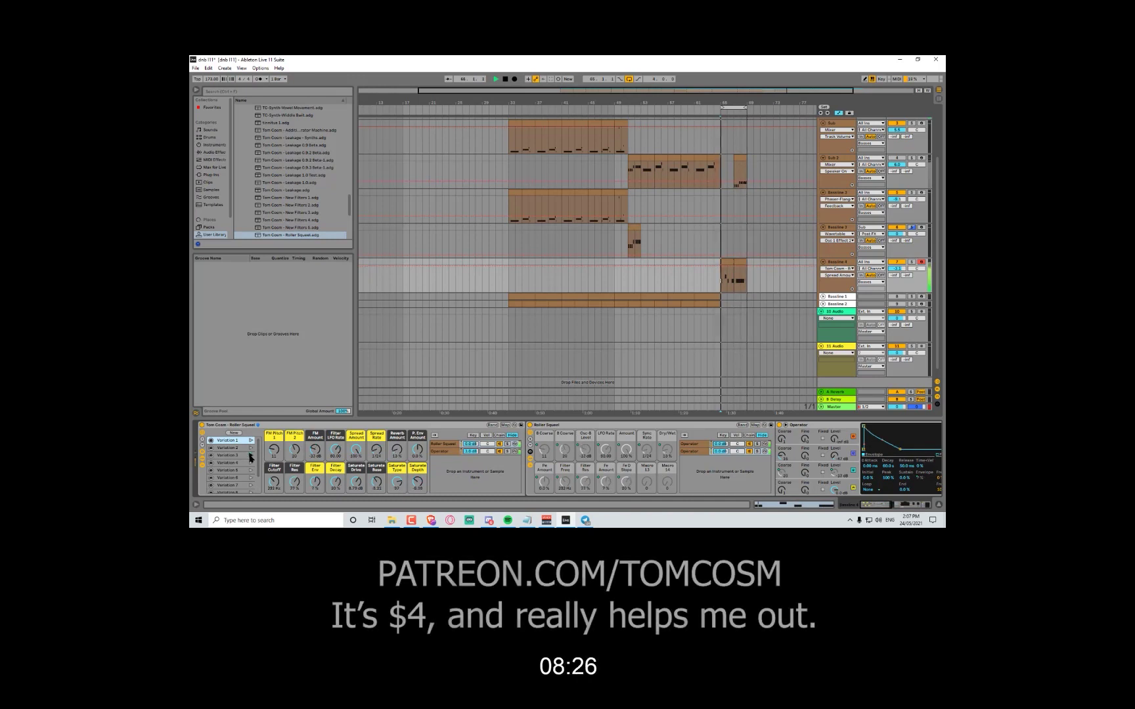
Audition Variation 4 and Variation 6 of the Roller Squash rack's macros during playback
click(250, 463)
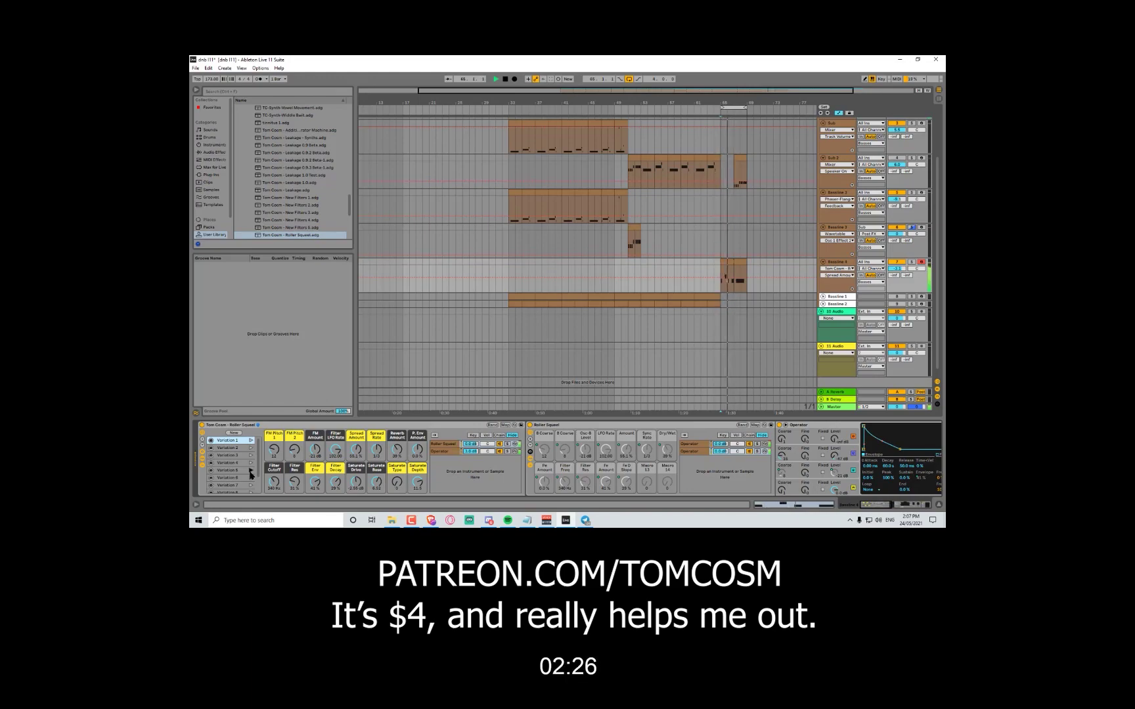
click(250, 479)
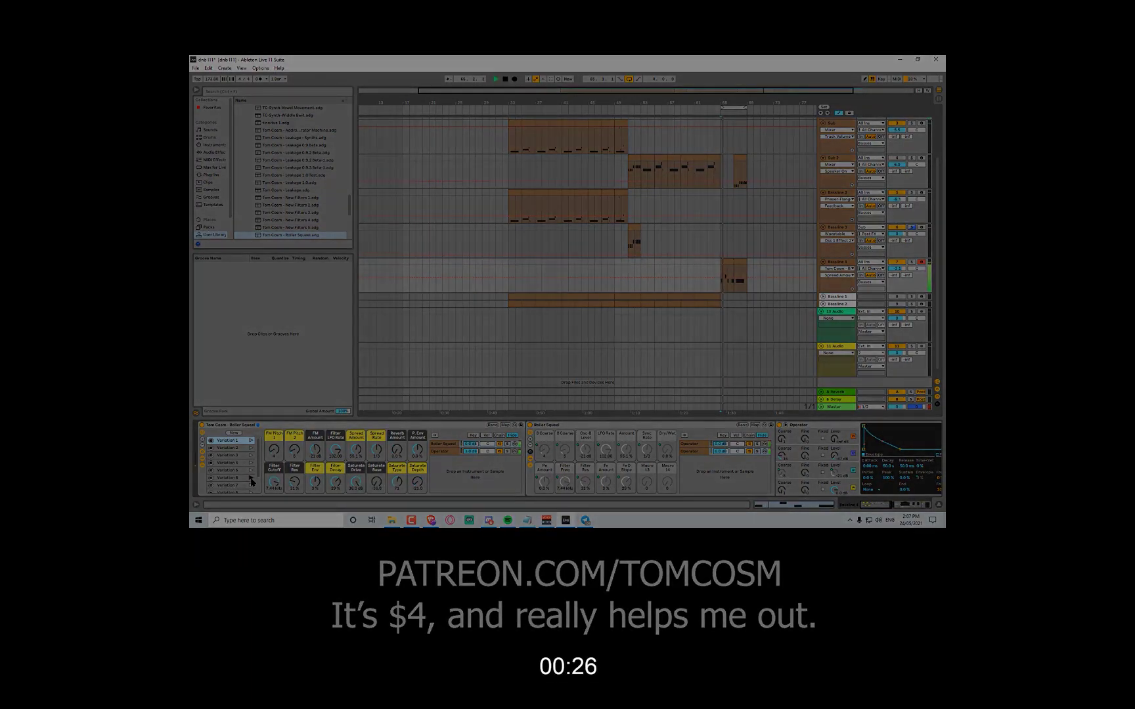
scroll(249, 478, down, 2)
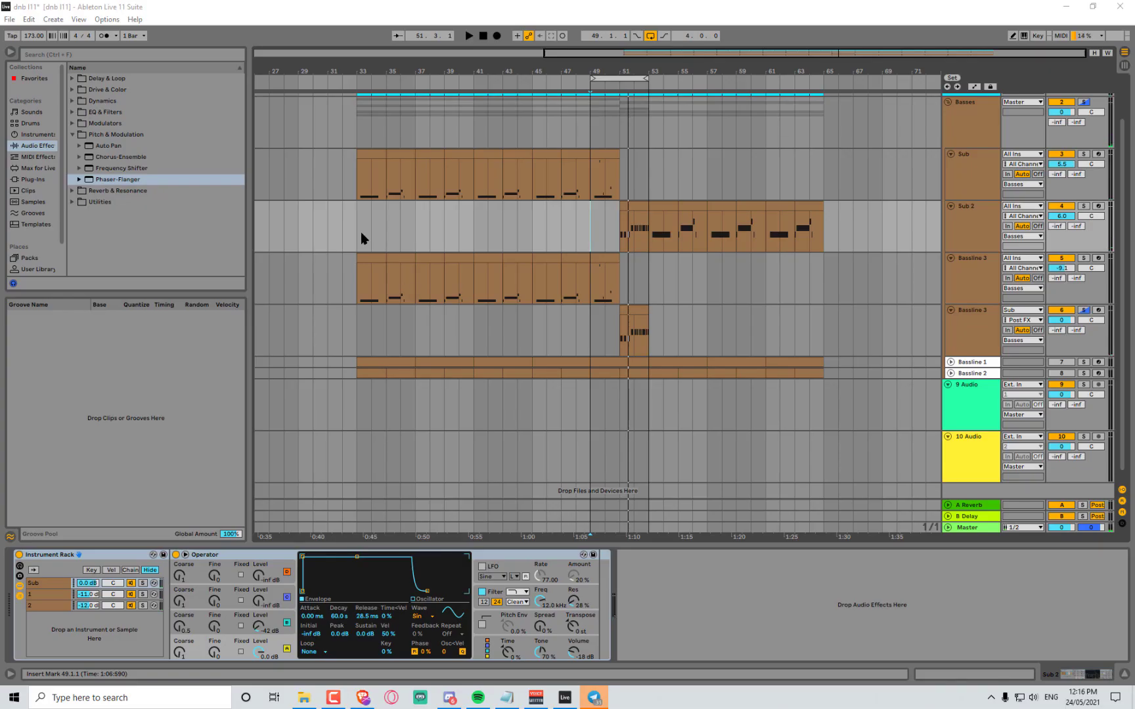
Play back the existing arrangement from bar 33, and again from bar 51
click(361, 233)
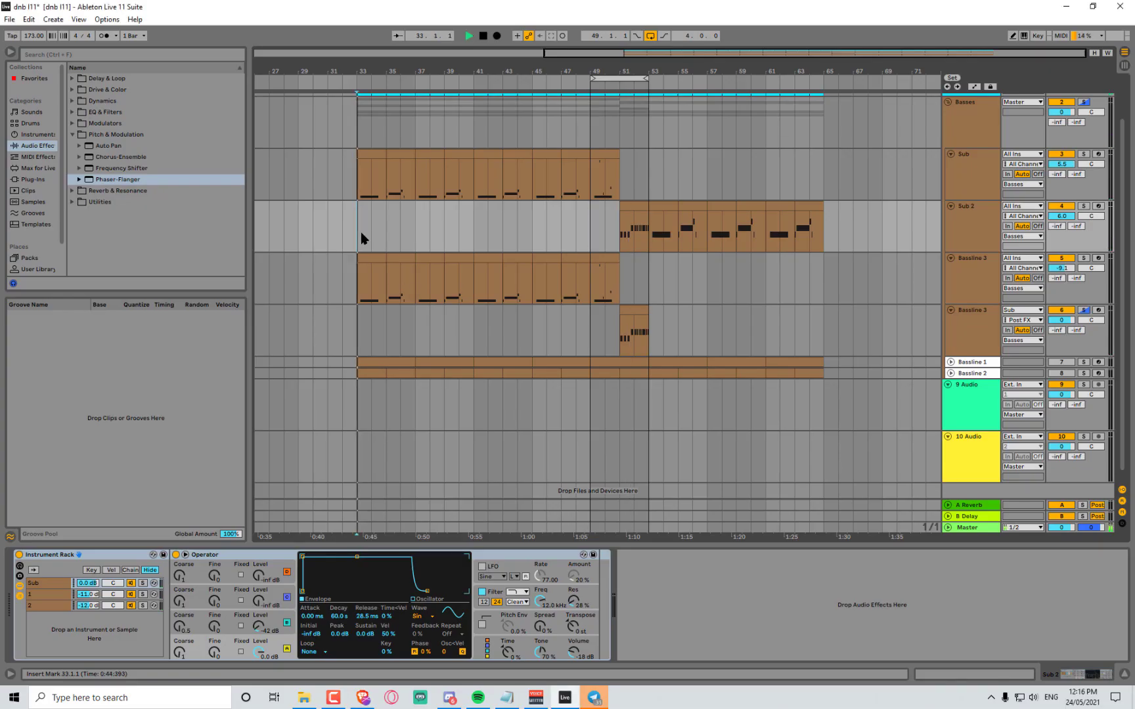
key(space)
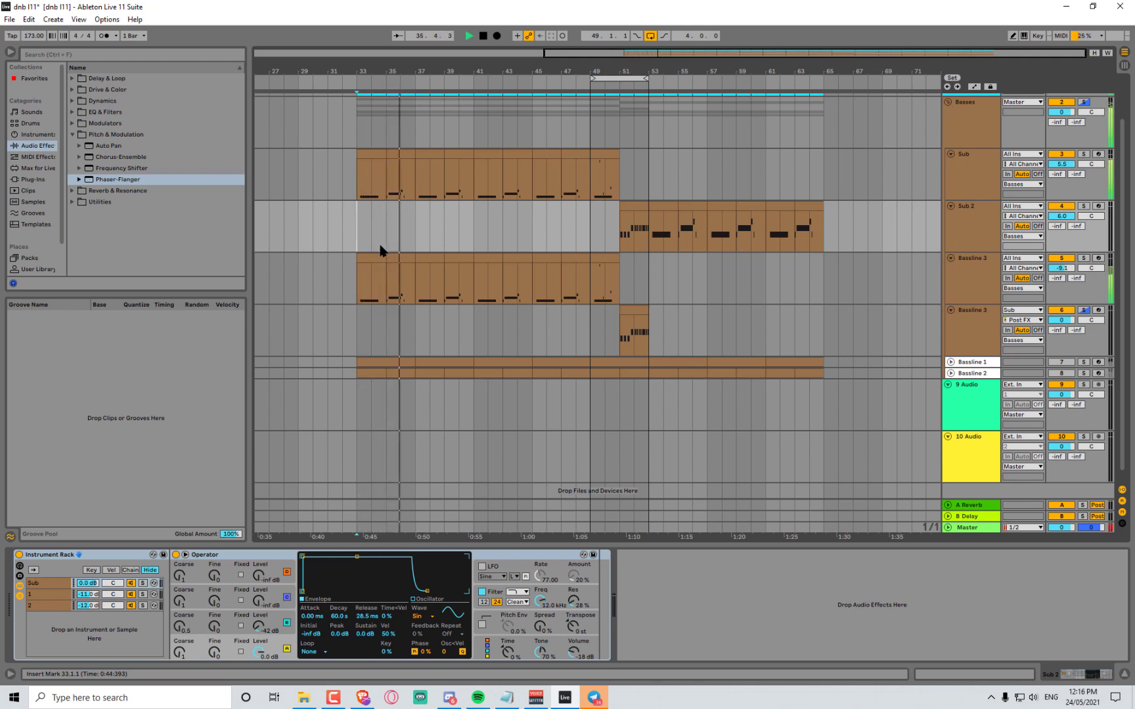
scroll(747, 184, up, 2)
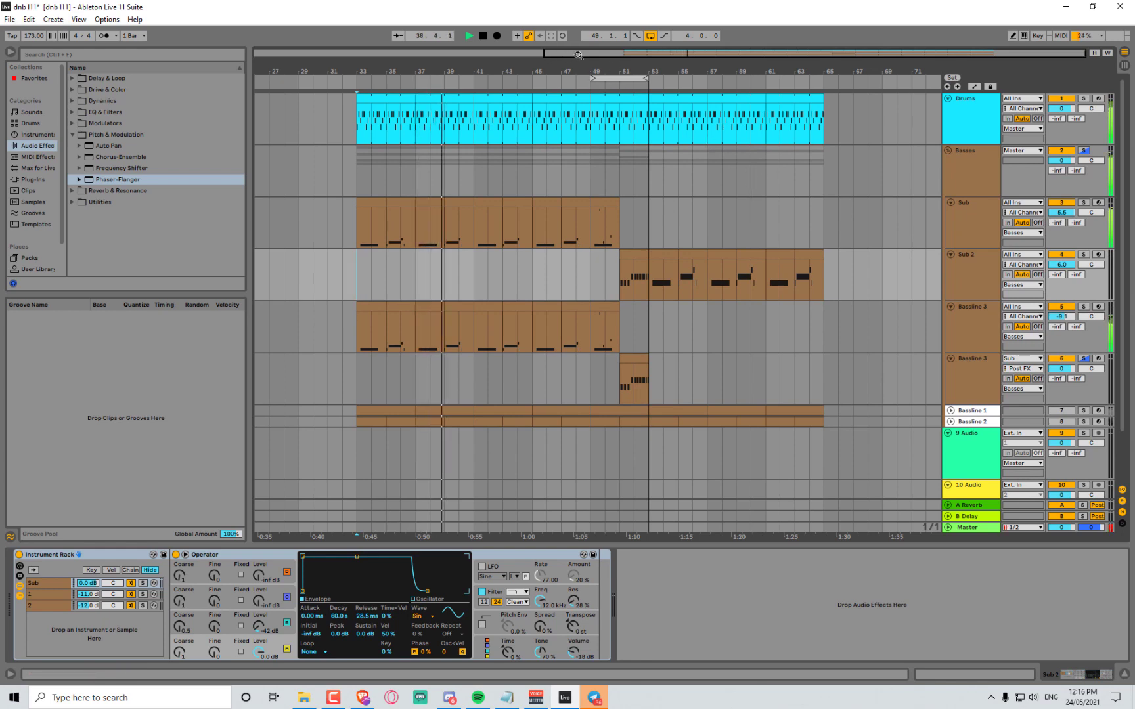
drag(556, 53, 483, 96)
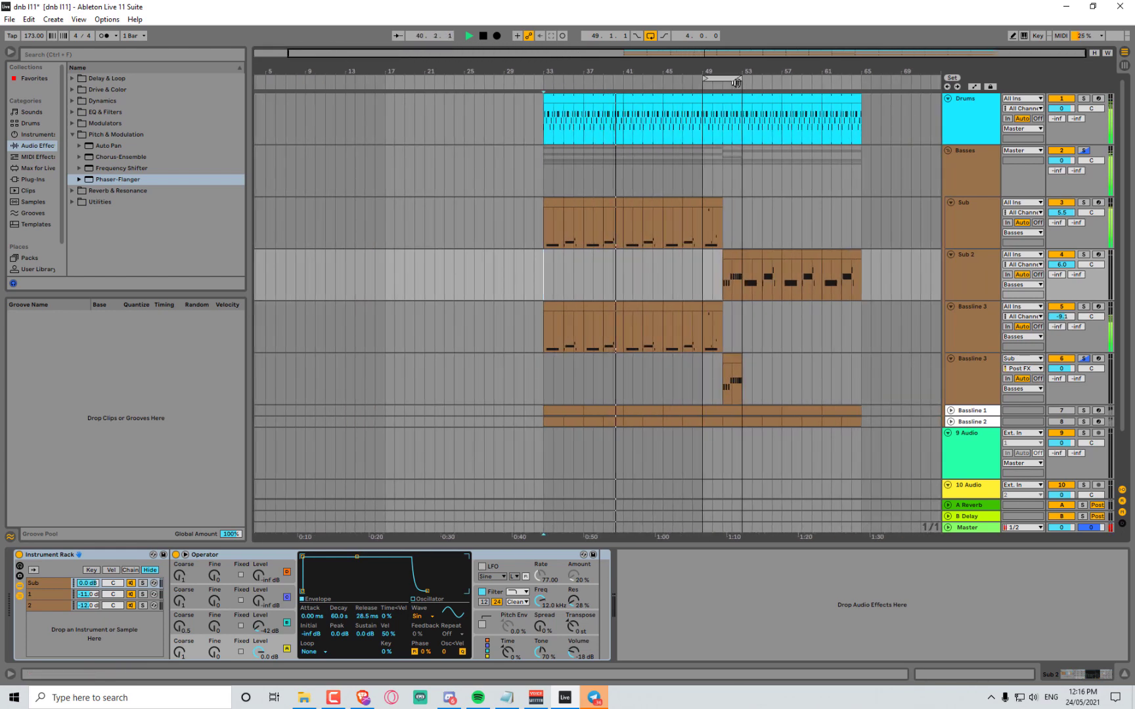
click(721, 171)
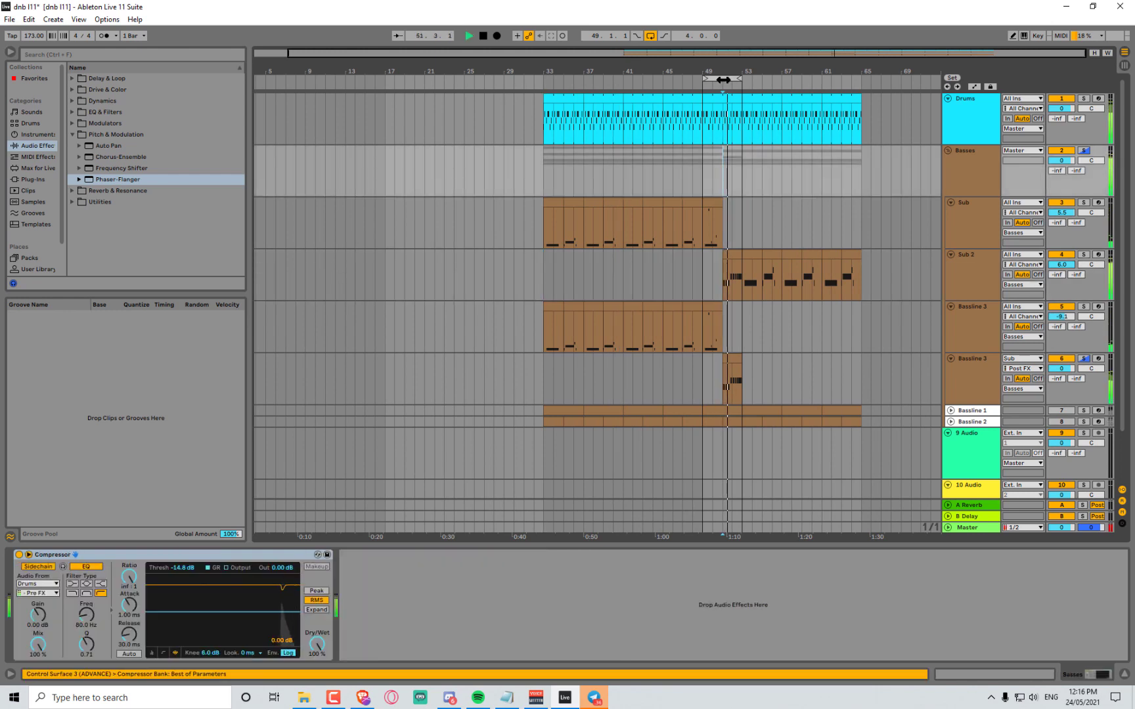
Move the four-bar loop to bar 65, duplicate the Drums clips from bars 49 to 65, and start playback at bar 65
drag(724, 78, 884, 78)
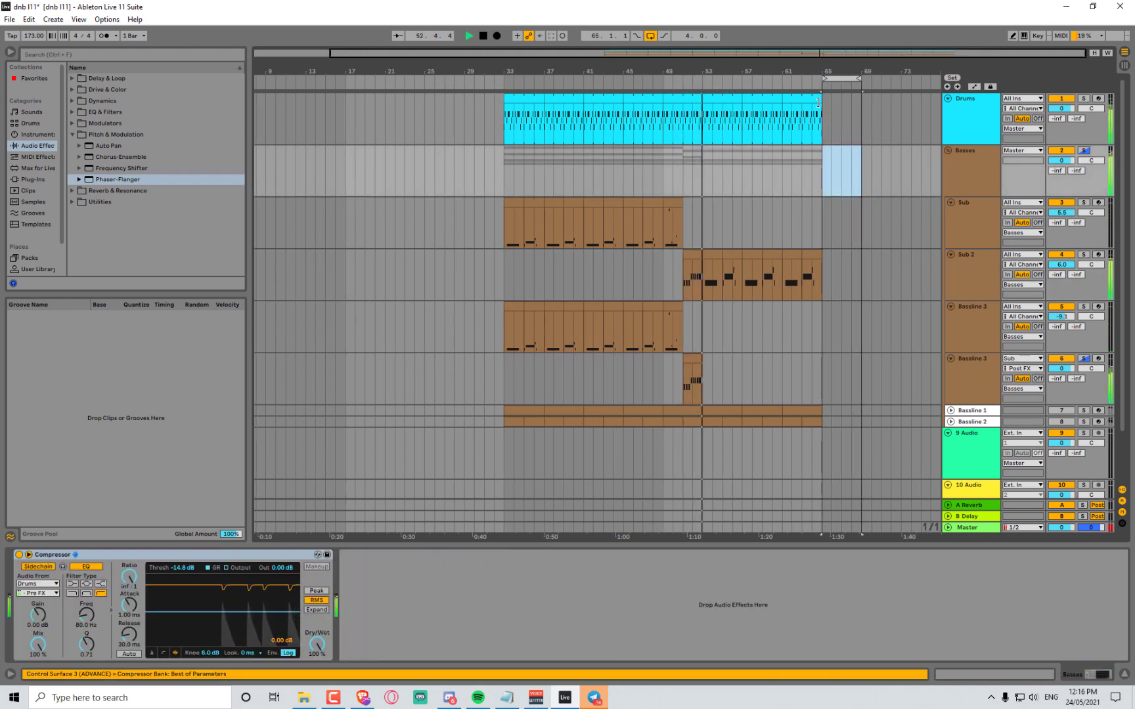
key(space)
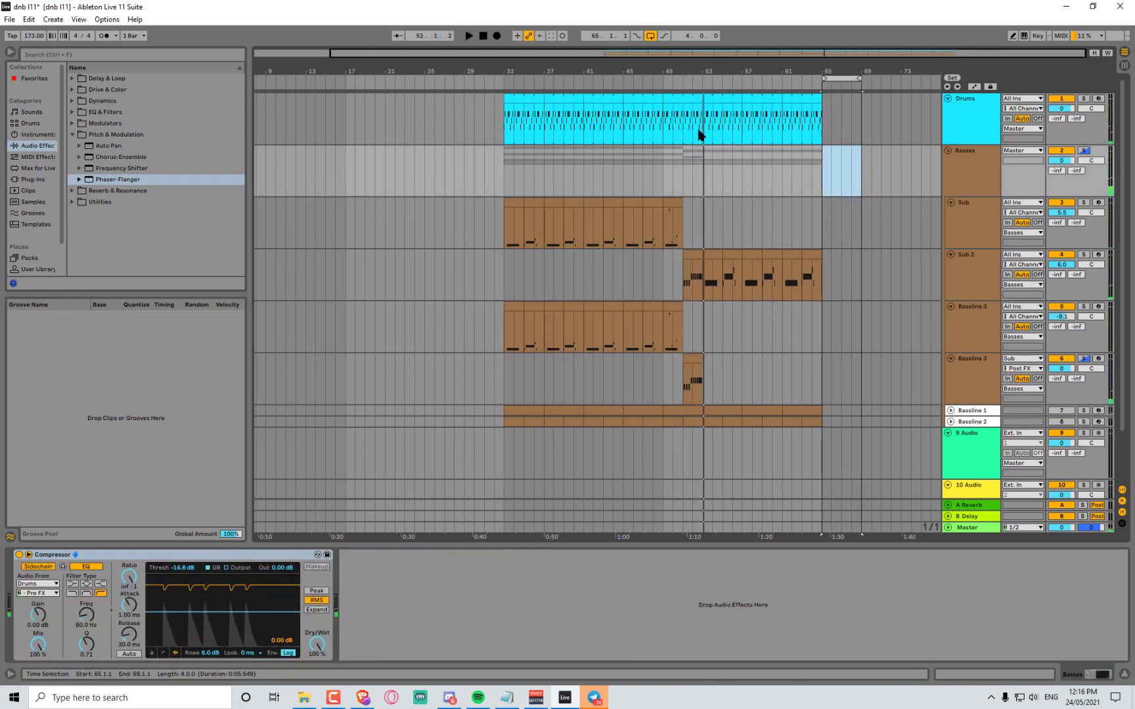
click(680, 96)
shift+click(798, 98)
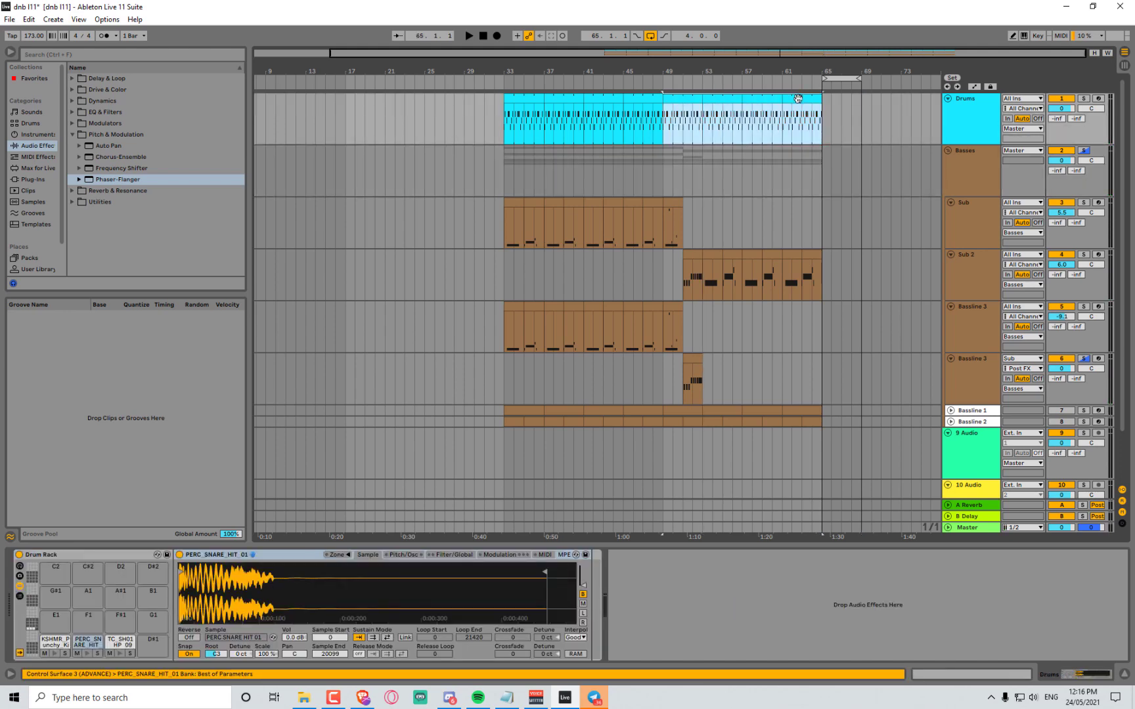
key(ctrl+d)
click(706, 122)
key(space)
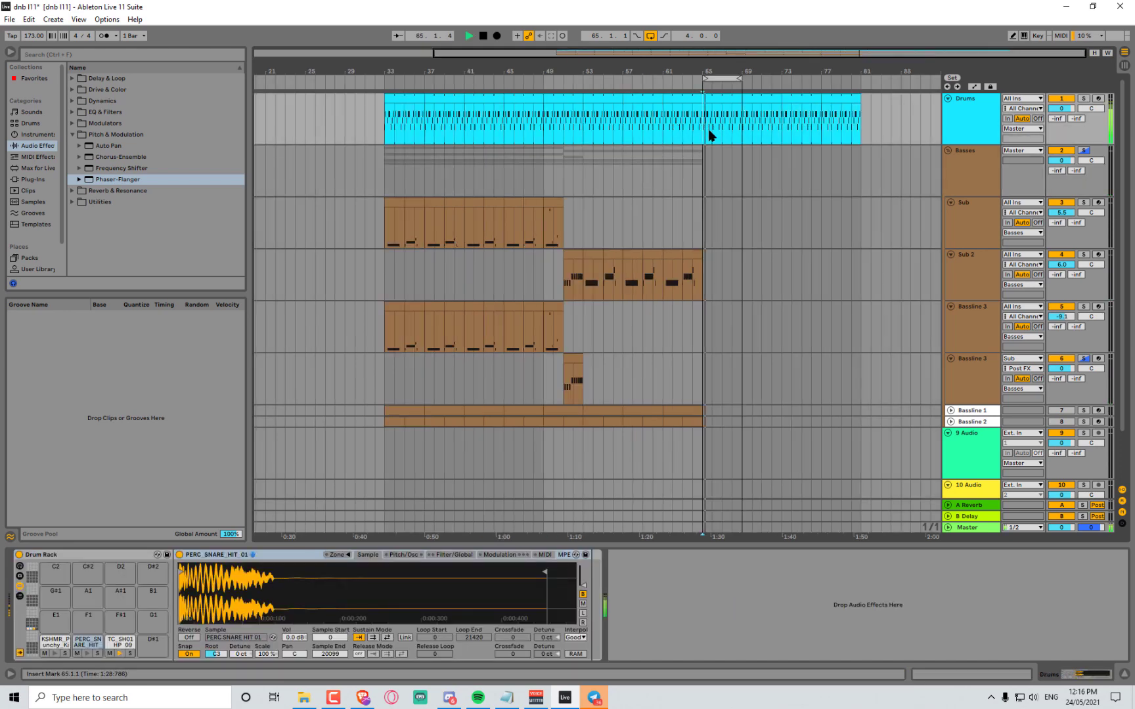
Insert a new MIDI track below the Bassline 3 tracks and name it Bassline 4
click(971, 363)
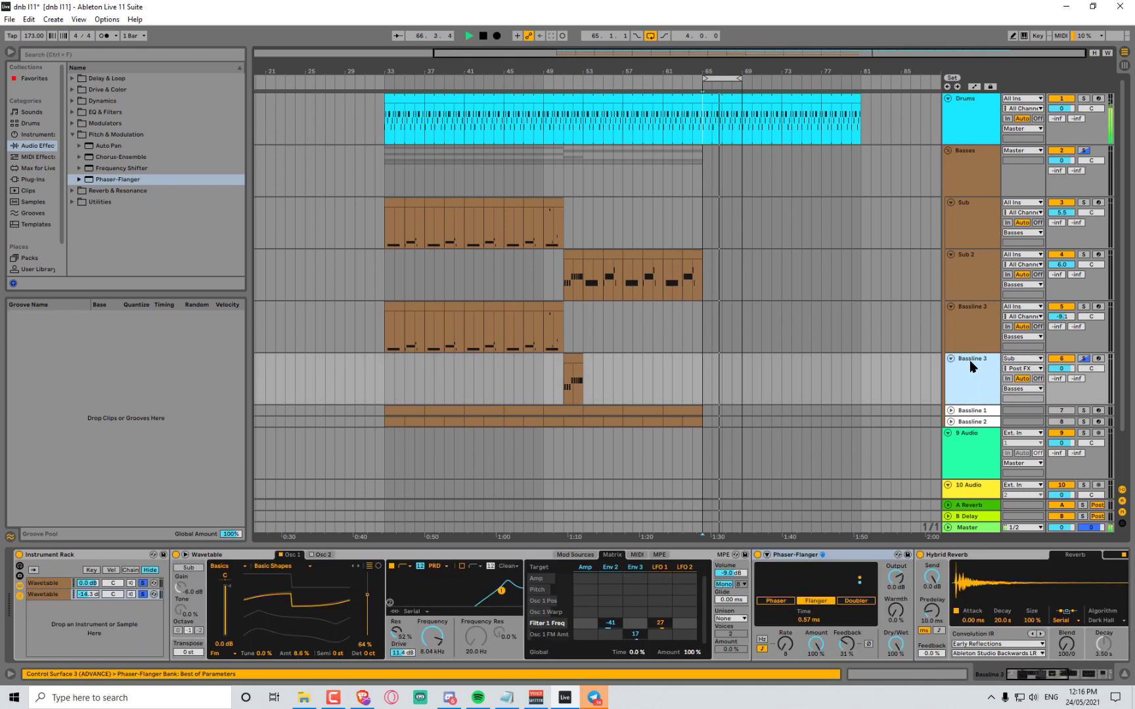
key(ctrl+shift+t)
text(Bassline)
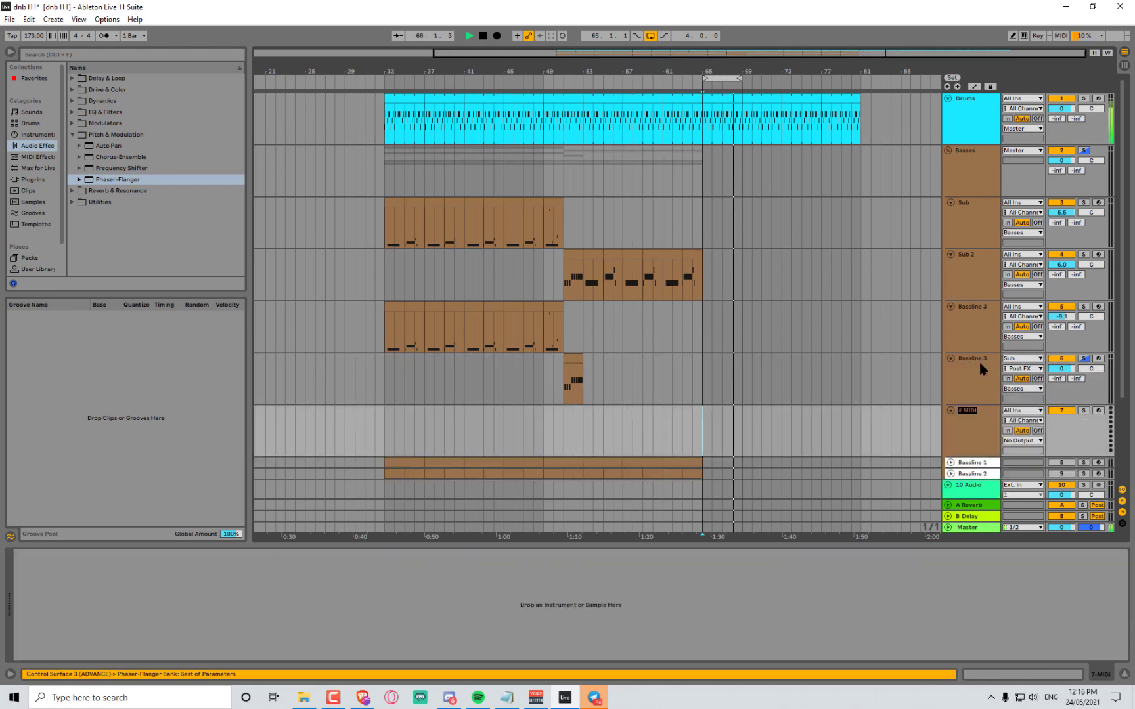
text( 4)
key(Return)
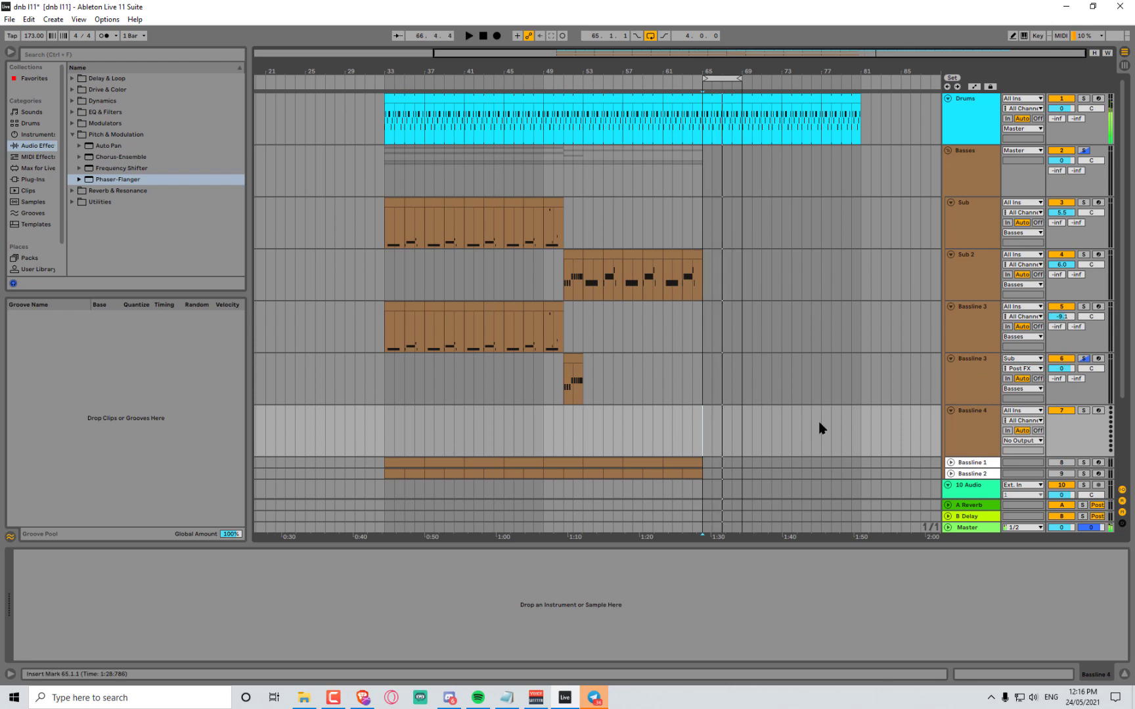
Copy the first Sub clip to the Bassline 4 track at bar 65 and open its notes
drag(702, 434, 729, 438)
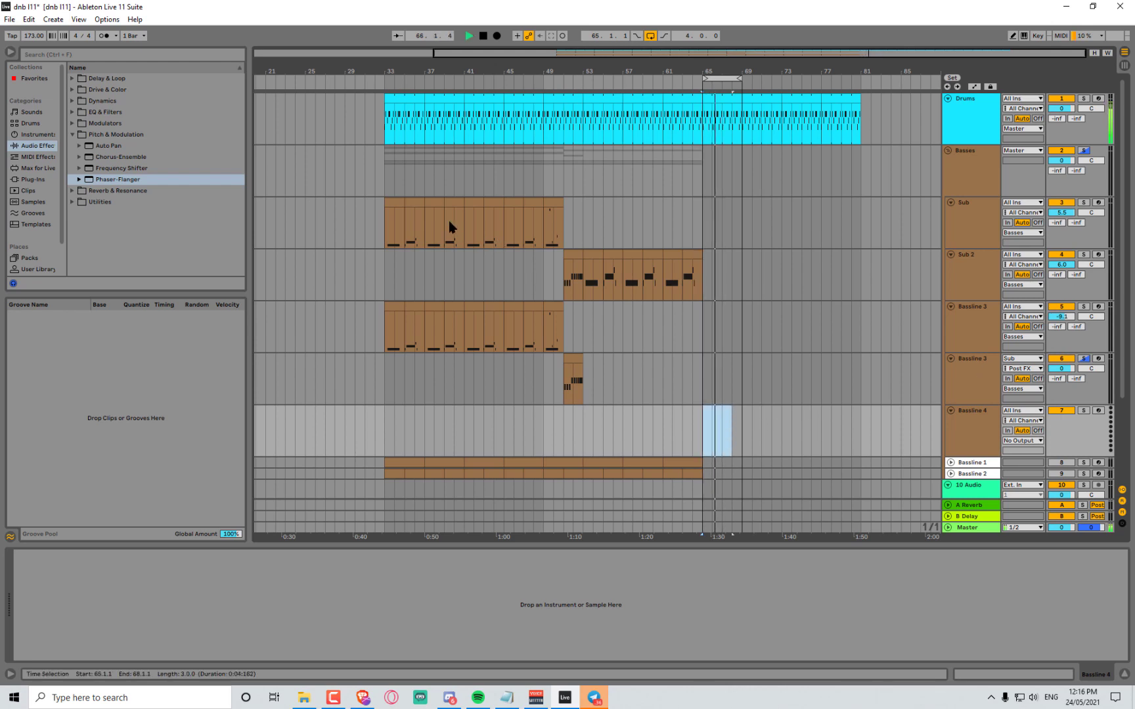
click(389, 203)
drag(388, 203, 705, 420)
double_click(707, 416)
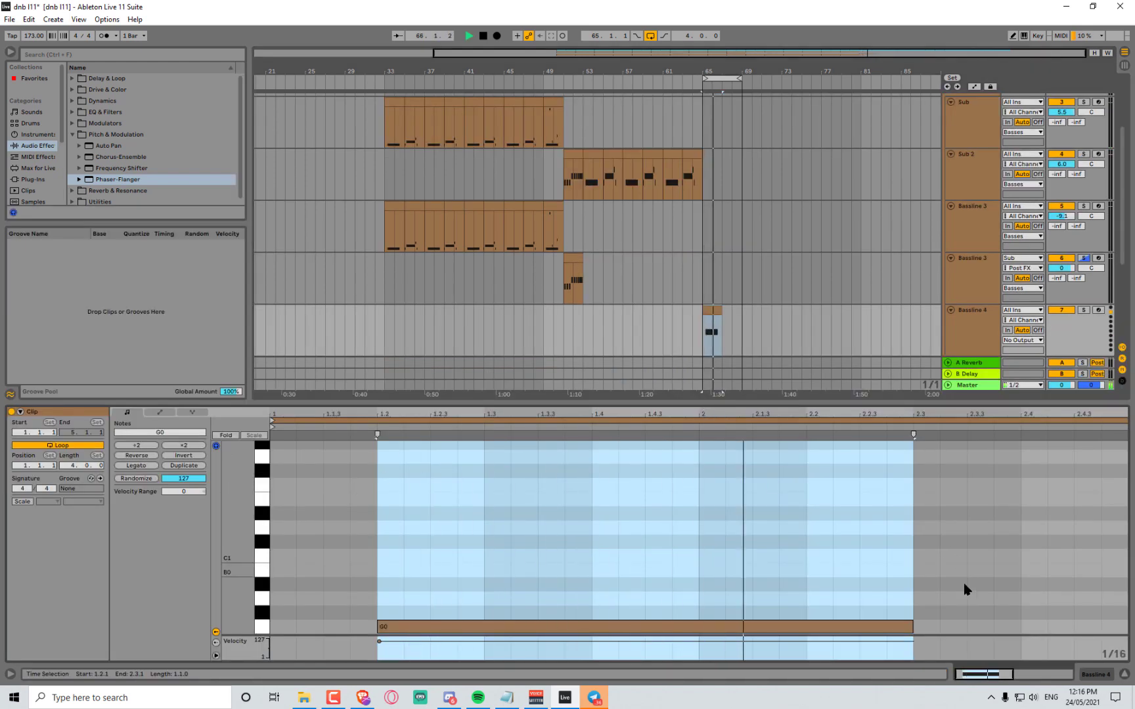
Extend the Bassline 4 clip to bar 69 and lengthen its G0 note to the end of the clip
drag(1012, 675, 1074, 675)
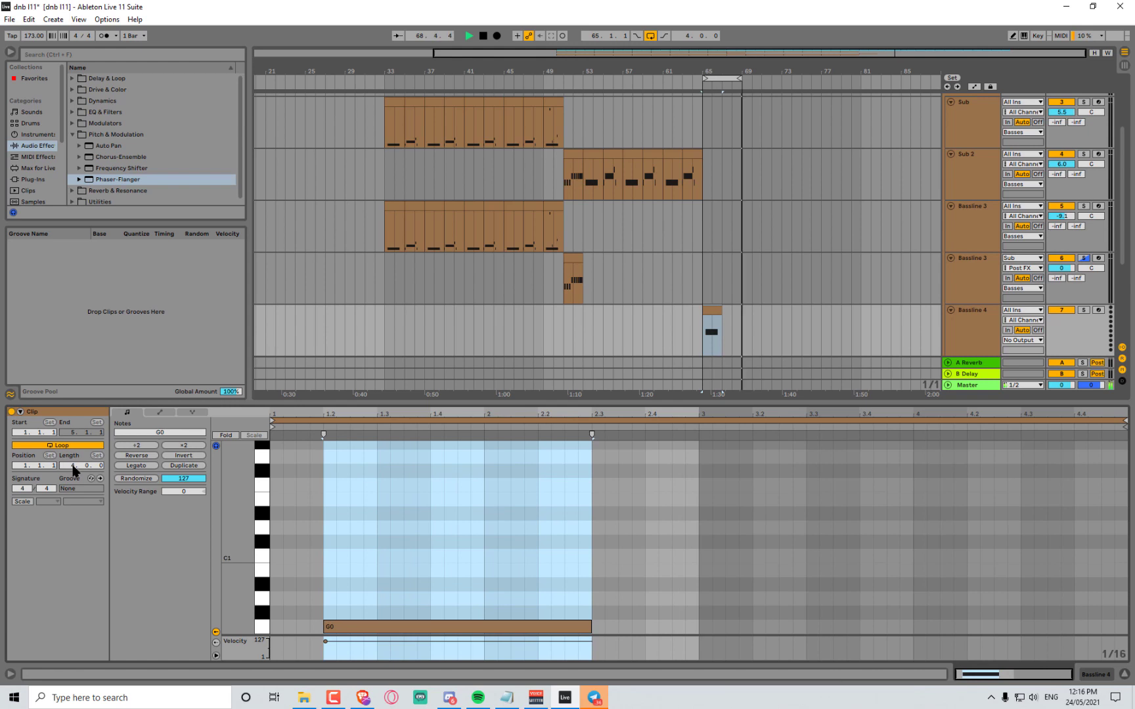
click(713, 329)
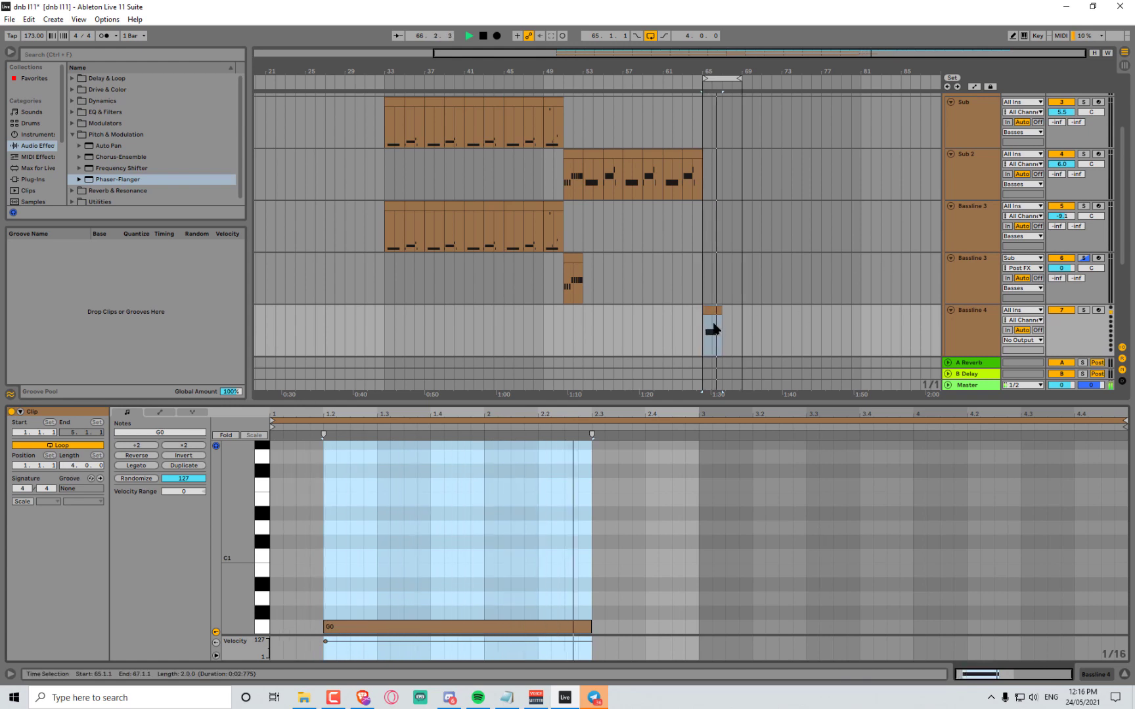
drag(721, 311, 742, 311)
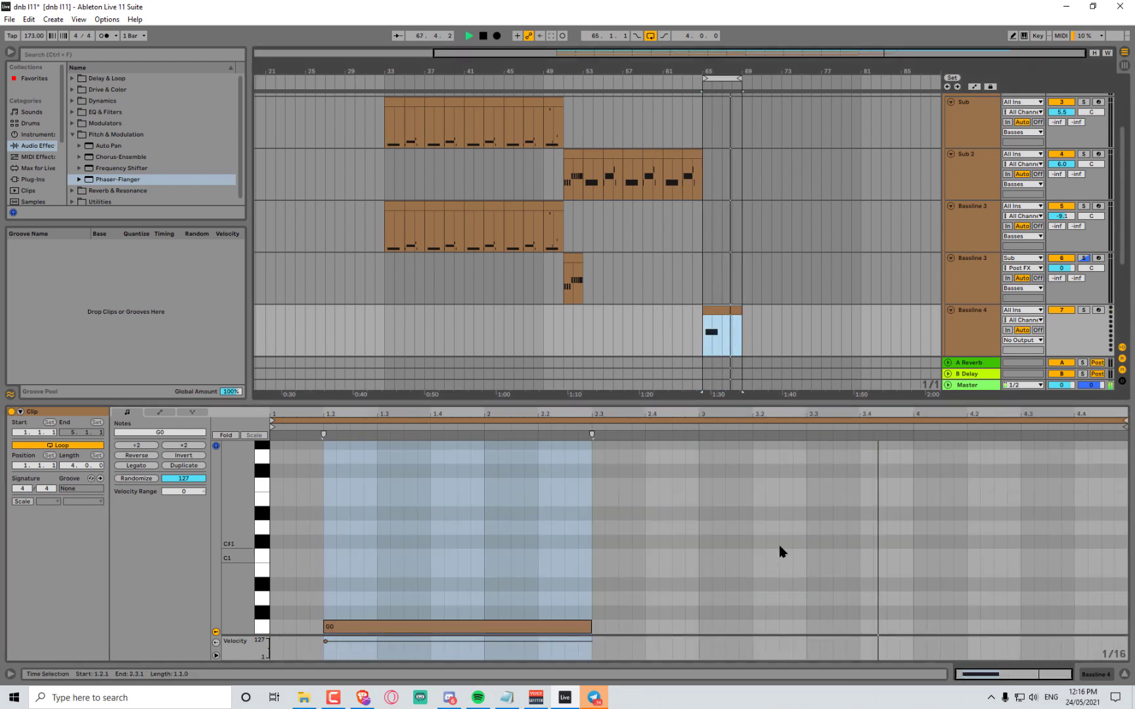
drag(591, 627, 1121, 625)
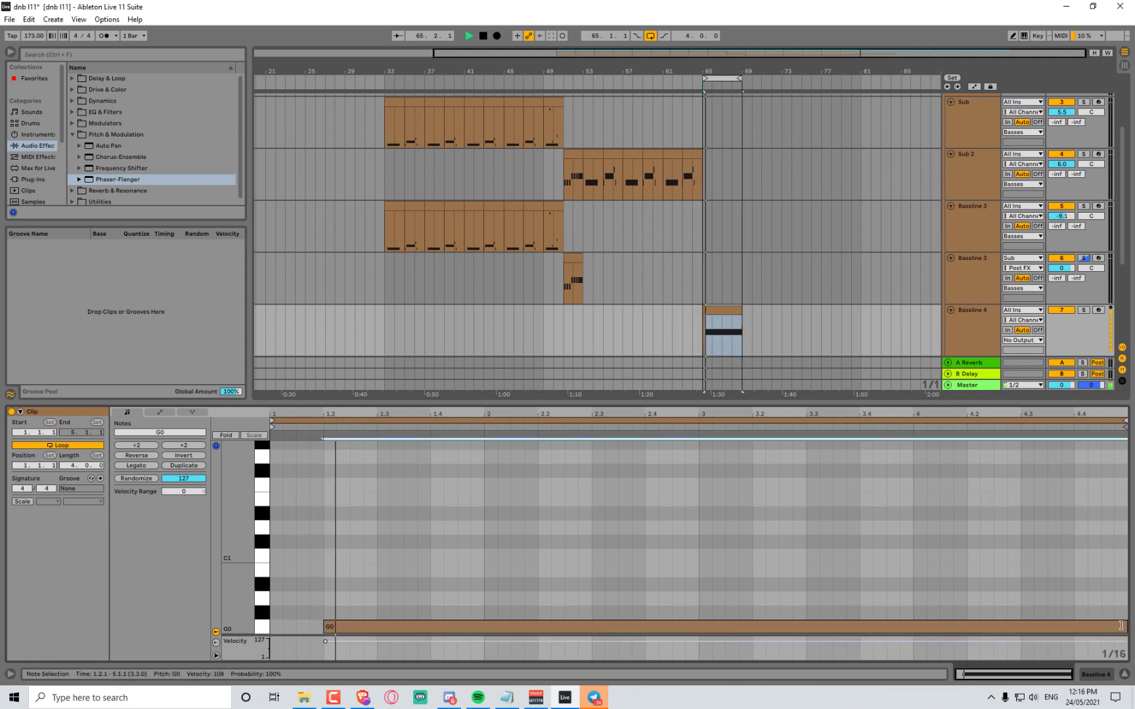
Stop playback and load the Wavetable instrument onto the Bassline 4 track
key(space)
double_click(977, 312)
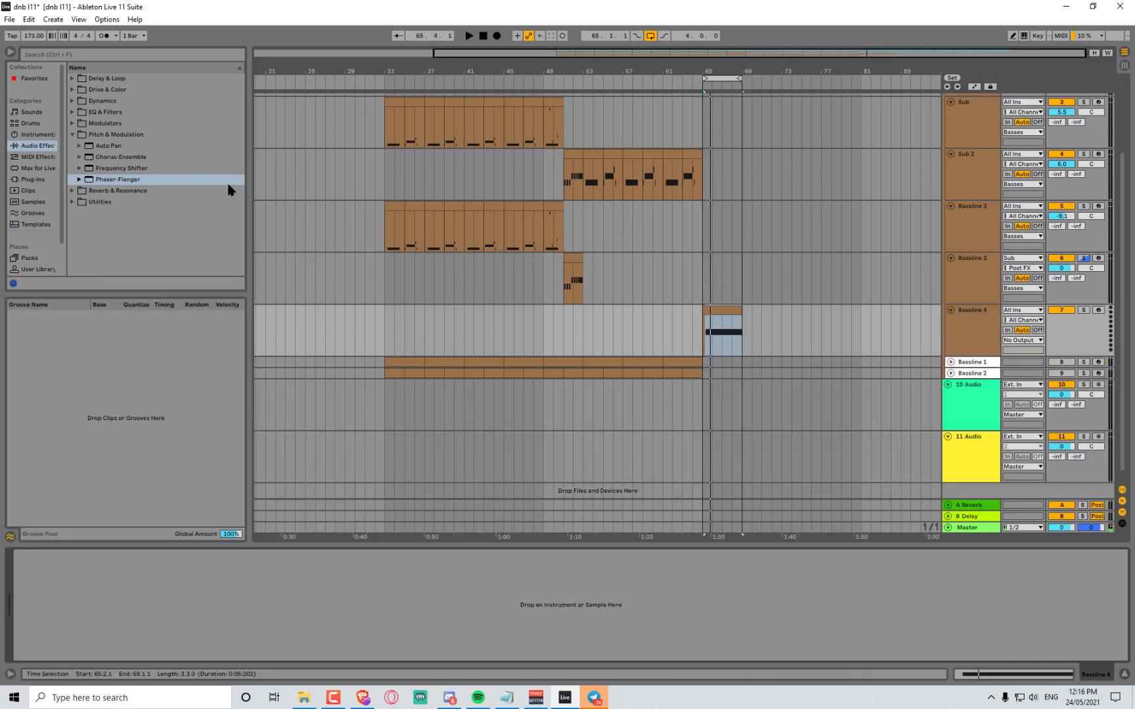
click(38, 134)
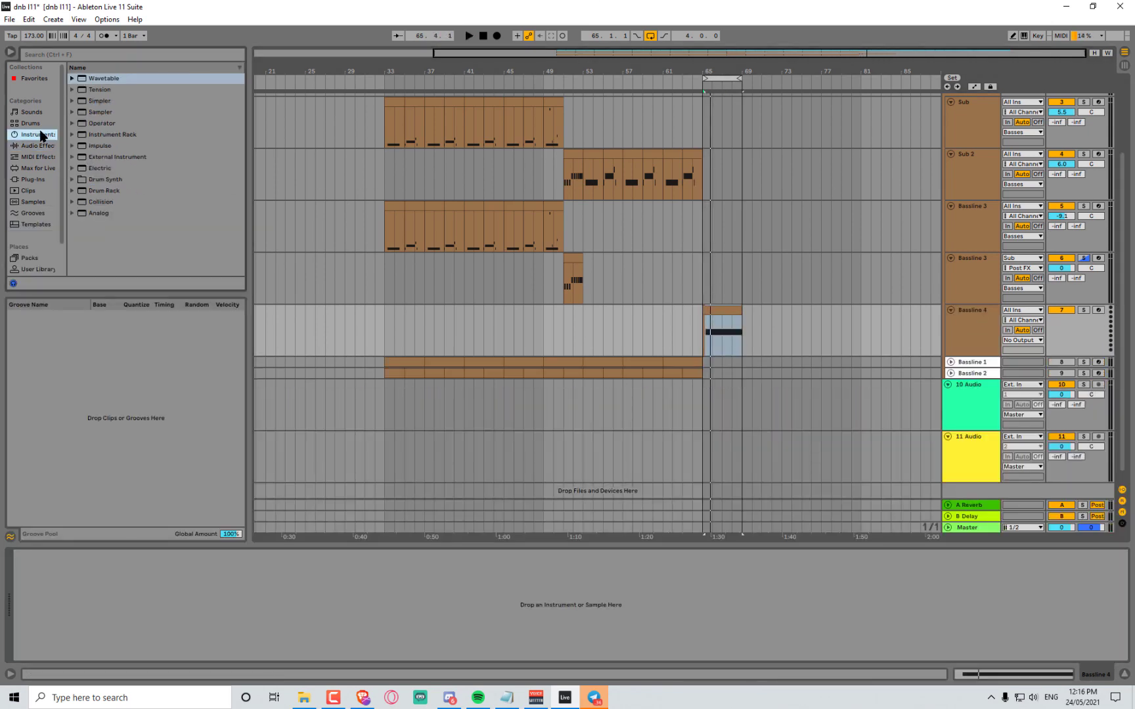
double_click(117, 81)
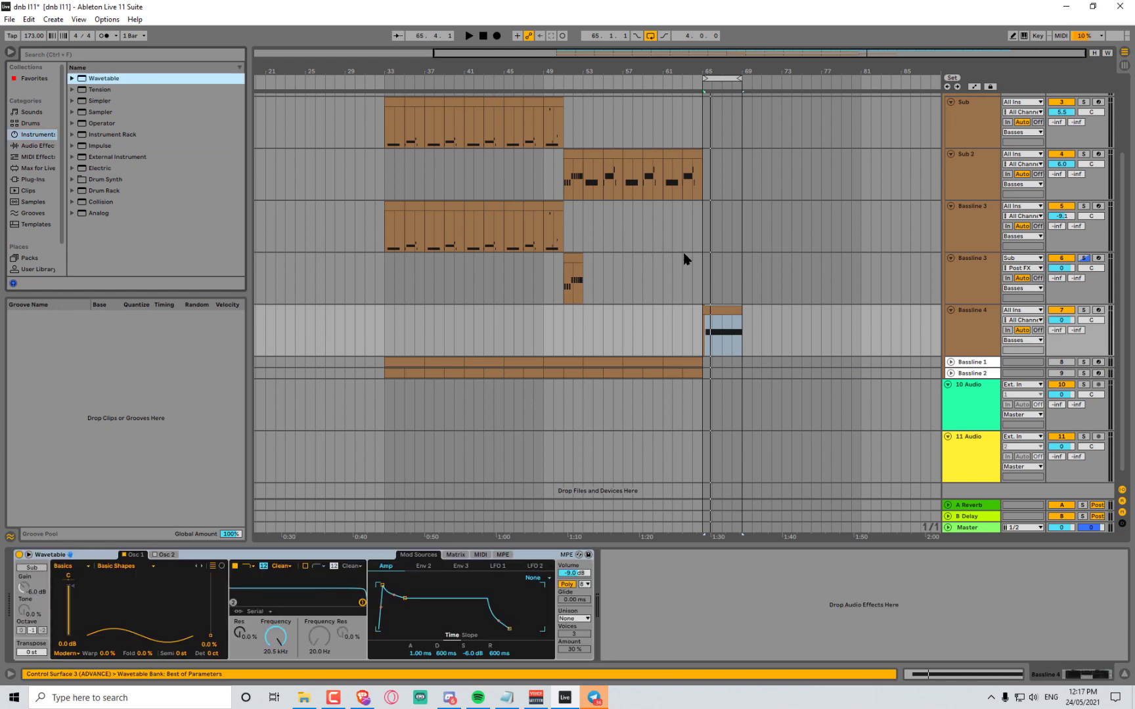
Set Wavetable's oscillator 1 to the Pulse PW wavetable with its position at 77% while listening to the loop
key(space)
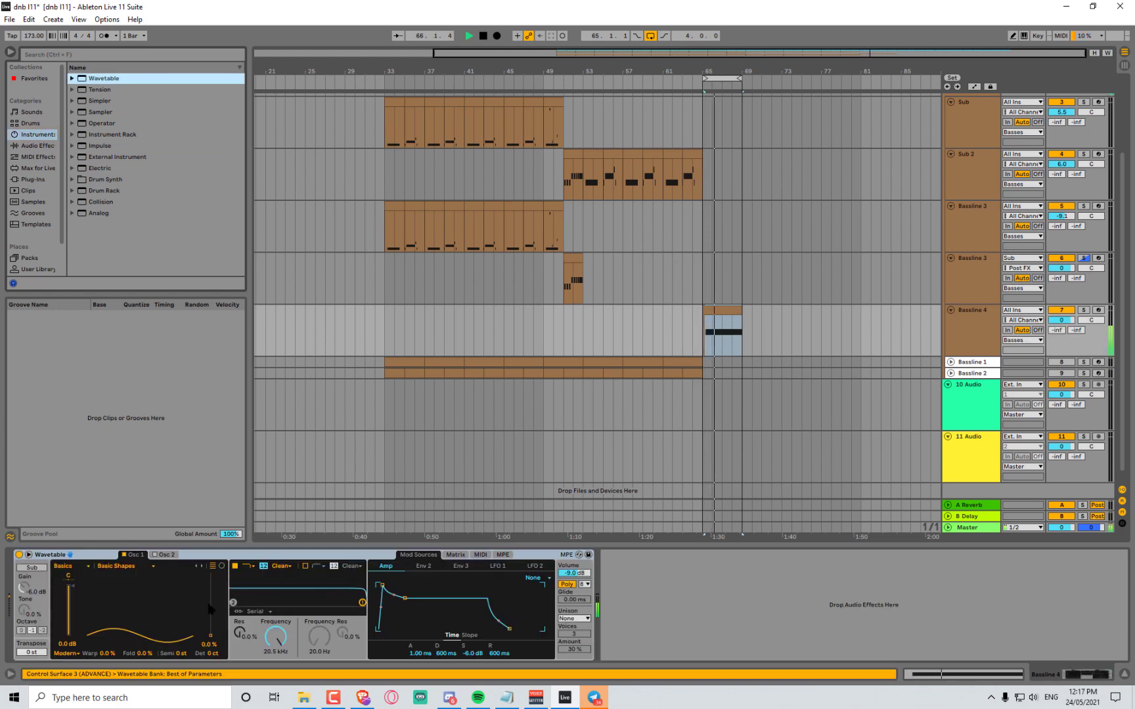
drag(210, 636, 210, 592)
click(128, 567)
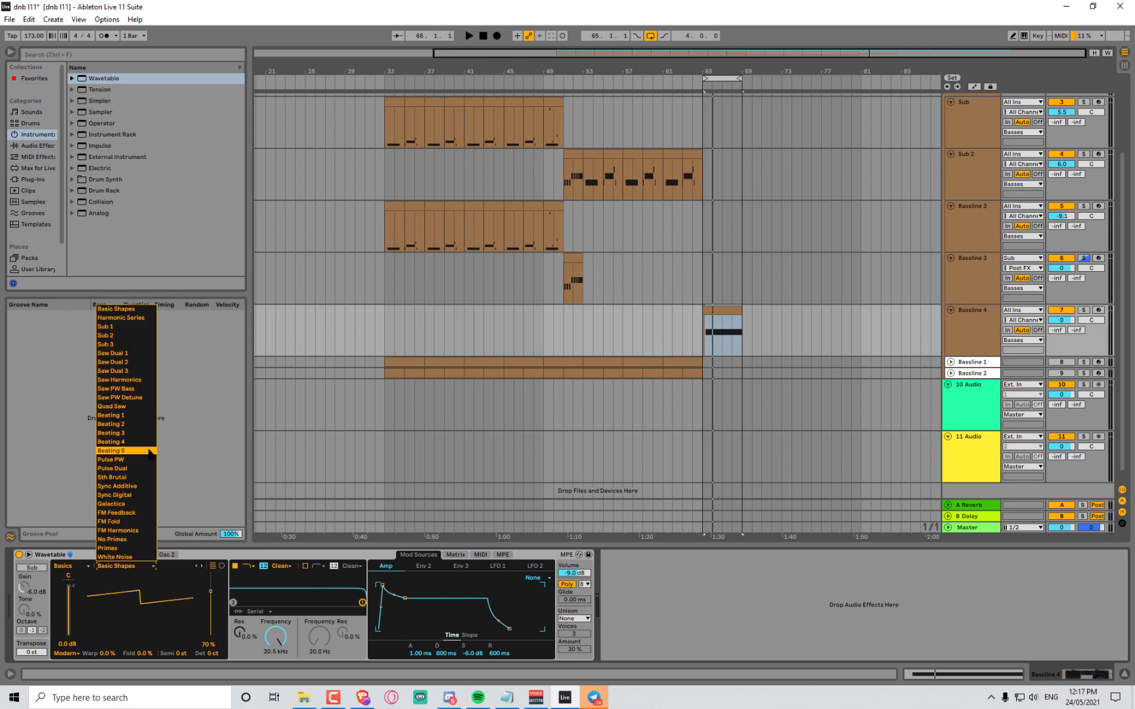
click(132, 460)
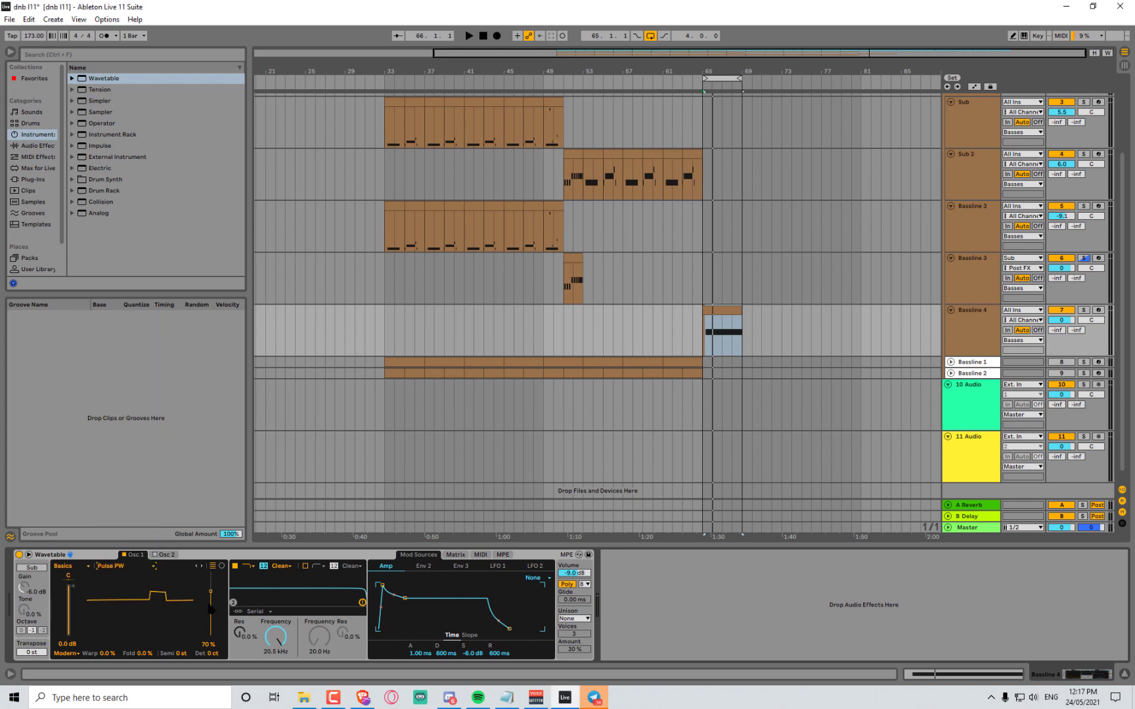
key(space)
mouse_move(210, 587)
mouse_down()
mouse_move(210, 575)
mouse_move(211, 588)
mouse_up()
Check the oscillator 2 settings, show Wavetable's modulation matrix, and return to oscillator 1
click(164, 555)
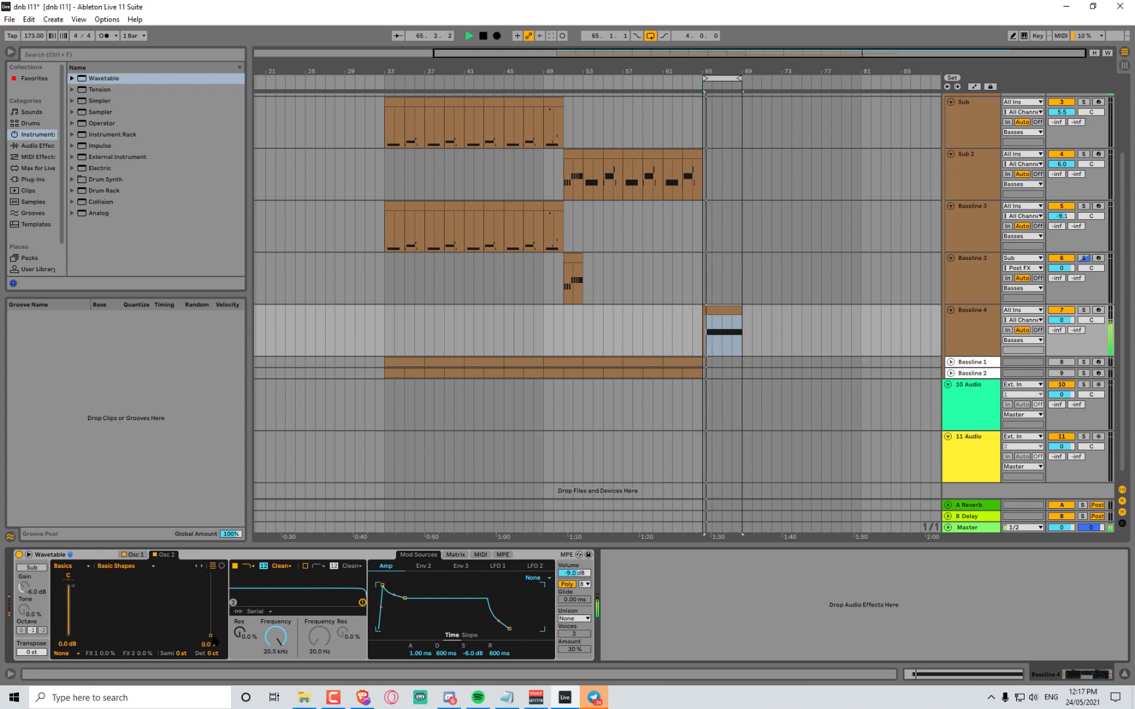
click(455, 555)
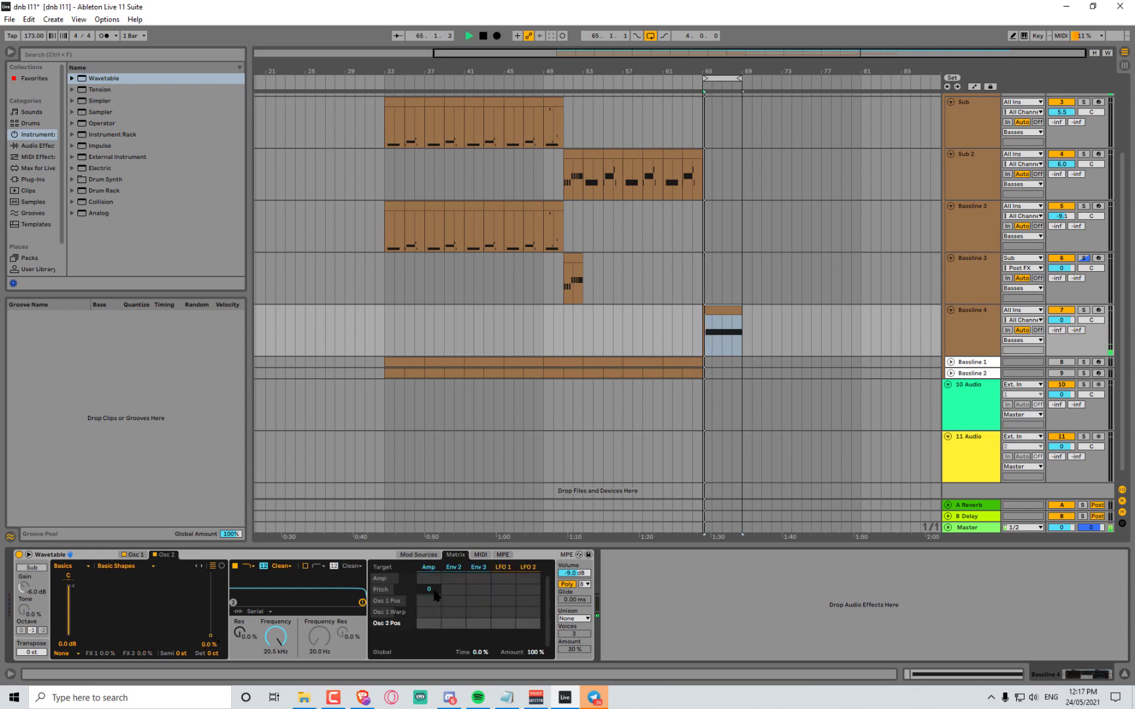
key(space)
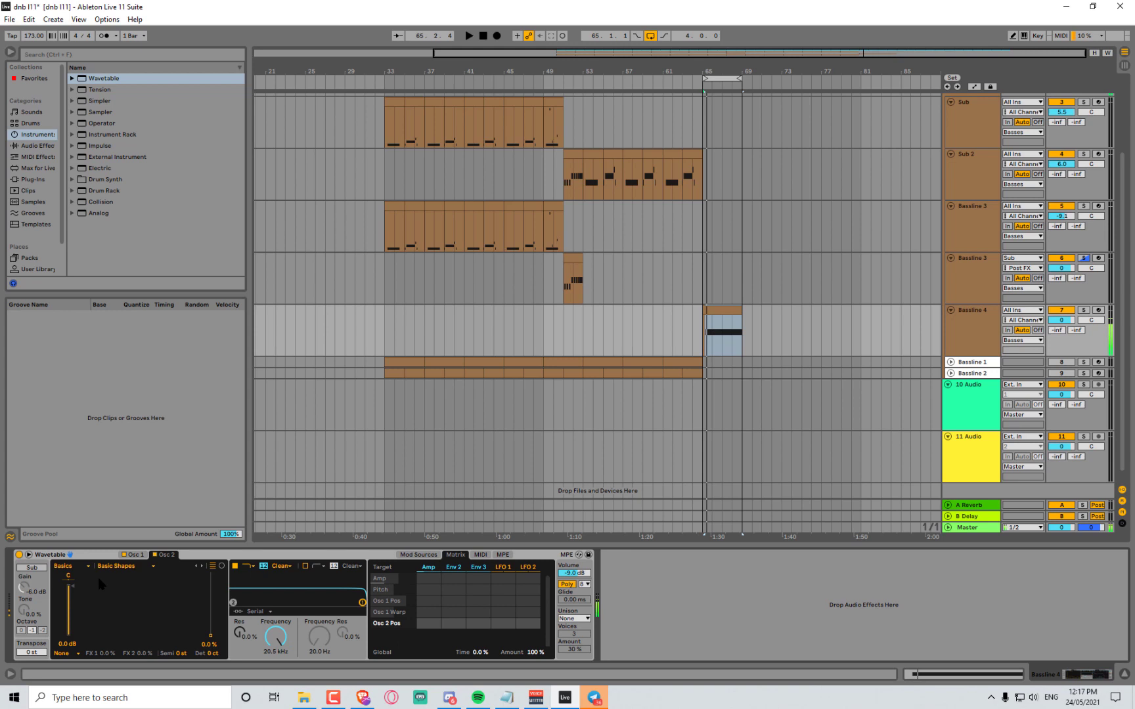
click(135, 555)
Start and stop the loop at bar 65 repeatedly to audition the Pulse PW bass sound
key(space)
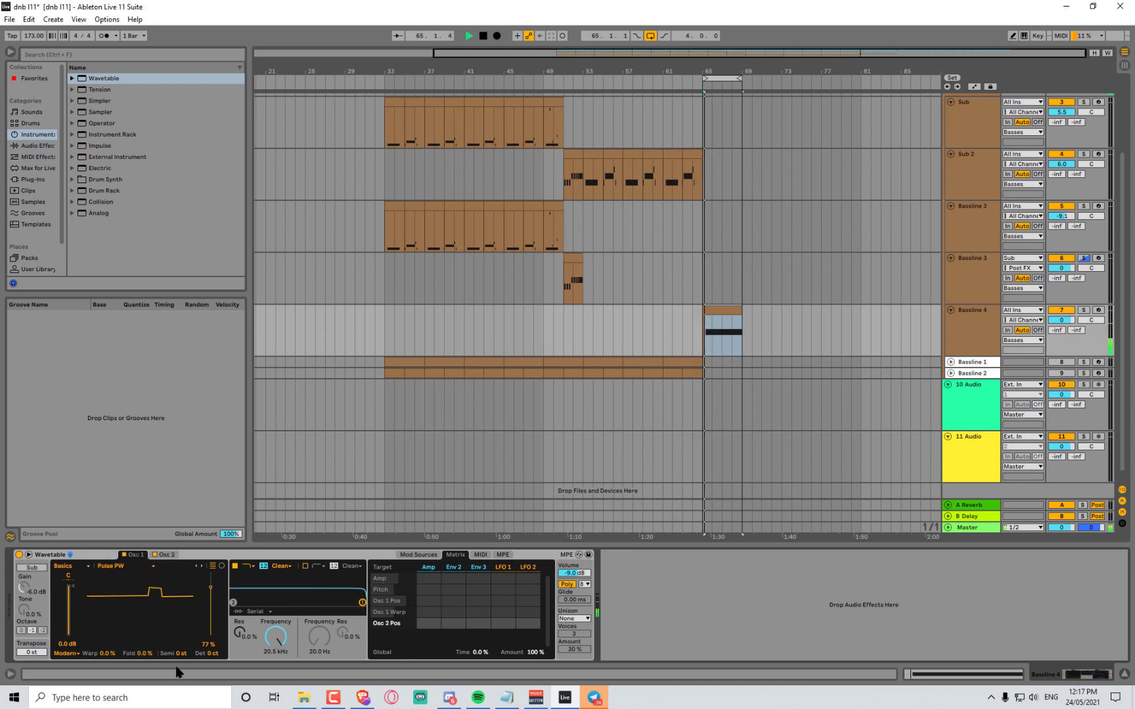
key(space)
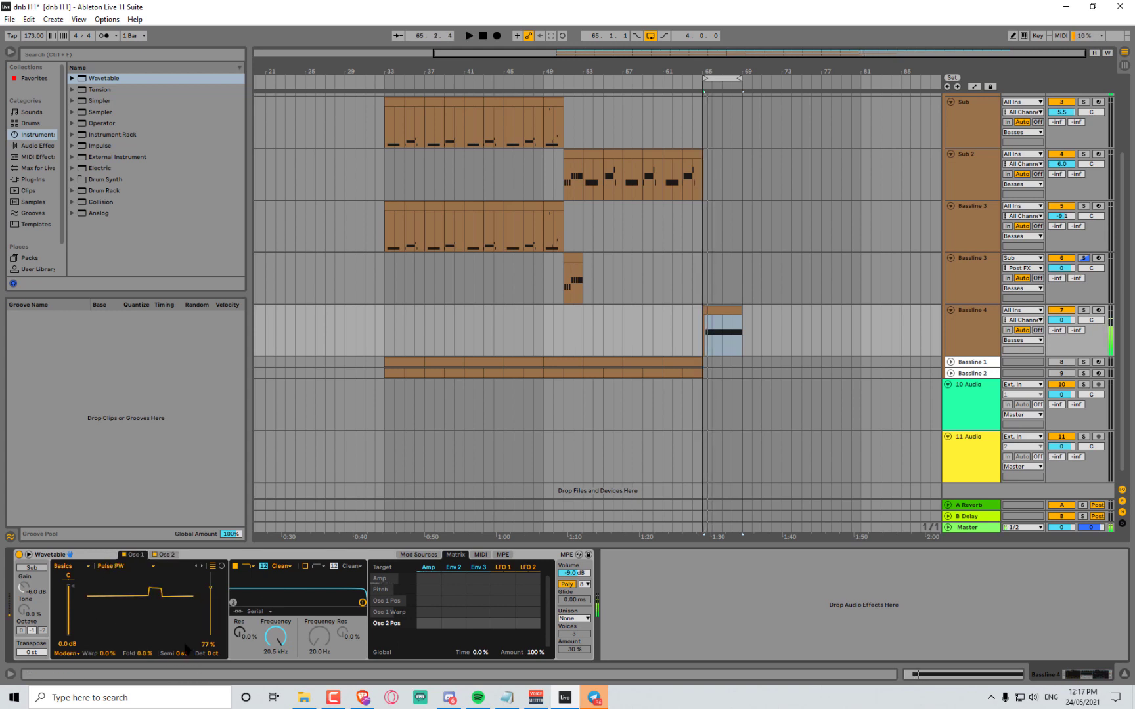
key(space)
key(space)
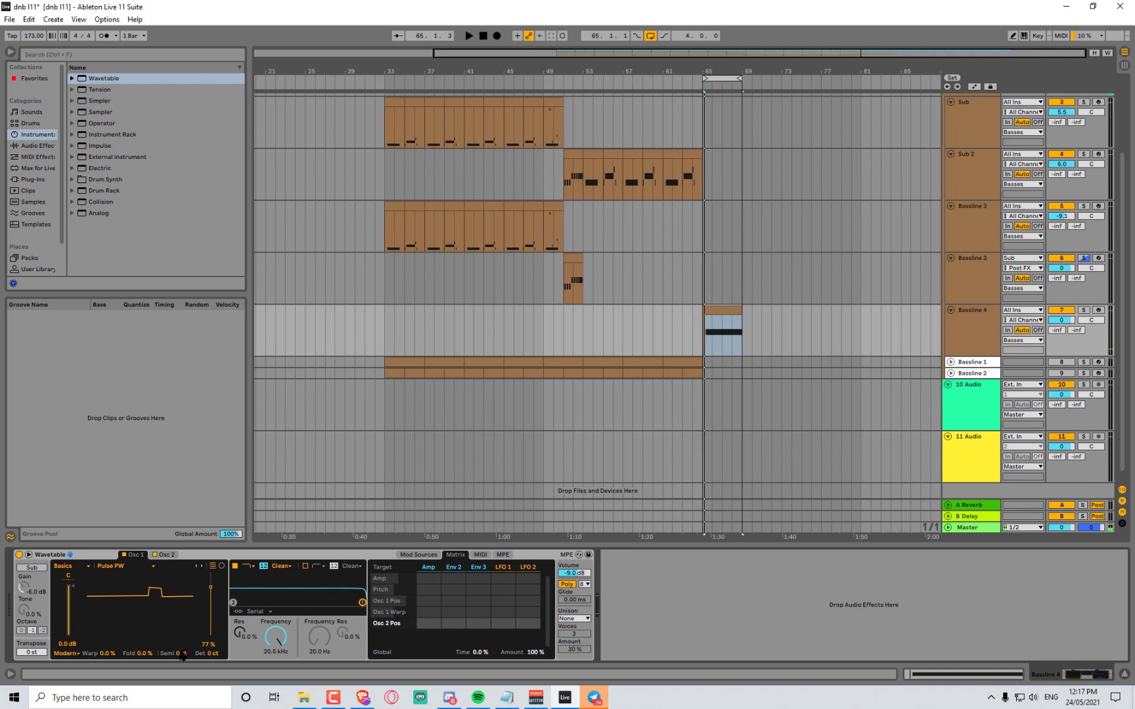
key(space)
key(space)
key(space)
key(space)
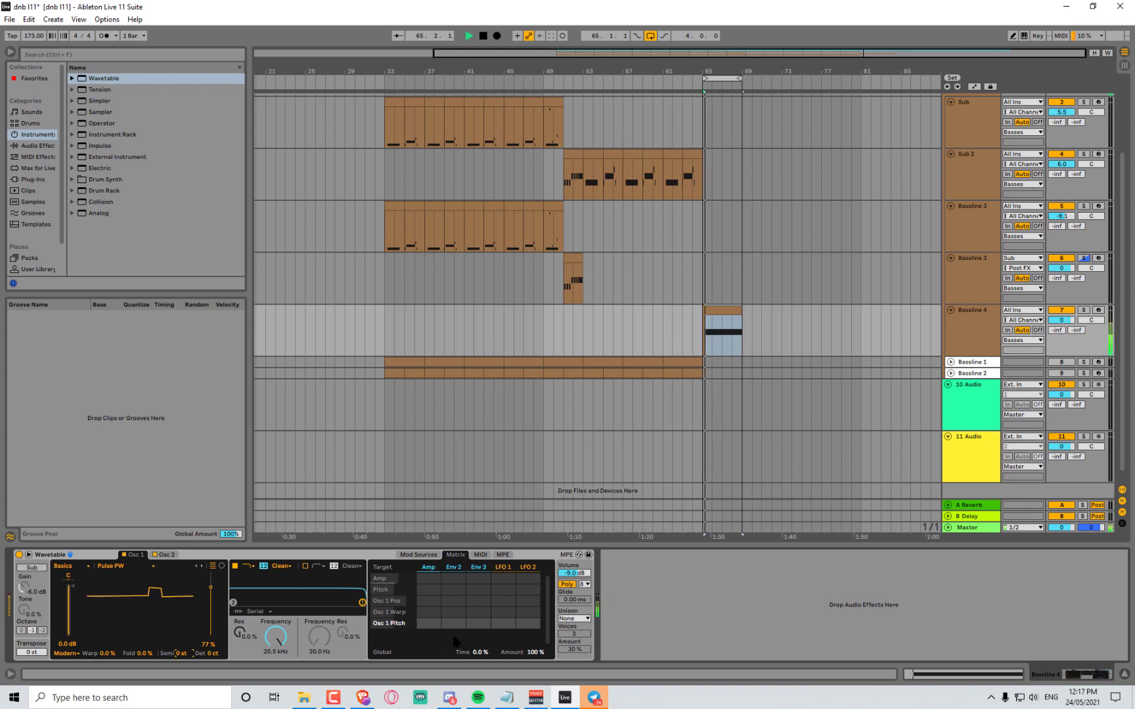
key(space)
key(space)
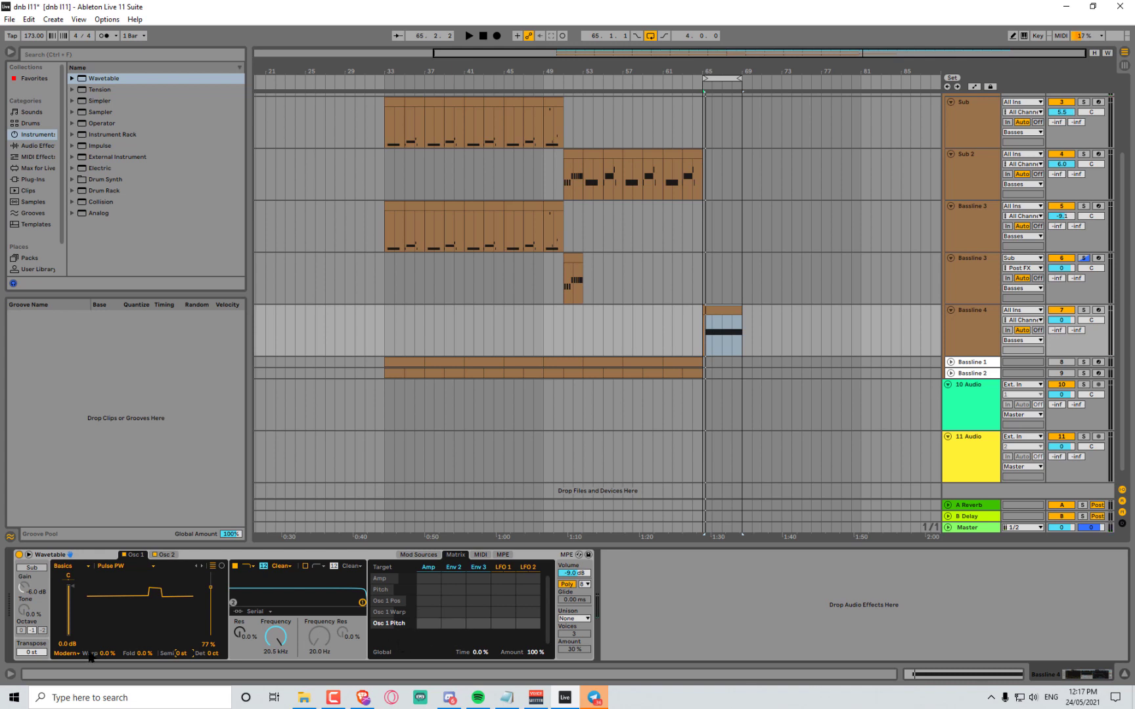
Modulate oscillator 1's pitch with LFO 1 at an amount of 24 in the modulation matrix while auditioning the loop
key(space)
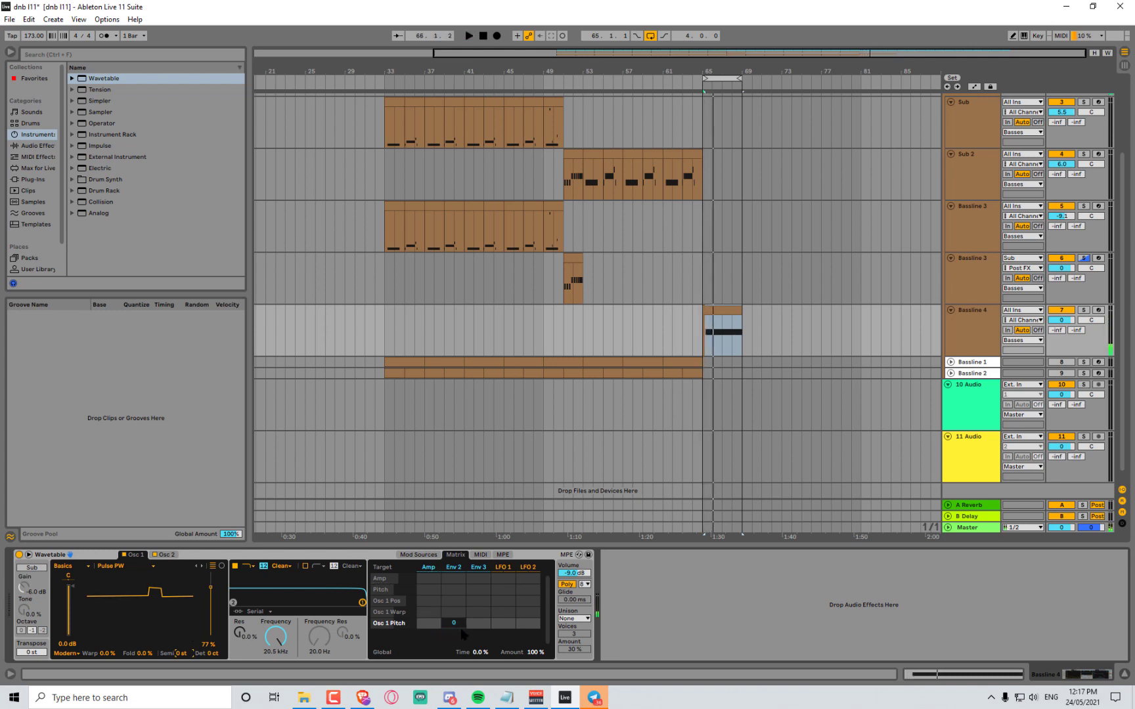
key(space)
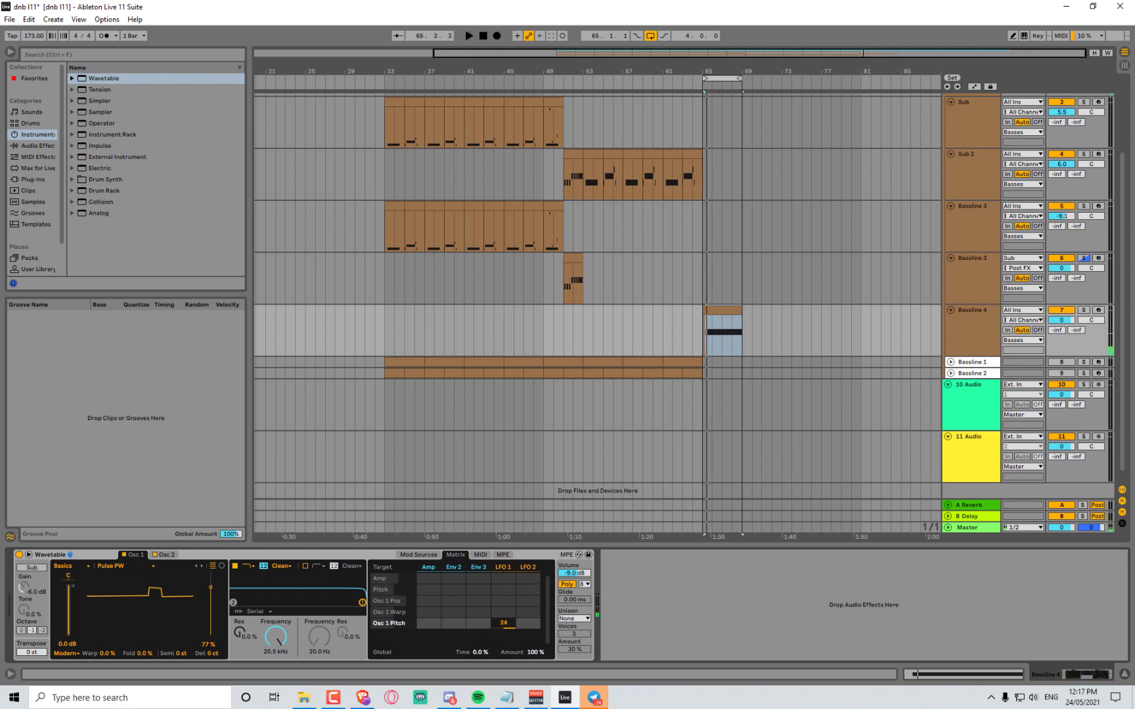
key(space)
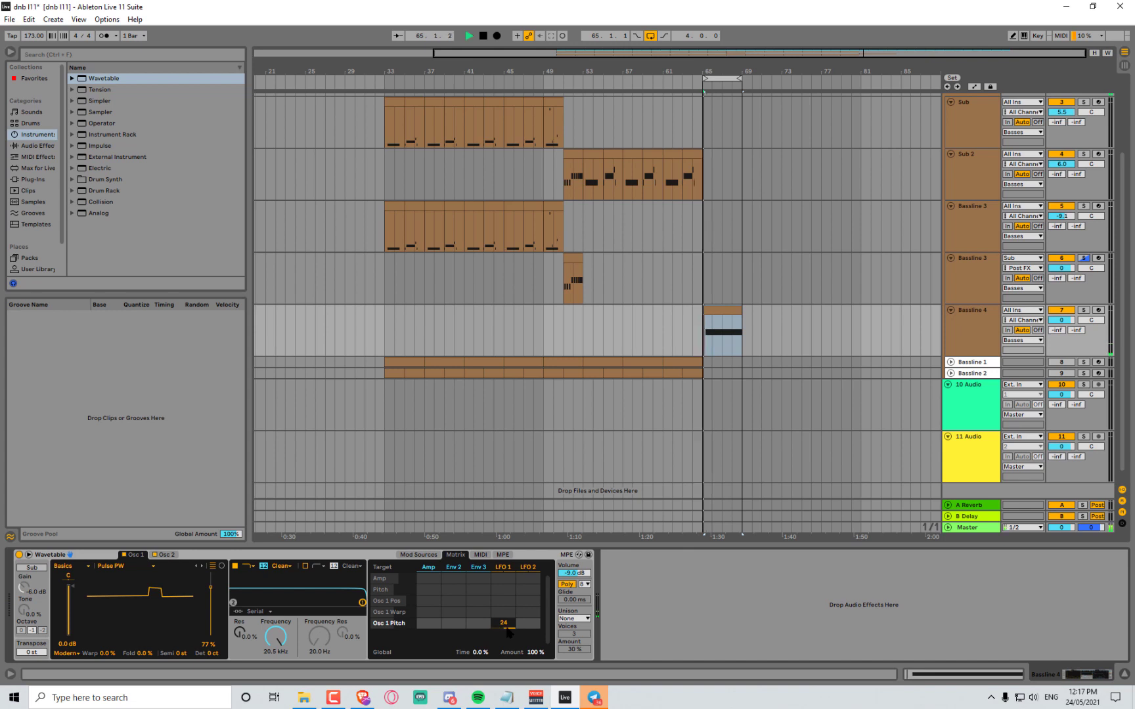
Try an LFO 1 rate of 30 Hz while the loop plays, and reset the rate to its default
click(498, 568)
key(space)
key(space)
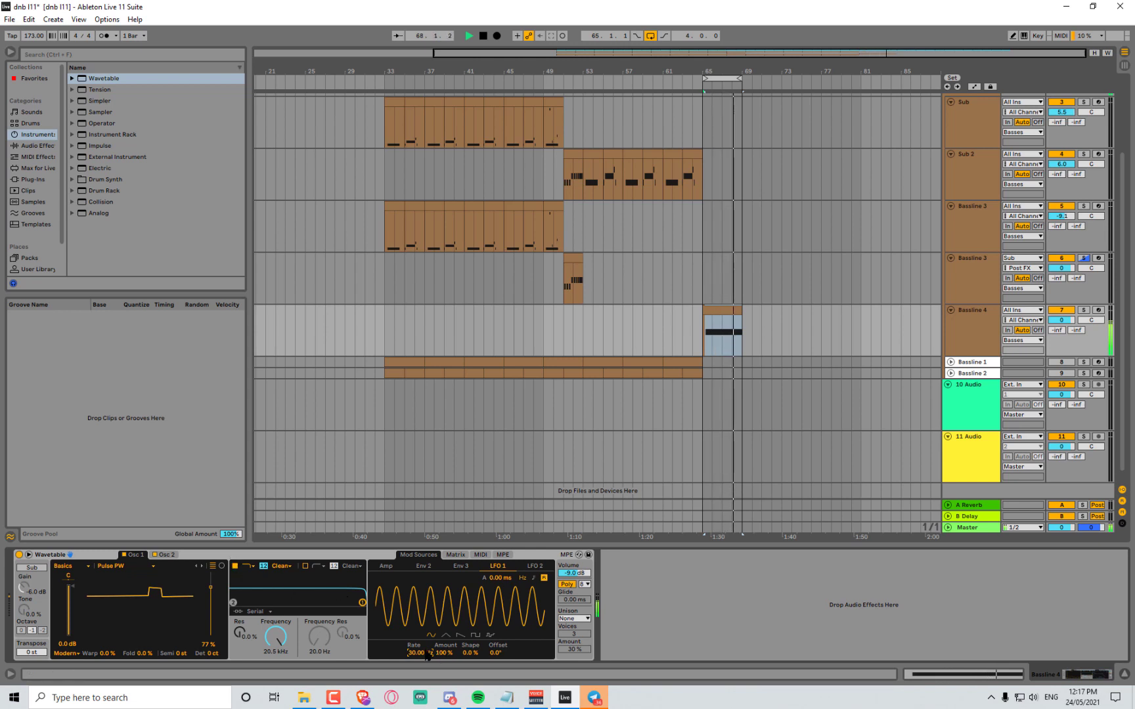
double_click(412, 653)
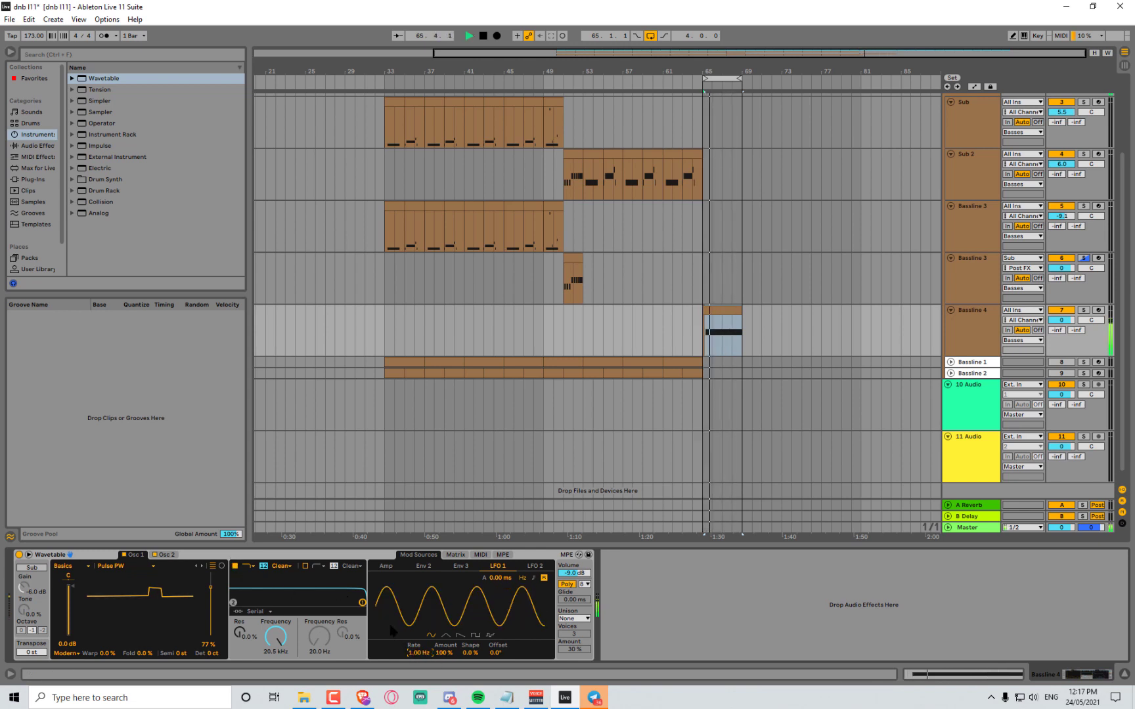
Bypass and re-enable Wavetable and compare its two oscillator pages while starting and stopping the loop
click(19, 555)
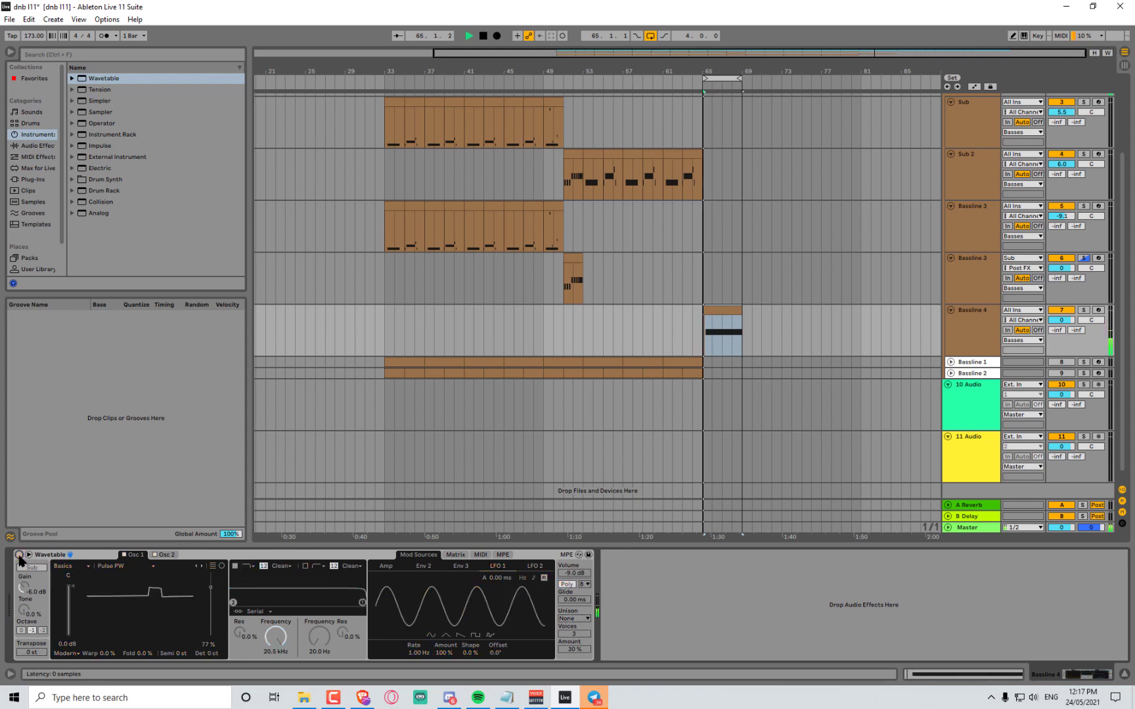
click(19, 555)
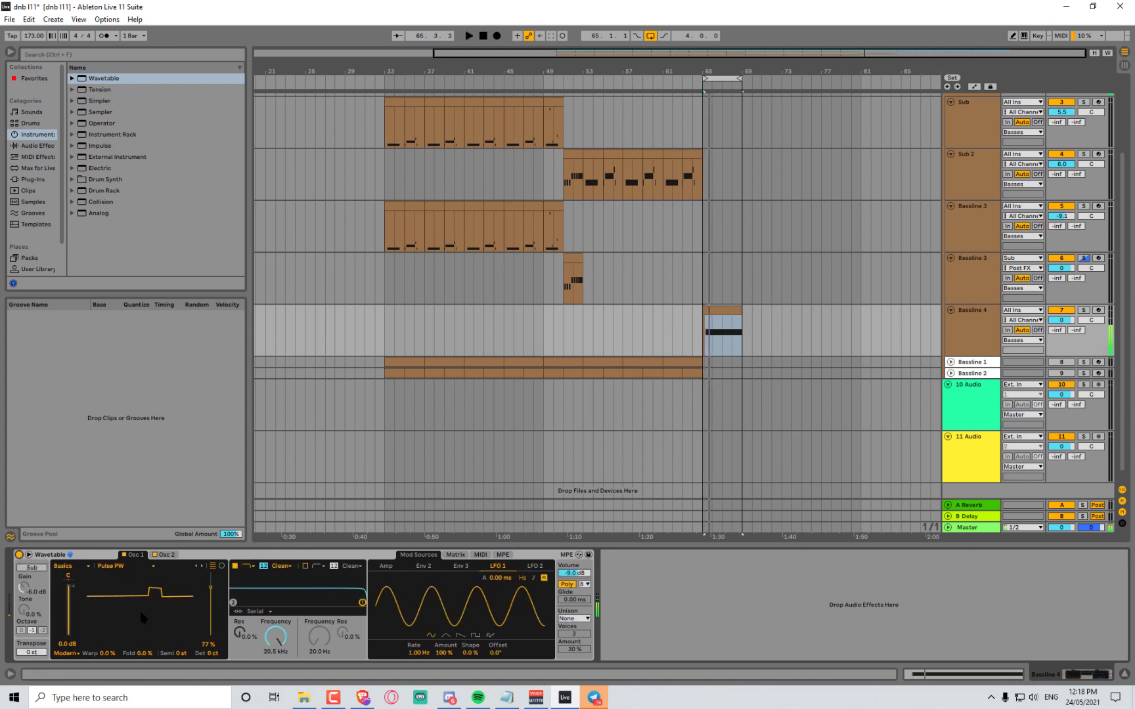
click(162, 556)
key(space)
click(135, 556)
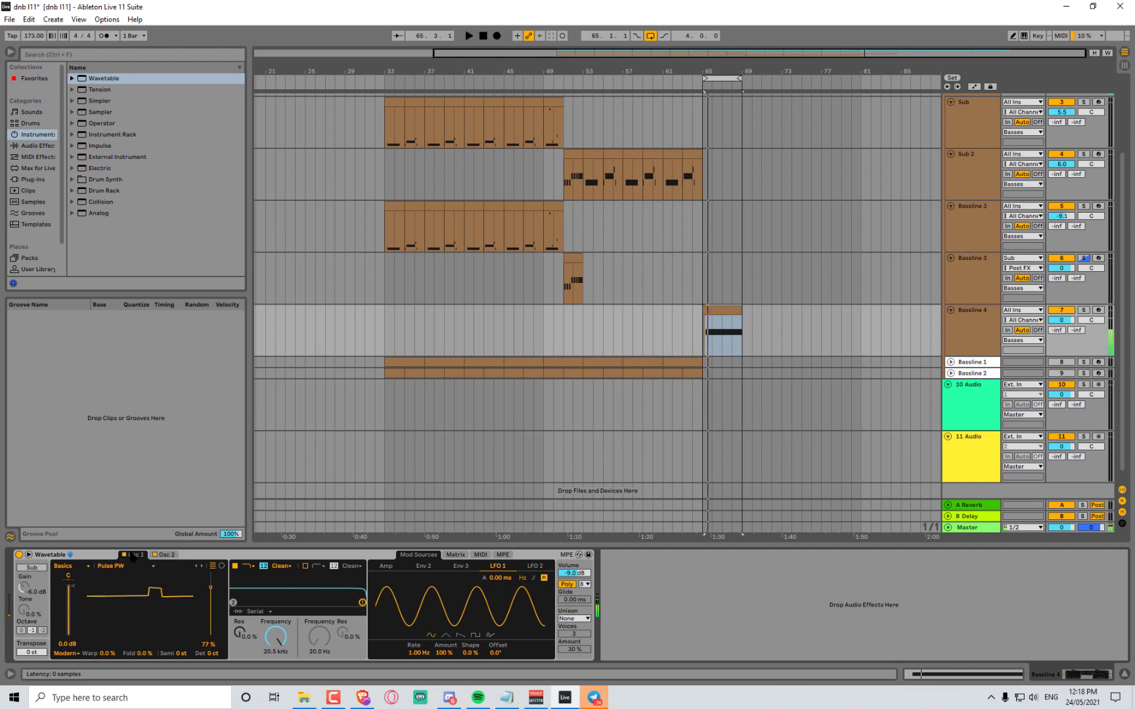
key(space)
key(space)
click(162, 557)
click(130, 557)
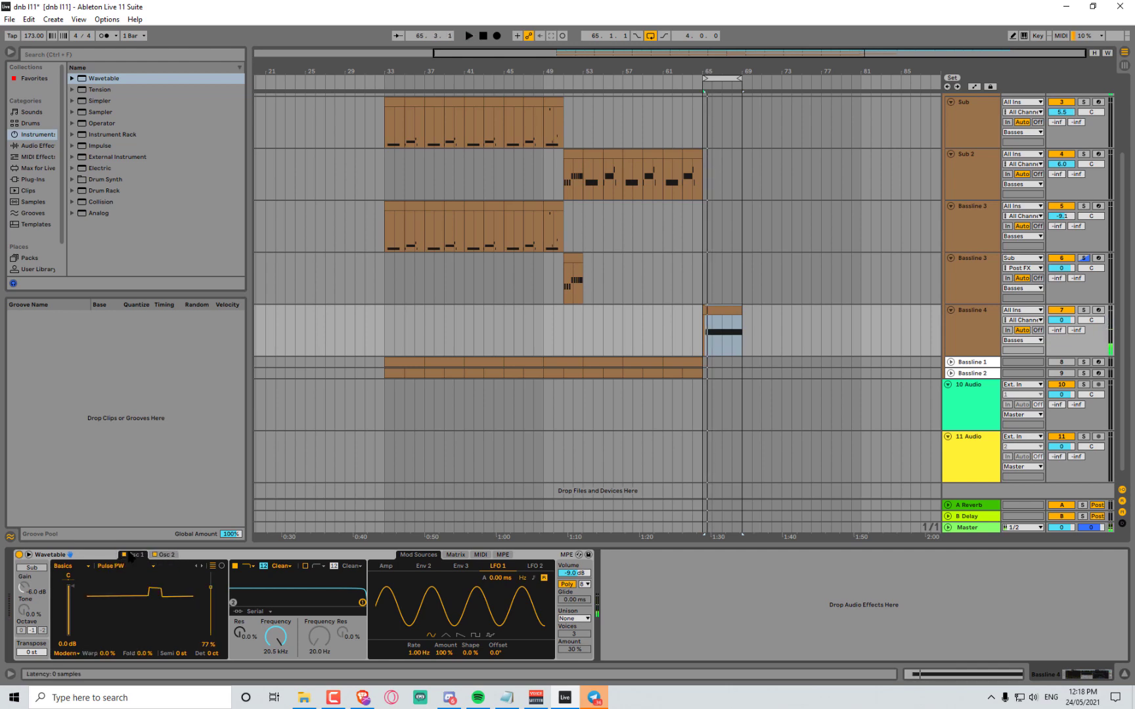
key(space)
Expand Wavetable's full view and set LFO 1 to a tempo-synced rate of 1/64 while auditioning the loop
click(28, 555)
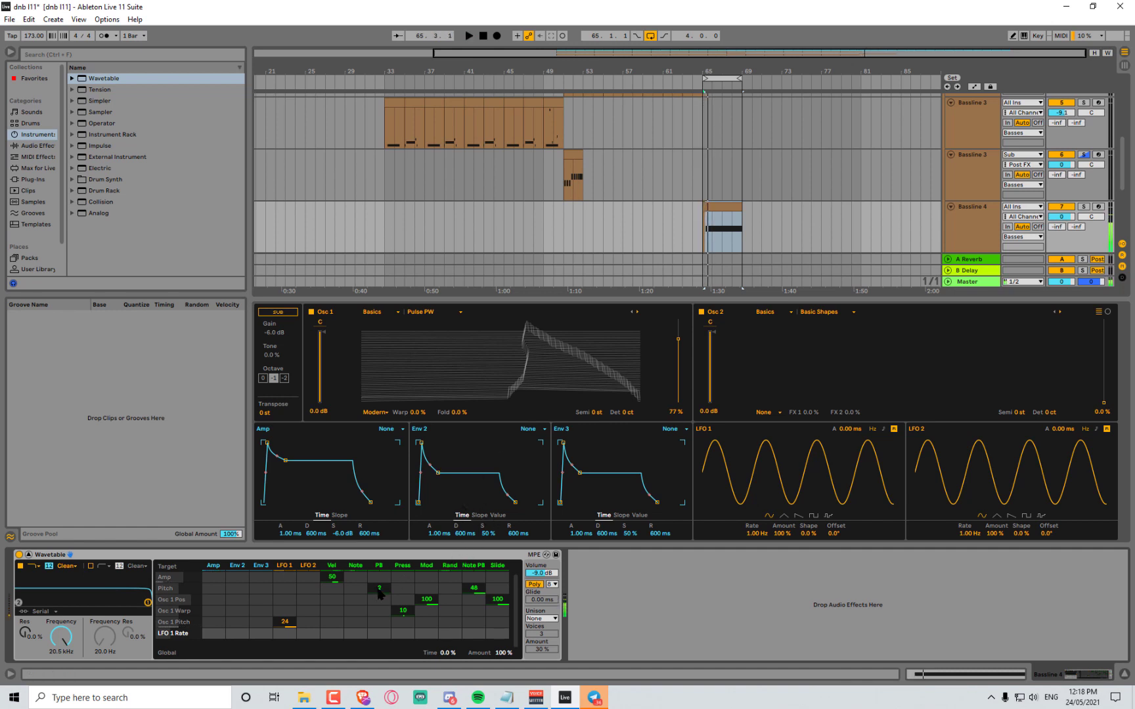
key(space)
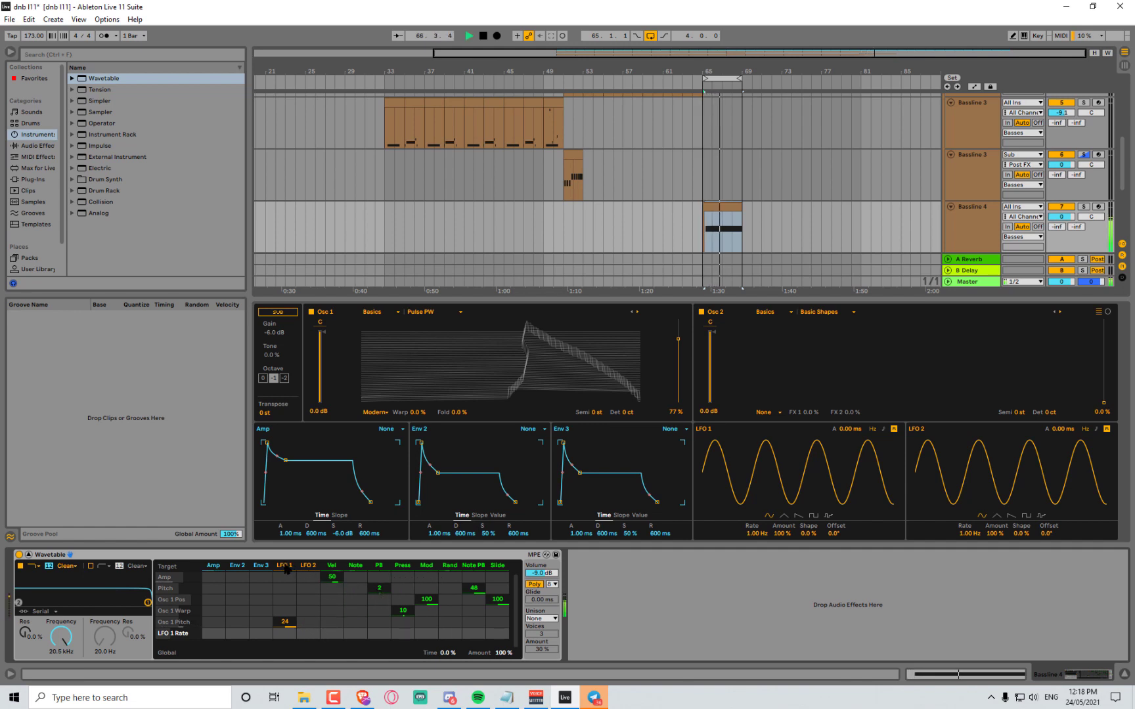
key(space)
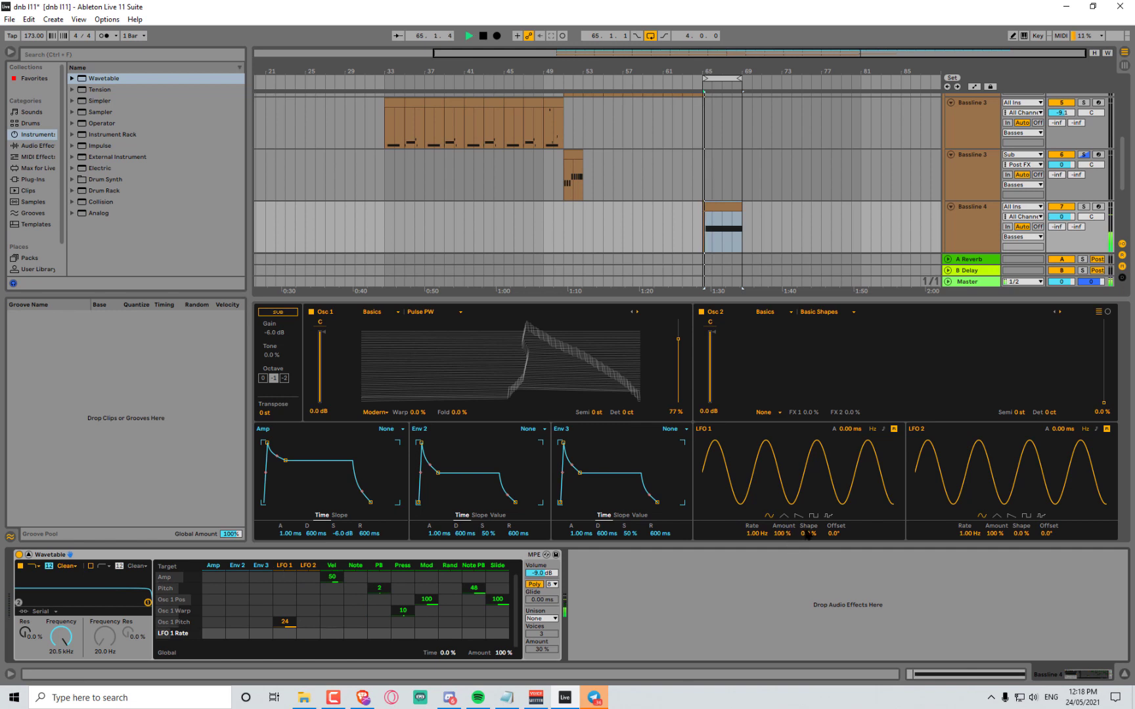
key(space)
drag(757, 534, 753, 534)
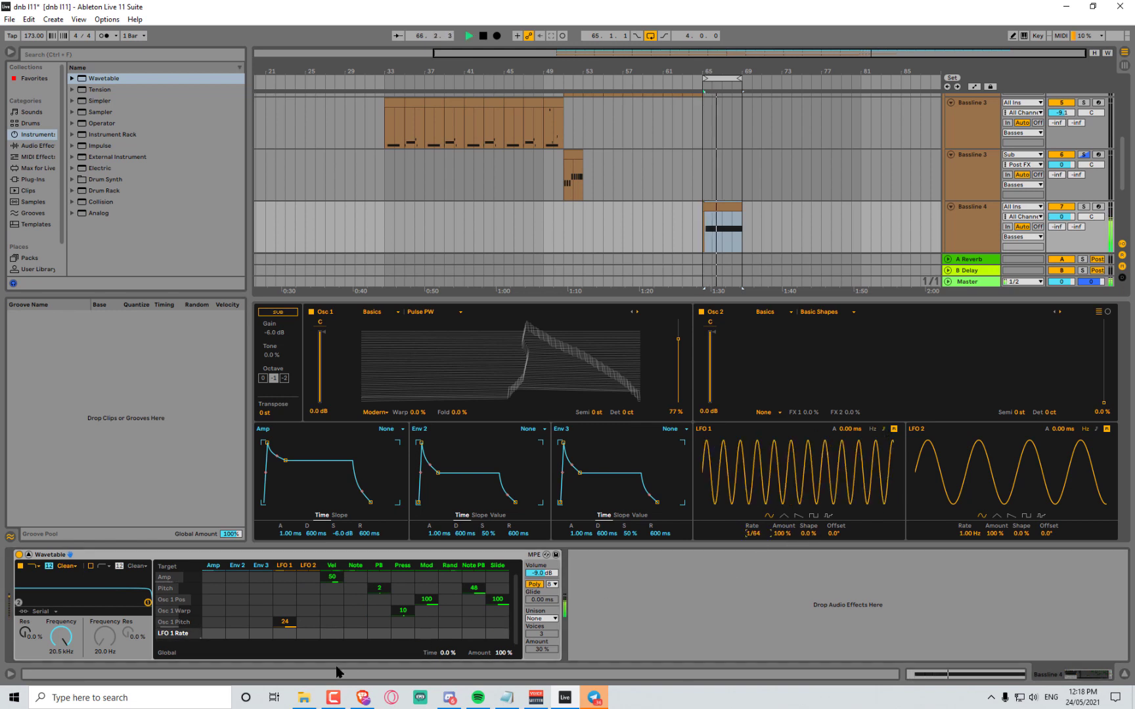
key(space)
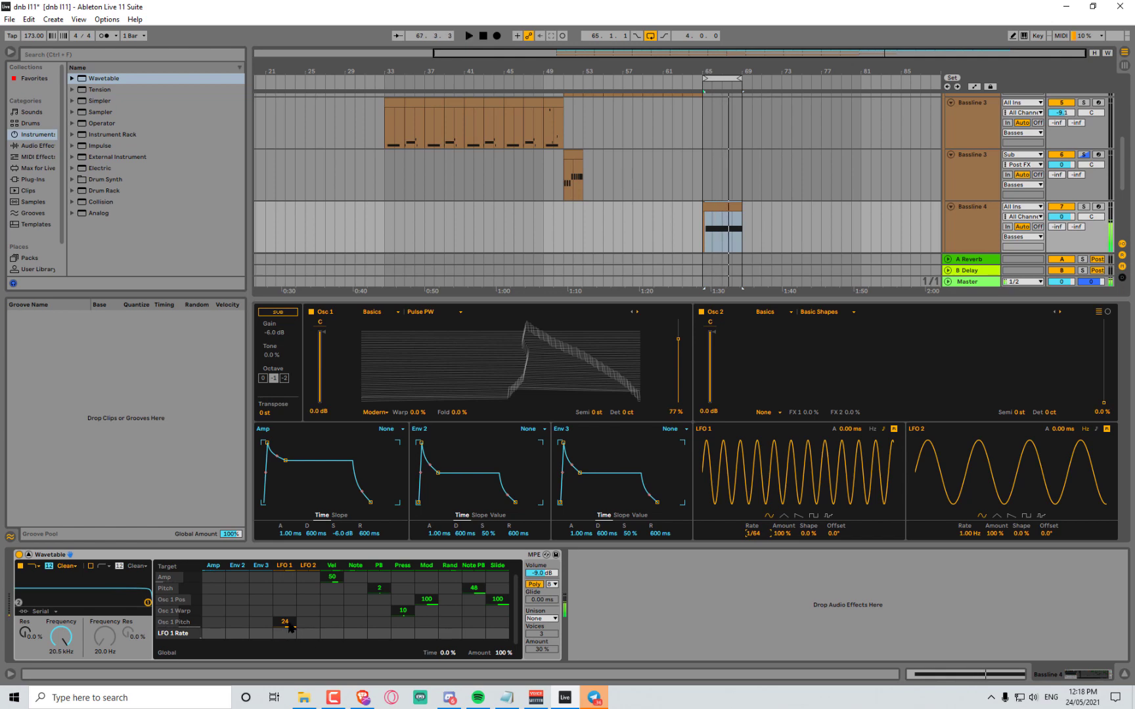
Reduce the LFO 1 modulation of oscillator 1's pitch to 12.8 while the loop plays
key(space)
drag(290, 627, 286, 617)
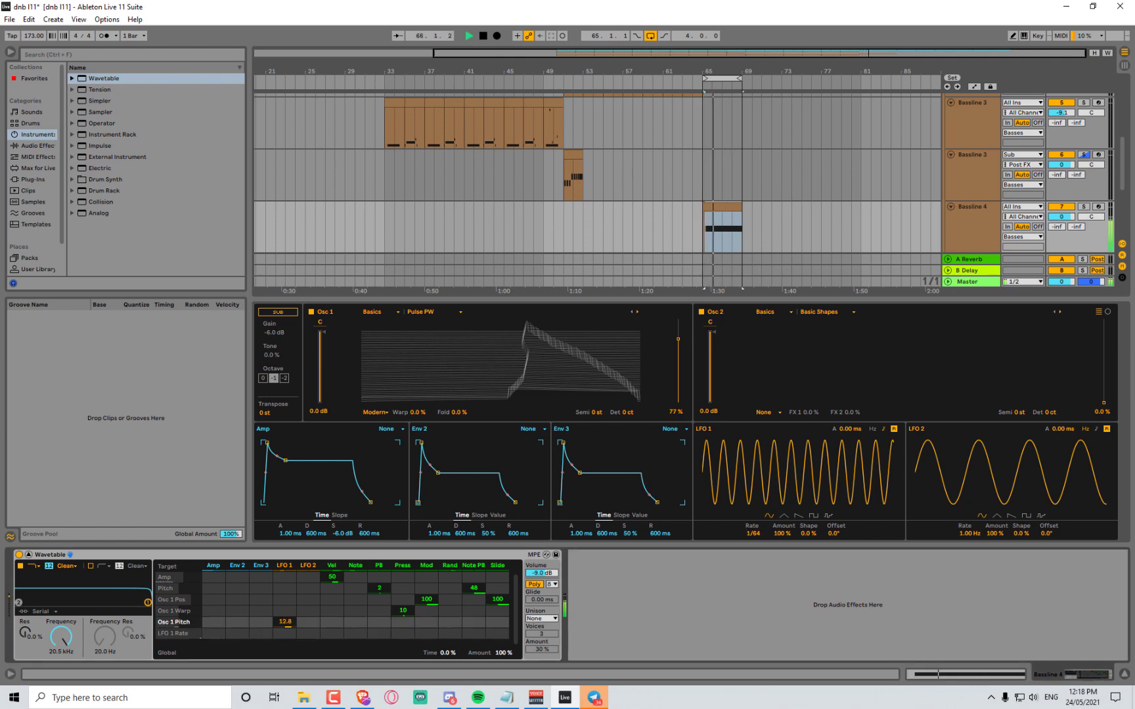
Remove Wavetable from the Bassline 4 track, load Operator in its place, and play the loop
click(217, 566)
key(Delete)
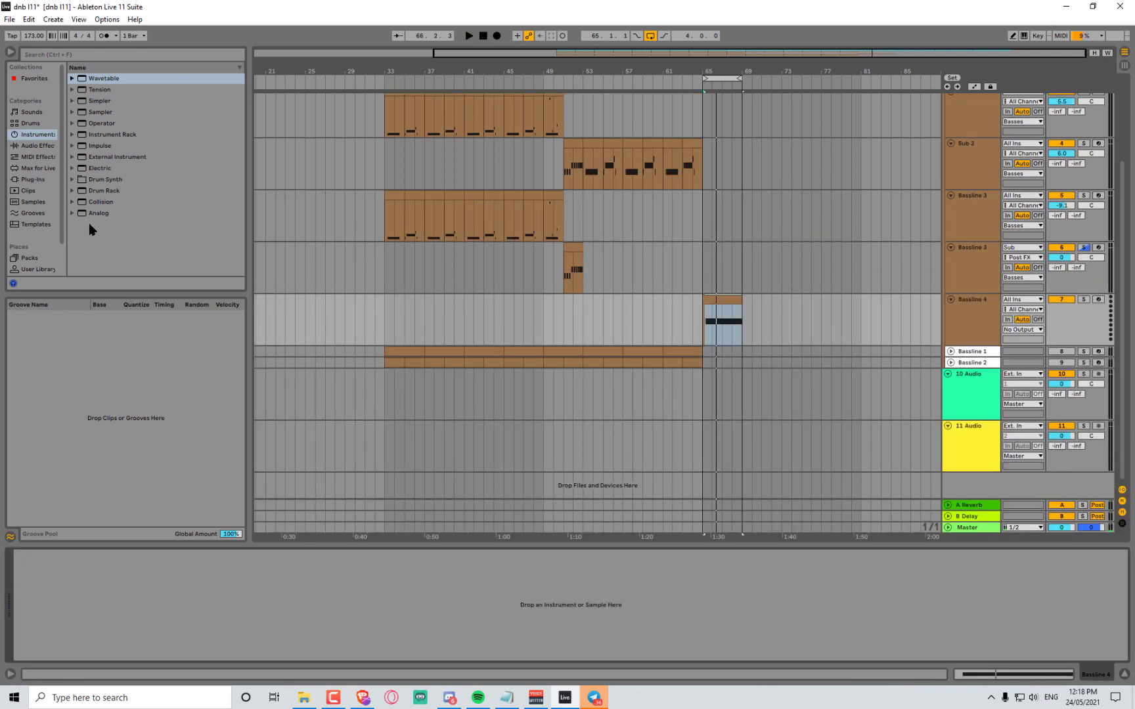
double_click(102, 125)
key(space)
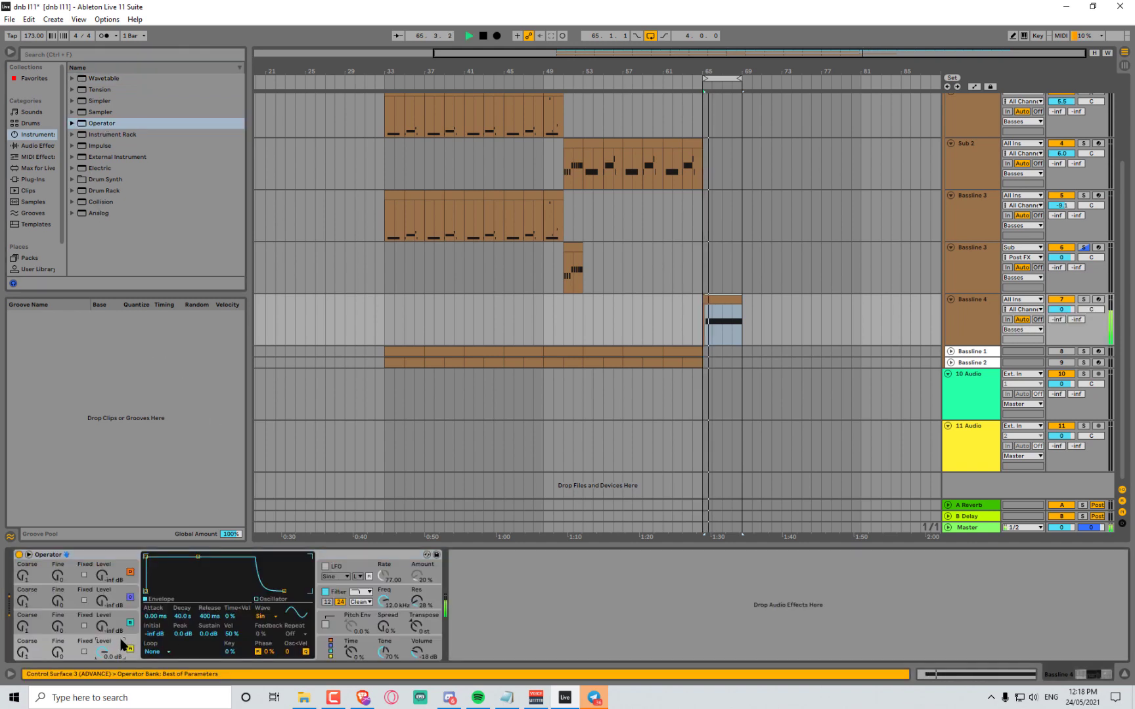
Set the waveform of Operator's oscillator A to Square D and turn the filter off while auditioning the loop
key(space)
click(270, 616)
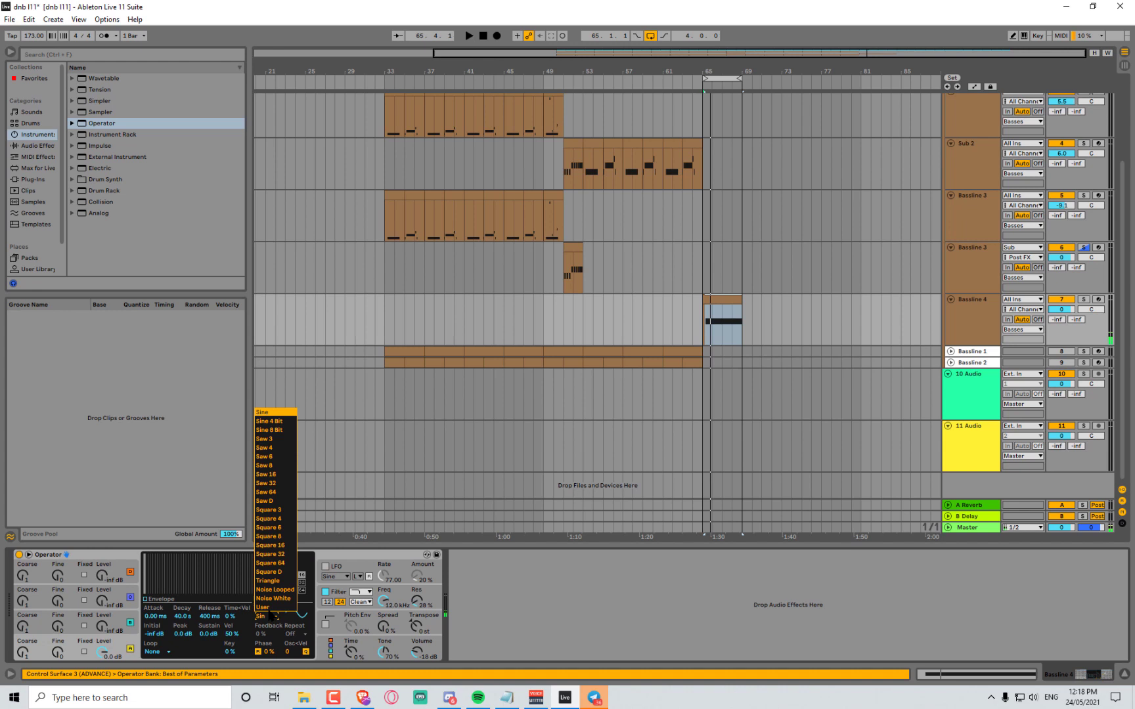
click(287, 573)
key(space)
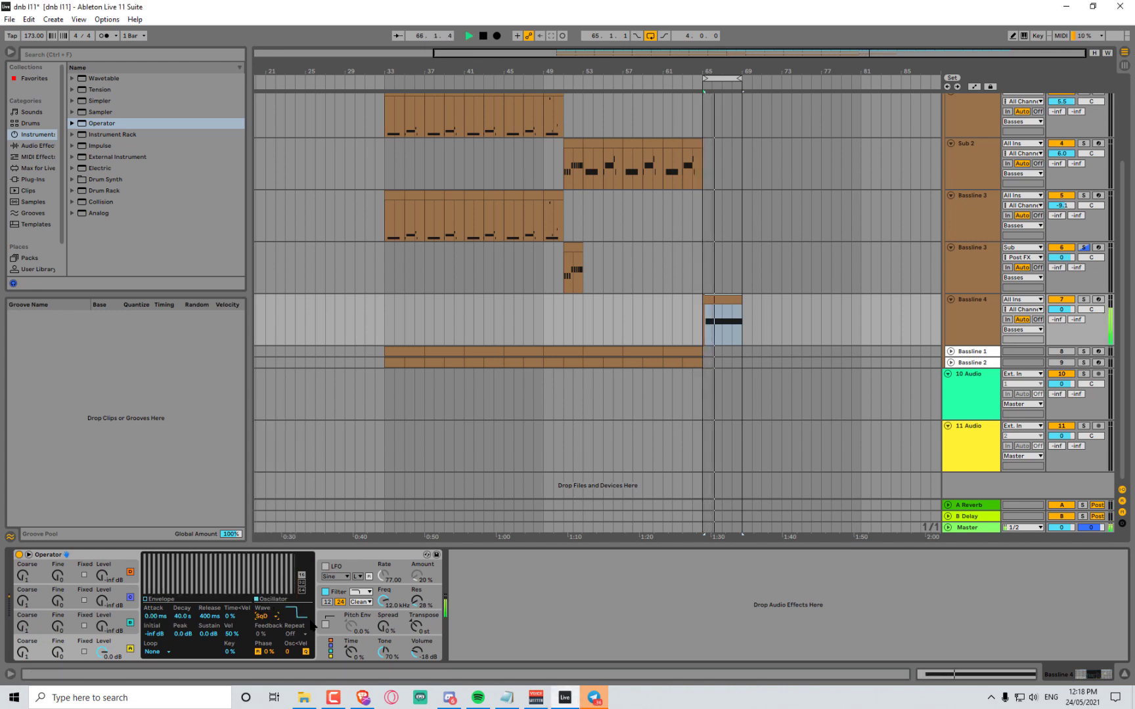
click(330, 593)
click(324, 592)
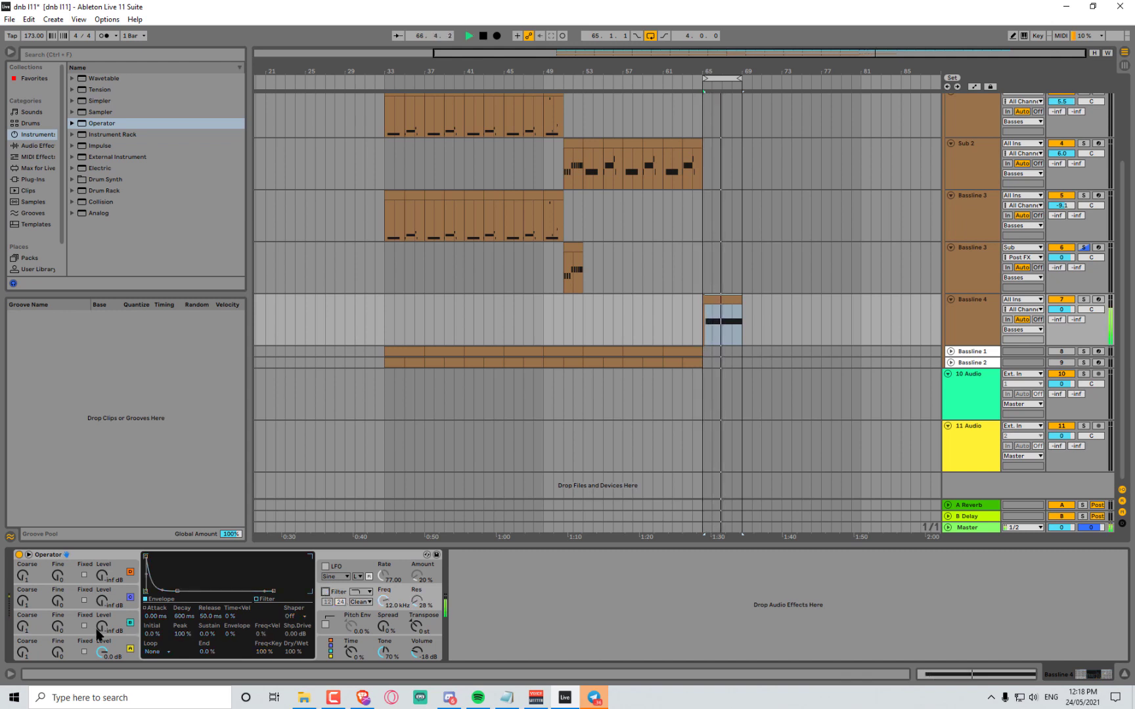
key(space)
key(space)
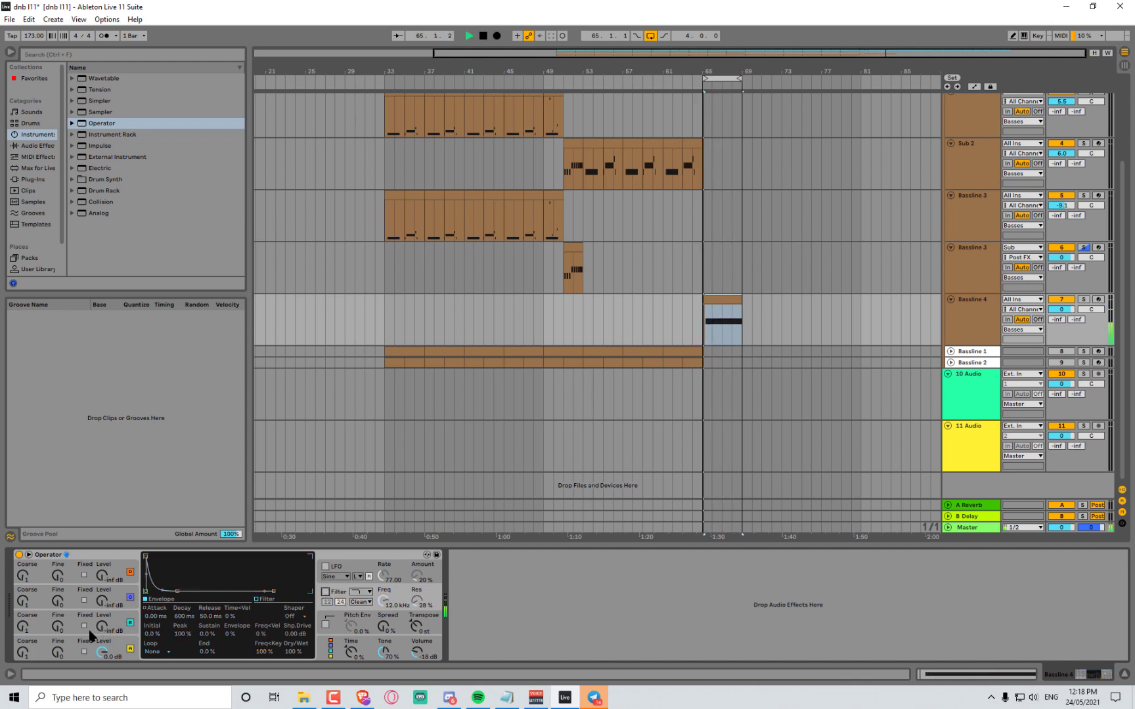
Set oscillator B's level to -17 dB and coarse to 2, with an envelope decay of 719 ms and sustain of 0.0 dB
key(space)
click(91, 634)
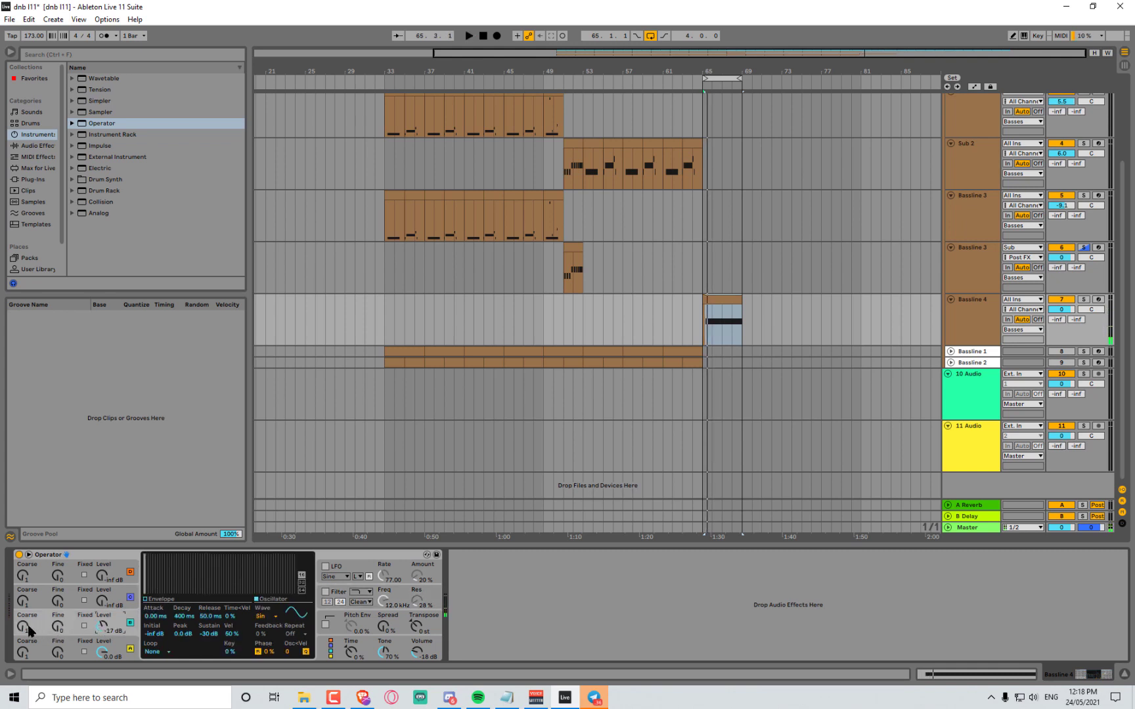
key(space)
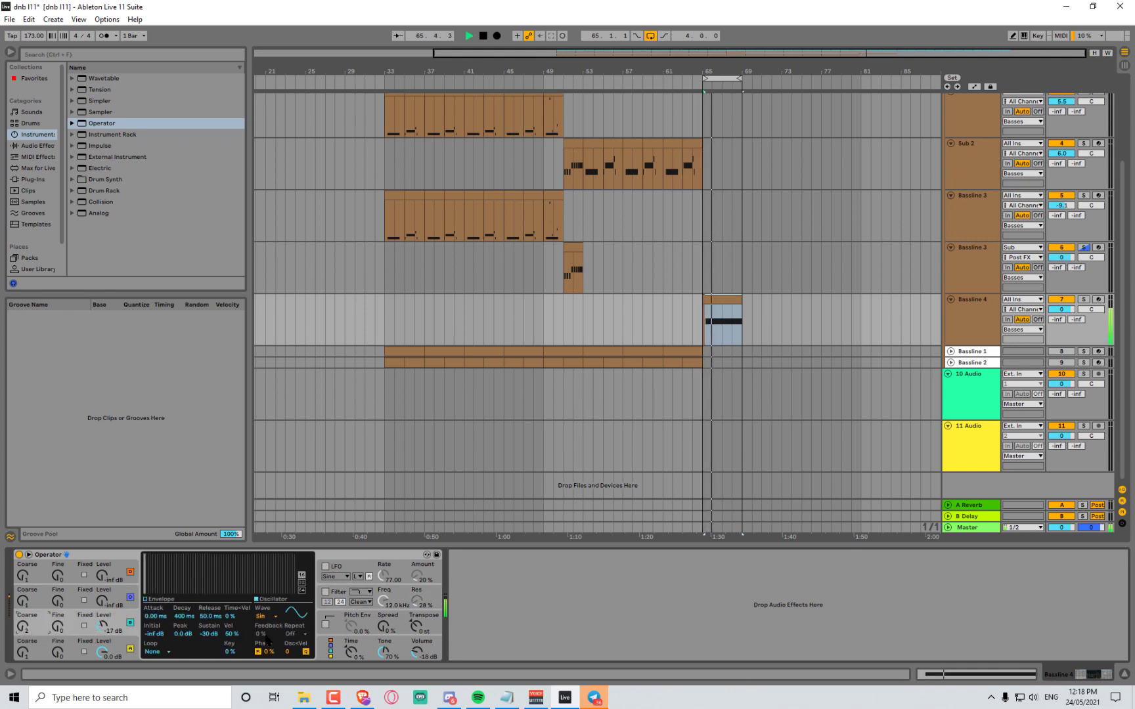
click(163, 608)
drag(176, 582, 177, 557)
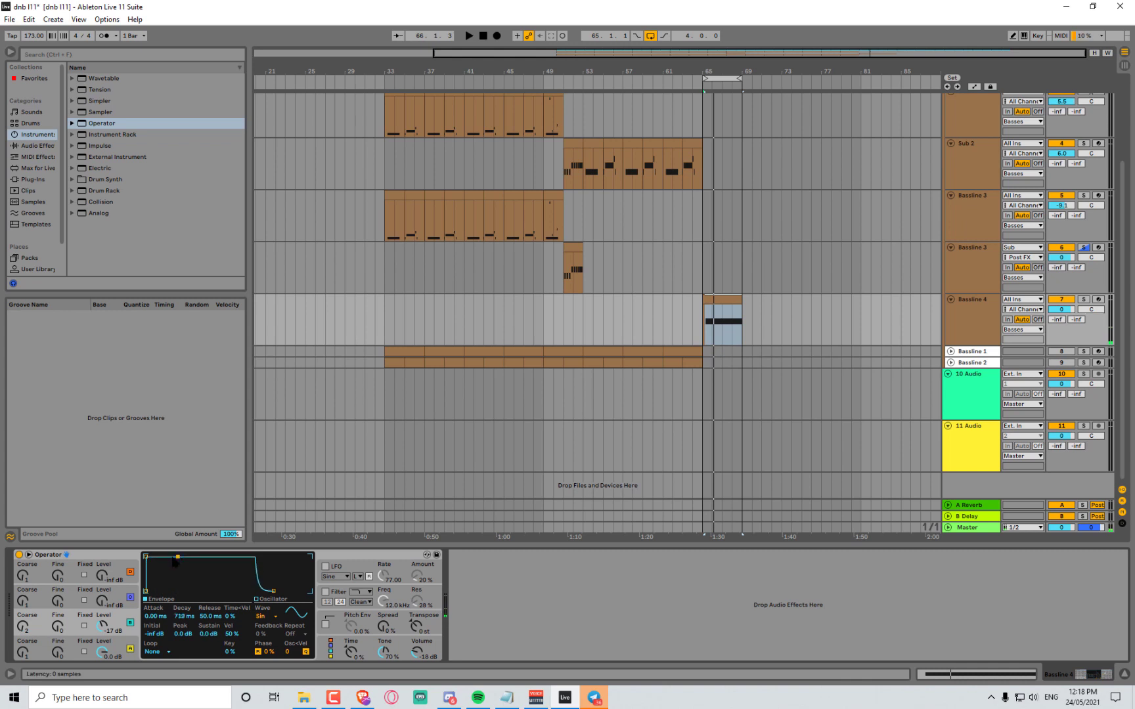
Set oscillator B's coarse tuning to 8 and its level to -33 dB while auditioning the loop
key(space)
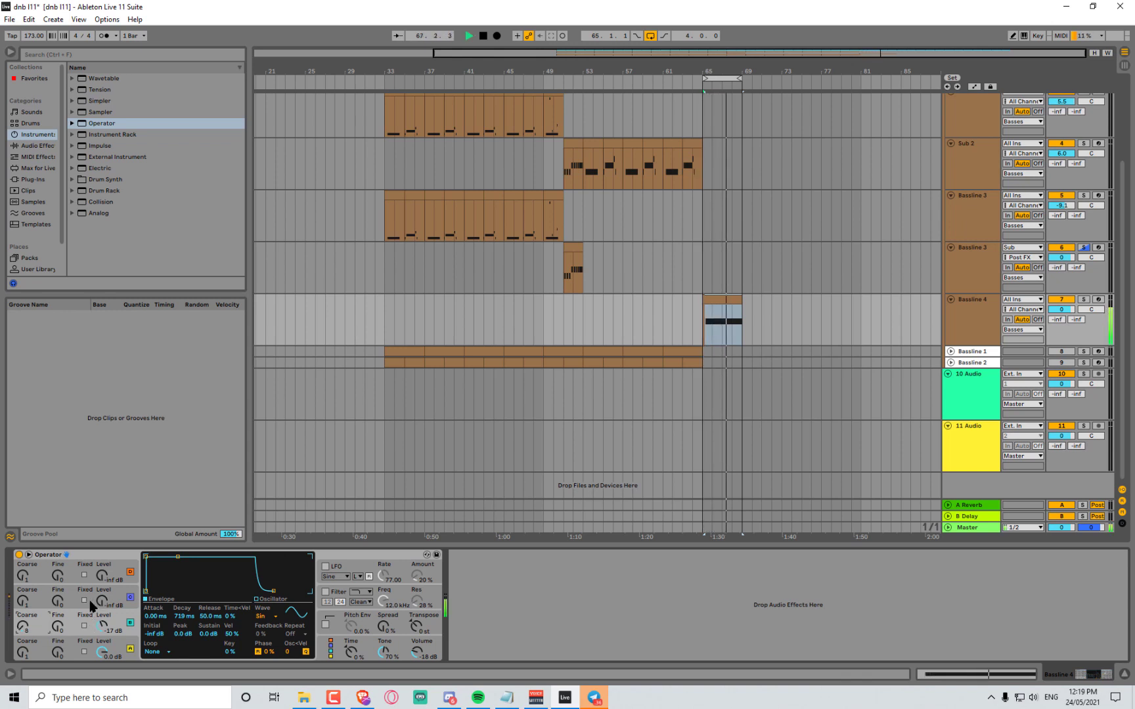
key(space)
key(space)
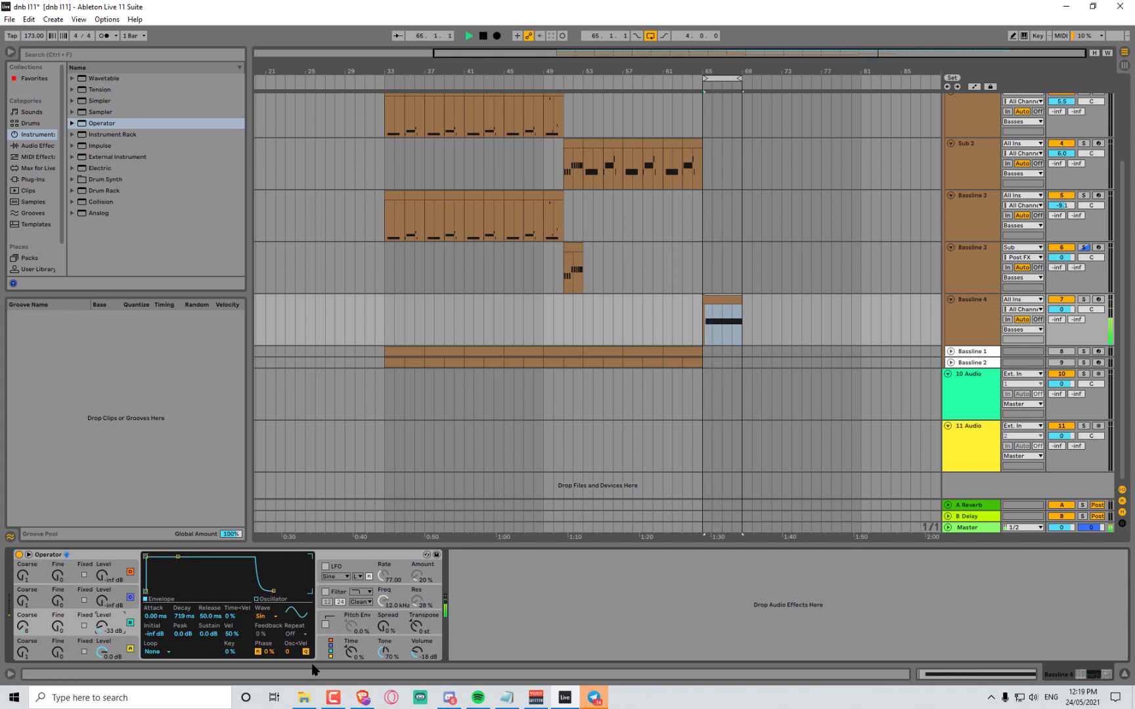
Enable Operator's filter at 384 Hz with a 100% envelope amount and 48% decay slope, and set the spread to 51%
click(327, 593)
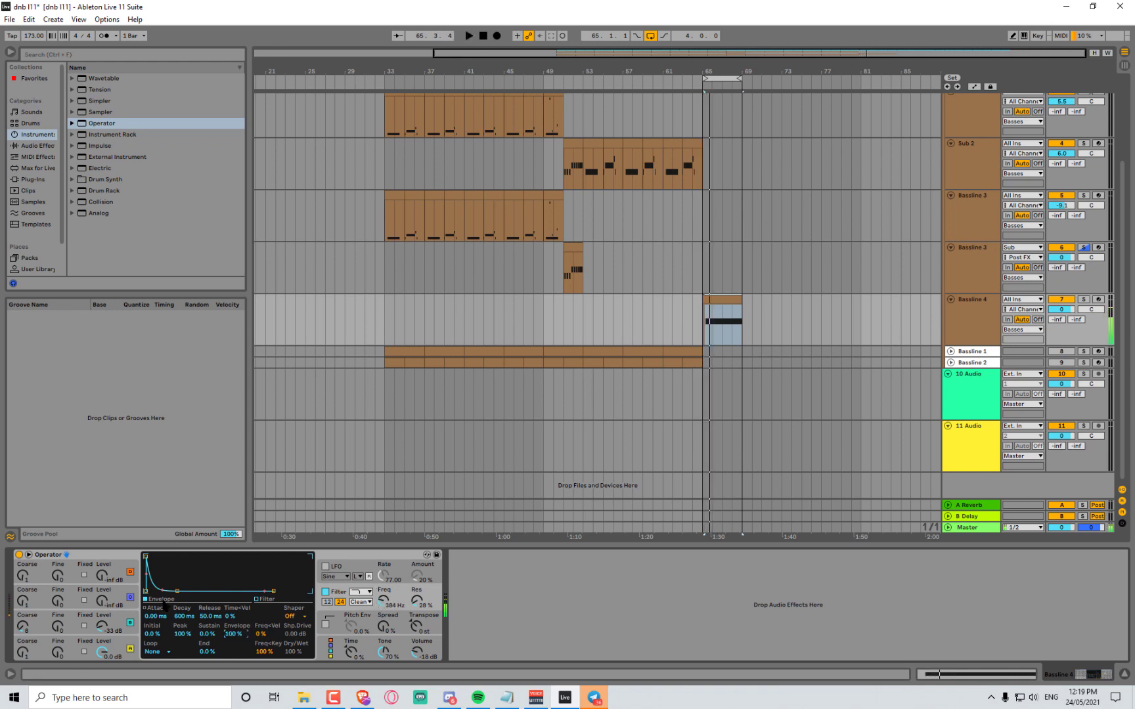
mouse_move(177, 591)
mouse_down()
mouse_move(202, 591)
mouse_move(173, 593)
mouse_up()
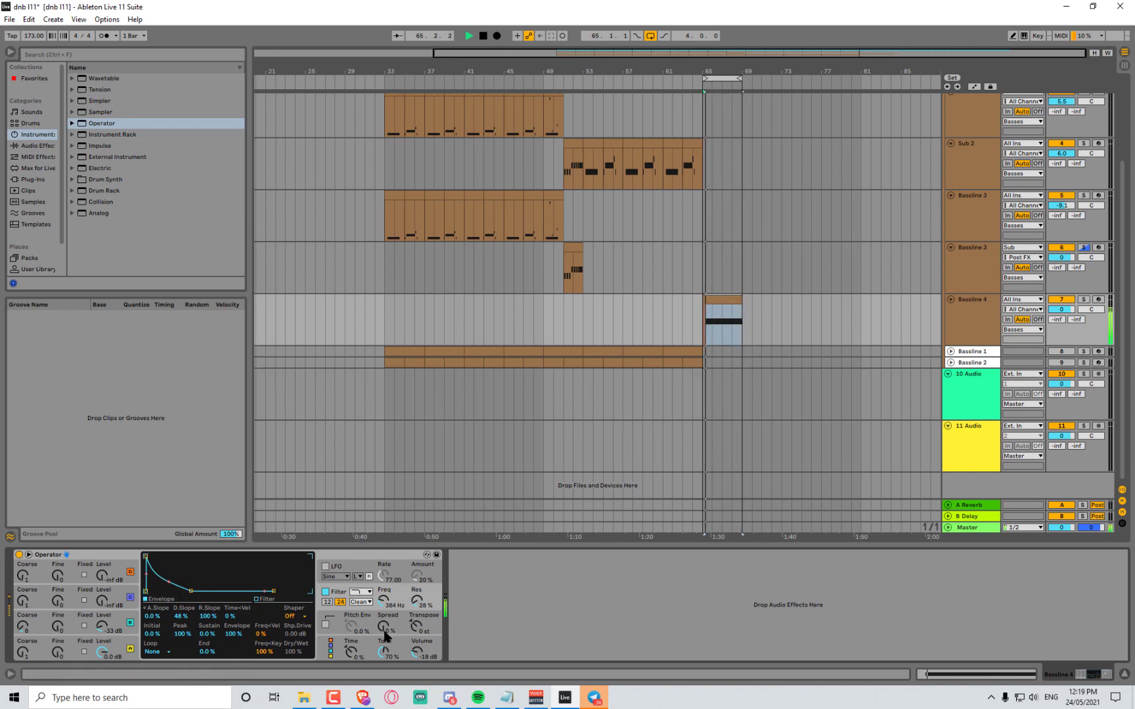
drag(382, 632, 381, 584)
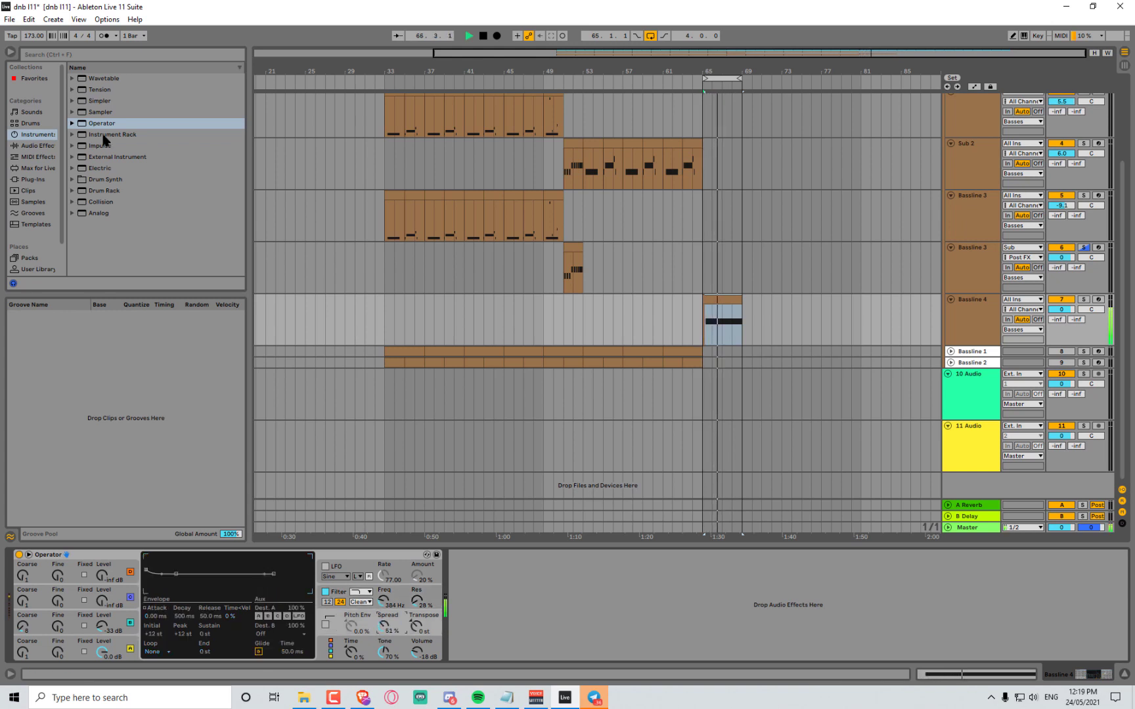
Add the Dynamic Tube effect from the Drive & Color audio effects after Operator and play the loop
click(41, 145)
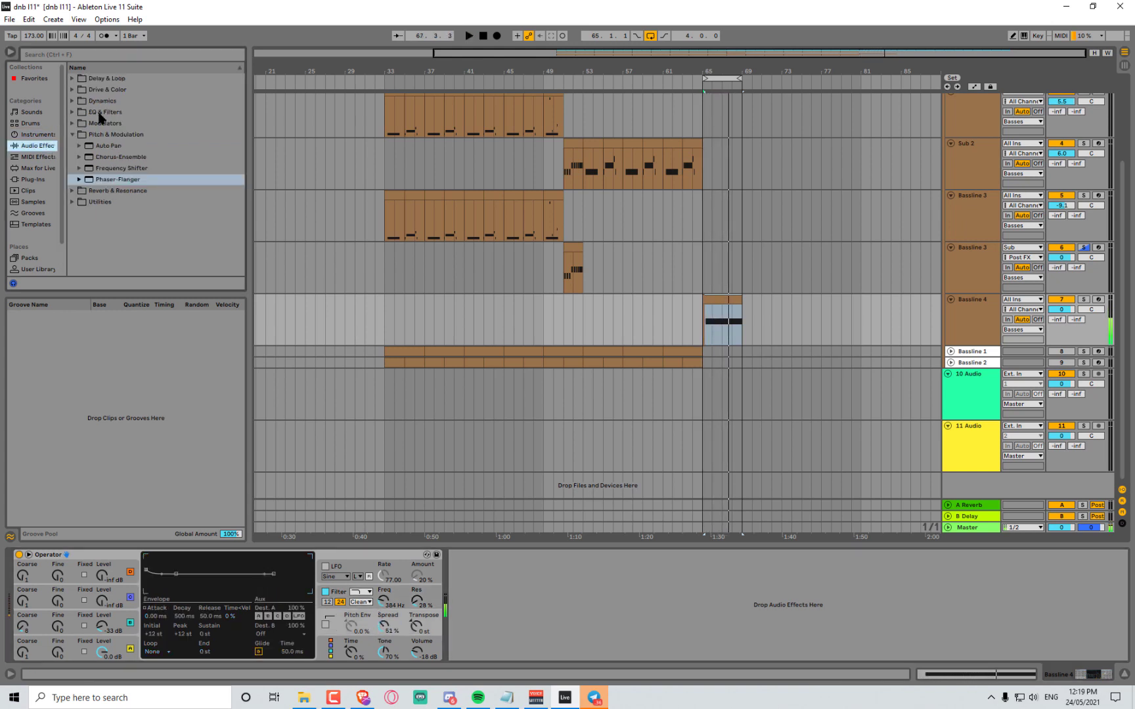
click(73, 90)
click(73, 90)
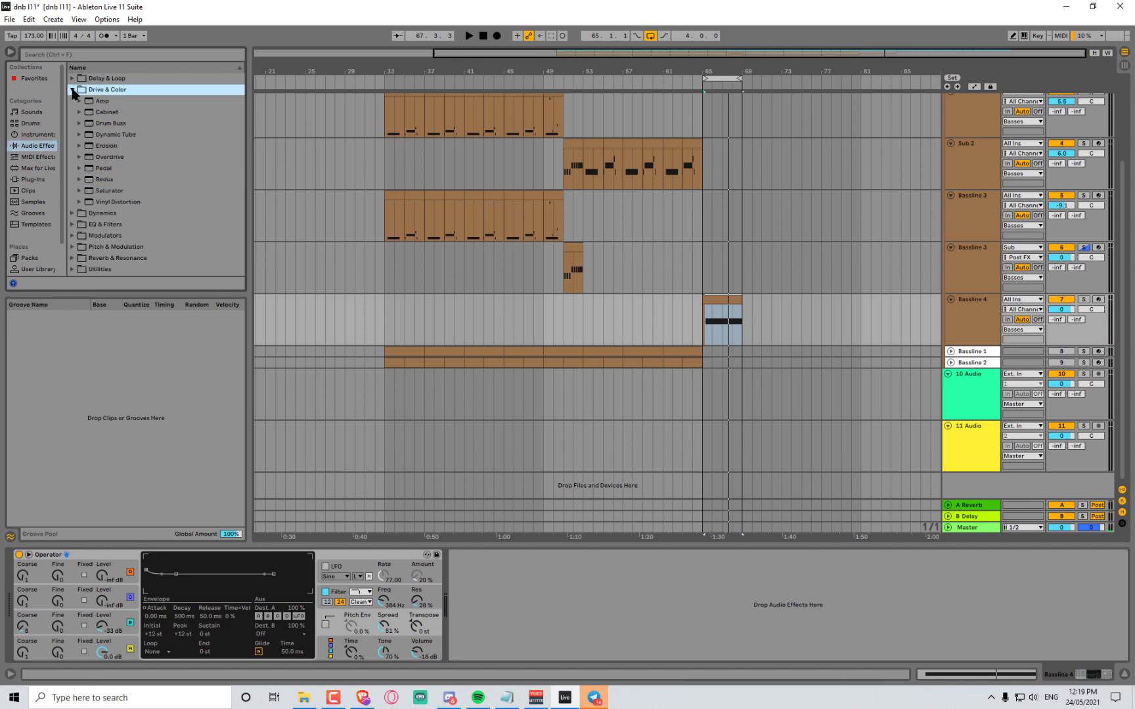
double_click(108, 135)
key(space)
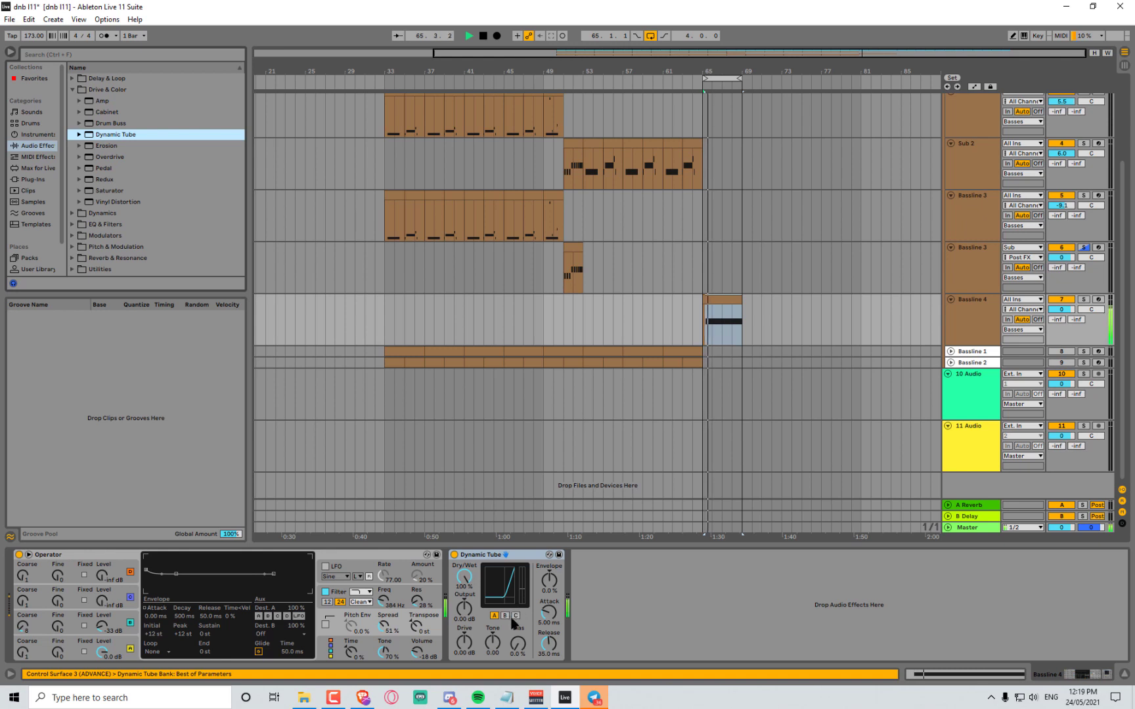
Set Dynamic Tube's output to -2.38 dB, drive to 15.0 dB and tone to 0.43 while auditioning the loop
drag(518, 644, 518, 676)
key(space)
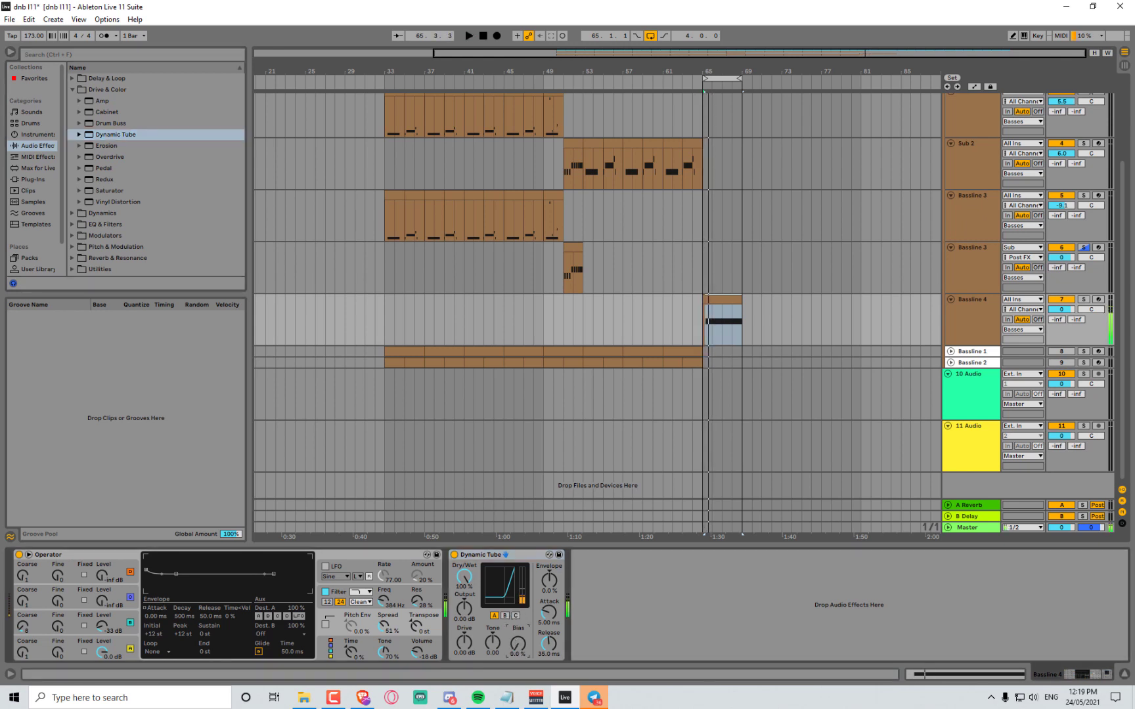
key(space)
drag(471, 618, 467, 573)
key(space)
key(space)
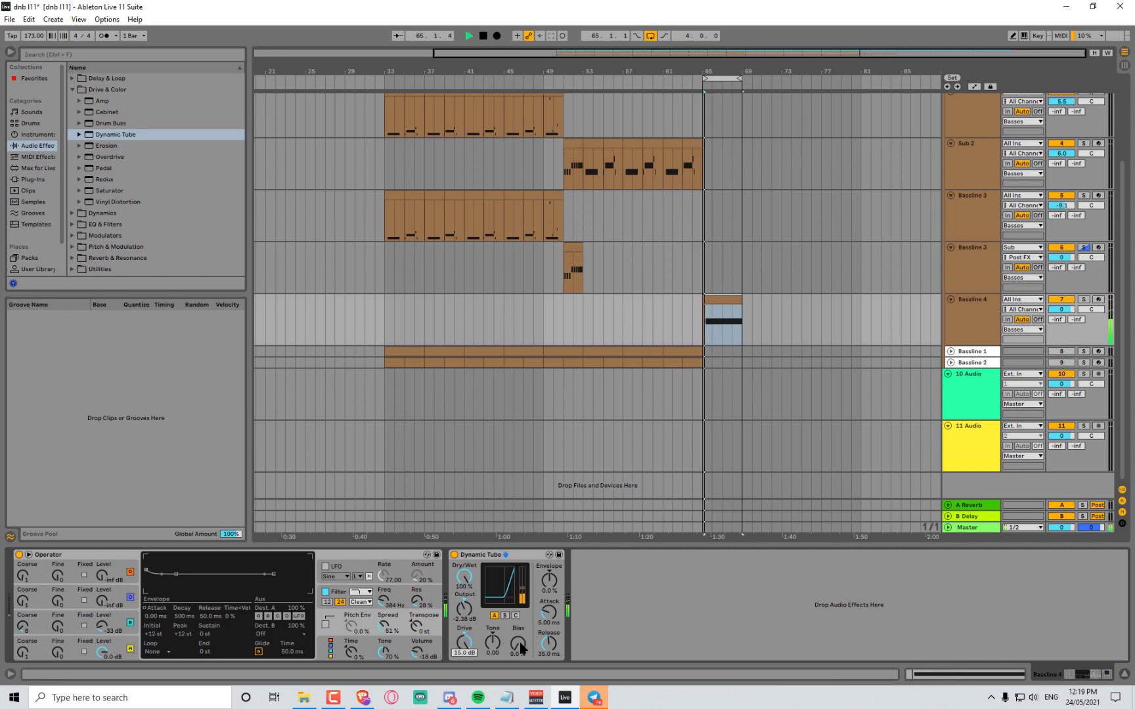
key(space)
key(space)
drag(494, 646, 518, 646)
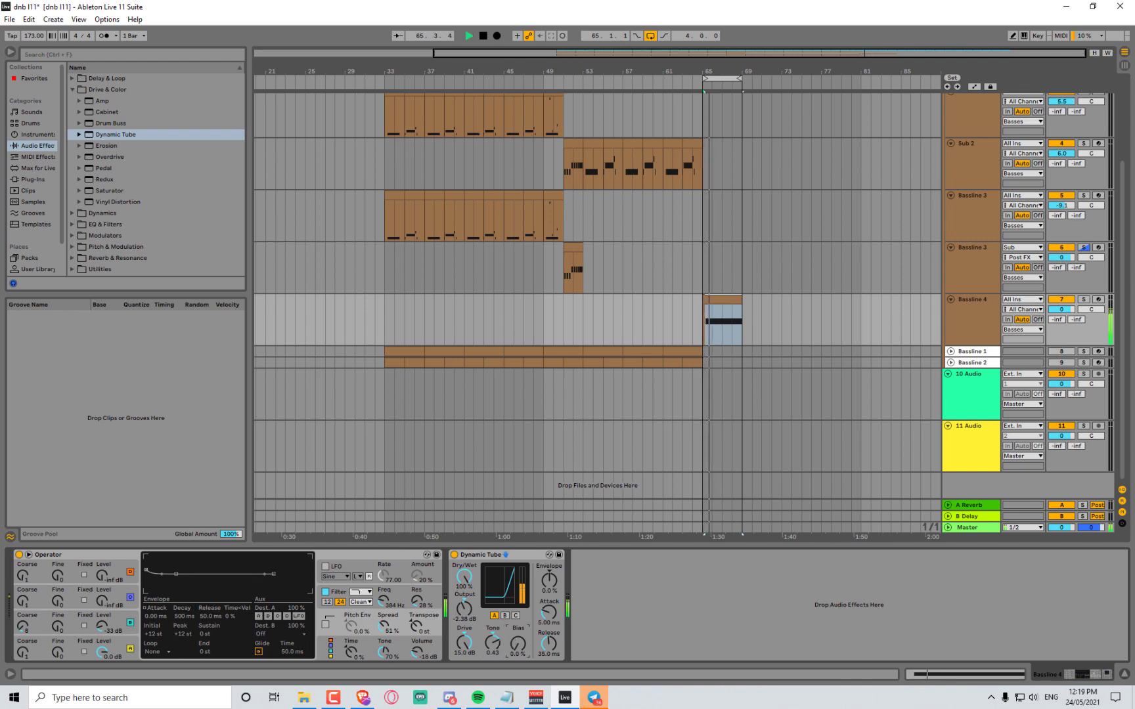
Reset Dynamic Tube's output to 0 dB, choose tube model C and set the tone to 0.56
drag(463, 620, 464, 611)
key(Delete)
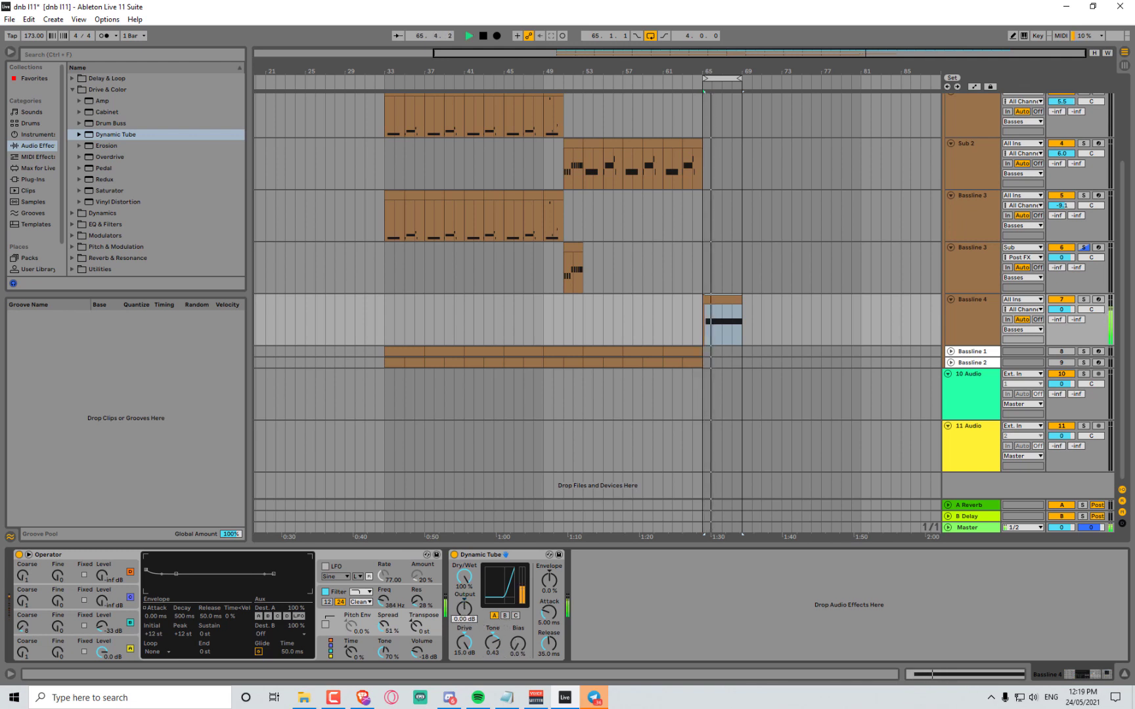
key(space)
click(514, 617)
key(space)
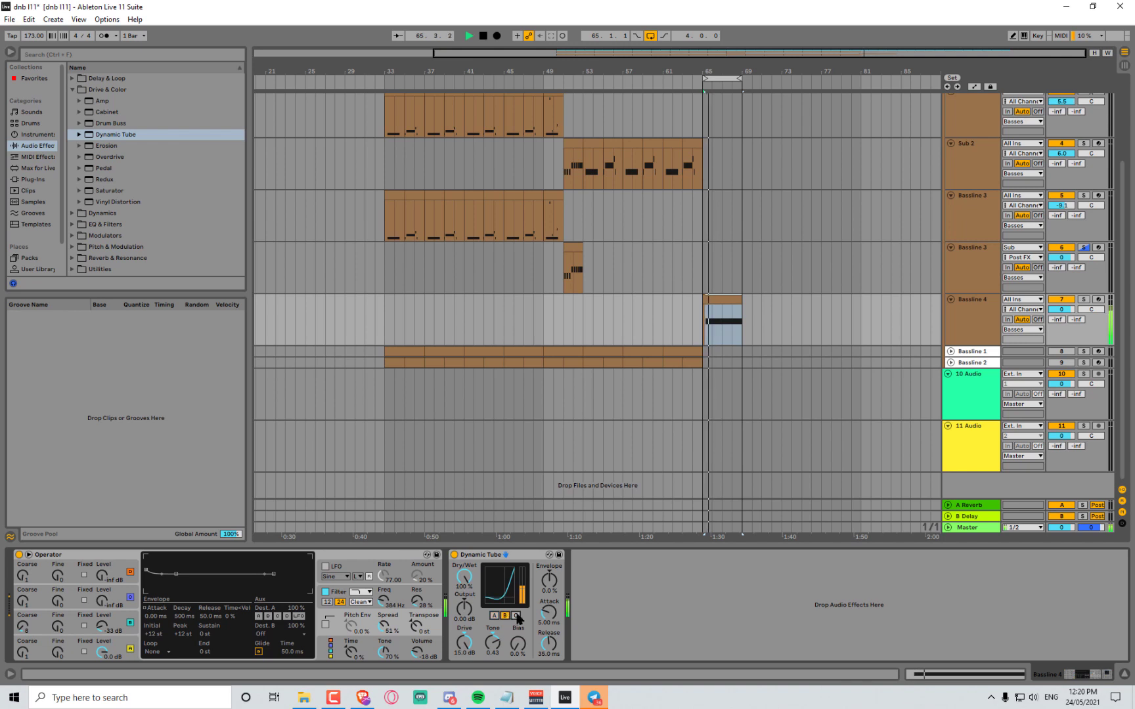
drag(492, 644, 492, 635)
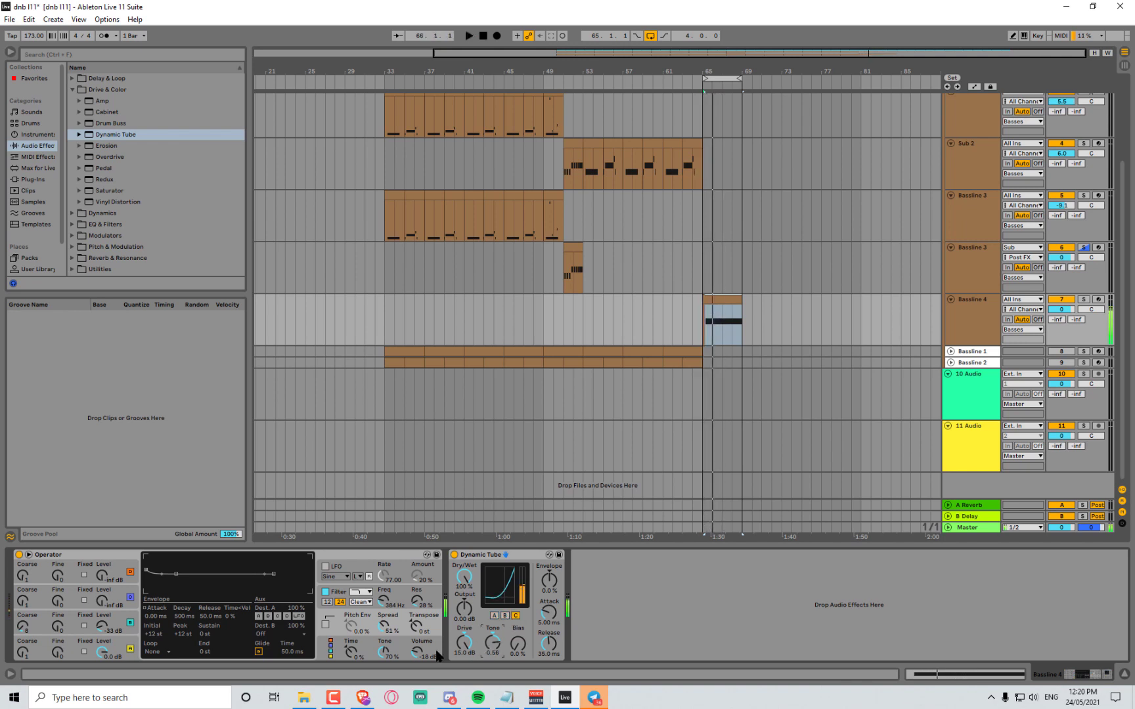
Set Dynamic Tube's drive to -6.19 dB and tone to -0.63, oscillator B's level to -23 dB and Operator's volume to -16 dB
drag(417, 652, 418, 645)
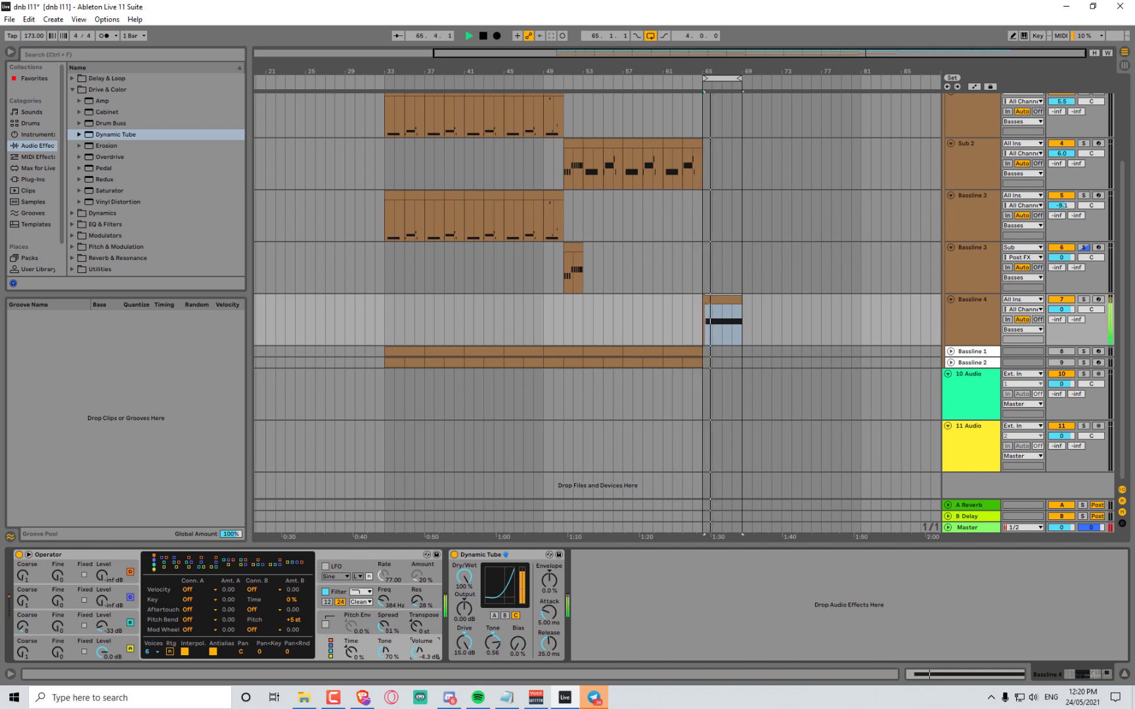
drag(497, 642, 417, 659)
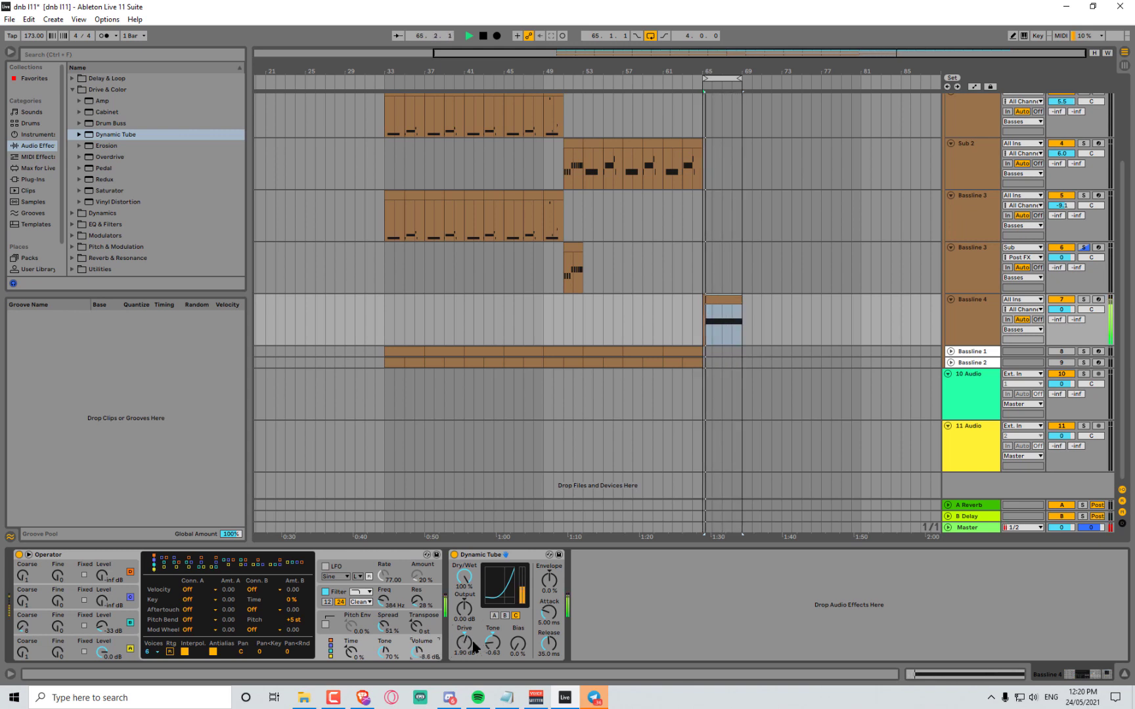
key(space)
drag(97, 632, 98, 628)
key(space)
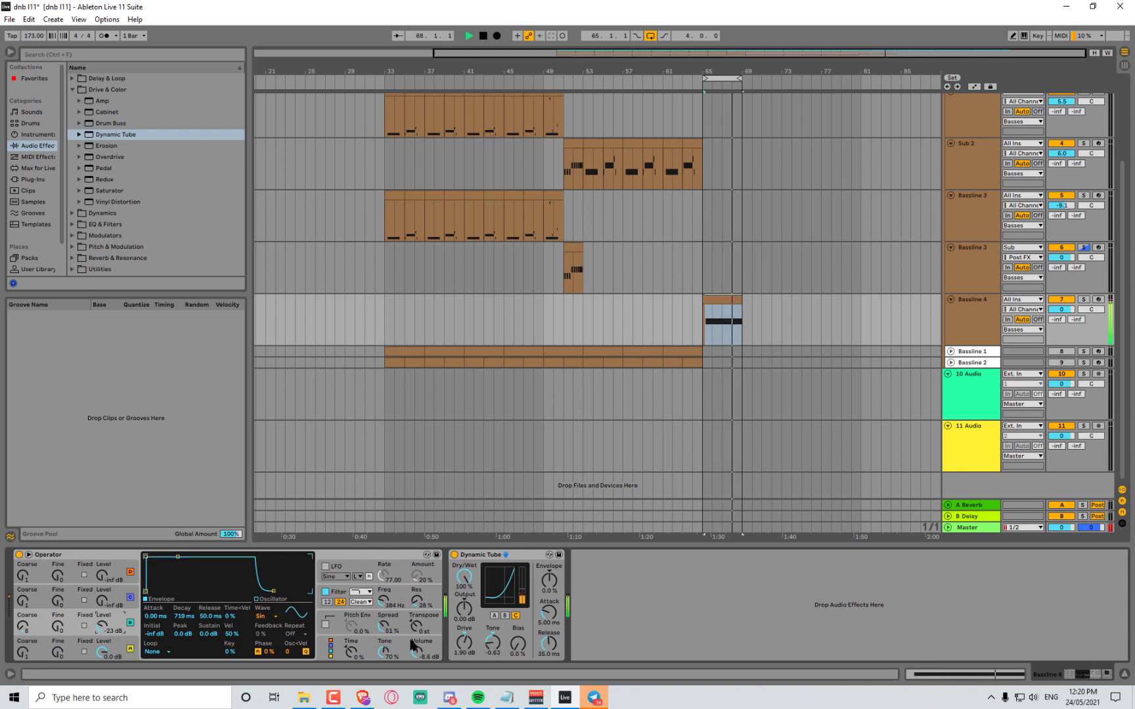
mouse_move(413, 656)
mouse_down()
mouse_move(414, 664)
mouse_move(467, 636)
mouse_move(421, 684)
mouse_move(420, 666)
mouse_up()
key(space)
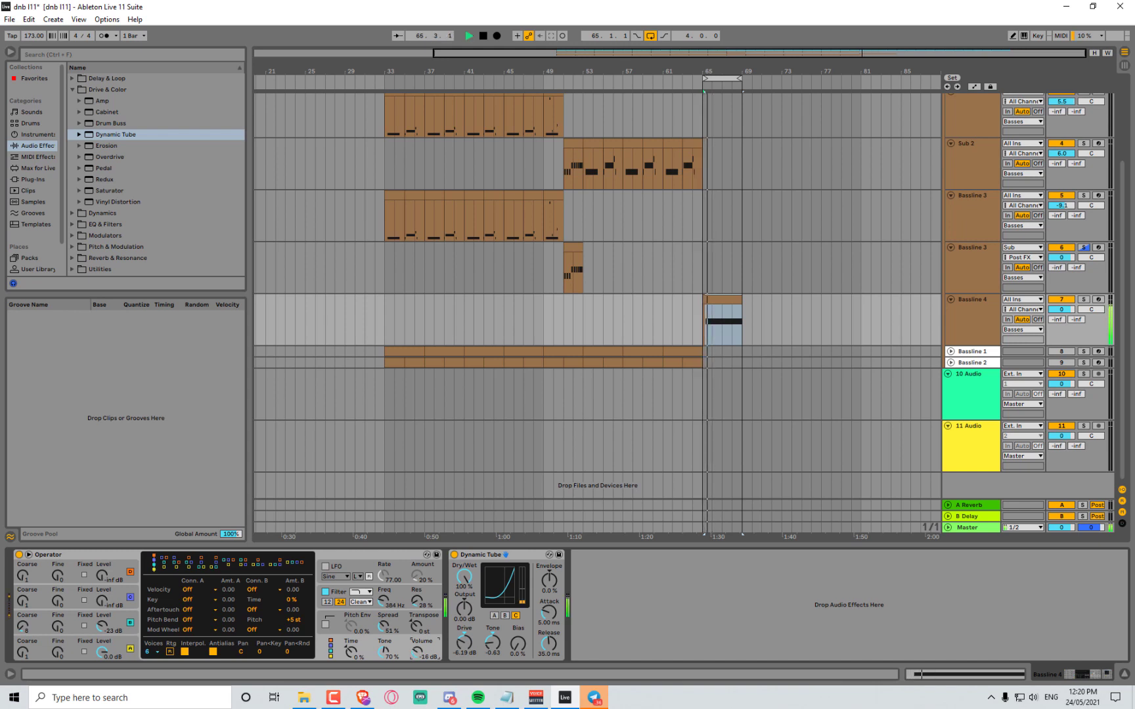
Switch Dynamic Tube to model A with 62% bias and a raised output, and set oscillator B's level to -27 dB
click(494, 615)
drag(519, 646, 465, 597)
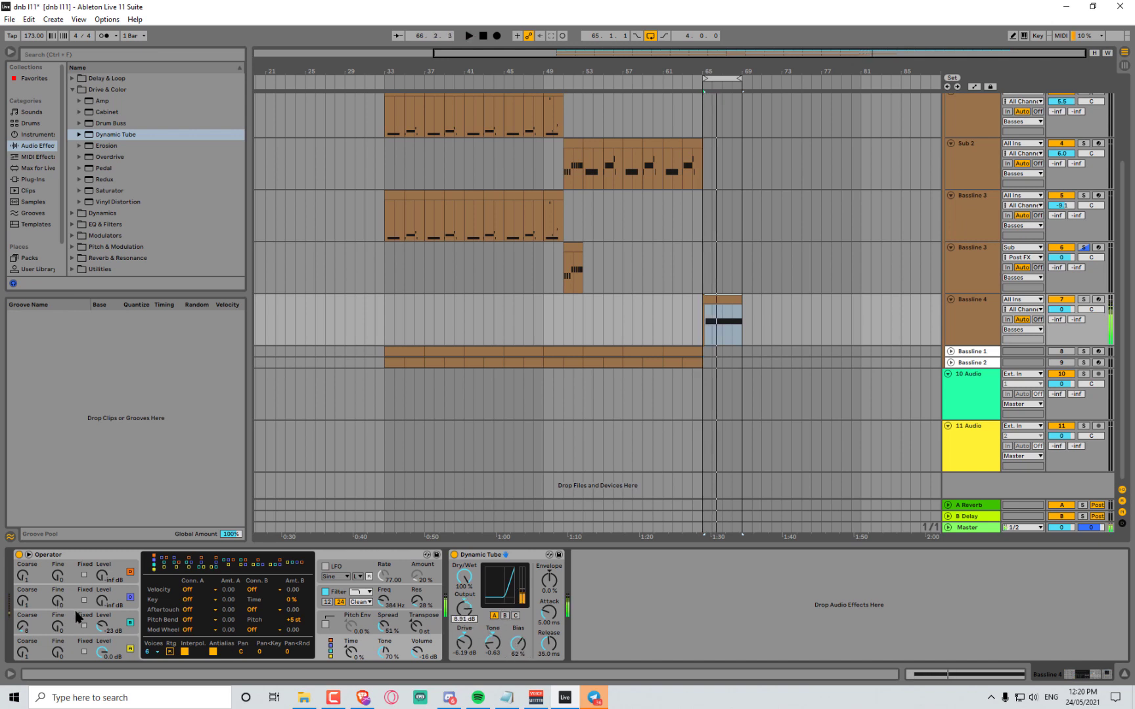
drag(104, 628, 103, 618)
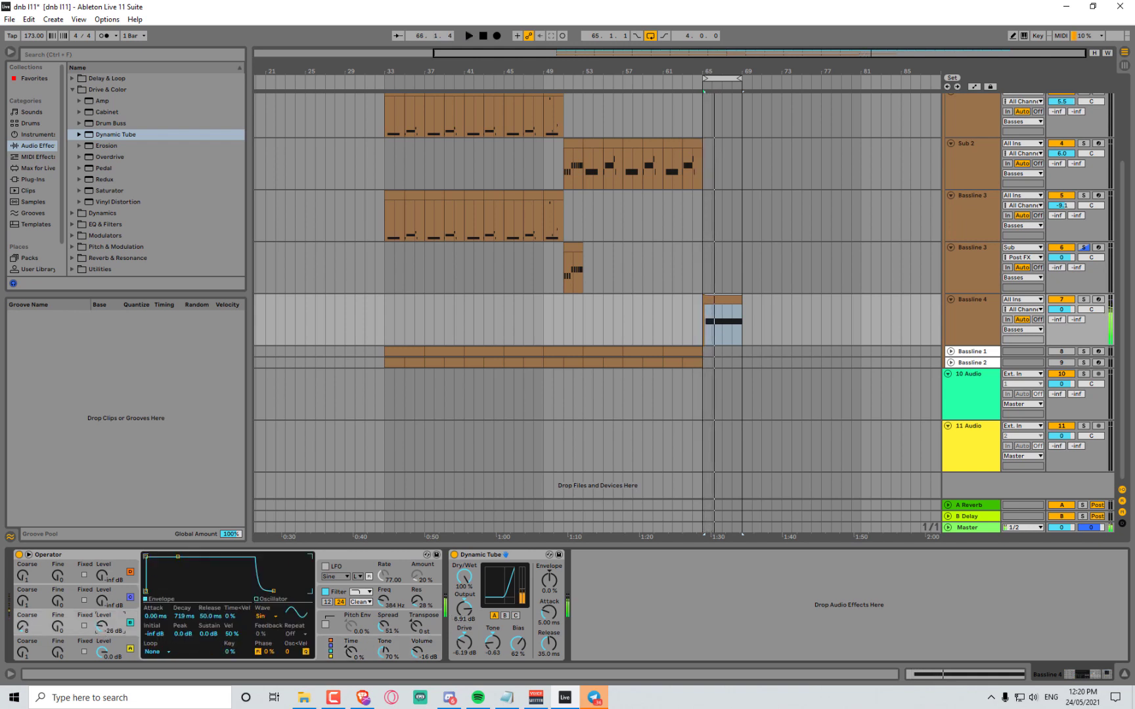
key(space)
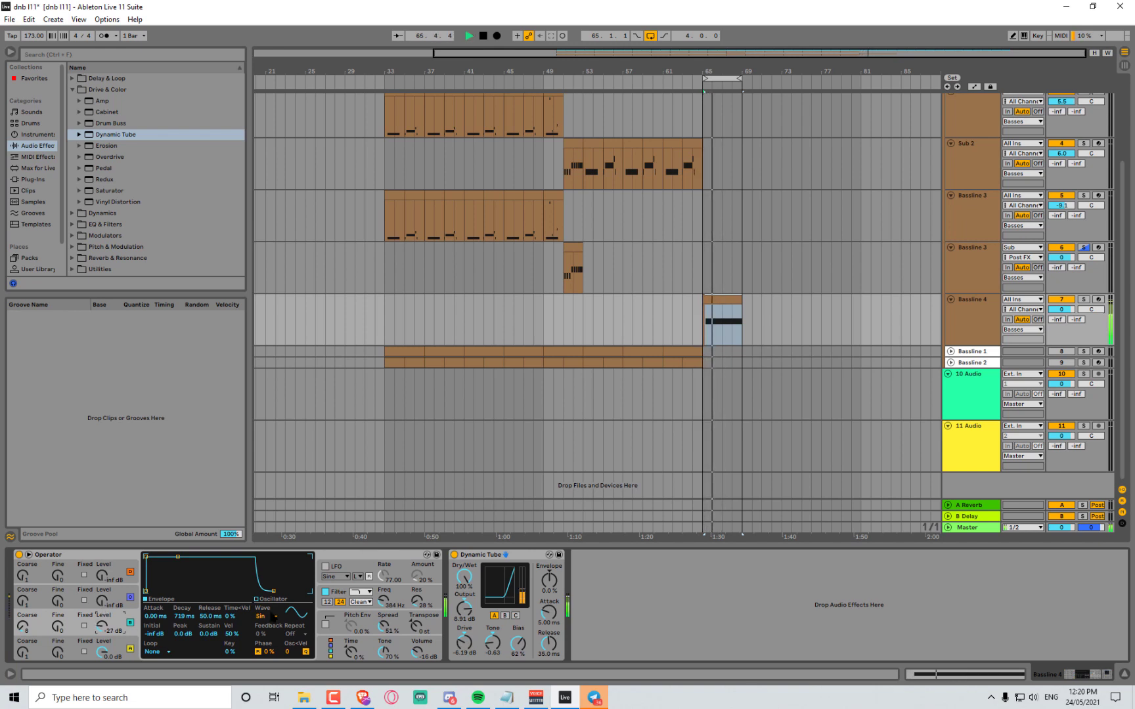
Enable Operator's pitch envelope with a -27% amount and a 1.15 s decay while auditioning the loop
click(333, 614)
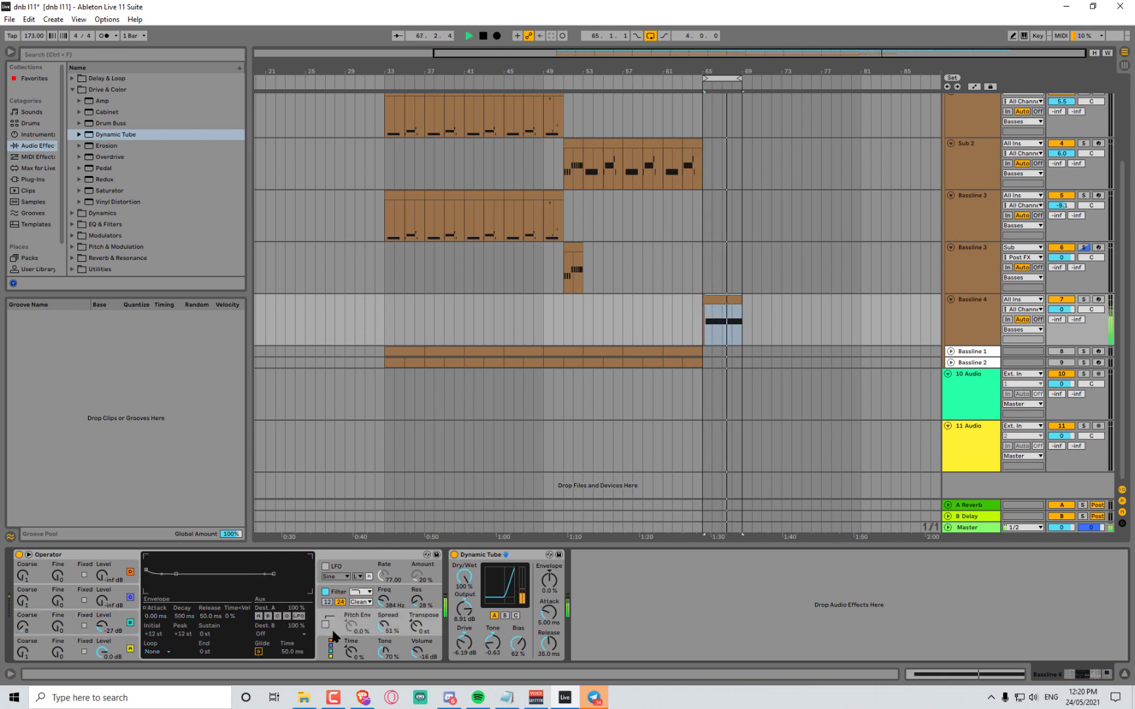
key(space)
key(space)
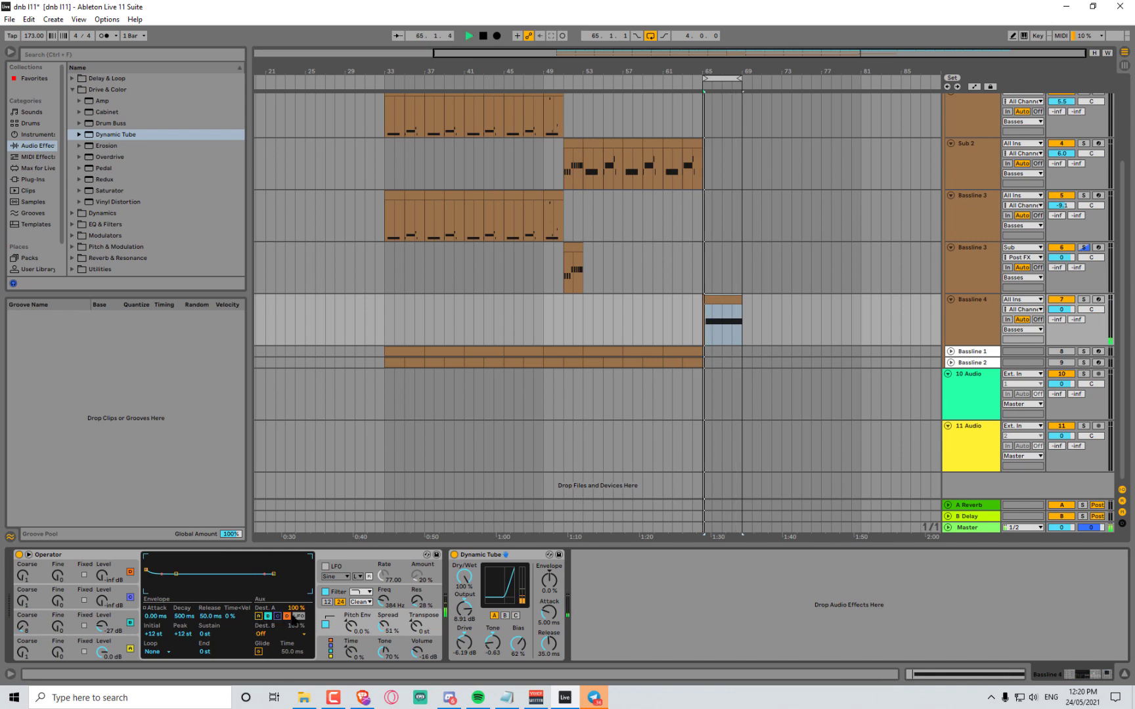
key(space)
key(space)
drag(352, 626, 352, 591)
drag(184, 616, 184, 594)
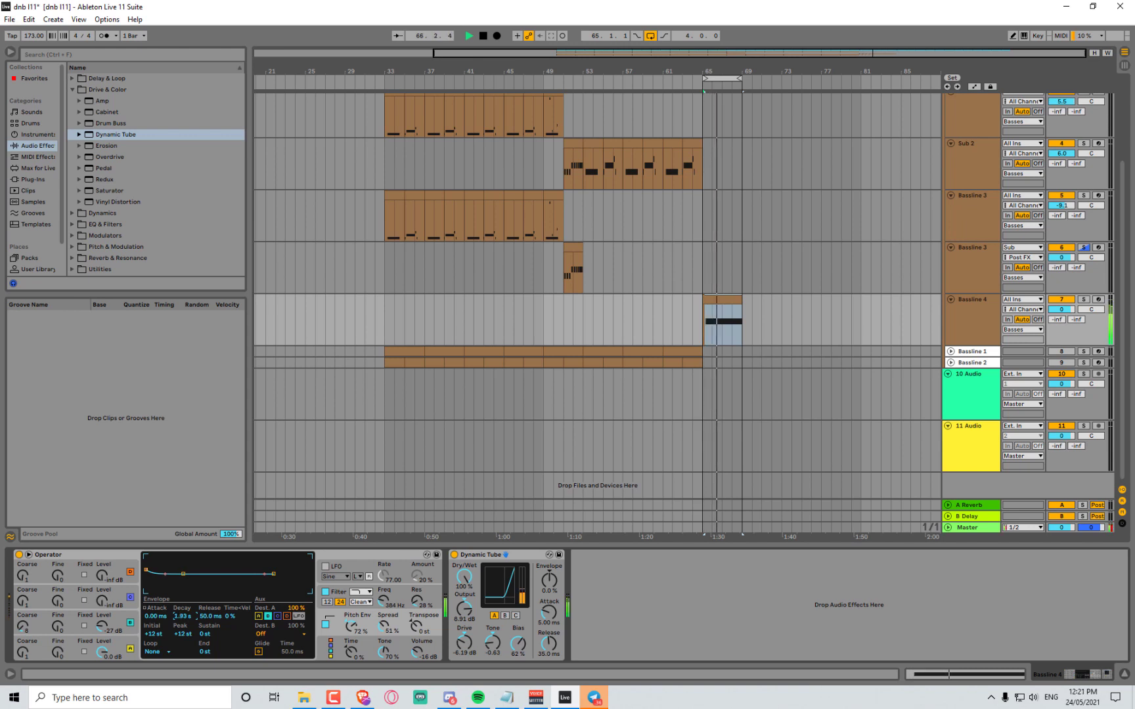
drag(352, 627, 352, 680)
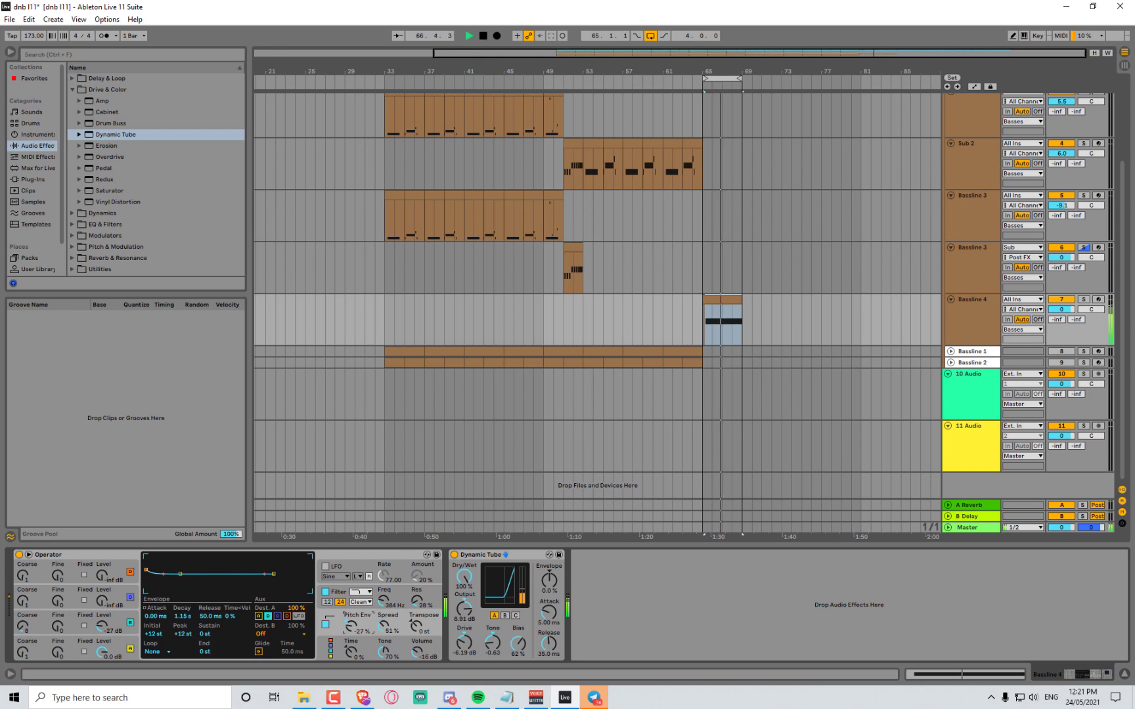
key(space)
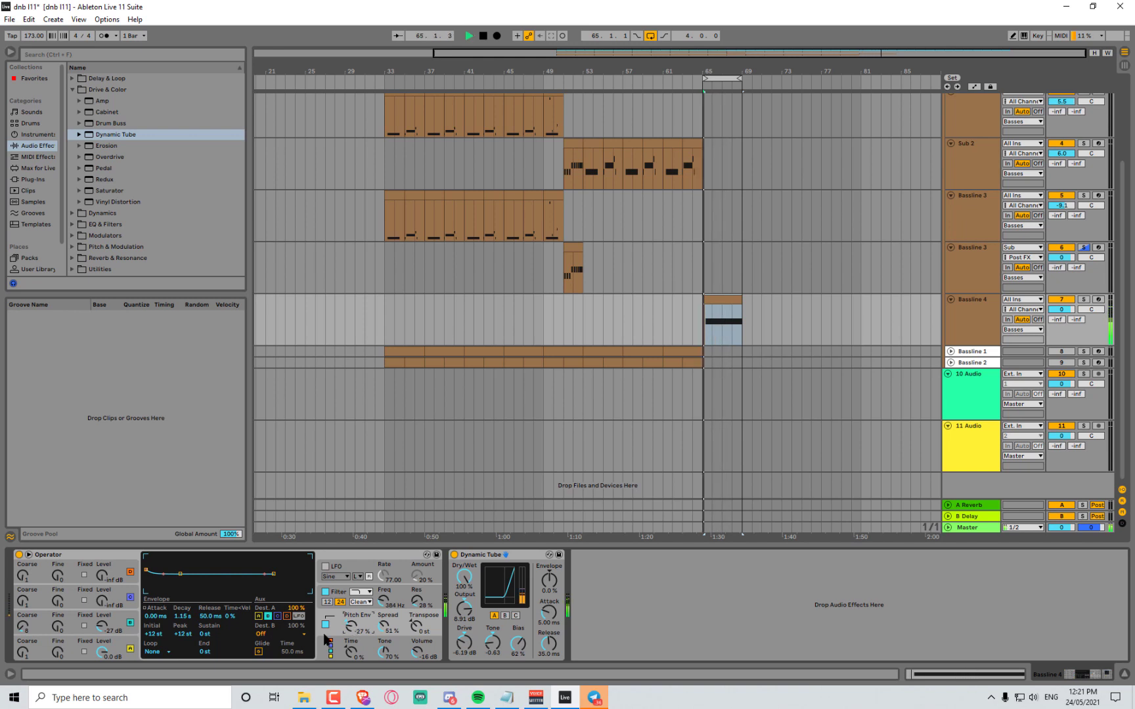
Set oscillator B's coarse tuning to 4 and its level to -19 dB
click(24, 630)
drag(24, 632, 1, 654)
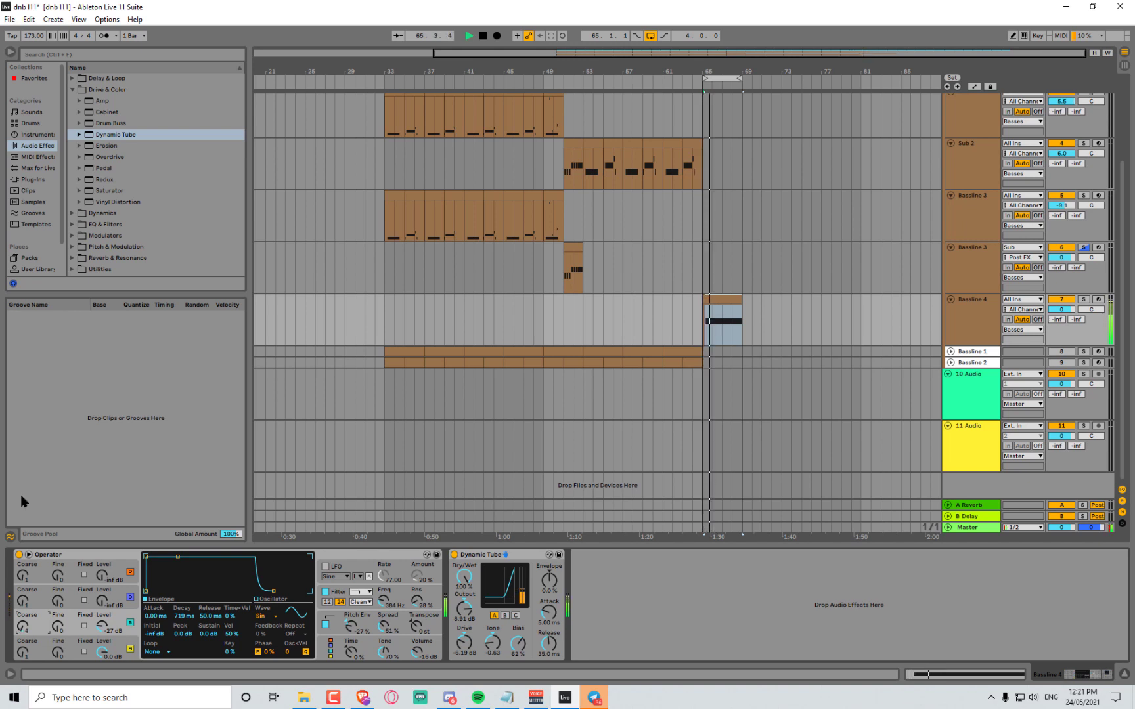
drag(102, 627, 103, 617)
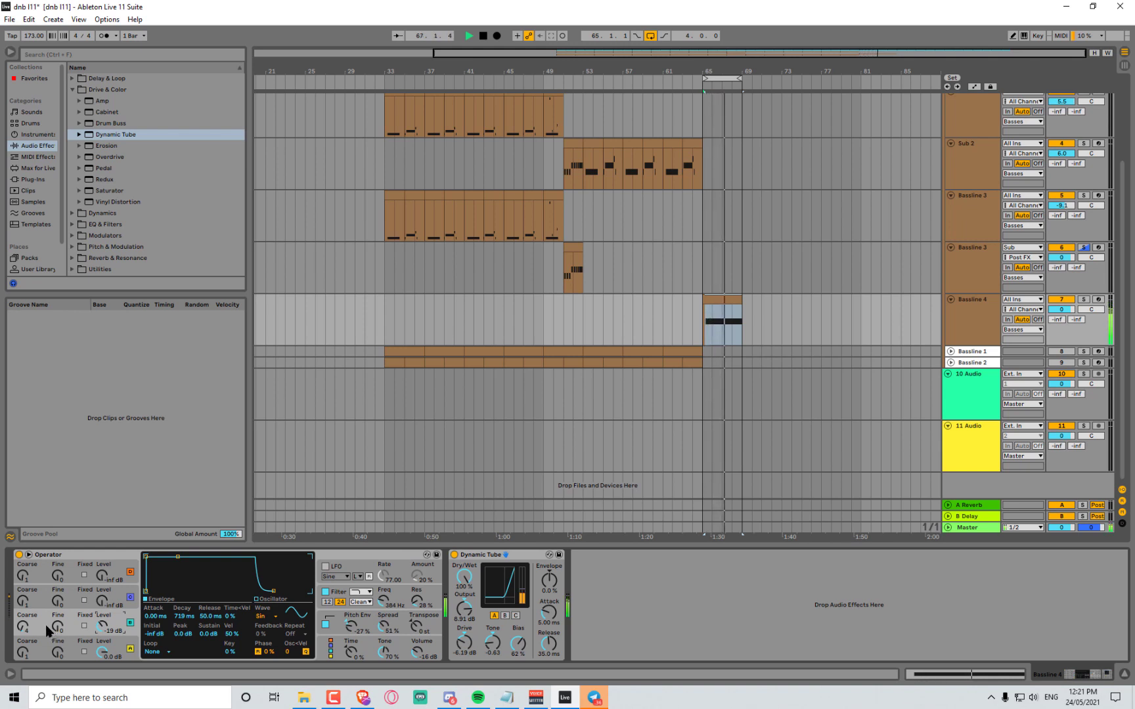
Bypass Dynamic Tube, try the Amp effect with the Lead model at 43.7% dry/wet, and delete Amp
click(454, 556)
key(space)
click(136, 101)
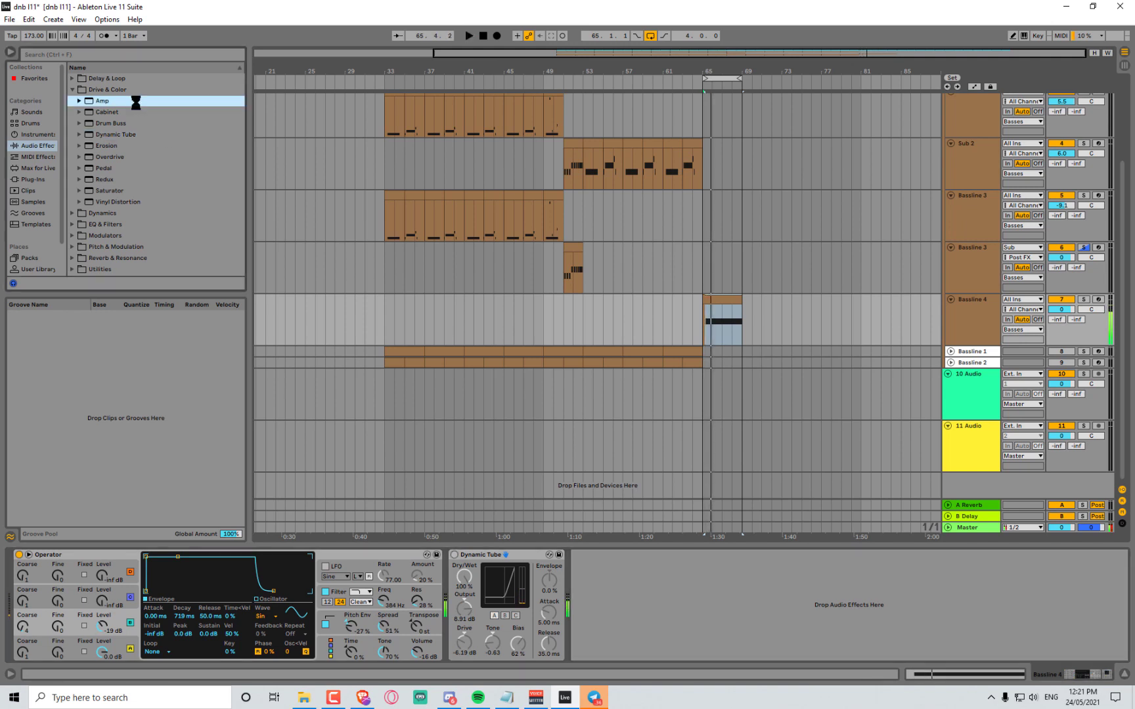
click(648, 622)
key(space)
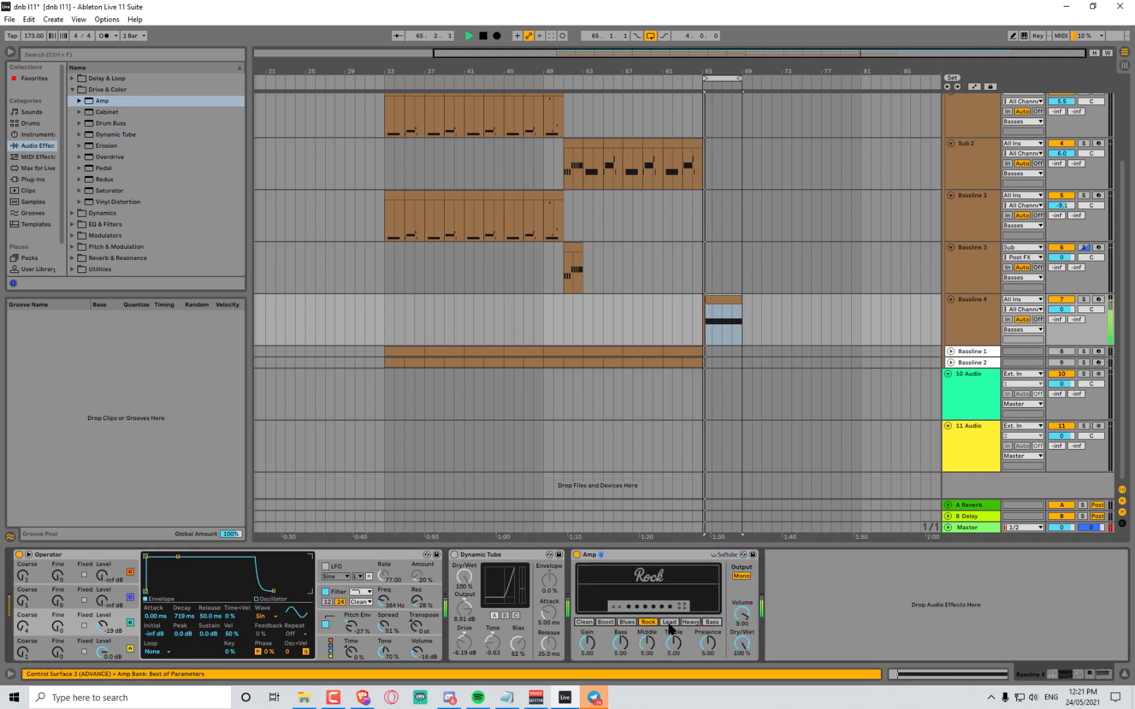
click(669, 622)
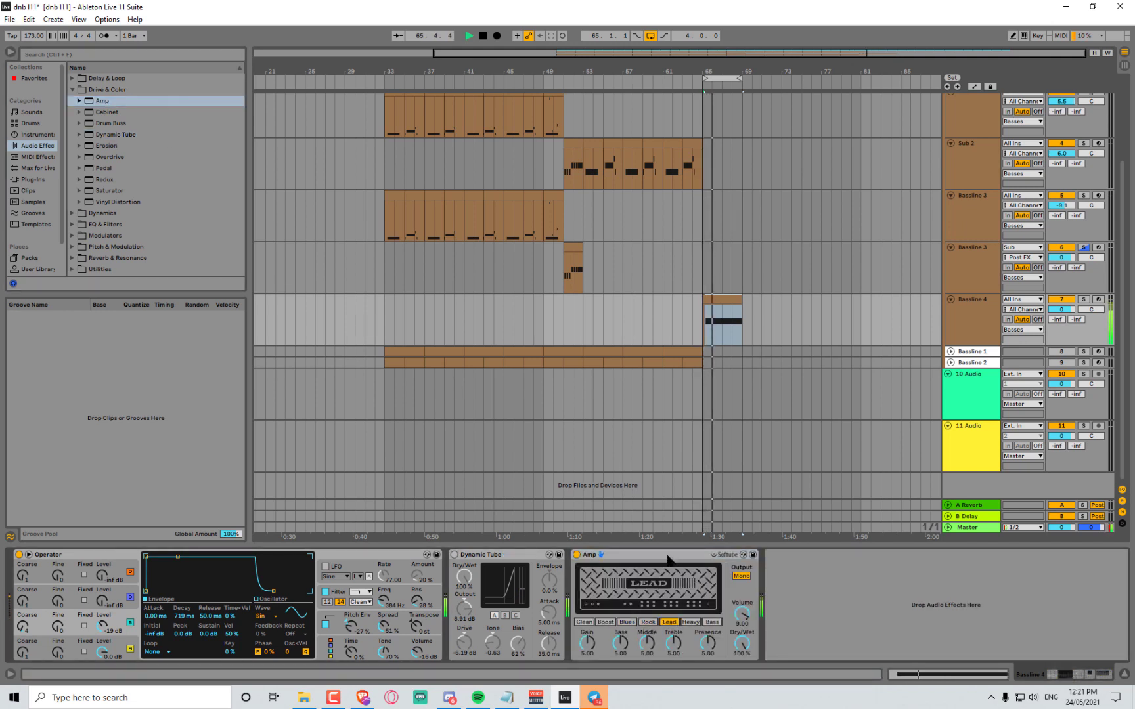
drag(740, 643, 741, 673)
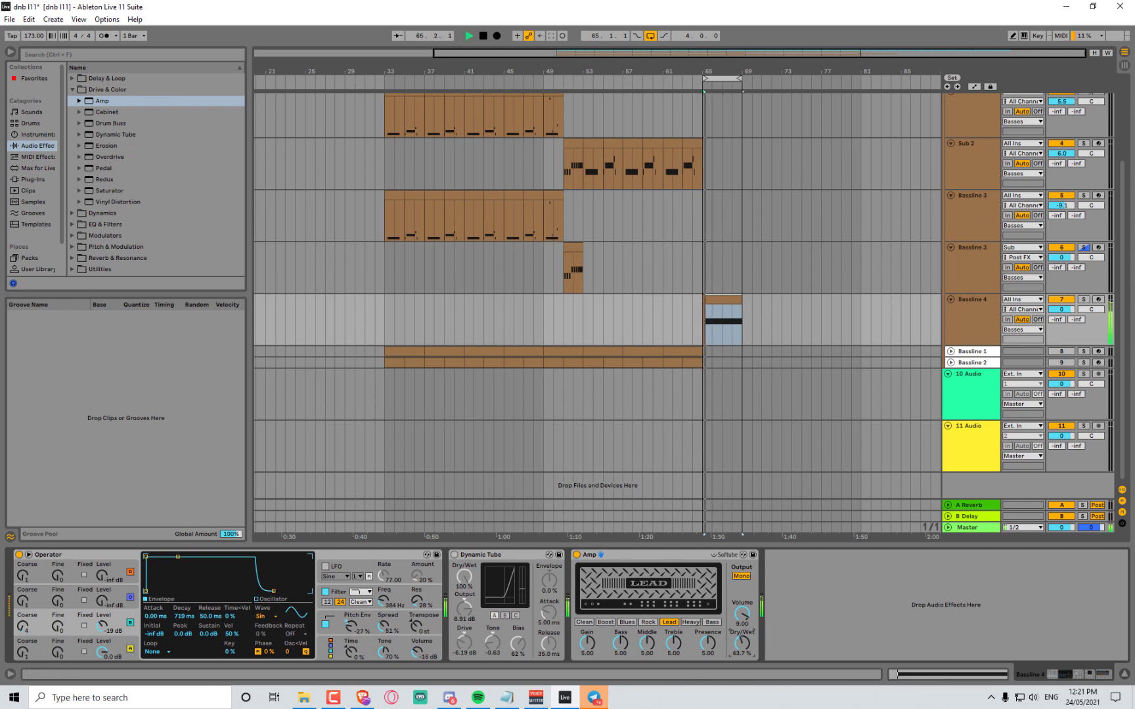
click(634, 555)
key(Delete)
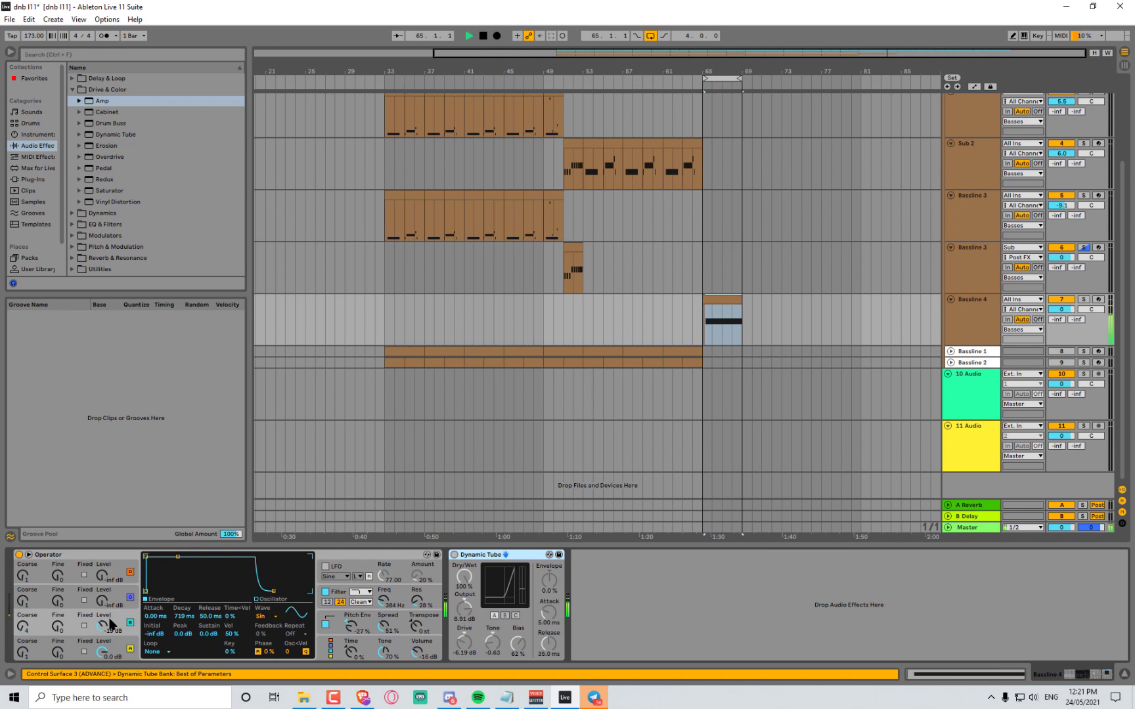
Set oscillator B's level to -27 dB, its coarse tuning to 6 and its envelope attack to 427 ms
drag(110, 624, 110, 657)
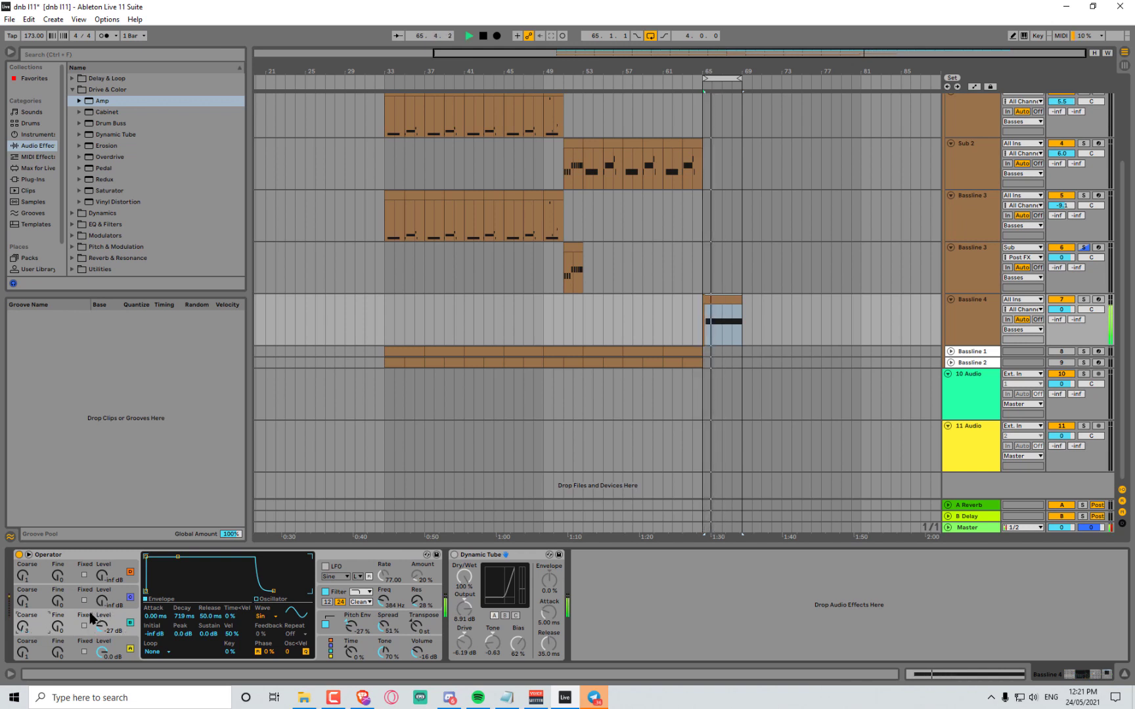
key(space)
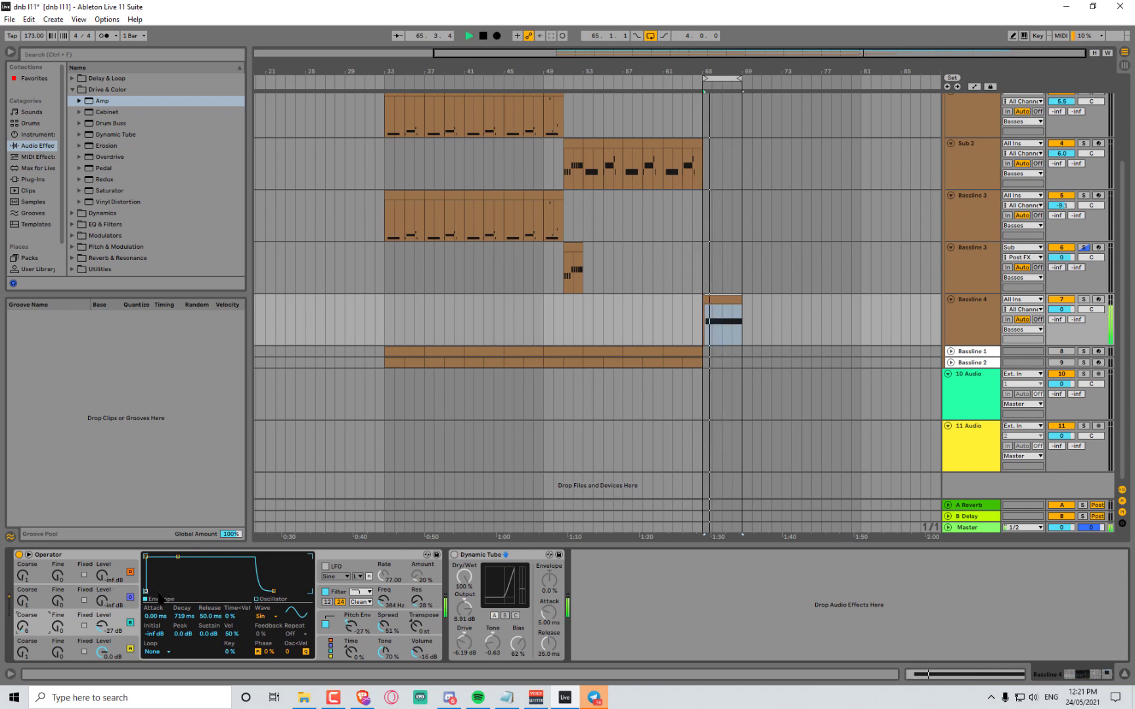
drag(145, 557, 183, 557)
key(space)
key(space)
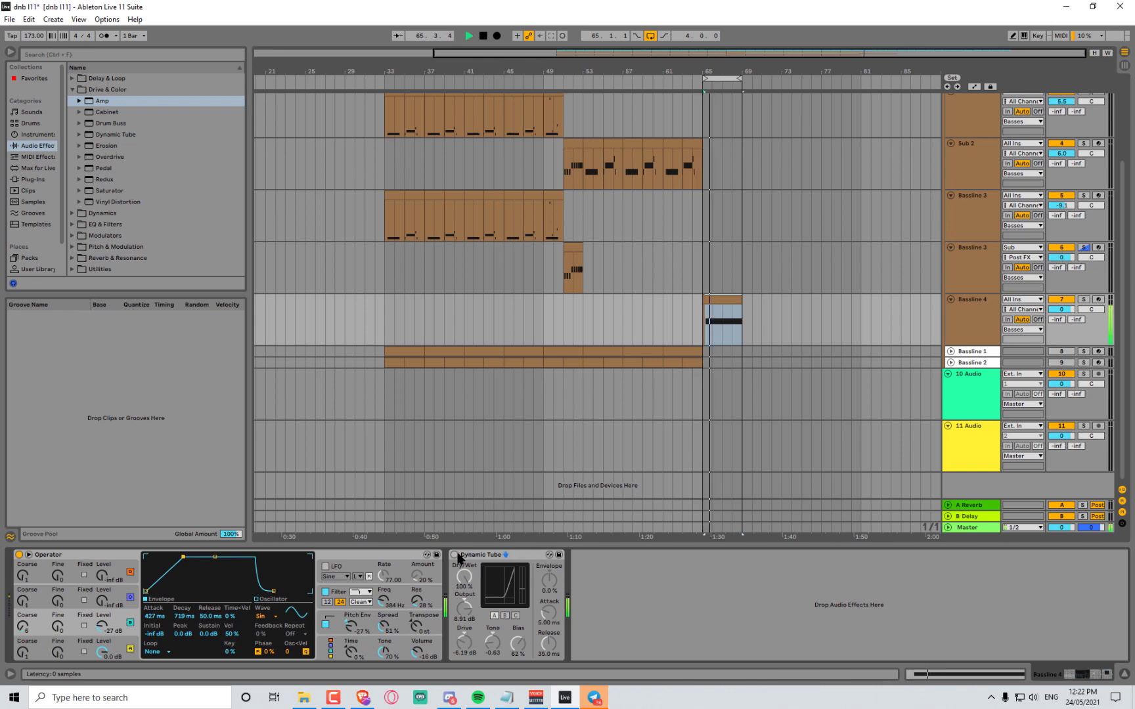
key(space)
key(space)
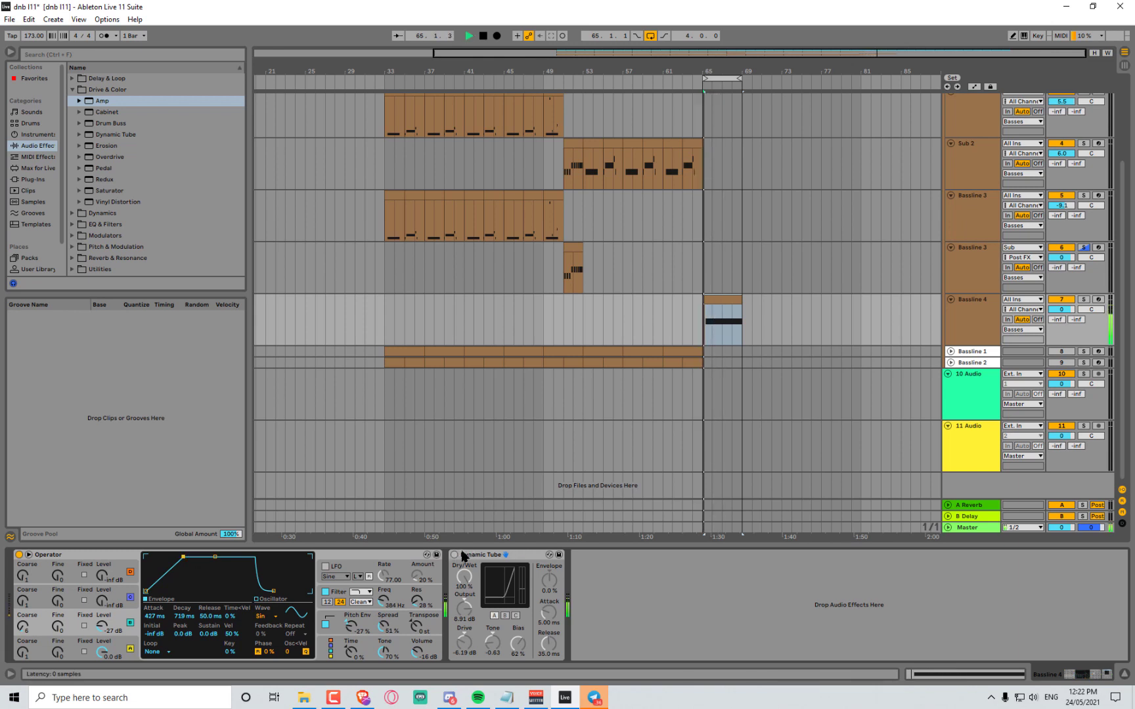
Lower Operator's filter frequency to 243 Hz while auditioning the loop
drag(384, 600, 383, 606)
key(space)
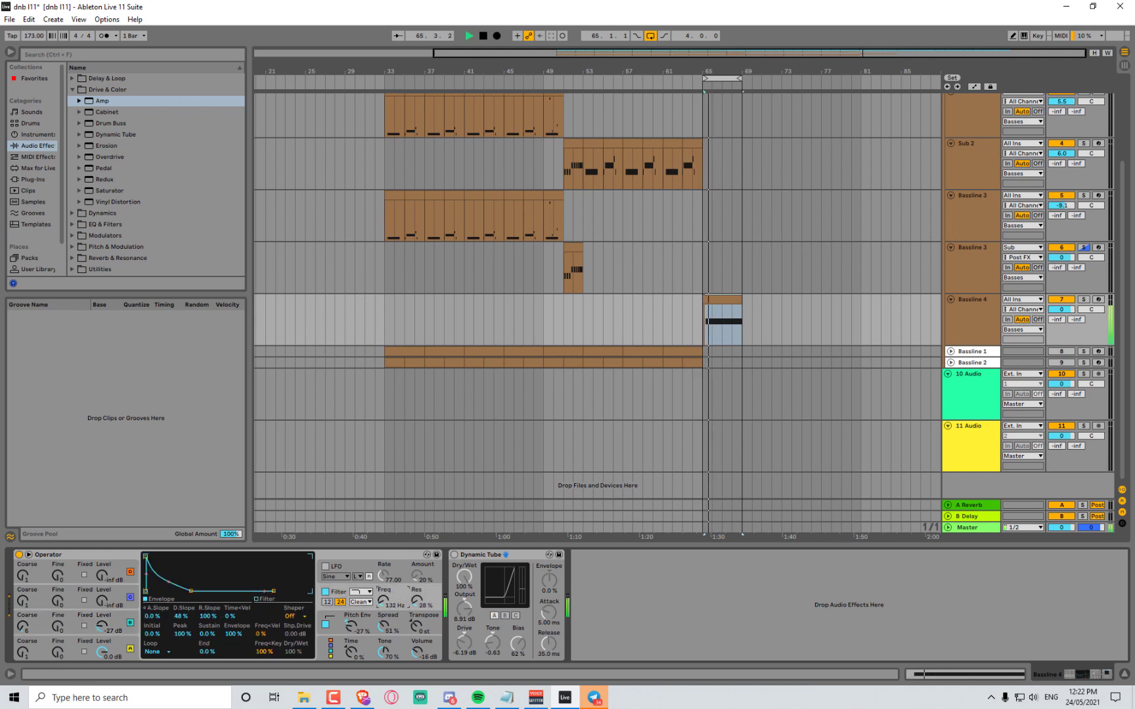
key(space)
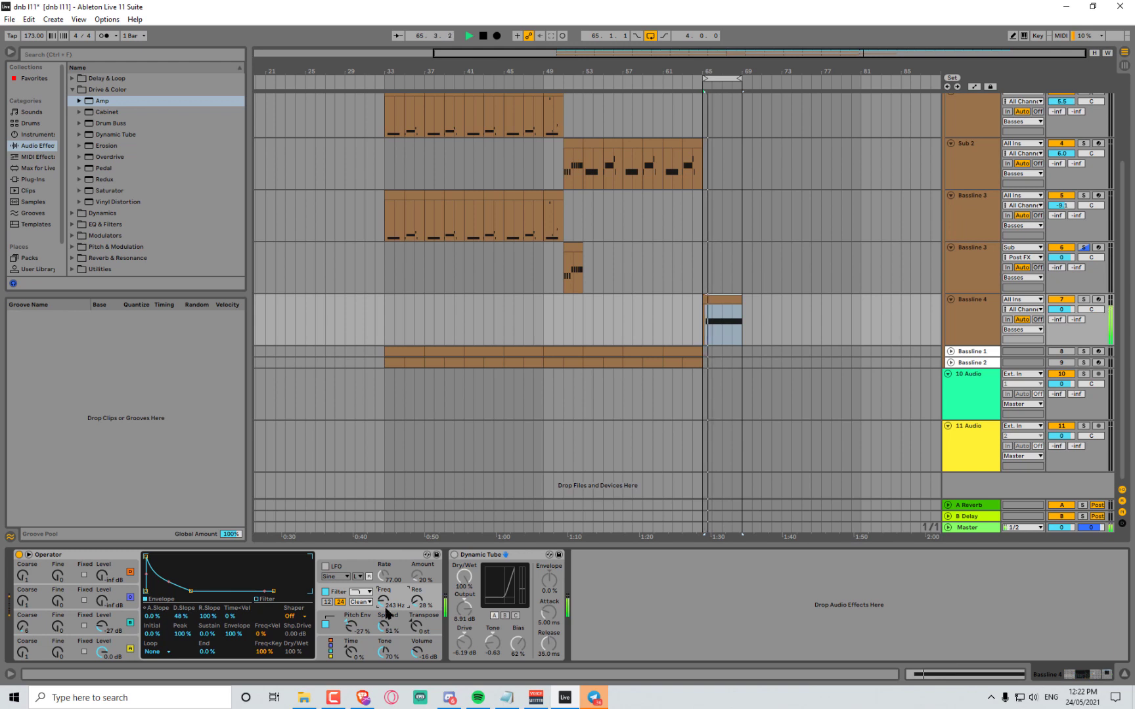
Set the filter envelope's attack to 113 ms and replay the loop repeatedly to judge the sound
drag(146, 557, 176, 558)
key(space)
key(space)
key(space)
key(space)
key(space)
key(space)
key(space)
key(space)
key(space)
key(space)
key(space)
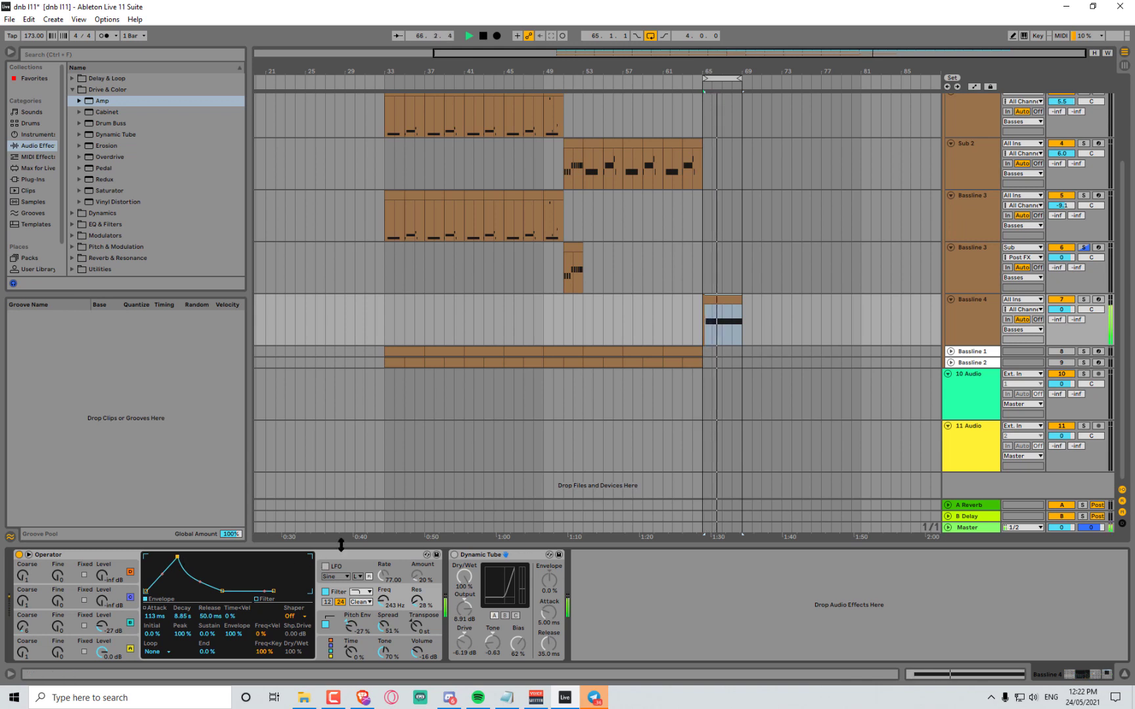
key(space)
key(space)
Re-enable Dynamic Tube and set its bias to 61%, drive to 14.8 dB and output to 3.57 dB
click(454, 556)
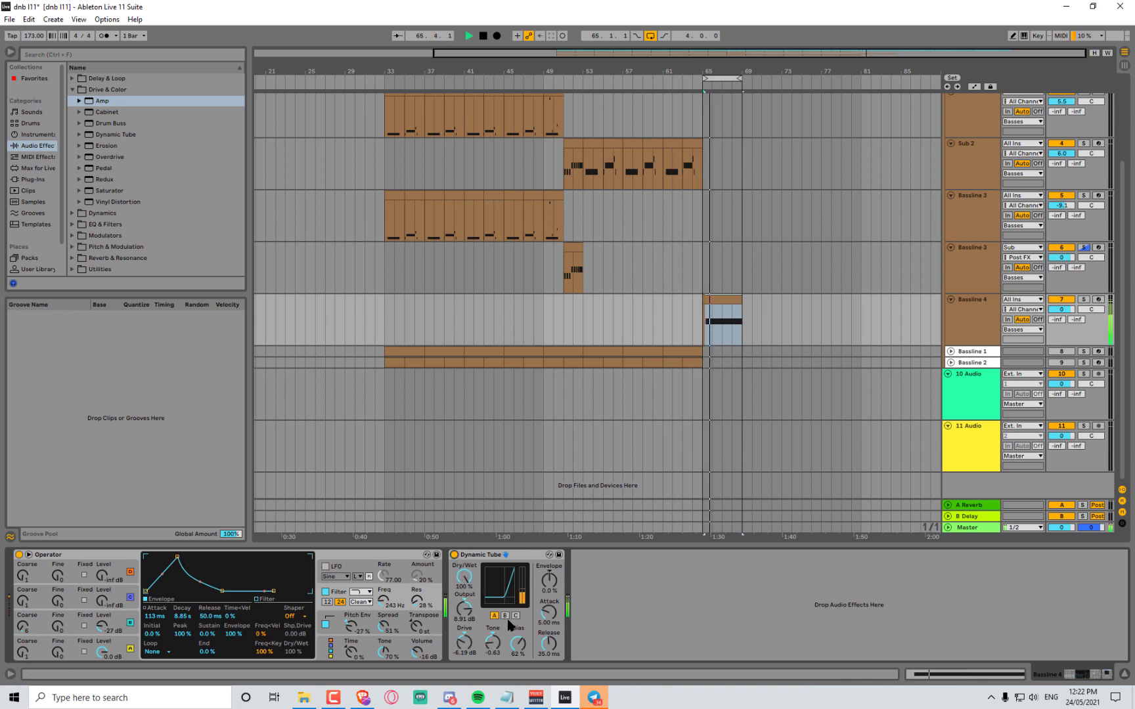
drag(519, 645, 519, 658)
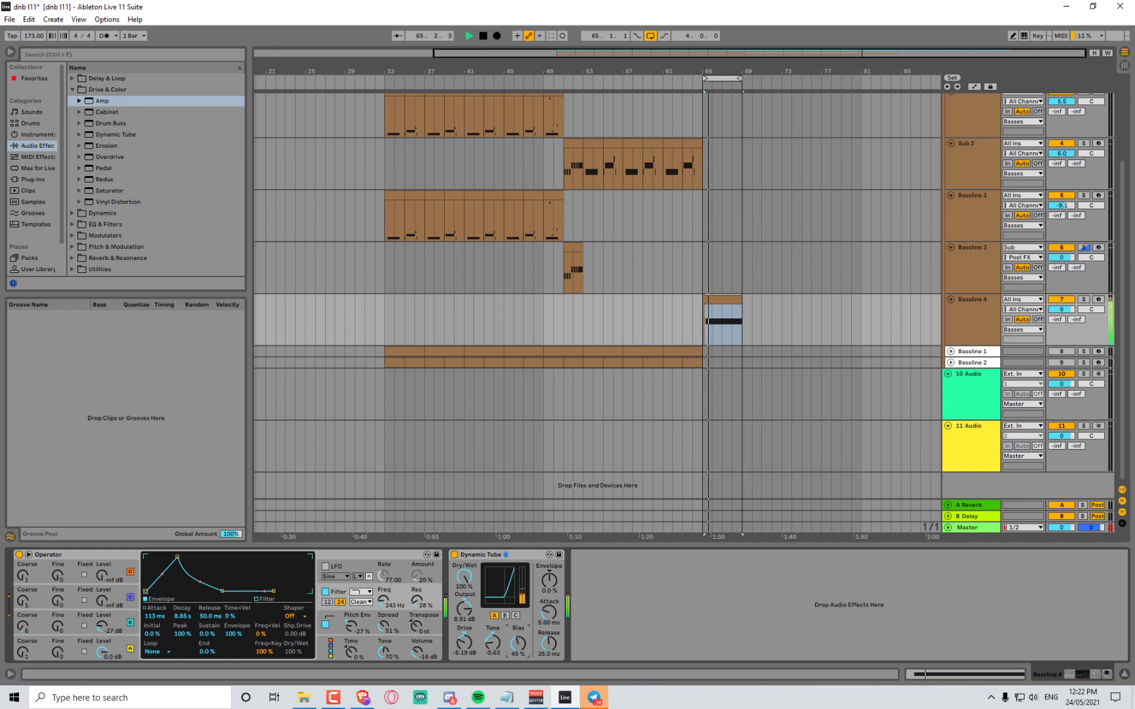
mouse_move(467, 610)
mouse_down()
mouse_move(467, 621)
mouse_move(470, 611)
mouse_up()
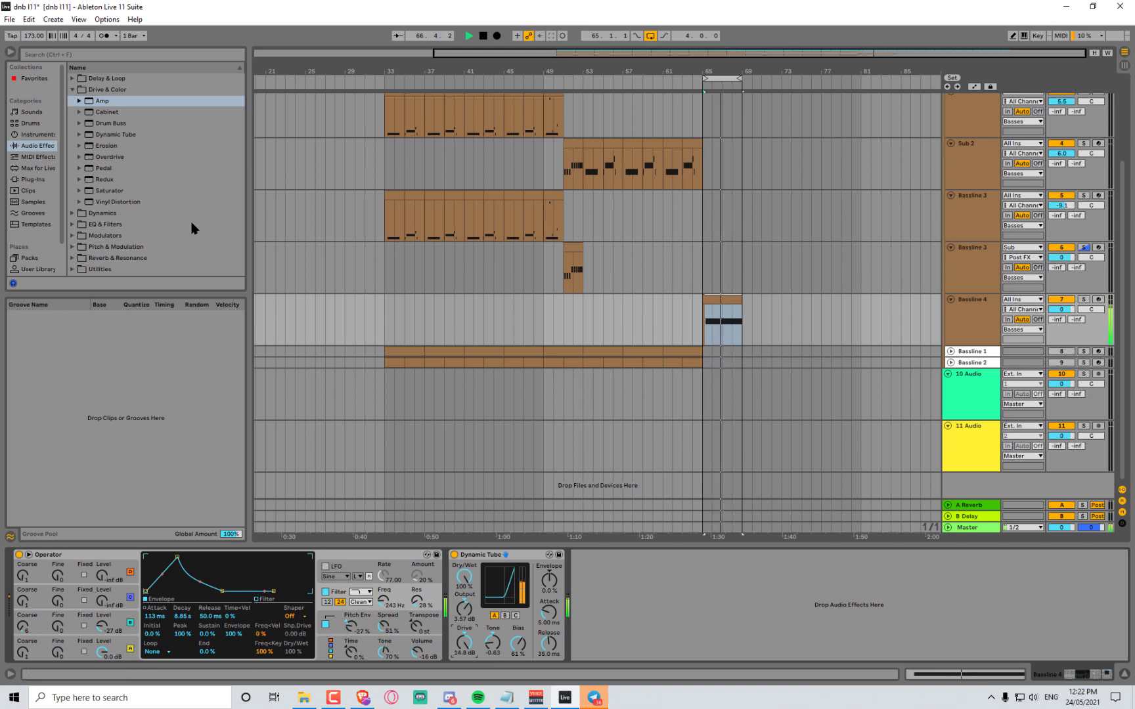
Add the Erosion effect after Dynamic Tube in Sine mode, with a frequency of 6.82 kHz and an amount of 200
drag(130, 147, 737, 582)
drag(634, 614, 627, 584)
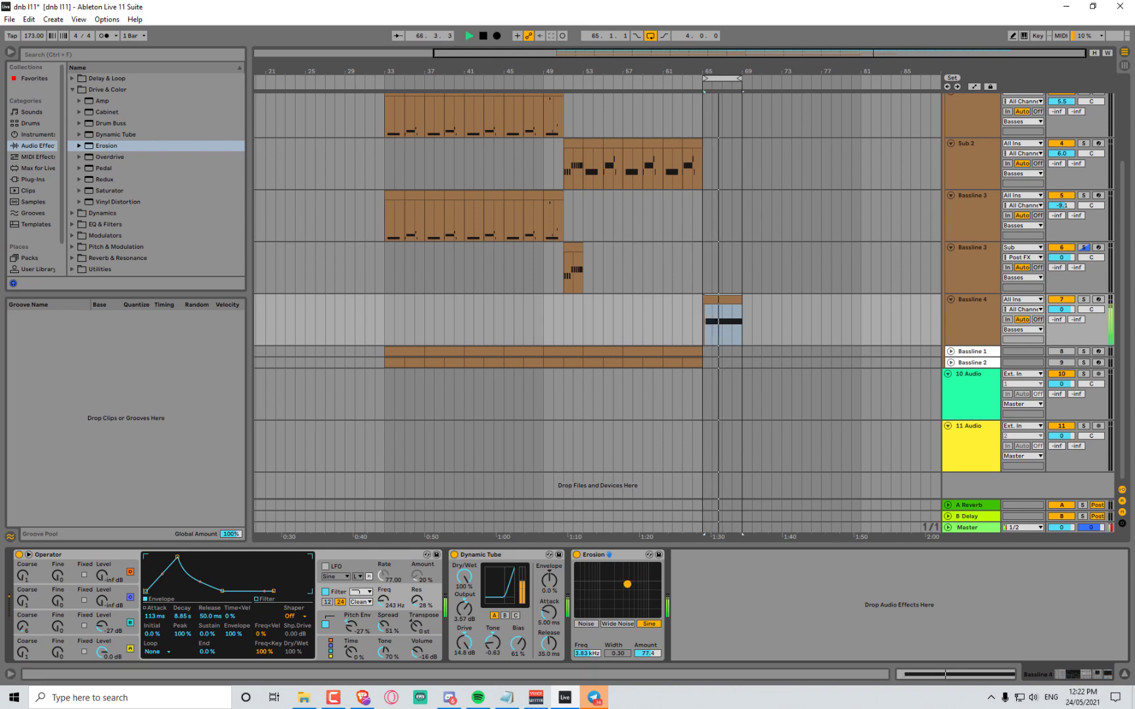
drag(628, 585, 624, 580)
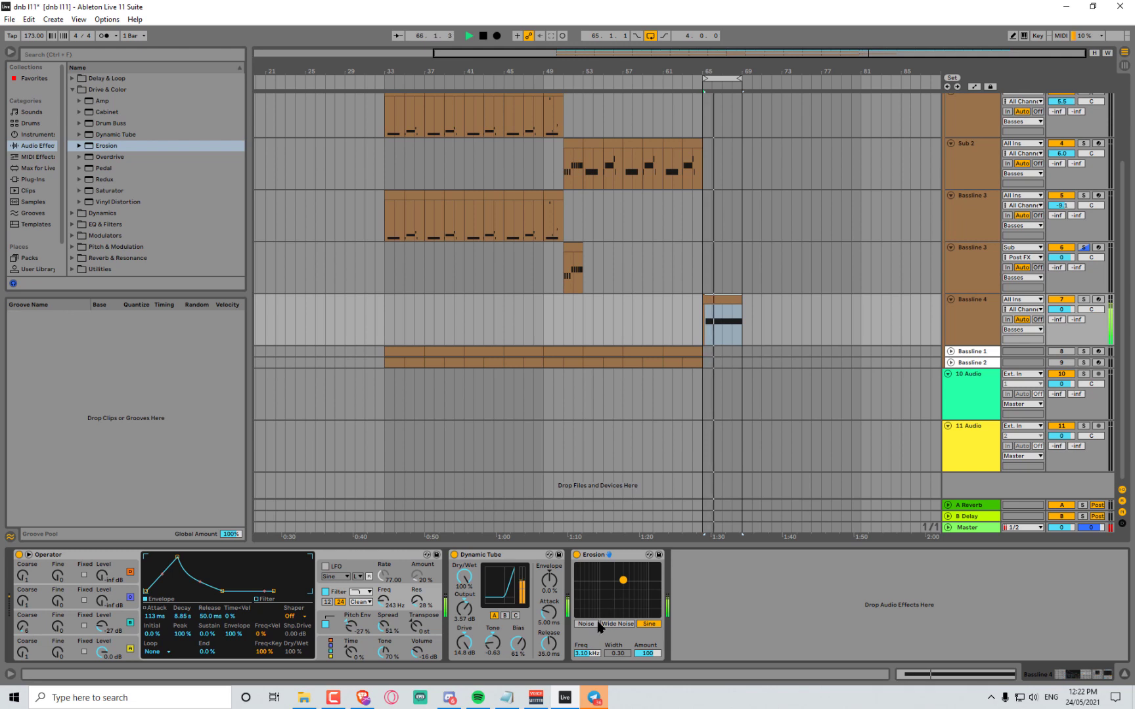
drag(616, 570, 641, 566)
click(618, 616)
drag(618, 615, 638, 565)
click(647, 625)
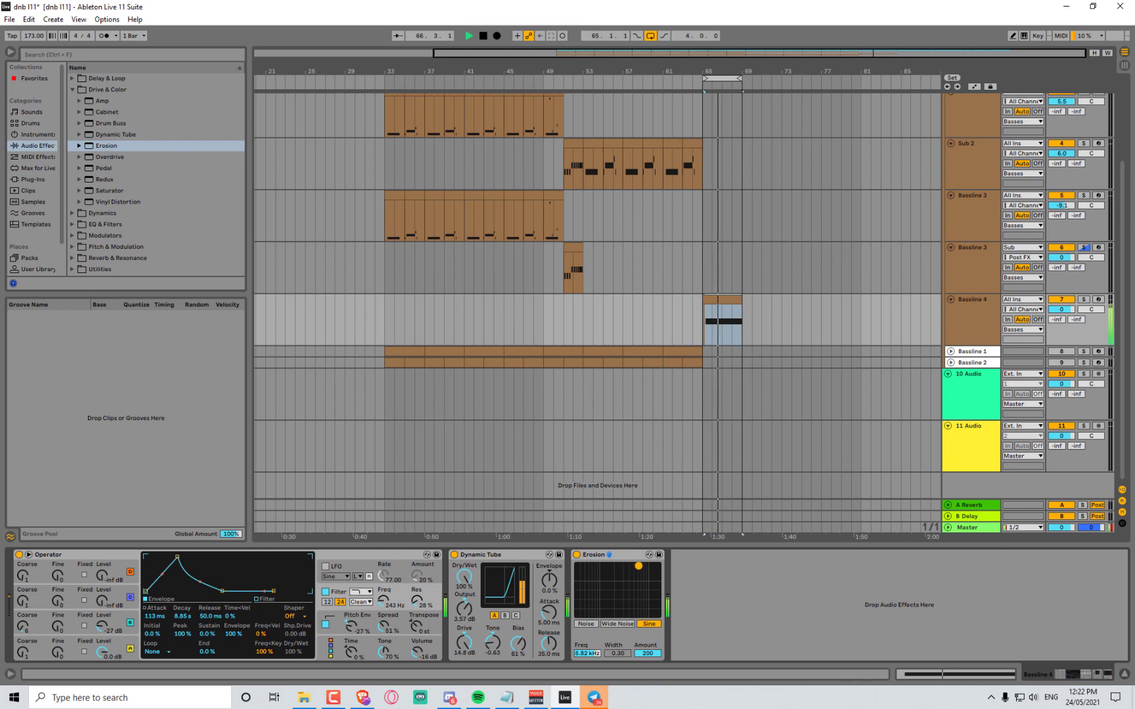
Set Erosion's frequency to 7.70 kHz and replay the loop to judge the sound
click(629, 557)
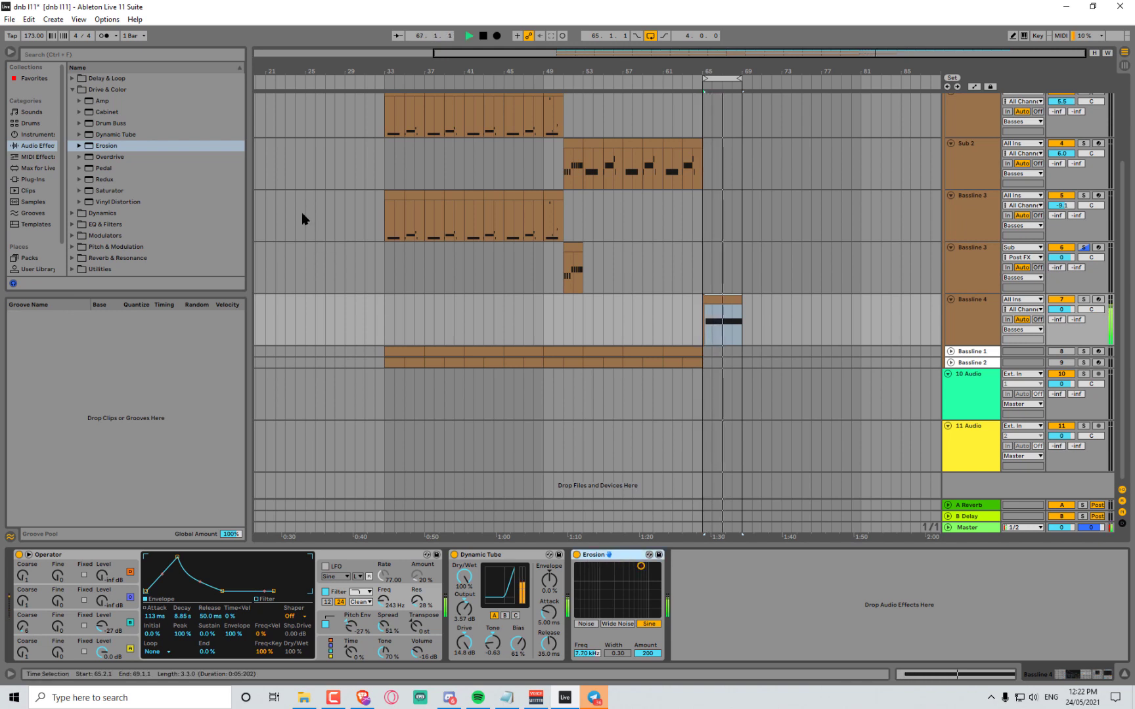
key(space)
key(space)
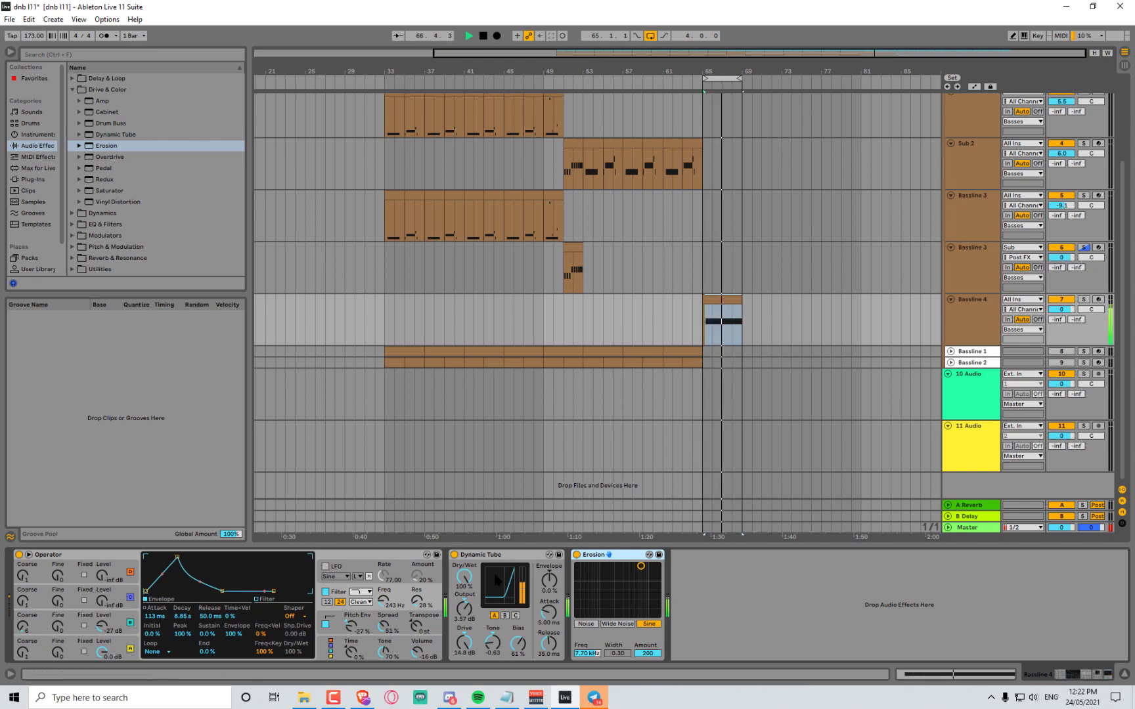
key(space)
Bypass Erosion and add Overdrive after it, with frequency 244 Hz, bandwidth 1.74, drive 100%, tone 21% and dynamics 100%
double_click(120, 156)
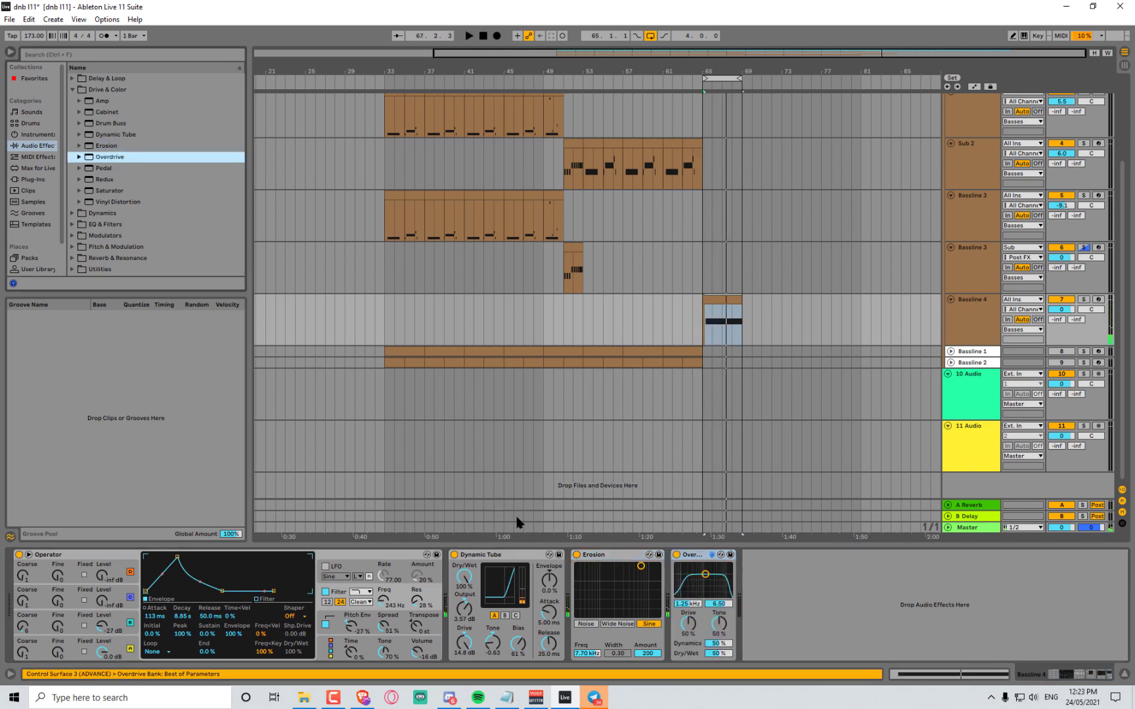
click(575, 556)
key(space)
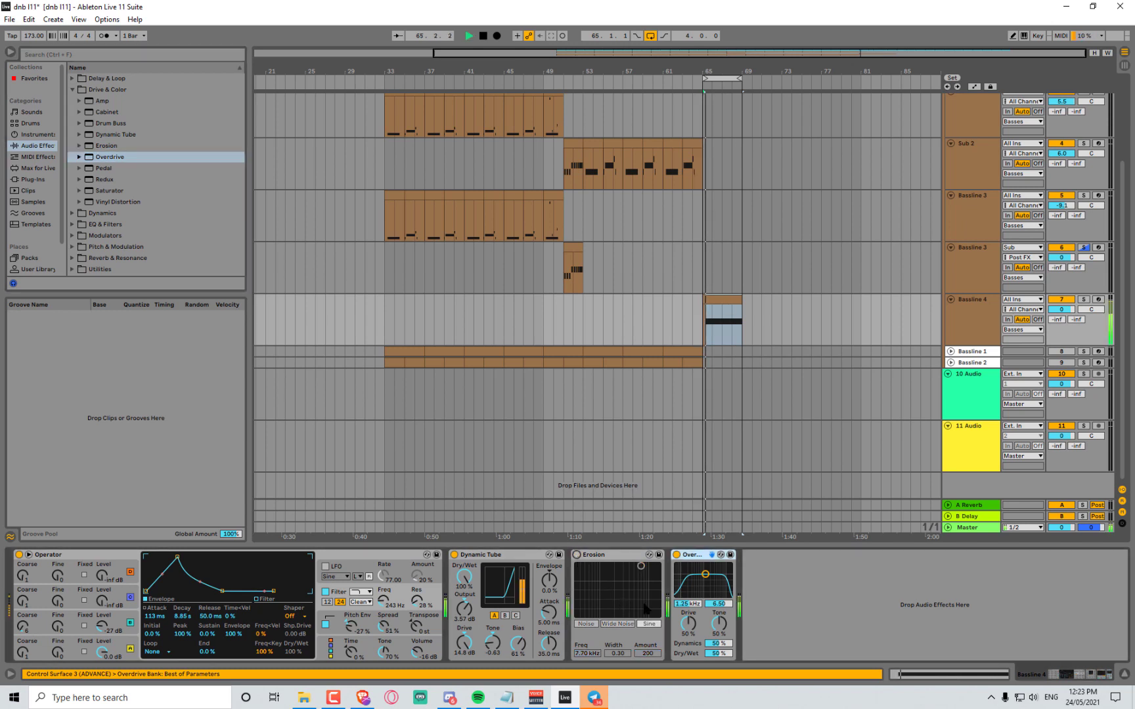
mouse_move(704, 575)
mouse_down()
mouse_move(715, 582)
mouse_move(703, 587)
mouse_up()
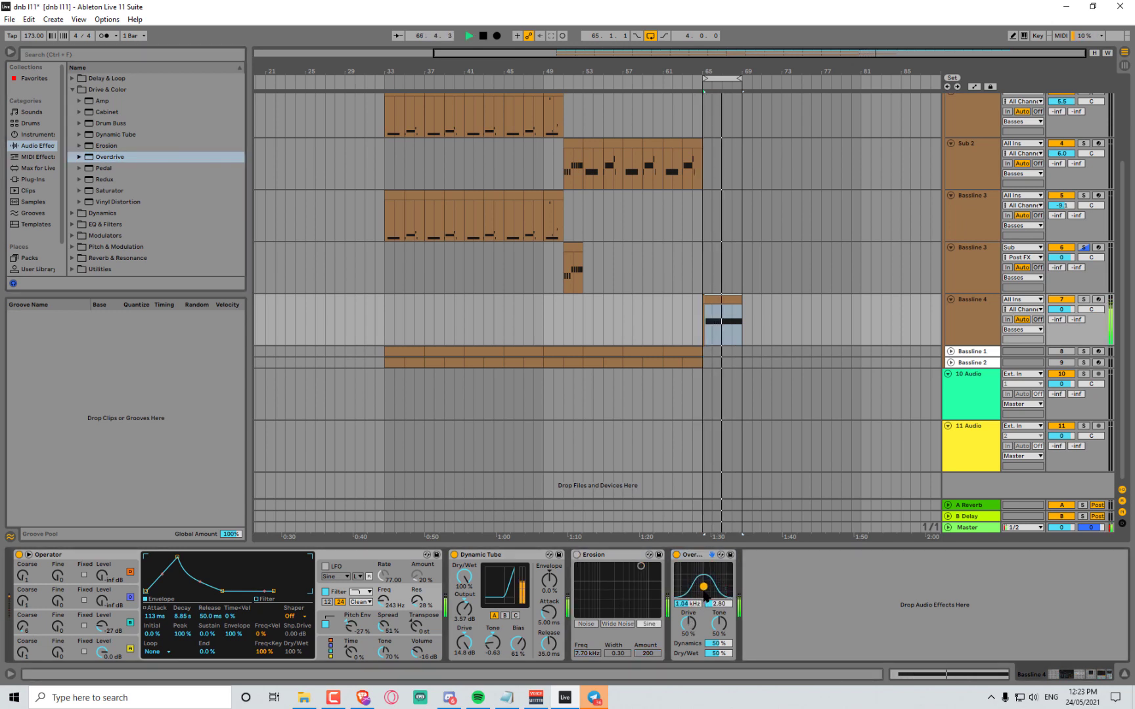
drag(716, 632, 691, 591)
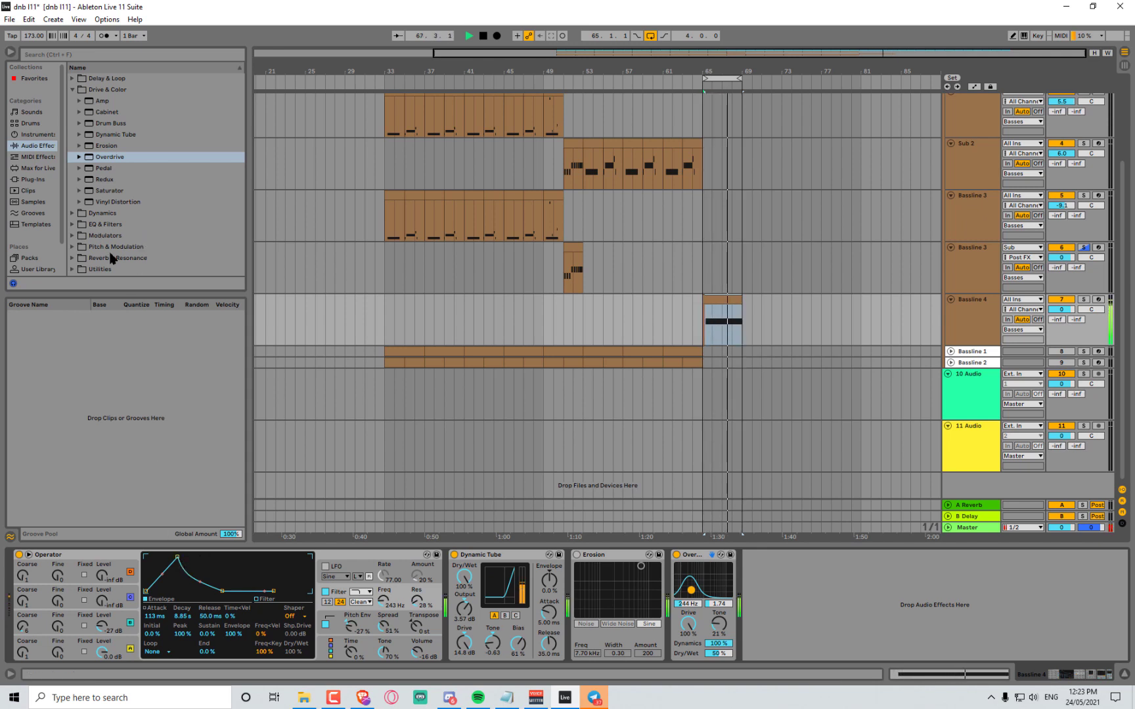
Add the Reverb effect after Overdrive, set its quality to High and disable its low-cut and high-cut input filters
click(73, 258)
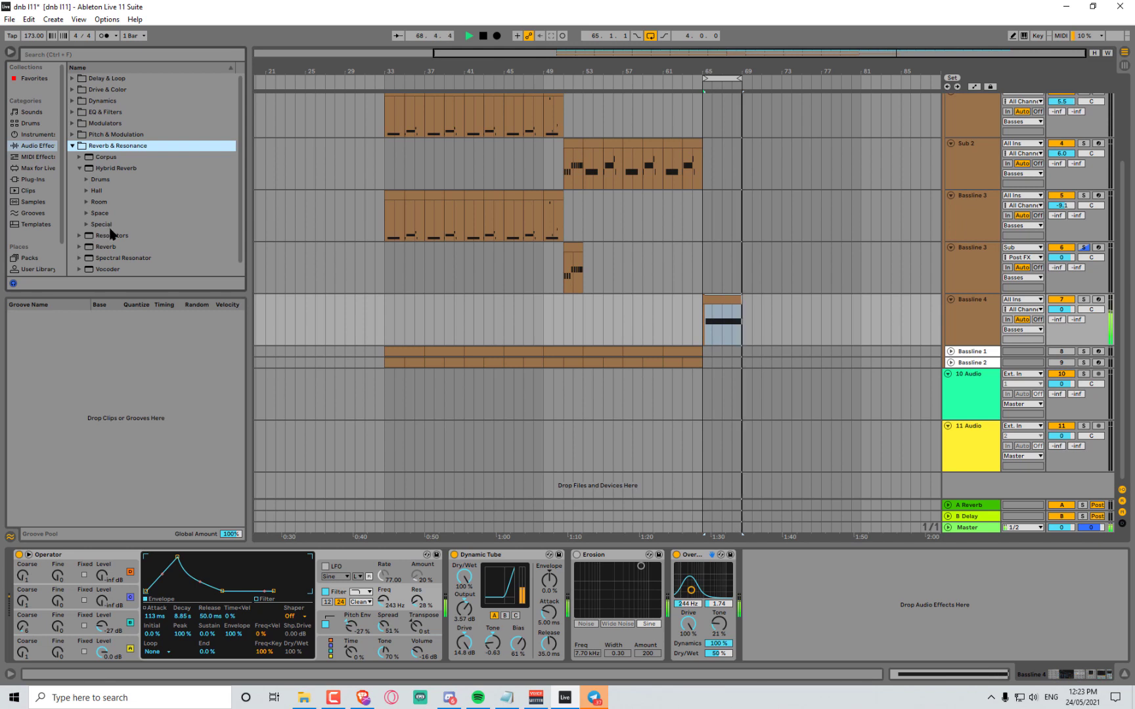
drag(99, 248, 768, 571)
click(869, 583)
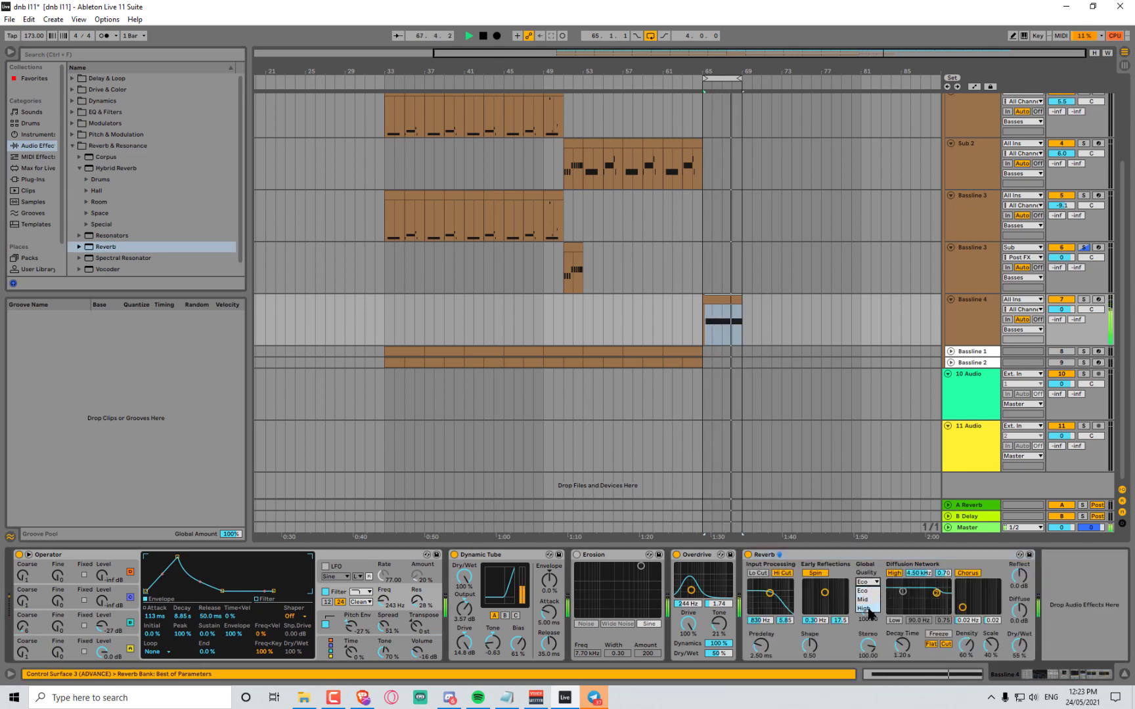
click(870, 613)
drag(870, 610, 870, 647)
click(782, 573)
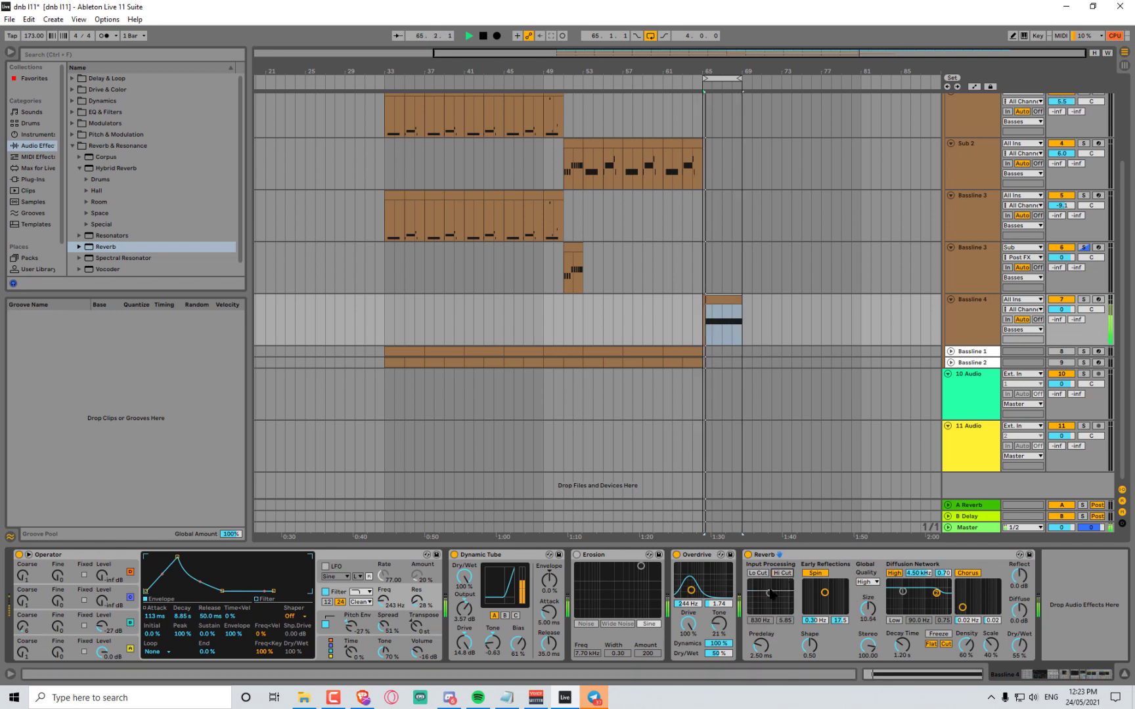
click(757, 573)
Set Reverb's size to 62.27, decay time to 262 ms and dry/wet to 36%
drag(869, 609, 905, 656)
drag(1033, 653, 1033, 634)
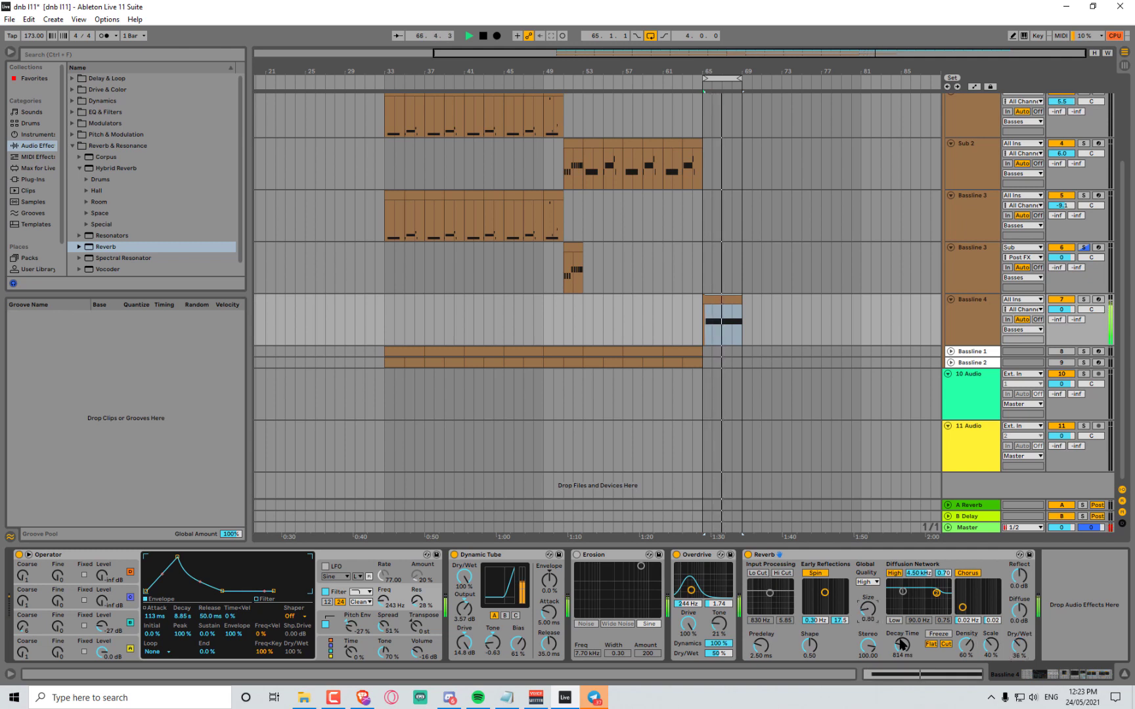
drag(868, 610, 868, 599)
drag(903, 647, 903, 663)
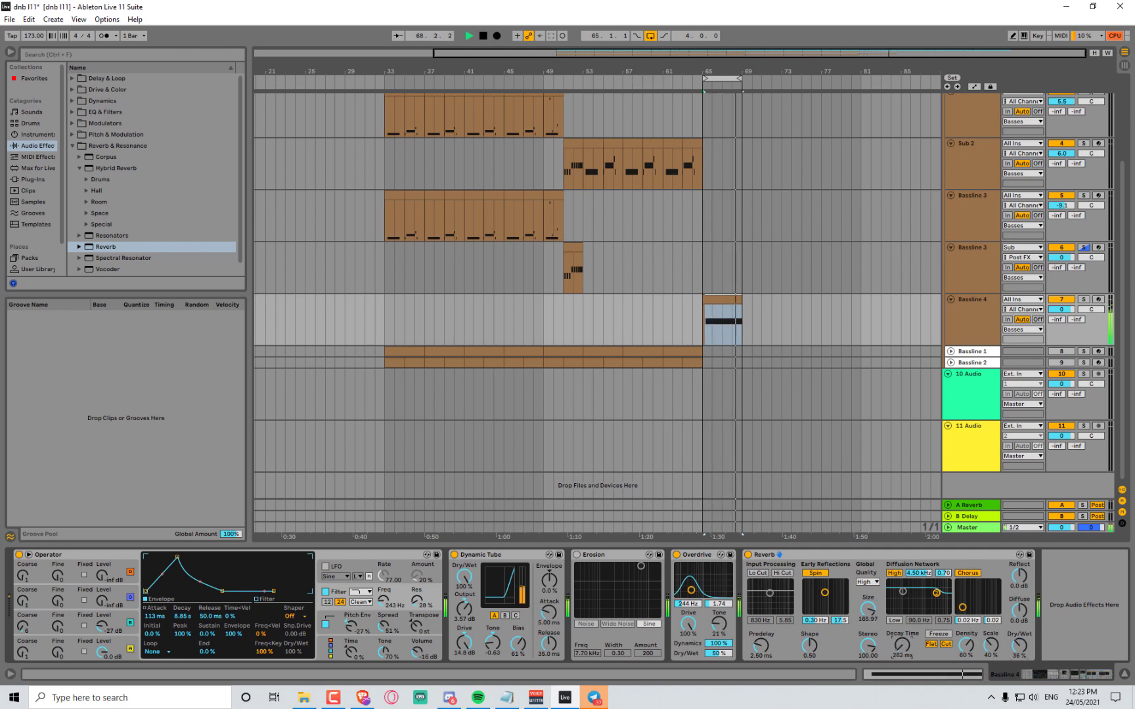
drag(878, 611, 877, 628)
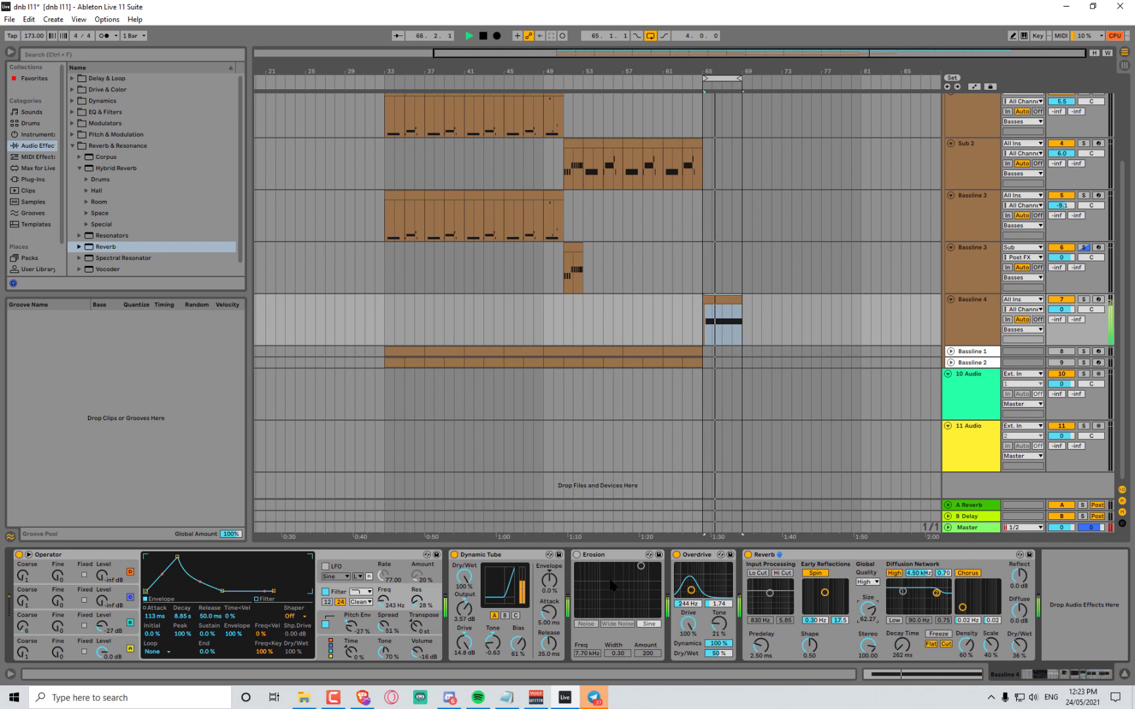
Compare the sound with Dynamic Tube bypassed, re-enable it, and set Operator's filter envelope attack to 0 ms
click(454, 555)
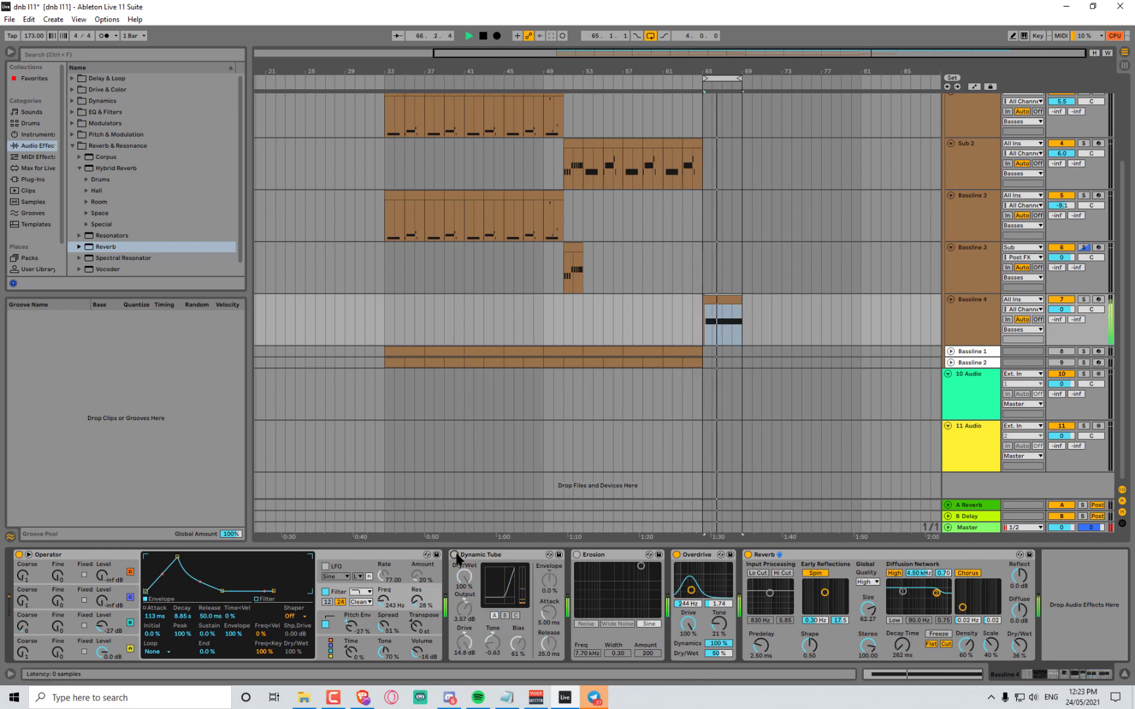
click(454, 556)
drag(177, 557, 146, 557)
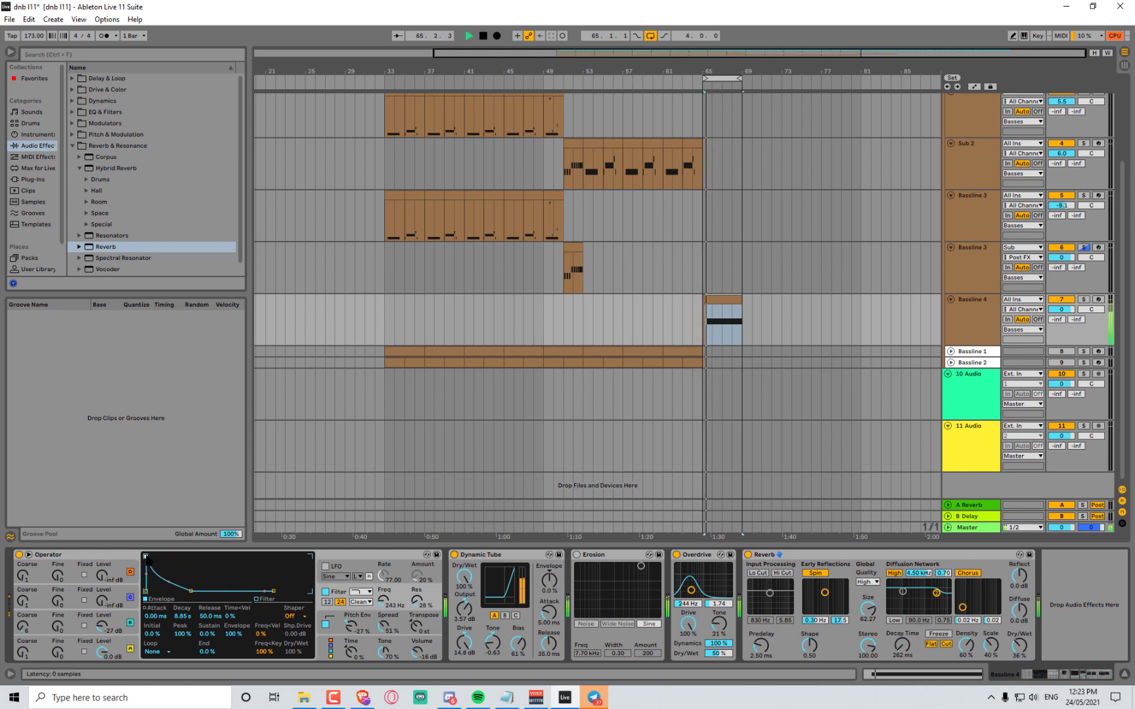
key(space)
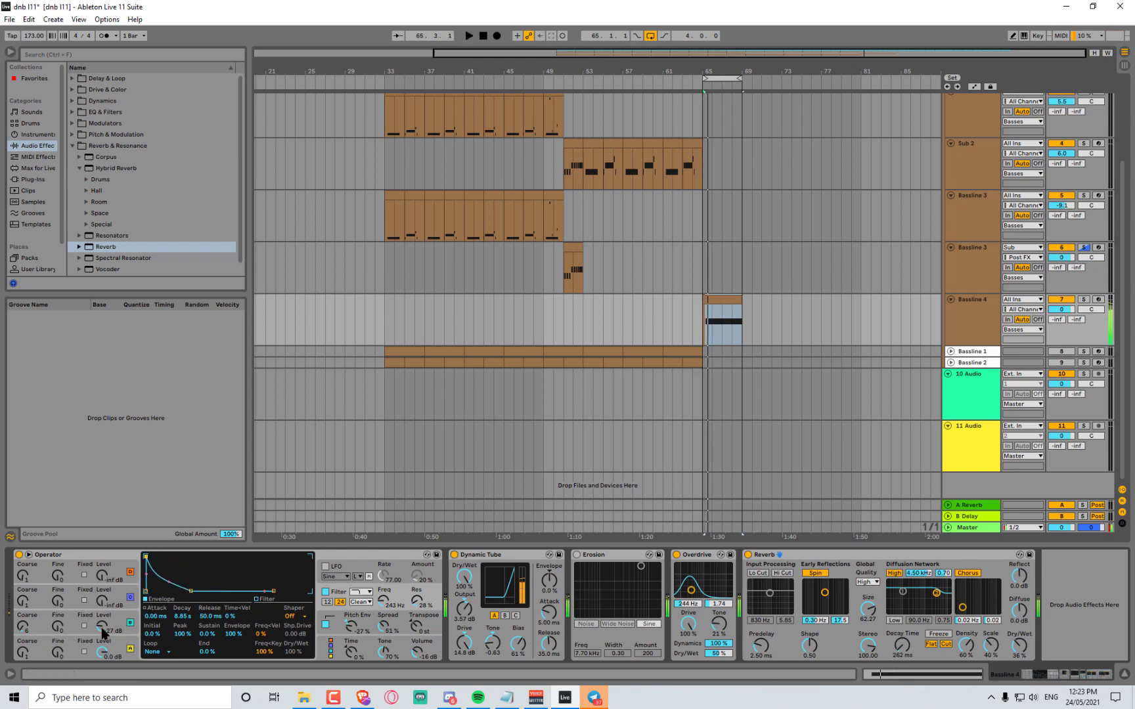
Set Operator's oscillator C level to -19 dB and turn off the pitch envelope
mouse_move(103, 632)
mouse_down()
mouse_move(103, 621)
mouse_move(103, 631)
mouse_up()
key(space)
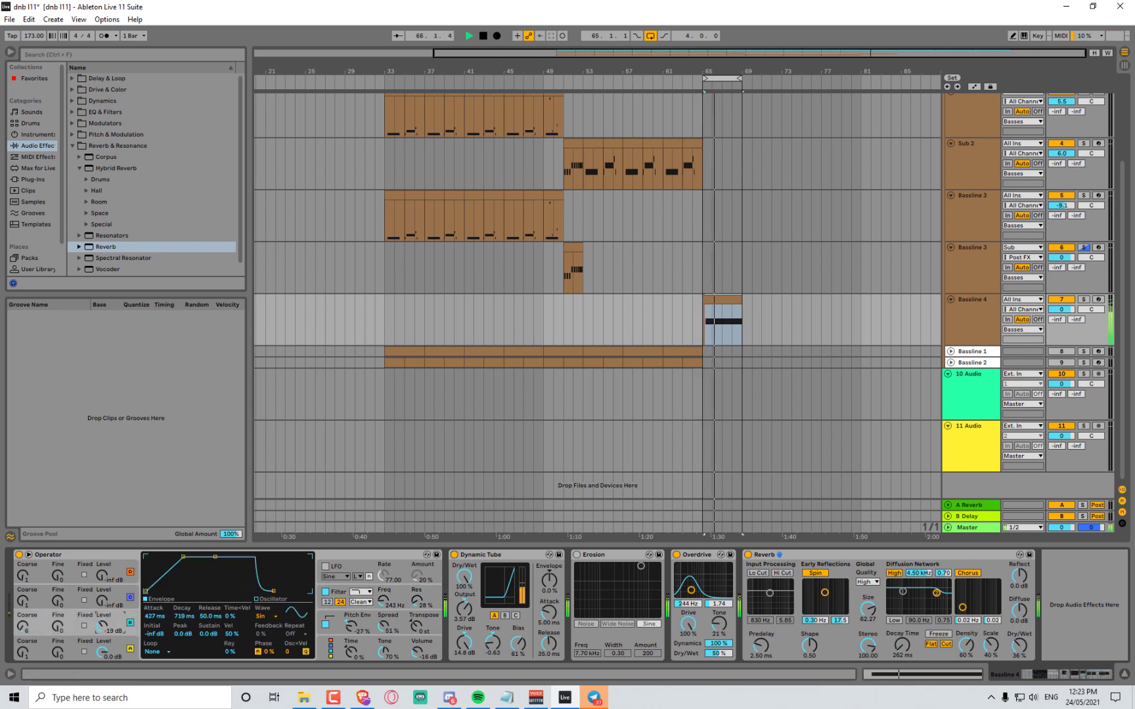
click(325, 626)
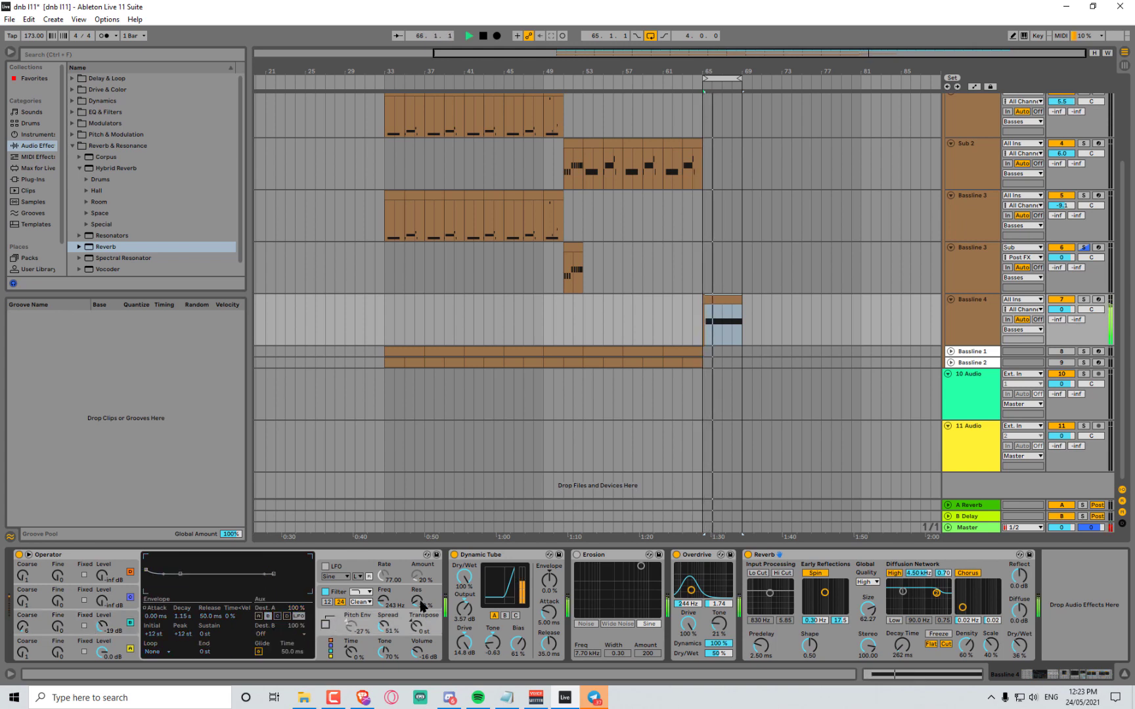
Set Operator's filter to the OSR circuit with 24 dB drive, 21% resonance and a frequency of 125 Hz
drag(421, 603, 415, 592)
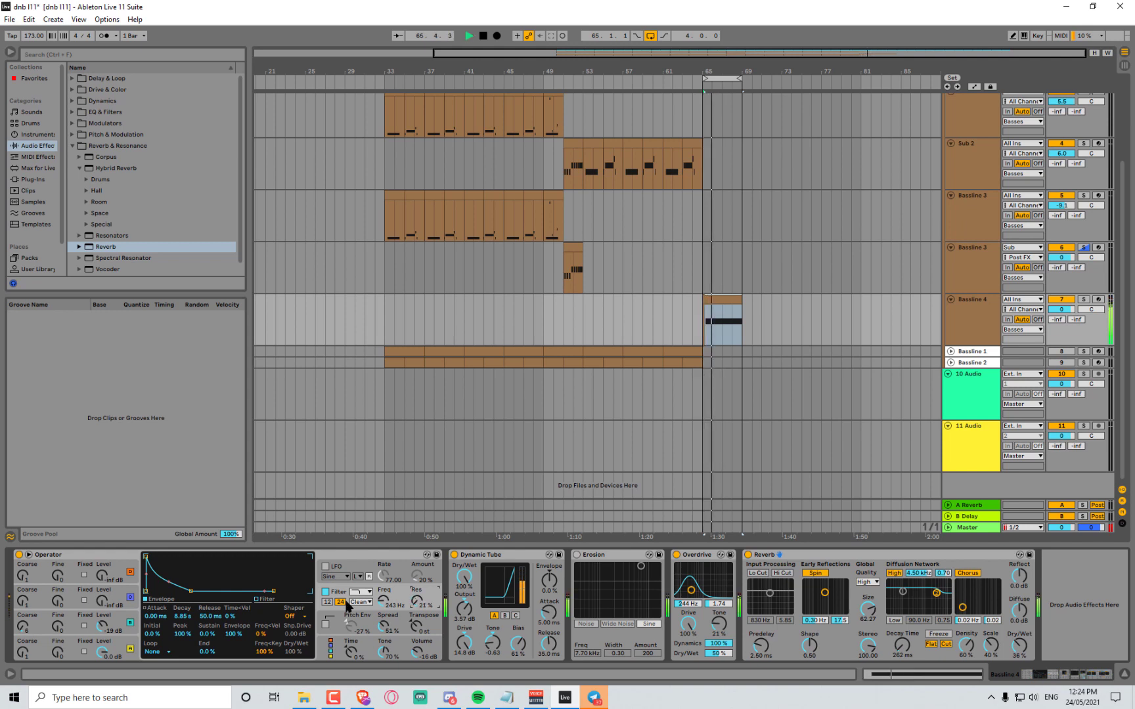
click(360, 602)
click(360, 614)
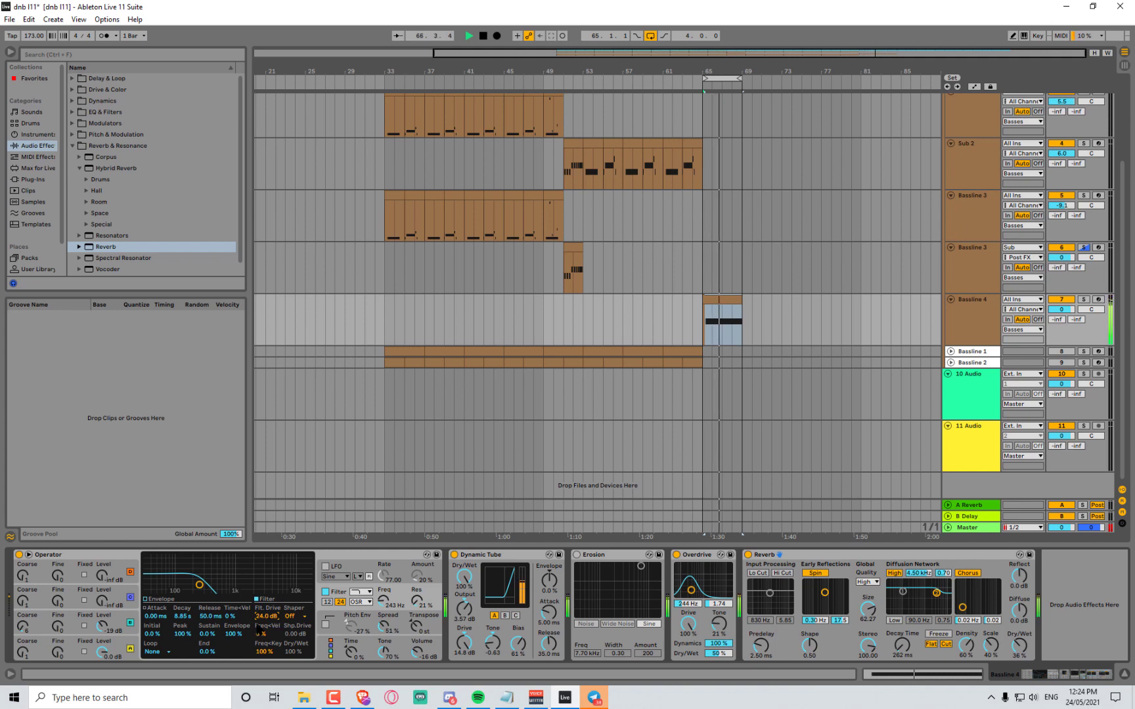
mouse_move(389, 606)
mouse_down()
mouse_move(408, 589)
mouse_move(384, 598)
mouse_move(384, 582)
mouse_up()
key(space)
key(space)
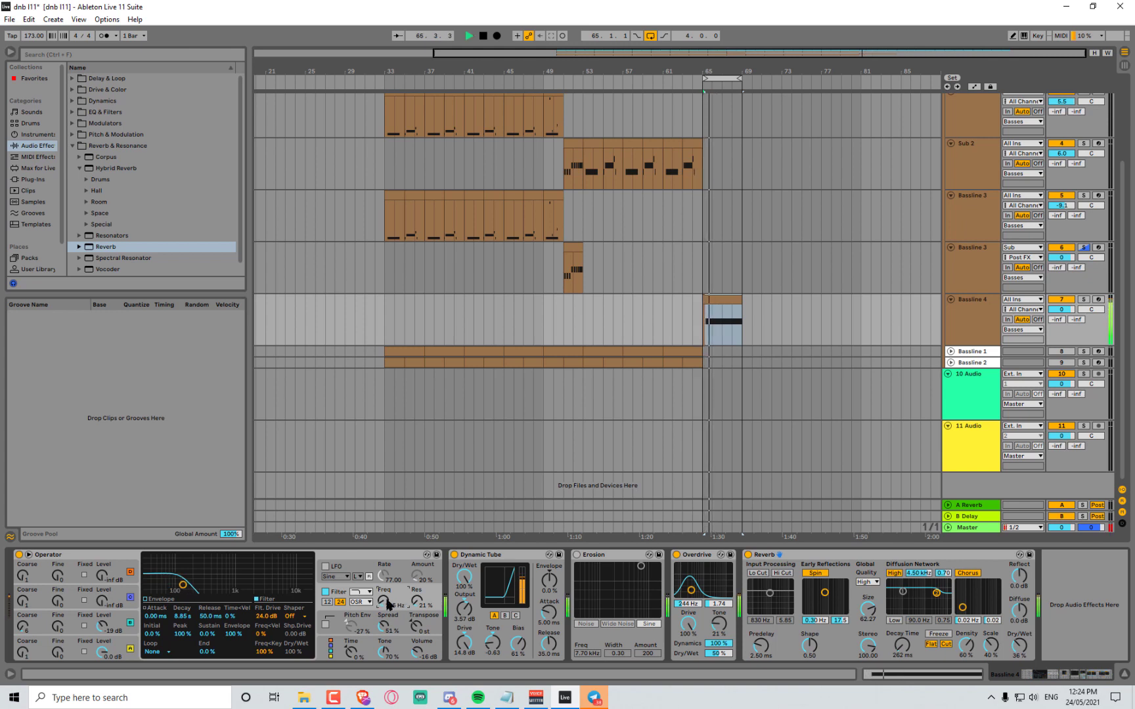
key(space)
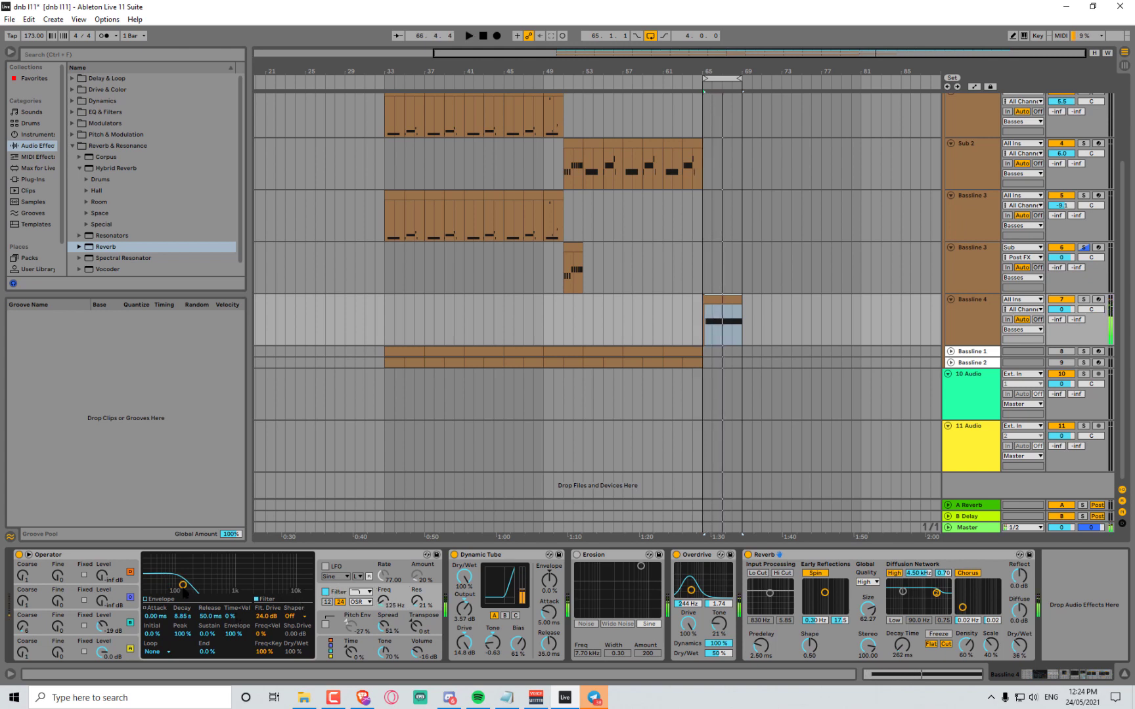
Lengthen the filter envelope's decay to 37.7 s and bypass Overdrive while the loop plays
key(space)
drag(187, 617, 187, 590)
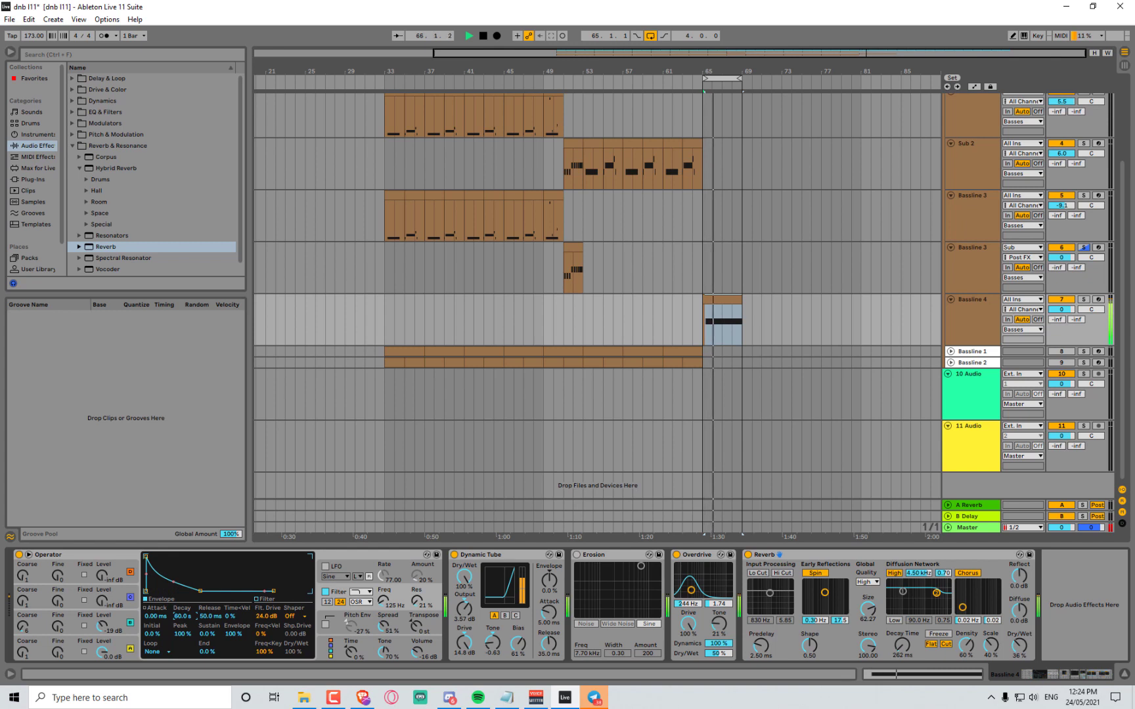
drag(182, 616, 182, 624)
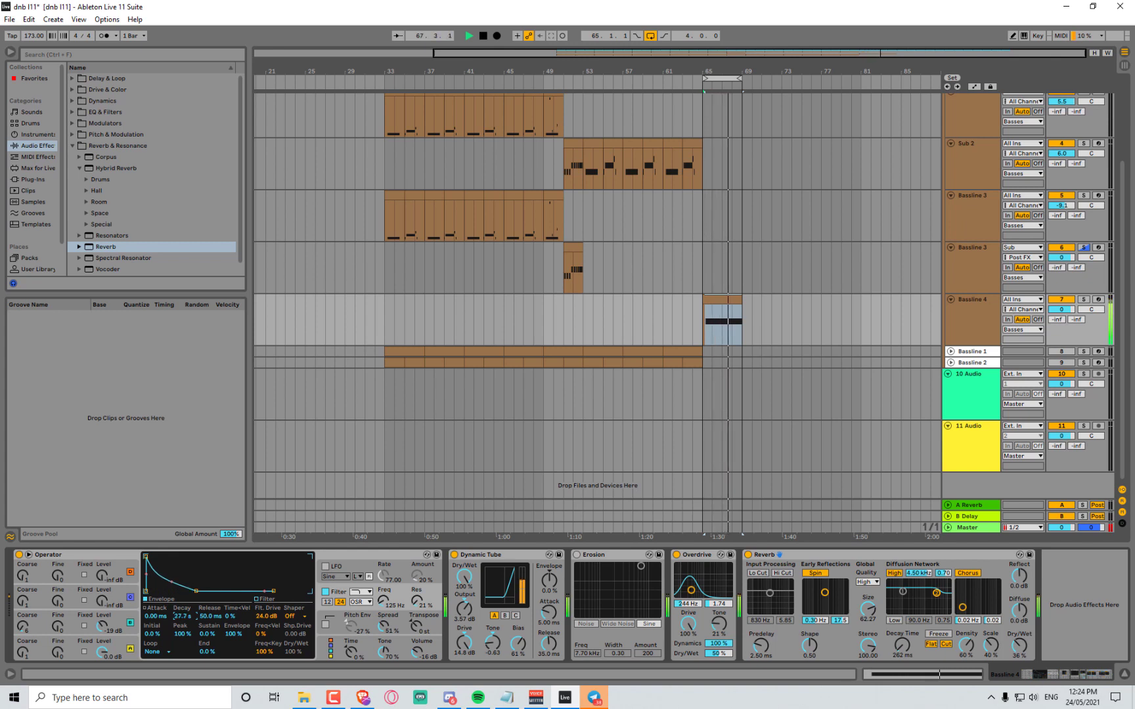
click(676, 555)
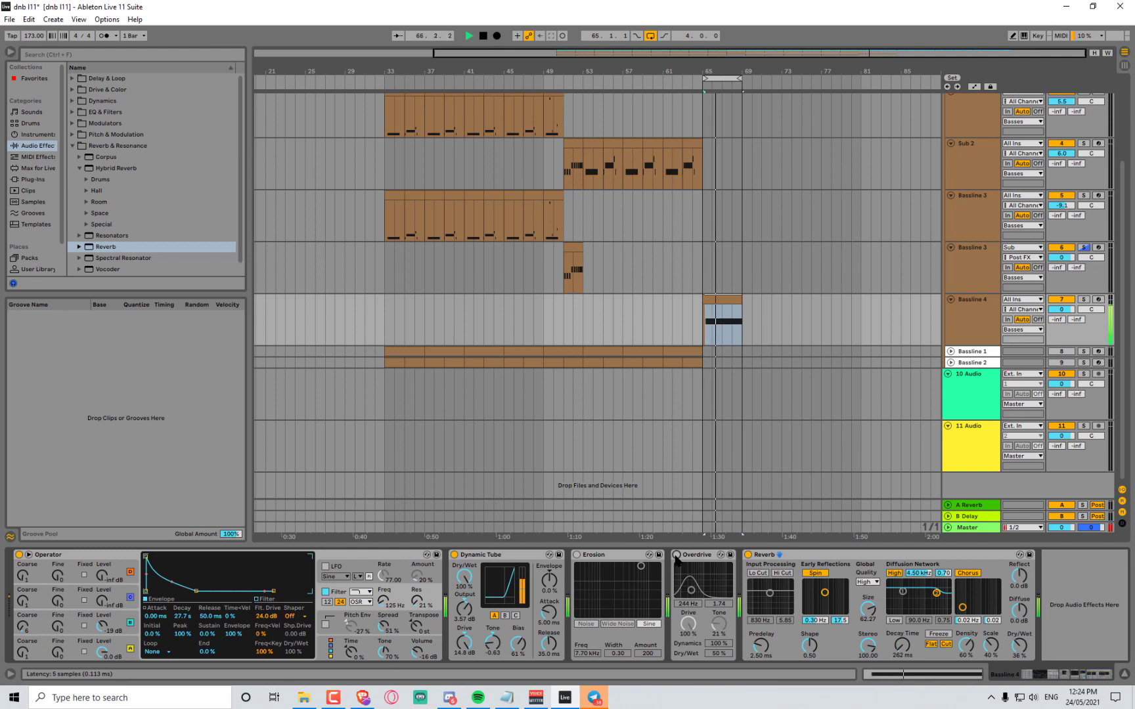
Set oscillator C's coarse tuning to 12, its envelope attack to 0 ms and its level to -29 dB, replaying the loop
click(28, 632)
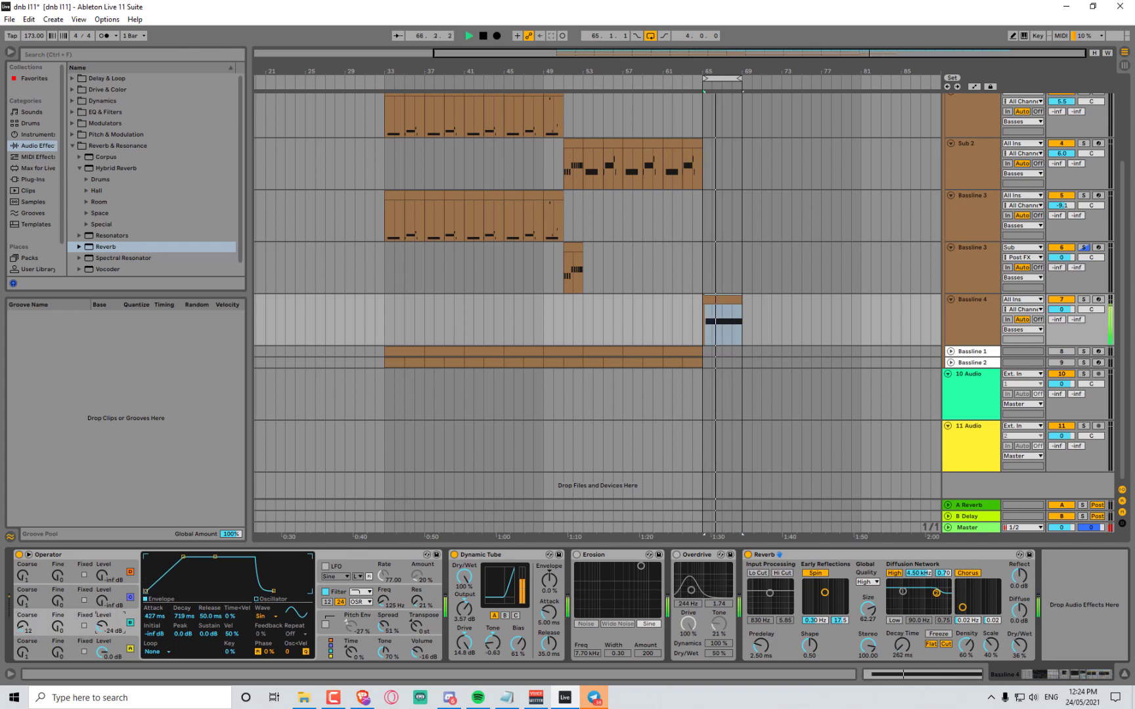
drag(99, 637, 98, 629)
key(space)
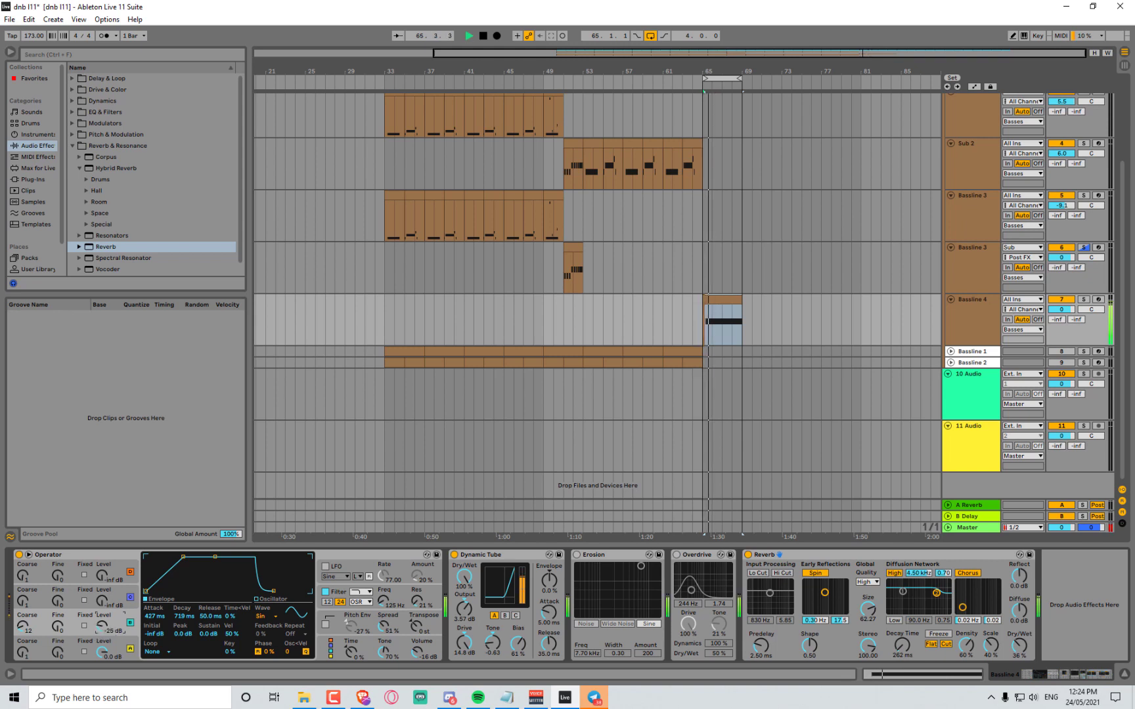
key(space)
drag(183, 558, 145, 557)
key(space)
drag(104, 625, 103, 626)
key(space)
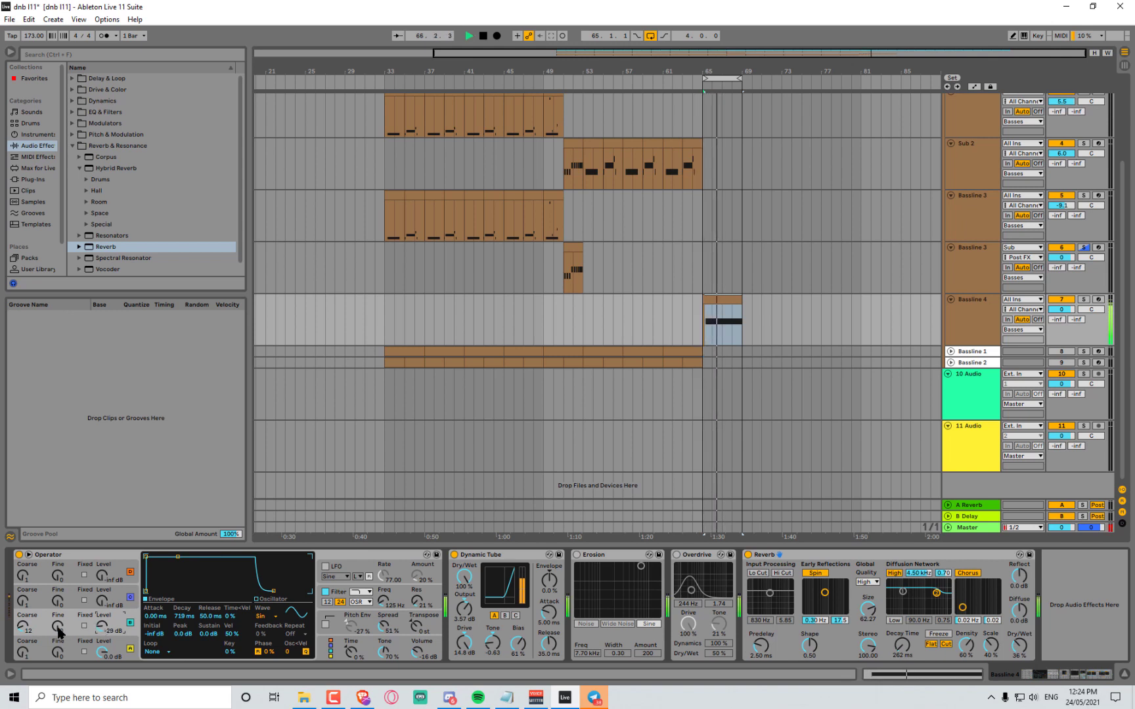
Lower oscillator C's coarse tuning to 2 and replay the loop repeatedly to judge it
key(space)
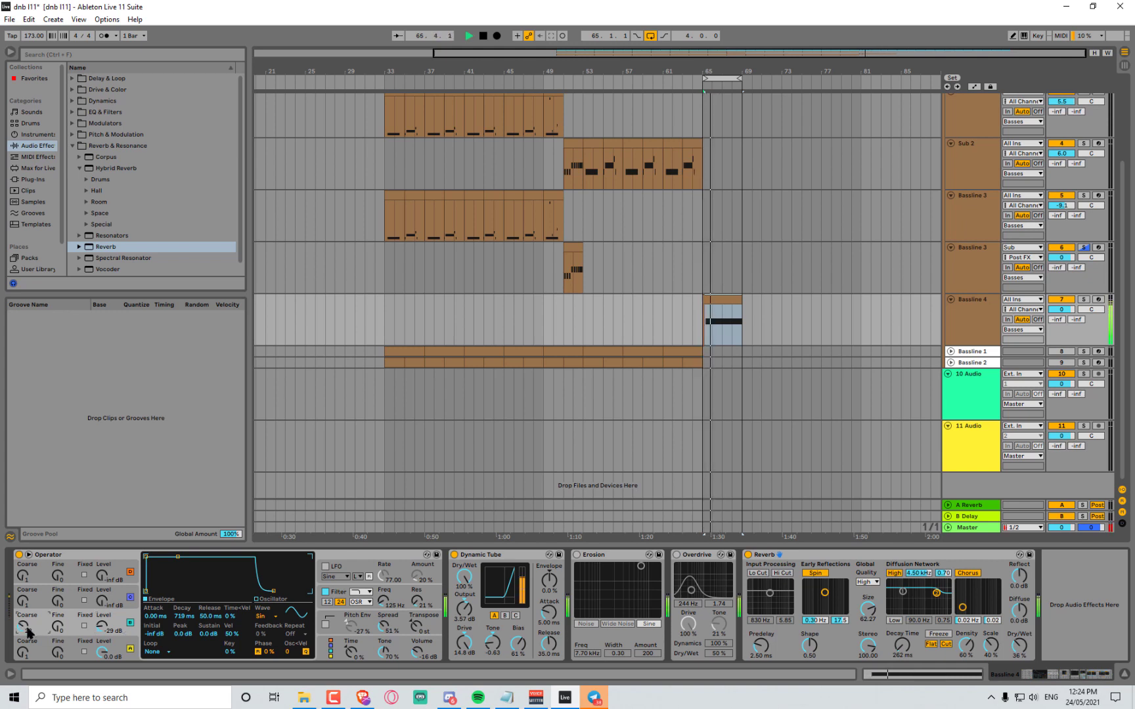
key(space)
key(space)
key(space)
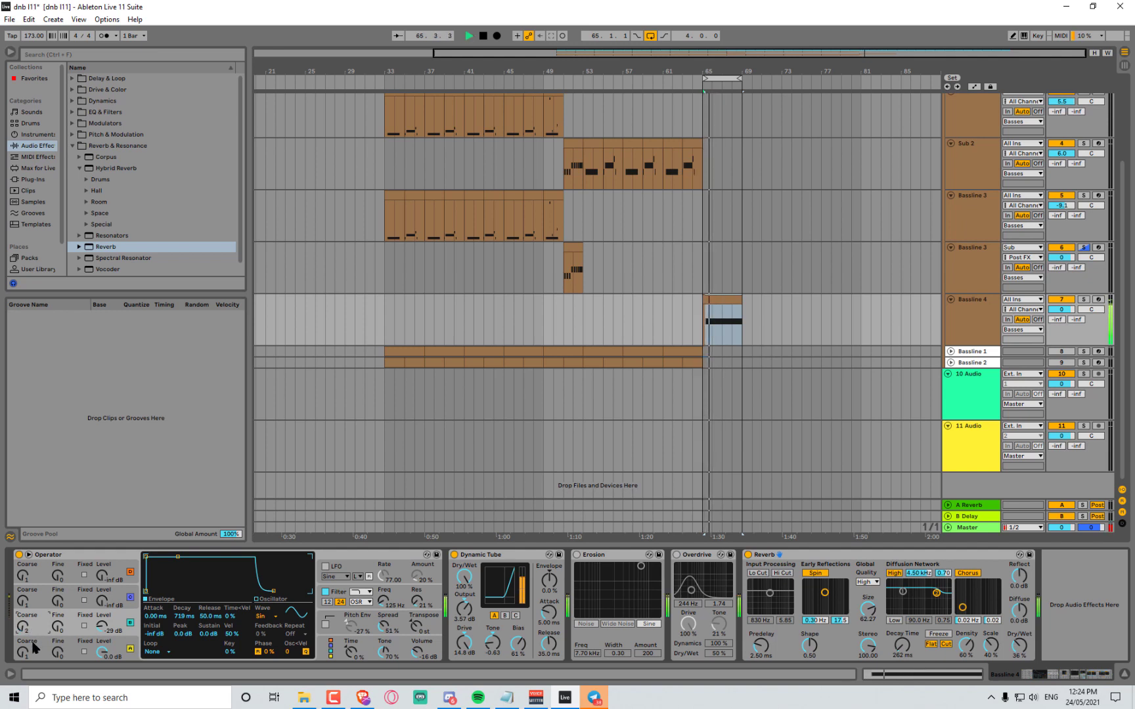
key(space)
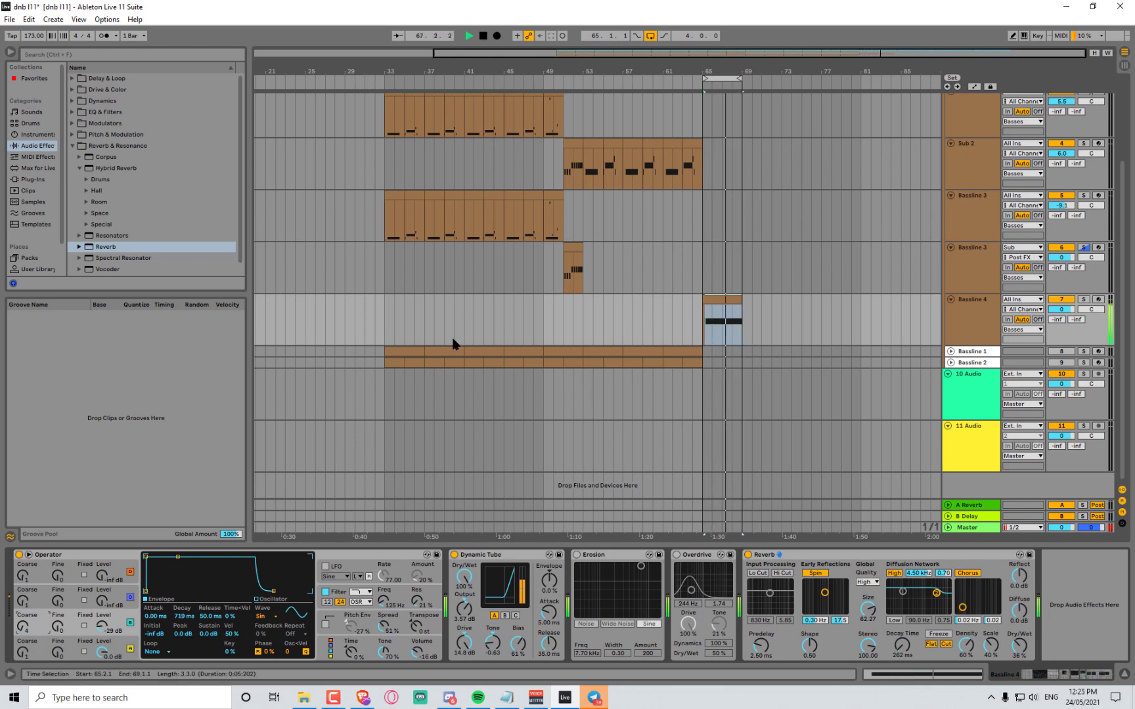
Audition the Bassline 4 clip's note at G-1 and G1, set it to G0, and return to the track's devices
double_click(723, 306)
key(space)
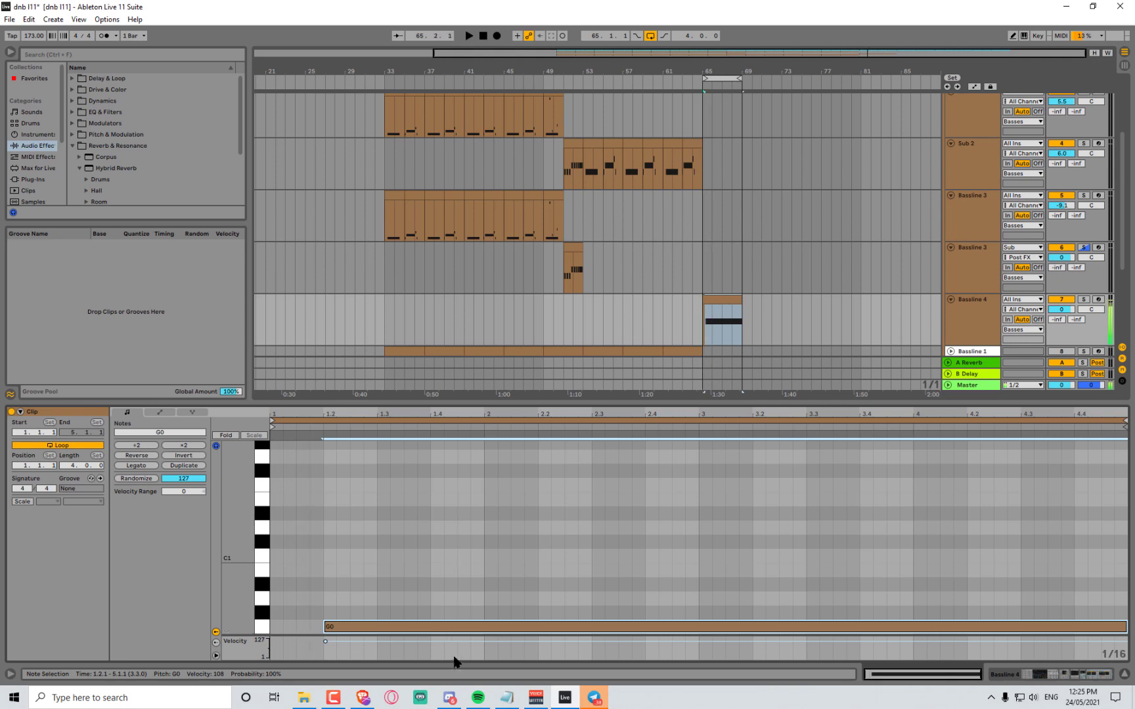
key(space)
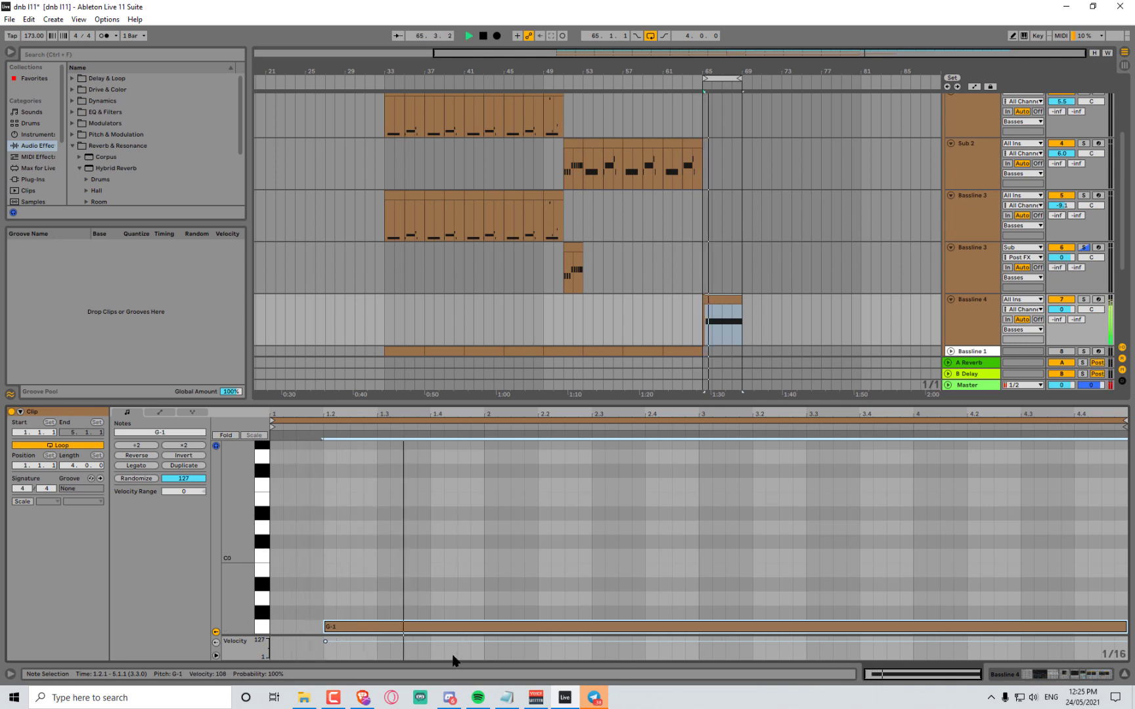
key(shift+Up)
key(space)
key(space)
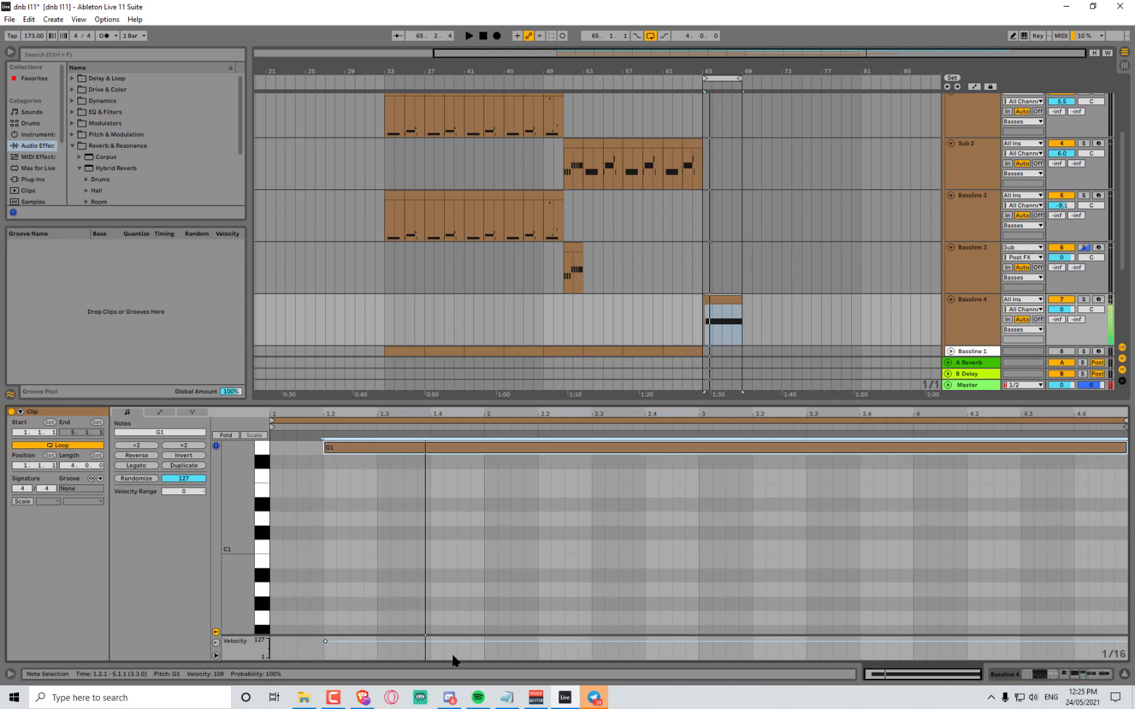
key(shift+Down)
key(space)
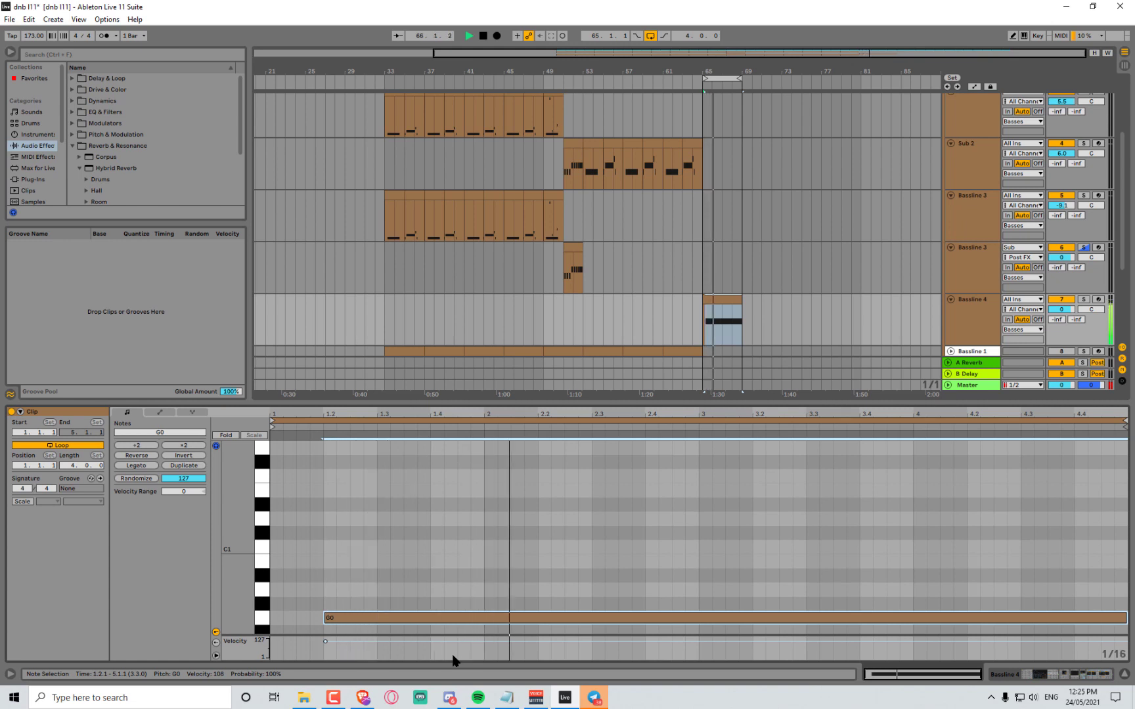
click(965, 302)
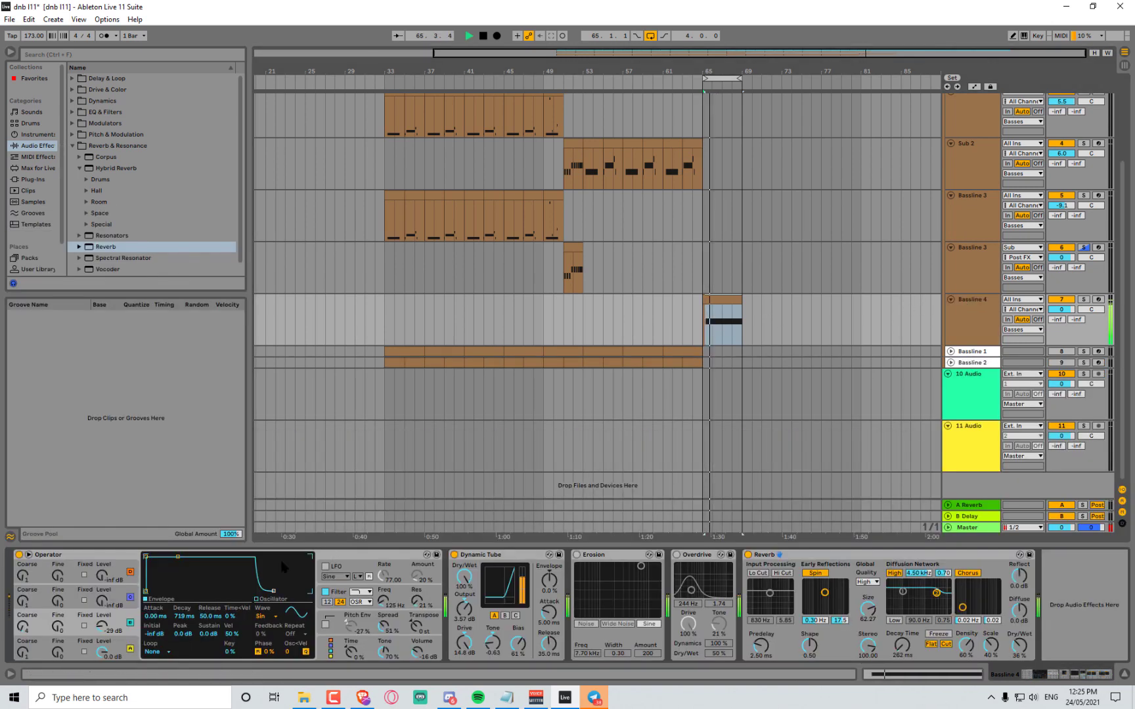
Lengthen Operator's filter envelope decay to 60.0 s and replay the loop to judge it
click(332, 606)
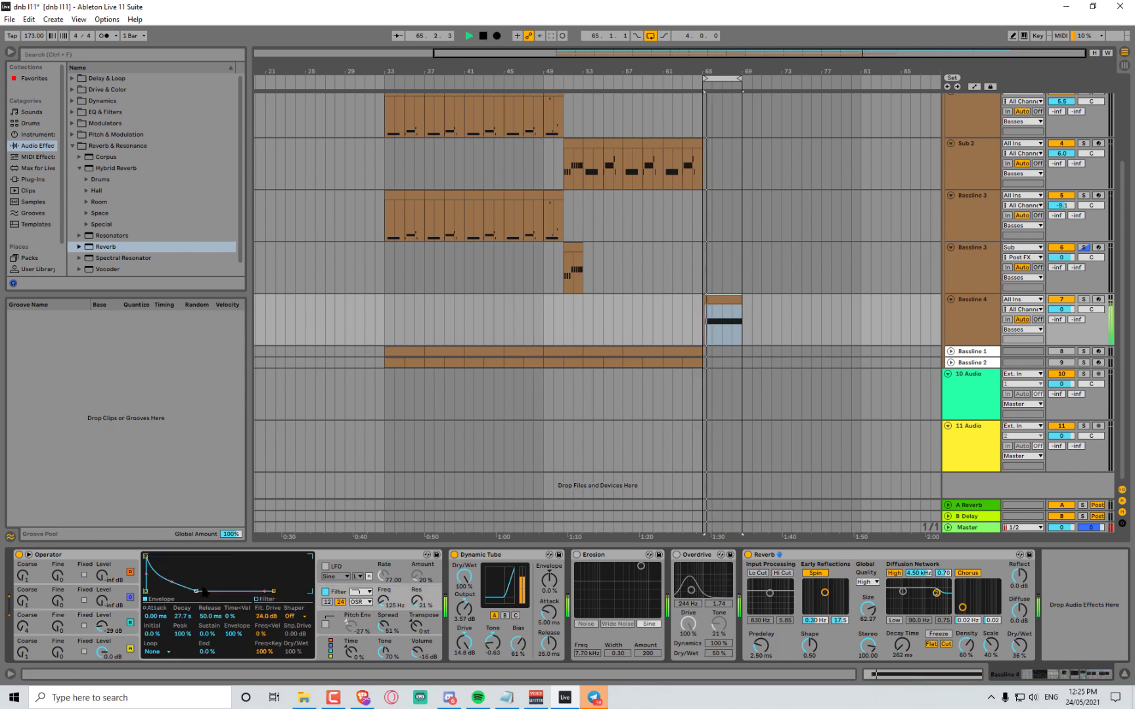
drag(172, 582, 201, 591)
key(space)
key(space)
key(space)
key(space)
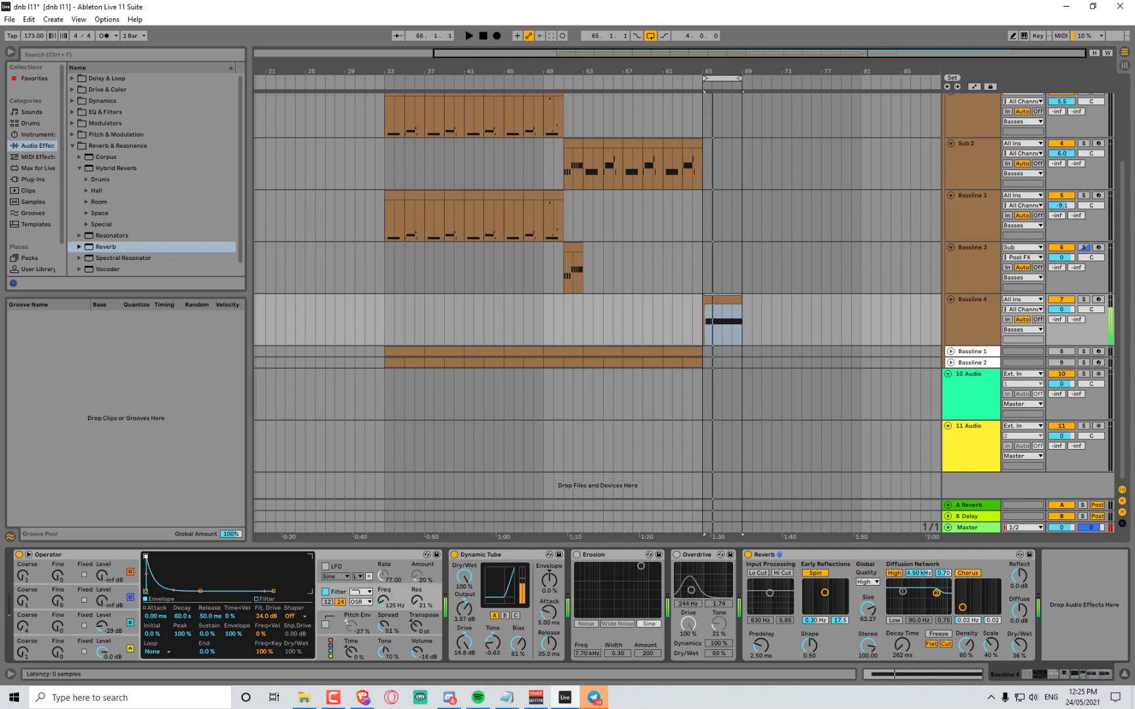
Lengthen the filter envelope's attack so it fades in and replay the loop repeatedly
key(space)
drag(146, 557, 176, 558)
key(space)
key(space)
key(space)
key(space)
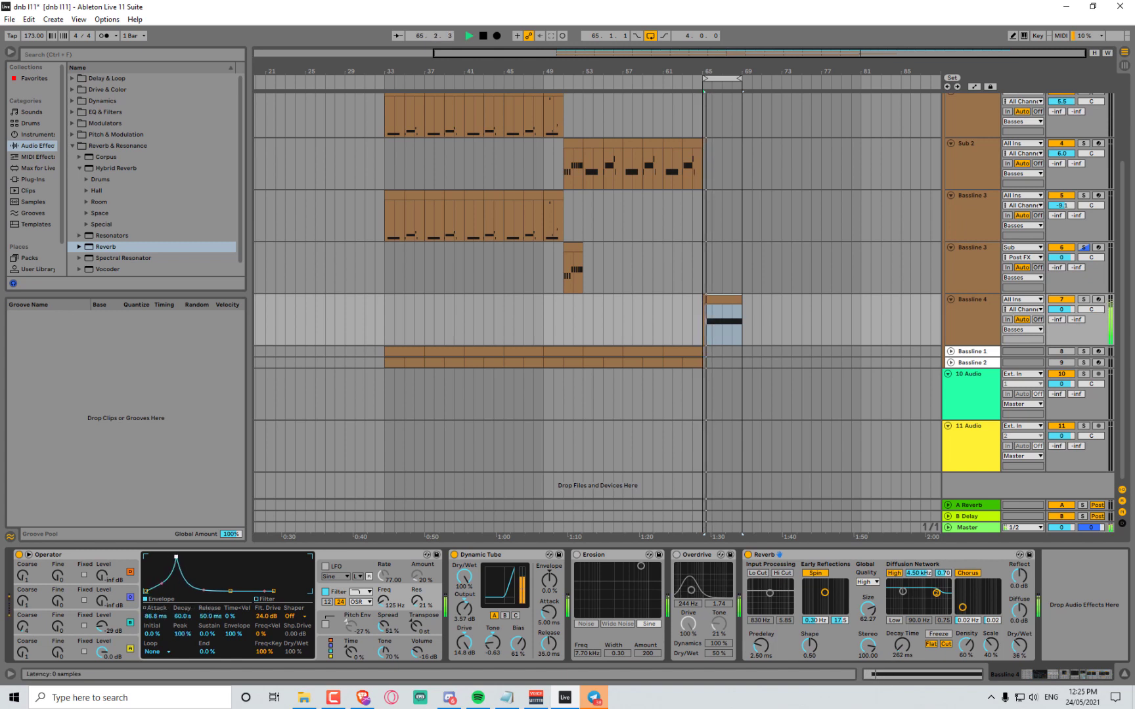
Raise the filter's resonance to 125 % and reduce its drive to 0 dB
mouse_move(414, 603)
mouse_down()
mouse_move(412, 593)
mouse_move(414, 607)
mouse_up()
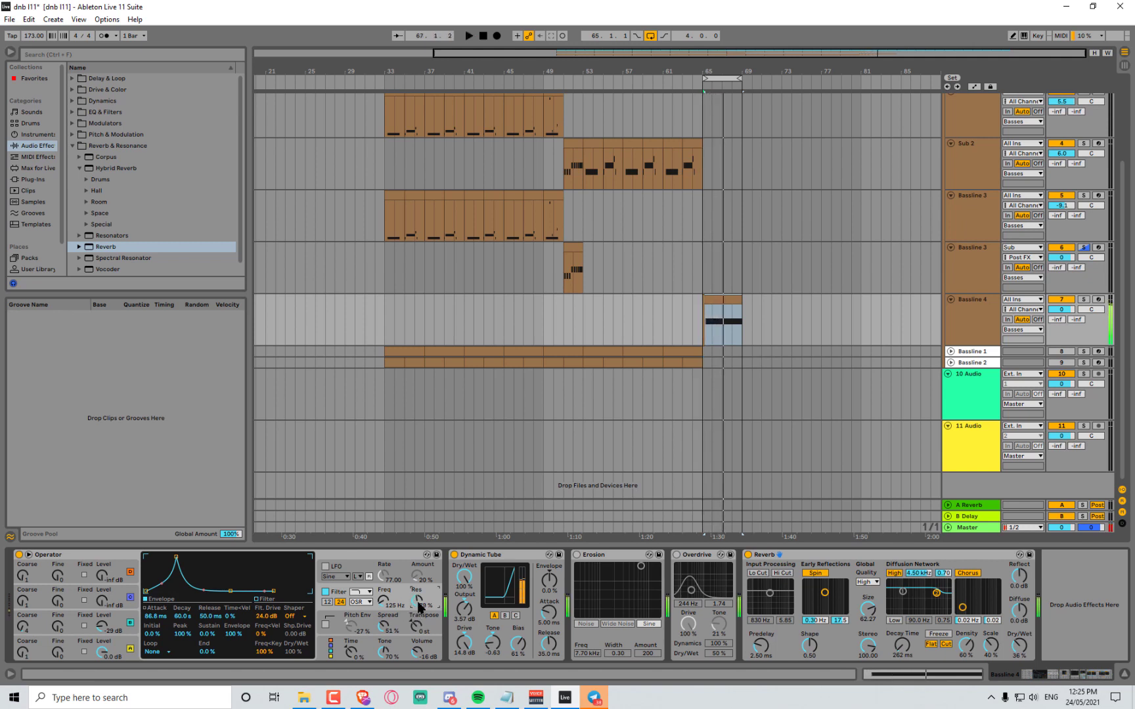
drag(418, 601, 418, 579)
click(360, 601)
click(360, 603)
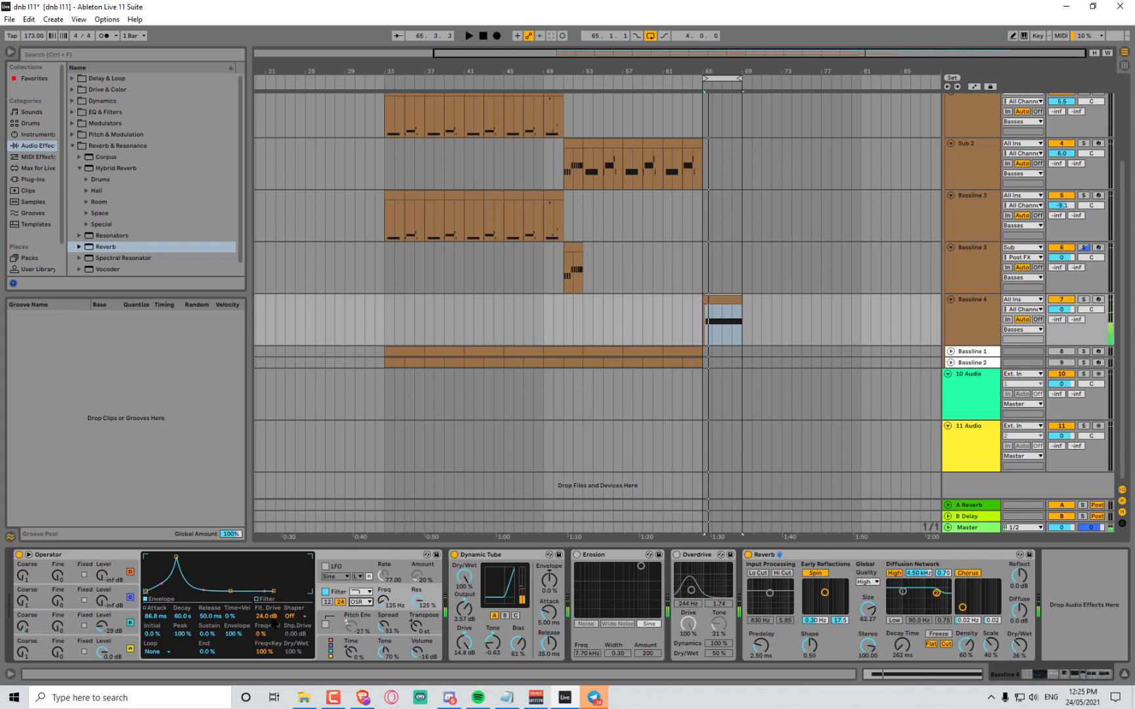
drag(272, 618, 272, 651)
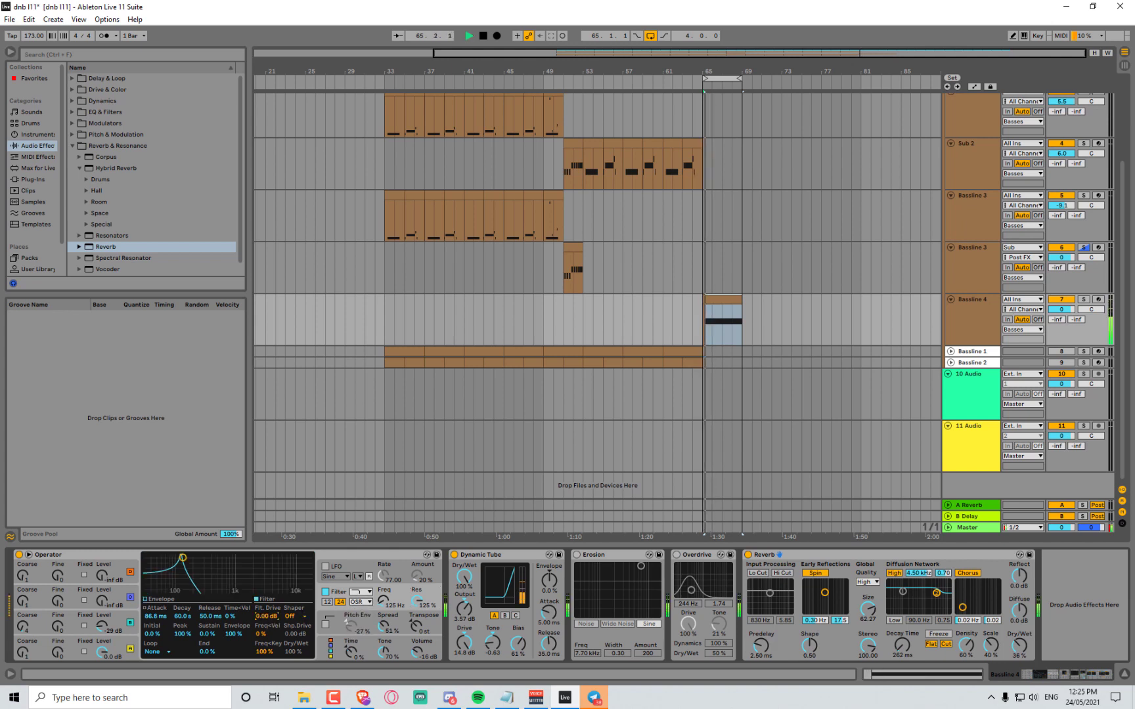
Switch the filter circuit to MS2 with a drive of 6.58 dB while the loop plays
click(362, 603)
click(367, 624)
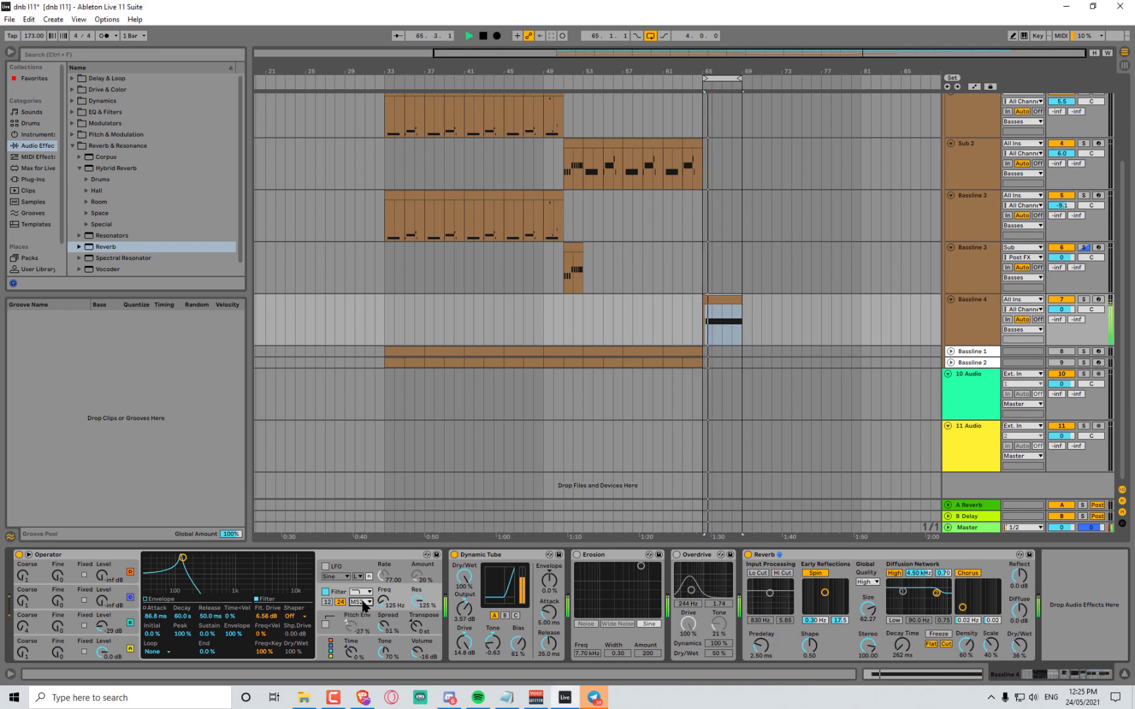
click(367, 603)
click(365, 637)
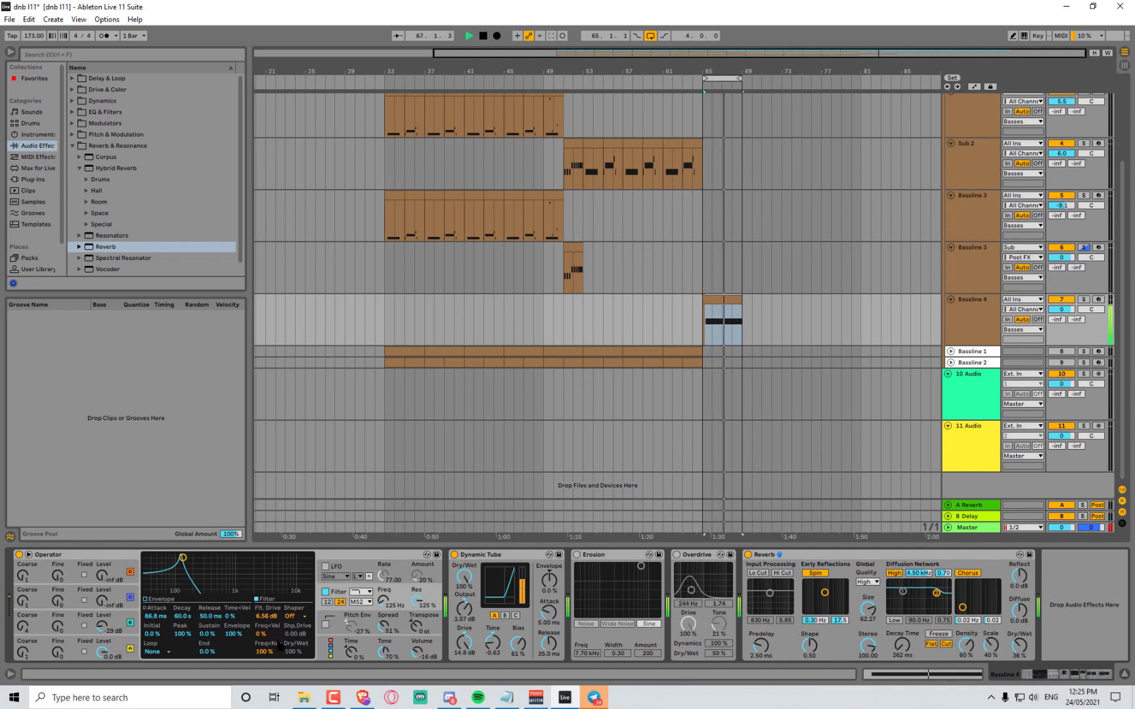
Audition the filter shaper types 4Bit, Sine and Soft on the loop, and turn the shaper off
key(space)
click(294, 616)
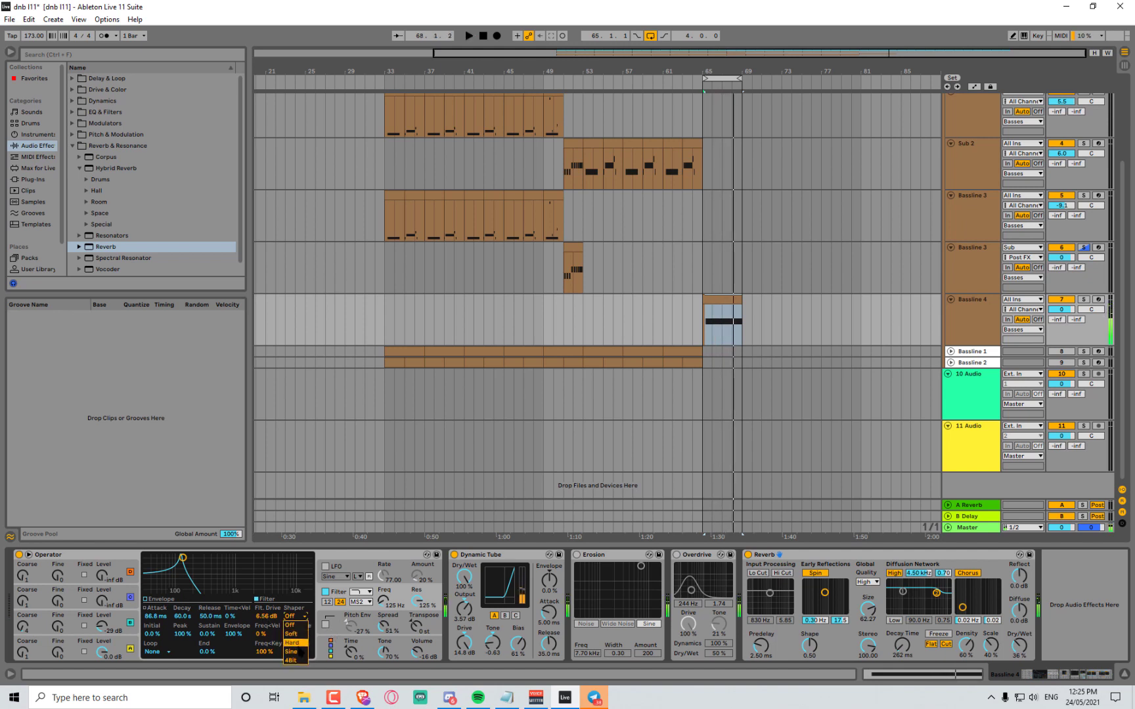
key(space)
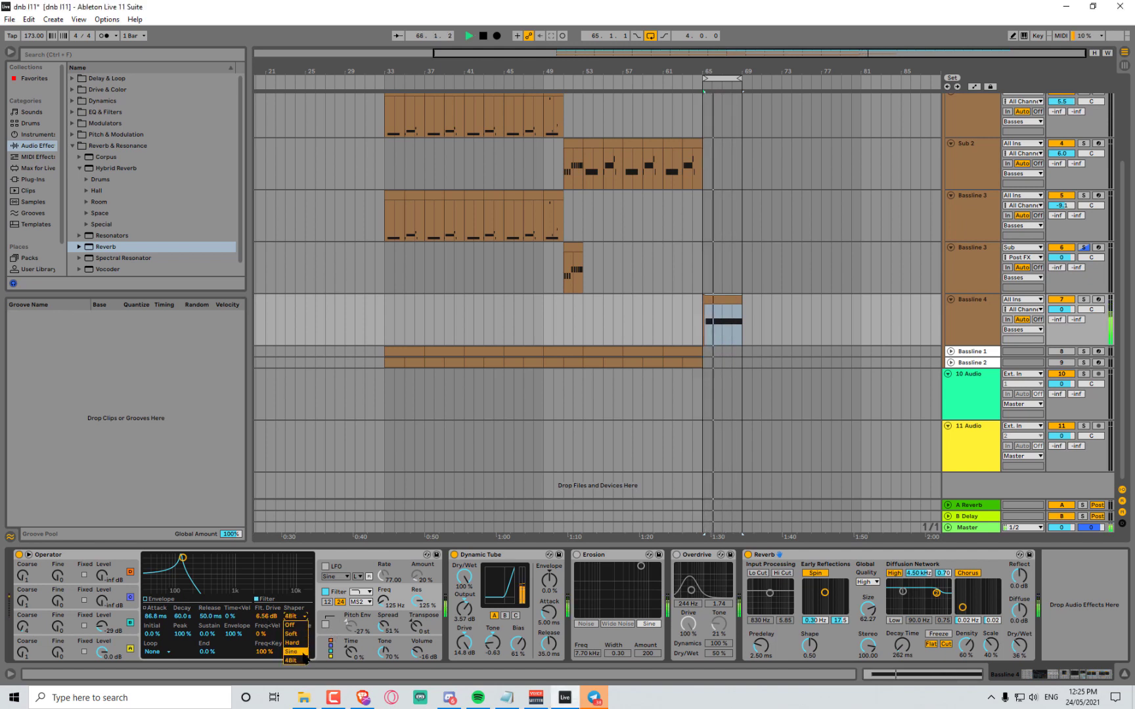
click(303, 653)
click(305, 618)
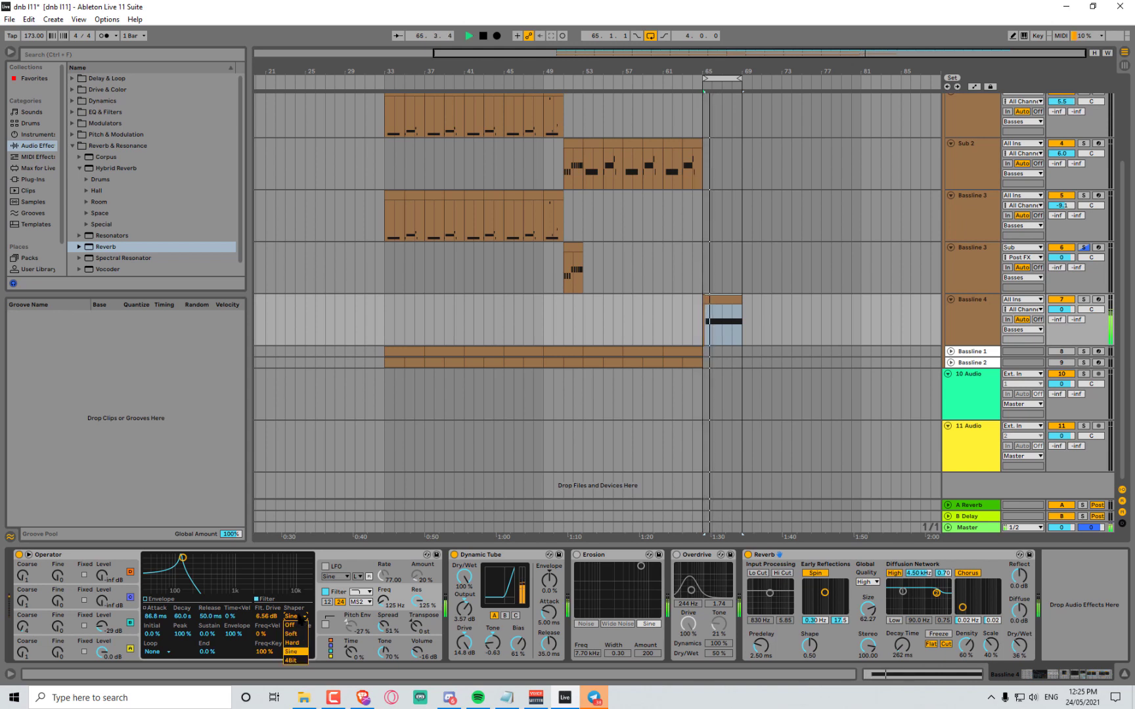
click(294, 634)
click(297, 618)
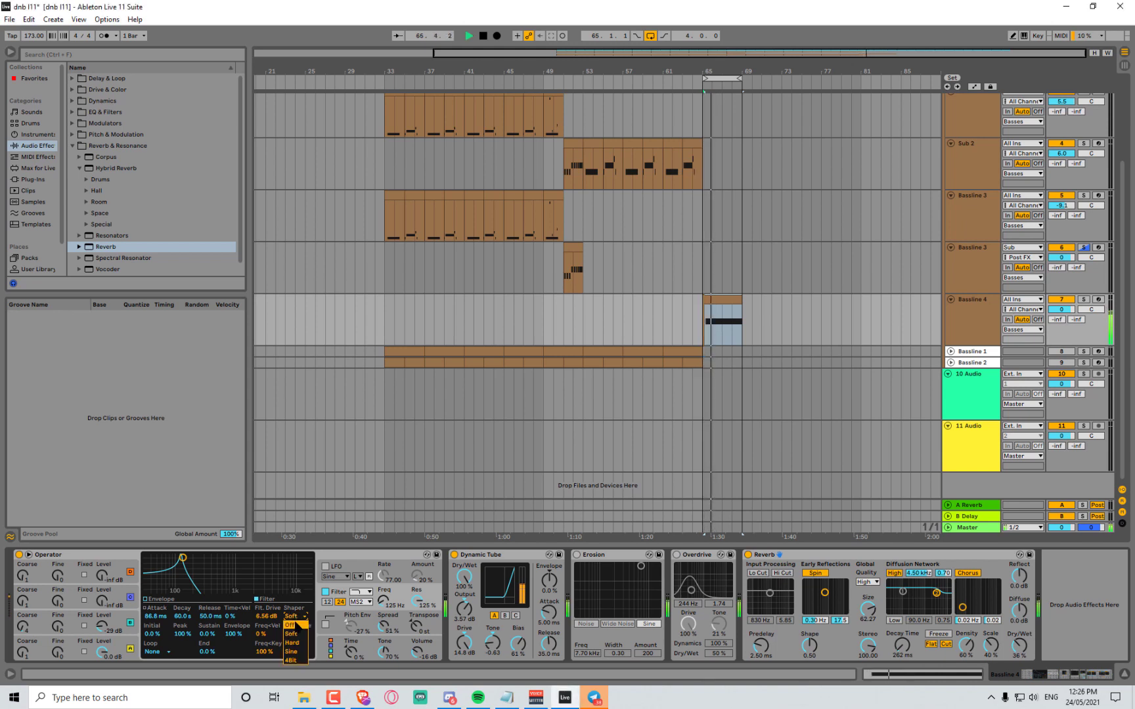
click(295, 622)
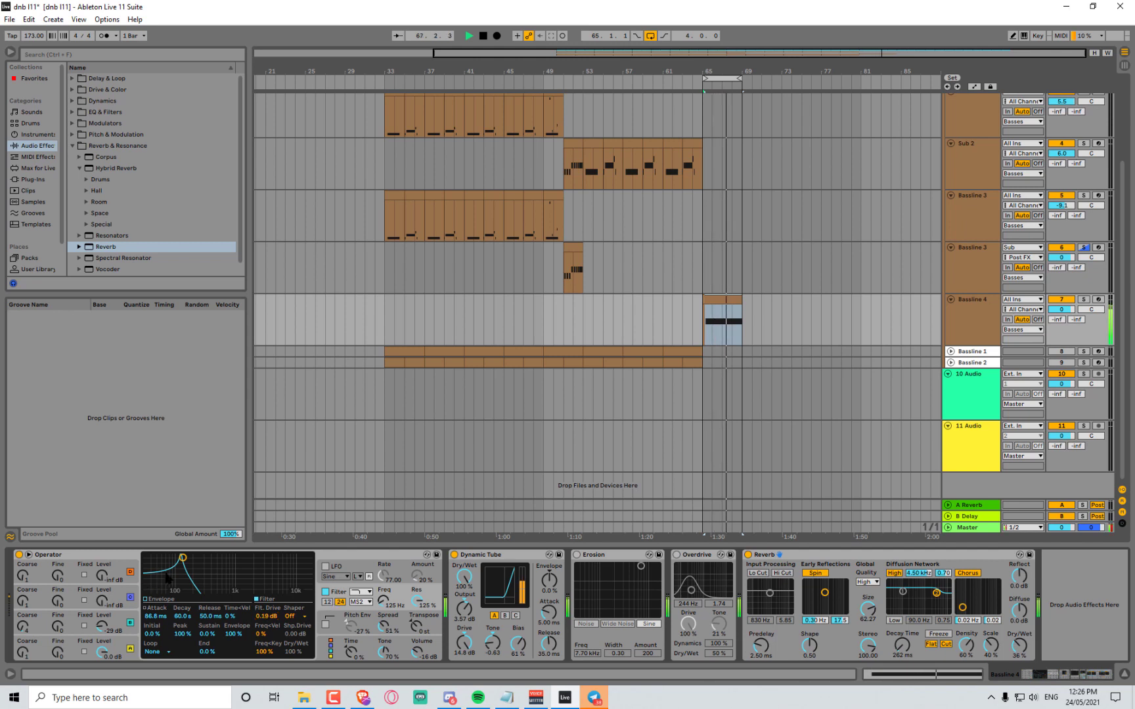
Set the filter to 131 Hz with 18 % resonance and replay the loop
drag(183, 558, 184, 585)
key(space)
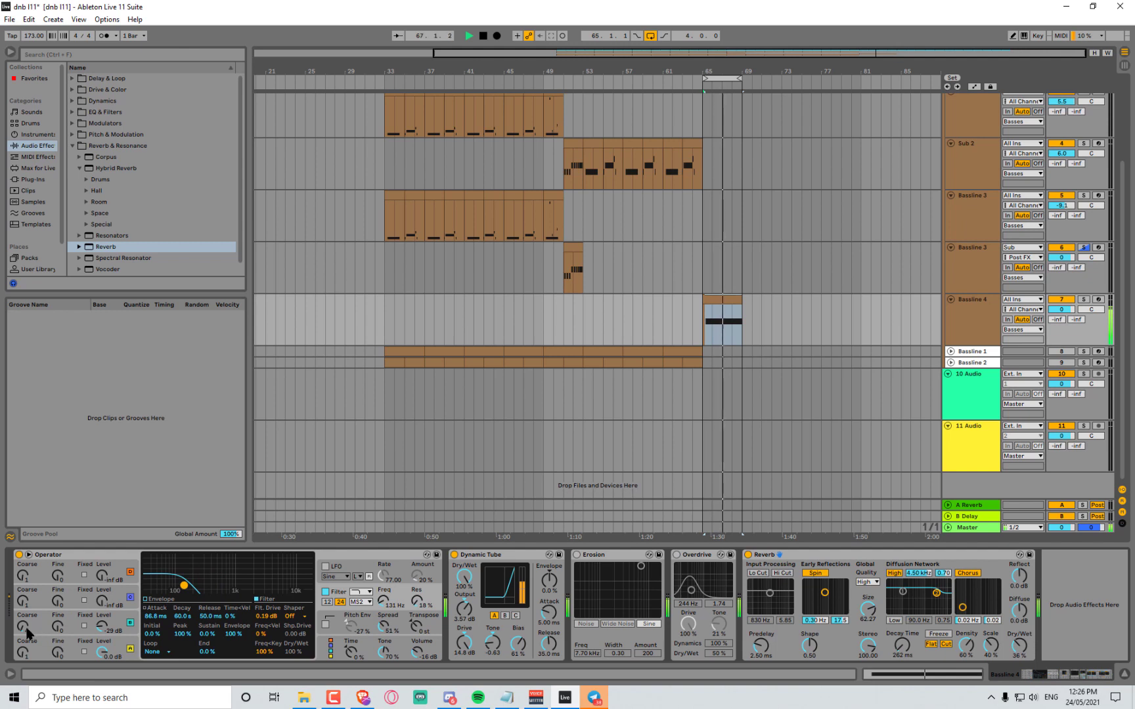
key(space)
Set oscillator C's coarse tuning to 11 and its level to -40 dB, replaying the loop
drag(25, 629, 25, 623)
key(space)
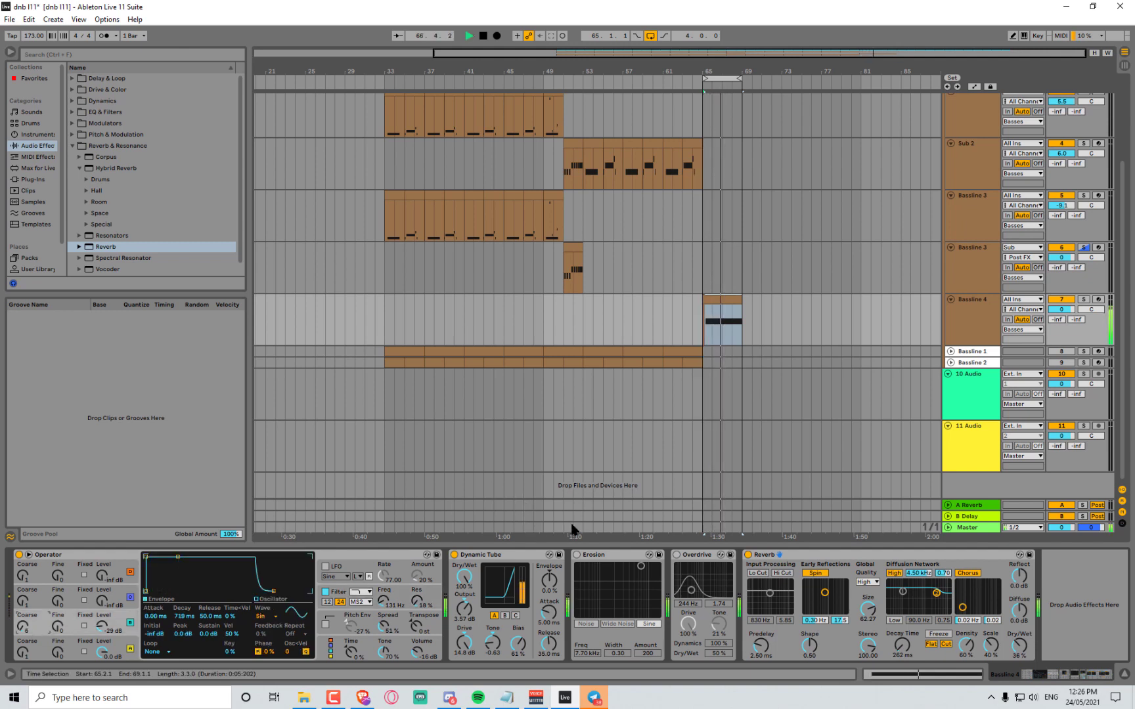
key(space)
key(space)
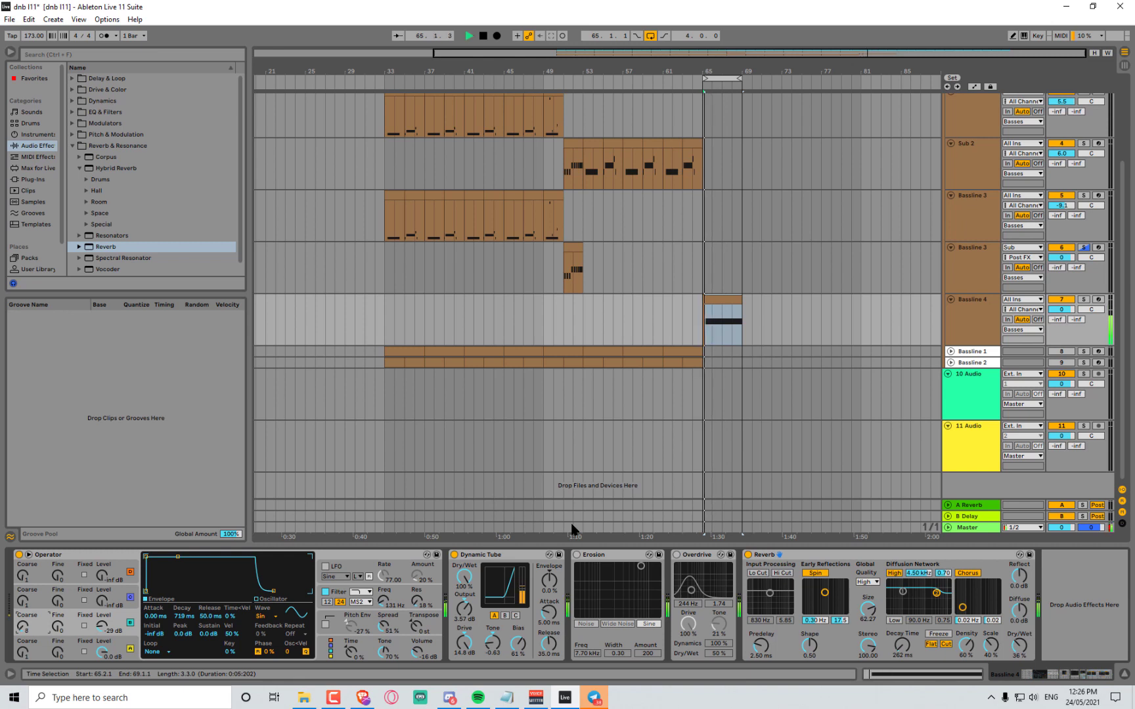
key(space)
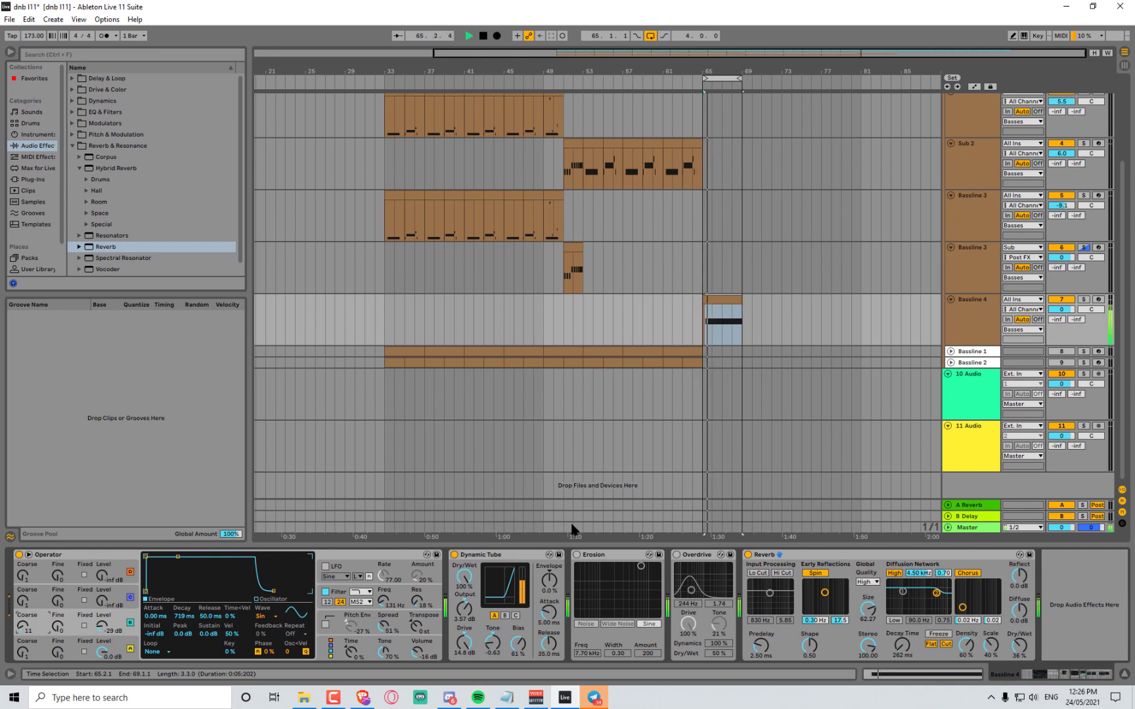
key(space)
key(space)
drag(99, 627, 100, 636)
Return the filter envelope's attack to 0 ms and play the loop
click(345, 603)
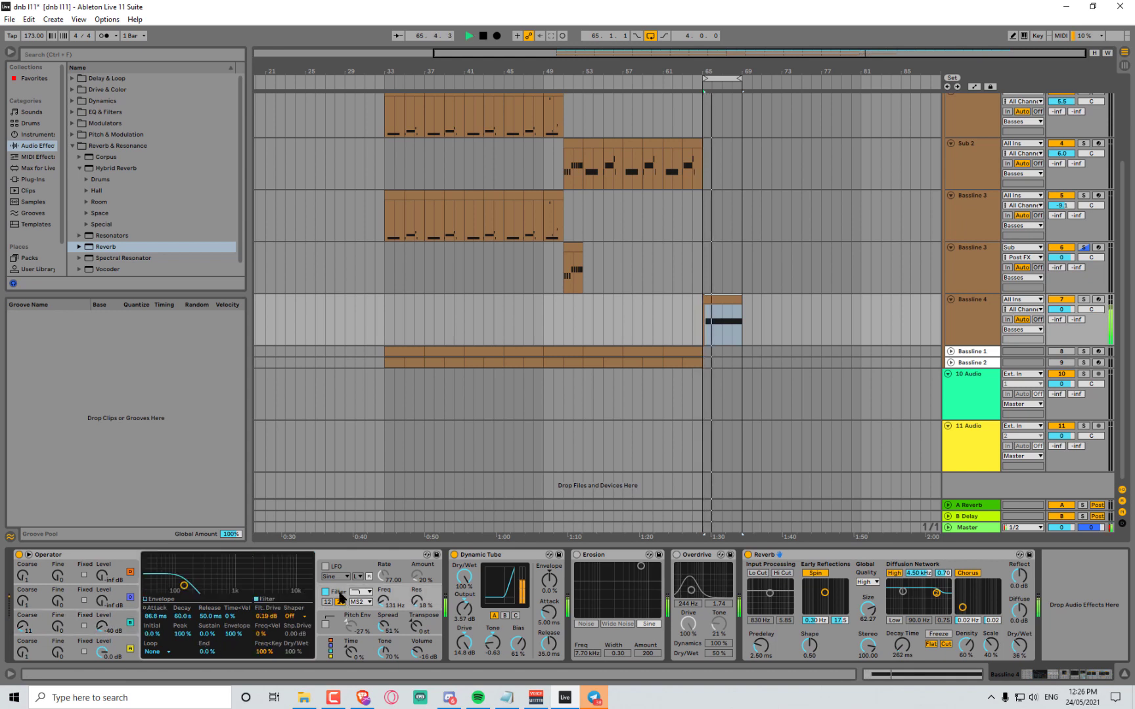
click(233, 635)
key(space)
drag(172, 557, 146, 558)
key(space)
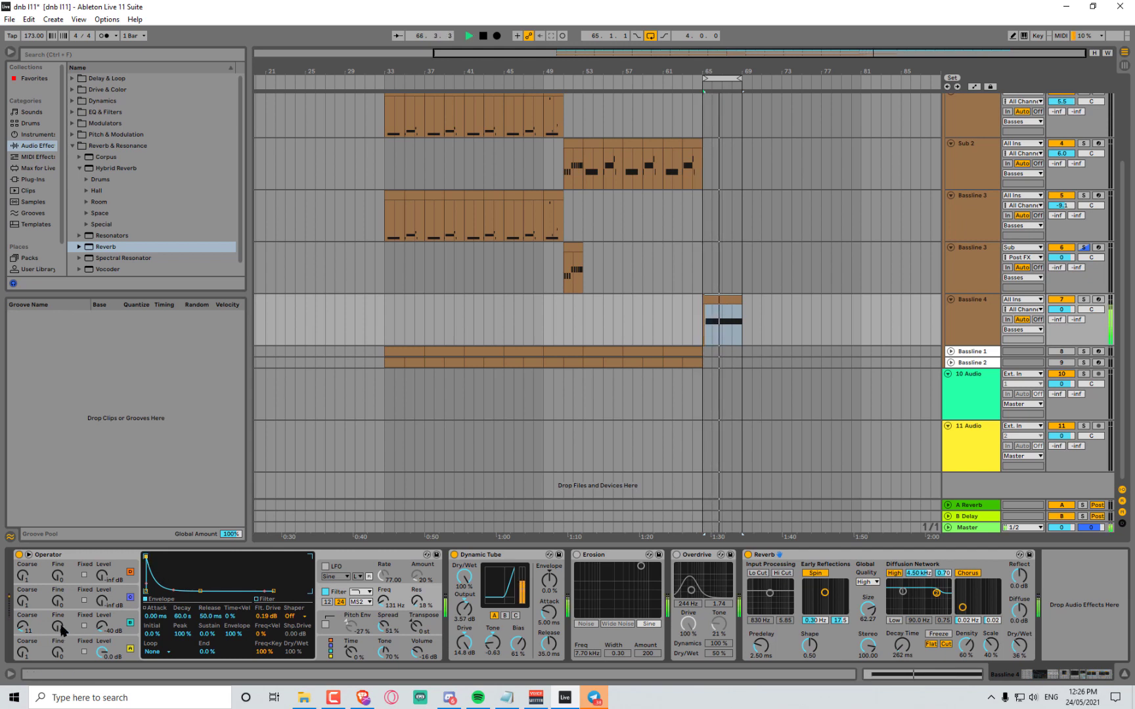
Lower oscillator C's coarse tuning below 11 and replay the loop
key(space)
key(space)
drag(25, 628, 24, 656)
key(space)
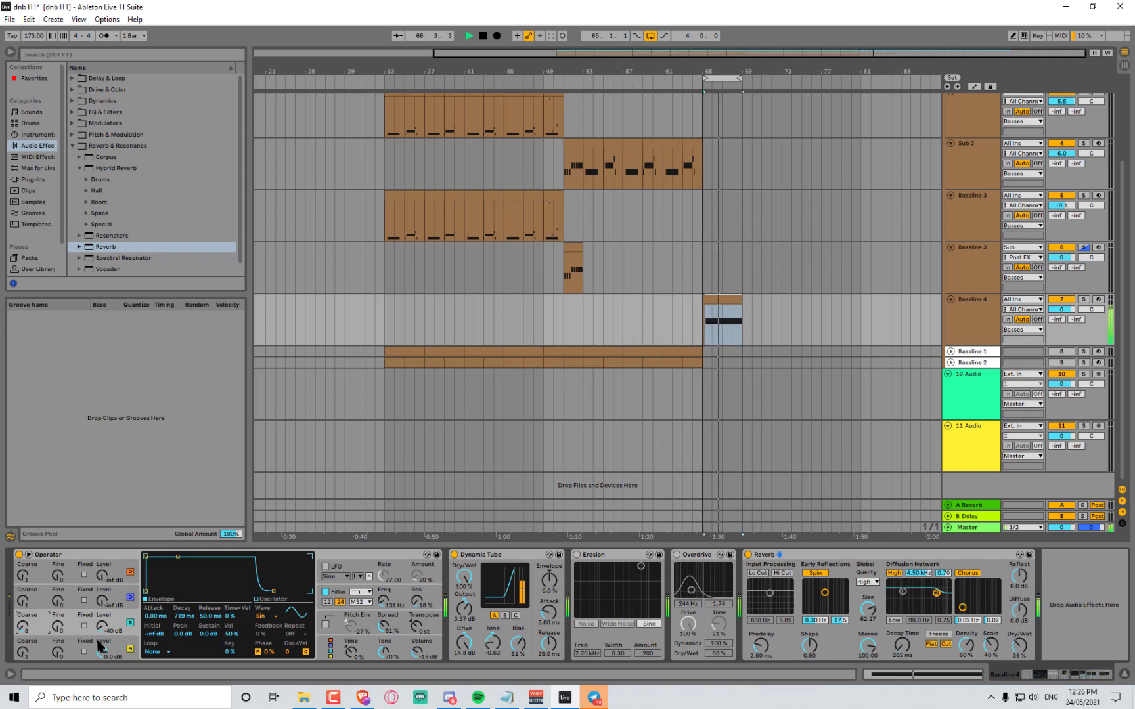
Enable Operator's pitch envelope and set its amount to 3.2 %, replaying the loop
click(325, 625)
key(space)
key(space)
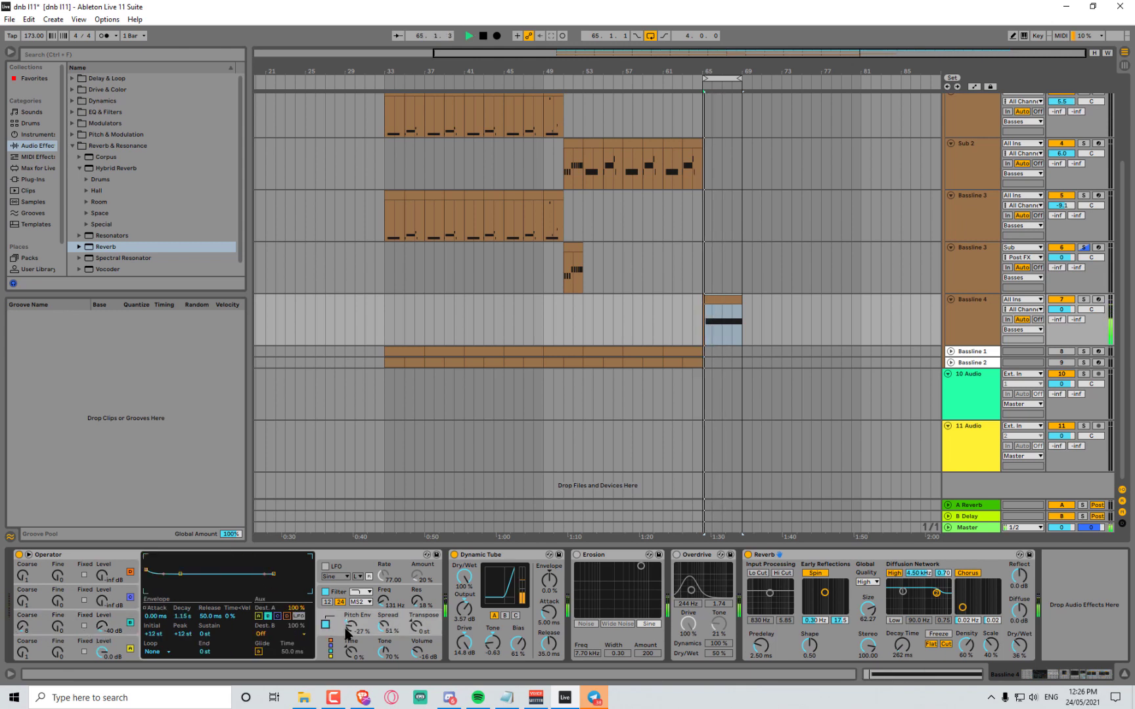
key(space)
key(space)
drag(351, 627, 352, 579)
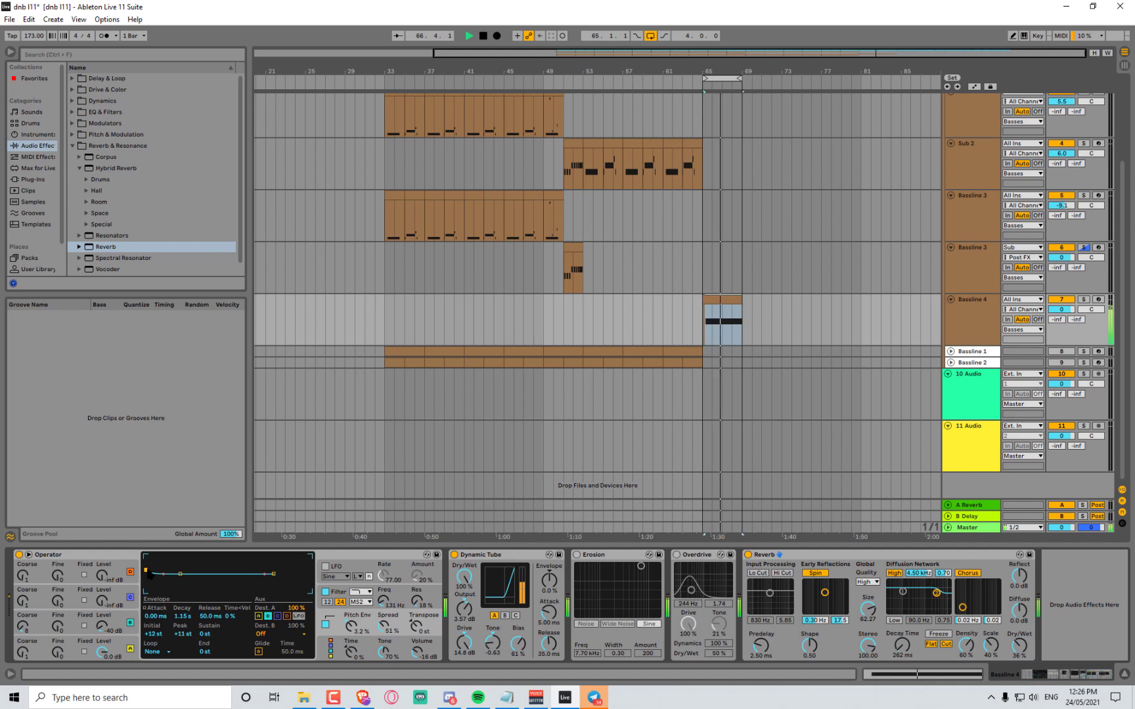
Set the pitch envelope's initial level to +11 st and its peak to 0 st
drag(146, 571, 149, 584)
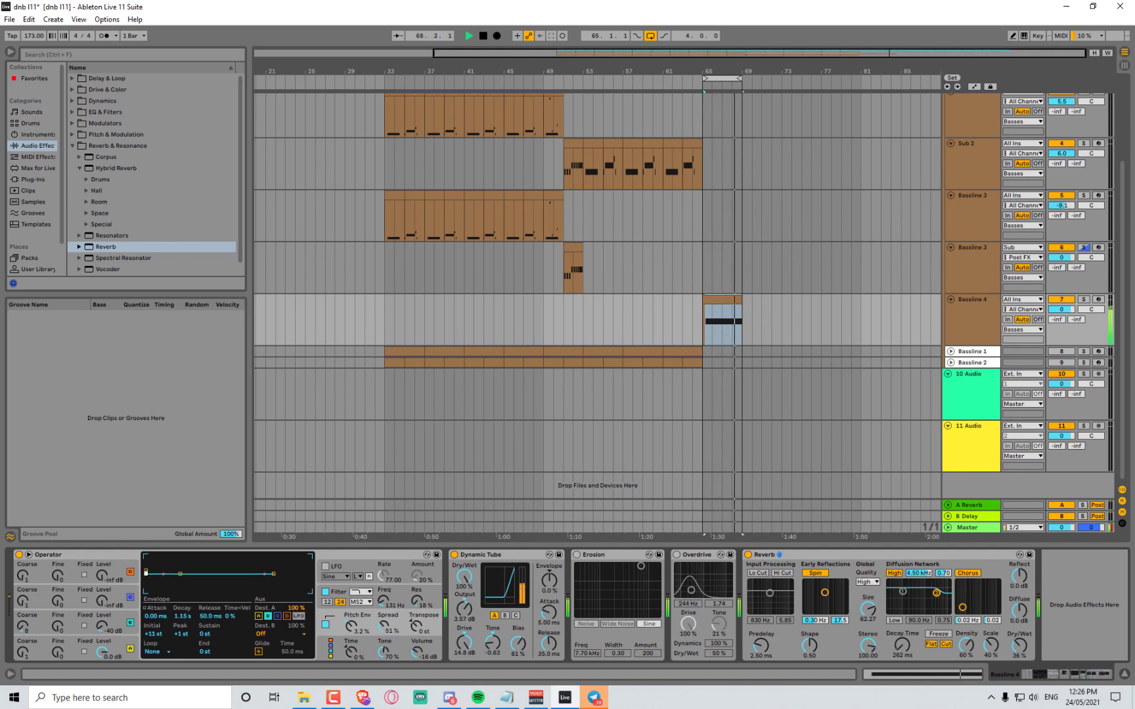
key(space)
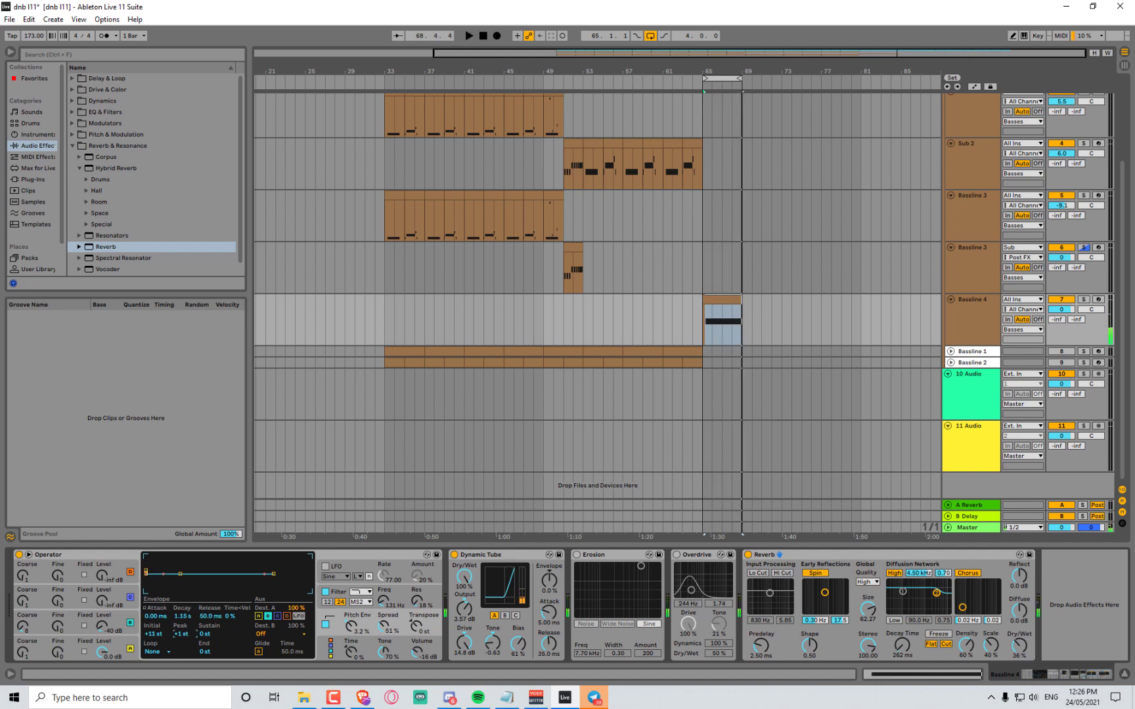
drag(182, 636, 182, 639)
key(space)
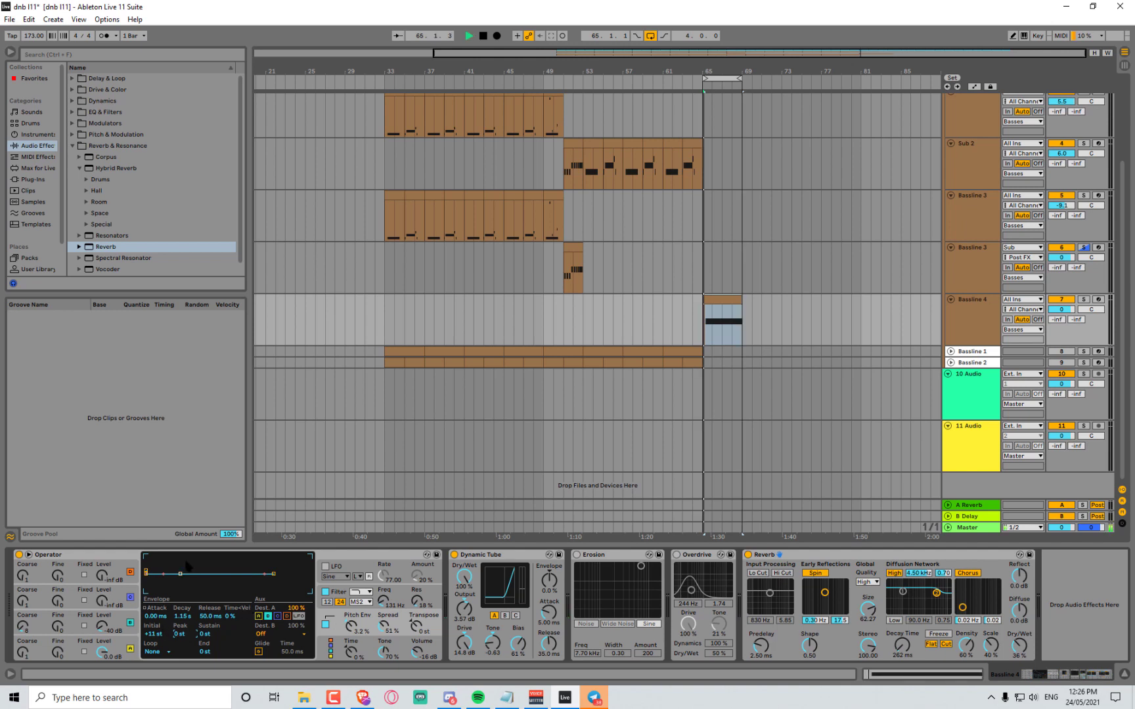
Shape the pitch envelope with a sustain of +18 st and a decay of 4.32 s
mouse_move(180, 573)
mouse_down()
mouse_move(197, 583)
mouse_move(175, 582)
mouse_move(194, 569)
mouse_move(183, 569)
mouse_up()
key(space)
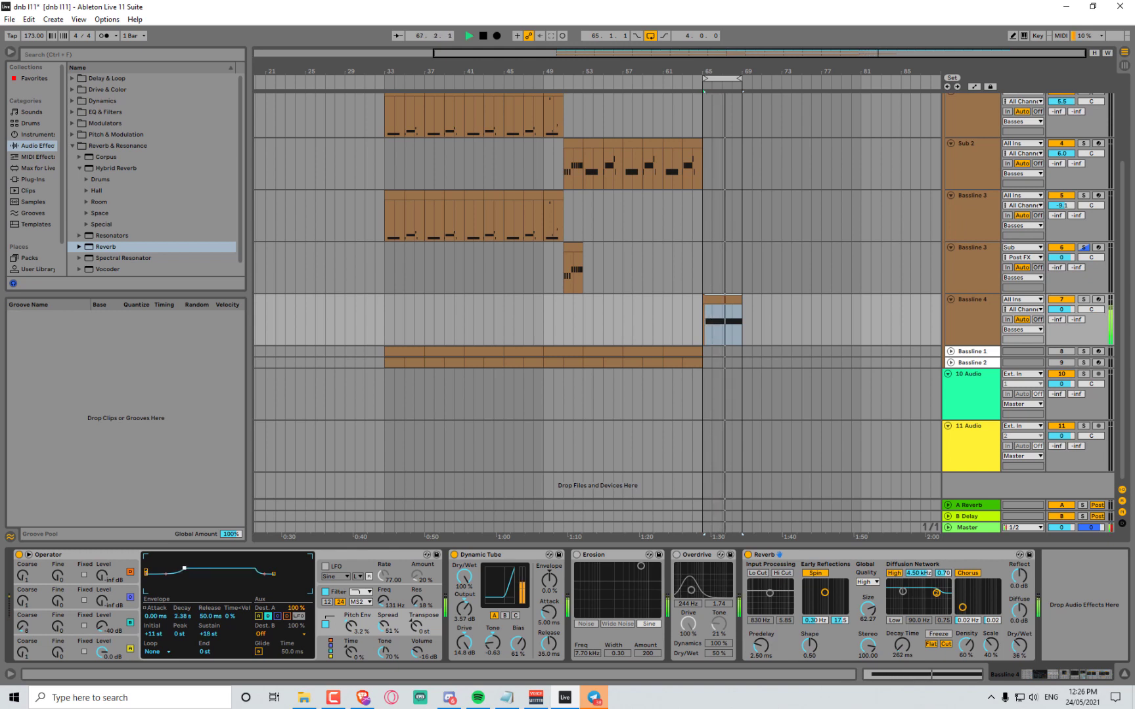
drag(184, 567, 187, 567)
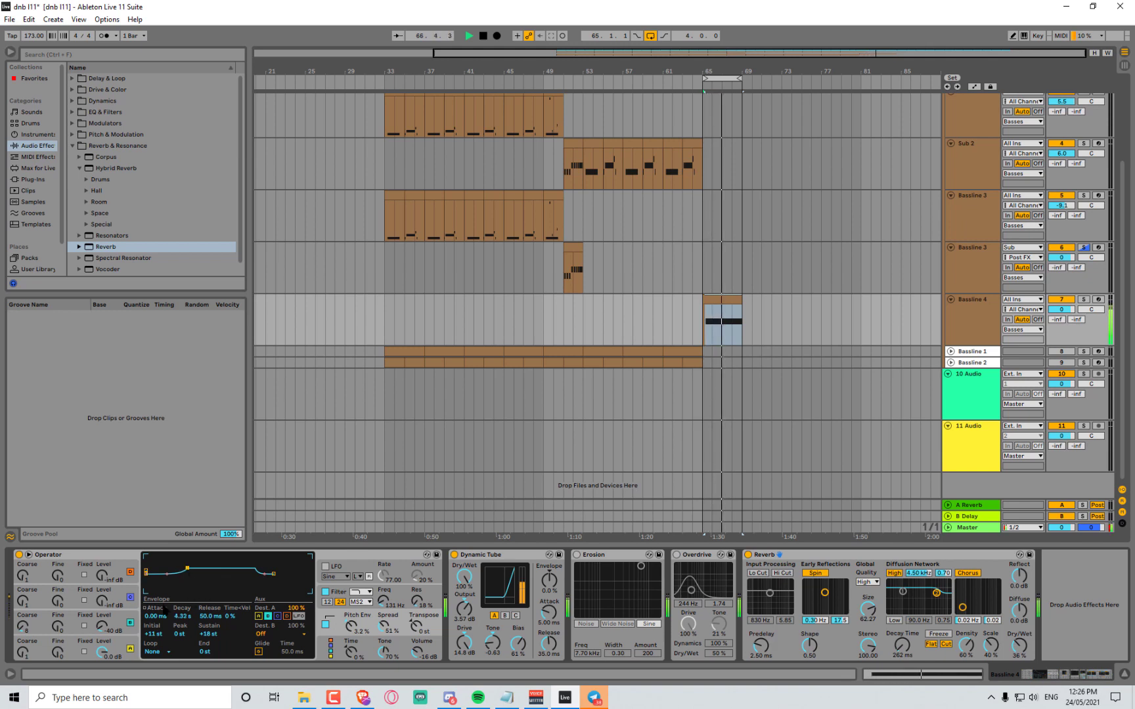
Raise oscillator B's level to 0 dB and try a lower coarse tuning for it
drag(102, 601, 103, 539)
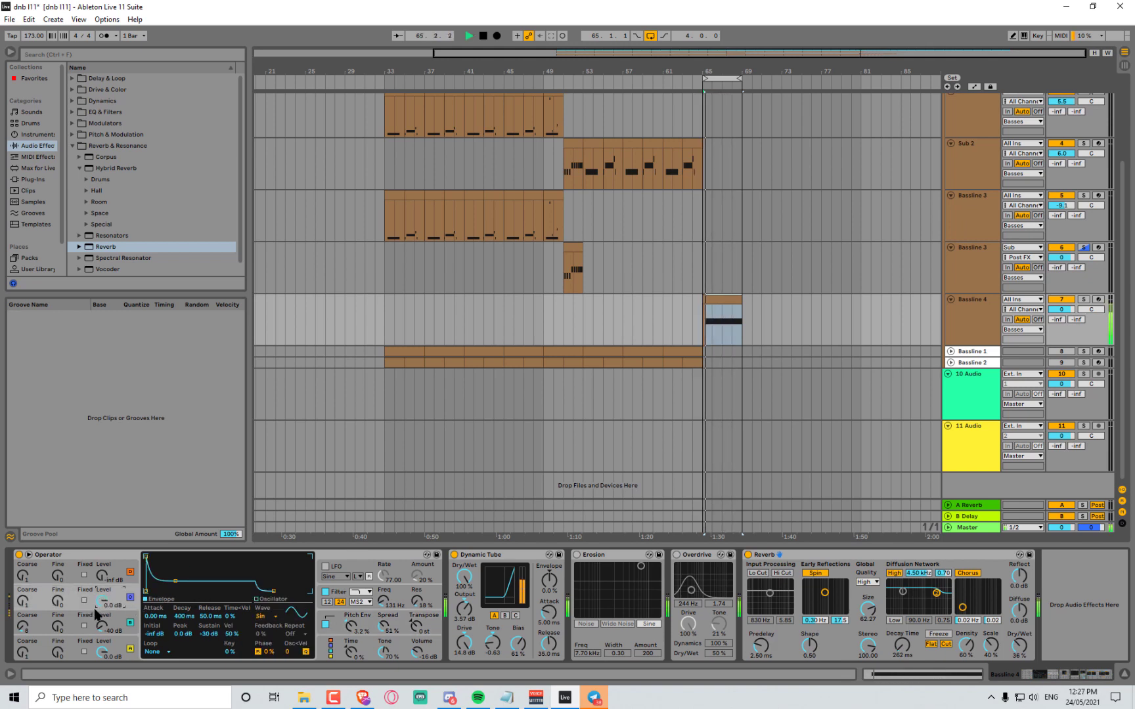
click(111, 624)
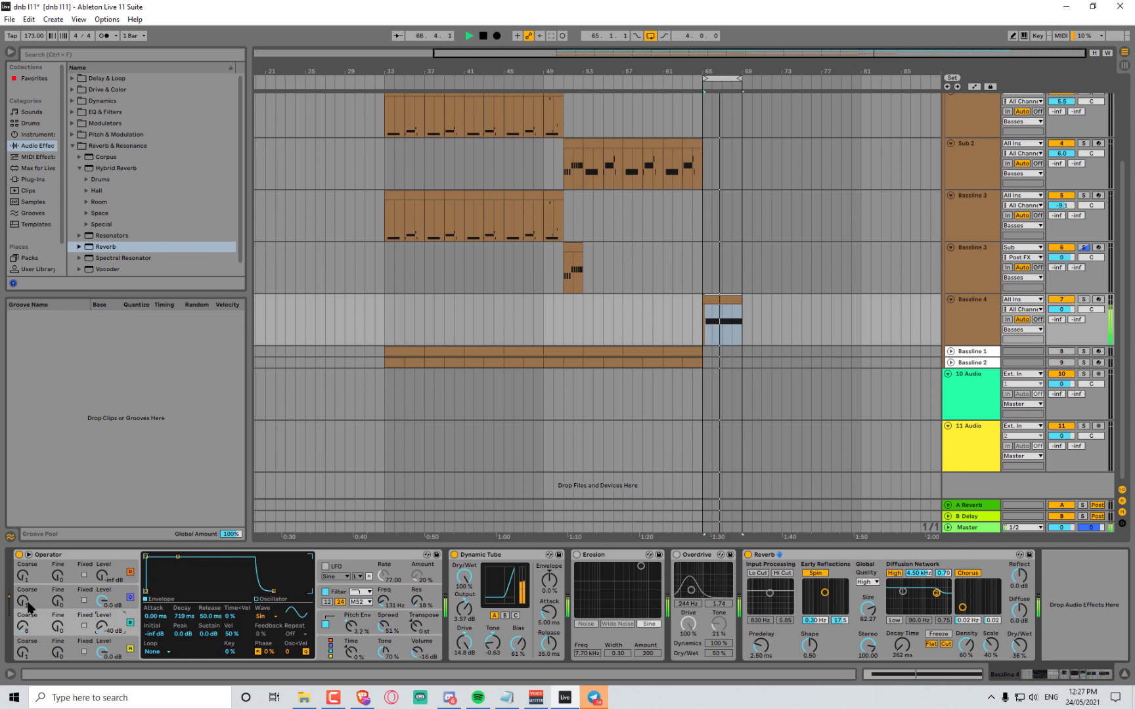
mouse_move(25, 606)
mouse_down()
mouse_move(24, 578)
mouse_move(24, 614)
mouse_up()
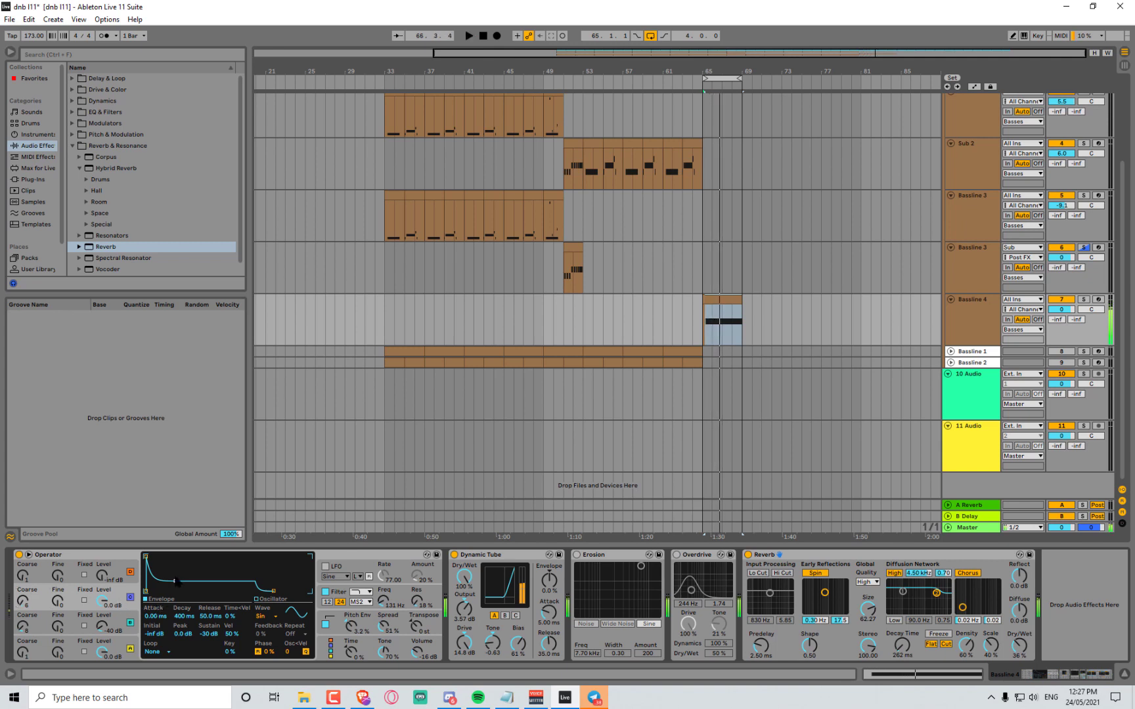
Set oscillator B's envelope decay to 3.73 ms, its coarse tuning to 22 and its level to -17 dB
drag(175, 581, 152, 572)
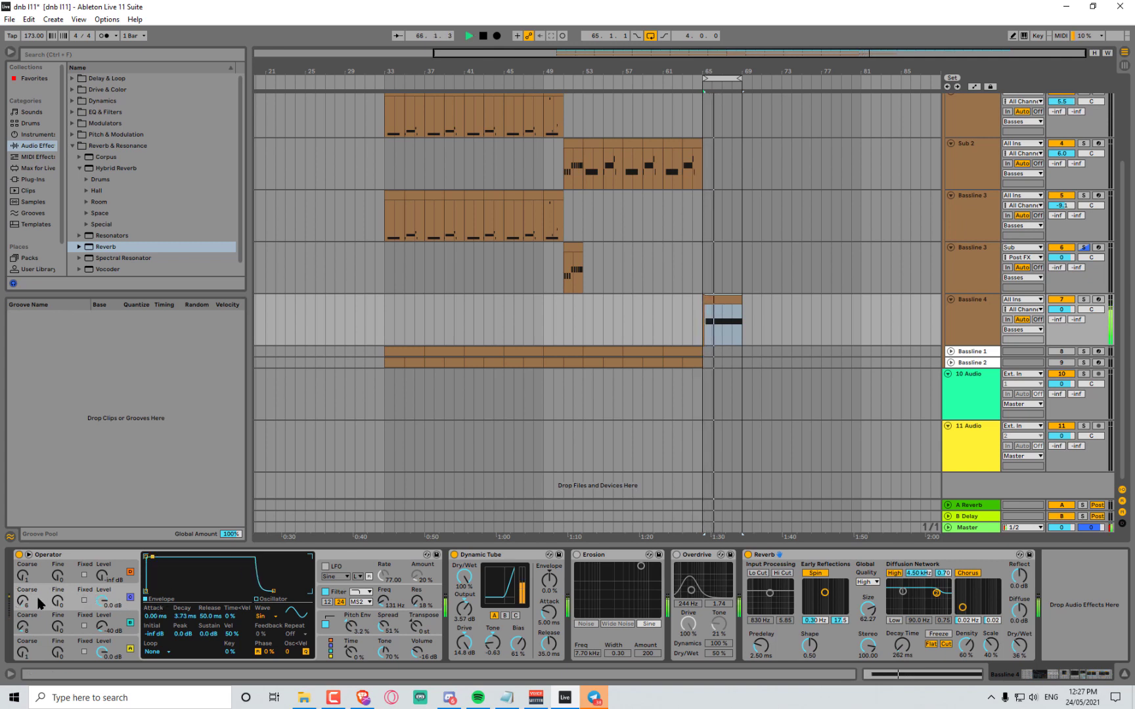
drag(21, 608, 21, 585)
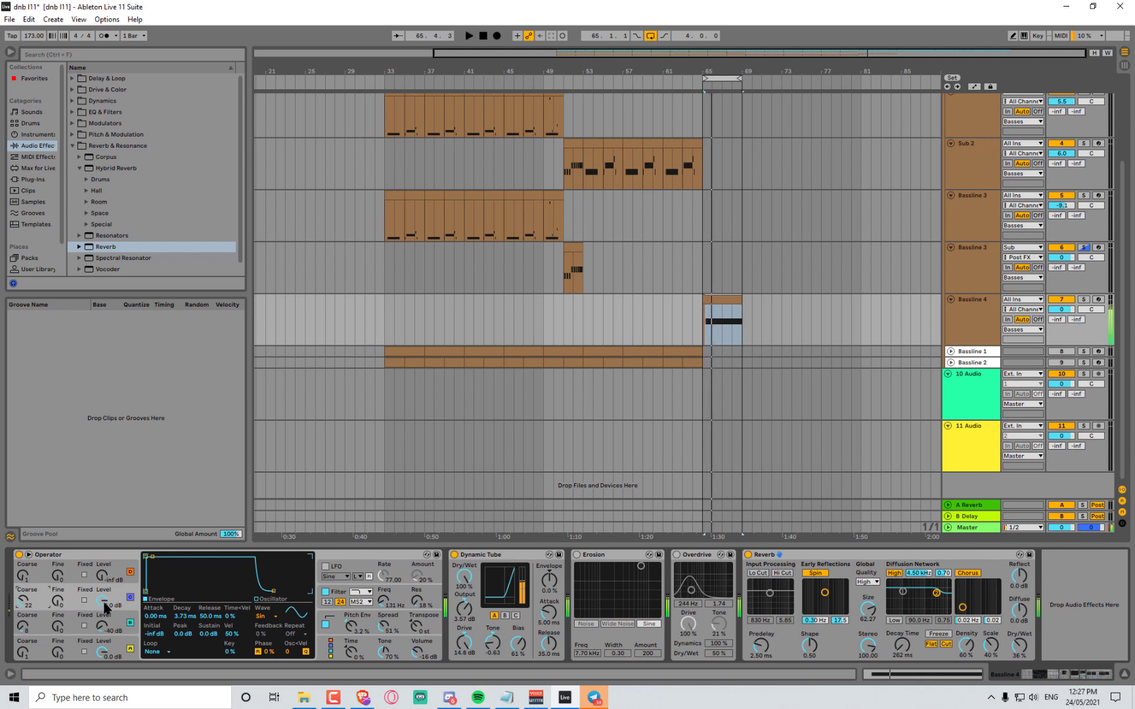
drag(105, 609, 105, 631)
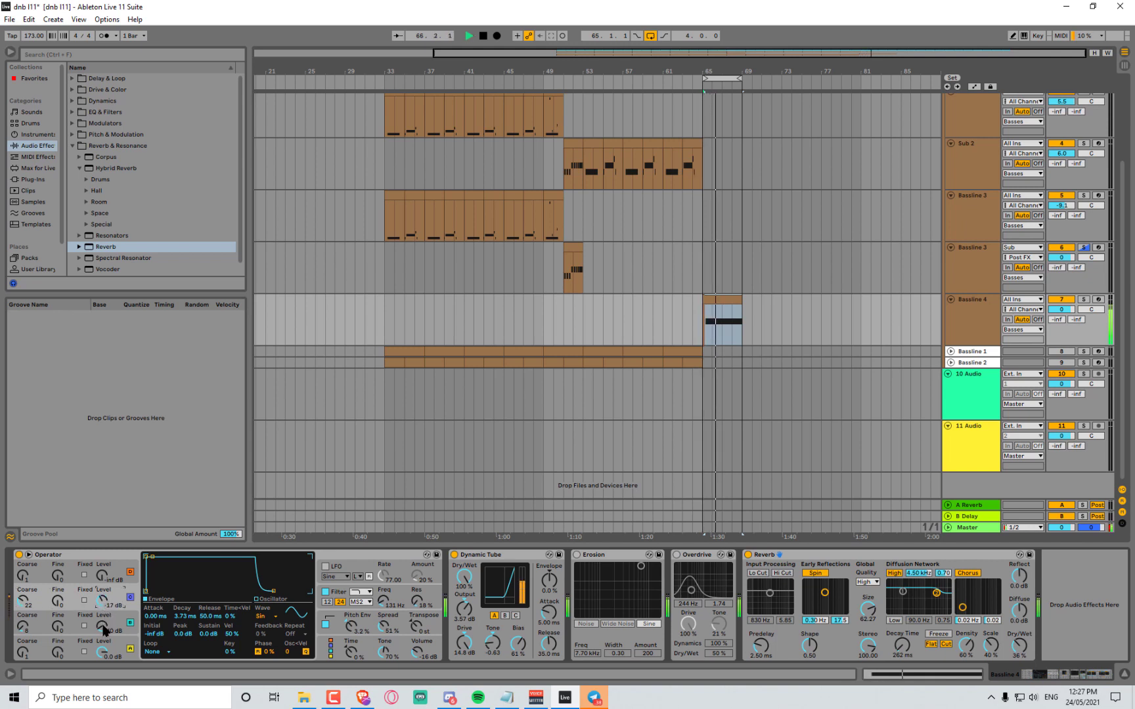
Raise oscillator C's level to -34 dB and replay the loop
click(123, 618)
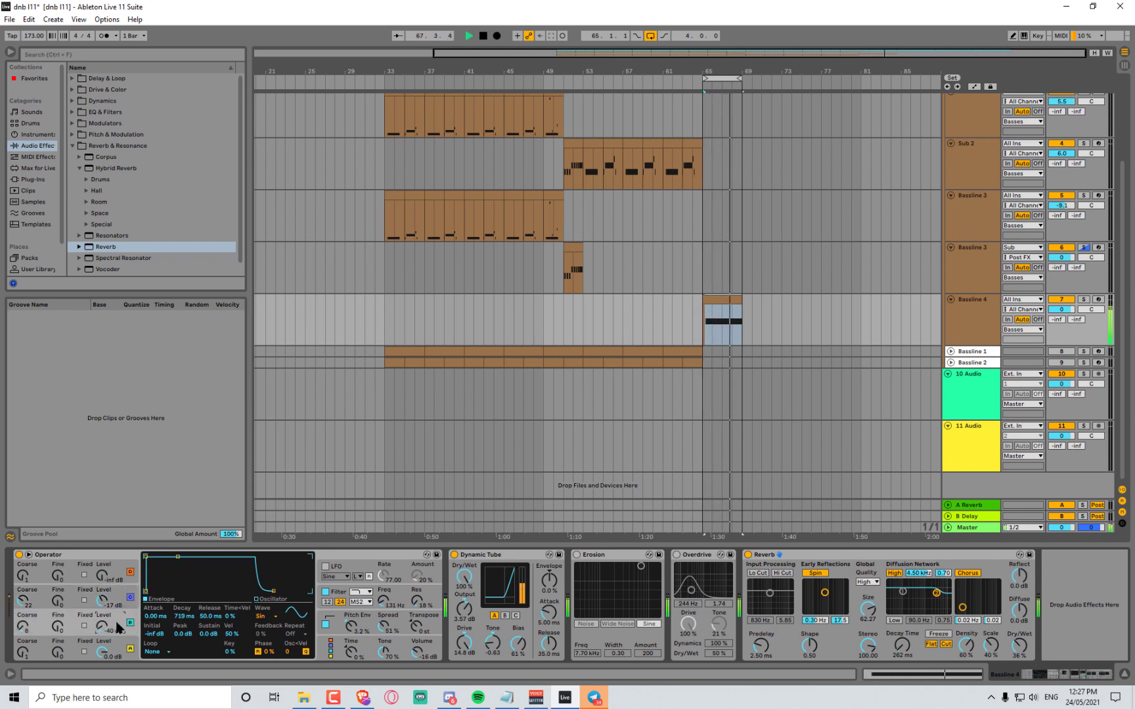
key(space)
drag(103, 625, 101, 588)
key(space)
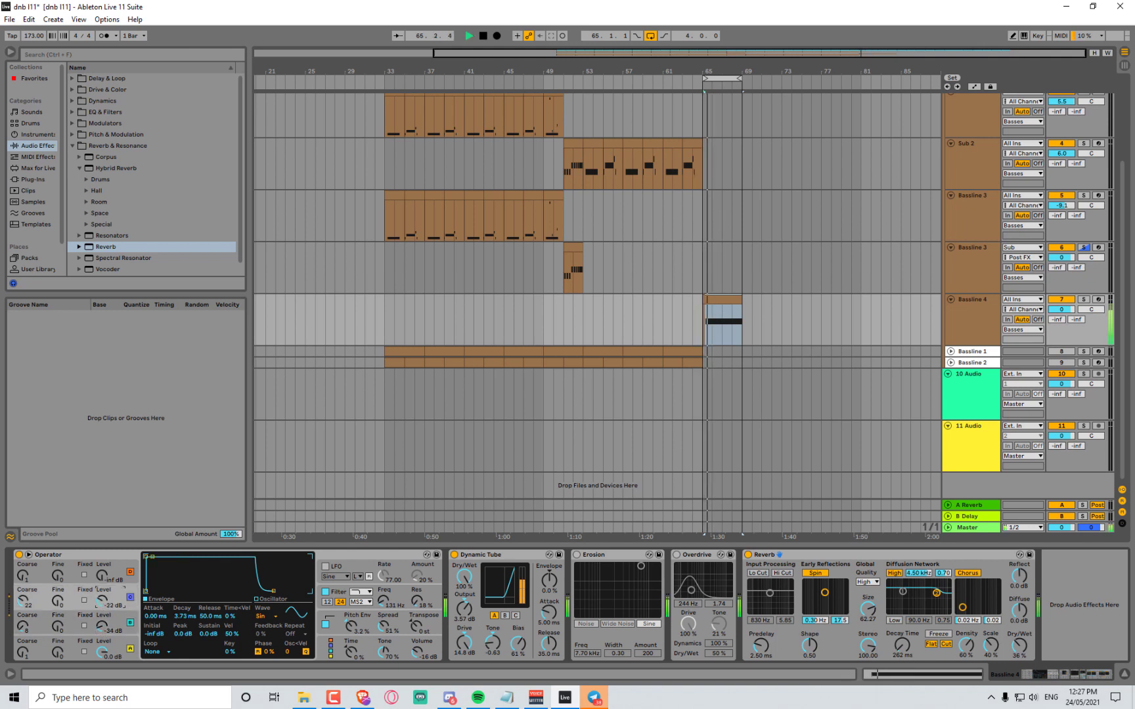
Lower oscillator B's coarse tuning to 8 and its level to -54 dB in Operator
drag(25, 603, 25, 614)
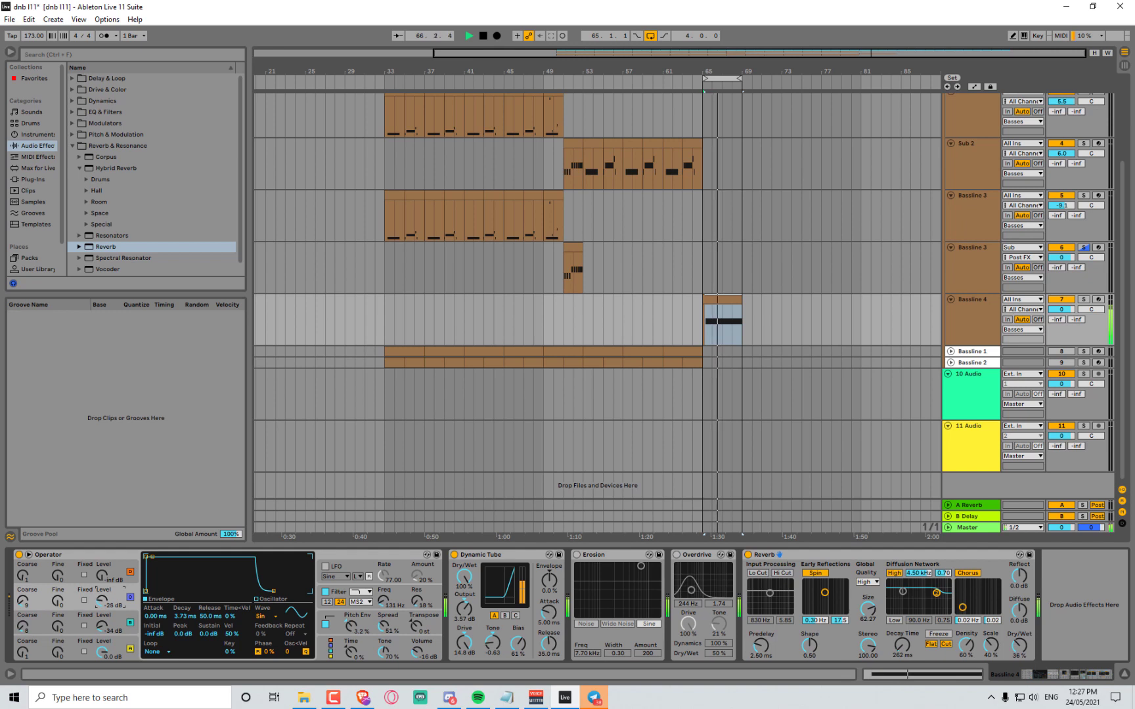
drag(104, 608, 104, 599)
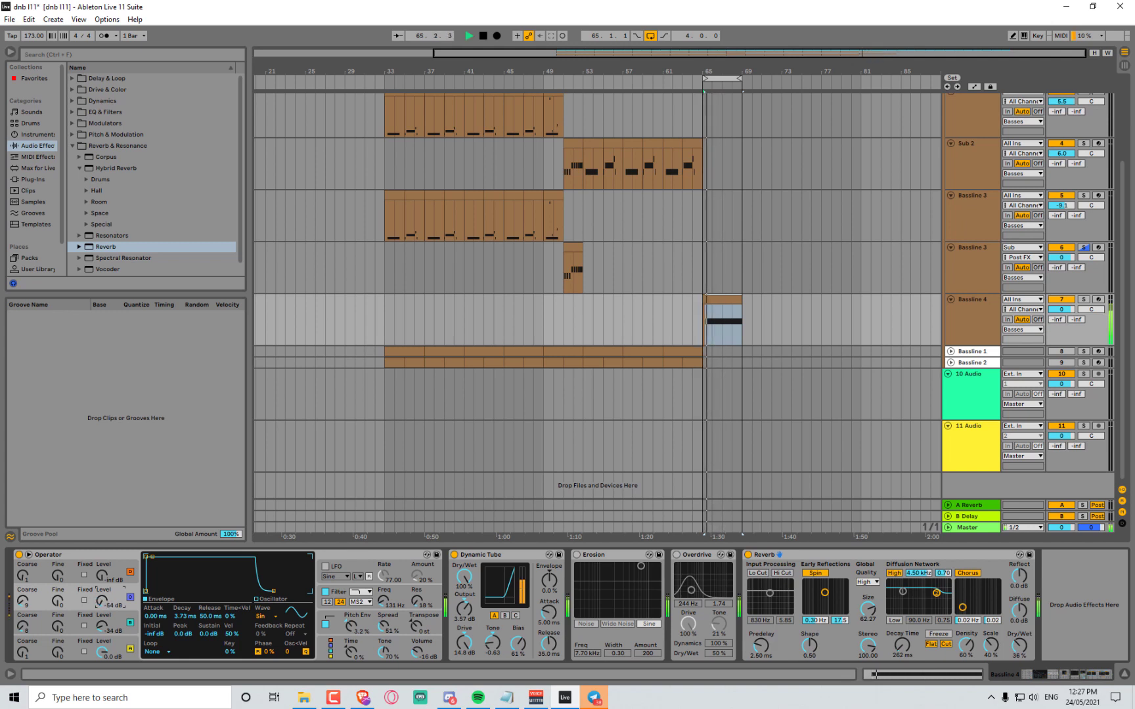
Compare the loop with Dynamic Tube bypassed and active, and set its tone to -1.00 and bias to 41%
click(454, 555)
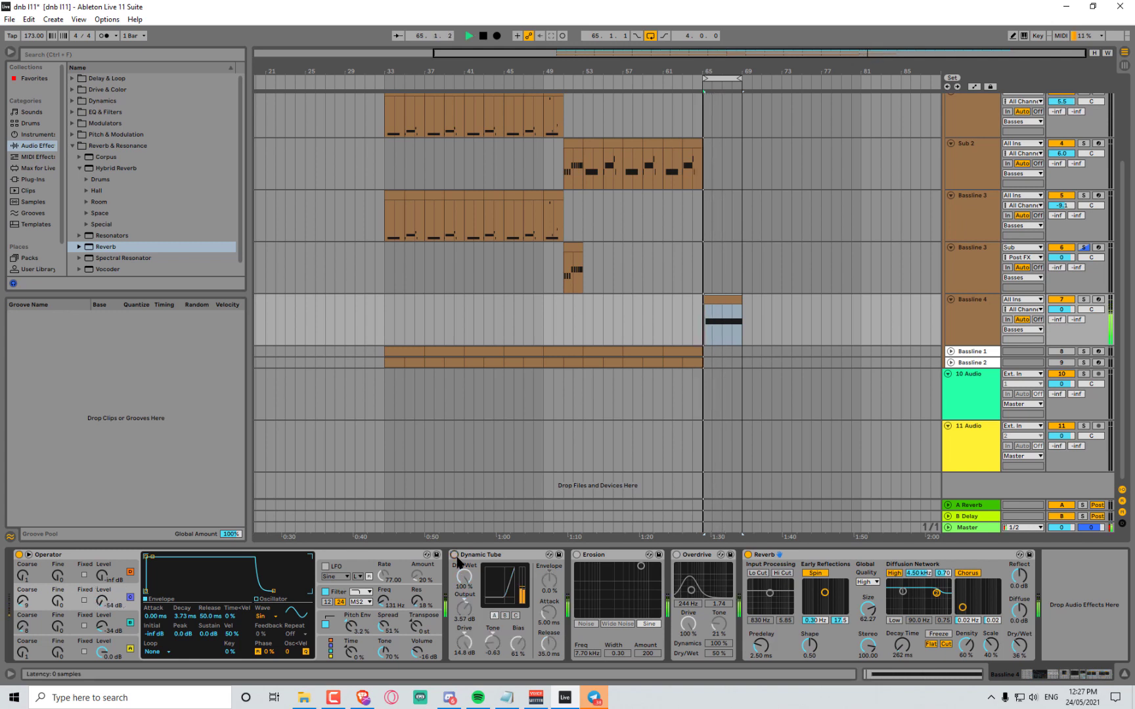
click(455, 555)
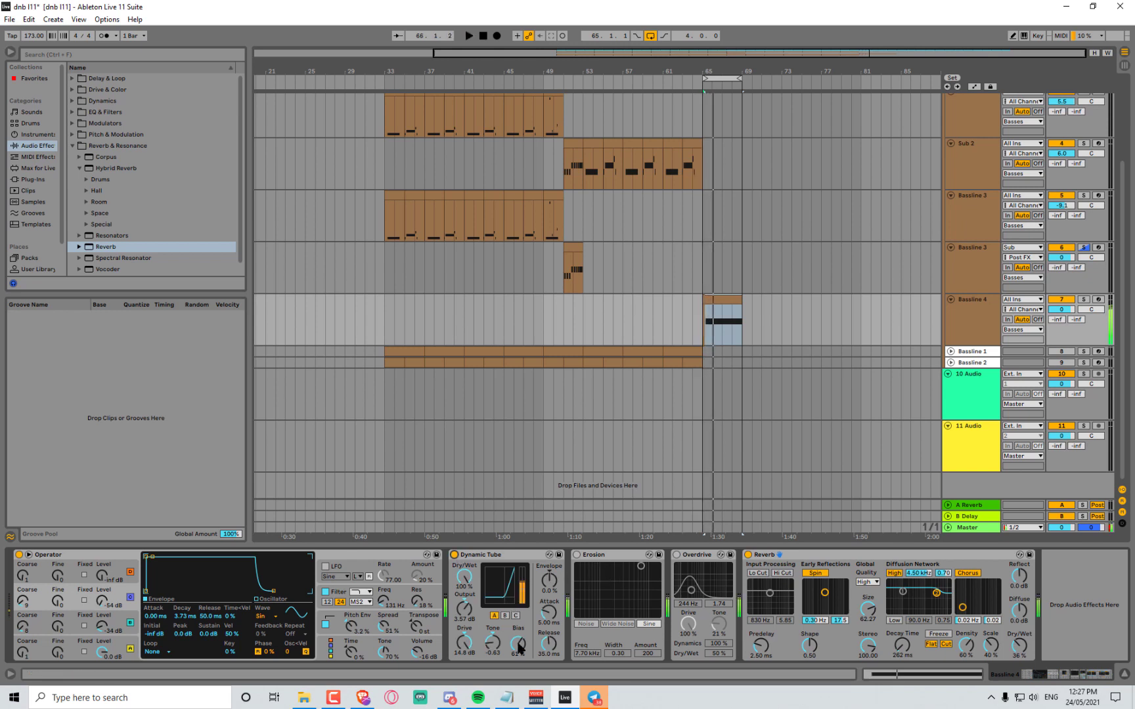
key(space)
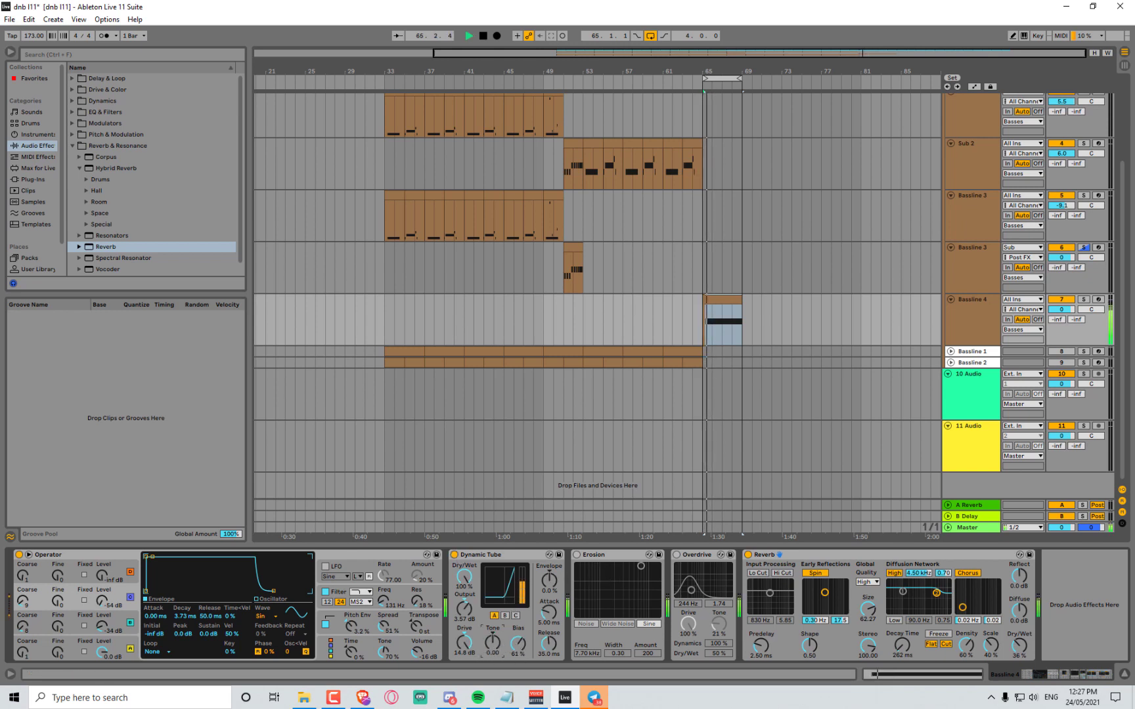
mouse_move(518, 645)
mouse_down()
mouse_move(519, 618)
mouse_move(518, 662)
mouse_up()
key(space)
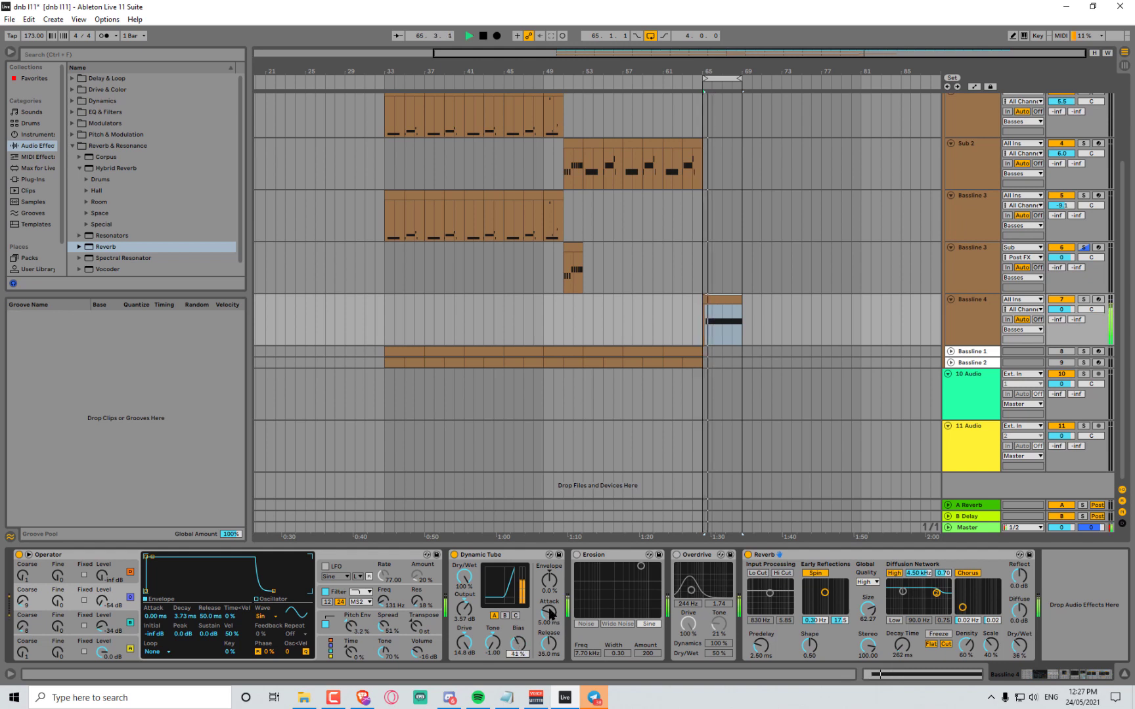
Set Dynamic Tube's attack to 400 ms and release to 1.00 ms, trying envelope amounts of 300% and -300%
drag(549, 613, 549, 519)
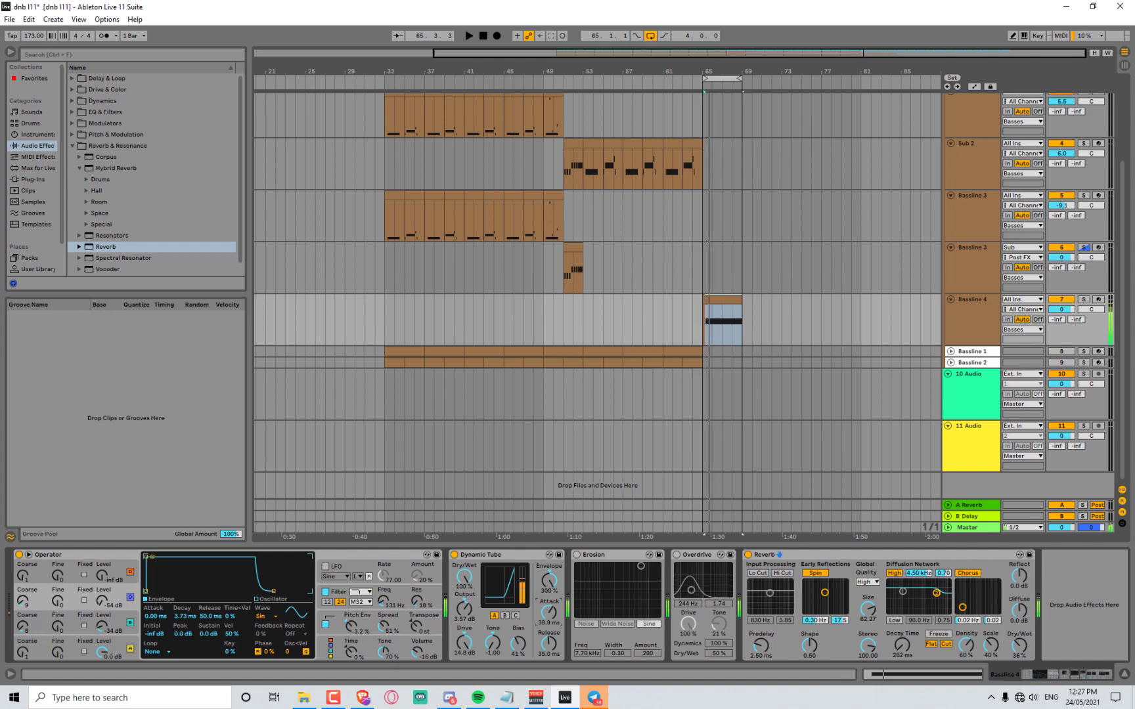
key(space)
drag(549, 613, 557, 677)
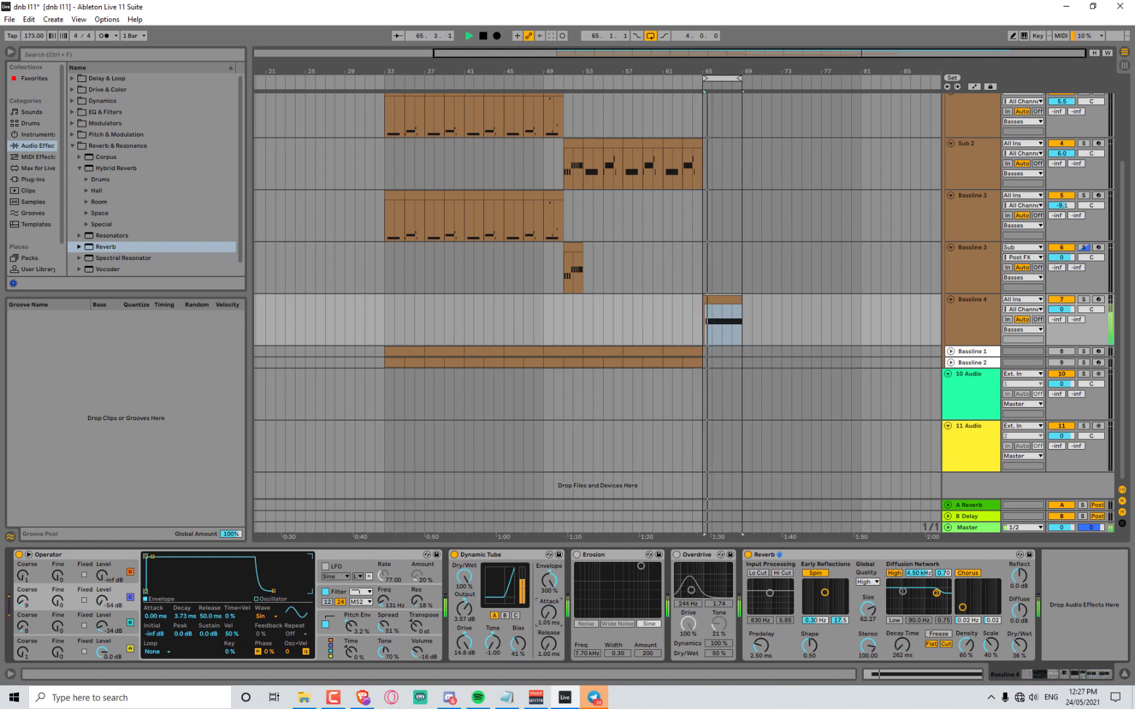
drag(553, 627, 548, 703)
key(space)
key(space)
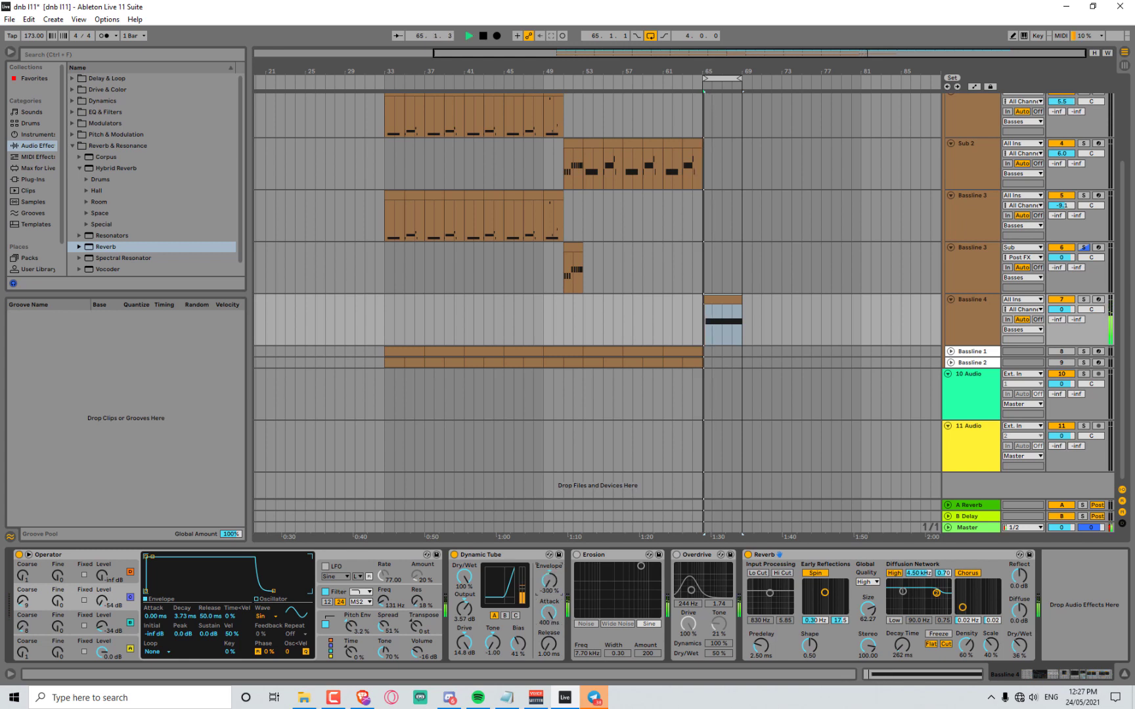
Reset Dynamic Tube's envelope to 0% and raise its output to 4.78 dB
double_click(551, 582)
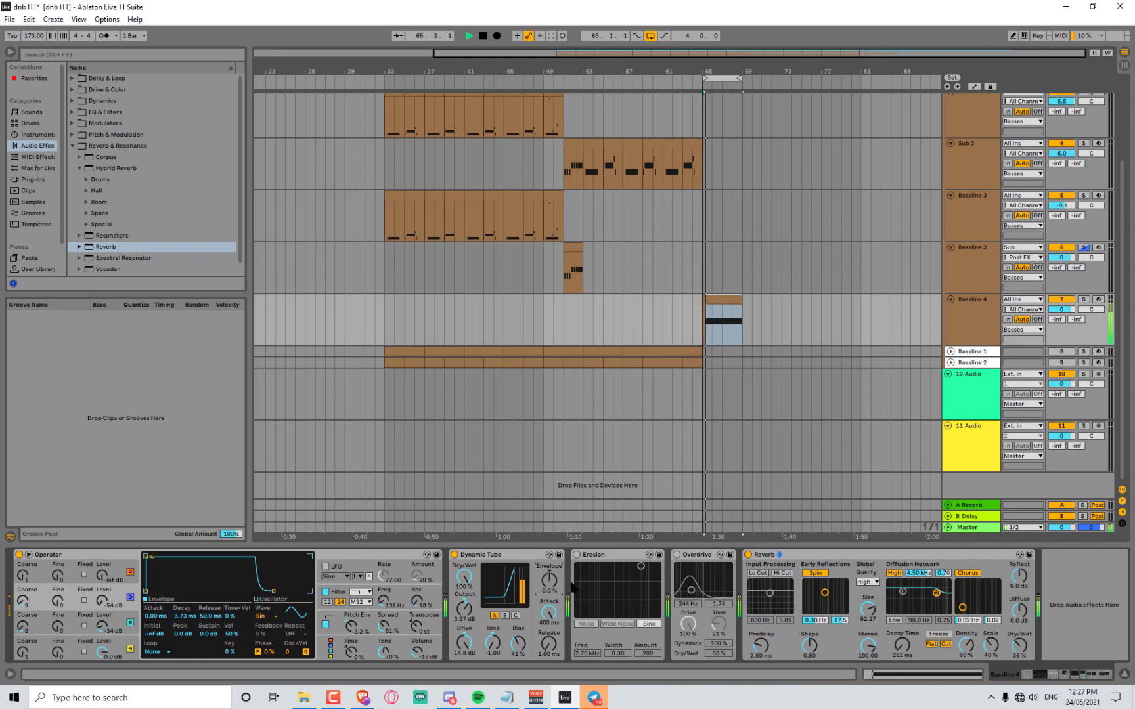
key(space)
drag(466, 610, 464, 584)
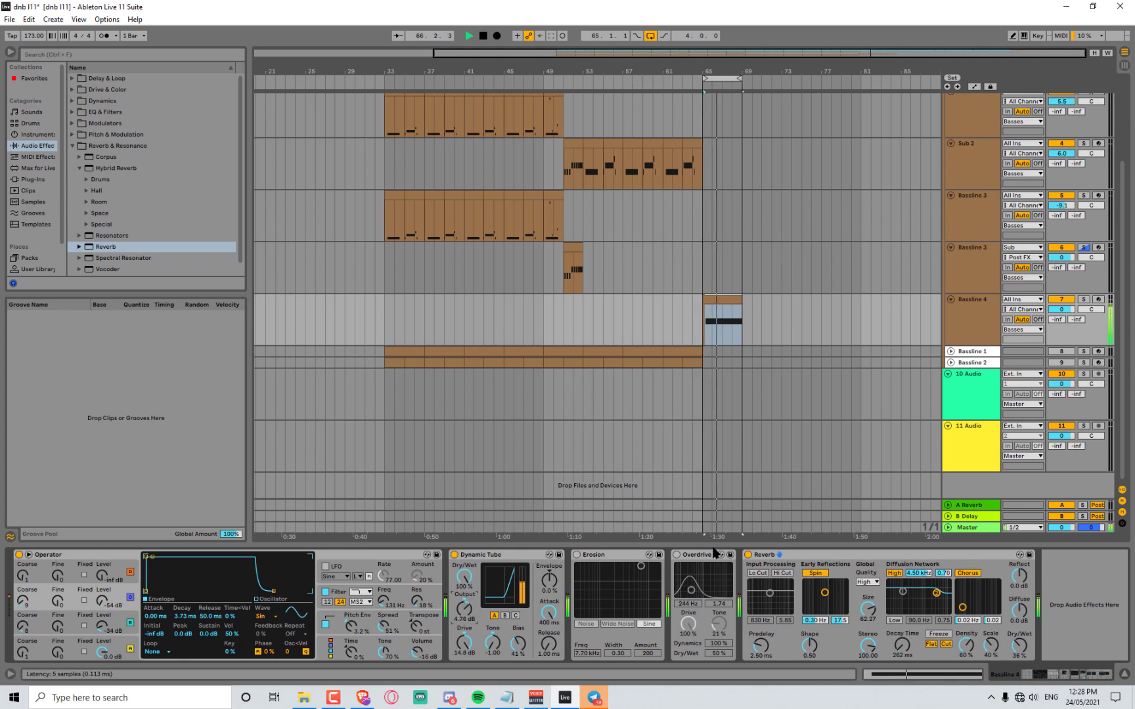
Enable Overdrive with a higher filter frequency, 1.92 bandwidth and 62% dynamics, and switch off Operator's pitch envelope
click(677, 556)
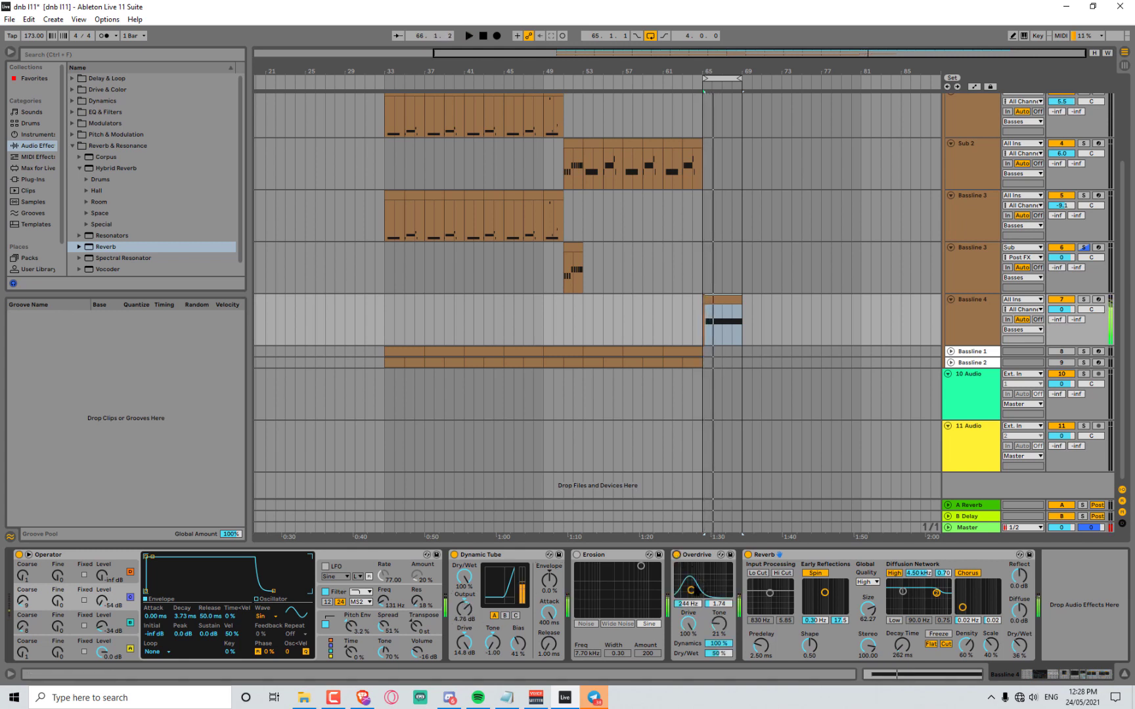
drag(691, 590, 700, 589)
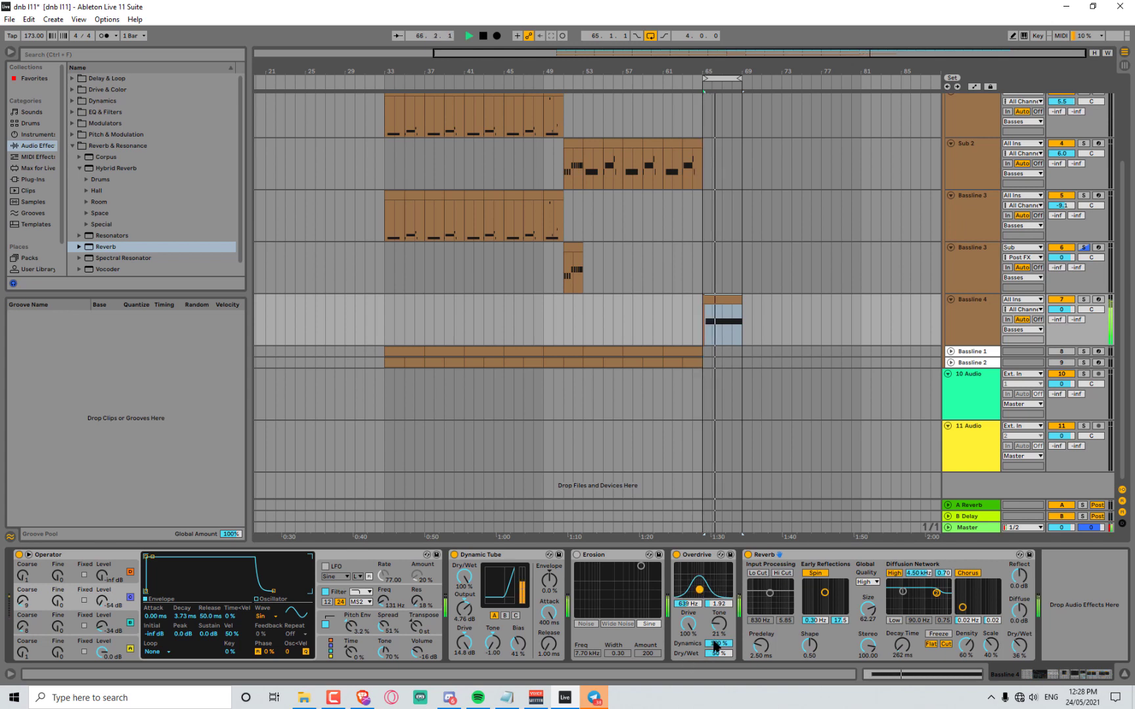
drag(714, 644, 714, 670)
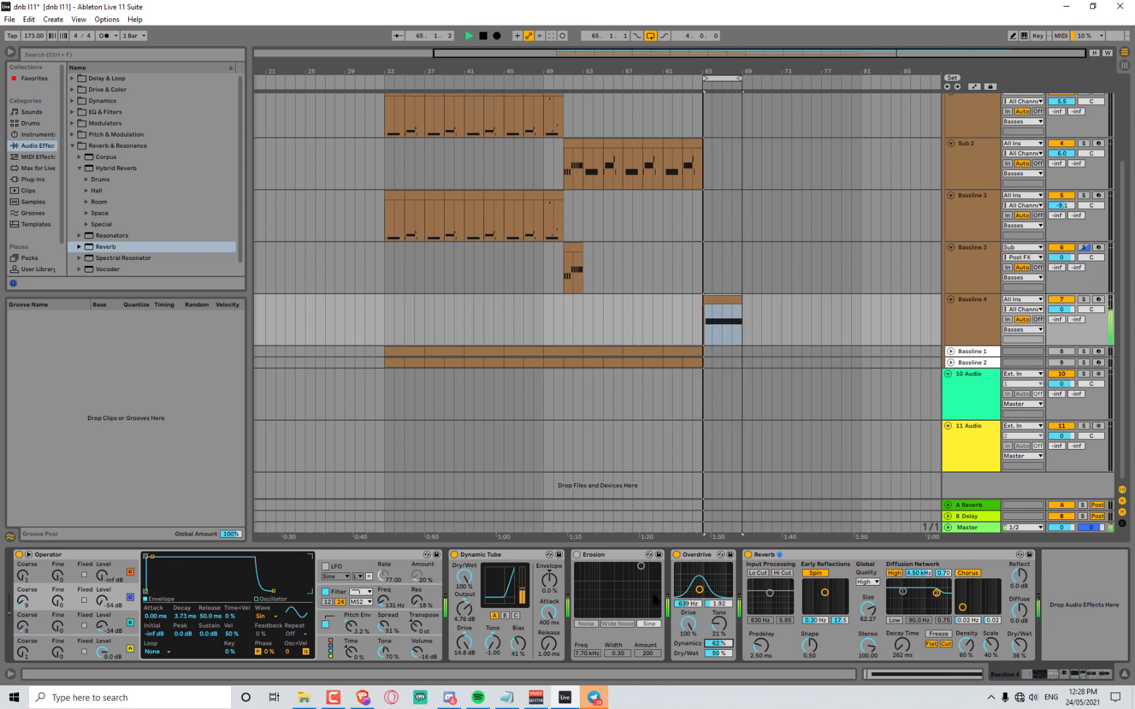
click(328, 624)
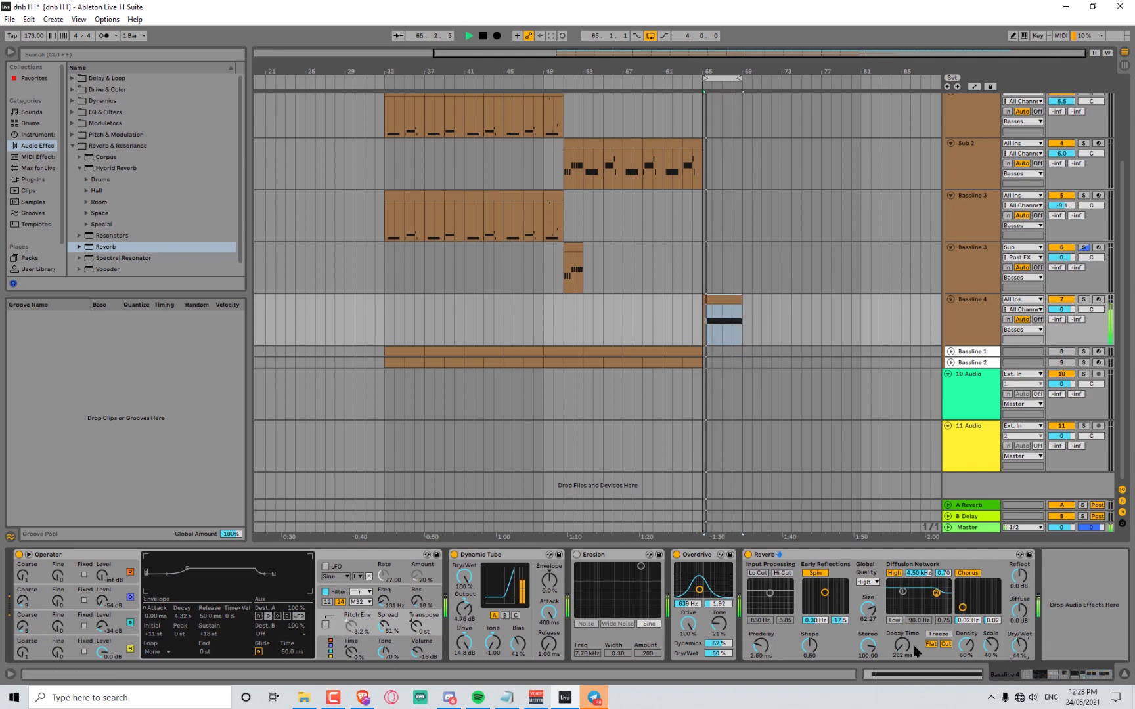
Set Reverb's size to 15.02, decay time to 2.52 s and dry/wet to 54%
drag(903, 645, 903, 601)
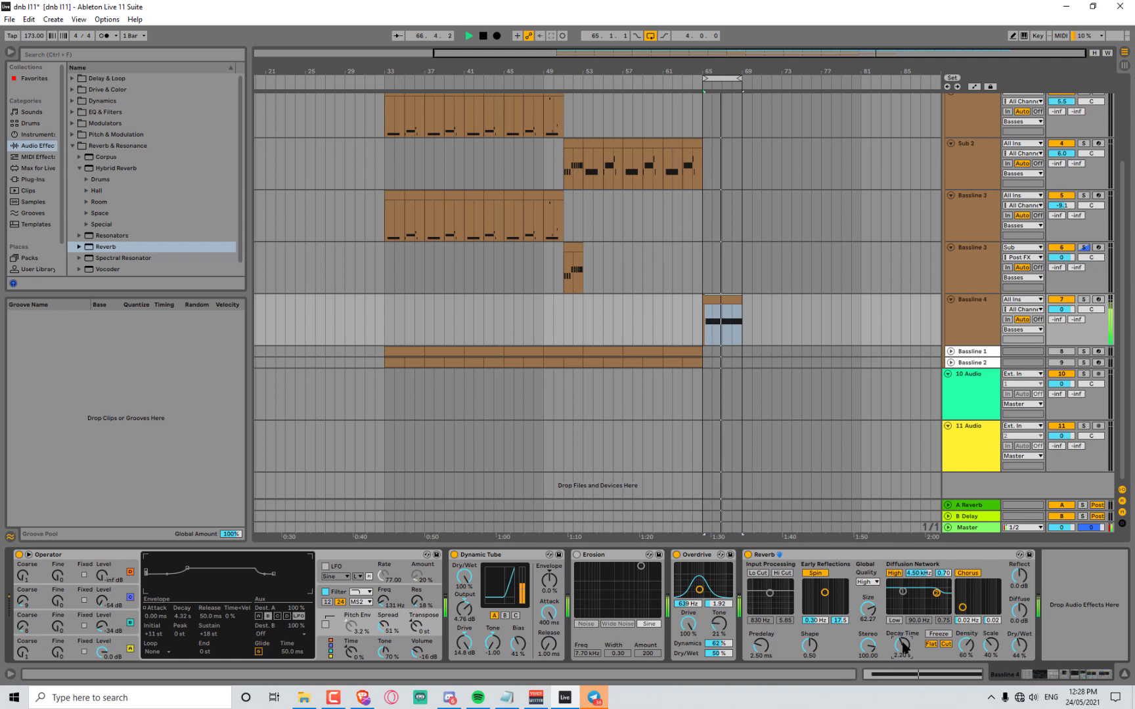
click(865, 613)
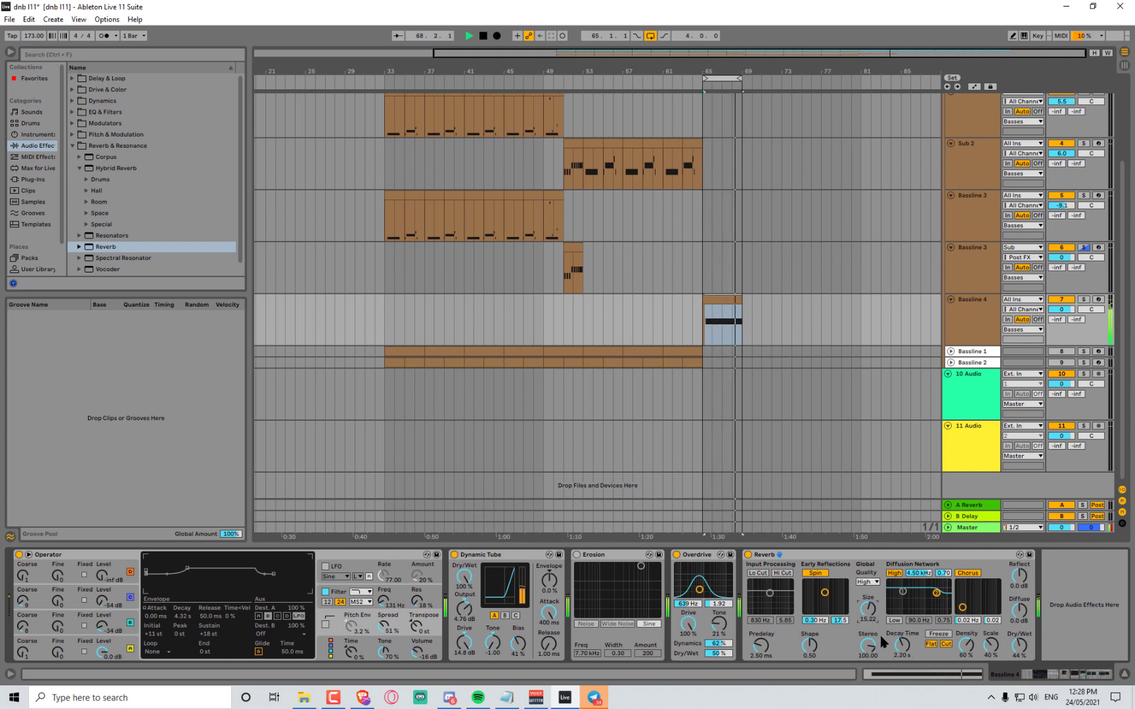
drag(902, 645, 902, 636)
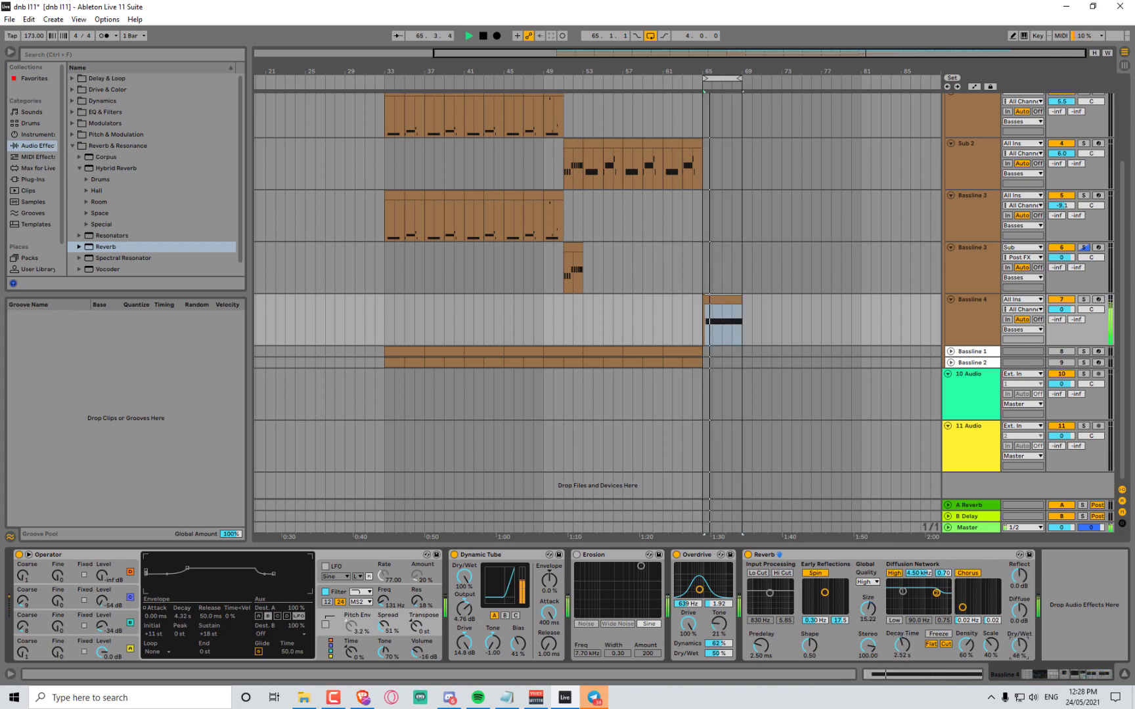
Replace the Reverb on the Bassline 4 track with Hybrid Reverb
click(800, 555)
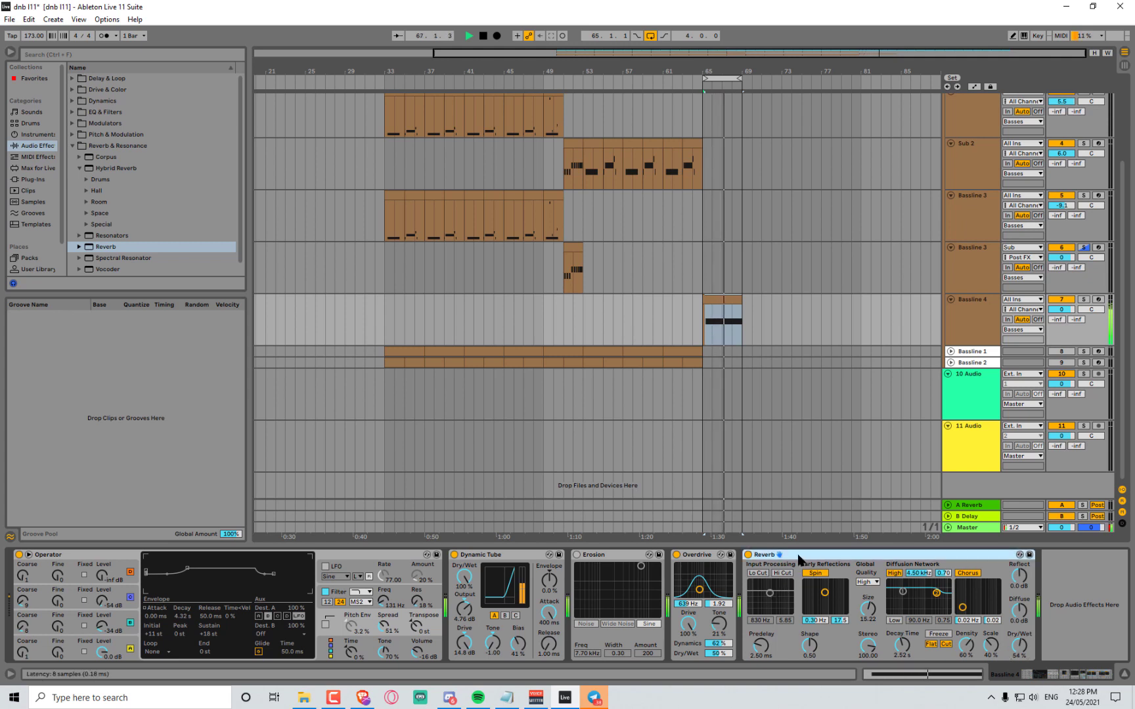
key(Delete)
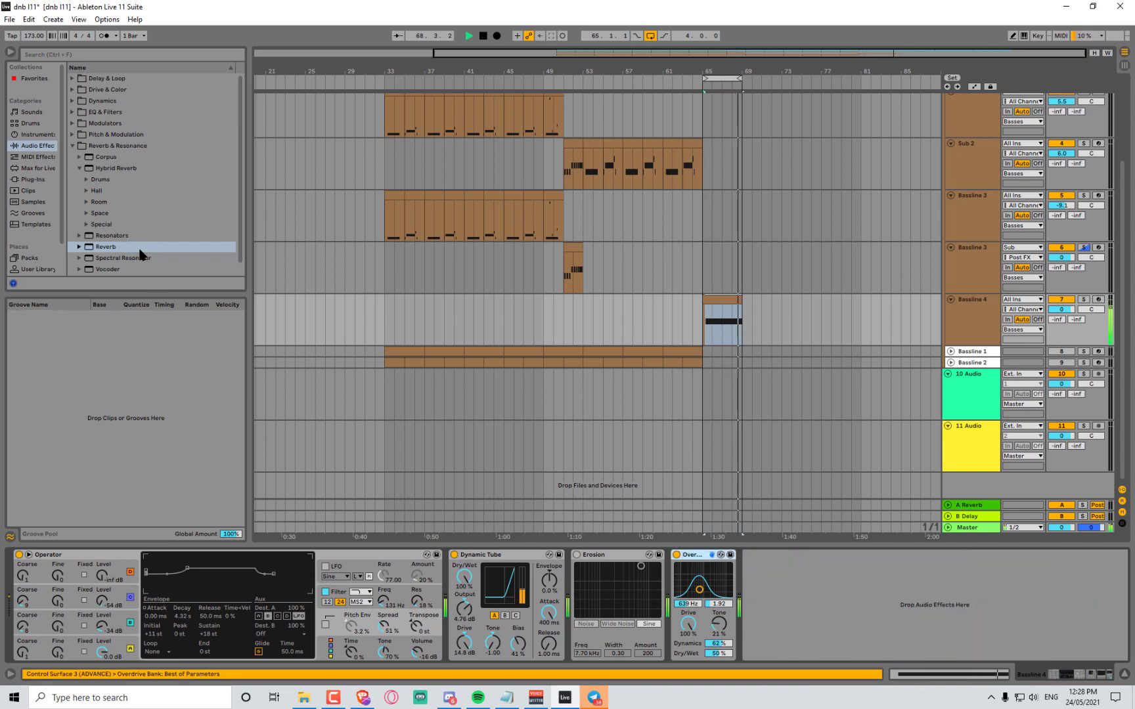
scroll(100, 183, down, 1)
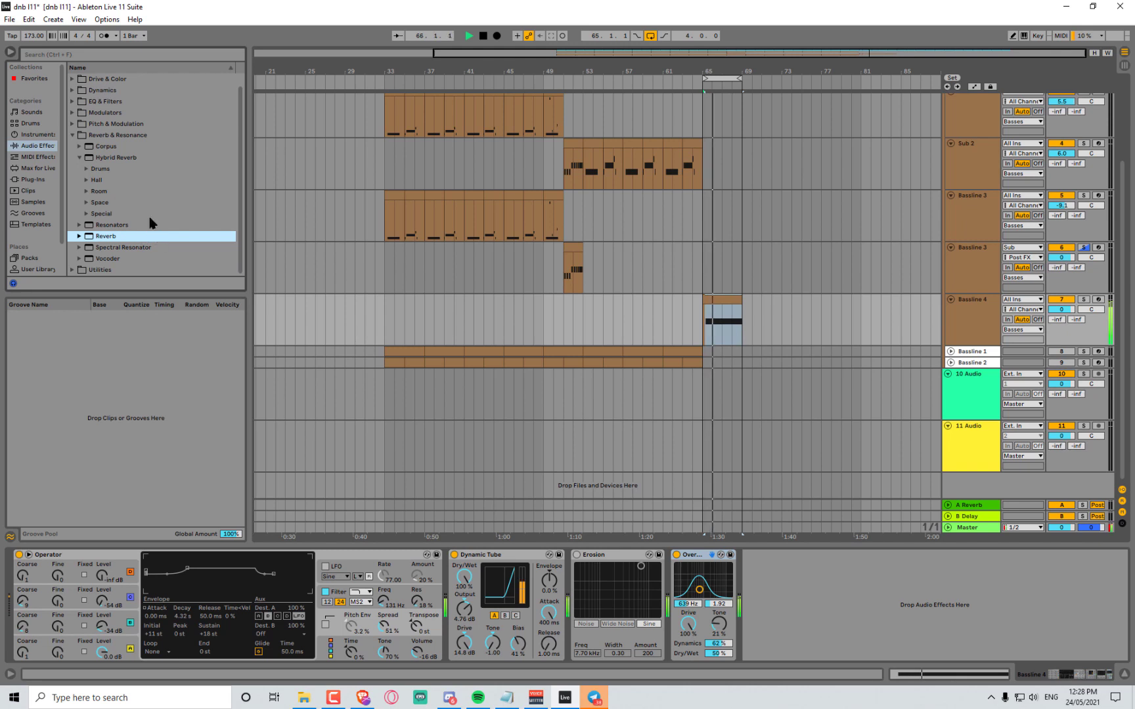
drag(126, 163, 446, 317)
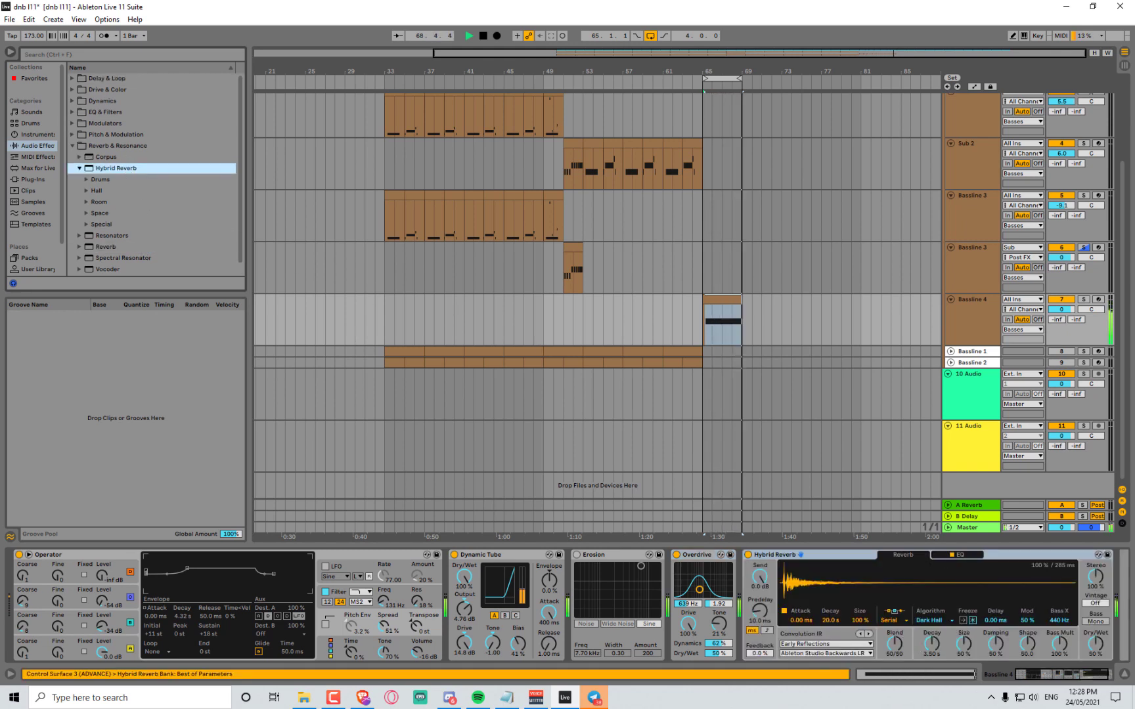
Set Hybrid Reverb's blend to 100/0, dry/wet to 37%, and use a Plates impulse response with a 4.03 s decay
drag(900, 650, 905, 646)
drag(1096, 645, 1095, 657)
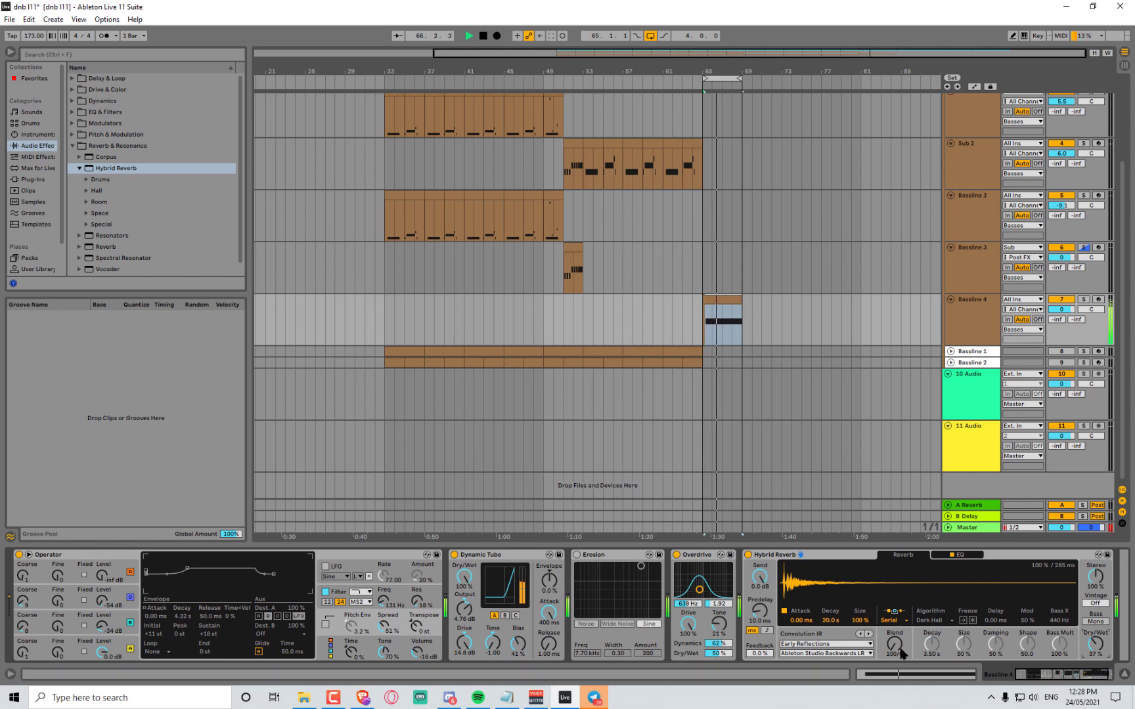
click(872, 645)
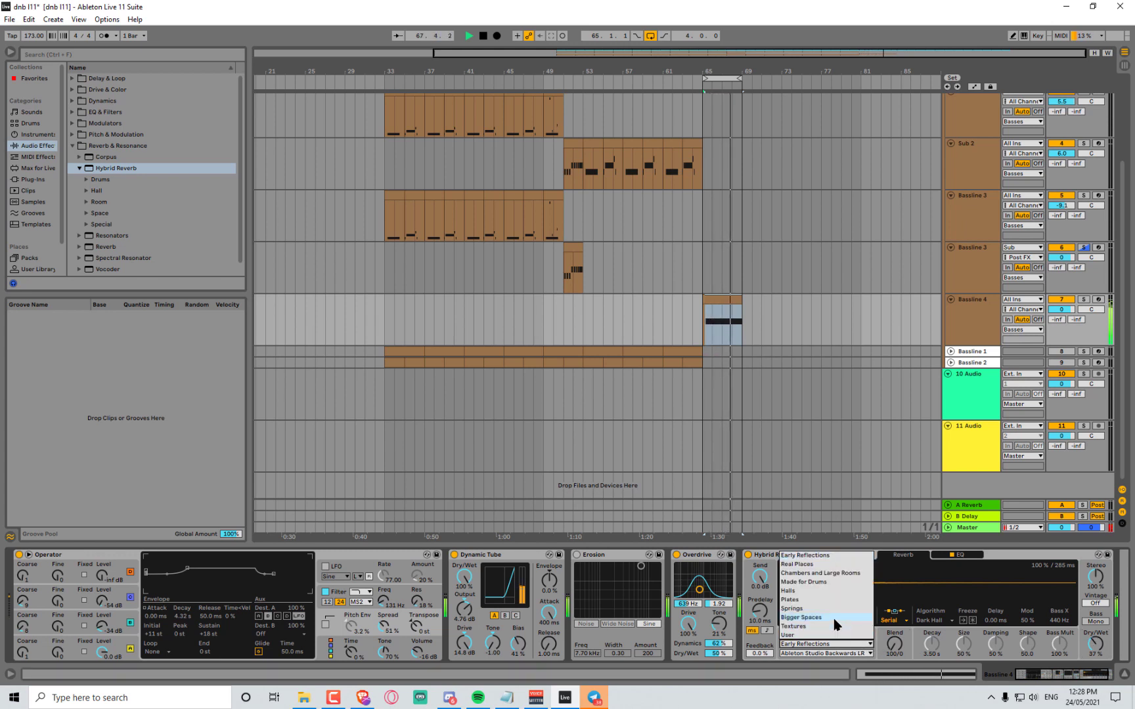
click(791, 600)
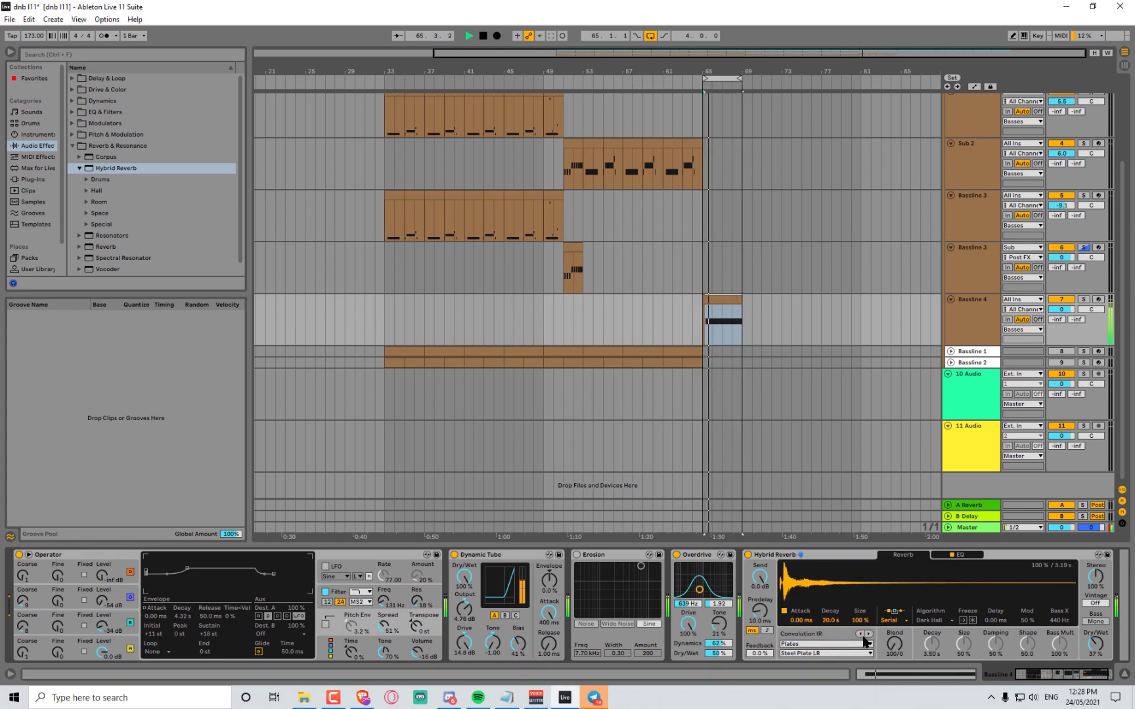
drag(829, 621, 829, 650)
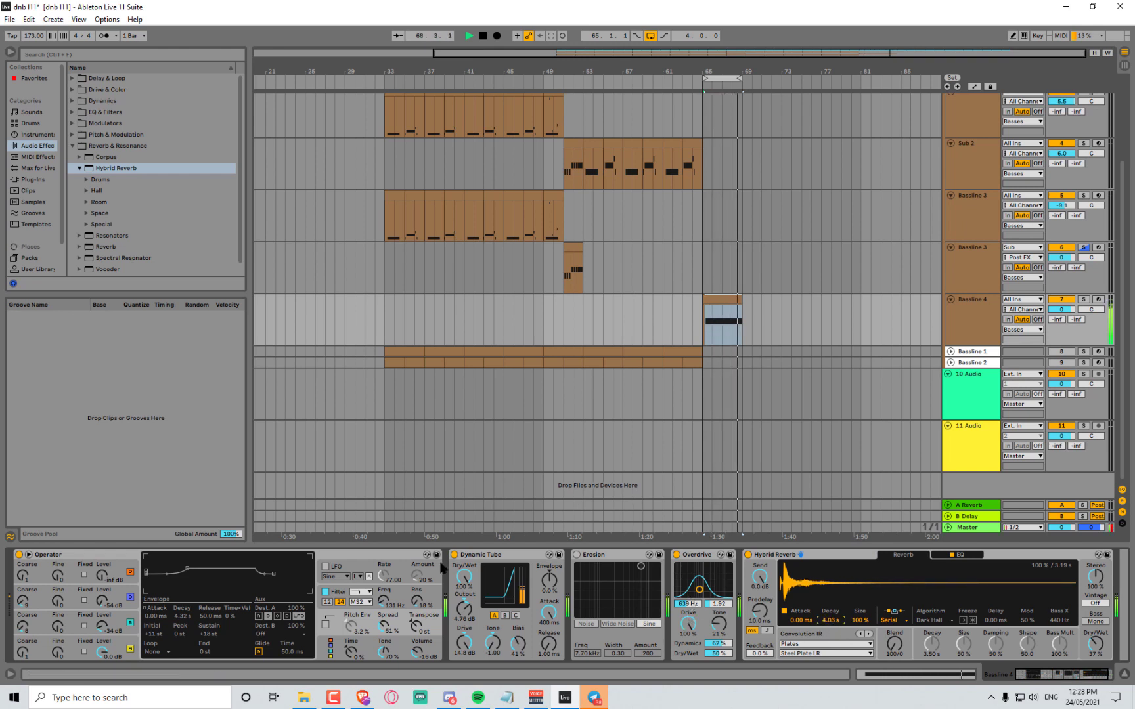
Raise oscillator B's coarse tuning to 16 and adjust oscillator C's coarse tuning while replaying the loop
click(27, 605)
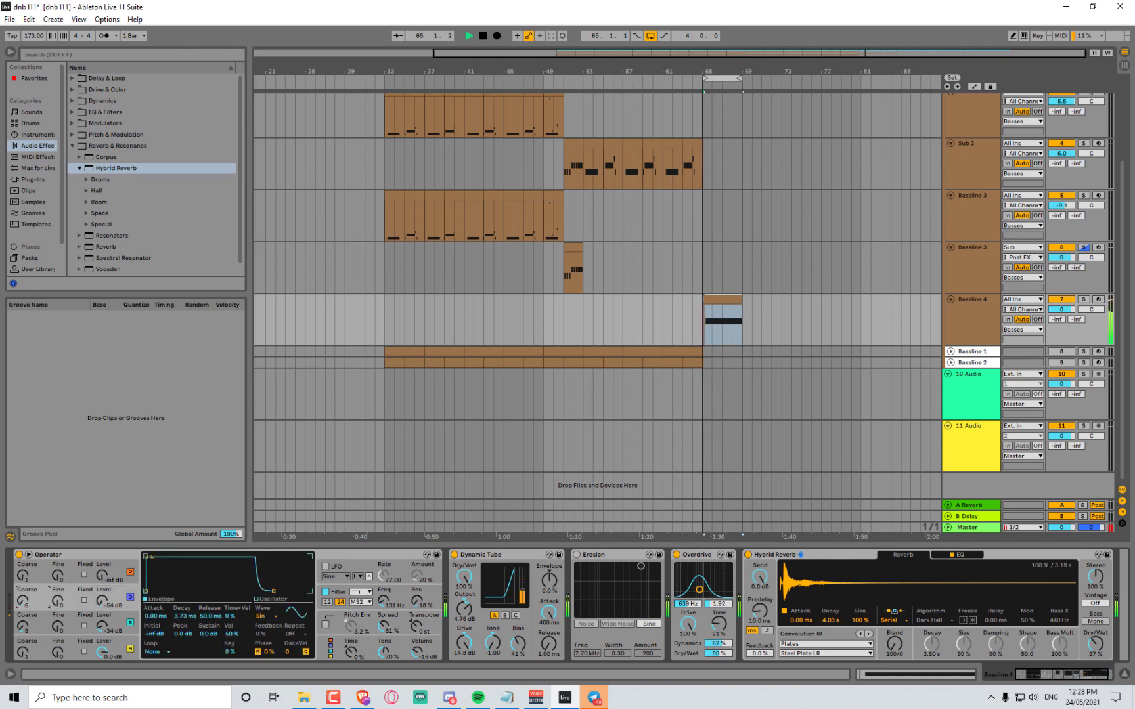
drag(23, 602, 23, 575)
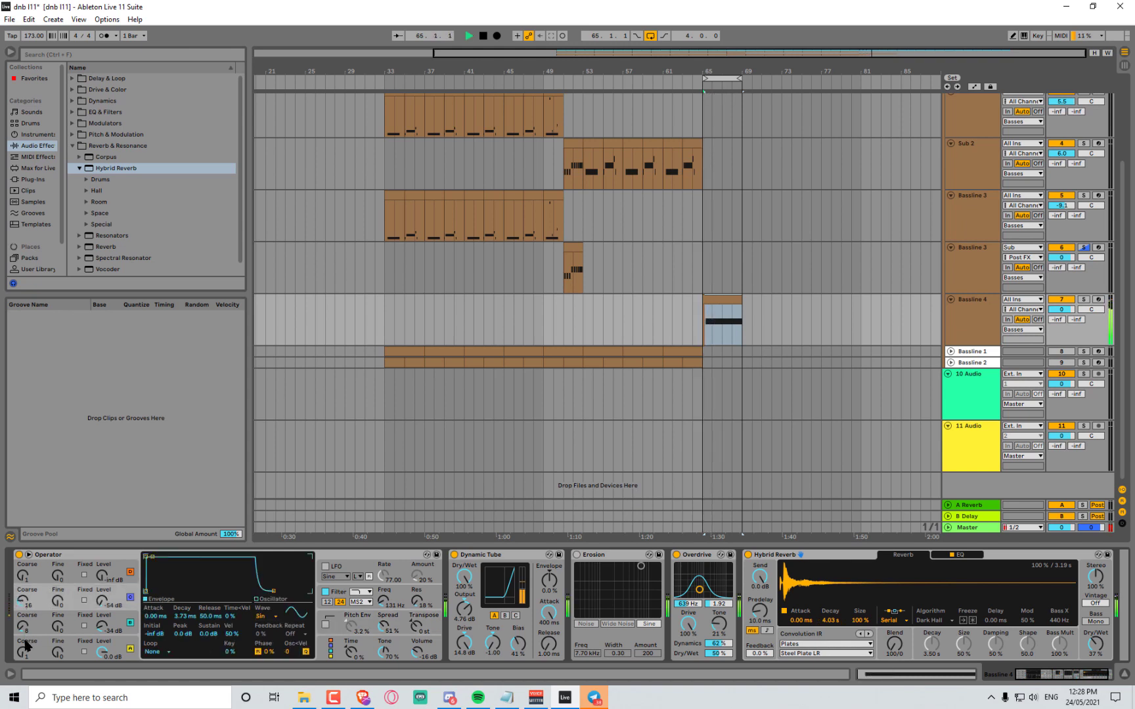
drag(23, 628, 23, 637)
key(space)
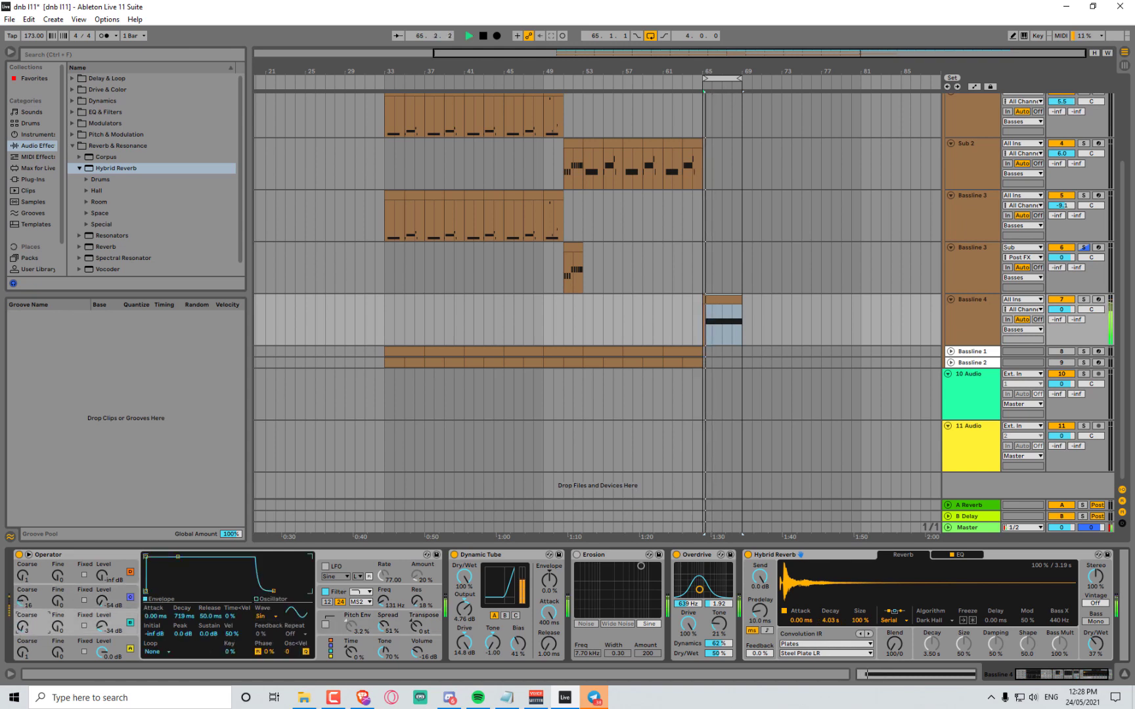
drag(23, 629, 23, 618)
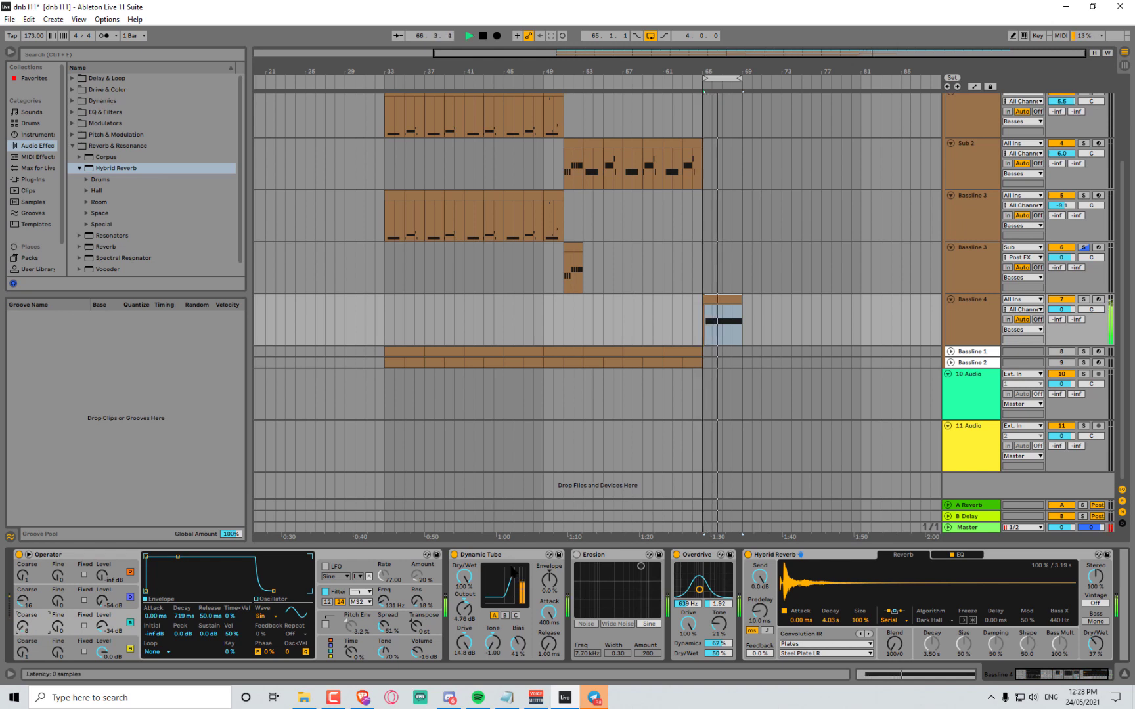
Set Dynamic Tube's bias to 31% and its drive to 6.33 dB, replaying the loop to check
drag(511, 646, 464, 642)
key(space)
key(space)
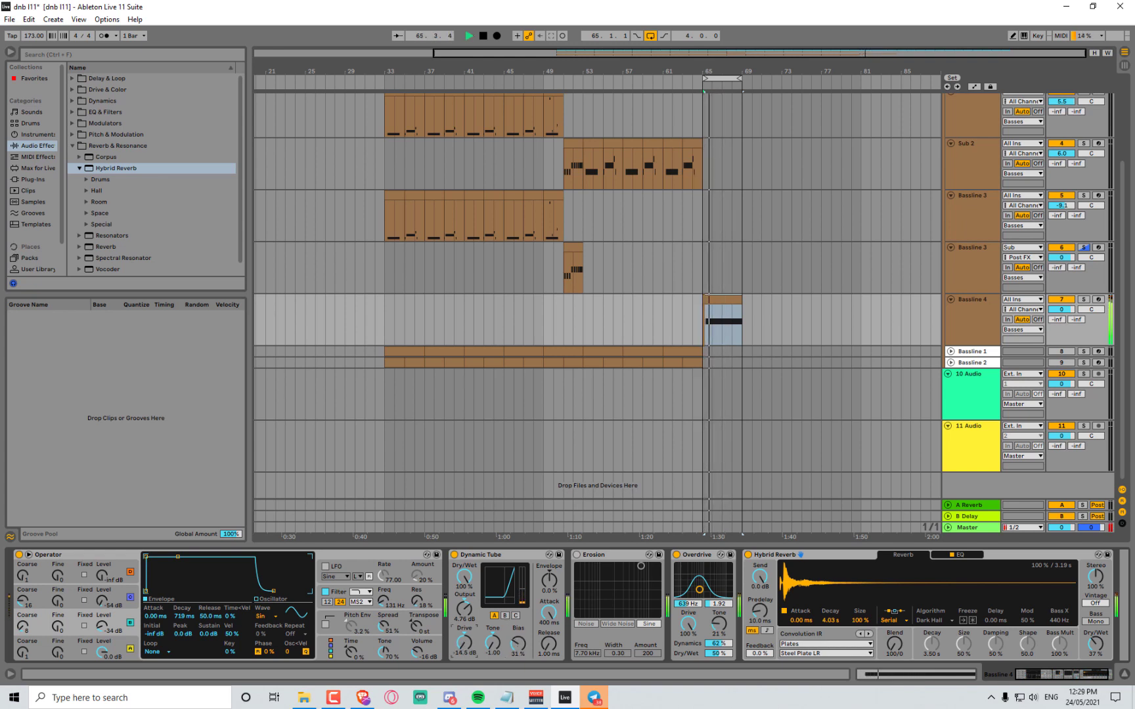
drag(464, 642, 465, 637)
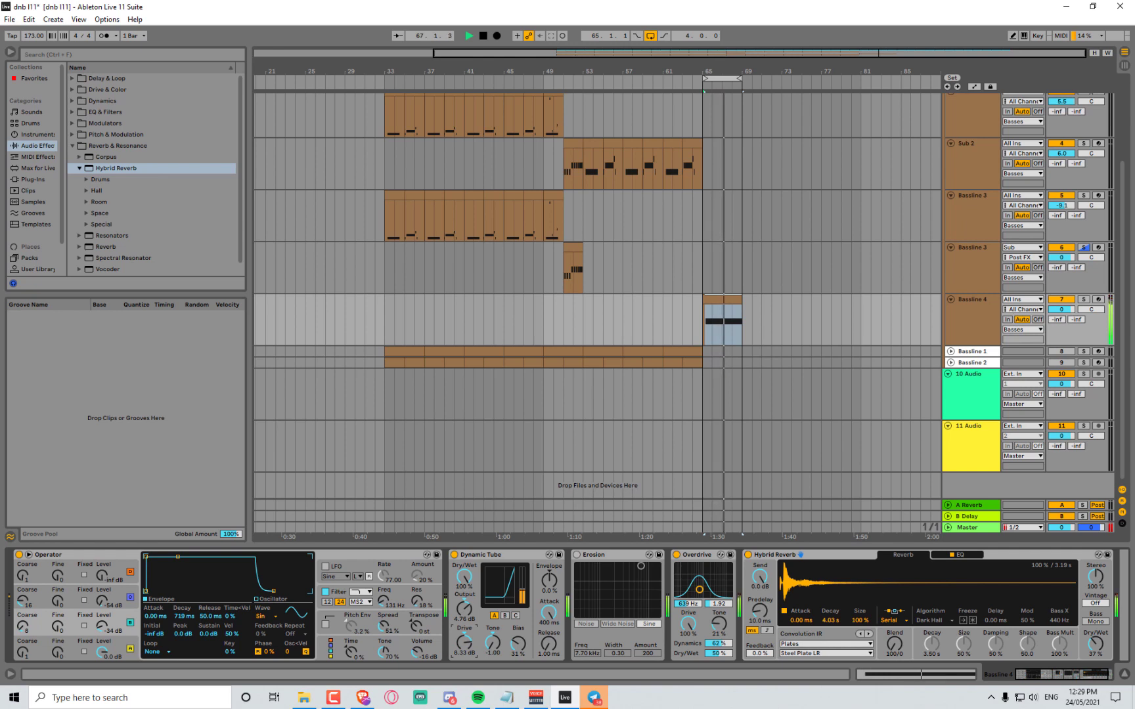
key(space)
key(space)
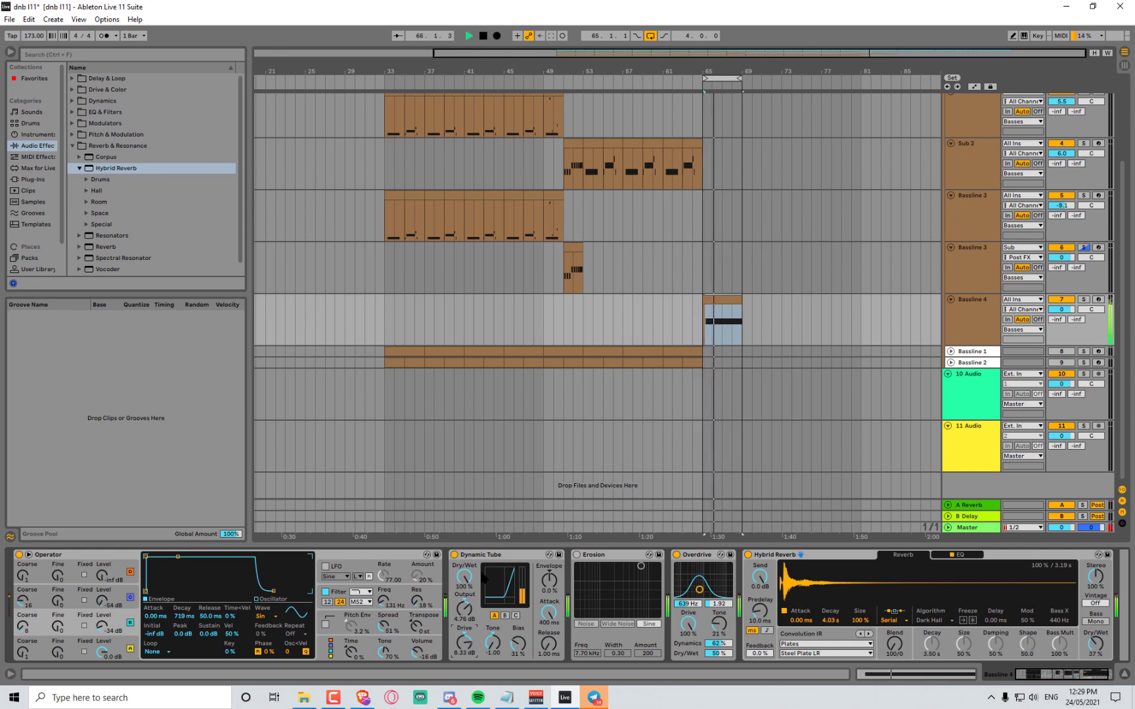
key(space)
Enable Operator's LFO in the high frequency range with a rate of 127 and an amount of 100%
click(336, 566)
click(325, 566)
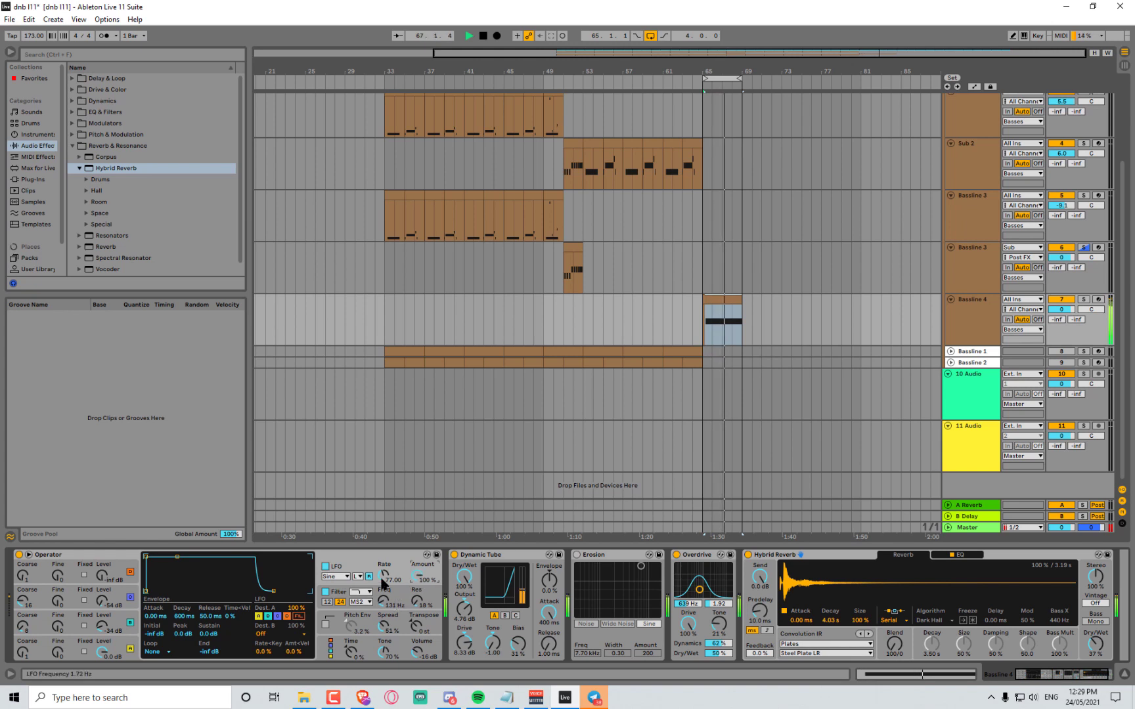
drag(384, 579, 383, 566)
click(358, 576)
click(360, 594)
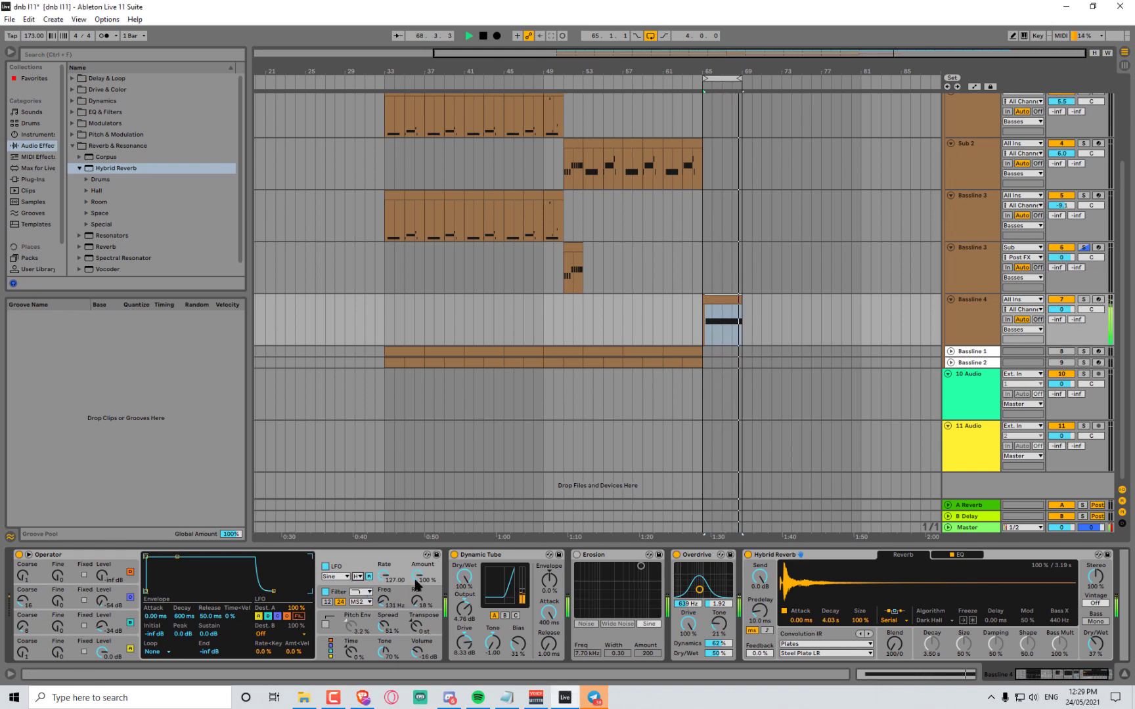
Try a lower Operator LFO rate of 58.46 and an amount of 65%, replaying the loop
drag(402, 580, 402, 589)
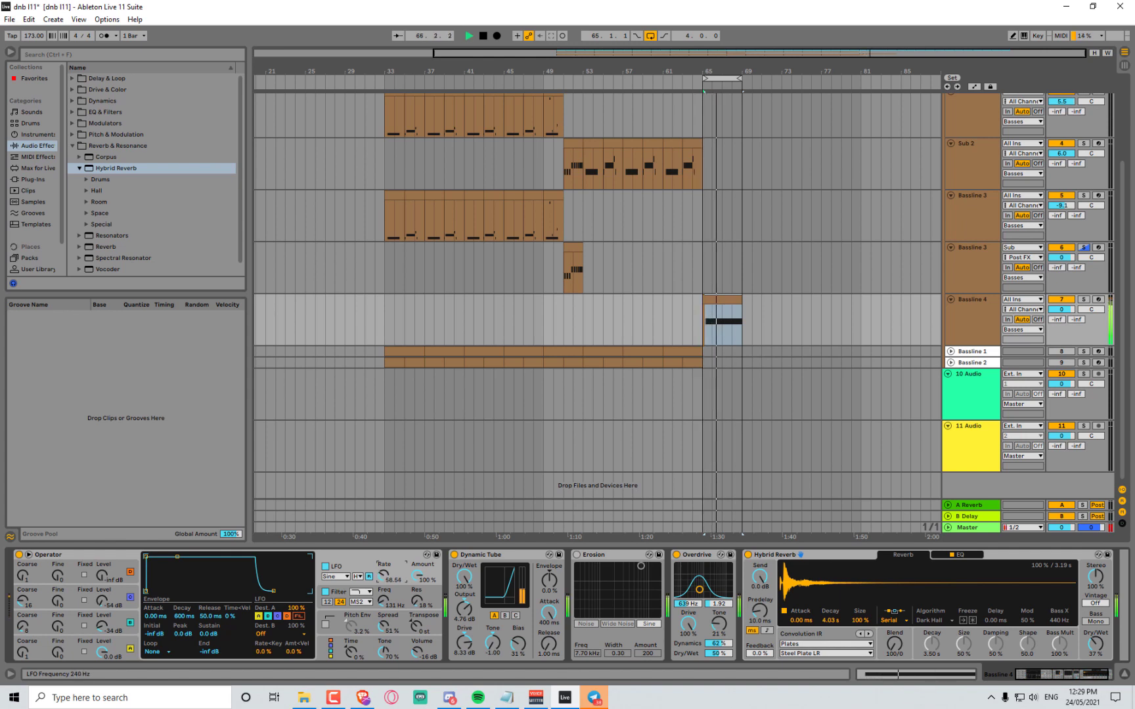
key(space)
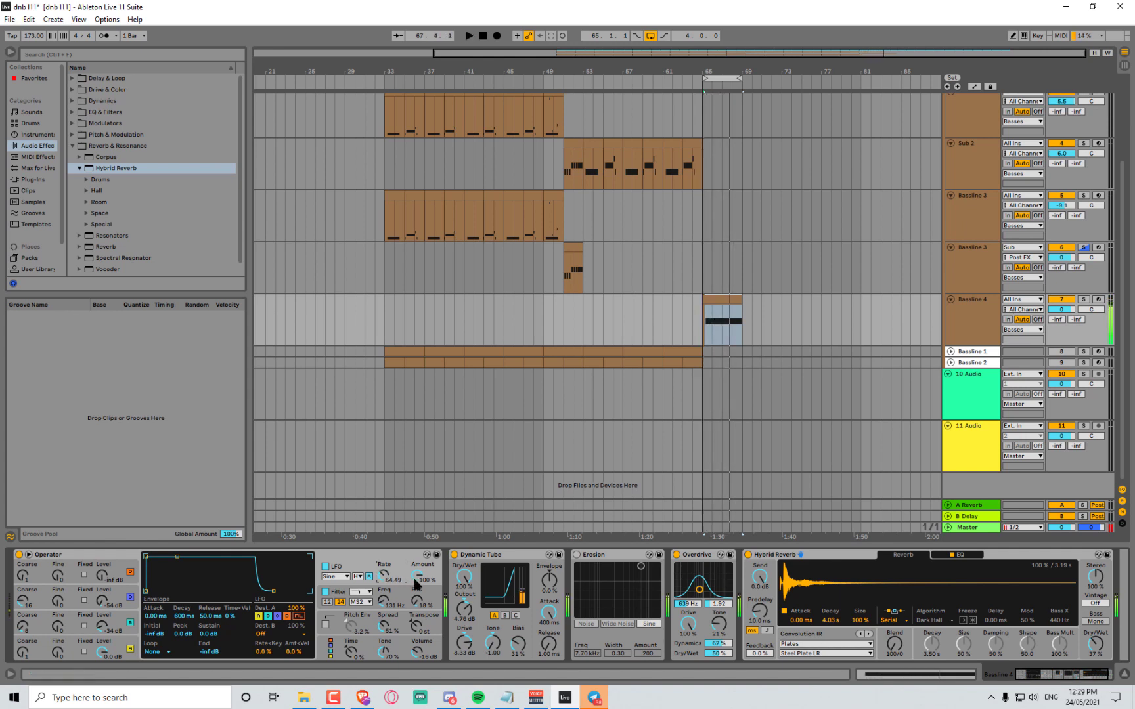
key(space)
drag(416, 578, 416, 589)
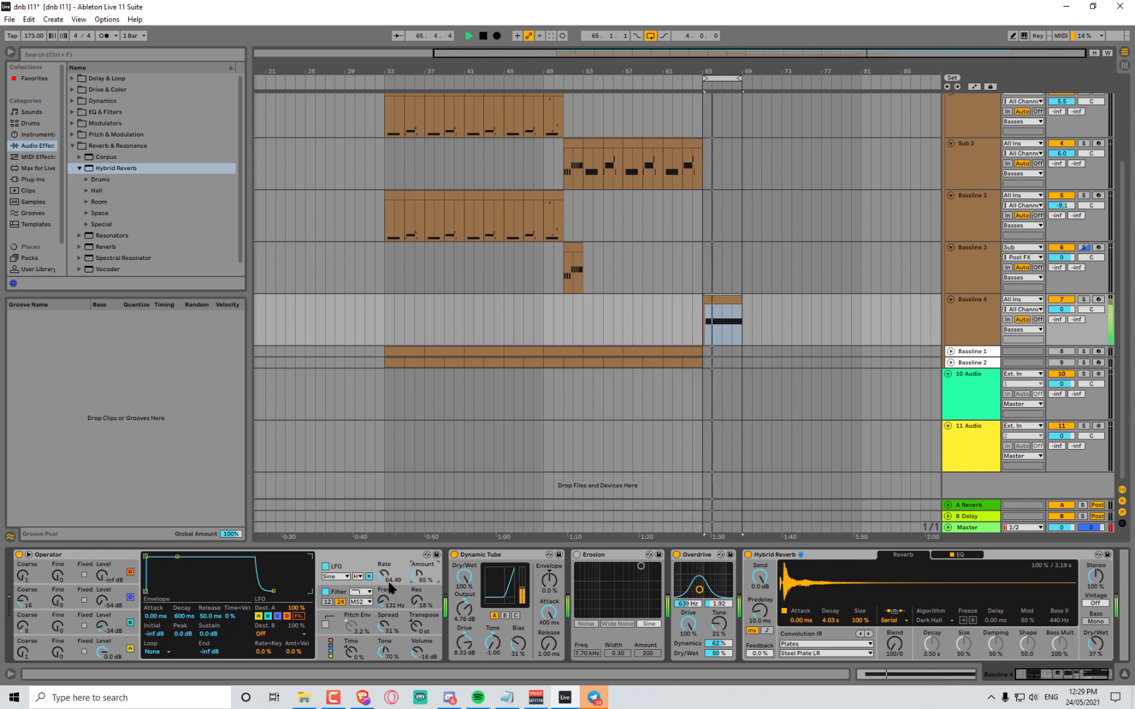
drag(389, 583, 389, 569)
key(space)
Audition Operator's LFO with the SwUp waveform while lowering its rate, and settle on SwDown
click(337, 576)
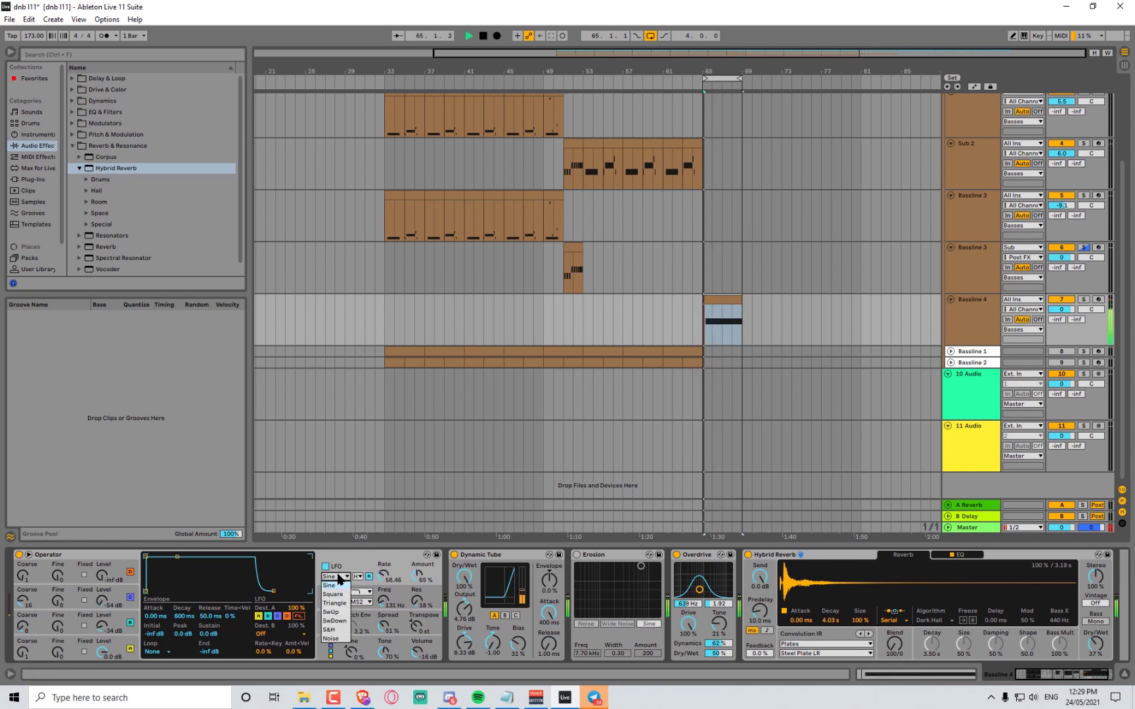
click(341, 603)
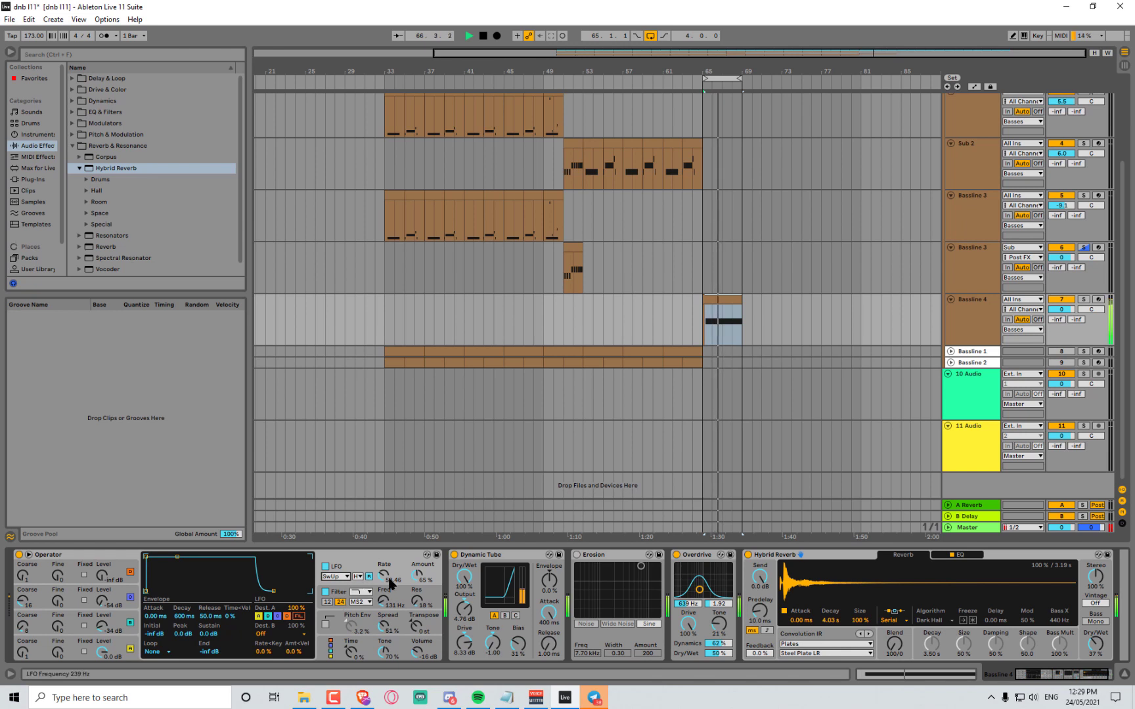
mouse_move(386, 579)
mouse_down()
mouse_move(386, 591)
mouse_move(385, 574)
mouse_move(418, 567)
mouse_move(417, 555)
mouse_move(385, 573)
mouse_move(385, 560)
mouse_move(385, 578)
mouse_move(417, 604)
mouse_move(388, 582)
mouse_move(387, 595)
mouse_up()
click(344, 577)
click(347, 622)
Set the LFO's rate to 30.24, its amount to 100% and its envelope attack to 4.07 s while replaying the loop
key(space)
key(space)
key(space)
key(space)
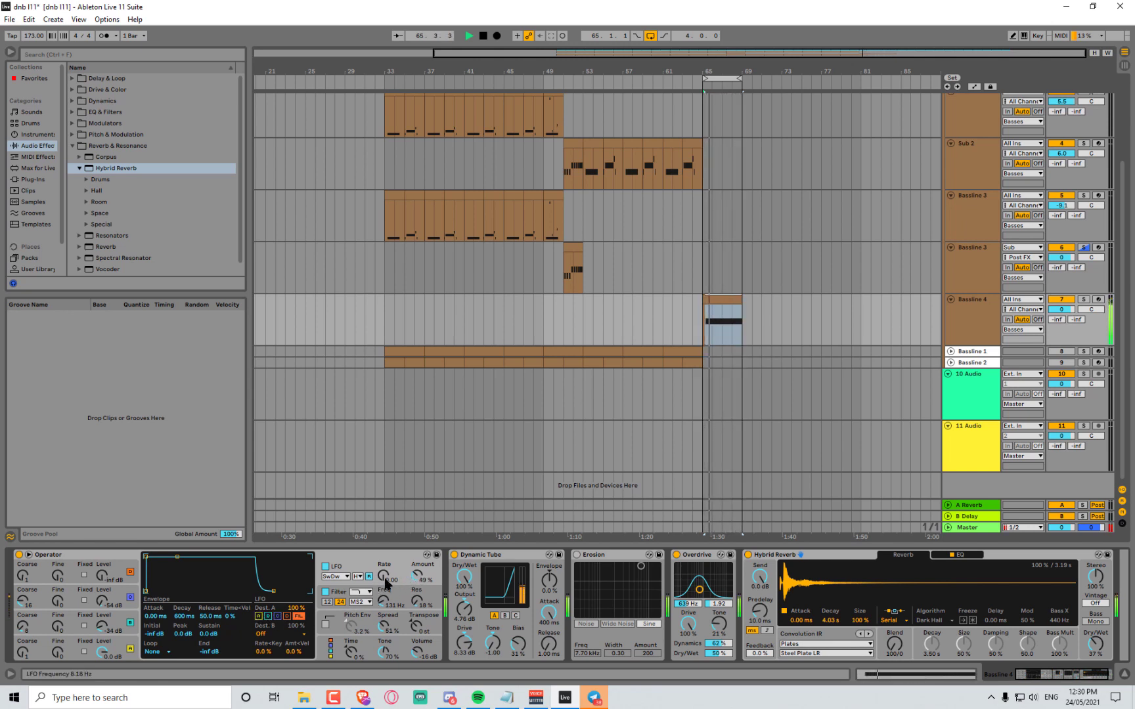
drag(385, 577, 419, 532)
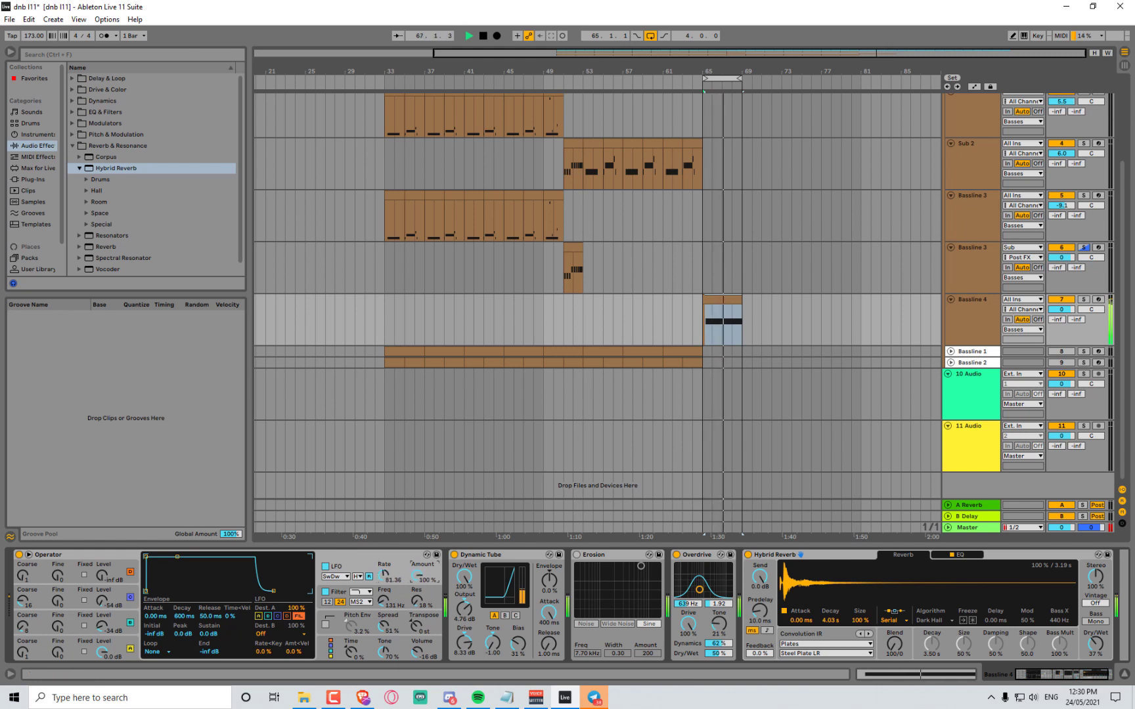
drag(388, 580, 388, 601)
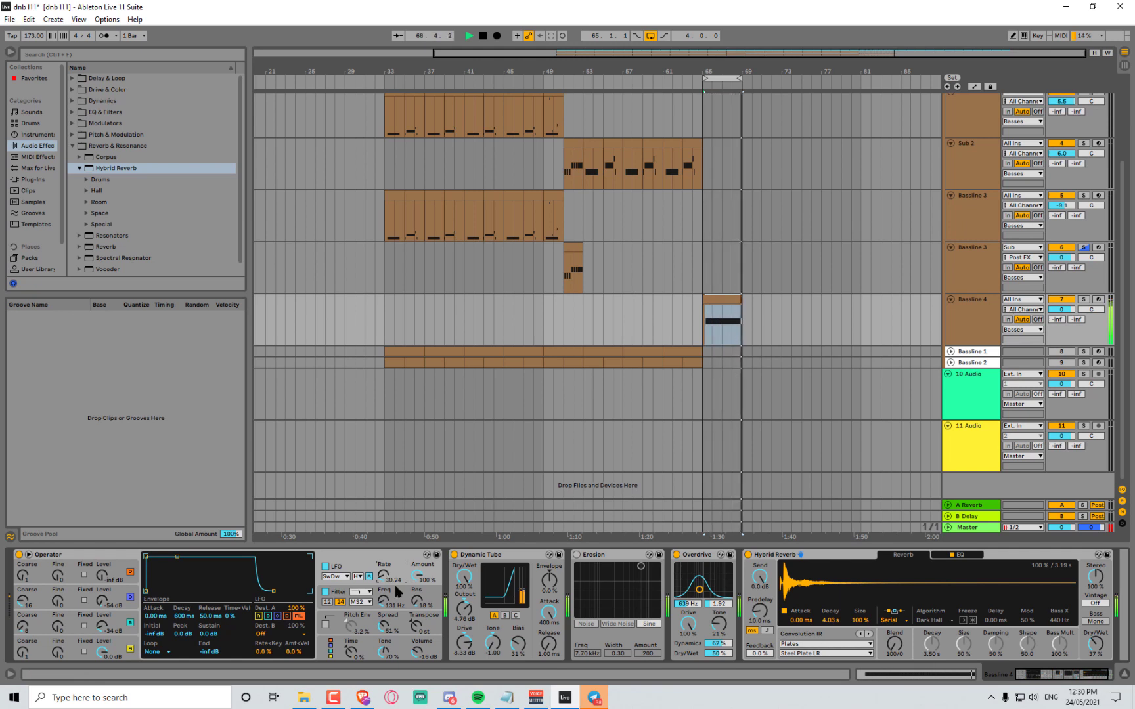
click(343, 565)
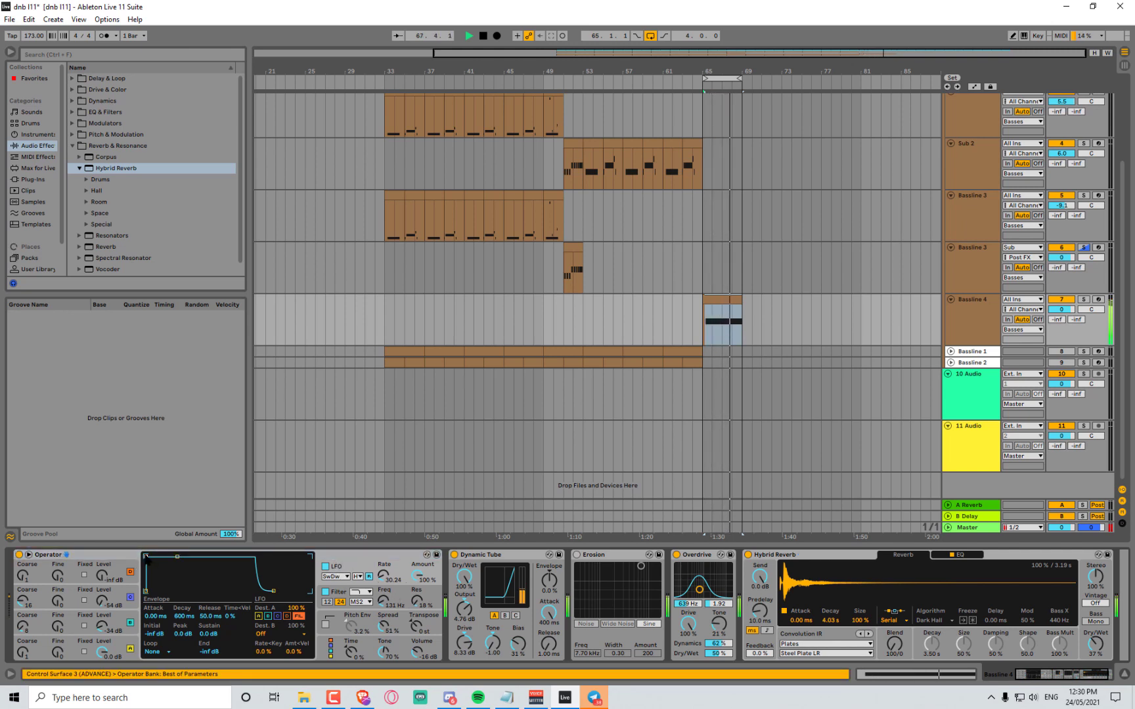
drag(146, 557, 193, 557)
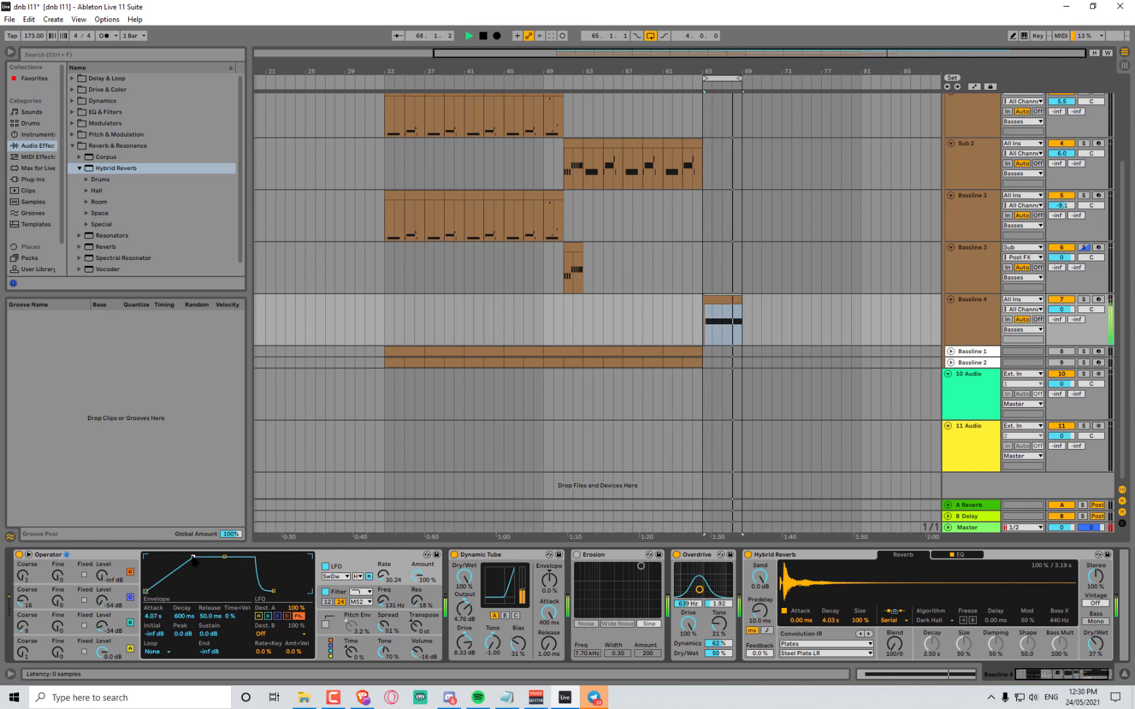
Switch Operator's filter circuit to Clean and set the filter resonance to 44%
drag(418, 601, 418, 595)
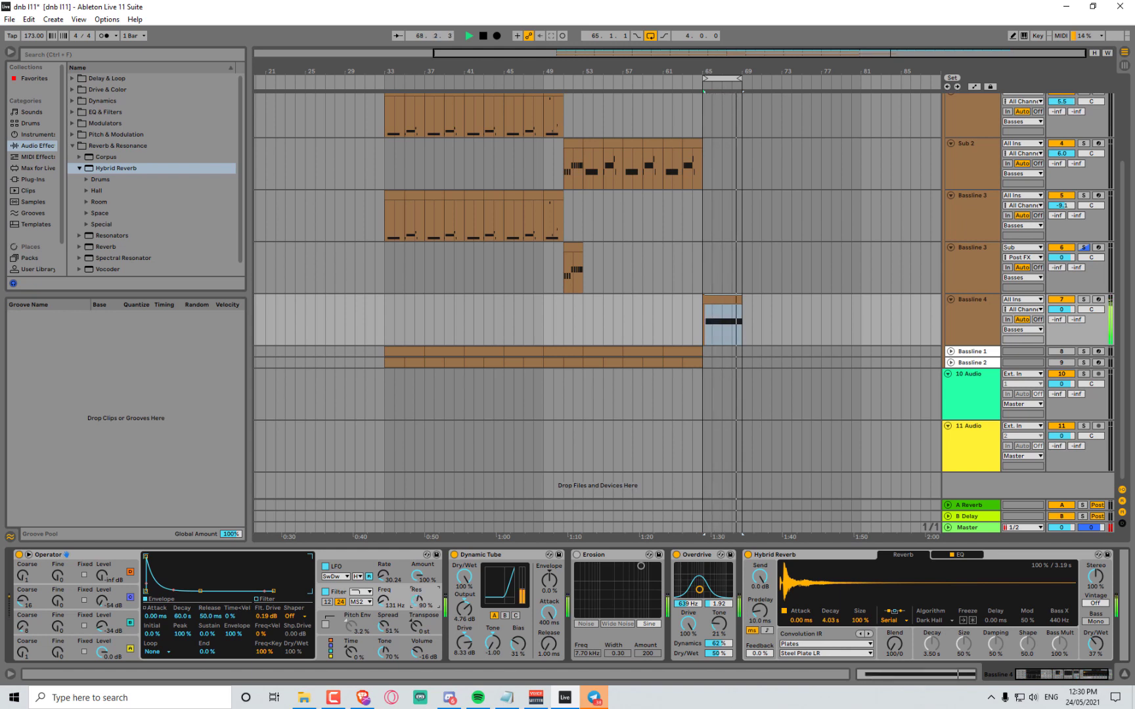
click(360, 602)
click(361, 603)
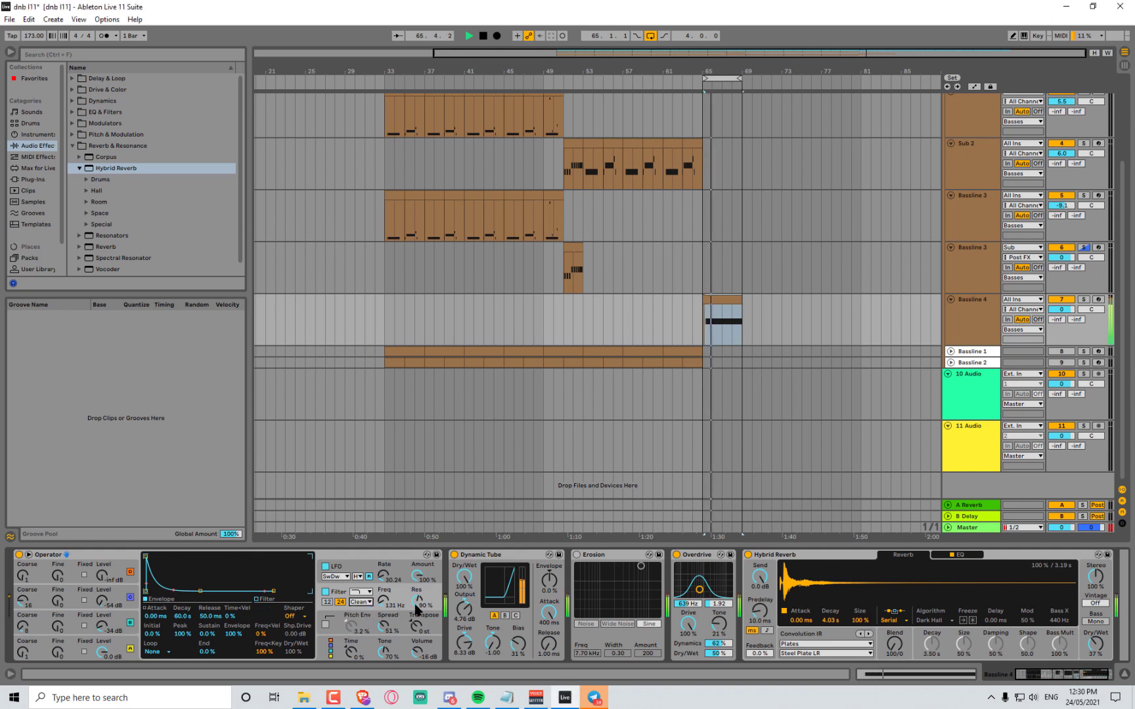
drag(417, 601, 418, 604)
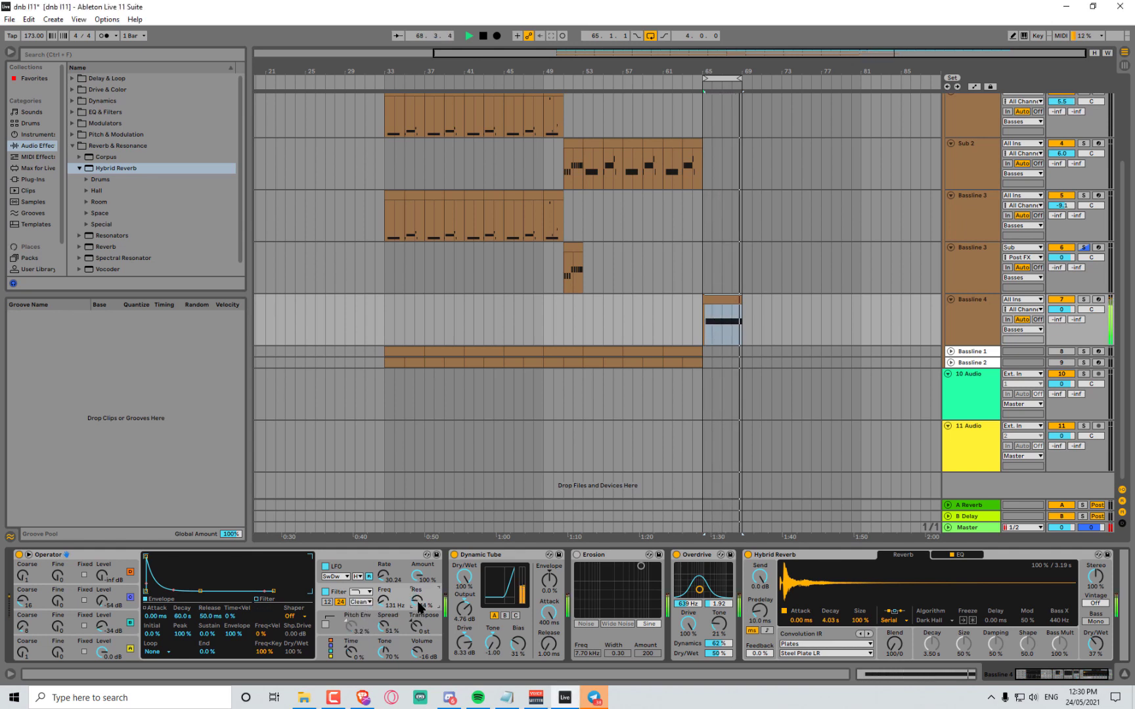
drag(419, 605, 393, 612)
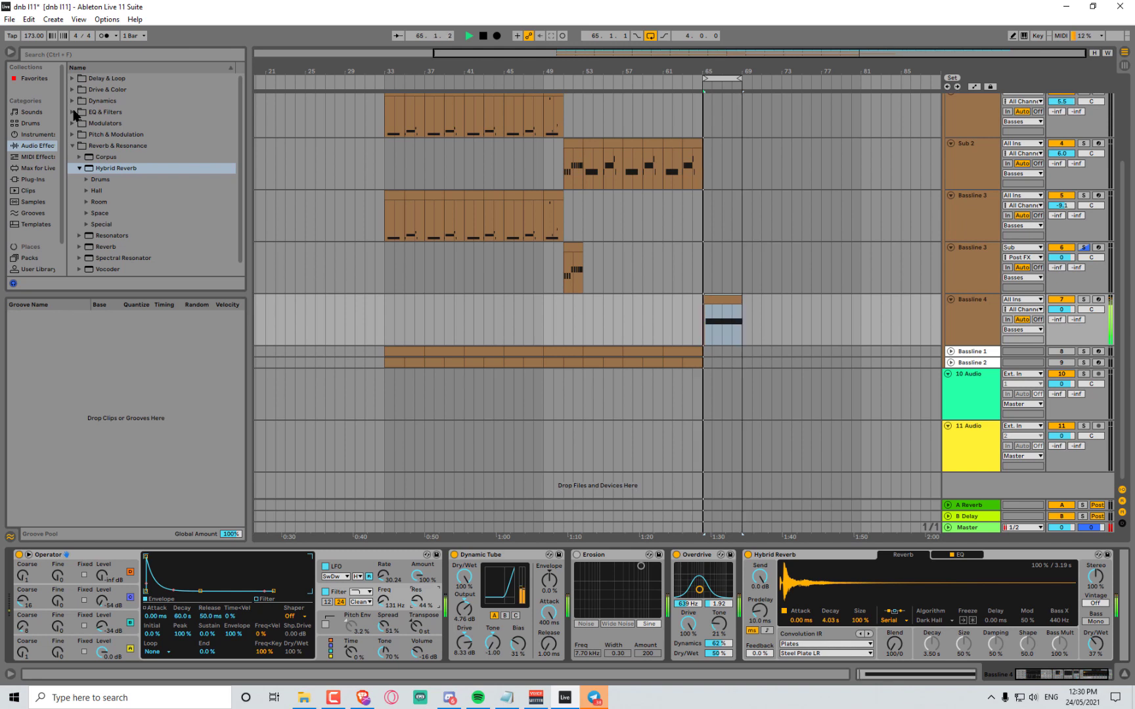
Solo Bassline 4 and set Overdrive's filter to 1.04 kHz with a bandwidth of 8.65
click(73, 101)
click(1084, 300)
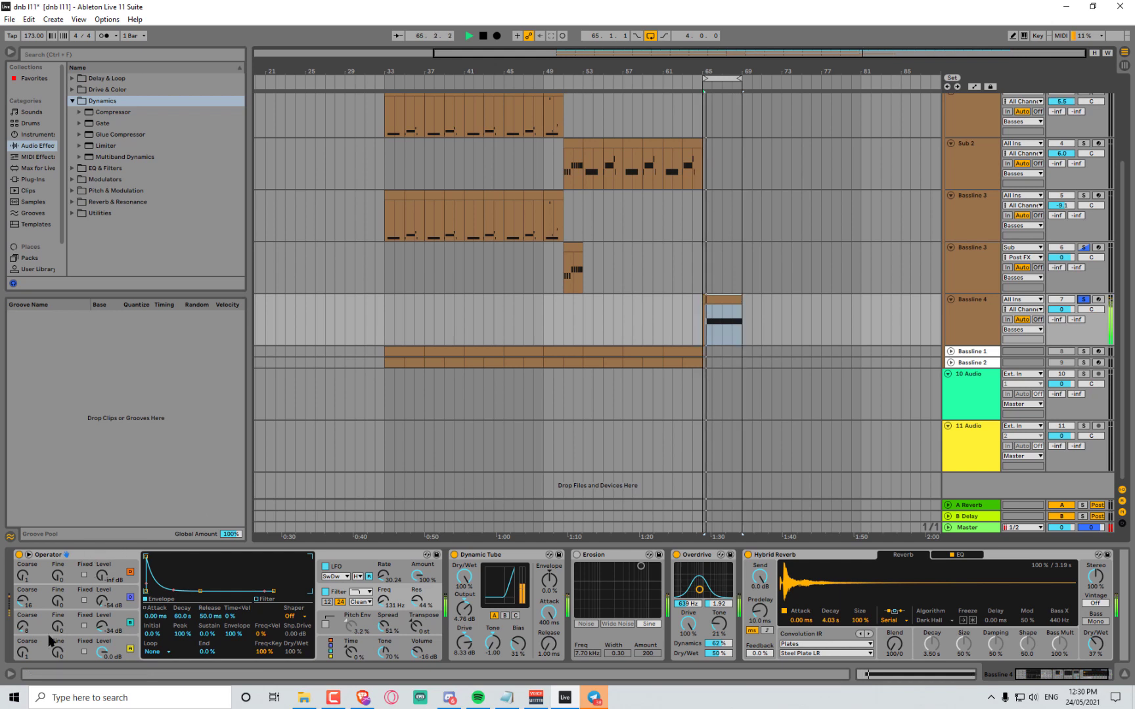
click(86, 618)
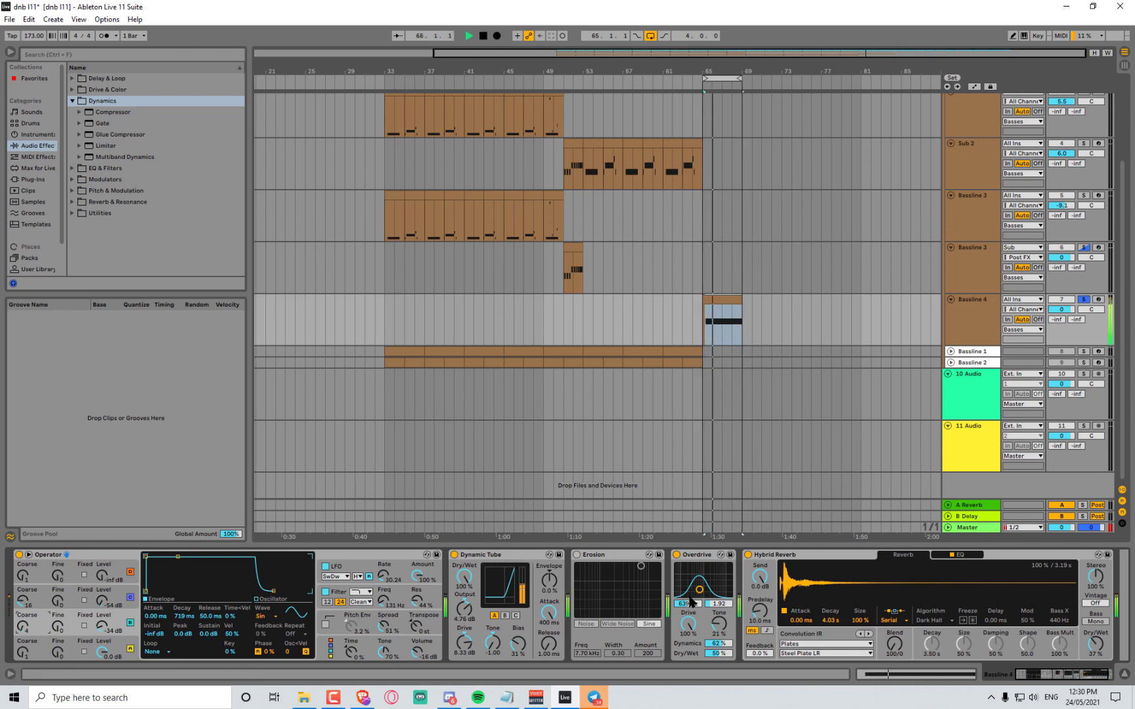
drag(690, 598, 694, 575)
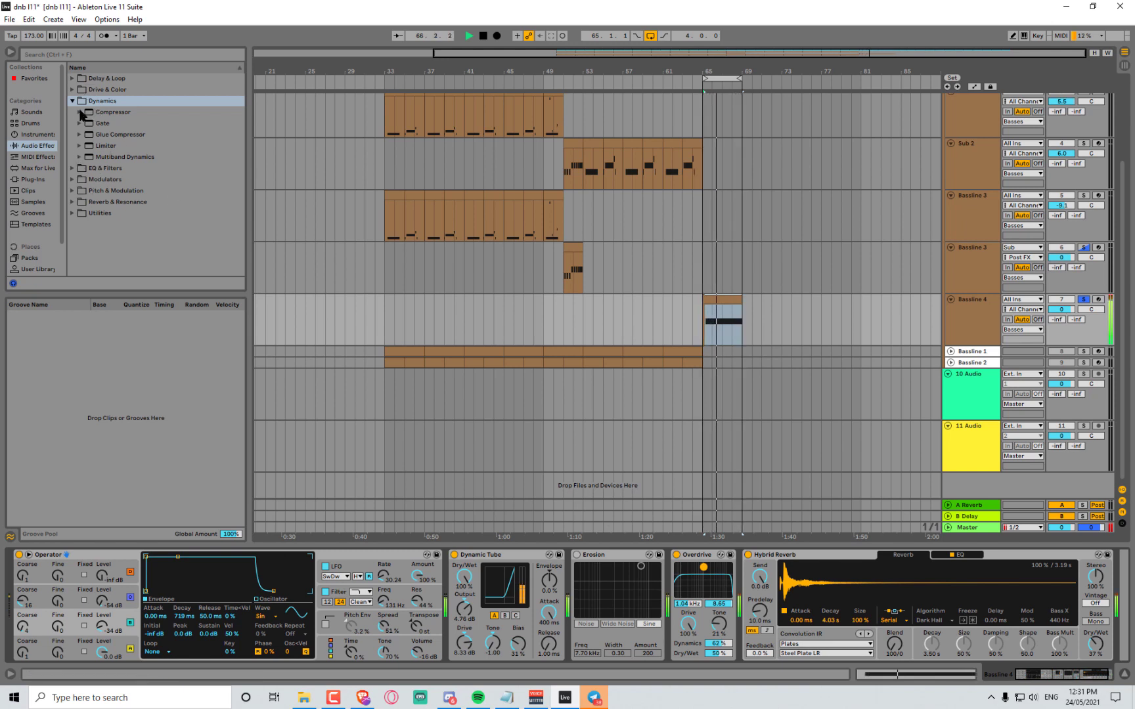
Add a Drum Buss effect between Overdrive and Hybrid Reverb on Bassline 4
click(74, 90)
click(109, 124)
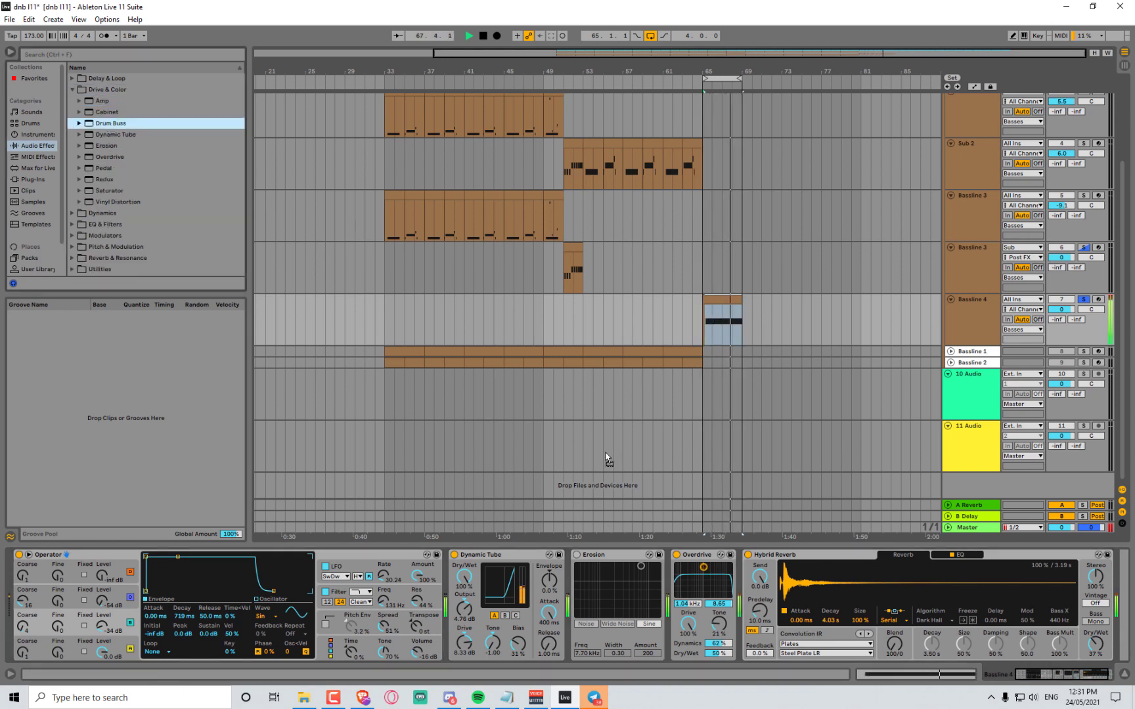
drag(607, 460, 794, 525)
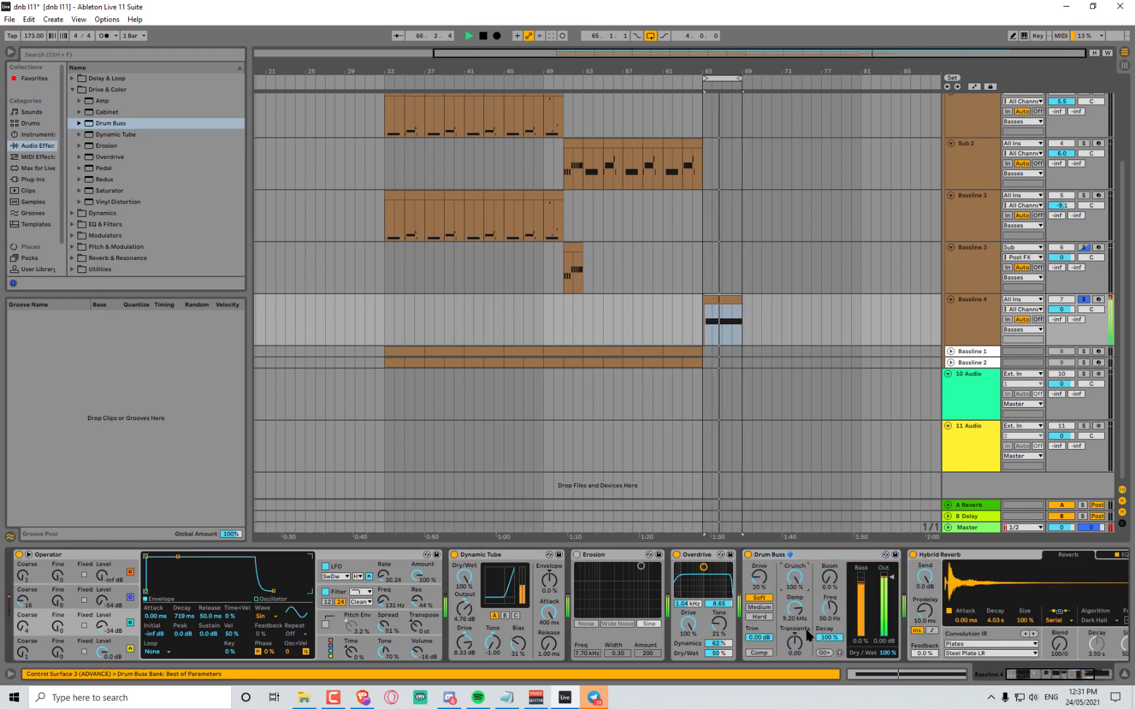
Set Drum Buss to 100% drive with hard distortion, enable its compressor and raise its transients to 1.00
drag(759, 578, 759, 525)
click(762, 618)
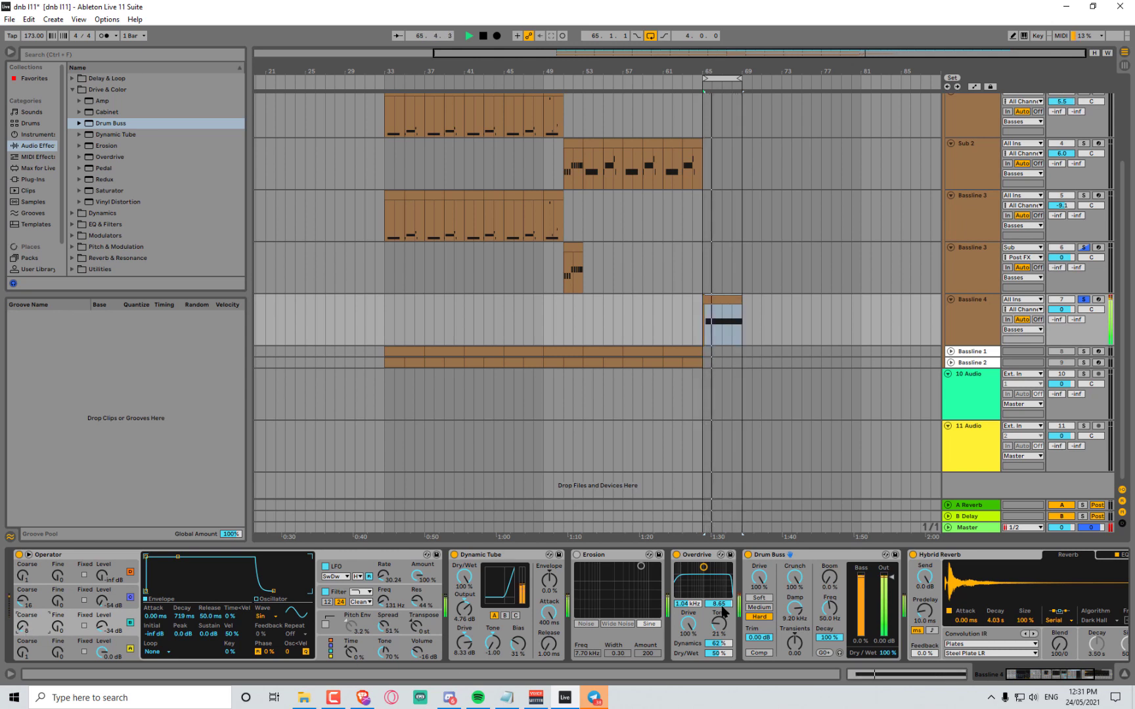
click(766, 655)
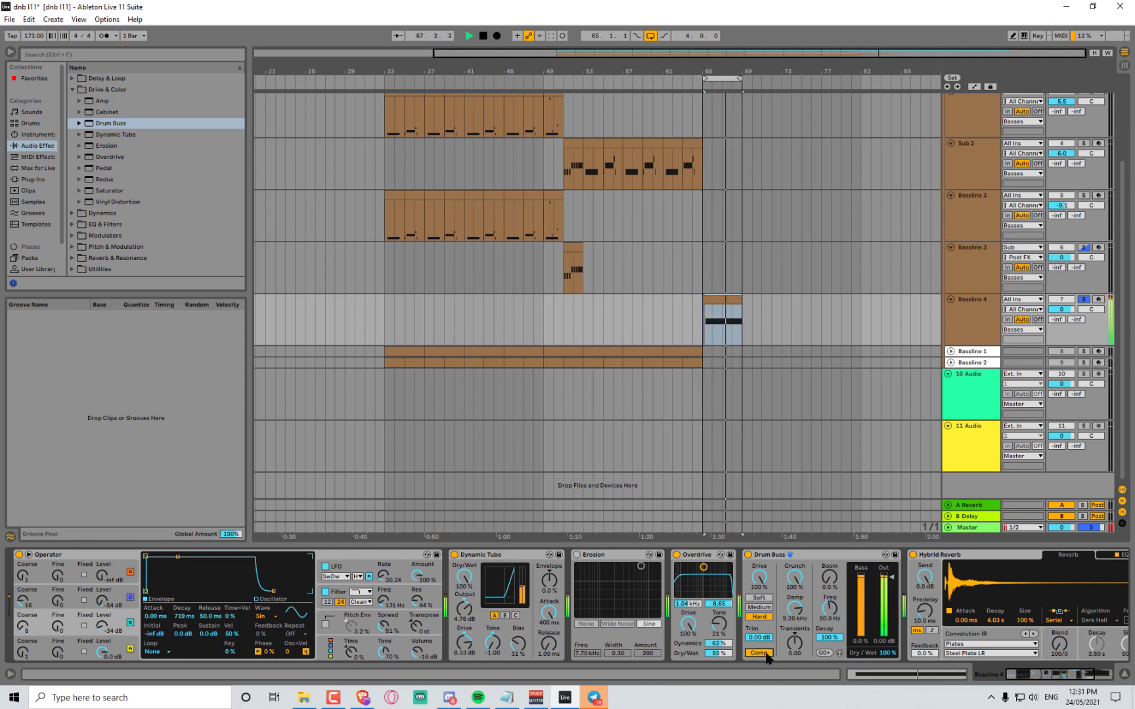
drag(796, 646, 796, 591)
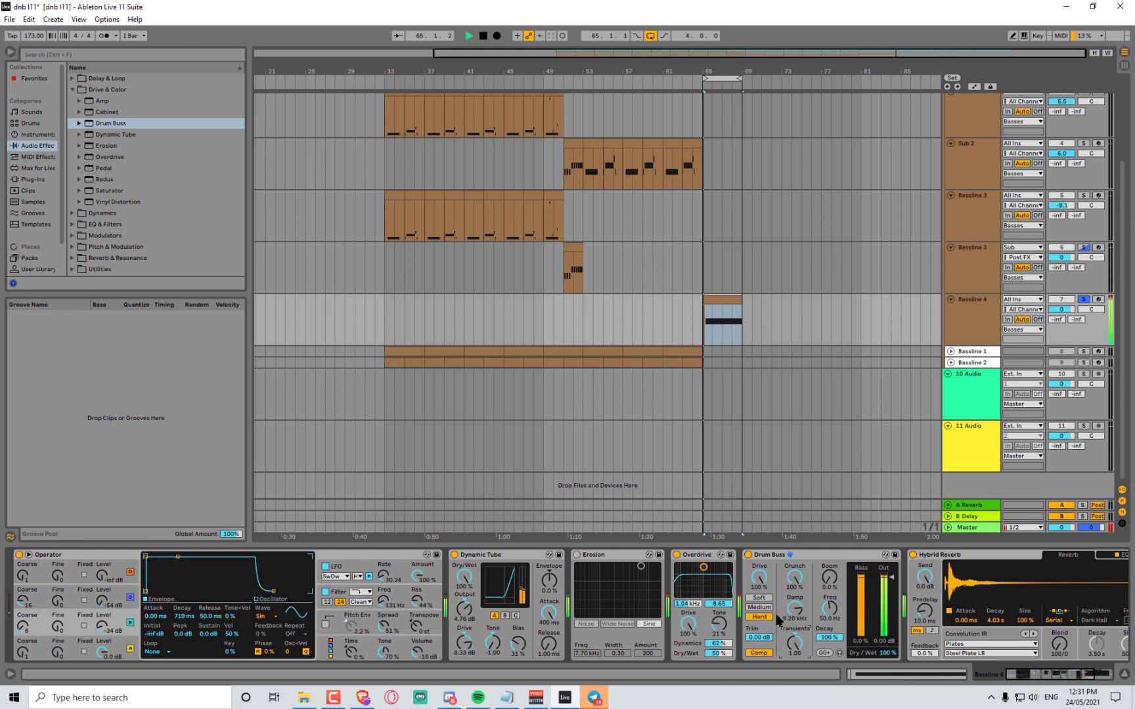
Add a Glue Compressor after Drum Buss with a -32.4 dB threshold, 20.0 dB makeup and soft clipping enabled
scroll(776, 631, right, 2)
scroll(773, 626, right, 2)
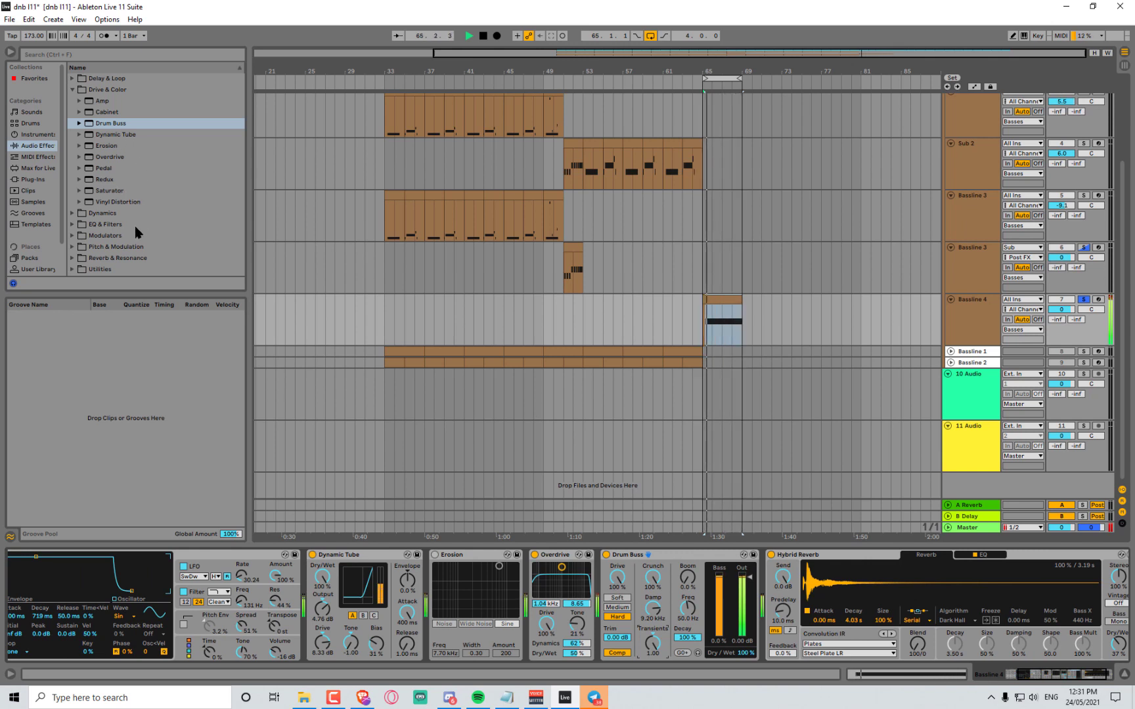
click(73, 214)
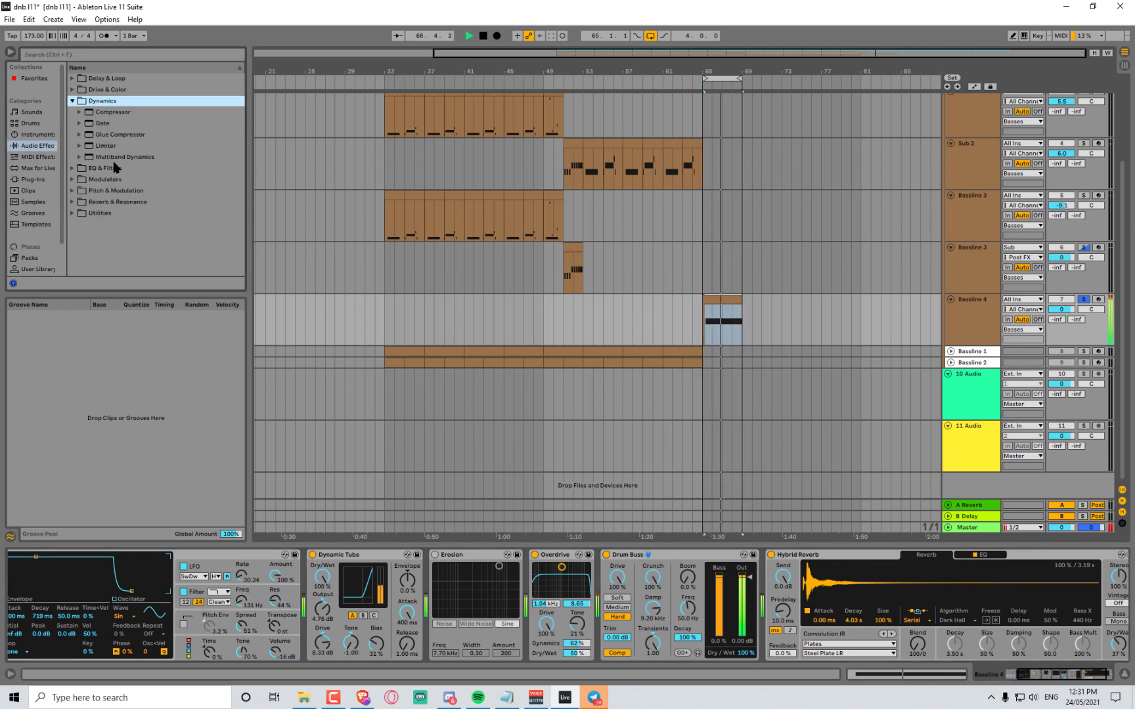
drag(103, 134, 774, 583)
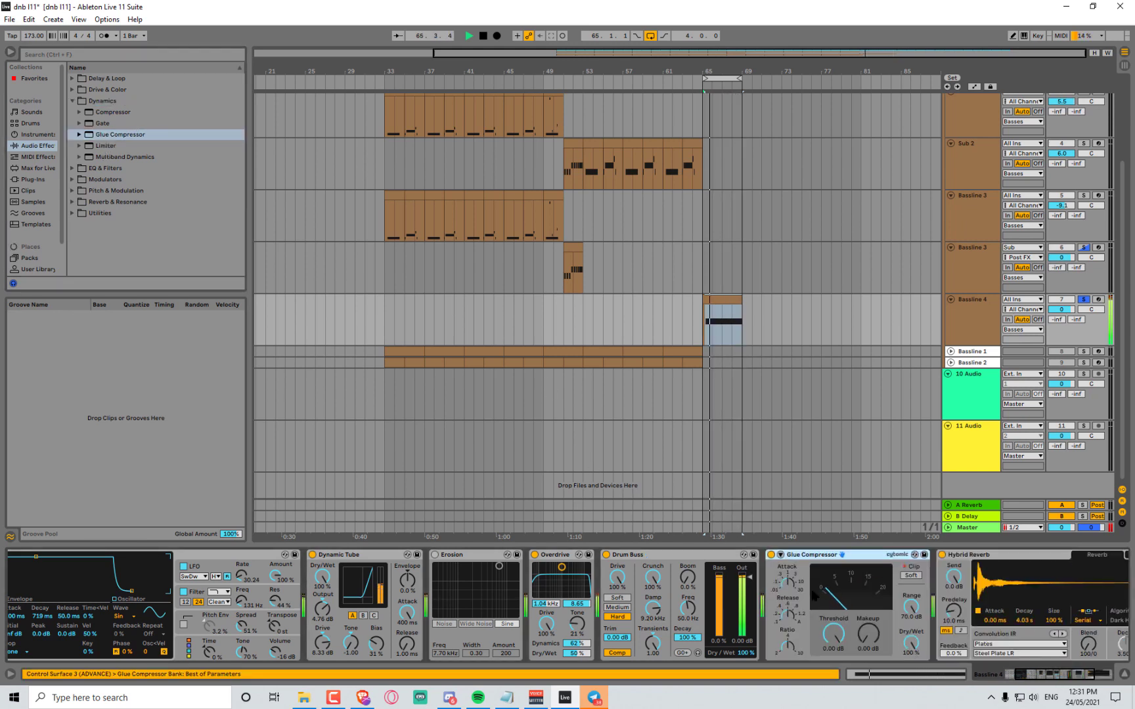
drag(833, 633, 872, 611)
click(910, 576)
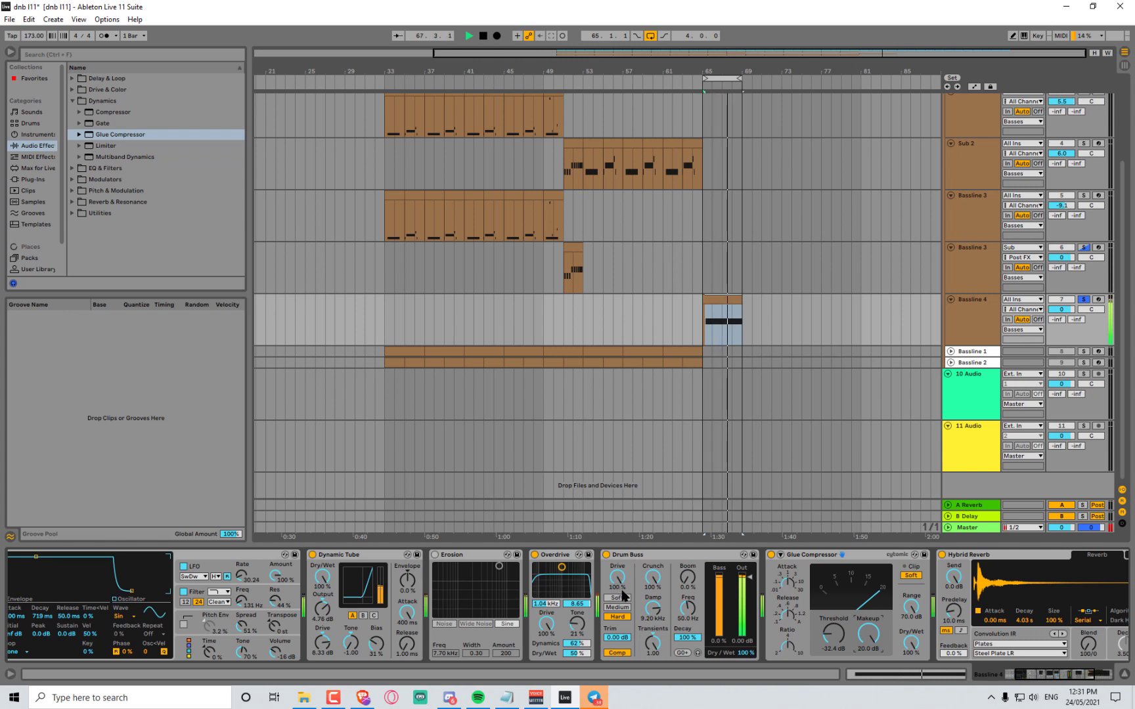
Lower Drum Buss's crunch to 0%, comparing soft distortion before returning it to hard
click(620, 597)
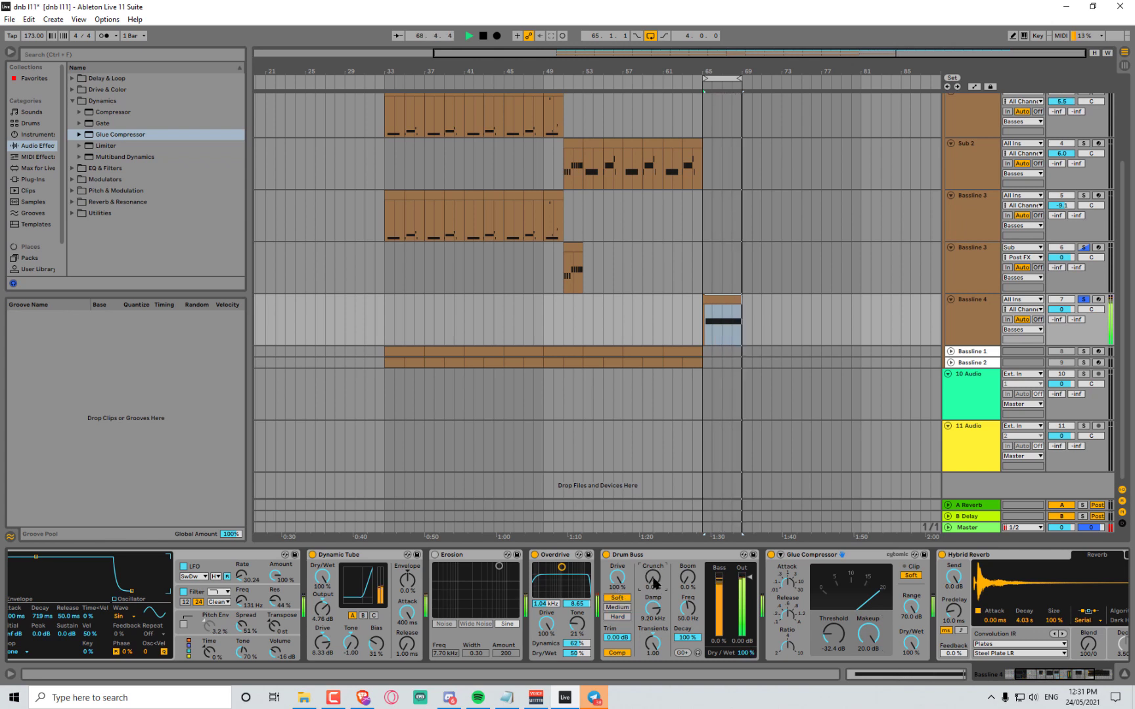
click(624, 618)
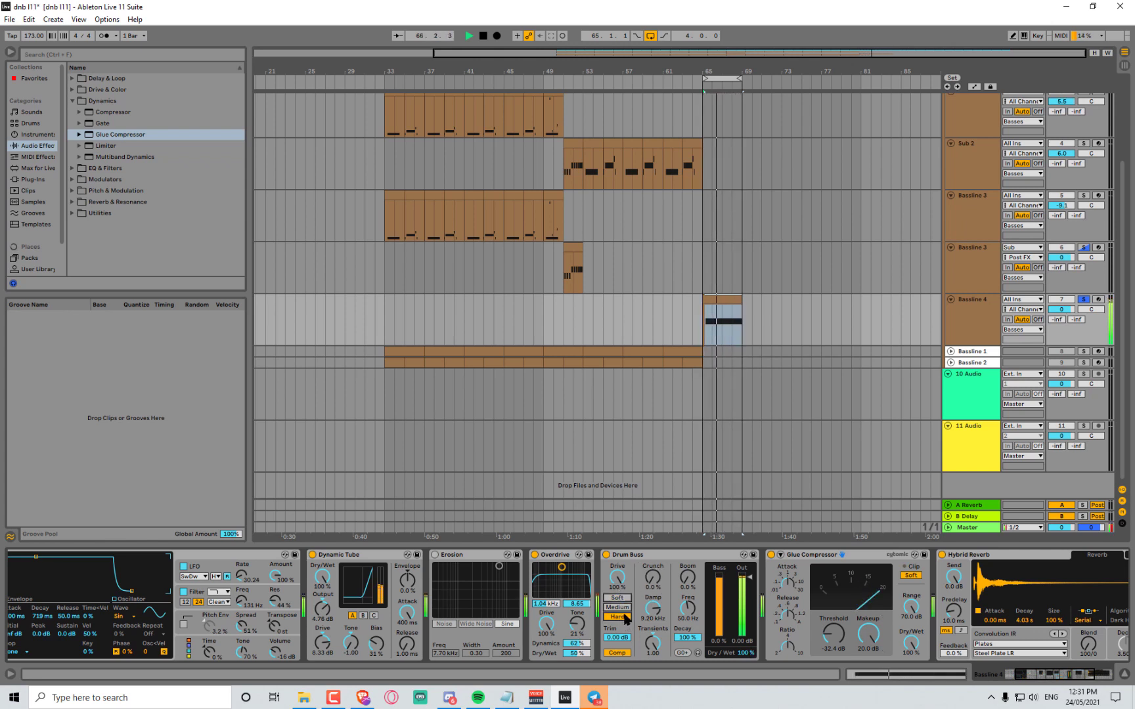
Set Operator's oscillator C to a coarse tuning of 17 and a level of -16 dB, replaying the loop to check
drag(1045, 673, 1012, 674)
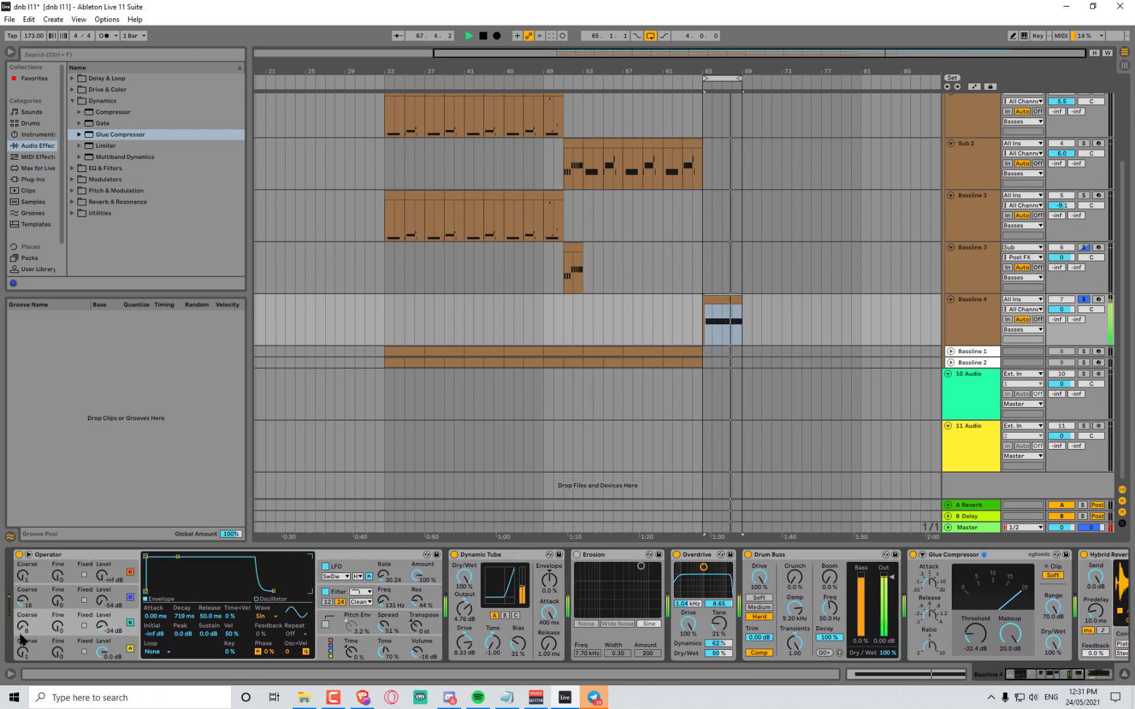
drag(20, 634, 21, 621)
key(space)
key(space)
click(102, 627)
key(space)
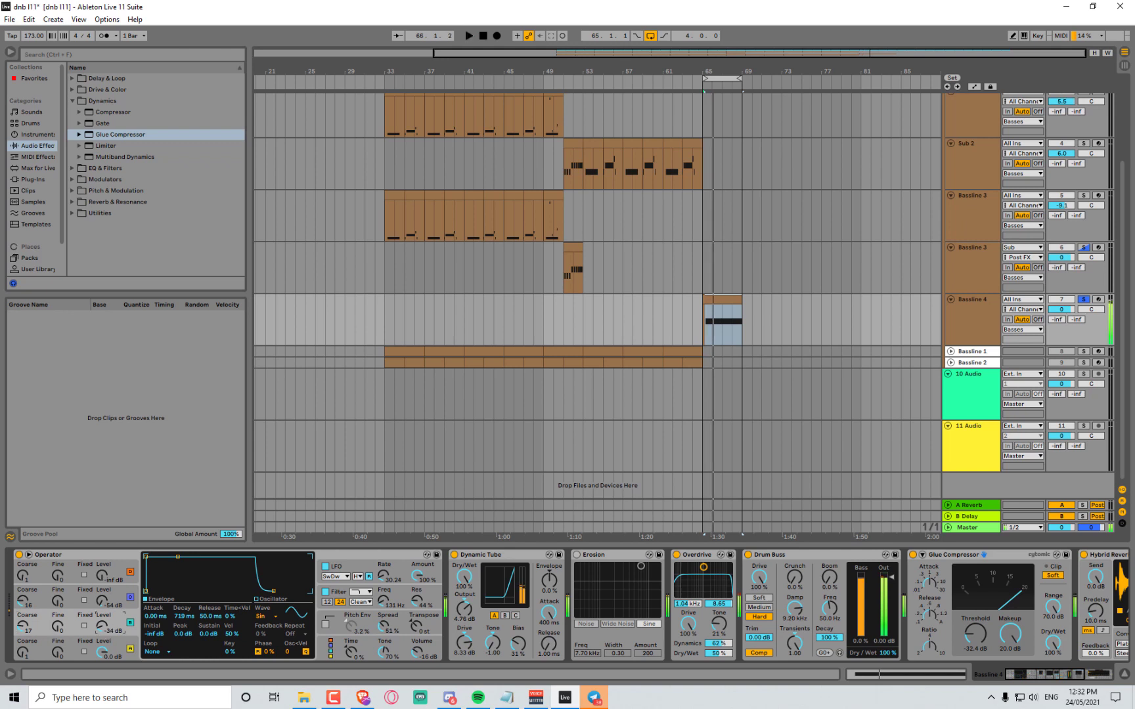
key(space)
drag(102, 627, 102, 614)
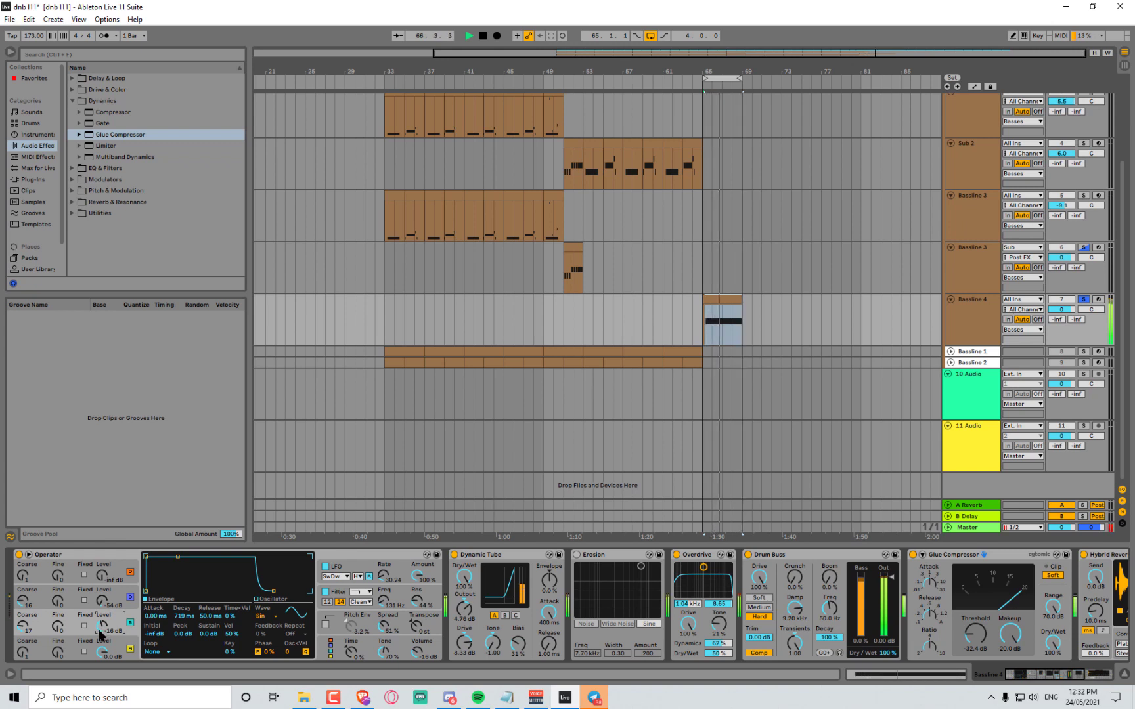
key(space)
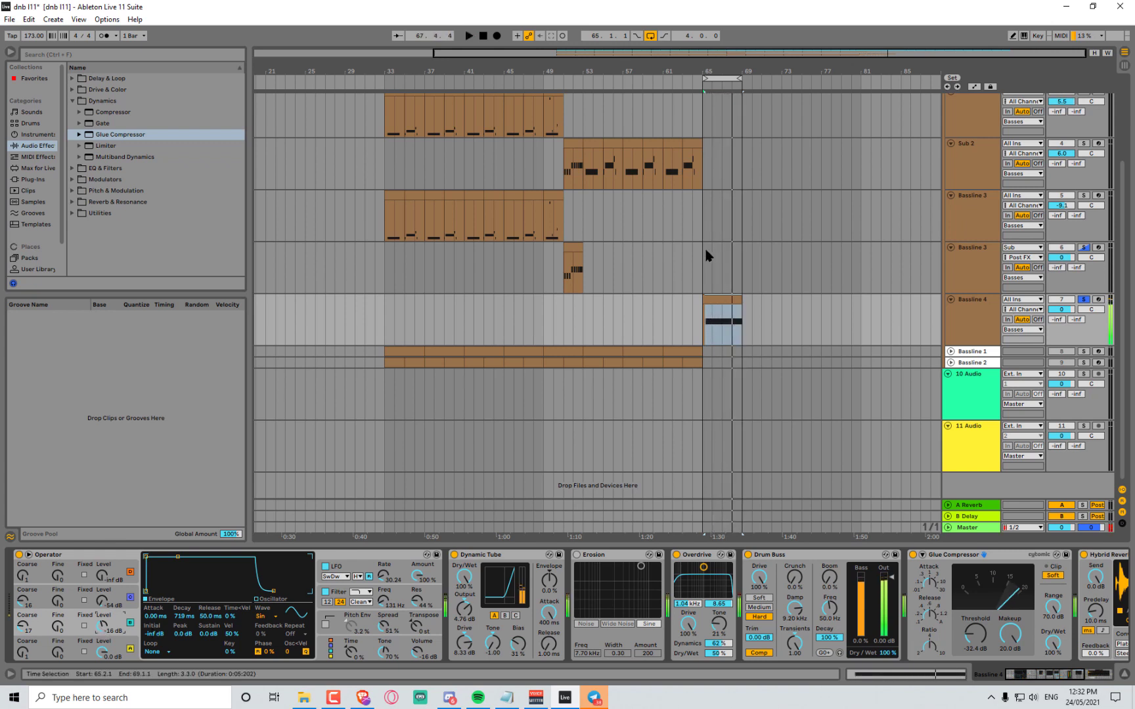
Place the playback start at bar 65 on Bassline 3, unsolo Bassline 4 and play the loop
click(706, 255)
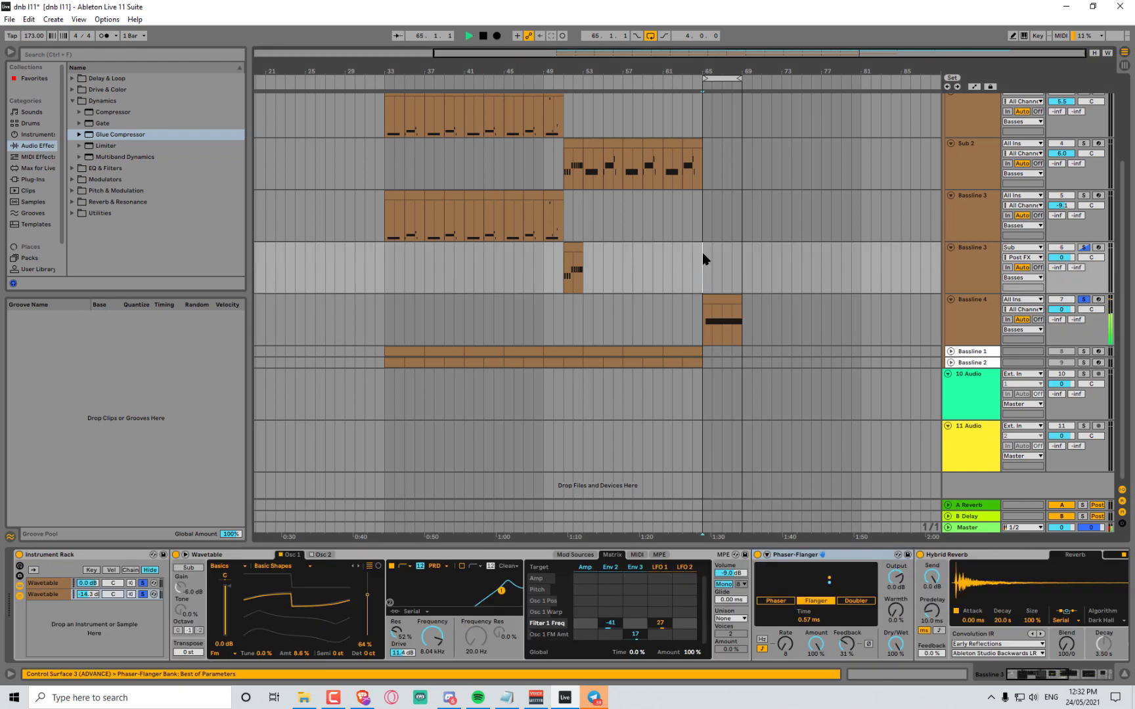
click(1084, 300)
key(space)
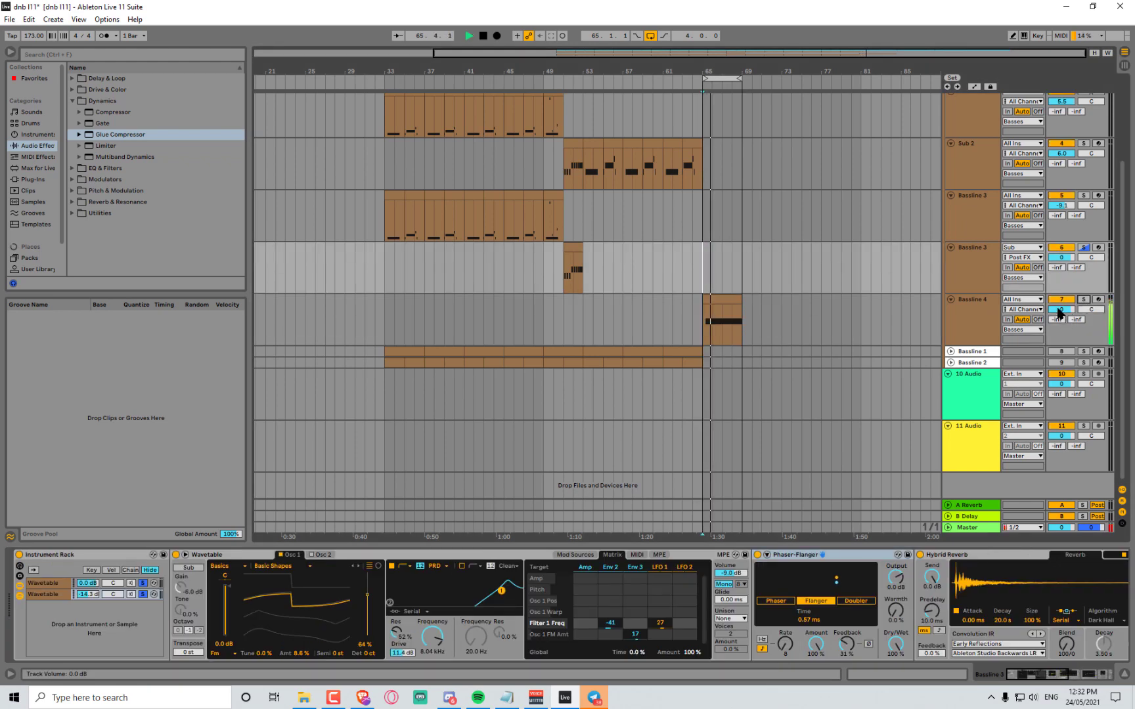
scroll(1059, 313, up, 2)
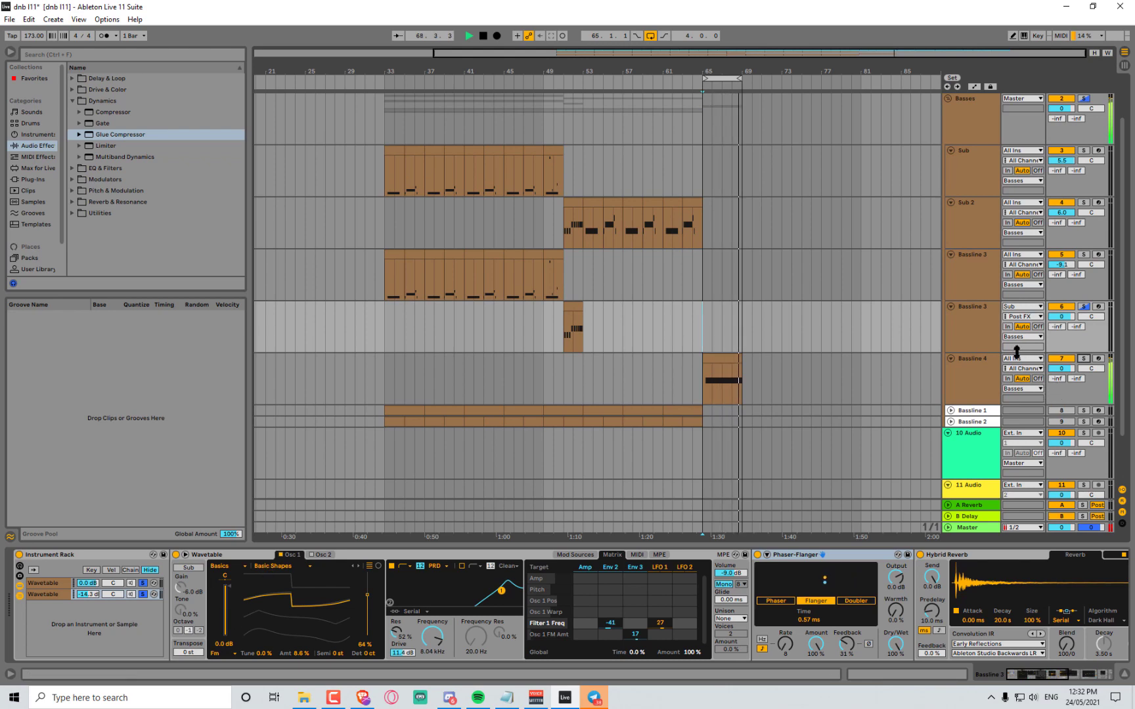
On Bassline 4, lower Operator's oscillator C coarse tuning and its spread, replaying the loop to check
click(920, 363)
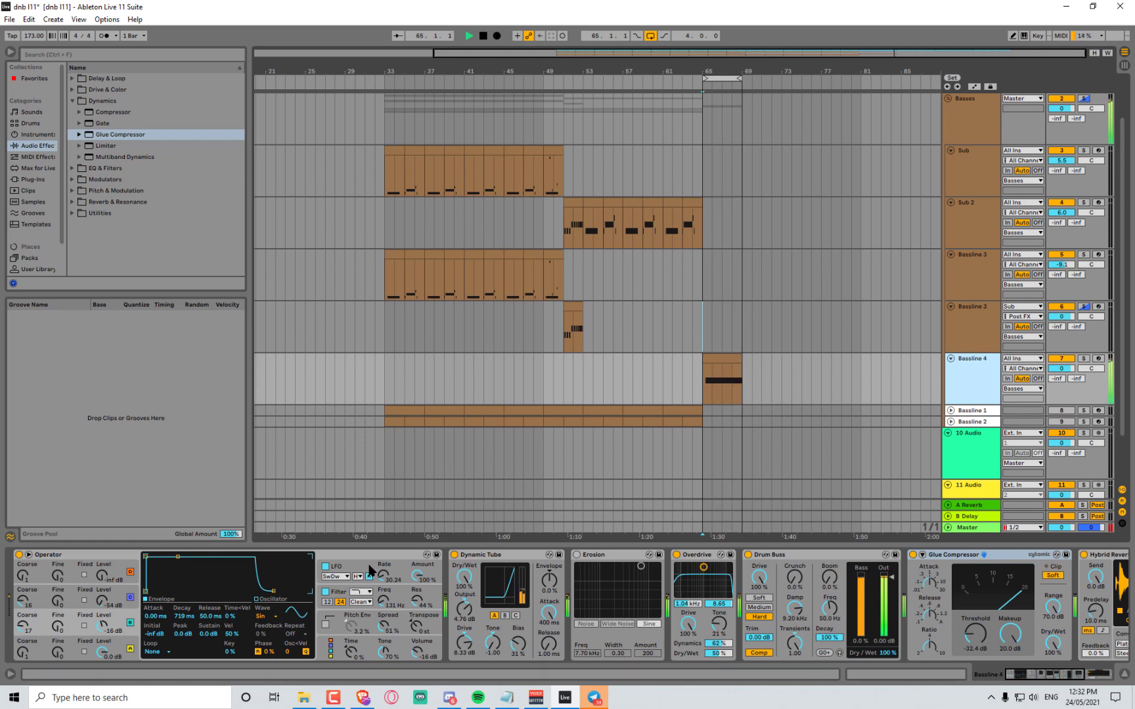
drag(23, 628, 24, 650)
key(space)
key(space)
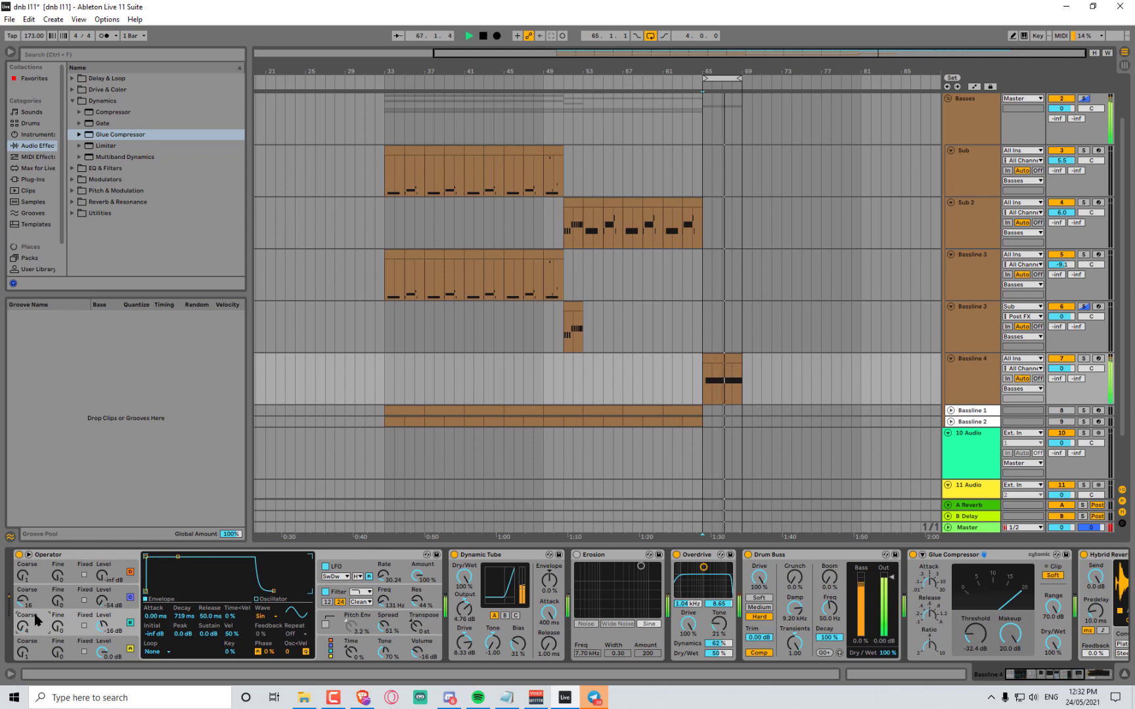
key(space)
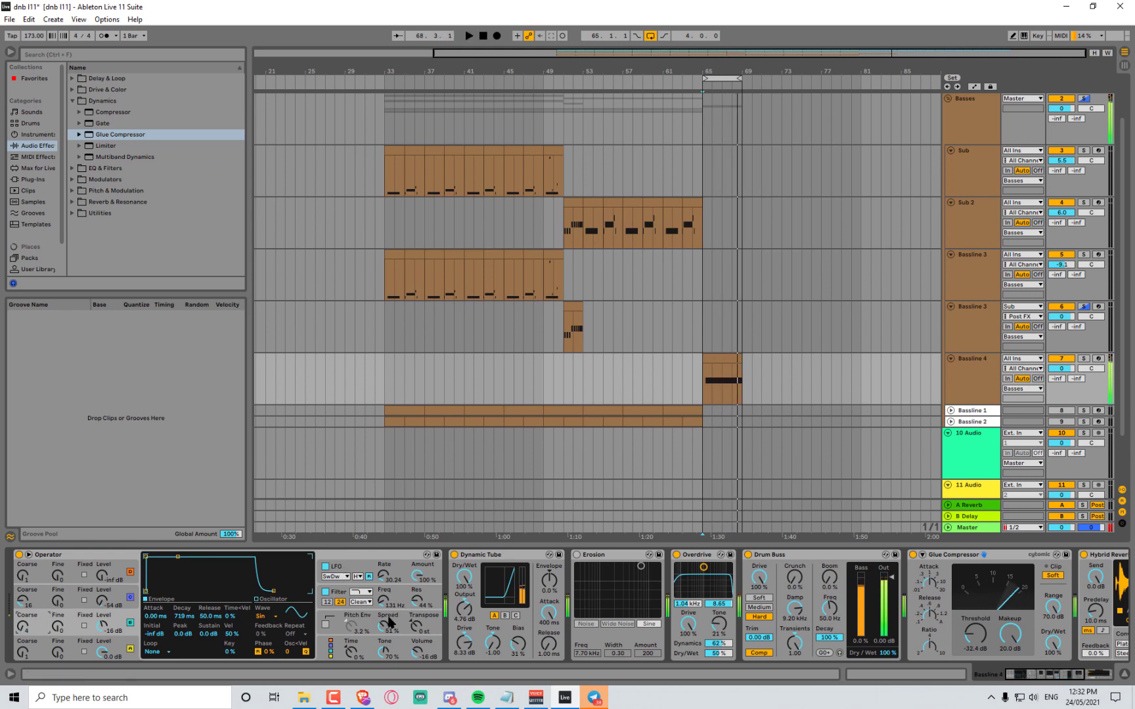
drag(385, 626, 385, 664)
key(space)
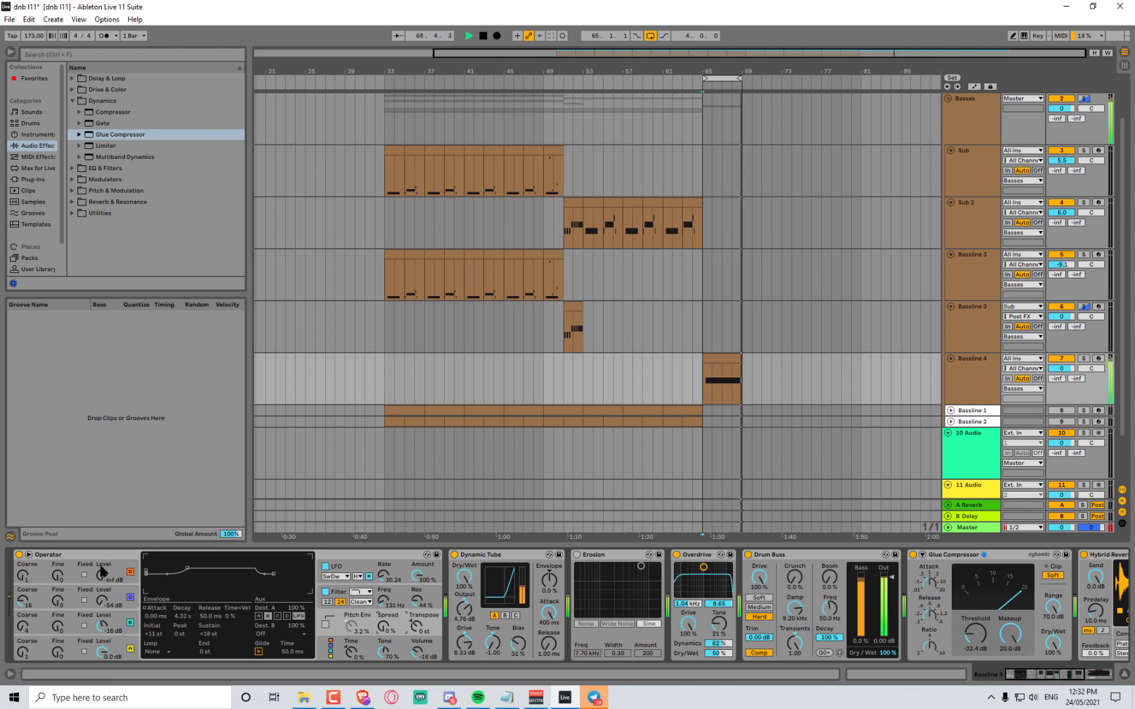
Group Bassline 4's devices from Operator through Hybrid Reverb into an Instrument Rack
click(82, 556)
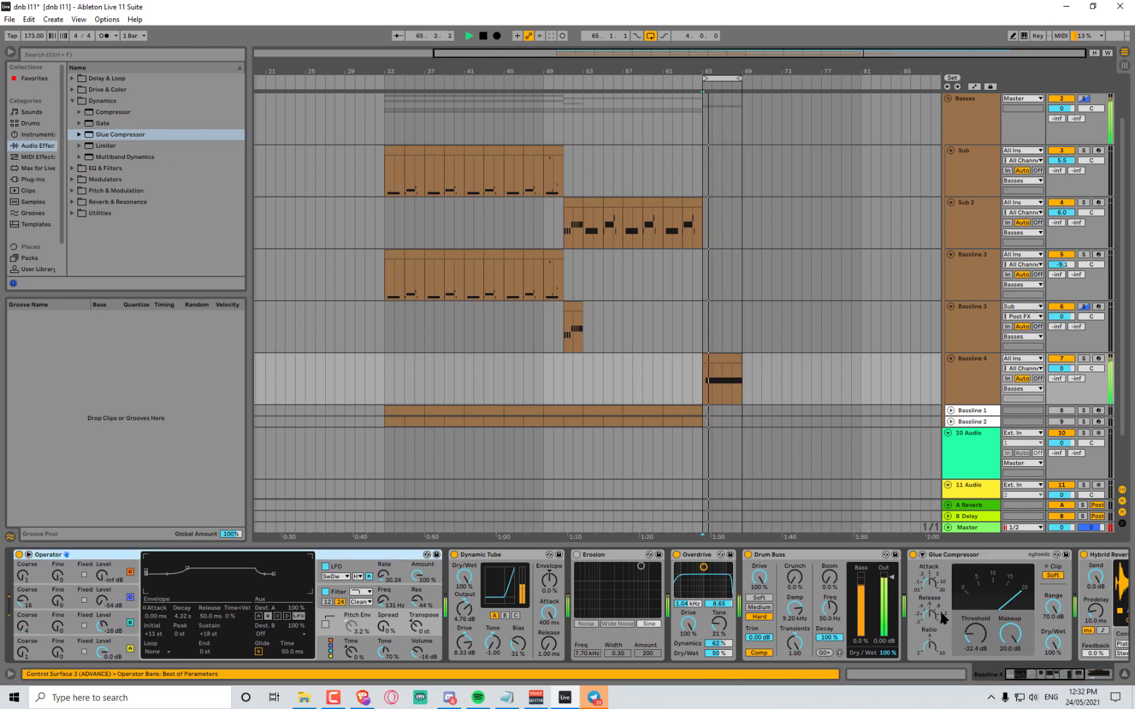
click(1039, 670)
click(746, 557)
right_click(746, 557)
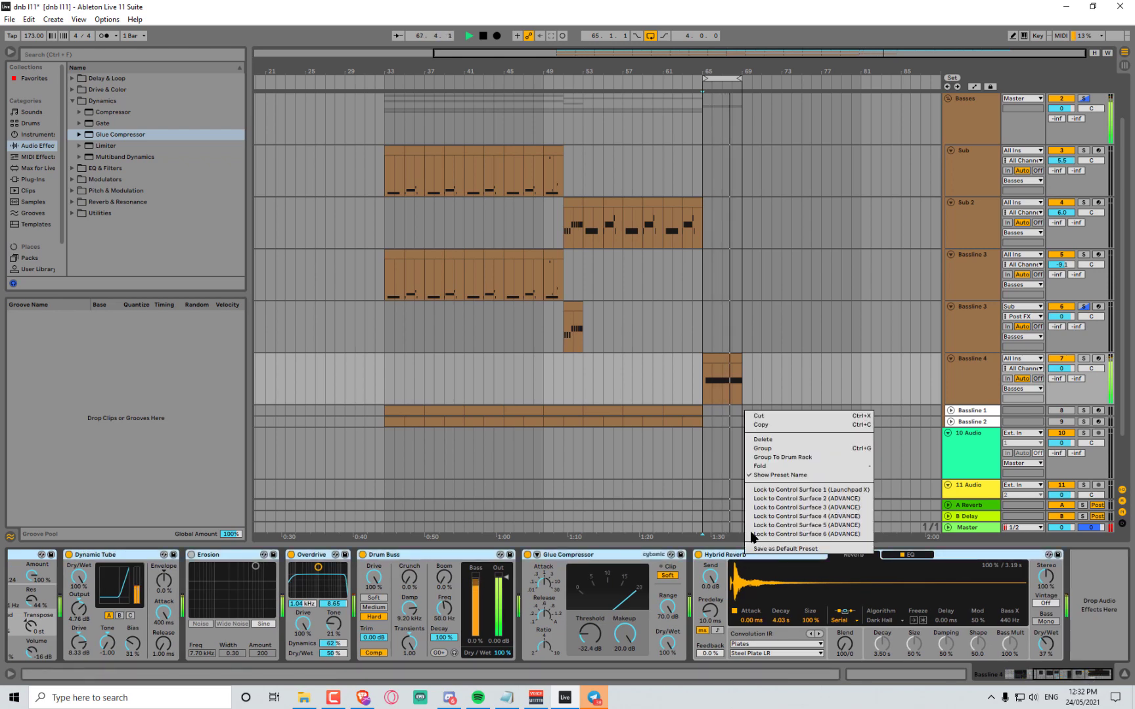
click(766, 455)
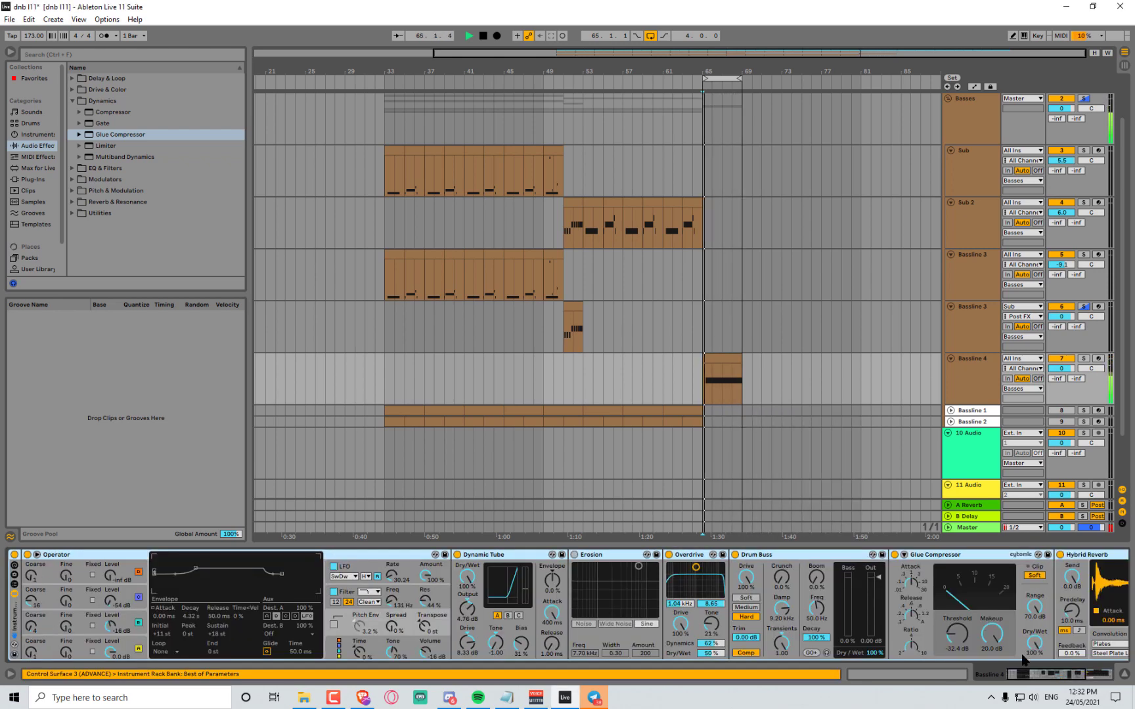
Show the Instrument Rack's chains, duplicate the Operator chain and pan the two copies to opposite sides
click(14, 585)
key(space)
click(31, 584)
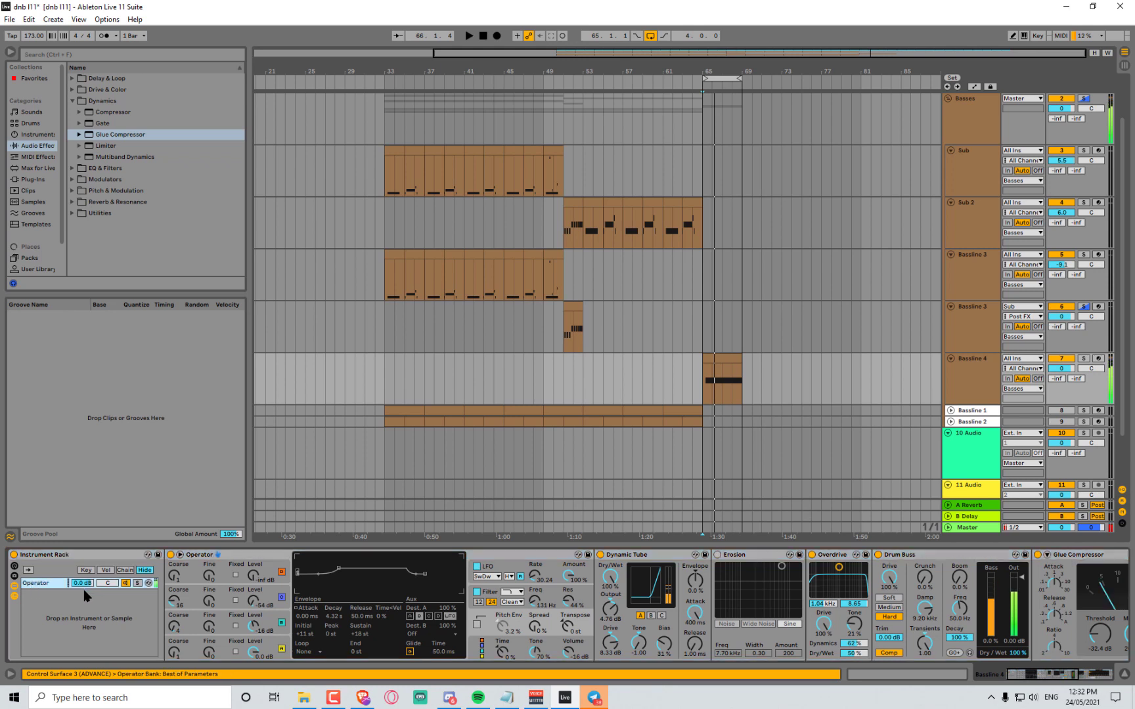
key(ctrl+d)
drag(82, 583, 107, 607)
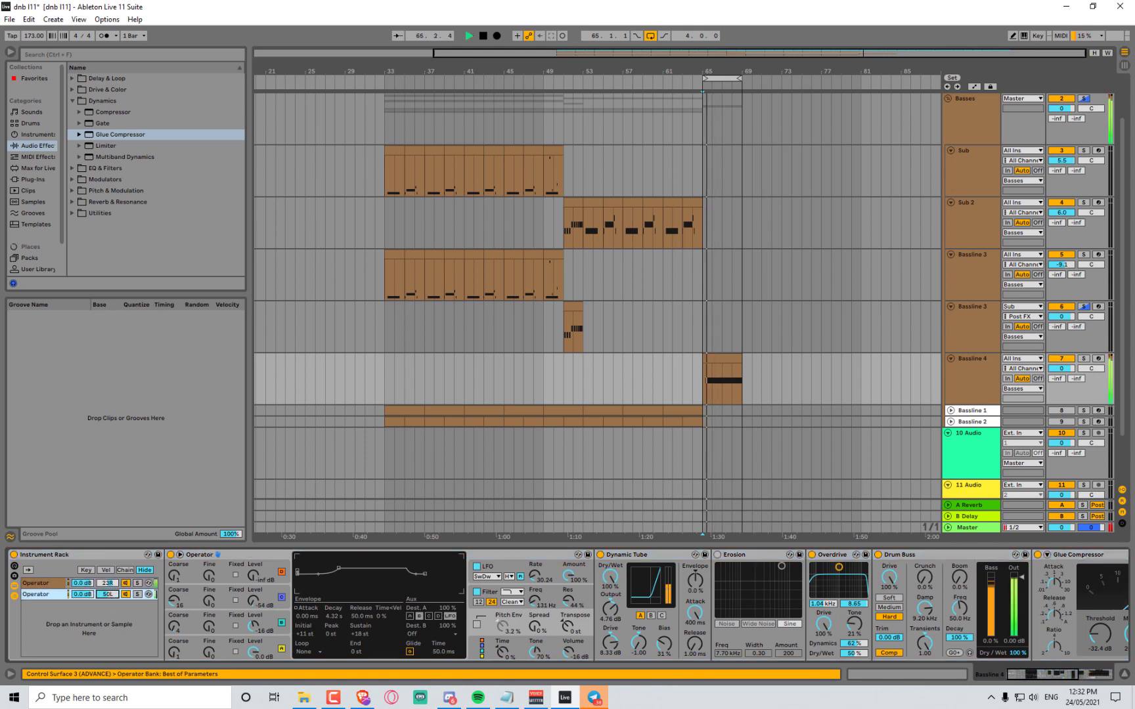
Set oscillator C's coarse tuning to 13 in the duplicated Operator chain, replaying the loop to compare
drag(174, 627, 174, 621)
key(space)
key(space)
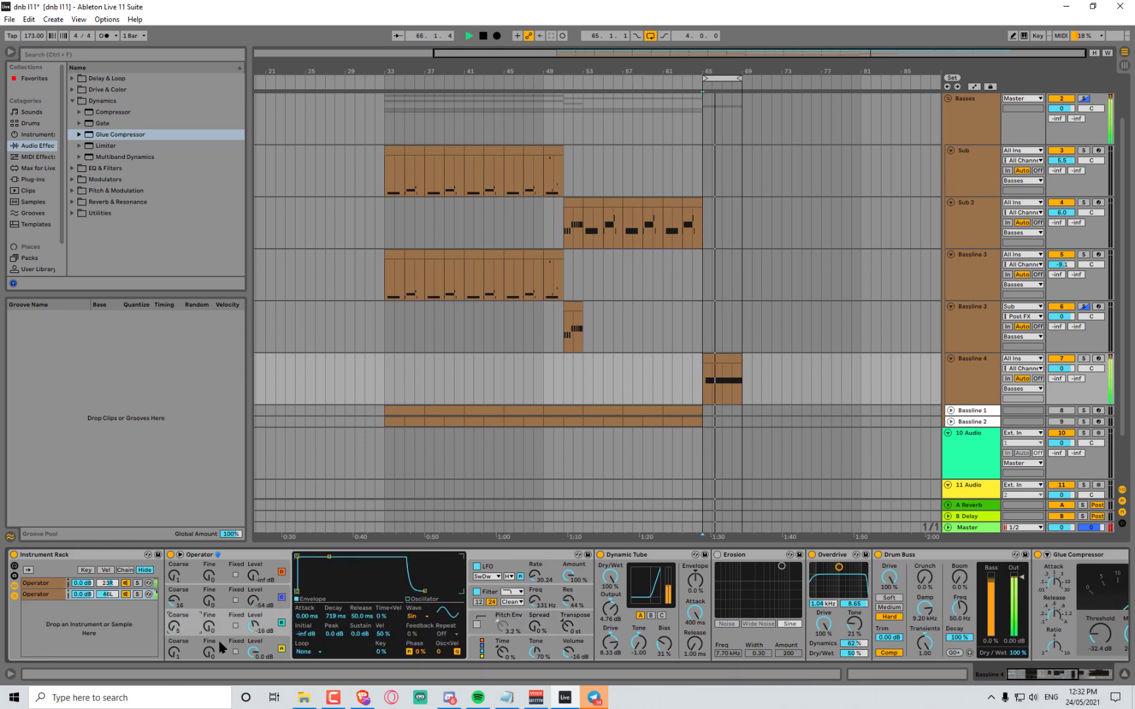
key(space)
key(space)
drag(176, 631, 176, 612)
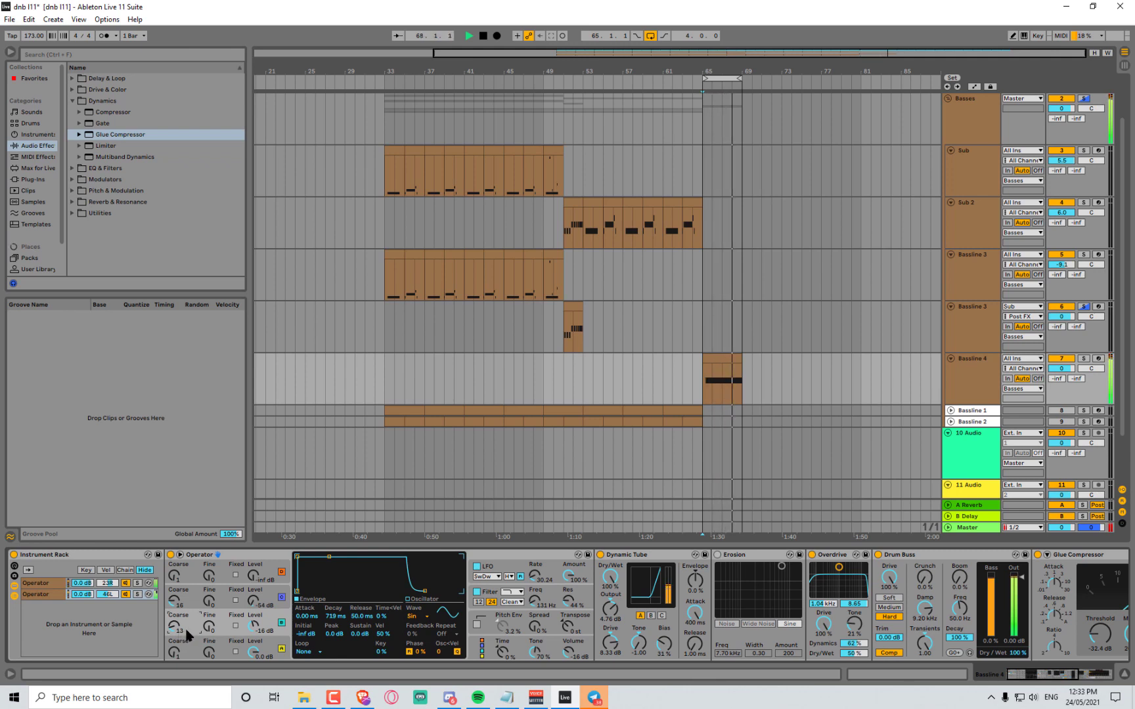
Reset the panning of both Operator chains to centre and stop playback
double_click(109, 595)
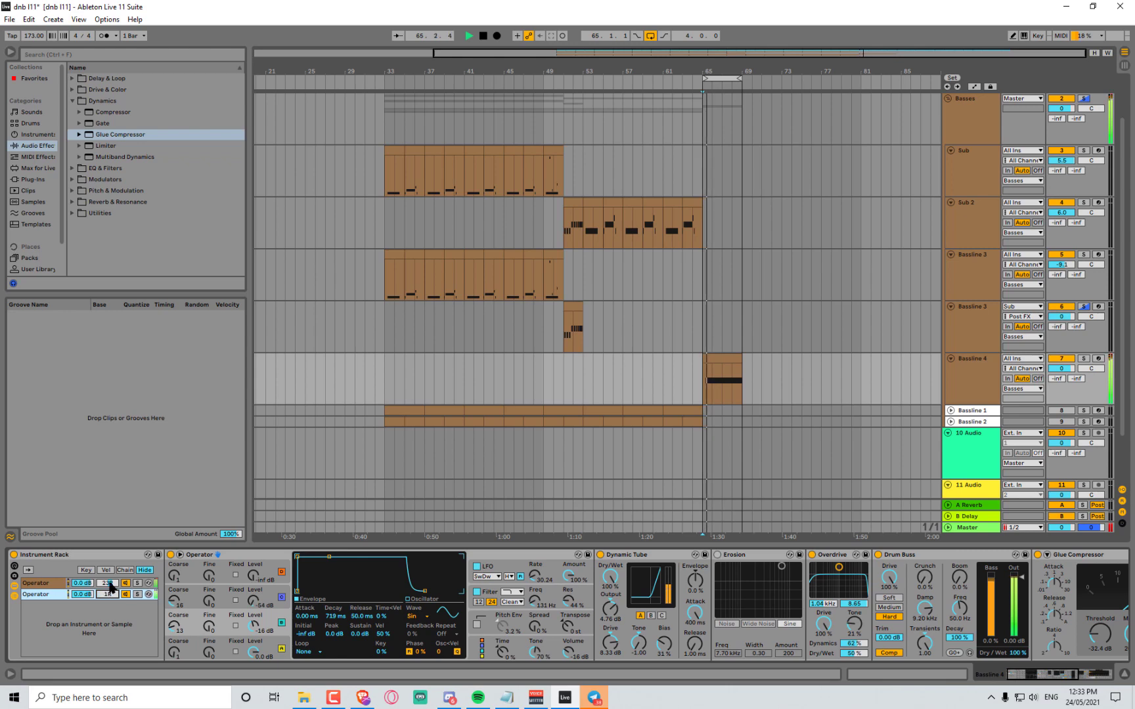
double_click(110, 583)
click(45, 595)
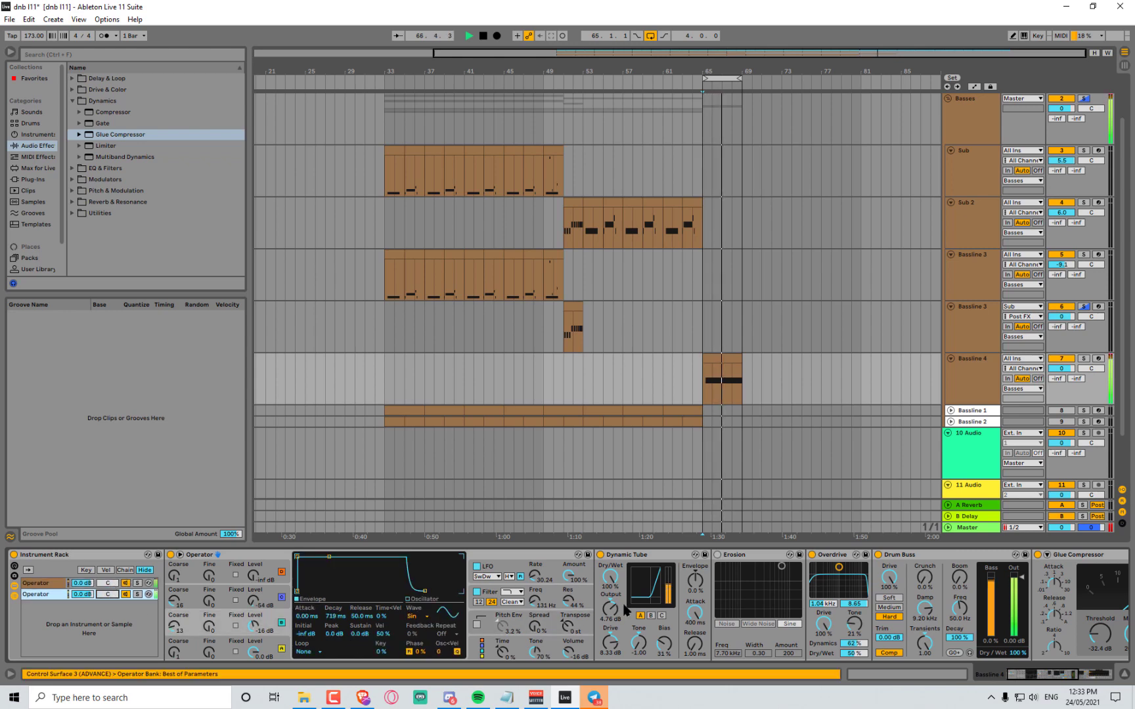
scroll(709, 627, right, 3)
scroll(709, 628, right, 3)
key(space)
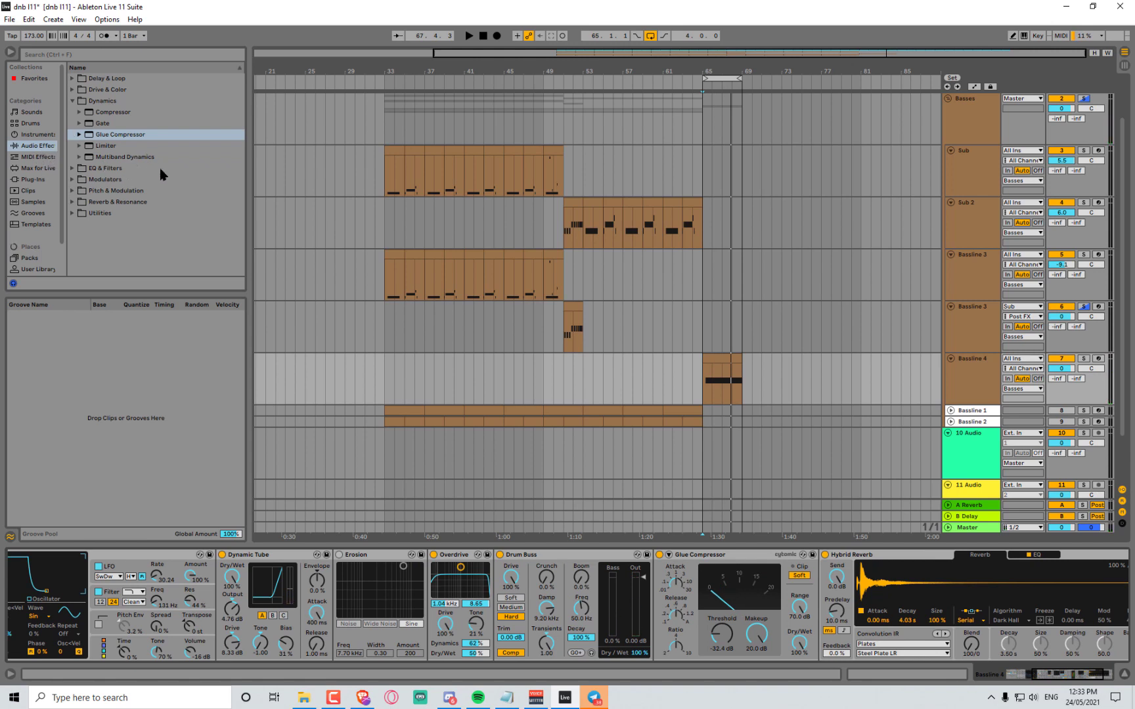
Arm Bassline 4 for recording and enable the computer MIDI keyboard to play test notes
click(1098, 359)
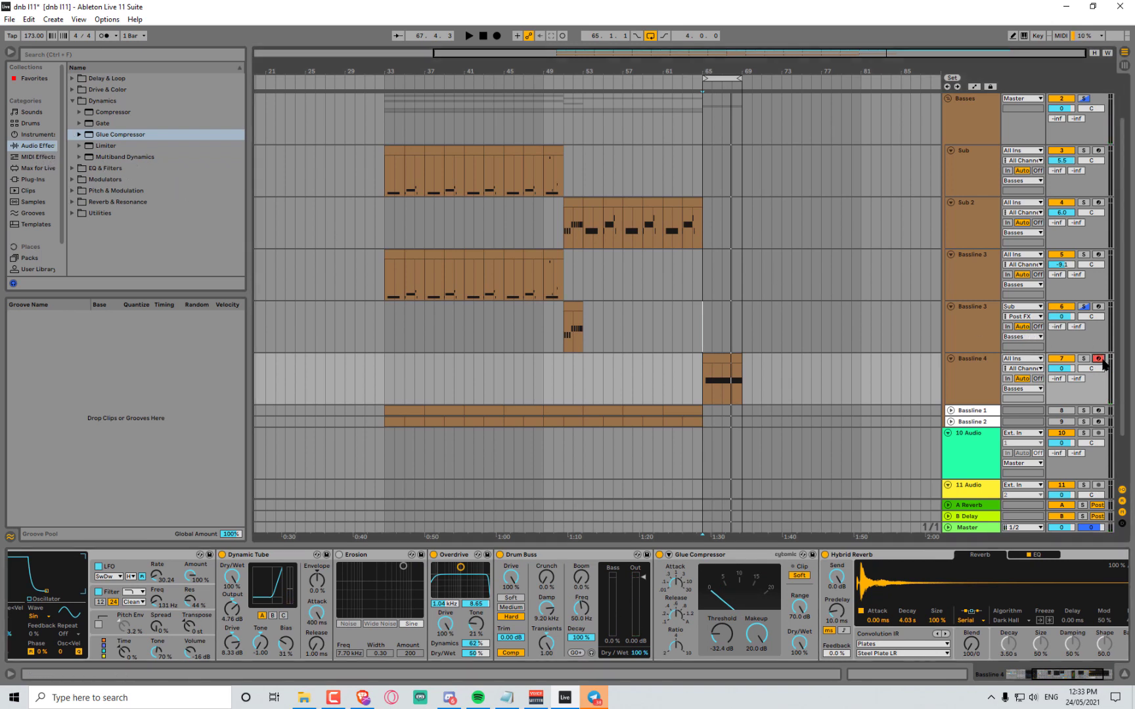
key(a)
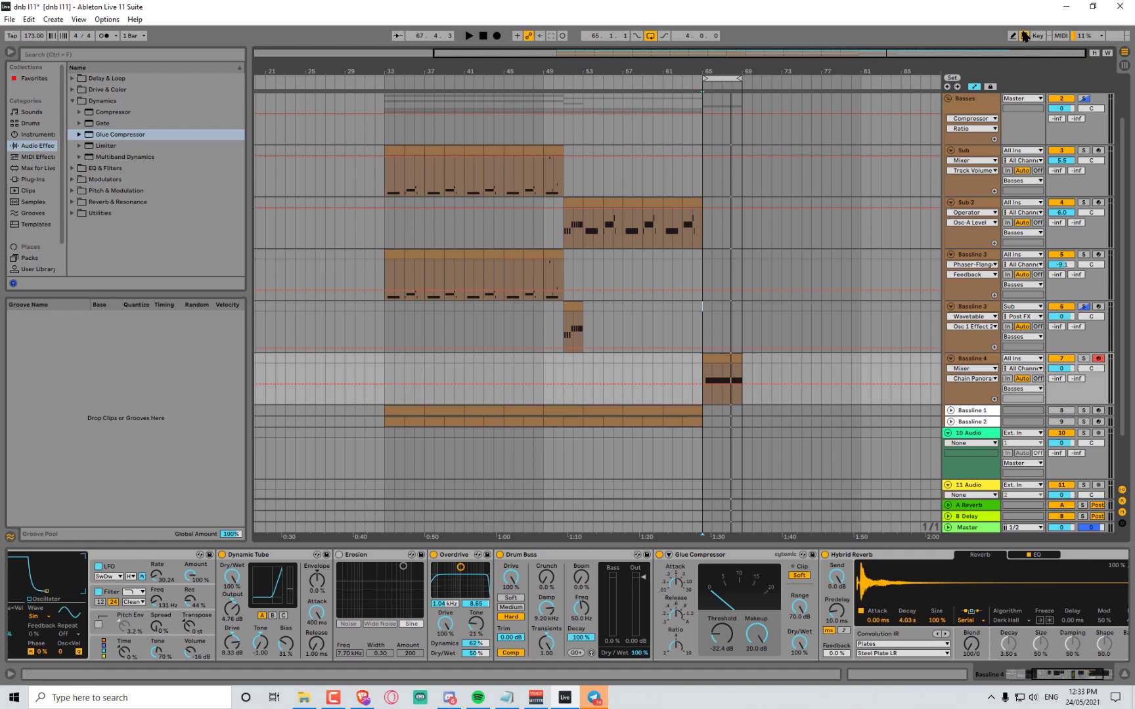
click(1025, 35)
key(z)
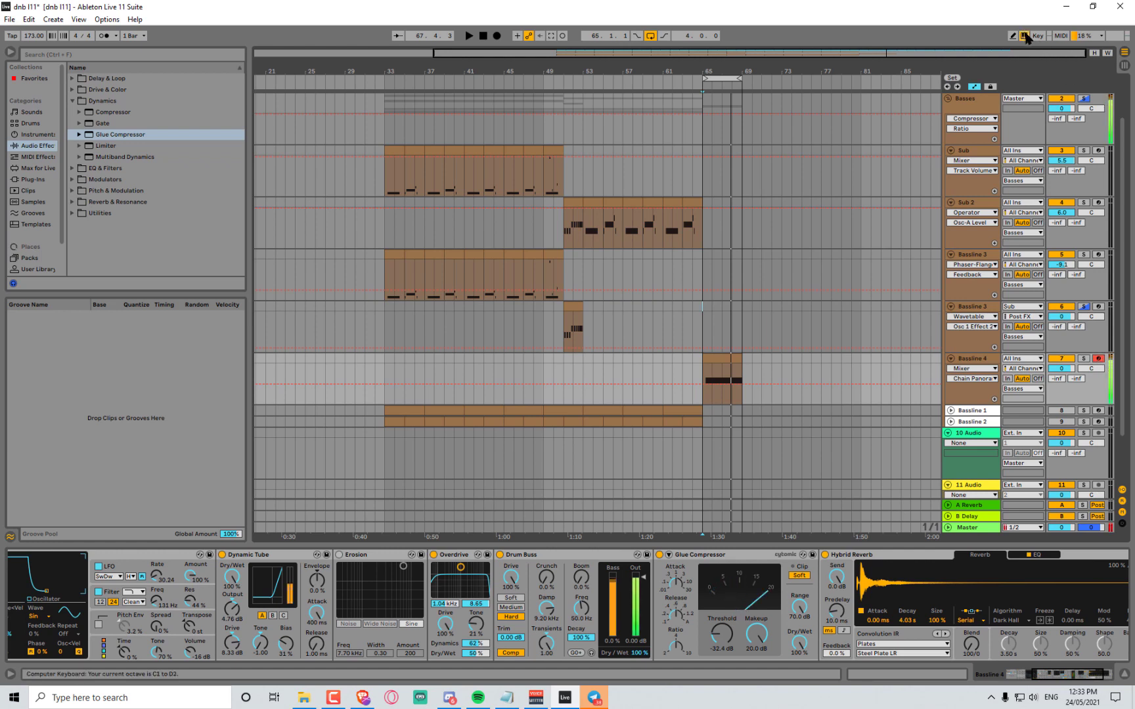
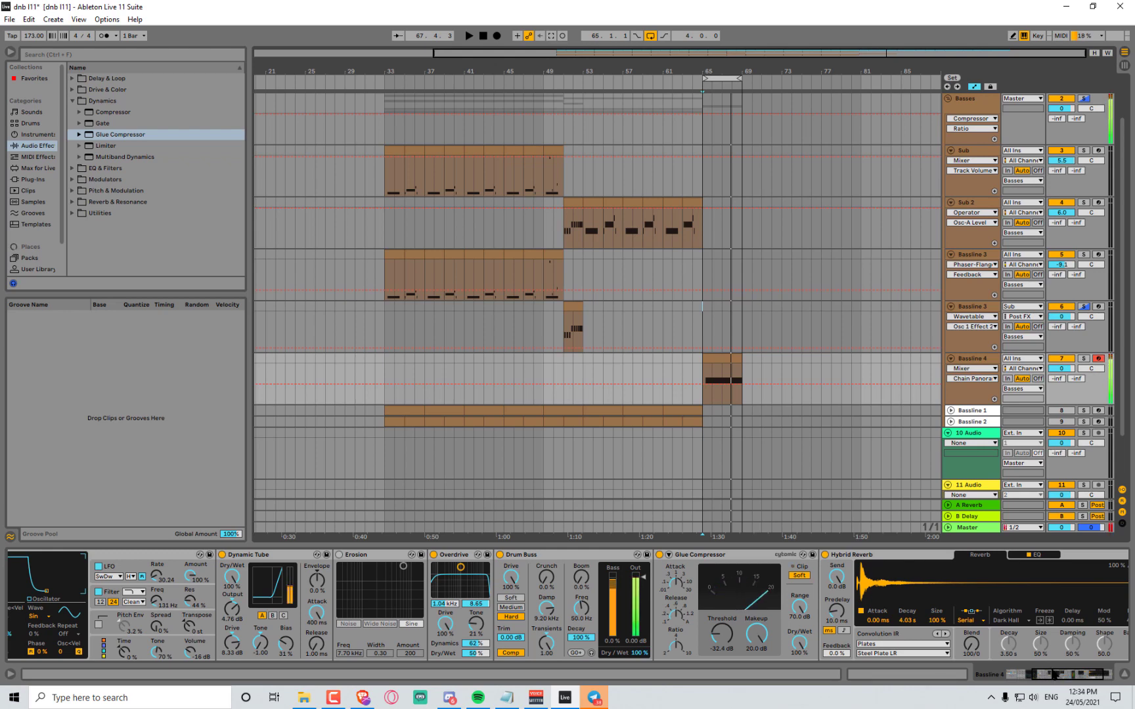
Add an Auto Pan after Hybrid Reverb with a 92.9% amount and a tempo-synced rate
drag(1053, 675, 933, 680)
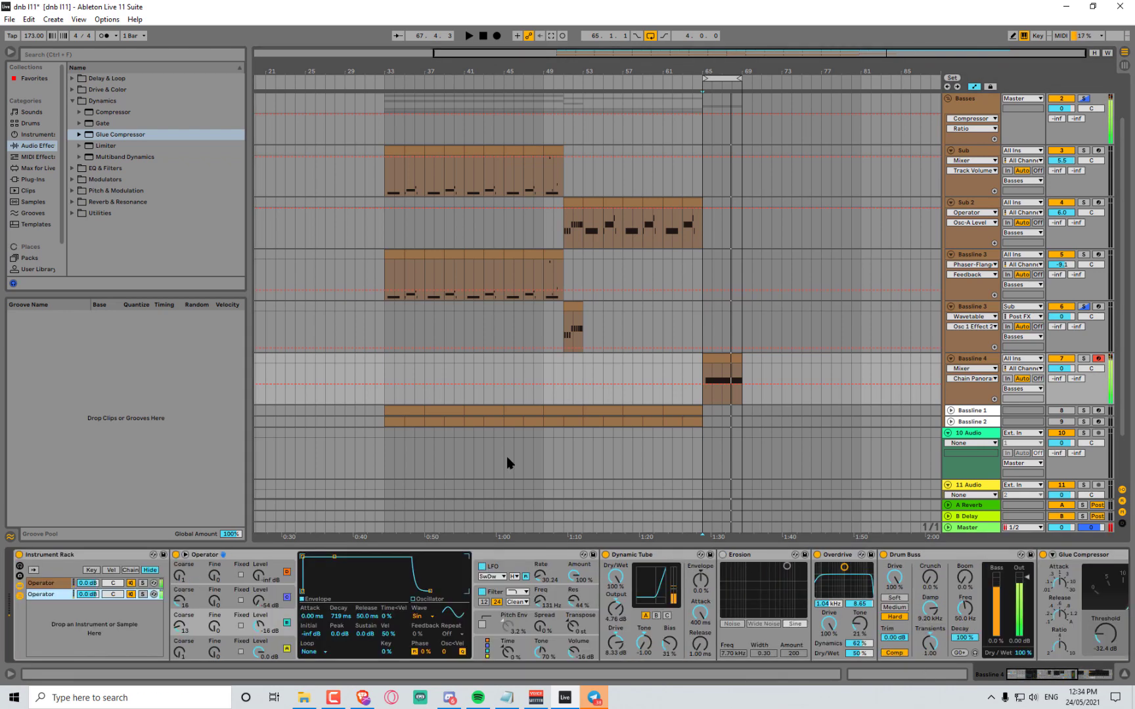
click(73, 191)
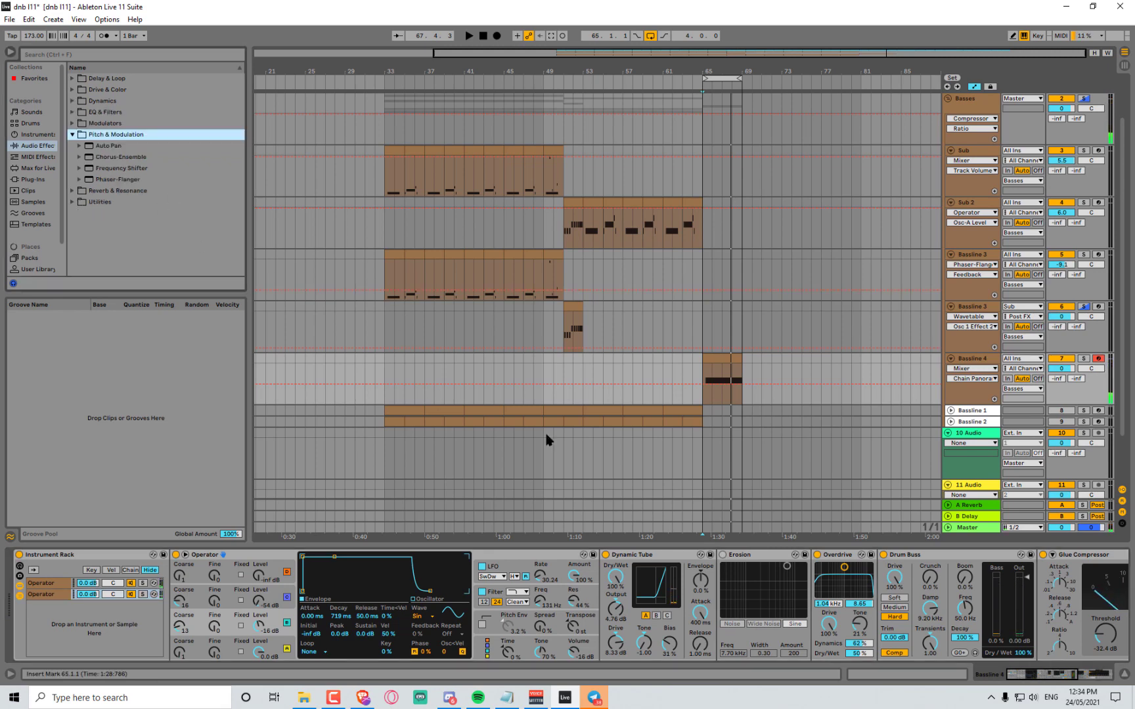
scroll(760, 627, right, 8)
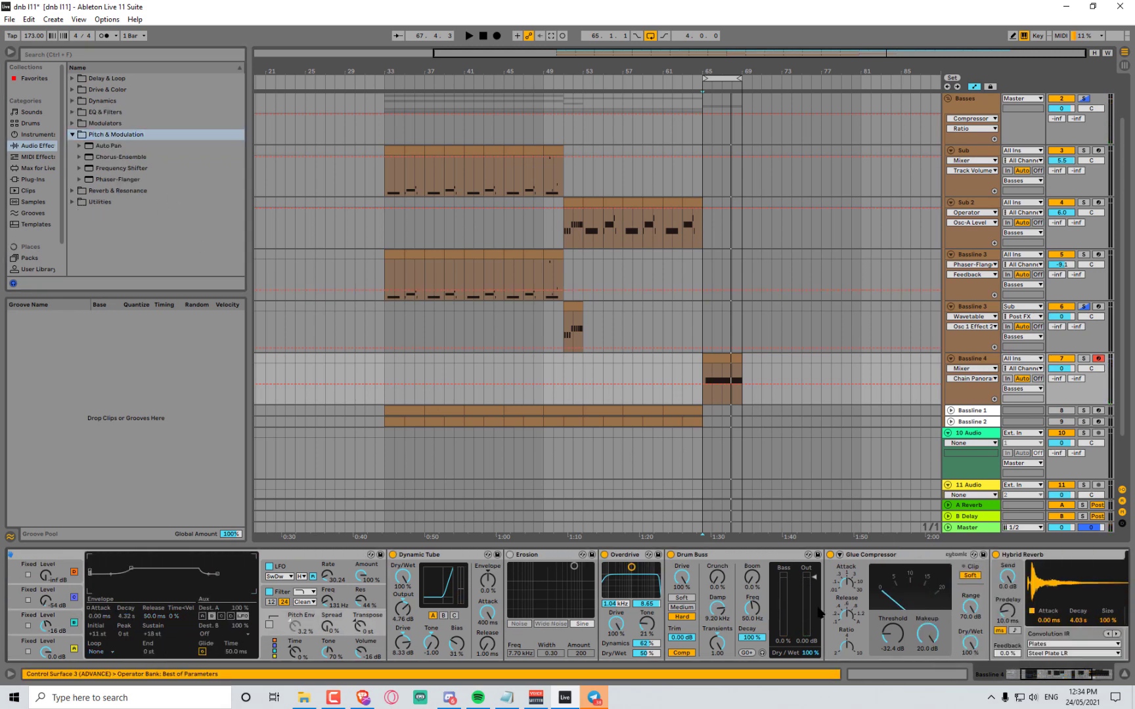
drag(105, 153, 1055, 591)
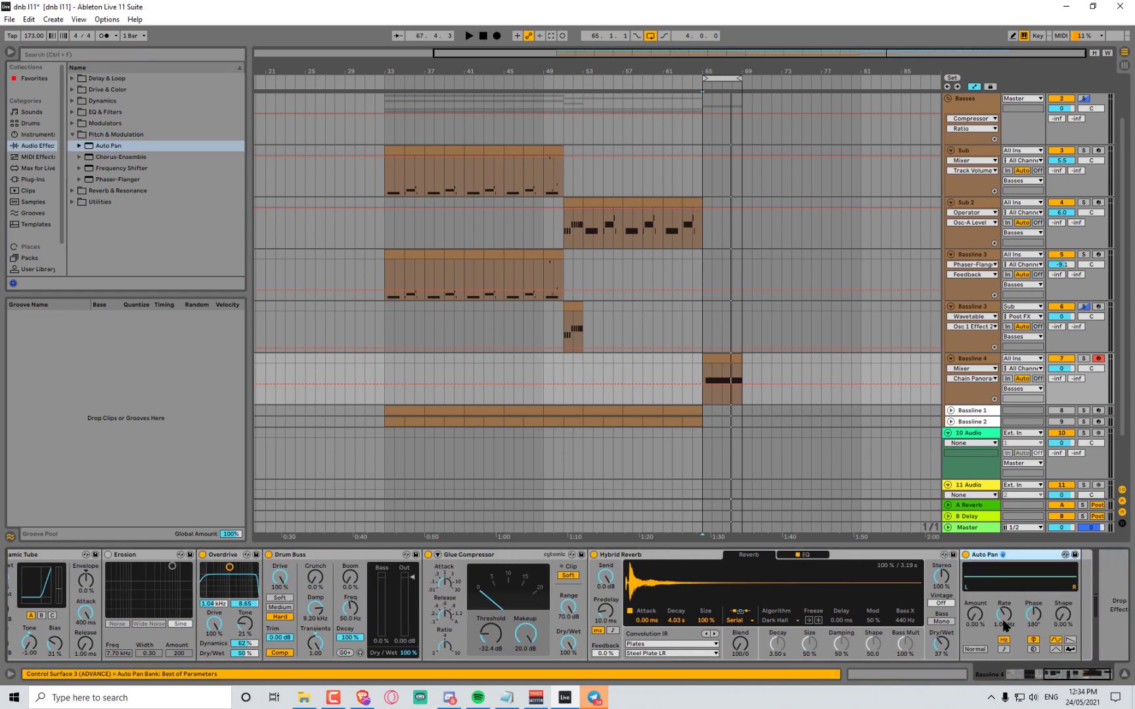
drag(978, 620, 976, 578)
click(1004, 650)
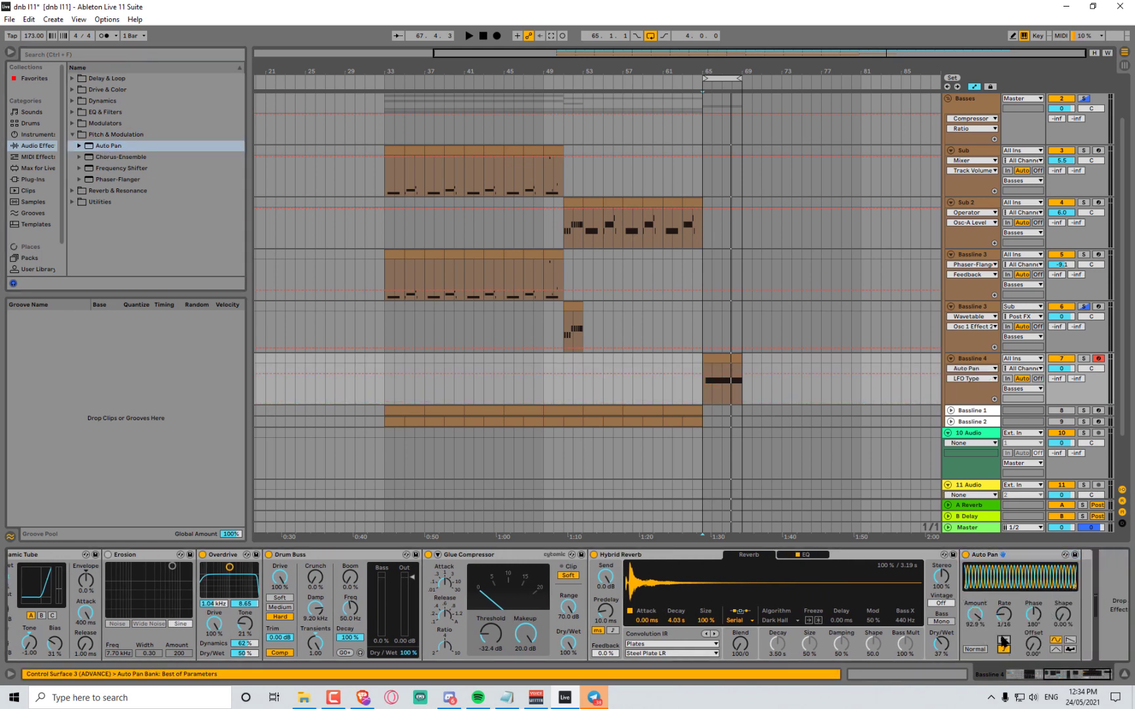
Try Auto Pan at a 1/6 rate, playing the loop before and after the change
key(space)
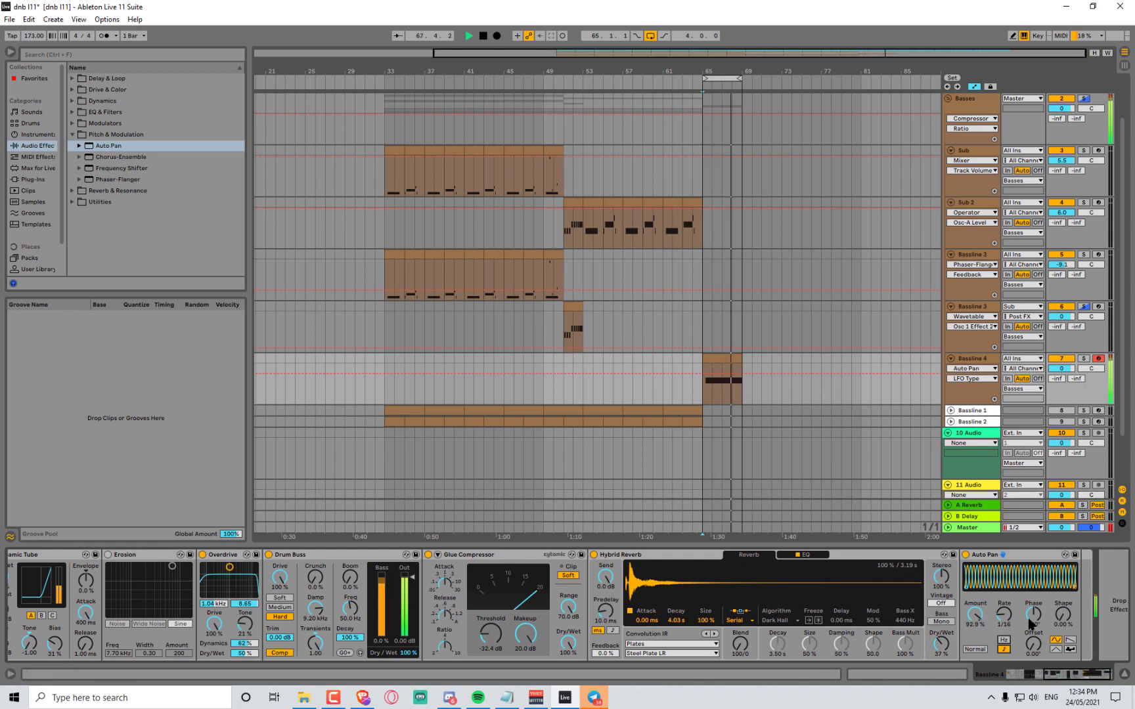
key(space)
drag(1009, 622, 1009, 607)
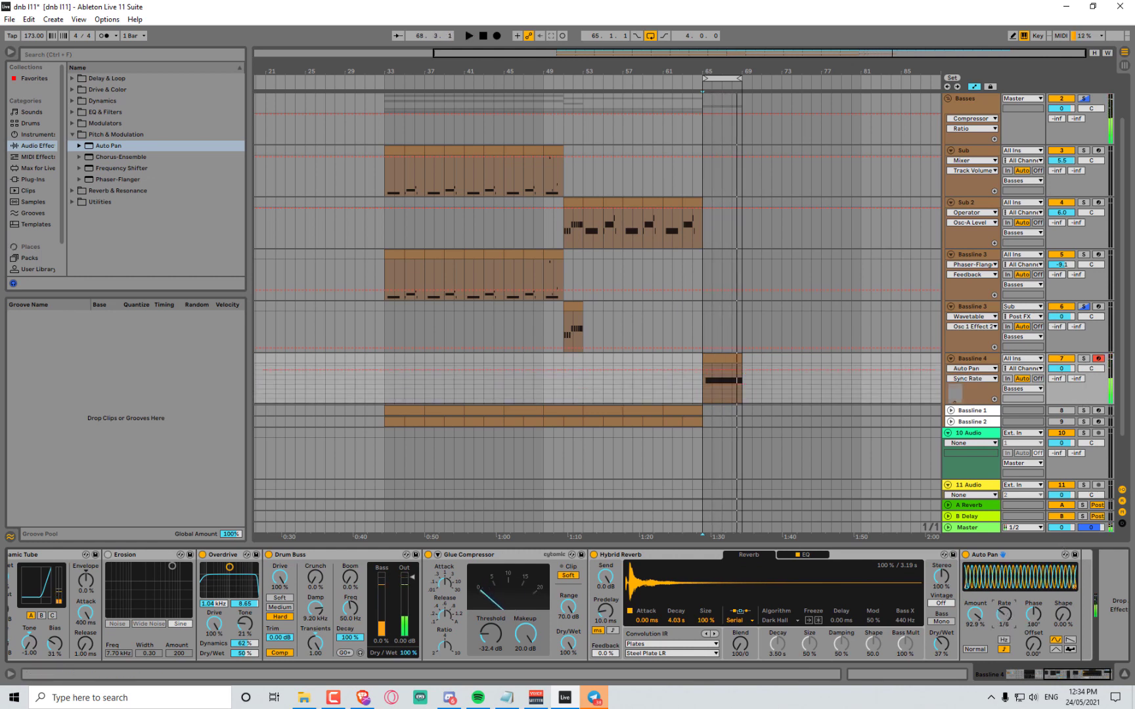
key(space)
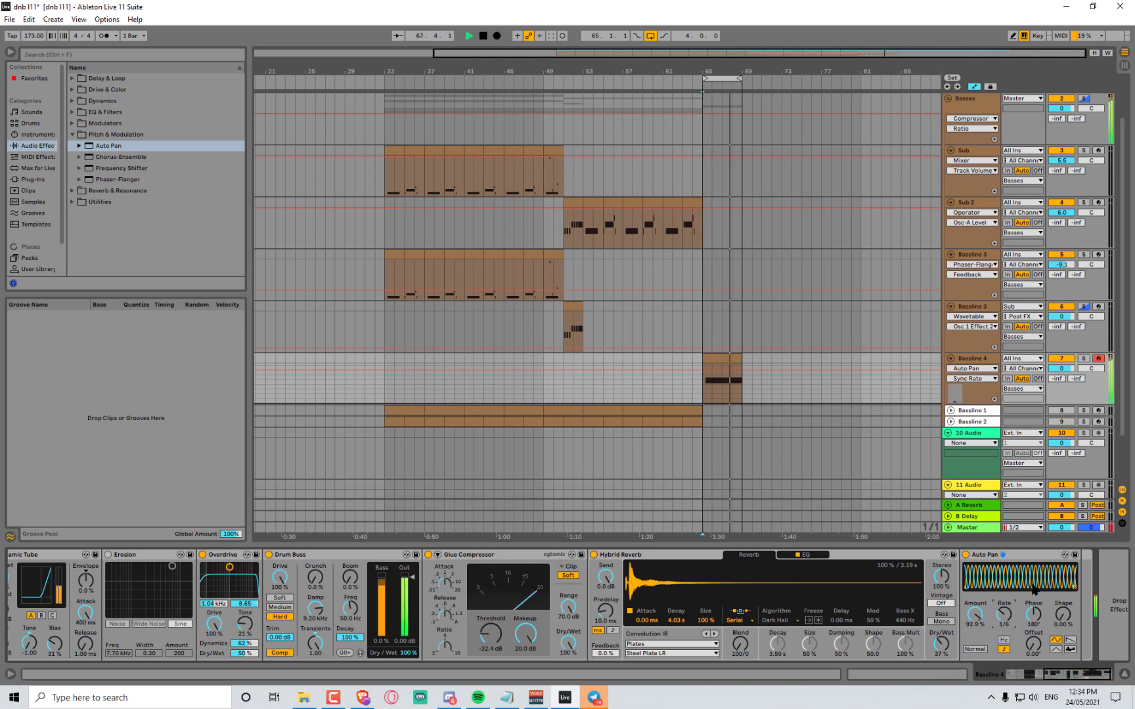
Compare Auto Pan's sawtooth and random waveforms during playback, then return it to sine
click(1069, 641)
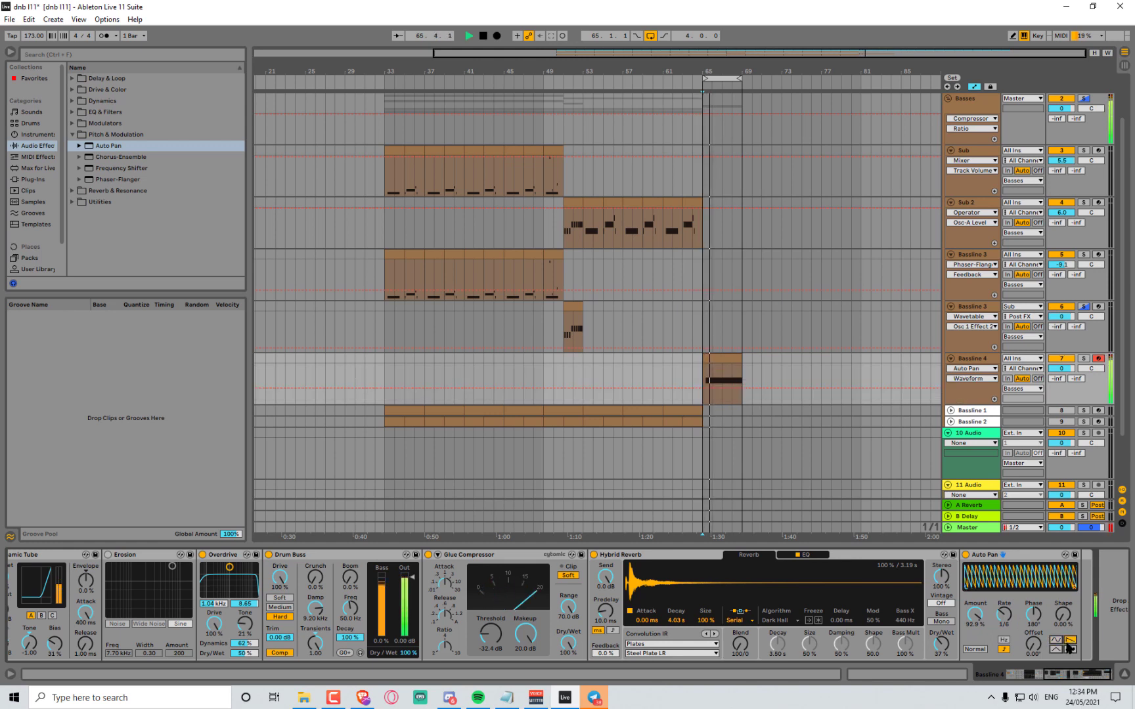
click(1070, 648)
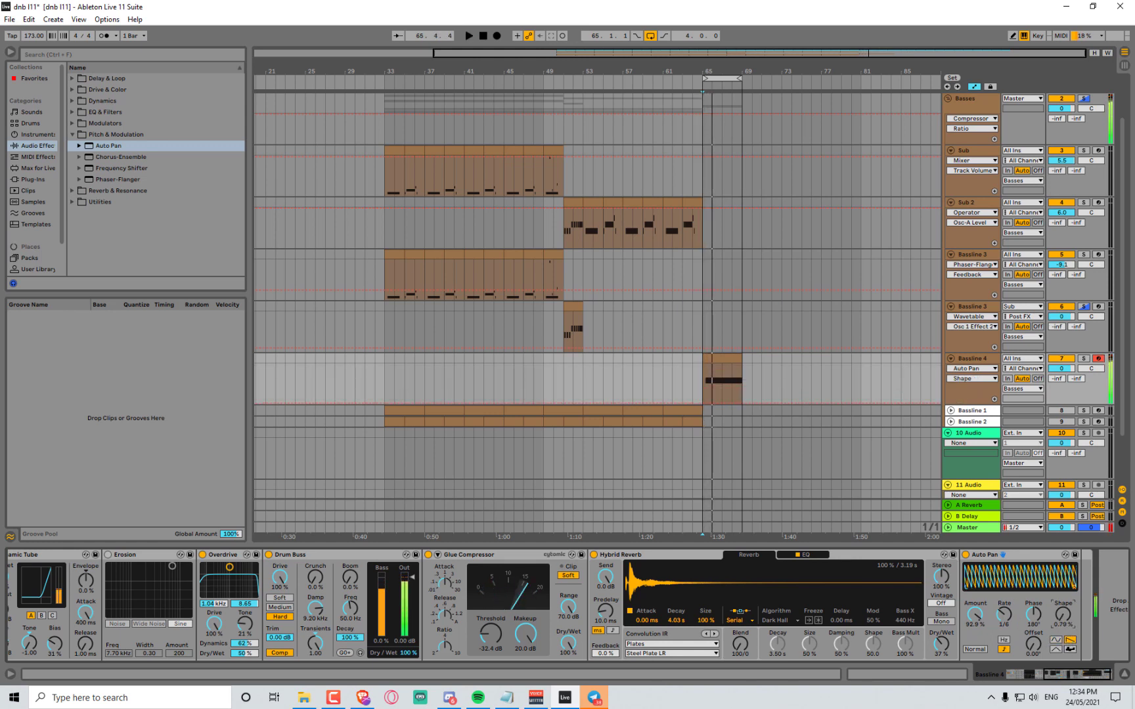
click(1070, 649)
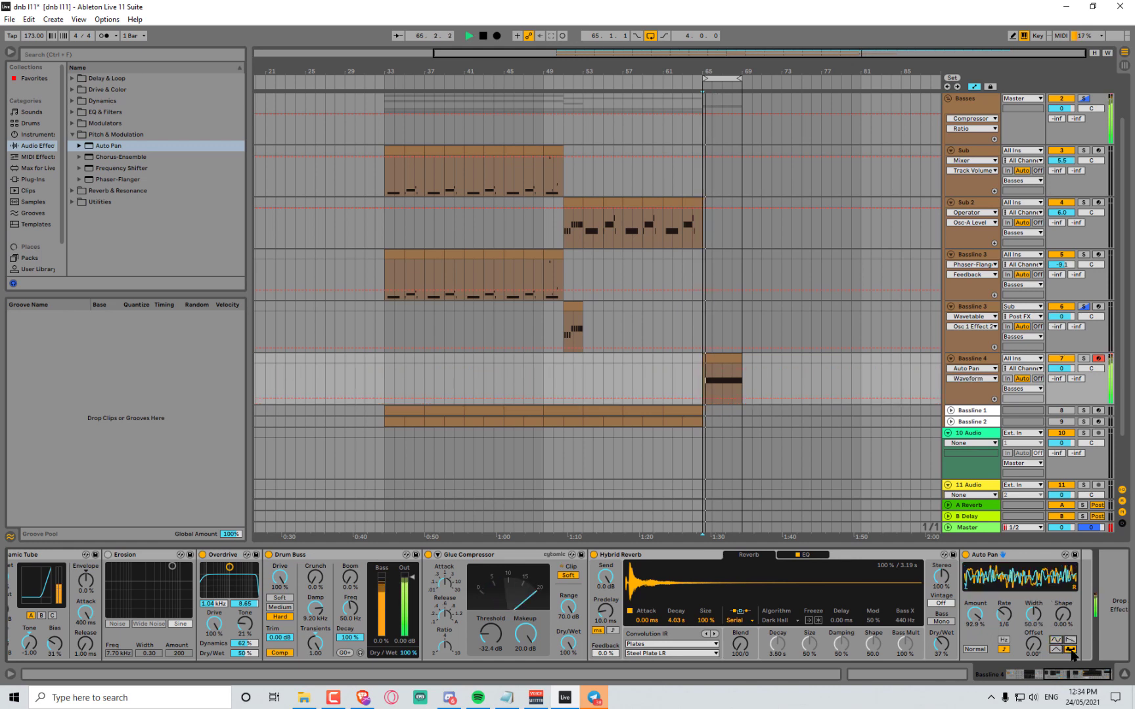
click(1056, 642)
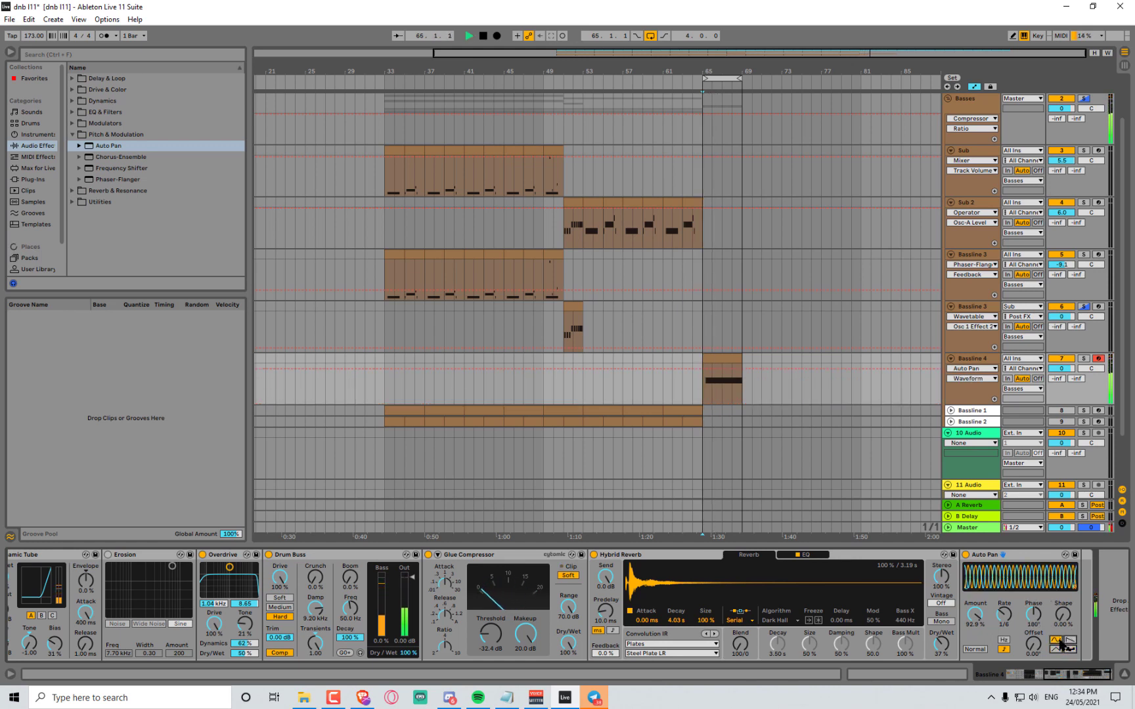
Set Auto Pan's synced rate to 1/4 after comparing 1/8 and 1/16 against the loop
drag(1009, 620, 1010, 637)
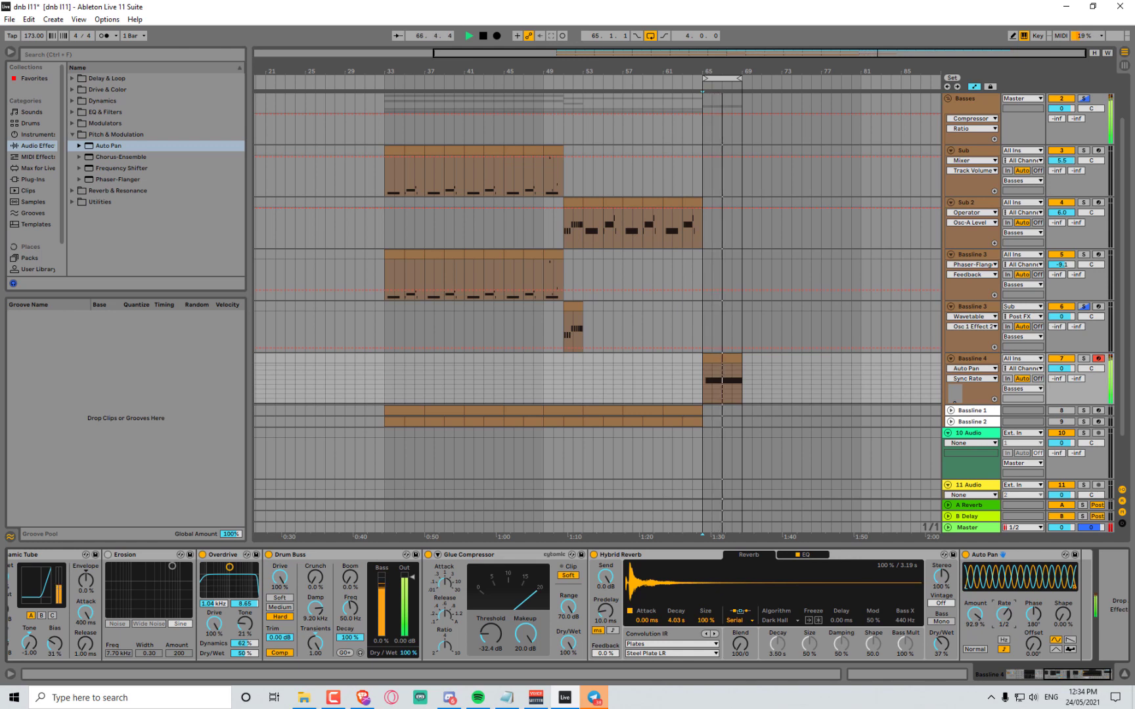
key(space)
key(space)
drag(1010, 616, 1017, 636)
key(space)
key(space)
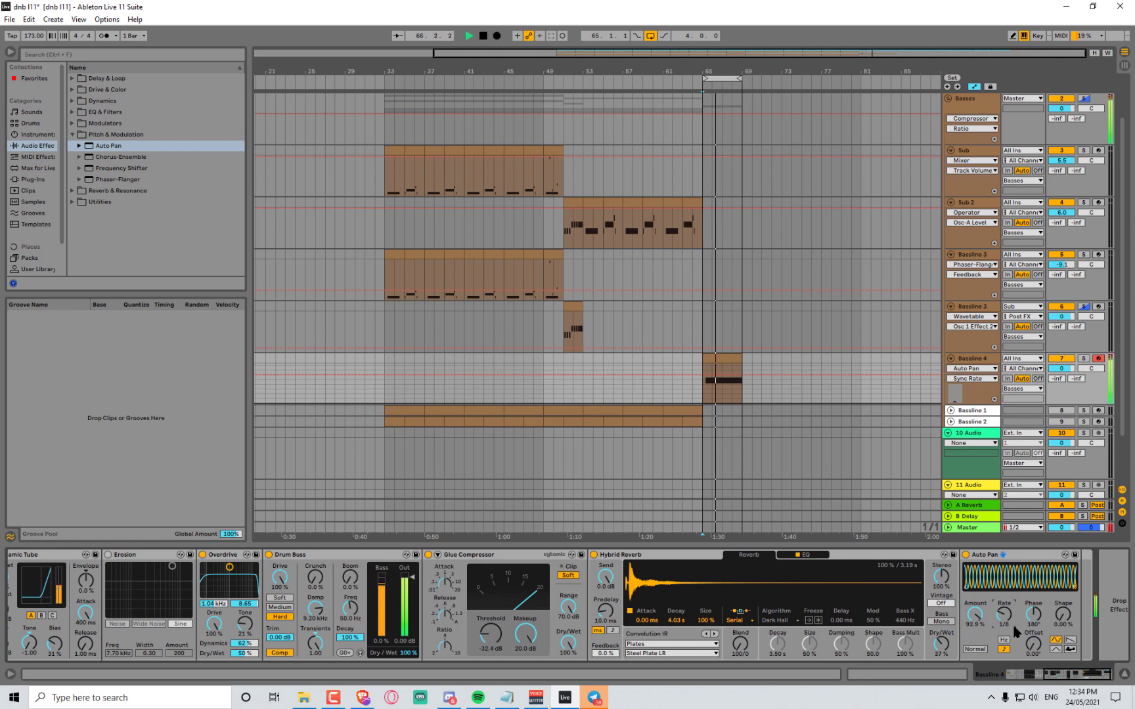
drag(1016, 630, 1017, 635)
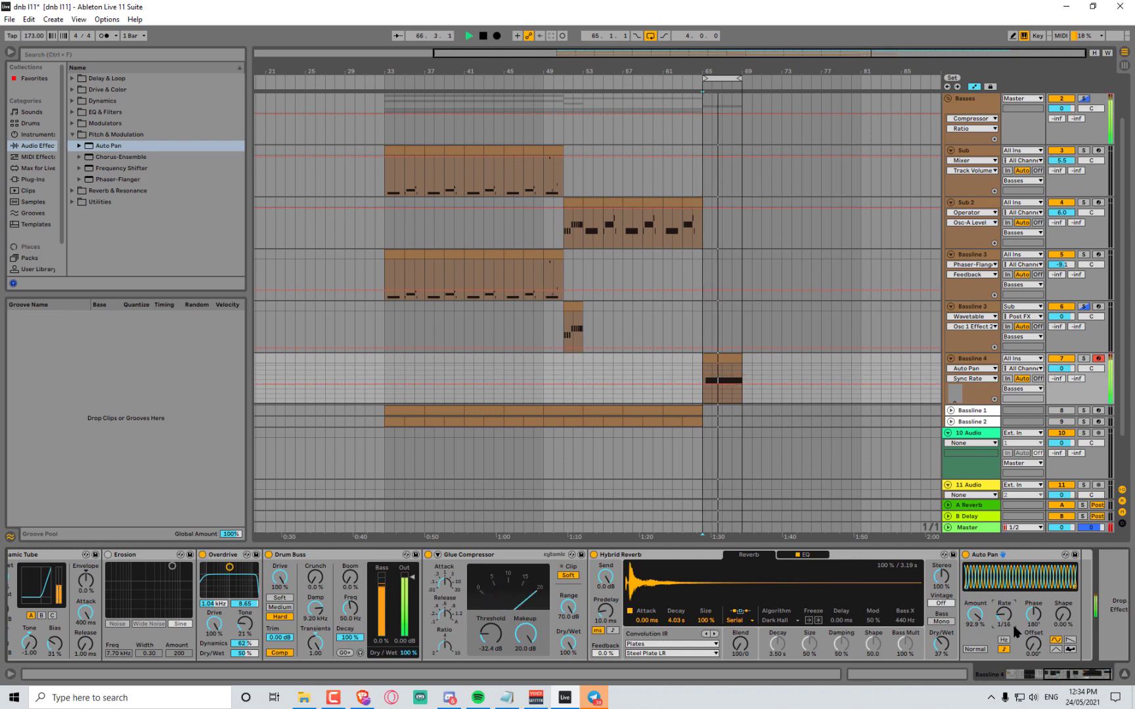
key(space)
drag(1015, 628, 1014, 622)
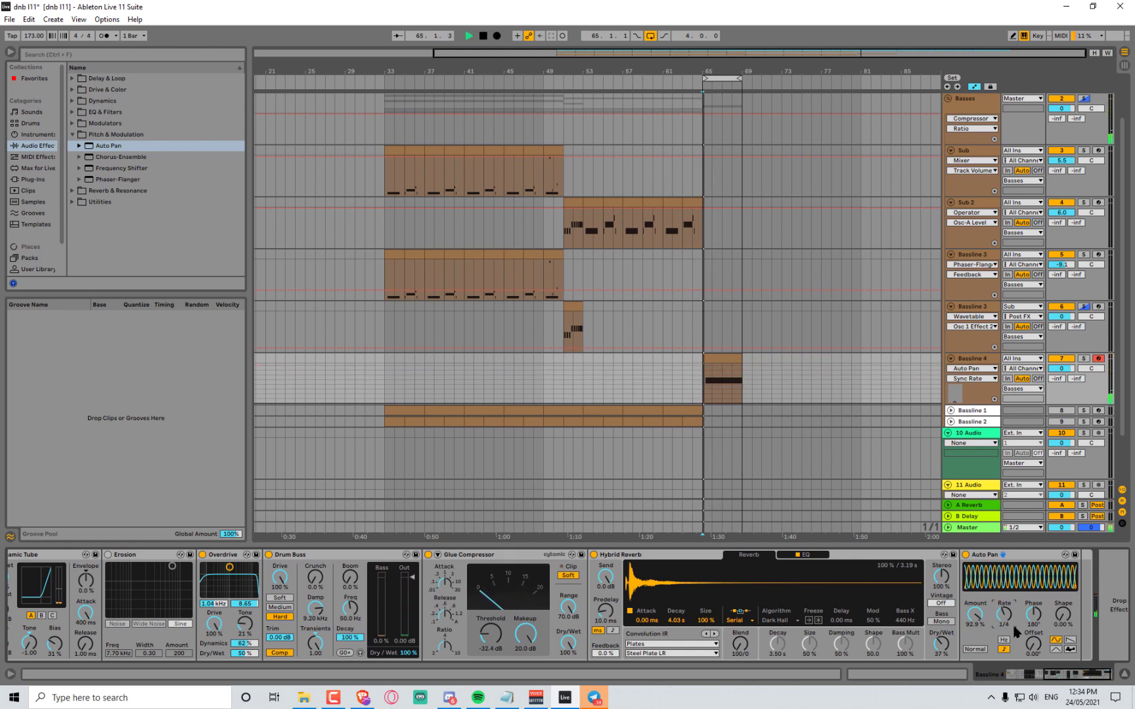
drag(1065, 680, 1059, 680)
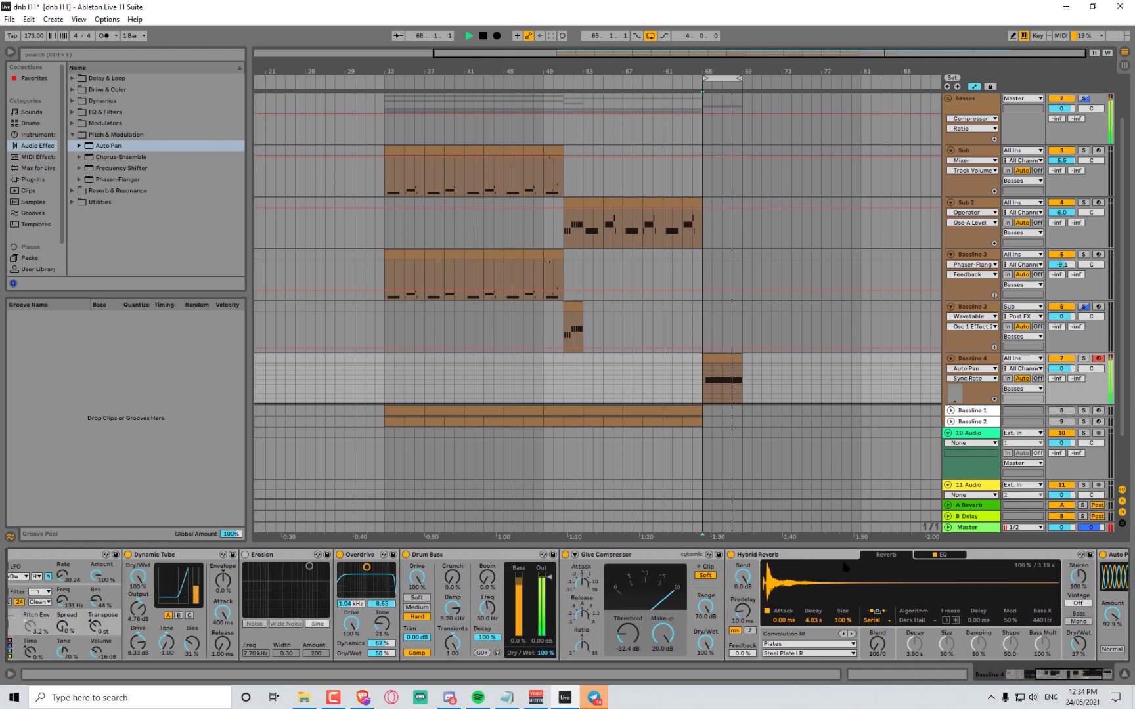
Collapse the Hybrid Reverb, Dynamic Tube and Erosion devices and select the first Operator chain in the Instrument Rack
double_click(825, 557)
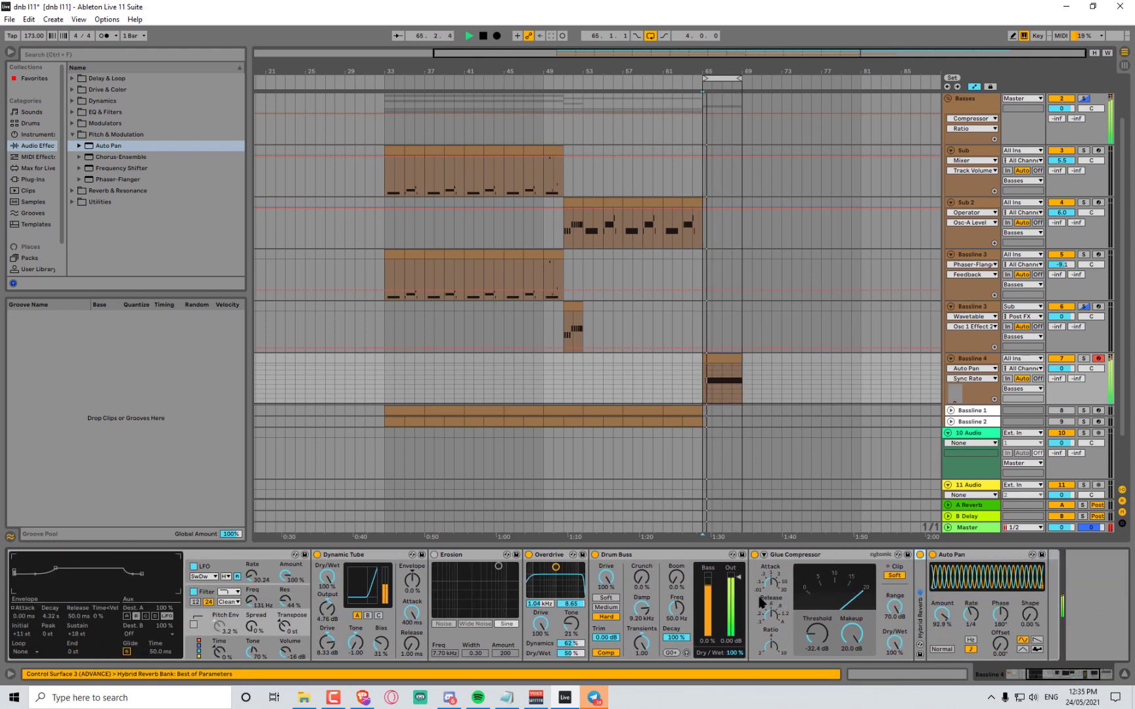
double_click(384, 558)
double_click(377, 559)
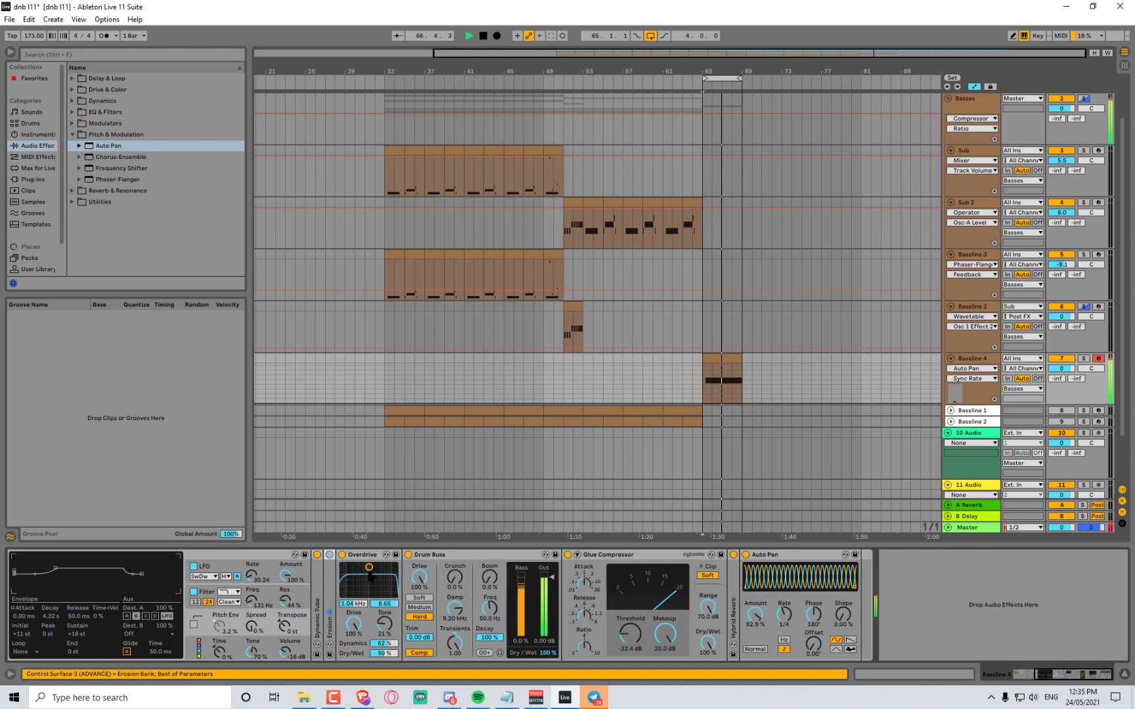
click(1015, 558)
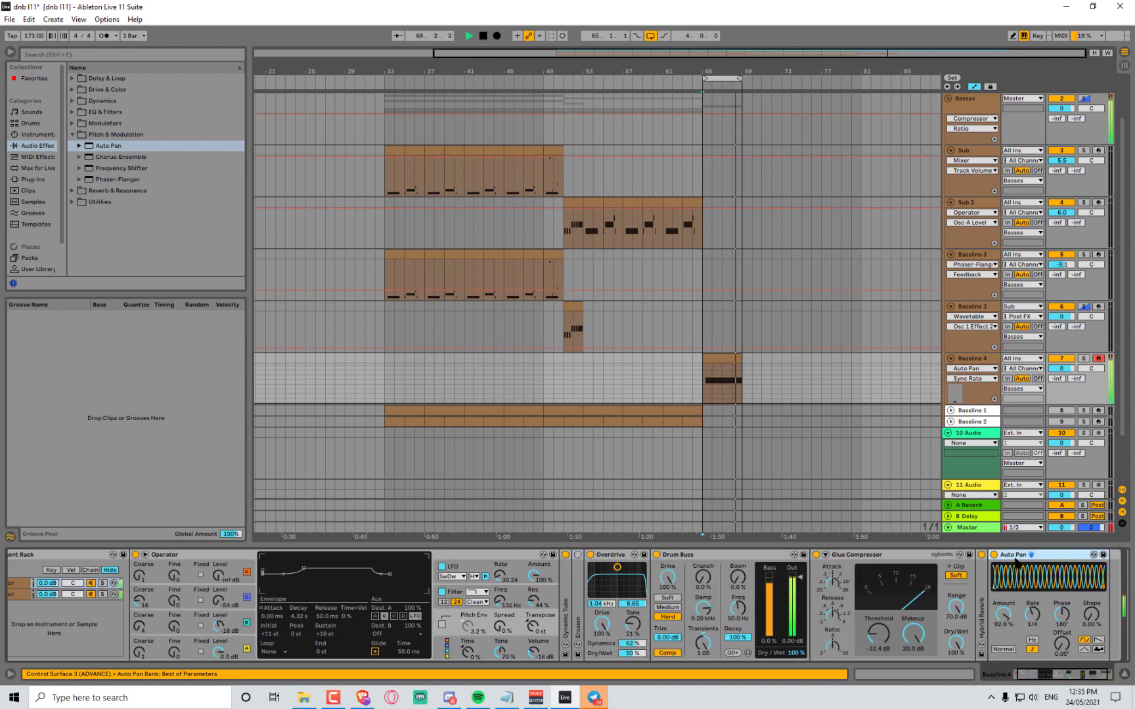
scroll(448, 567, up, 3)
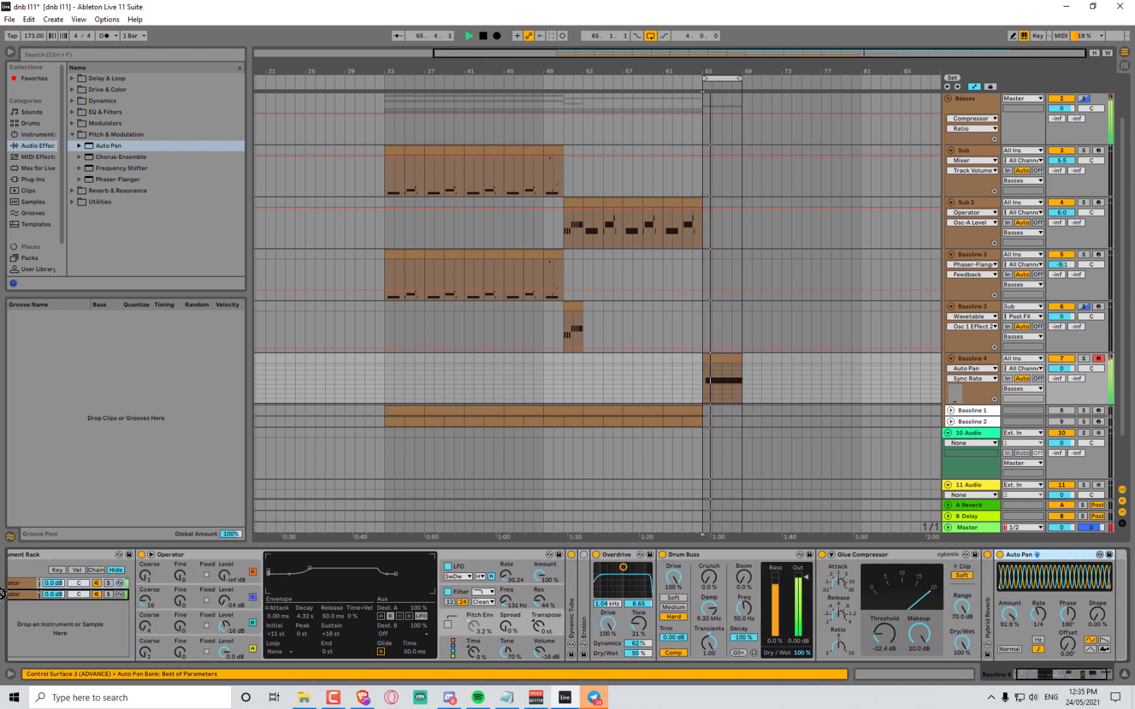
click(46, 584)
scroll(945, 601, down, 2)
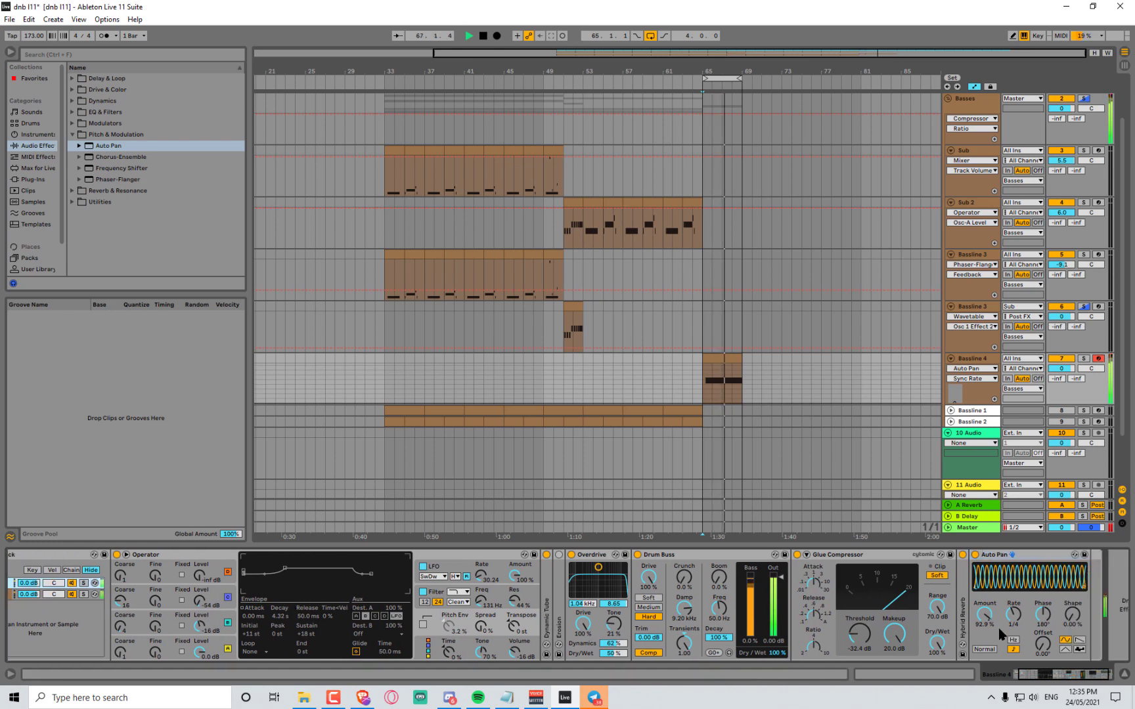
Set Auto Pan's offset to 180° and its amount to 34.9%, copying the amount value to its siblings
drag(1043, 644, 1042, 607)
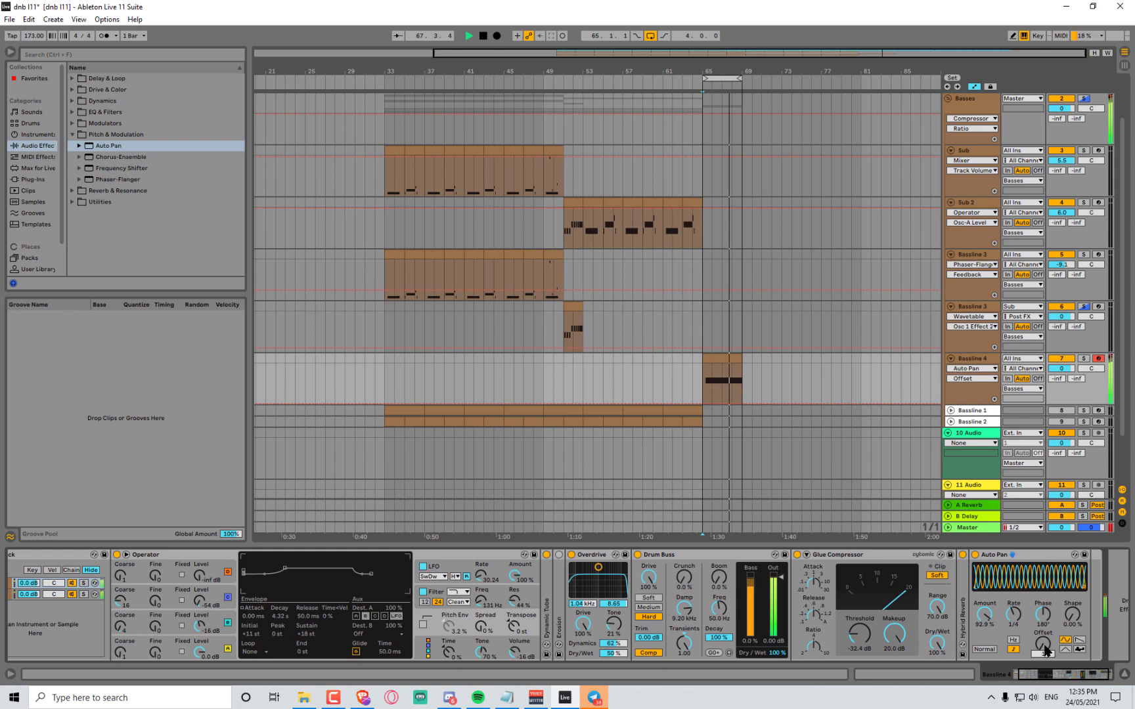
drag(984, 614, 986, 620)
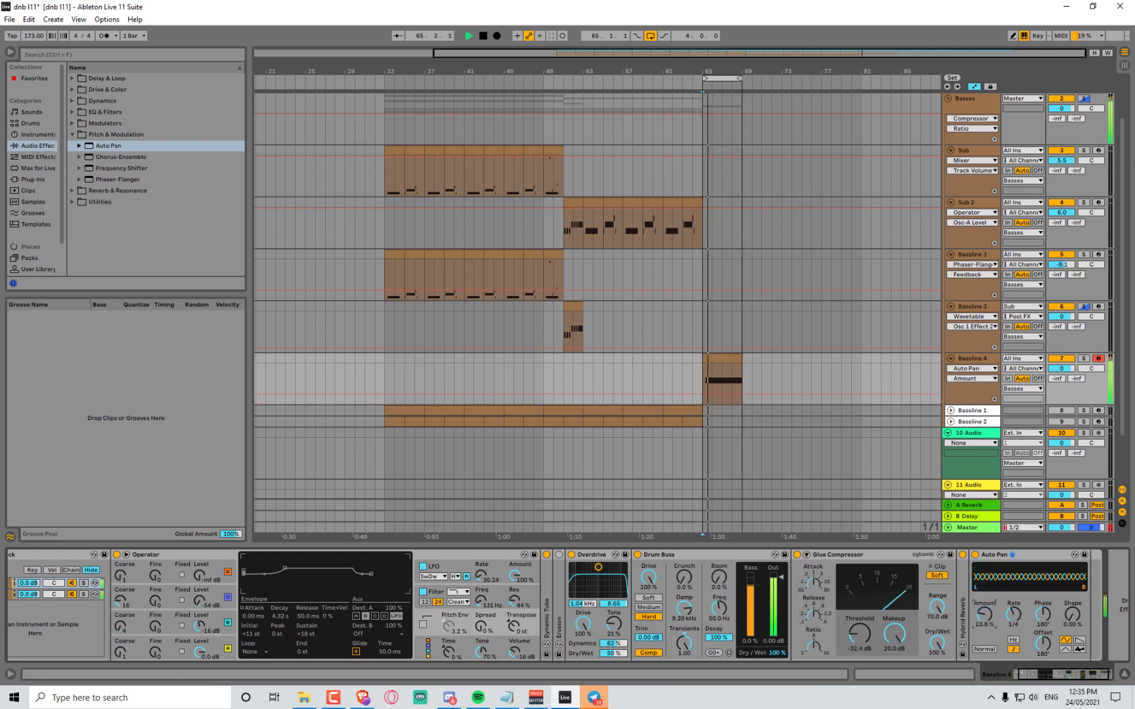
right_click(988, 620)
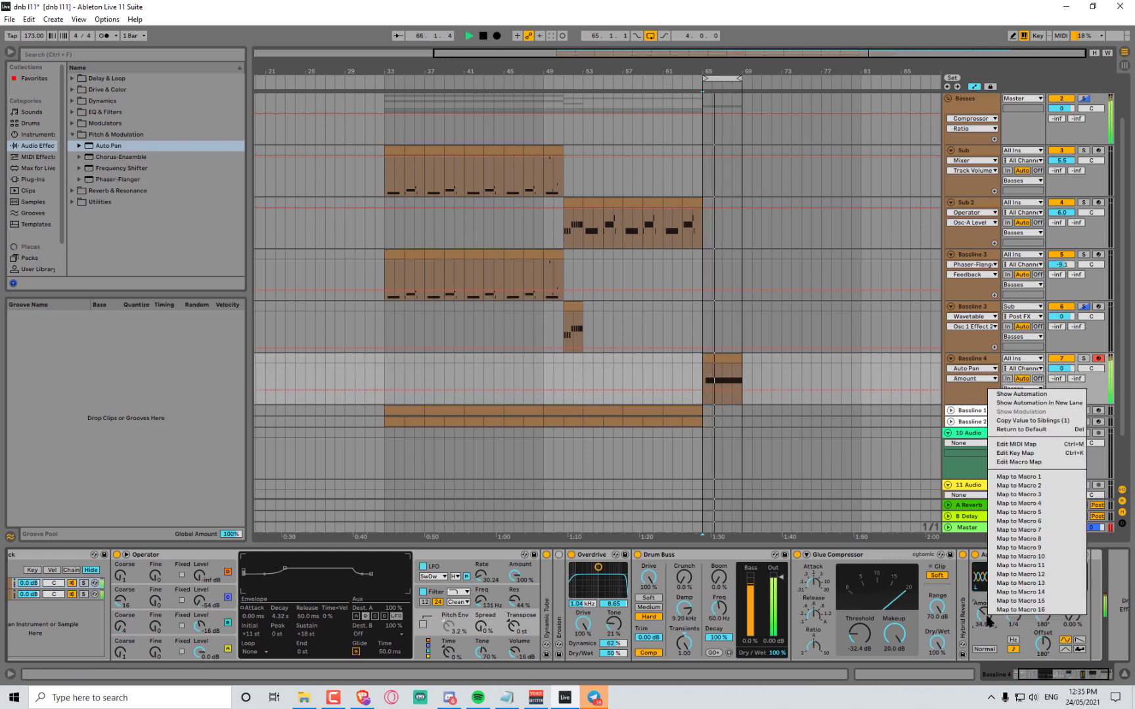
click(1052, 421)
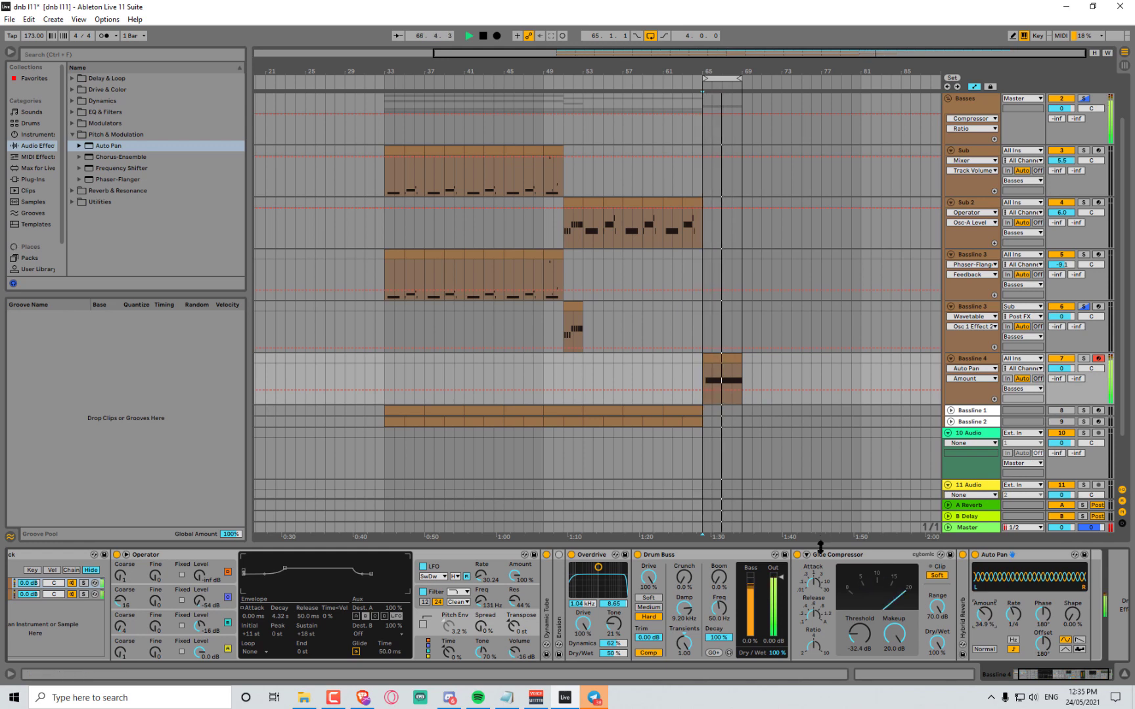
Try Auto Pan's Invert mode and a near-zero phase, return to Normal and 180°, and restart the loop
click(988, 650)
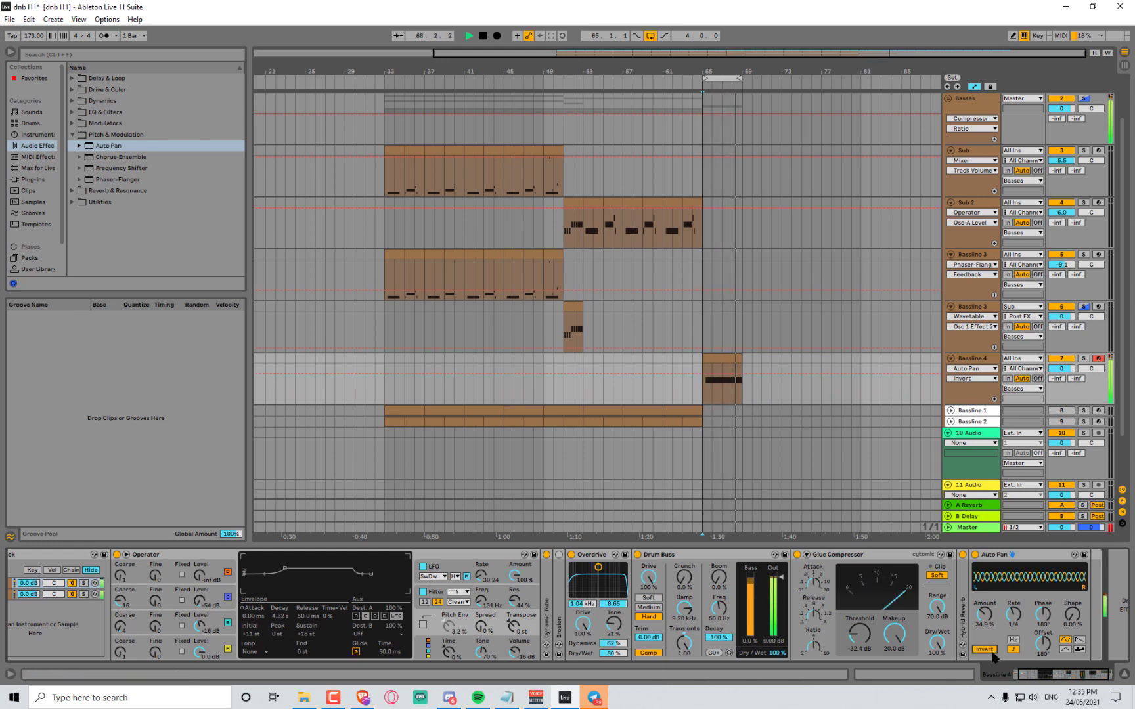
click(992, 652)
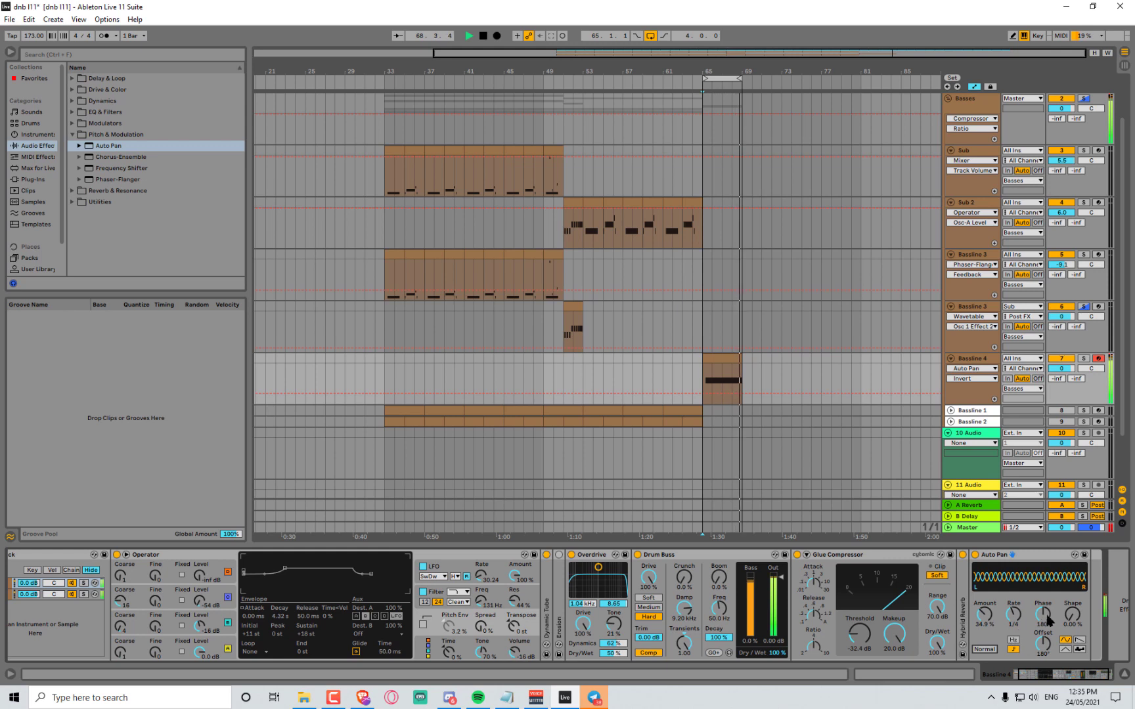
drag(1043, 615, 1046, 624)
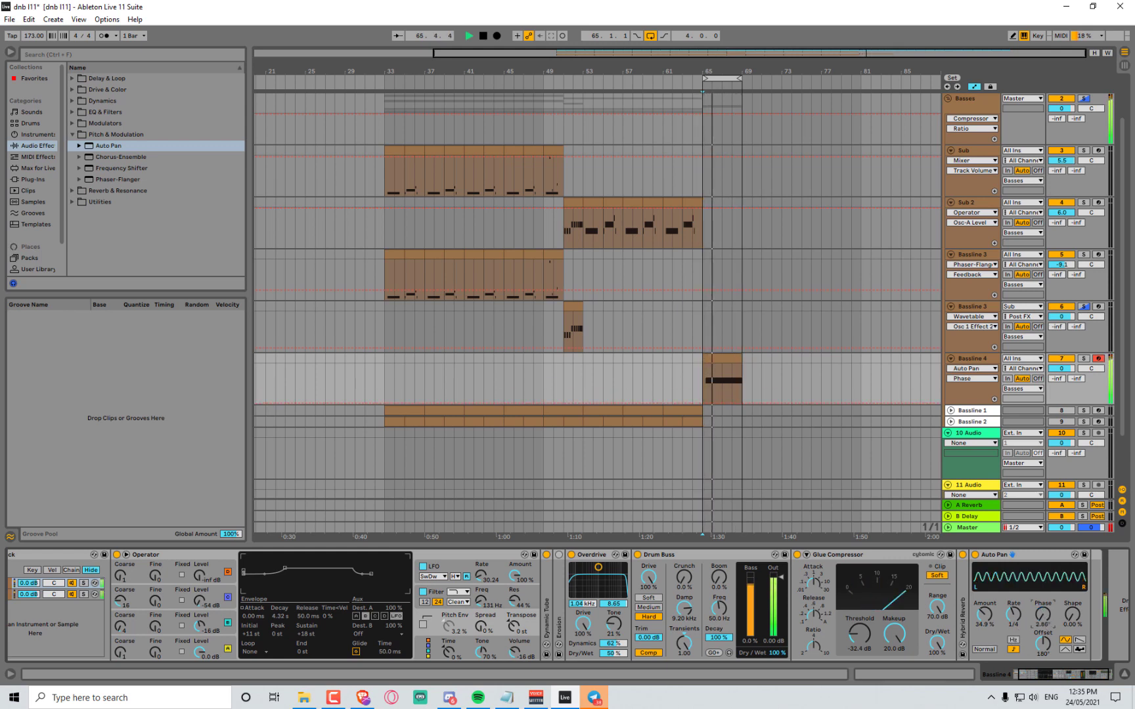
double_click(1044, 620)
key(space)
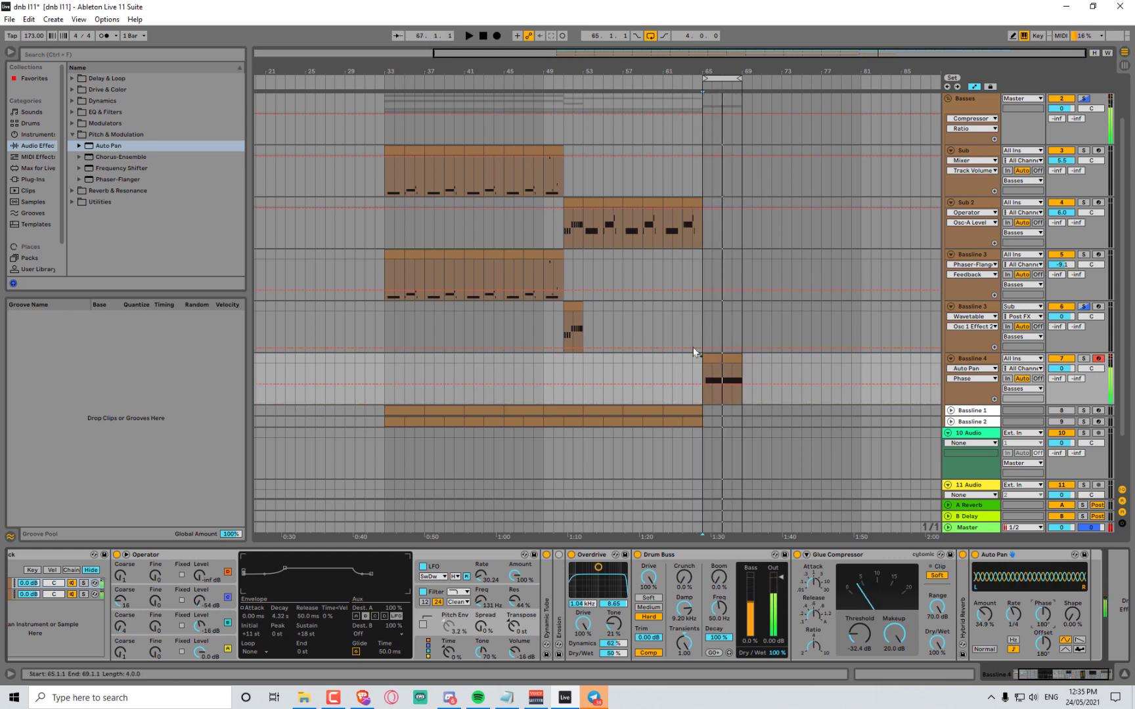
key(space)
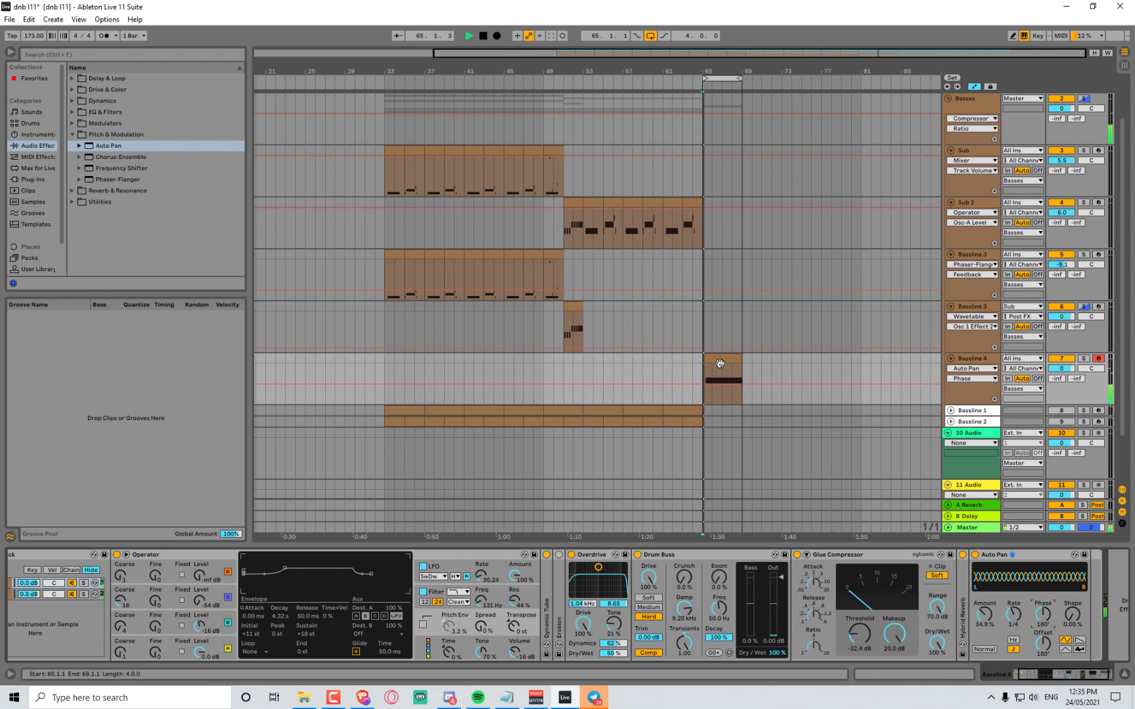
Copy the two-bar Sub 2 clip from bar 51 to bar 67 on the same track
click(578, 199)
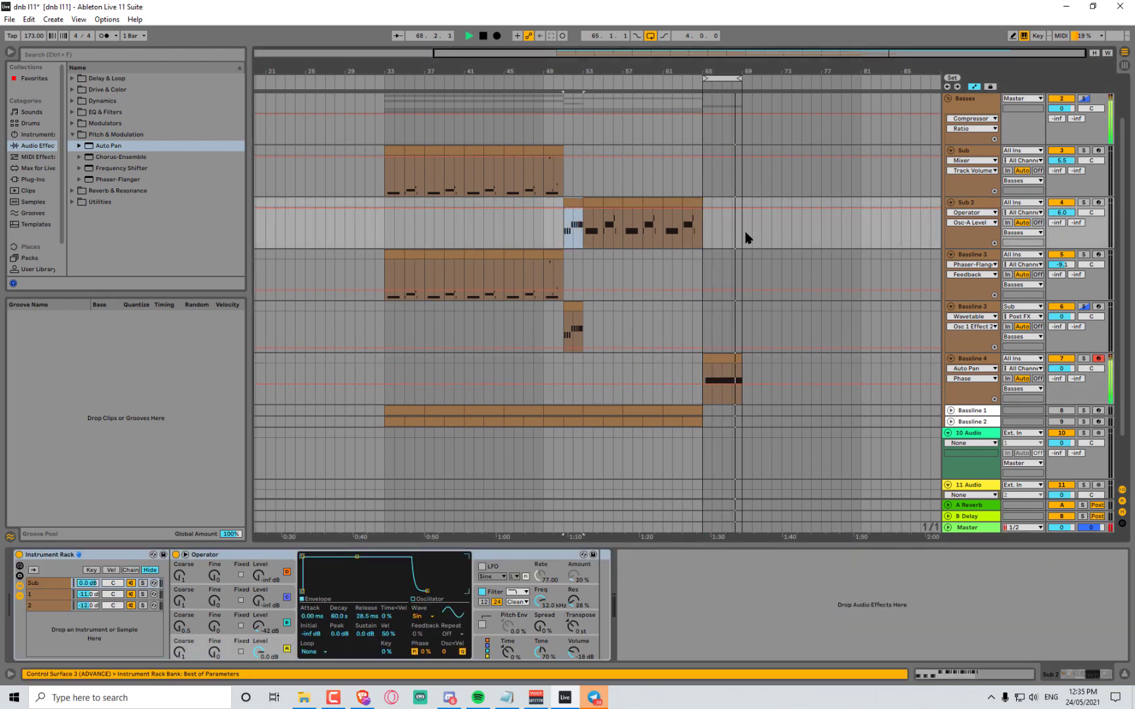
click(721, 232)
key(ctrl+v)
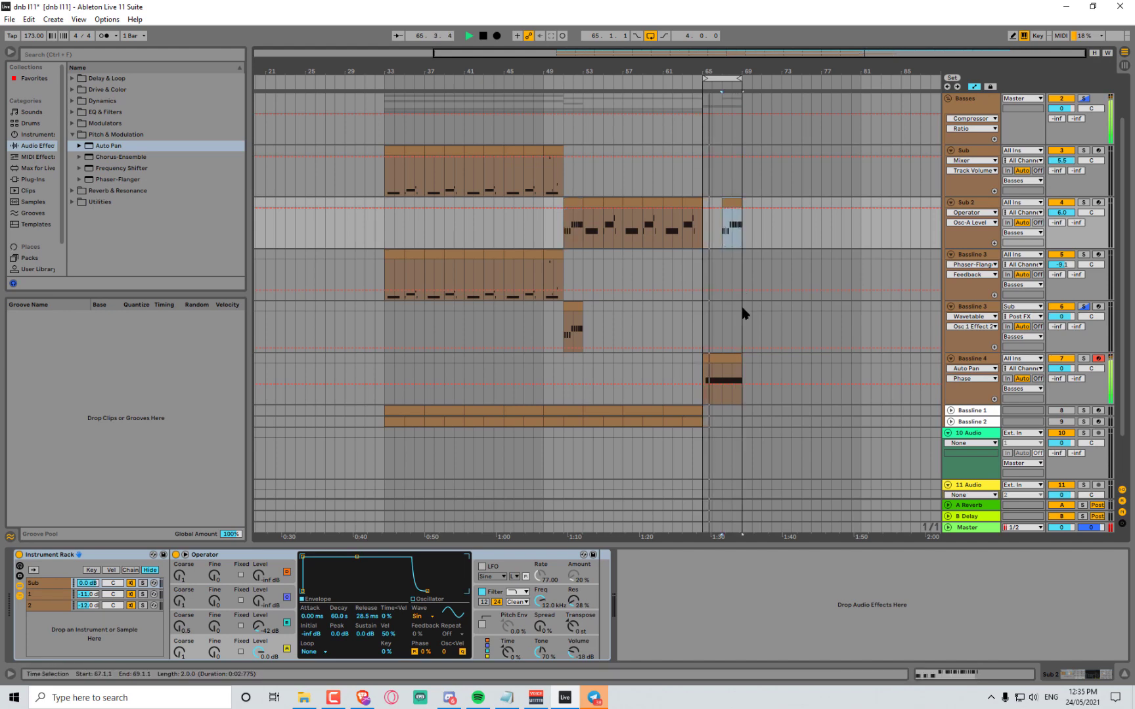
Try the Bassline 4 clip shortened to two bars, ending at bar 67, and replay the loop
drag(741, 358, 722, 358)
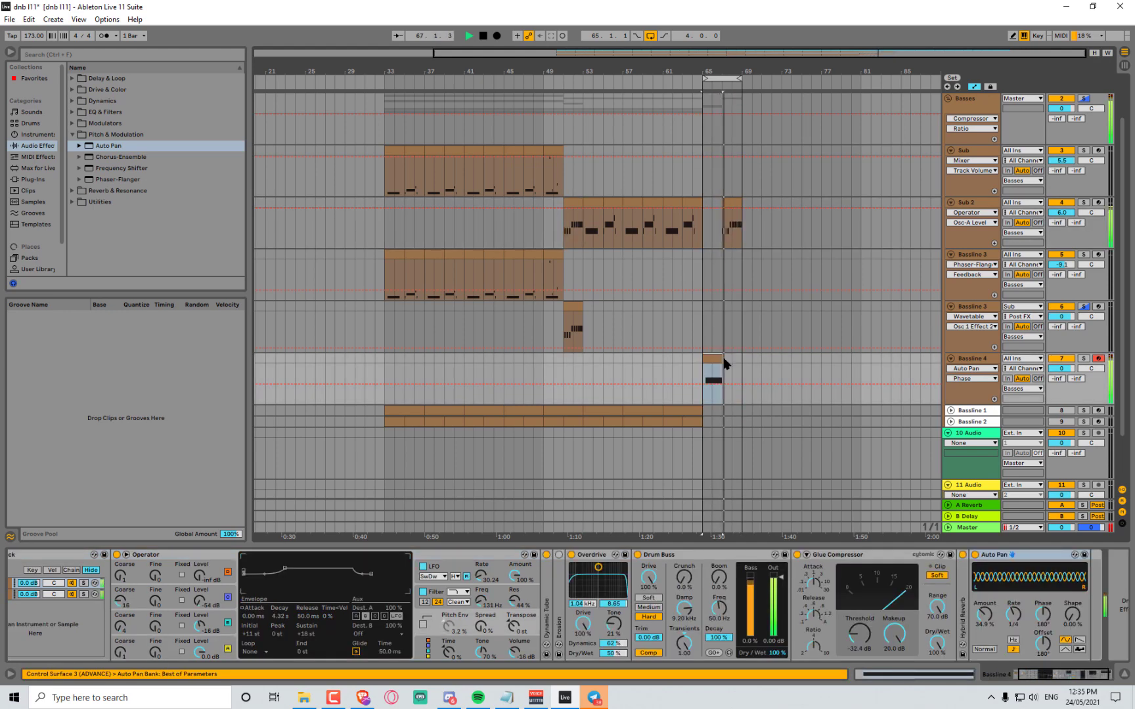
click(717, 371)
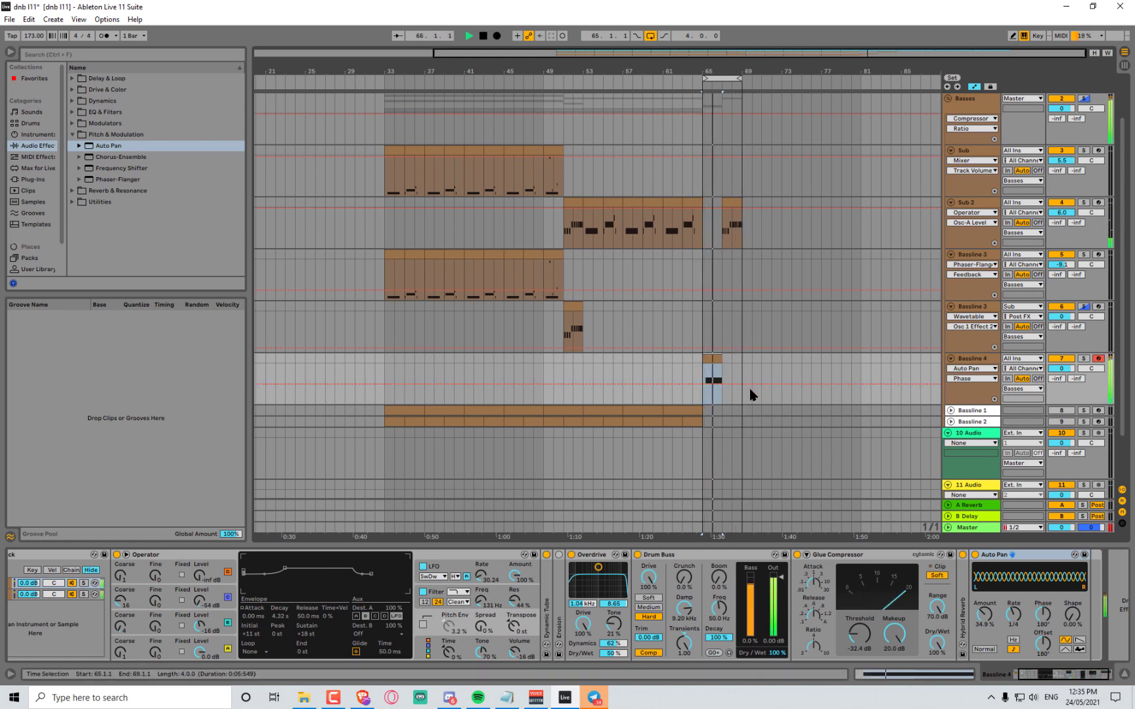
key(space)
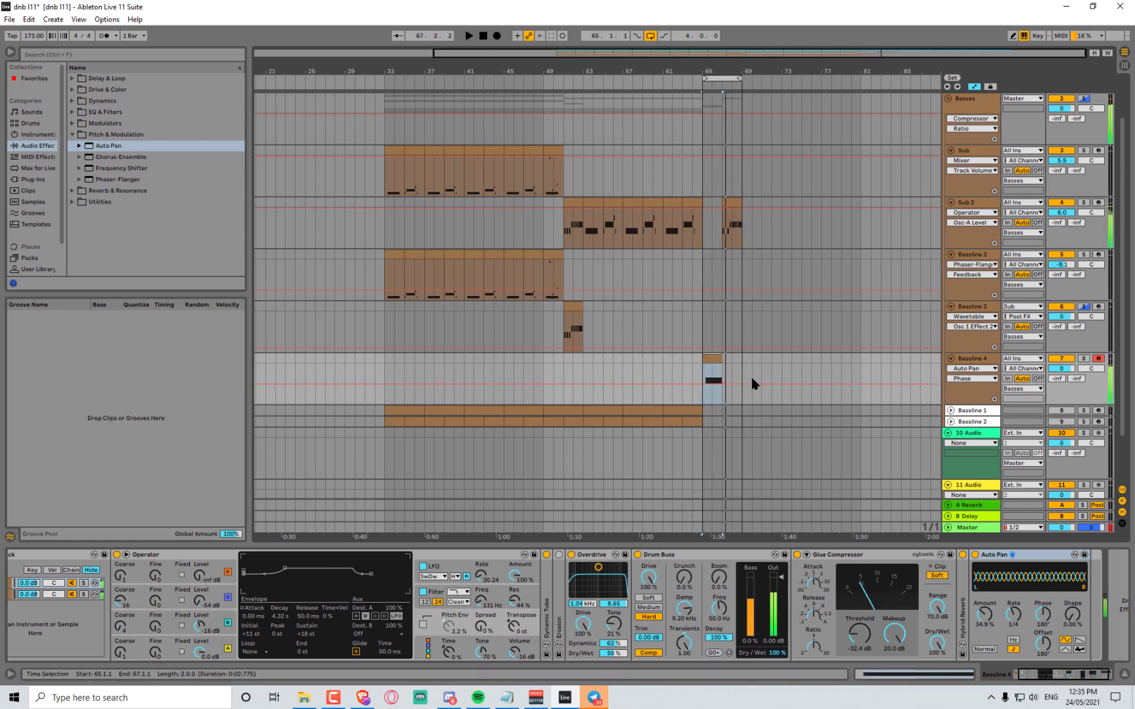
key(space)
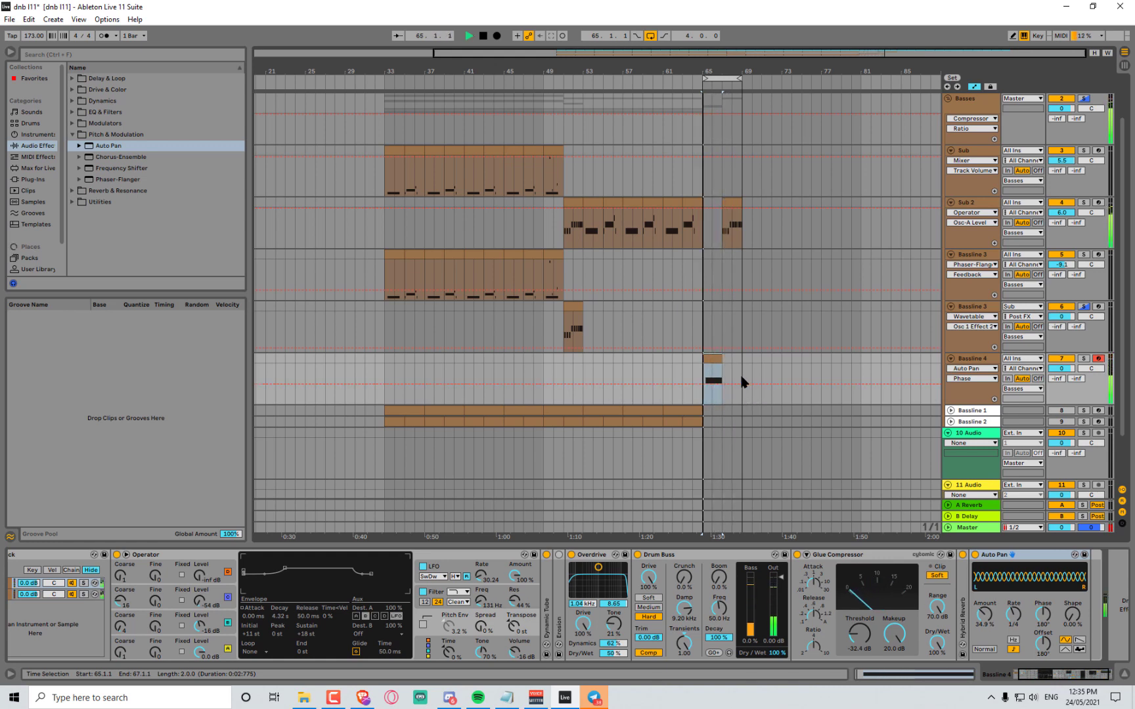
Solo Bassline 4 with its clip extended to bar 69, and deactivate the pasted Sub 2 clip
click(1084, 358)
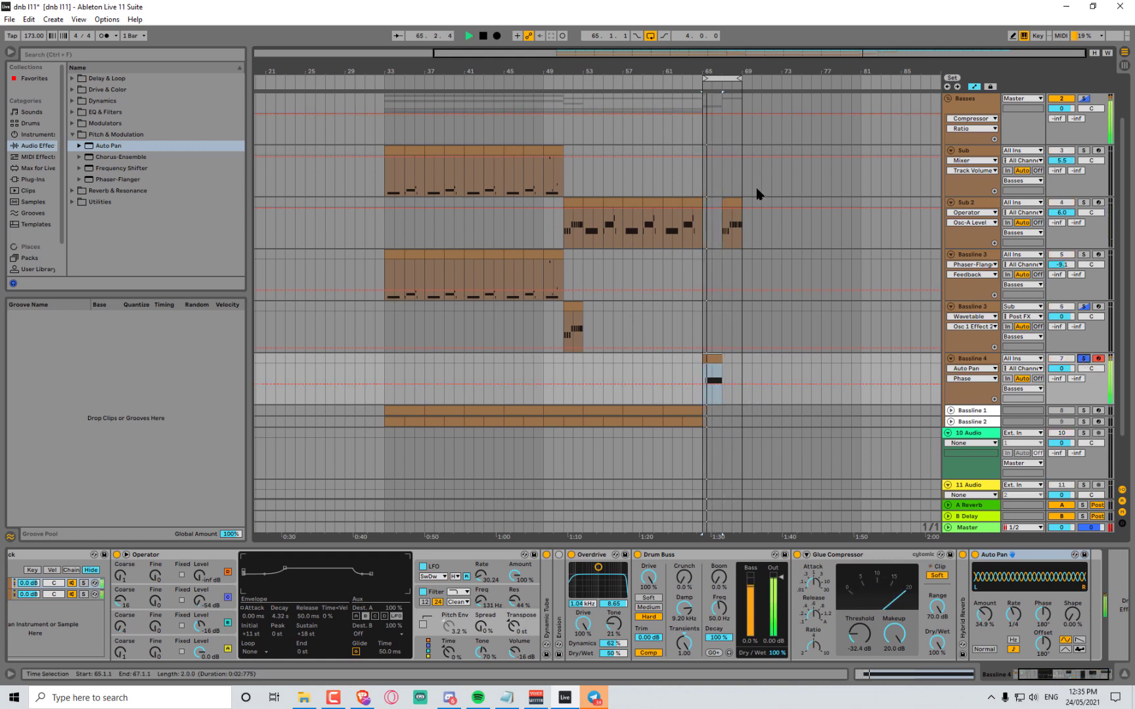
click(729, 204)
key(0)
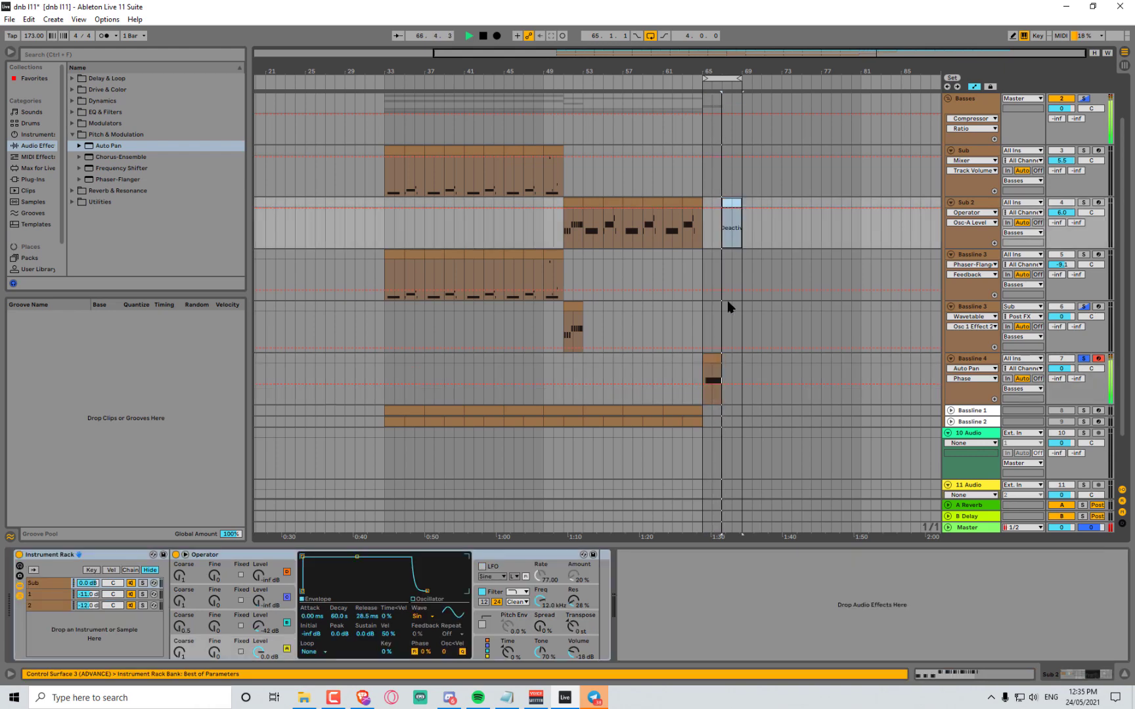
click(714, 358)
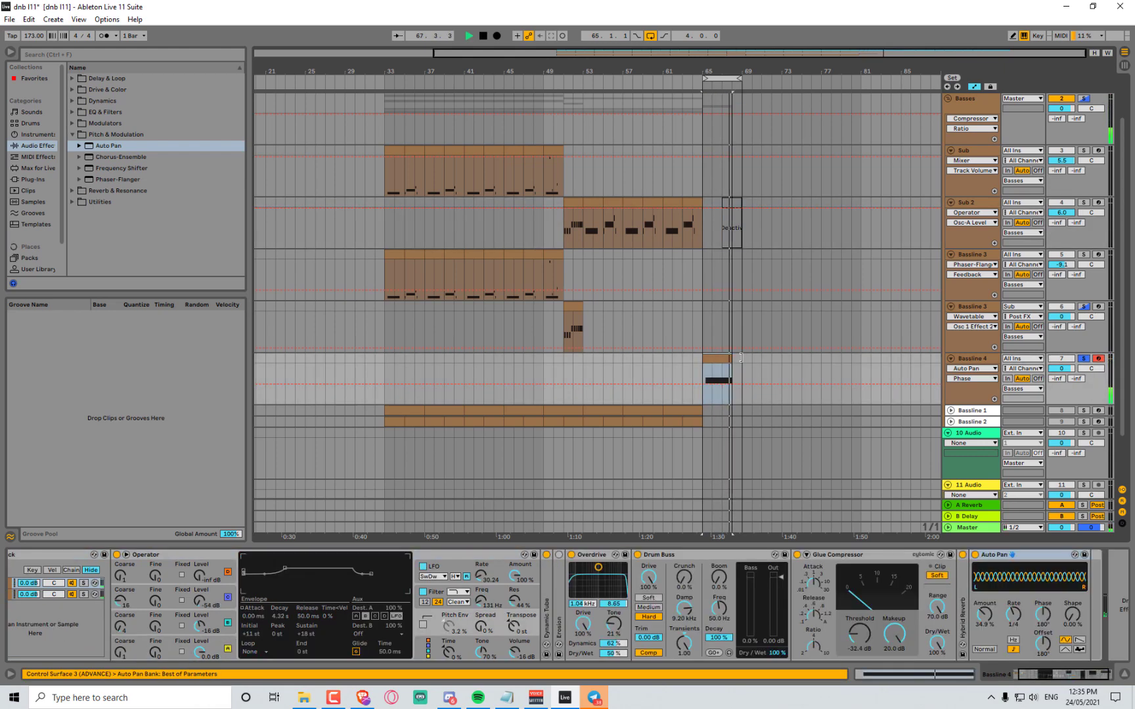
Show the Instrument Rack's macros and map the first Operator's oscillator B Coarse to Macro 1
drag(1034, 680, 1018, 680)
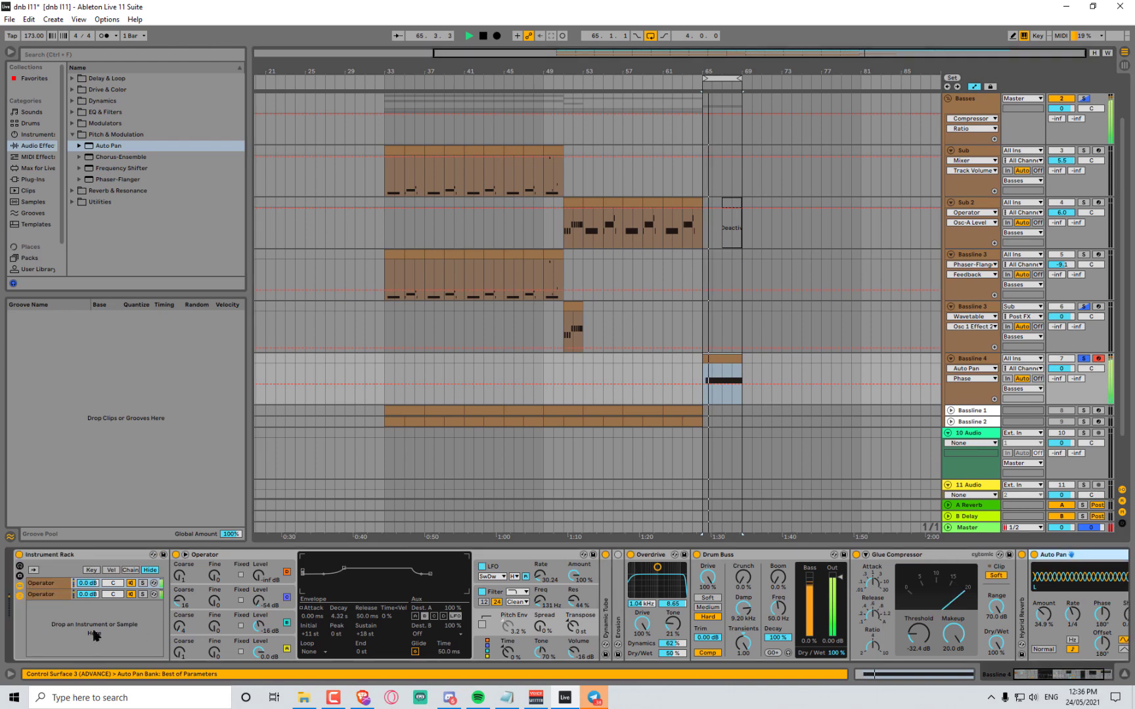
key(space)
click(20, 567)
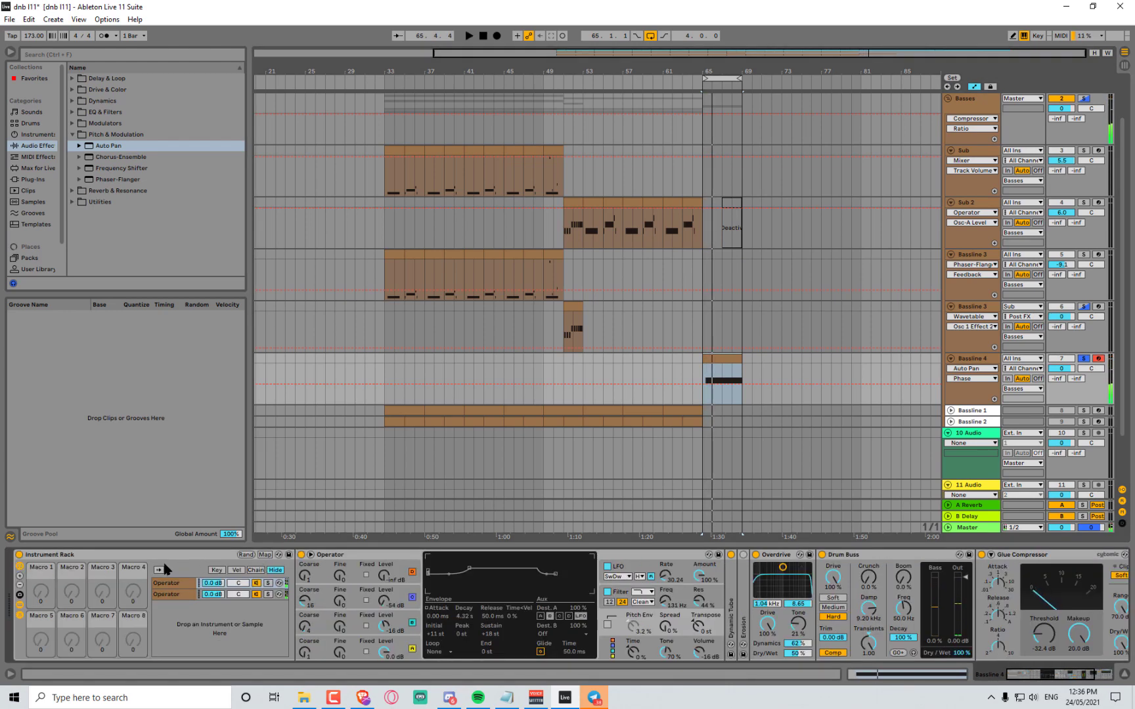
click(265, 556)
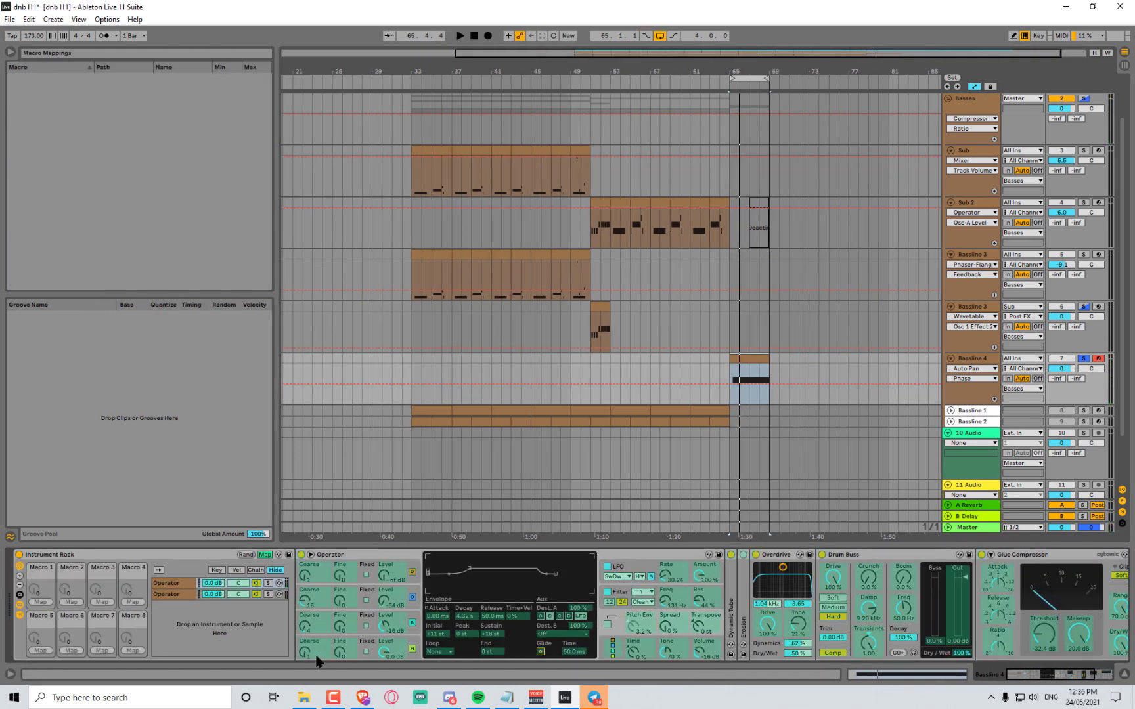
click(304, 630)
click(55, 606)
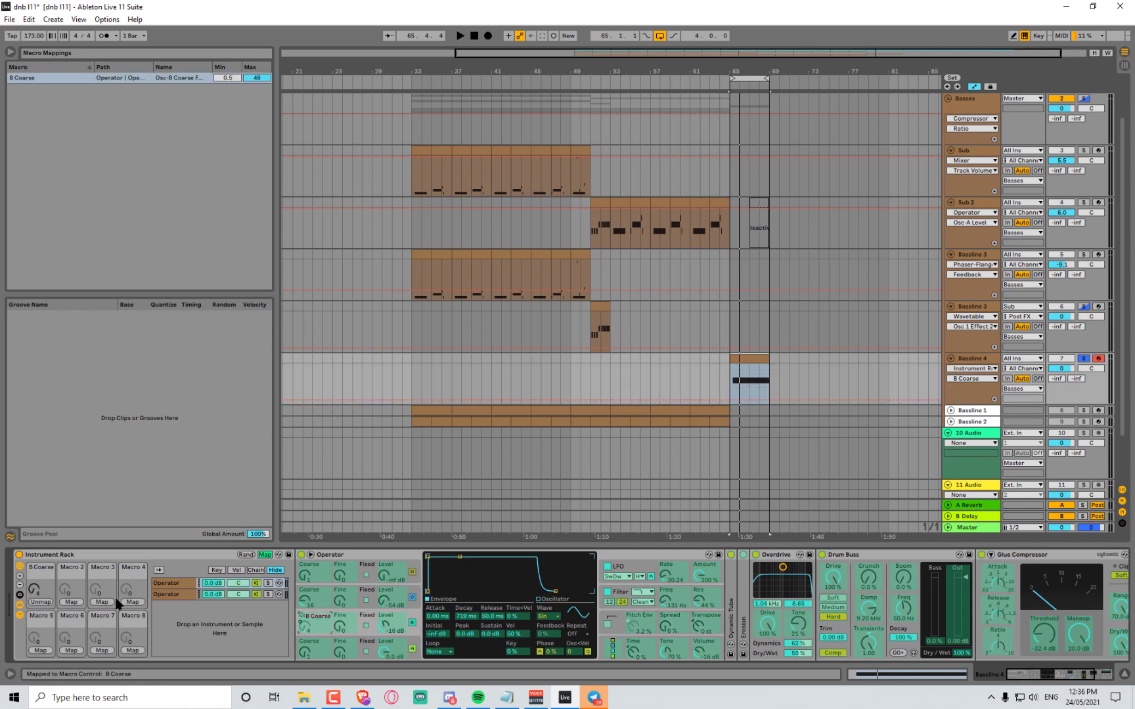
Map the second Operator's oscillator B Coarse to Macro 2, removing the mistaken oscillator A Coarse mapping
click(176, 595)
click(304, 629)
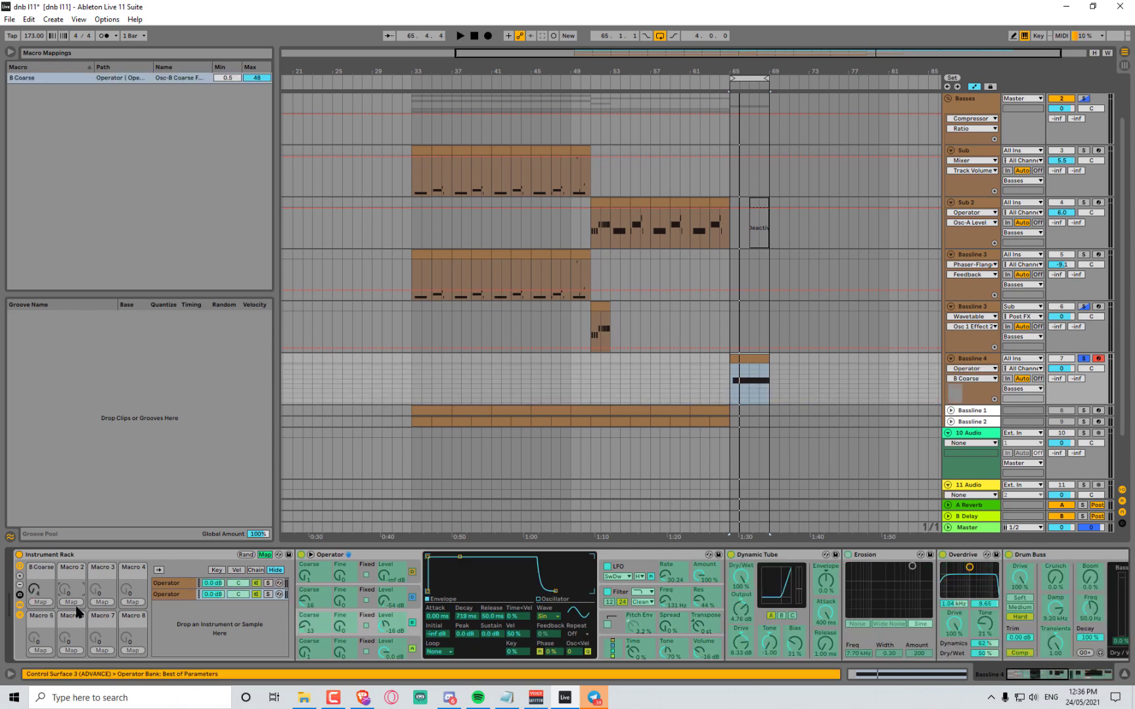
click(309, 652)
click(72, 602)
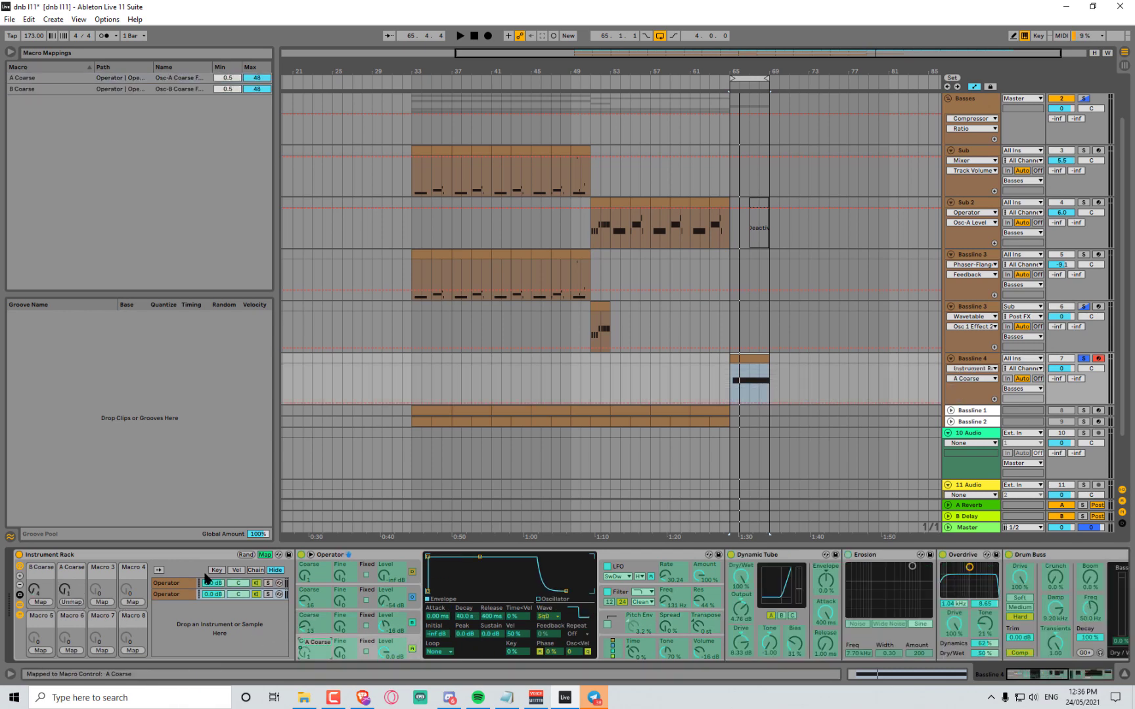
key(Delete)
click(315, 627)
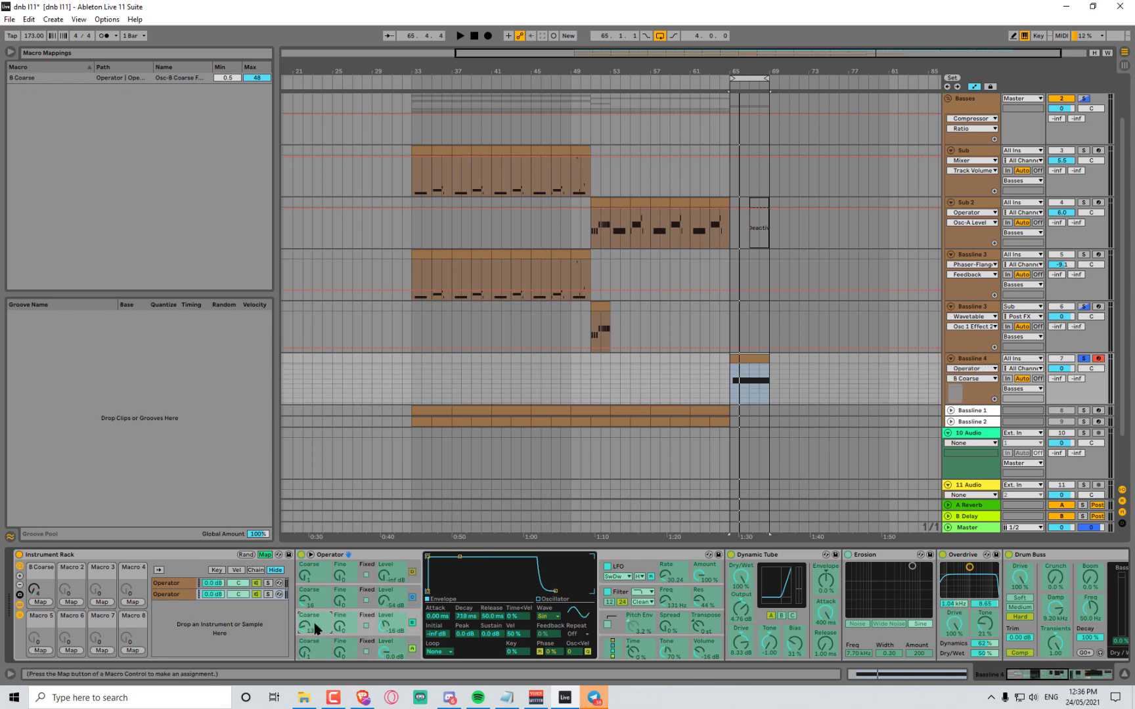
click(71, 602)
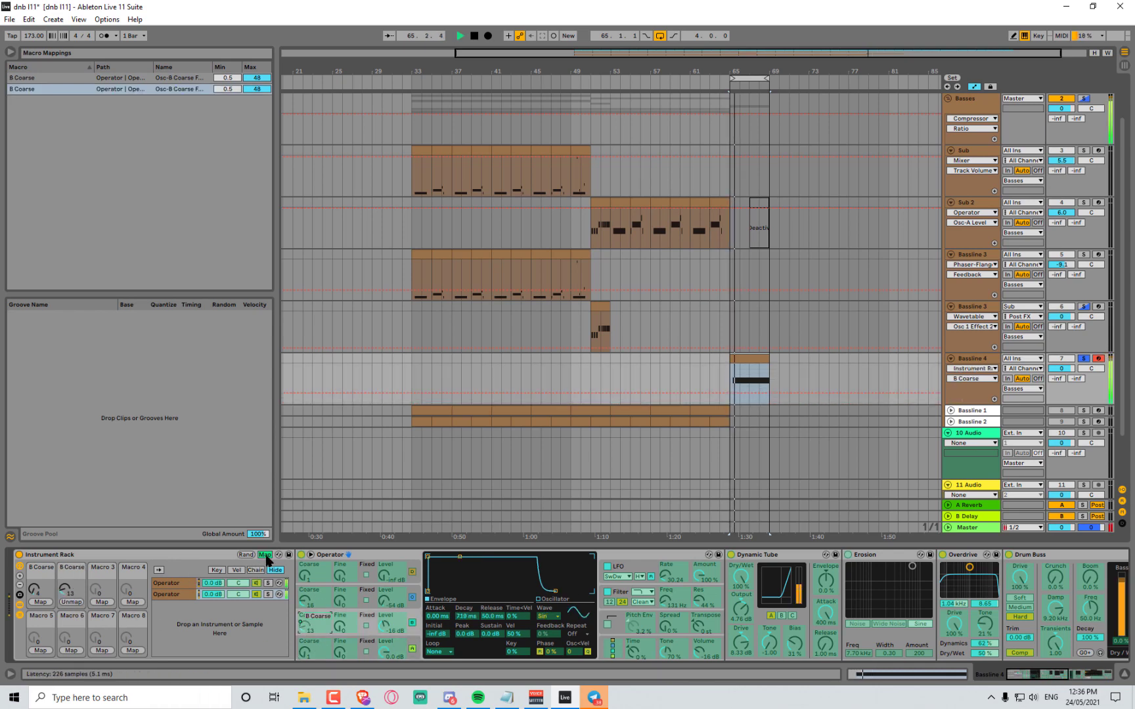
Leave macro mapping and adjust the B Coarse macros while the loop plays
click(264, 555)
key(space)
mouse_move(68, 591)
mouse_down()
mouse_move(62, 608)
mouse_move(72, 598)
mouse_up()
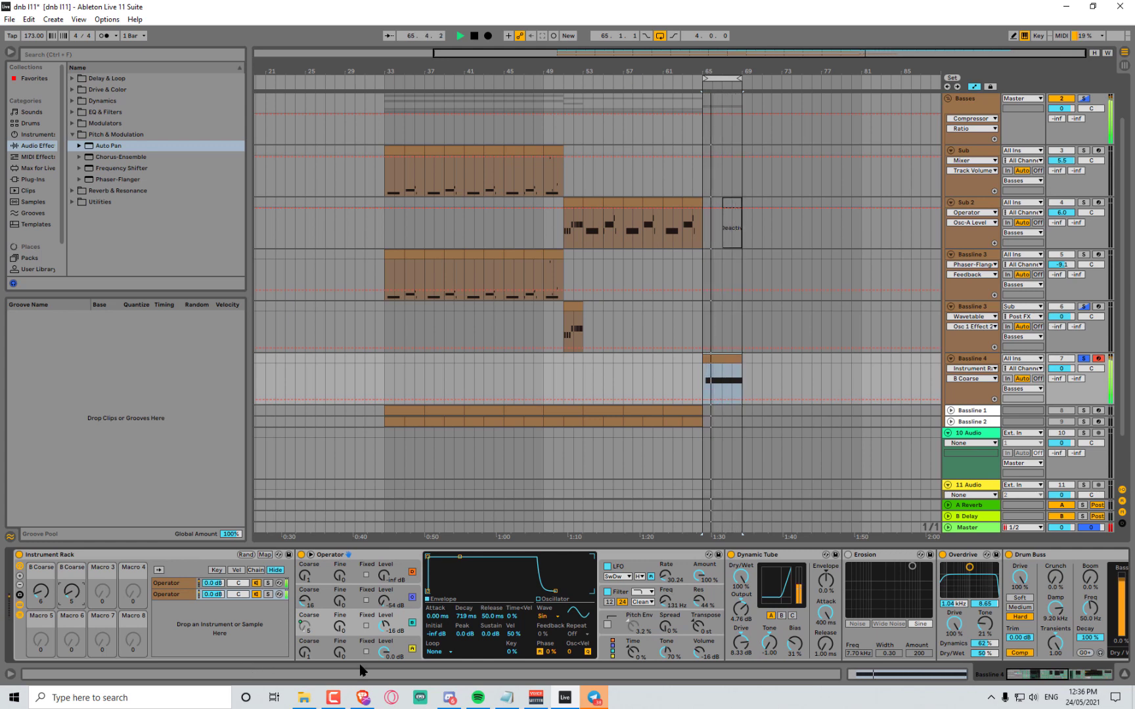
Add a Compressor at the end of the Bassline 4 chain and sidechain it from Drums with a Pre FX tap
click(73, 102)
double_click(96, 117)
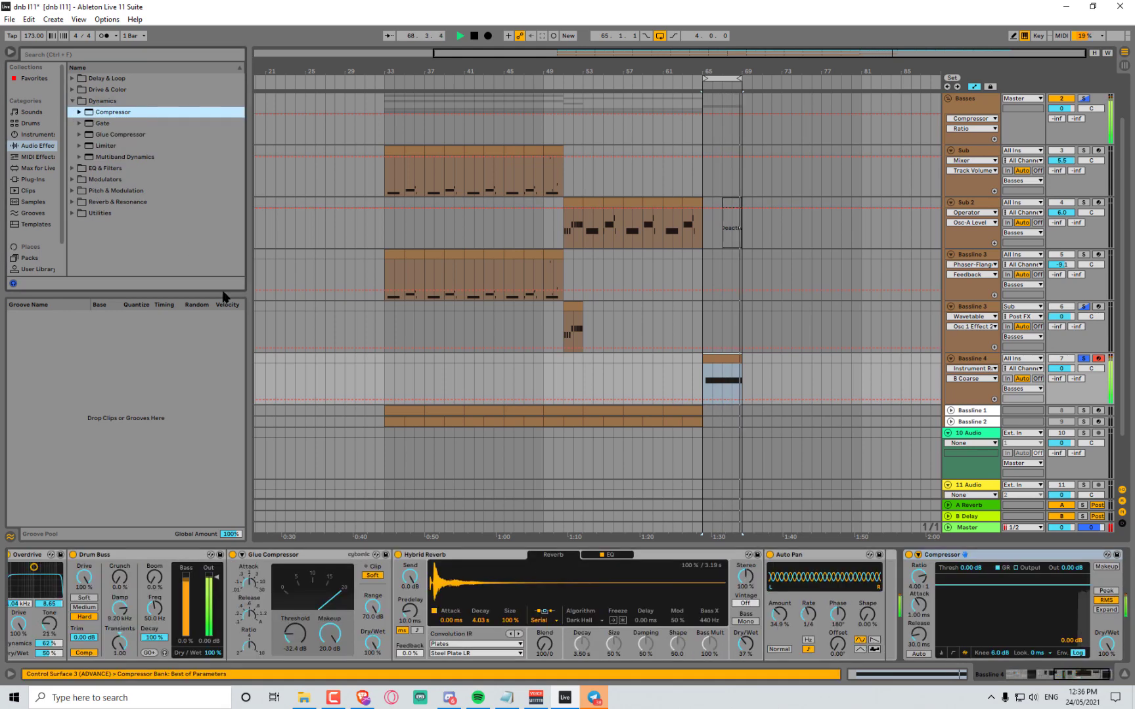
click(918, 555)
click(928, 566)
click(927, 583)
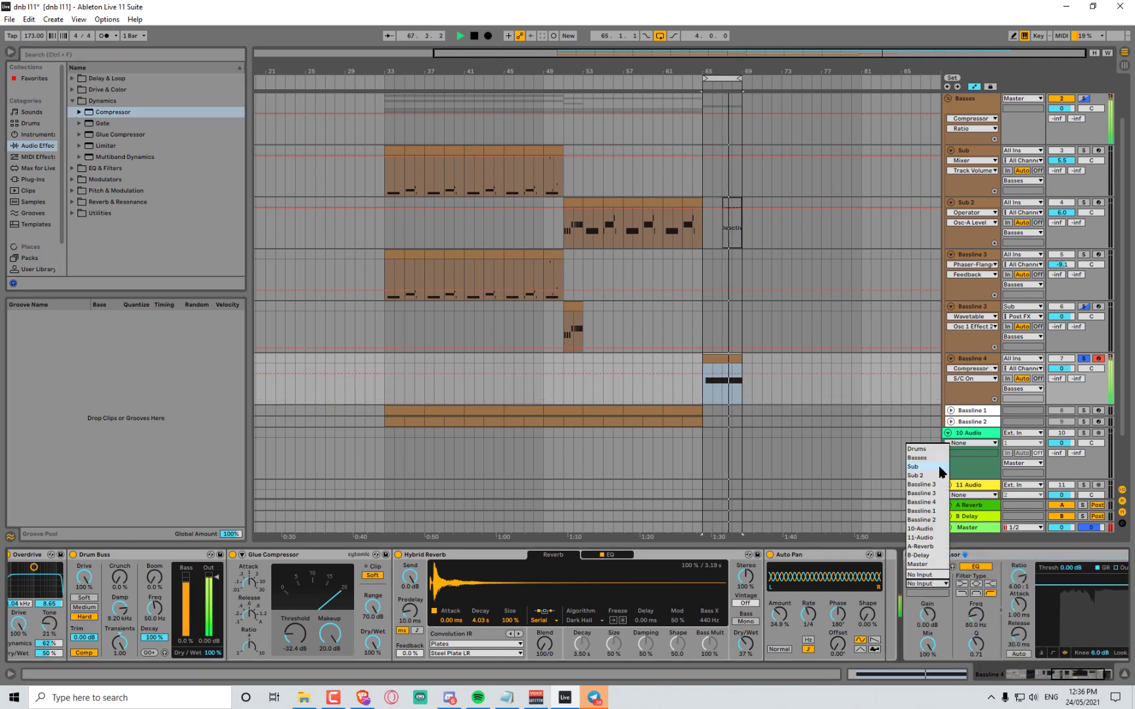
click(929, 452)
click(928, 593)
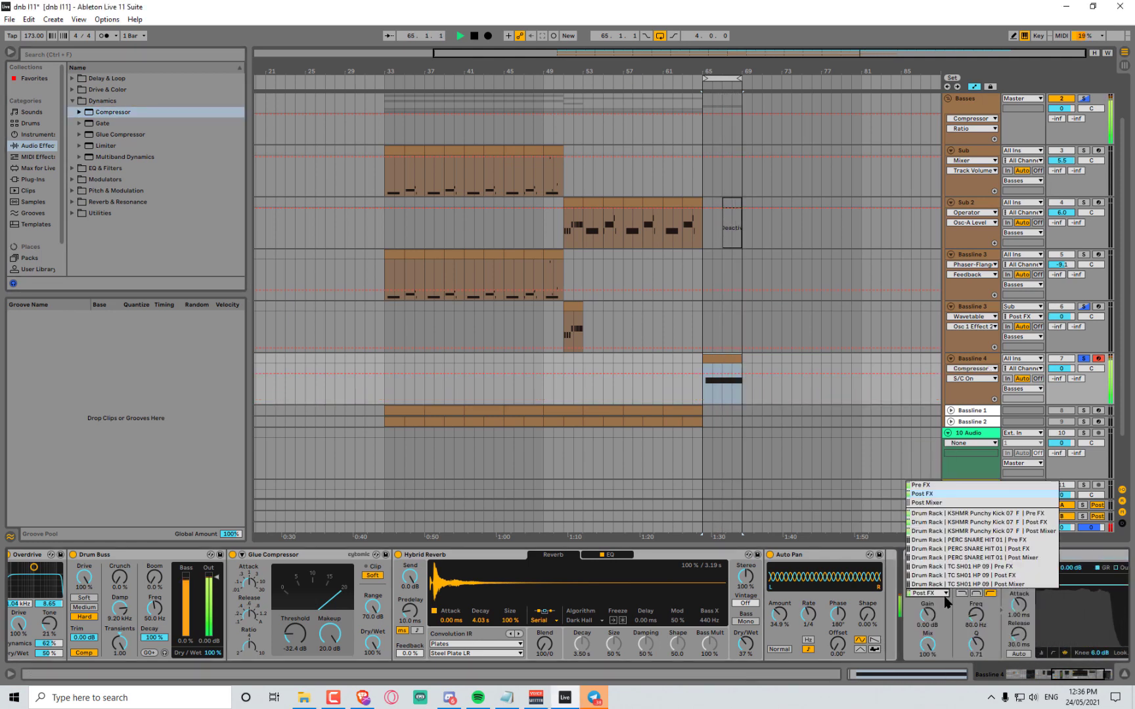
click(991, 565)
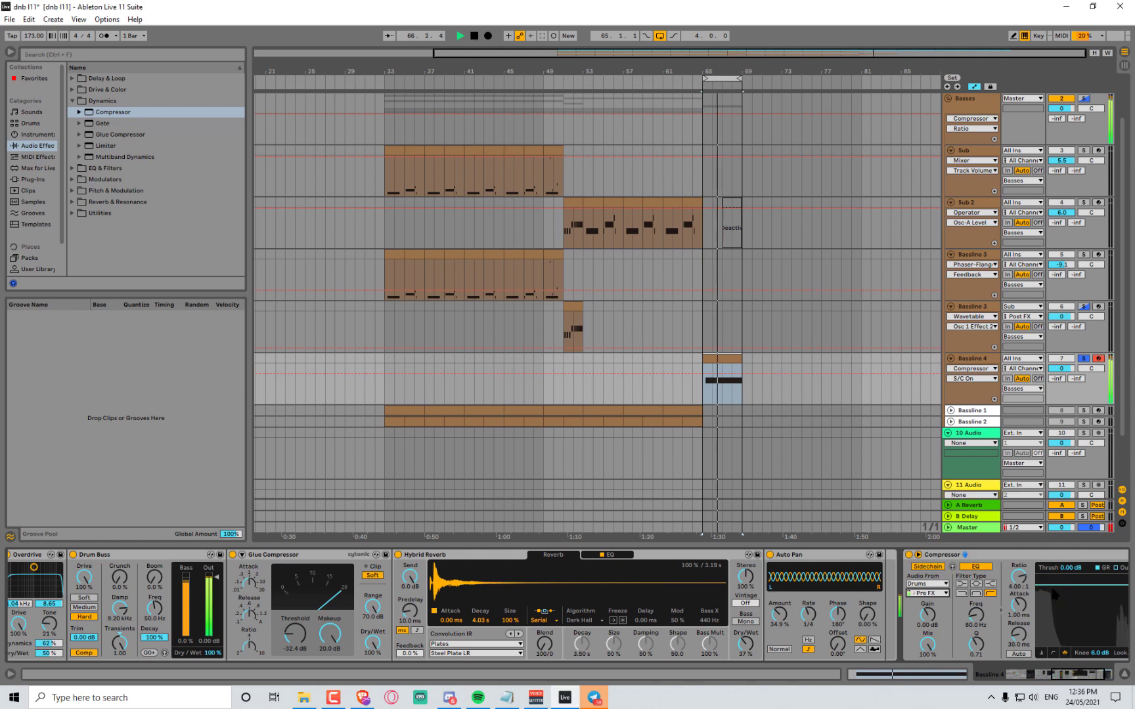
Unsolo Bassline 4 and lower the sidechain Compressor's threshold to about -45 dB while the loop plays
drag(1081, 609, 1080, 630)
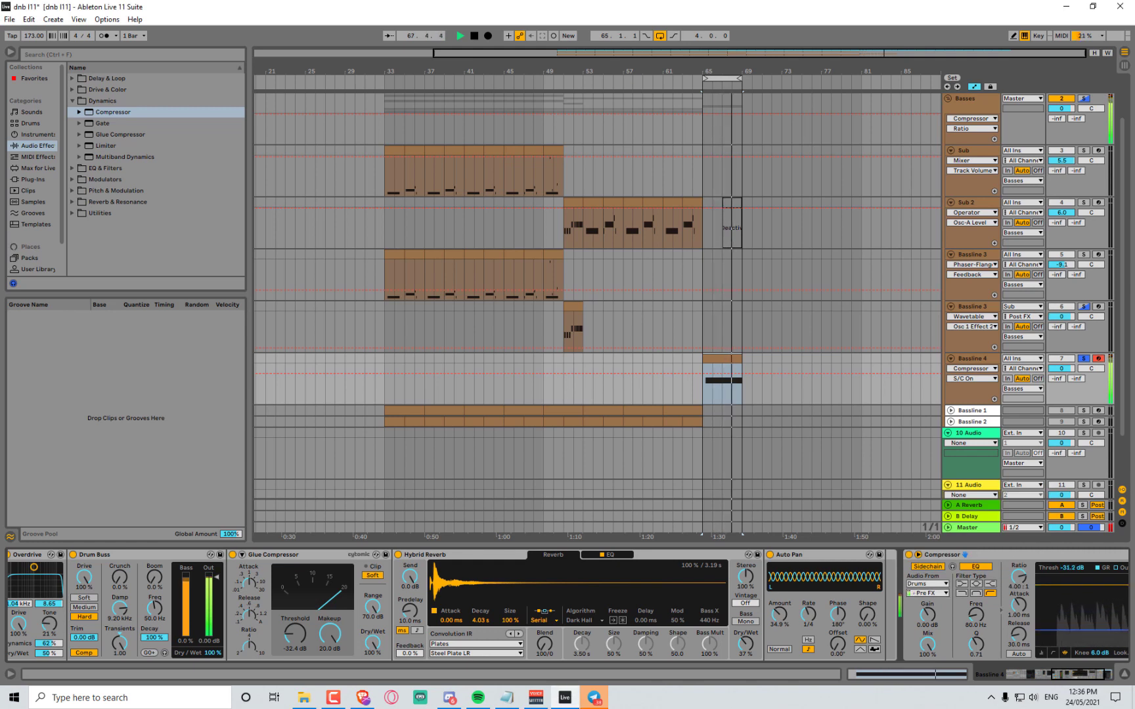
key(space)
click(1084, 359)
key(space)
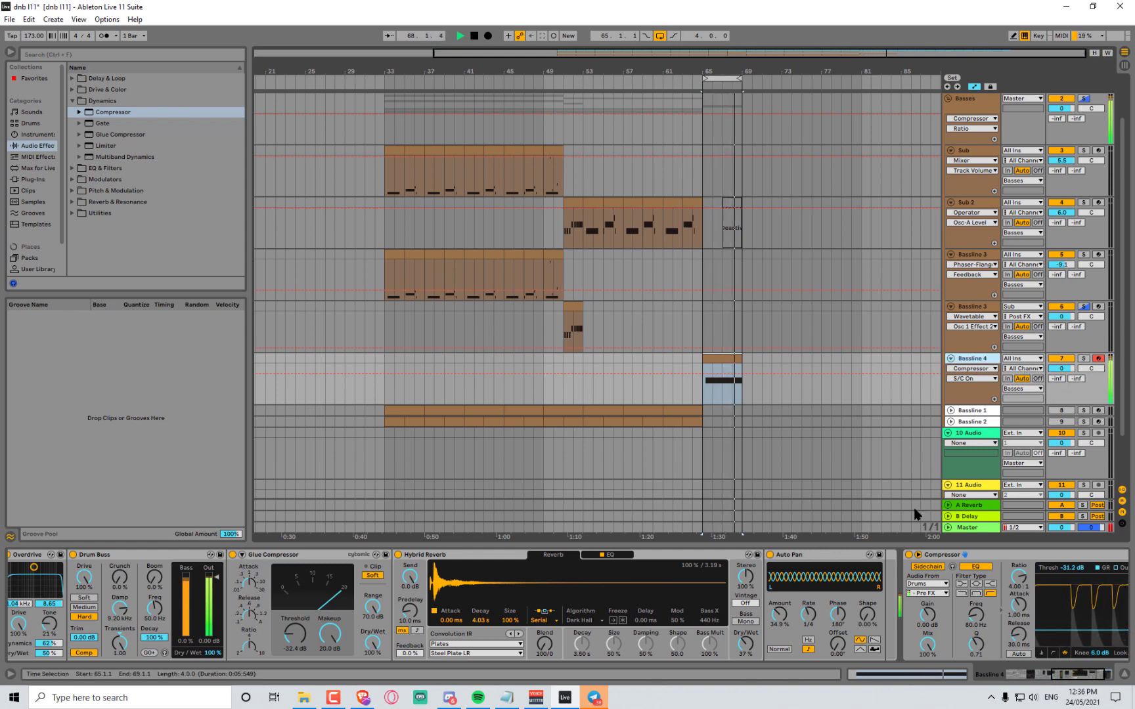
click(928, 581)
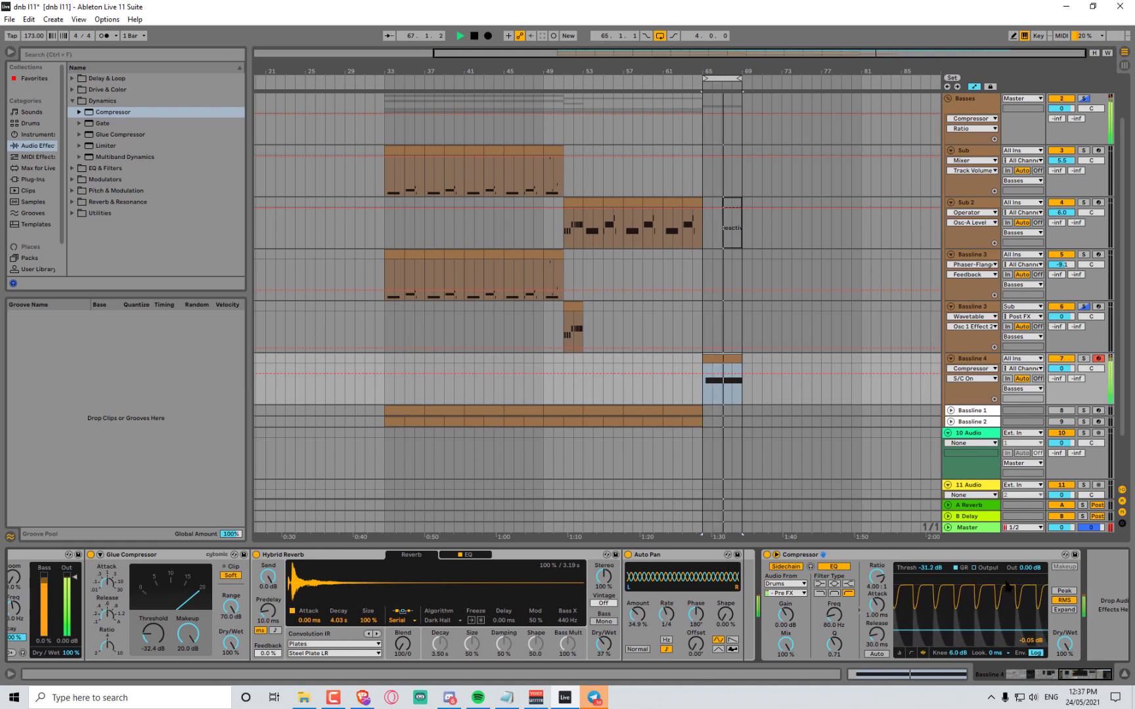
drag(941, 630, 941, 639)
Set the Instrument Rack's two B Coarse macros to 2 and 10 while the loop plays
drag(1080, 675, 928, 676)
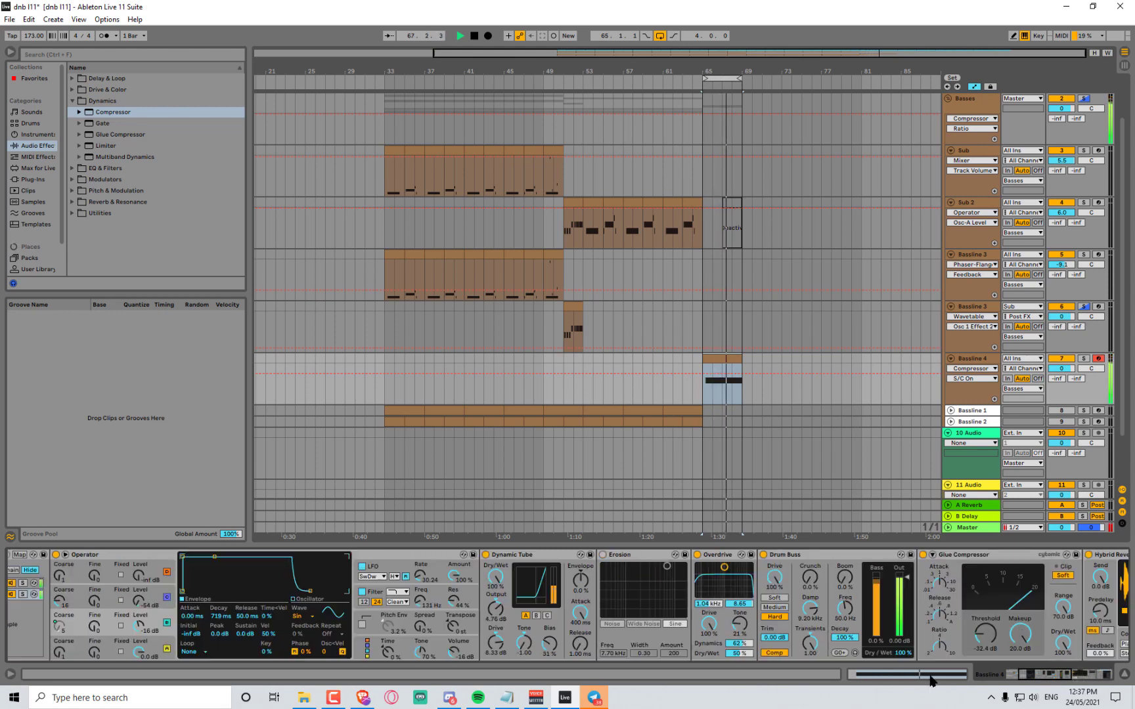
key(space)
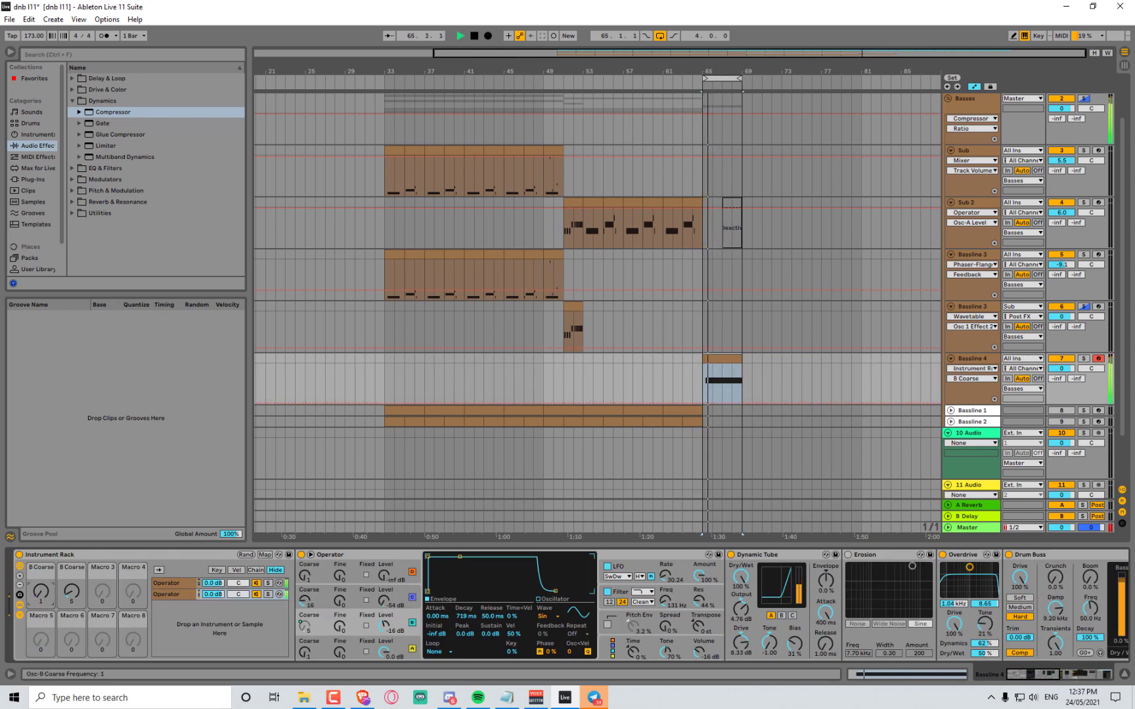
drag(42, 593, 41, 589)
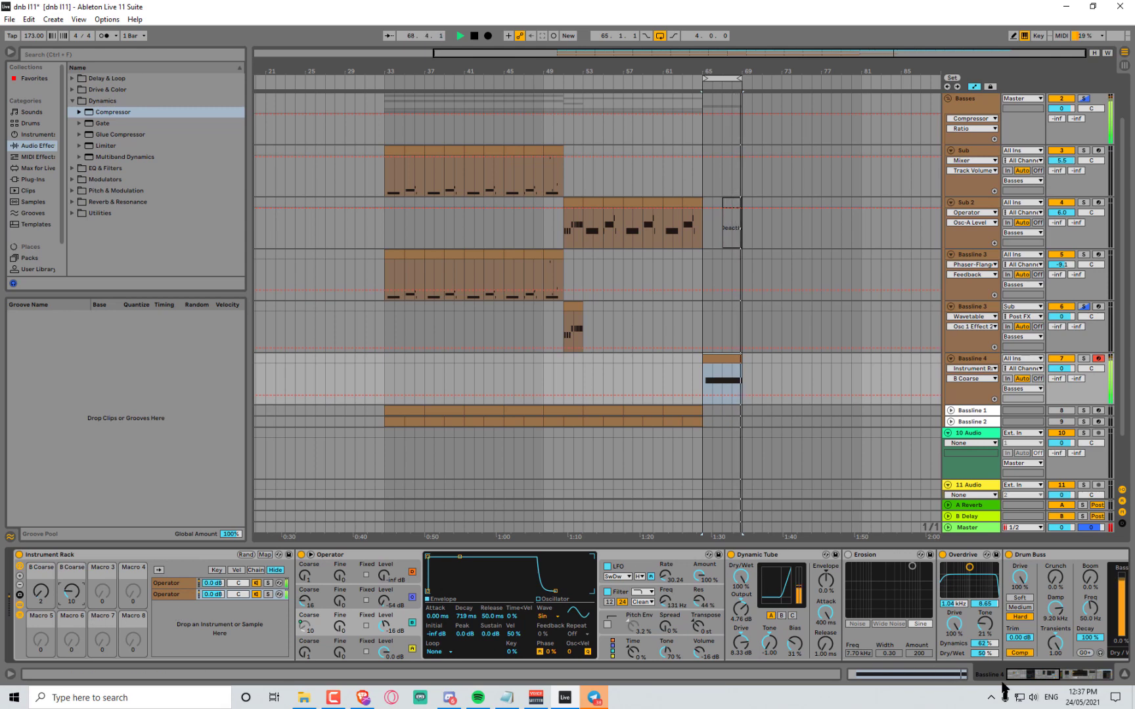
Return to the sidechain Compressor on Bassline 4 and fine-tune its threshold against the drums
click(1052, 677)
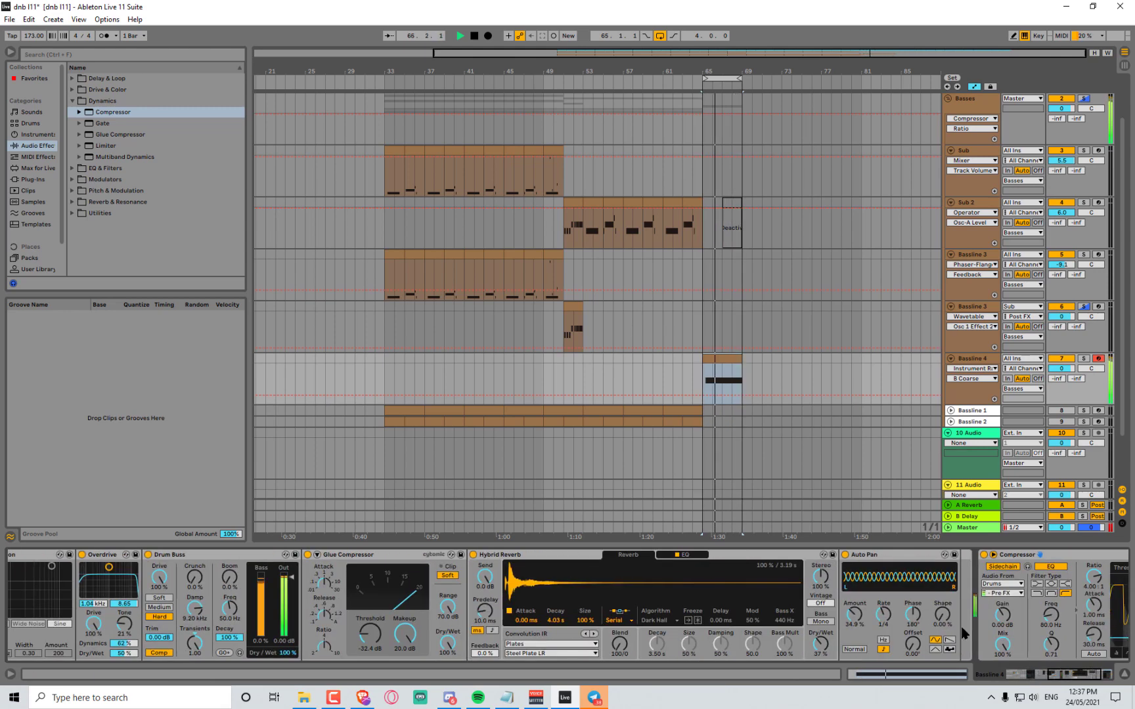
click(1108, 677)
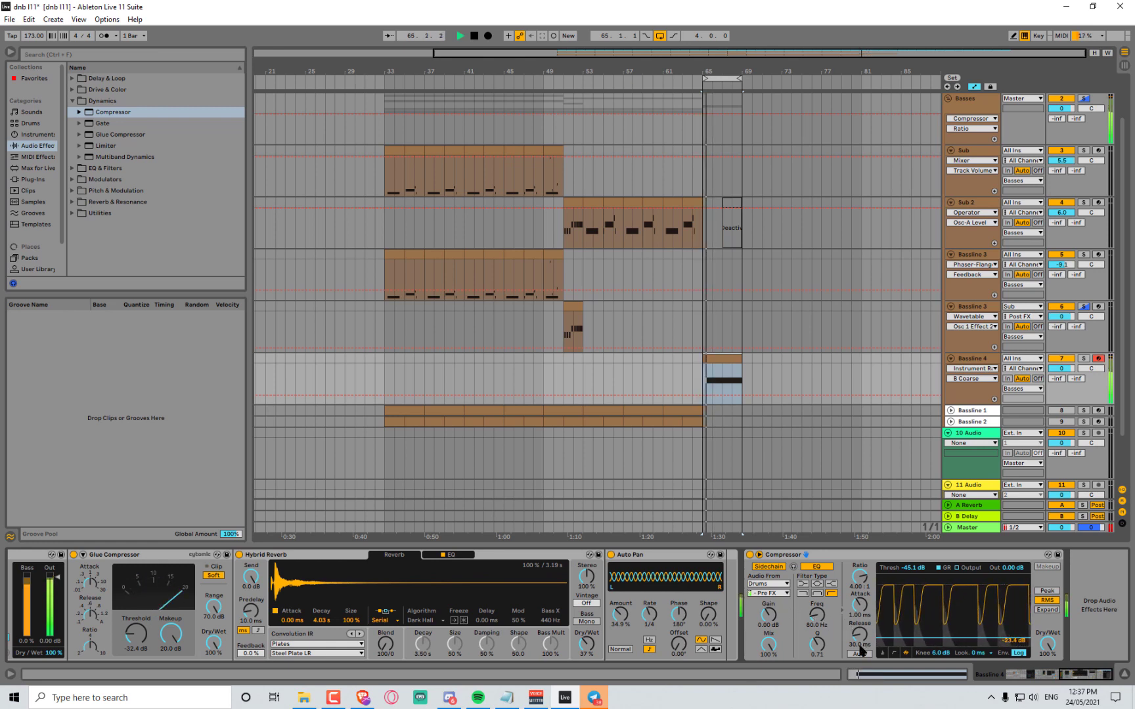
mouse_move(881, 628)
mouse_down()
mouse_move(881, 607)
mouse_move(881, 628)
mouse_up()
click(1081, 677)
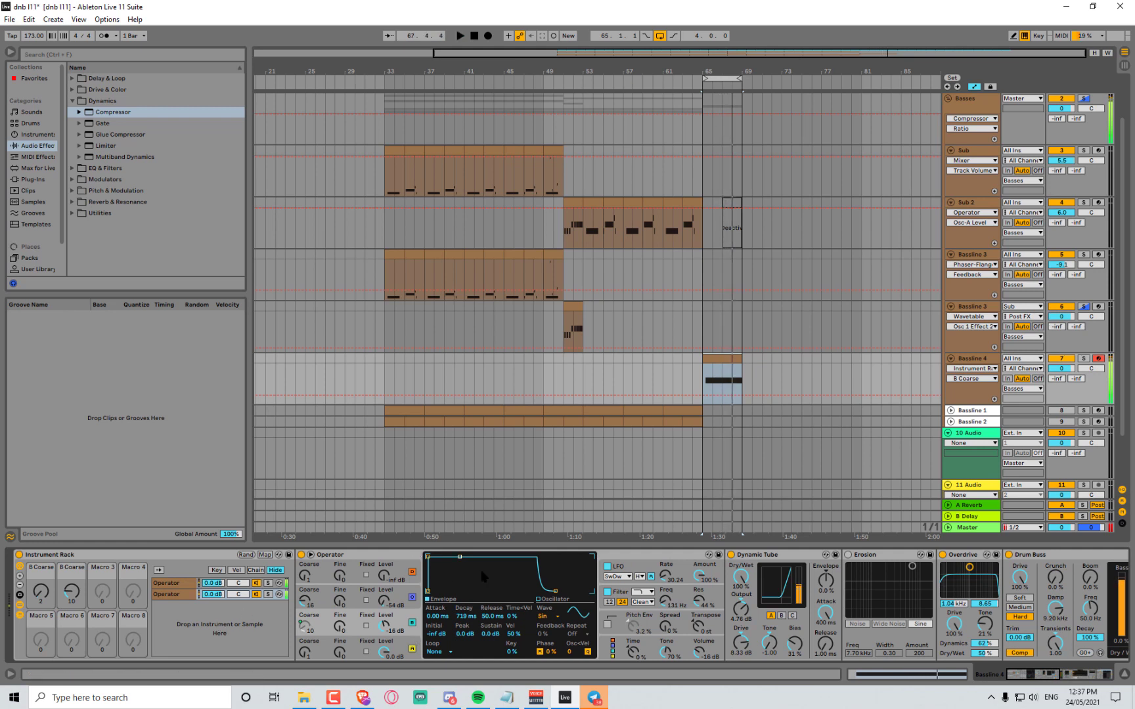
Enable the Operator's pitch envelope with an amount of 61% and adjust its routing to oscillator A
click(608, 625)
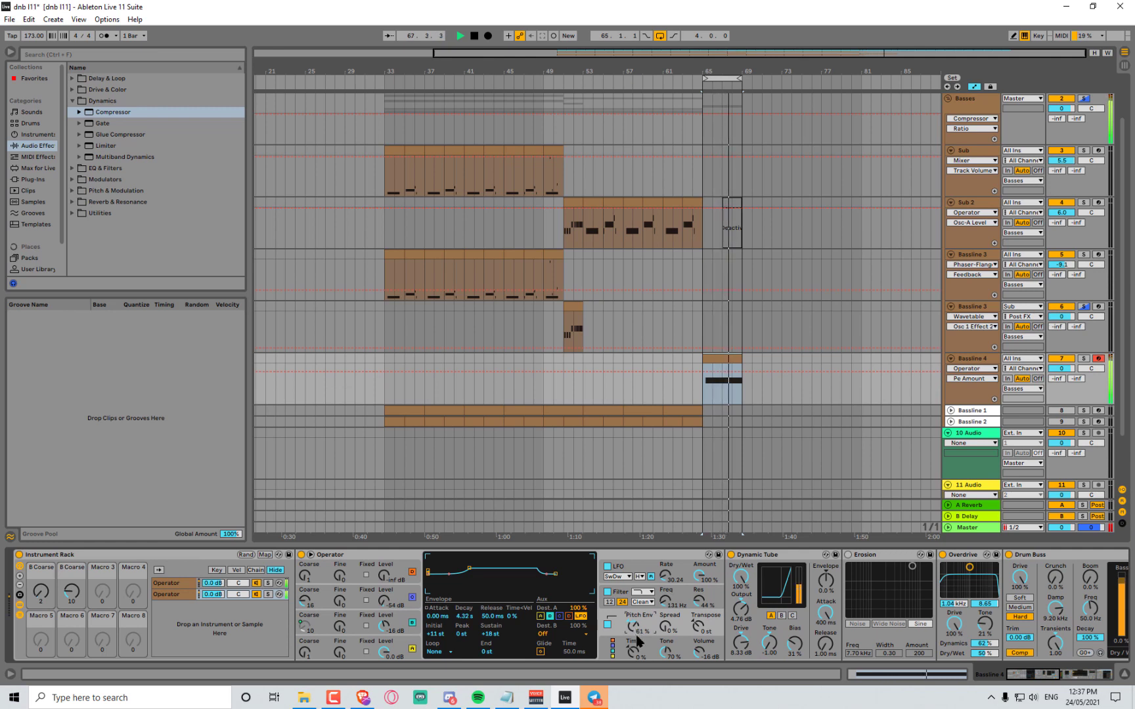
click(540, 616)
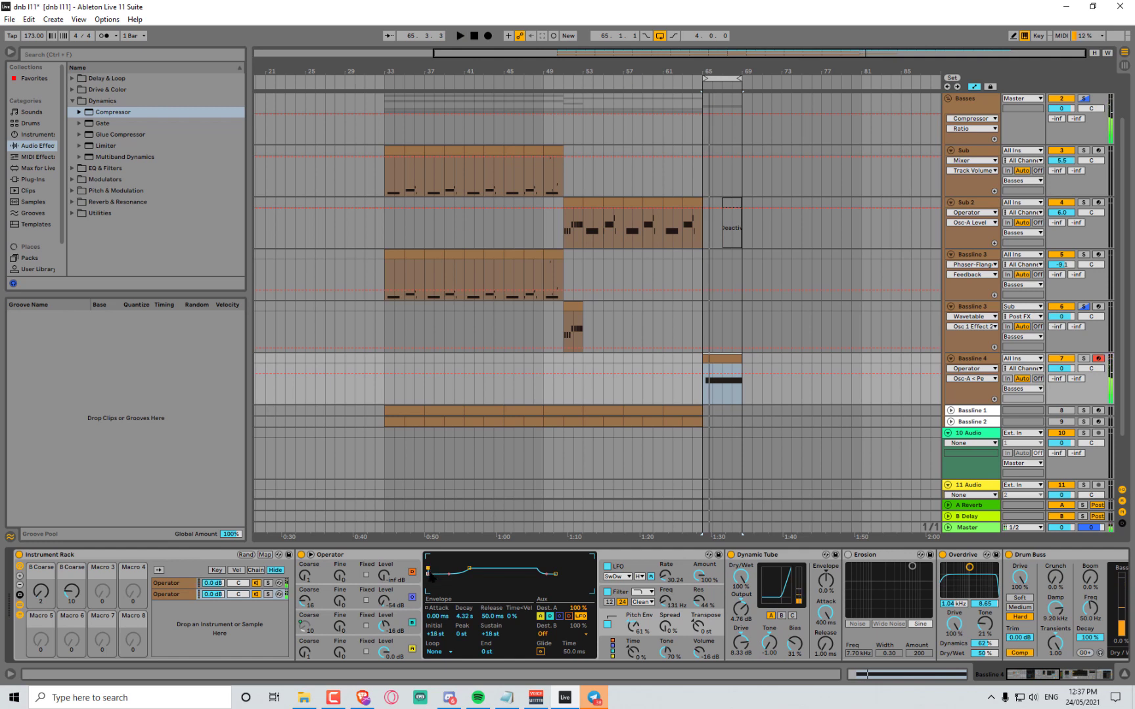
key(space)
Shape the pitch envelope with Initial +18 st, Peak +6 st, Sustain 0 st, Decay 5.49 s and a 33% decay slope
mouse_move(429, 574)
mouse_down()
mouse_move(428, 562)
mouse_move(470, 572)
mouse_move(450, 575)
mouse_up()
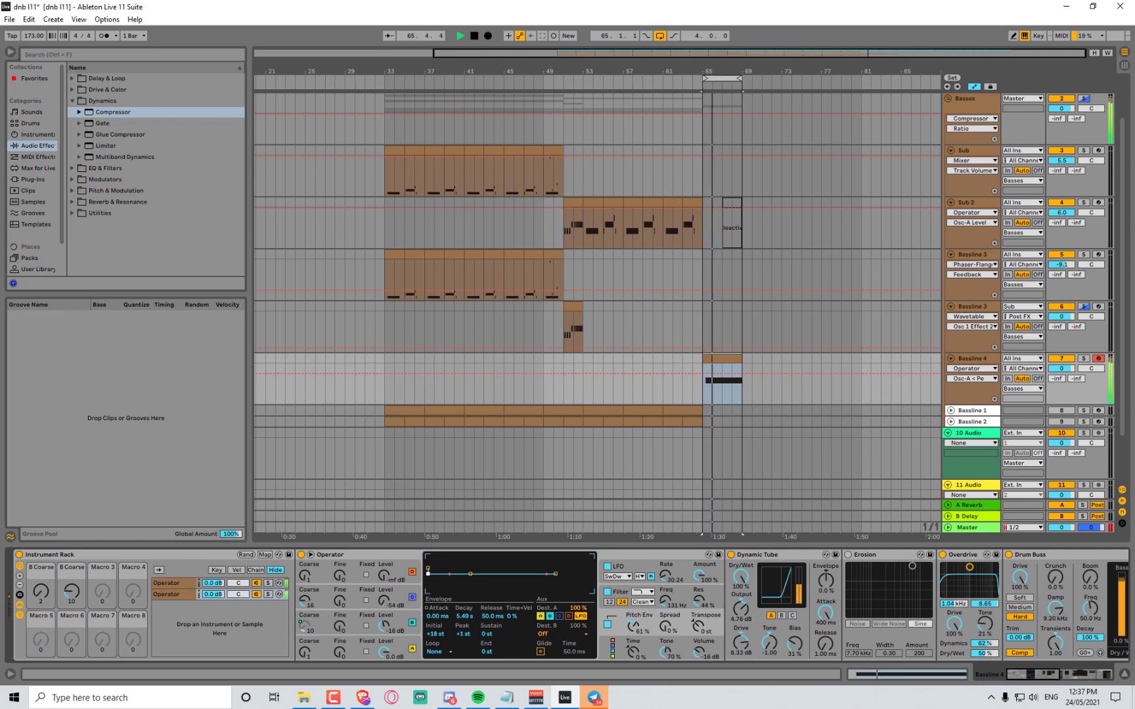
click(448, 575)
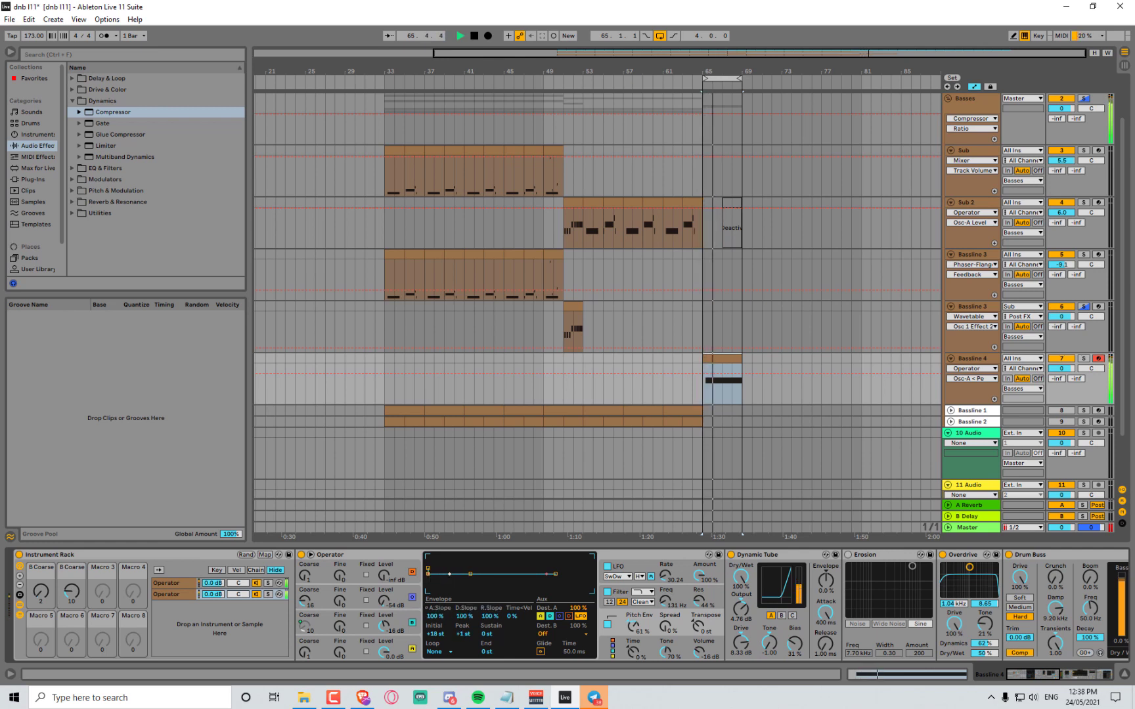
click(433, 576)
key(space)
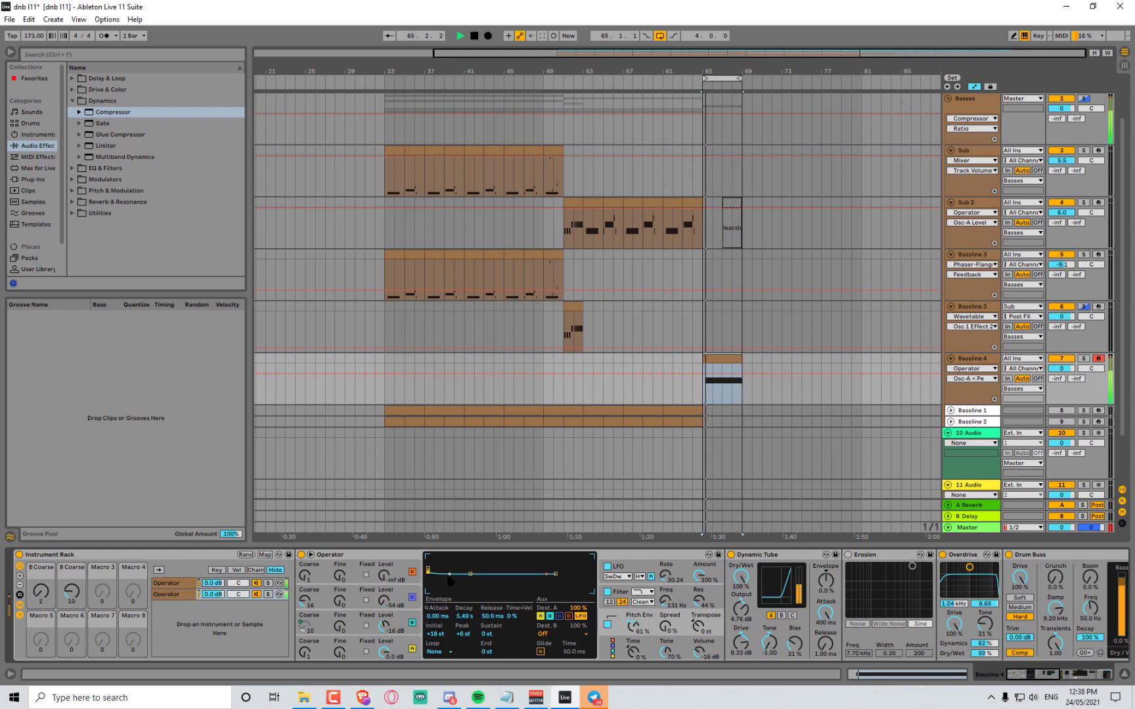
click(450, 574)
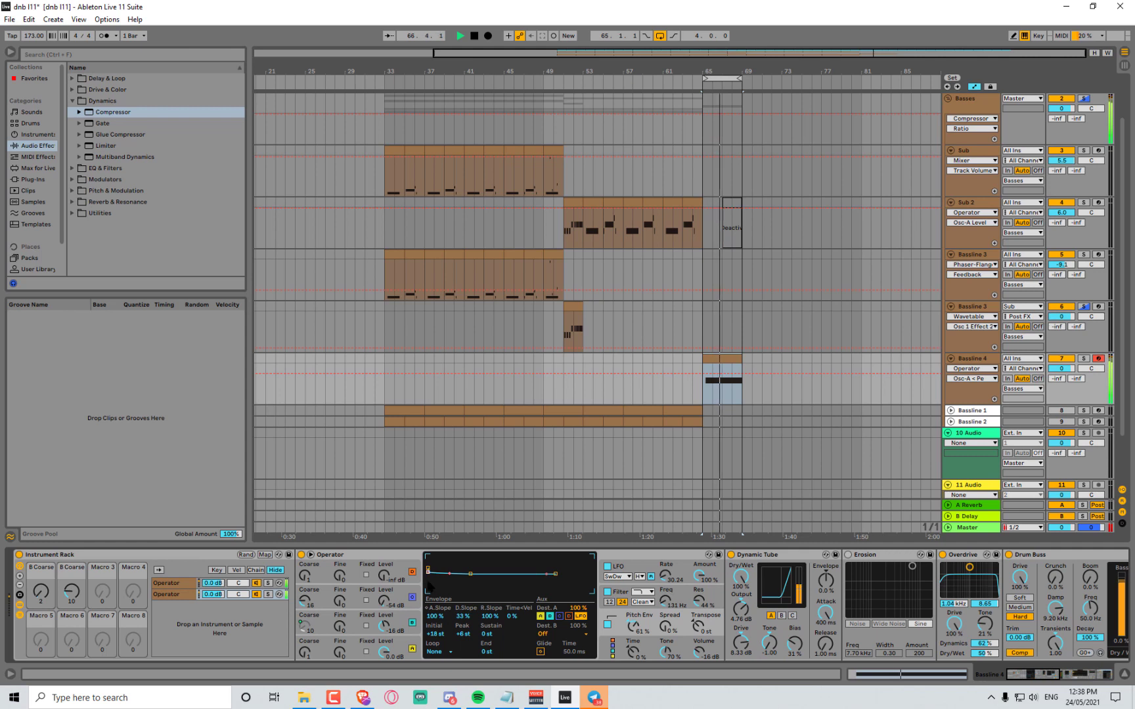
Set the Operator's Pitch Env amount to -29%, auditioning other amounts in the loop
key(space)
key(space)
click(633, 626)
key(space)
key(space)
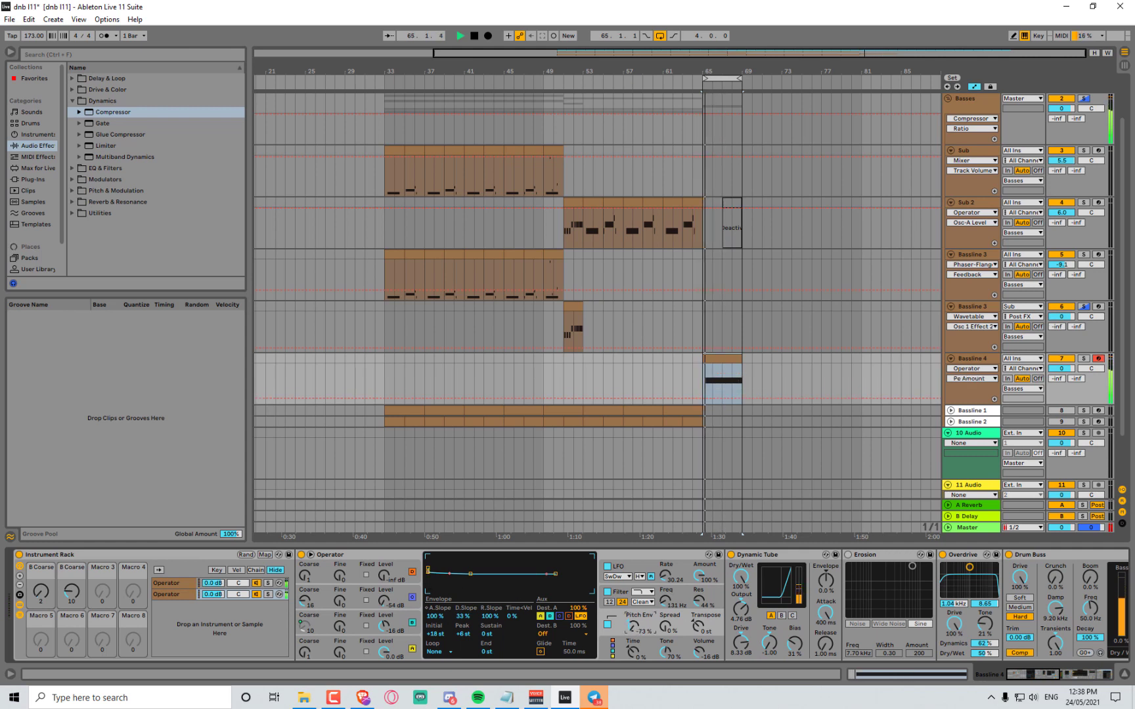
drag(632, 627, 632, 598)
key(space)
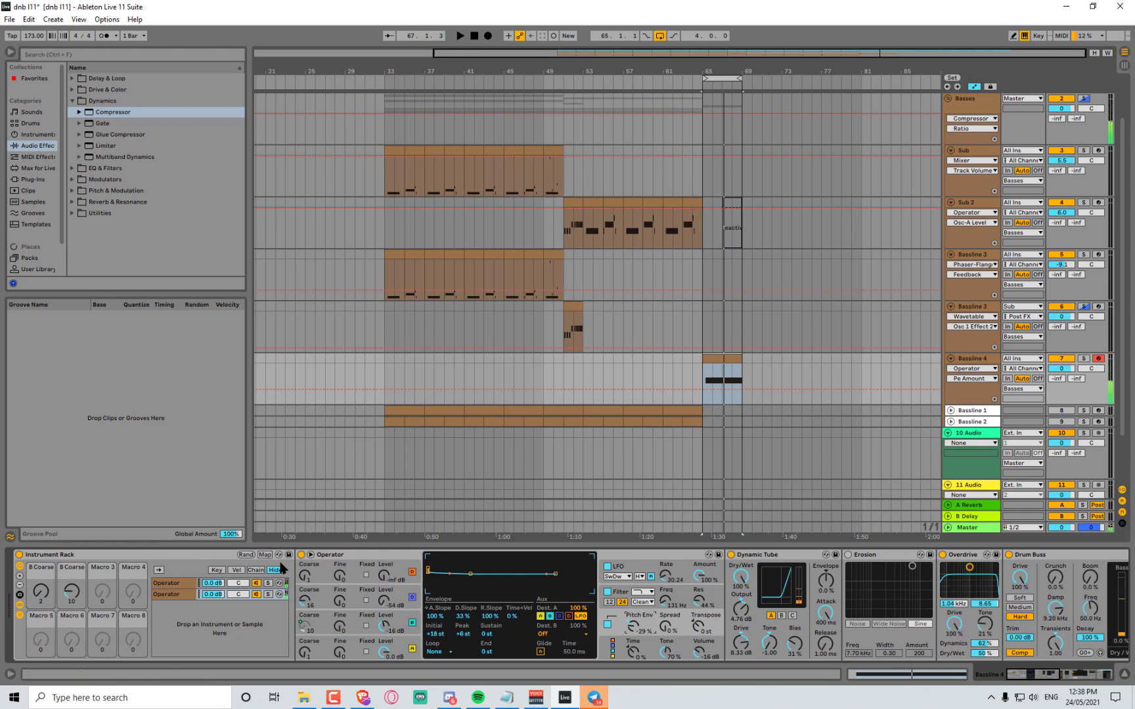
Start macro mapping on the Instrument Rack and select the Operator's Pitch Env amount for assignment
click(266, 555)
click(630, 629)
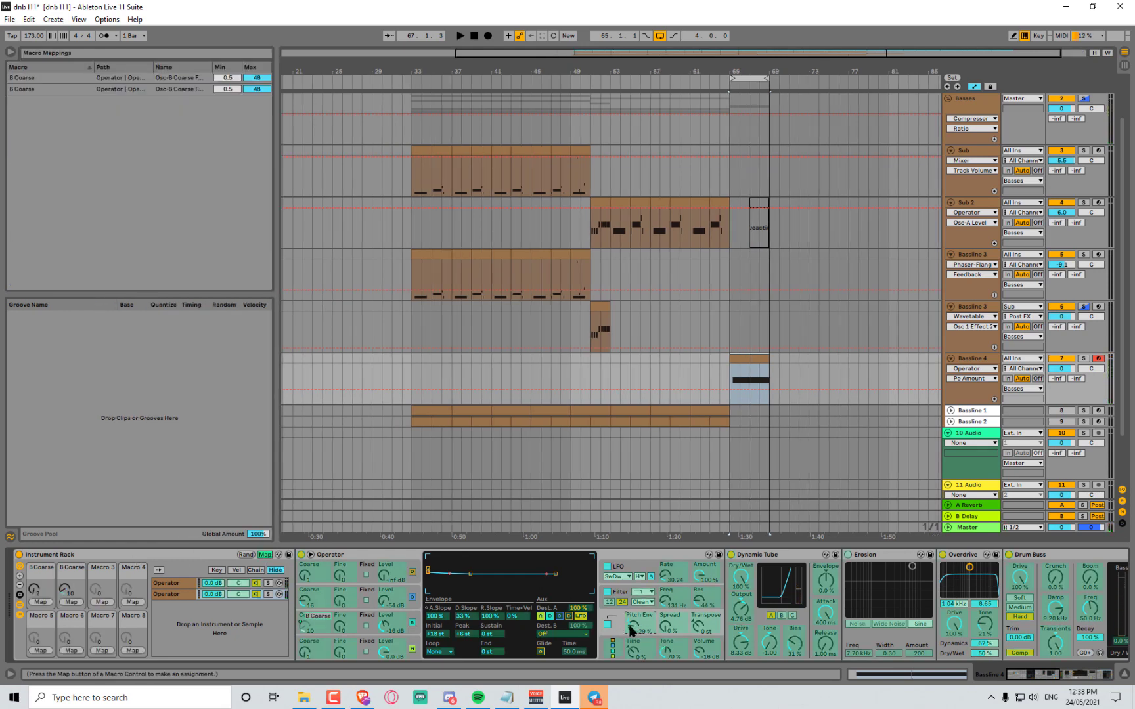
Map the second Operator's pitch envelope amount to Macro 8 and copy its value to the sibling Operator
click(135, 651)
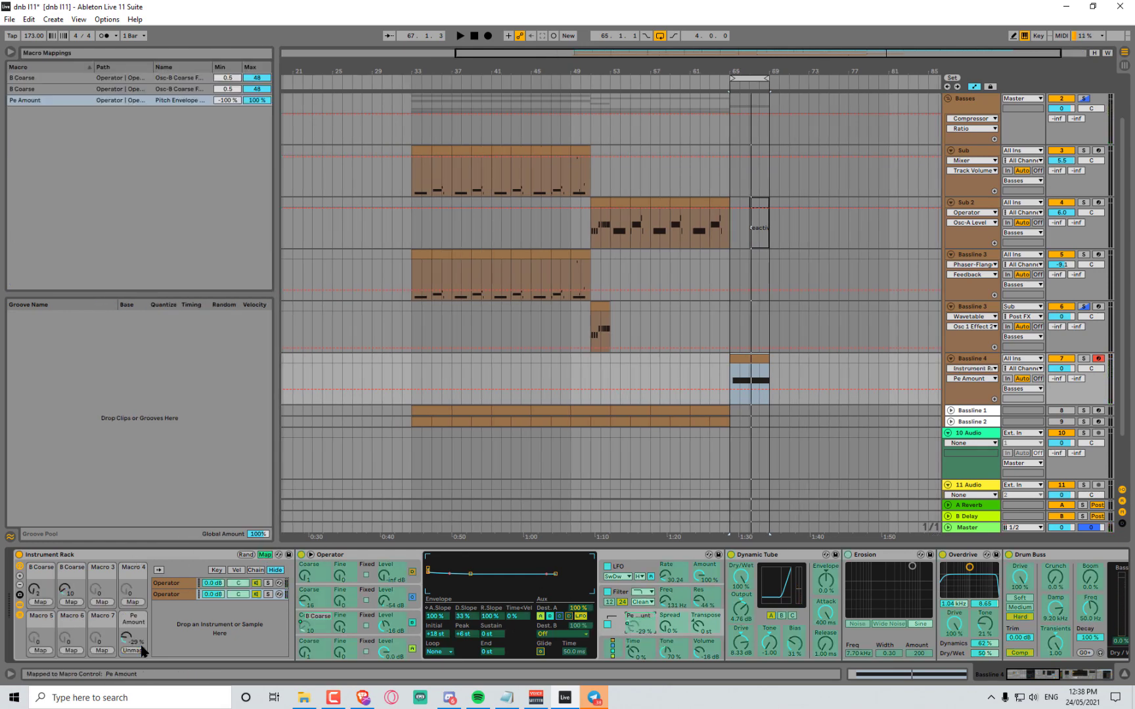
key(space)
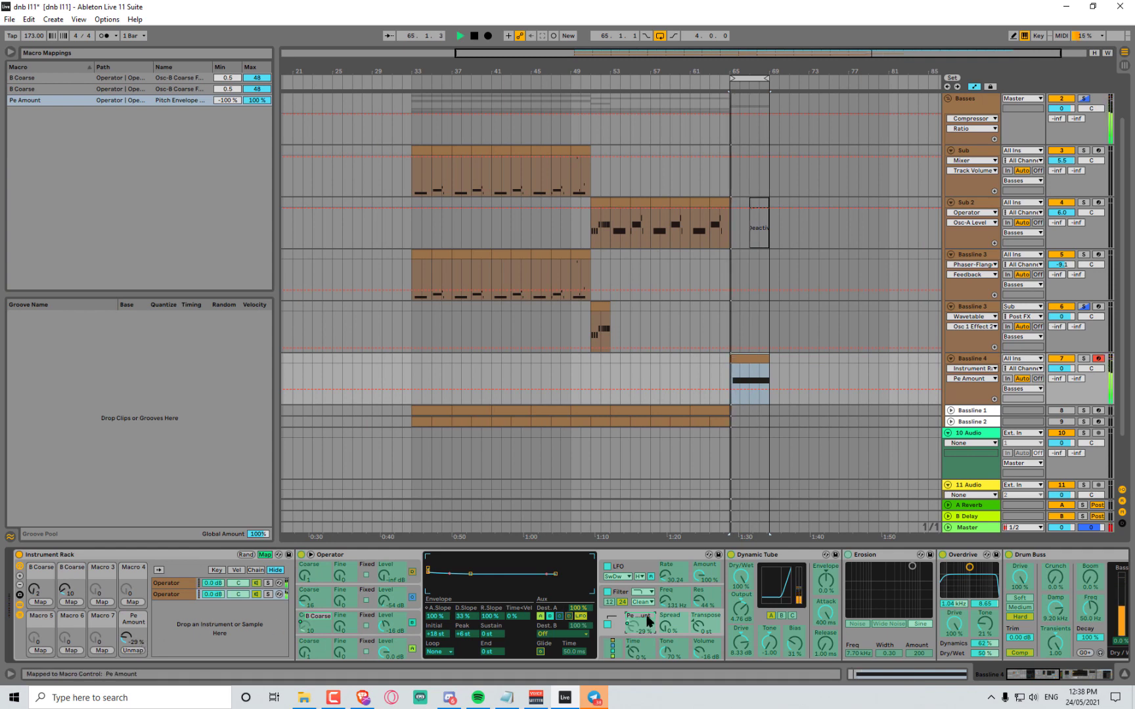
right_click(636, 628)
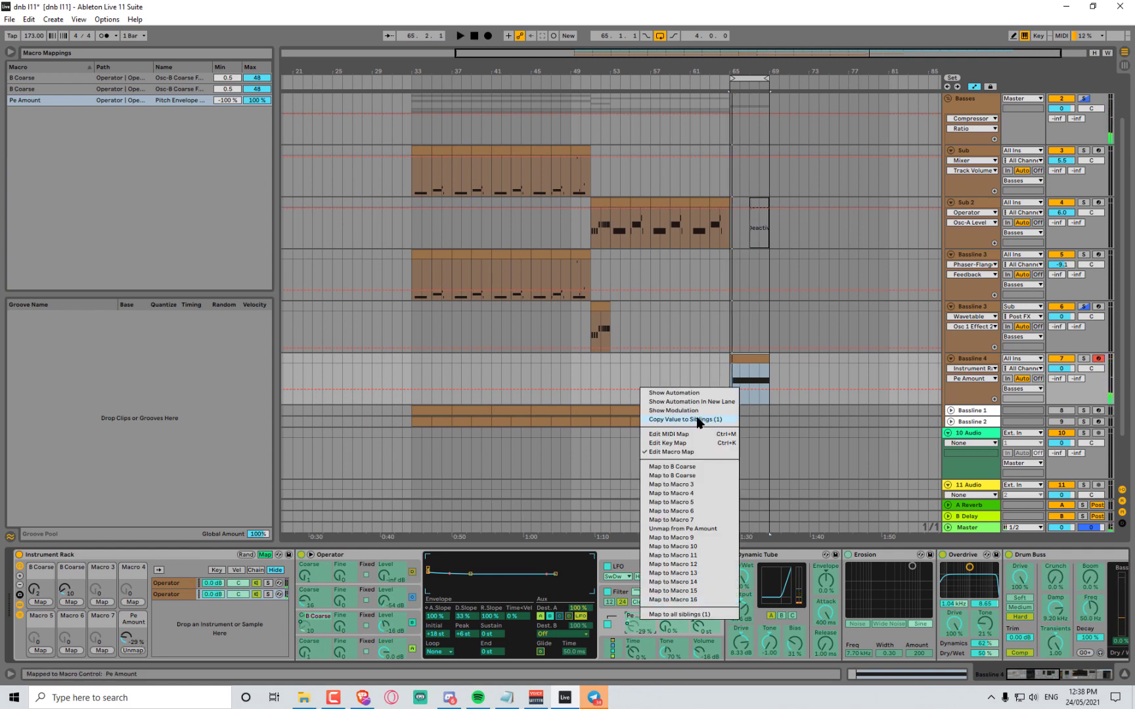
click(699, 420)
Copy the pitch envelope's decay slope, peak, sustain, initial and attack slope values to the sibling Operator
right_click(464, 617)
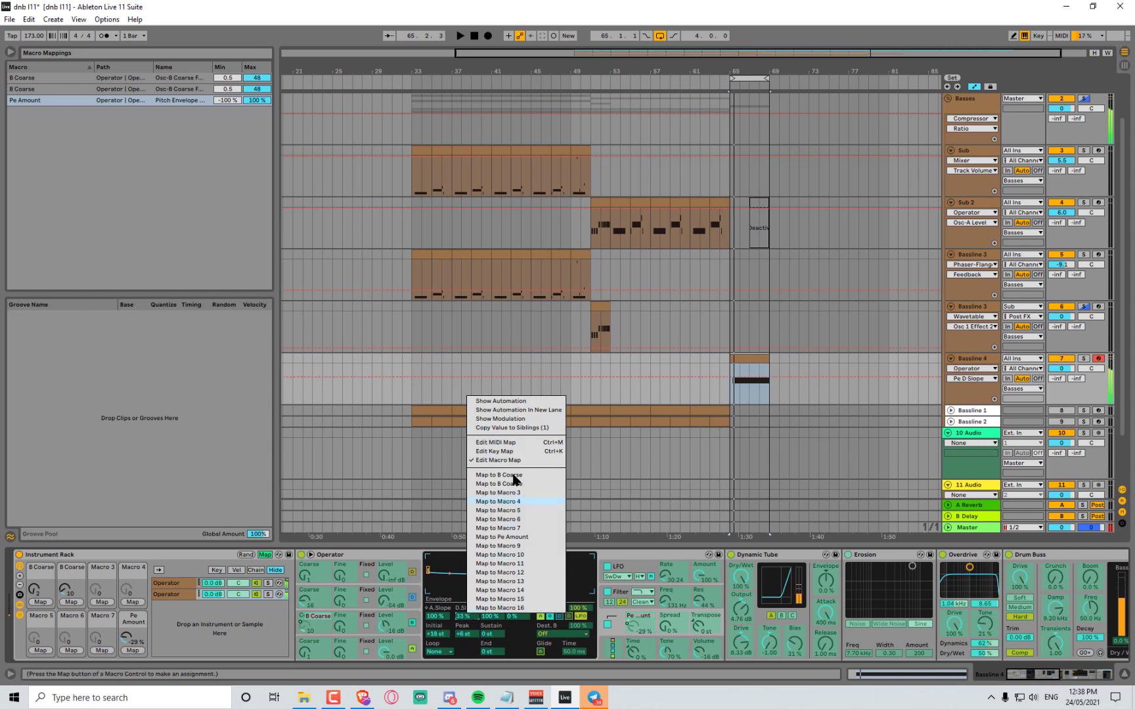
click(511, 428)
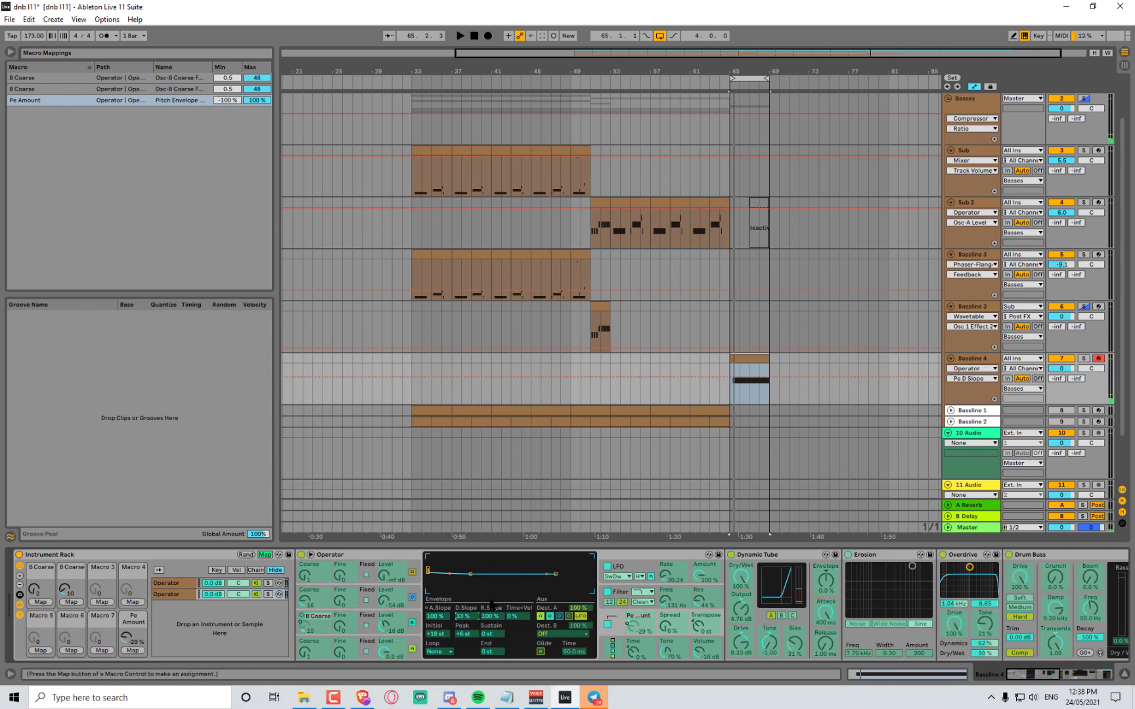
right_click(473, 634)
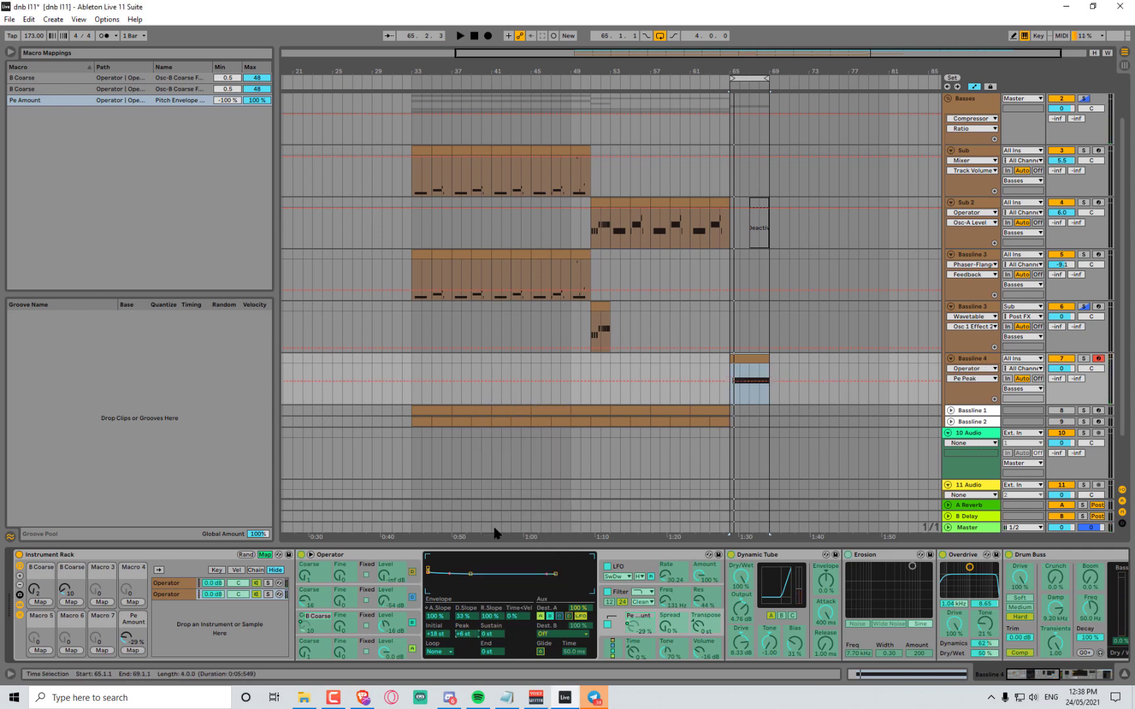
right_click(494, 633)
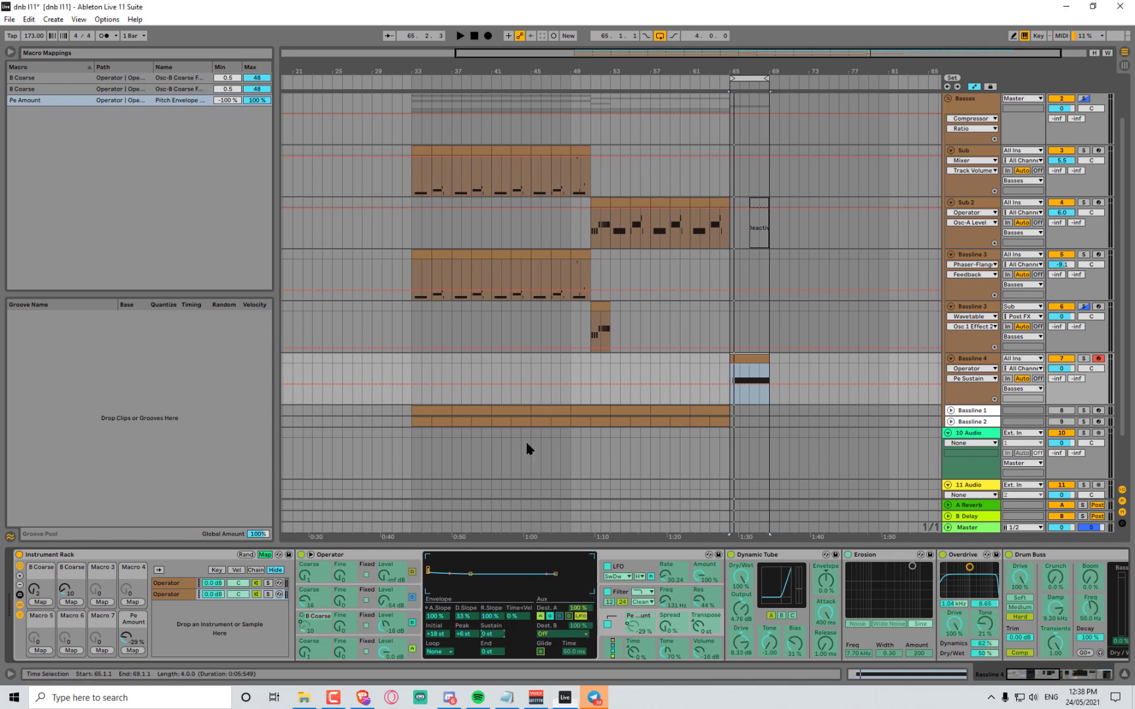
click(527, 445)
right_click(435, 634)
click(473, 445)
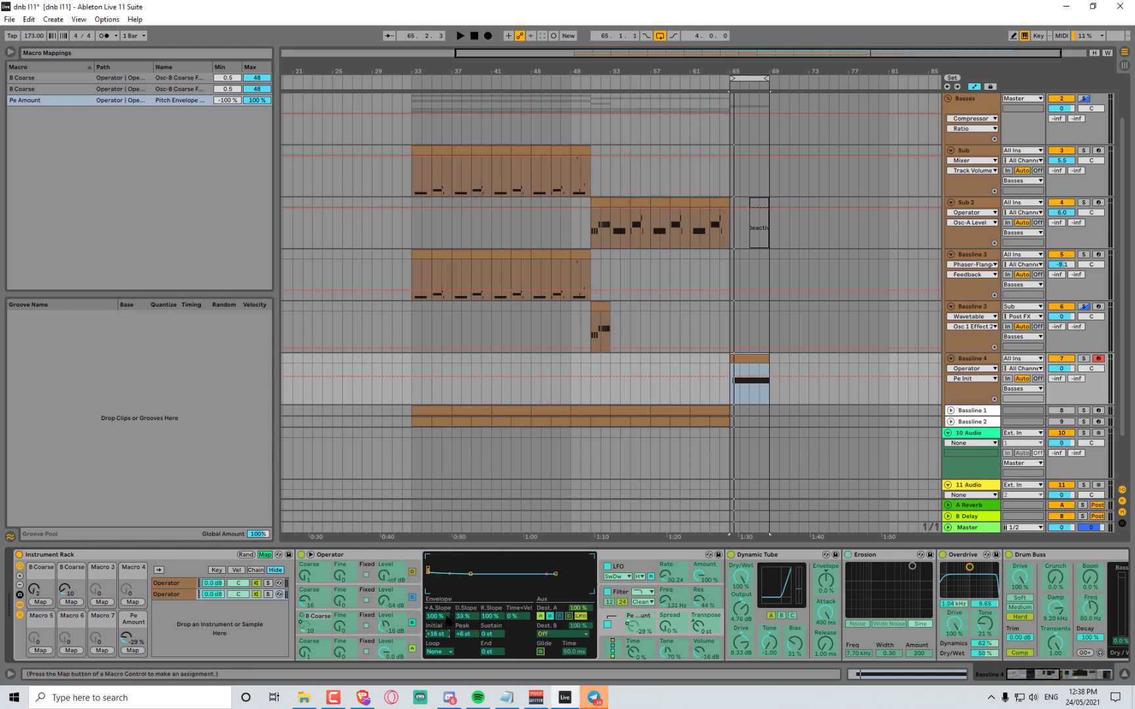
right_click(440, 616)
click(483, 429)
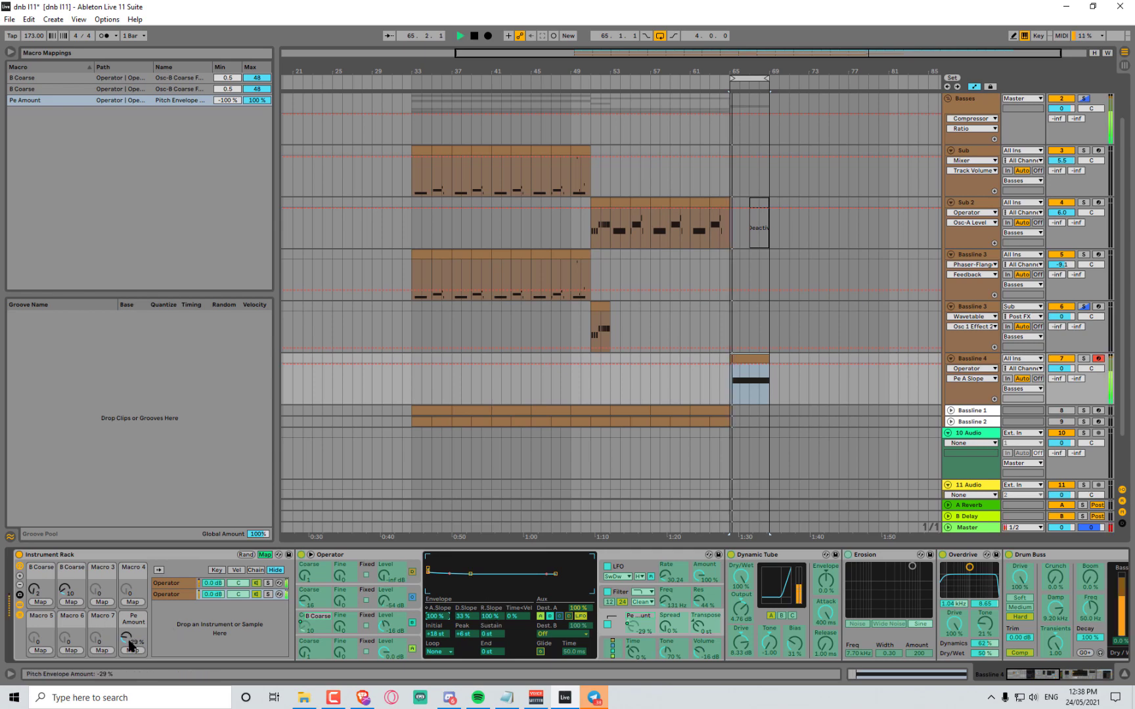
Leave macro mapping, enable the pitch envelope in the first Operator chain and audition the Pe Amount macro at 2.4%
click(265, 555)
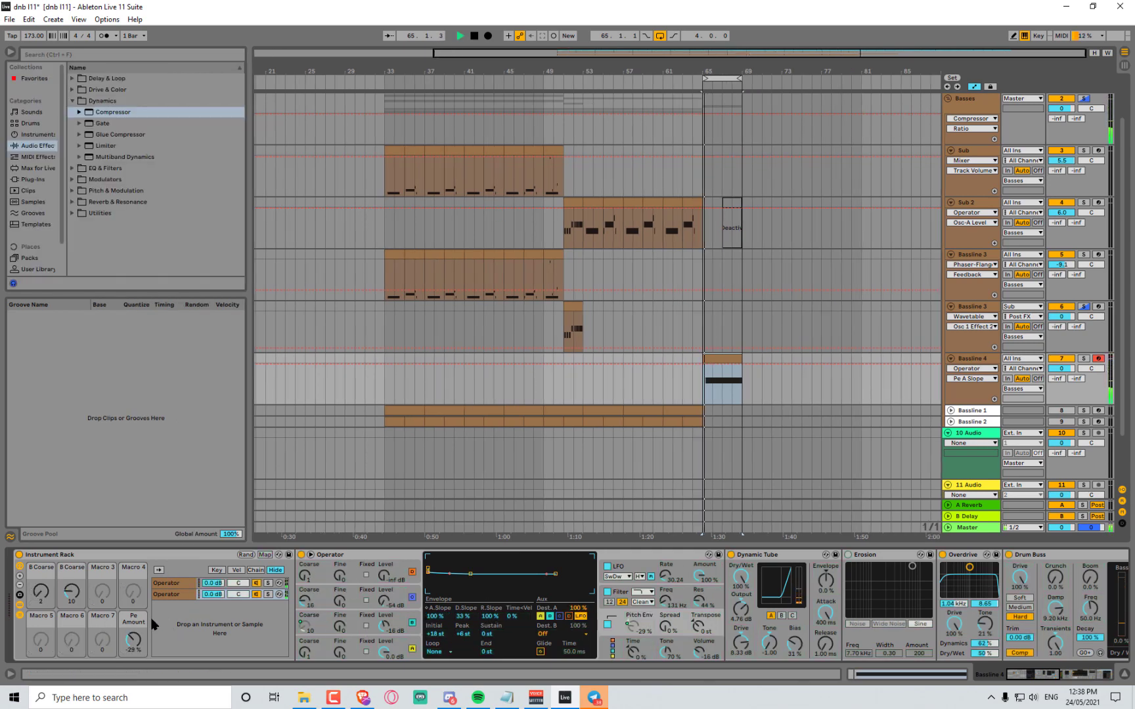
click(190, 585)
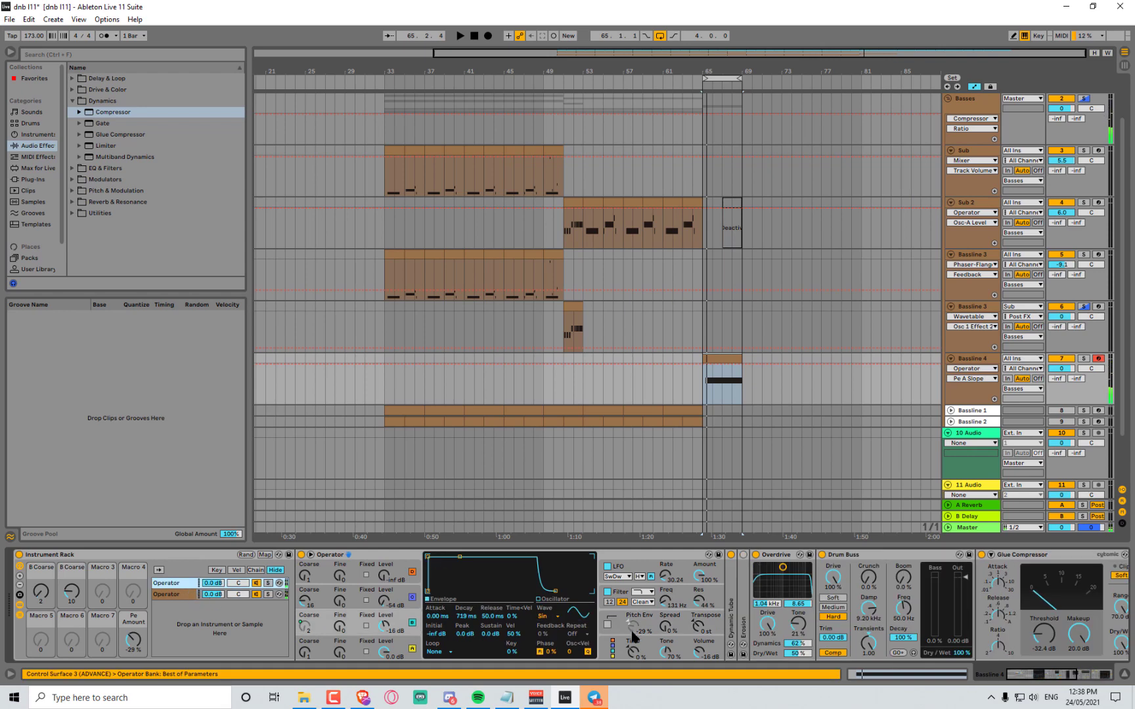
click(608, 625)
key(space)
key(space)
drag(134, 639, 134, 619)
key(space)
key(space)
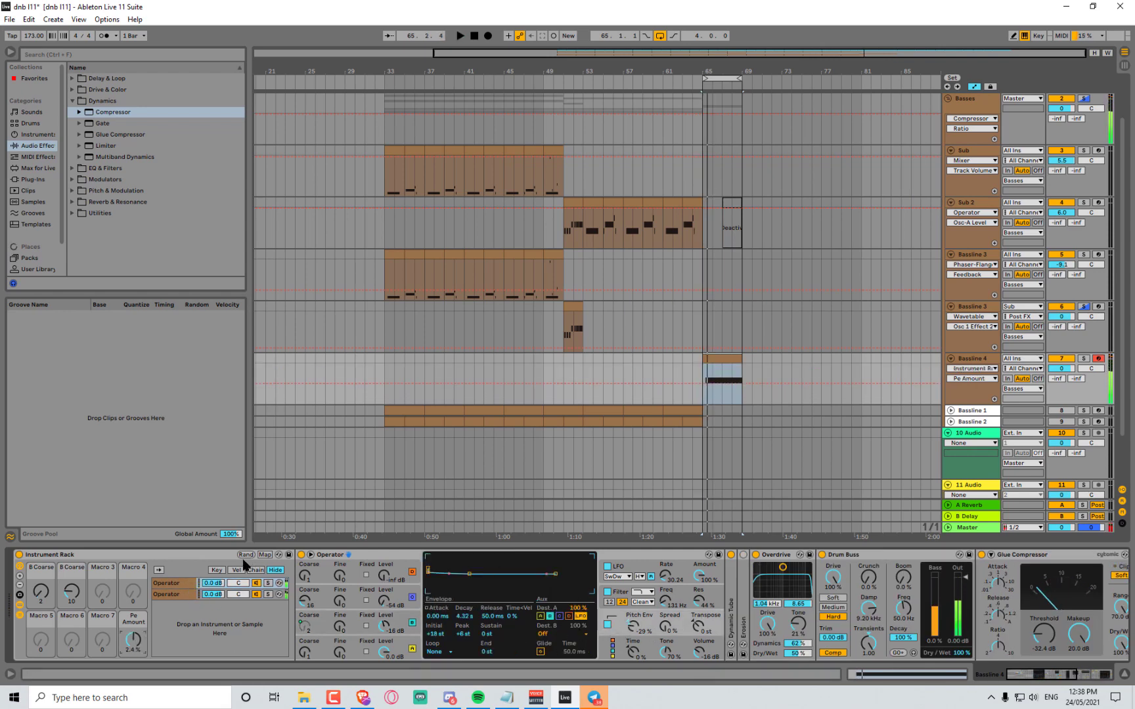
Map the first Operator's pitch envelope amount to the Pe Amount macro and audition the macro at 62%
click(265, 555)
click(644, 626)
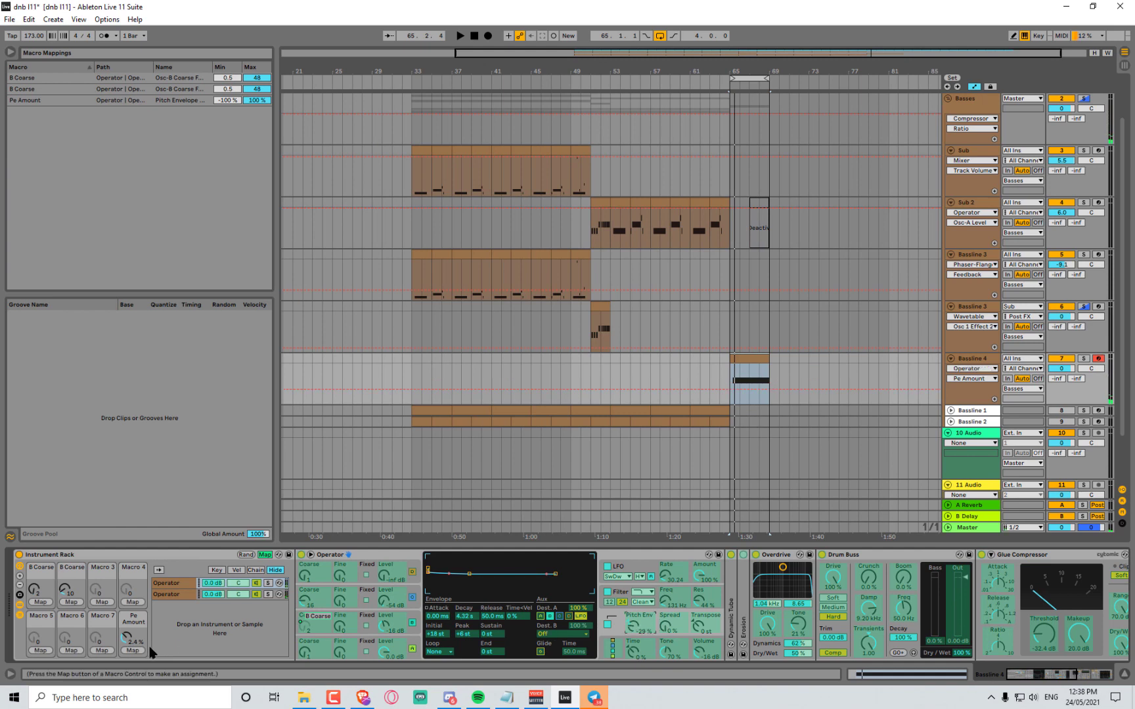
click(133, 650)
key(space)
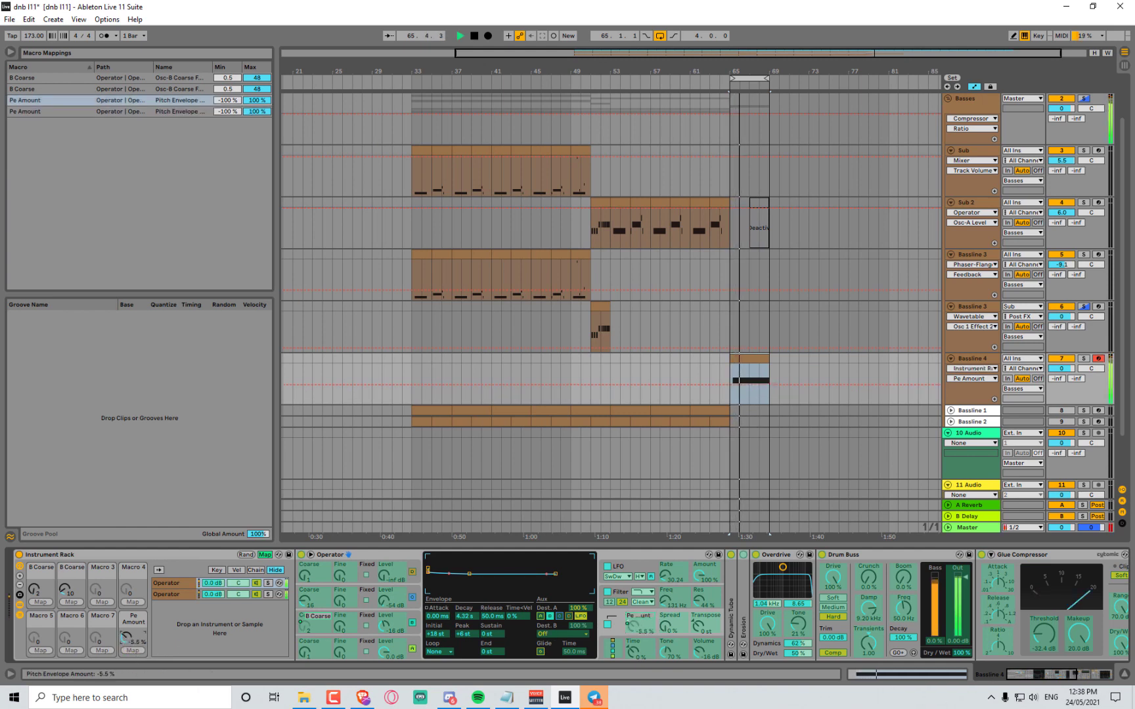
drag(126, 637, 126, 596)
key(space)
key(space)
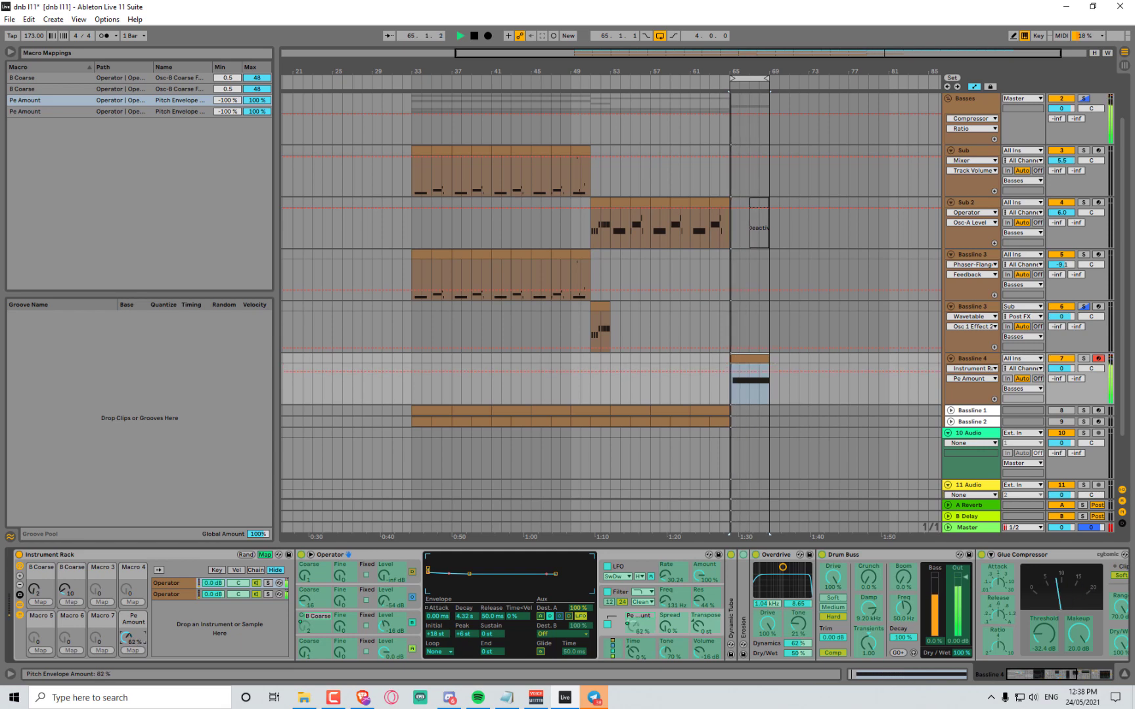
key(space)
Compare the pitch envelope settings of the two Operator chains, switching the second chain's envelope from slope to time values
click(170, 596)
click(175, 584)
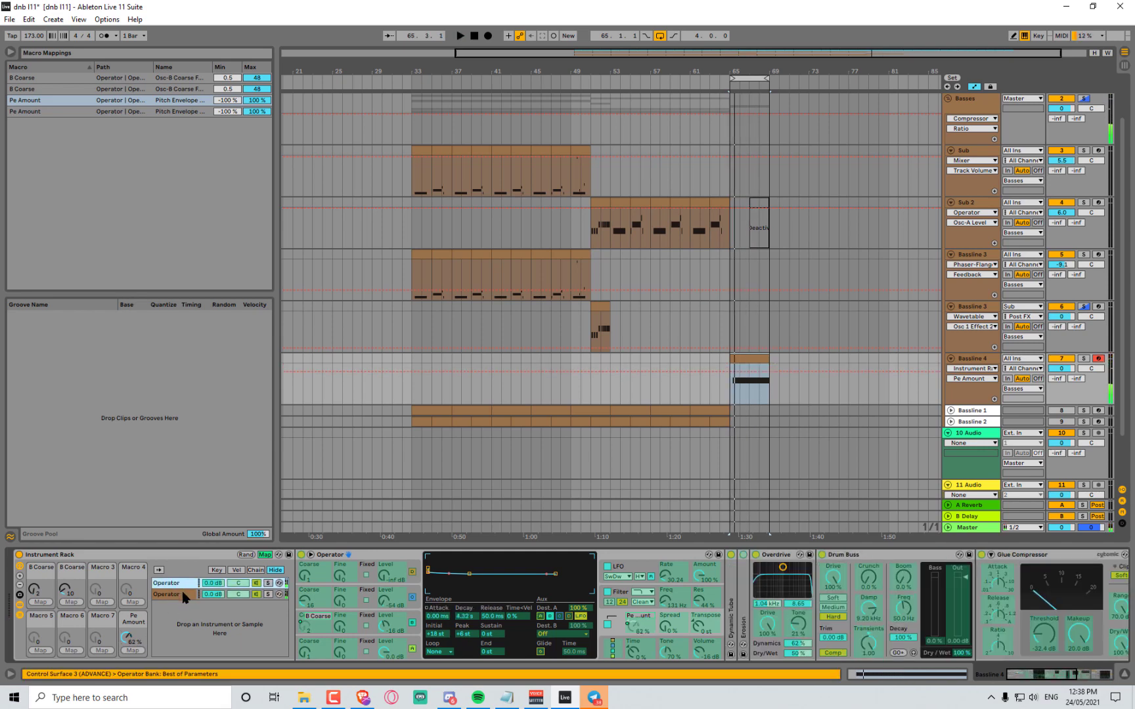
click(185, 597)
click(180, 584)
click(184, 596)
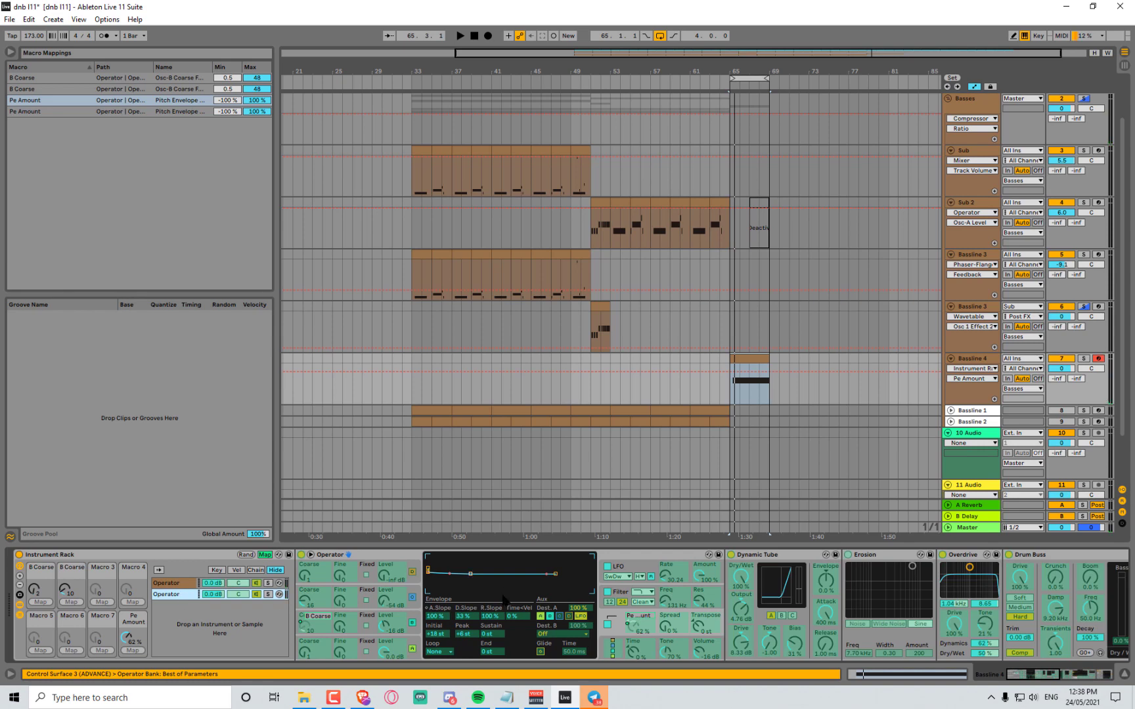
click(466, 609)
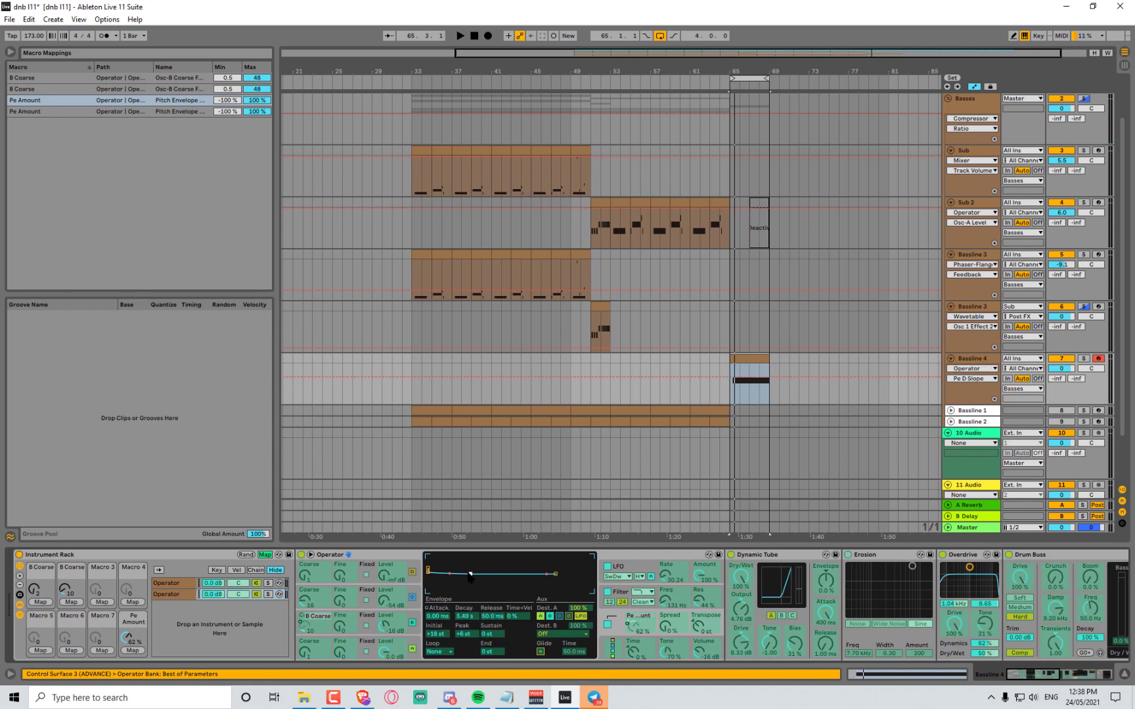
click(195, 594)
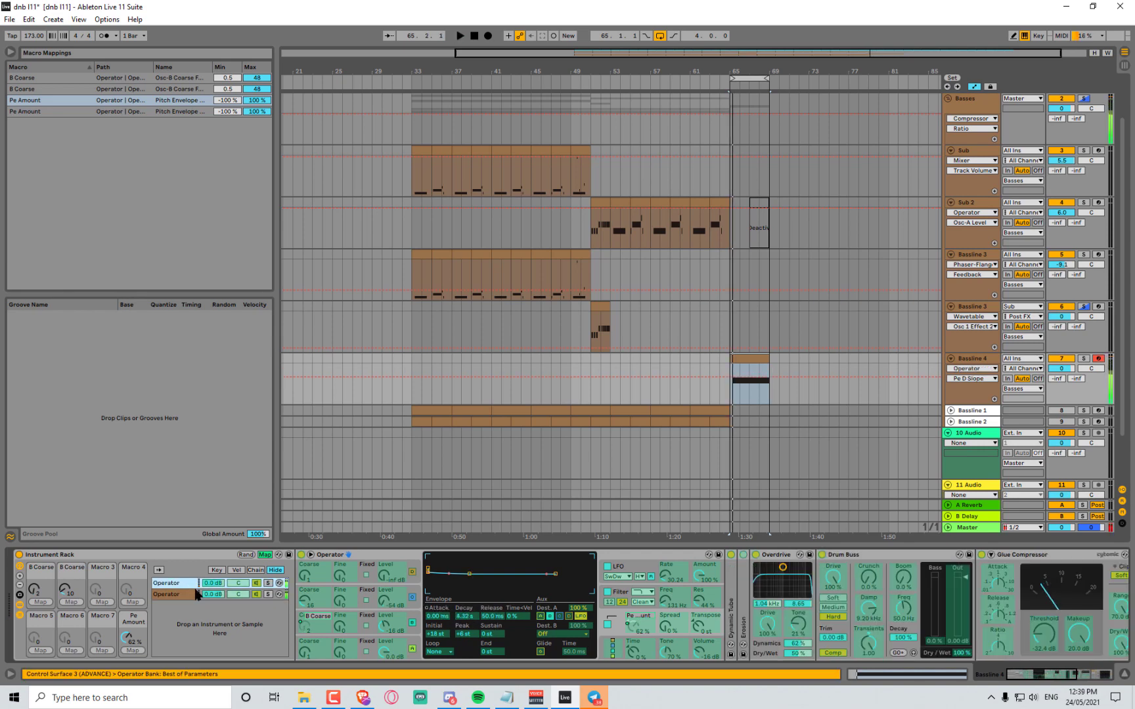
Copy the first Operator's pitch envelope decay, attack, initial, peak and sustain values to the sibling Operator
right_click(468, 616)
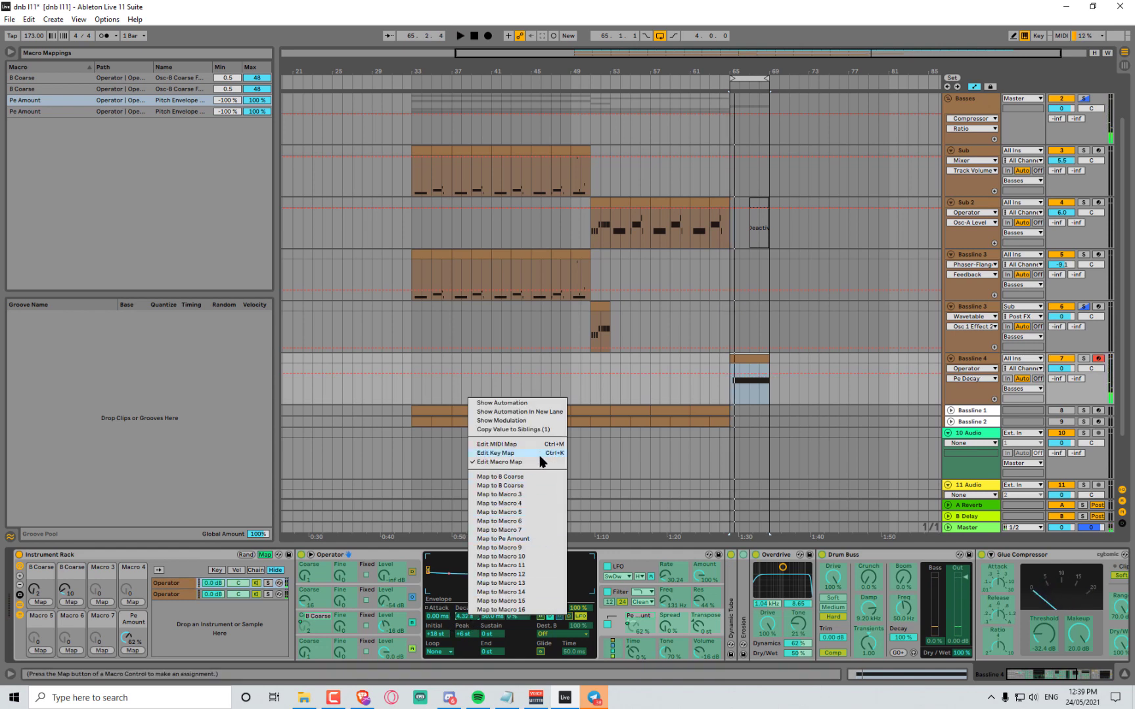
key(Escape)
right_click(435, 618)
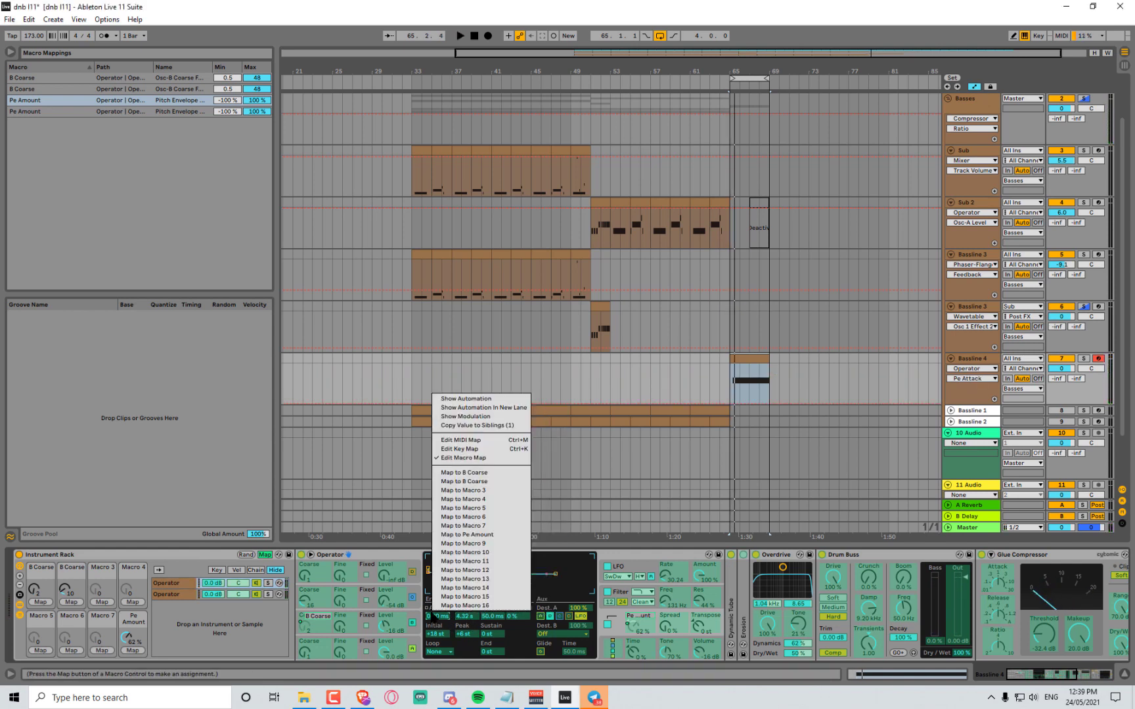
key(Escape)
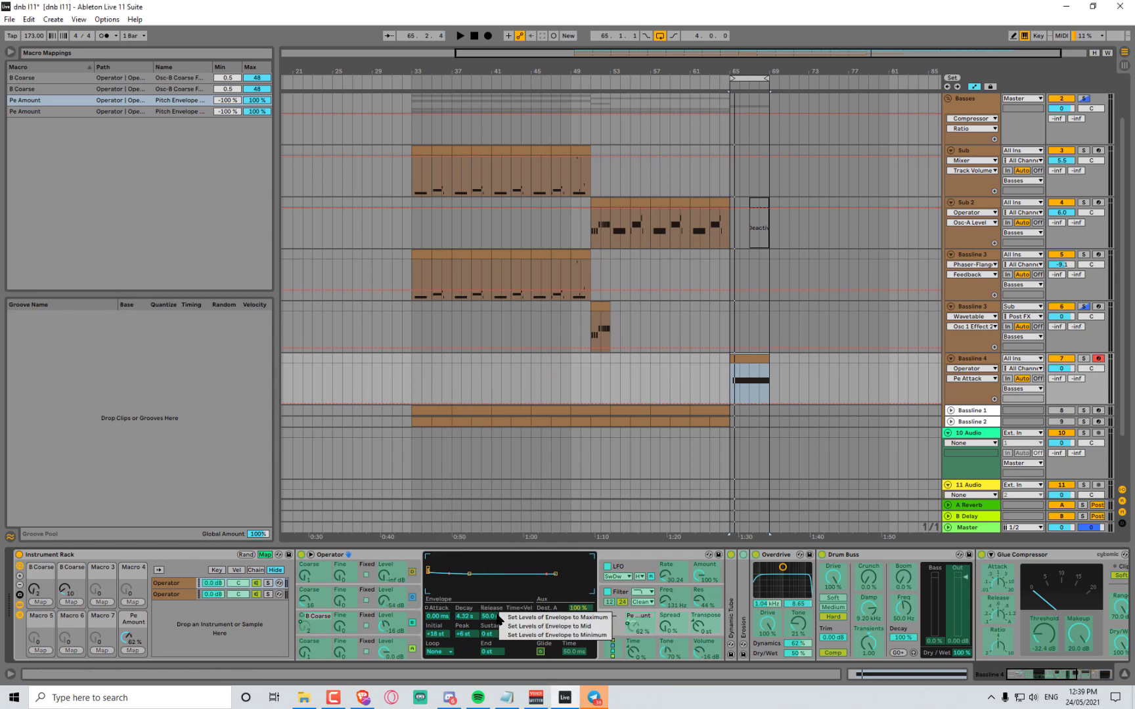
right_click(494, 616)
right_click(431, 633)
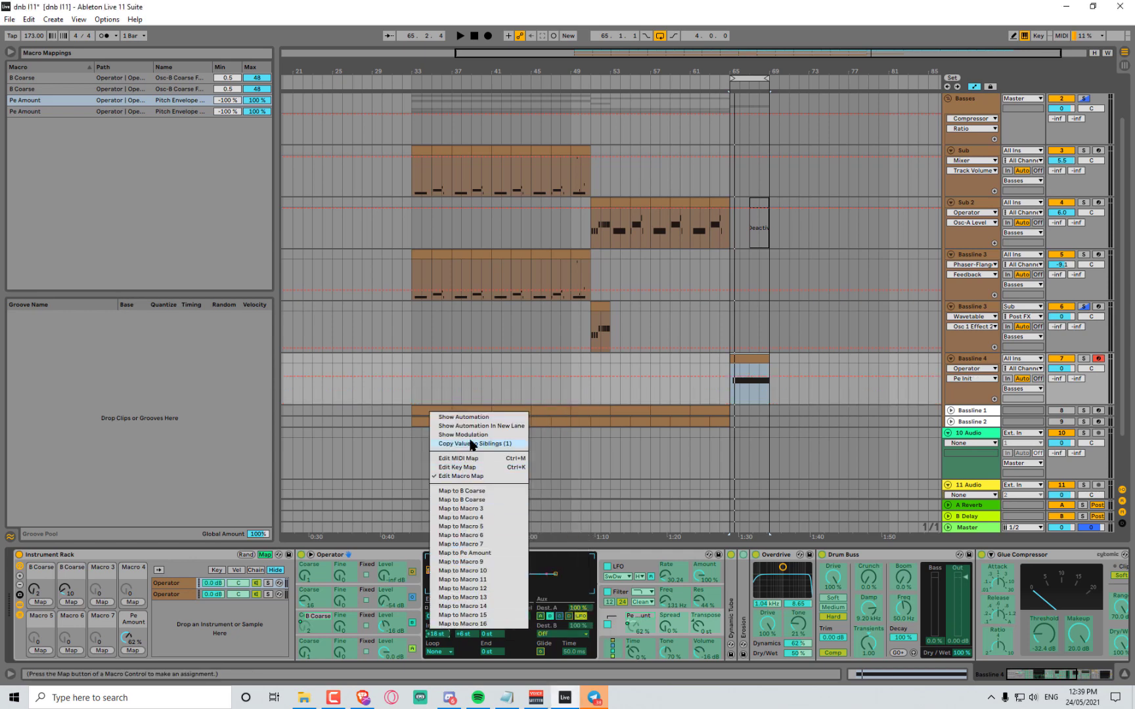
key(Escape)
right_click(467, 635)
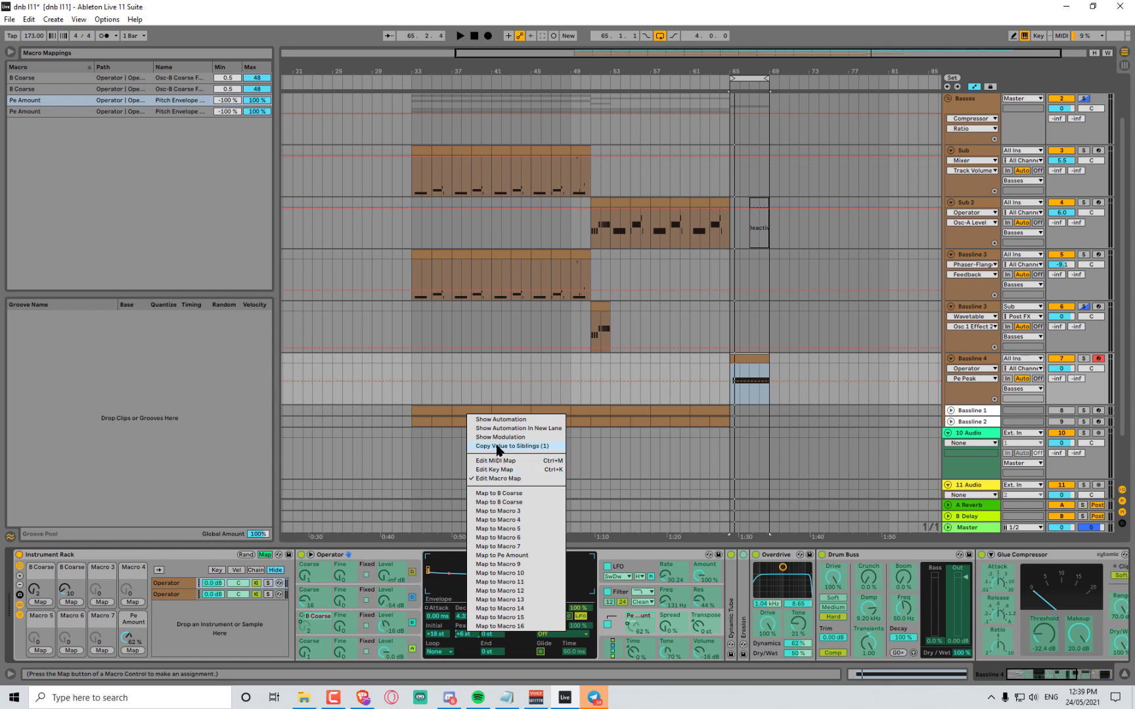
key(Escape)
right_click(488, 635)
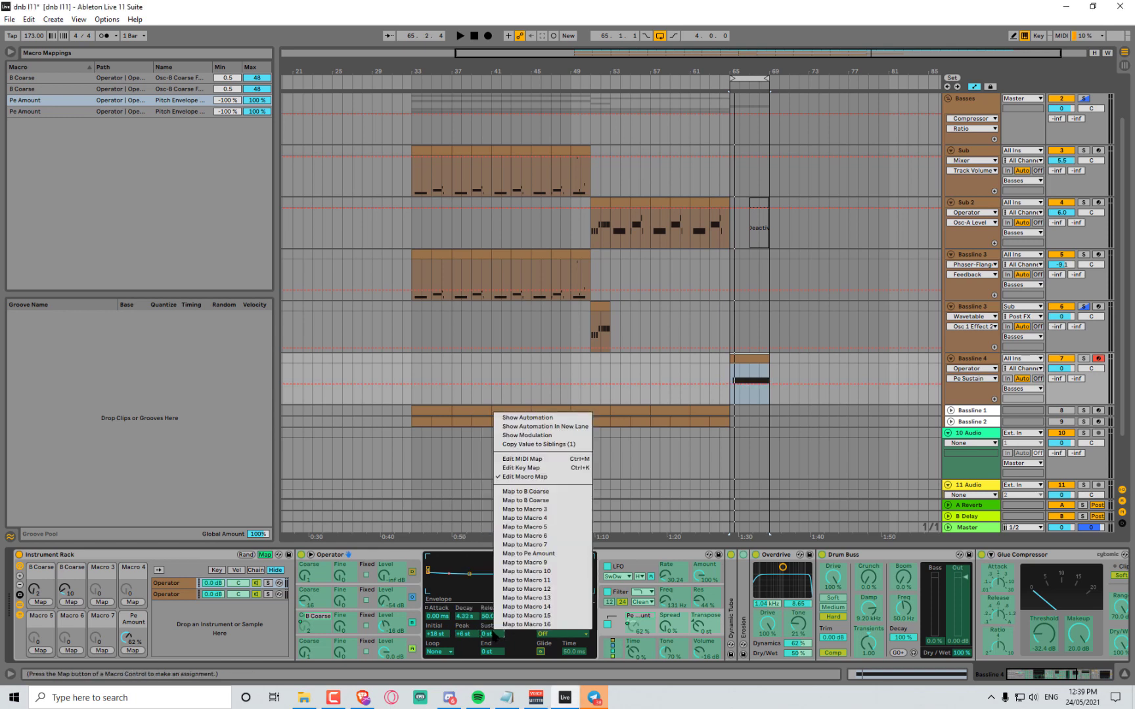
click(538, 445)
Play the loop and set the Pe Amount macro to -8.7%
key(space)
mouse_move(129, 639)
mouse_down()
mouse_move(130, 676)
mouse_move(129, 615)
mouse_up()
key(space)
key(space)
key(space)
key(space)
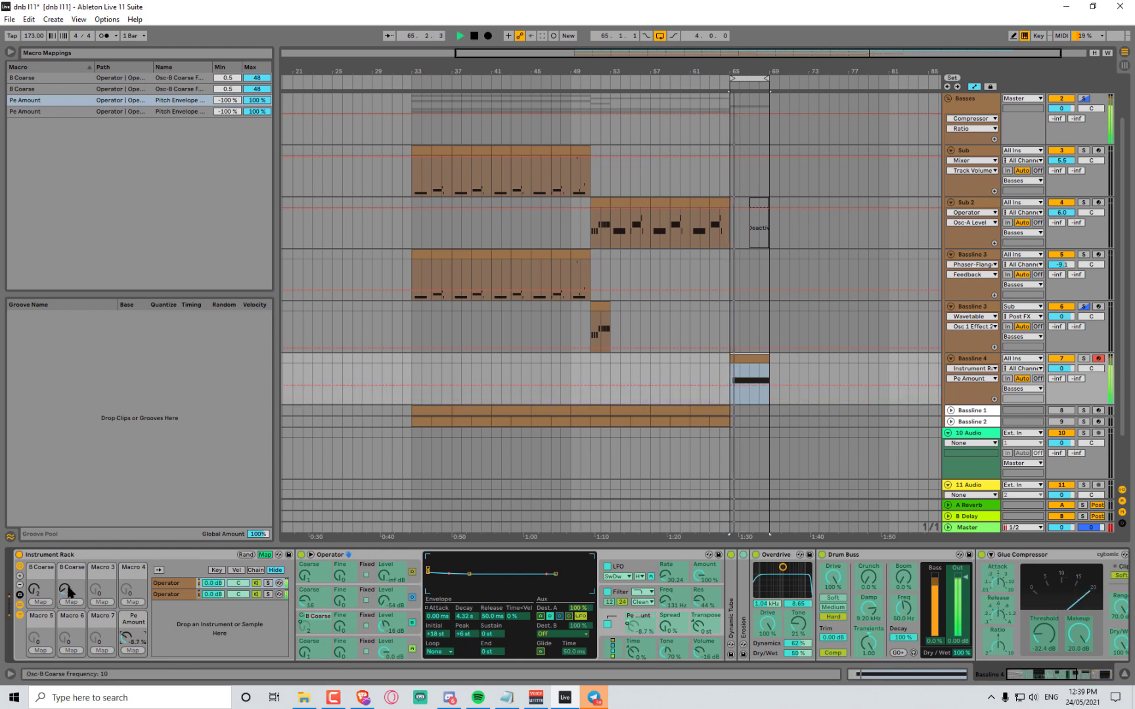
Set the second B Coarse macro to 6 while auditioning the loop, and leave macro mapping mode
drag(69, 591, 69, 618)
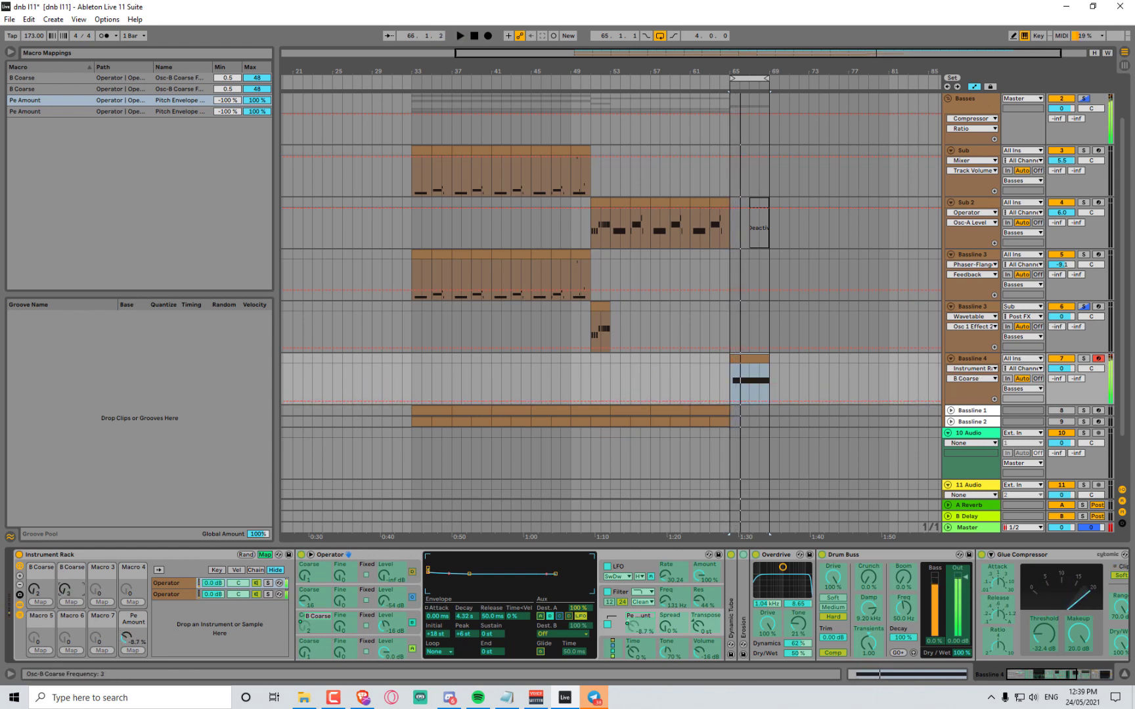
key(space)
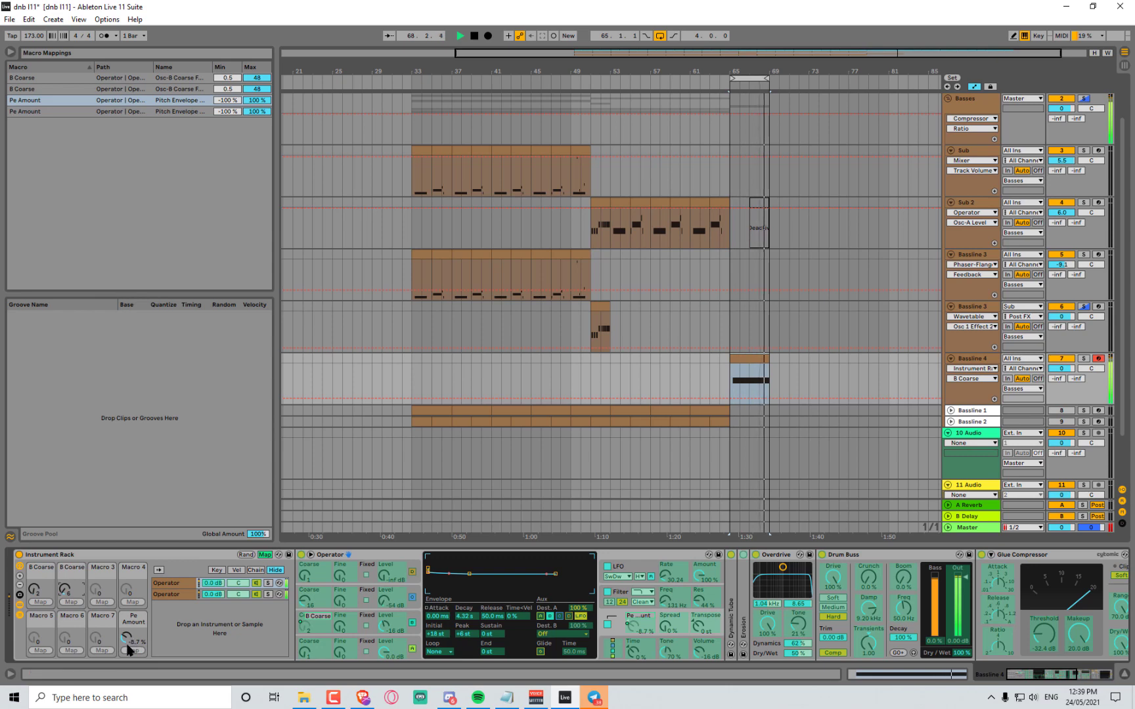
click(263, 556)
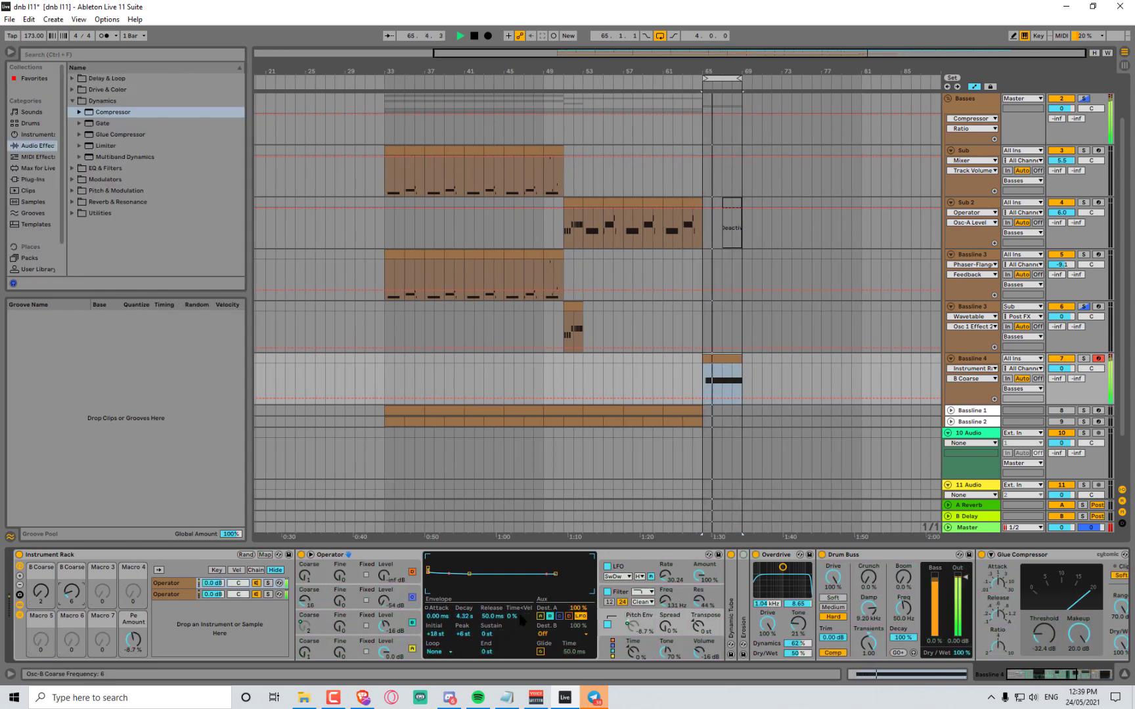
Tune the bass during playback: Glue Compressor threshold -30.2 dB, Drum Buss Crunch 0.0% and a B Coarse macro at 8
drag(1051, 640, 1044, 646)
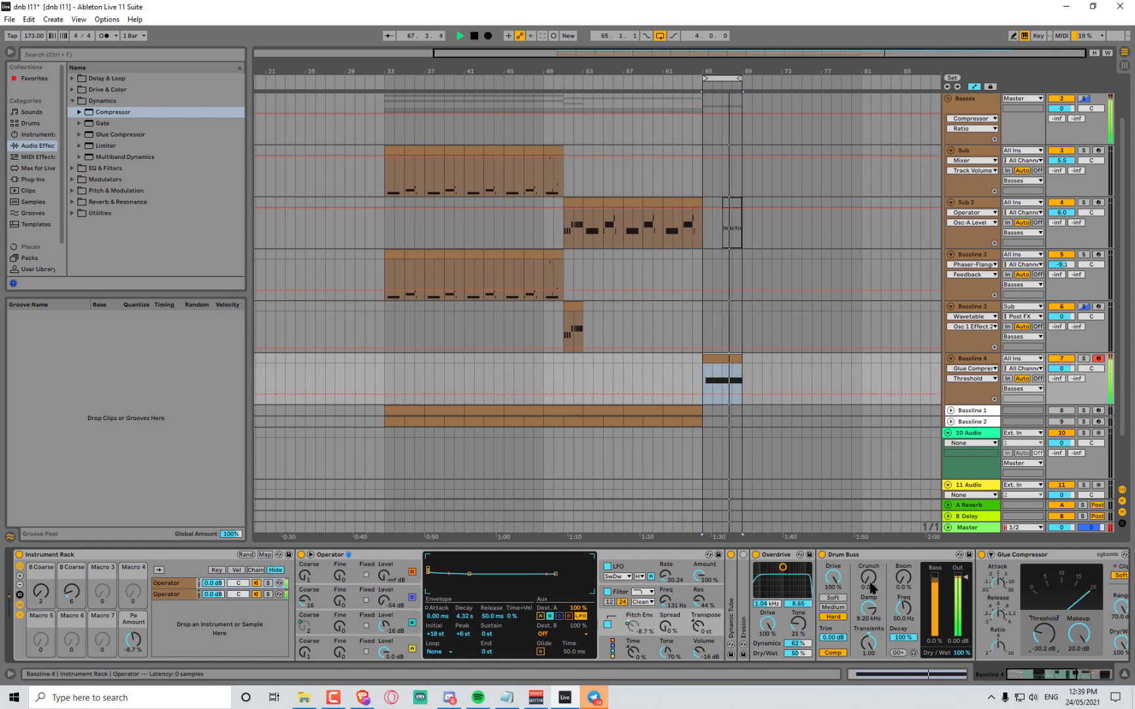
mouse_move(869, 578)
mouse_down()
mouse_move(868, 513)
mouse_move(869, 592)
mouse_up()
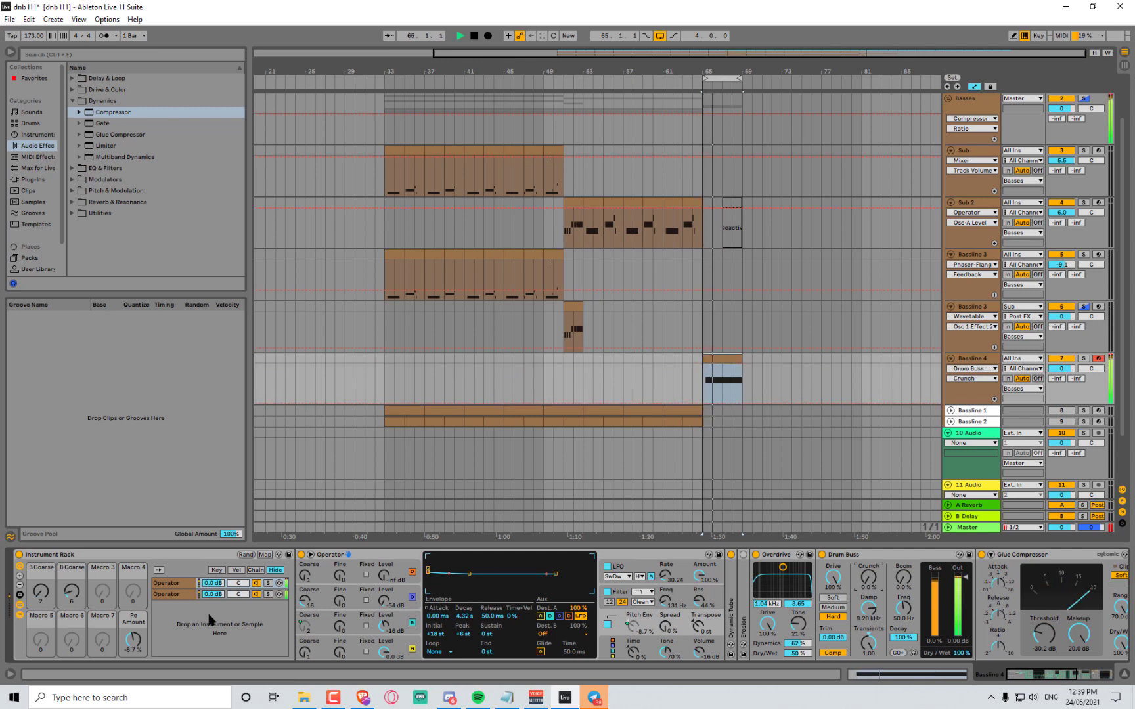
drag(41, 591, 41, 583)
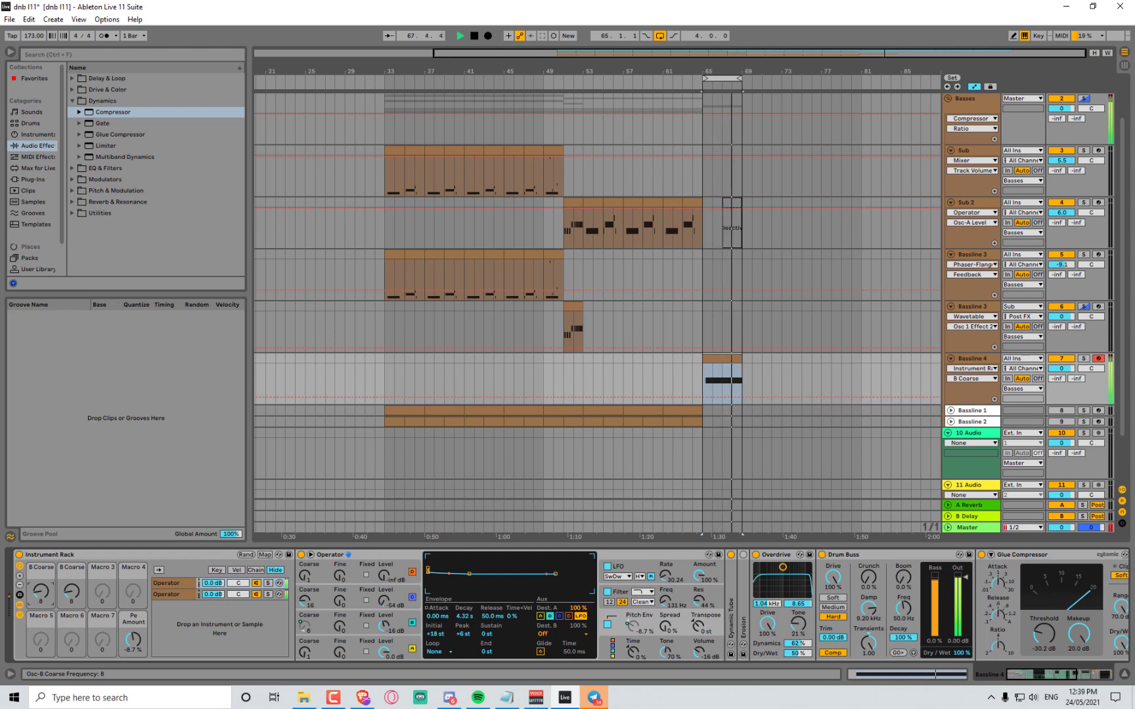
Open the Bassline 4 clip in the note editor and audition its long G0 note
double_click(710, 364)
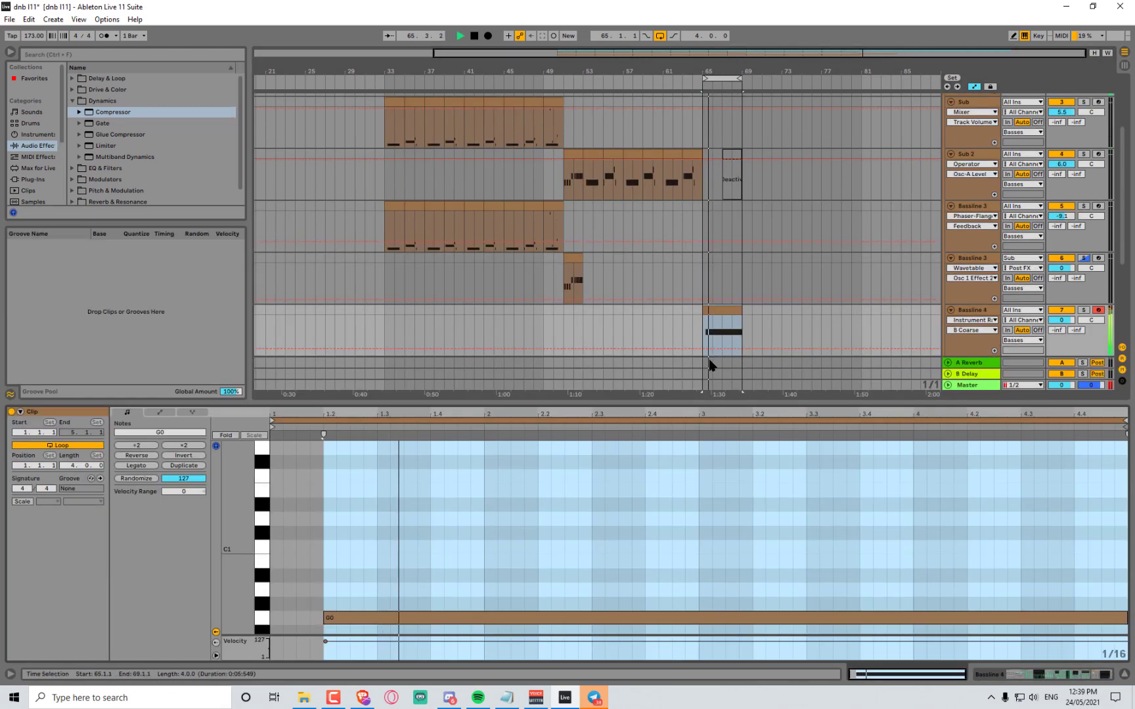
scroll(525, 550, down, 2)
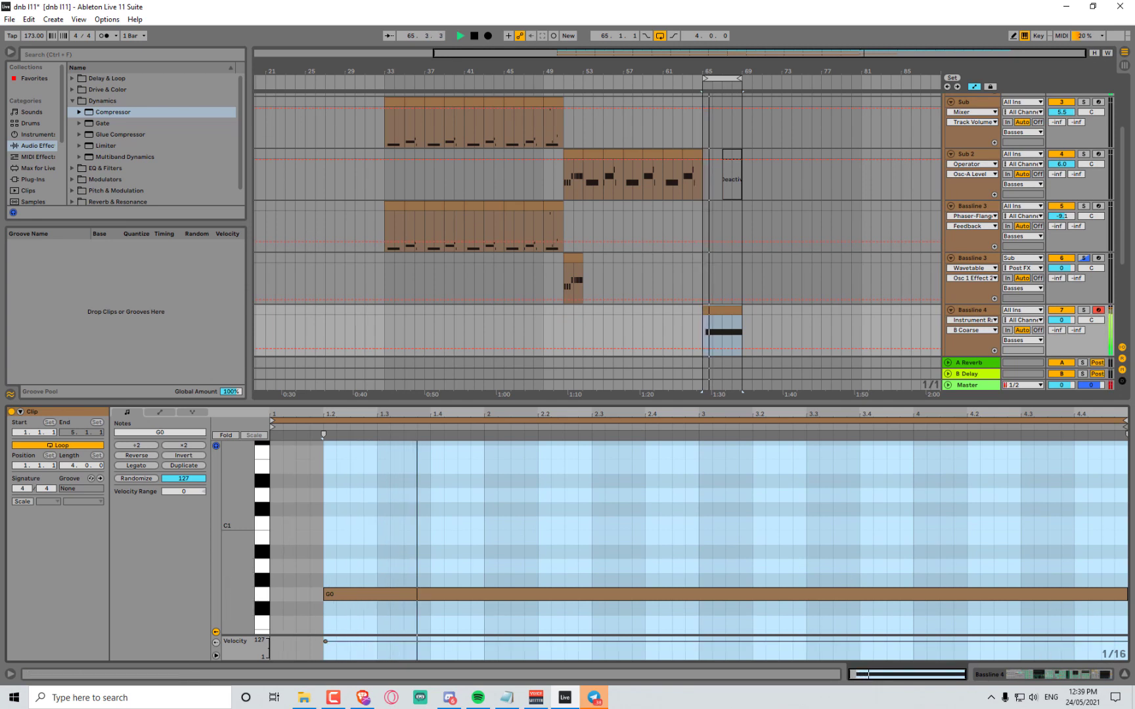
click(1095, 599)
key(space)
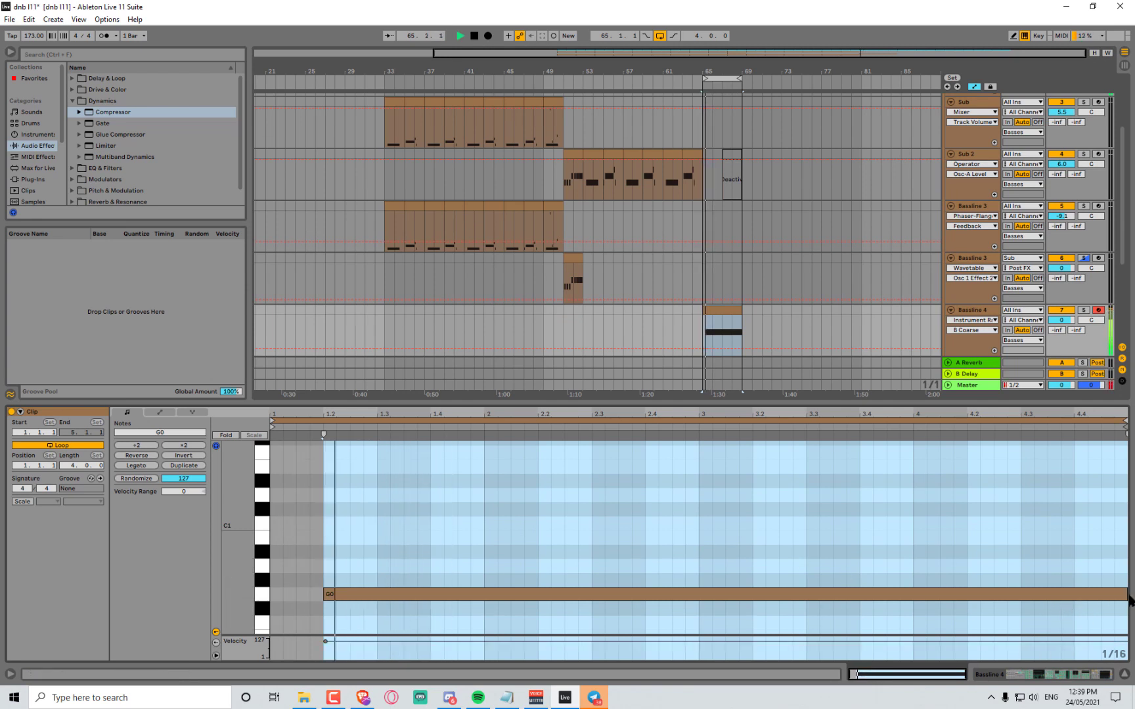
Shorten the long G0 note to end just after beat 2.1 and add a G#0 copy of it at 2.2
drag(1126, 600, 510, 599)
drag(386, 599, 591, 583)
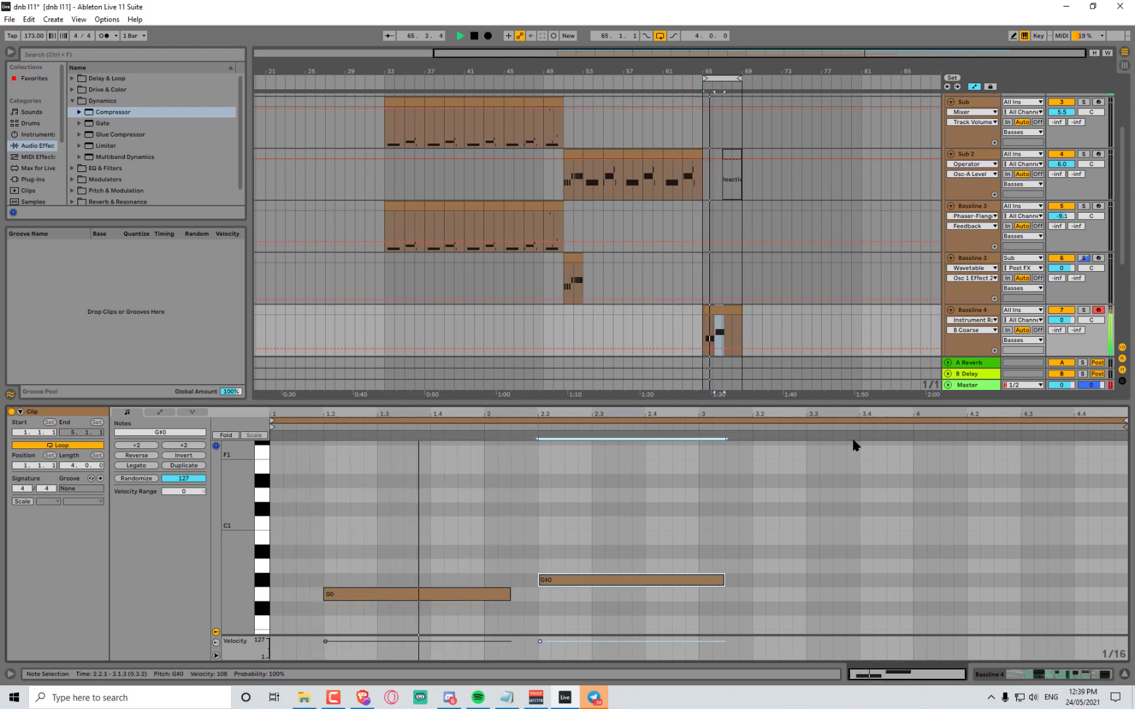
Set the second B Coarse macro of the Bassline 4 rack to 2 during playback
click(979, 312)
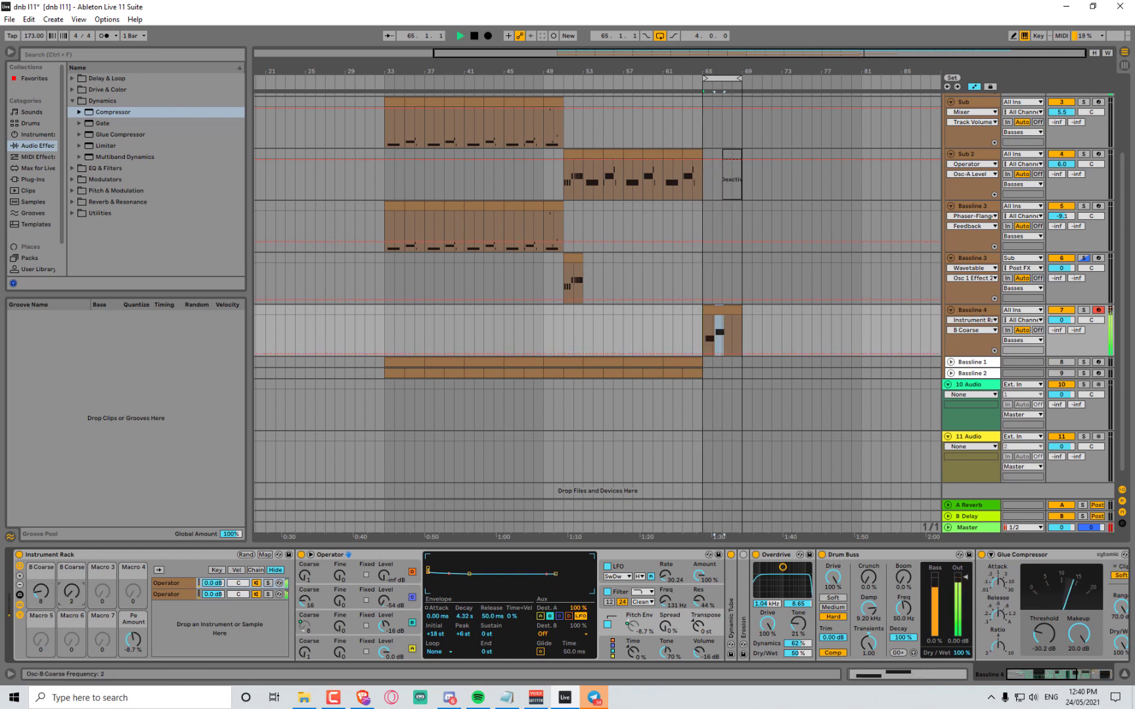
drag(71, 593, 71, 607)
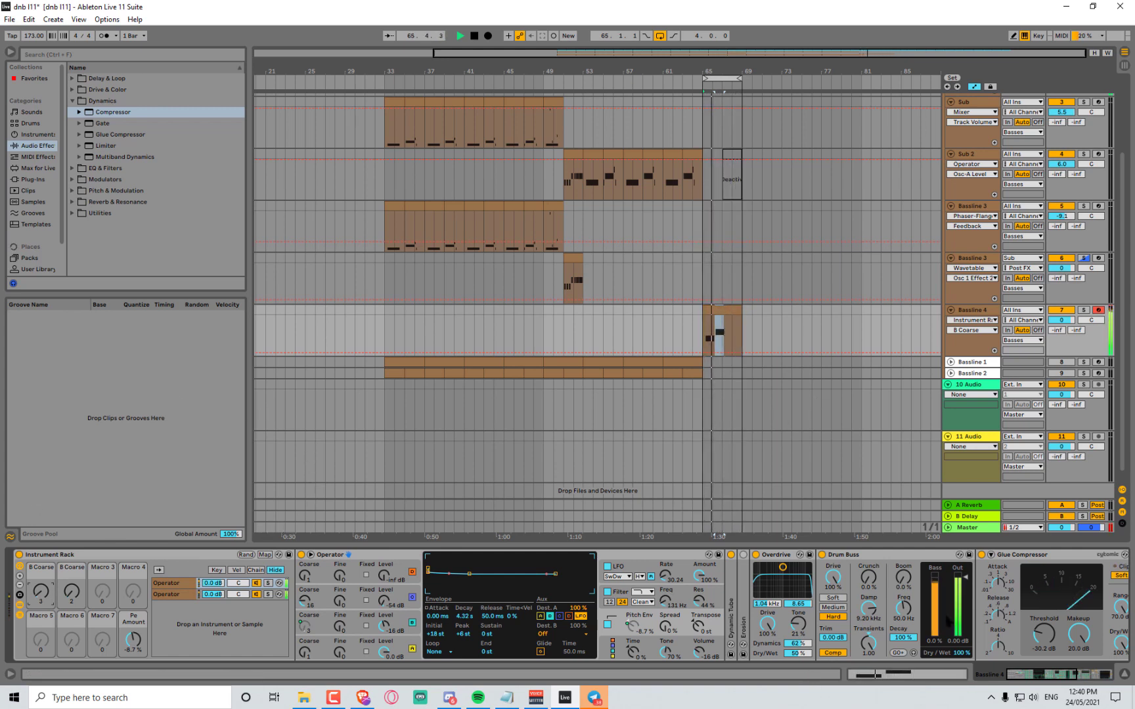
Switch off the first chain's Glue Compressor and move it out of the rack, directly before the sidechain Compressor
drag(1036, 675, 1077, 675)
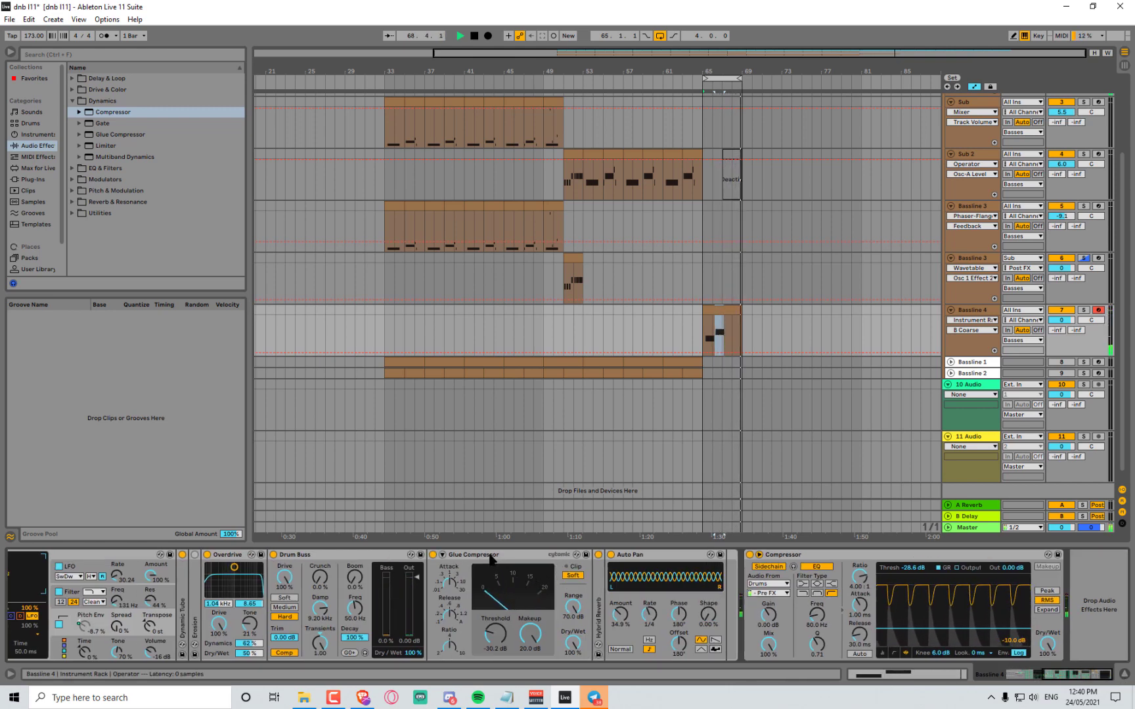
click(433, 555)
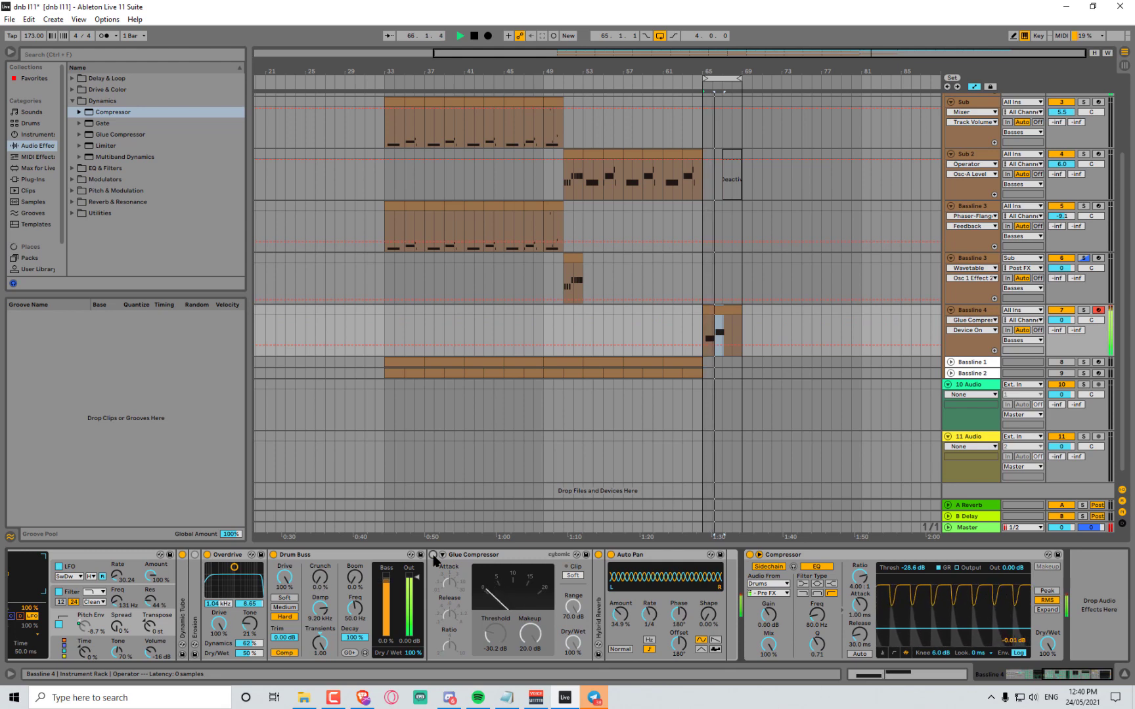
click(476, 557)
drag(759, 570, 755, 571)
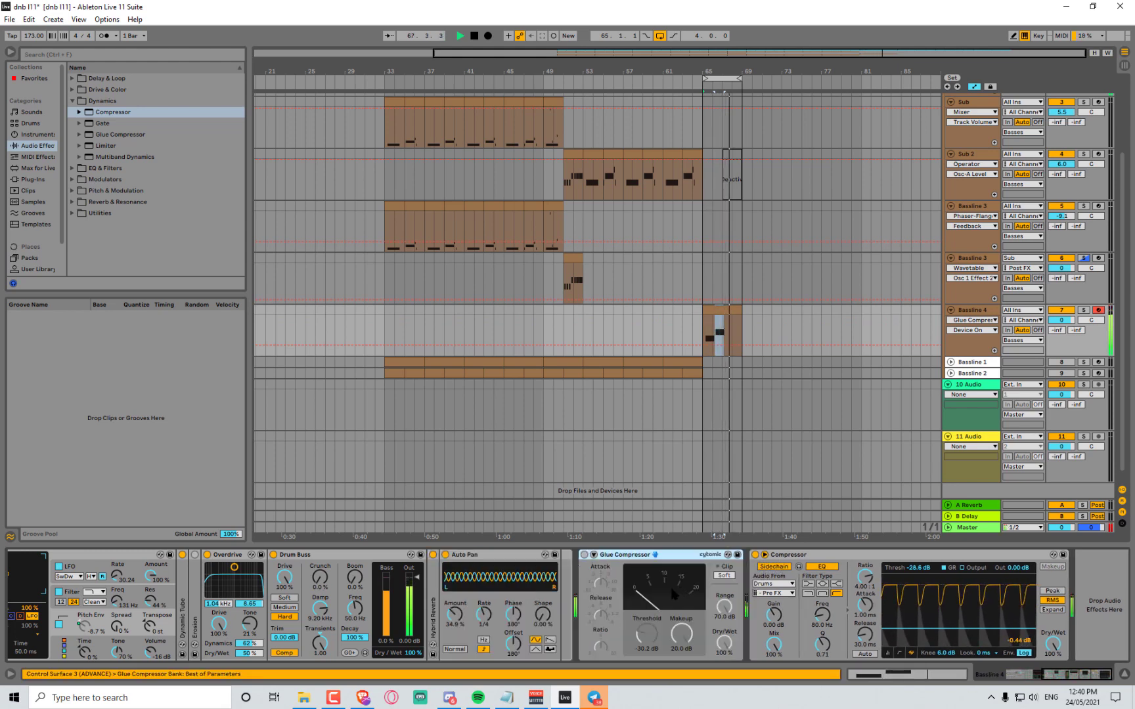
scroll(539, 626, left, 1)
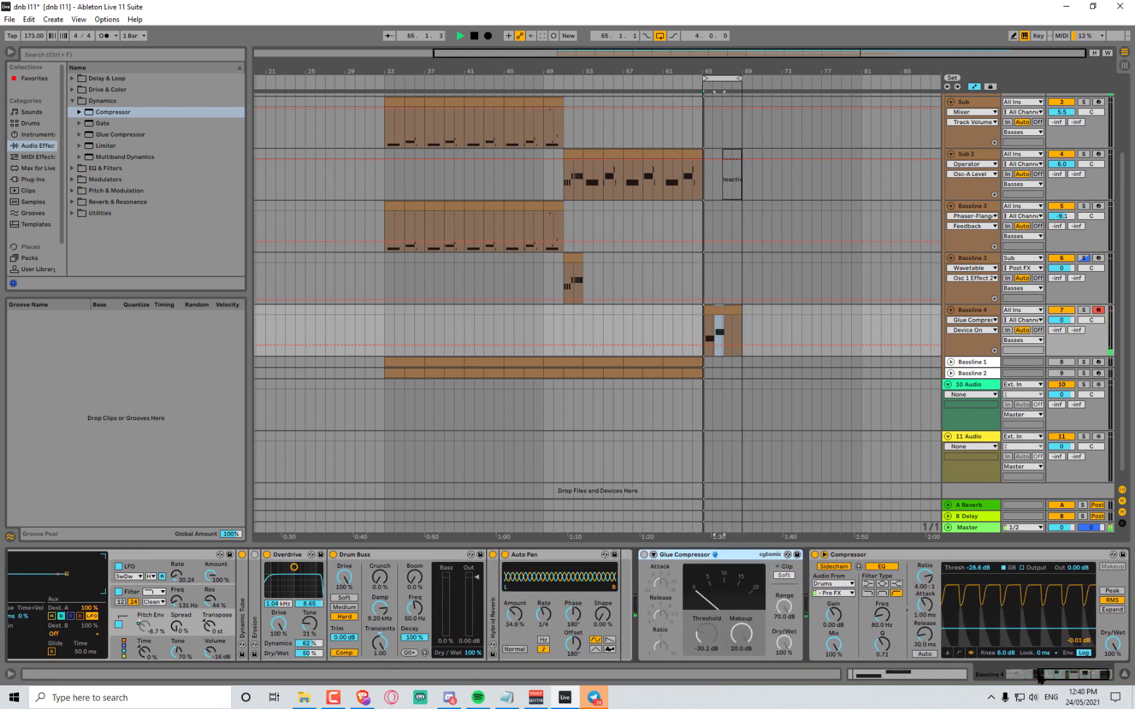
Delete the Glue Compressor from the second Operator chain and switch the one behind the rack back on
drag(1078, 675, 705, 684)
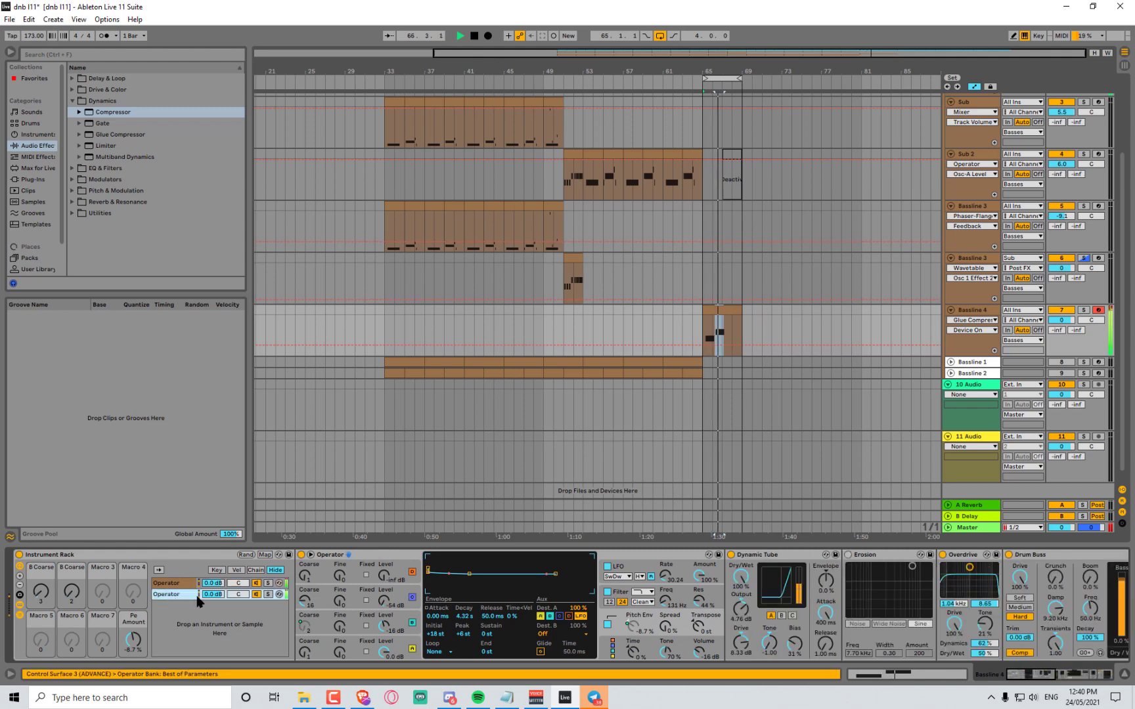
scroll(883, 572, right, 5)
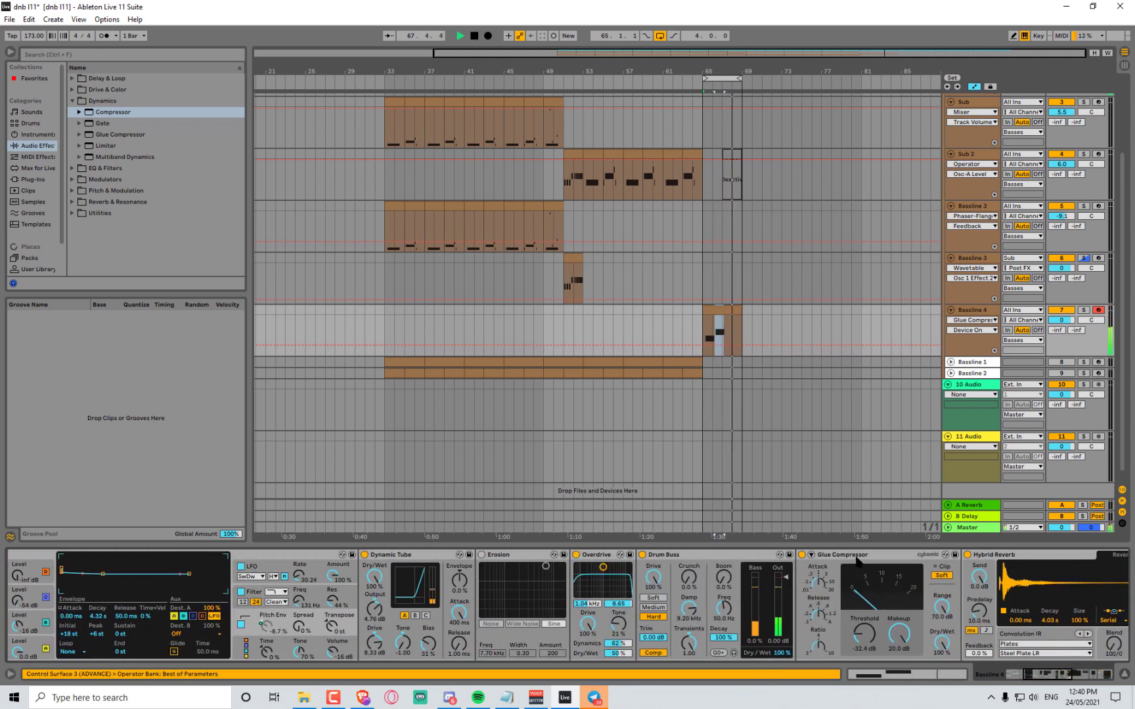
click(857, 561)
key(Delete)
drag(1060, 675, 1096, 675)
click(579, 555)
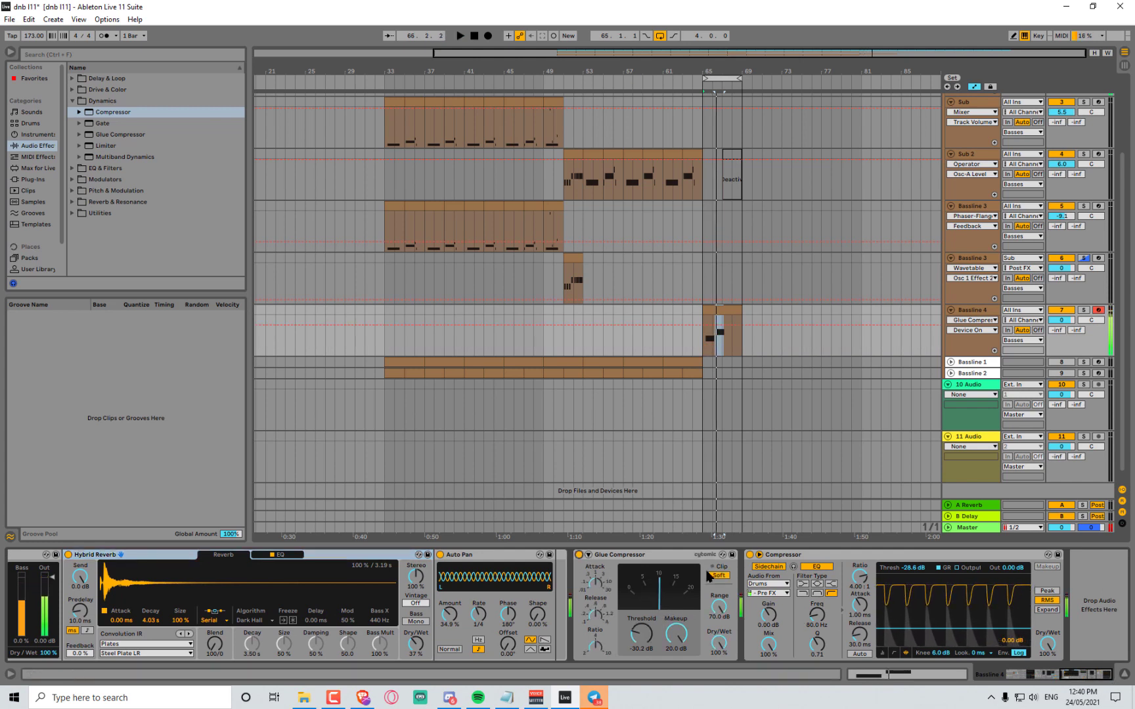
Set the Glue Compressor's threshold to -19.4 dB and makeup to 11.6 dB while auditioning the loop
key(space)
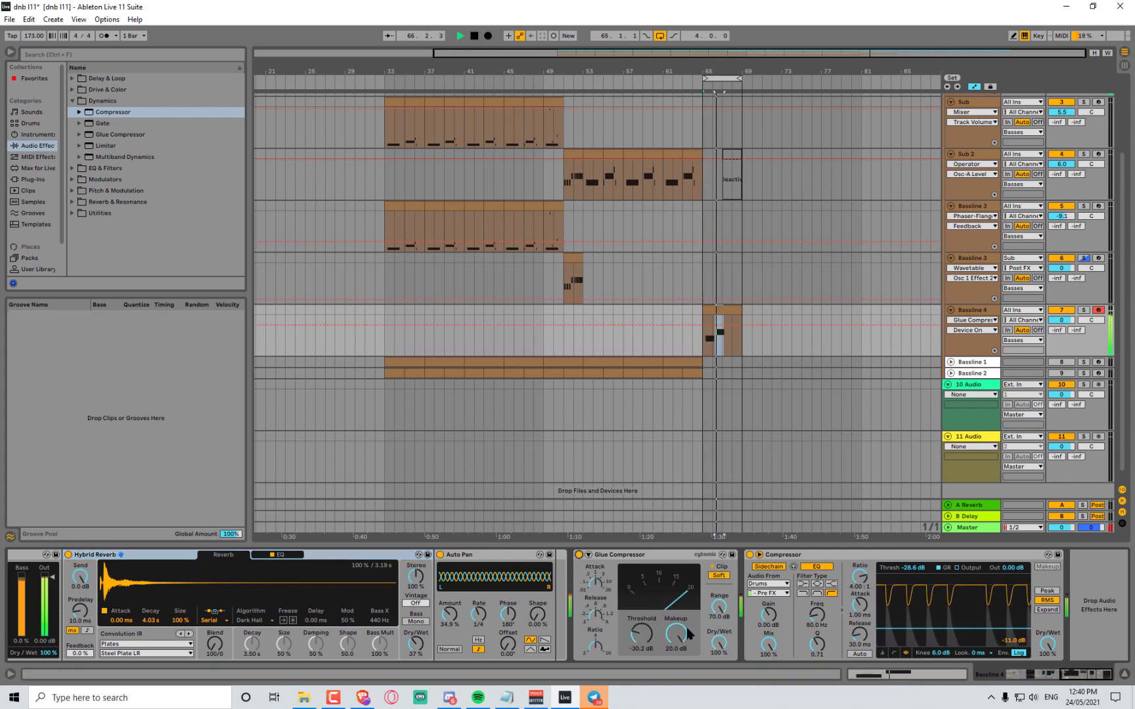
drag(689, 634, 689, 683)
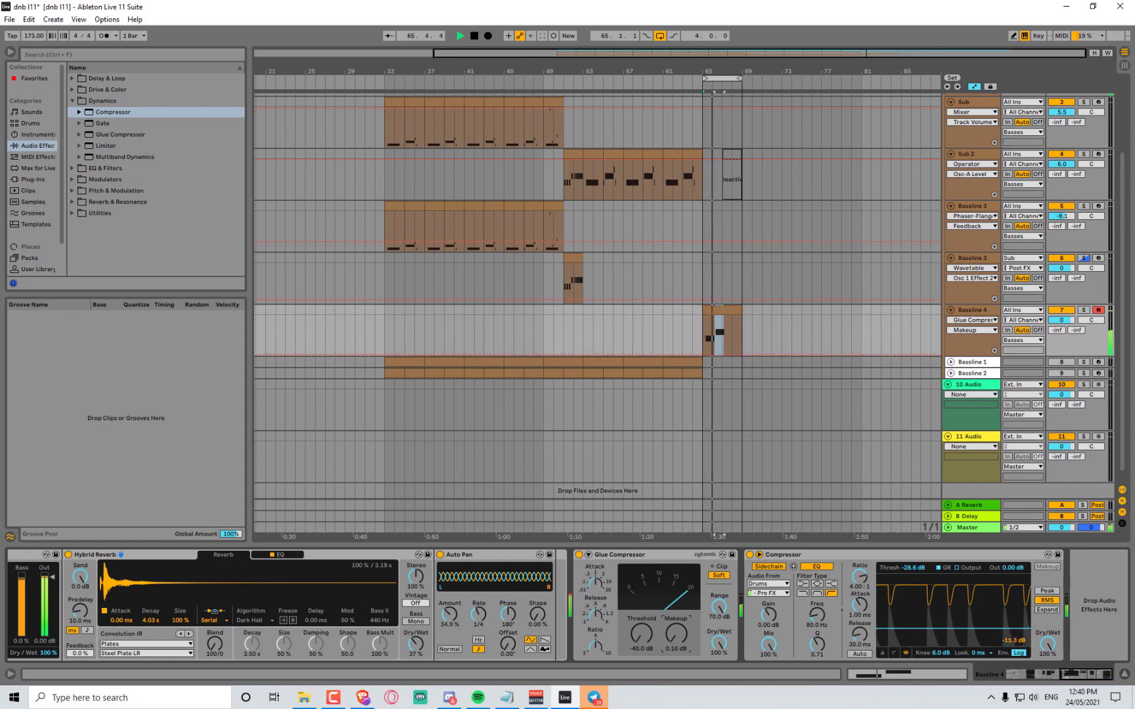
drag(642, 635, 642, 571)
drag(677, 638, 646, 642)
key(space)
key(space)
key(space)
key(space)
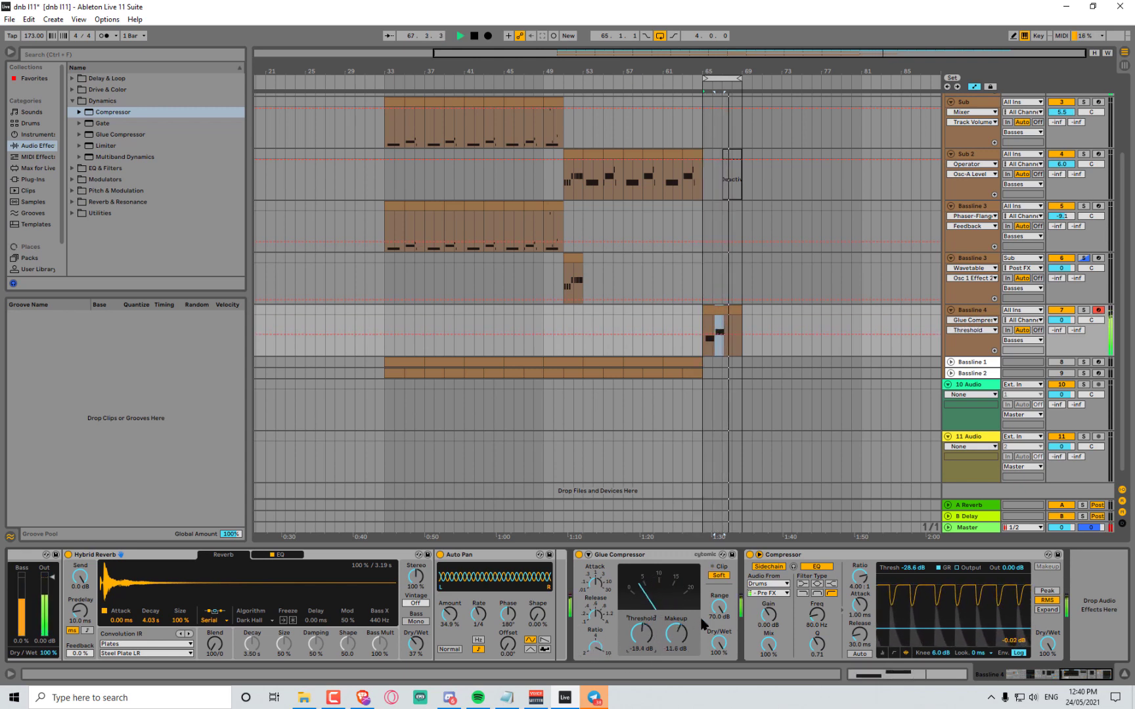
Open the Bassline 4 clip and add a short D1 note at 1.3.2 above the G0 note
double_click(723, 309)
click(539, 524)
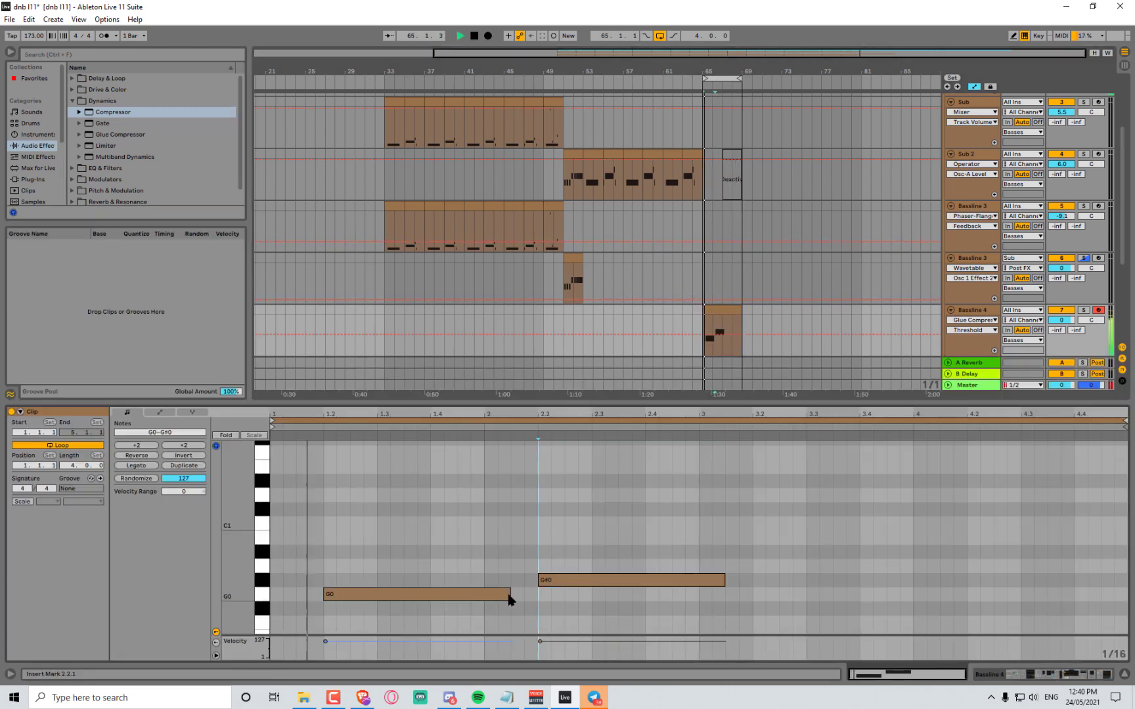
double_click(395, 496)
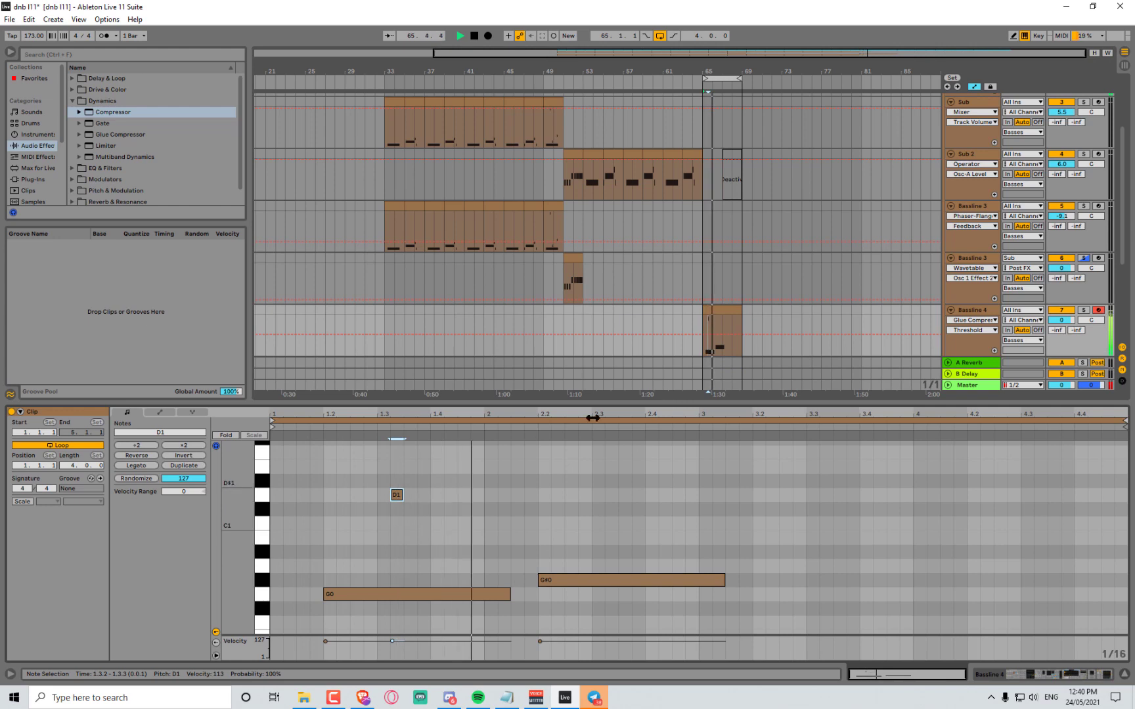
Set the number of voices to 1 in the second chain's Operator
click(1022, 676)
key(space)
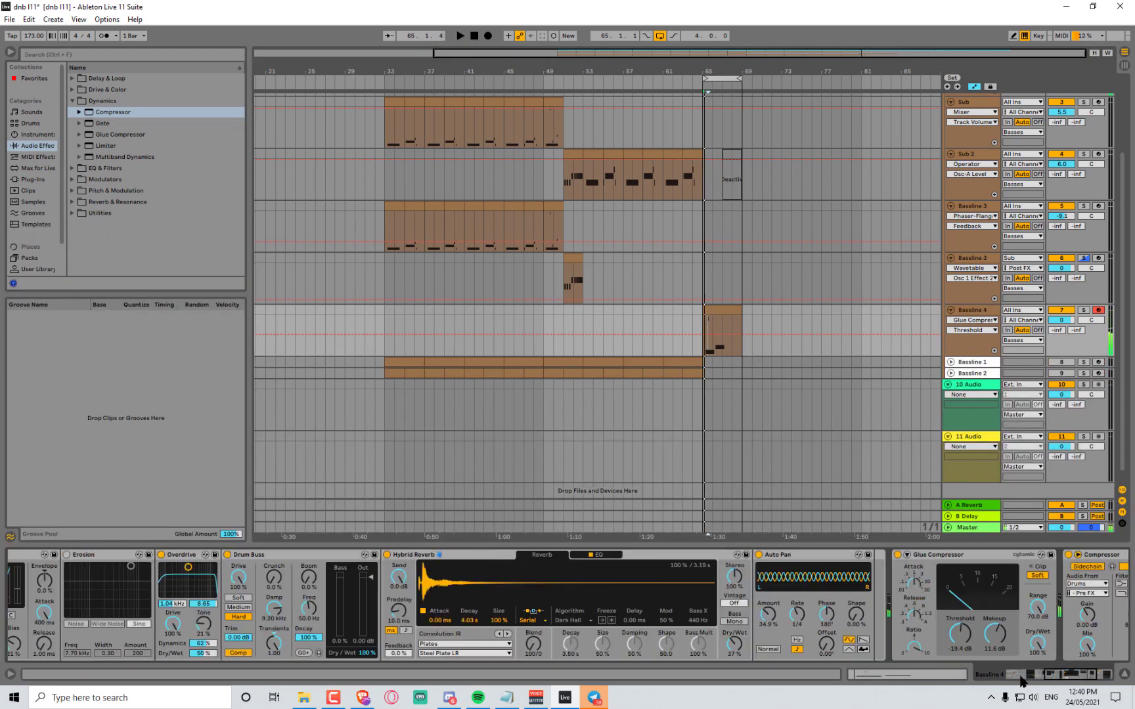
click(1023, 680)
key(space)
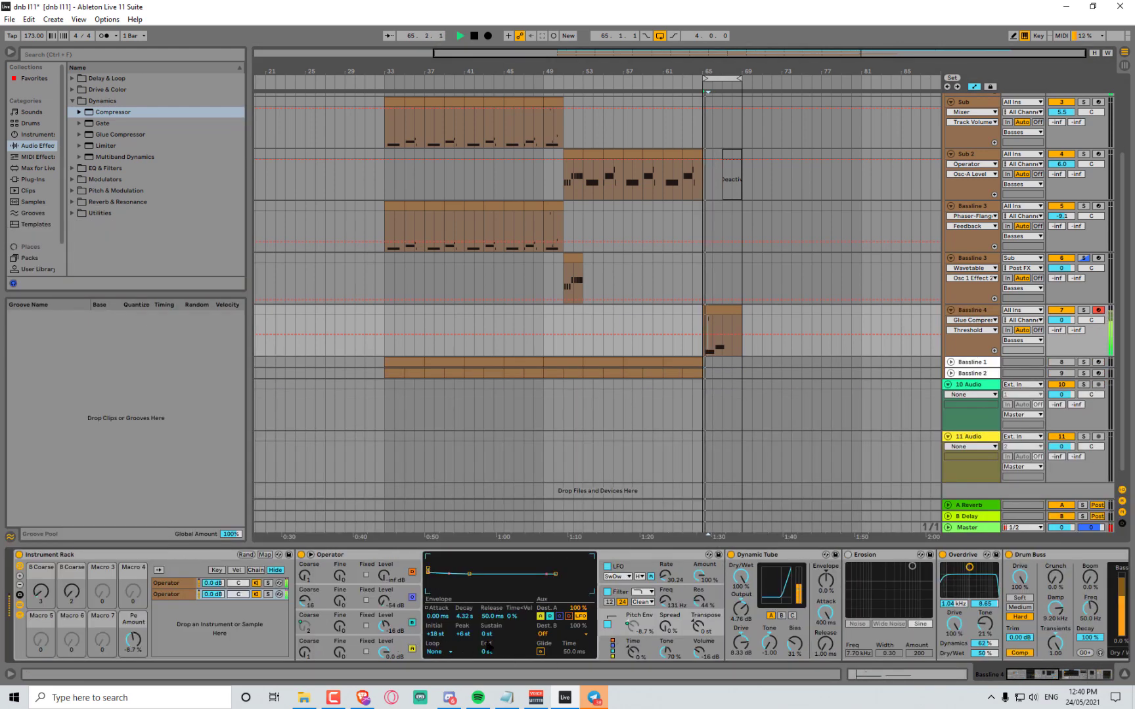
key(space)
click(627, 650)
click(578, 620)
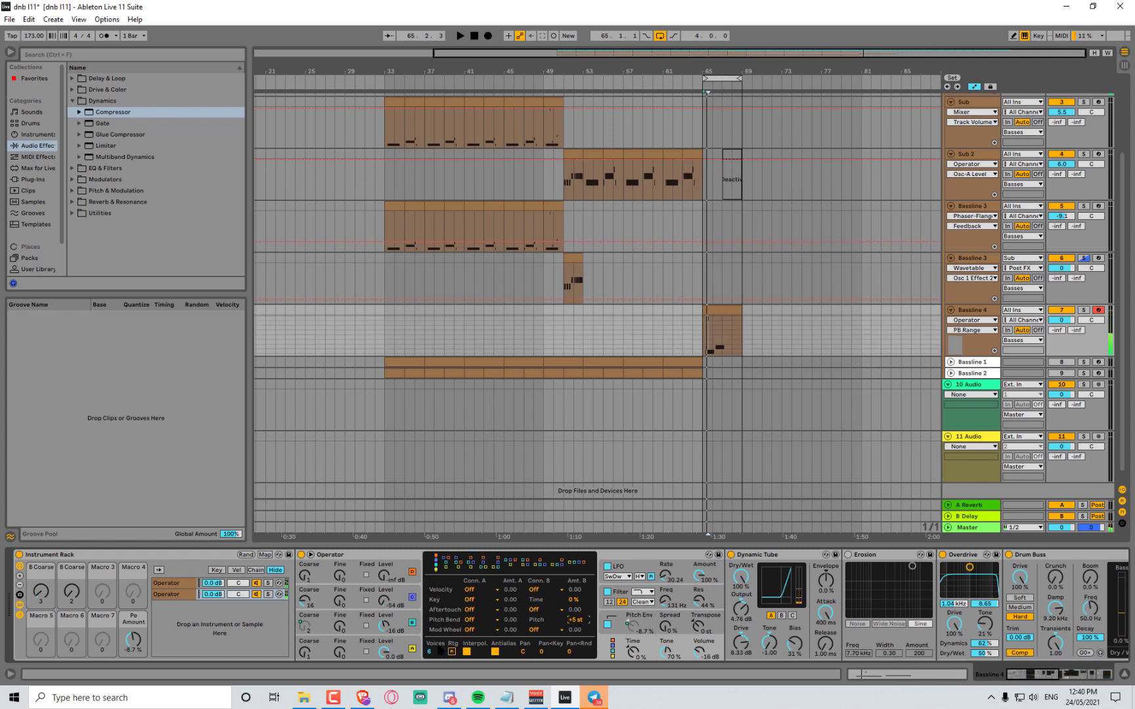
click(437, 652)
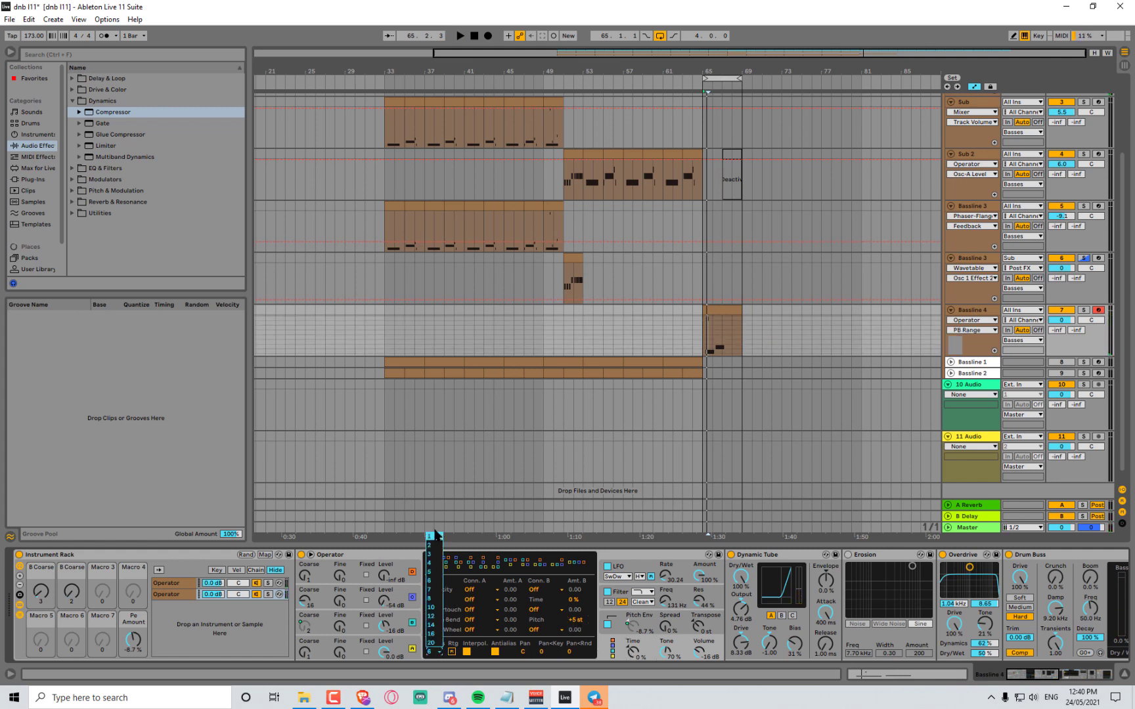
click(434, 534)
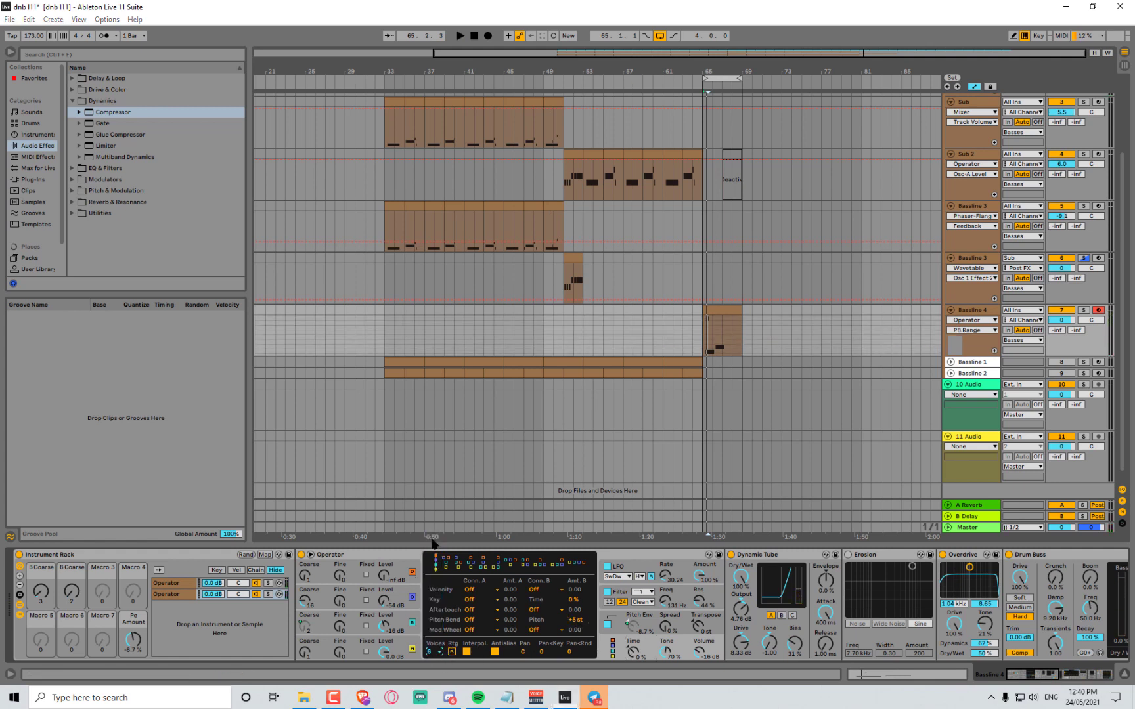
Set the number of voices to 1 in the first chain's Operator
click(196, 584)
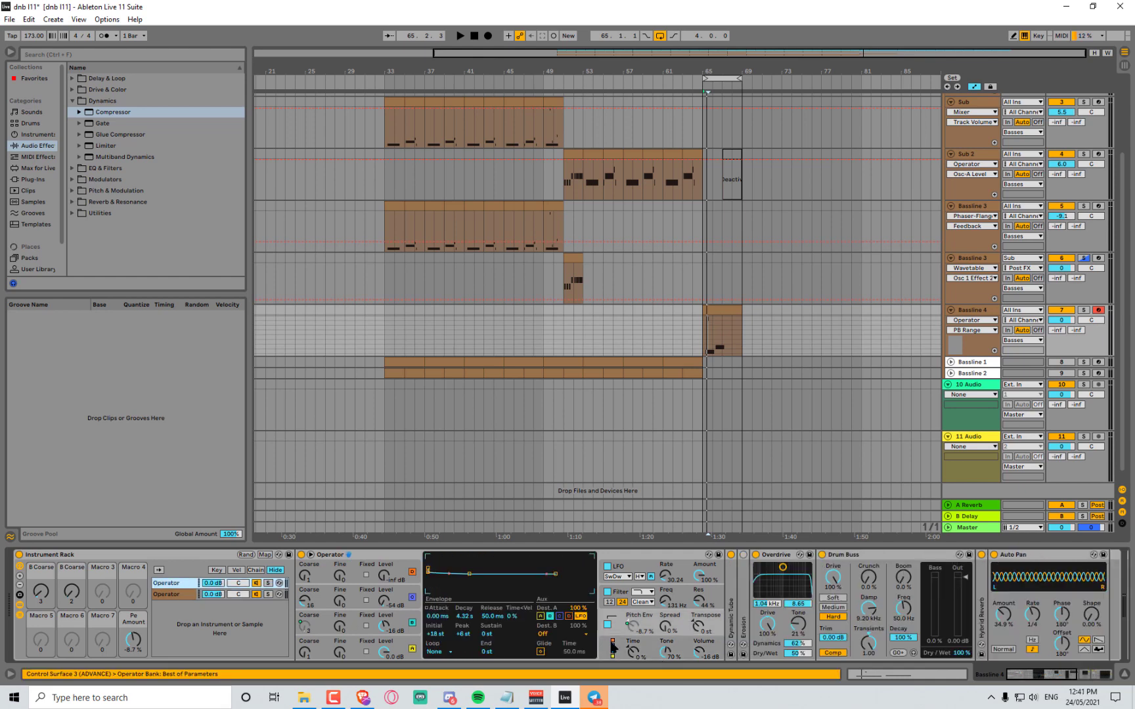
click(612, 648)
click(436, 652)
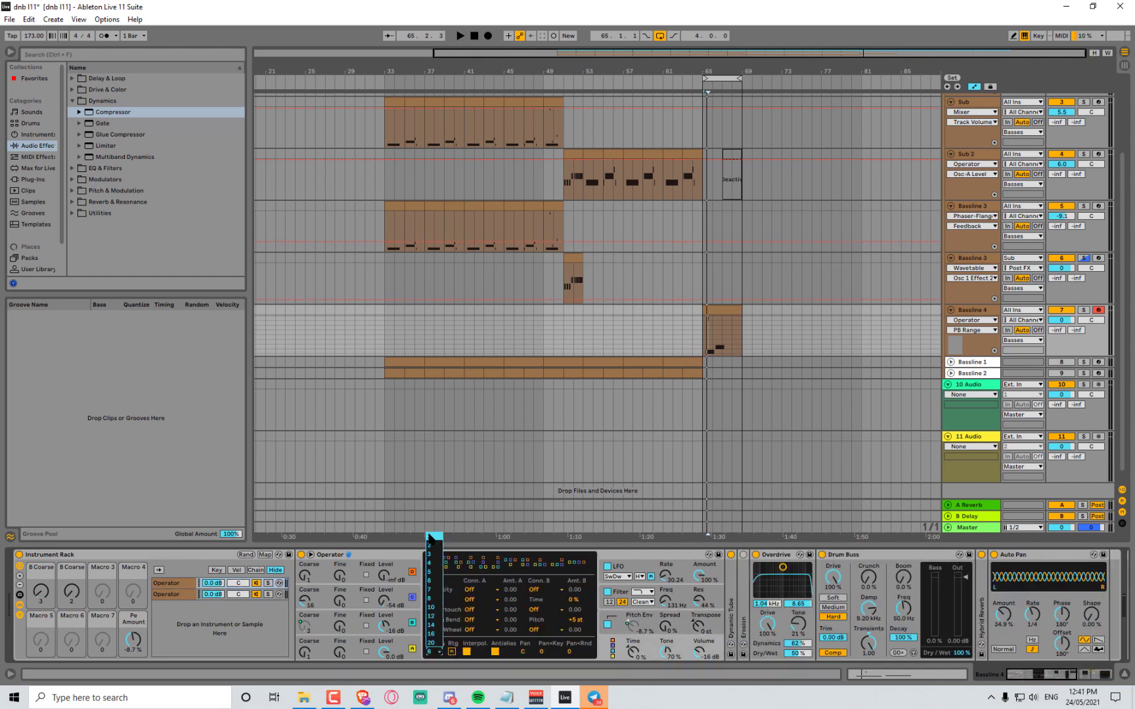
click(439, 535)
Audition the Bassline 4 clip with the single-voice Operators and reopen it in the note editor
click(704, 335)
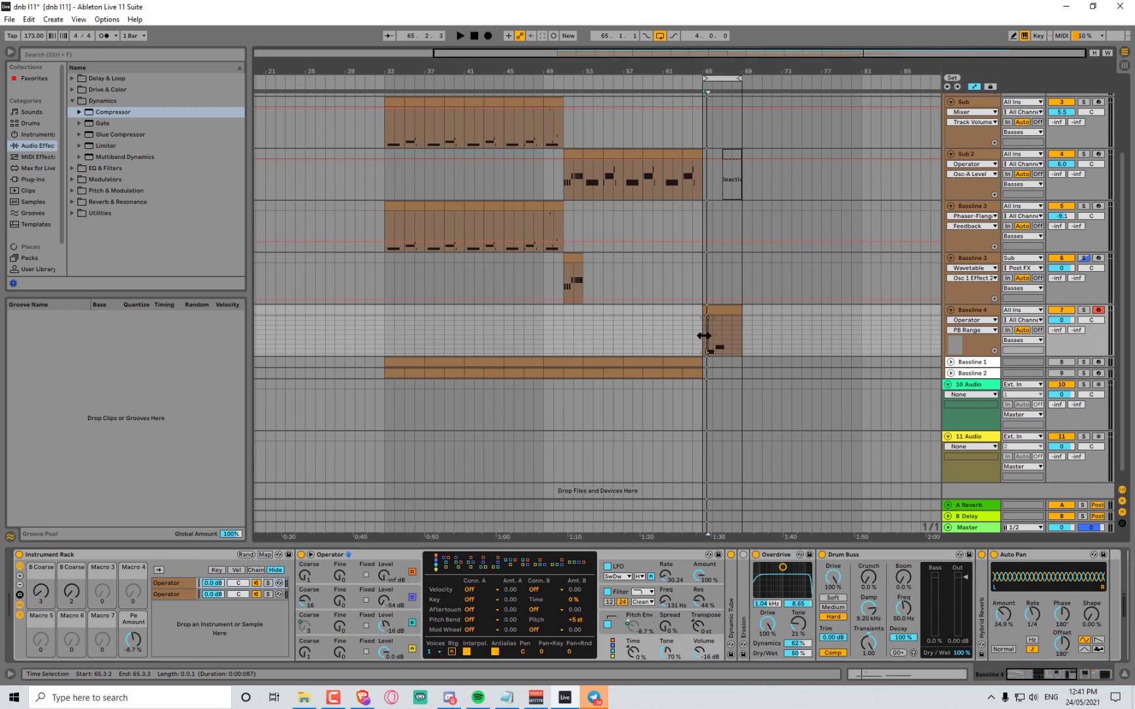
click(716, 302)
click(721, 312)
key(space)
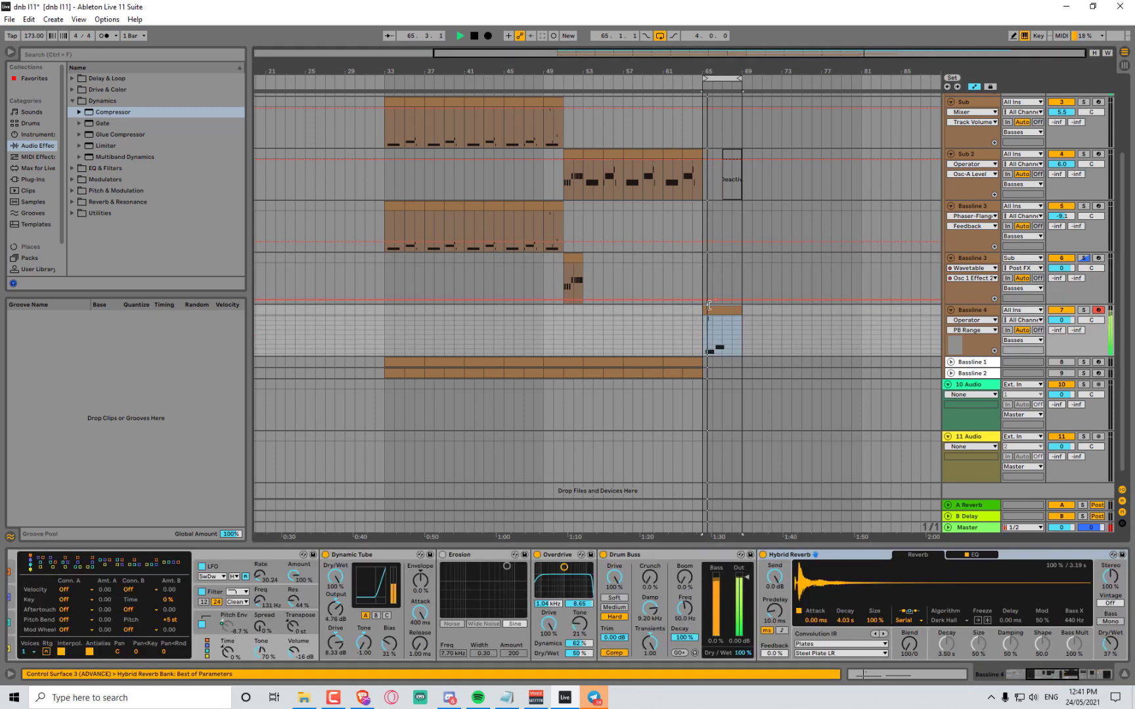
click(717, 302)
double_click(720, 310)
key(space)
key(space)
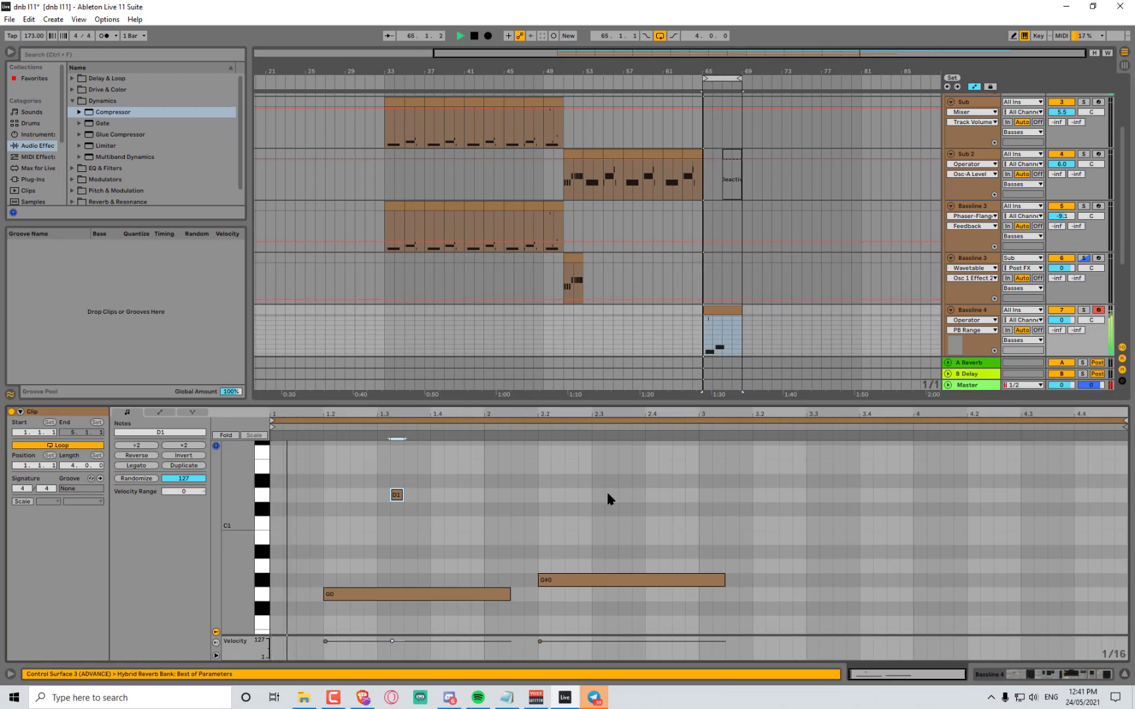
Delete the short D1 note from the Bassline 4 clip and resume playback
key(space)
drag(454, 500, 396, 493)
key(Delete)
key(space)
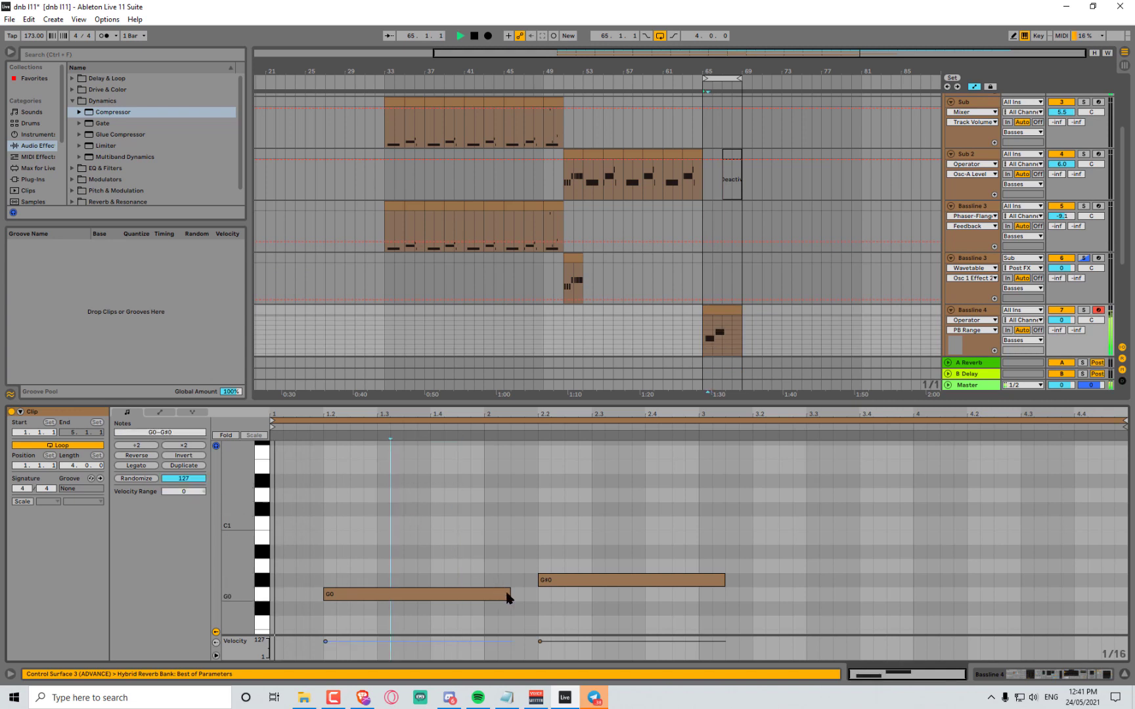
Shorten G0 and add equally short G#0, A0 and A#0 notes at 1.3, 1.4 and 2, auditioning the rising line
drag(511, 596, 498, 552)
key(space)
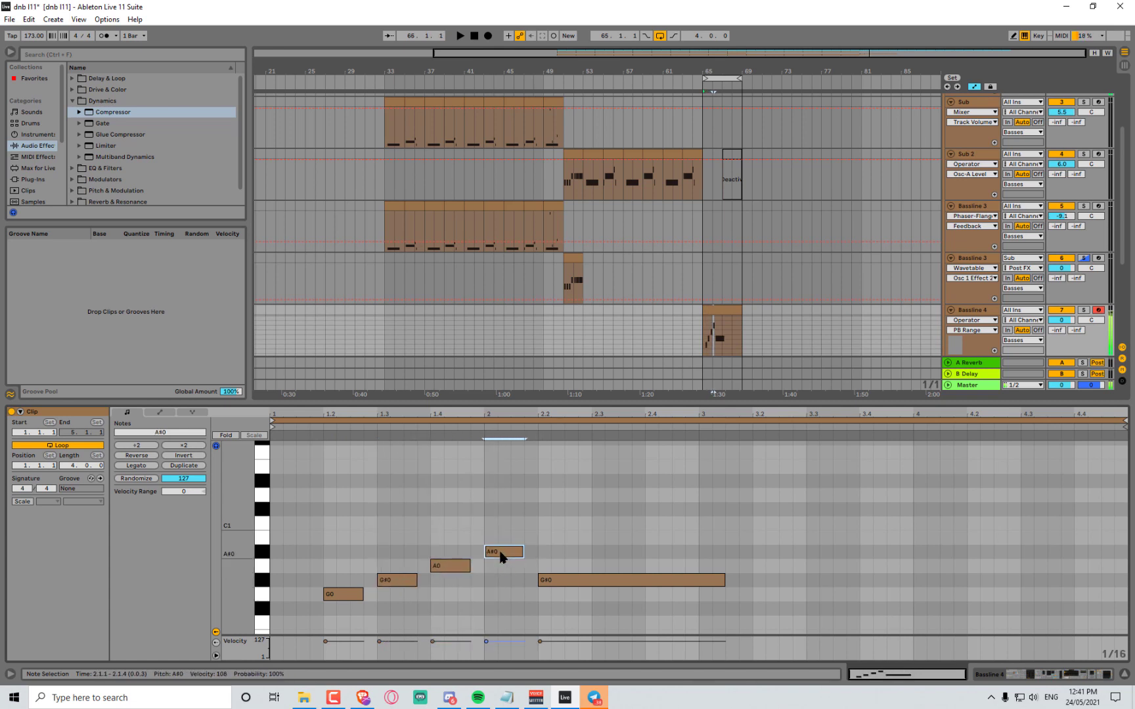
key(space)
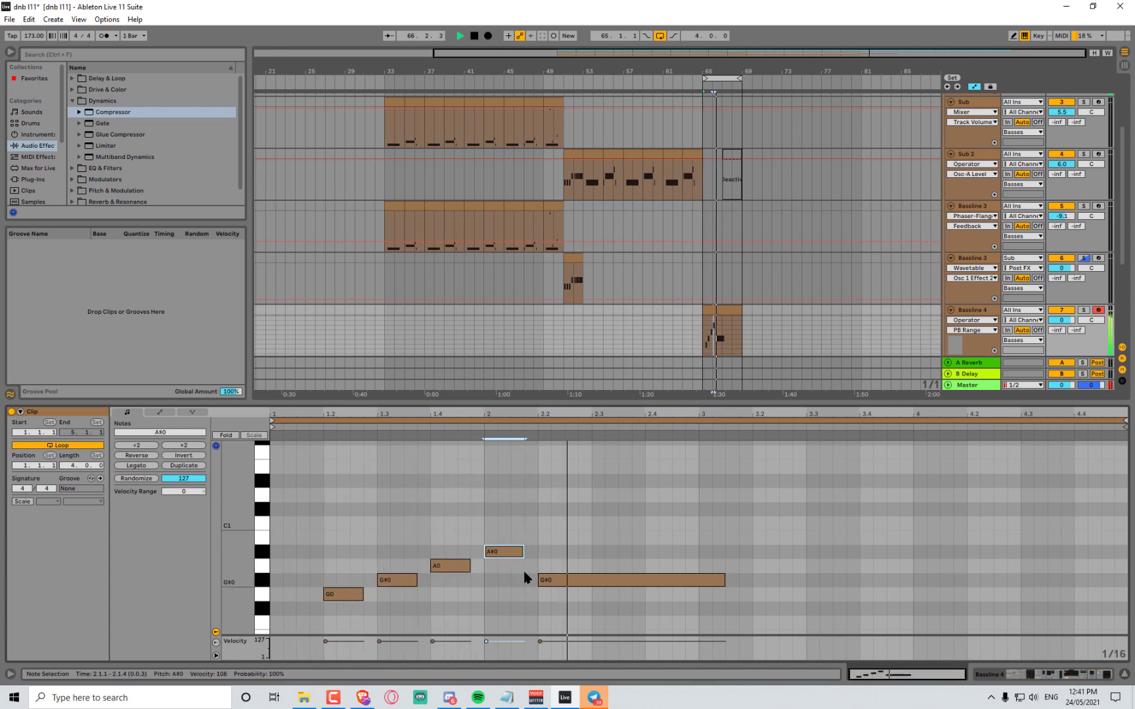
key(space)
Delete every note after the first G0 and extend G0 to 4.4.3
drag(387, 520, 580, 599)
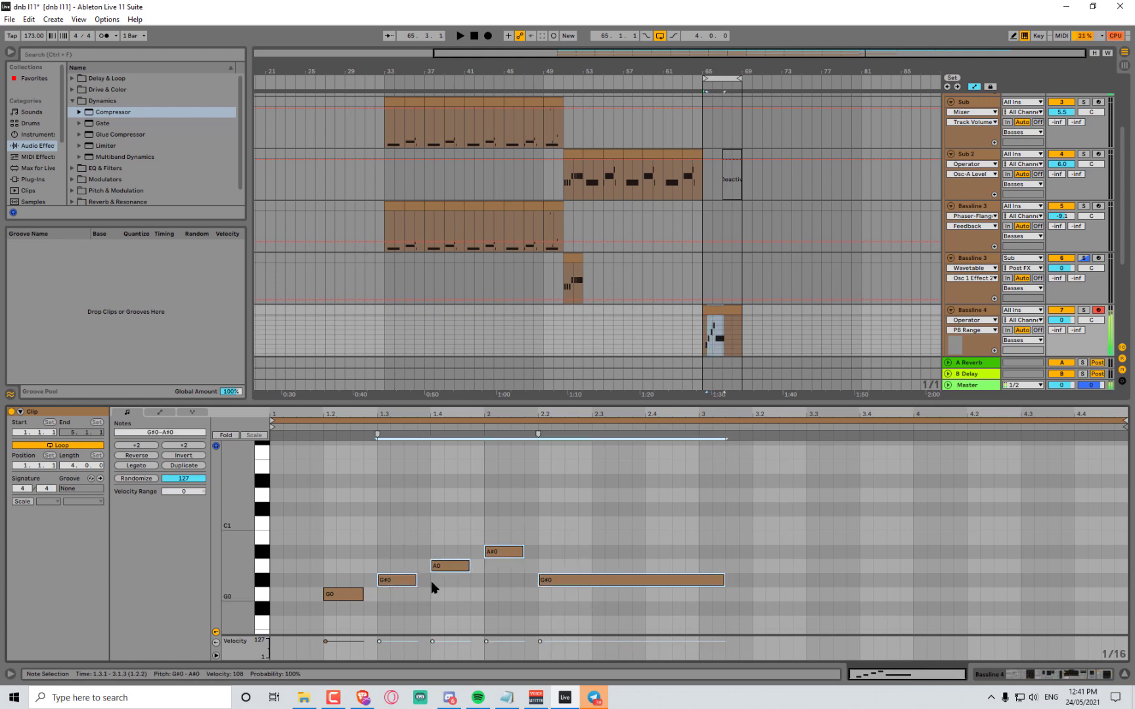
key(Delete)
key(space)
drag(360, 595, 1102, 586)
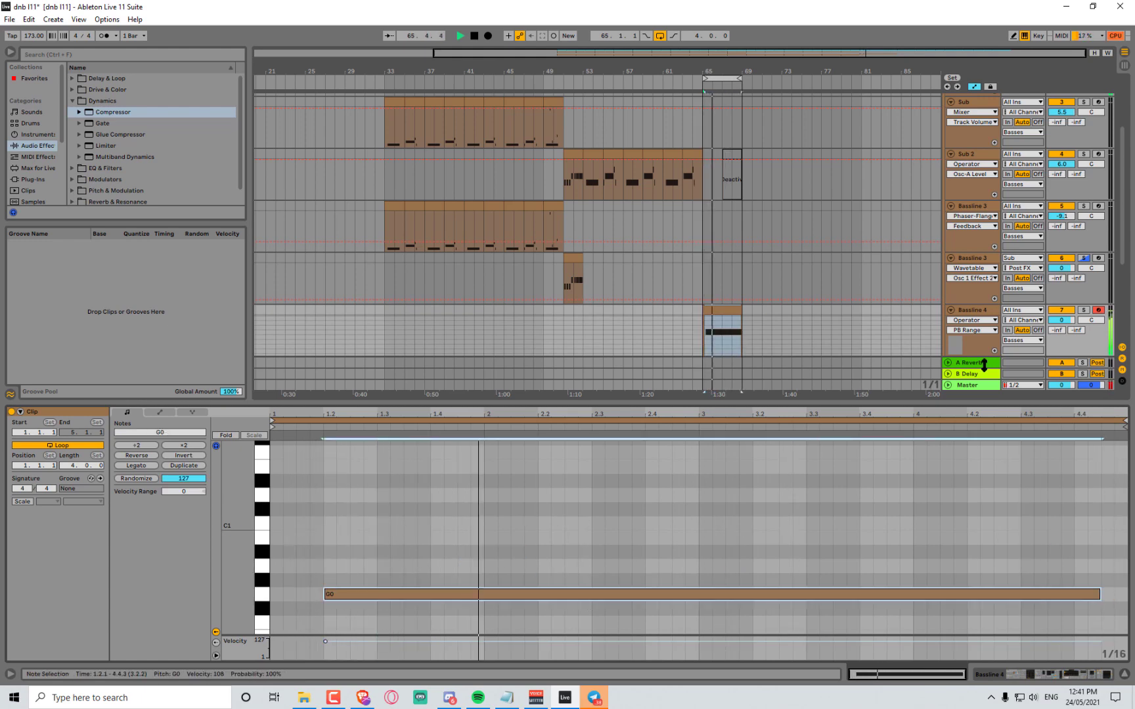
Collapse Operator and Dynamic Tube in the displayed chain and map Hybrid Reverb's Dry/Wet to the seventh macro
double_click(971, 311)
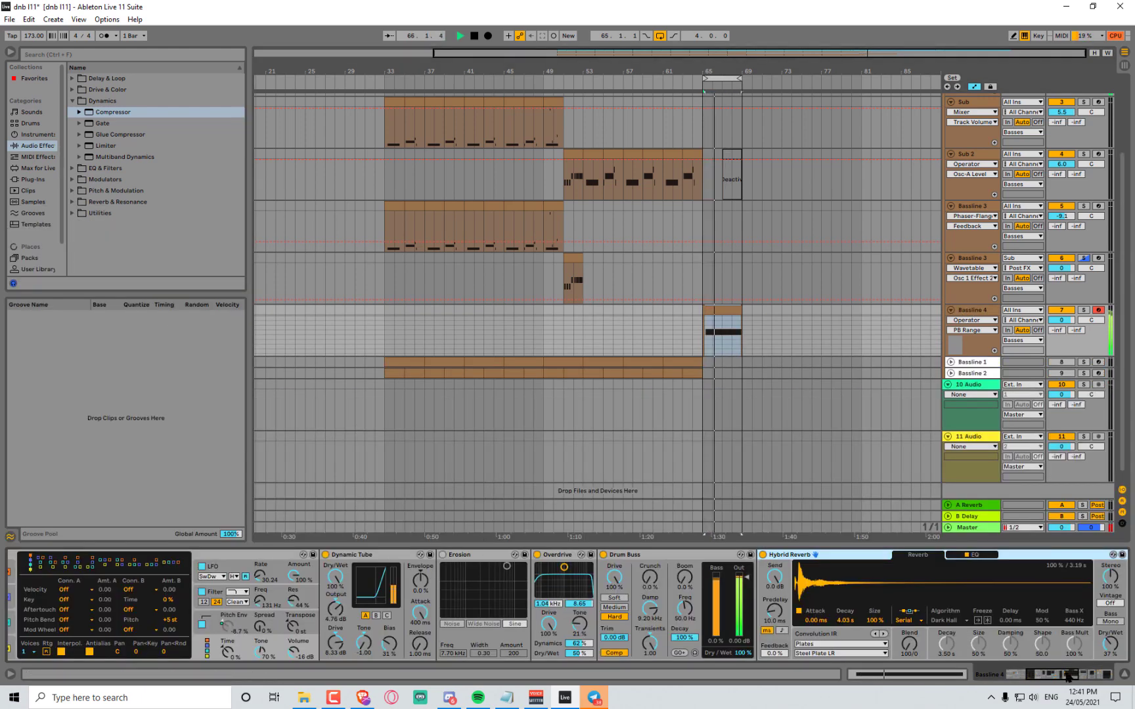
click(1016, 677)
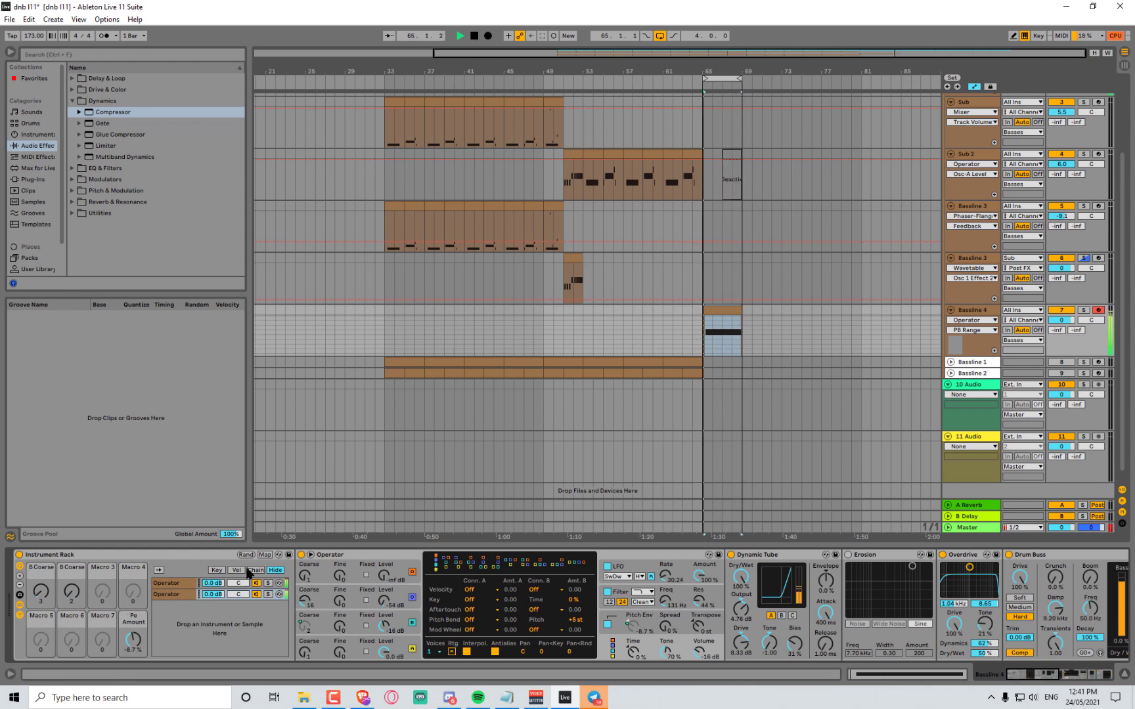
double_click(369, 557)
double_click(369, 557)
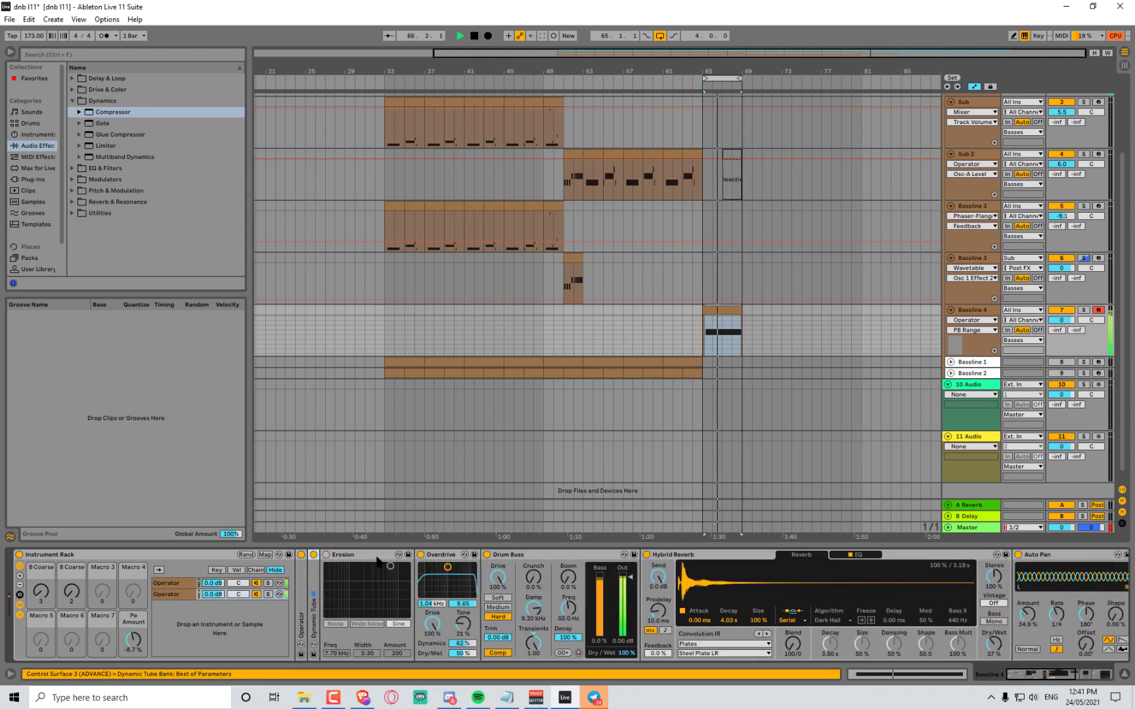
click(265, 555)
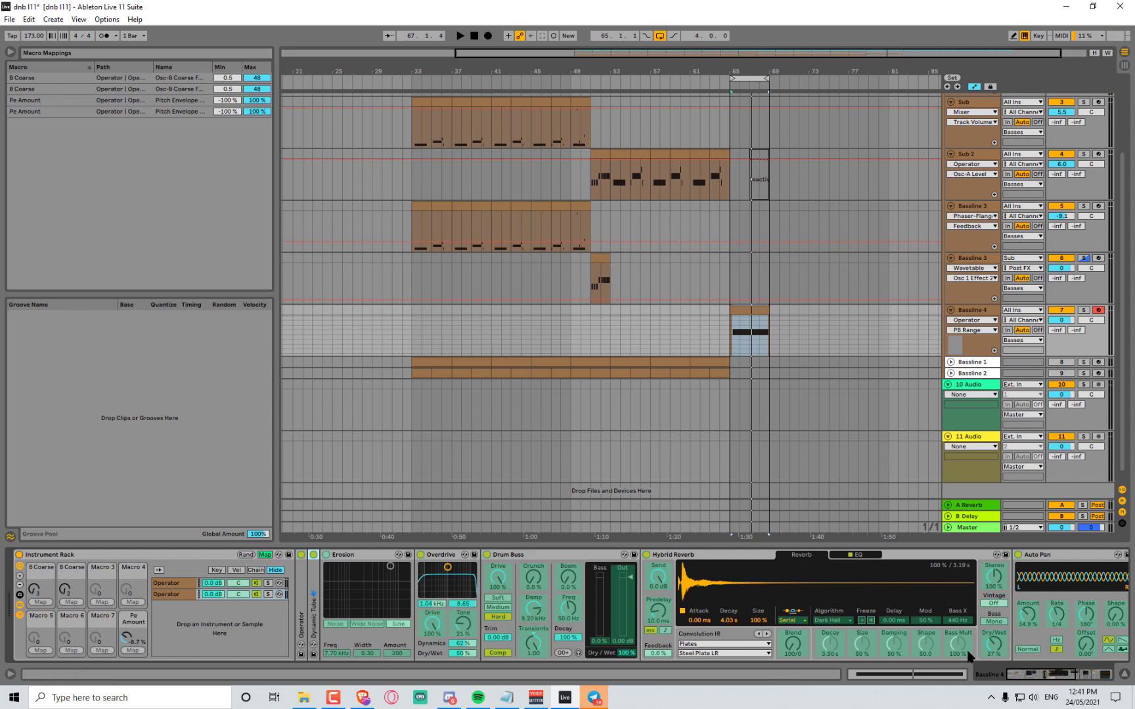
click(994, 648)
click(111, 649)
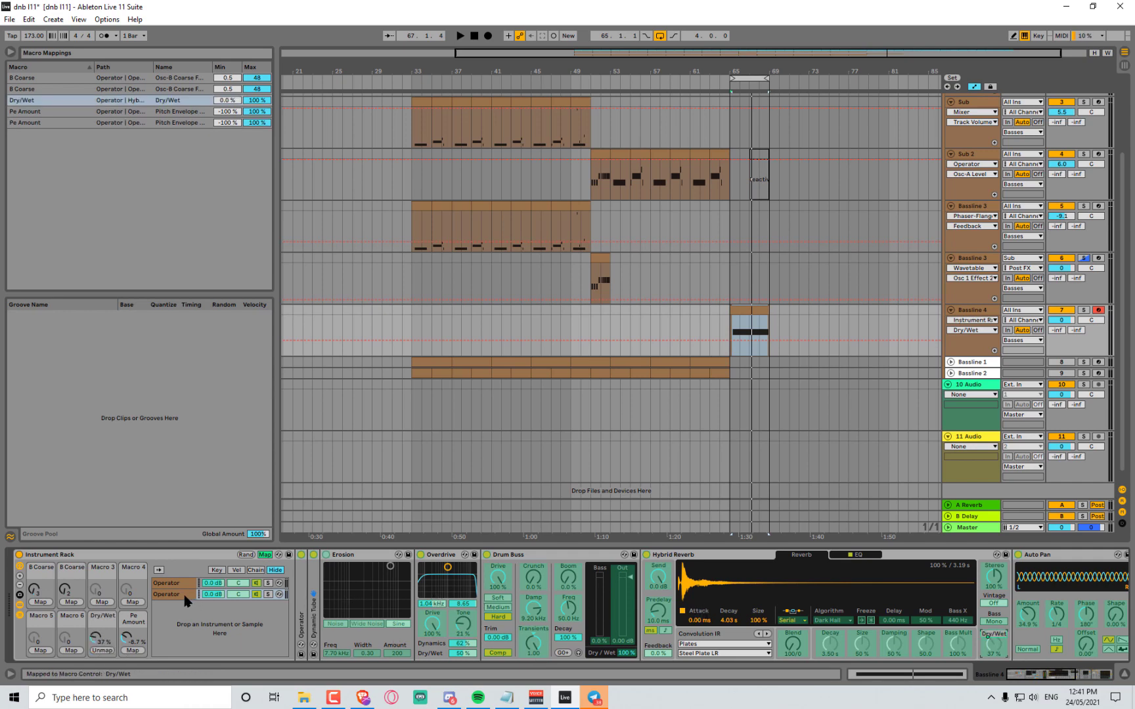
Map the Hybrid Reverb Dry/Wet in the first Operator chain to the Dry/Wet macro and audition it at 0.0 %
click(168, 583)
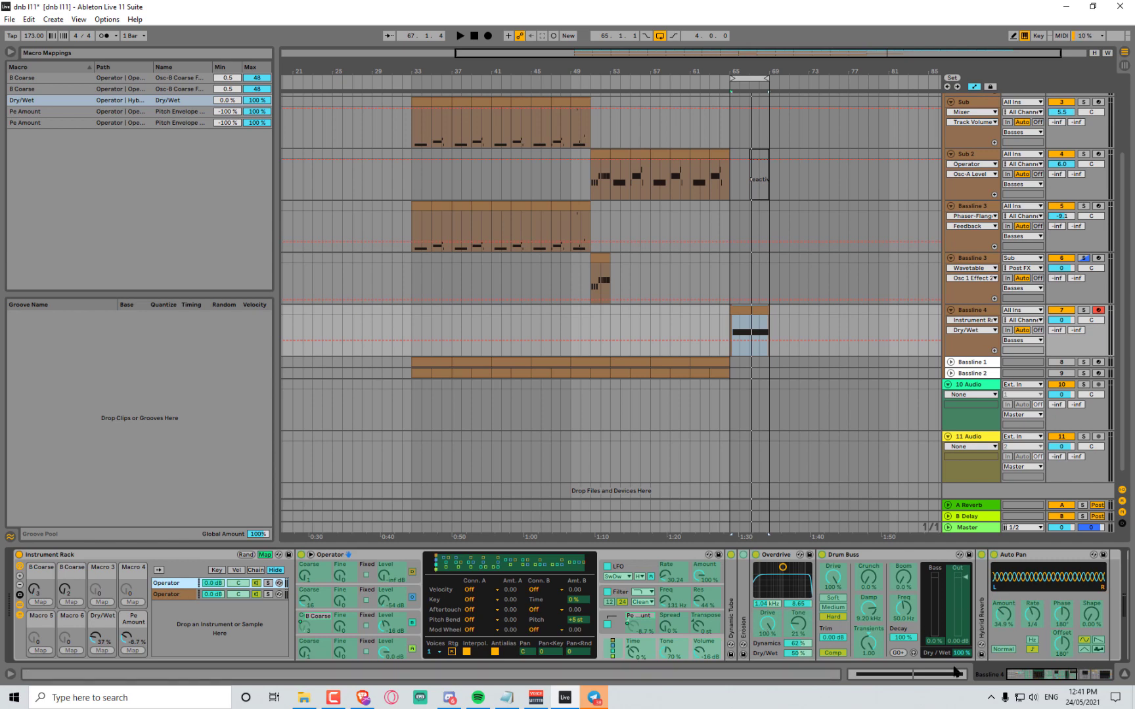
click(1043, 682)
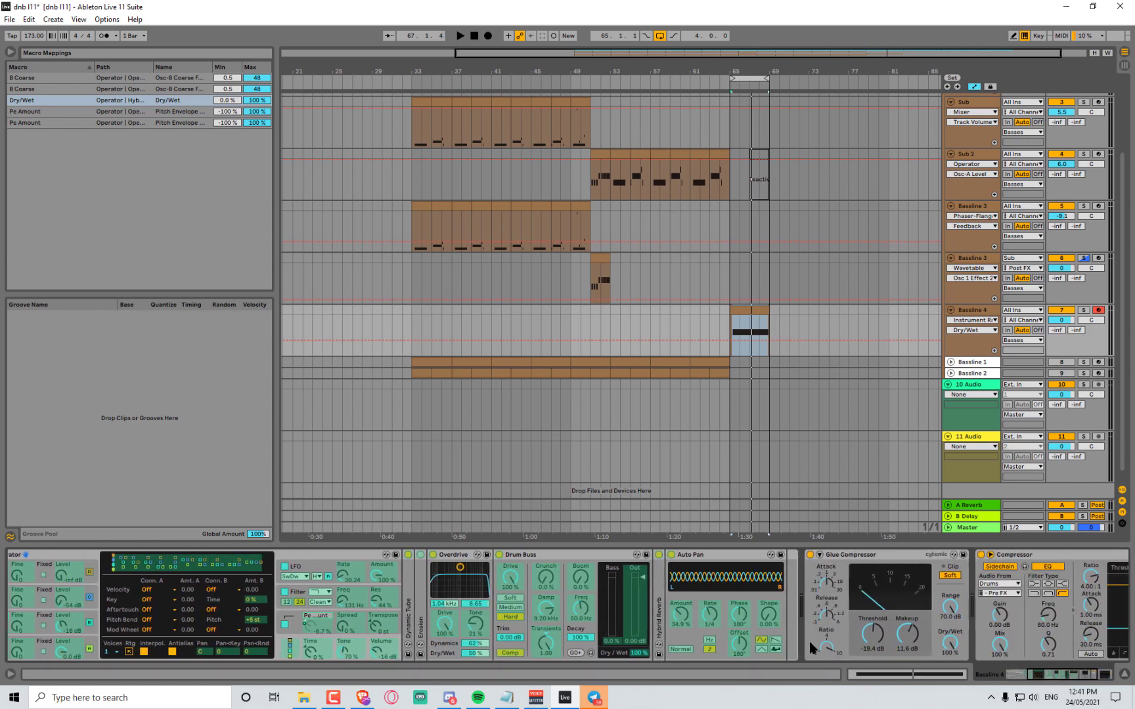
double_click(661, 625)
click(1009, 650)
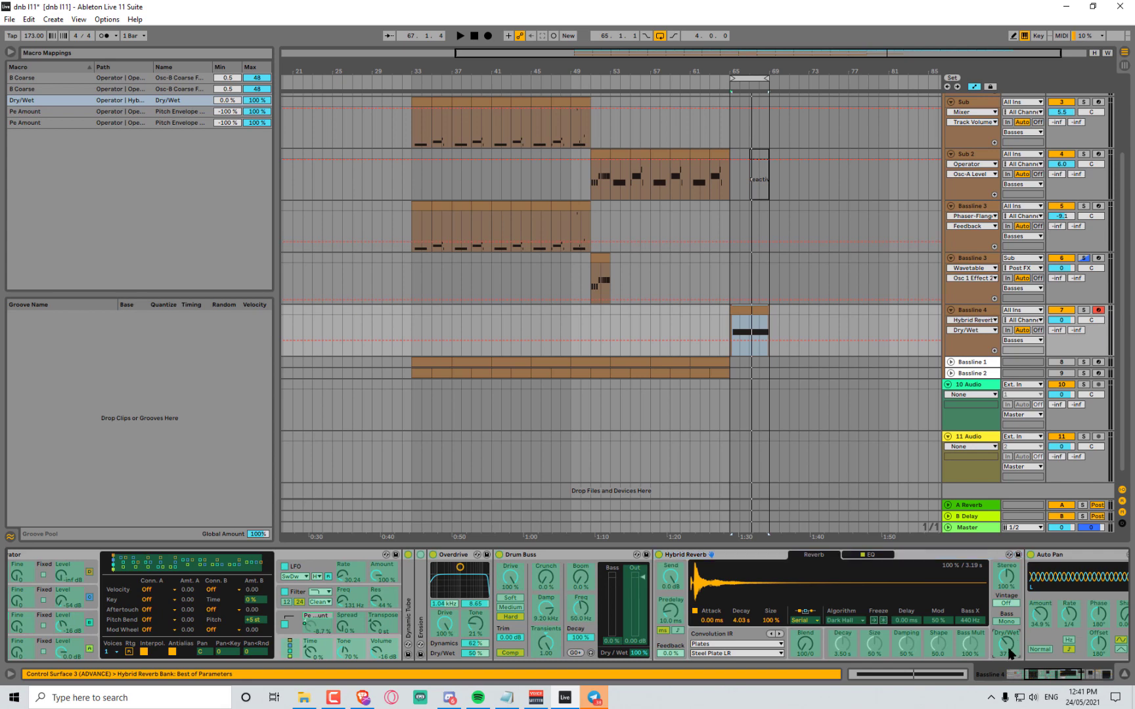
drag(1074, 684, 1002, 683)
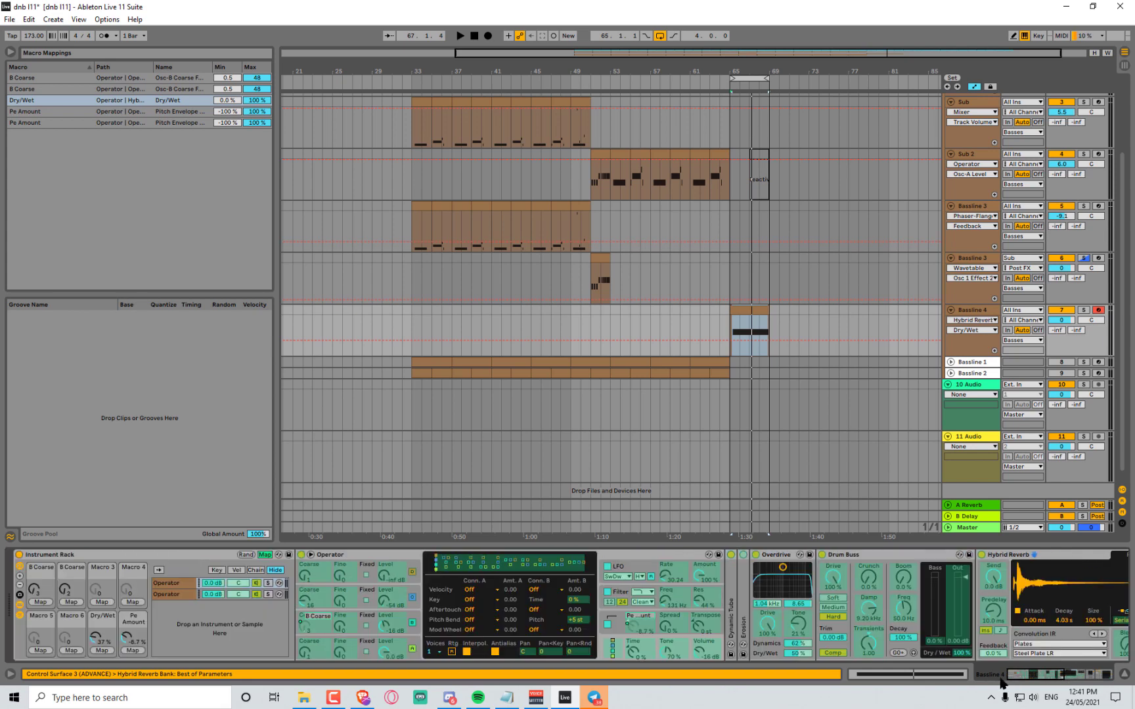
click(102, 650)
key(space)
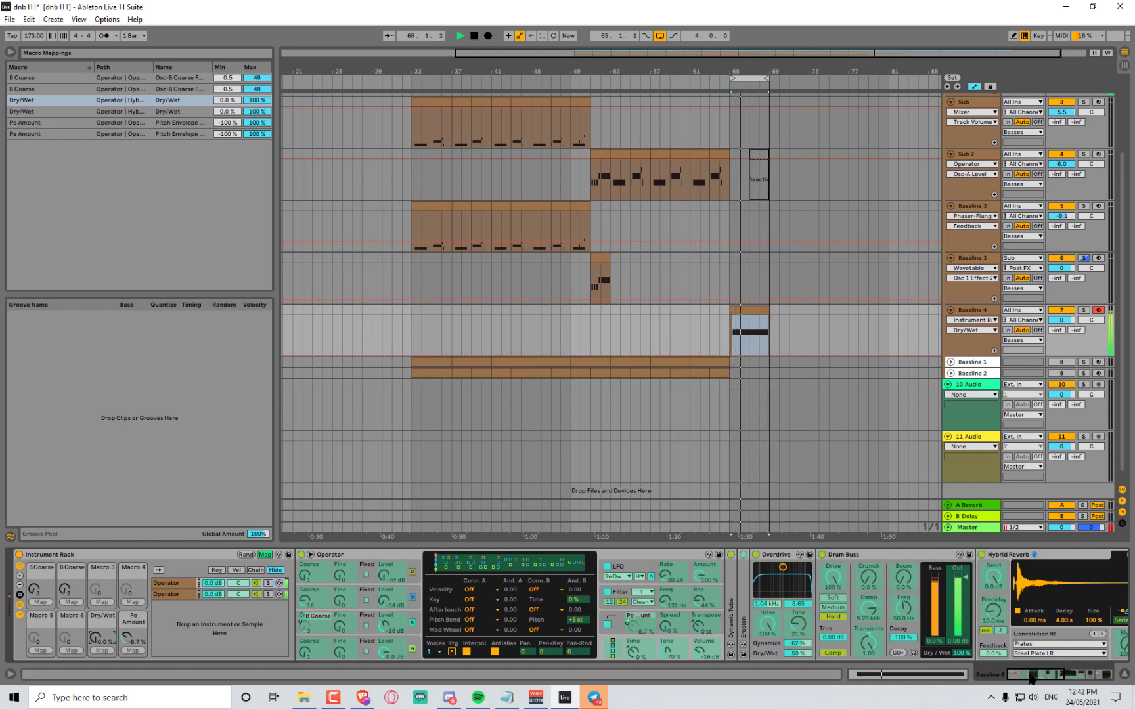
Set the Pe Amount macro to 0.0 % while auditioning the looped bass note
drag(1045, 676, 1119, 683)
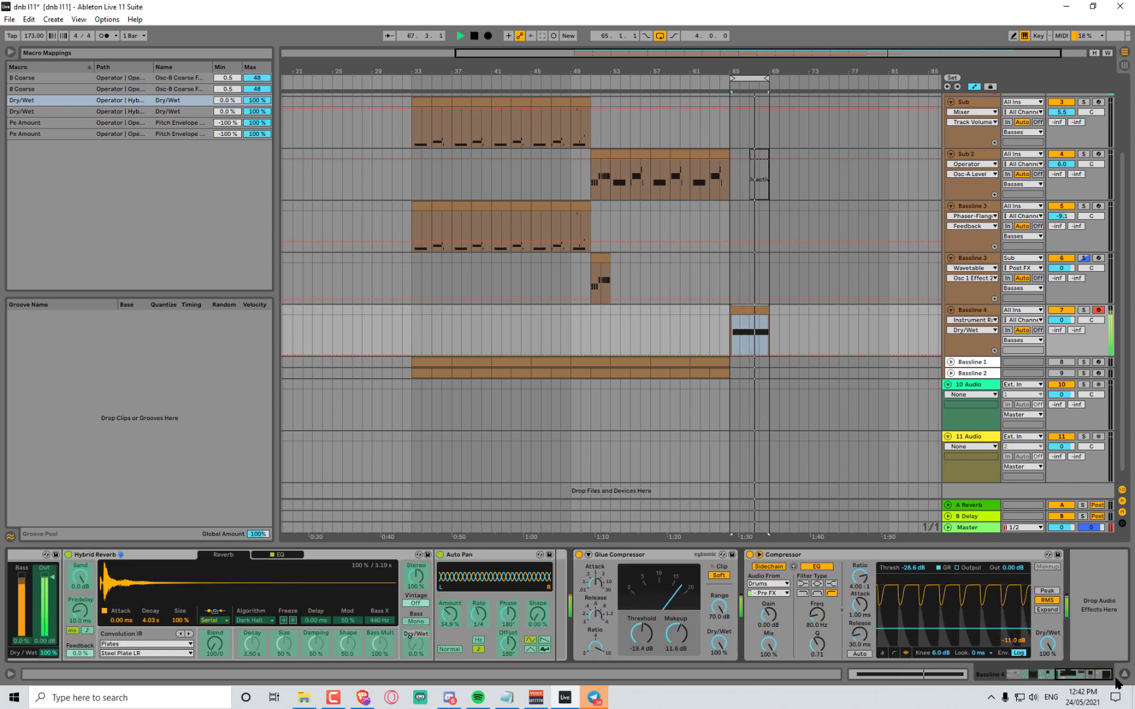
drag(1116, 679, 565, 680)
drag(95, 637, 127, 624)
key(space)
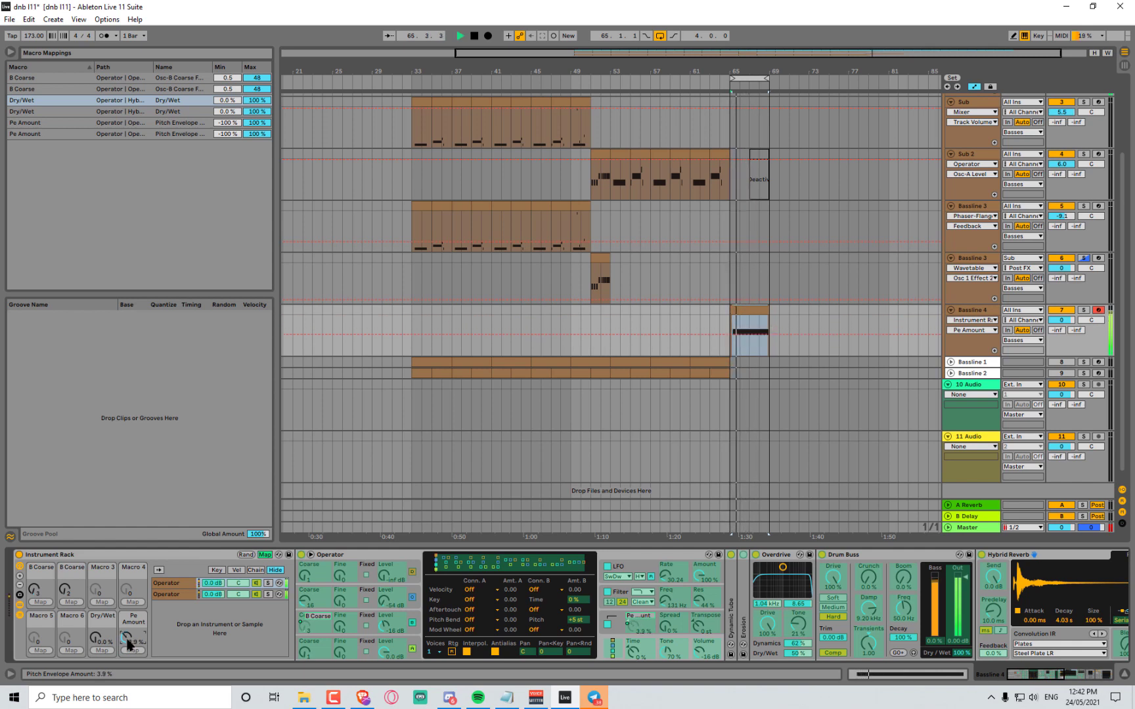
drag(130, 646, 130, 649)
Set the first B Coarse macro to 7 and the second to 17, auditioning the changes
drag(31, 593, 30, 578)
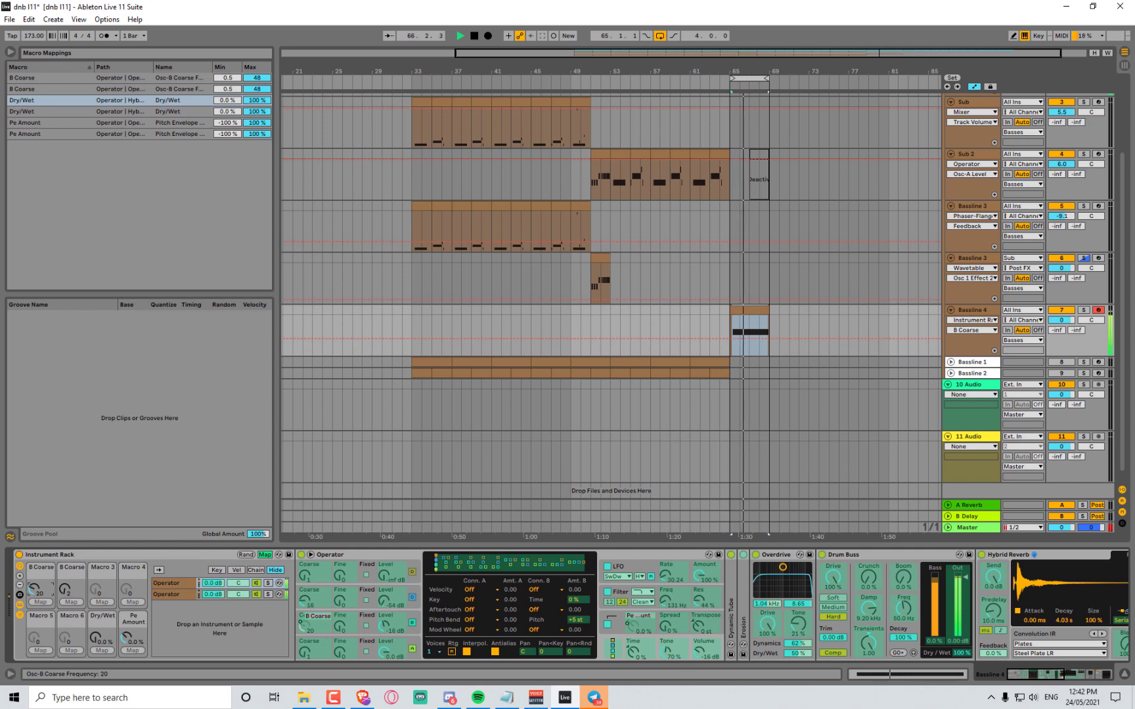
key(space)
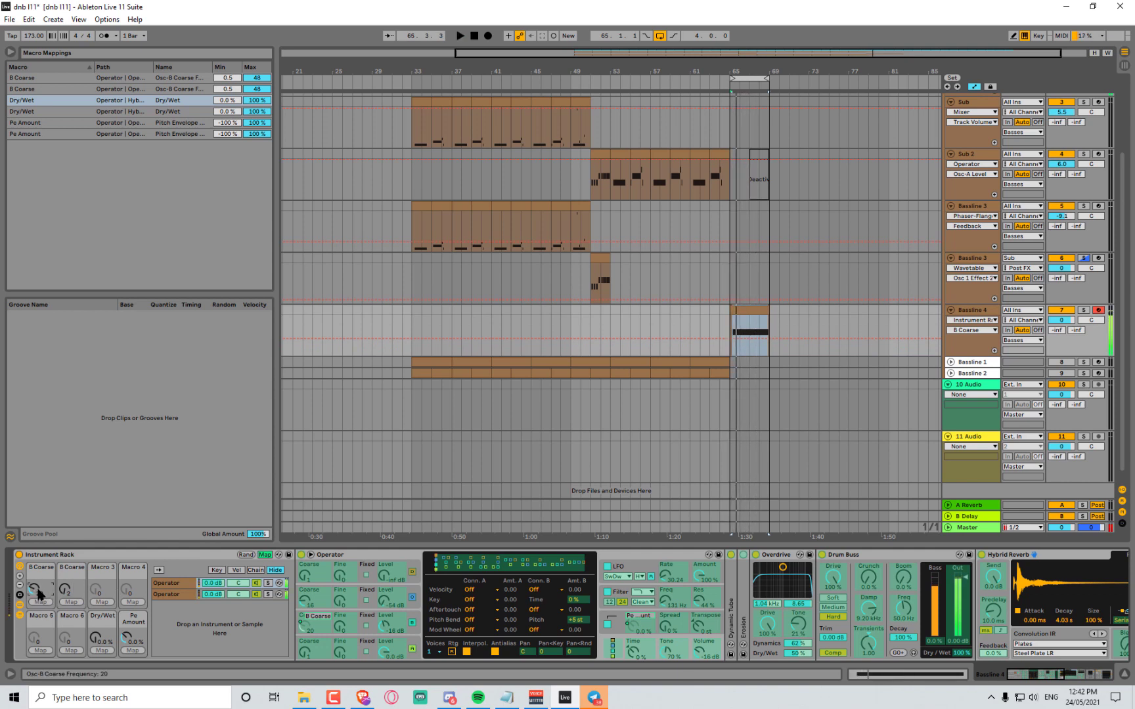
drag(32, 589, 65, 572)
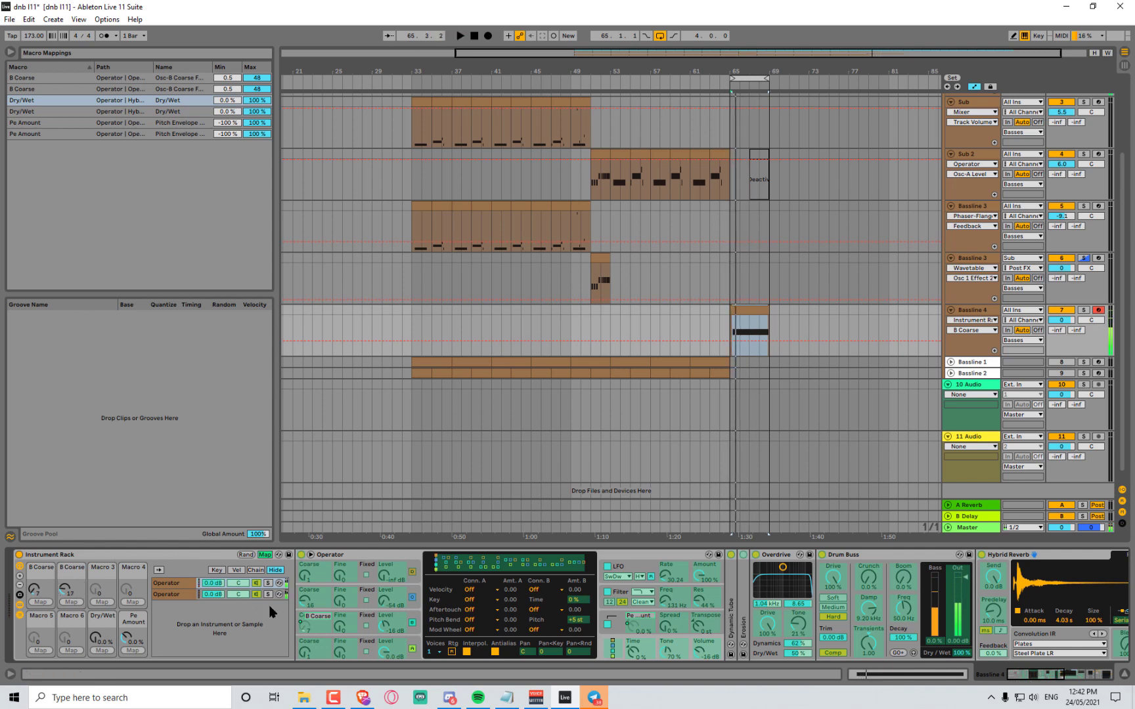
Collapse Overdrive, Drum Buss and Hybrid Reverb in the first chain and map Auto Pan's synced rate to the sixth macro
double_click(775, 557)
double_click(792, 558)
double_click(818, 556)
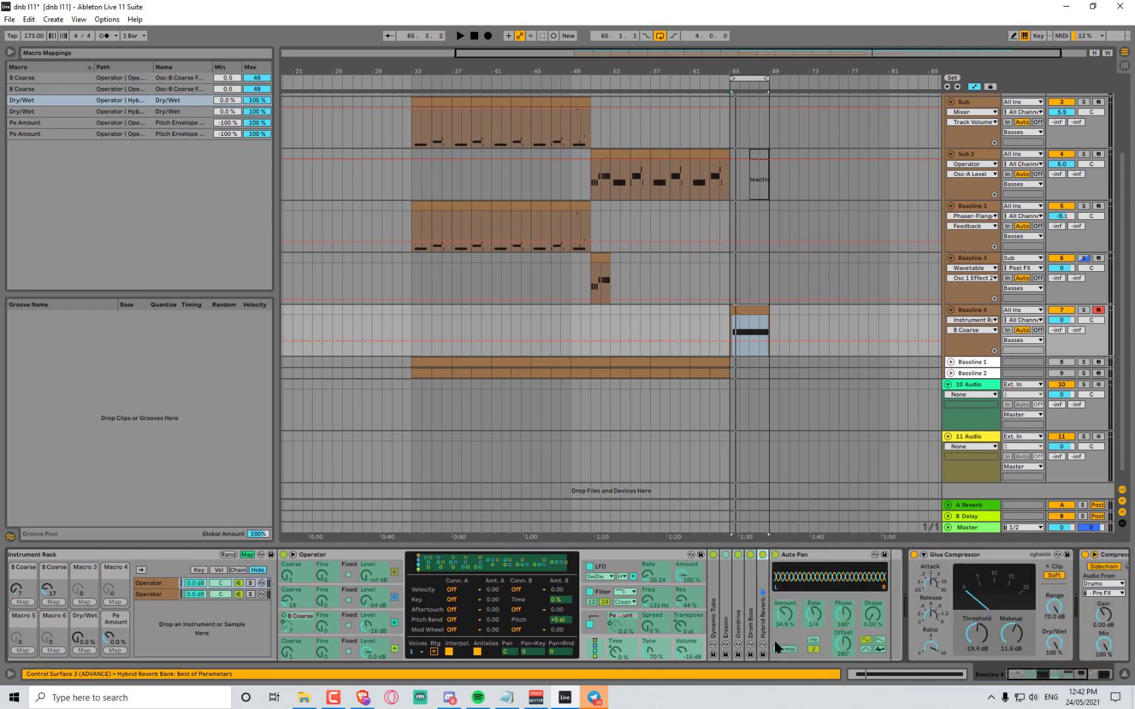
scroll(833, 645, up, 1)
click(835, 623)
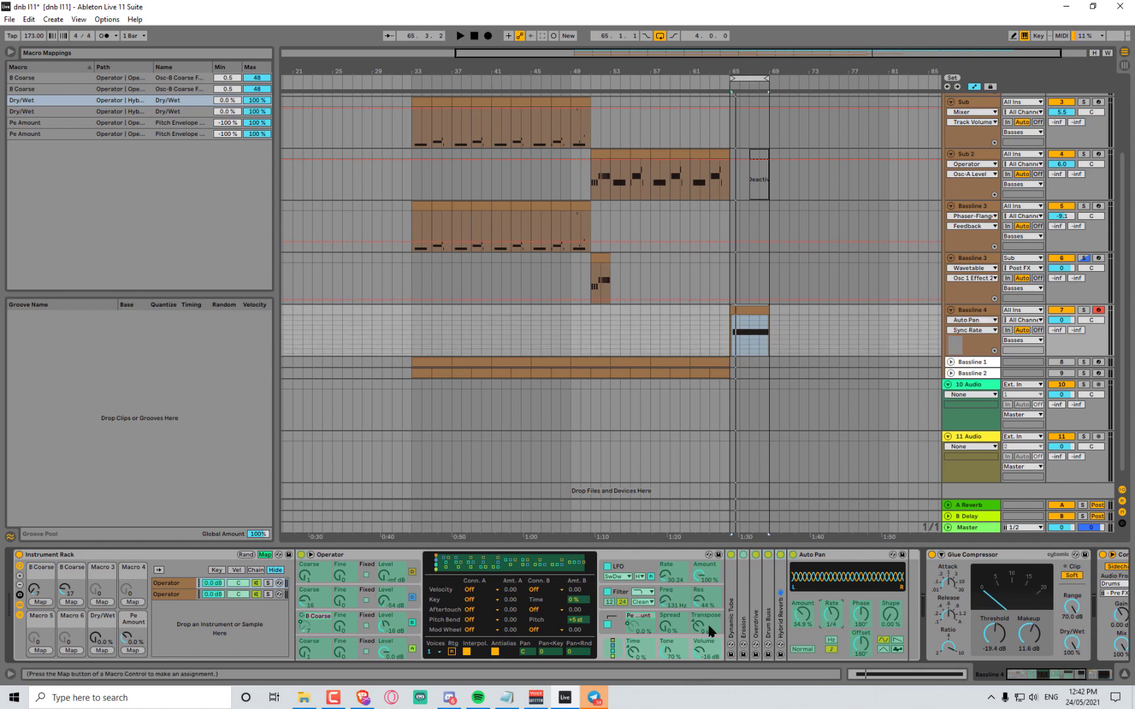
click(65, 651)
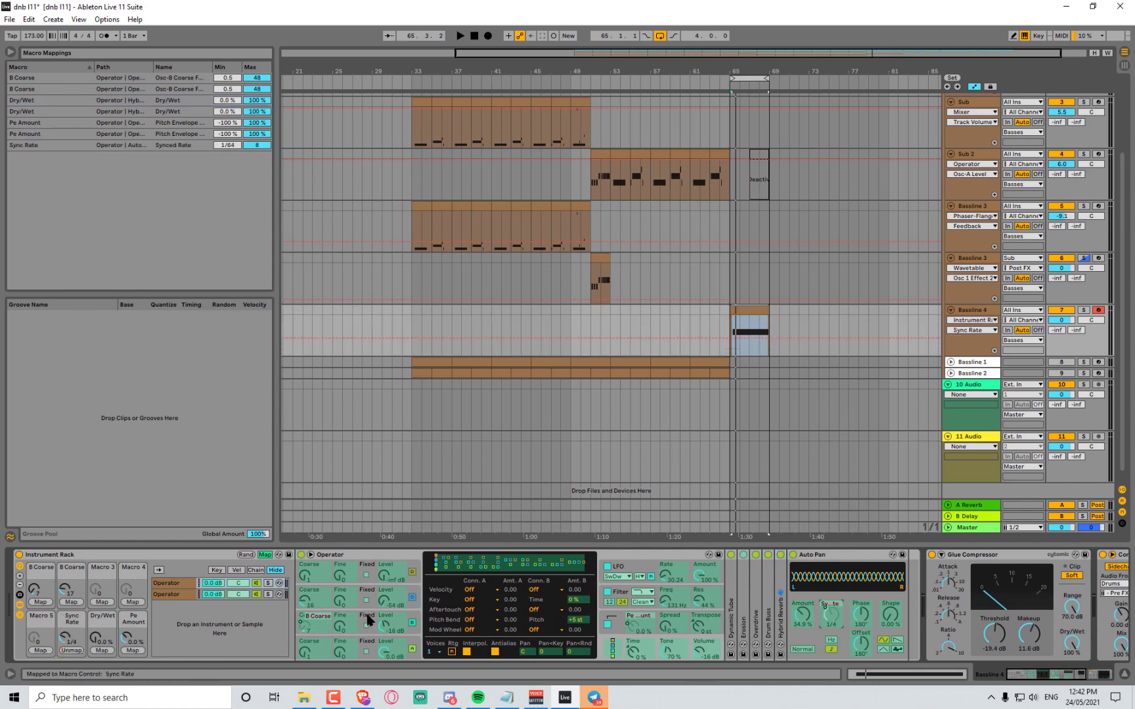
Map the second Operator chain's Auto Pan rate to the Sync Rate macro and audition it at 1/3
click(179, 595)
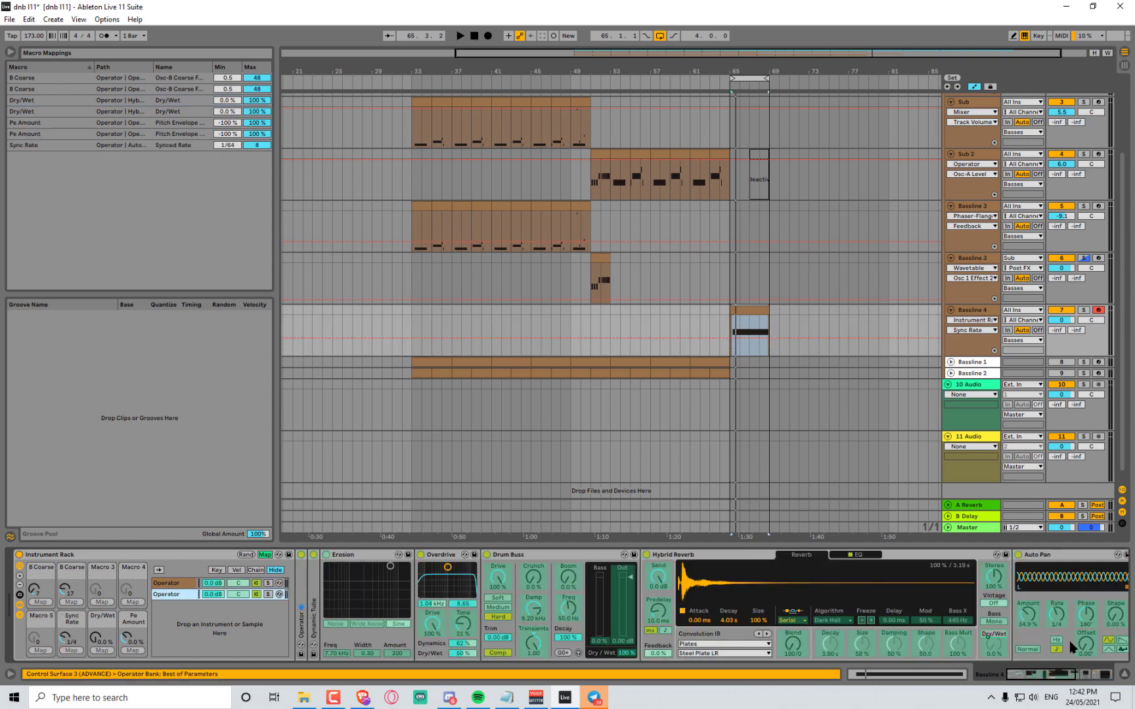
click(1054, 620)
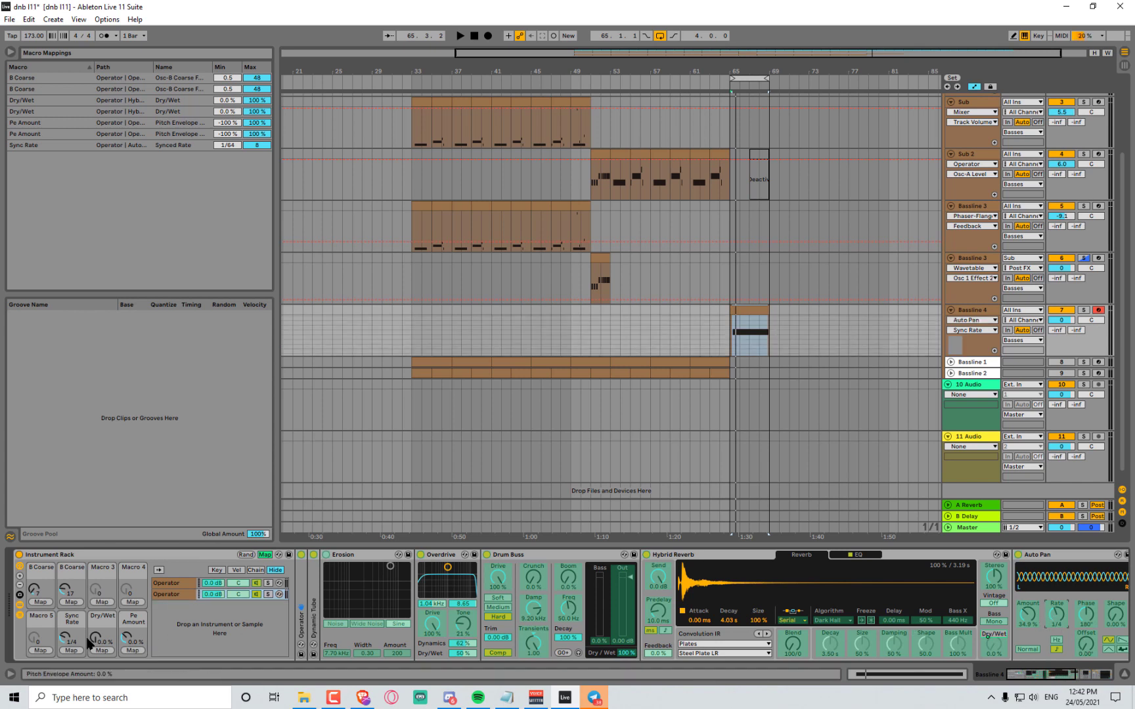
click(71, 651)
key(space)
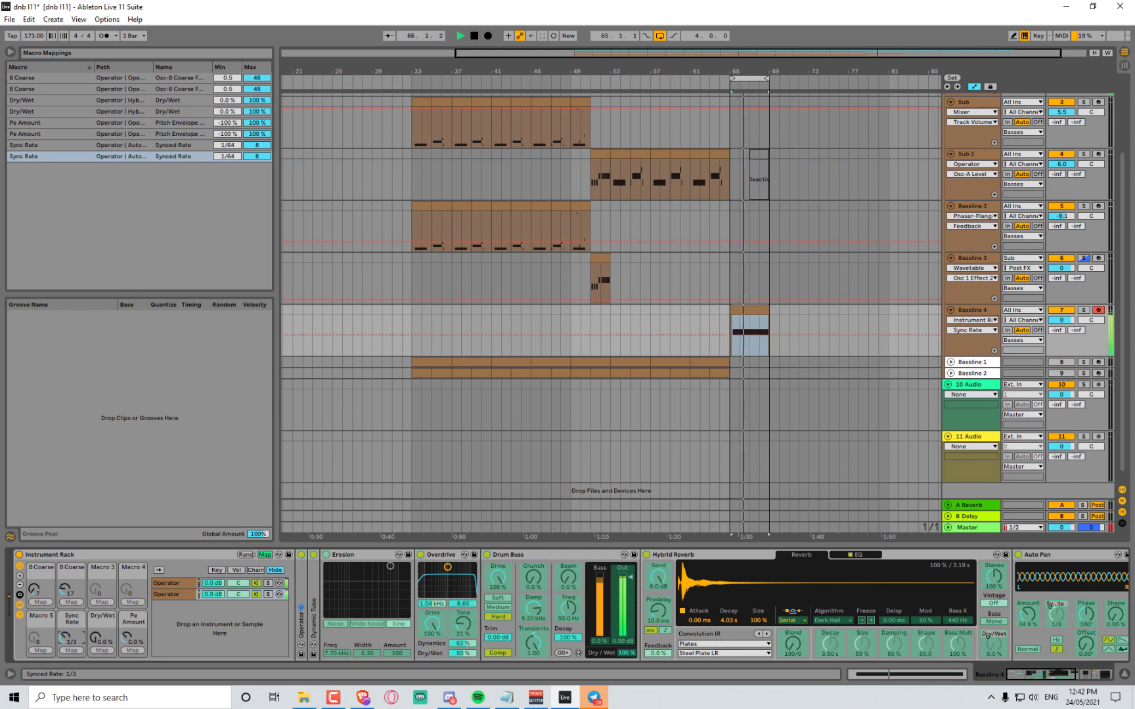
Map the Auto Pan Amount of both Operator chains to the fifth macro and play it at 100 %
click(1026, 621)
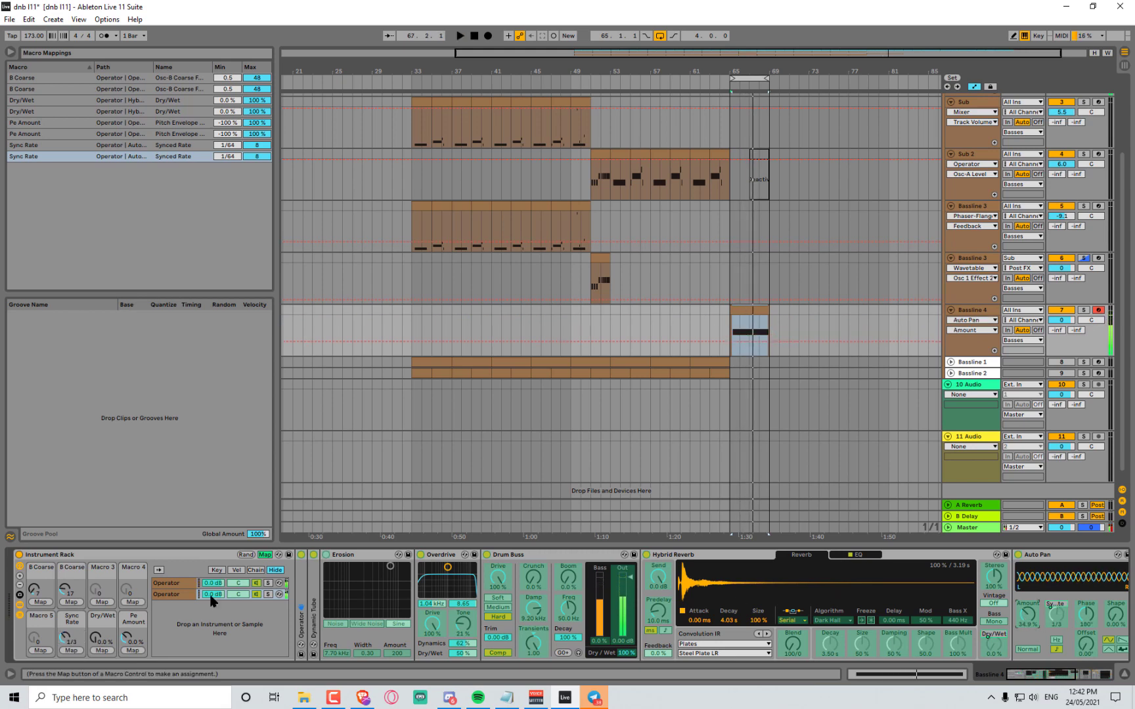
click(41, 650)
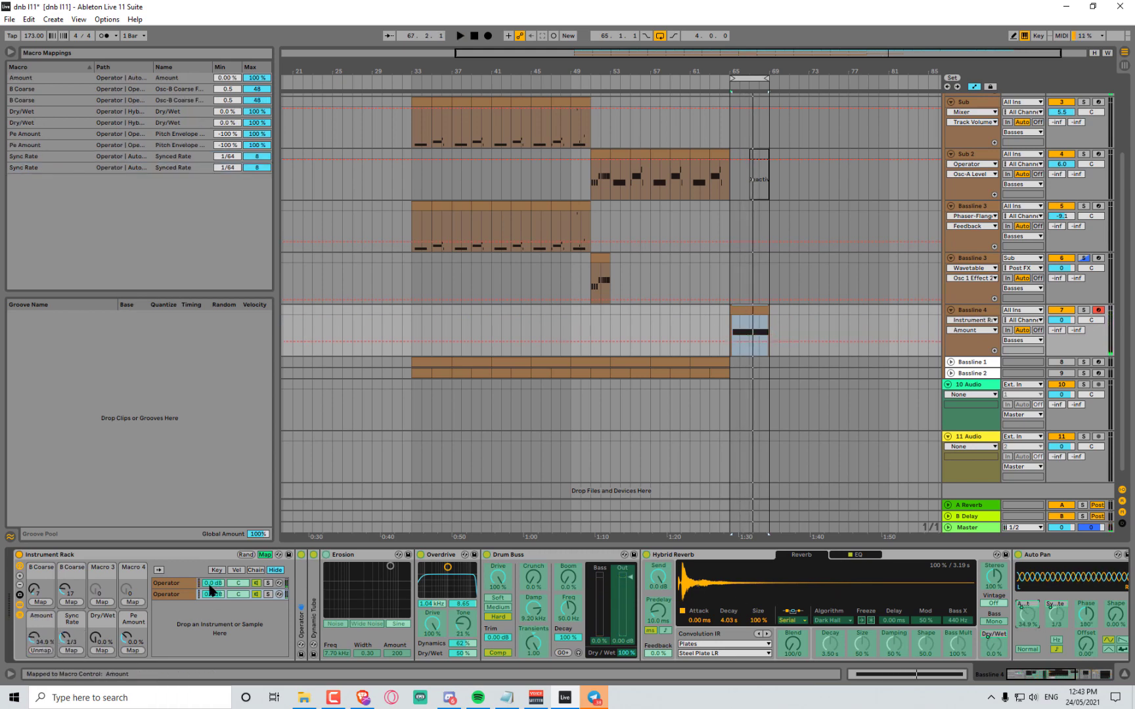
click(186, 583)
click(805, 615)
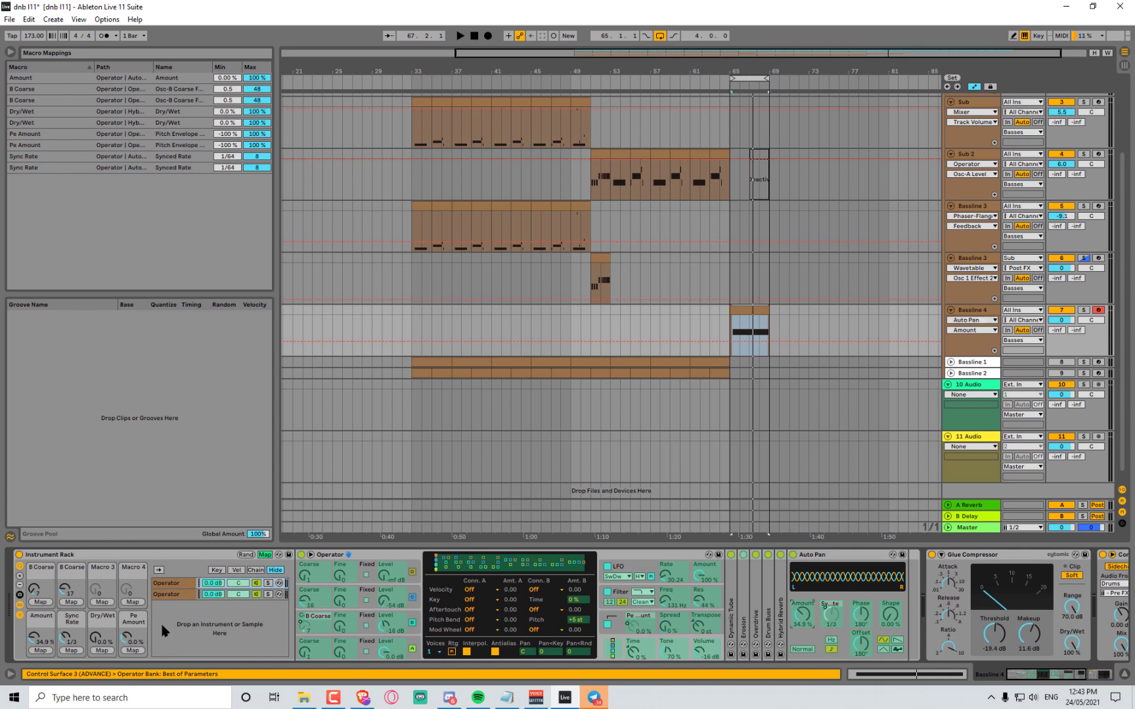
click(41, 651)
key(space)
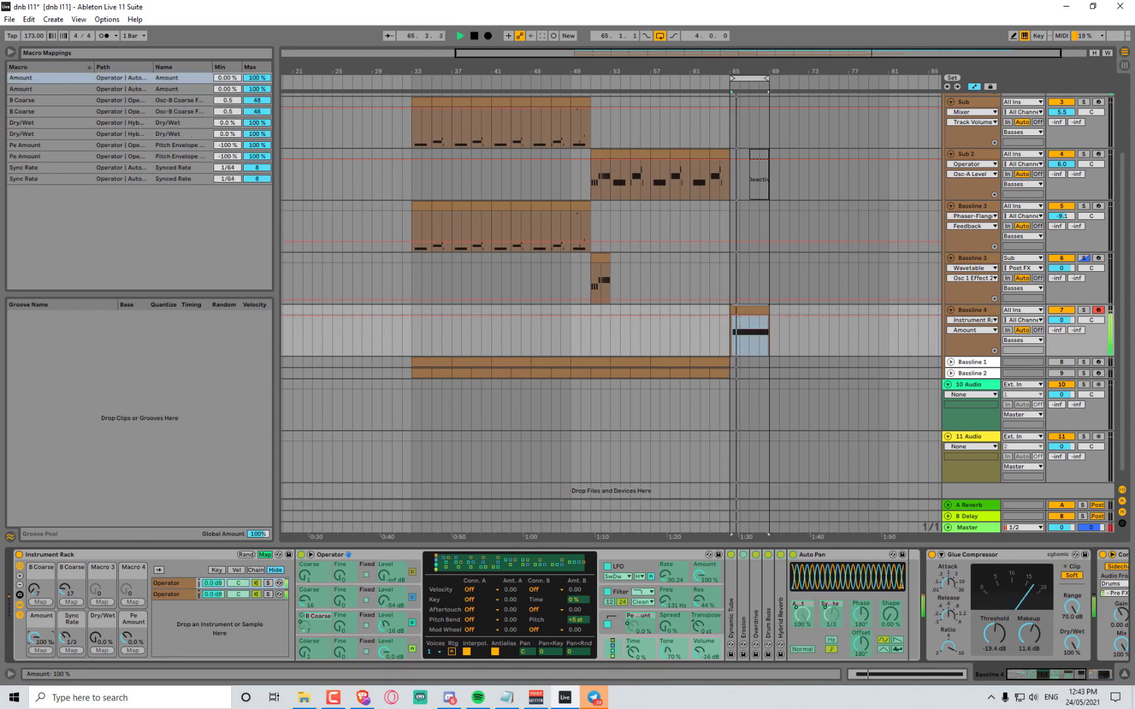
Try a Sync Rate of 1/16 during playback and settle the macro on 1
drag(64, 617, 65, 585)
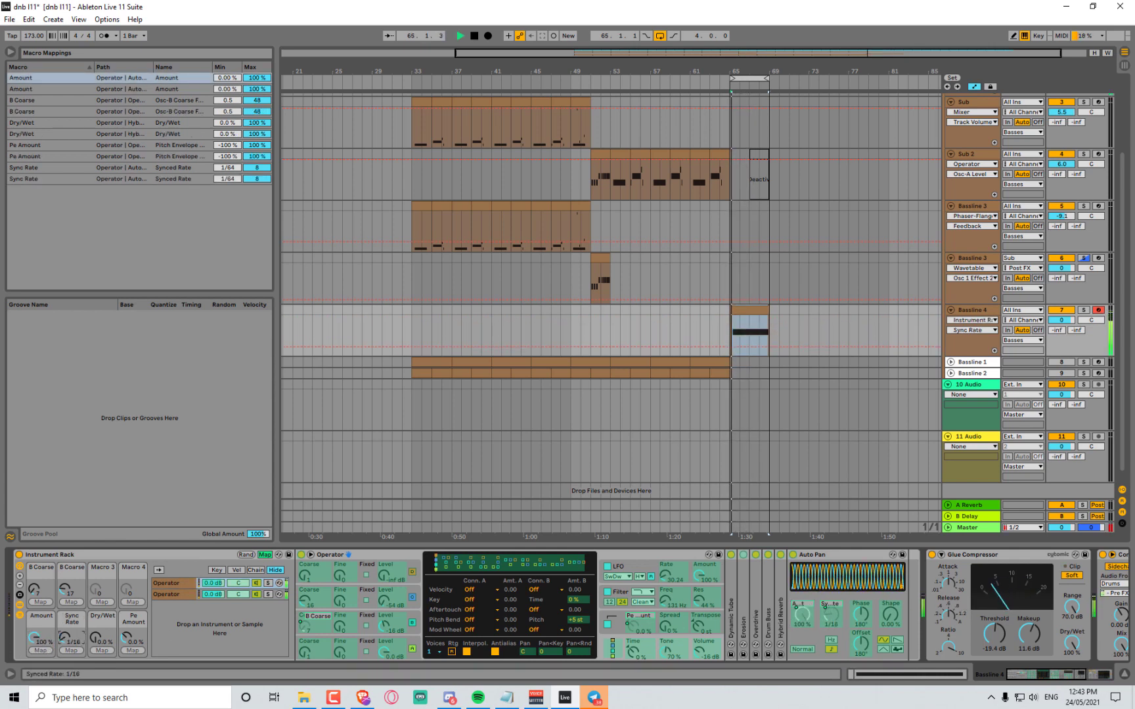
drag(64, 637, 64, 601)
key(space)
key(space)
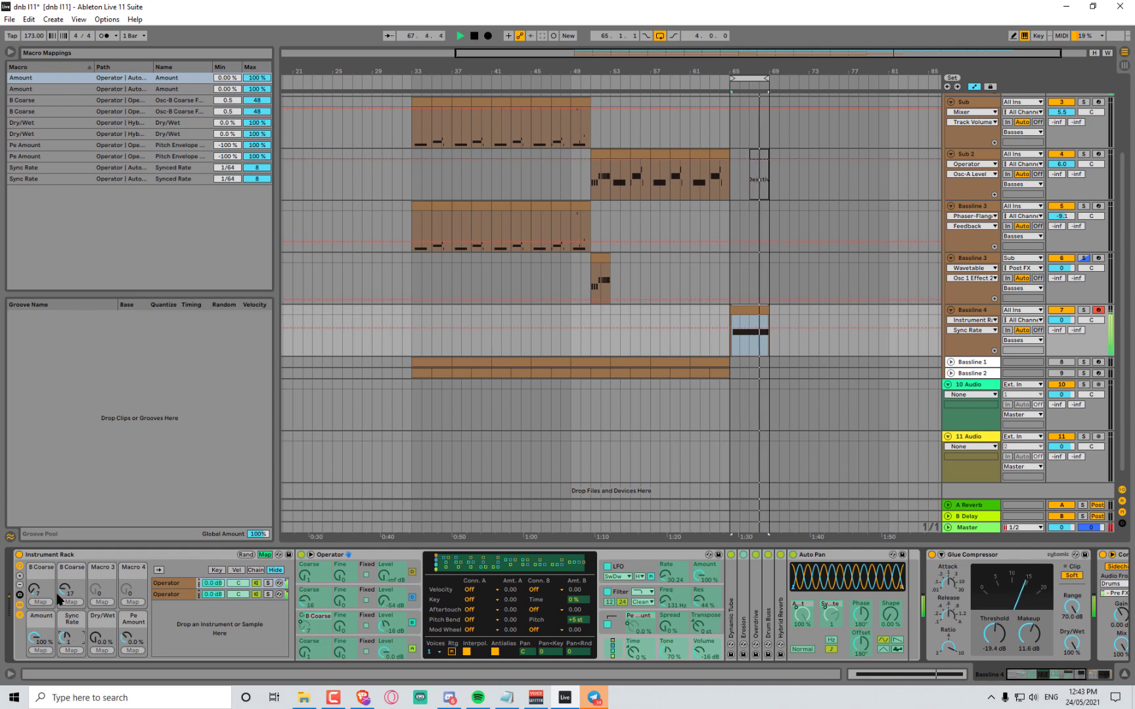
Audition different coarse tunings, setting the first B Coarse macro to 9 and the second to 5
key(space)
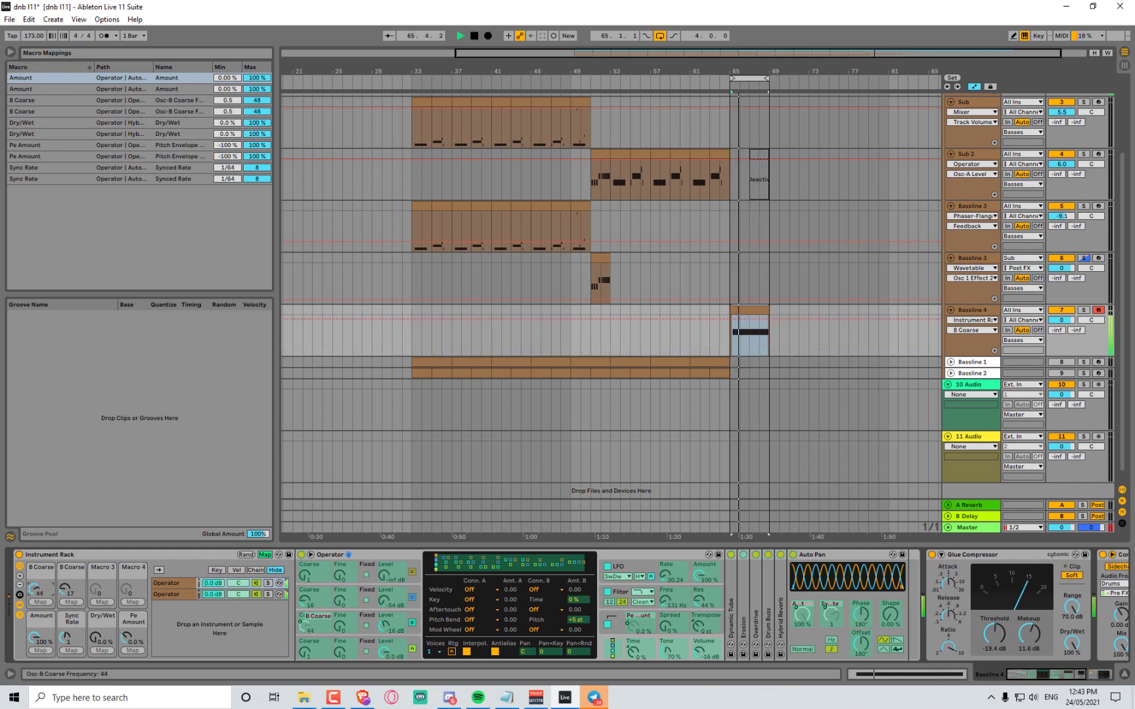
key(space)
key(space)
key(space)
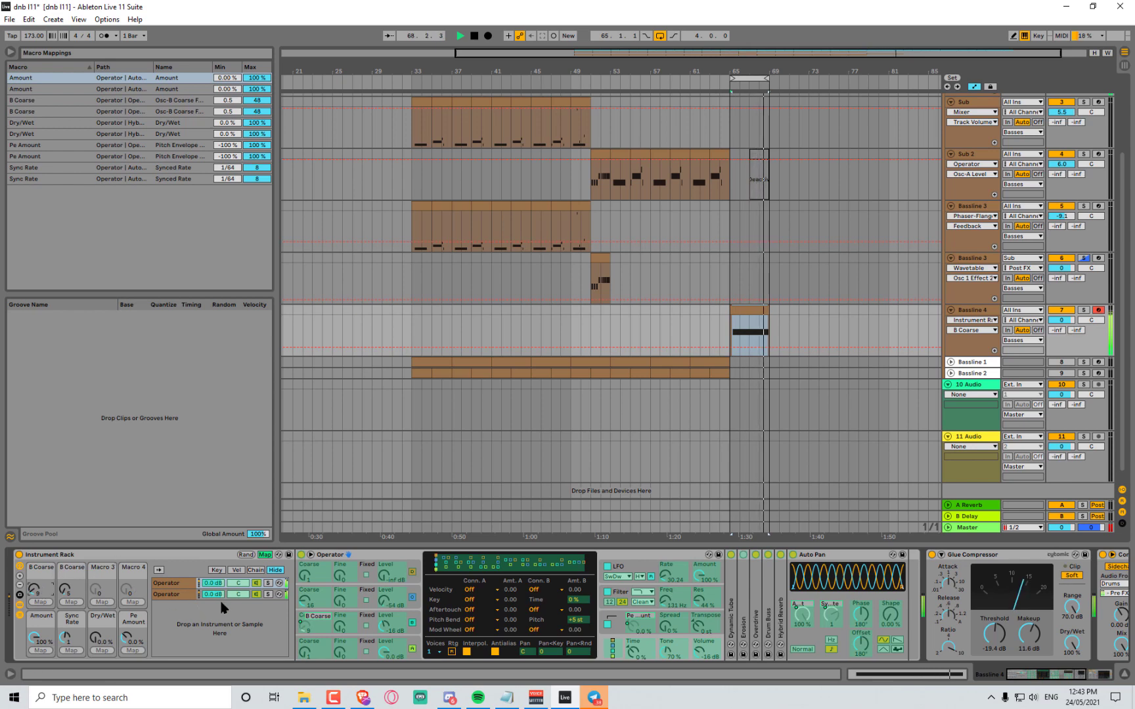
Resume playback and map the first chain's Operator LFO Rate to the fourth macro
drag(1060, 675, 1082, 675)
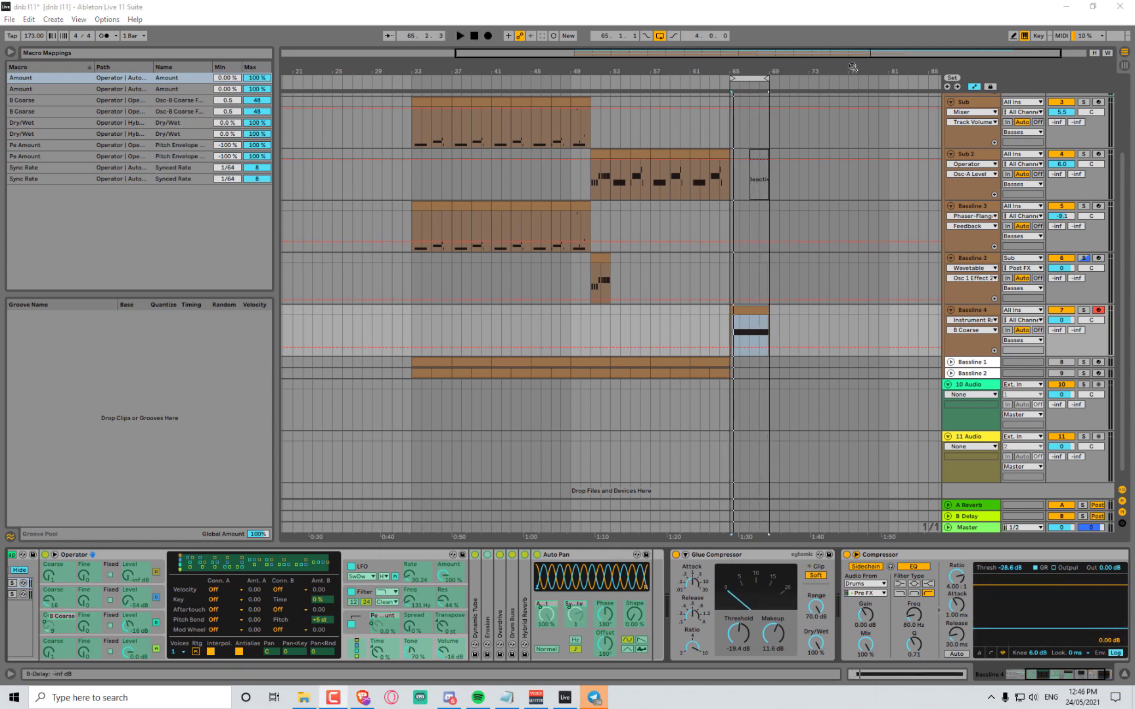
key(space)
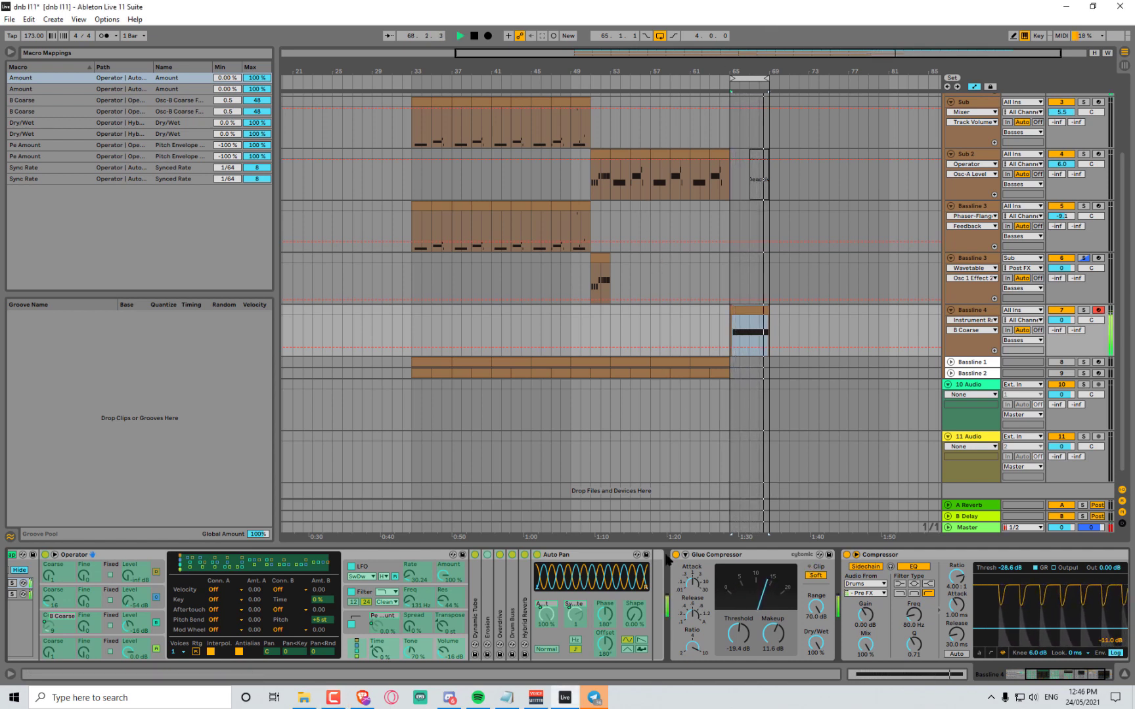
scroll(159, 611, up, 5)
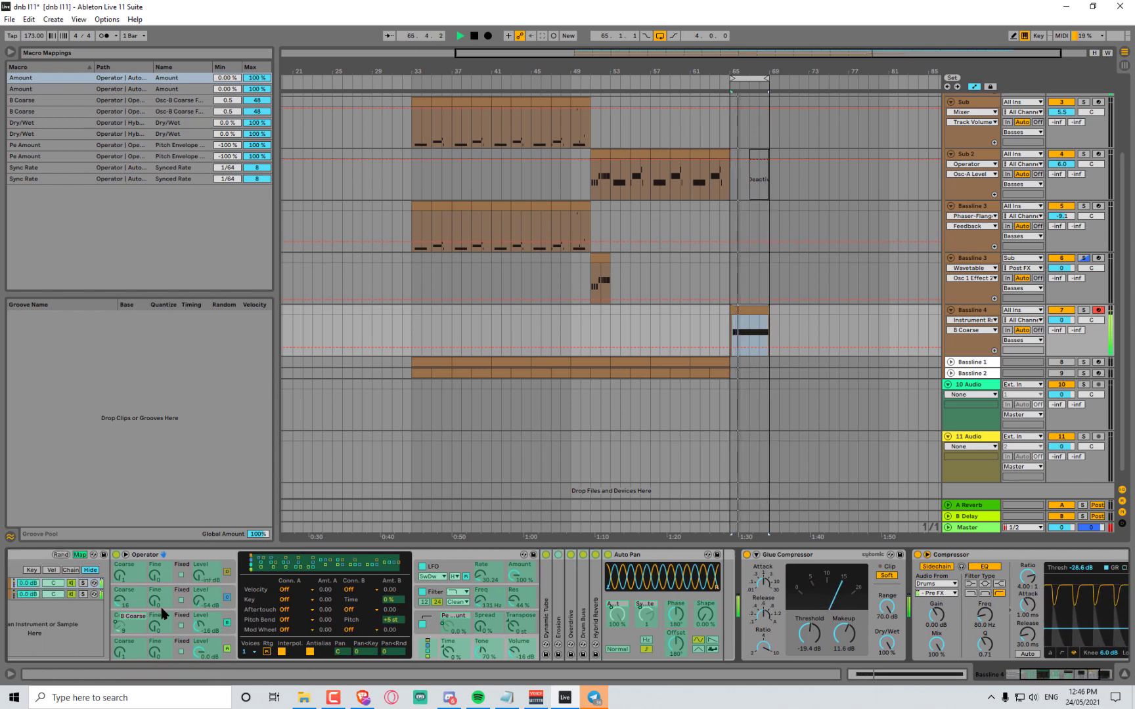
scroll(171, 601, up, 2)
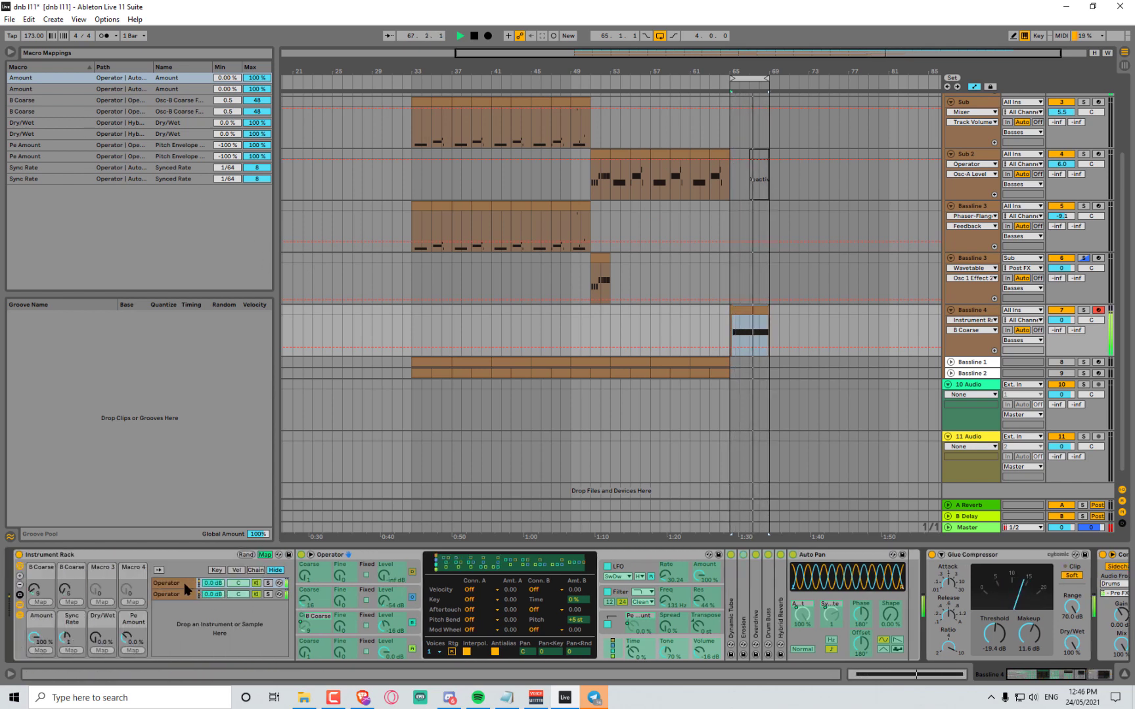
click(669, 585)
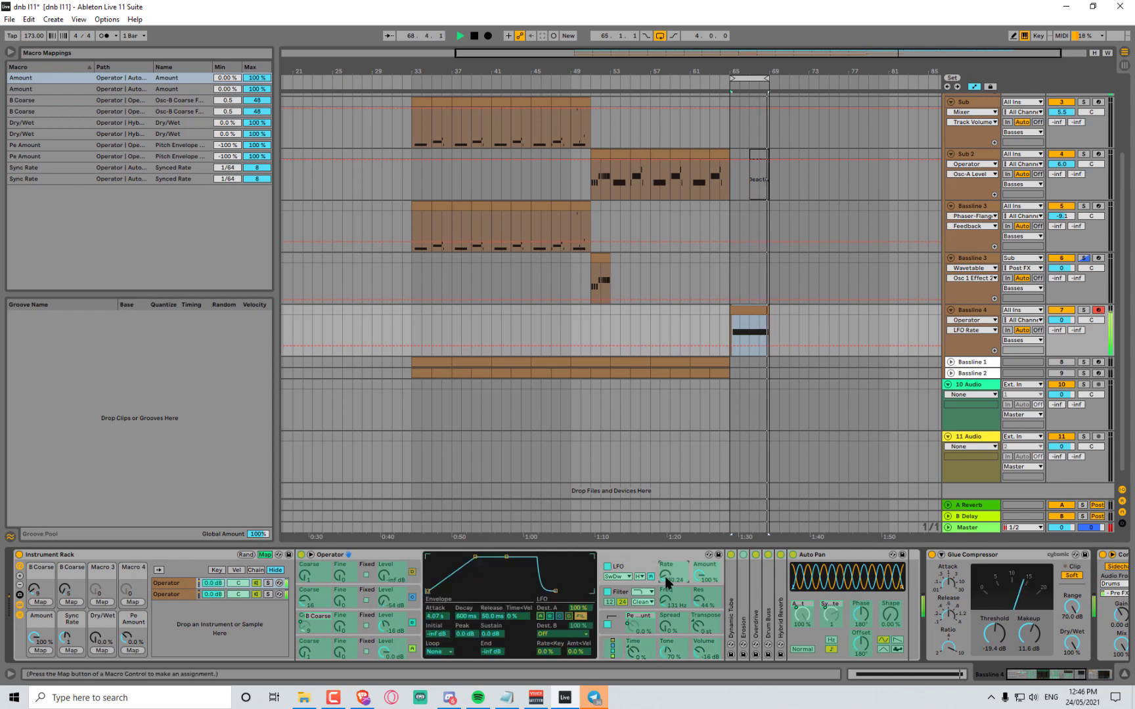
click(133, 602)
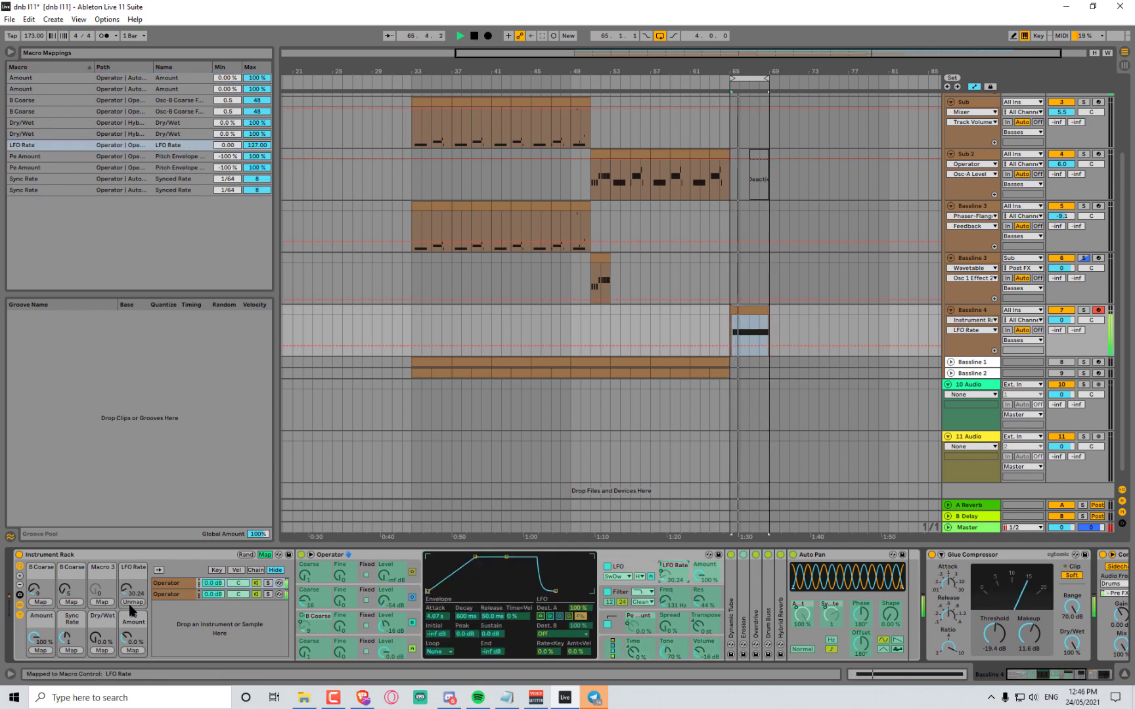
Expand the Operator in the second chain and map its LFO Rate to the fourth macro as well
click(192, 596)
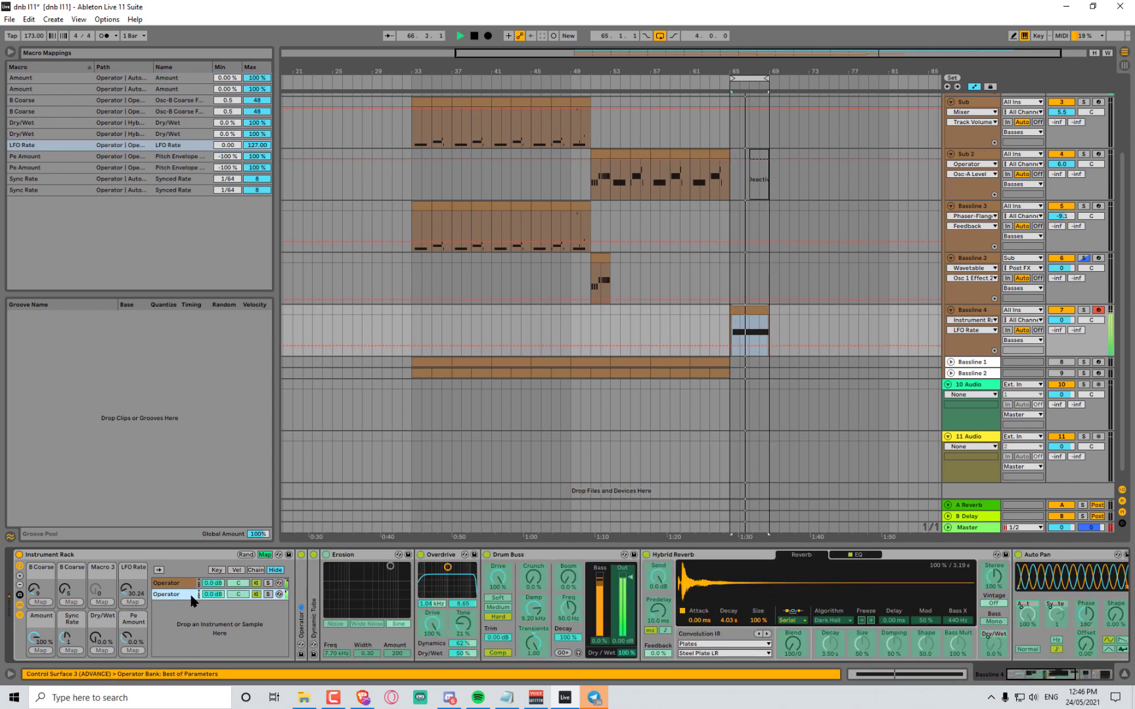
double_click(303, 640)
click(670, 586)
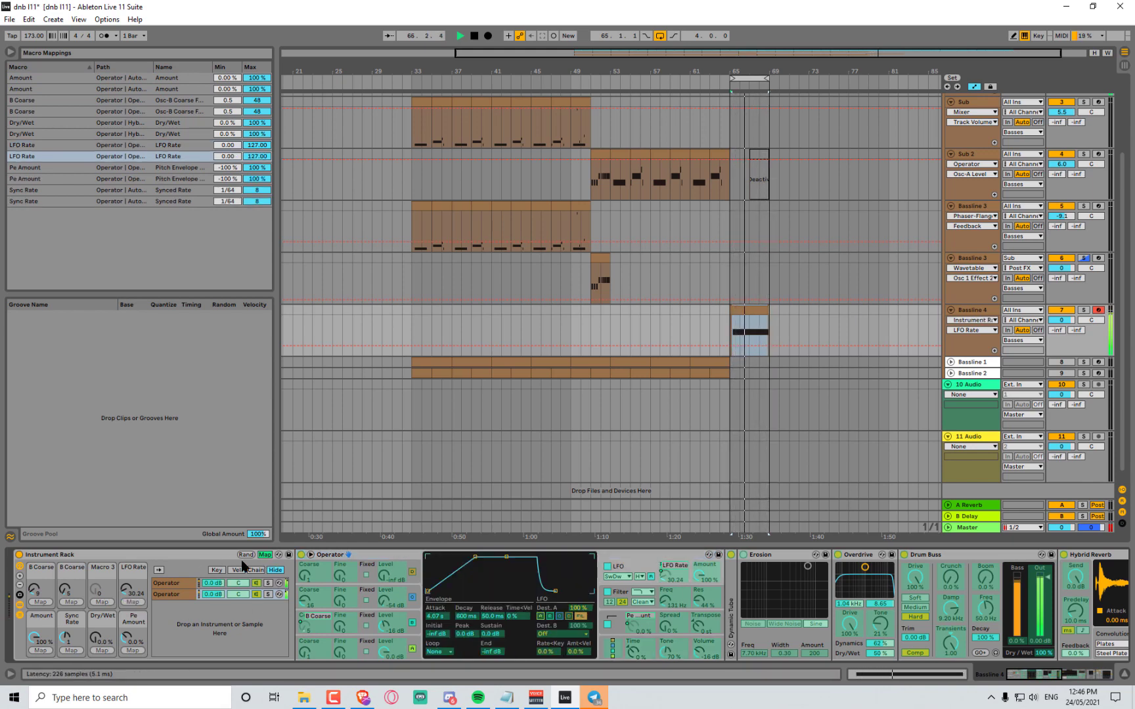
Leave macro mapping mode and sweep the LFO Rate macro through 103.00, settling on 44.00
click(264, 555)
mouse_move(132, 591)
mouse_down()
mouse_move(132, 580)
mouse_move(132, 611)
mouse_up()
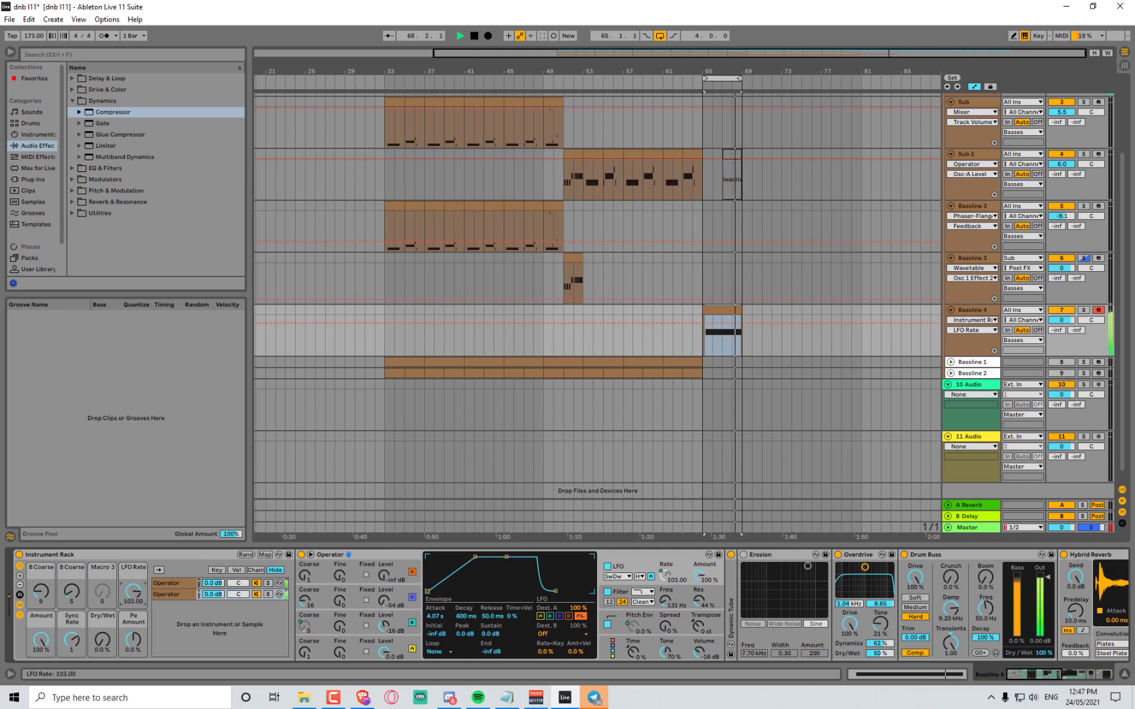
drag(132, 591, 133, 607)
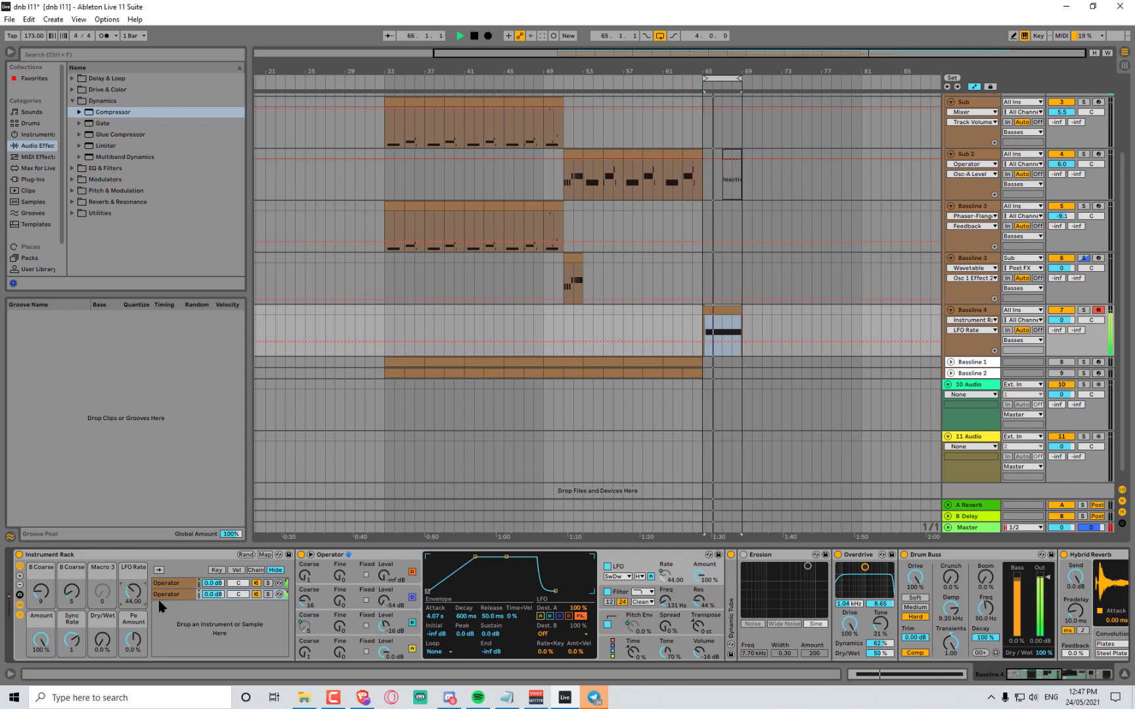
Map the Osc-B Level of the Operators in both chains to the third macro
drag(672, 608, 666, 664)
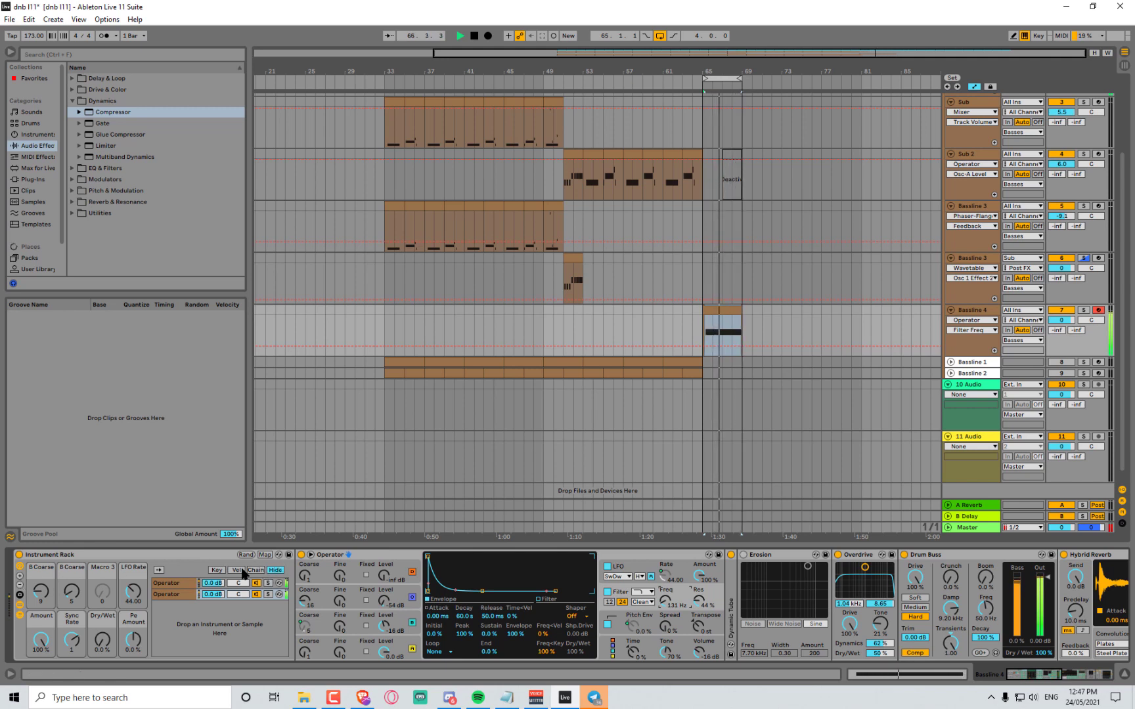
click(265, 555)
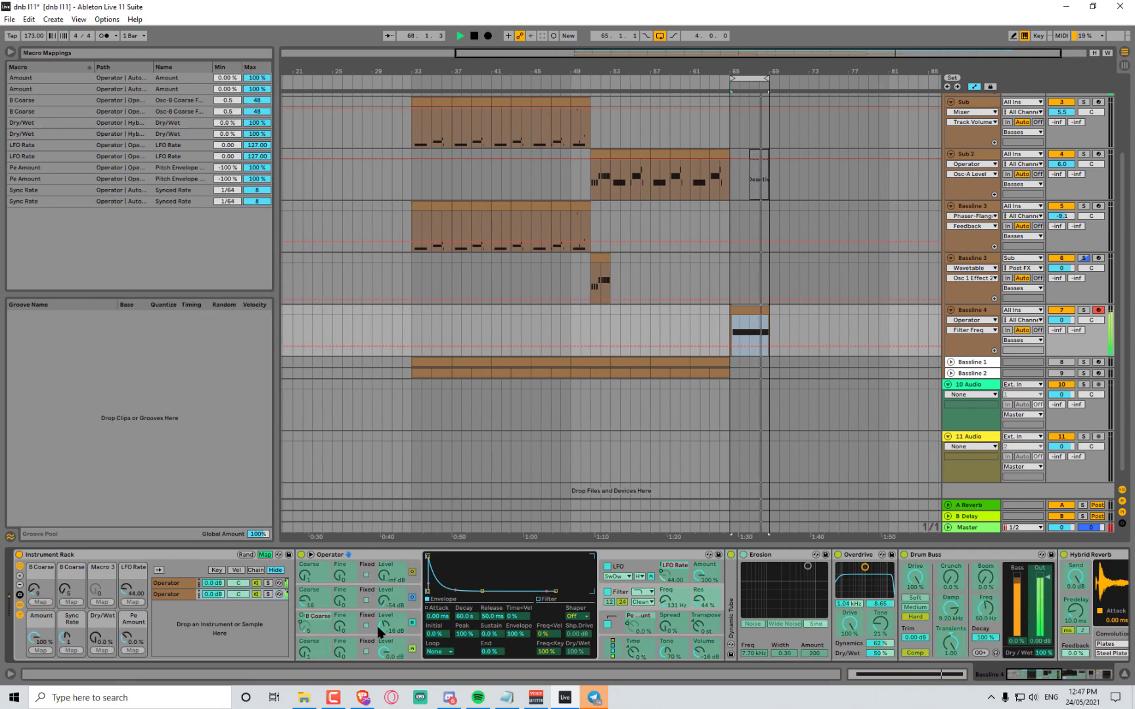
click(106, 601)
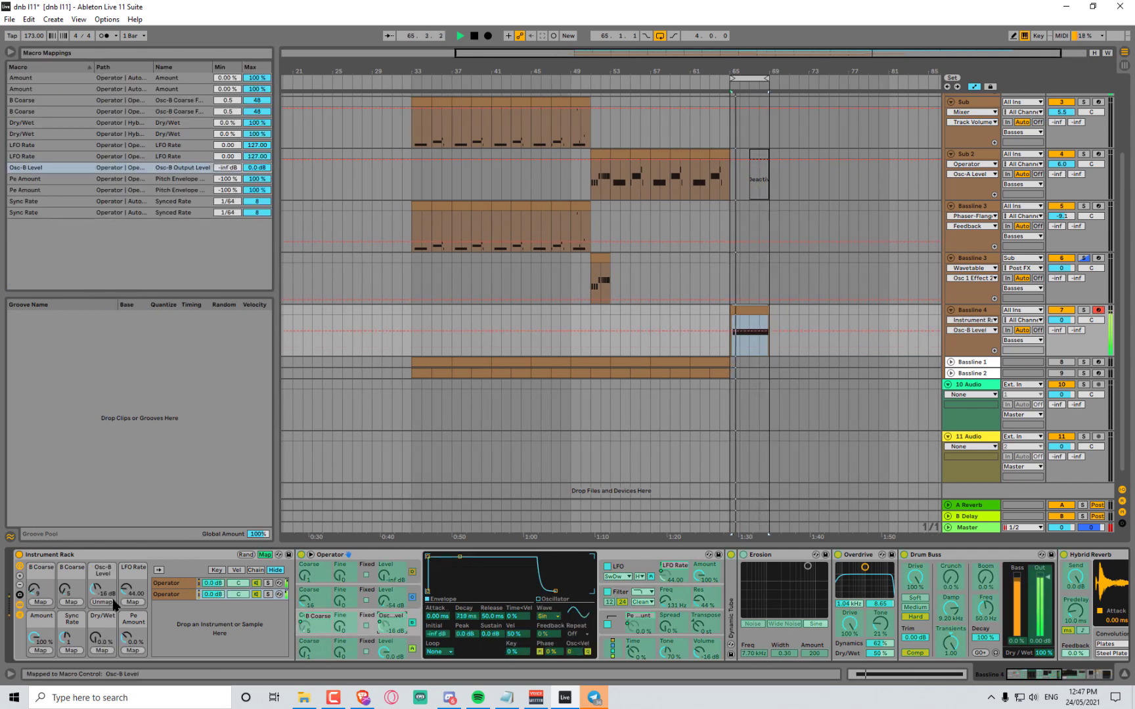
click(174, 584)
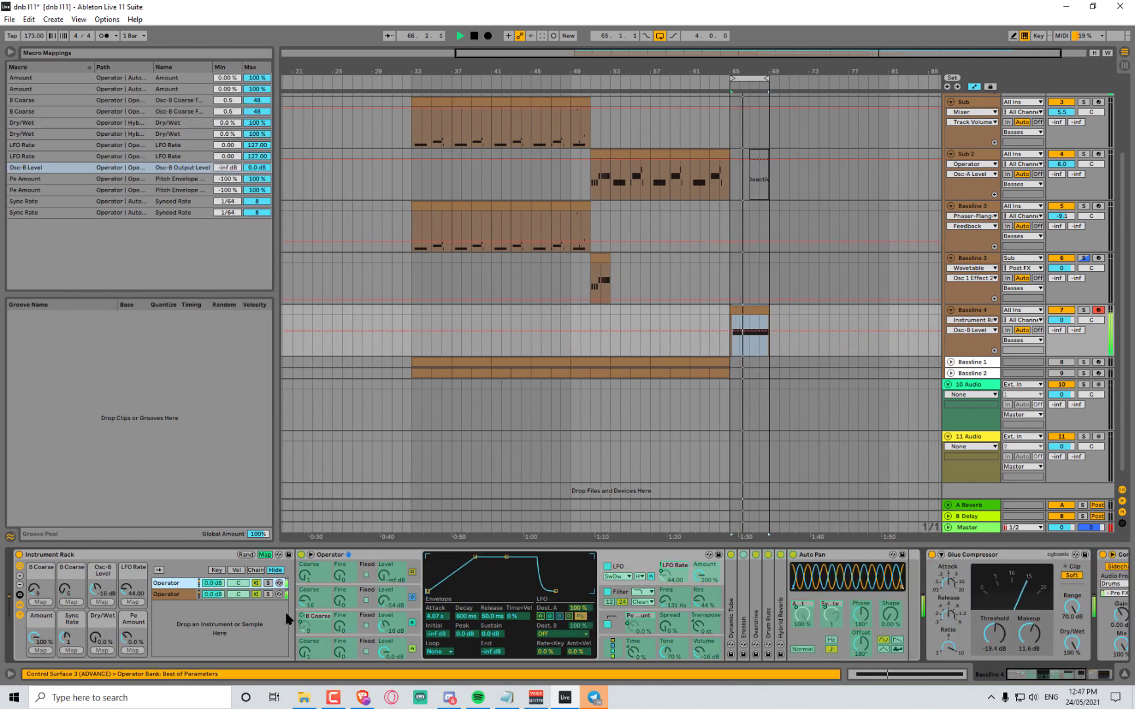
click(386, 631)
click(104, 601)
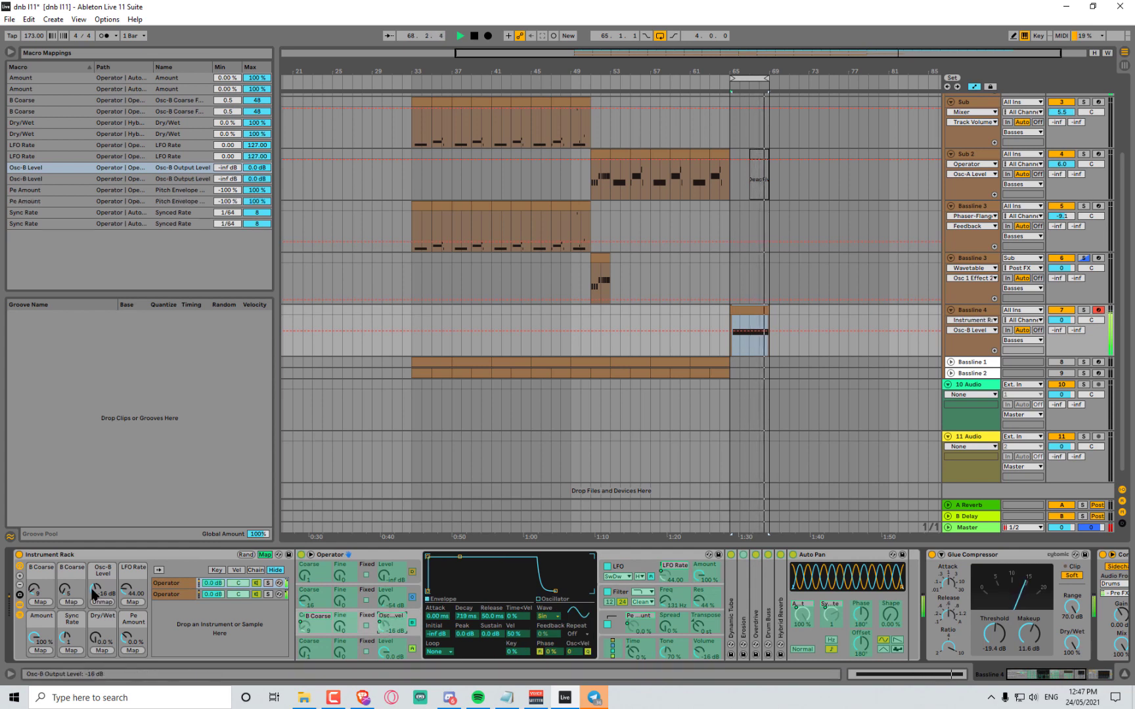
Expand the rack to ten macros and map both Operators' filter frequency to the ninth macro
click(19, 576)
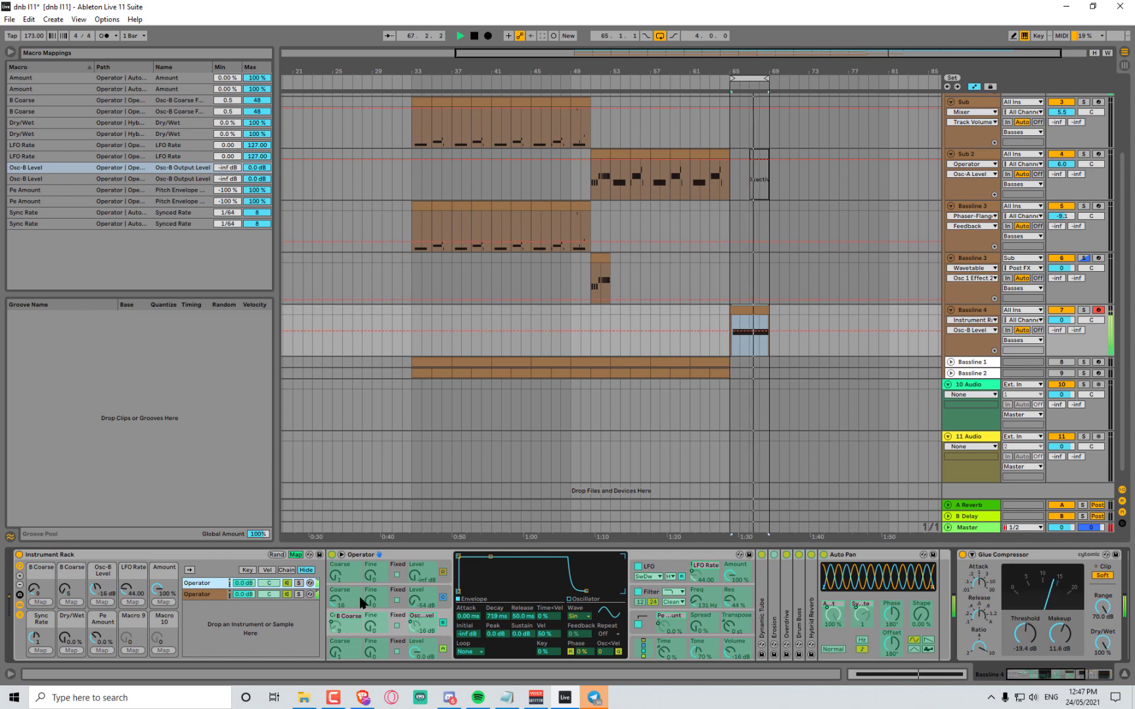
click(695, 603)
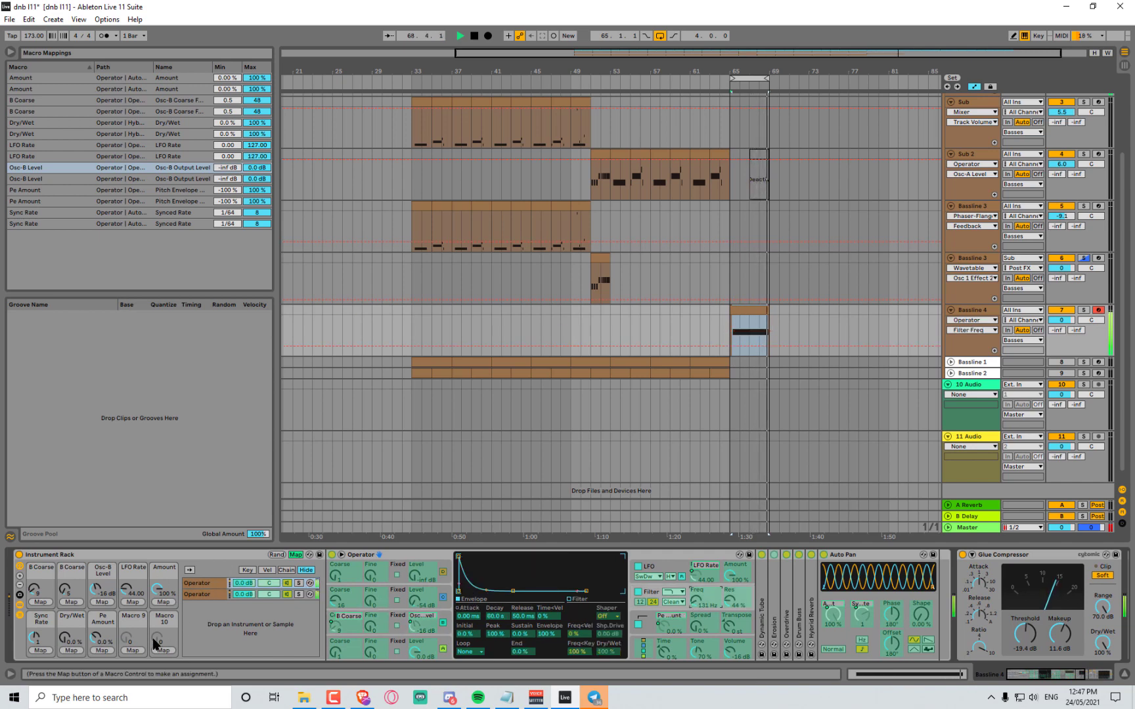
click(134, 652)
click(206, 596)
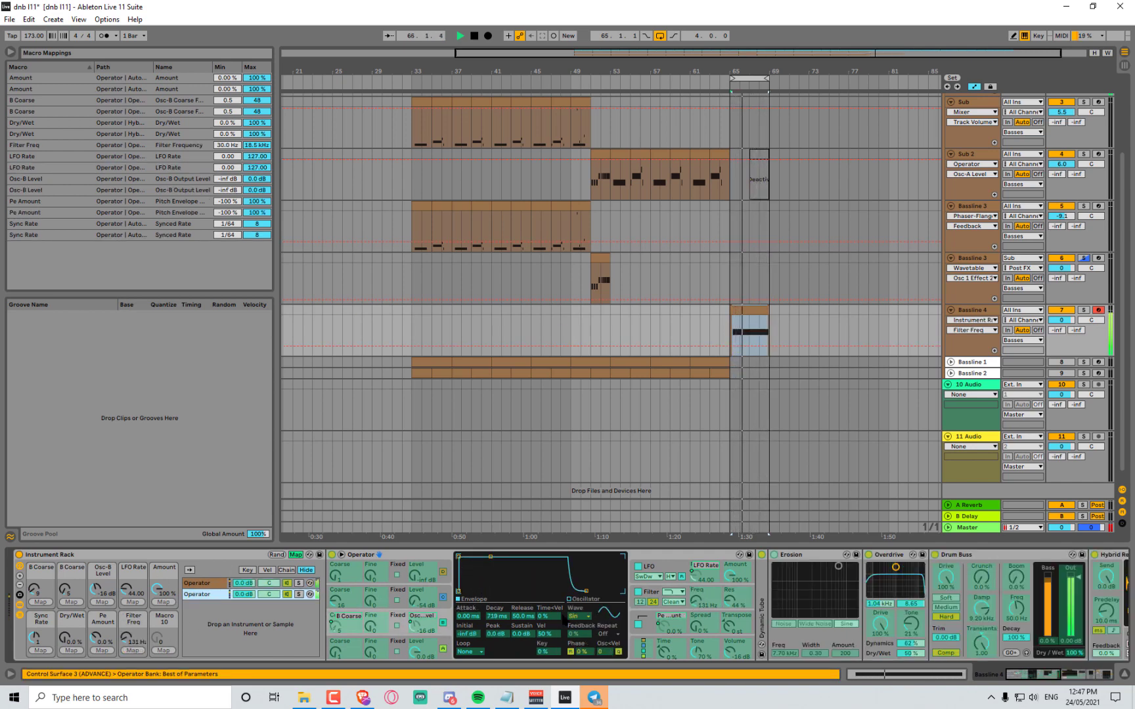
click(702, 608)
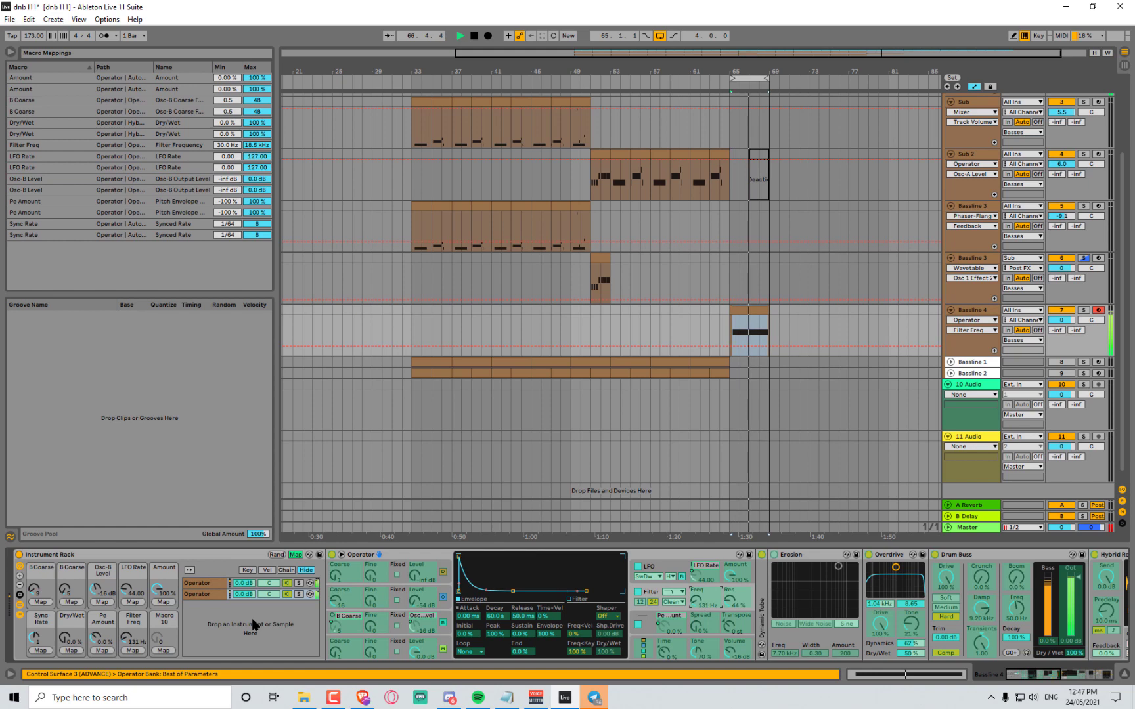
click(136, 650)
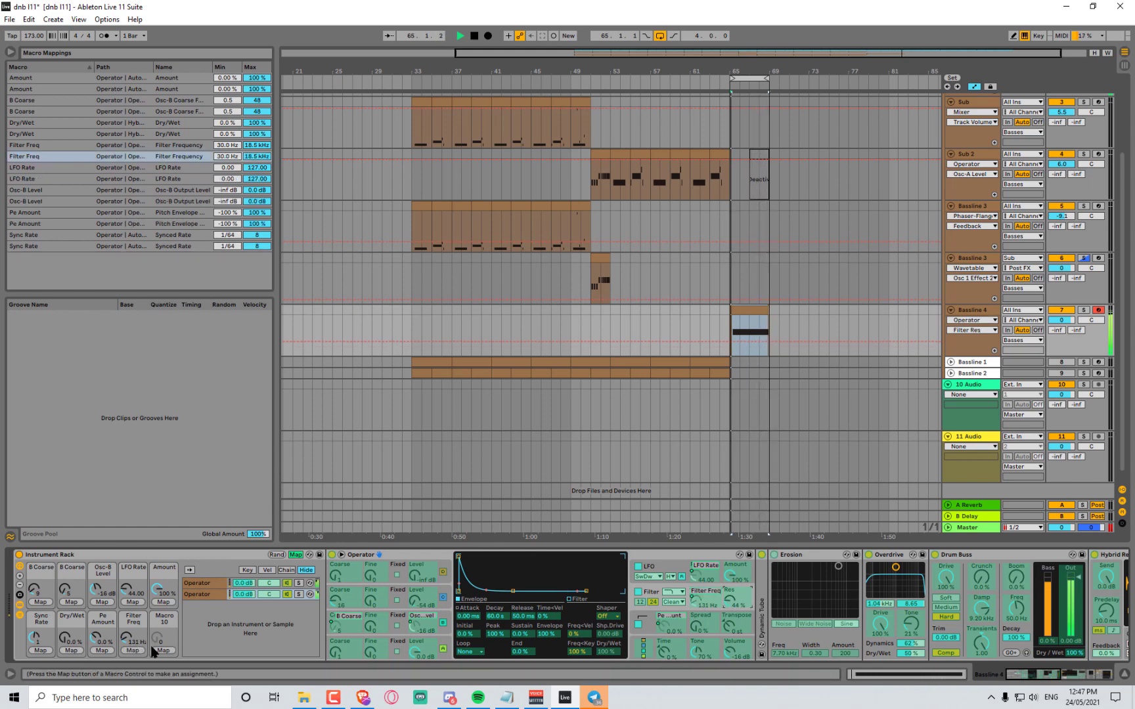
Map the filter resonance of both Operators to the tenth macro
click(163, 650)
click(196, 584)
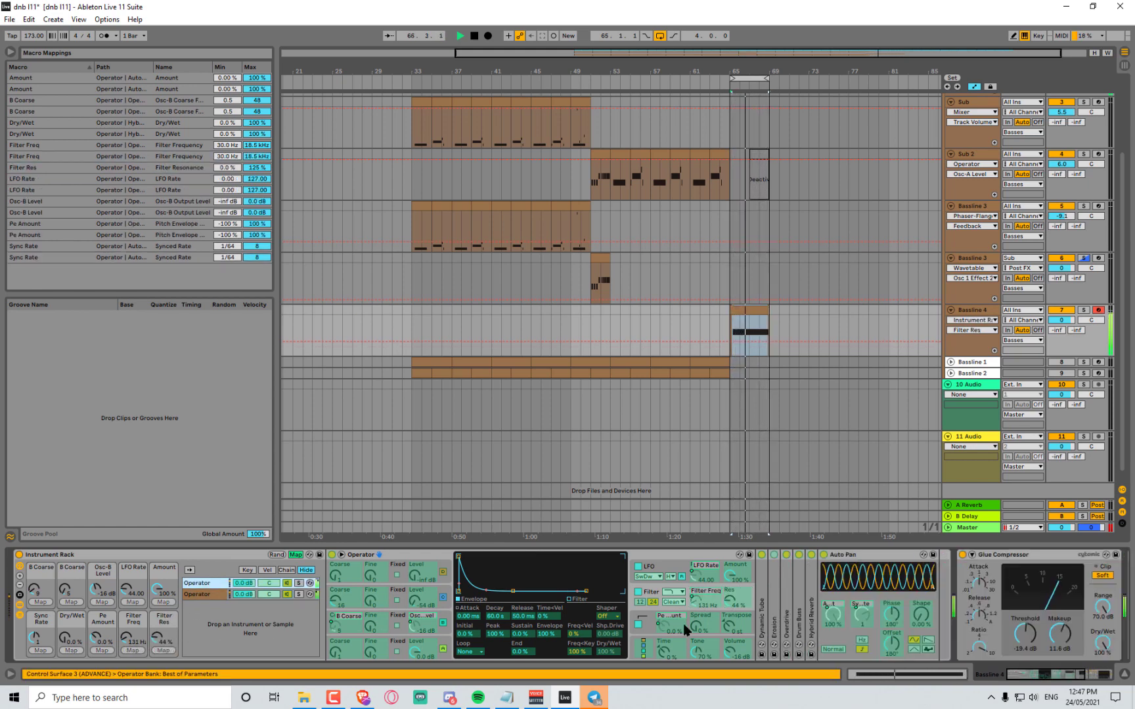
click(732, 600)
click(165, 650)
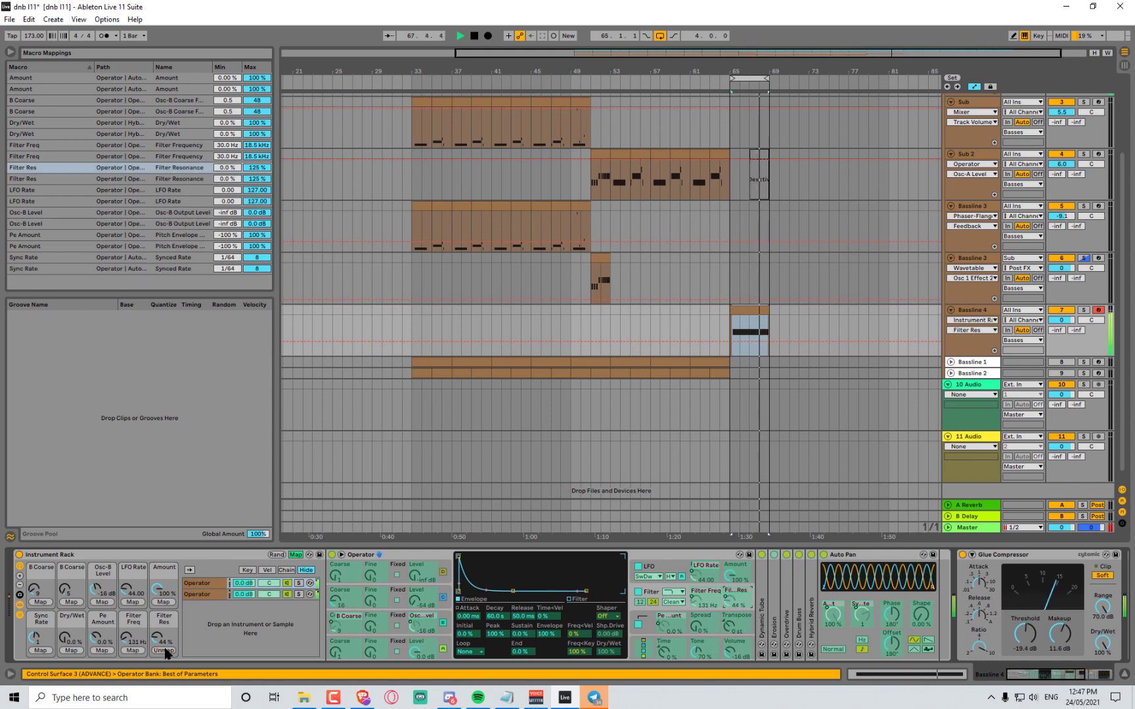
Leave macro mapping mode, set the Filter Freq macro to 60.9 Hz and stop playback
click(296, 555)
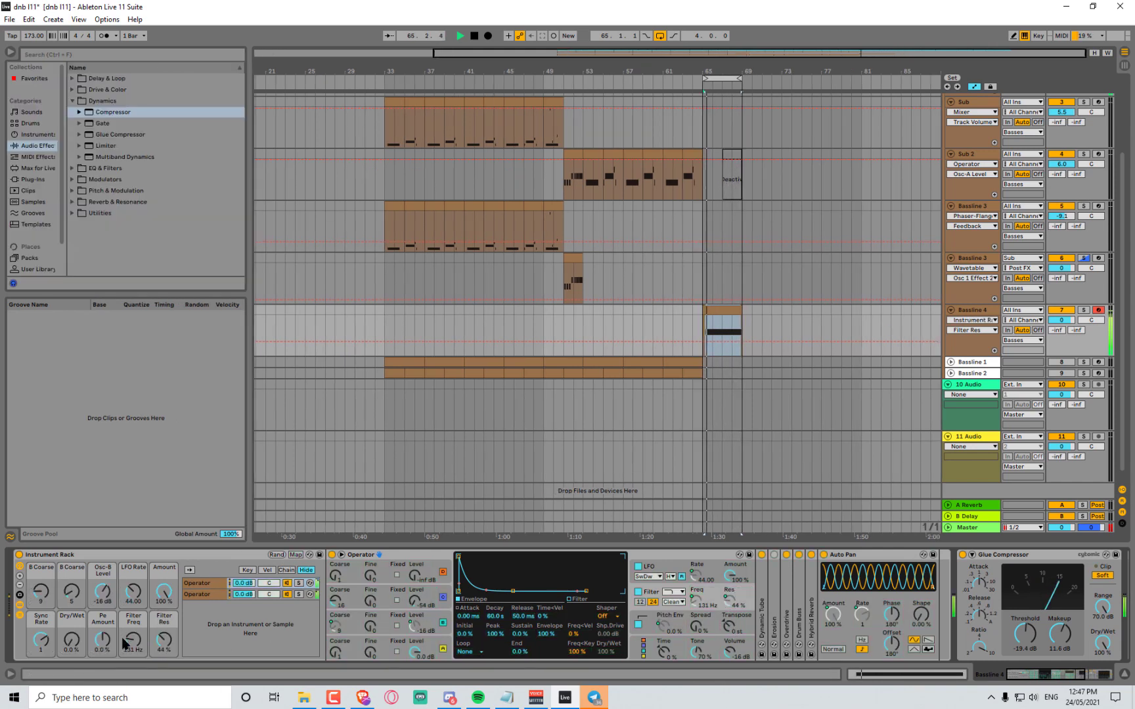
mouse_move(135, 641)
mouse_down()
mouse_move(136, 673)
mouse_move(137, 627)
mouse_up()
key(space)
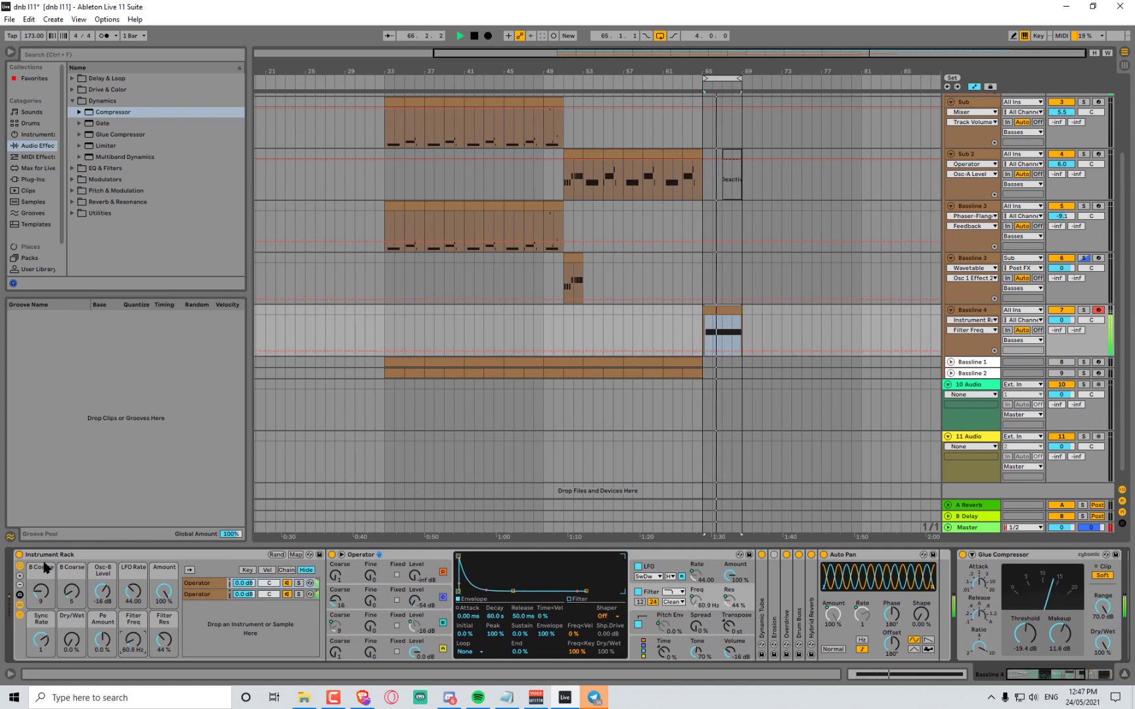
key(space)
Expand the rack to twelve macros and map both Operators' filter envelope amount to the eleventh macro
click(21, 576)
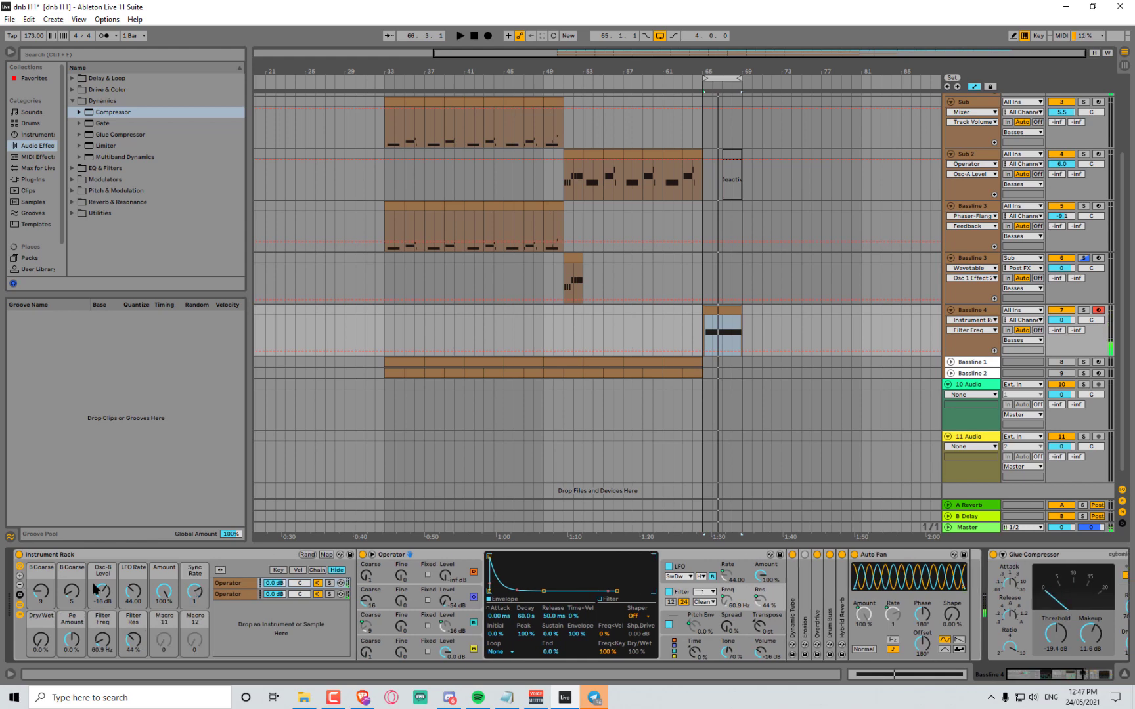
click(326, 556)
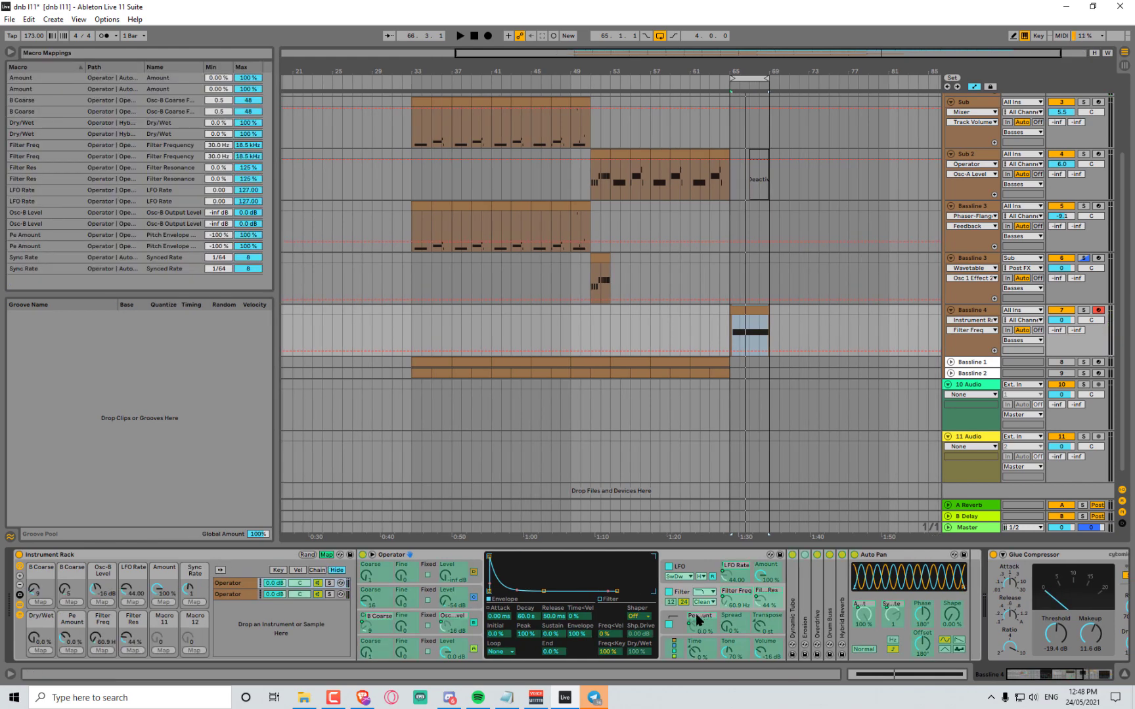
click(579, 634)
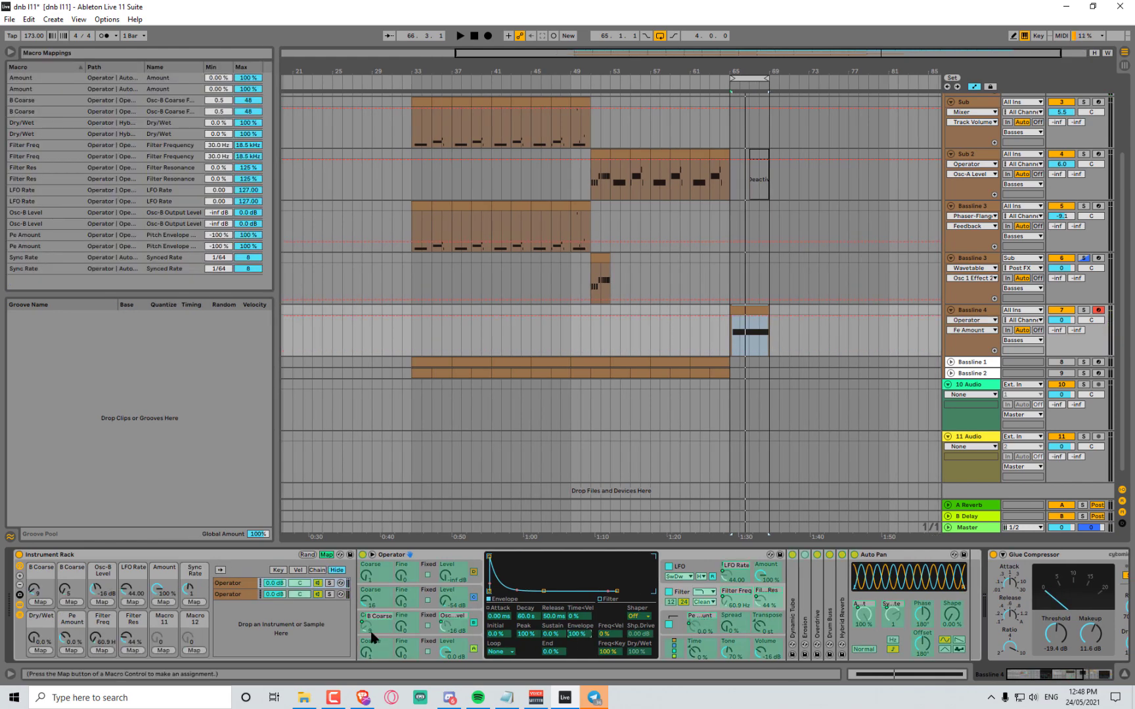
click(163, 651)
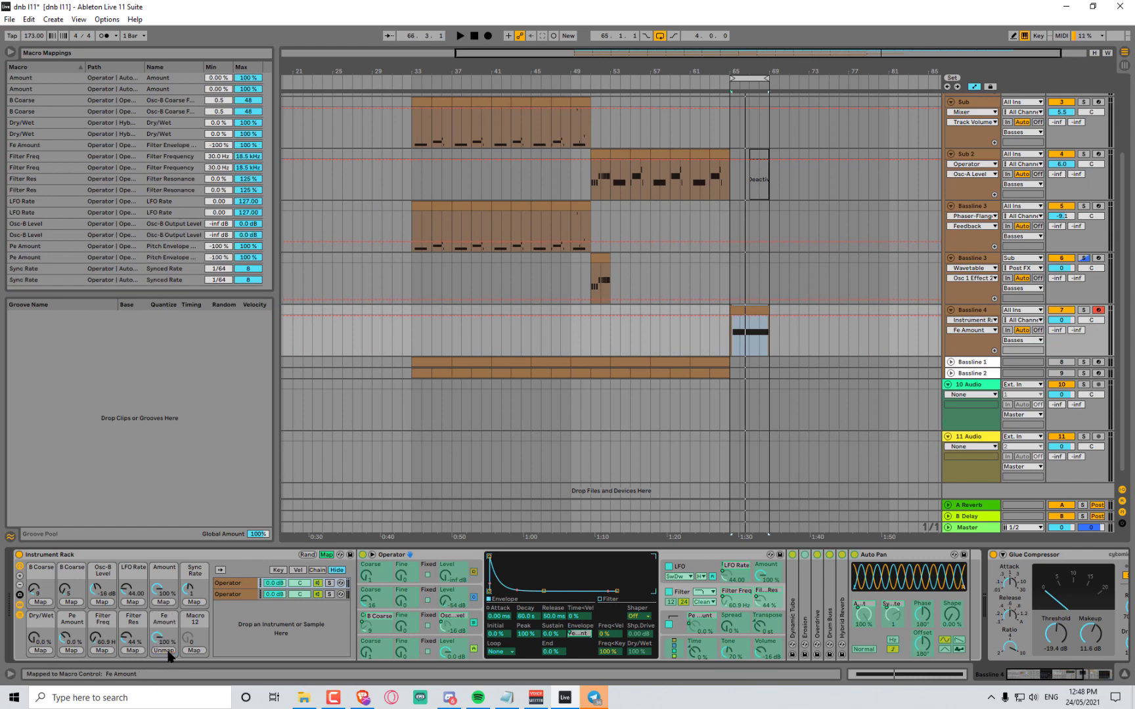
click(235, 595)
click(576, 635)
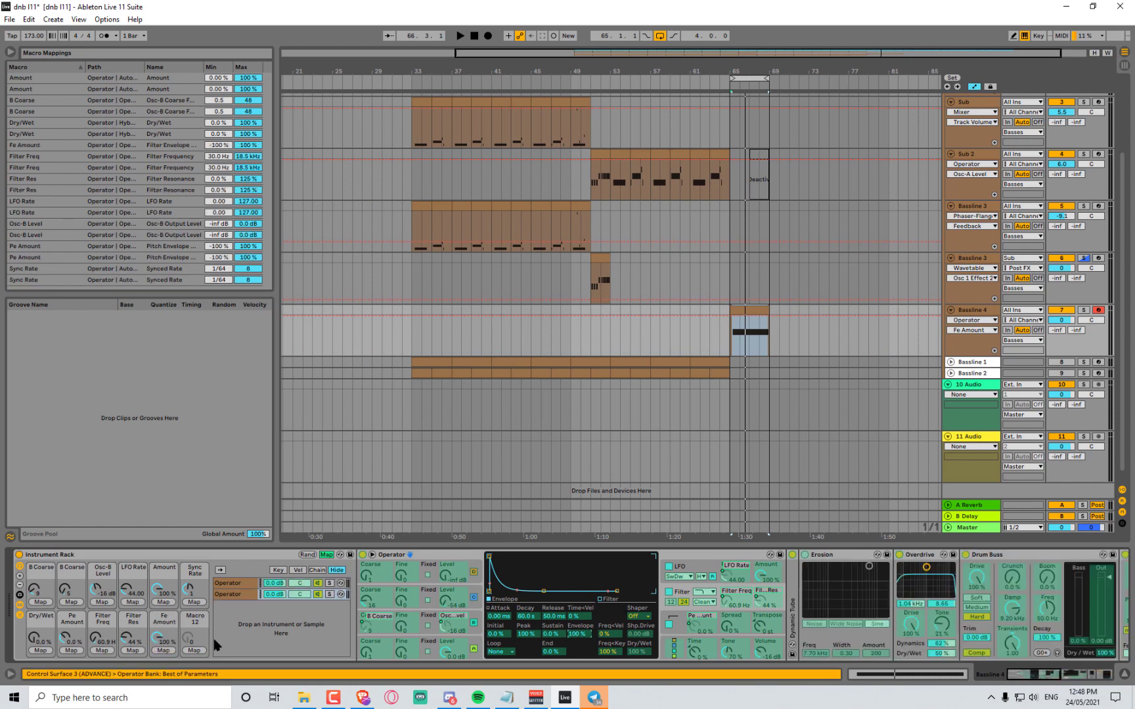
click(162, 651)
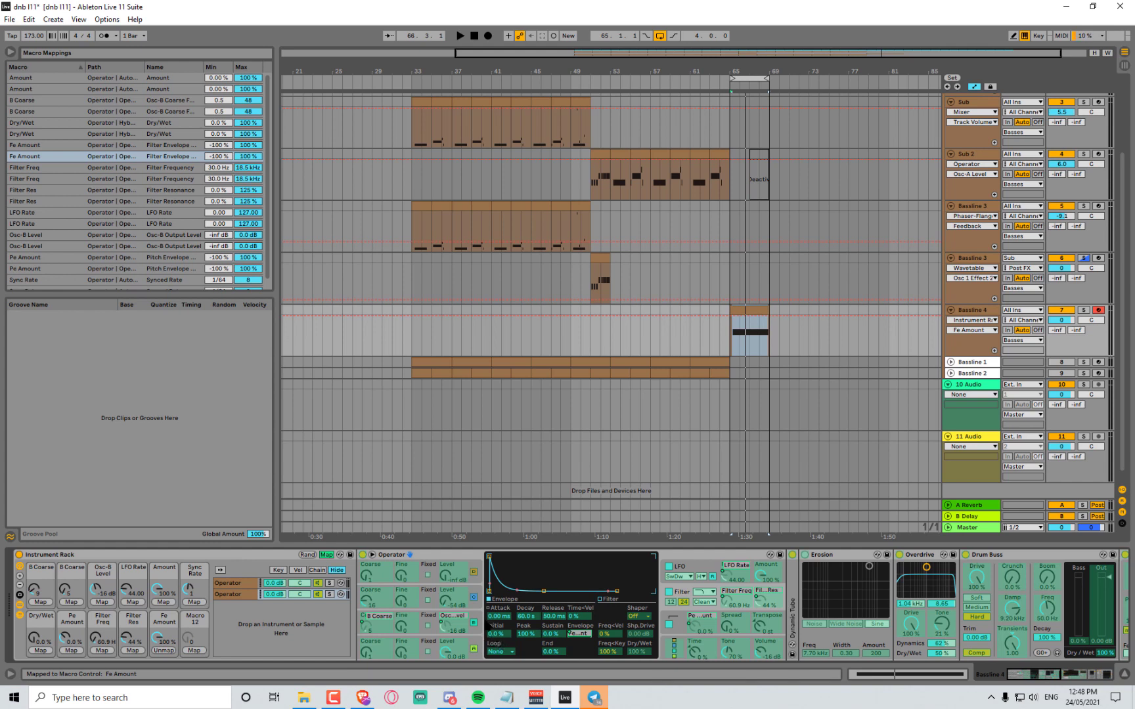
Map the Osc-C Level of both Operators to the twelfth macro
click(446, 605)
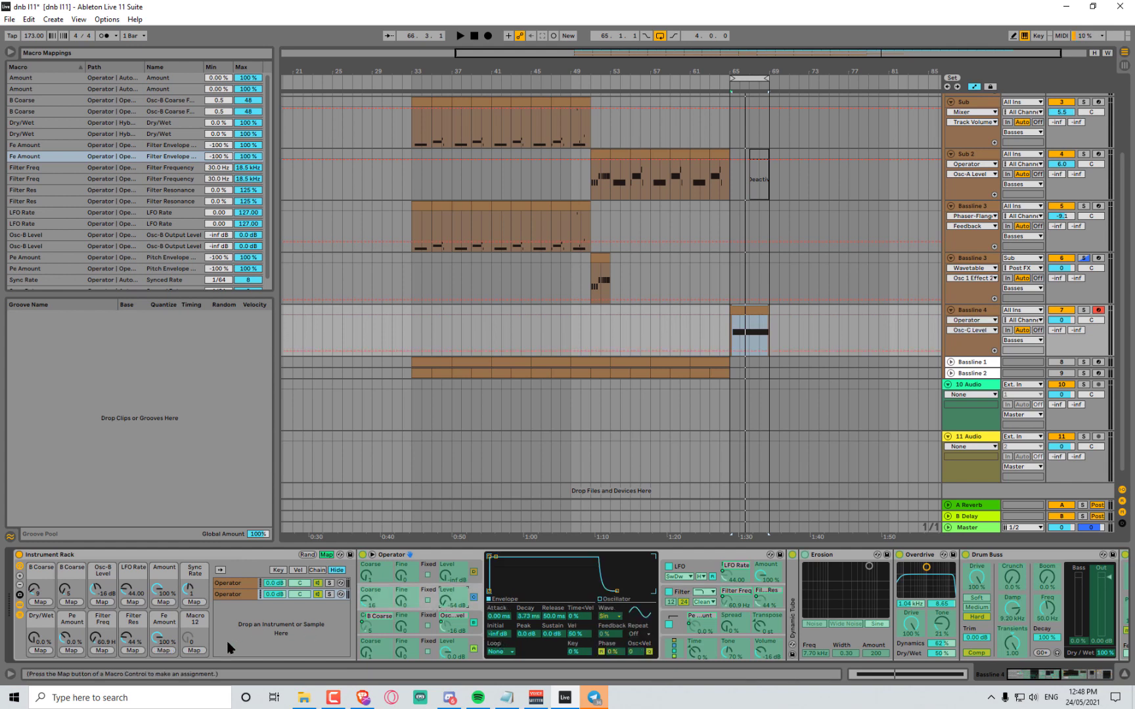
click(195, 651)
click(241, 585)
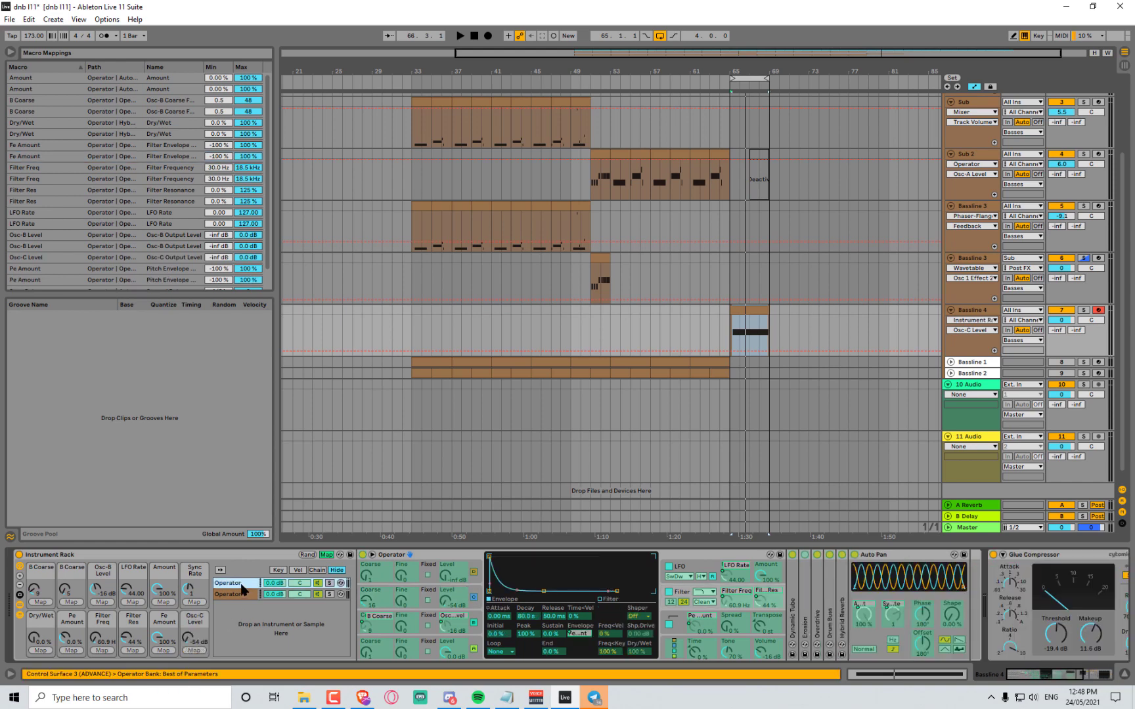
click(444, 610)
click(196, 651)
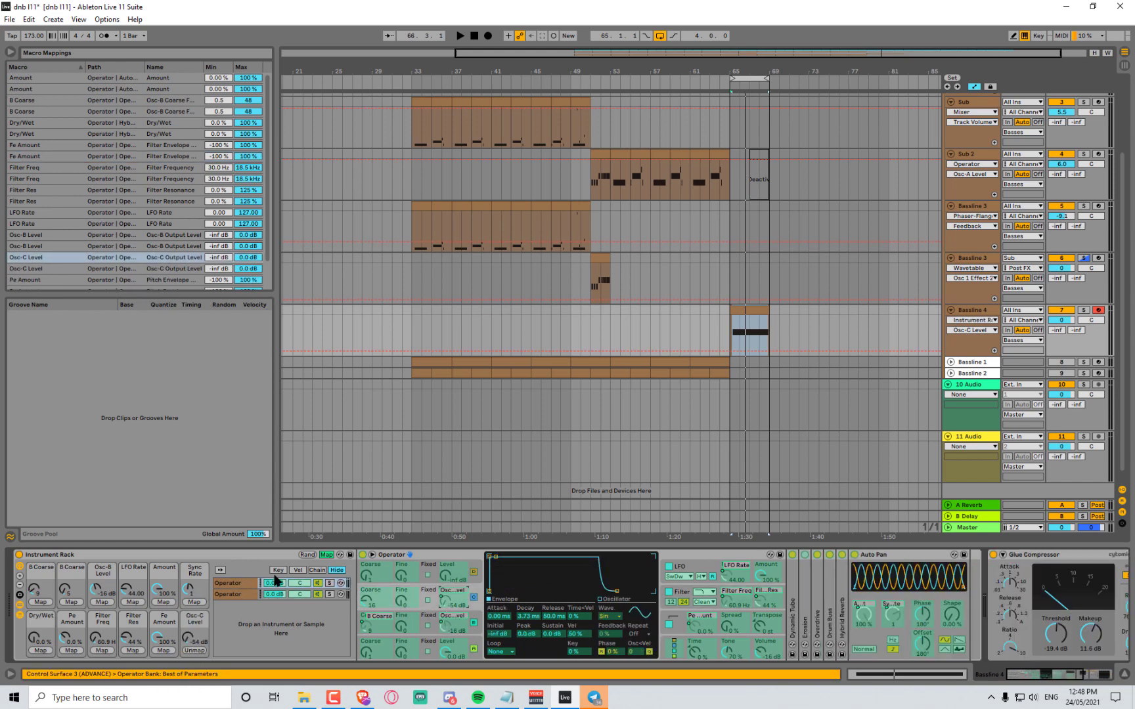
Leave macro mapping mode and set the Fe Amount macro to 74 %, repeatedly starting and stopping playback to audition it
click(322, 556)
key(space)
drag(164, 641, 164, 613)
key(space)
key(space)
key(space)
key(space)
key(space)
key(space)
key(space)
key(space)
key(space)
key(space)
key(space)
key(space)
key(space)
key(space)
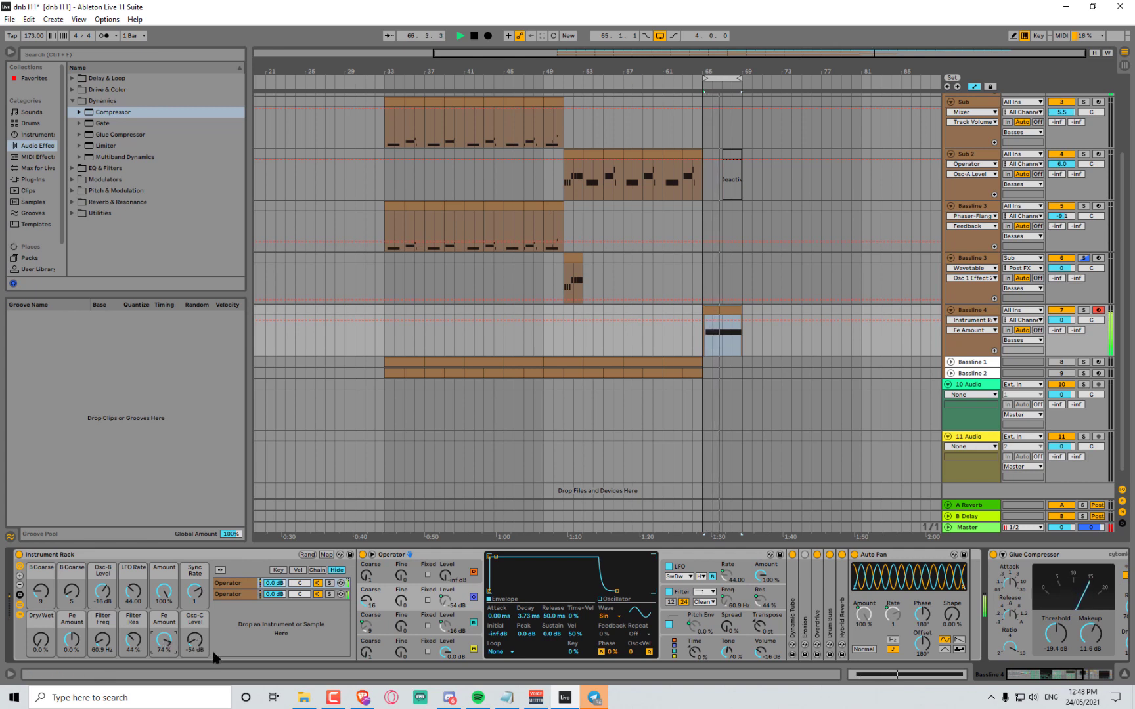
key(space)
key(space)
key(space)
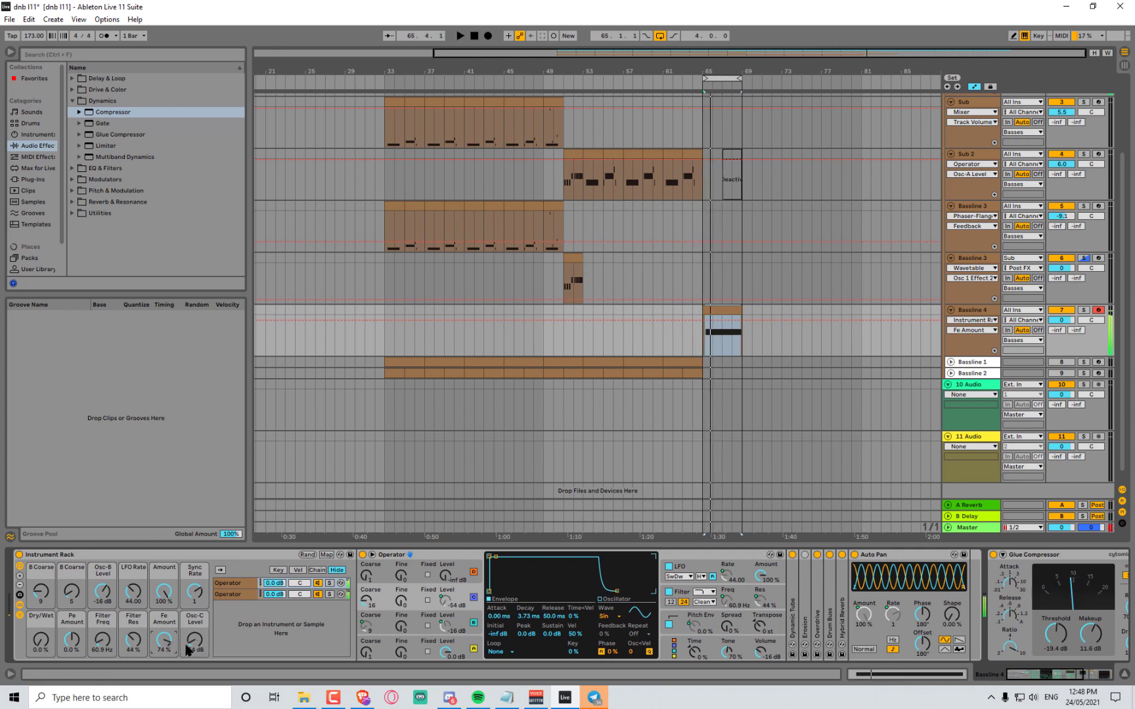
Set the Osc-C Level macro to -47 dB while auditioning the bass, ending with playback stopped
key(space)
key(space)
mouse_move(194, 644)
mouse_down()
mouse_move(194, 599)
mouse_move(193, 638)
mouse_up()
key(space)
key(space)
key(space)
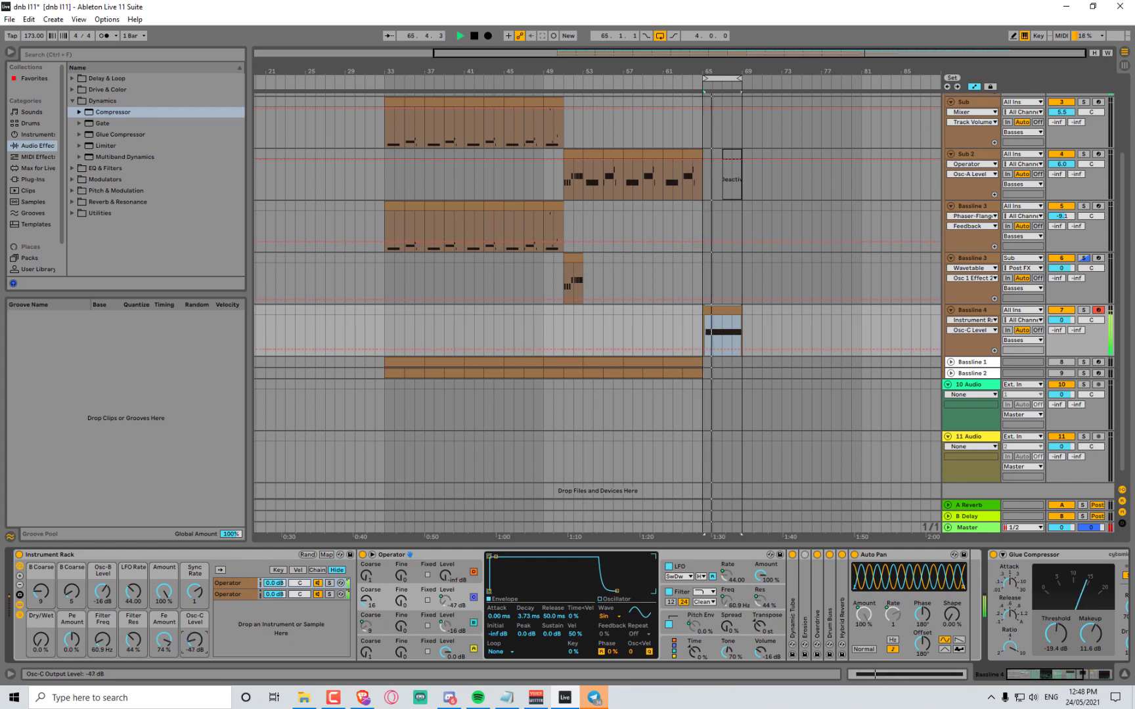
key(space)
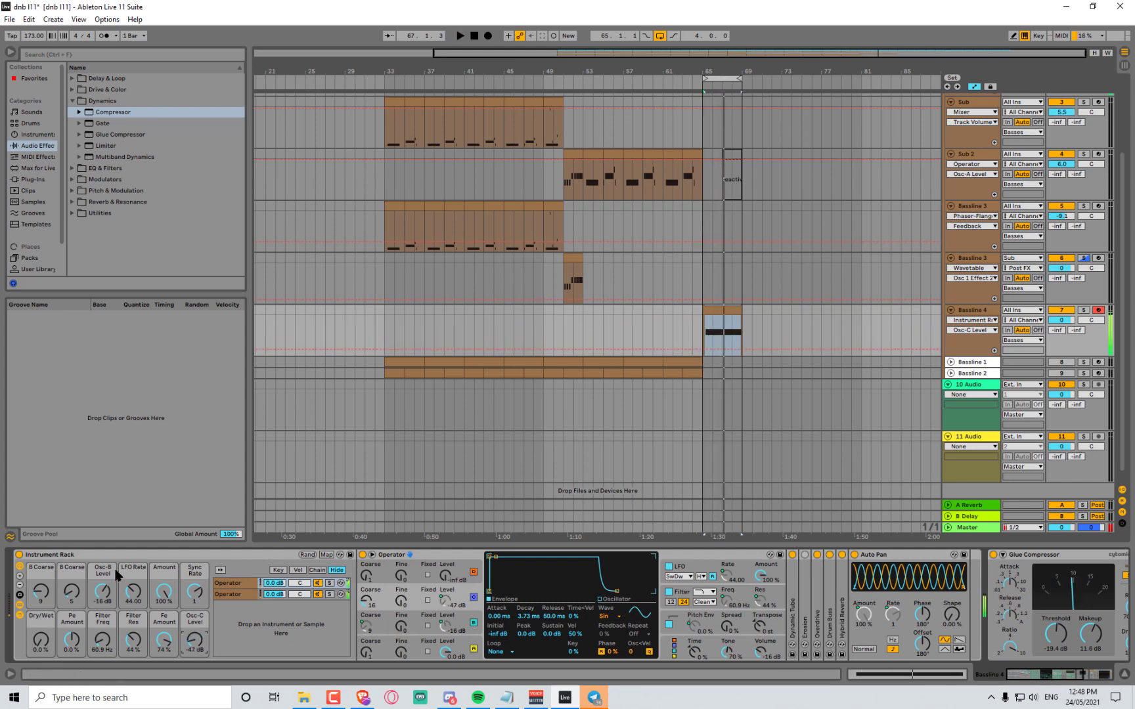
Change the number of visible rack macros to fourteen
click(20, 585)
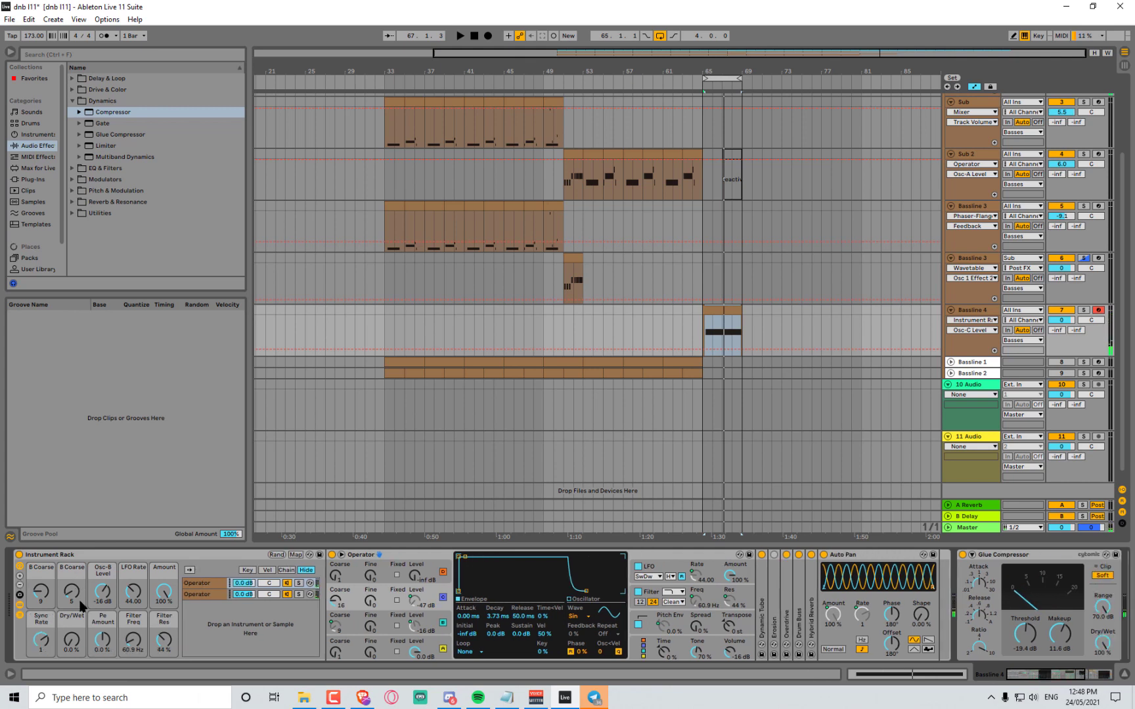
click(20, 575)
click(20, 576)
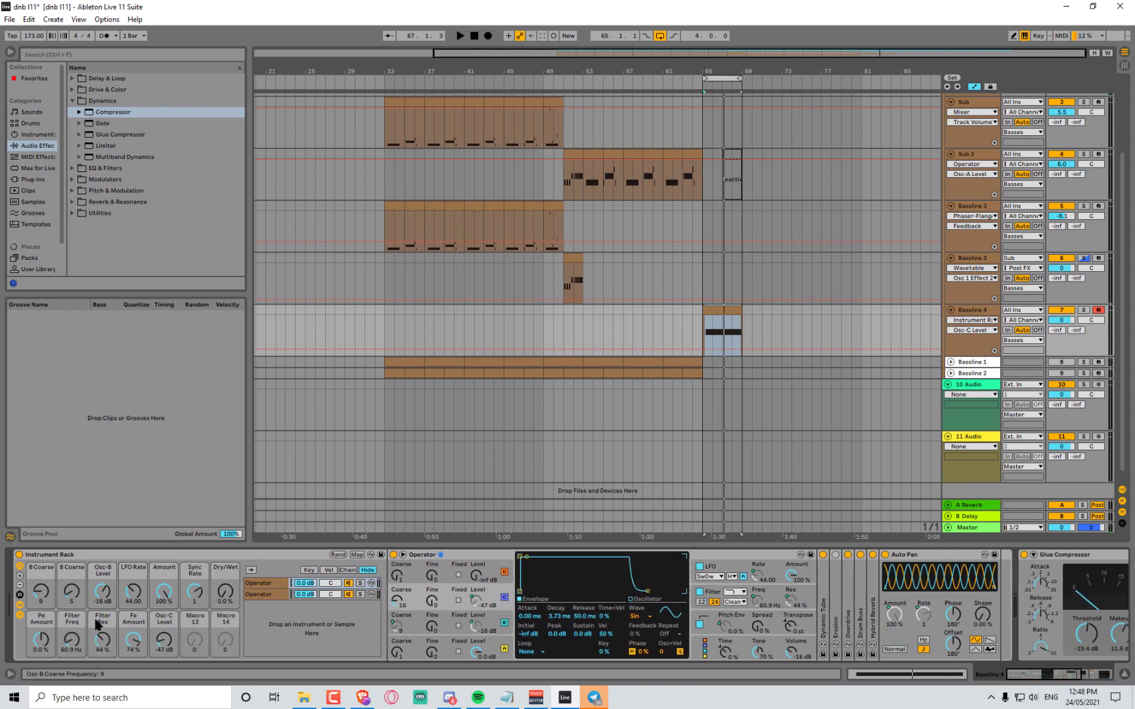
Remove both Operators' Osc-C Output Level mappings from the twelfth macro
right_click(167, 638)
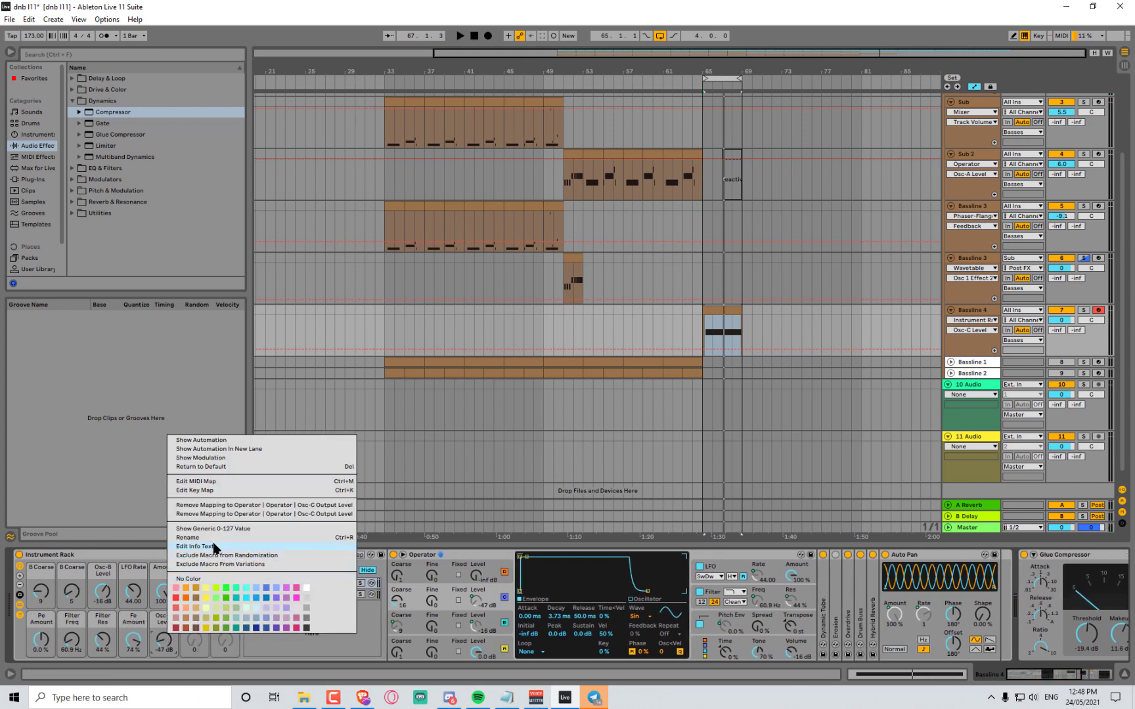
click(248, 506)
right_click(174, 642)
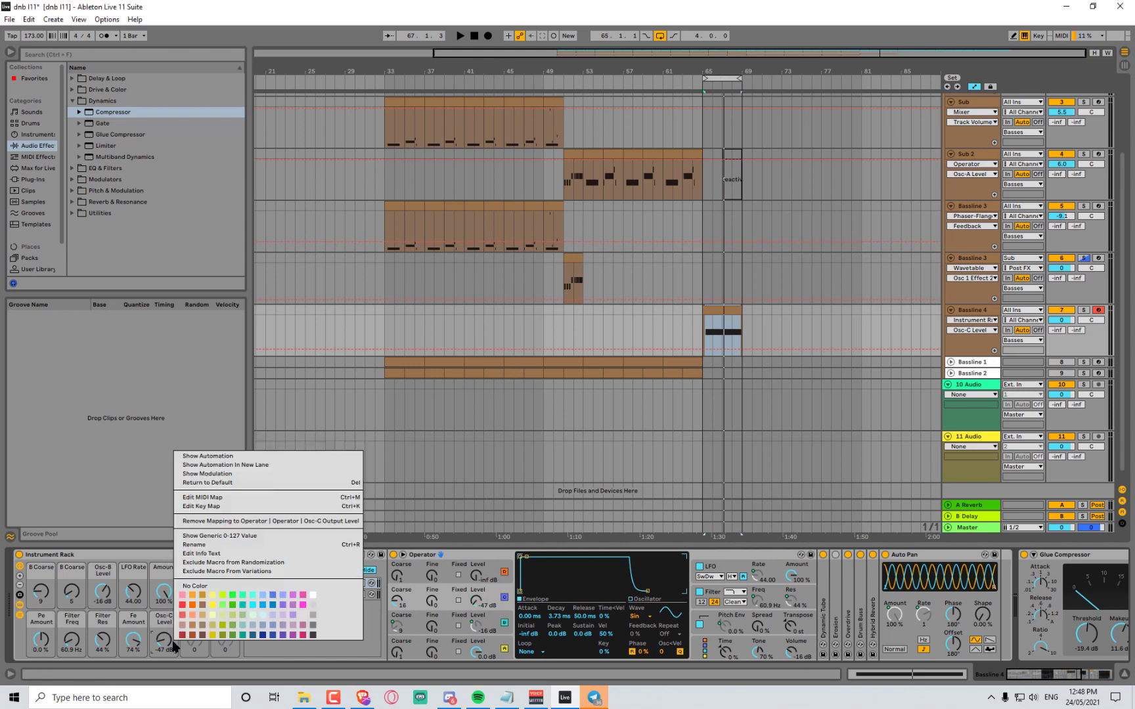
click(219, 521)
Enter macro mapping mode and map the filter envelope's decay slope of the displayed Operator to Macro 12
click(356, 555)
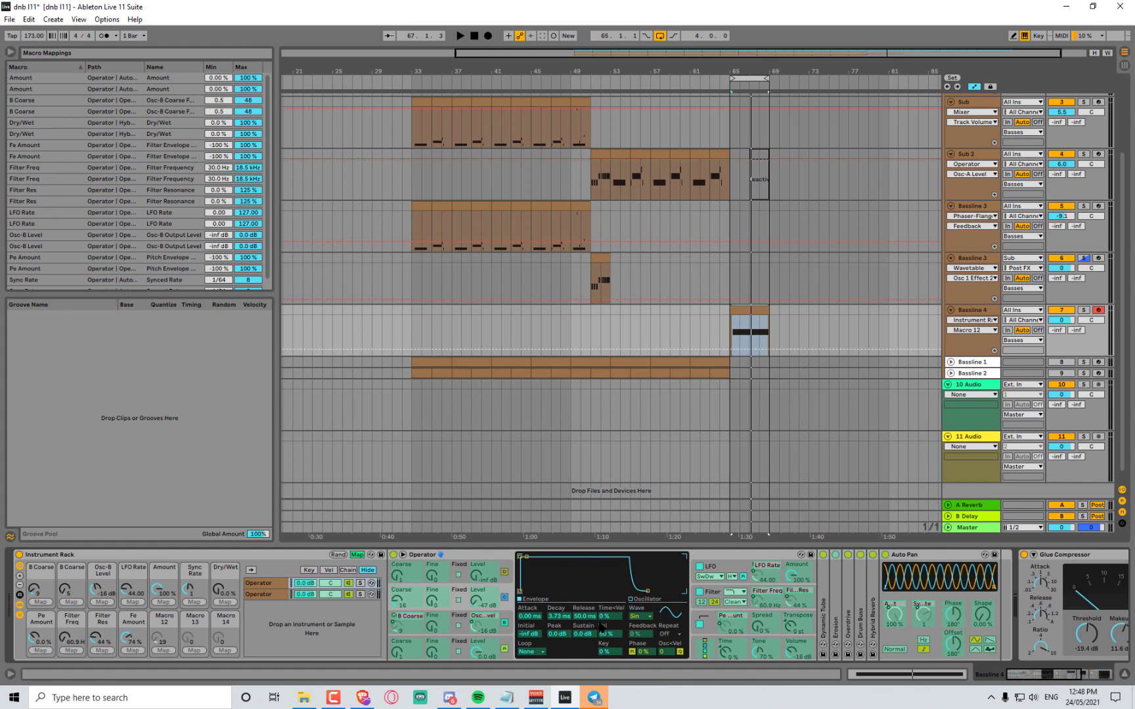
click(707, 597)
click(548, 590)
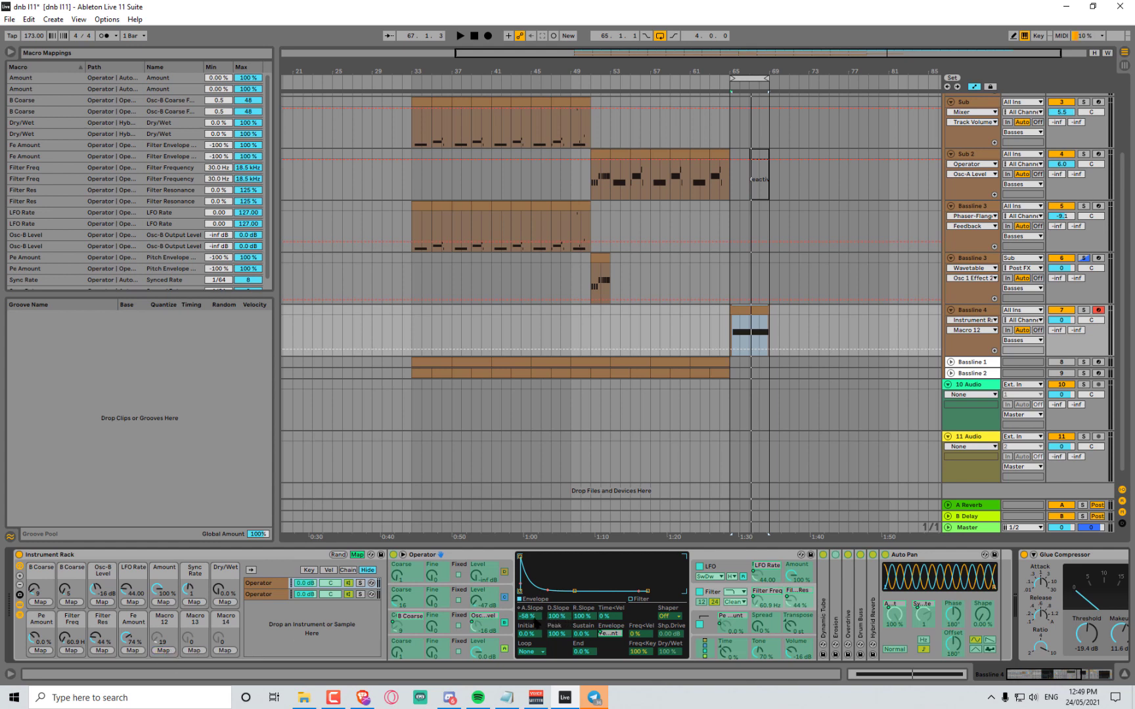
click(532, 617)
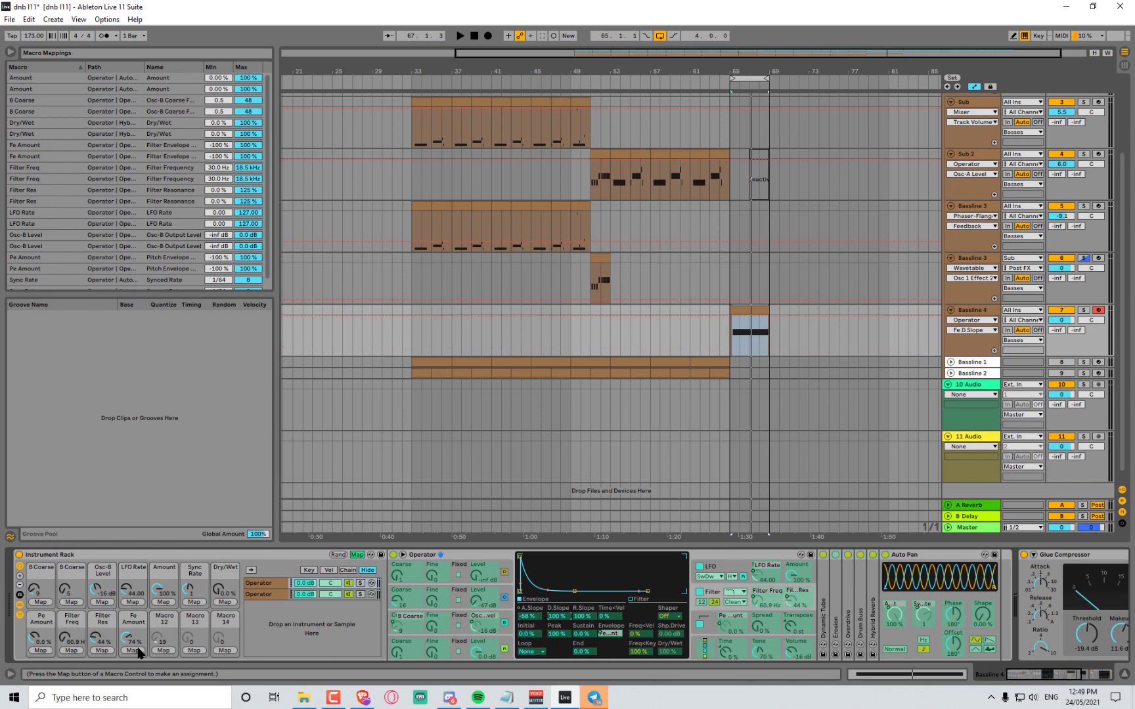
click(167, 651)
Map the other Operator's filter envelope decay slope to the same Fe D Slope macro
click(279, 595)
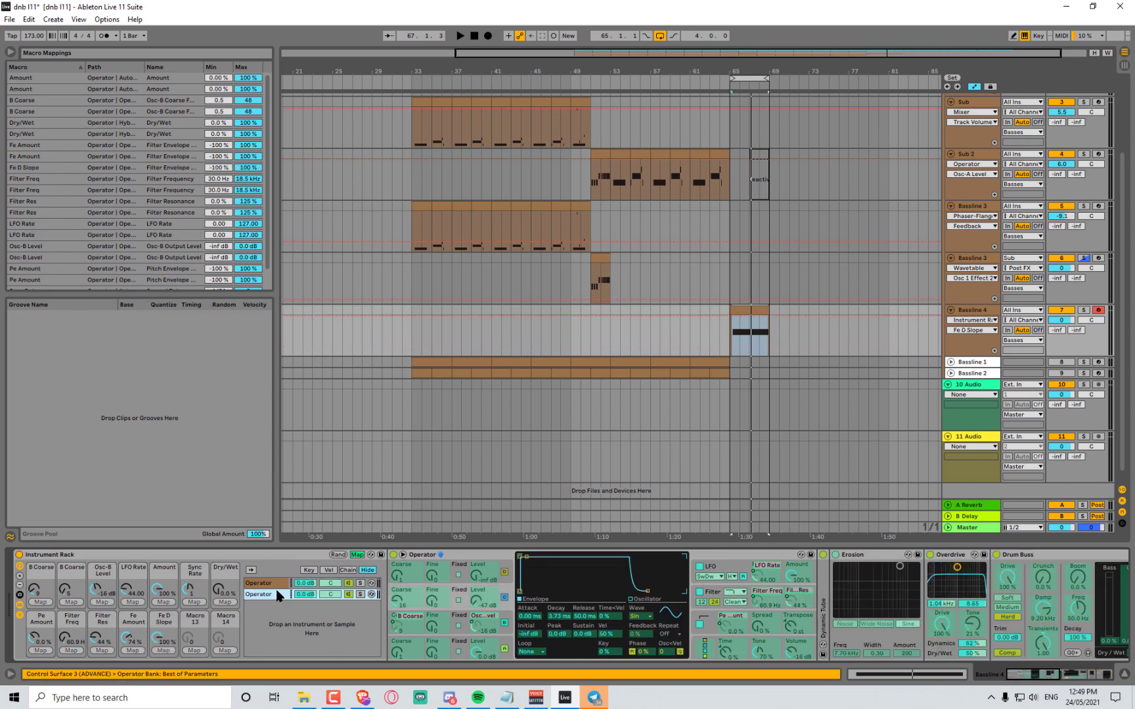
click(715, 594)
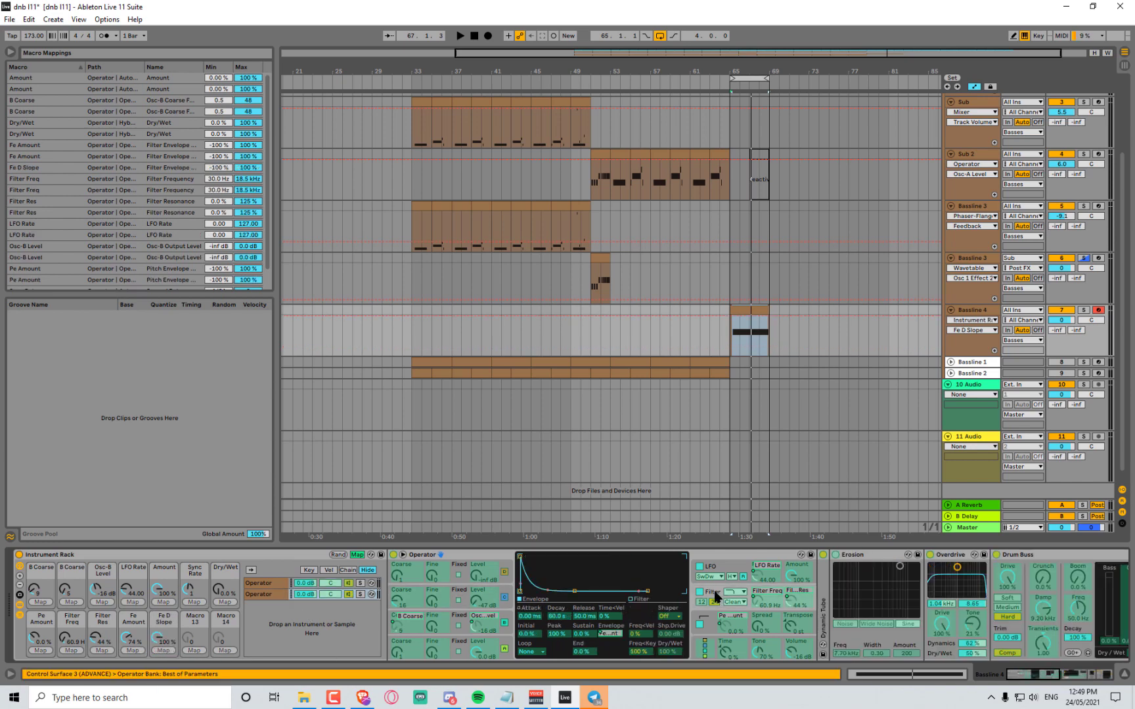
click(547, 590)
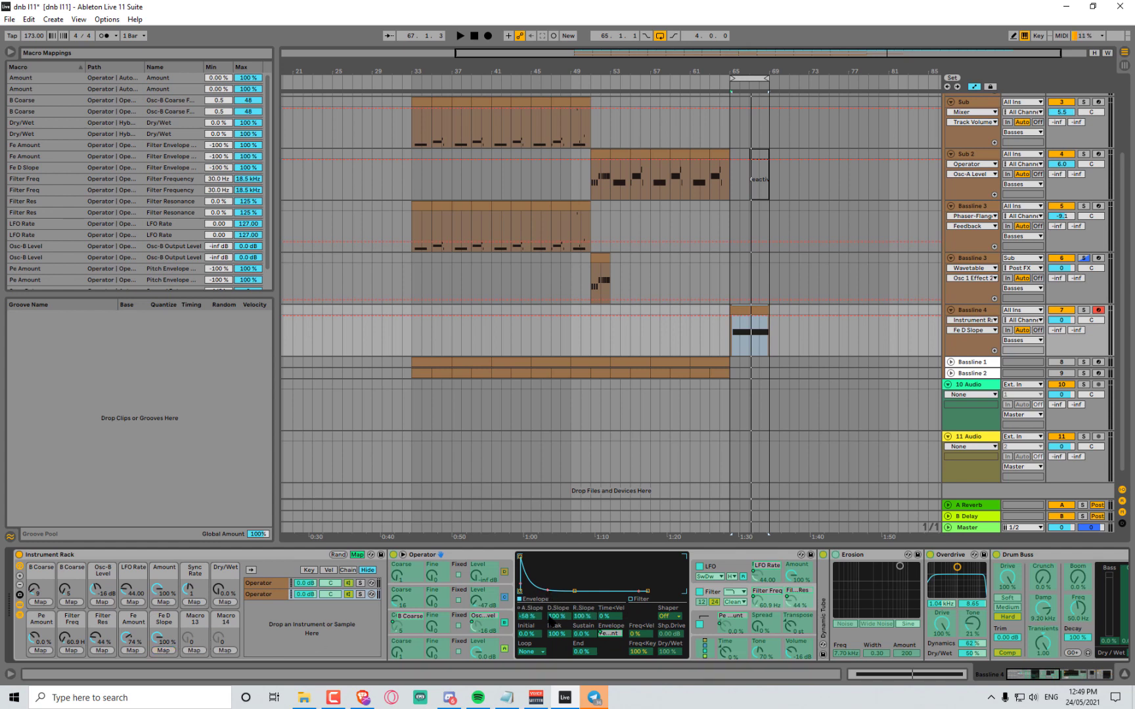
click(165, 651)
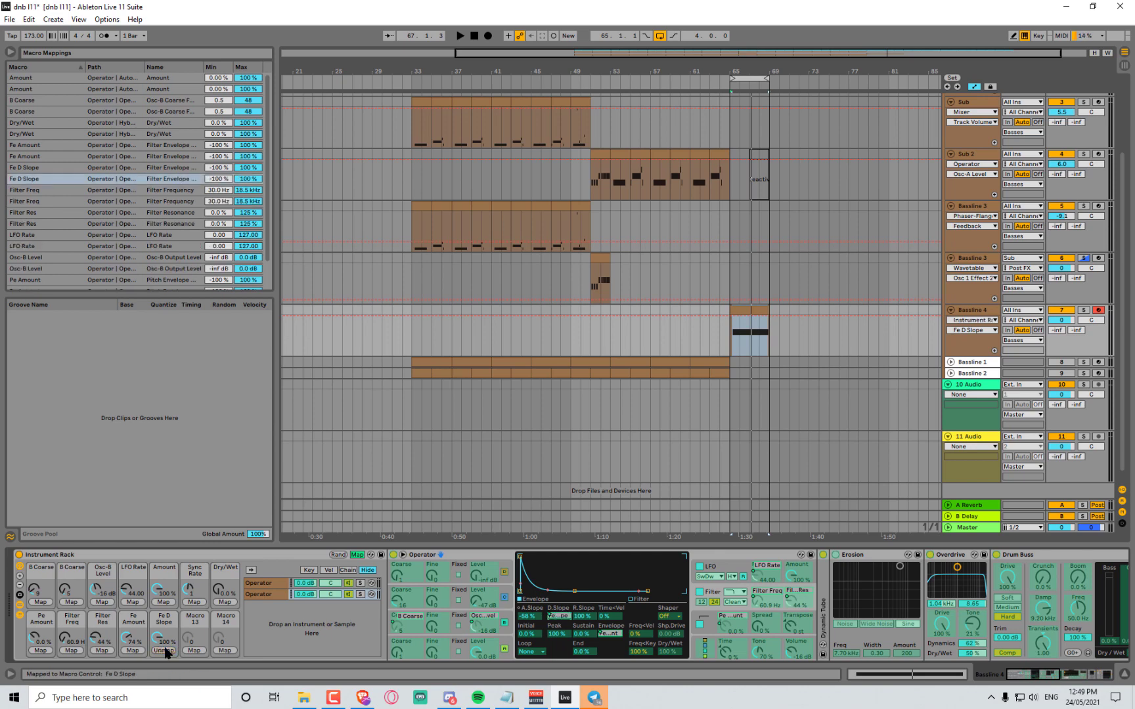
Leave macro mapping mode and lower the Fe D Slope macro, repeatedly starting and stopping playback to audition it
key(space)
click(357, 555)
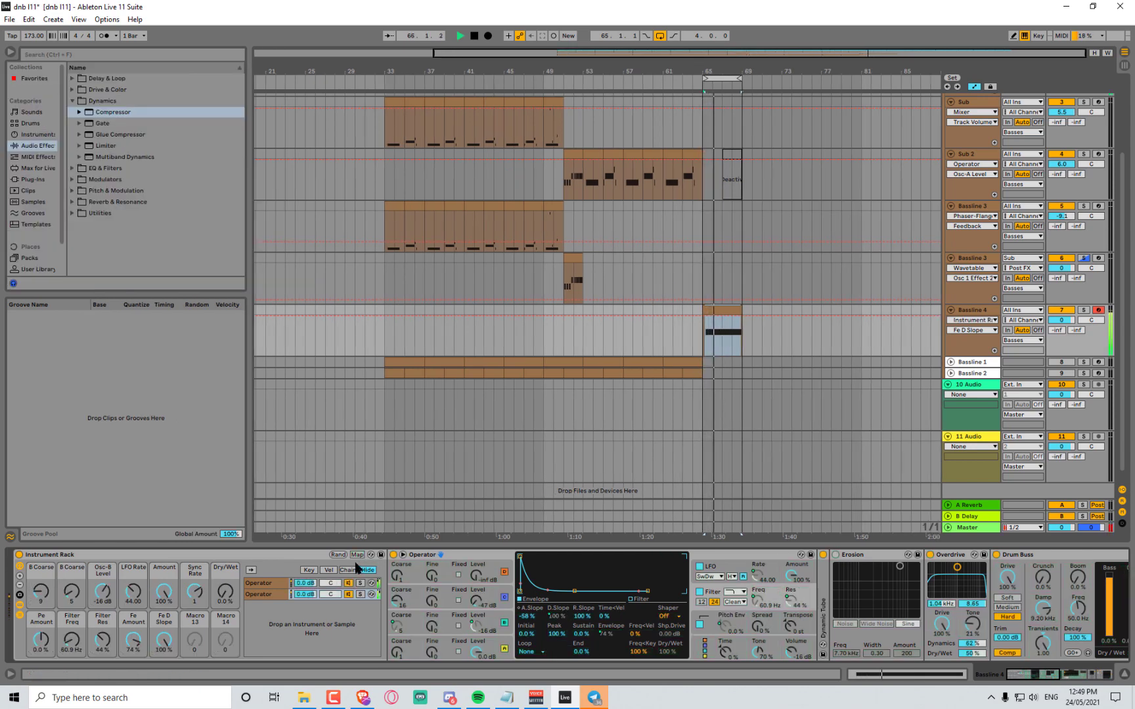
drag(164, 638, 164, 685)
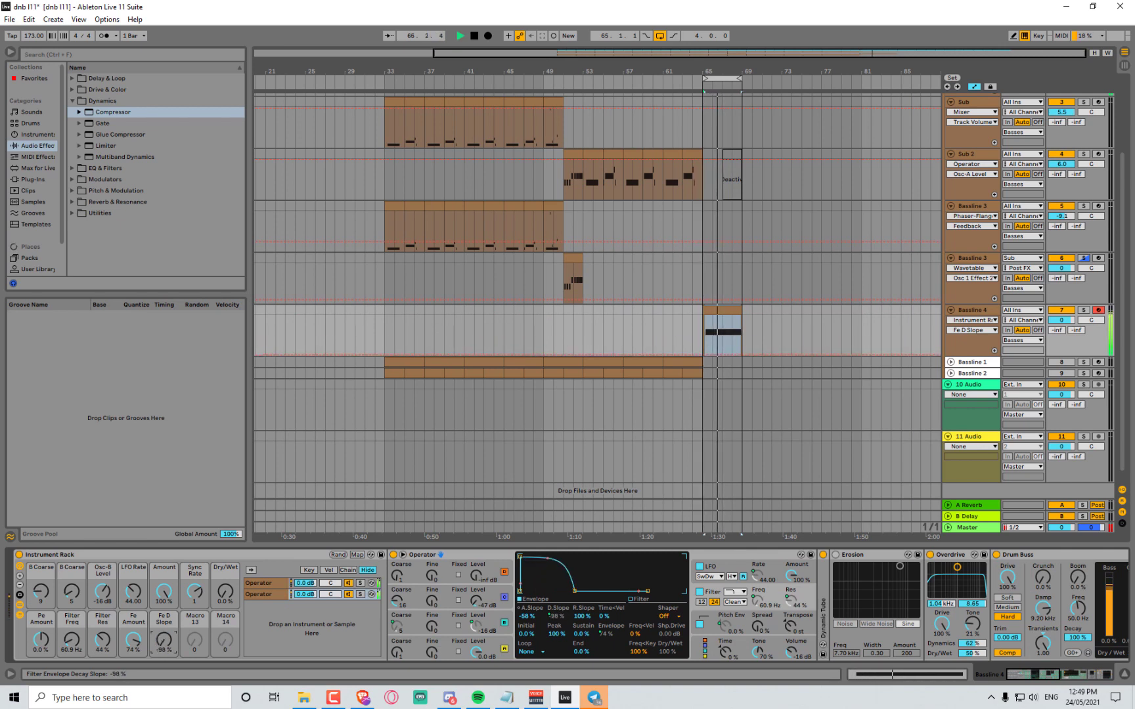
drag(164, 638, 164, 683)
key(space)
key(space)
key(space)
key(space)
key(space)
While auditioning, set the macros to Filter Freq 168 Hz, Filter Res 8.9 %, Fe Amount 88 % and Fe D Slope 5.5 %
drag(64, 645, 65, 662)
key(space)
key(space)
drag(141, 643, 141, 708)
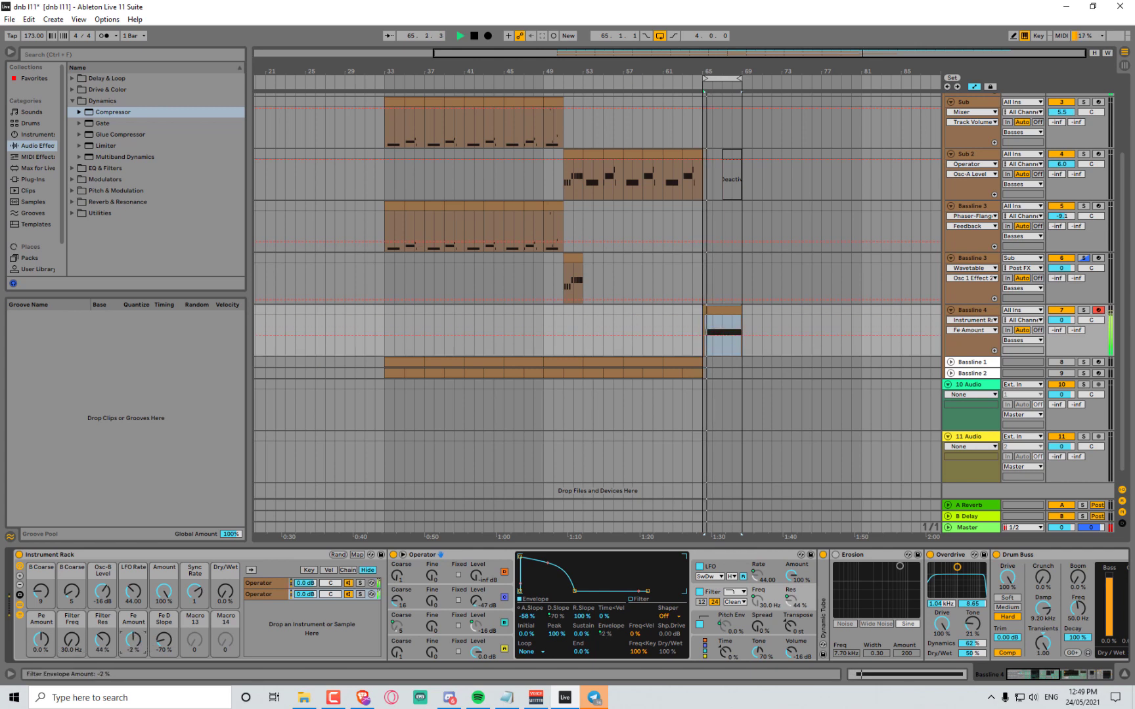
drag(164, 649, 165, 618)
drag(106, 646, 78, 637)
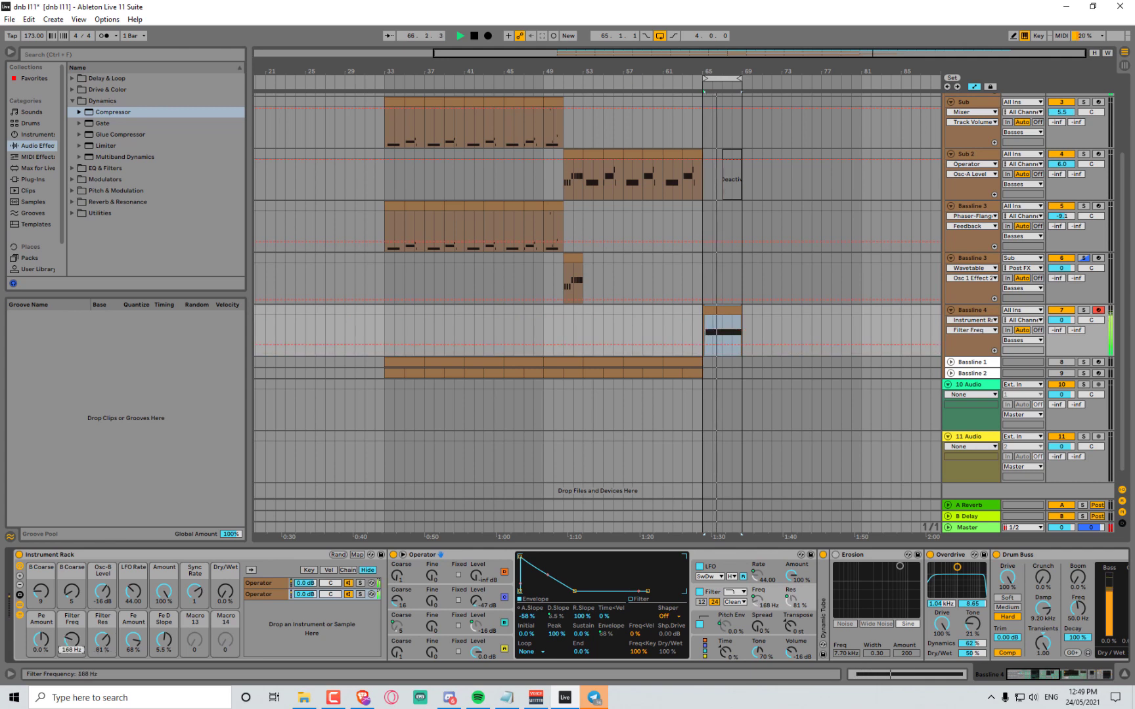
click(103, 639)
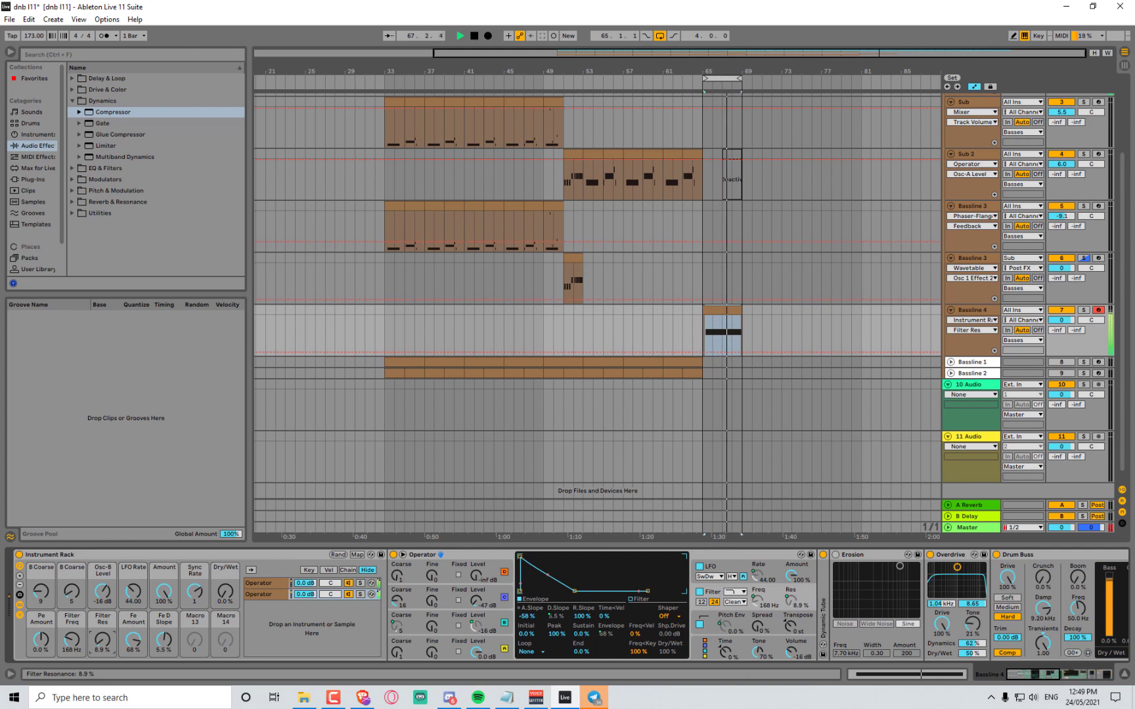
Set the Sync Rate macro to 1/3, Amount to 47.2 % and the first B Coarse to 24 while auditioning
drag(197, 595, 165, 601)
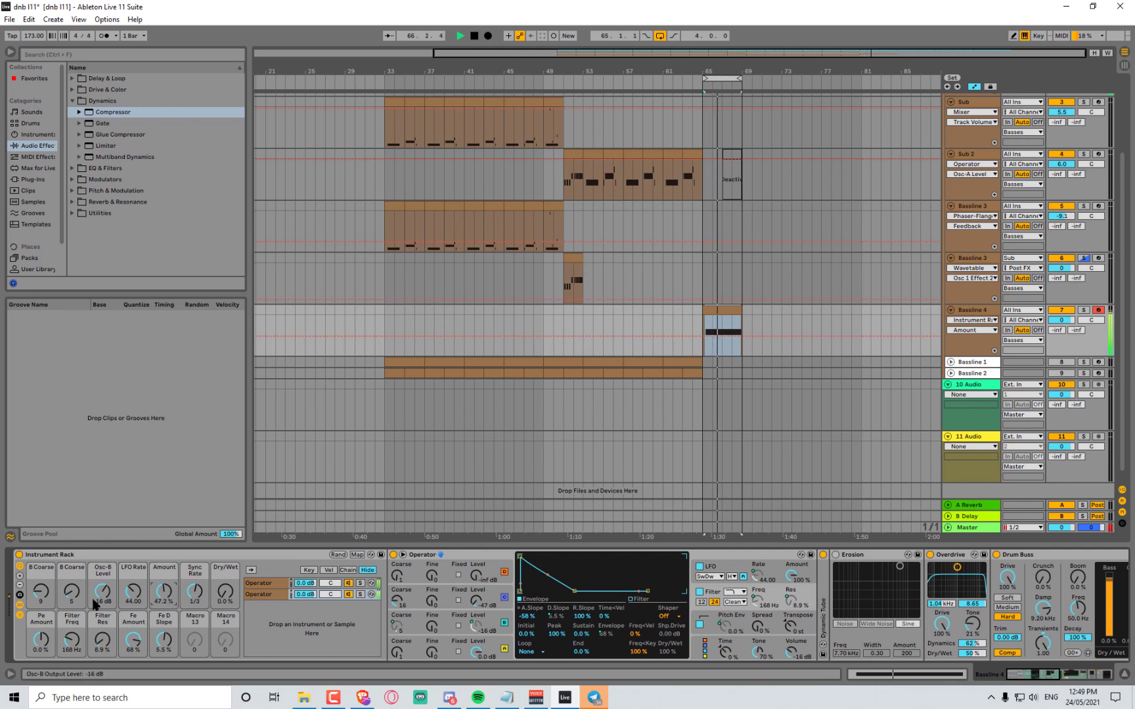
drag(47, 598, 47, 581)
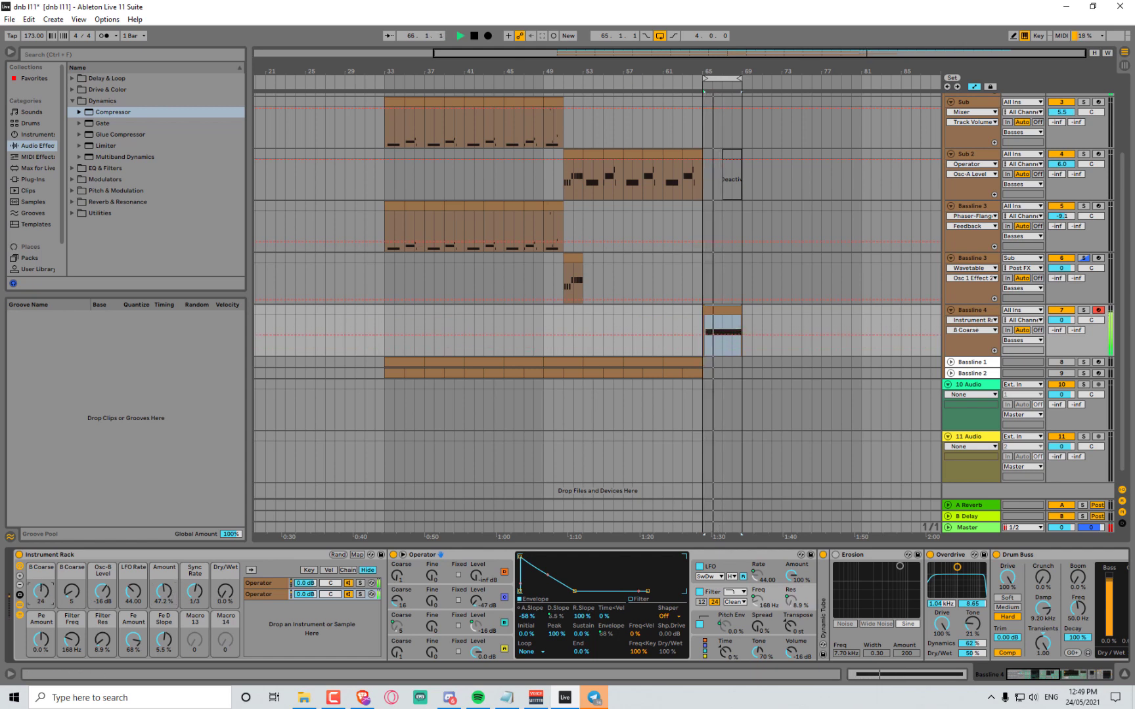
key(space)
Try the macros at Filter Freq 5.78 kHz, Fe D Slope 37 % and Fe Amount -100 %
mouse_move(72, 640)
mouse_down()
mouse_move(72, 624)
mouse_move(72, 635)
mouse_up()
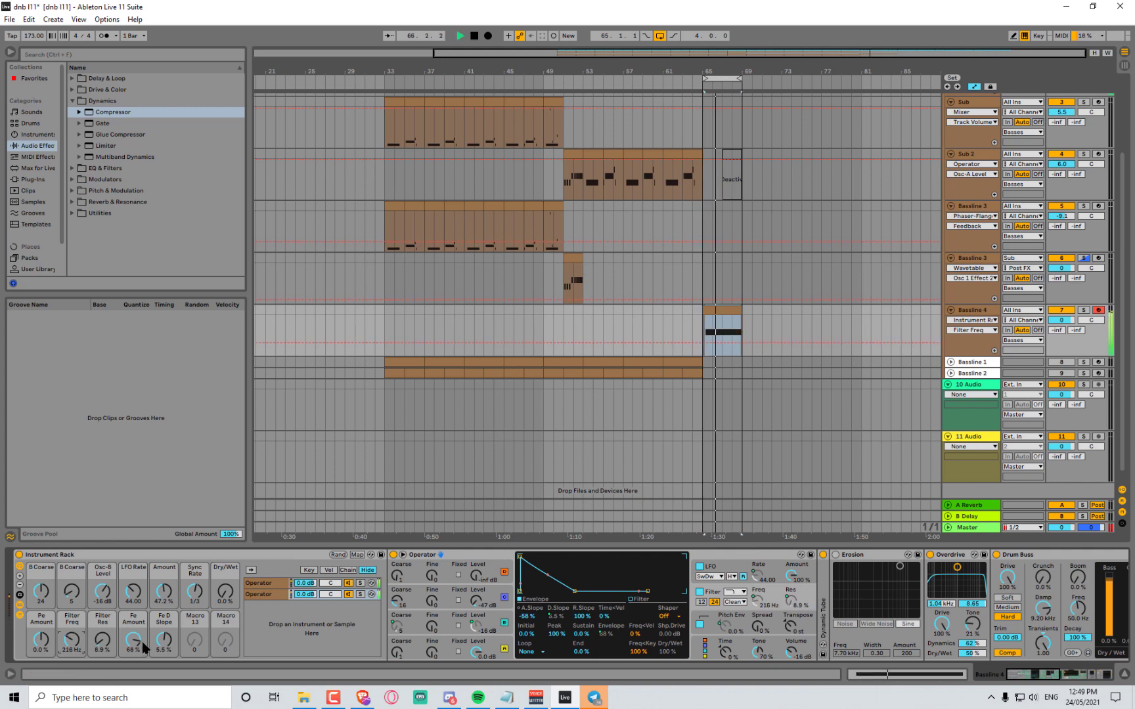
drag(164, 639, 73, 617)
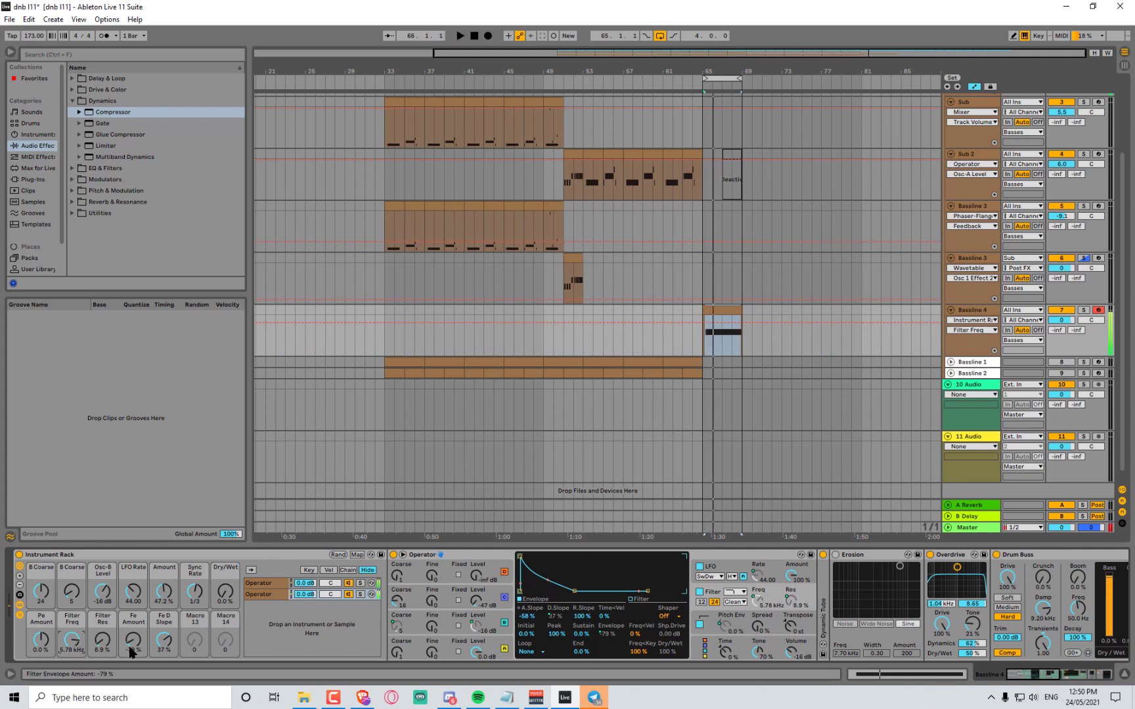
drag(133, 639, 133, 689)
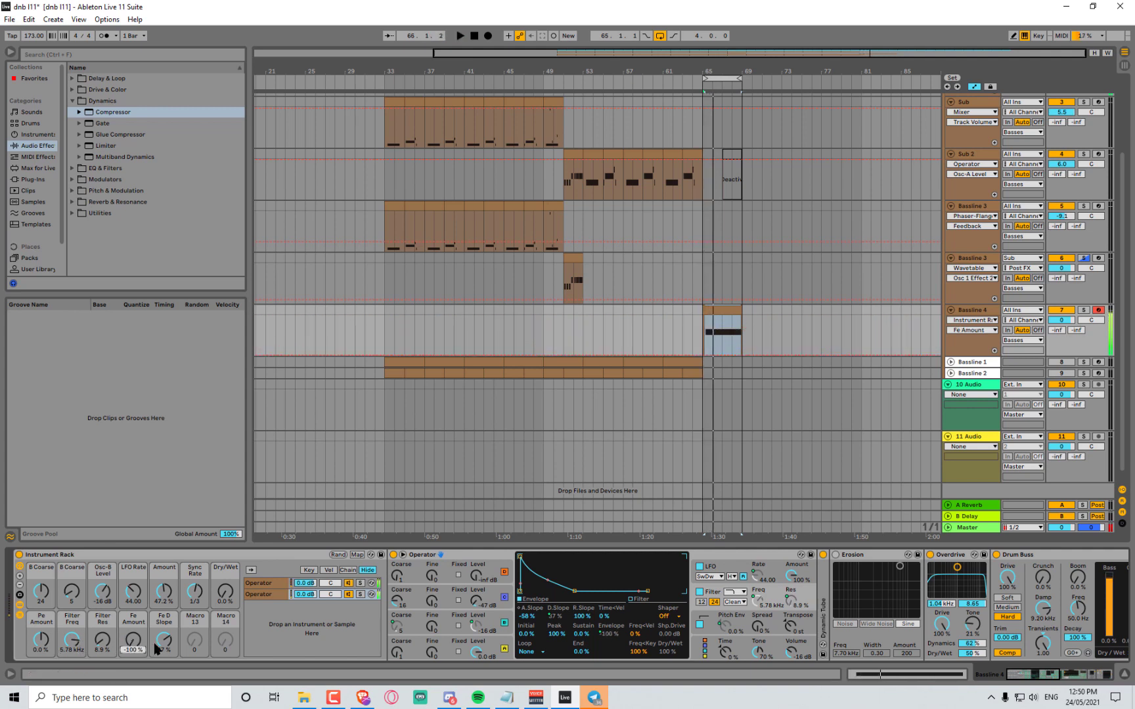
Set the macros to Fe D Slope 84 %, Filter Freq 131 Hz and Fe Amount 87 % while auditioning the bass
mouse_move(163, 643)
mouse_down()
mouse_move(163, 661)
mouse_move(163, 629)
mouse_up()
drag(72, 639, 72, 683)
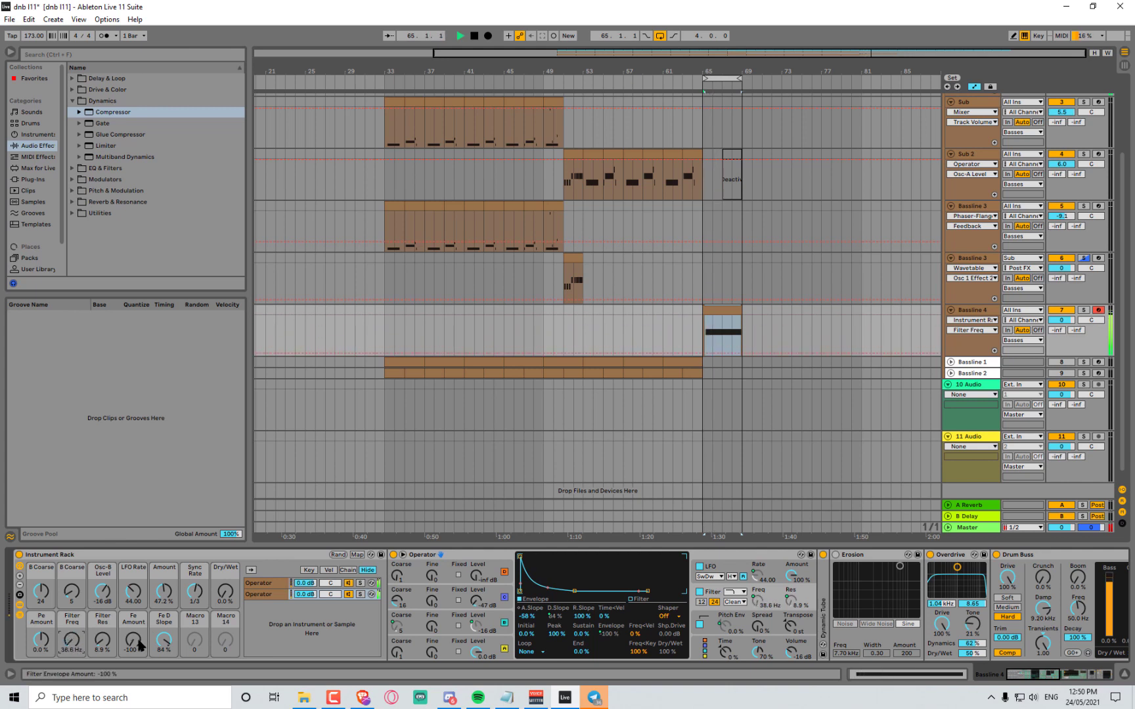
drag(134, 643, 134, 617)
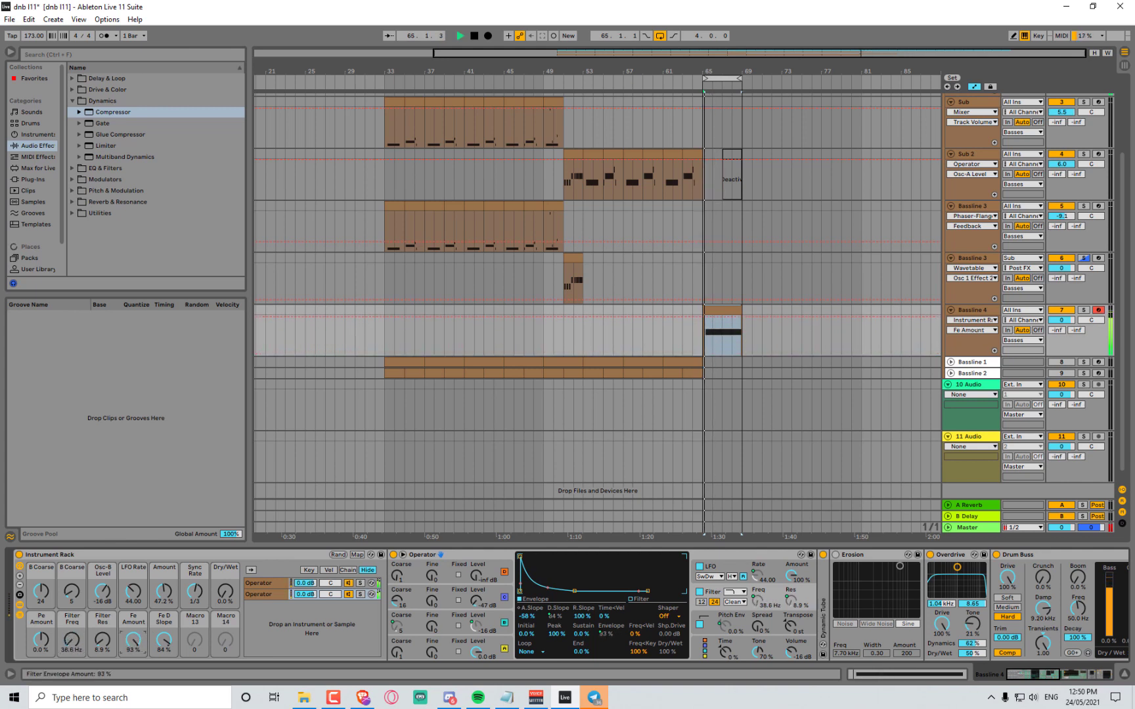
drag(72, 639, 73, 635)
key(space)
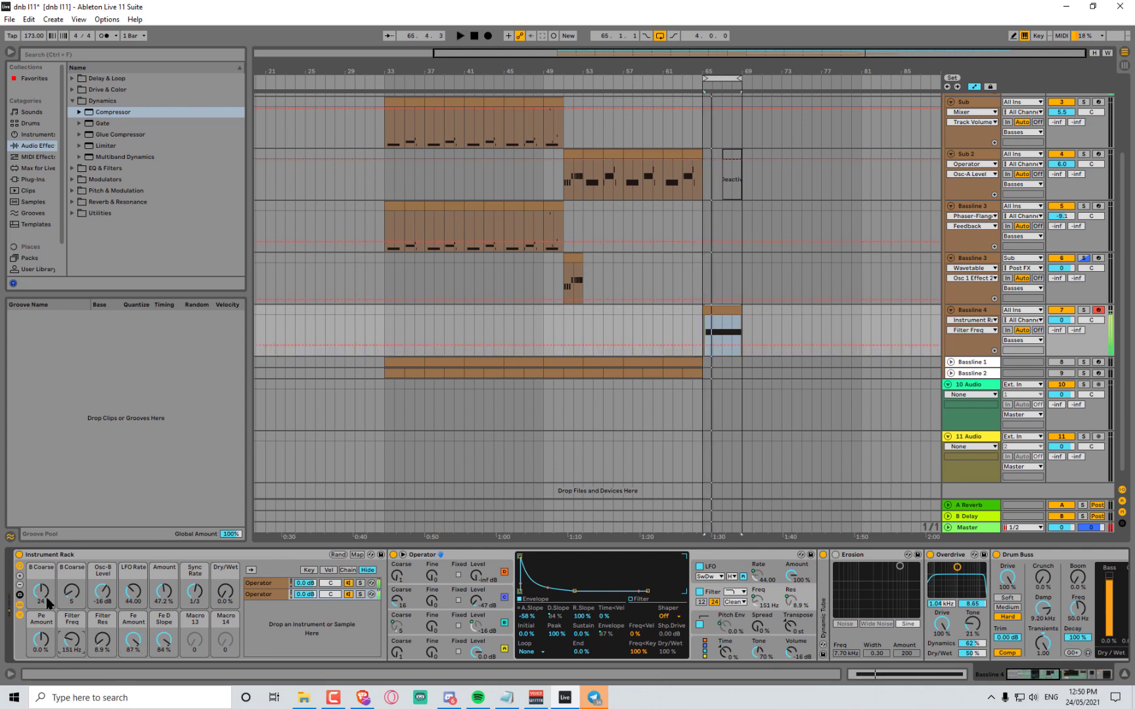
Set the first B Coarse macro to 9, the second to 2, Filter Freq to 45.0 Hz and Fe Amount to 84 %, ending with playback stopped
drag(41, 591, 68, 573)
key(space)
key(space)
drag(73, 648, 73, 663)
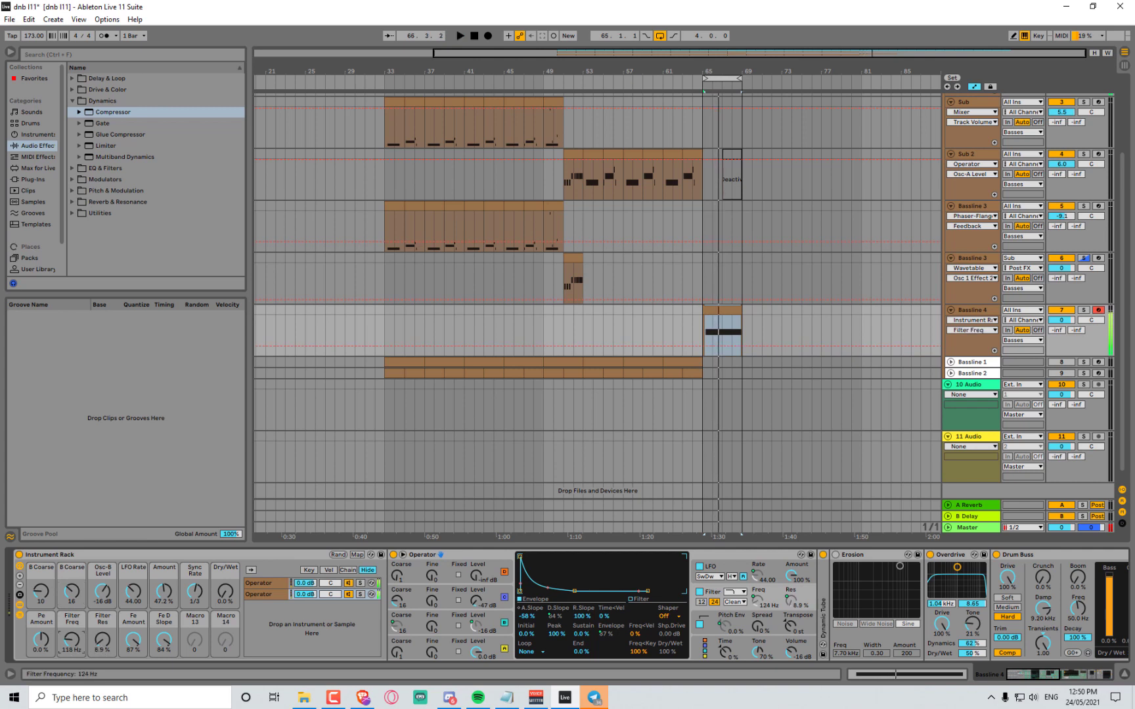
drag(137, 643, 73, 639)
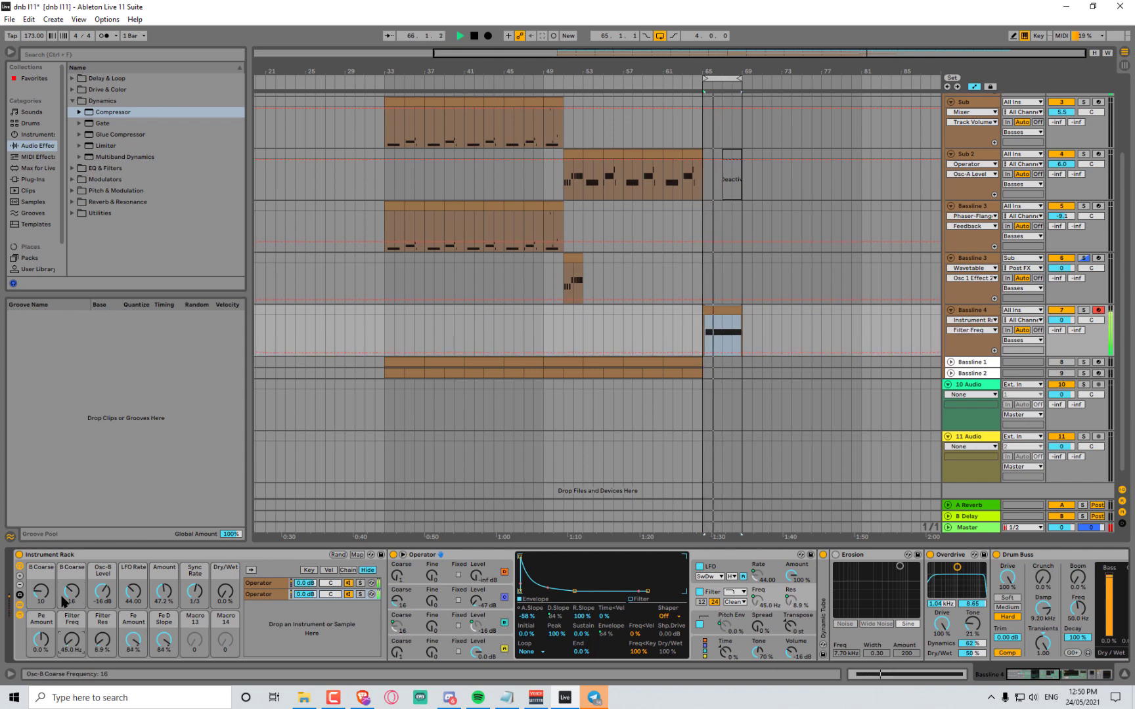
mouse_move(68, 593)
mouse_down()
mouse_move(67, 610)
mouse_move(43, 597)
mouse_move(71, 599)
mouse_up()
key(space)
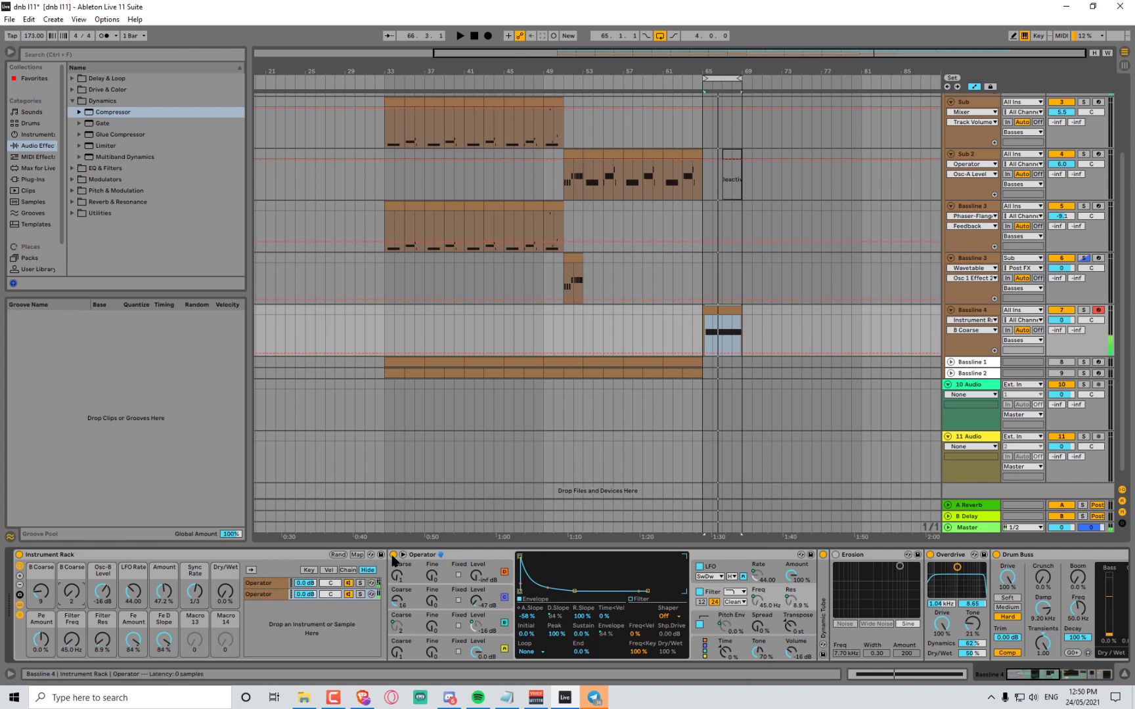
Rename the Instrument Rack to "Roller Squeel"
click(166, 558)
key(ctrl+r)
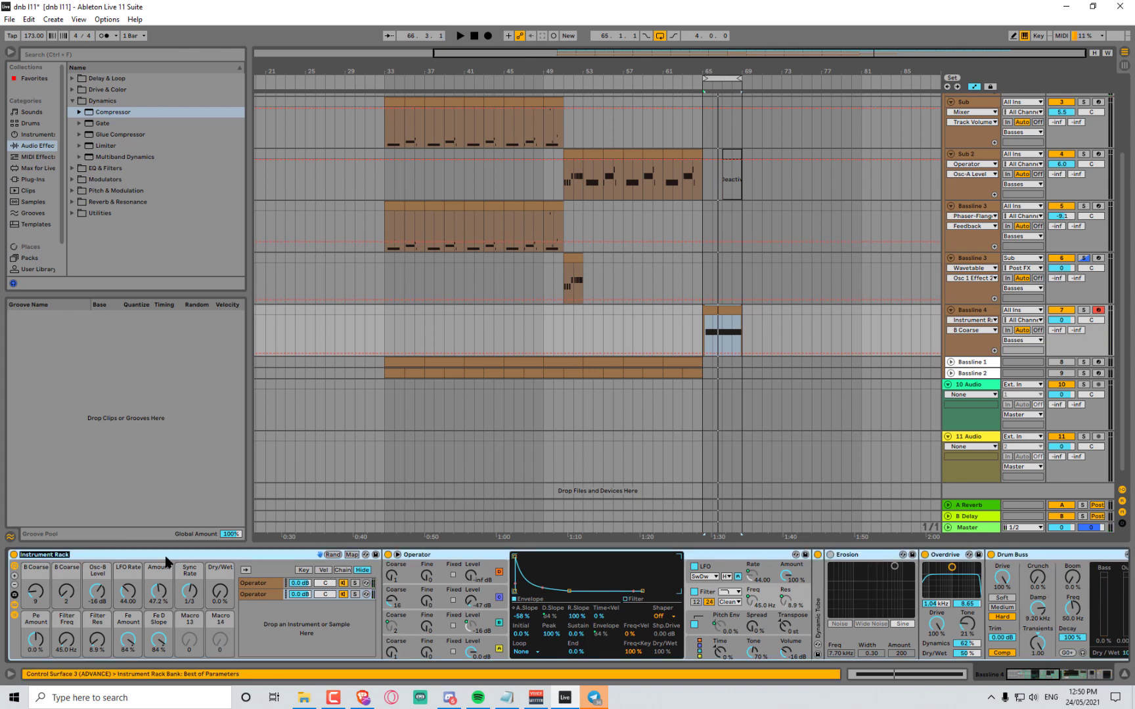
text(Roller)
key(Return)
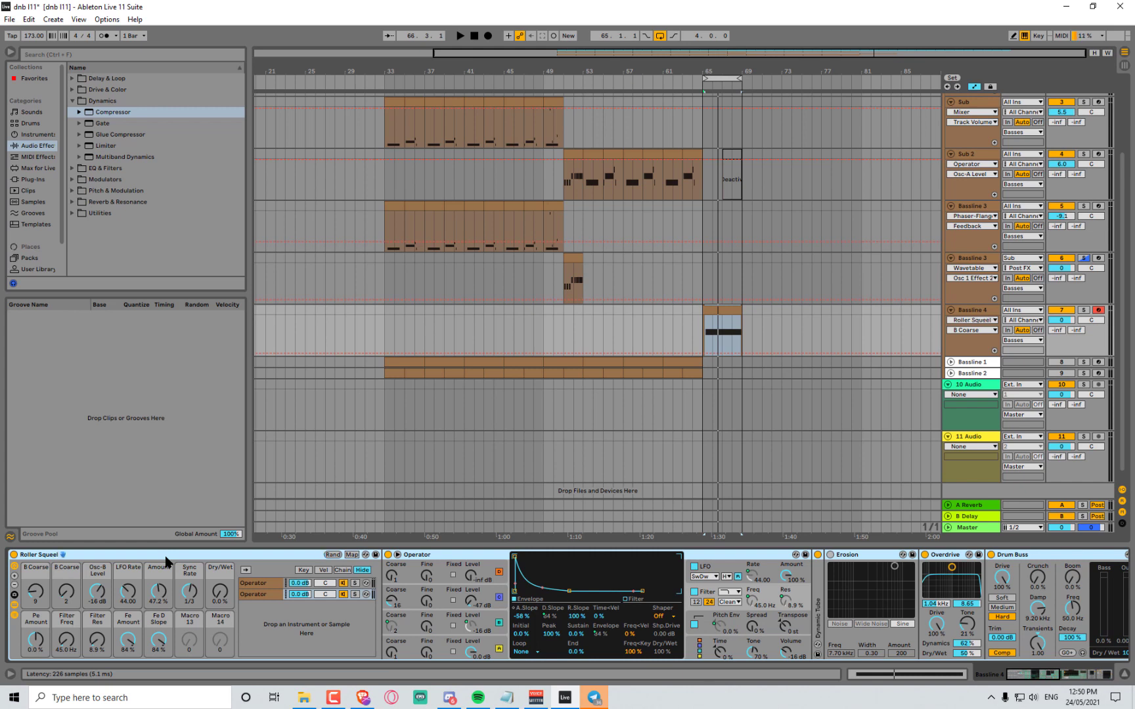
While auditioning, set the first B Coarse macro to 4, Filter Freq to 251 Hz, LFO Rate to 73.00 and Dry/Wet to 27 %
key(space)
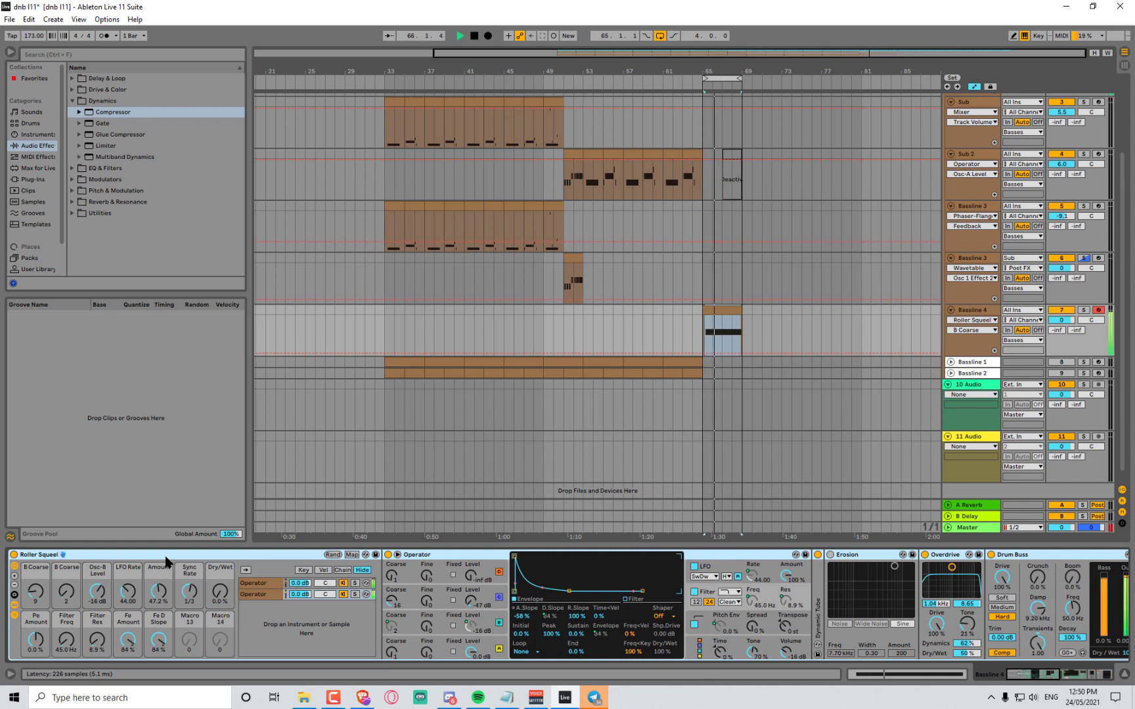
drag(41, 598, 41, 611)
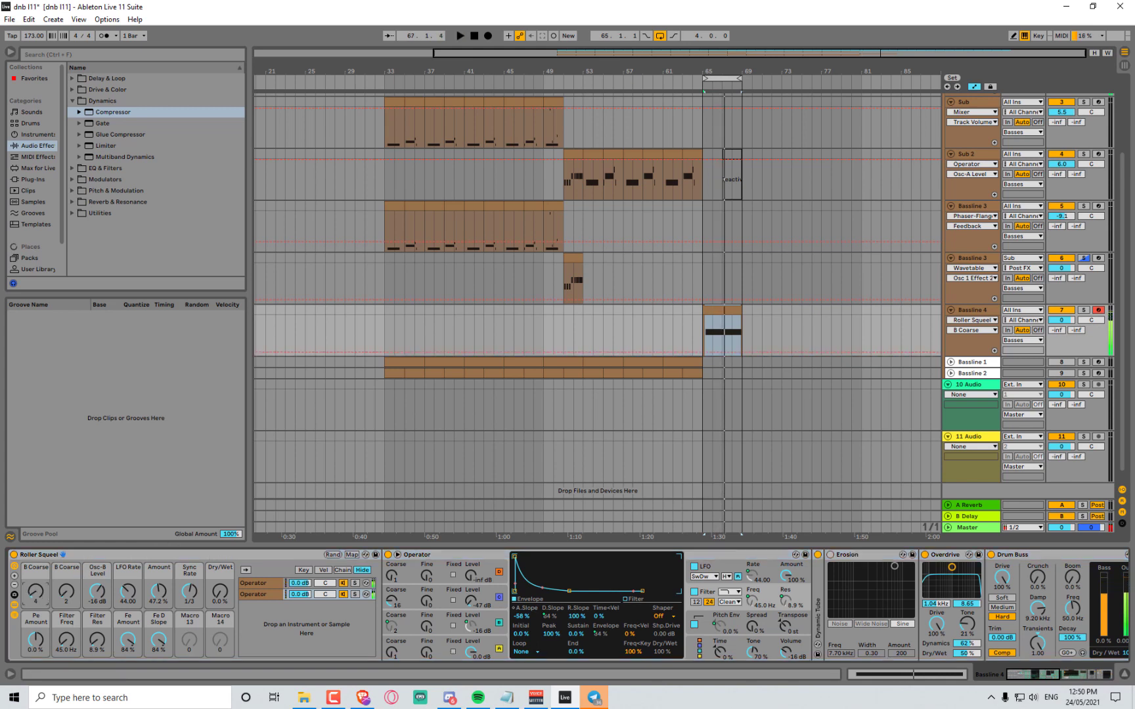
key(space)
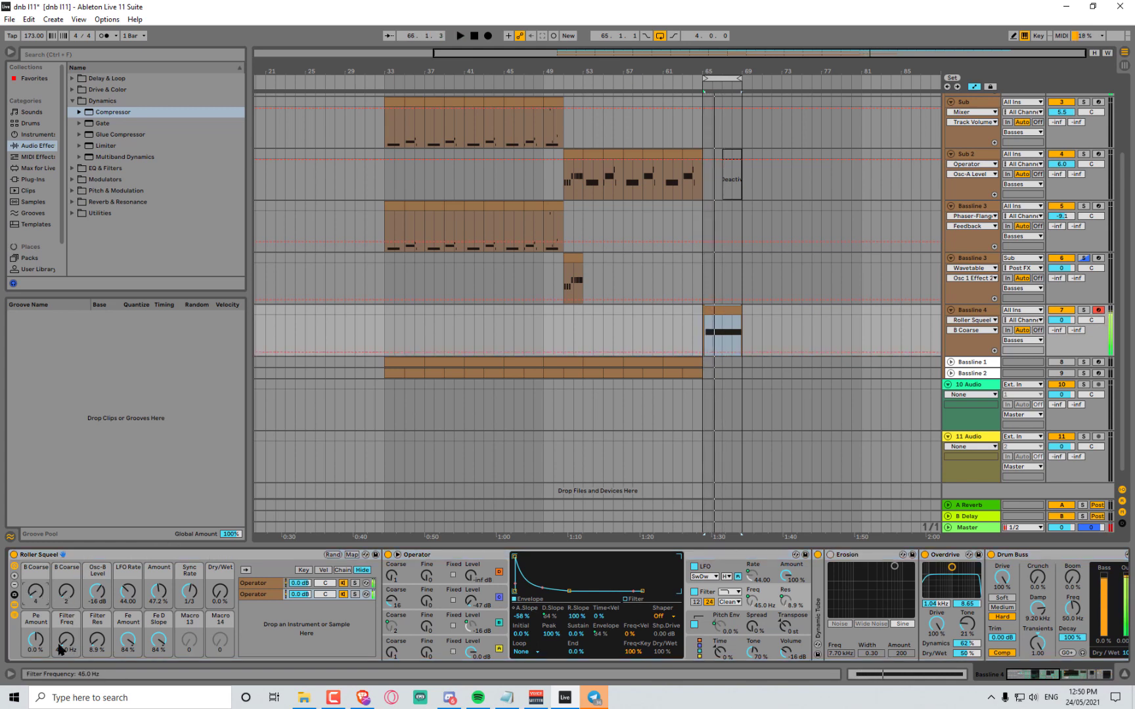
drag(66, 641, 67, 639)
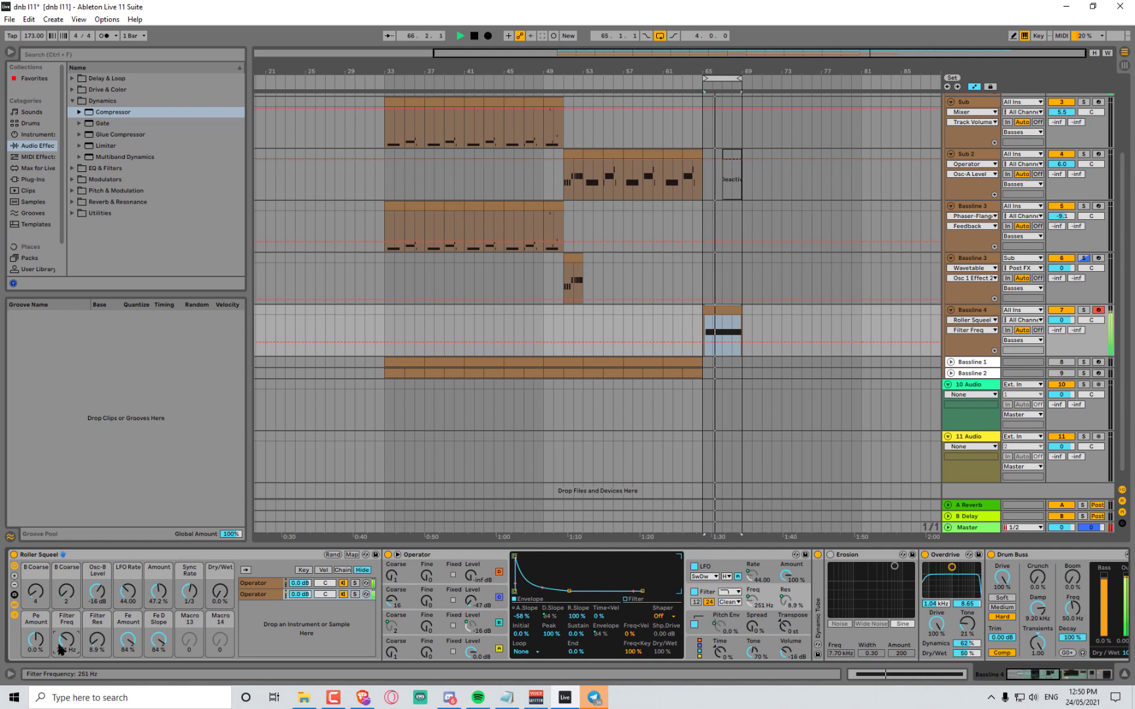
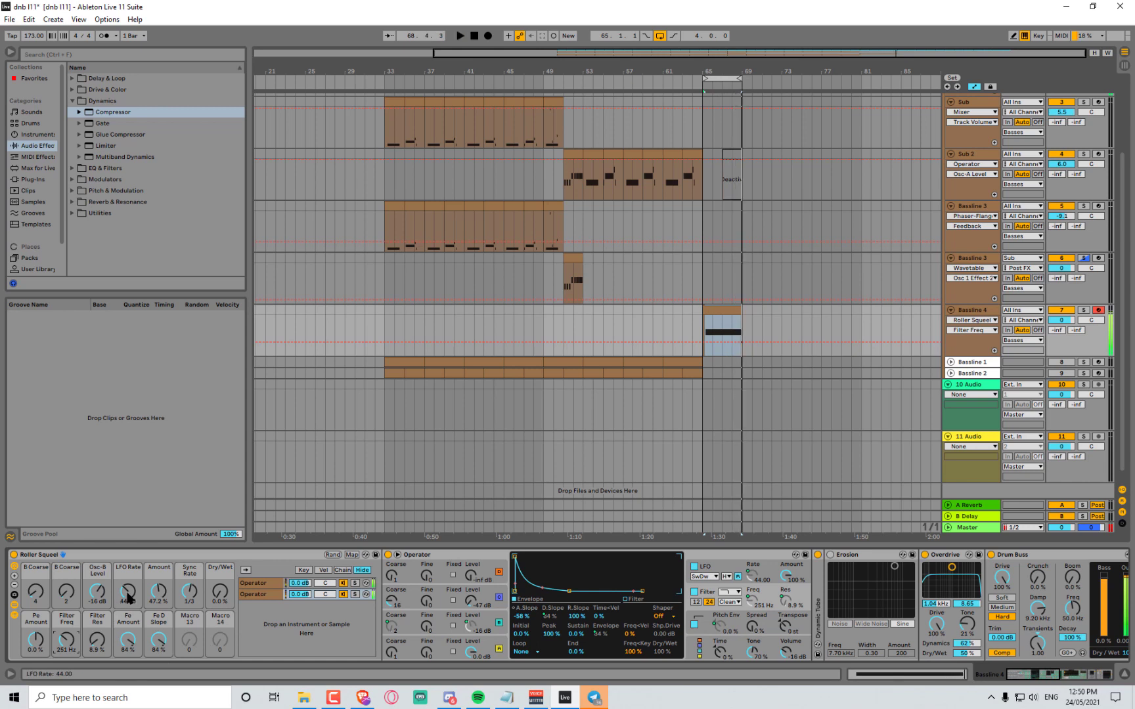
drag(128, 597, 128, 581)
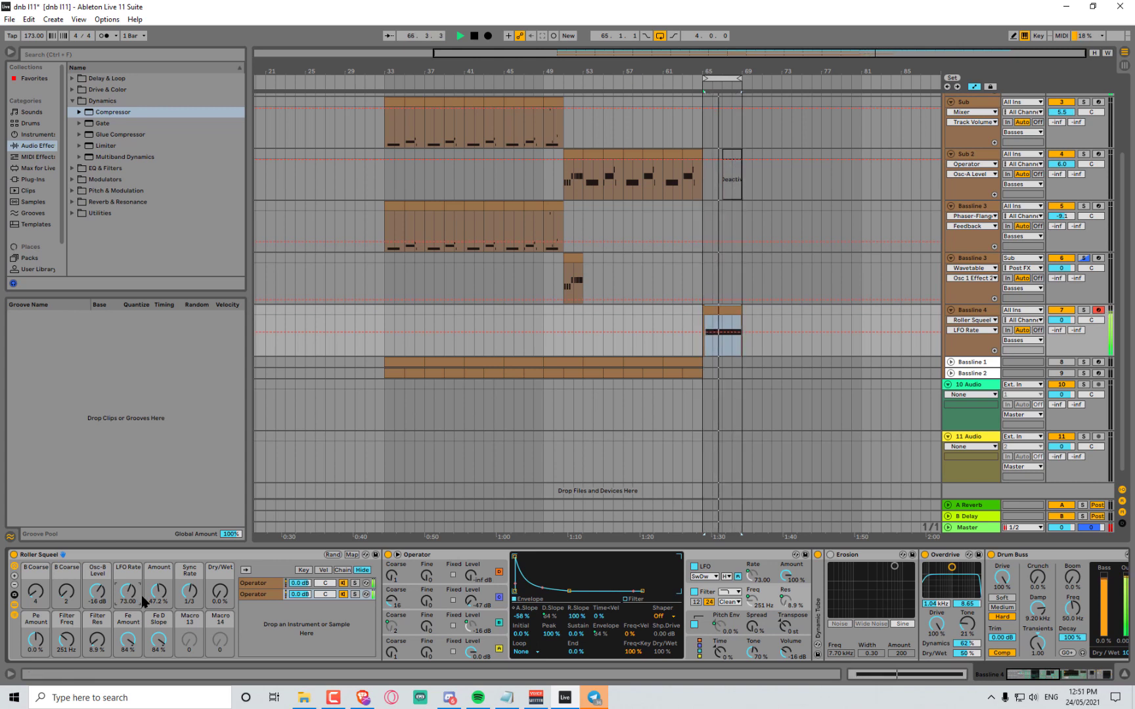
click(211, 596)
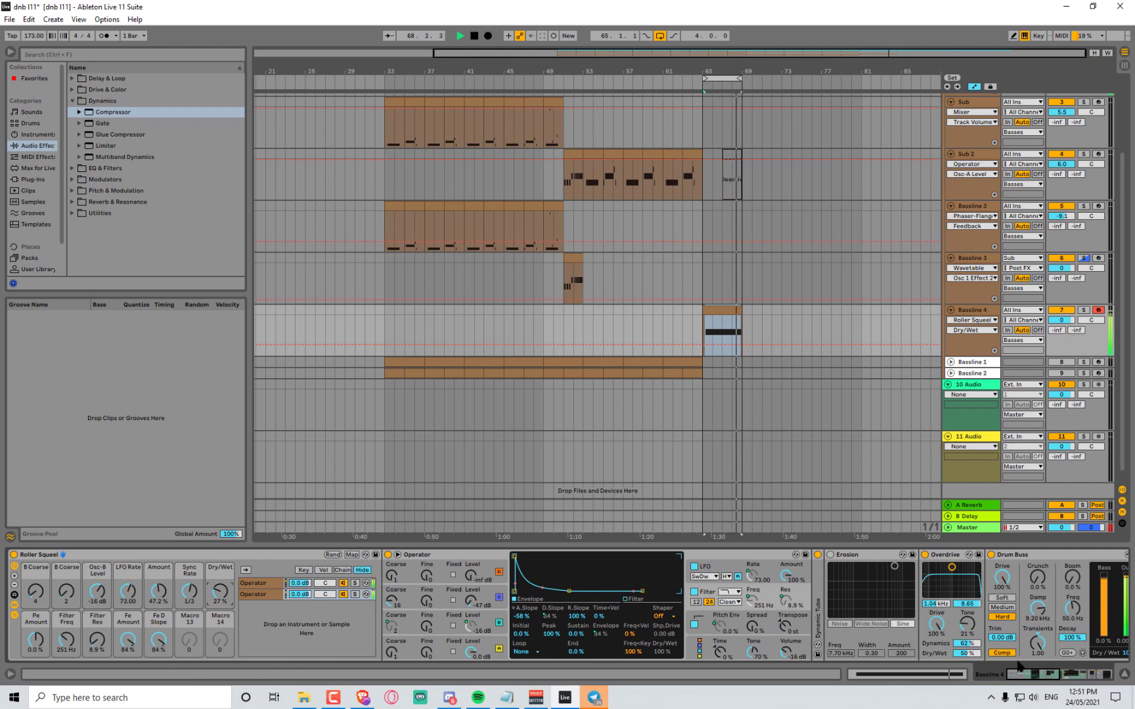
Look over the devices at the end of the rack's effect chain and list the available instruments in the browser
drag(1030, 673, 1096, 676)
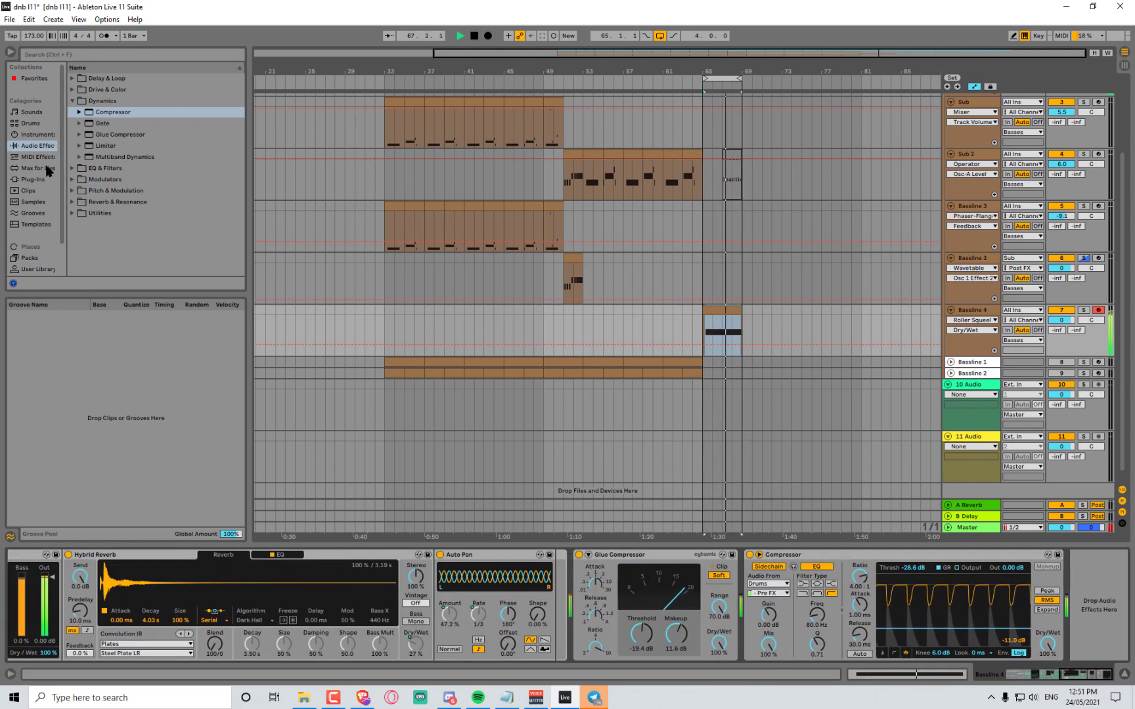
click(38, 134)
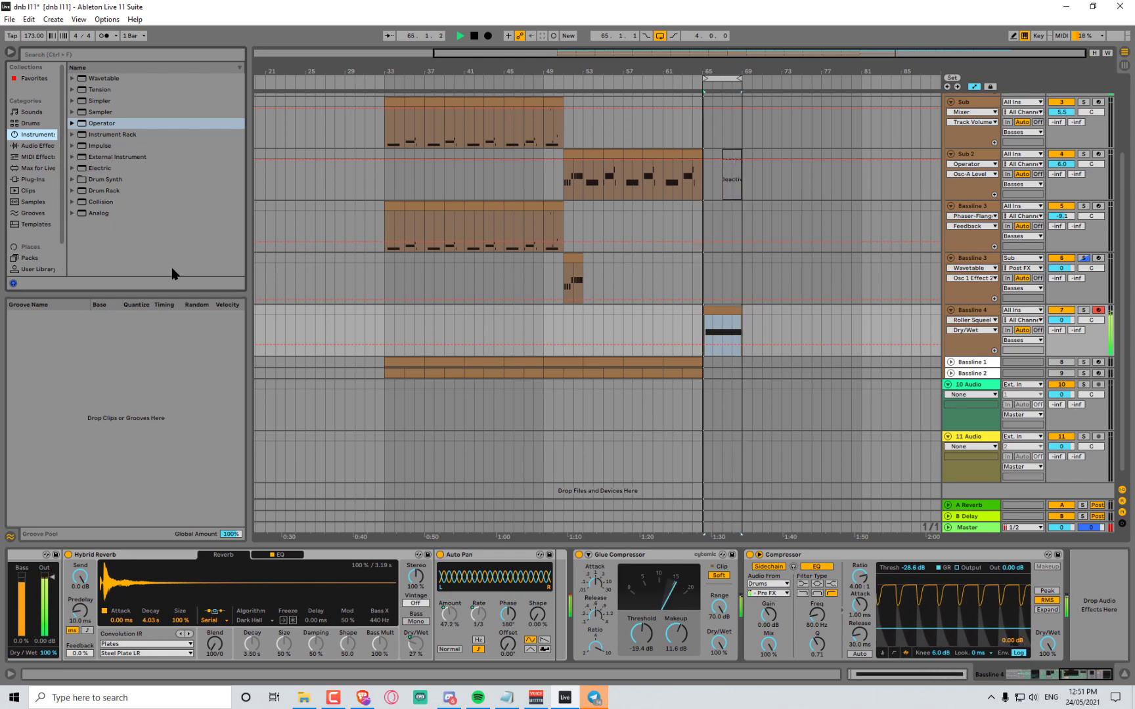
scroll(243, 633, left, 10)
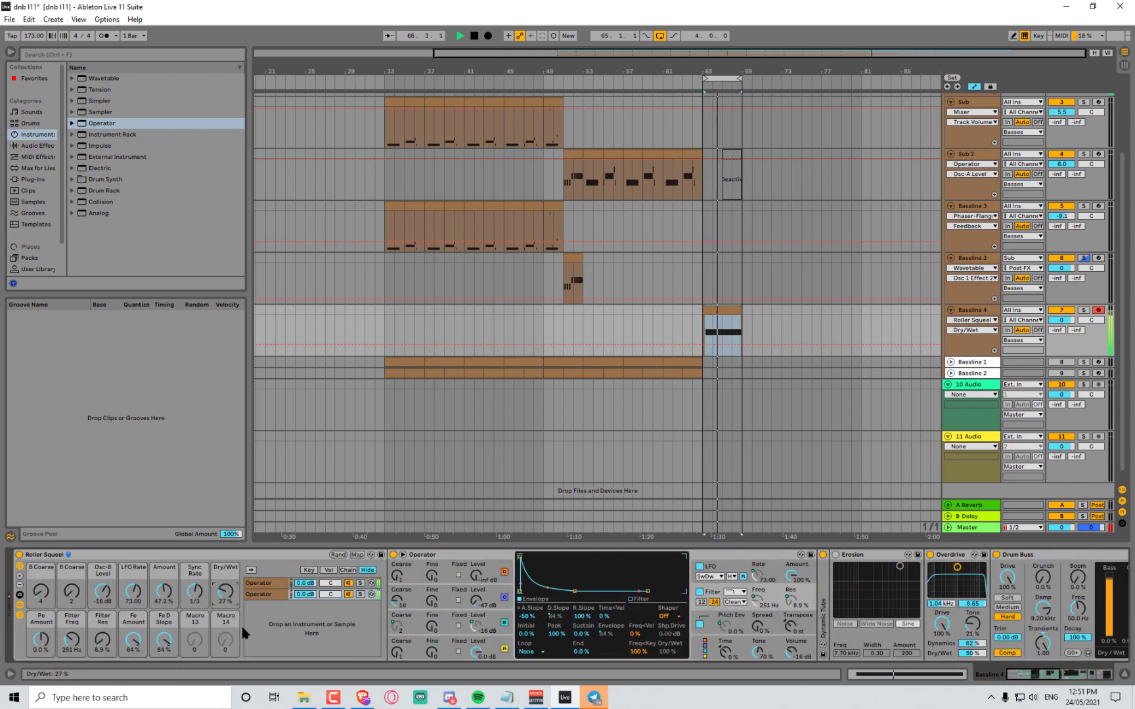
While auditioning the loop, set the Filter Freq macro to 57.9 Hz and Fe Amount to 57 %
mouse_move(72, 639)
mouse_down()
mouse_move(71, 657)
mouse_move(103, 624)
mouse_move(72, 647)
mouse_up()
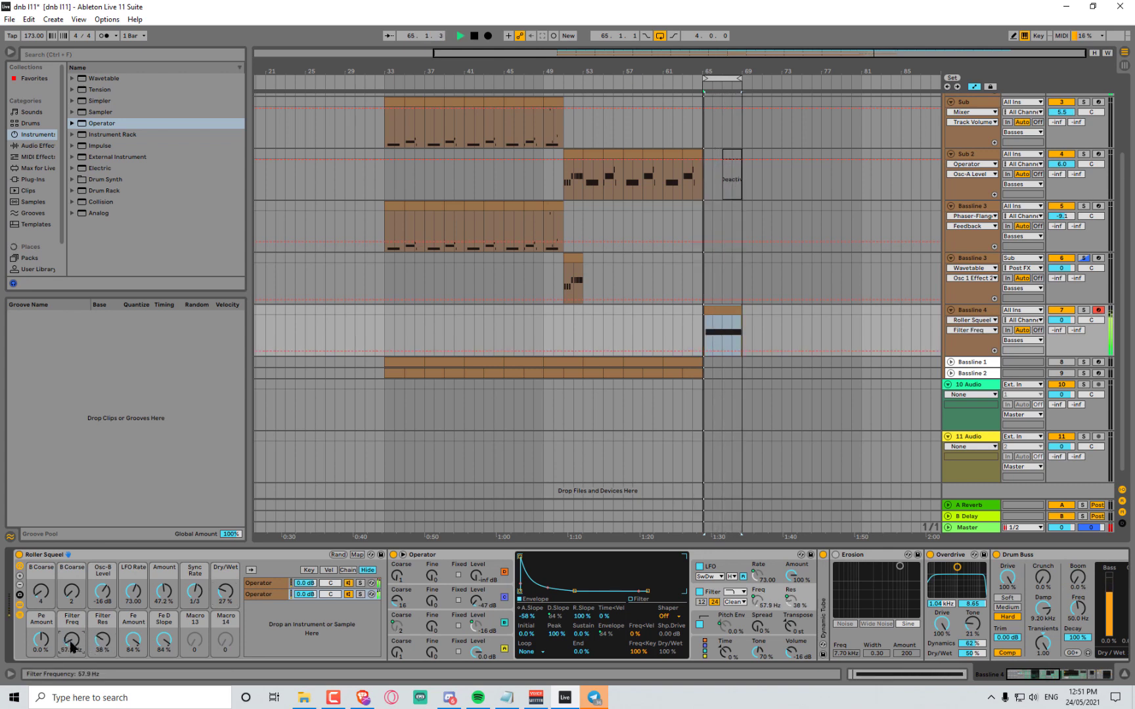
drag(133, 640, 133, 660)
key(space)
key(space)
key(space)
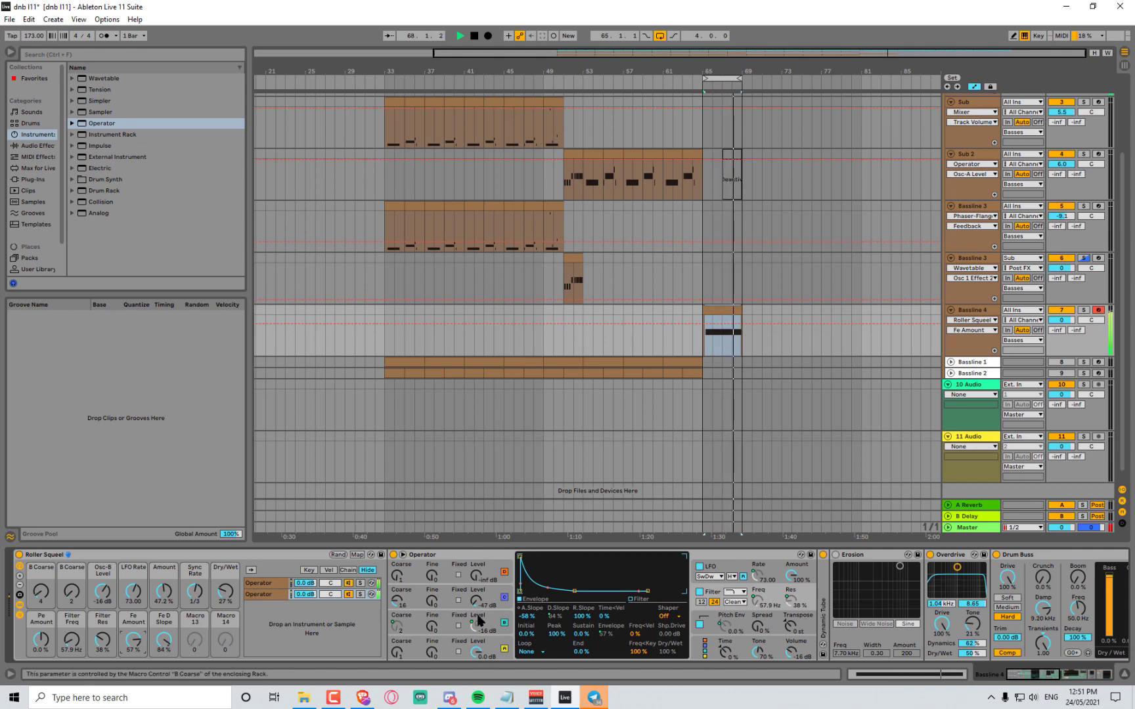
Solo the Bassline 4 track and insert an EQ Eight between the Auto Pan and the Glue Compressor
click(740, 471)
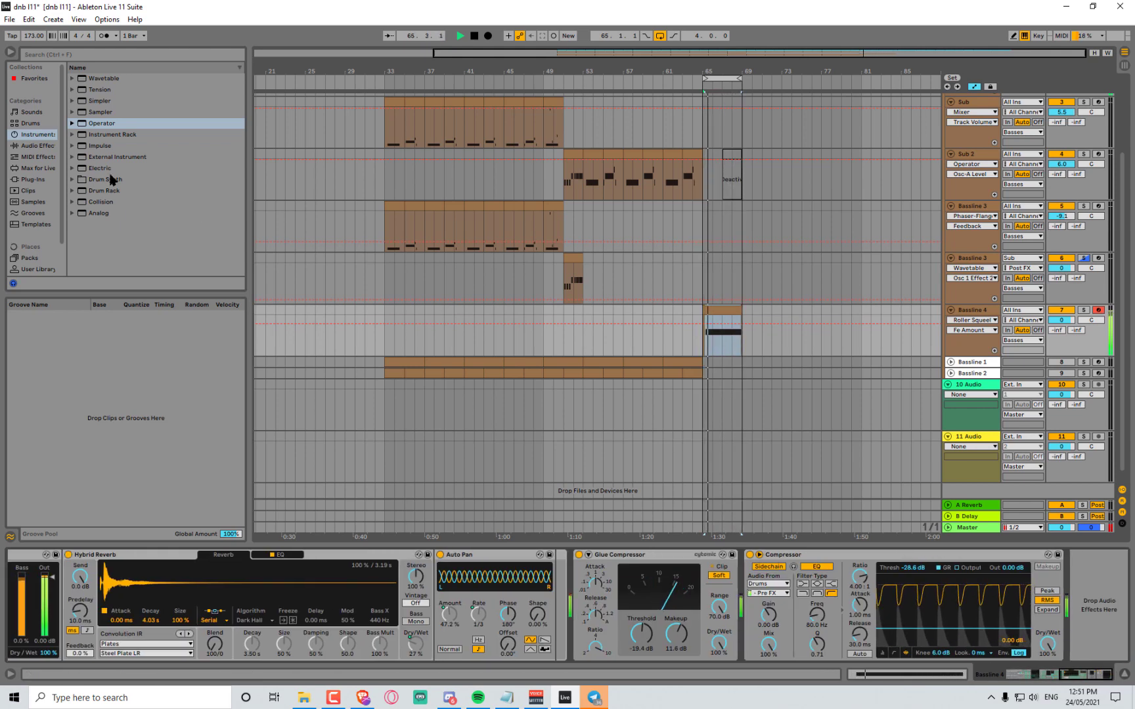
click(33, 146)
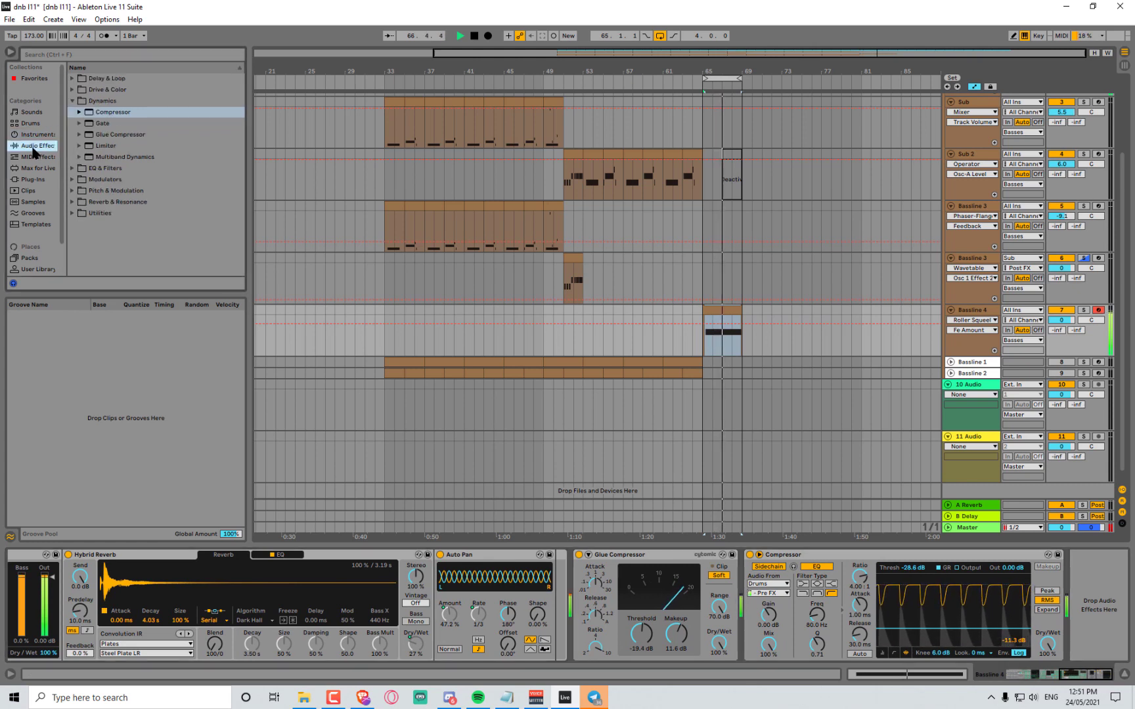
click(1084, 310)
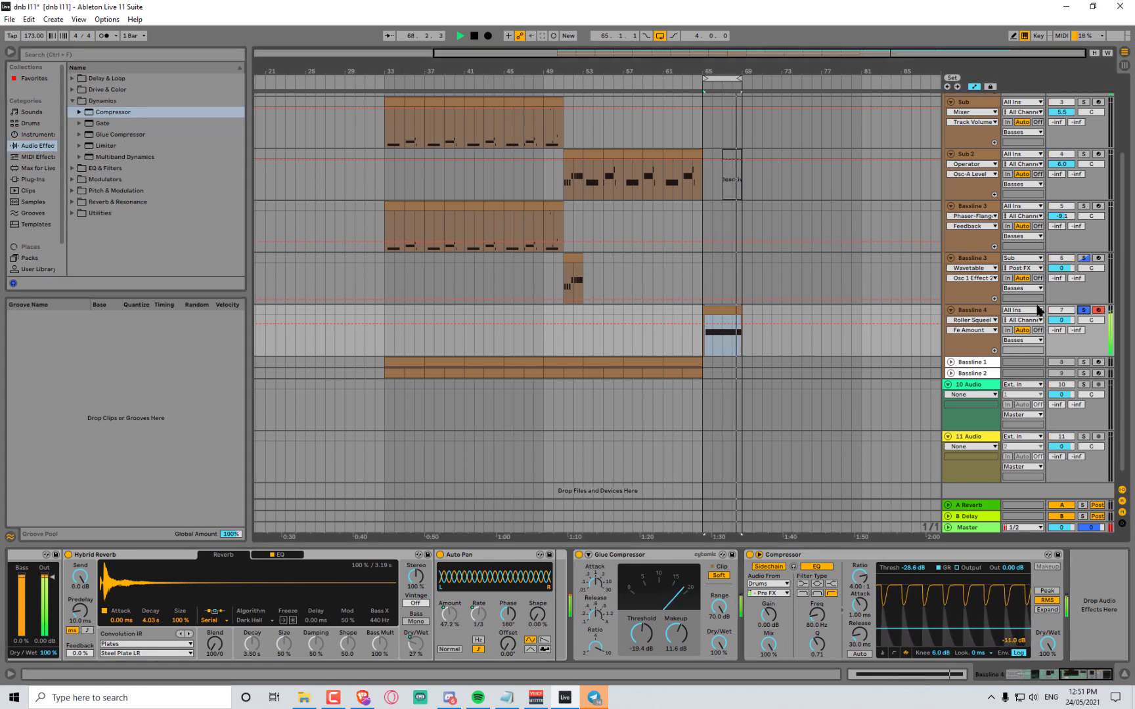
click(98, 169)
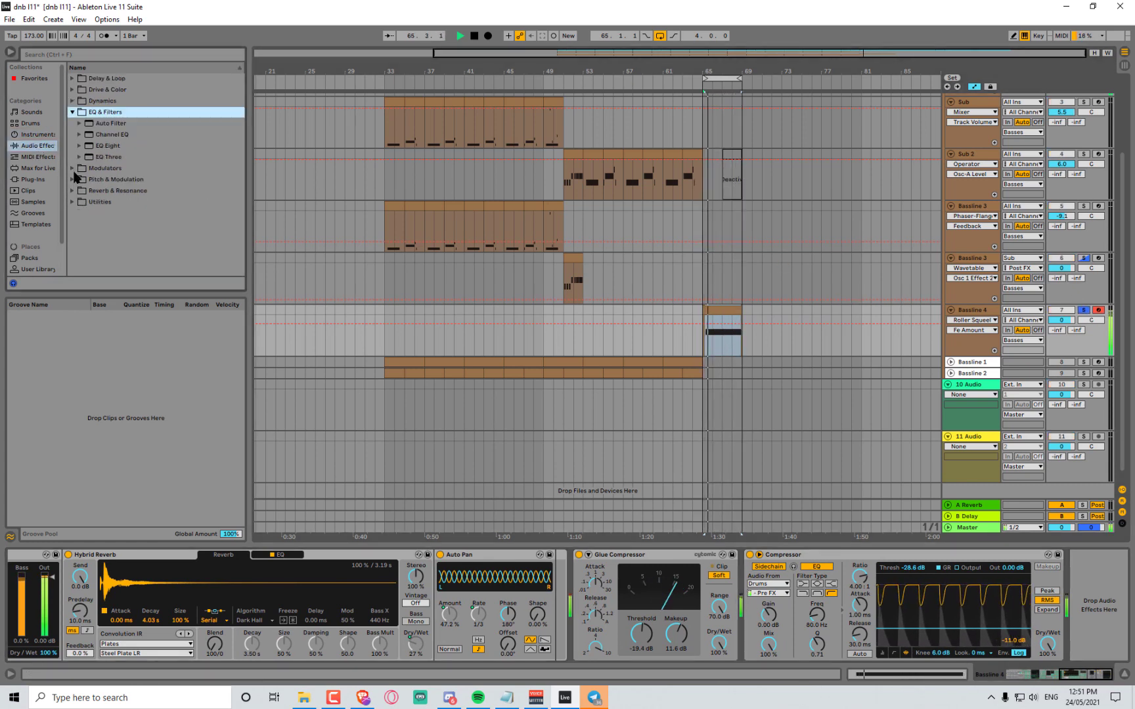
click(105, 137)
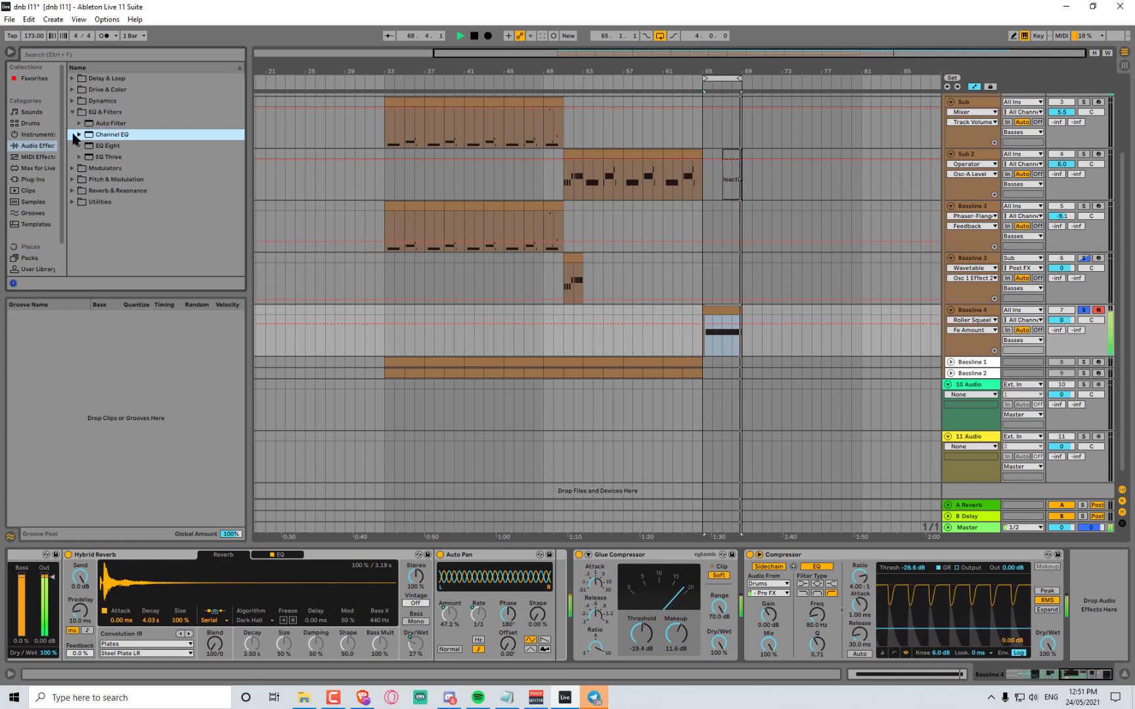
click(135, 146)
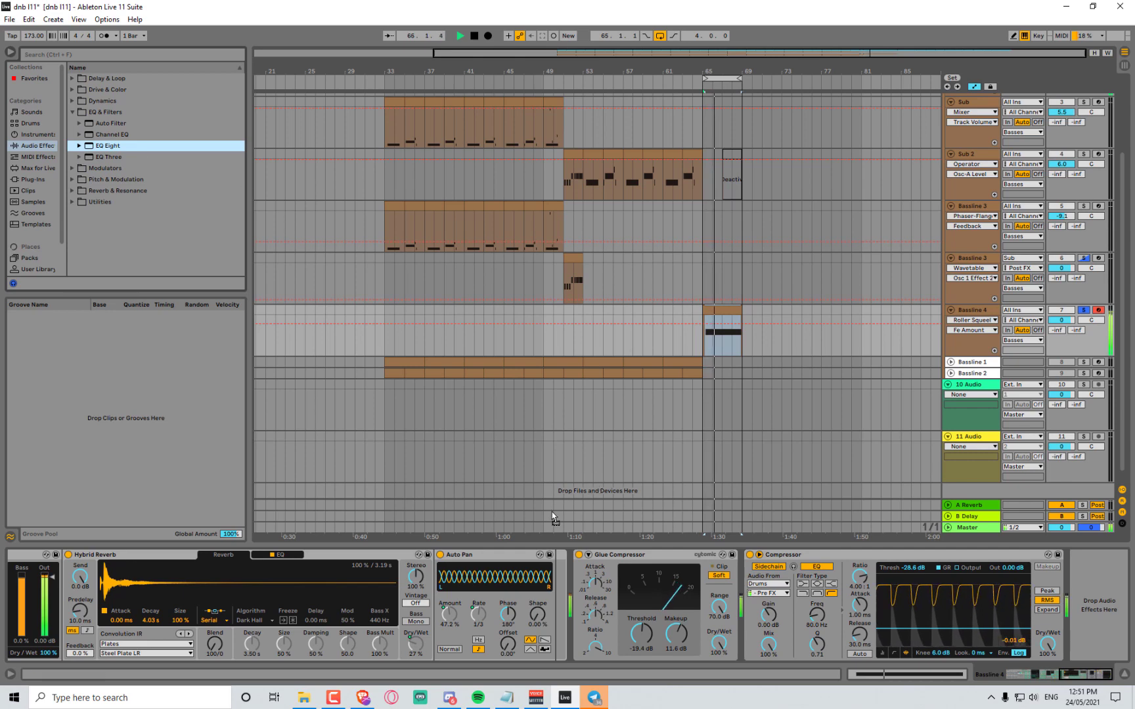
key(Return)
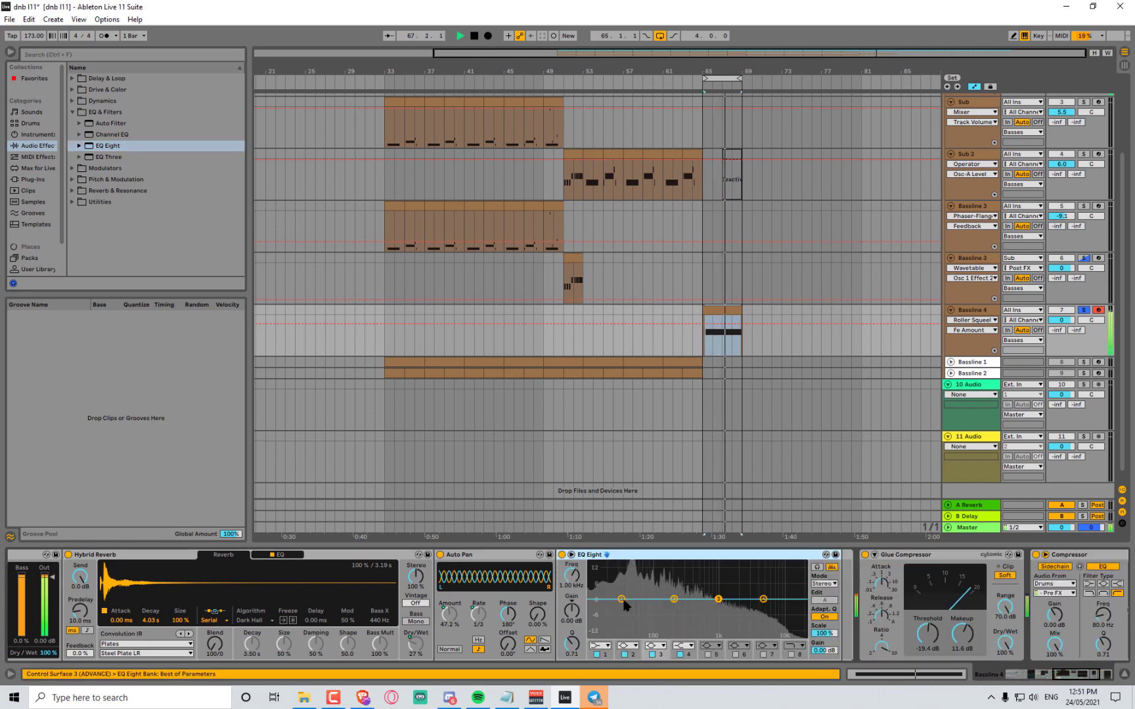
Disable EQ Eight bands 2, 3 and 4 and make band 1 a low cut at 95.8 Hz with Q 0.58
click(656, 654)
click(627, 655)
click(681, 655)
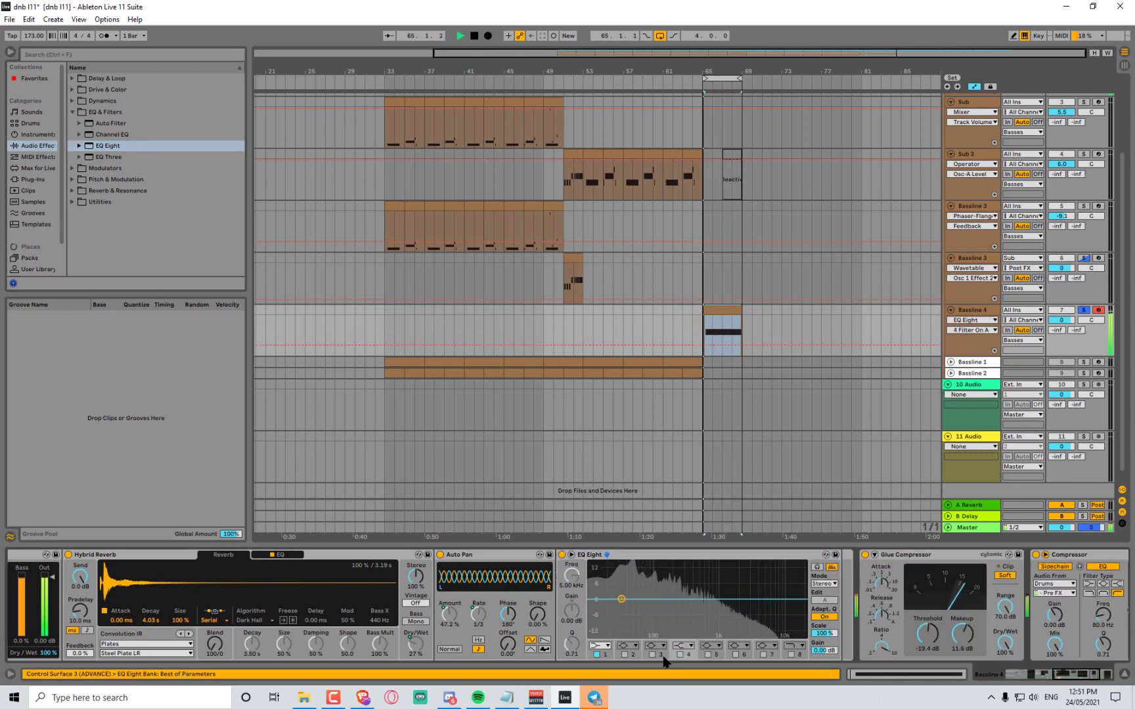
click(609, 646)
click(599, 576)
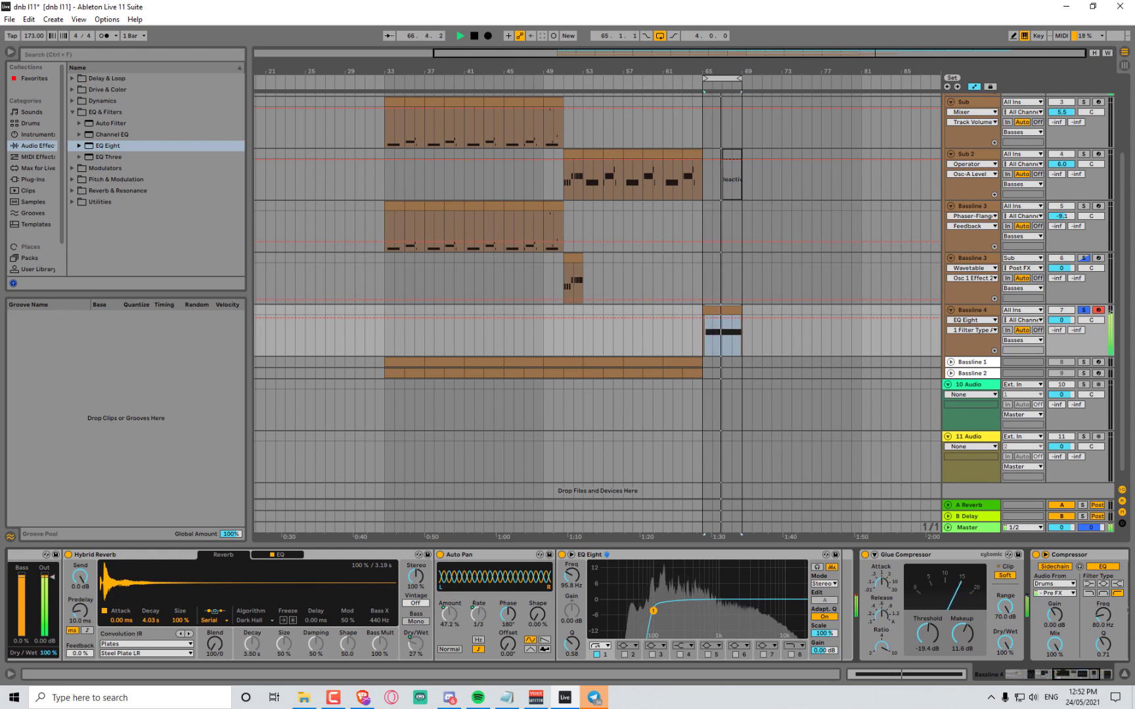
Collapse the Hybrid Reverb, Drum Buss, Erosion and Operator devices in the rack's chain, and select the EQ Eight
drag(1082, 675, 1064, 676)
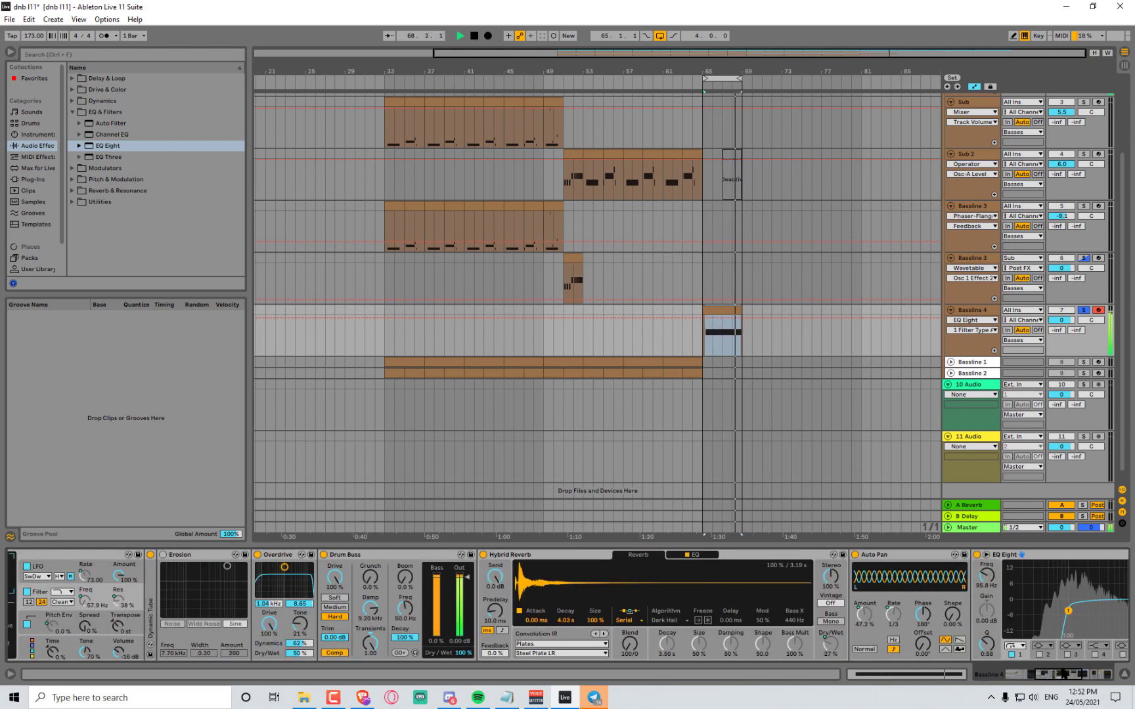
click(521, 556)
double_click(521, 556)
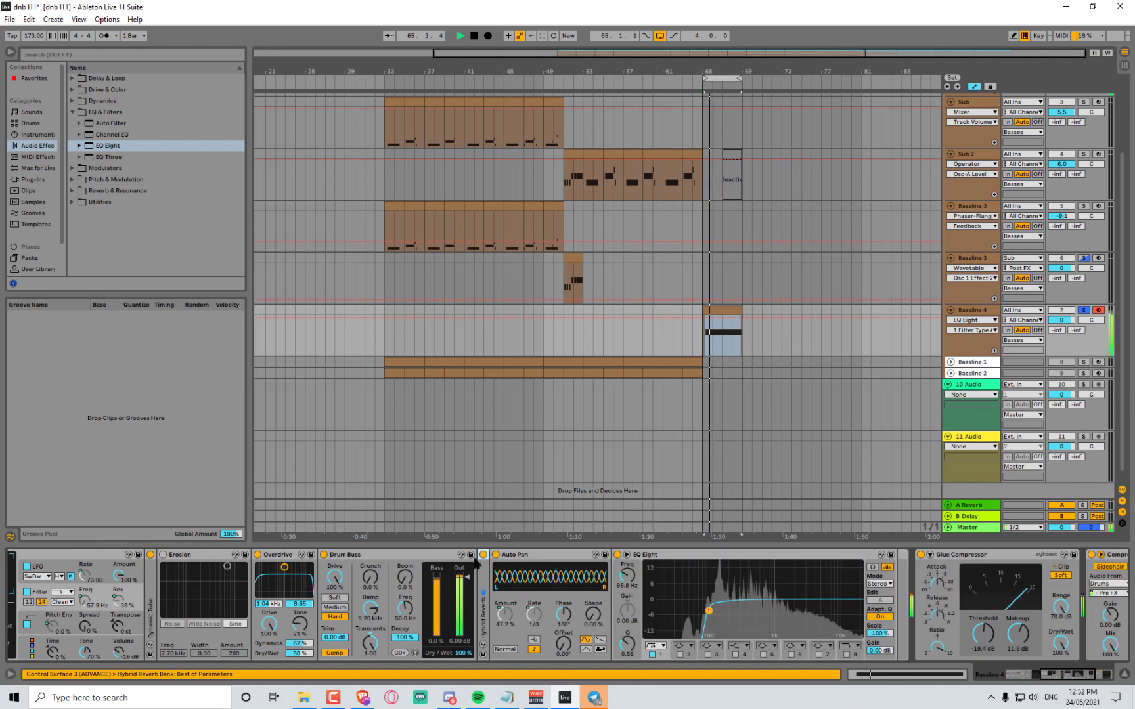
double_click(342, 555)
scroll(316, 594, left, 2)
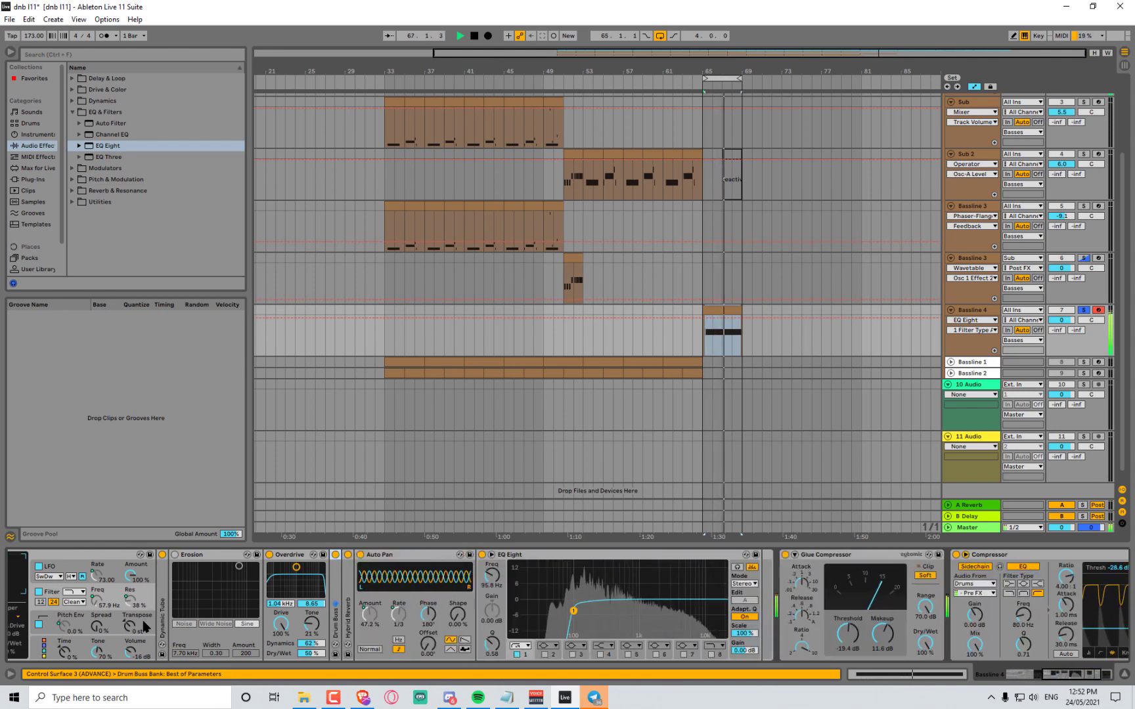
double_click(214, 555)
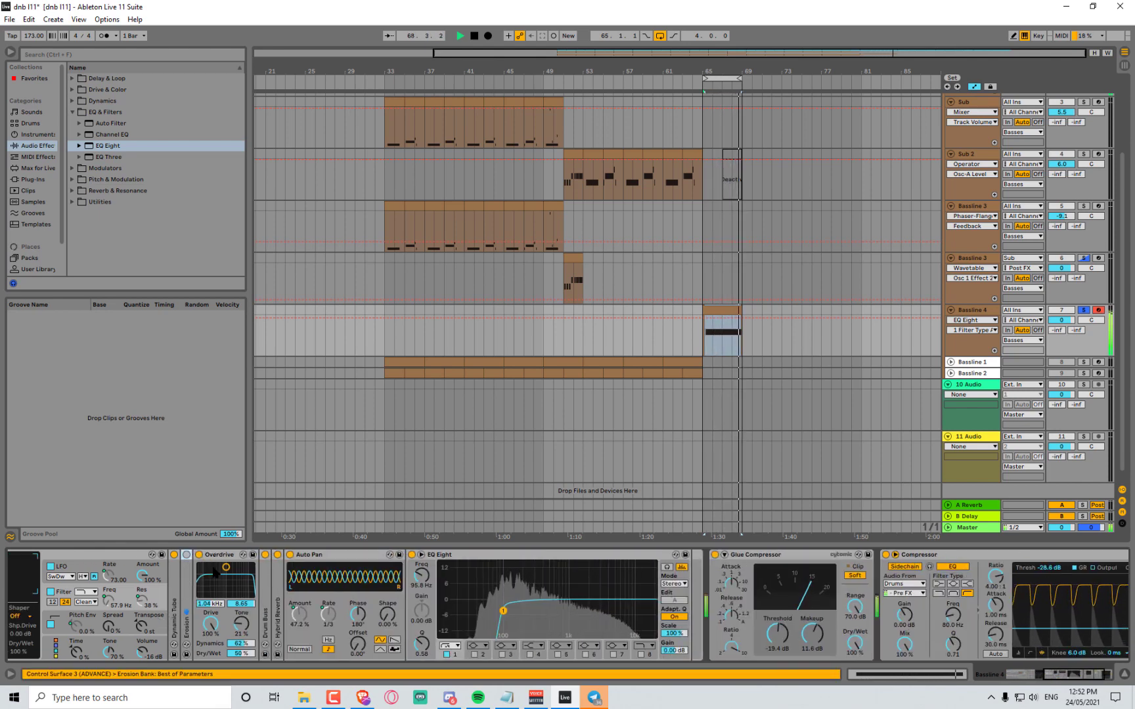
scroll(131, 564, left, 8)
double_click(134, 556)
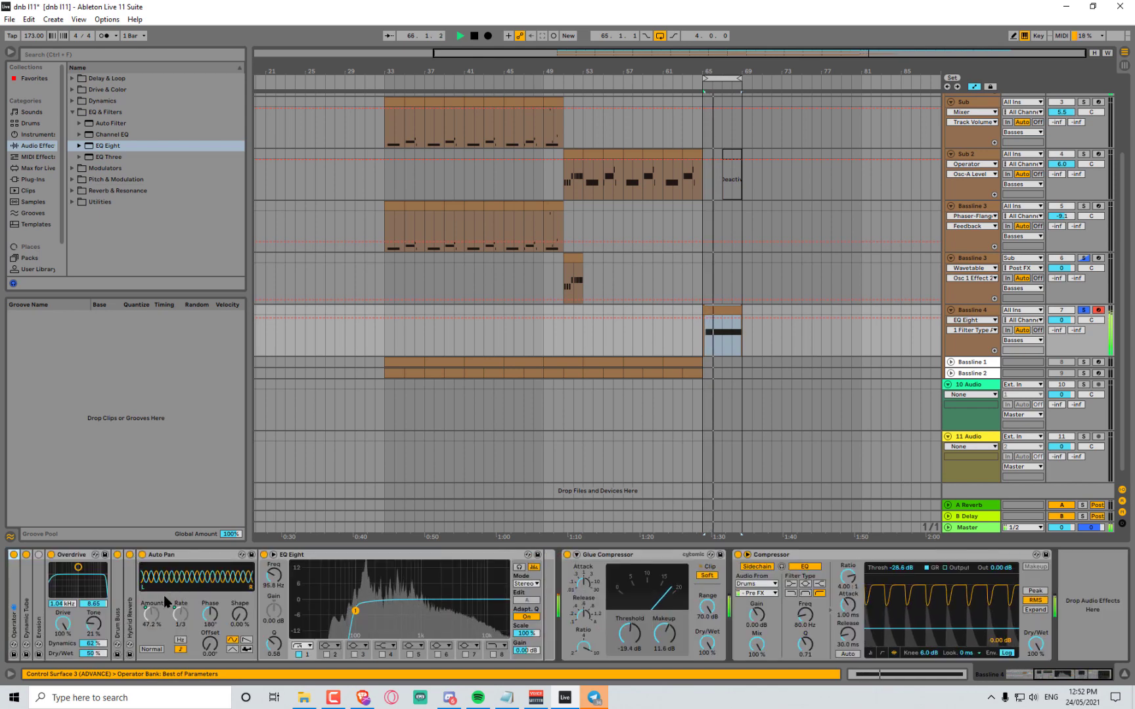
scroll(361, 611, left, 10)
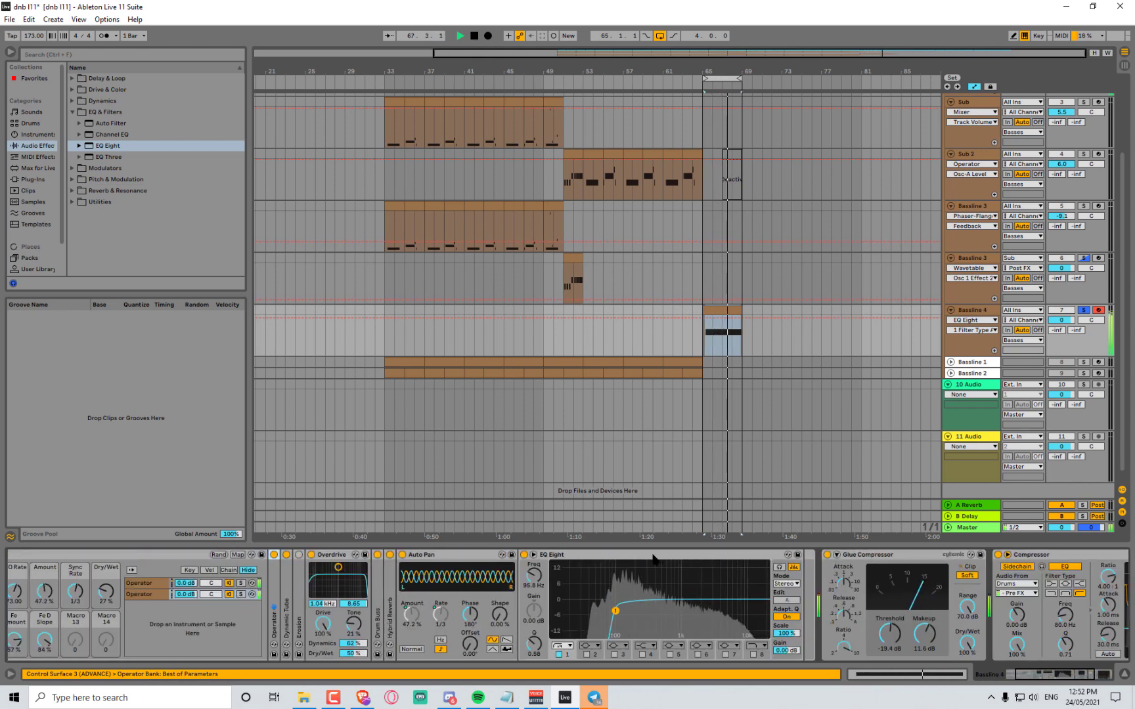
click(652, 555)
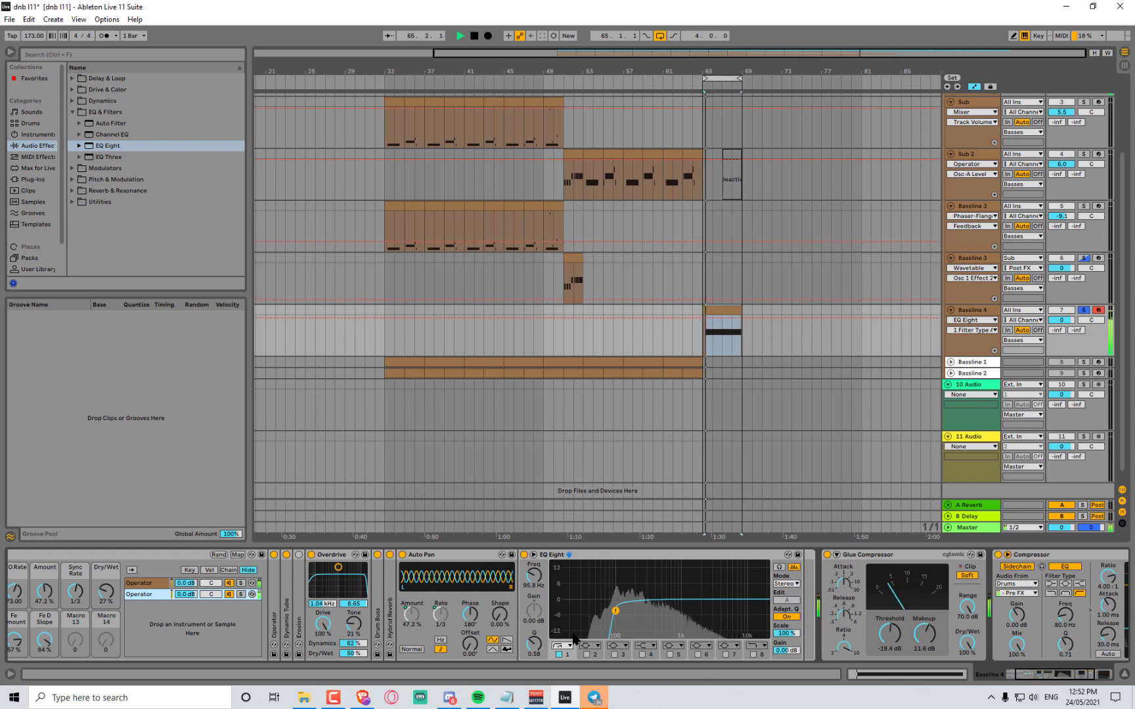
Add a third Operator as a new chain in the Roller Squeel rack and reselect the second Operator chain
click(38, 135)
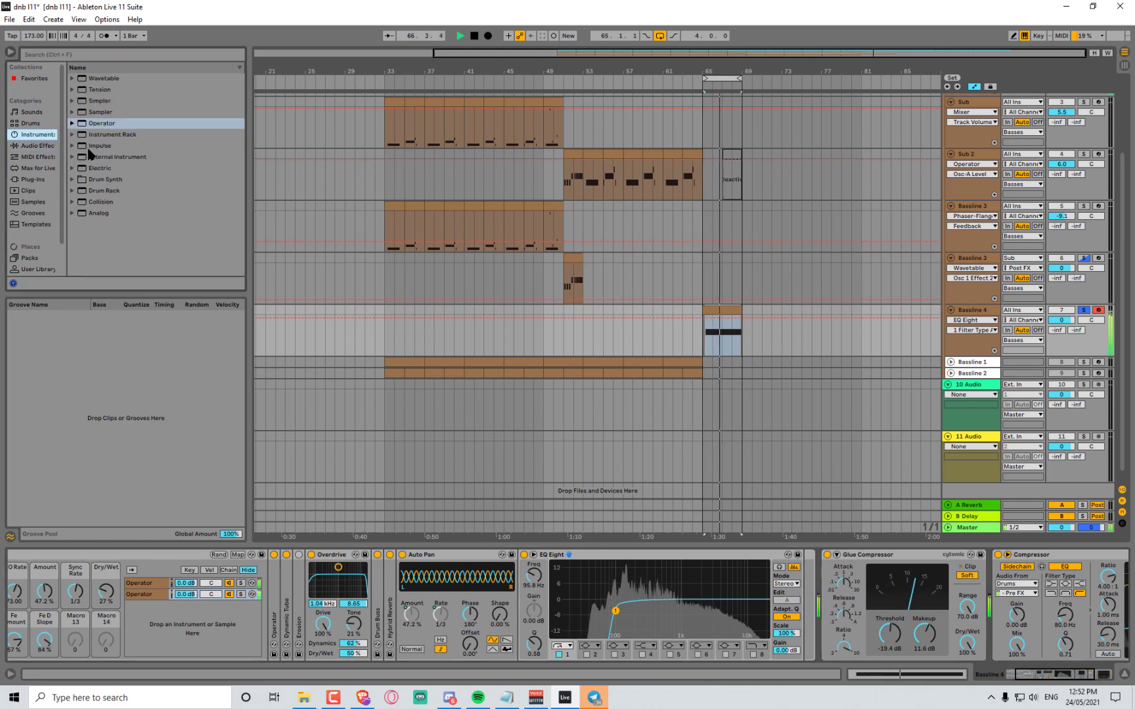
drag(101, 123, 217, 608)
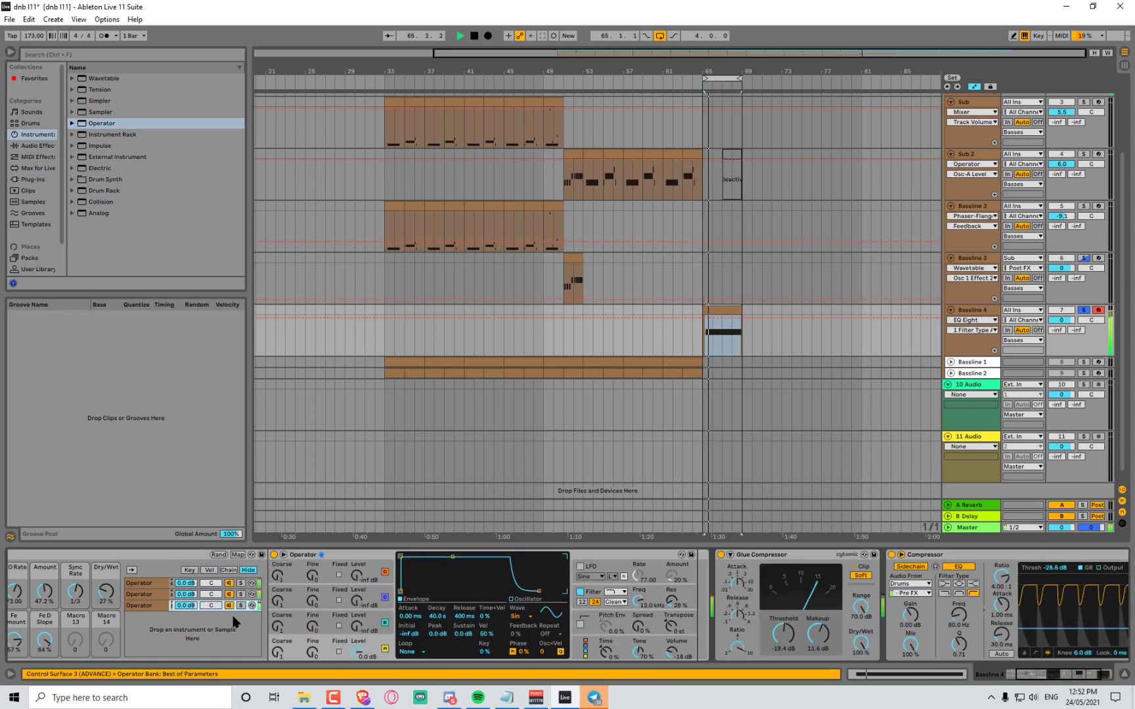
click(146, 595)
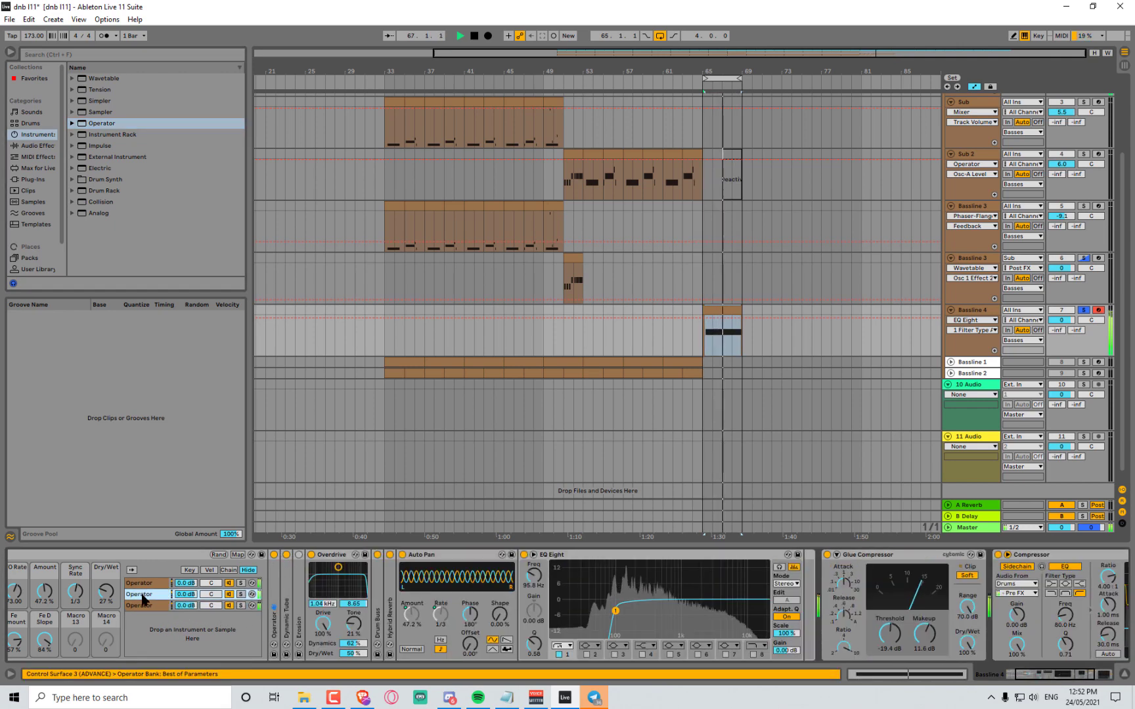
Set the Pe Amount macro to 67 %, Amount to 100 %, Sync Rate to 1/16 and Filter Freq to 845 Hz
scroll(138, 630, up, 5)
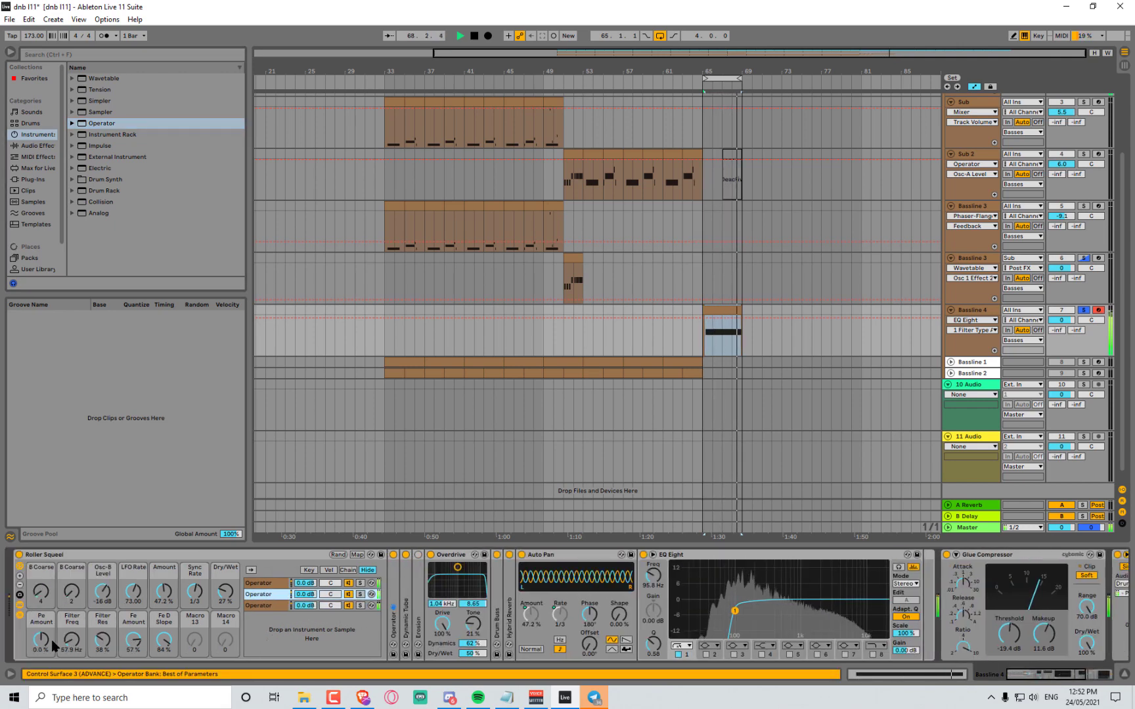
drag(52, 642, 52, 646)
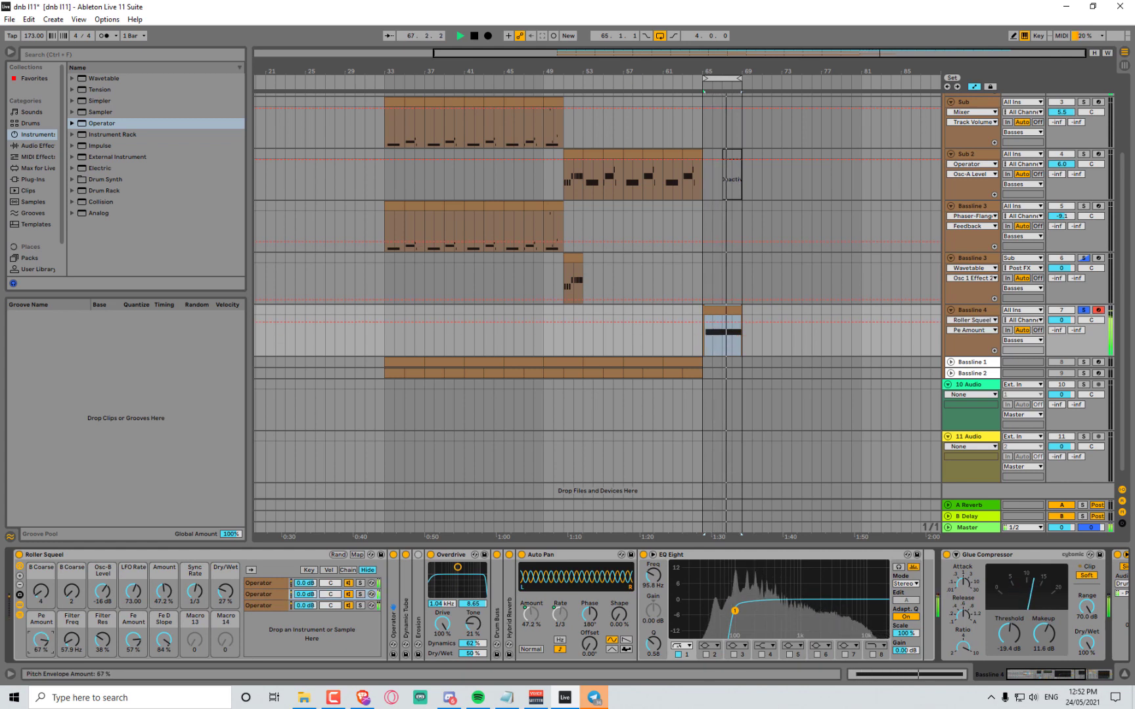
click(70, 650)
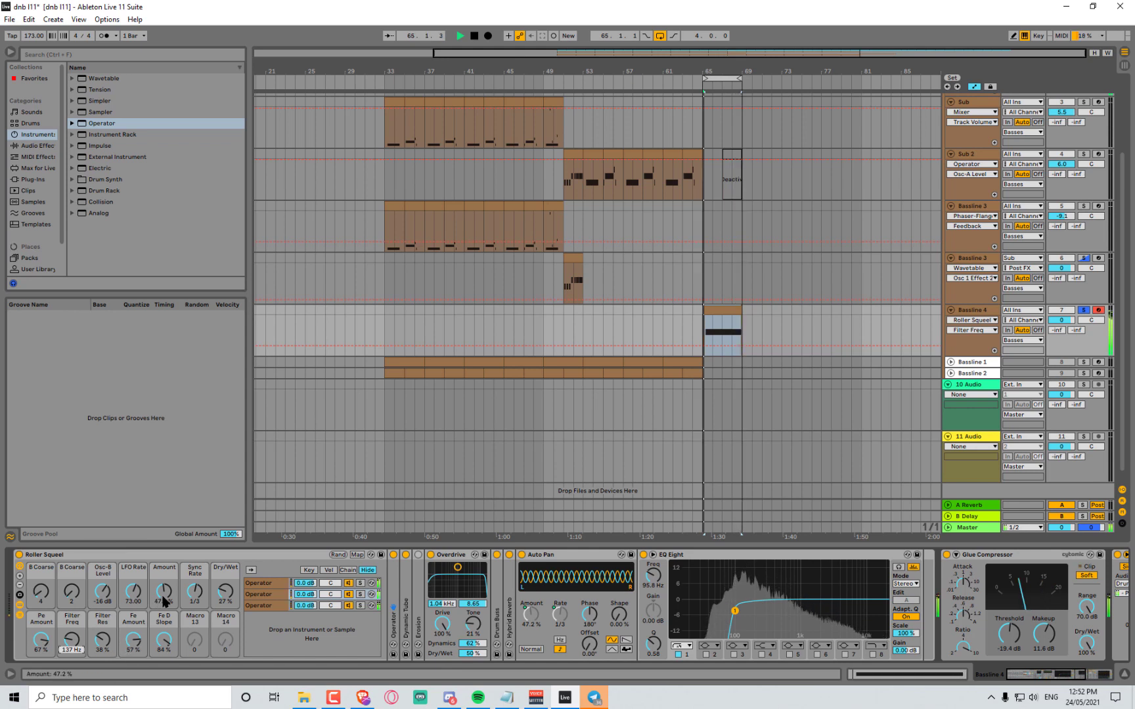
drag(164, 599, 164, 558)
drag(194, 604, 195, 630)
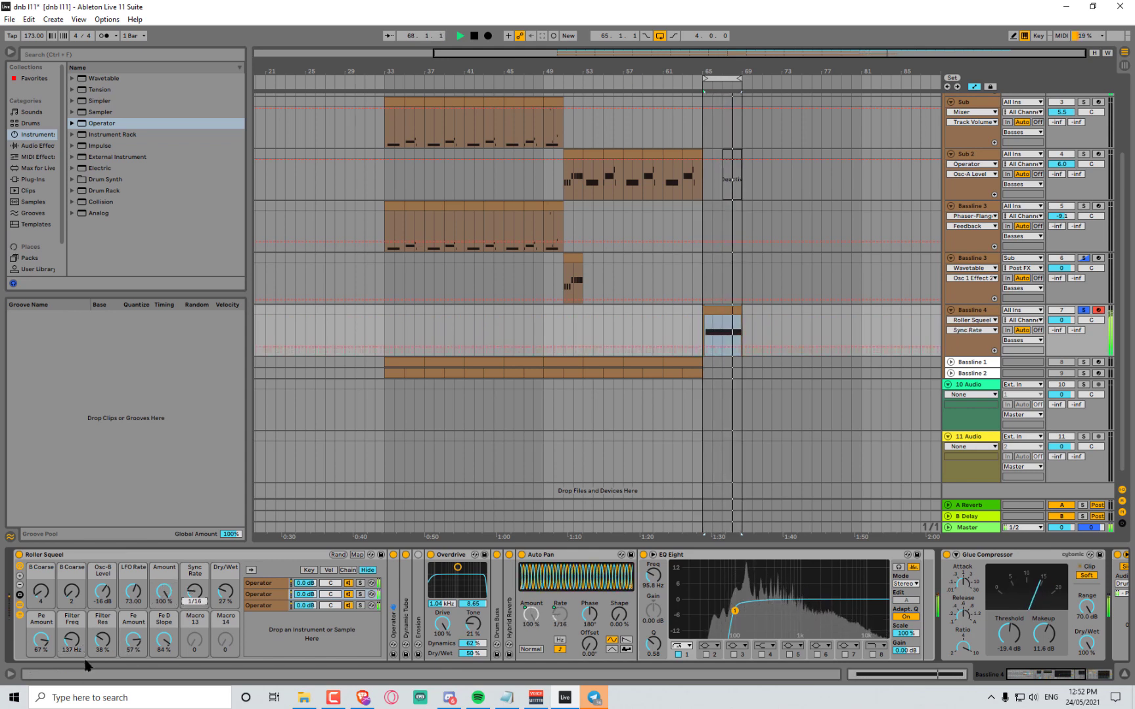
drag(76, 643, 76, 624)
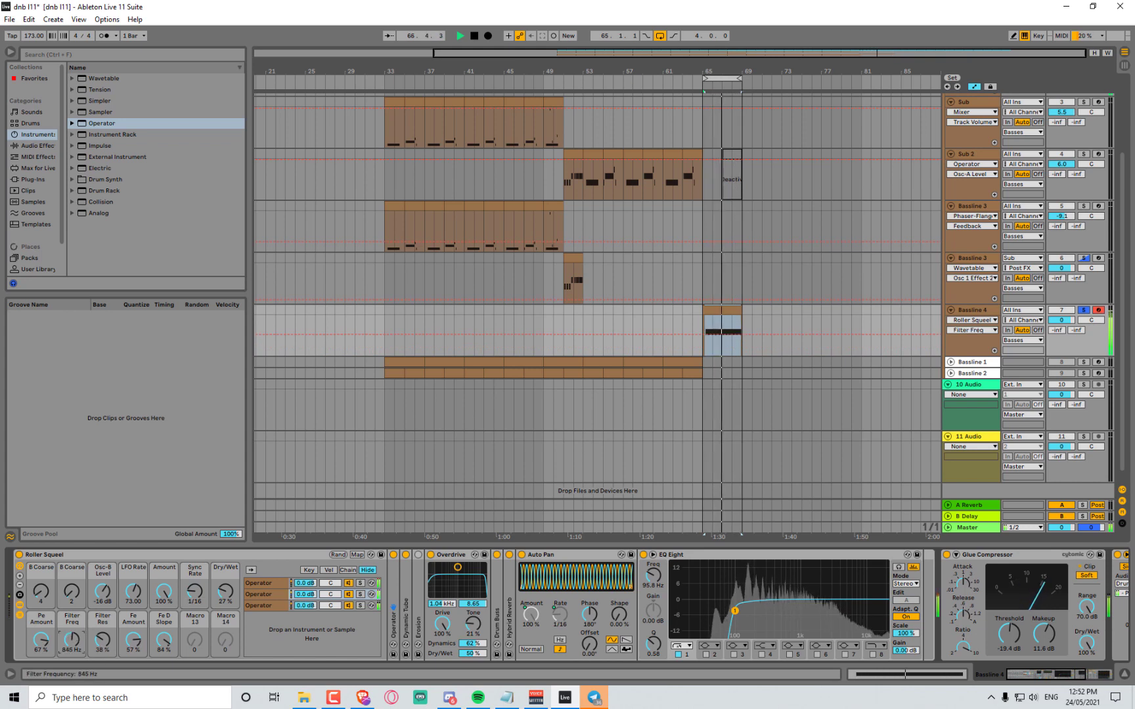
Lower the Amount macro to 21.3 % and set Pe Amount to -46 %
drag(164, 591, 164, 614)
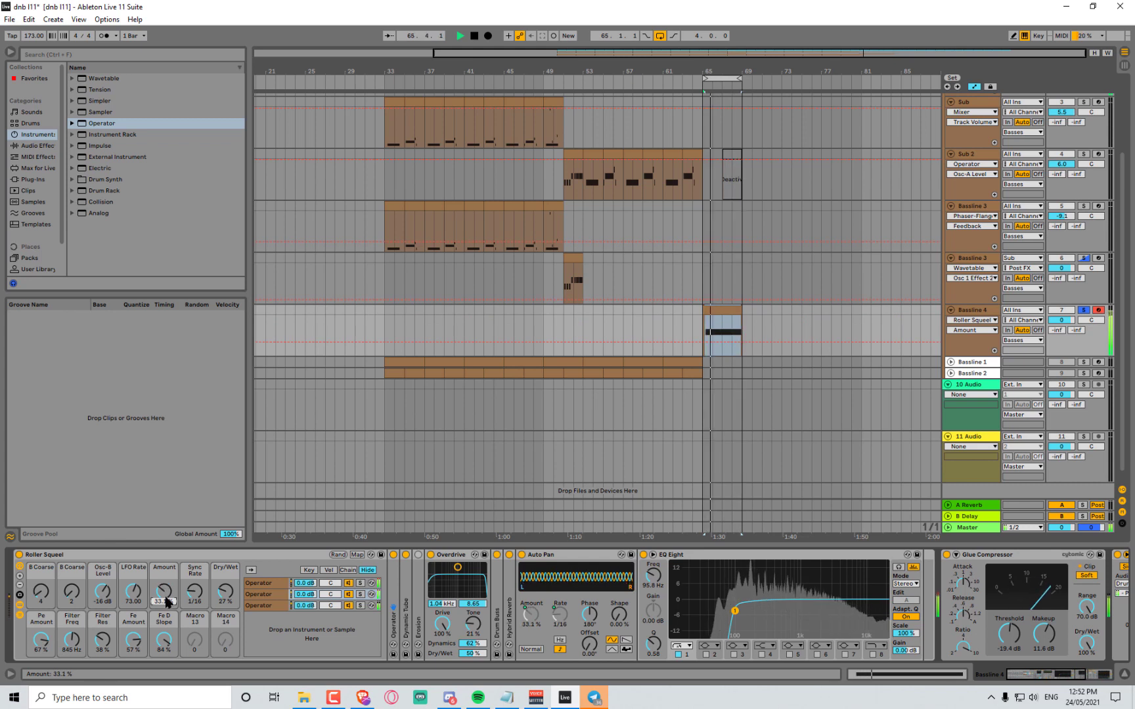
drag(164, 594, 164, 608)
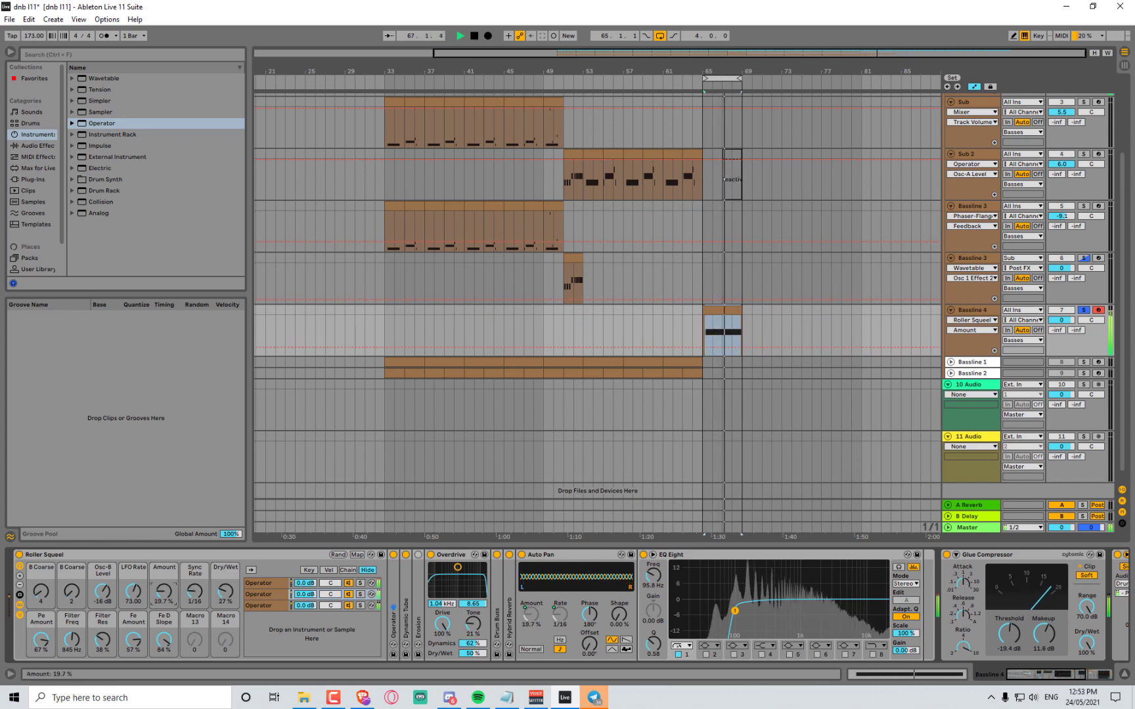
drag(52, 642, 53, 680)
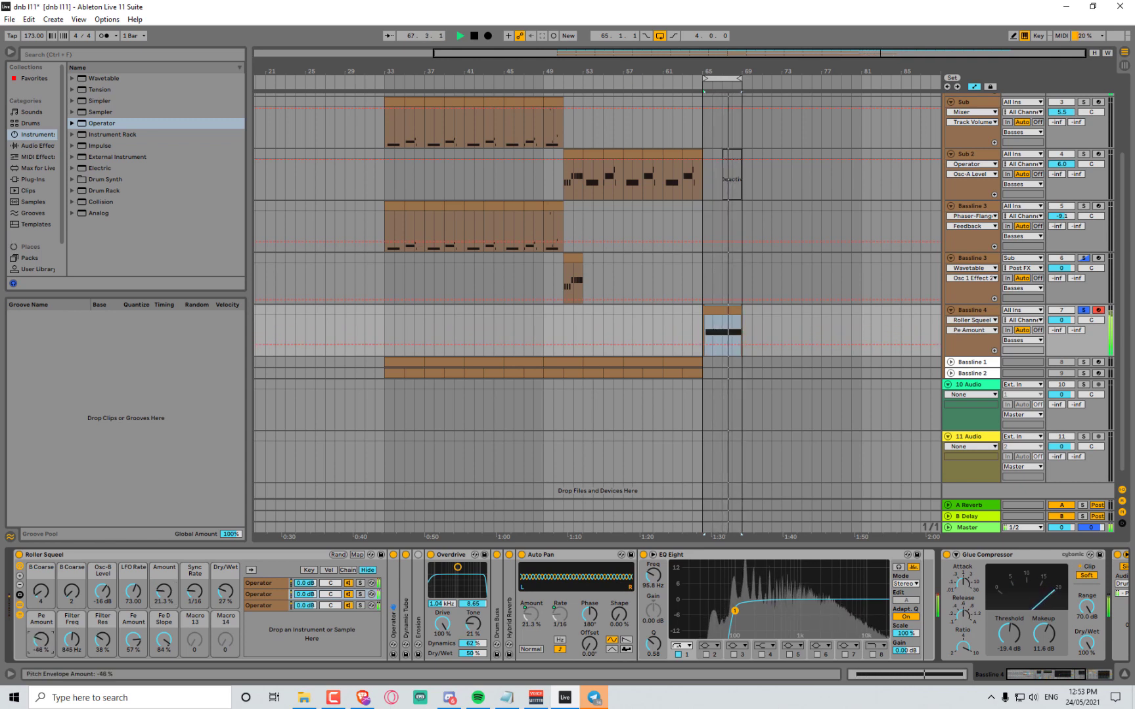
Set the Pe Amount macro to 0.0 %, the first B Coarse to 8 and the second B Coarse to 5
click(1023, 680)
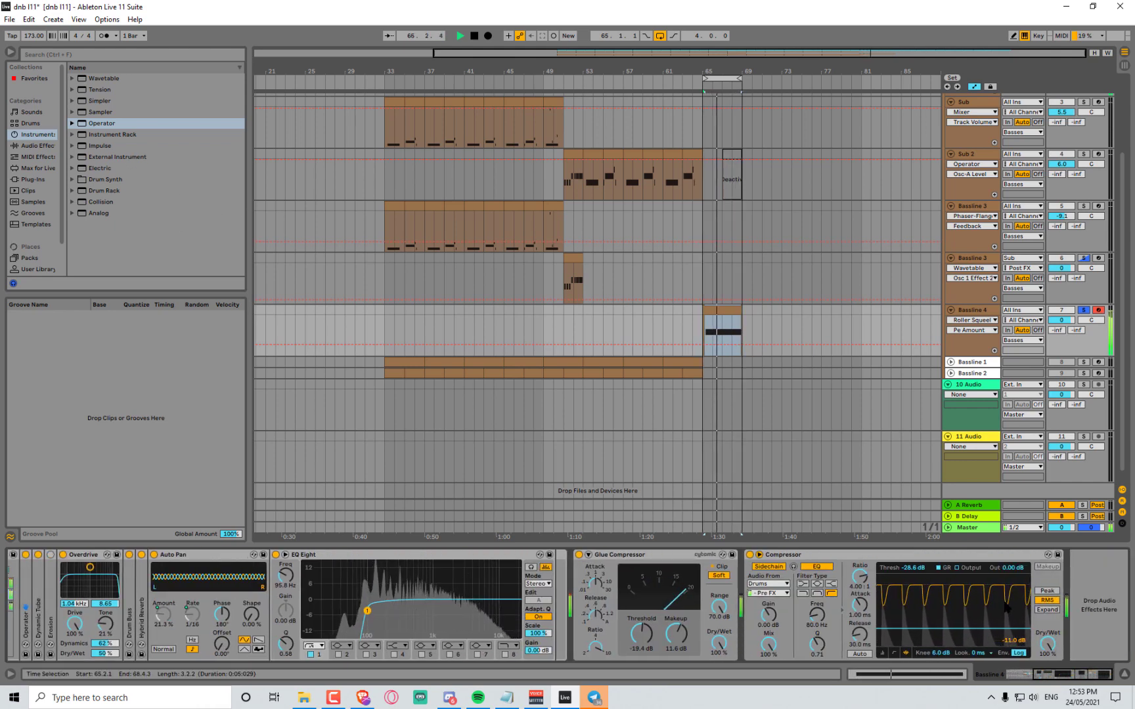
click(1027, 675)
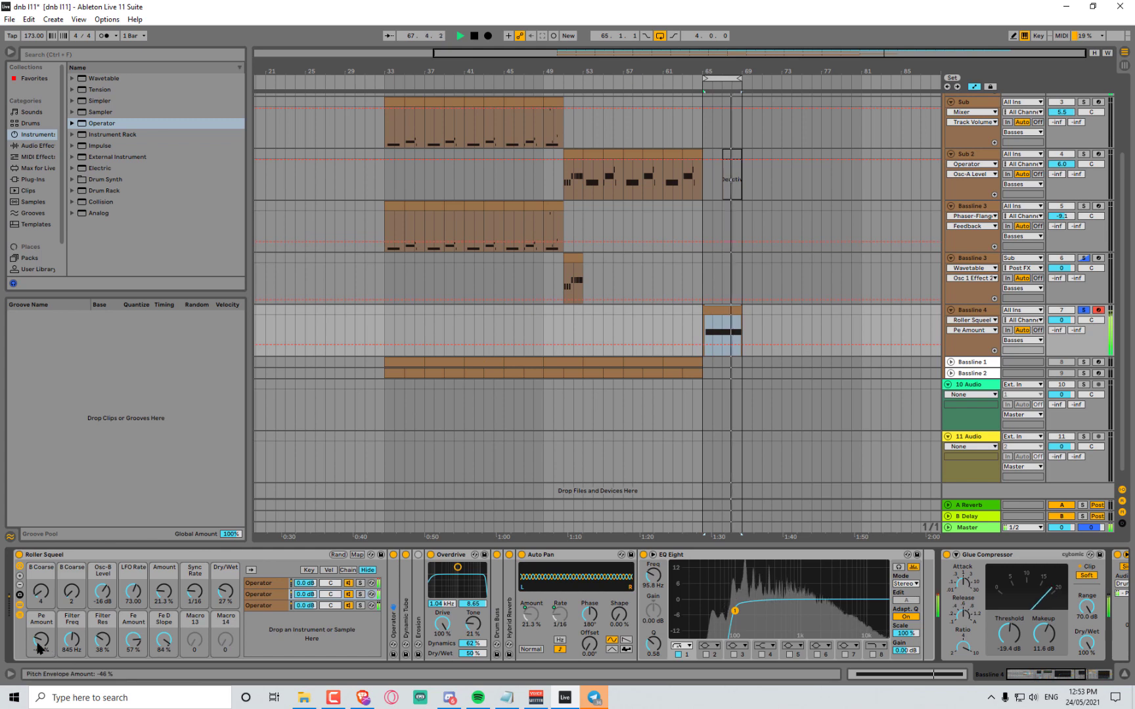
click(72, 594)
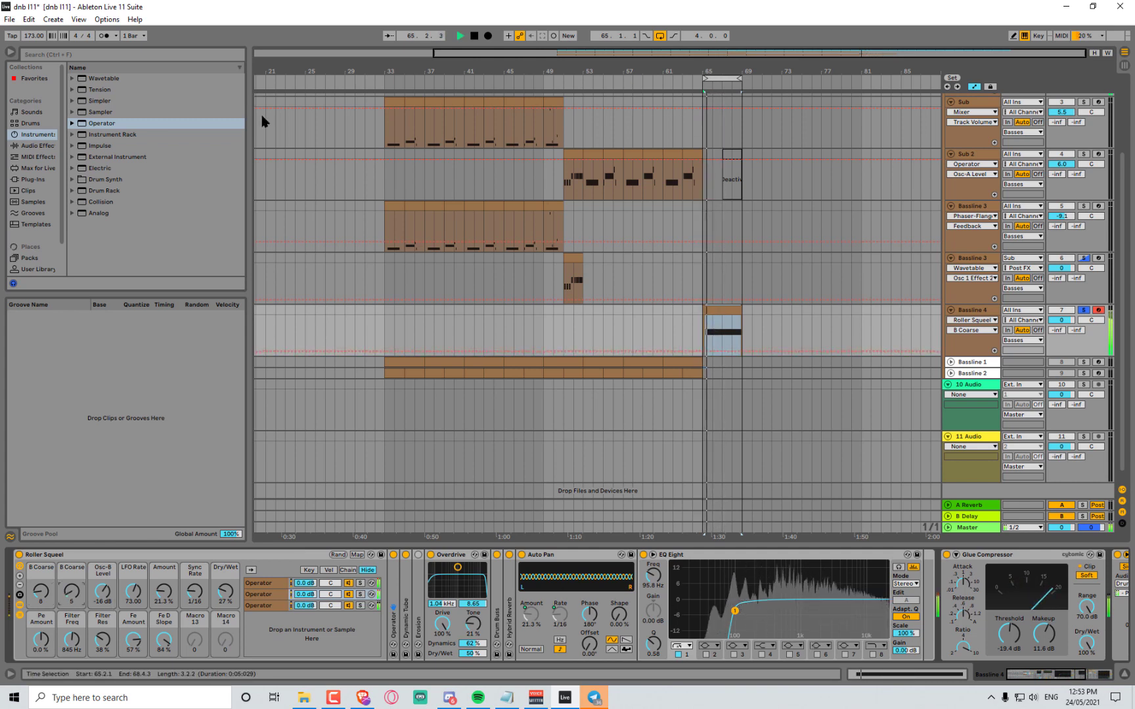
Insert a Cabinet audio effect between the Roller Squeel rack and the Glue Compressor on Bassline 4
click(34, 145)
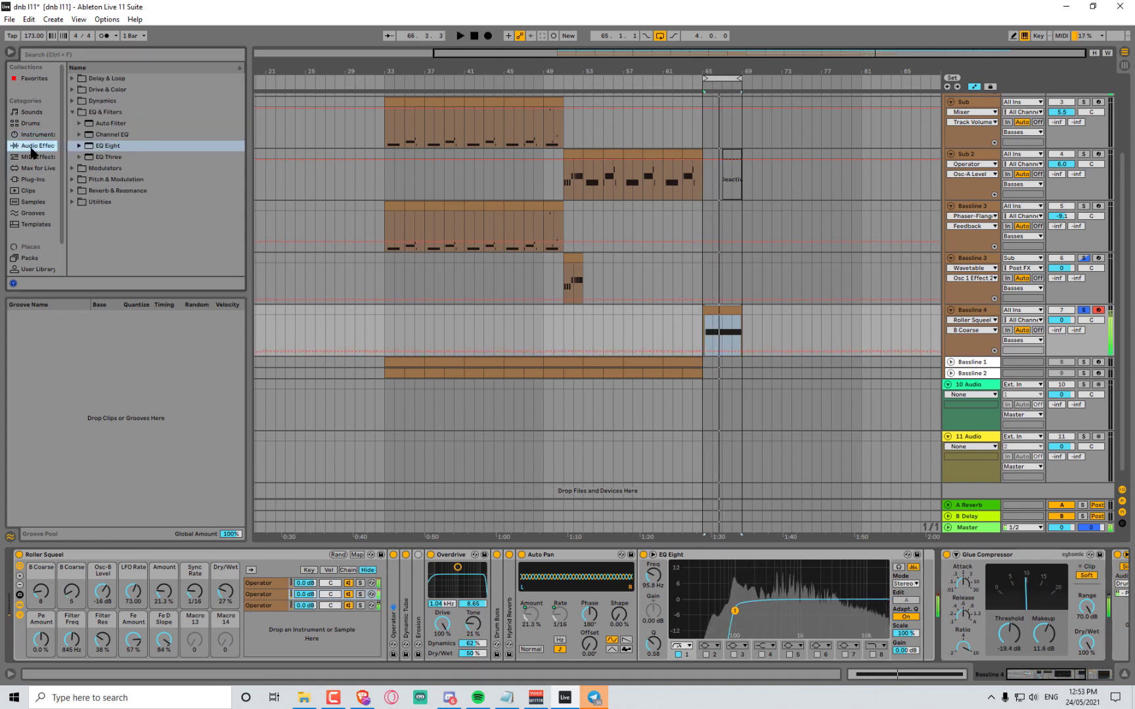
key(space)
click(77, 103)
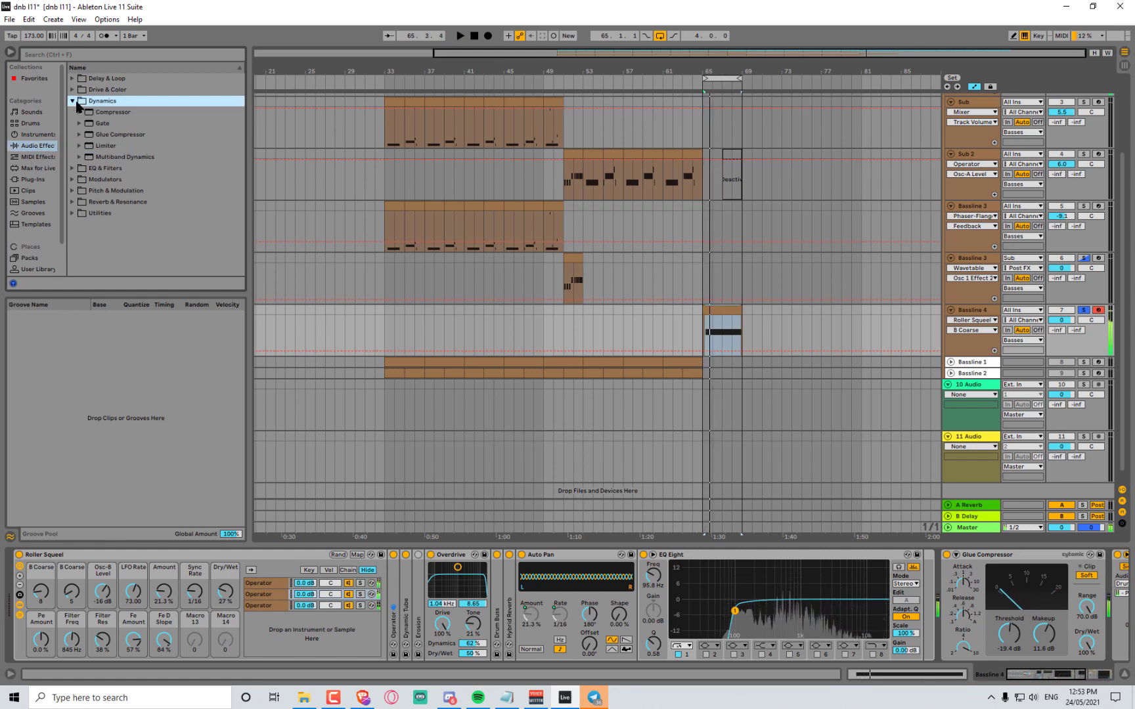
click(74, 89)
click(107, 112)
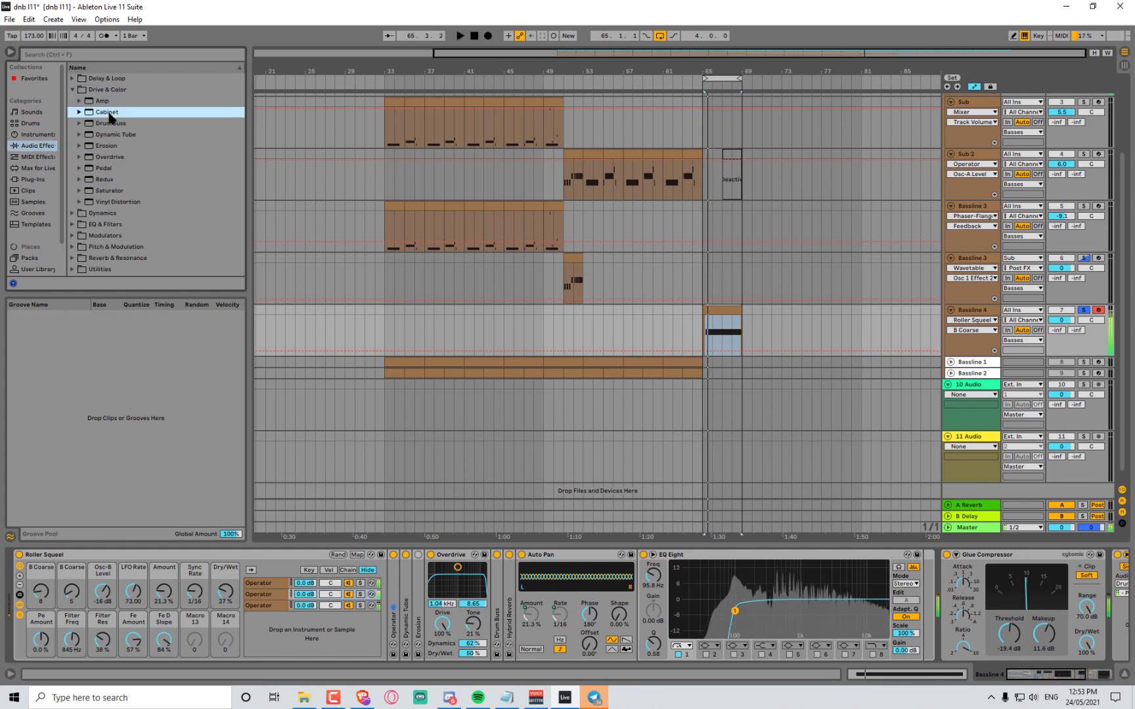
mouse_move(110, 117)
mouse_down()
mouse_move(917, 492)
mouse_move(956, 618)
mouse_up()
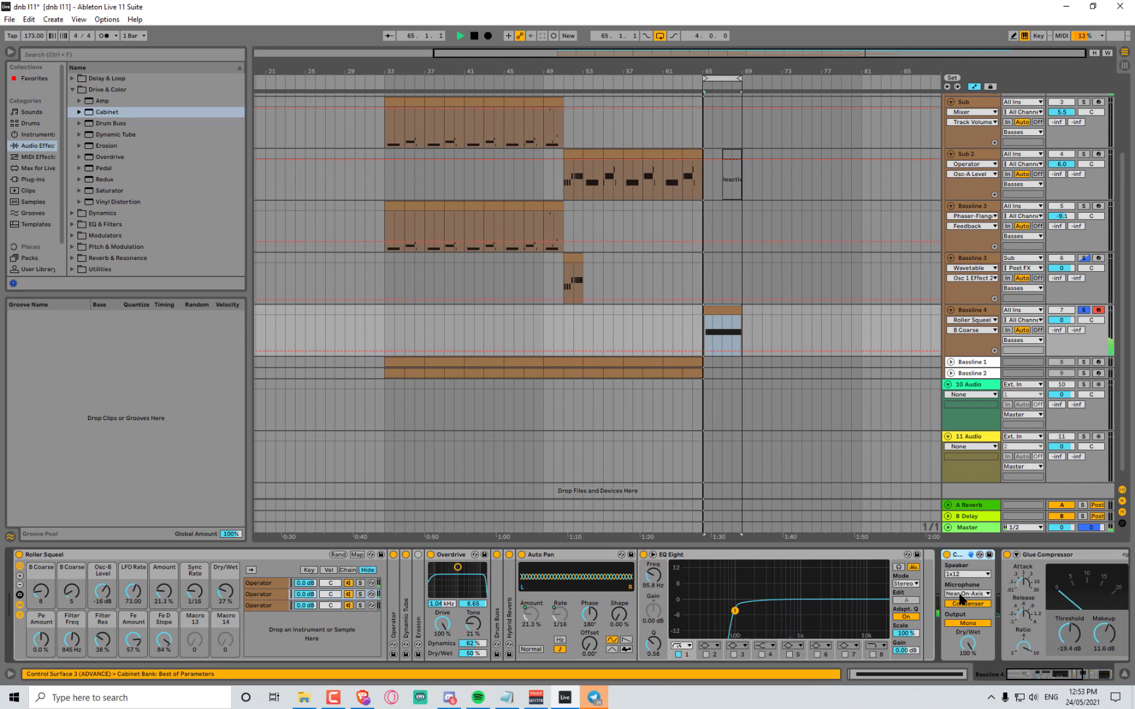
Try the Cabinet with the 4x10 speaker and a Far, Dynamic microphone, and remove the device from the chain
click(967, 574)
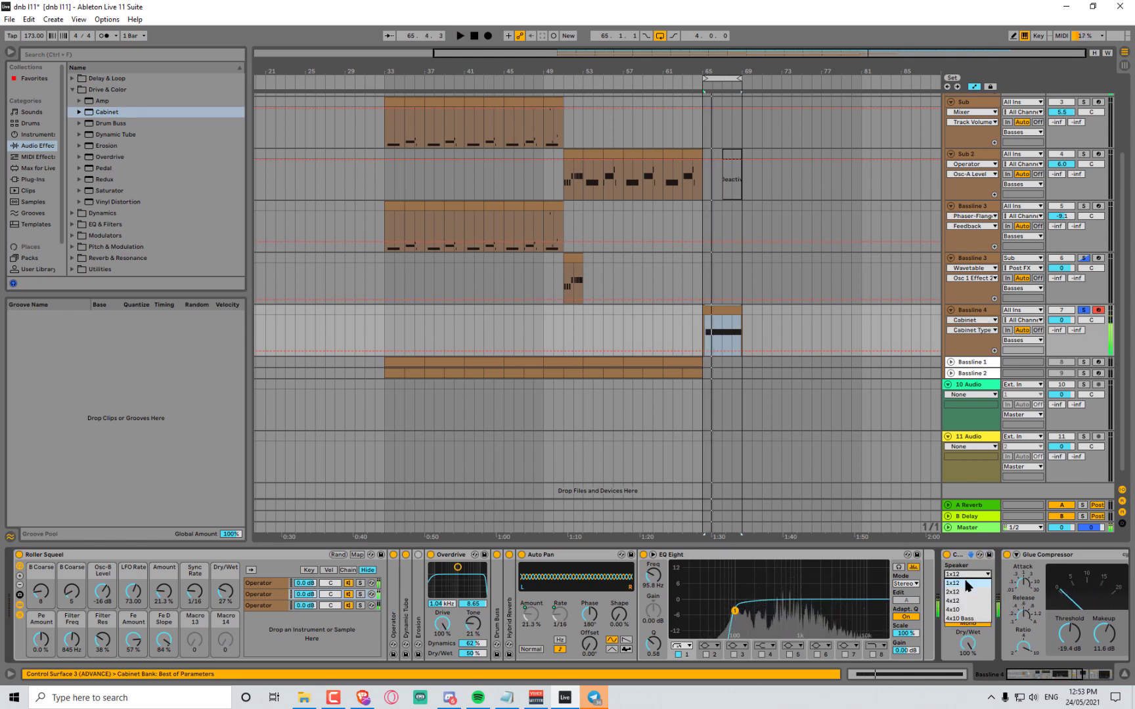
click(964, 609)
key(space)
click(975, 593)
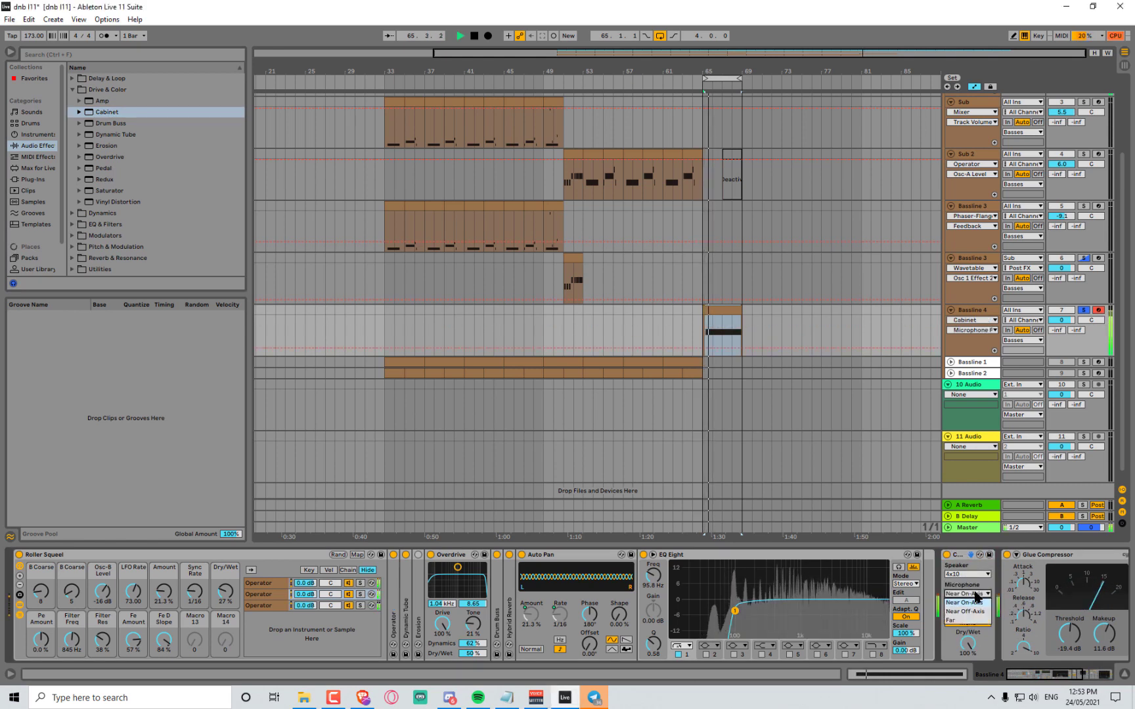
click(969, 620)
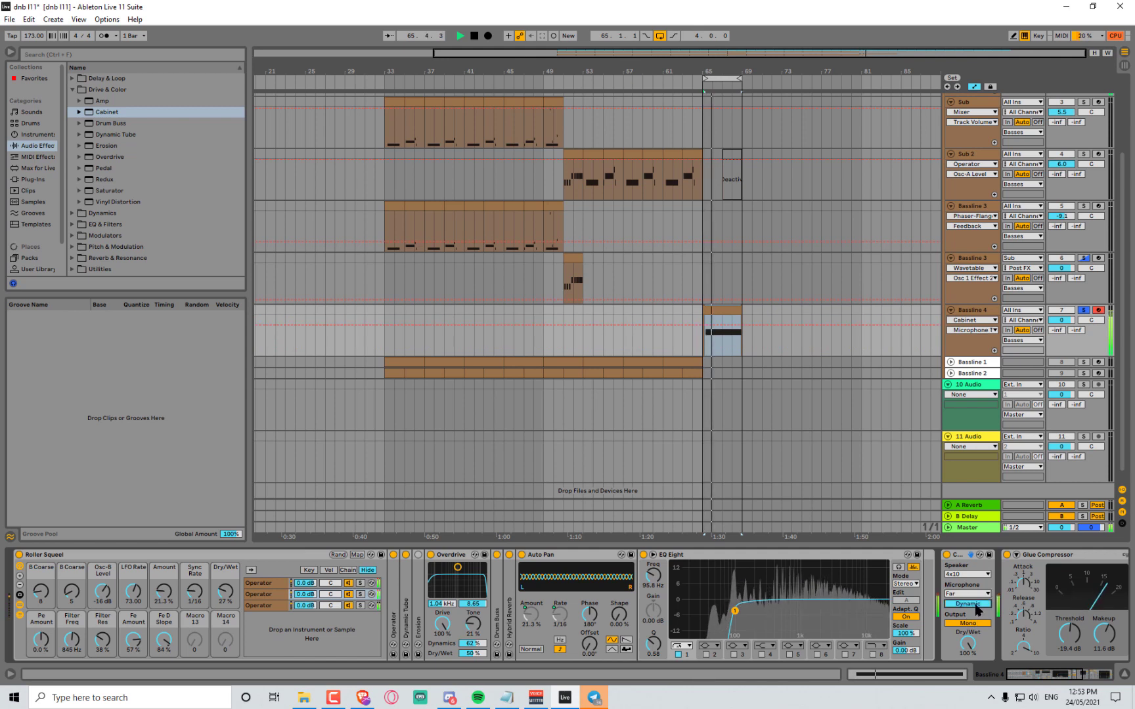
key(space)
key(Delete)
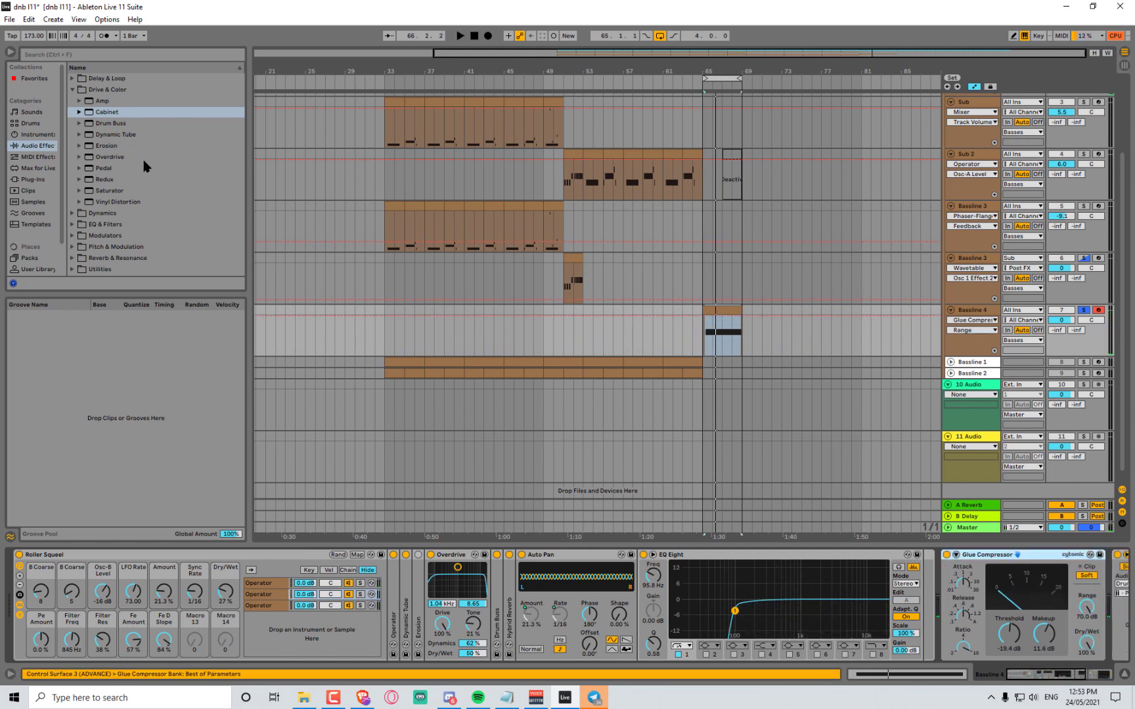
Insert a Pedal effect before the Glue Compressor, choose Distort mode and raise Gain to 87 %
click(106, 170)
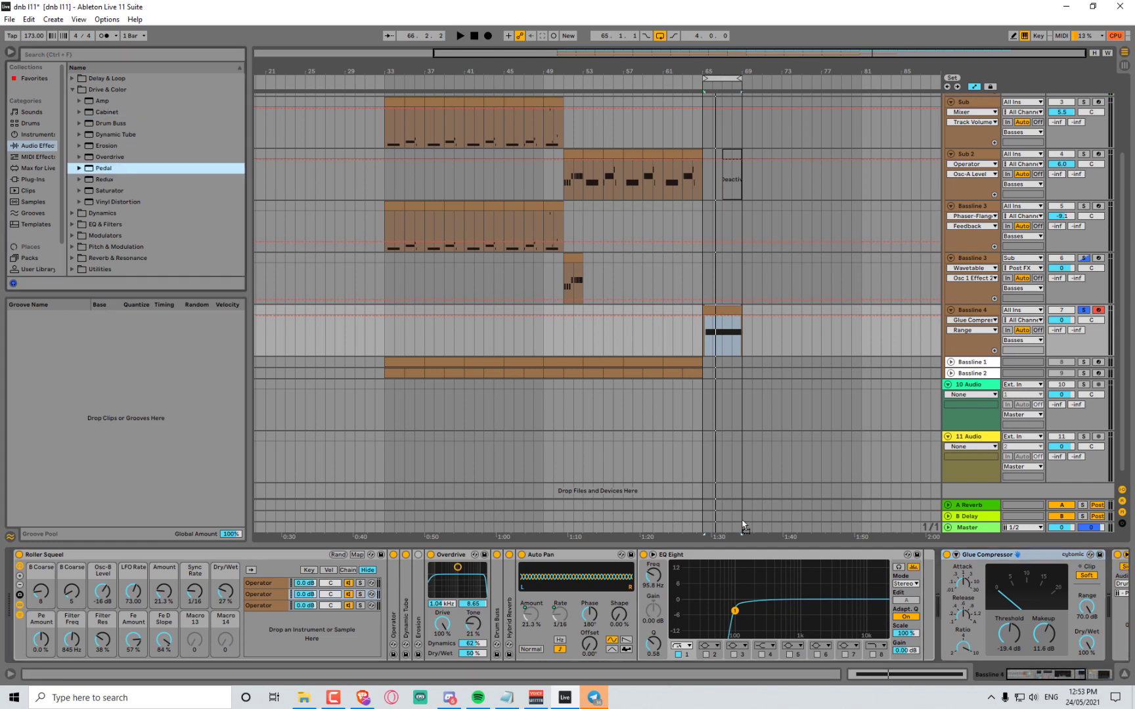
drag(944, 590, 946, 591)
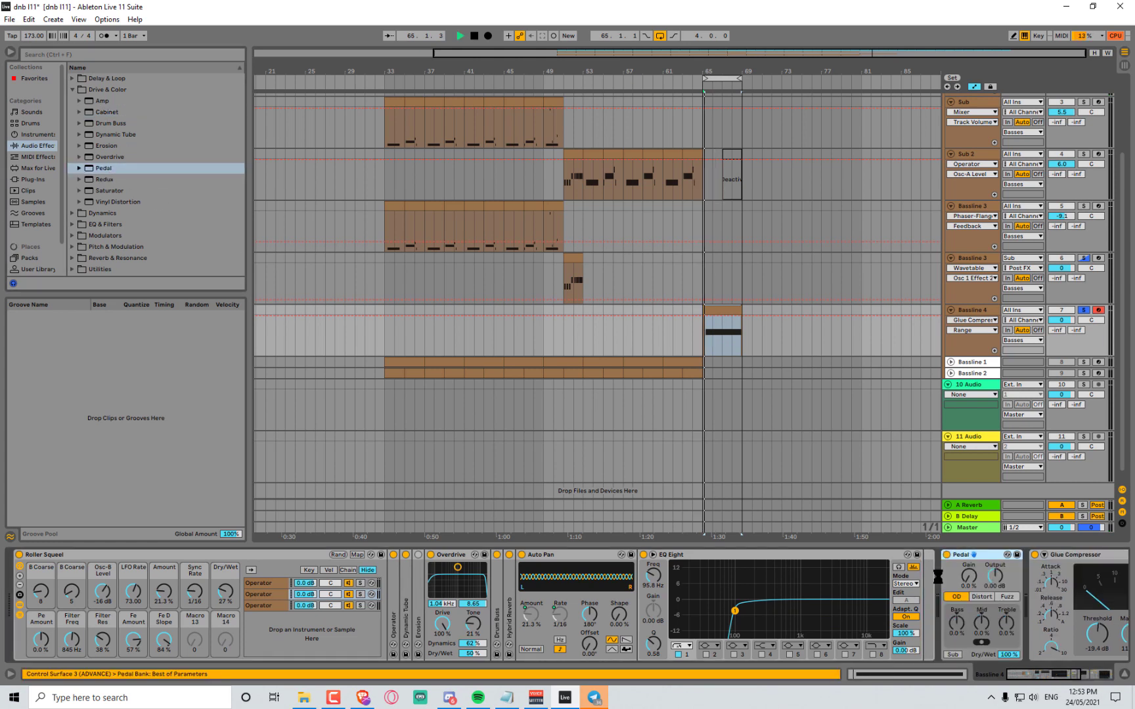
click(981, 596)
key(space)
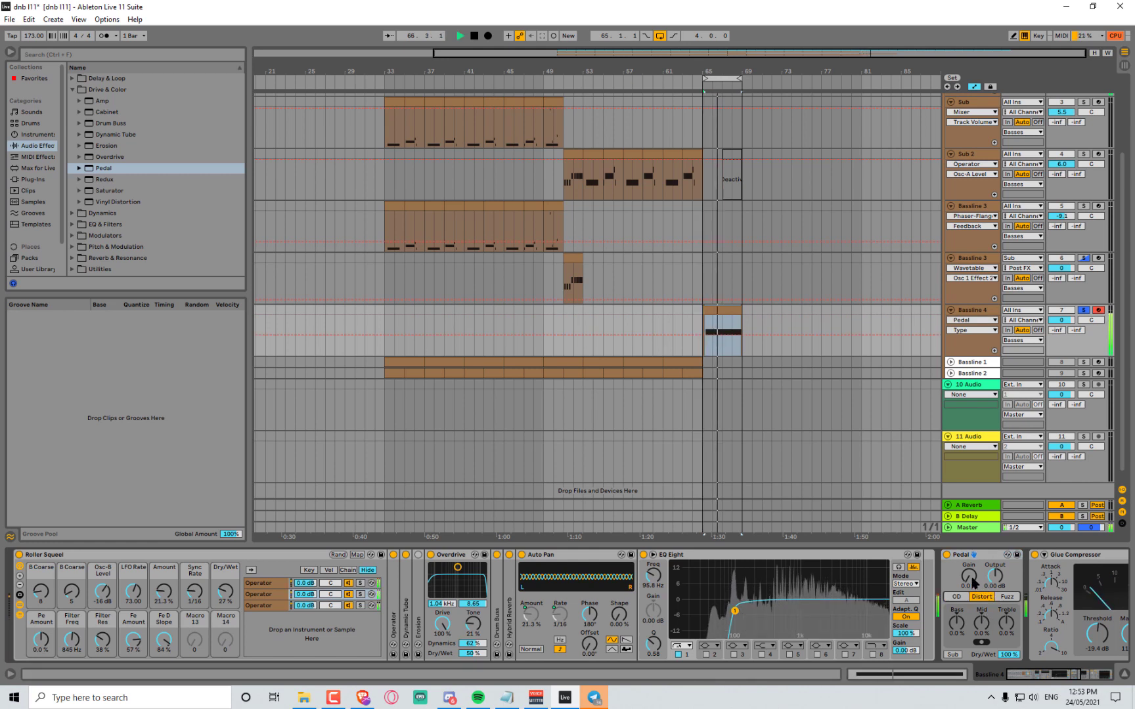
drag(975, 584, 975, 551)
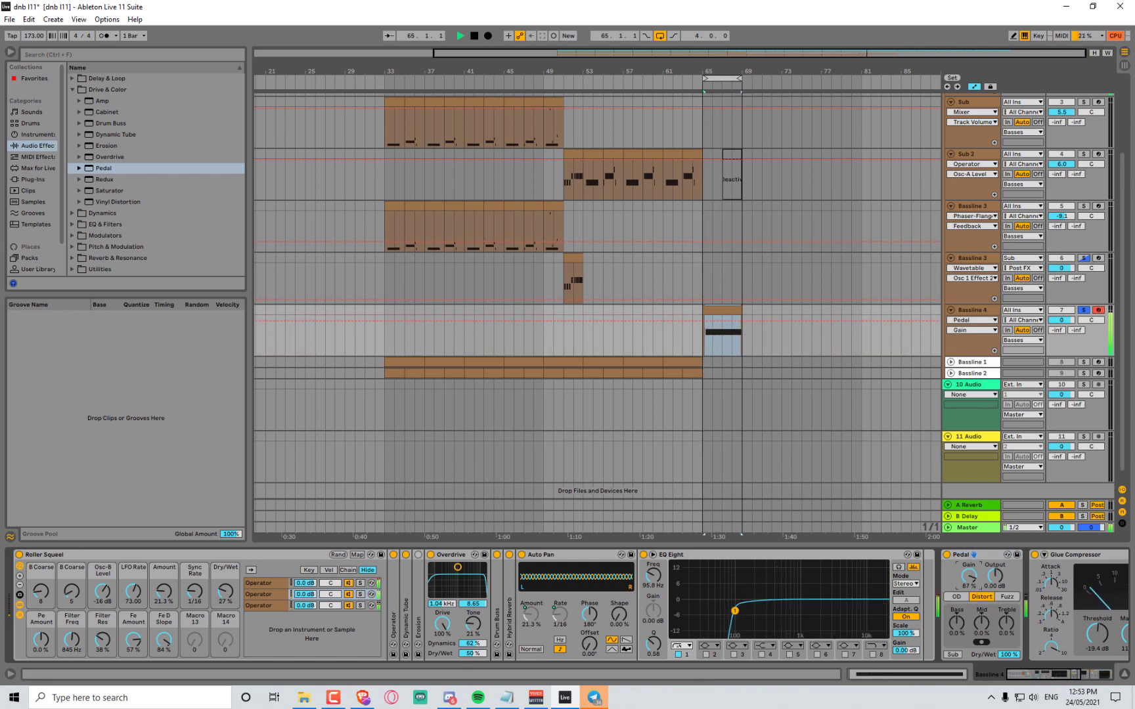
Try the Pedal's other distortion modes, choose OD and raise Mid to 62 %
click(1007, 597)
click(957, 597)
click(982, 597)
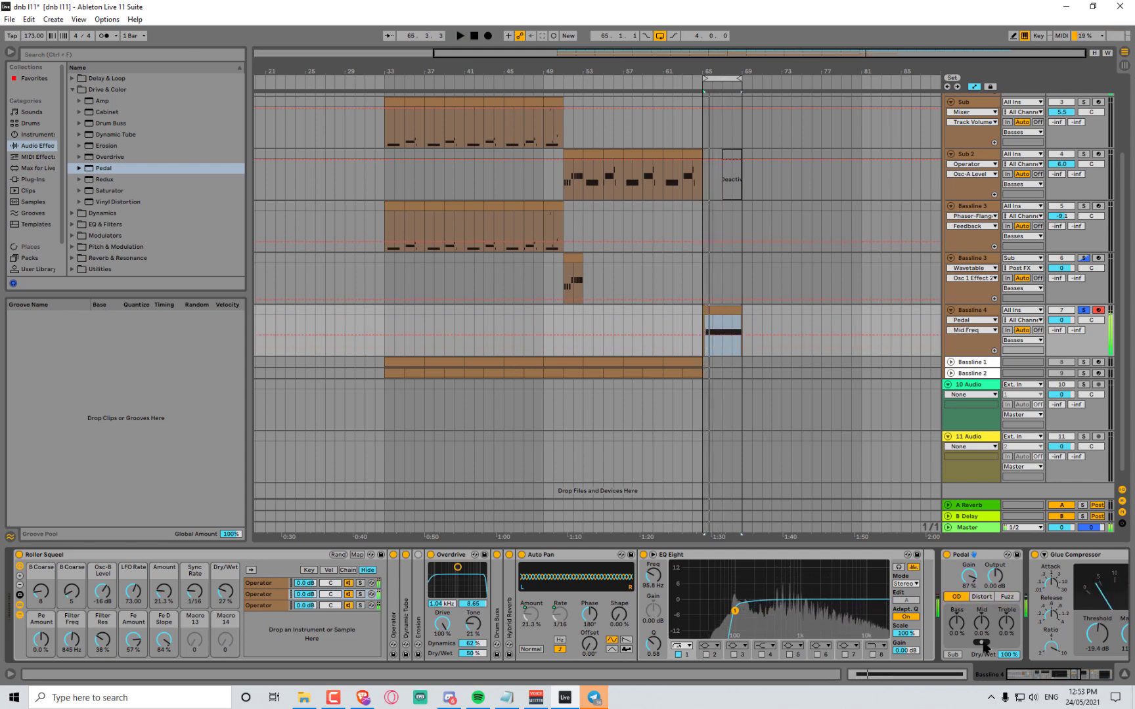
drag(982, 624, 982, 583)
key(space)
key(space)
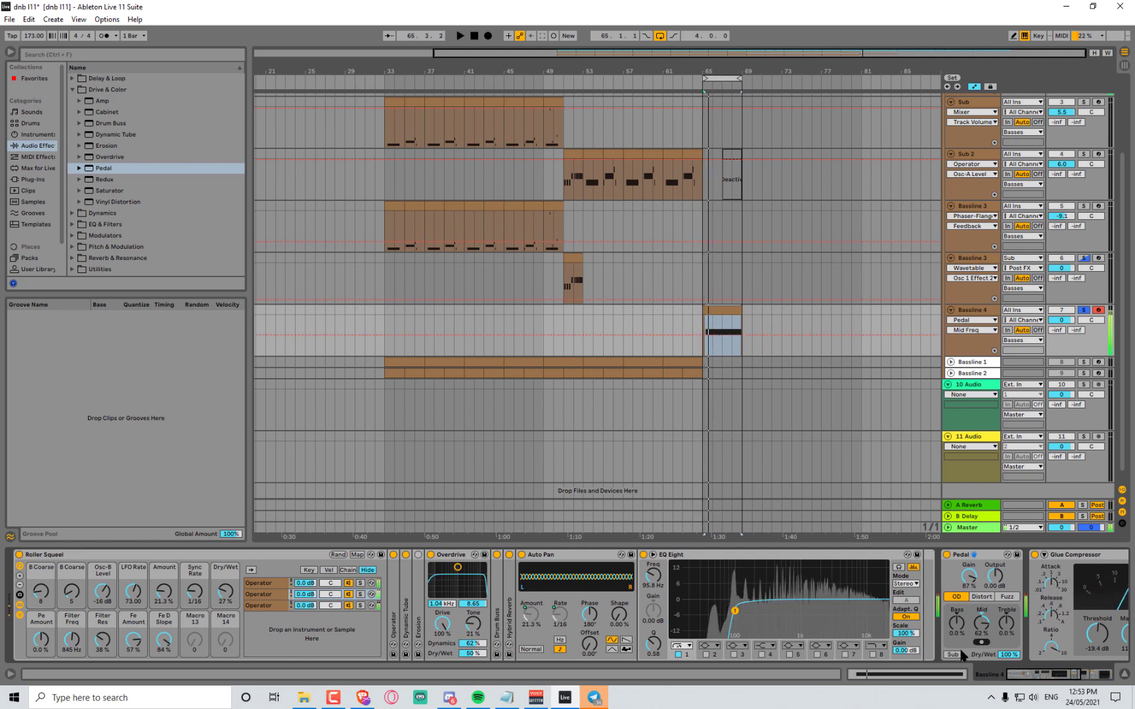
Try the Pedal's Sub switch, leave it off, and set Bass to -24 % and Treble to 52 %
click(953, 655)
click(954, 655)
key(space)
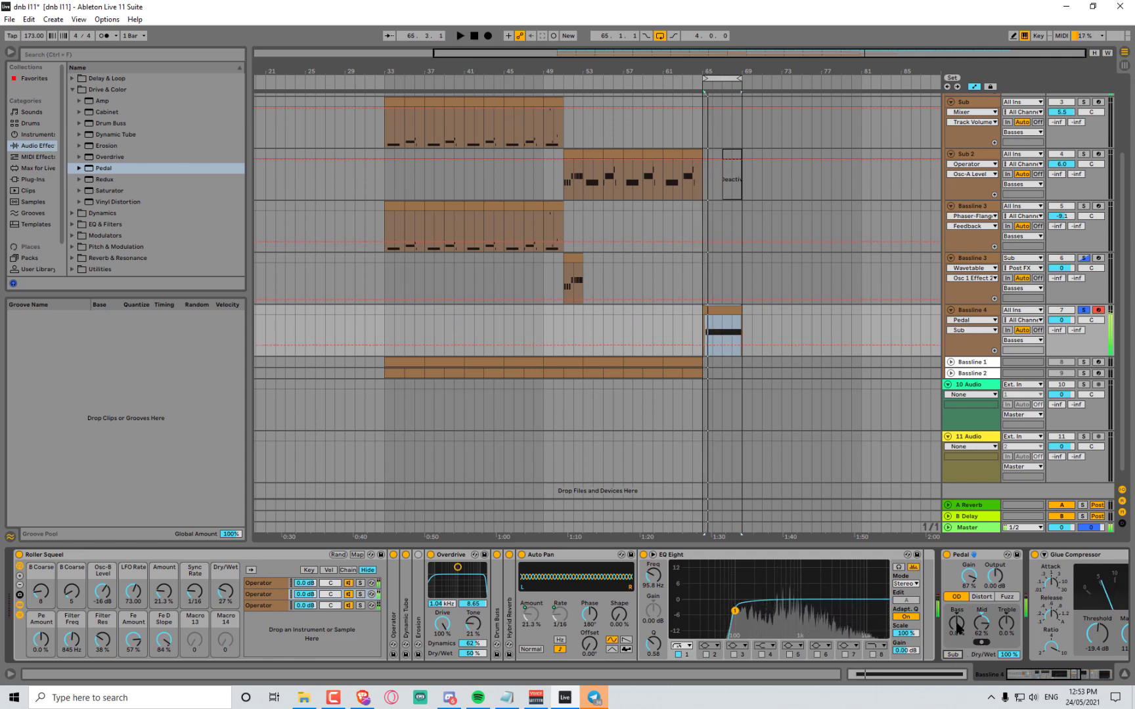
key(space)
drag(957, 628, 958, 595)
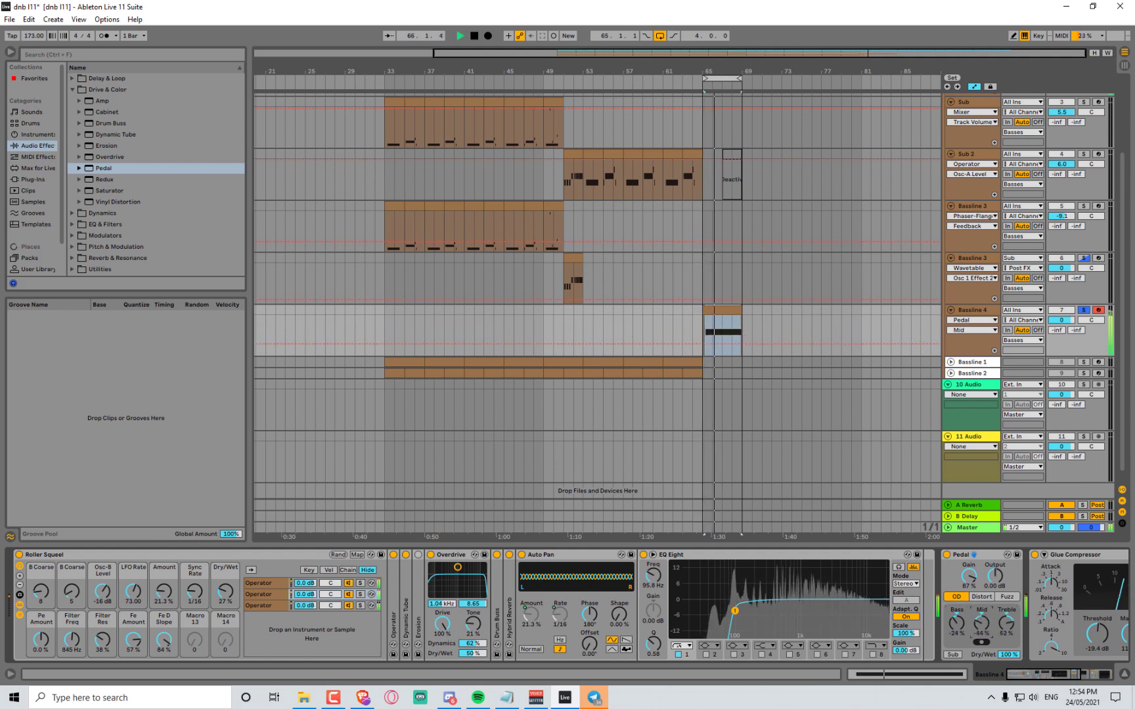
Switch the Pedal to Distort, with Mid at -83 % and Treble at -7.8 %
click(982, 598)
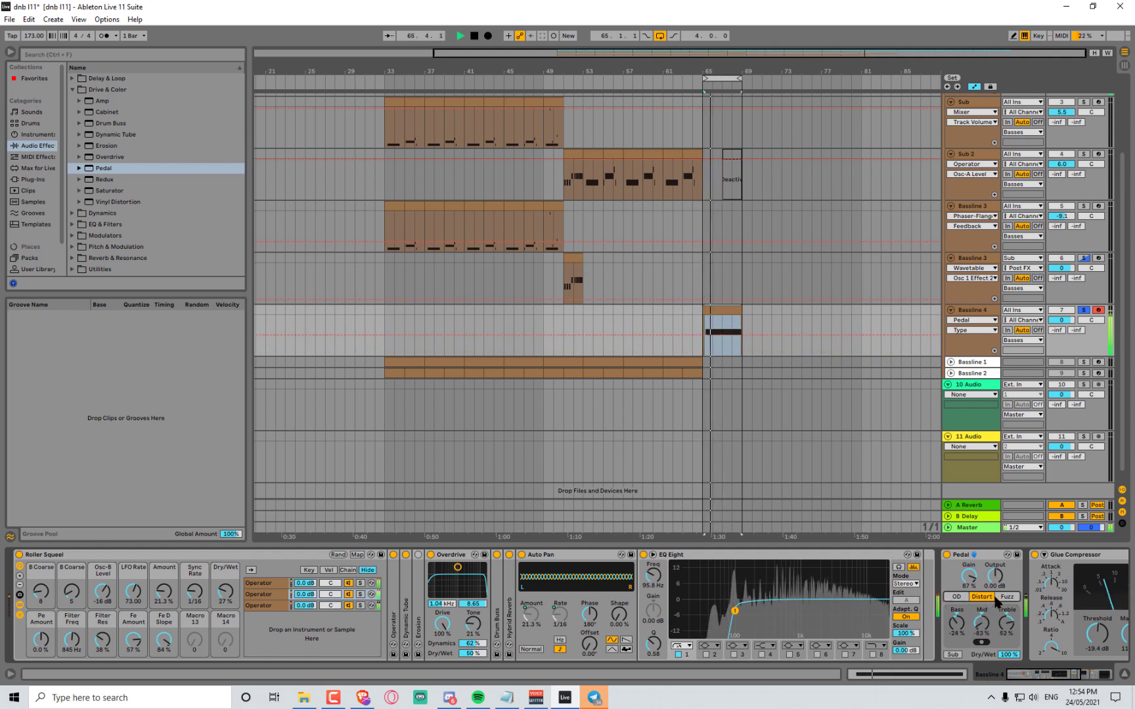
drag(995, 629, 995, 601)
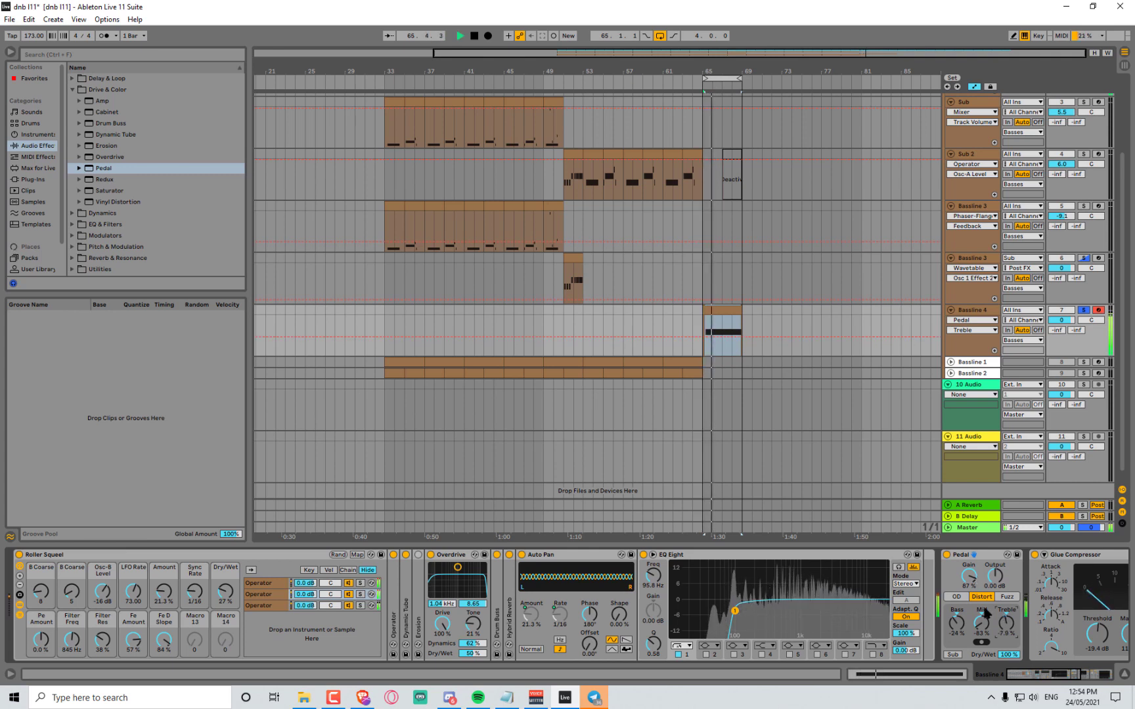
key(space)
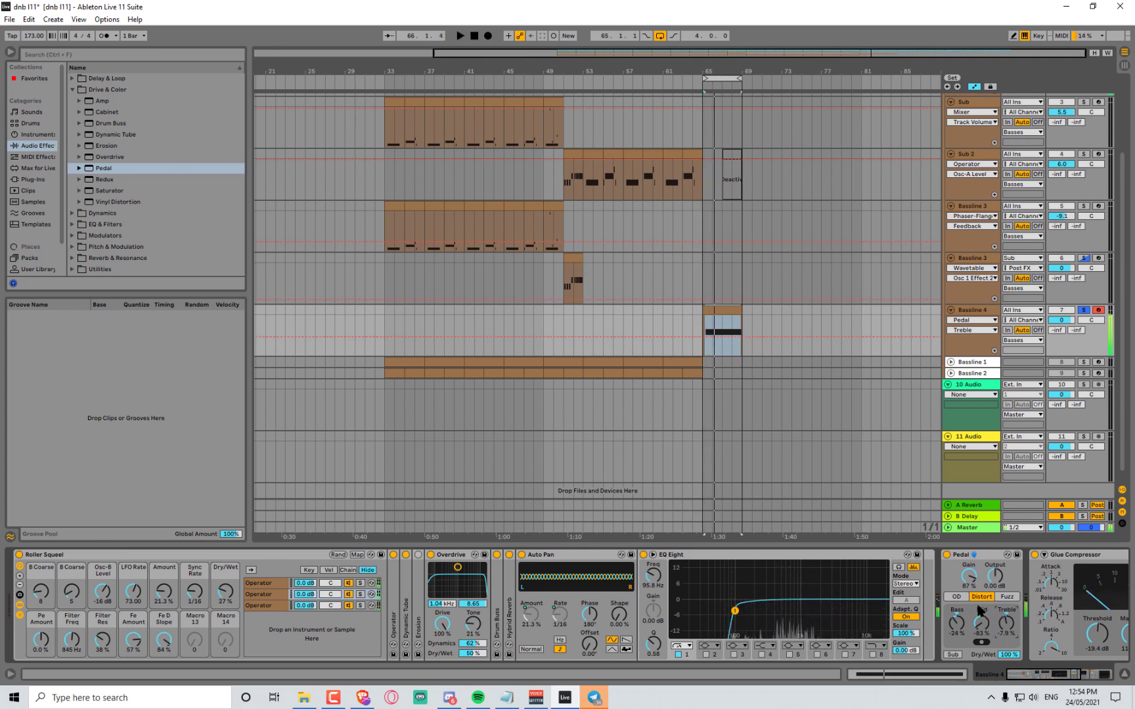
Try the Pedal's Fuzz mode, lower Gain to 0.0 % and return to Distort
click(1005, 597)
key(space)
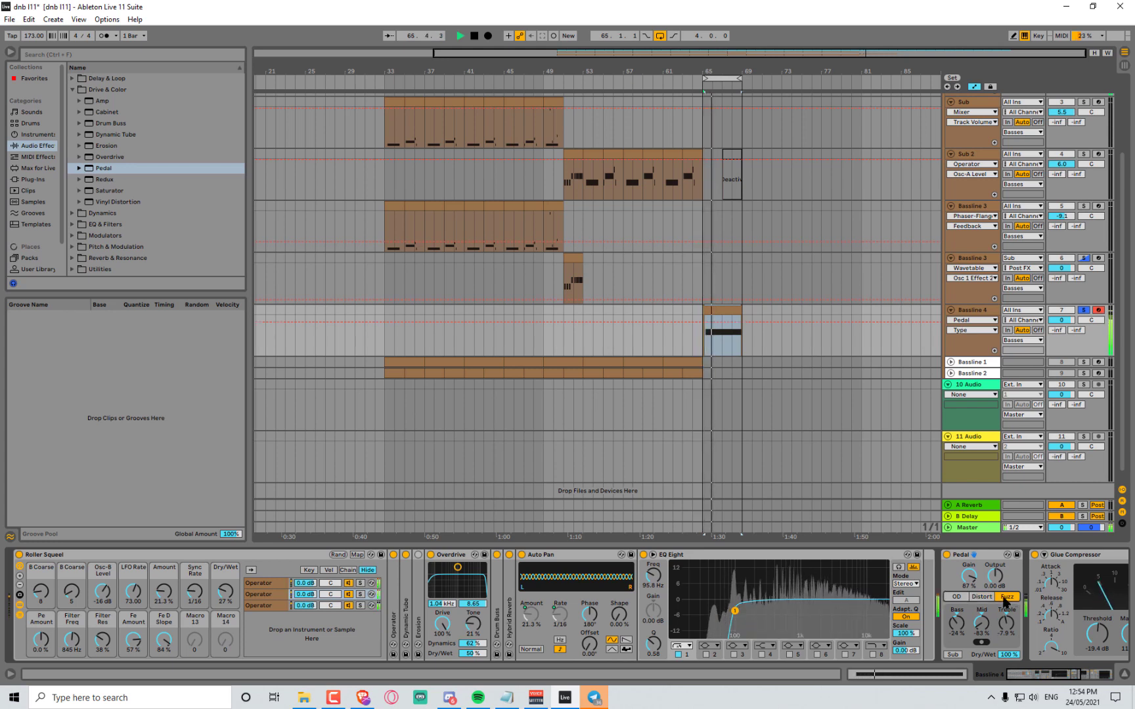
drag(970, 577, 969, 631)
key(space)
click(983, 597)
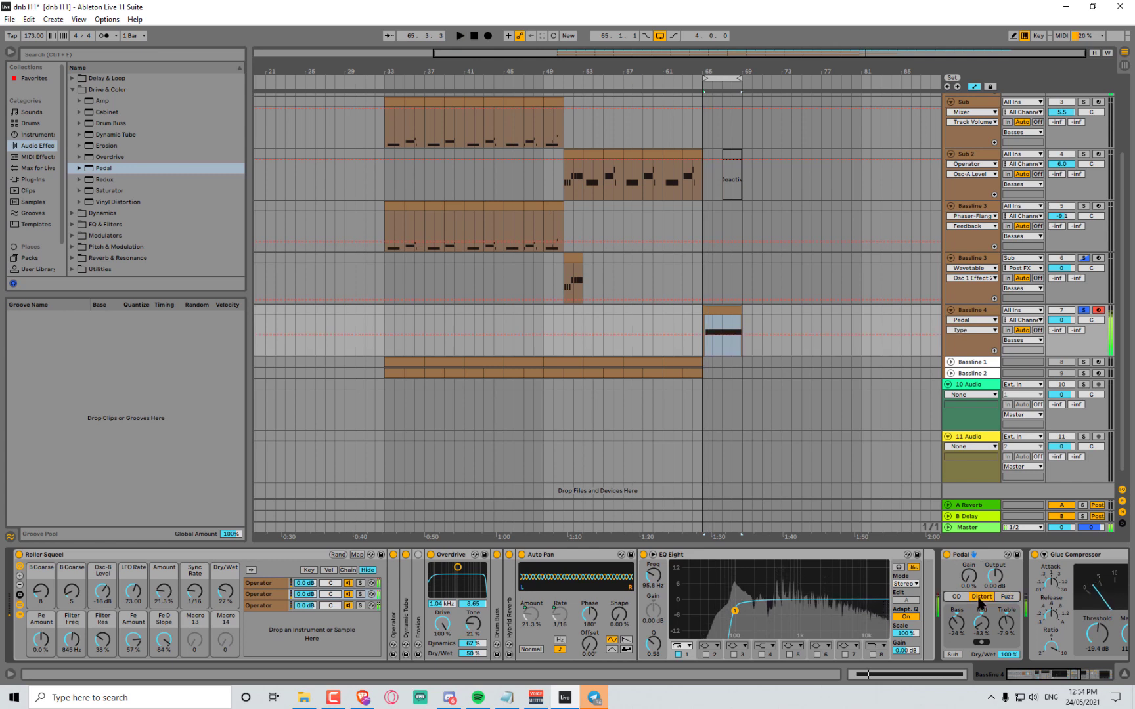
Set the Pedal's Treble to 100 % and its Mid to 7.9 %
key(space)
drag(981, 624, 1007, 575)
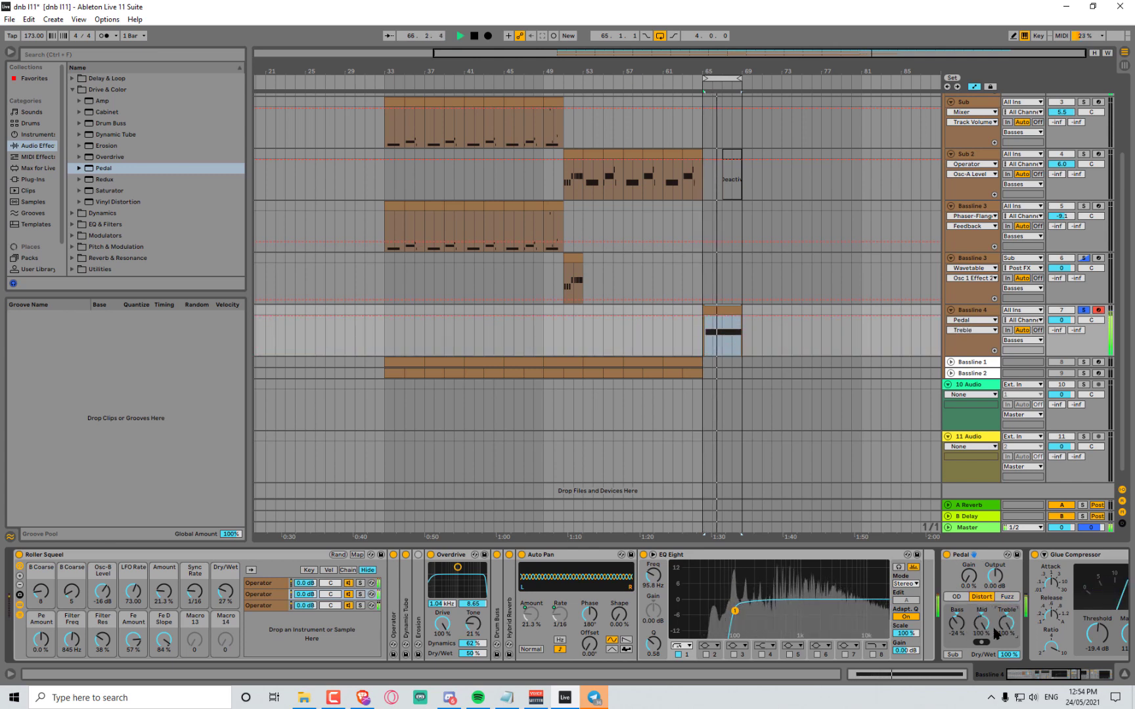
drag(980, 624, 980, 653)
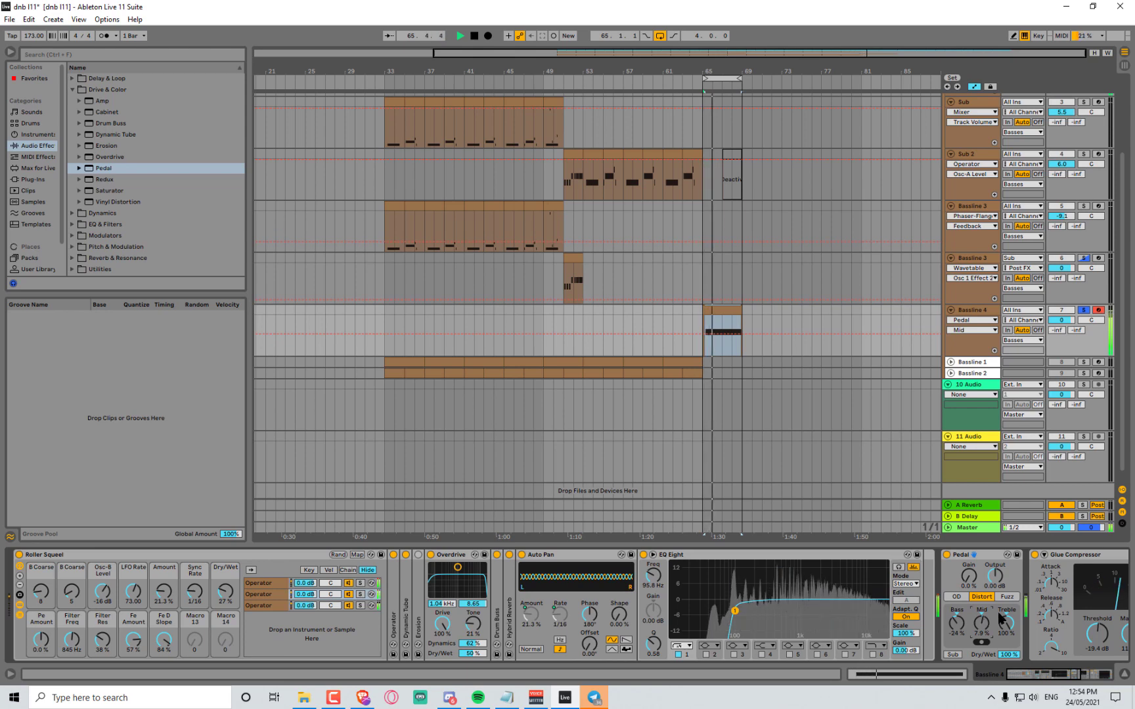
Delete the third Operator chain from the Roller Squeel rack
click(347, 609)
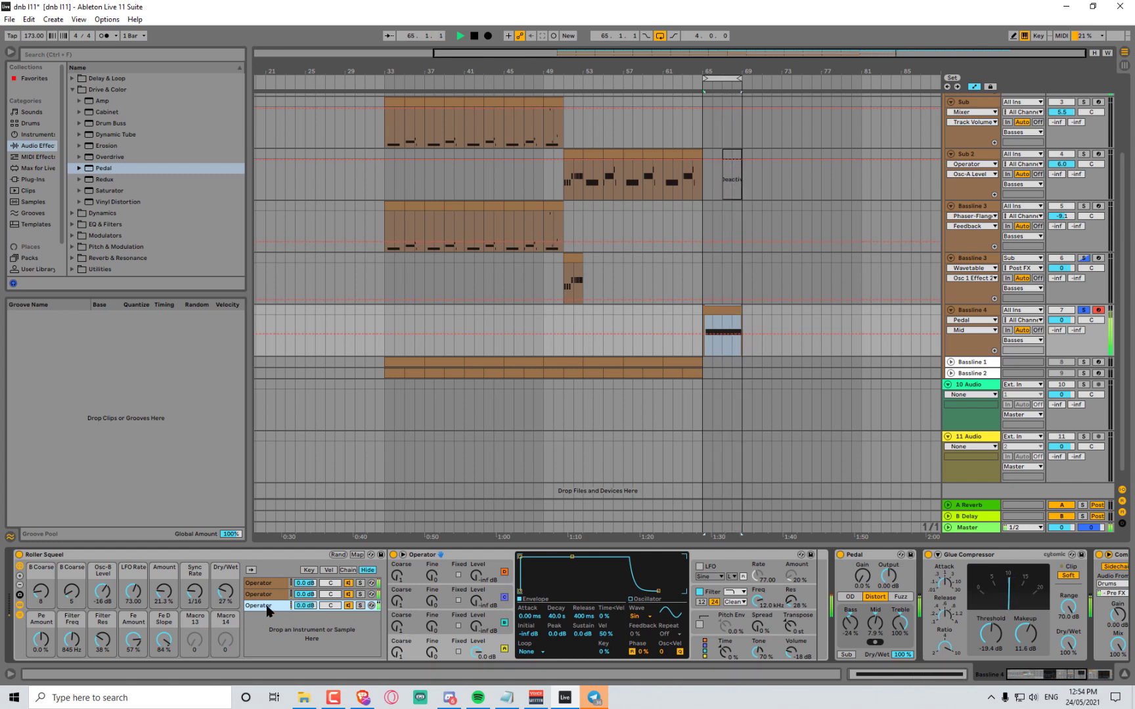
key(space)
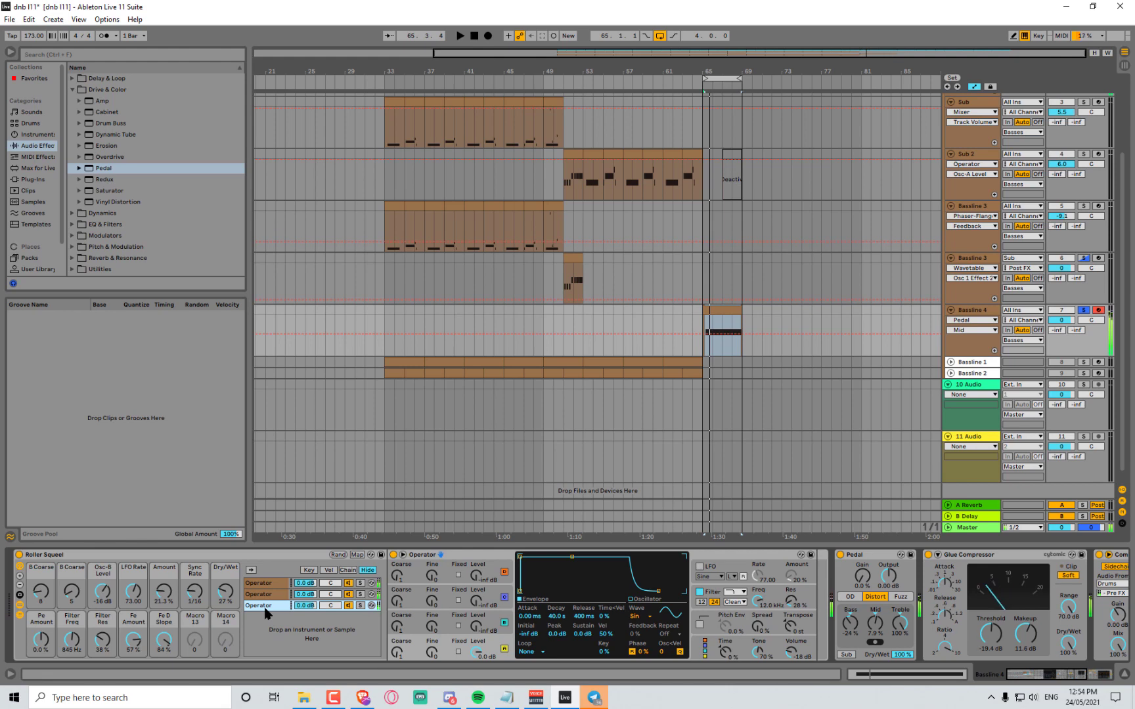
key(Delete)
Group the devices from the Roller Squeel rack through the Glue Compressor into a new Instrument Rack, leaving out the sidechain Compressor
click(265, 556)
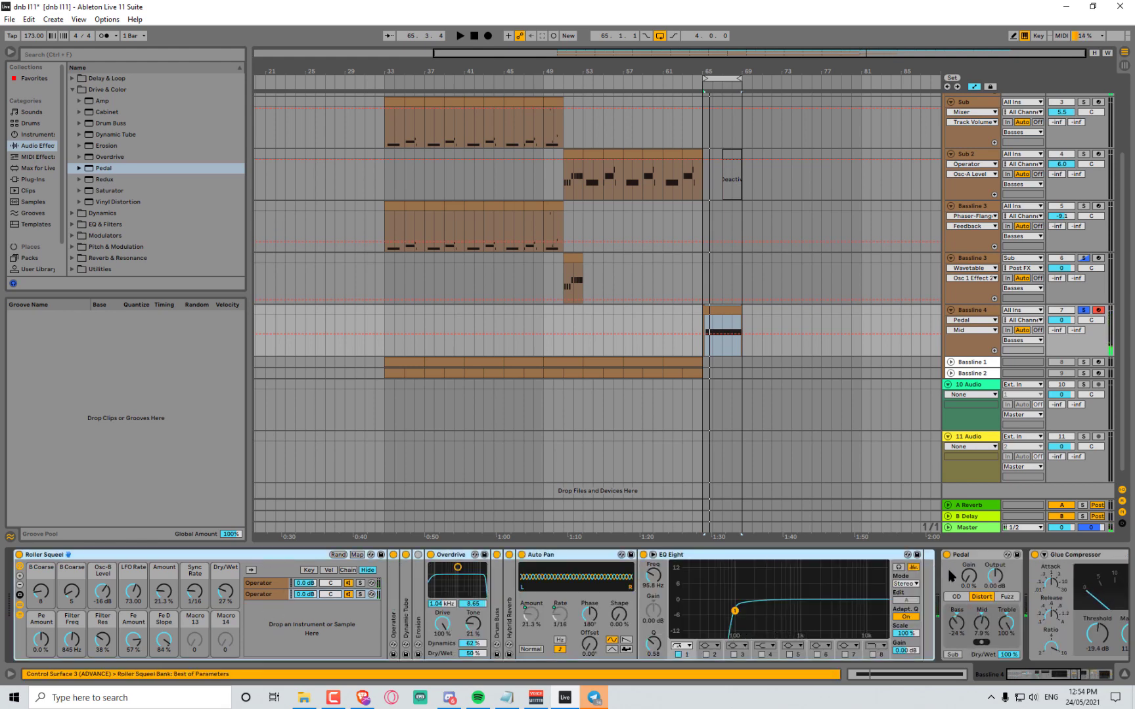
scroll(951, 573, right, 7)
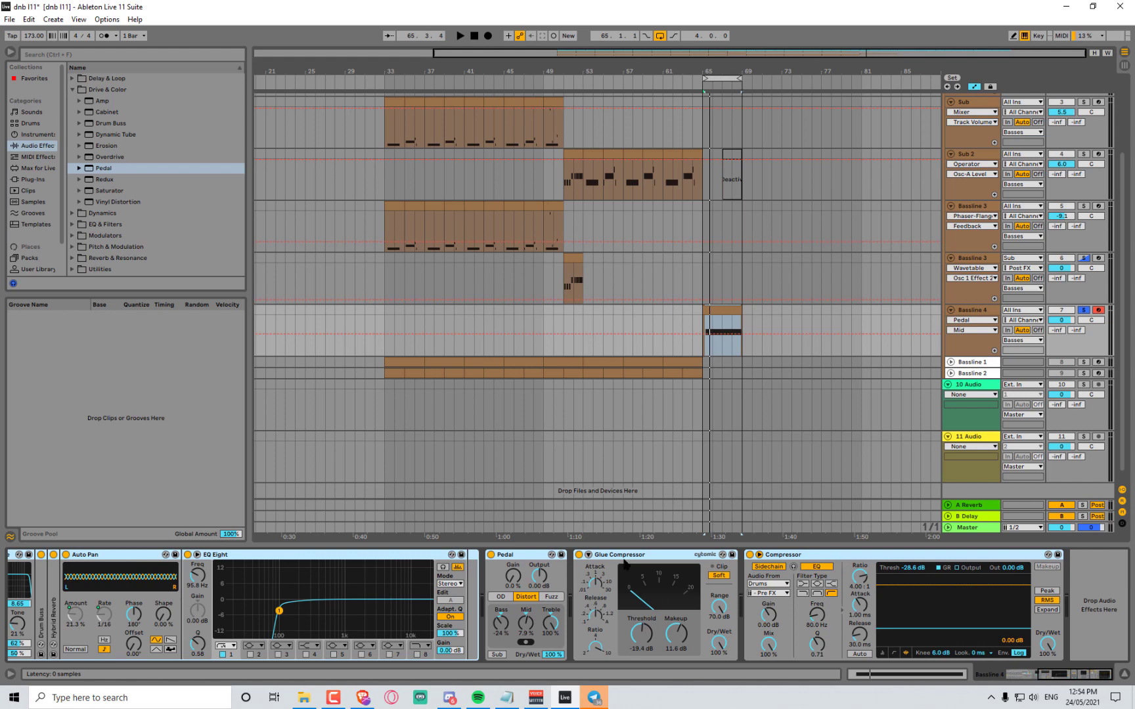
click(793, 554)
click(673, 555)
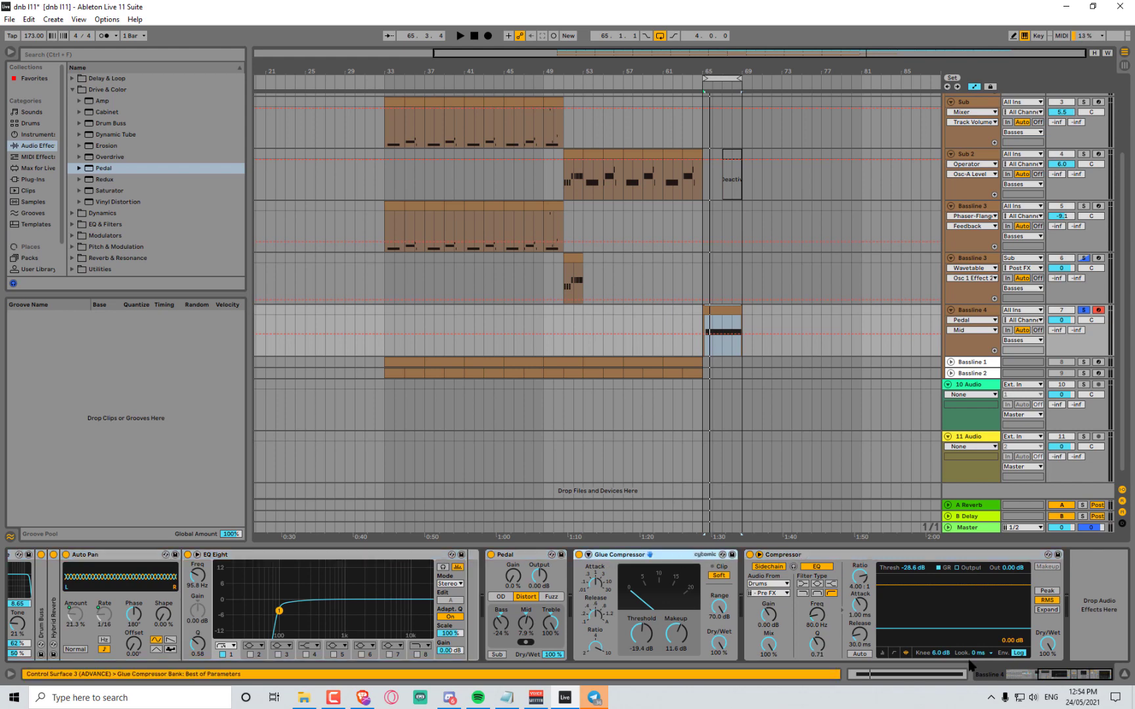
key(space)
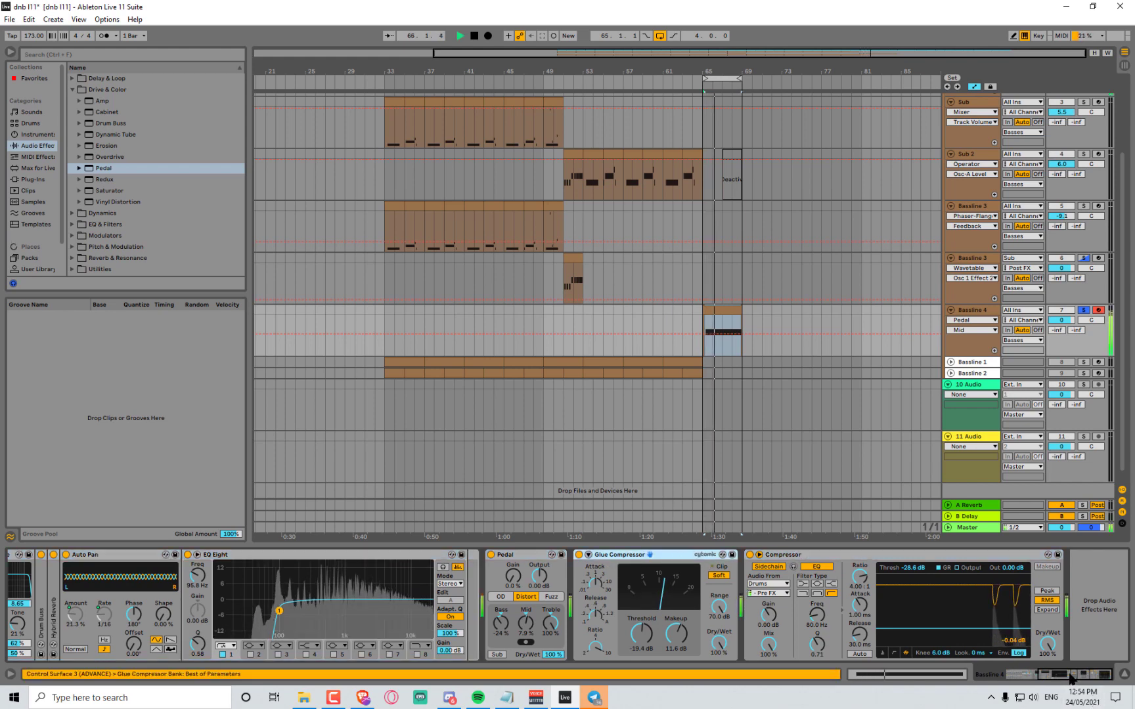
drag(1071, 676, 903, 682)
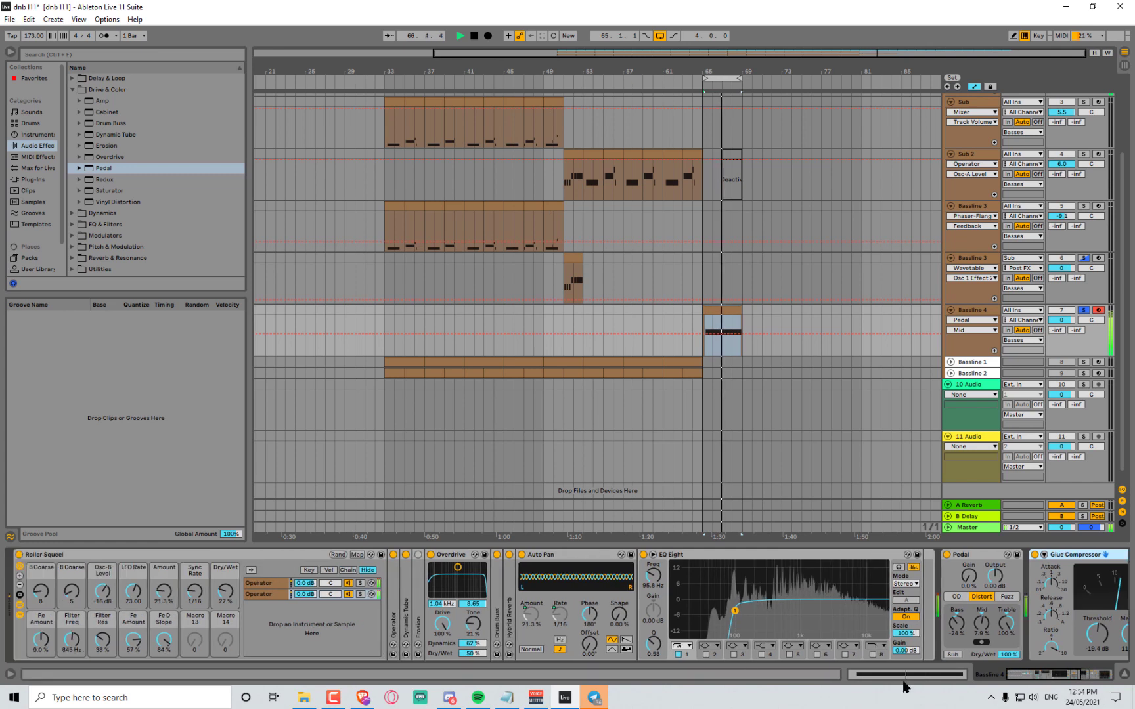
click(114, 555)
right_click(116, 554)
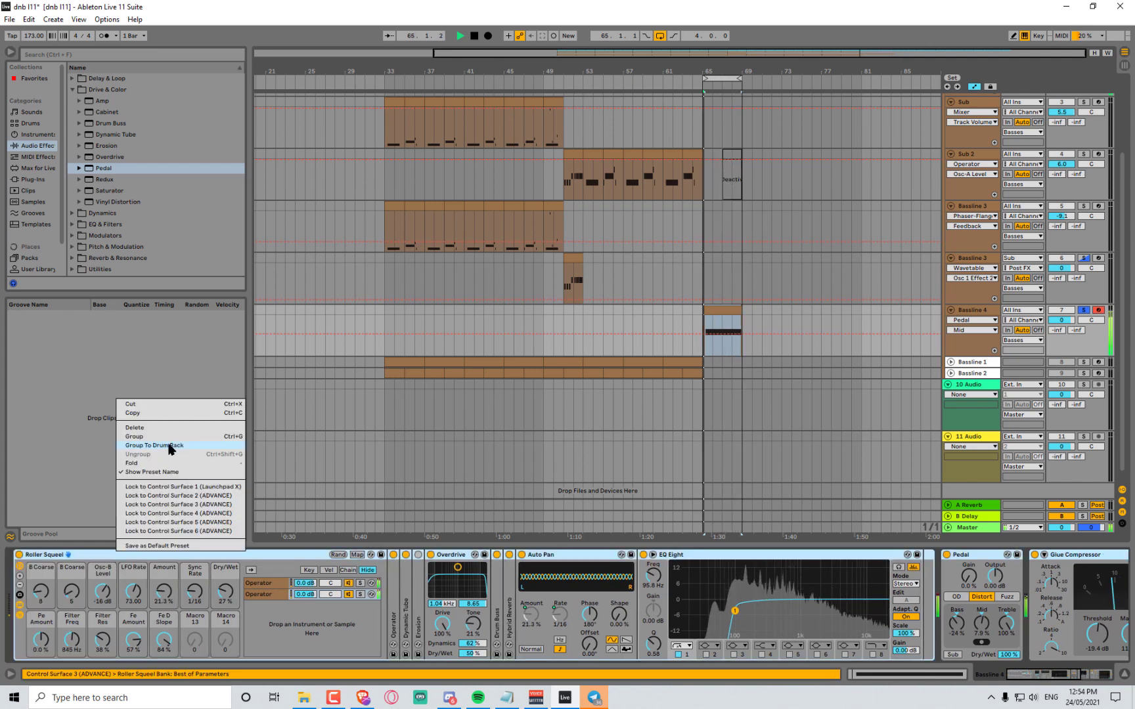
click(135, 436)
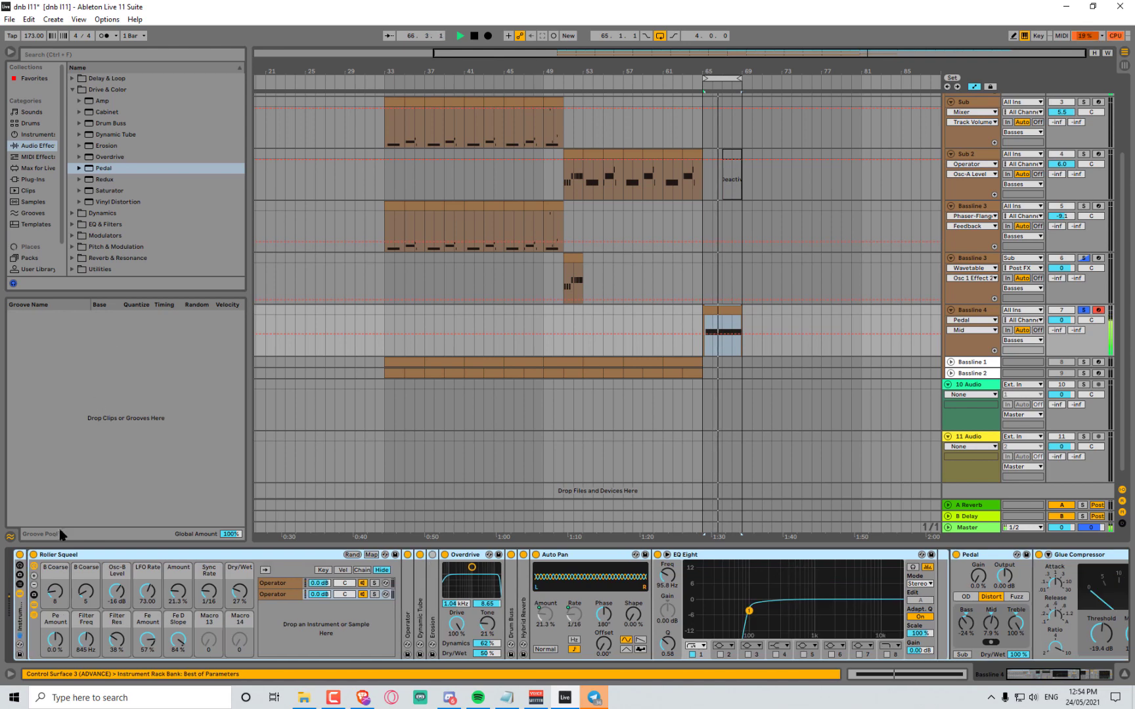
Show the outer Instrument Rack's chain list and add an Operator as a new chain below Roller Squeel
click(20, 585)
key(space)
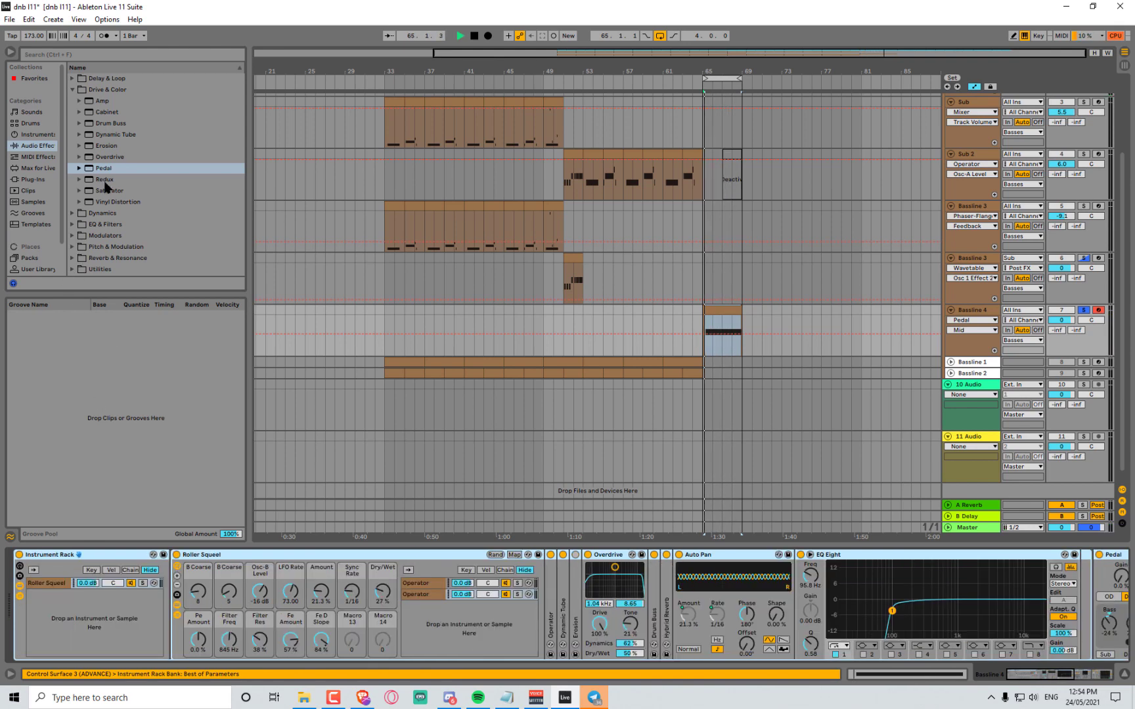
click(37, 134)
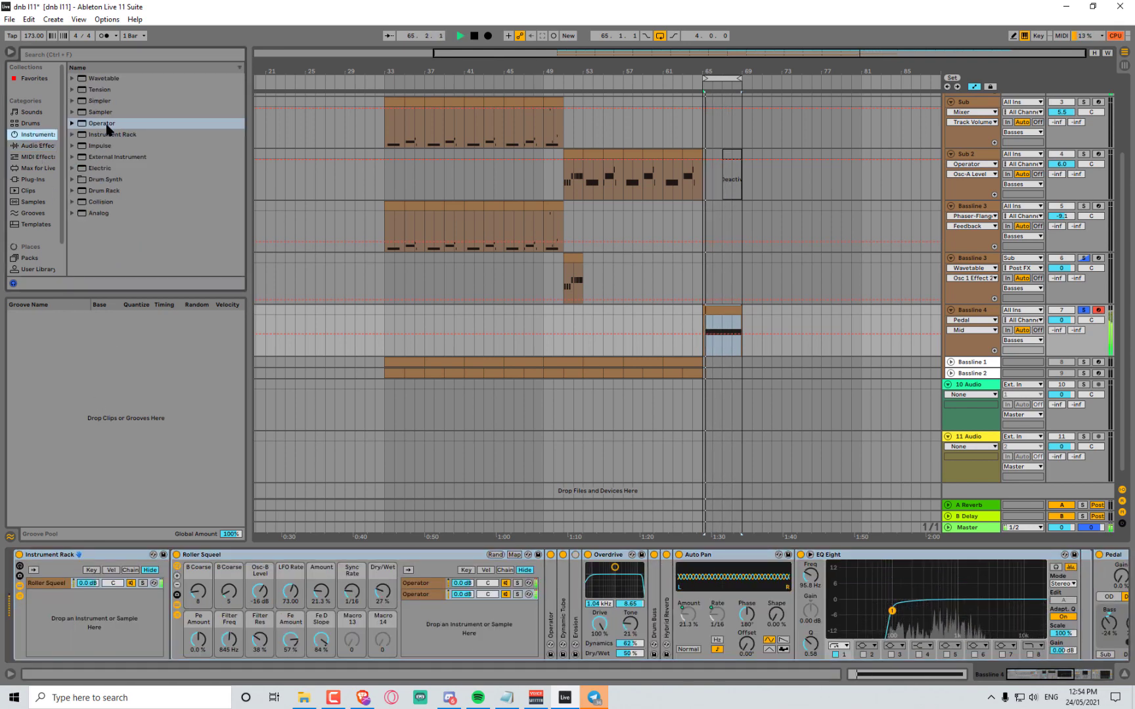
drag(108, 129, 95, 614)
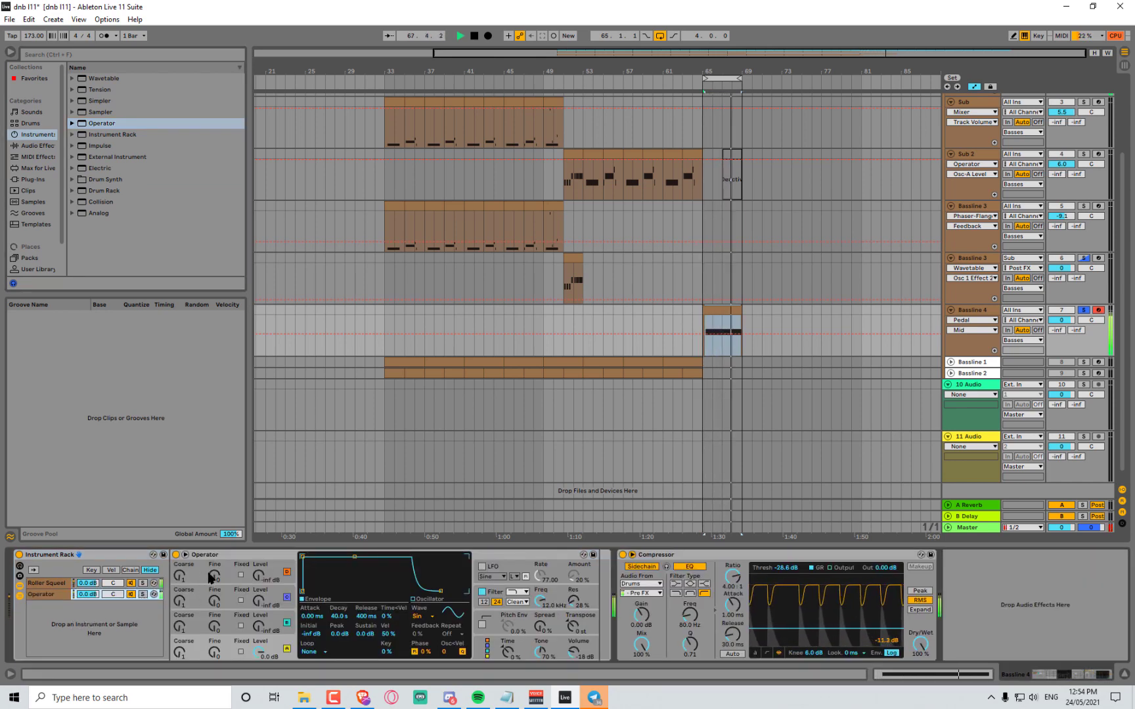
In the outer rack's Operator chain, set oscillator B to coarse 0.5, level -45 dB, decay 395 ms and sustain 0 dB, and the chain volume to 3 dB
click(49, 585)
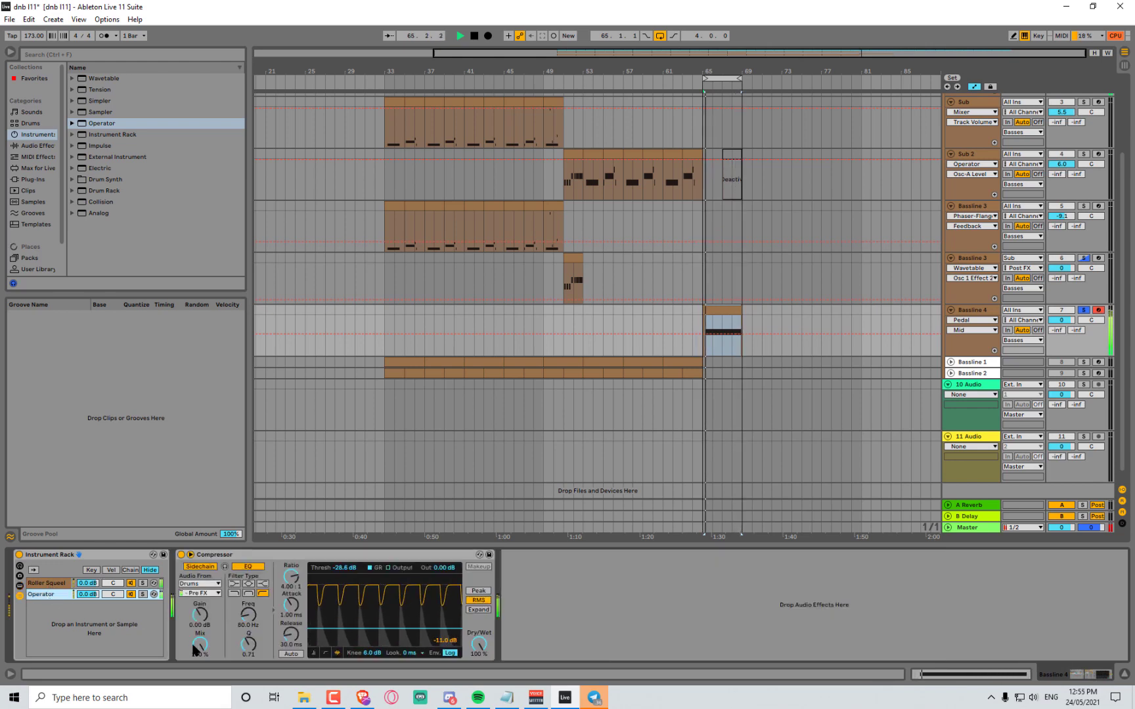
click(53, 595)
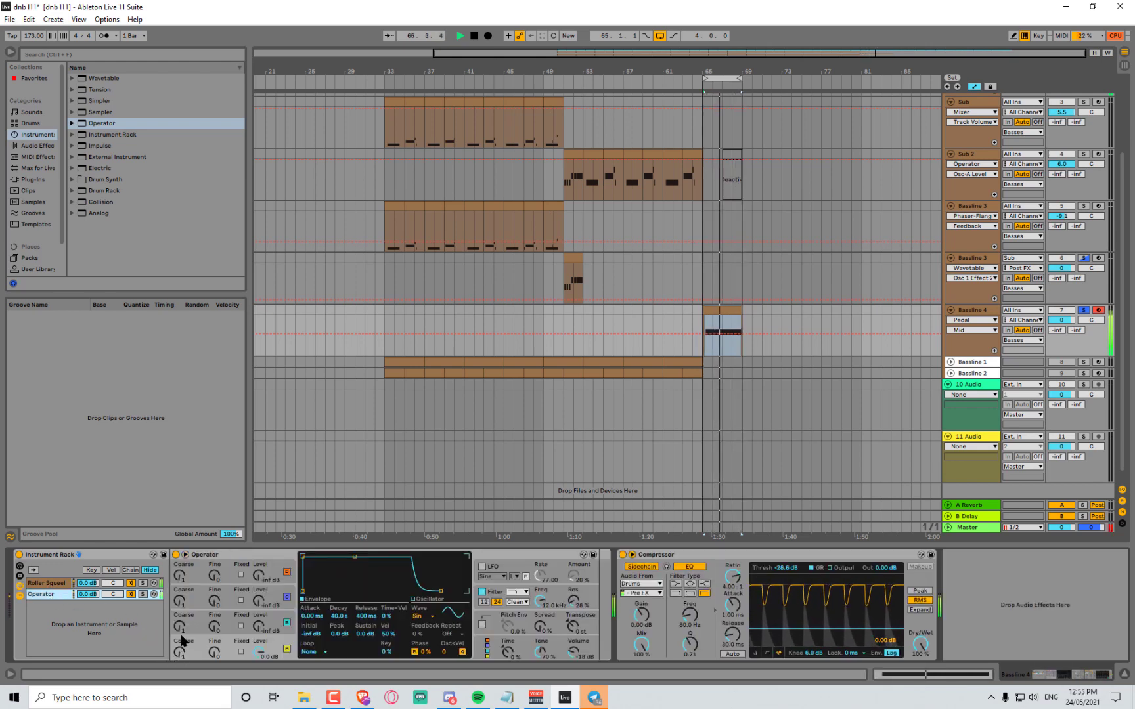
drag(261, 629, 261, 608)
key(space)
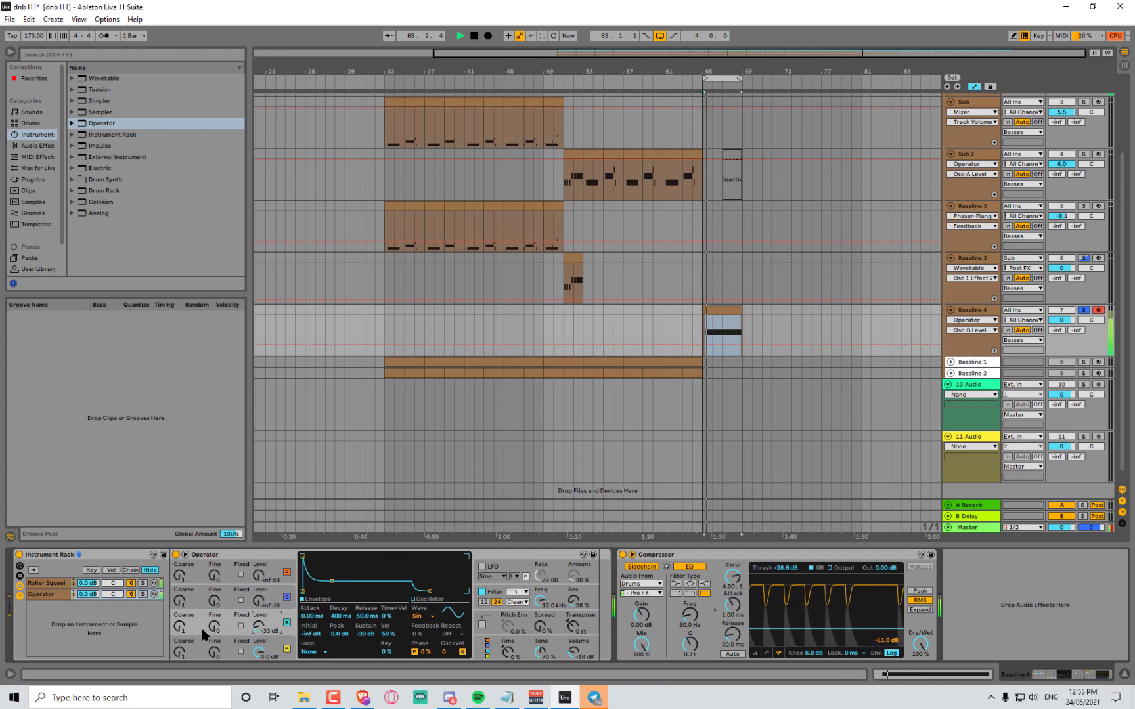
drag(179, 627, 179, 636)
drag(332, 581, 332, 557)
drag(260, 628, 261, 641)
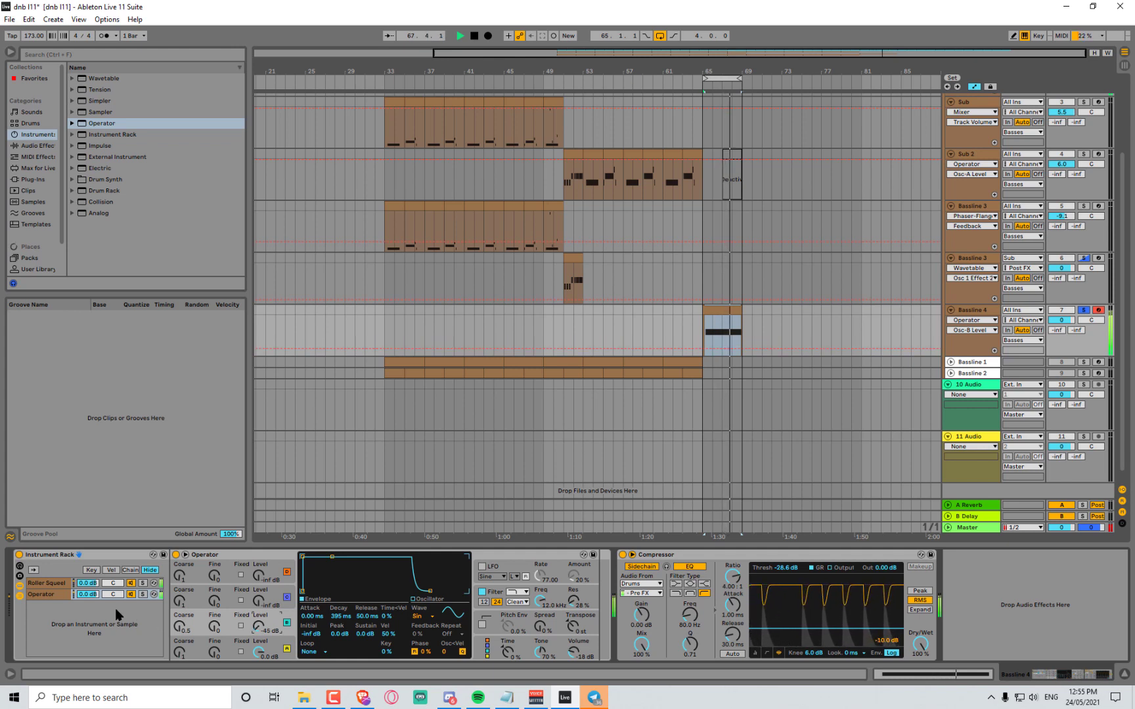
click(89, 594)
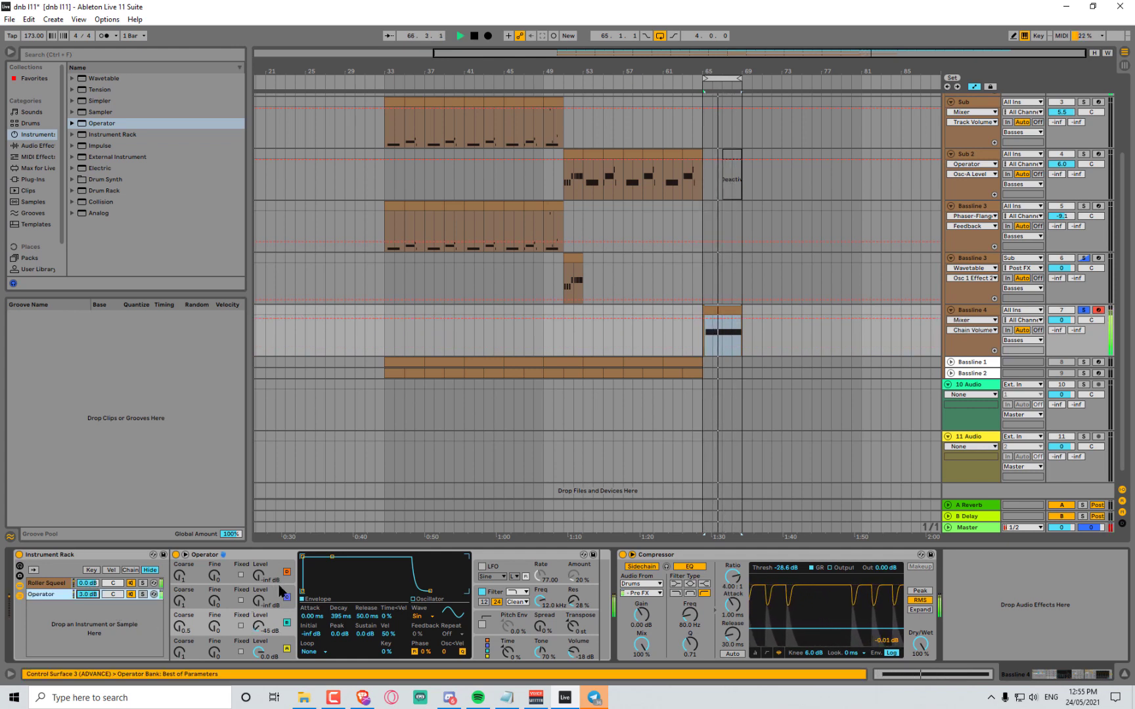
Delete the Pedal from the Roller Squeel chain and play the loop without it
click(46, 583)
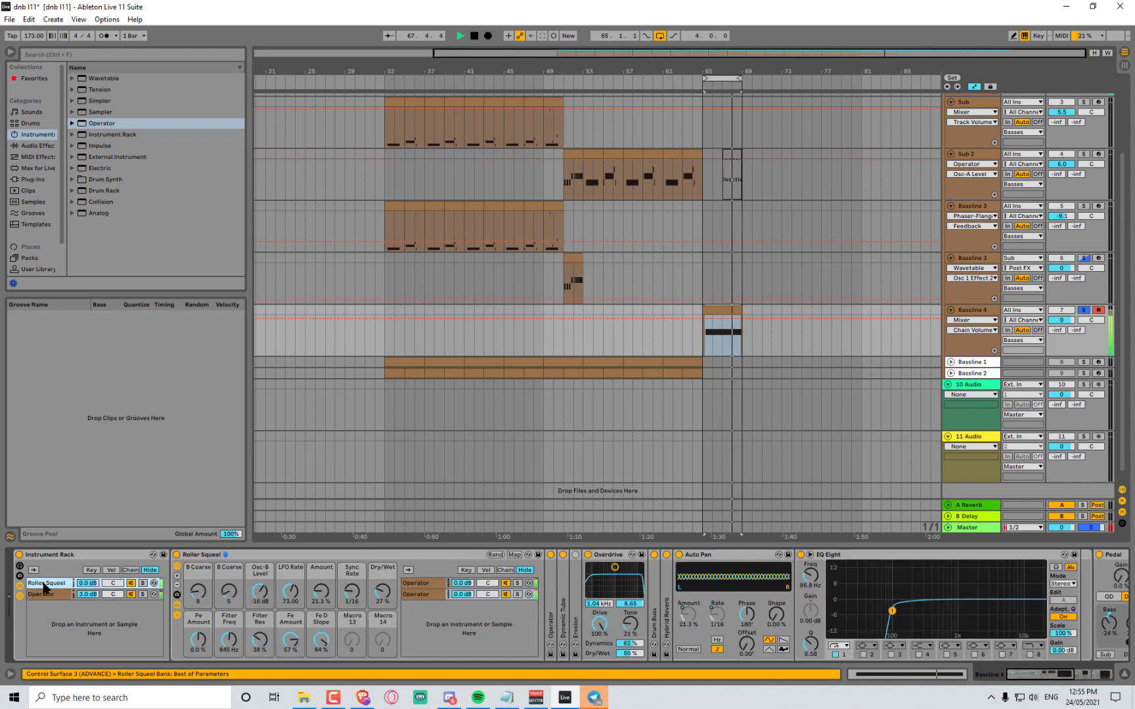
scroll(727, 629, down, 10)
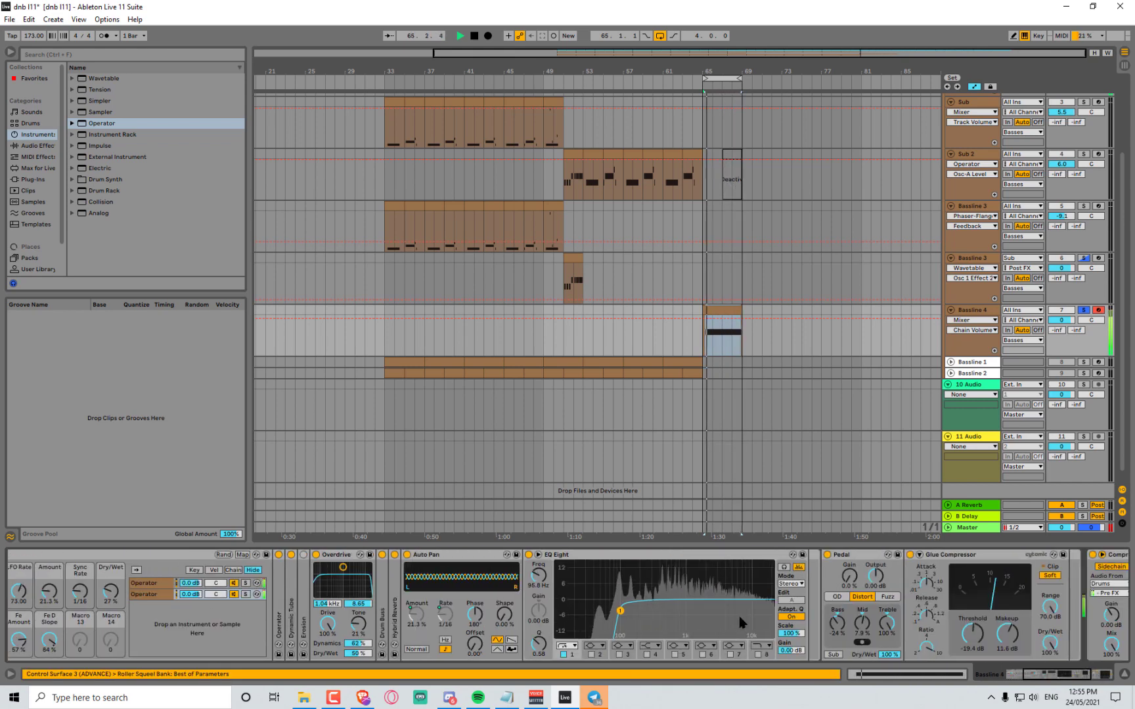
scroll(643, 612, up, 1)
click(558, 555)
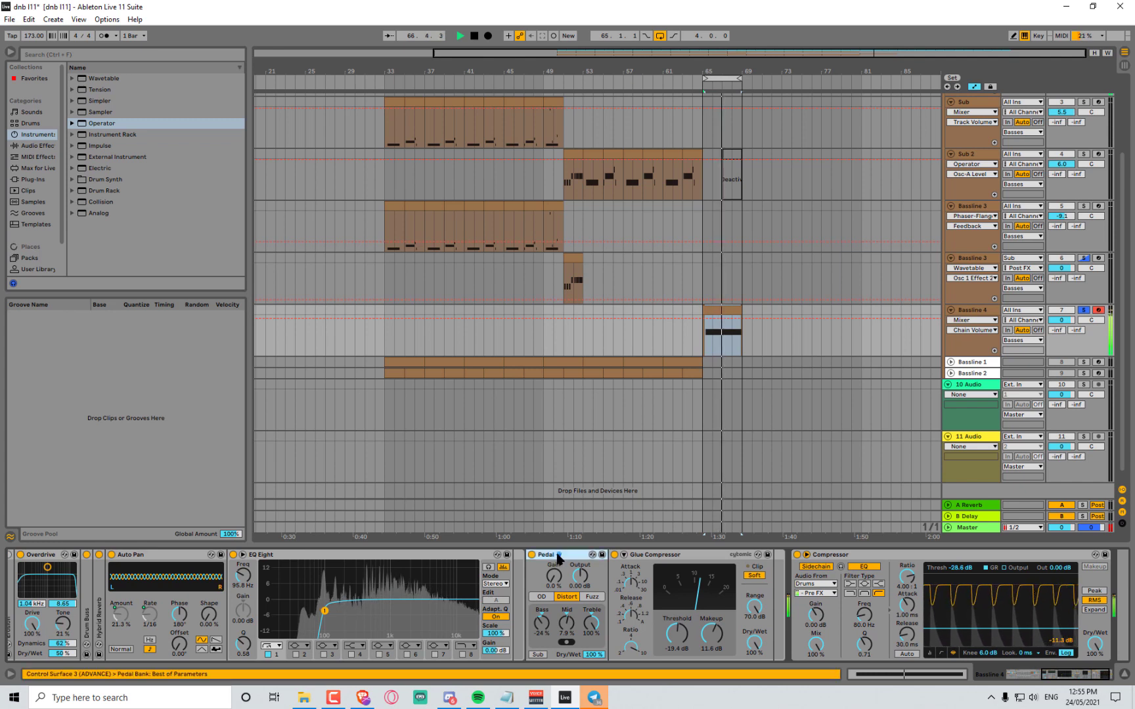
key(Delete)
key(space)
key(space)
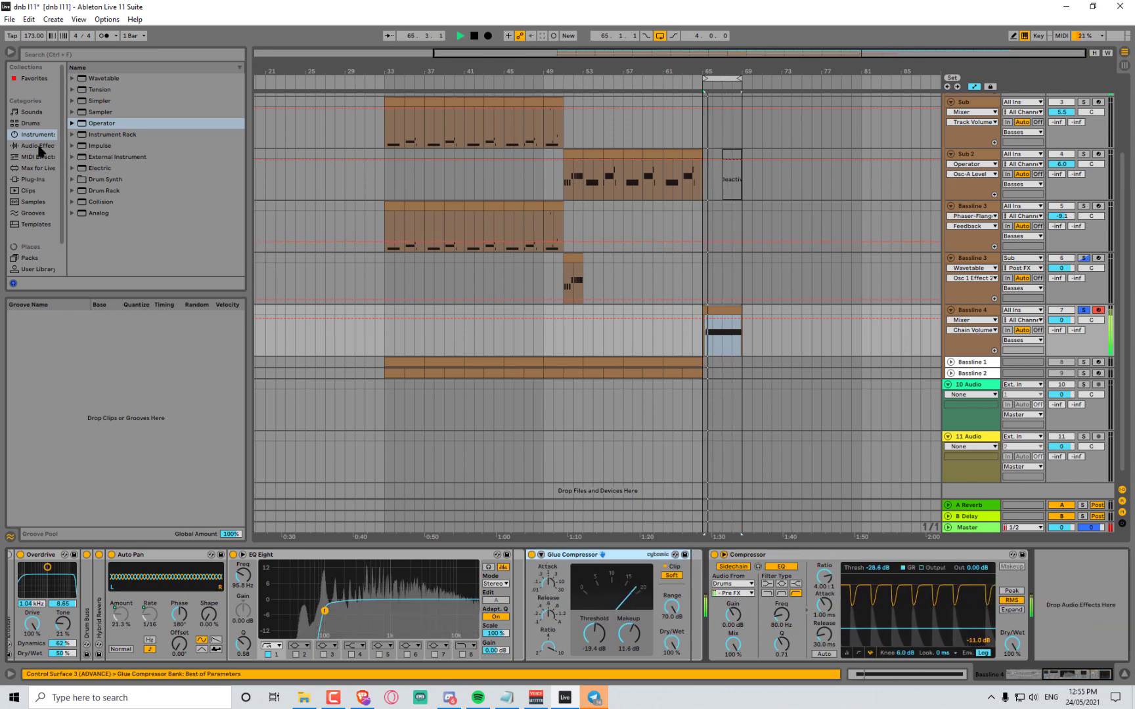
Try a Redux between EQ Eight and Glue Compressor with its rate at 7.11 kHz, and remove it again
click(39, 146)
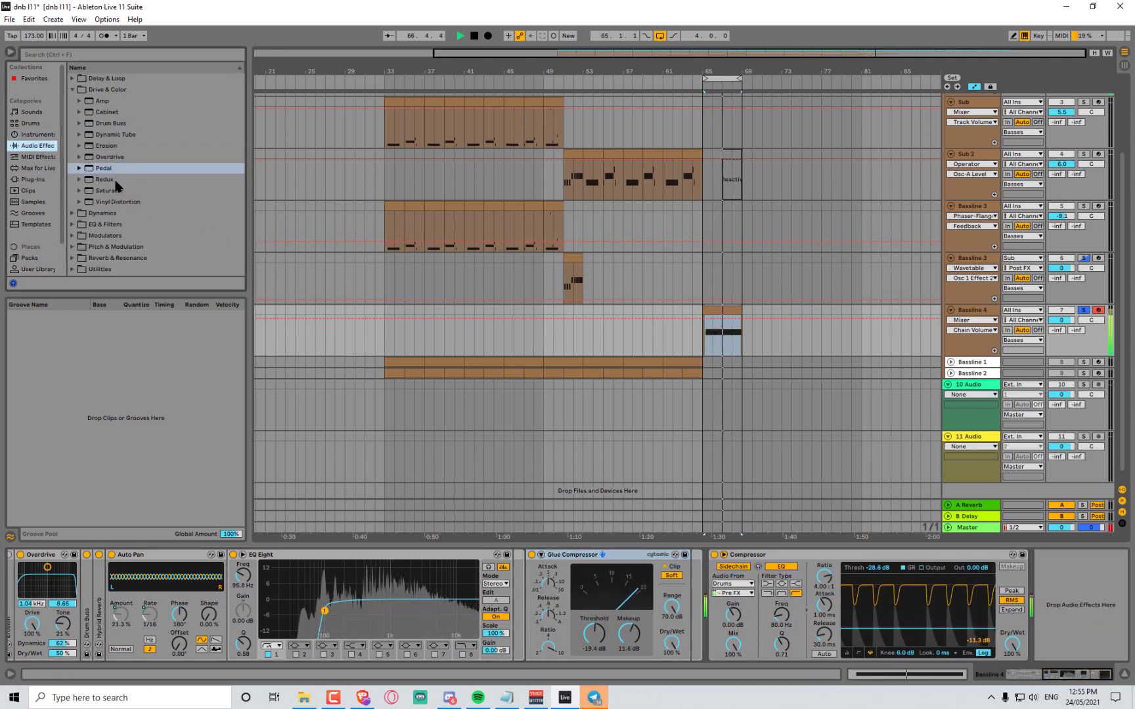
mouse_move(108, 180)
mouse_down()
mouse_move(502, 339)
mouse_move(527, 578)
mouse_up()
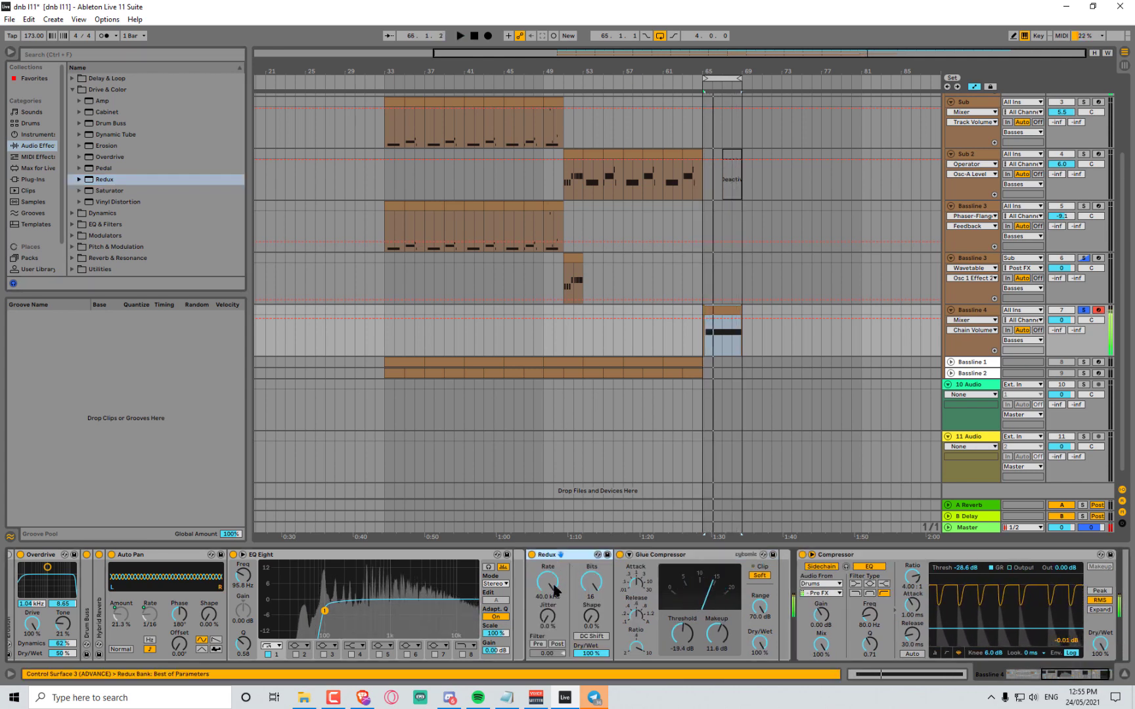
drag(591, 582, 545, 630)
double_click(585, 584)
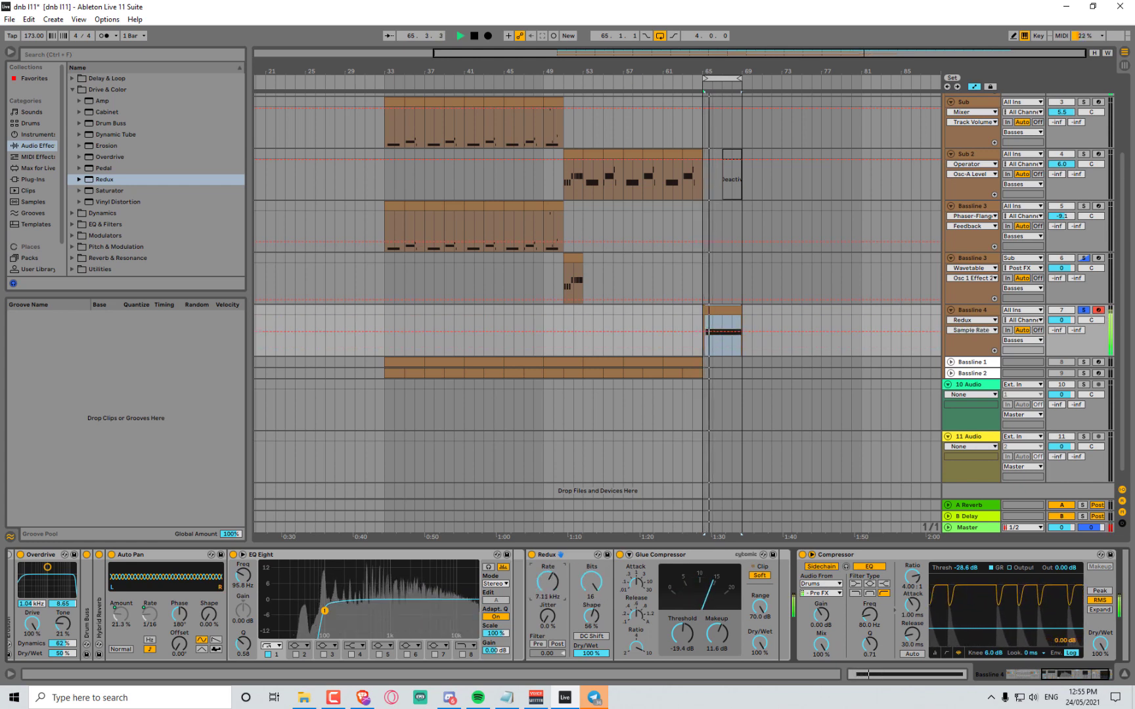
click(569, 556)
key(Delete)
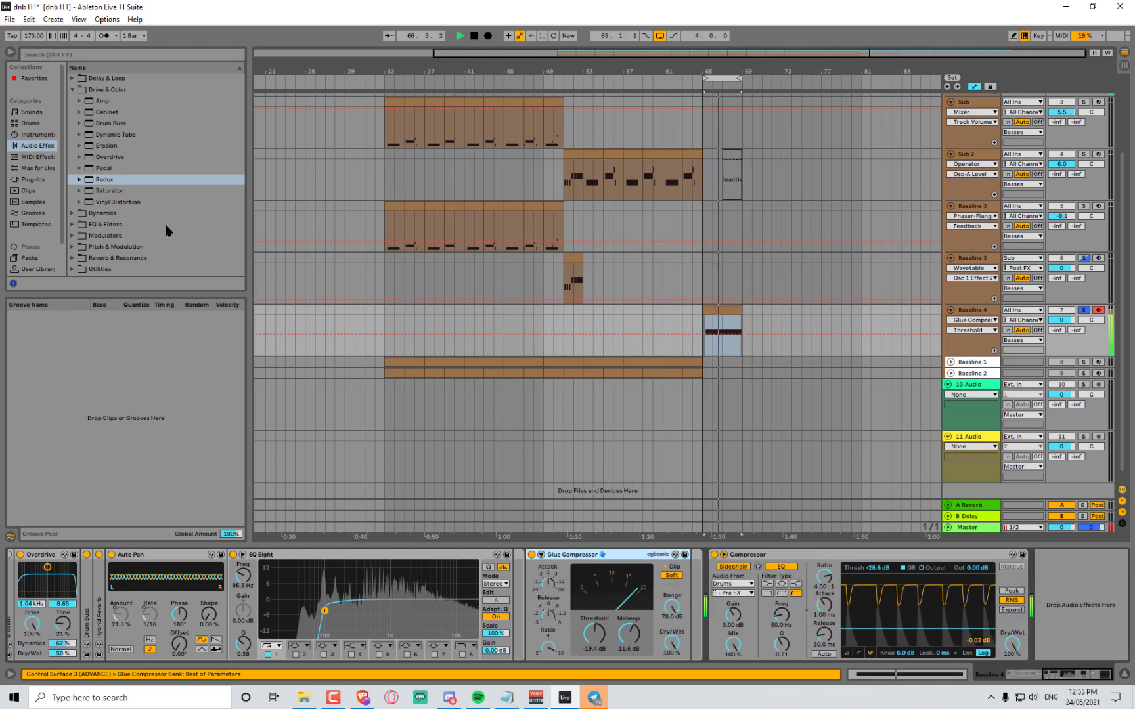
Add a Saturator between EQ Eight and Glue Compressor in the Roller Squeel chain and play the loop
click(110, 191)
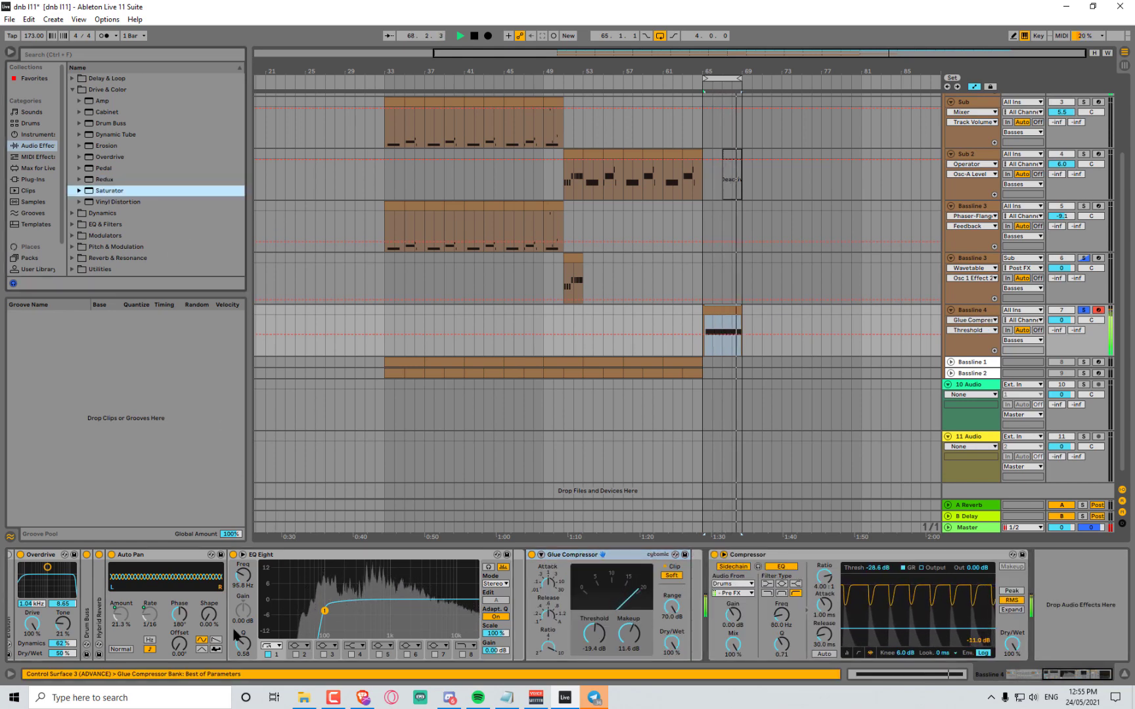
scroll(242, 608, up, 2)
scroll(256, 605, down, 1)
drag(111, 192, 566, 601)
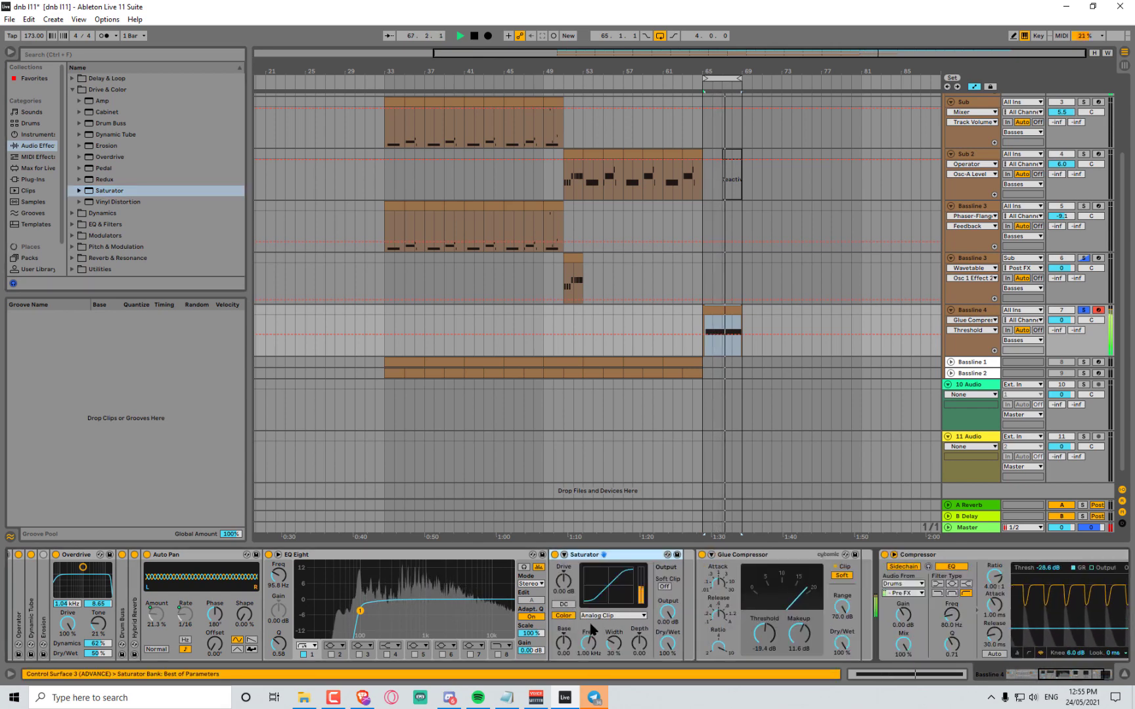
key(space)
key(space)
key(space)
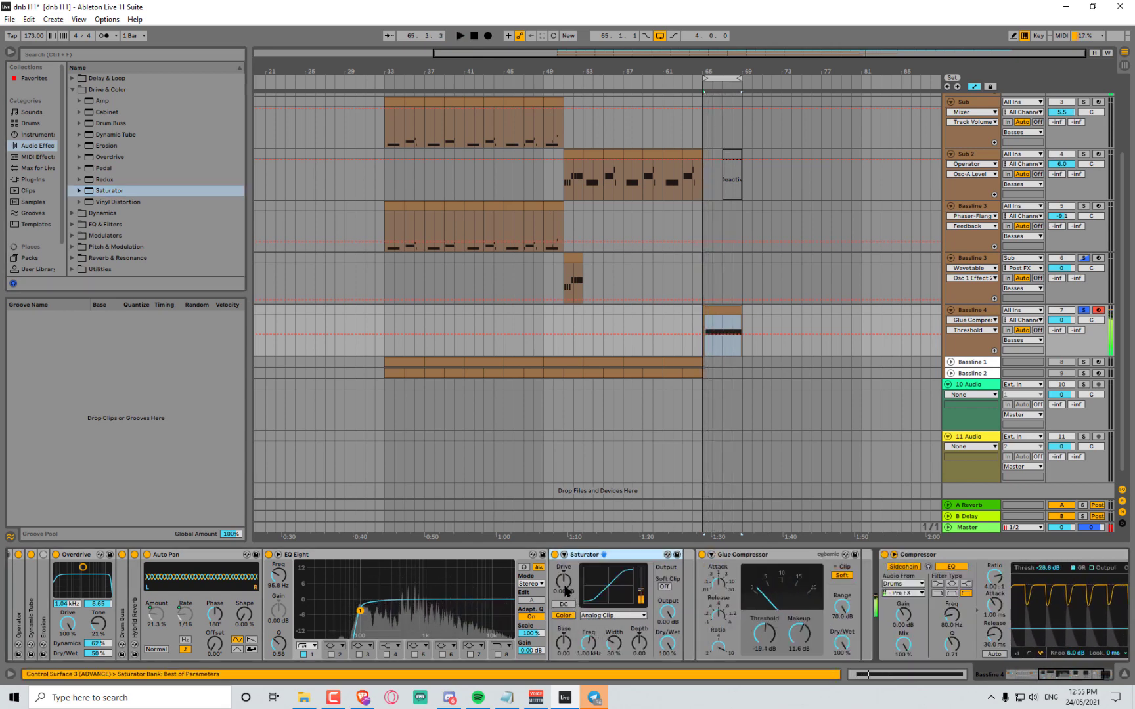
Keep the Saturator's Color on, set its Drive to 21.7 dB and its curve type to Sinoid Fold
click(569, 618)
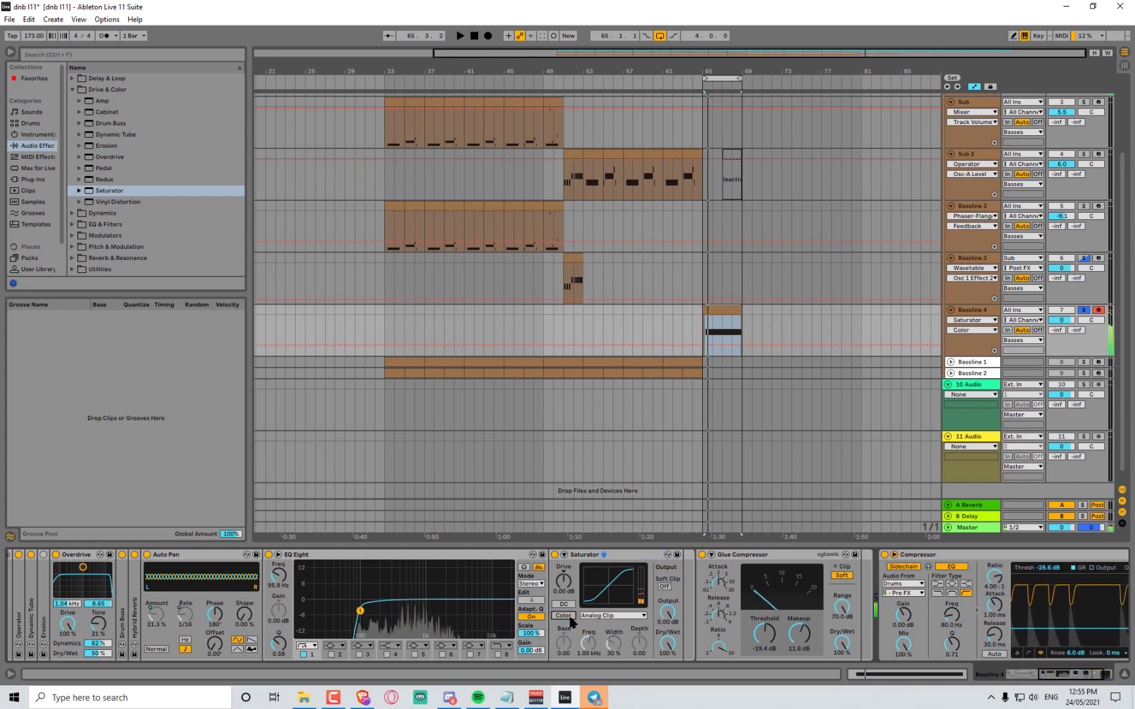
click(569, 617)
drag(563, 581, 563, 552)
key(space)
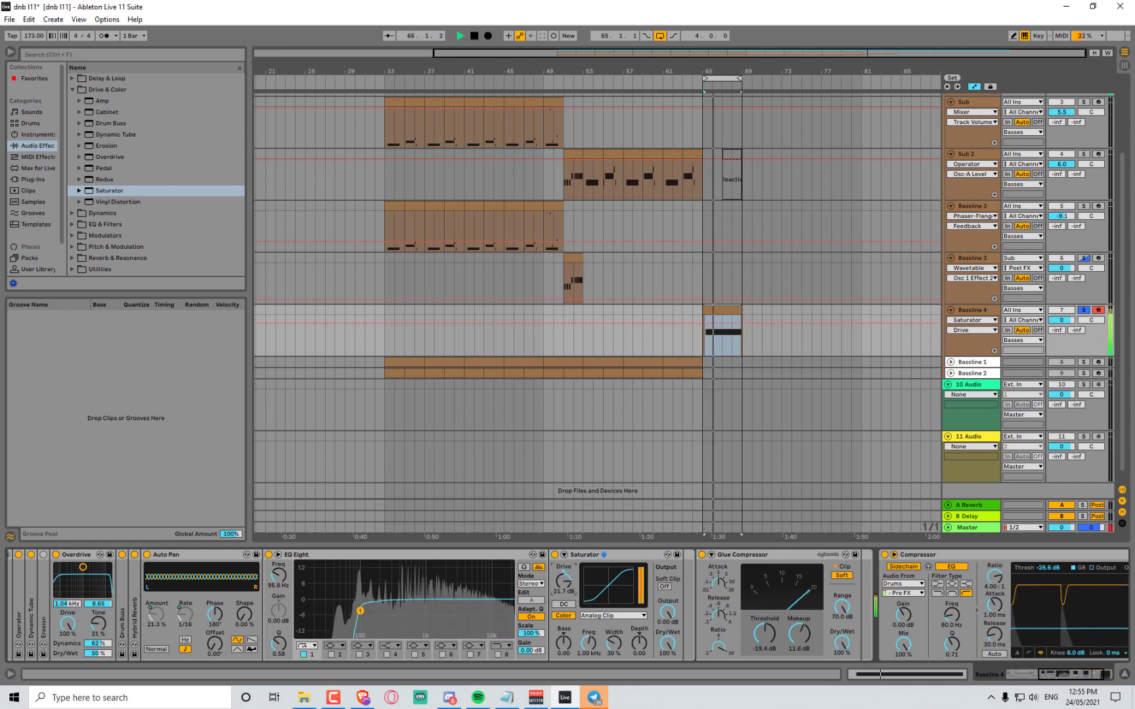
click(637, 616)
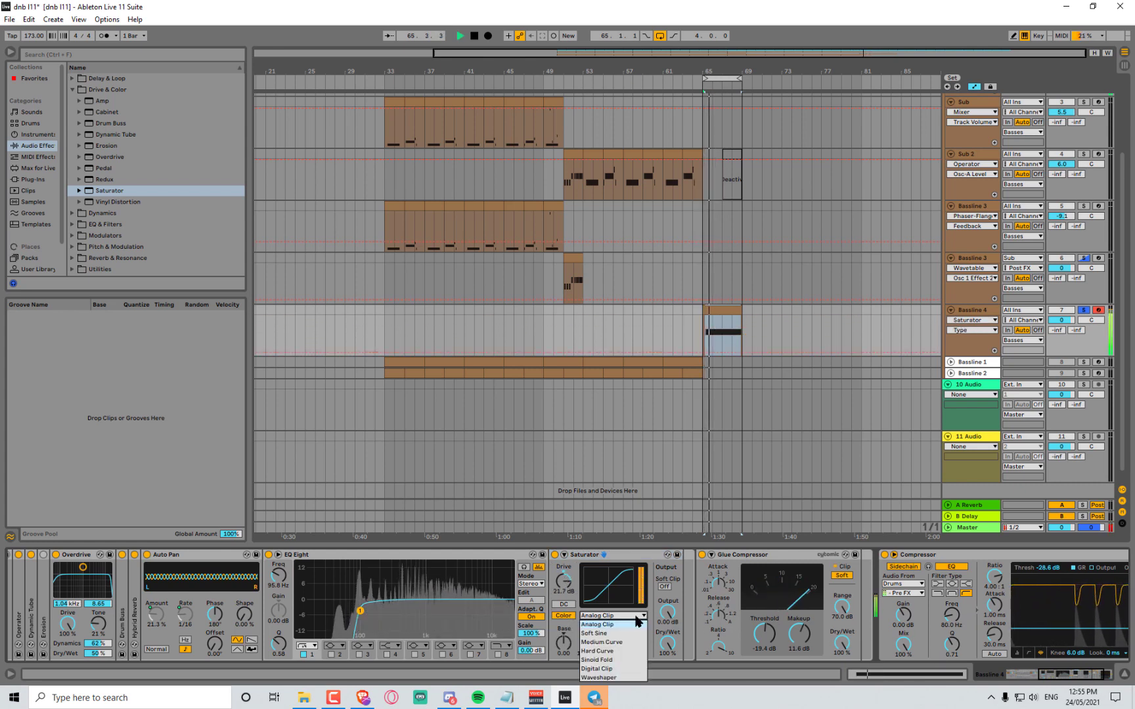
click(608, 660)
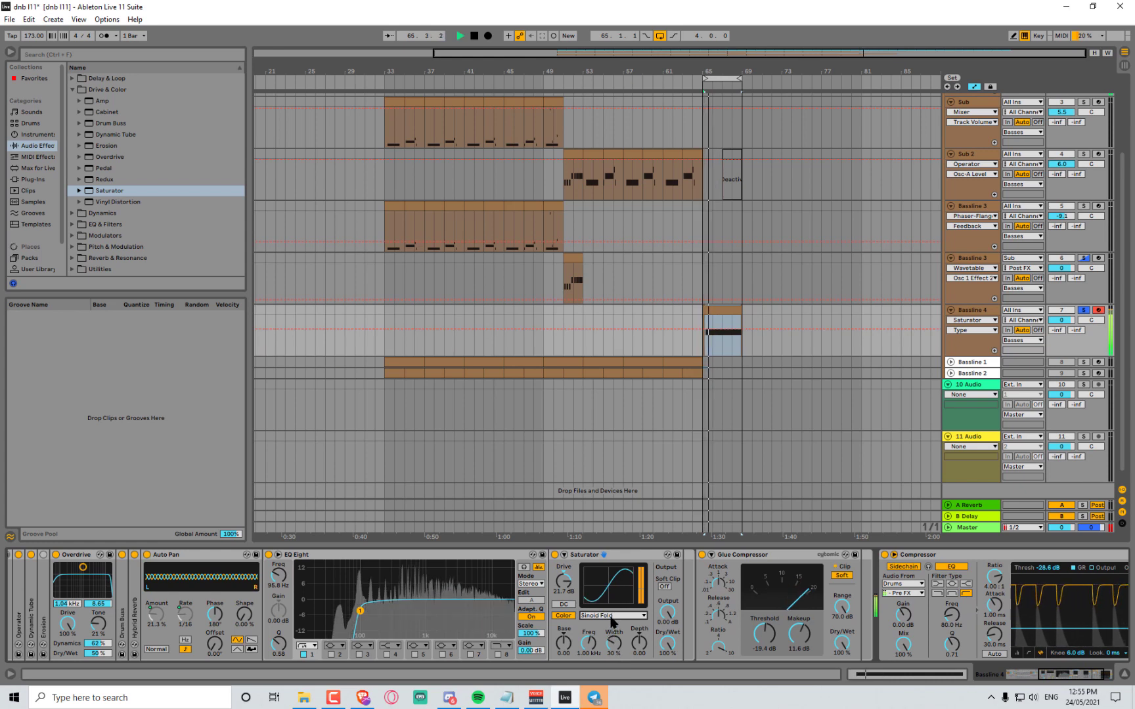
Set the Saturator's Drive to 18.3 dB, Base to -20.6, Freq to 1.77 kHz and Width to 64 %
mouse_move(564, 580)
mouse_down()
mouse_move(564, 605)
mouse_move(564, 585)
mouse_up()
drag(589, 639, 568, 673)
click(567, 647)
key(space)
key(space)
key(space)
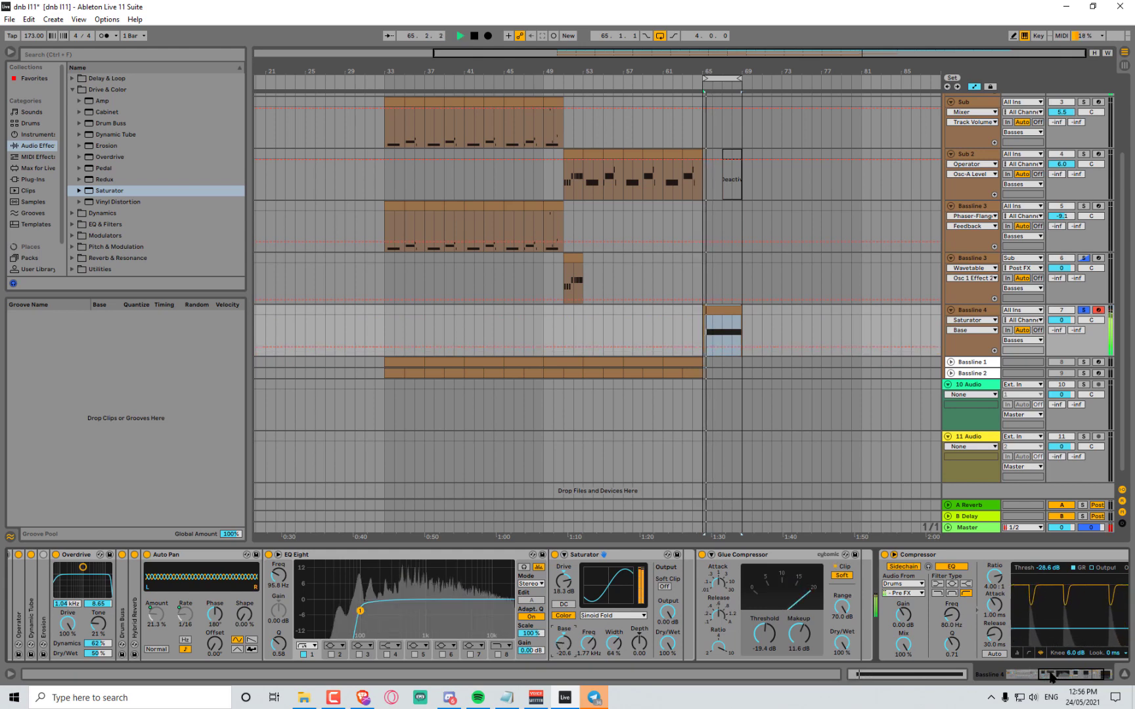
Briefly mute the outer rack's Operator chain to compare the bass with and without it
drag(1051, 676, 29, 603)
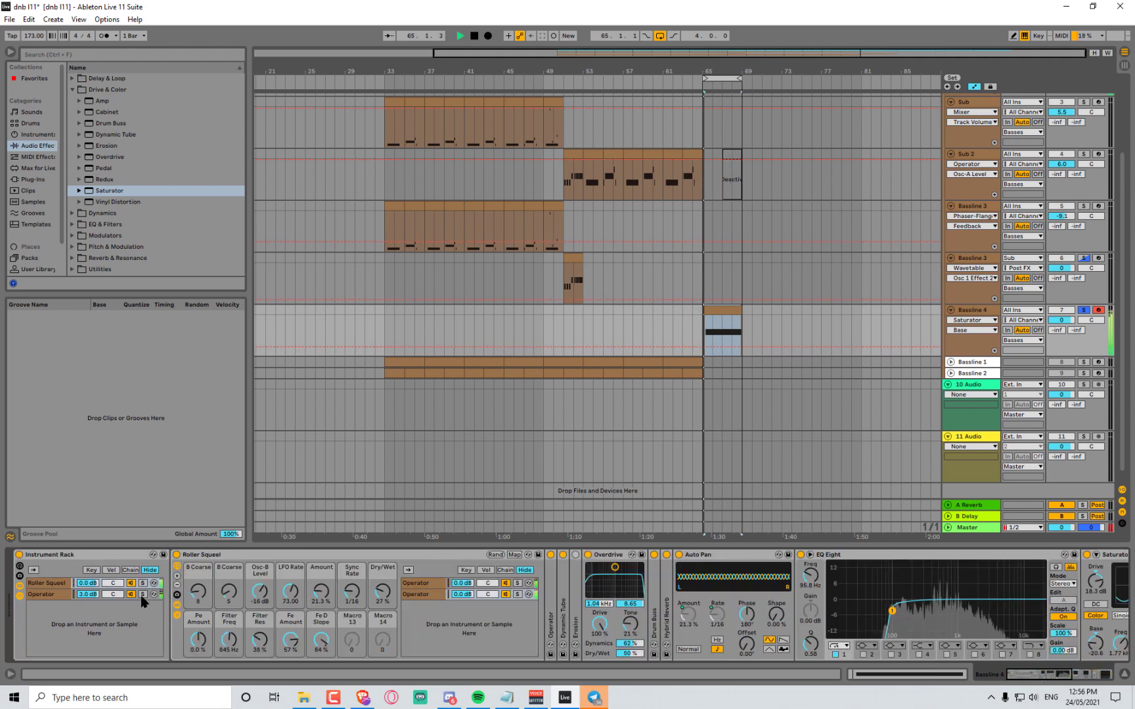
click(133, 598)
key(space)
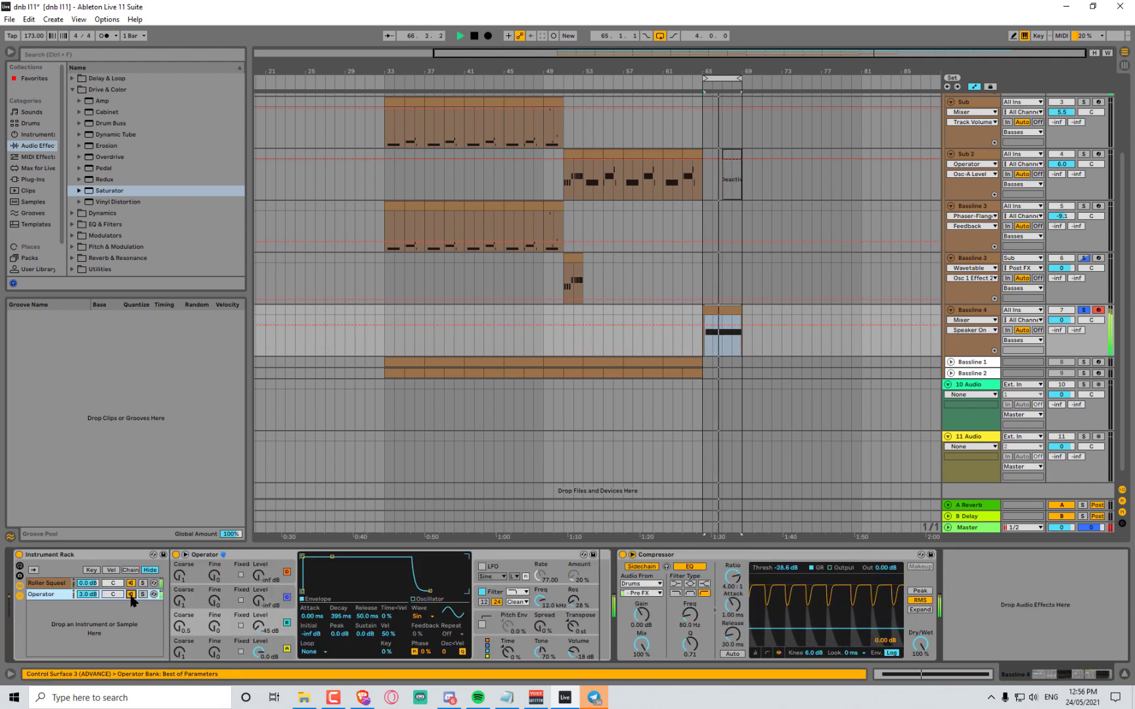
Adjust the Roller Squeel rack's two B Coarse macros, setting the second one to 3
click(39, 583)
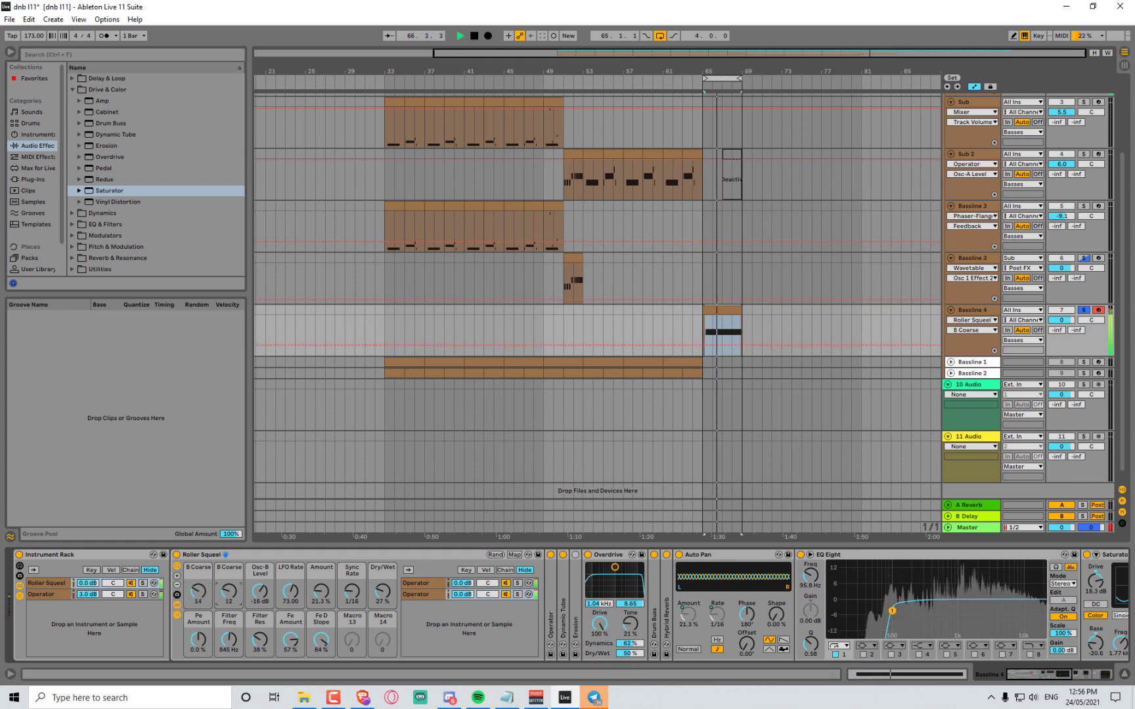
drag(199, 593, 220, 611)
key(space)
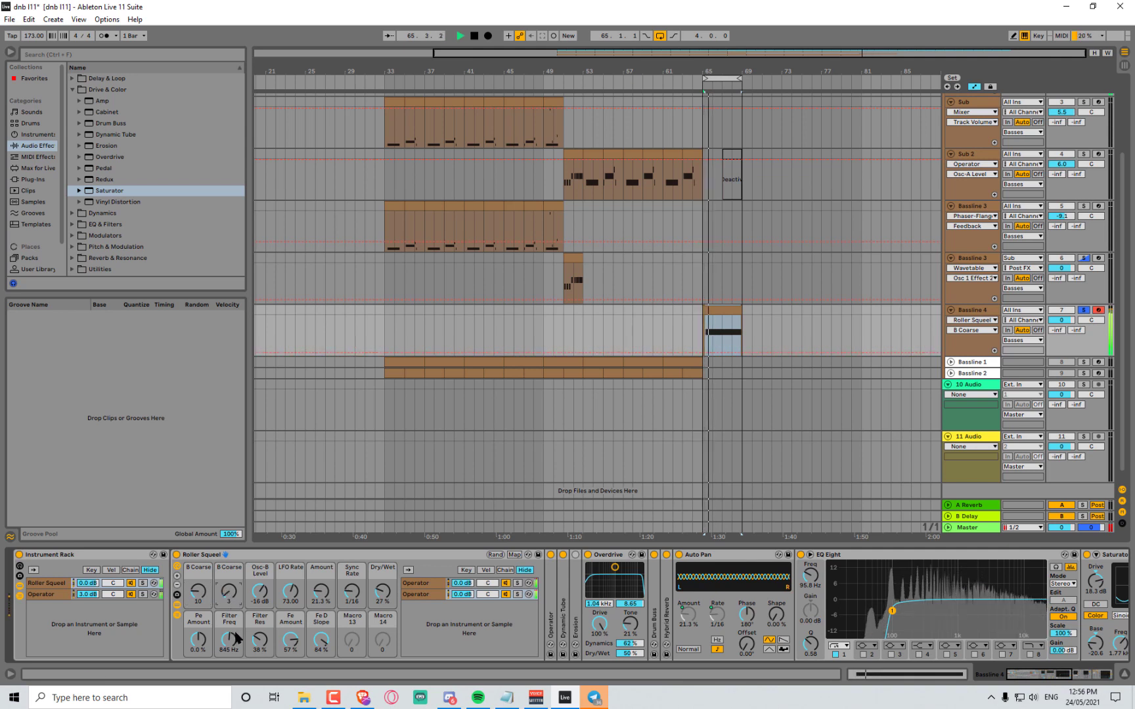
key(space)
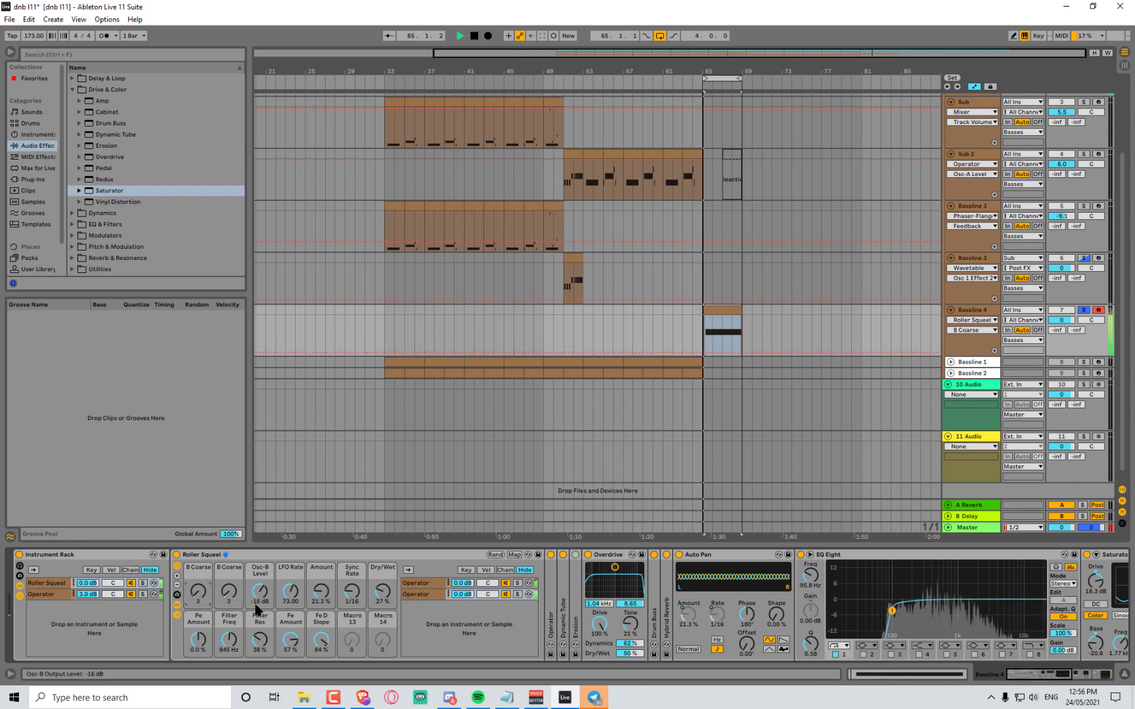
Unsolo Bassline 4 to hear it in the full mix, and solo it again
click(1083, 310)
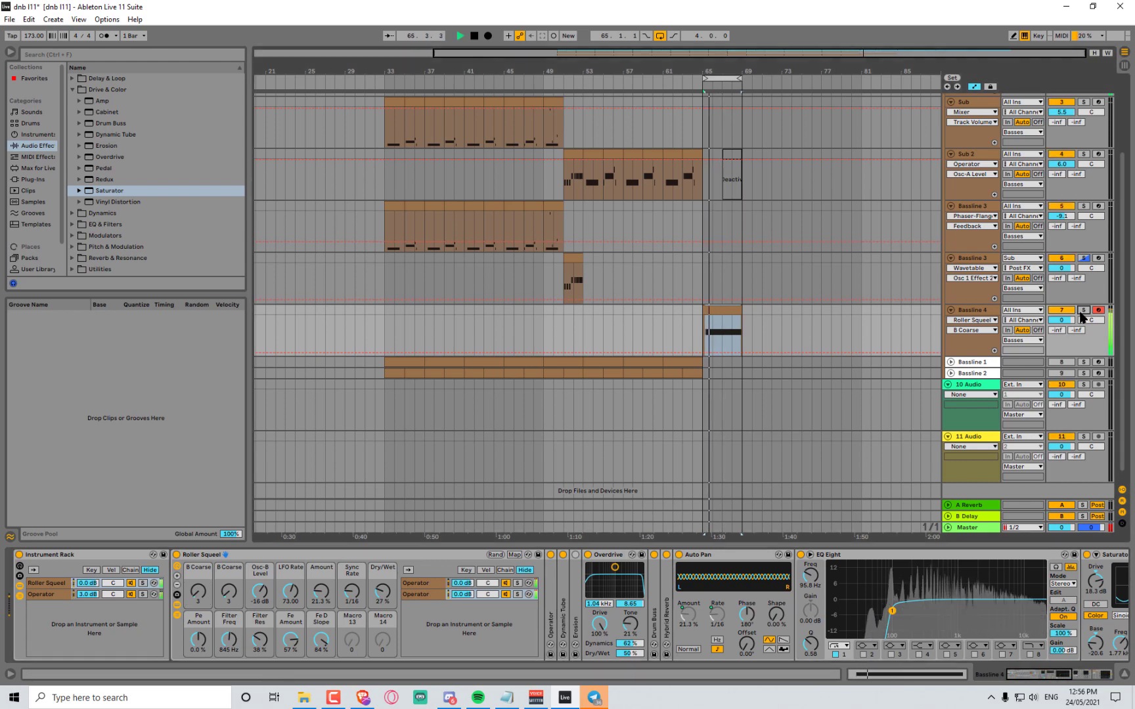
click(1083, 310)
key(space)
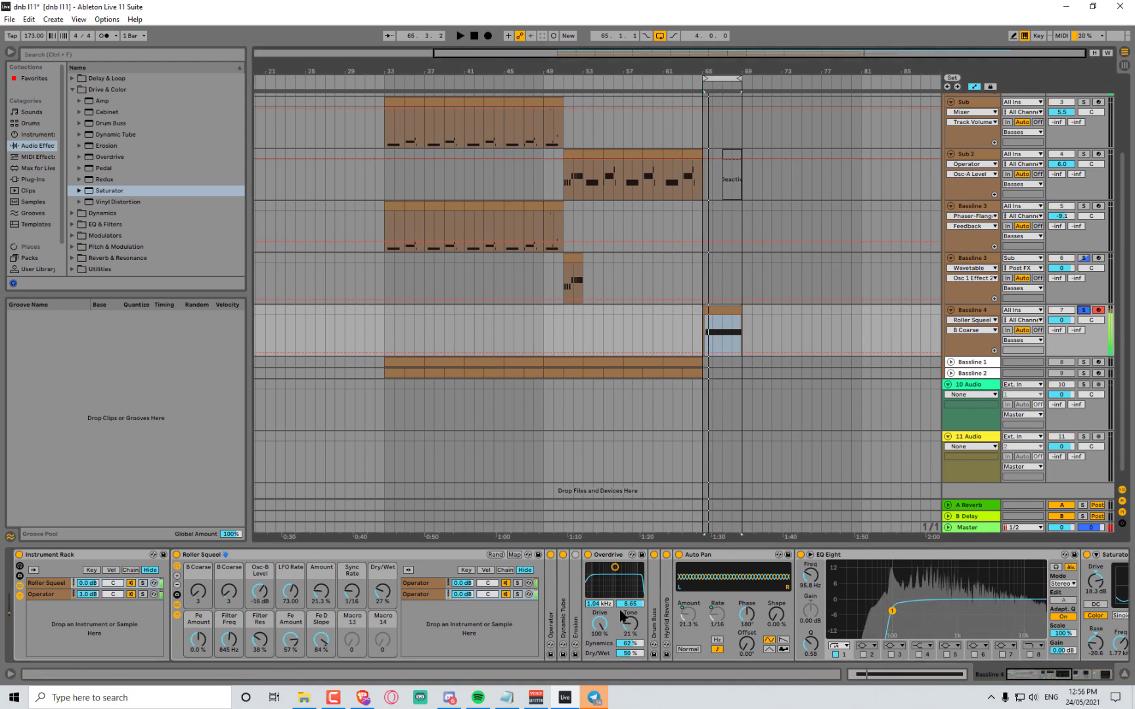
Set the Saturator's Width to 56 % and its Drive to -36 dB while auditioning the loop
scroll(783, 624, right, 2)
scroll(783, 625, right, 3)
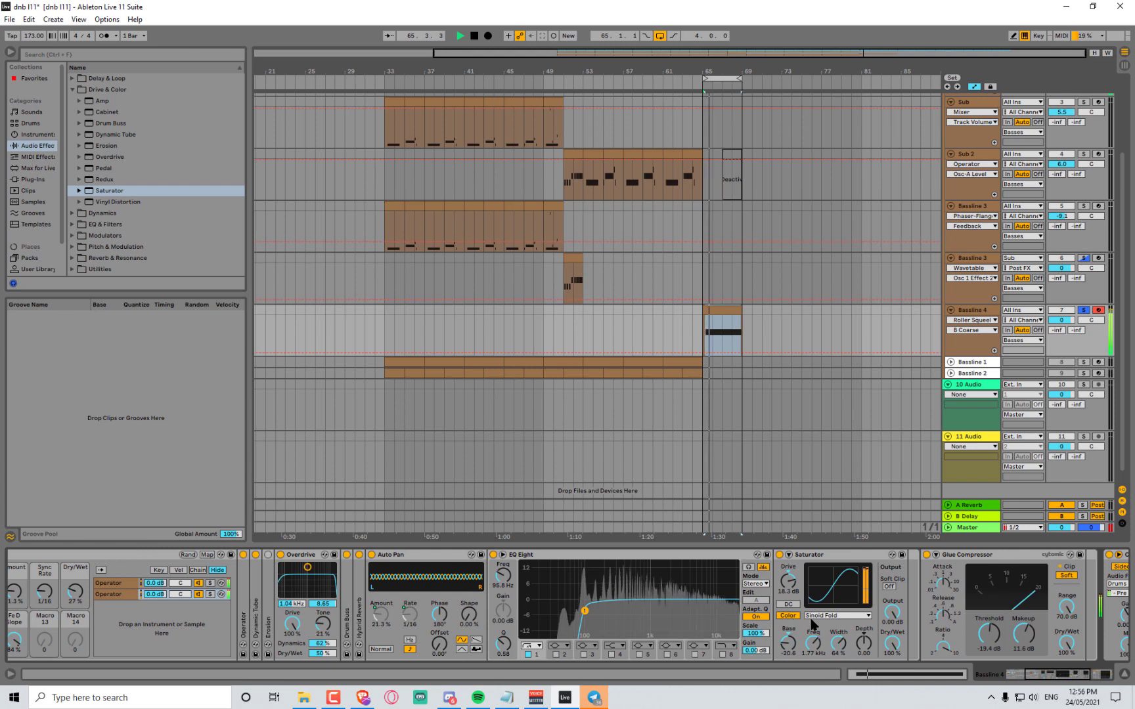
drag(838, 643, 788, 657)
key(space)
key(space)
key(space)
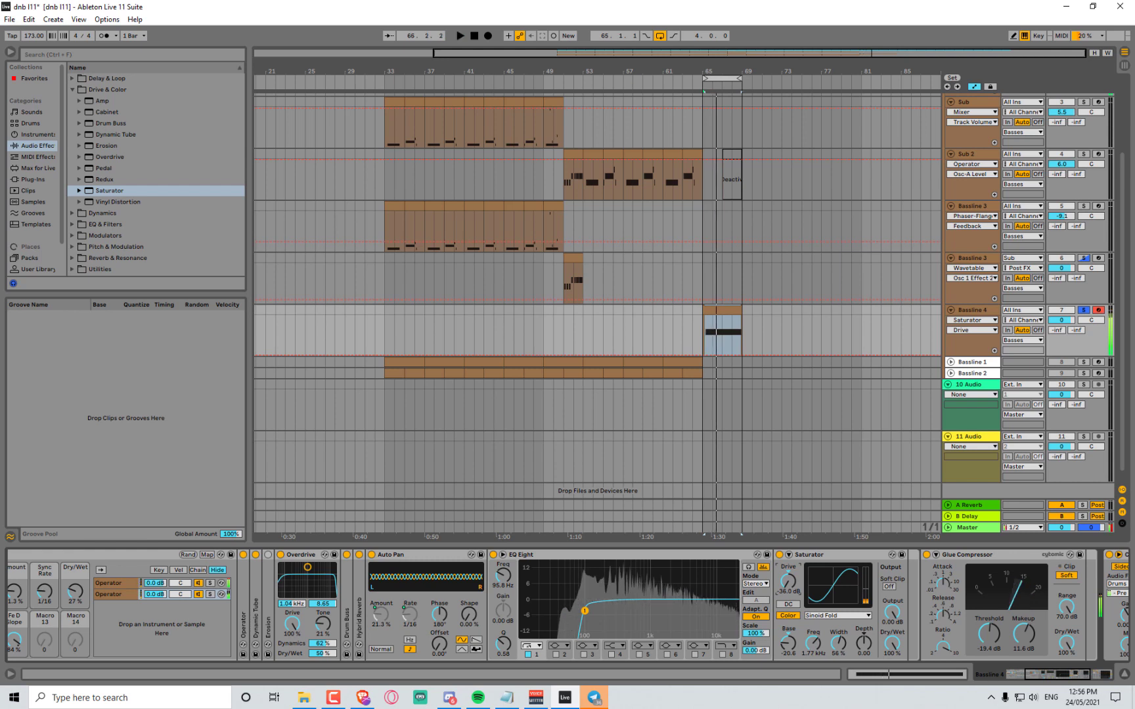
Raise the Saturator's Drive through -11.4 dB to 24 dB while auditioning the loop
drag(788, 582, 788, 571)
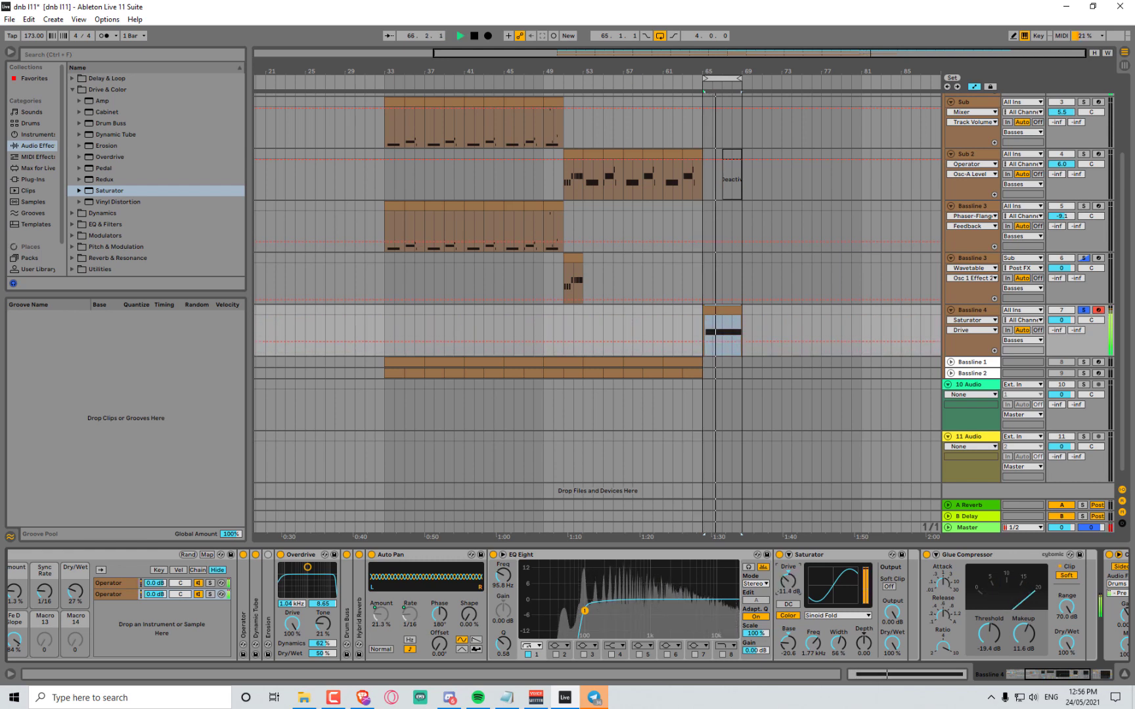
key(space)
key(space)
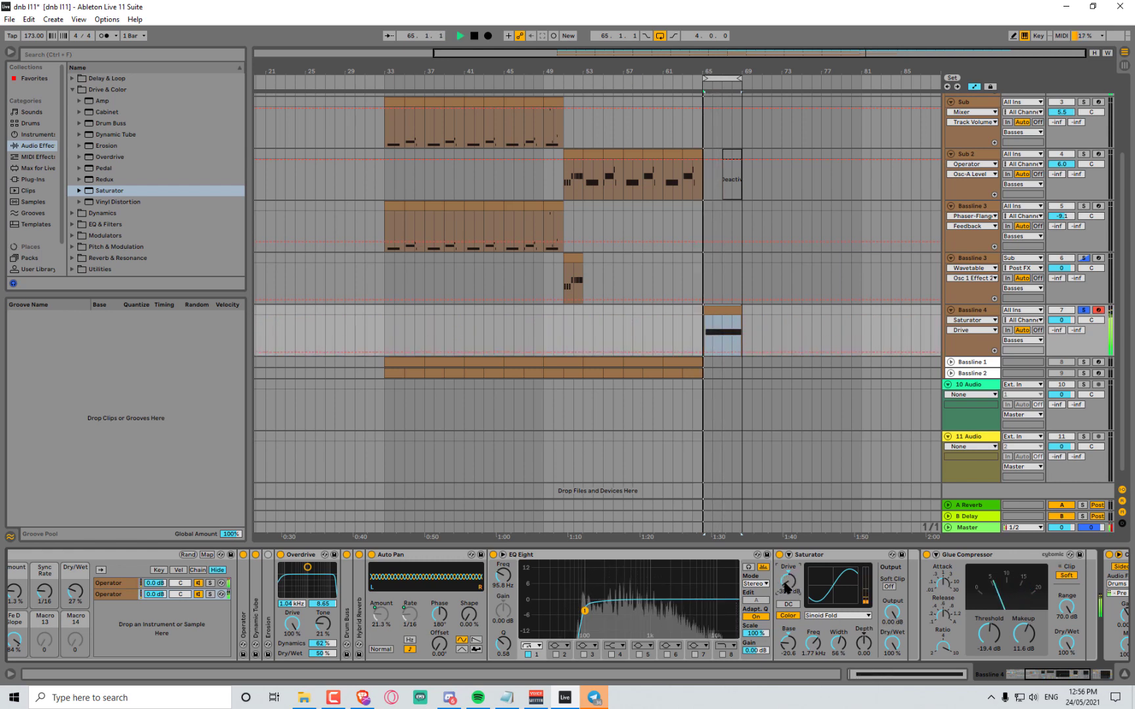
drag(794, 586, 794, 494)
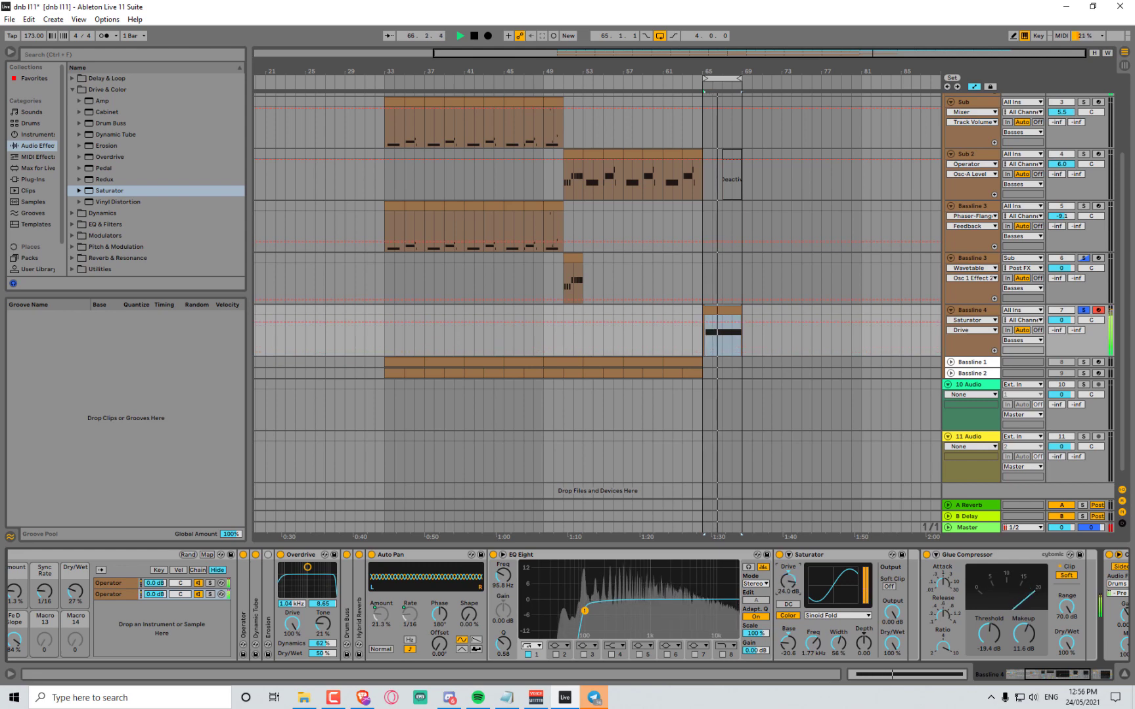
key(space)
key(space)
scroll(507, 630, left, 5)
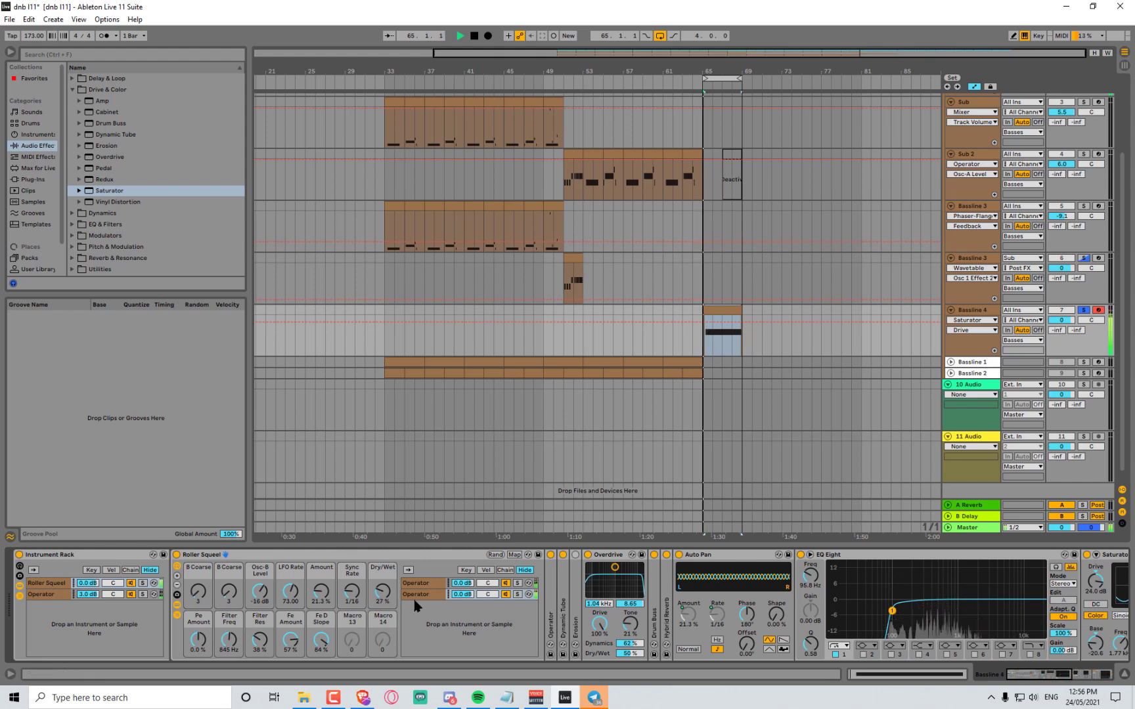
scroll(717, 624, right, 3)
scroll(718, 624, right, 4)
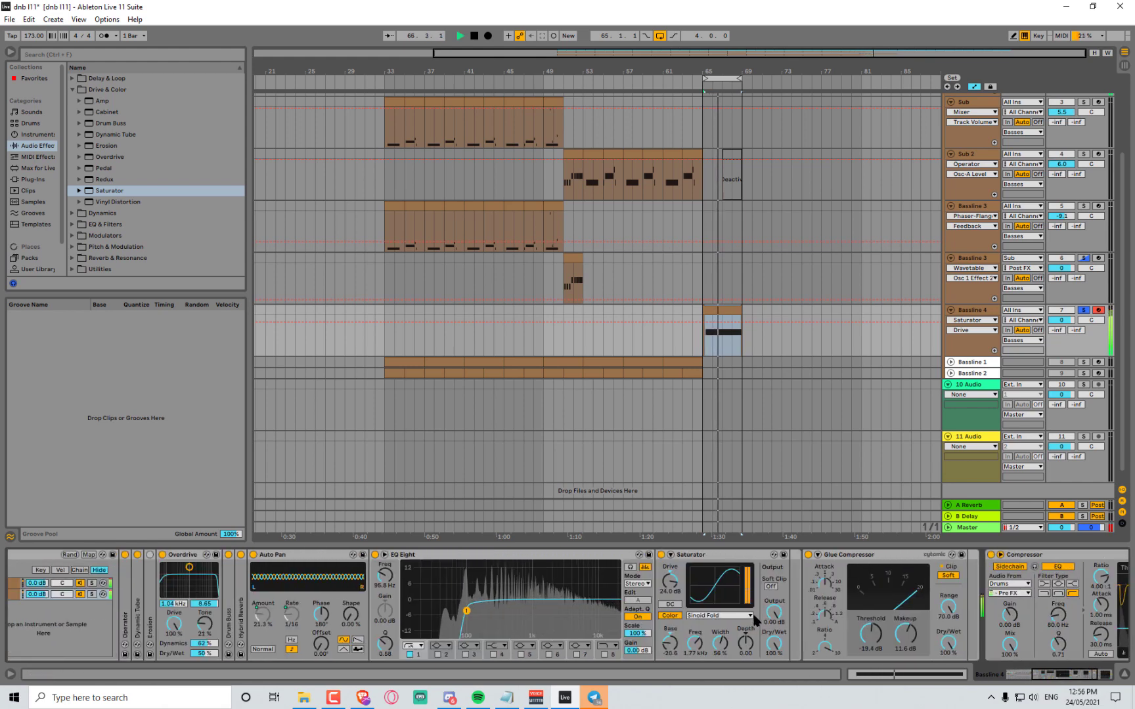
Stop playback and reveal the outer Instrument Rack's macros, expanding them to the full set of 16
scroll(756, 611, left, 5)
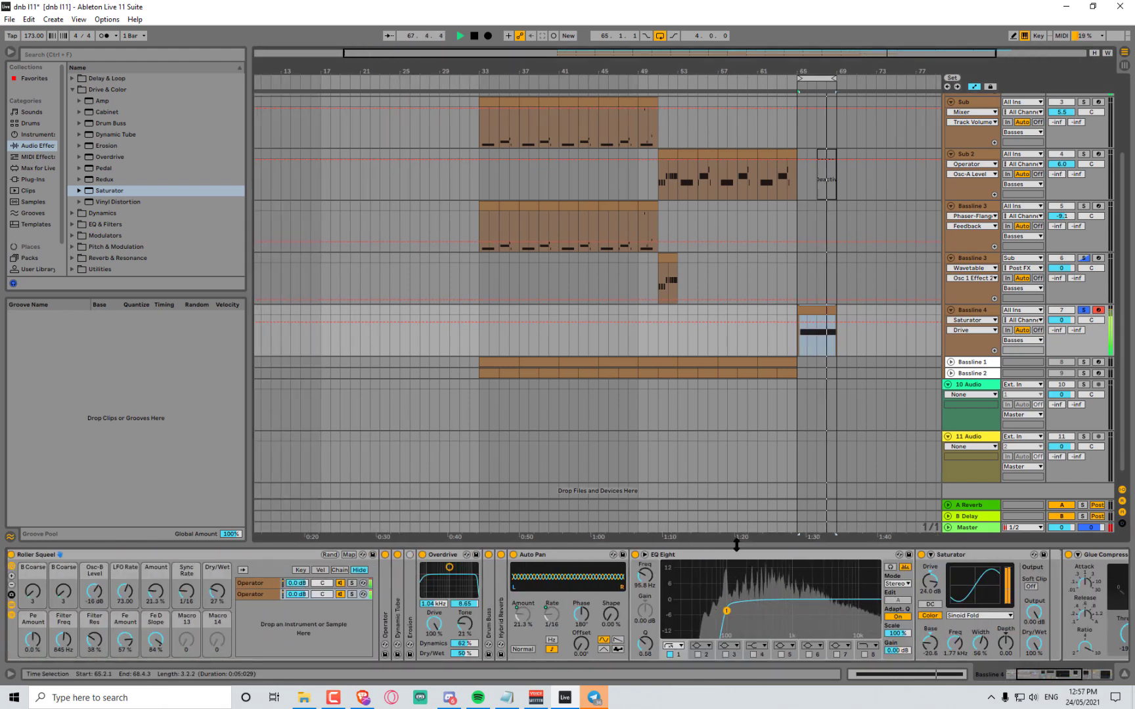
scroll(342, 562, left, 3)
key(space)
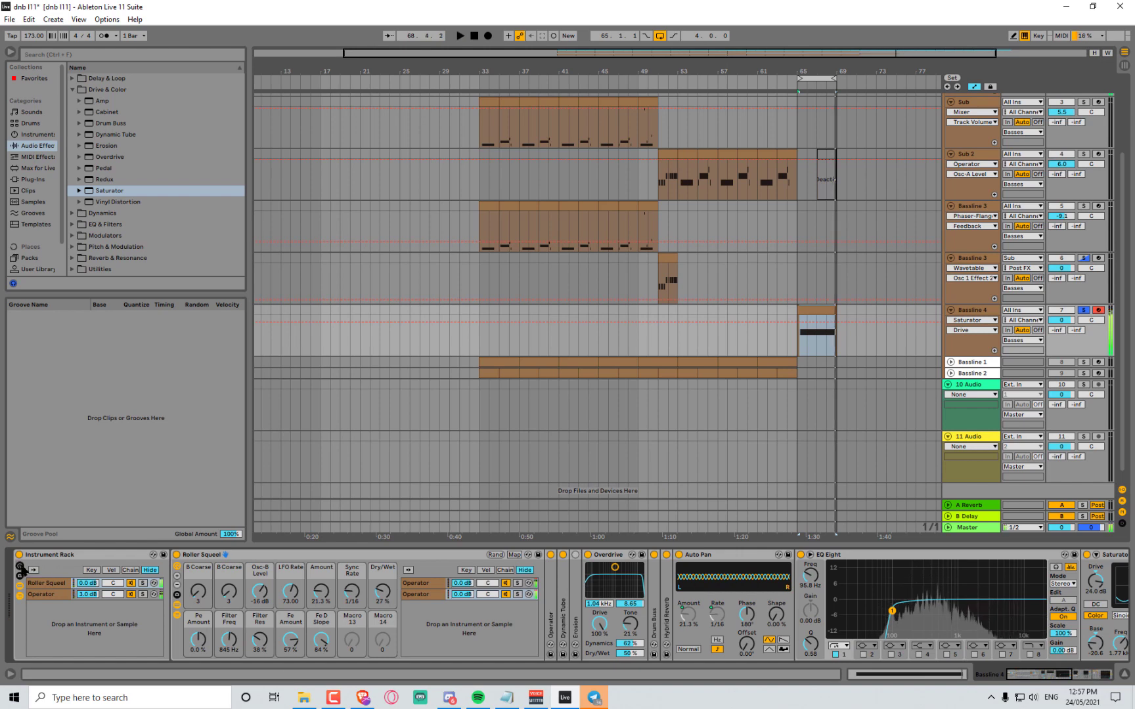
scroll(114, 562, left, 3)
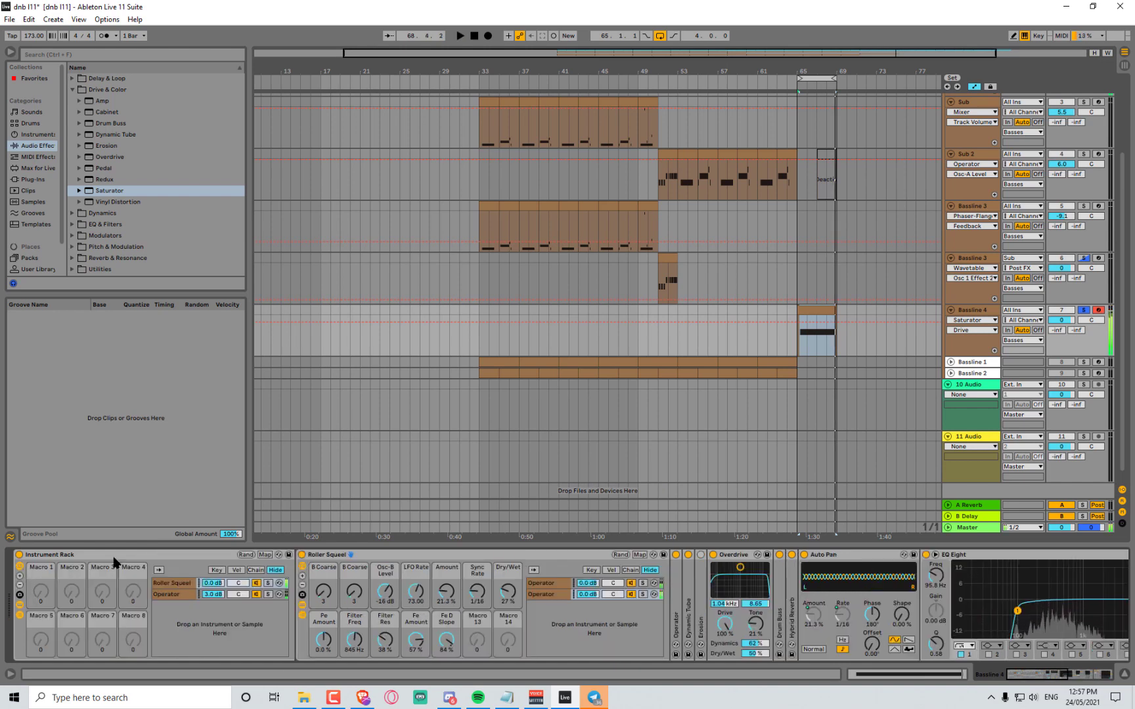
click(19, 576)
click(20, 576)
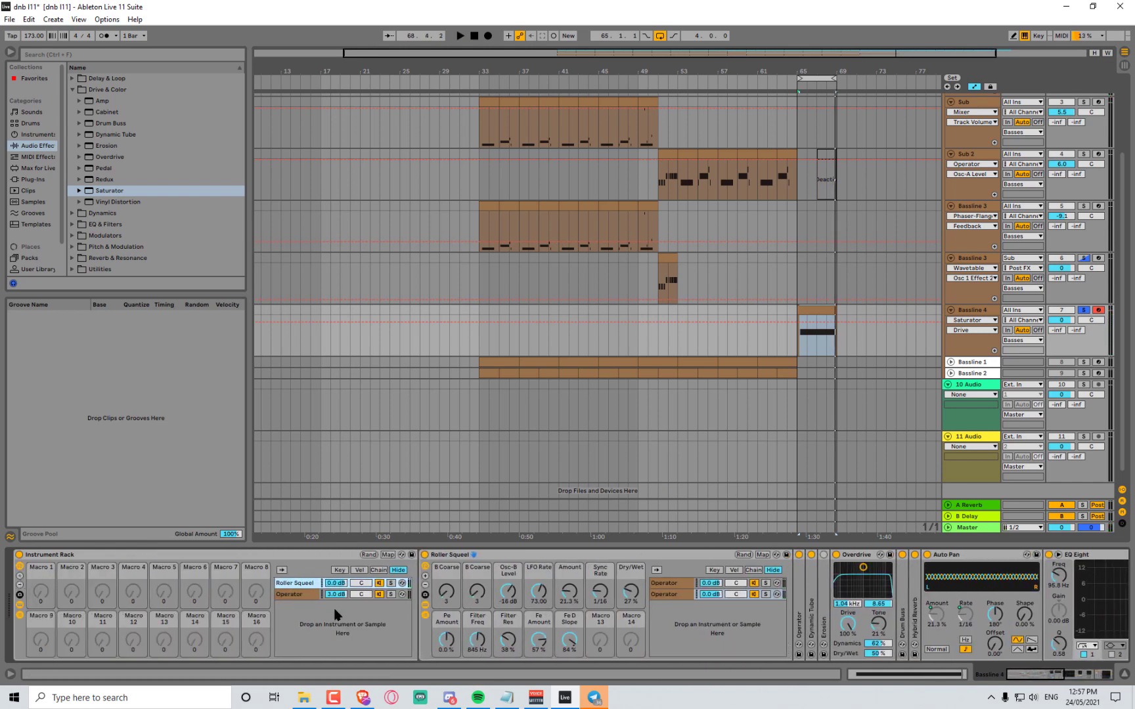
Enable macro mapping on the outer Instrument Rack and map Roller Squeel's two B Coarse macros and Osc-B Level to Macros 1 to 3
click(388, 555)
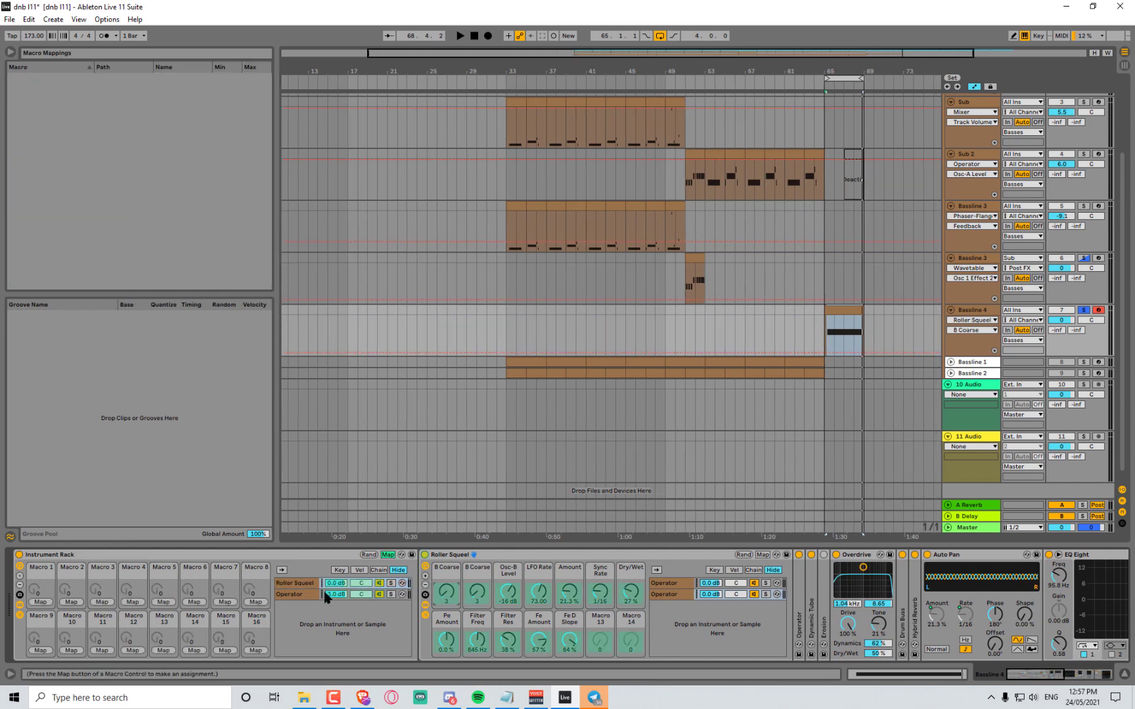
click(40, 603)
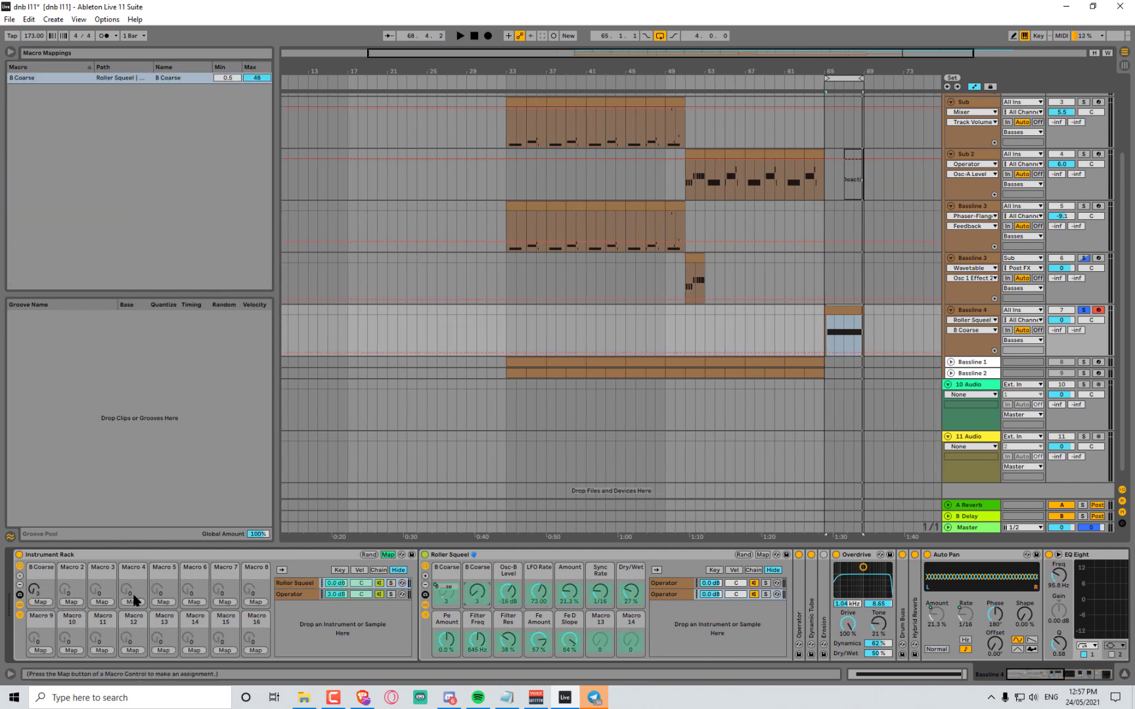
click(477, 593)
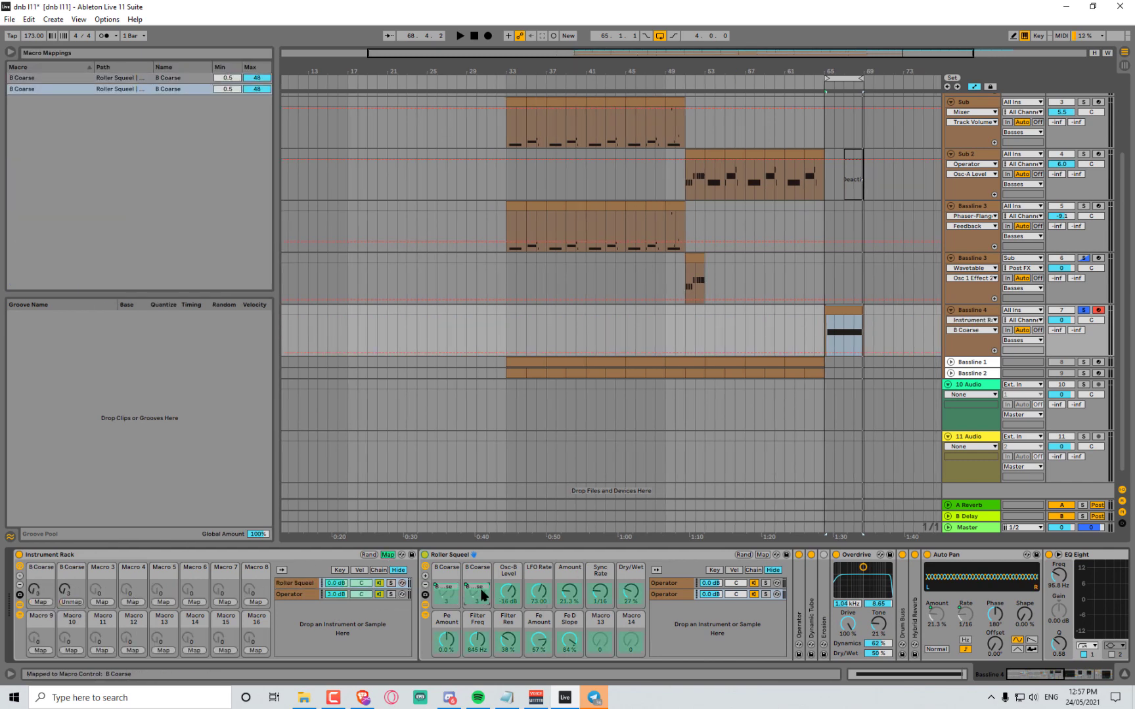
click(102, 602)
Map Roller Squeel's LFO Rate, Amount and Sync Rate to Macros 4, 5 and 6 of the outer rack
click(539, 595)
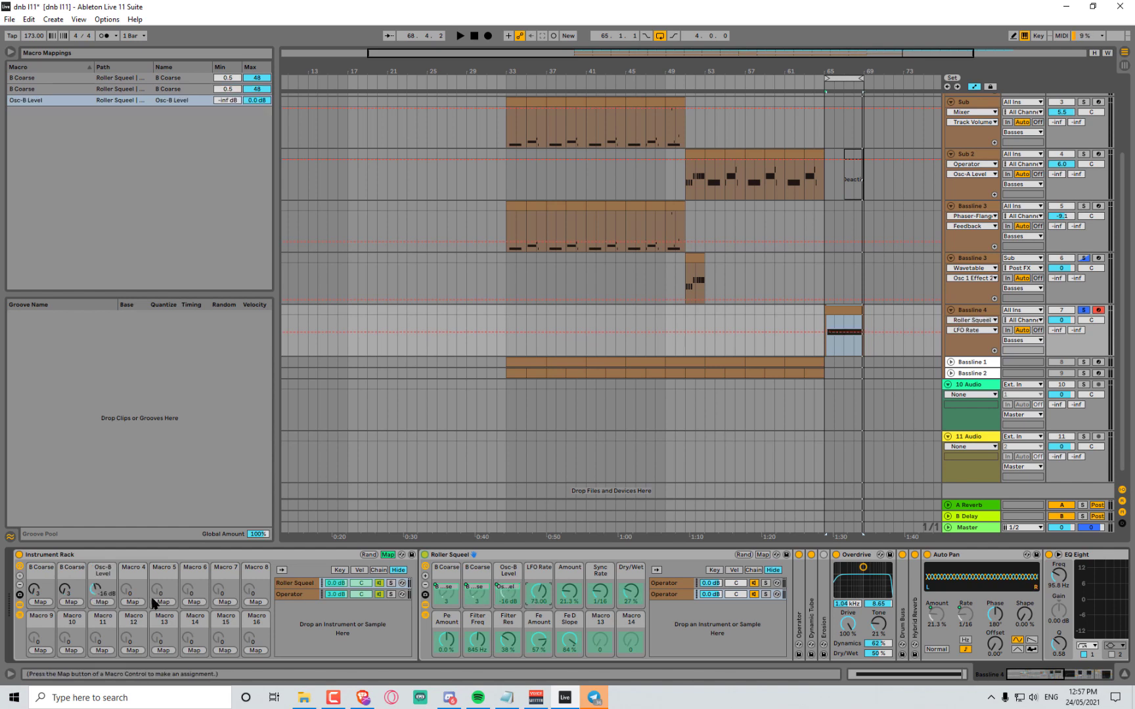
click(134, 602)
click(561, 599)
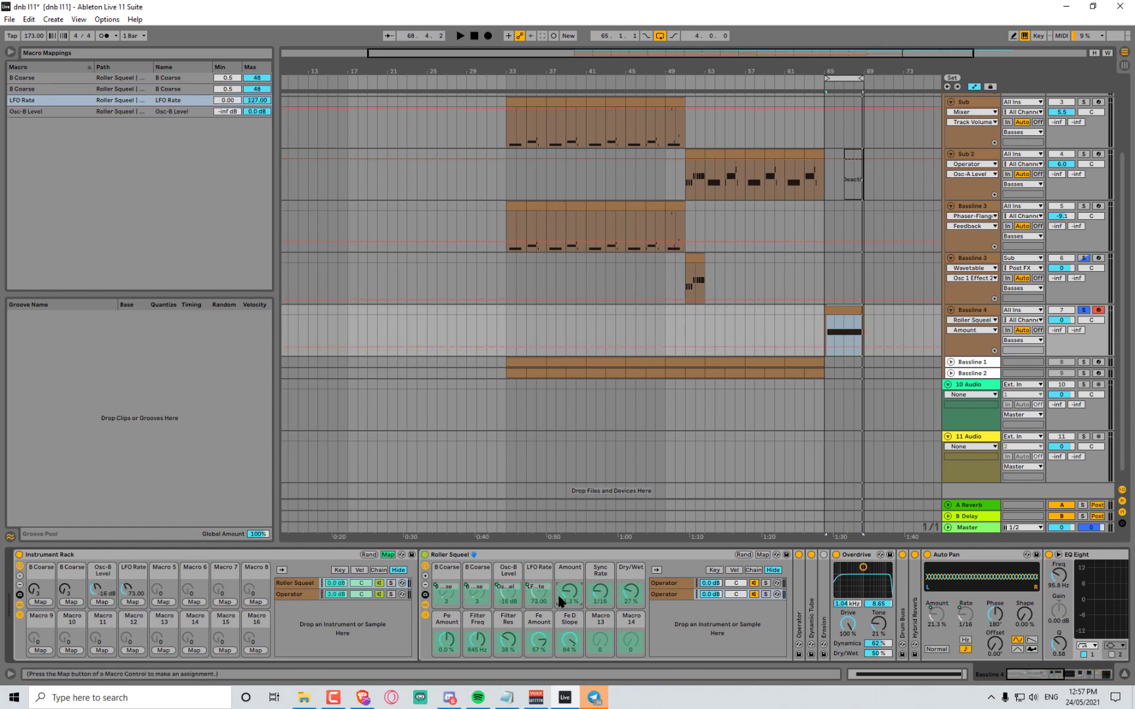
click(163, 602)
click(599, 593)
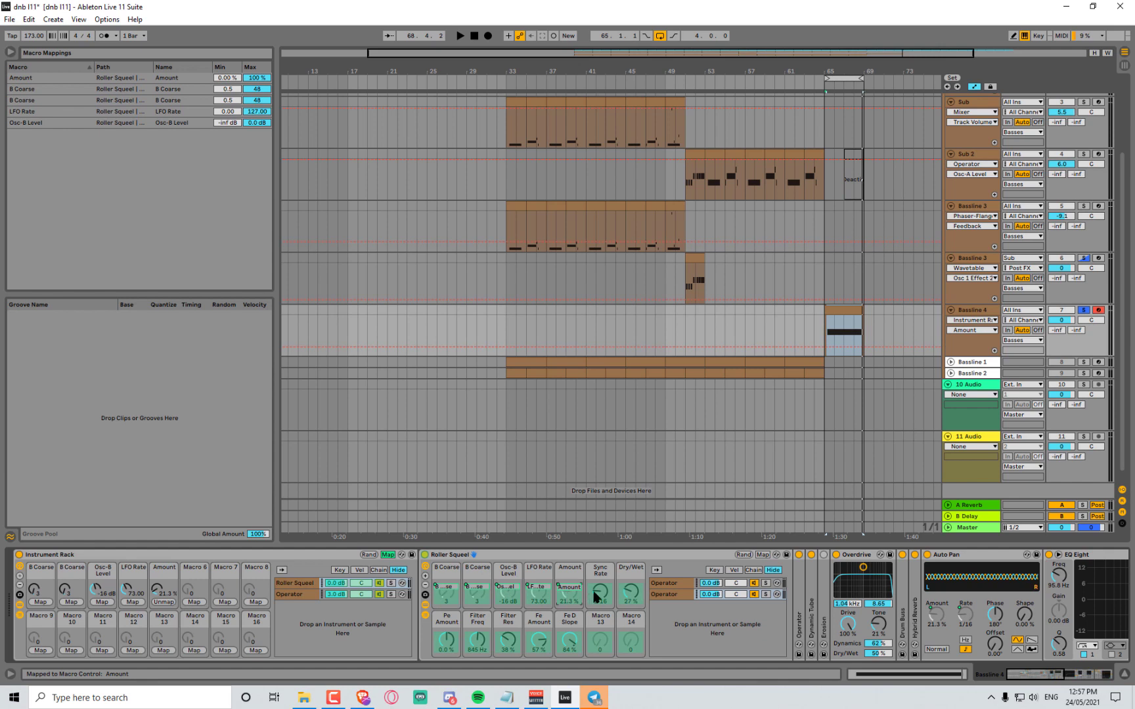
click(195, 602)
Map Roller Squeel's Dry/Wet and Pe Amount to Macros 7 and 8 of the outer rack
click(630, 595)
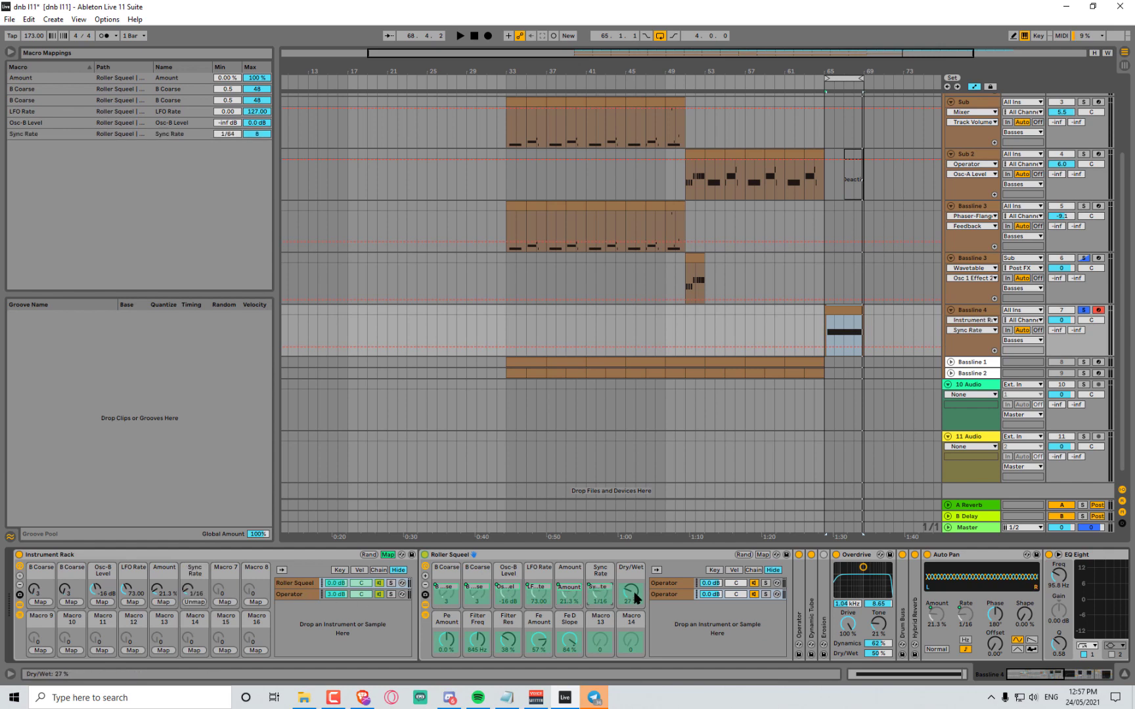
click(225, 602)
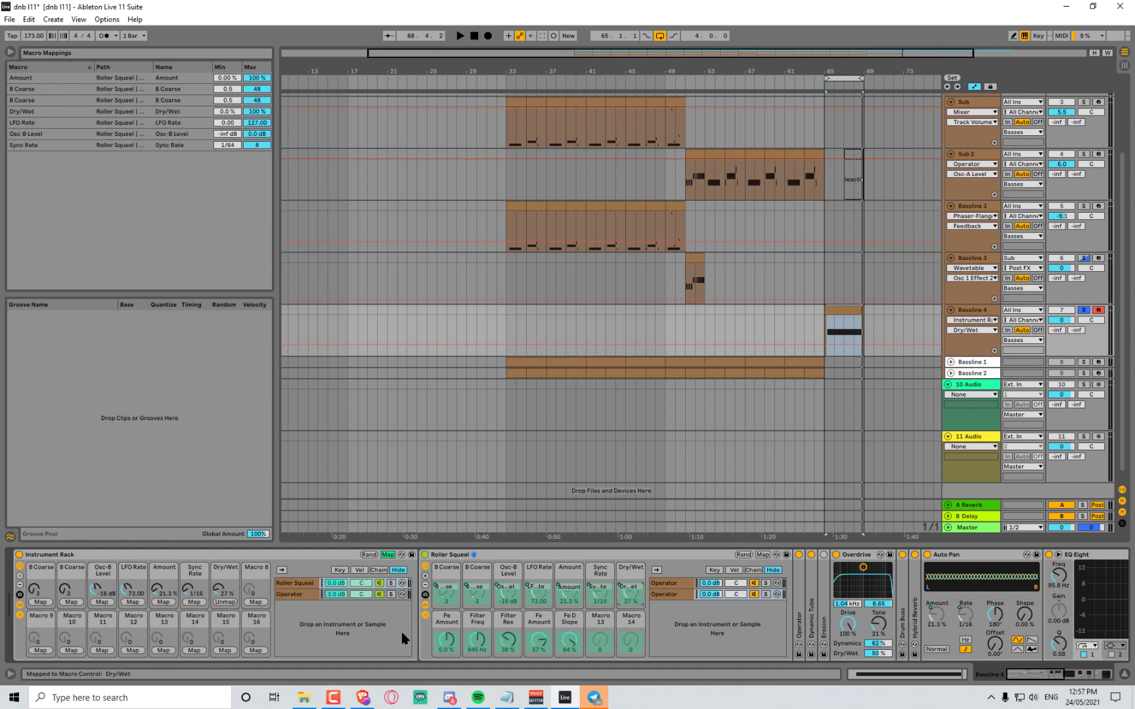
click(446, 641)
click(264, 603)
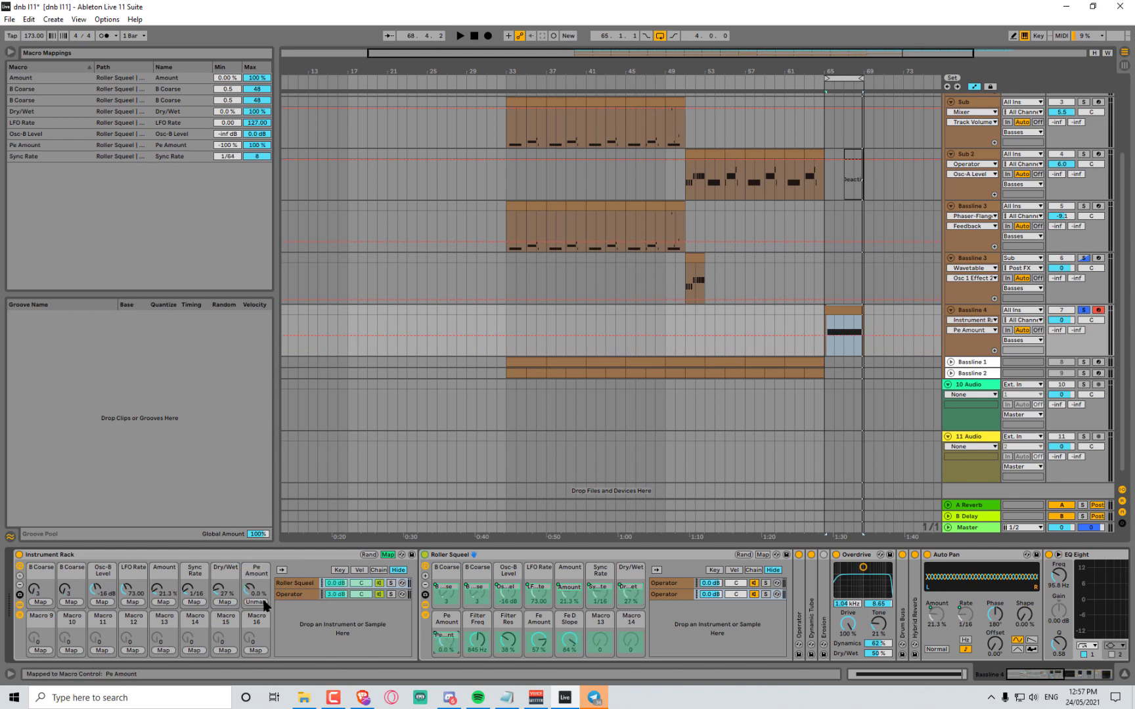
Map Roller Squeel's Filter Freq, Filter Res and Fe Amount to Macros 9, 10 and 11 of the outer rack
click(355, 622)
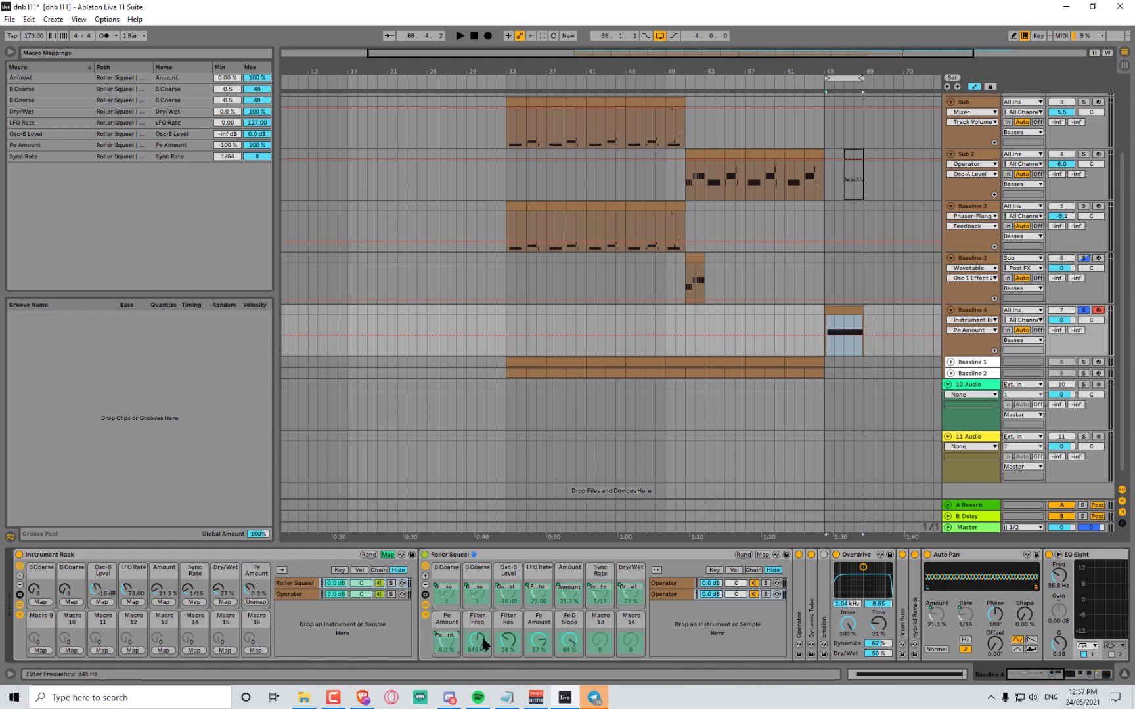
click(41, 651)
click(508, 640)
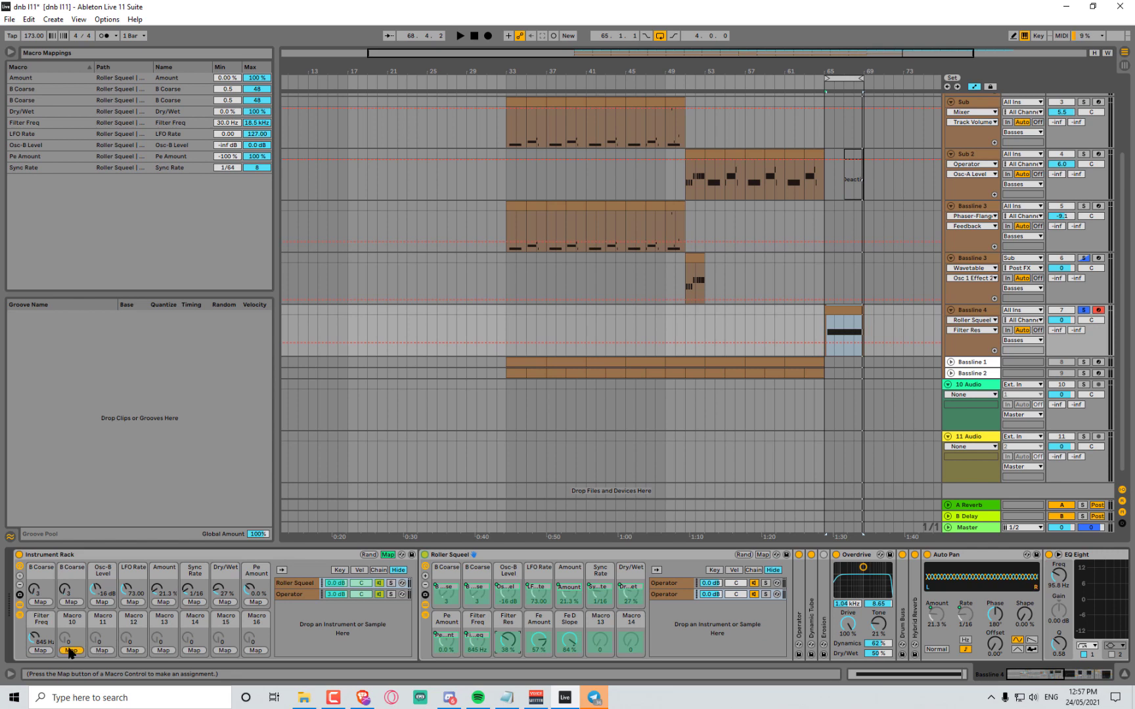
click(71, 651)
click(539, 641)
click(106, 651)
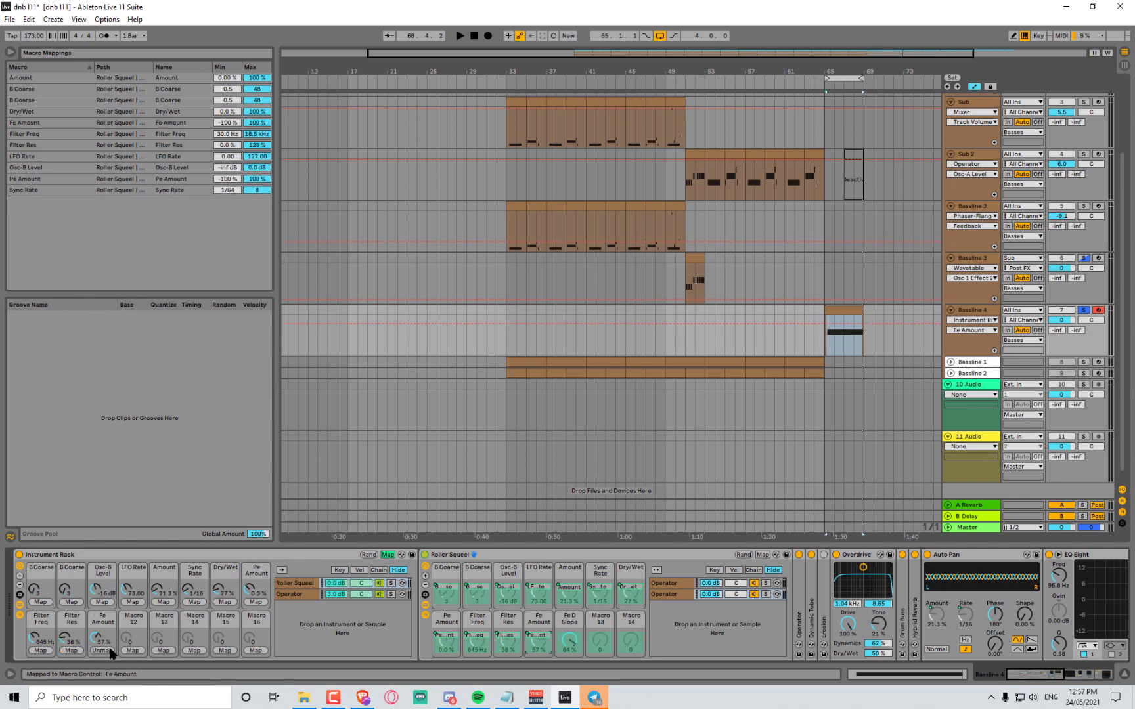
Map Roller Squeel's Fe D Slope, Macro 13 and Macro 14 to Macros 12, 13 and 14 of the outer rack
click(563, 648)
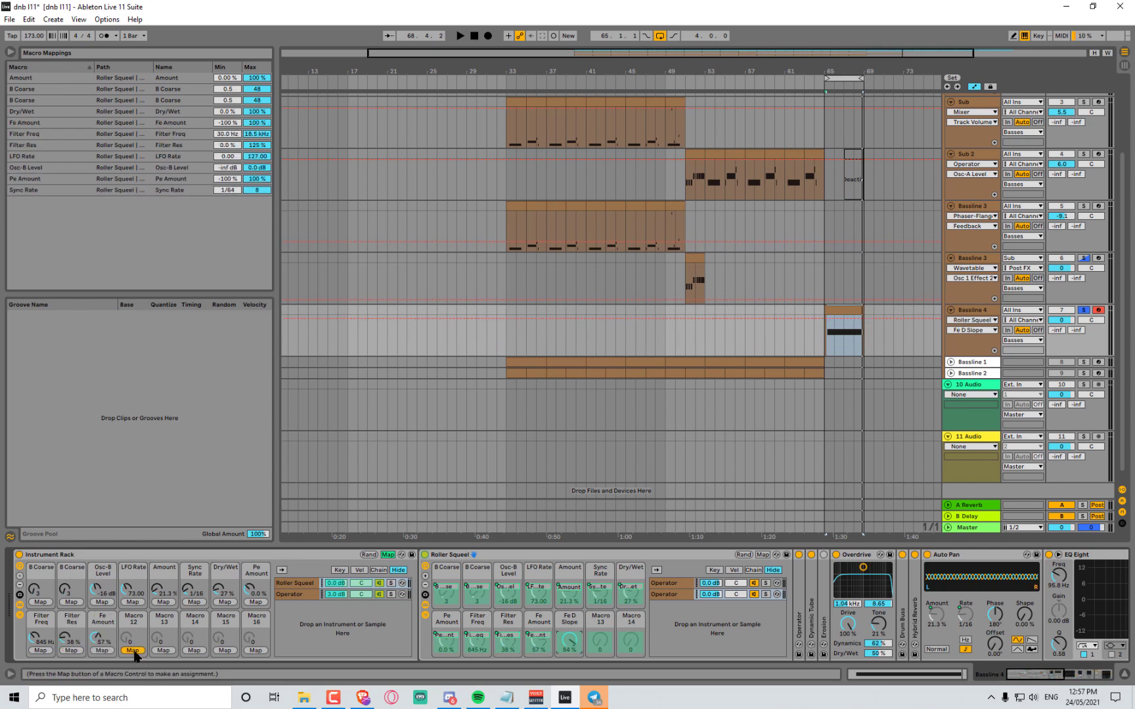
click(577, 645)
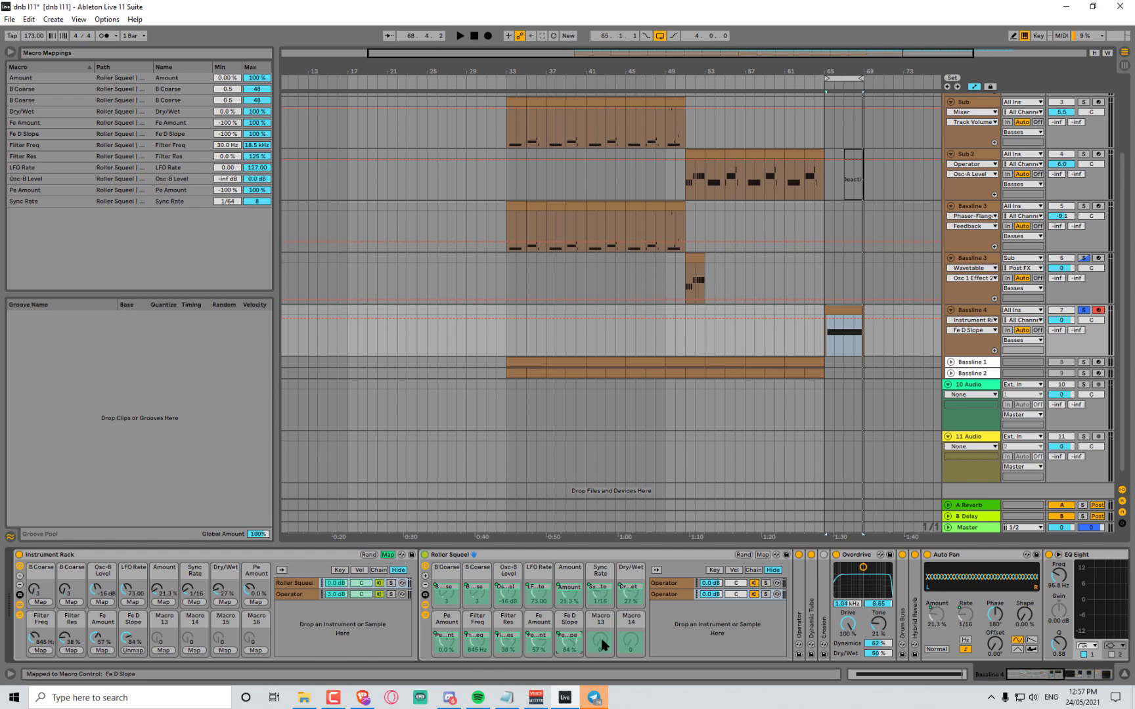
click(601, 643)
click(164, 650)
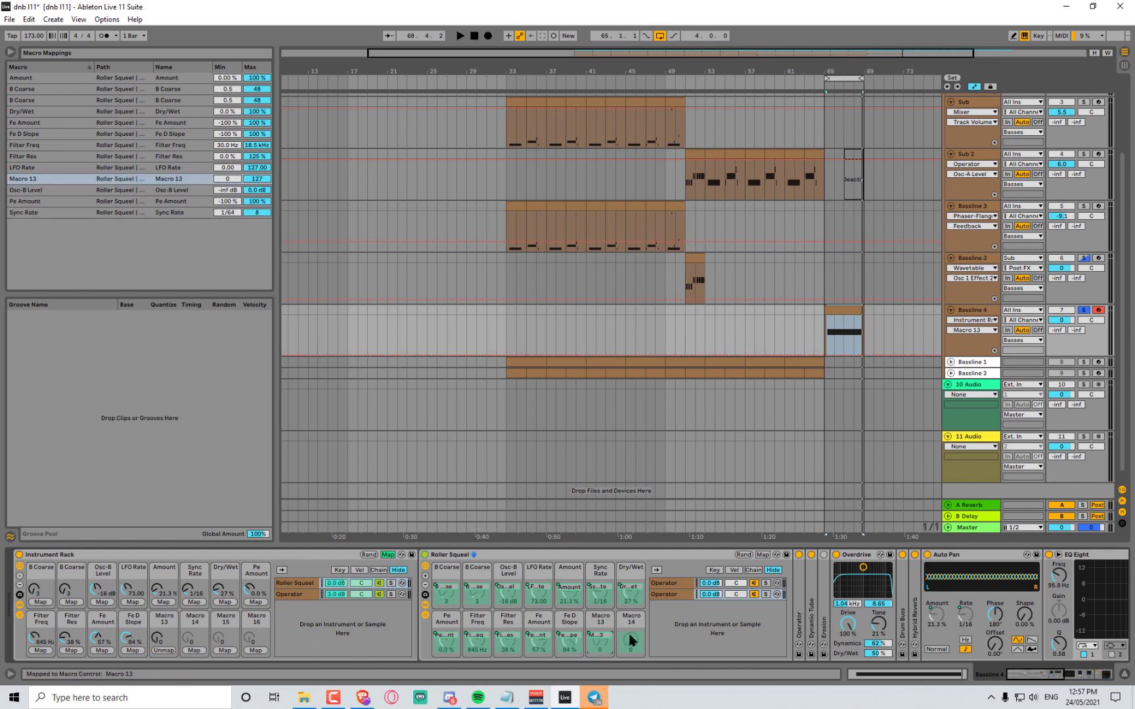
click(619, 645)
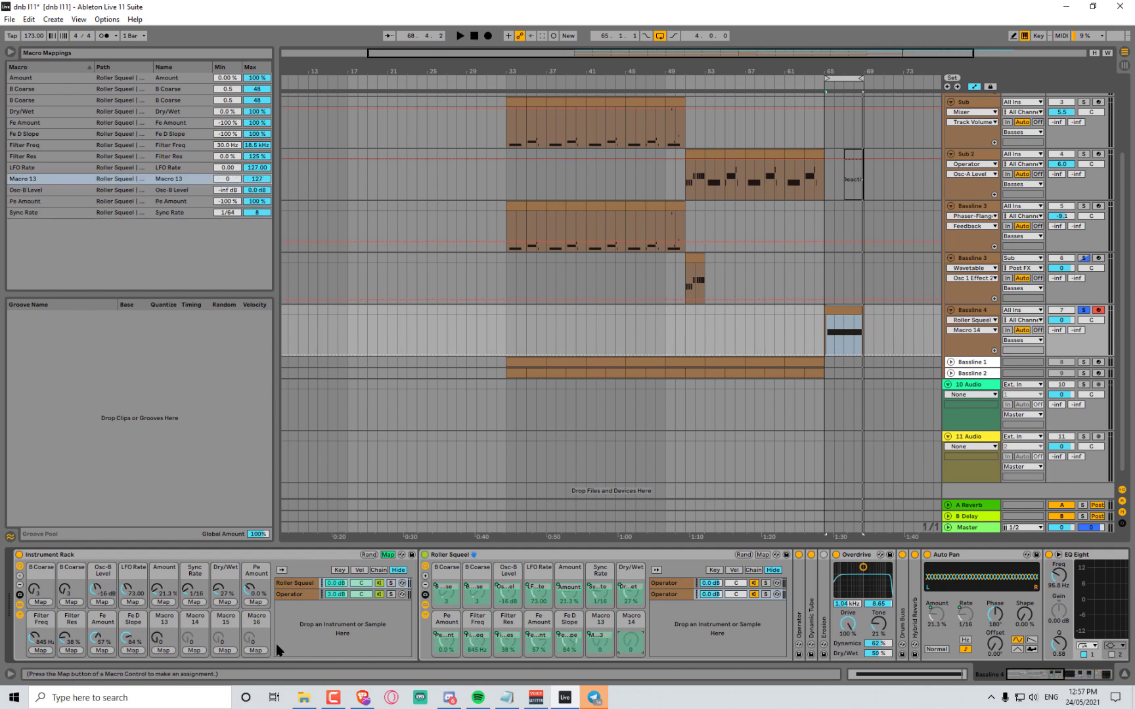
click(195, 651)
Collapse the Auto Pan and EQ Eight devices that follow the Roller Squeel rack
scroll(882, 594, down, 2)
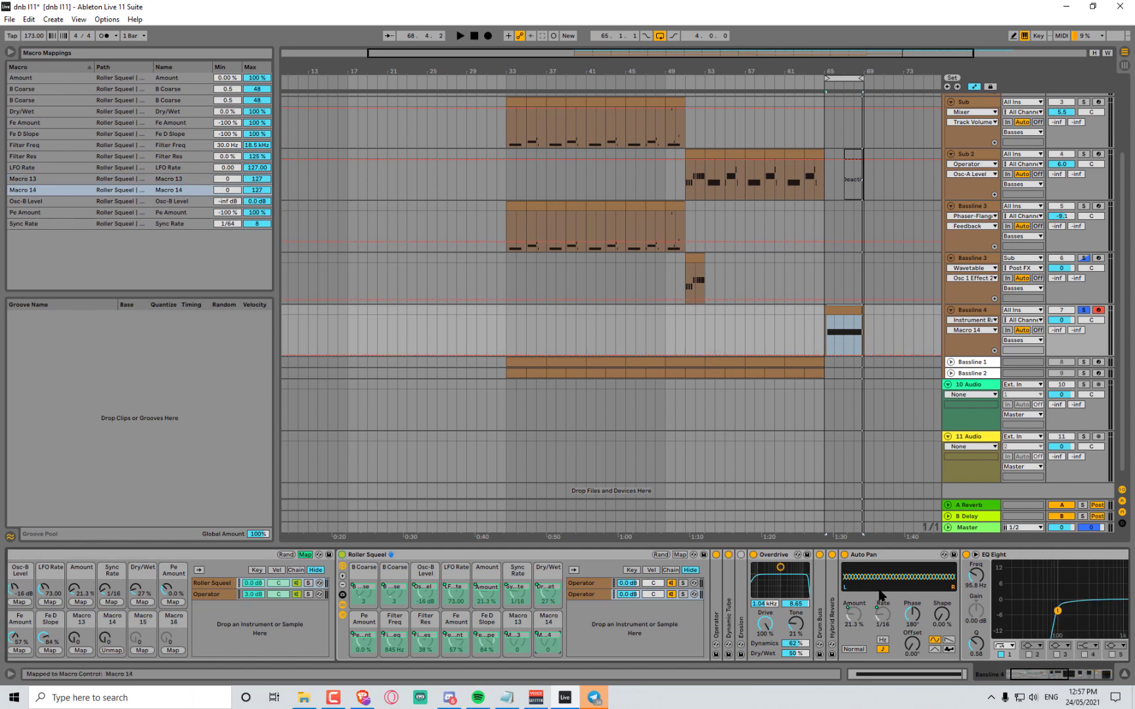
double_click(903, 557)
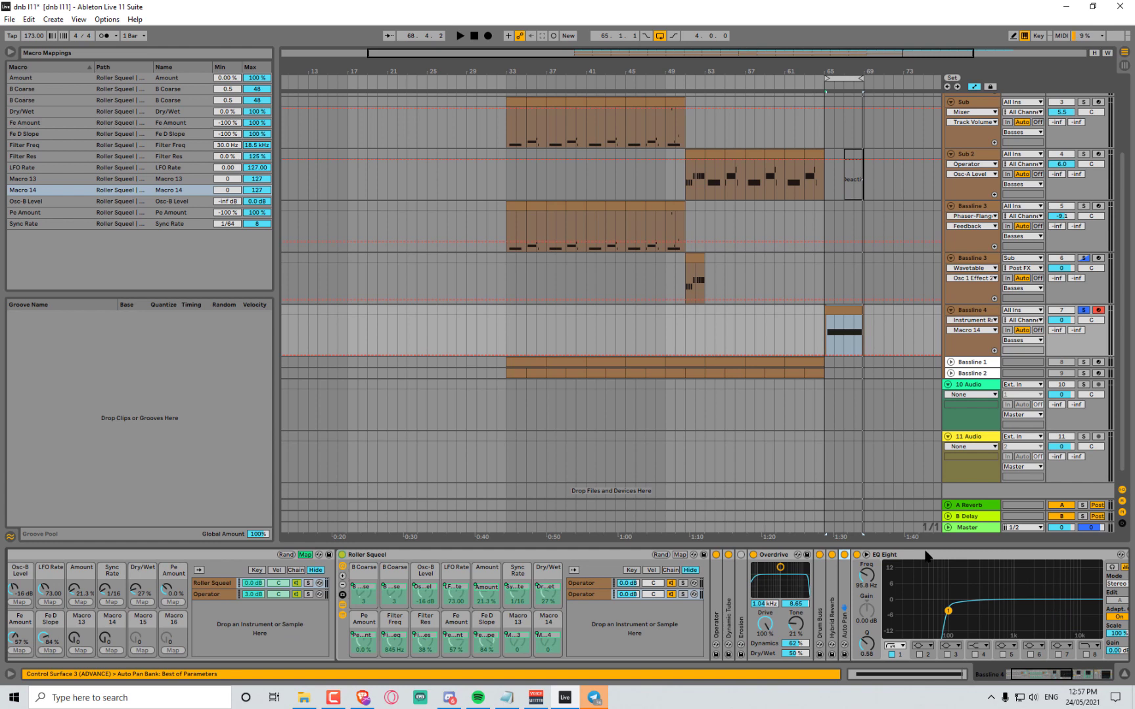
double_click(925, 556)
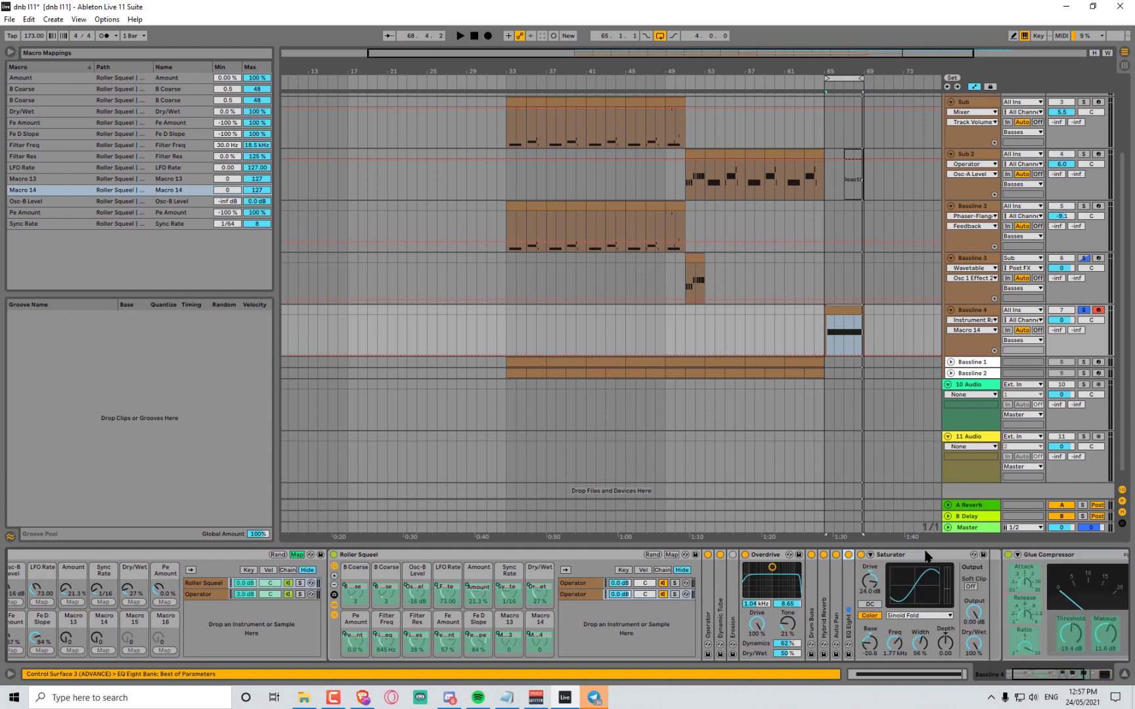
Examine the device chain from the outer rack to the Compressor, checking whether the Saturator's parameters are available for macro mapping
scroll(263, 611, up, 3)
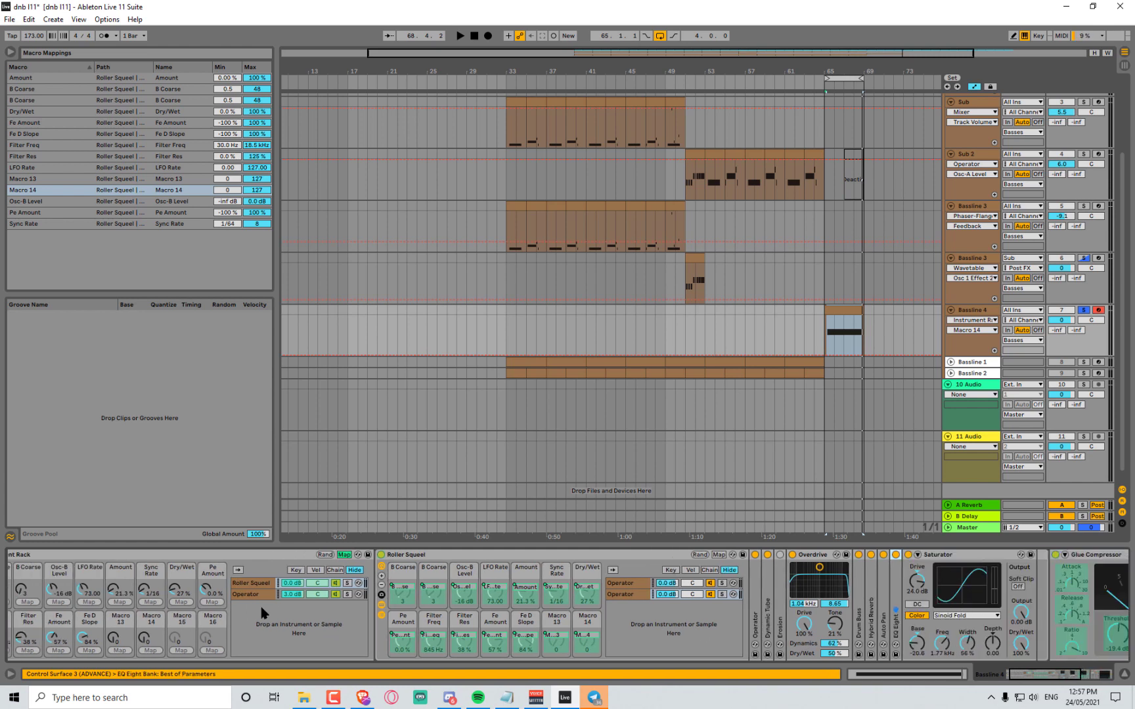
scroll(826, 621, down, 2)
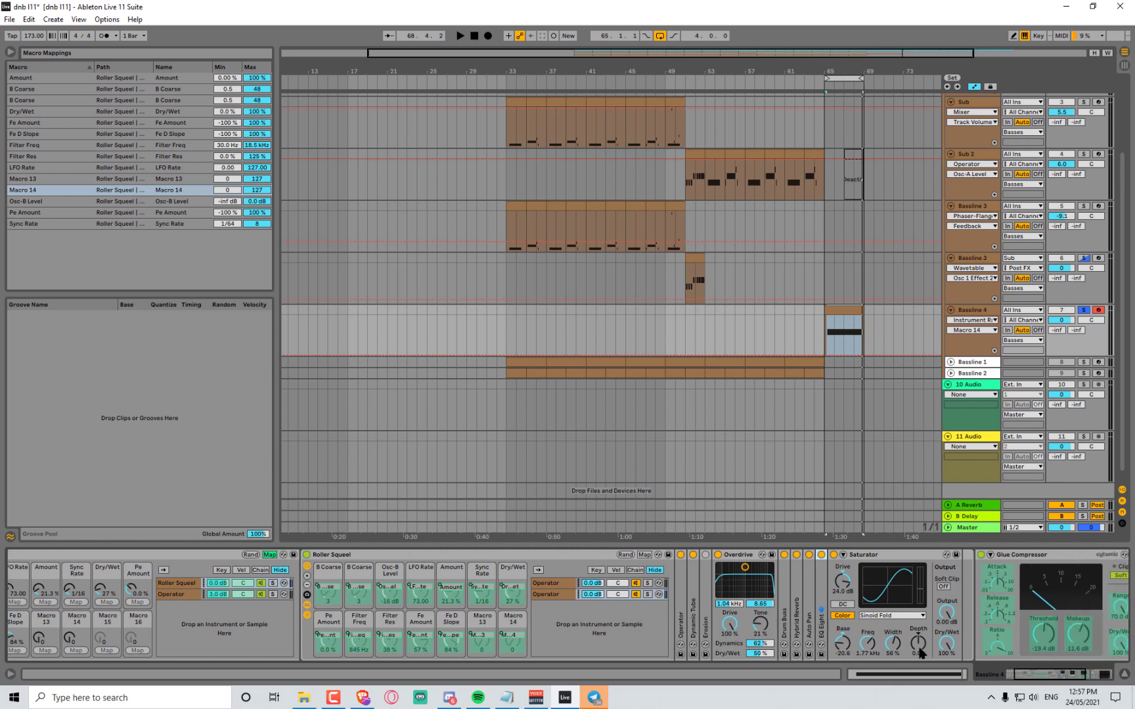
click(843, 580)
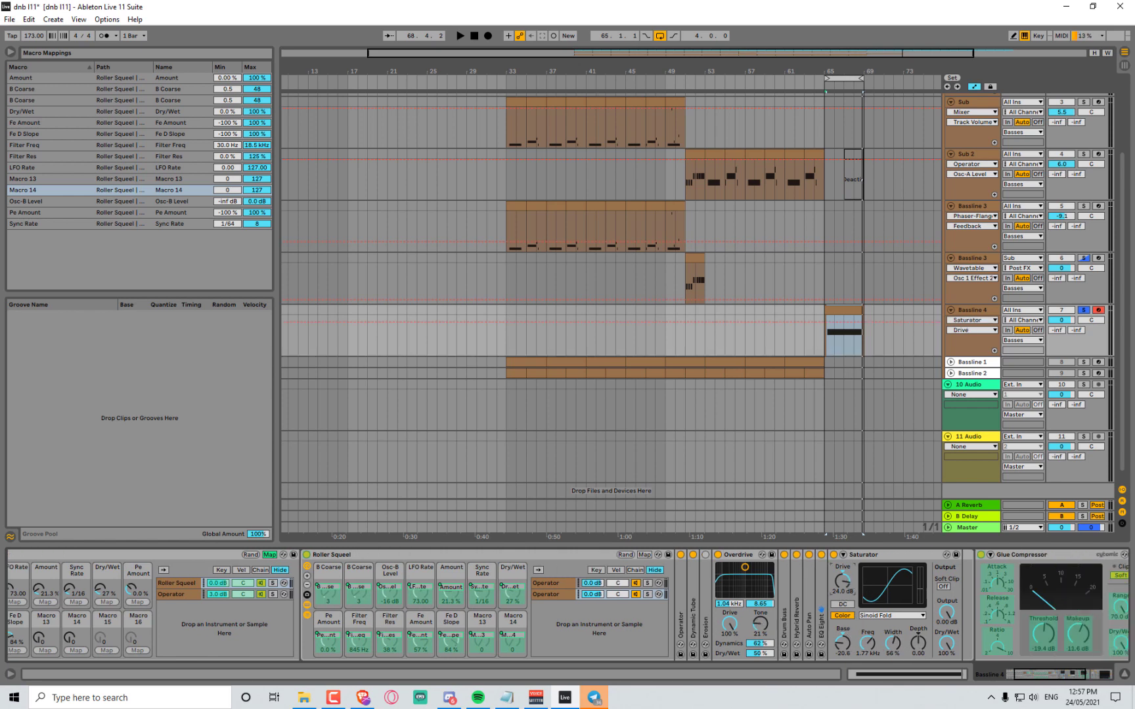
scroll(682, 626, up, 5)
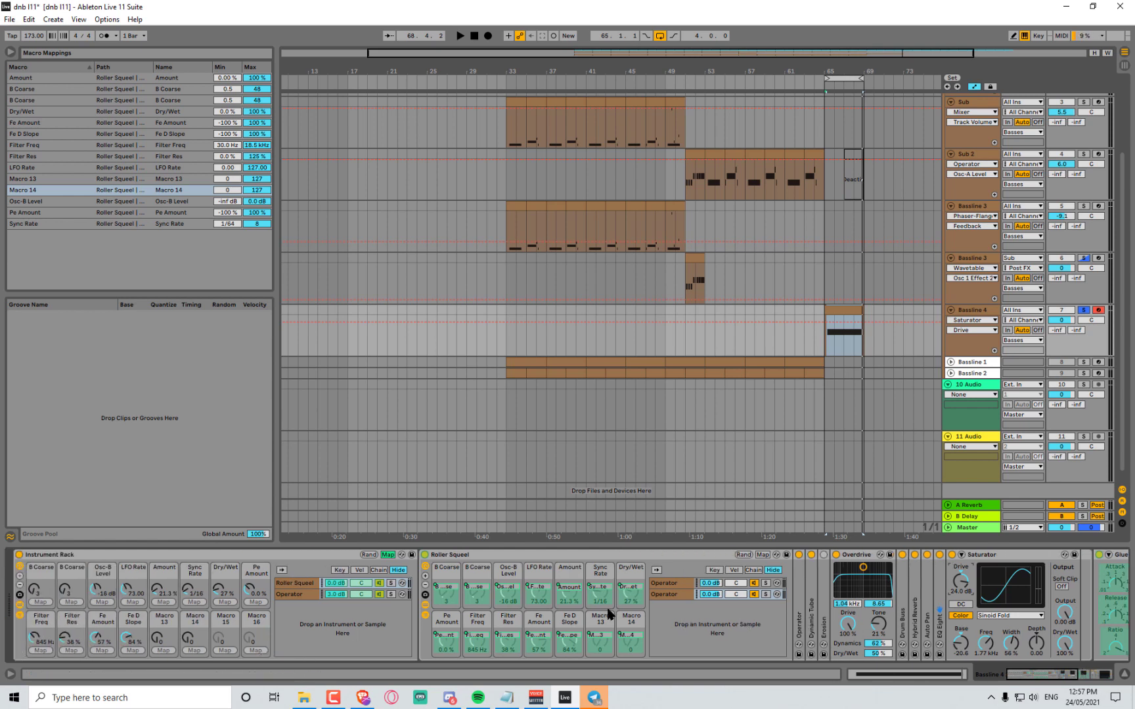
scroll(627, 618, down, 9)
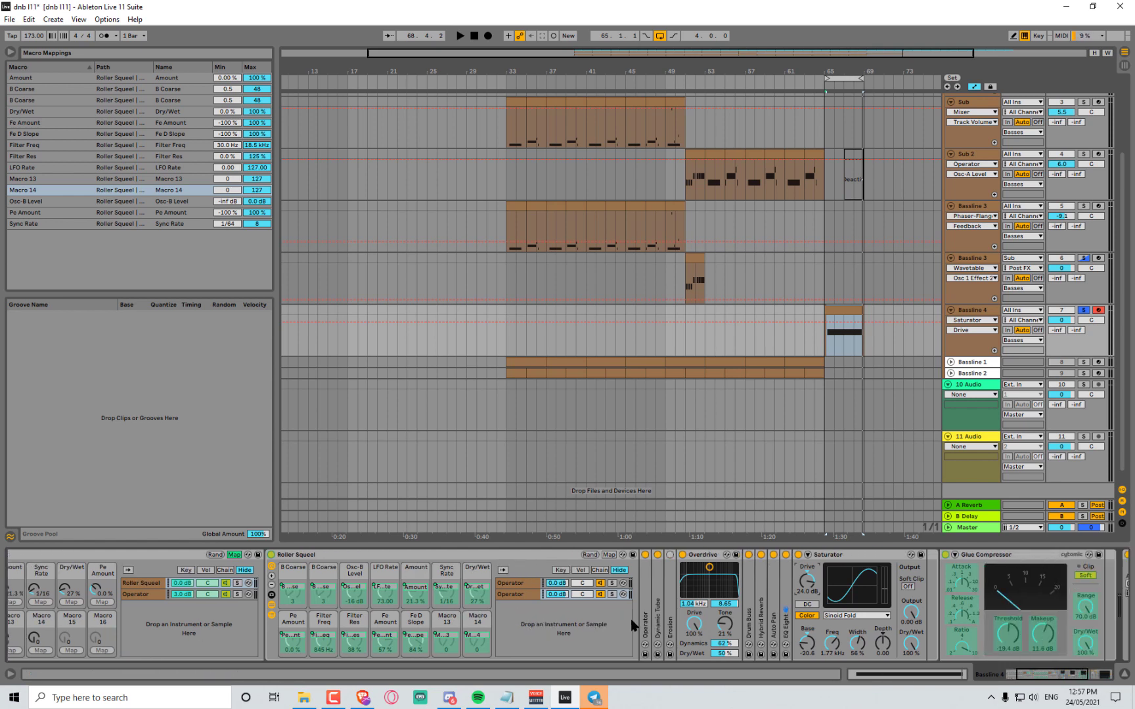
scroll(634, 629, down, 5)
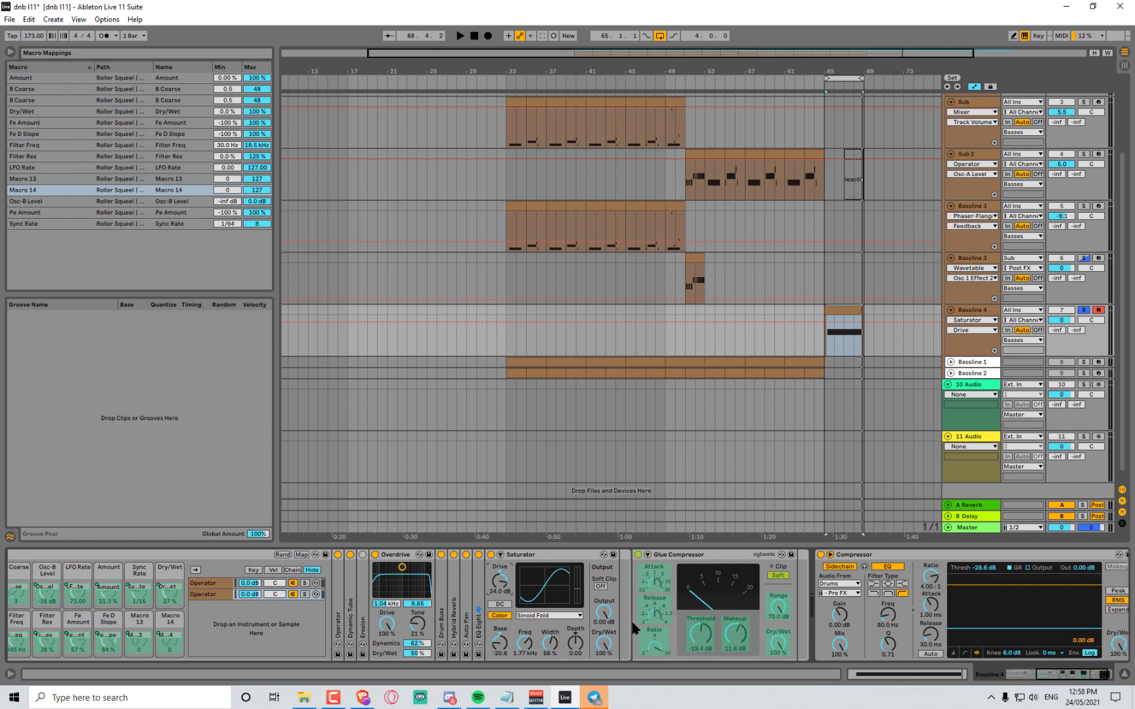
scroll(634, 630, up, 2)
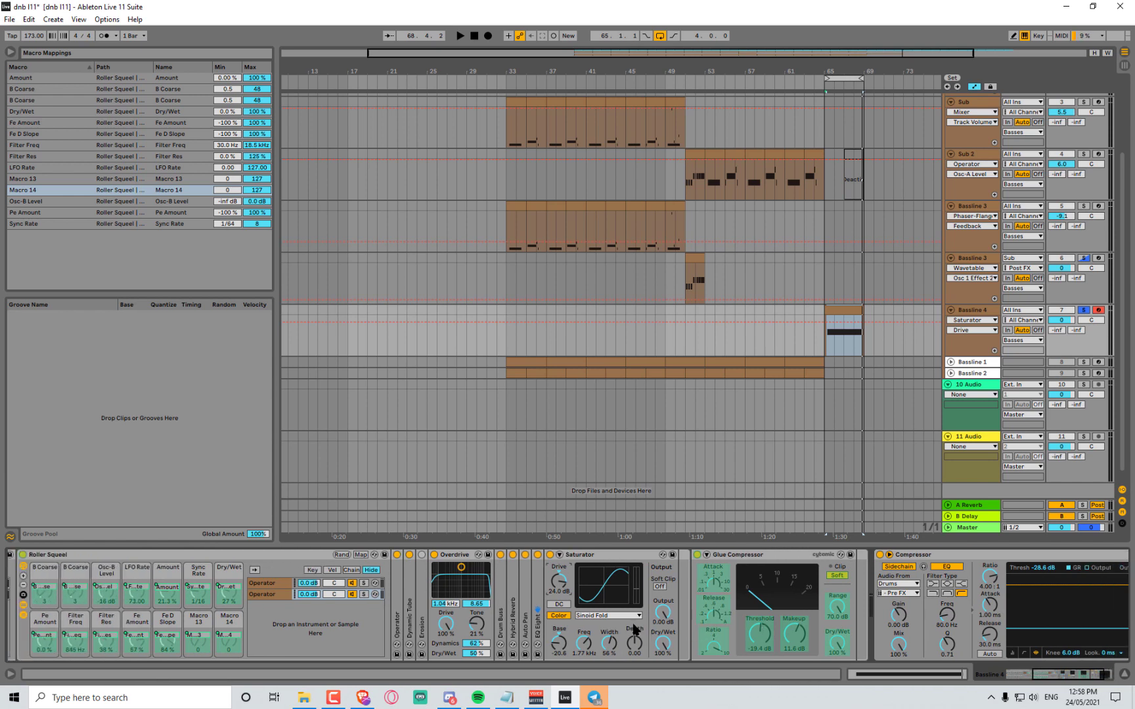
scroll(636, 626, up, 3)
scroll(638, 627, up, 4)
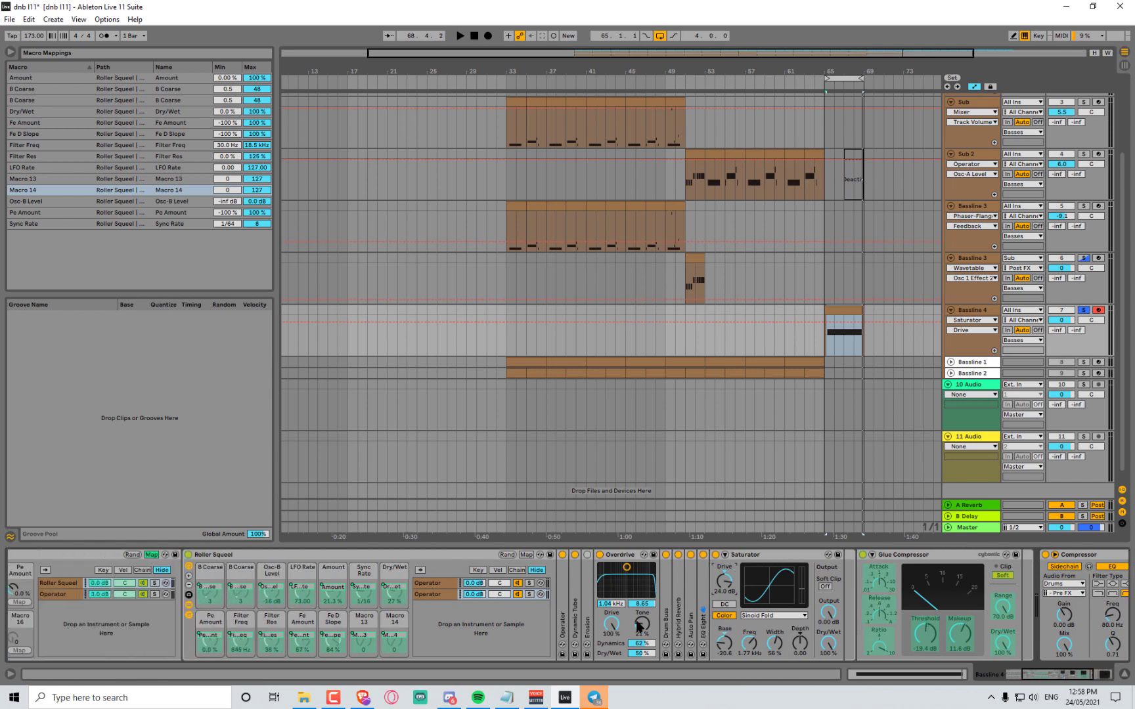
Check the outer rack's Operator chain, return to the Roller Squeel chain and collapse its Overdrive device
click(120, 595)
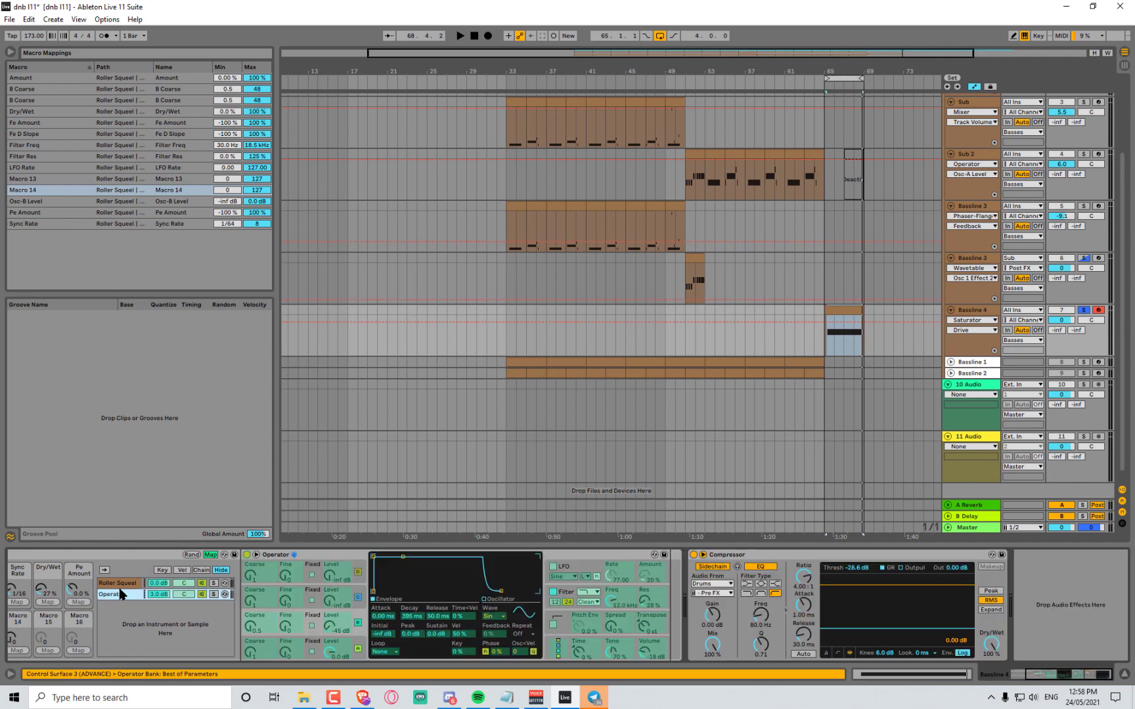
click(118, 583)
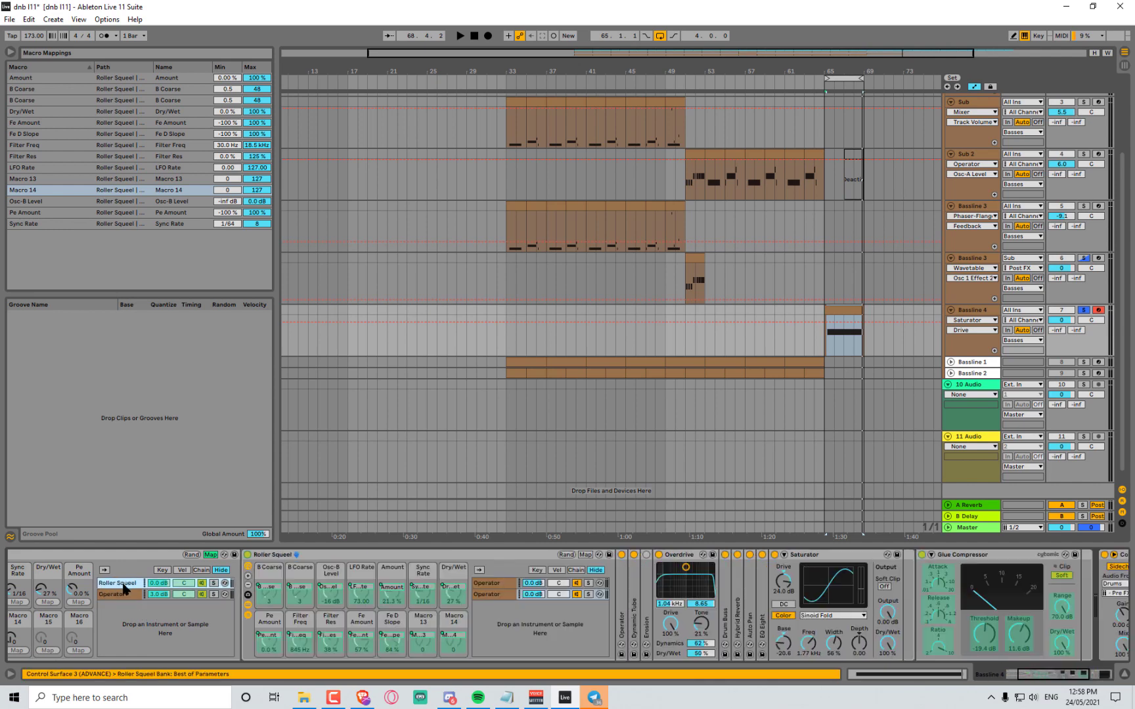
double_click(677, 558)
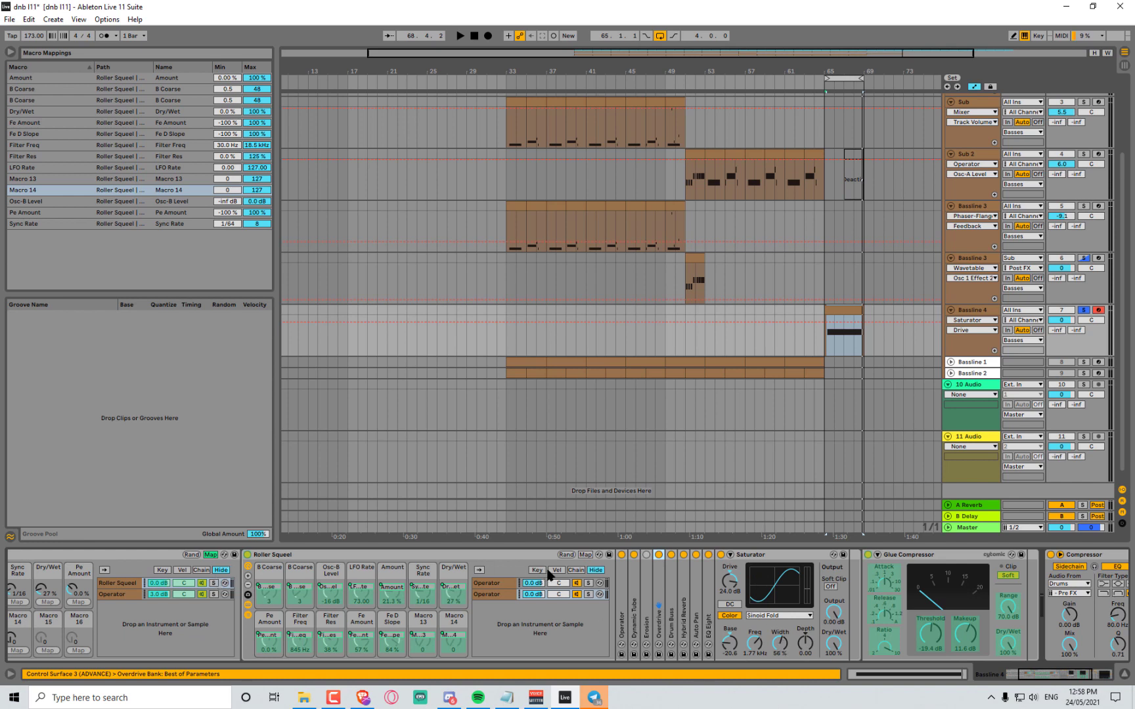
scroll(863, 587, right, 3)
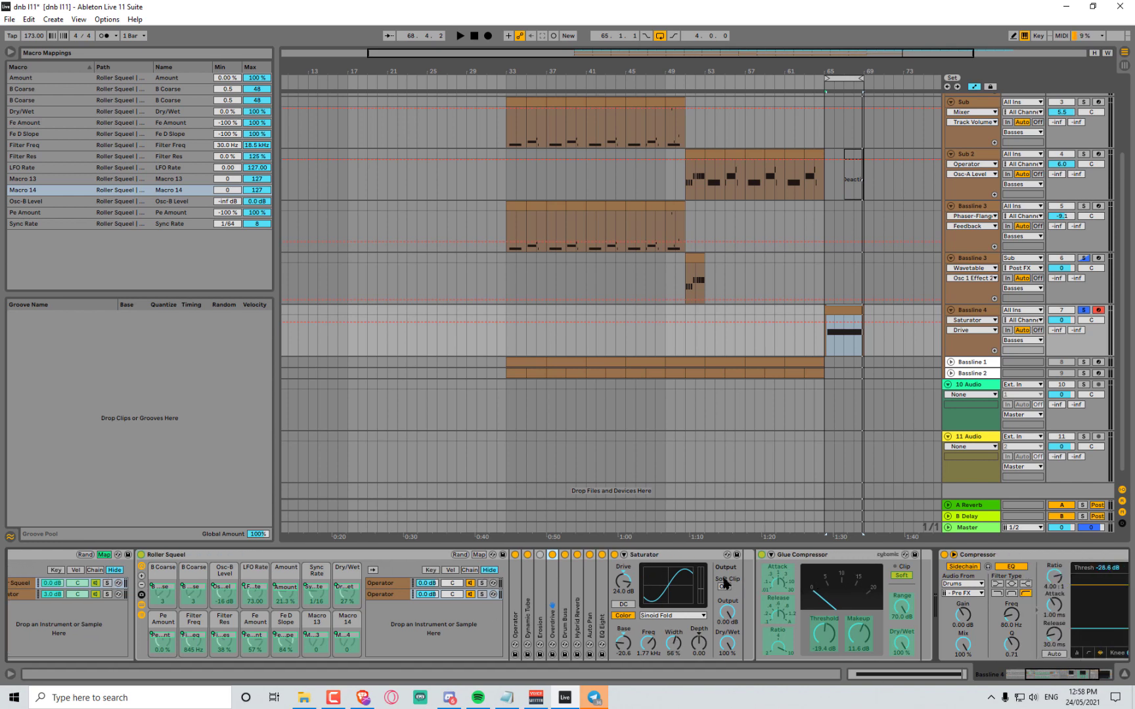
Move the Saturator out of the Roller Squeel rack, placing it before the Glue Compressor in the outer rack's chain
click(665, 557)
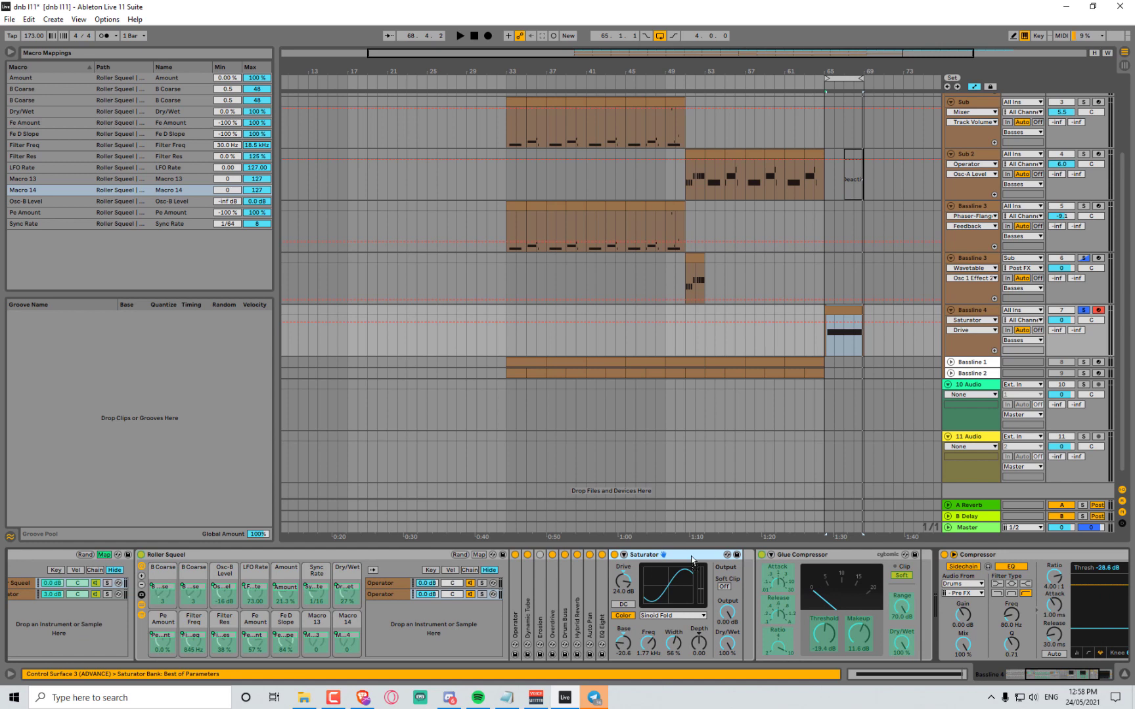
mouse_move(692, 561)
mouse_down()
mouse_move(754, 570)
mouse_move(761, 592)
mouse_up()
scroll(778, 607, left, 4)
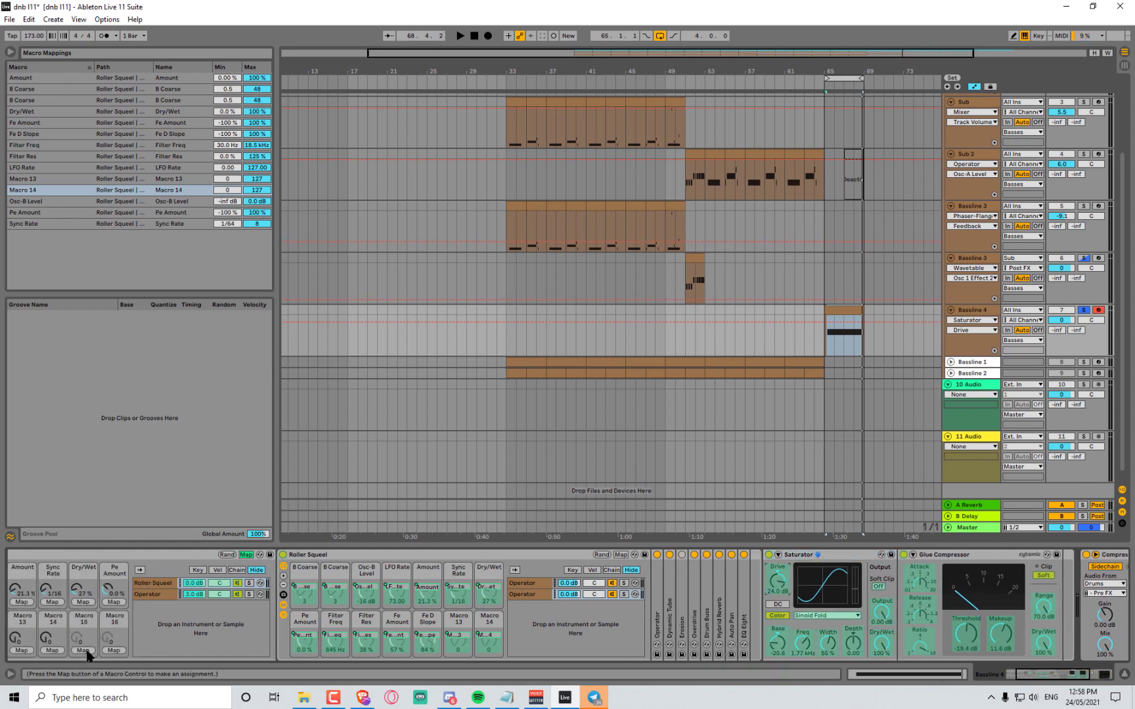
Map the Saturator's Drive and Base to Macros 15 and 16 of the outer rack
click(92, 652)
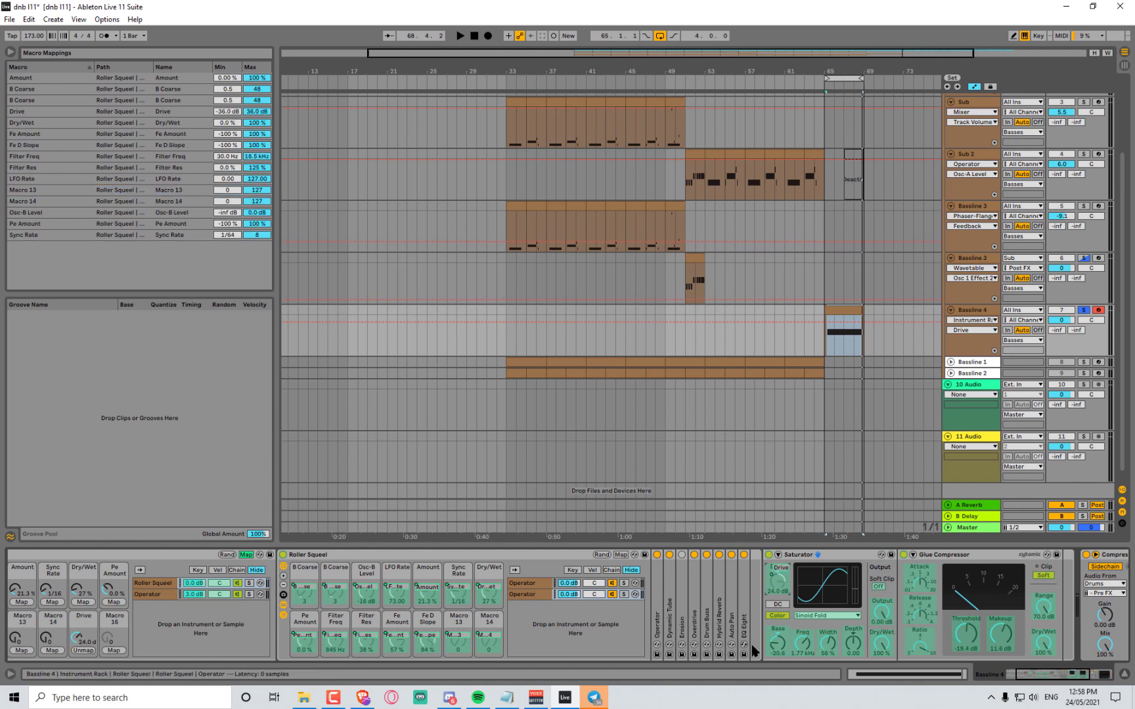
click(772, 647)
click(115, 650)
Audition the Drive and Base macros over the playing loop, setting Drive to 2.55 dB and Base to 0.28
key(space)
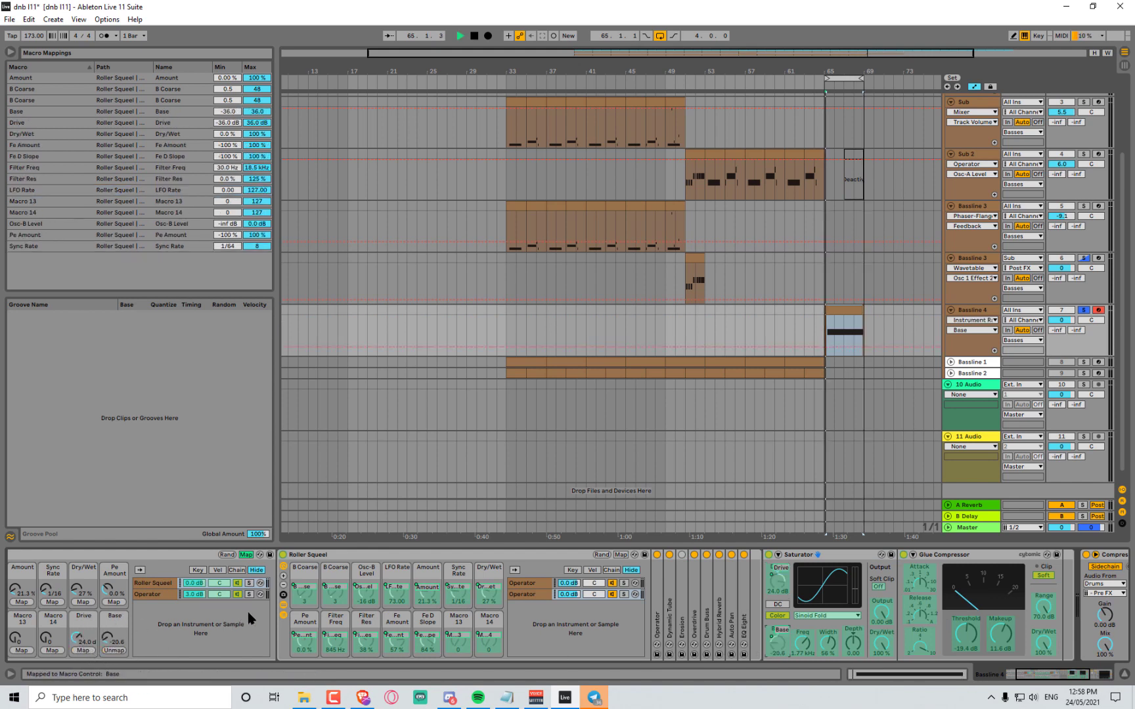
scroll(240, 618, left, 4)
scroll(254, 618, left, 1)
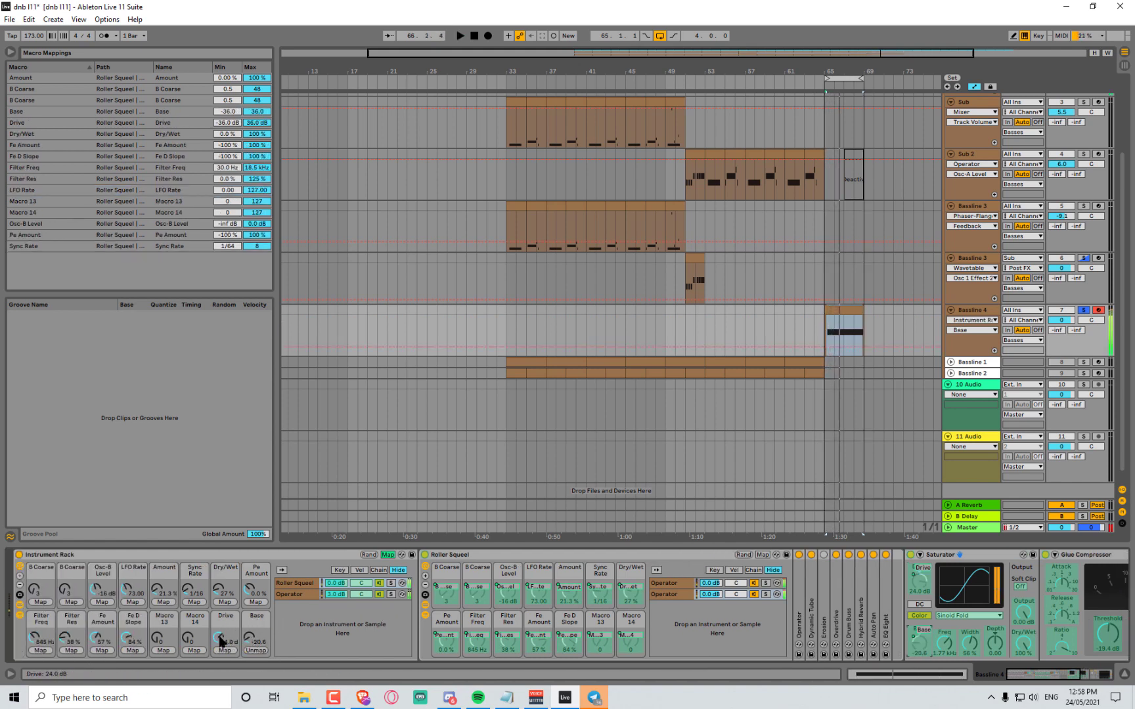
drag(218, 641, 250, 617)
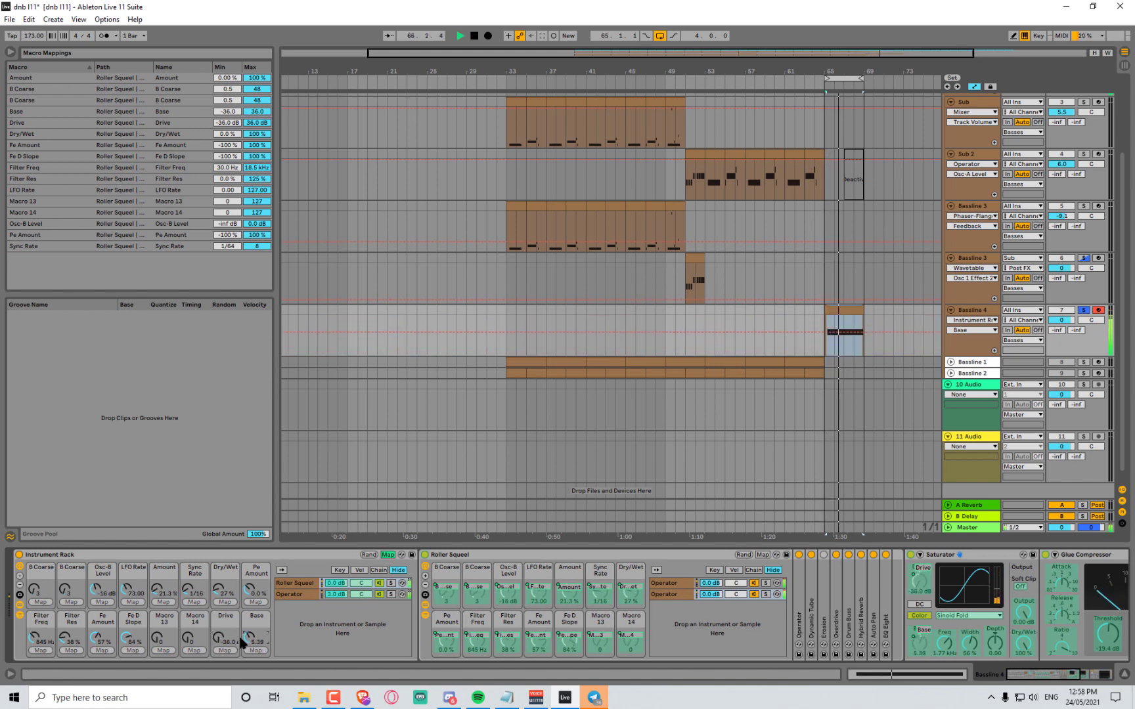
key(space)
drag(222, 643, 249, 641)
key(space)
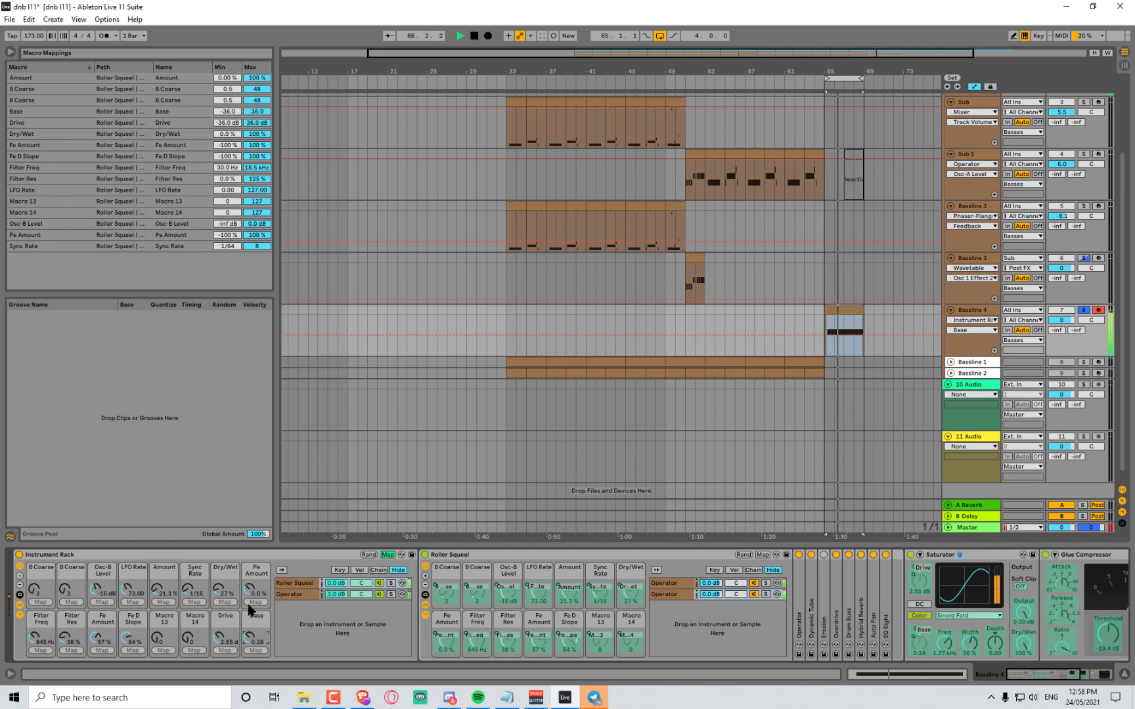
key(space)
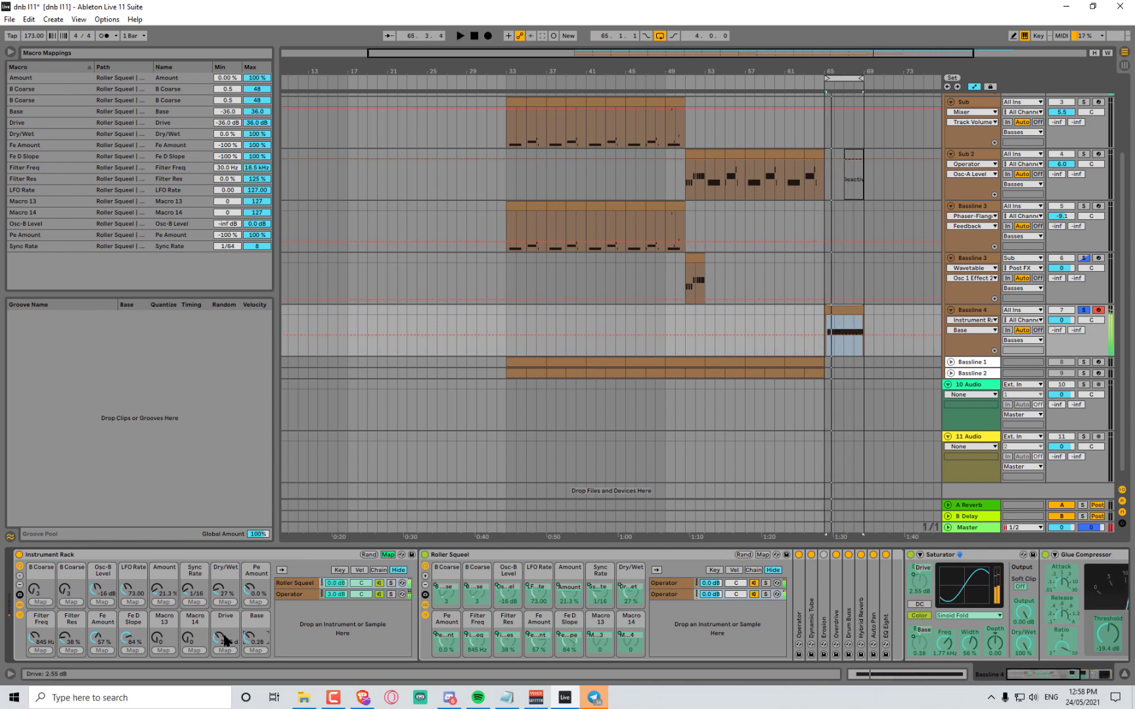
Remove the Saturator Drive and Base mappings from Macros 15 and 16 of the outer rack
right_click(222, 637)
click(320, 515)
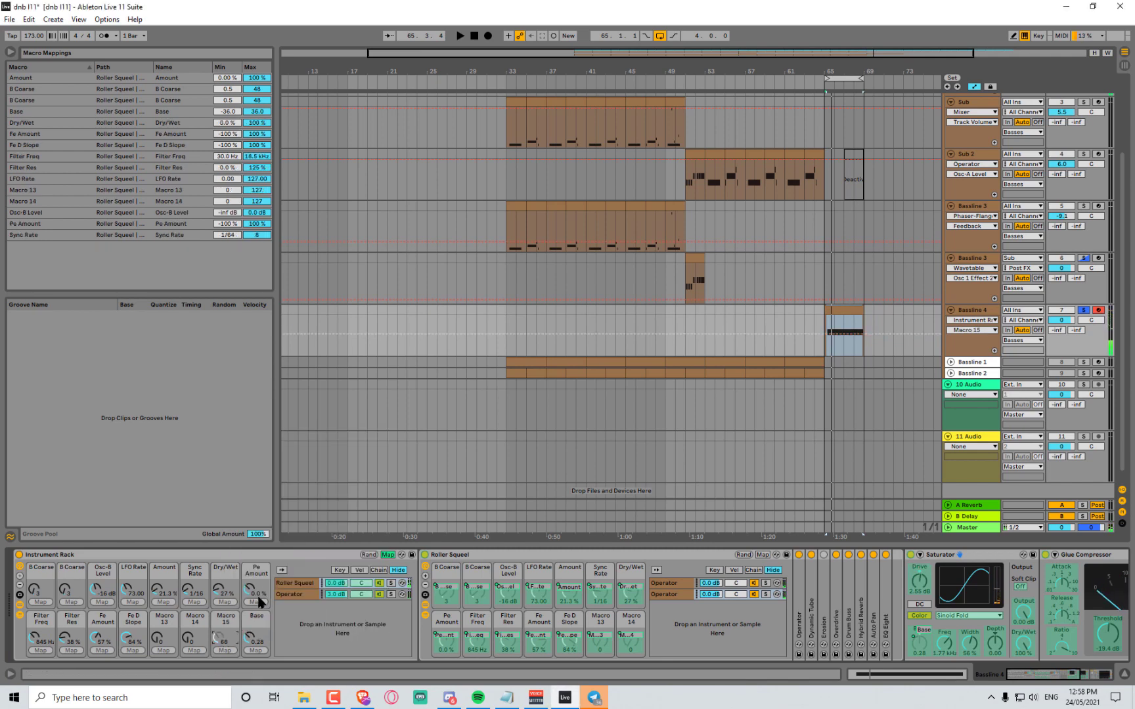
right_click(256, 644)
click(299, 518)
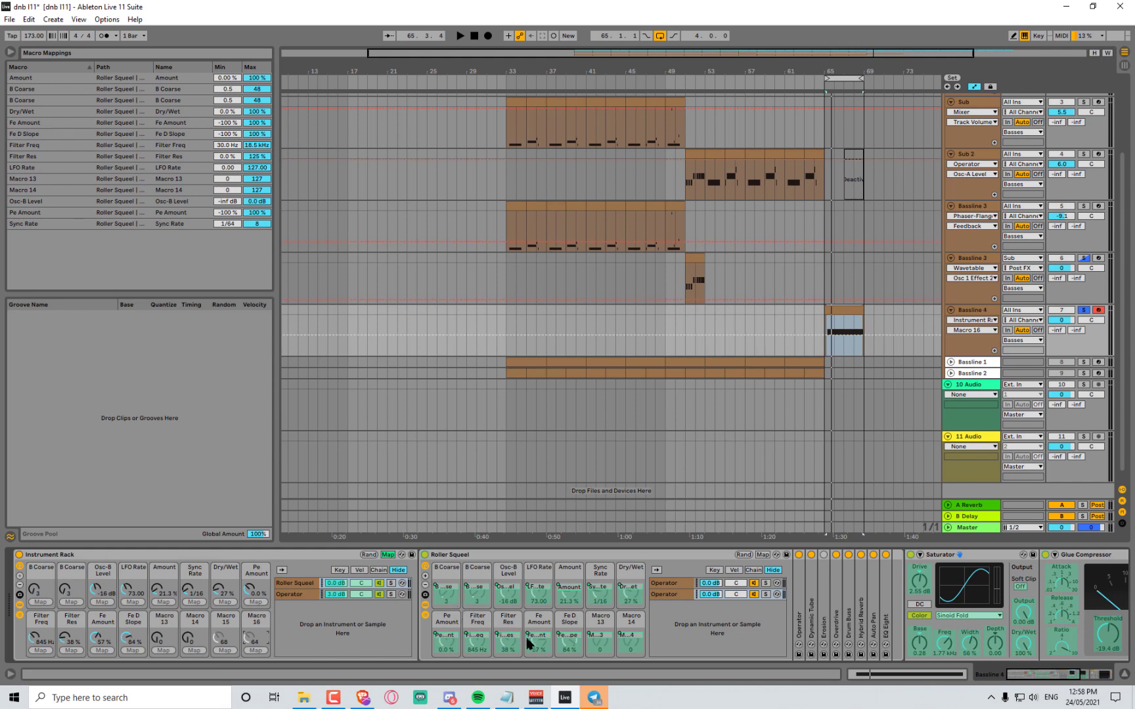
Remove the mappings to Roller Squeel's Macro 14 and Macro 13 from the outer rack's matching macros
right_click(196, 637)
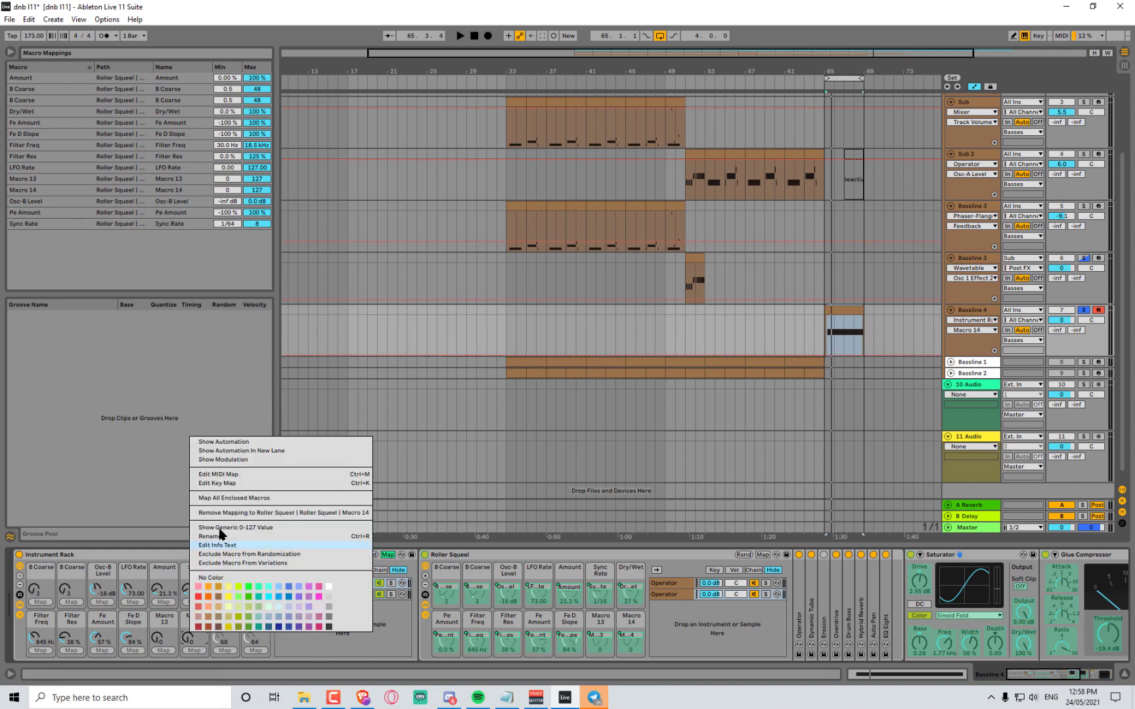
click(260, 517)
right_click(165, 640)
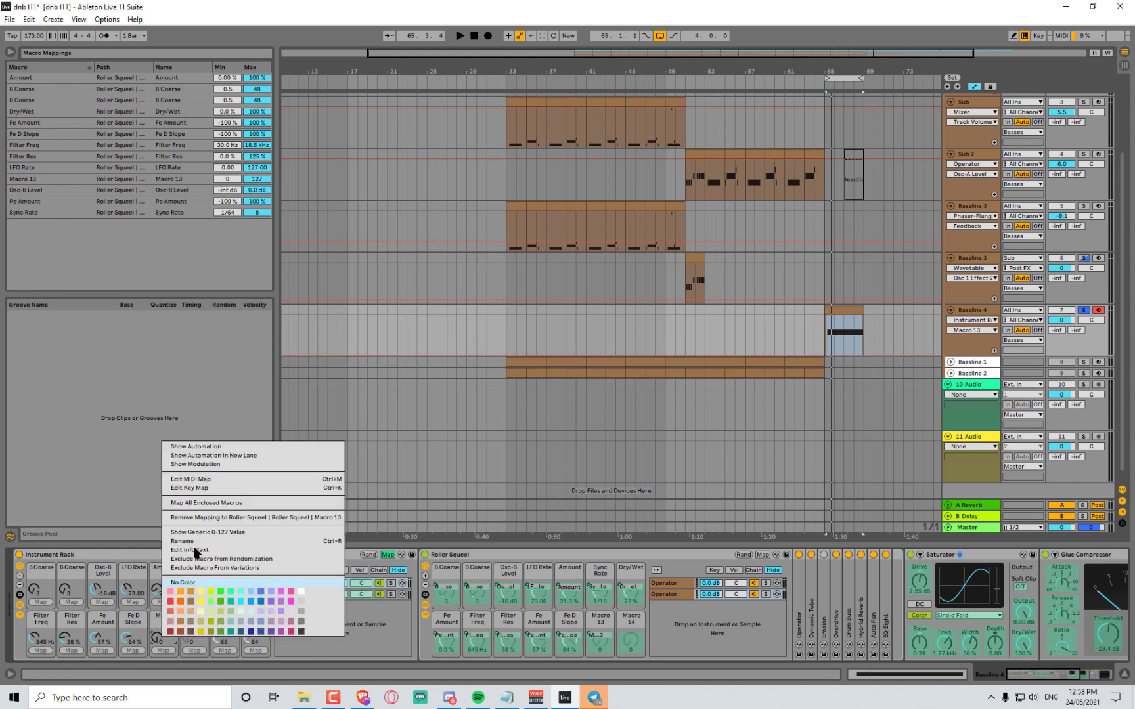
click(215, 518)
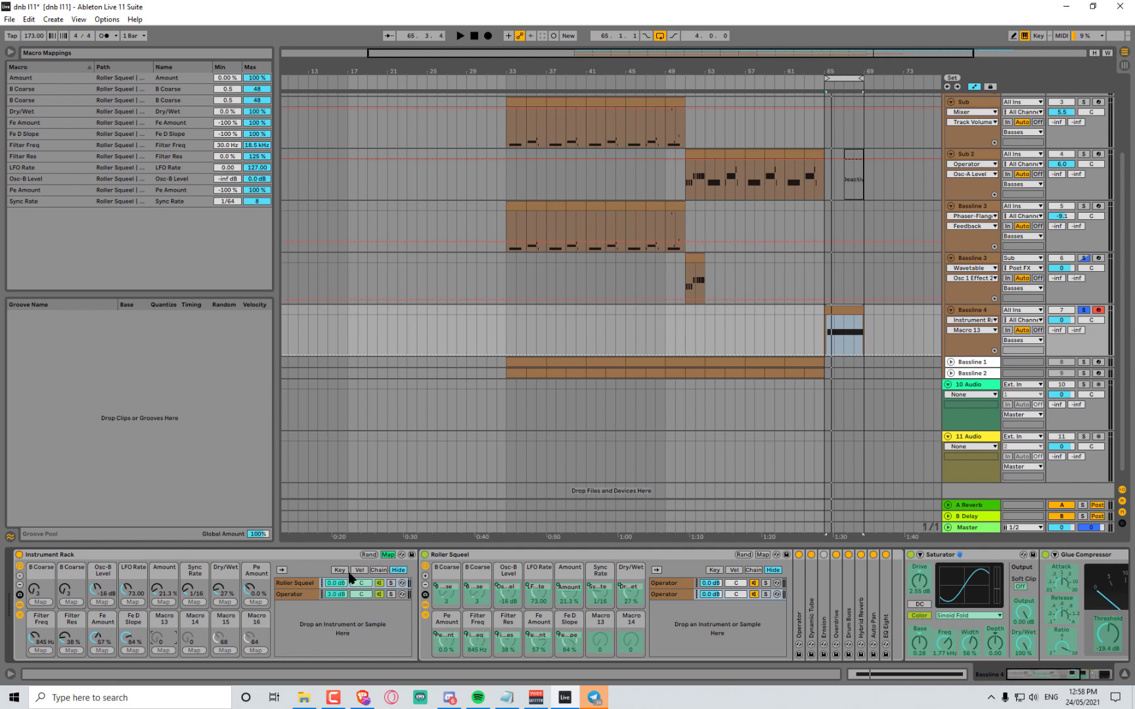
Map the Saturator's Drive, Base, Type and Depth to Macros 13, 14, 15 and 16 of the outer rack, and leave mapping mode
click(918, 590)
click(163, 651)
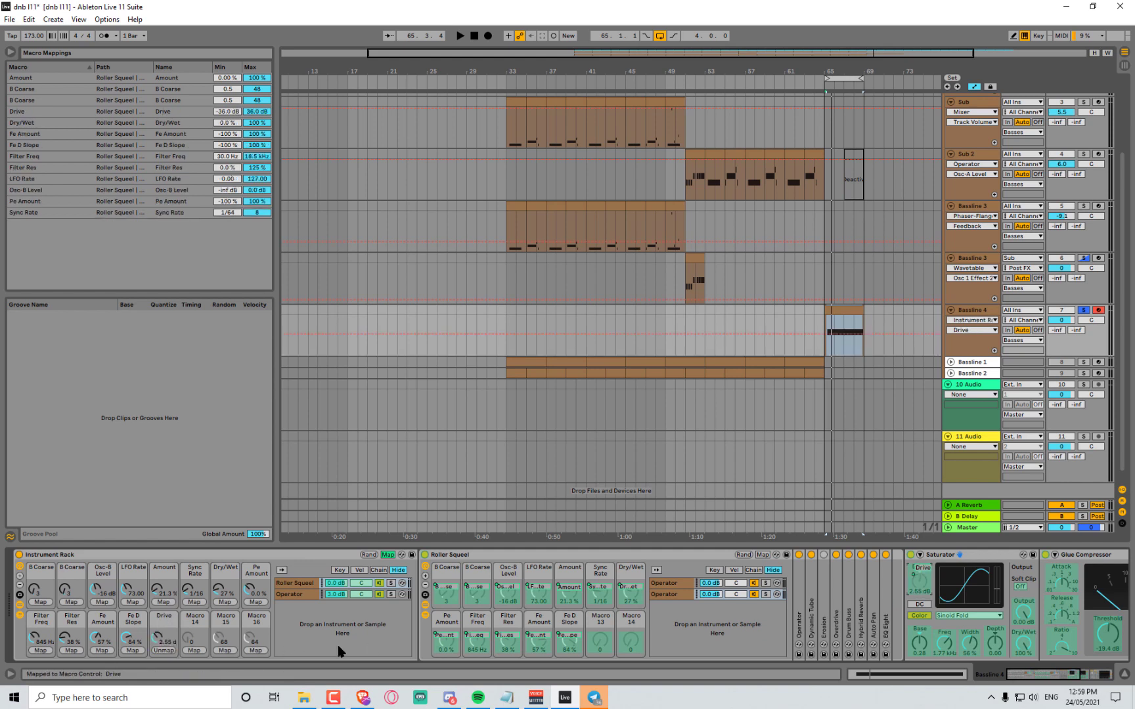
click(919, 649)
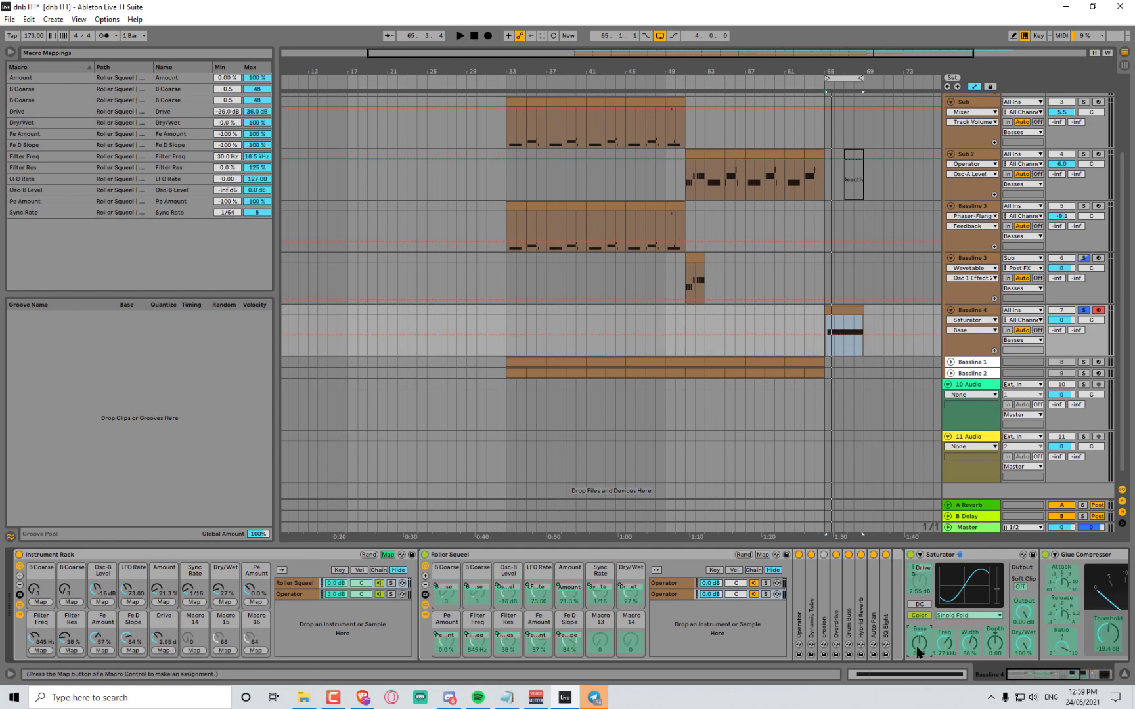
click(194, 650)
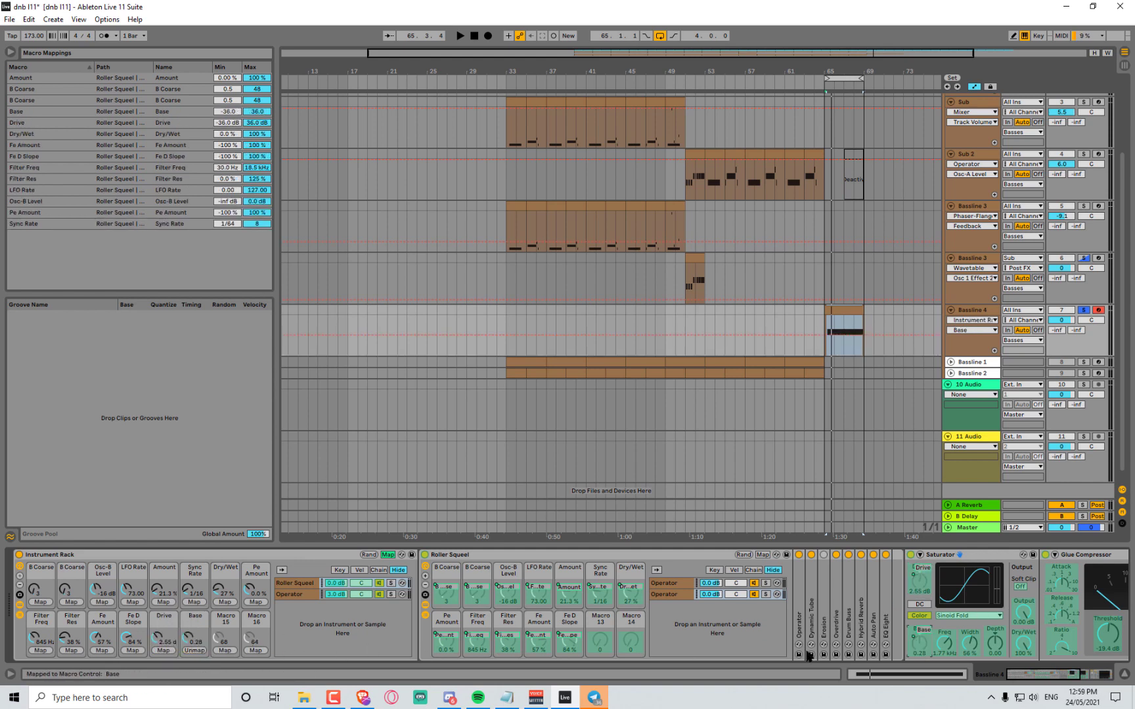
click(226, 650)
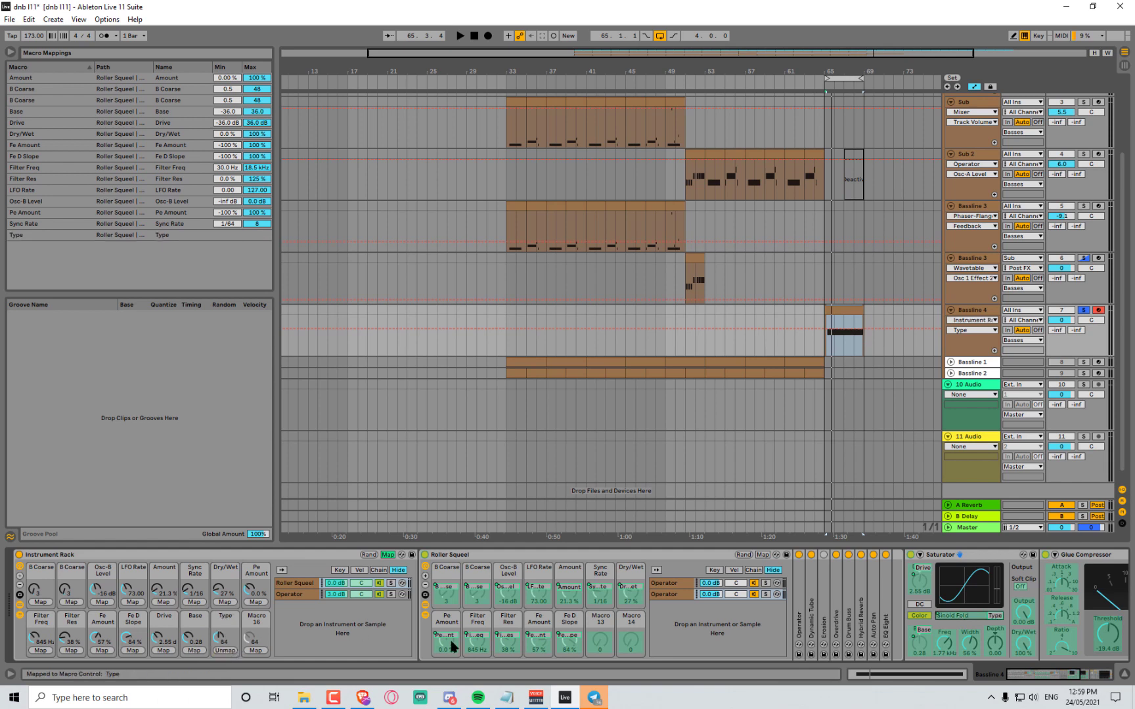
click(997, 645)
click(263, 650)
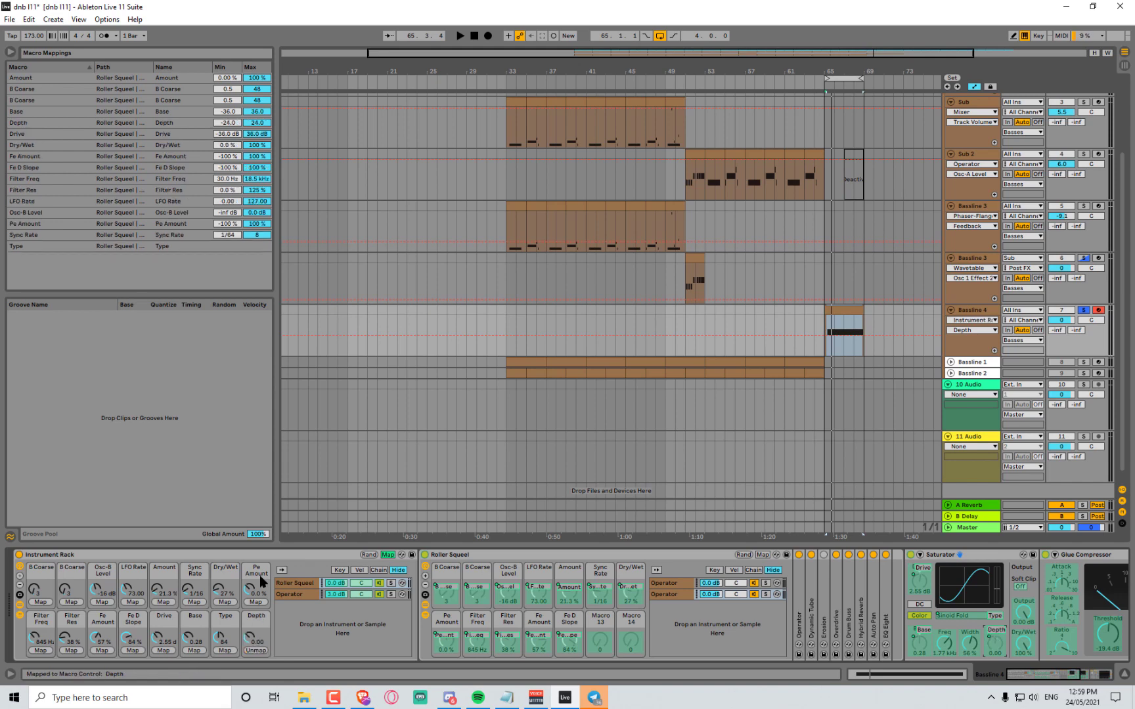
click(388, 555)
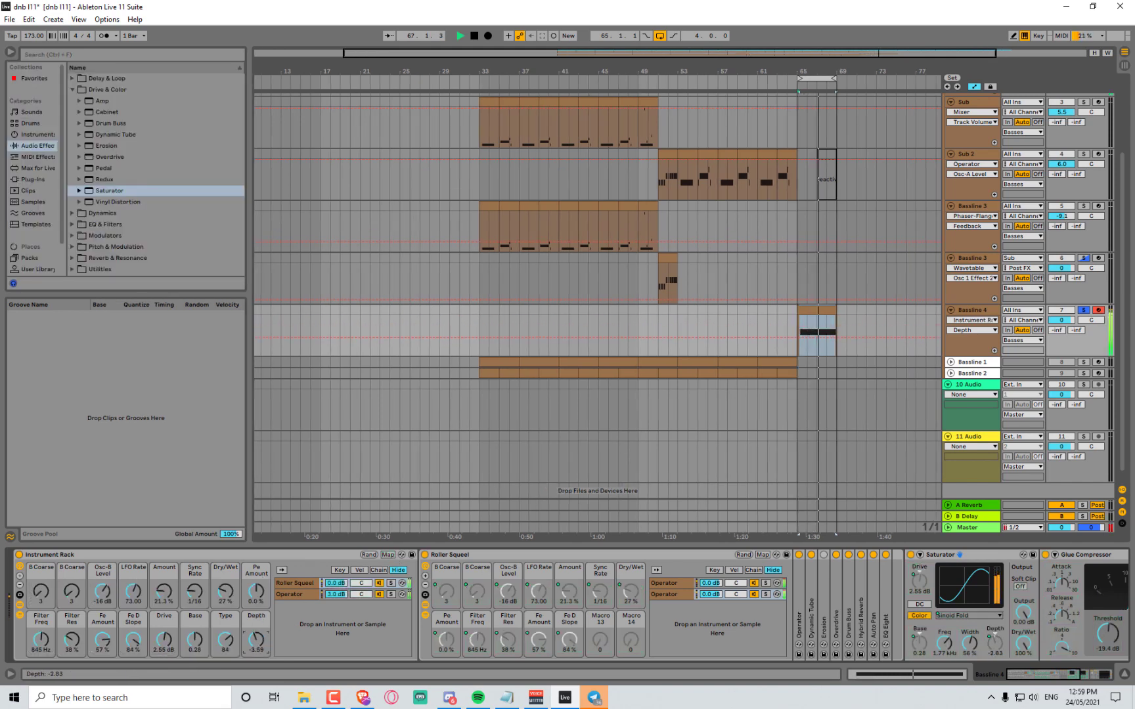
Set the outer rack's Base to 15.0, Type to 127 (Waveshaper) and Depth to -5.48, and the Saturator's color frequency to 1.37 kHz
mouse_move(195, 638)
mouse_down()
mouse_move(196, 651)
mouse_move(237, 642)
mouse_move(237, 621)
mouse_move(258, 641)
mouse_move(258, 631)
mouse_move(195, 643)
mouse_move(195, 632)
mouse_up()
key(space)
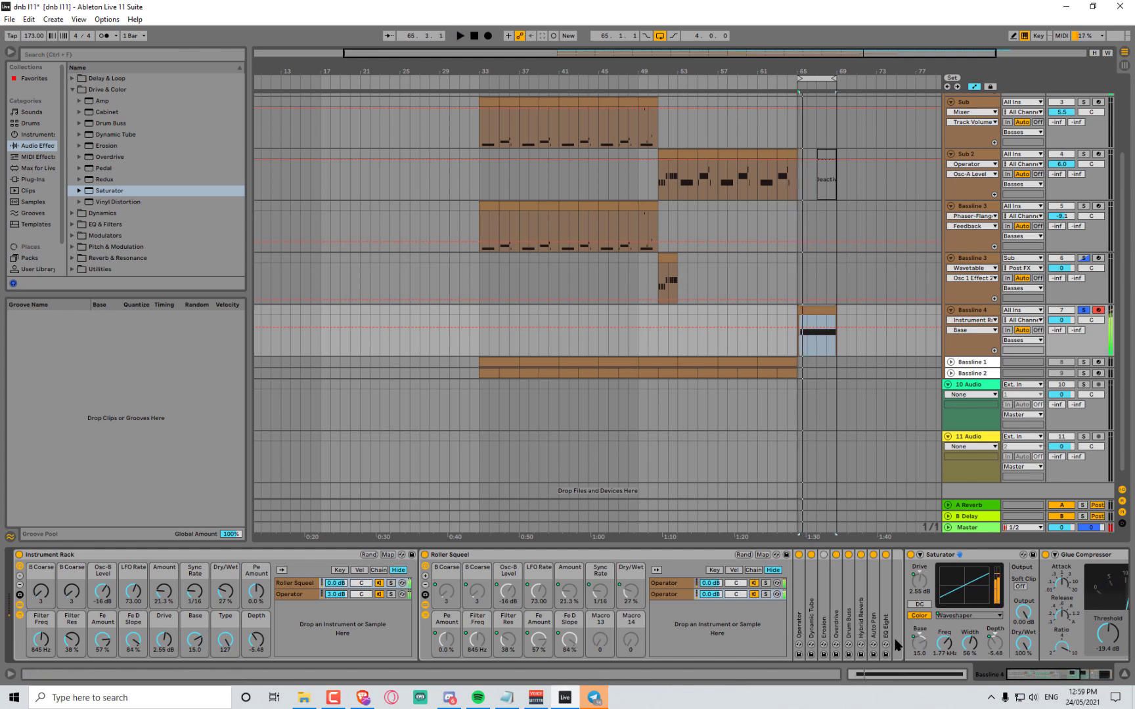
drag(945, 645, 945, 659)
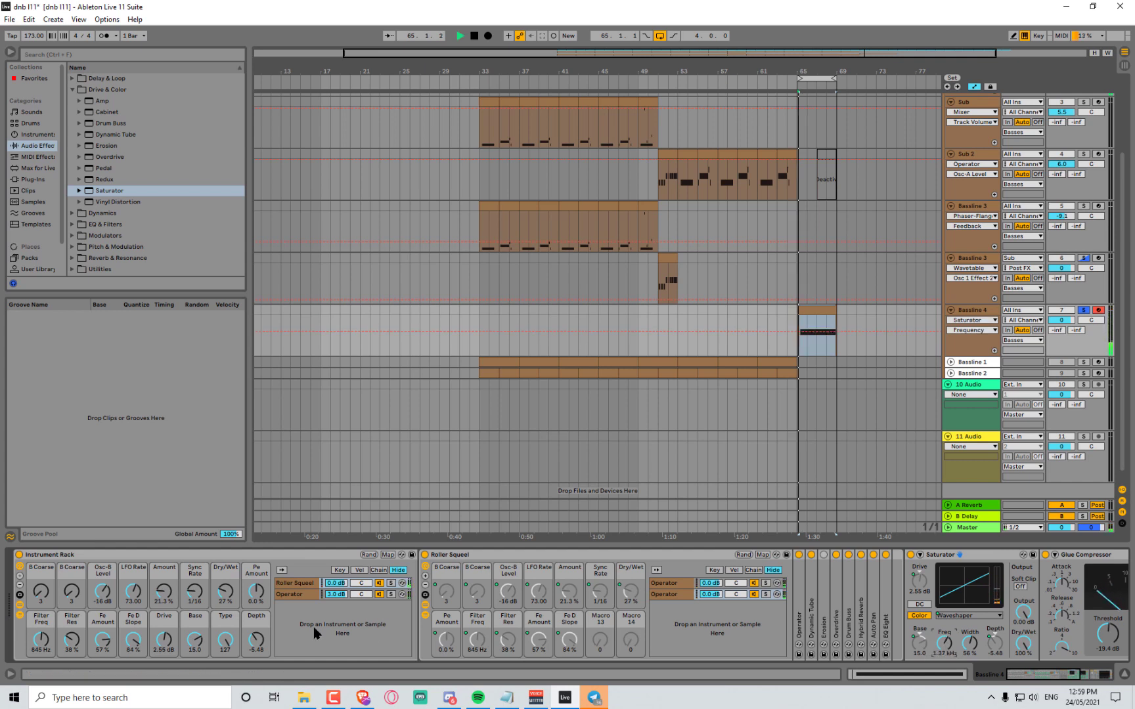
Set the outer rack's Type to 102 (Digital Clip), Base to 1.98, Depth to -0.94, and the two B Coarse macros to 7 and 12
drag(225, 639, 199, 653)
drag(73, 596, 41, 585)
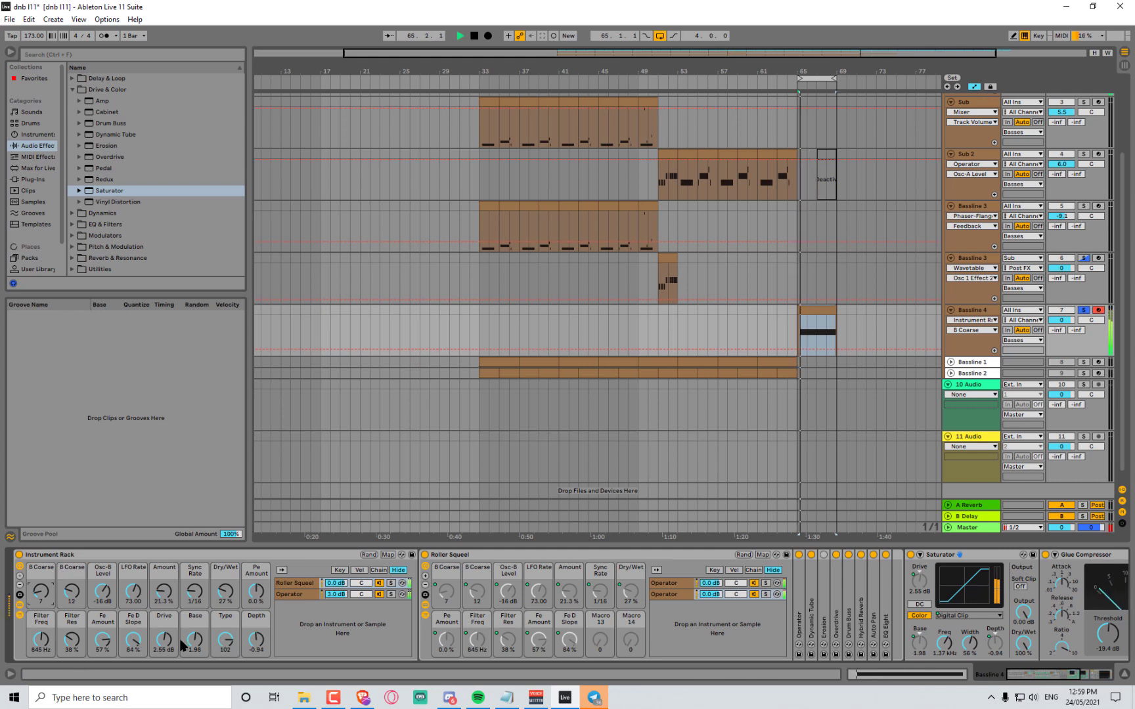
key(space)
Set the outer rack's Drive to -3.12 dB, Base to -8.79, Type to 42 (Medium Curve) and Filter Freq to 323 Hz
drag(164, 639, 225, 653)
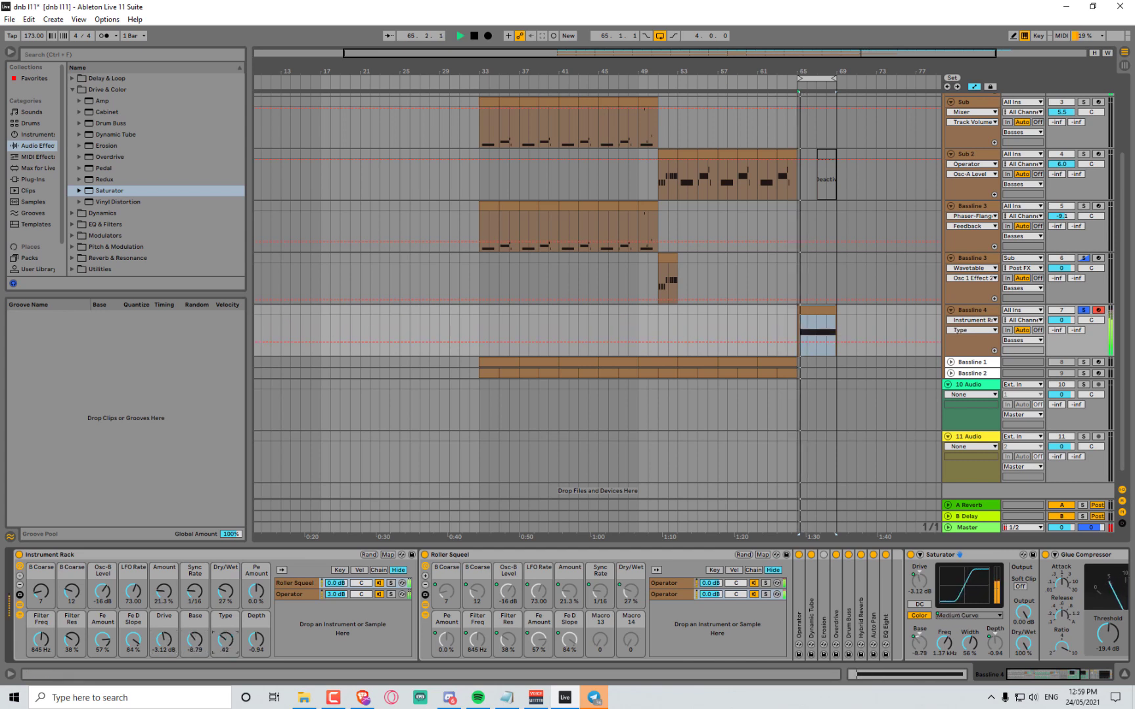
drag(43, 639, 43, 635)
key(space)
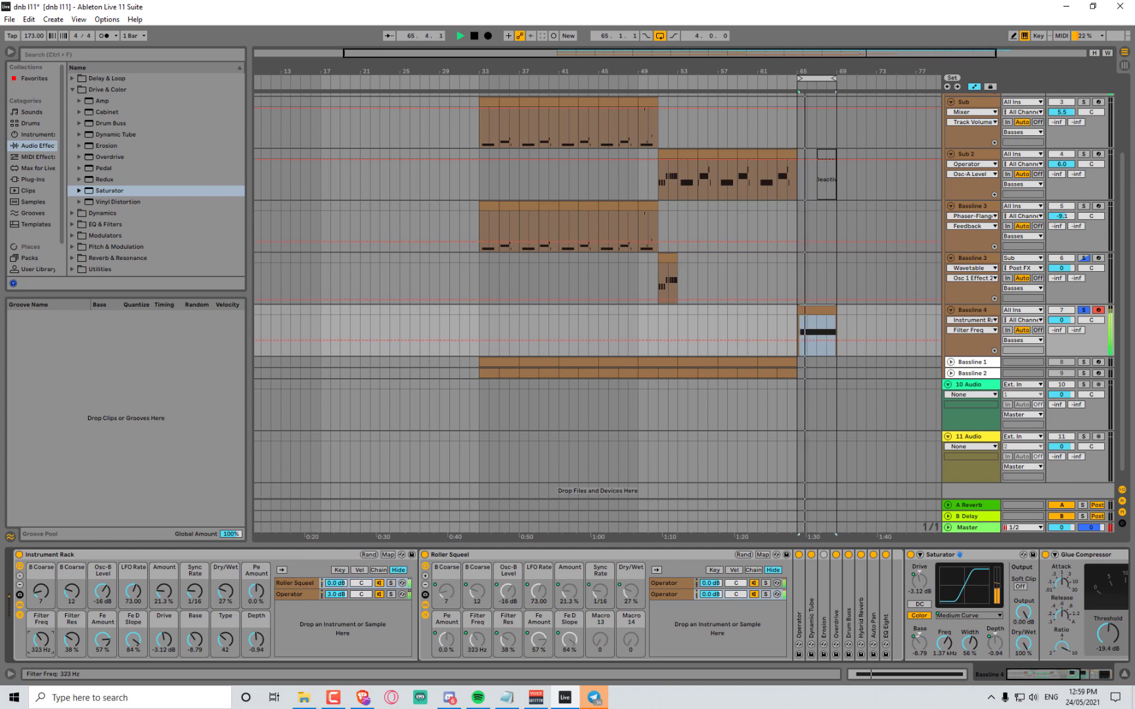
key(space)
key(space)
Set the outer rack's Dry/Wet to 0.0 %, Type to 70 (Hard Curve), Depth to 11.5, Base to 3.12 and Osc-B Level to -14 dB
drag(237, 596, 195, 637)
key(space)
key(space)
key(space)
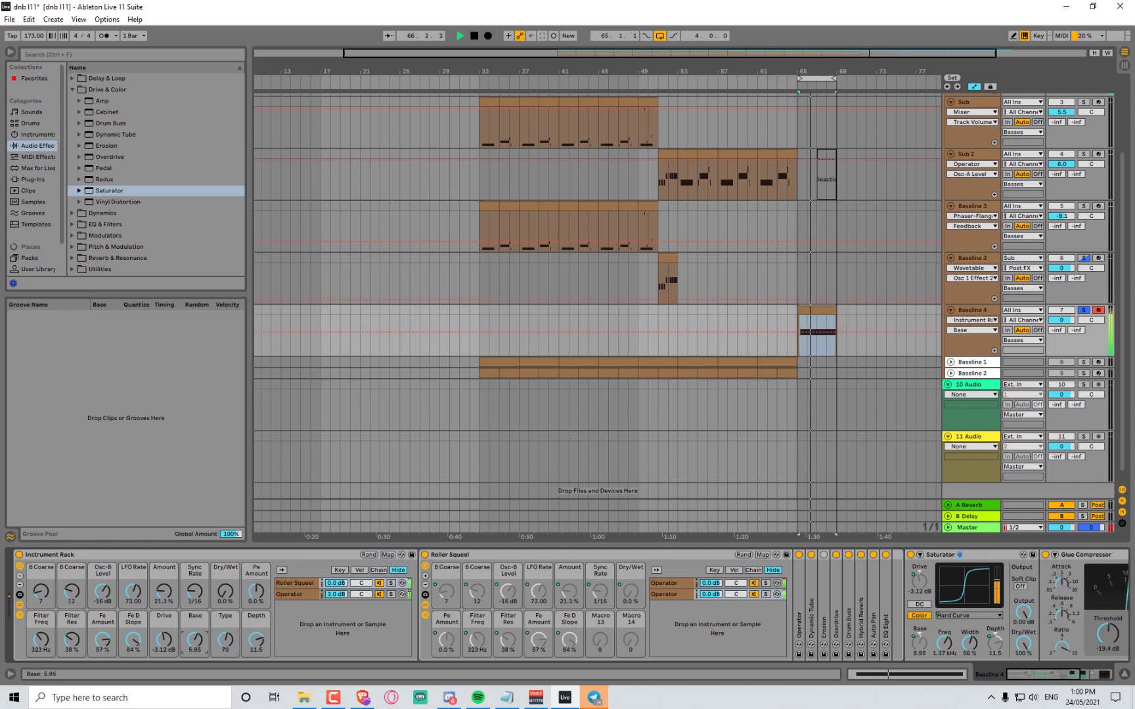
key(space)
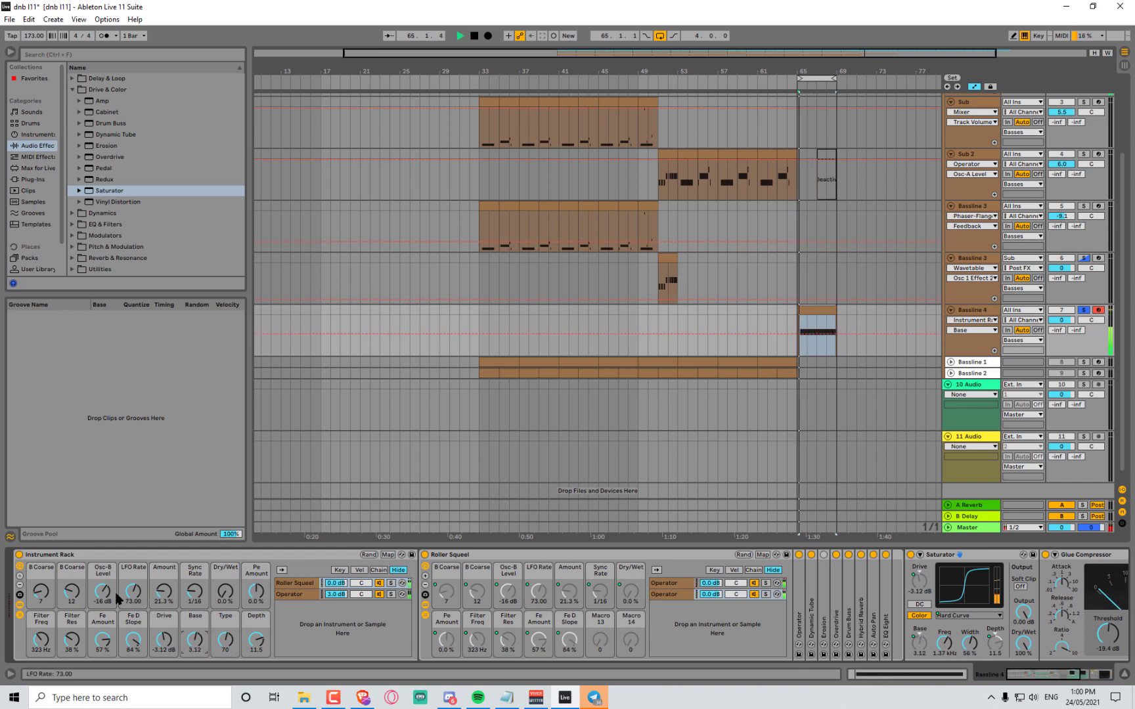
key(space)
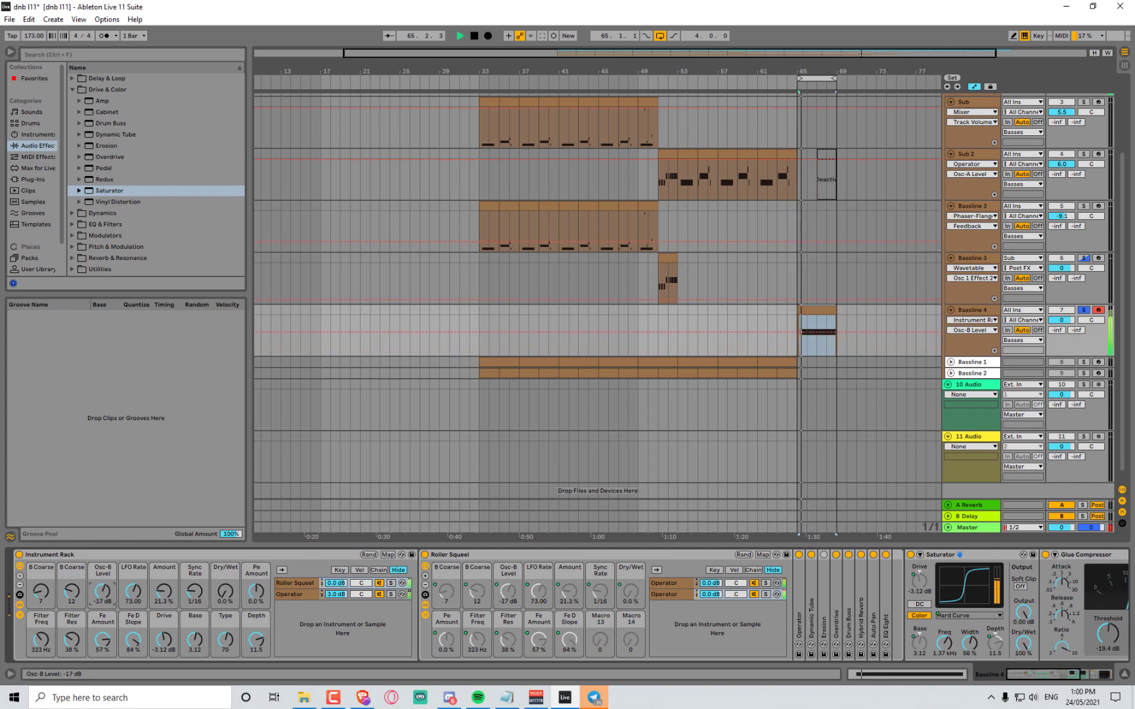
mouse_move(102, 591)
mouse_down()
mouse_move(102, 607)
mouse_move(102, 590)
mouse_up()
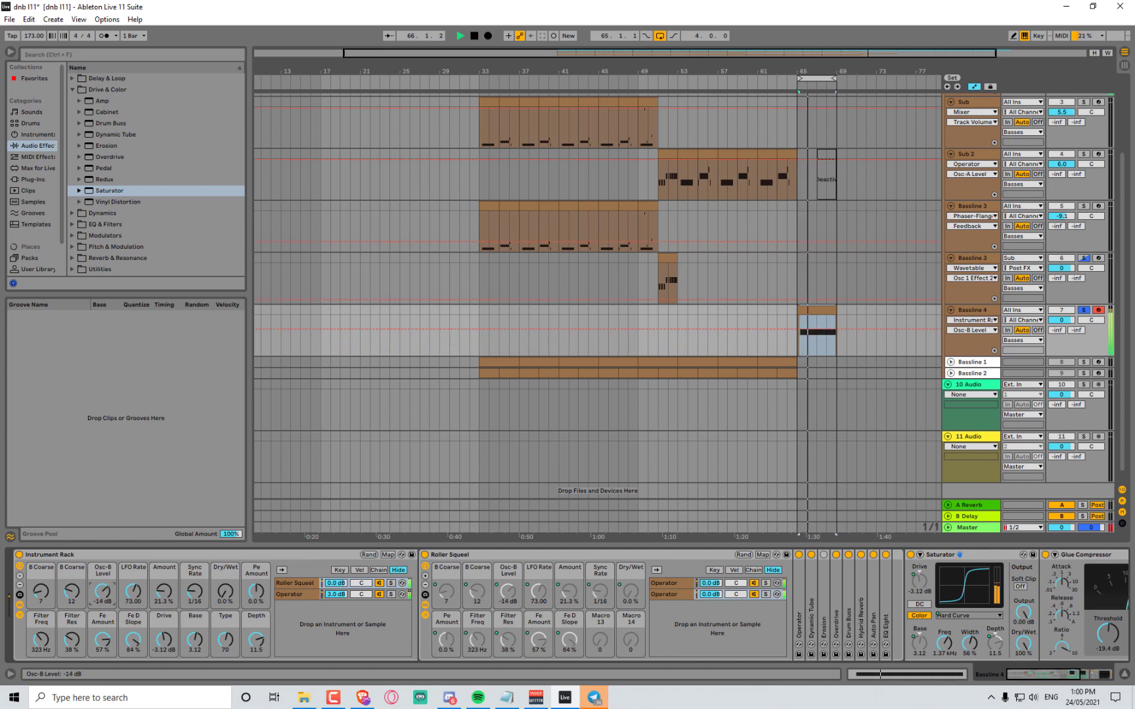
Lower the Osc-B Level macro of the Bassline 4 Instrument Rack to -30 dB
drag(102, 591, 103, 601)
key(space)
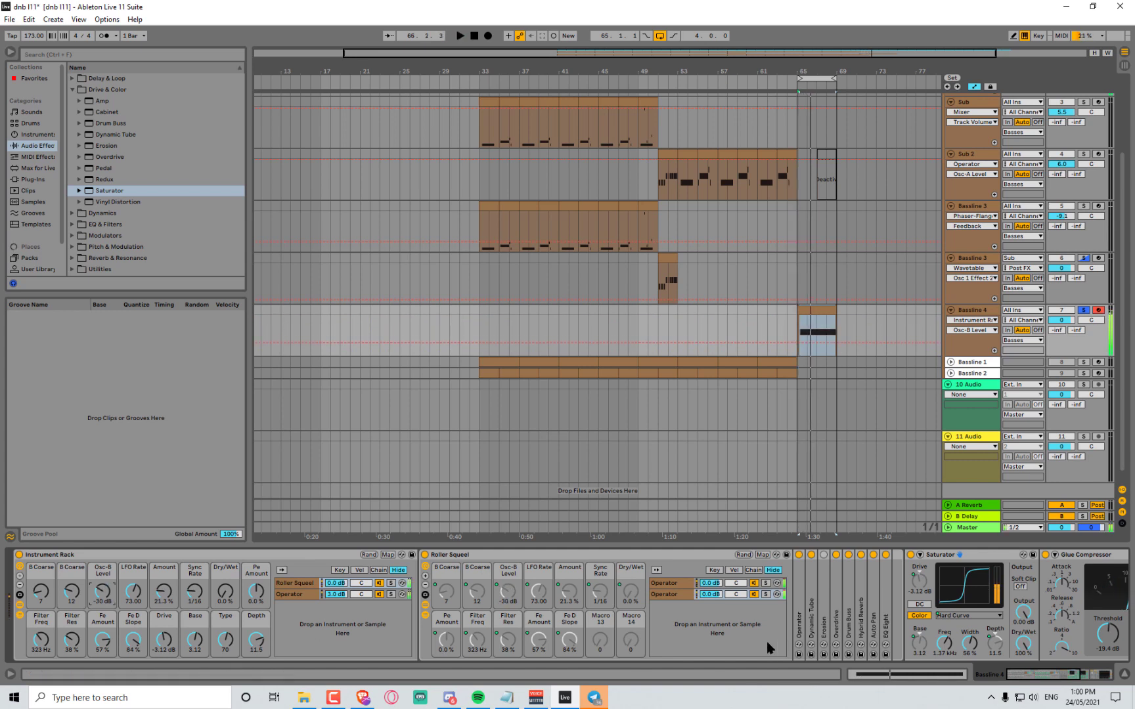
Insert an Auto Filter between the Glue Compressor and Compressor, with cutoff about 312 Hz, resonance 20% and LFO amount 30
drag(1064, 675, 1115, 677)
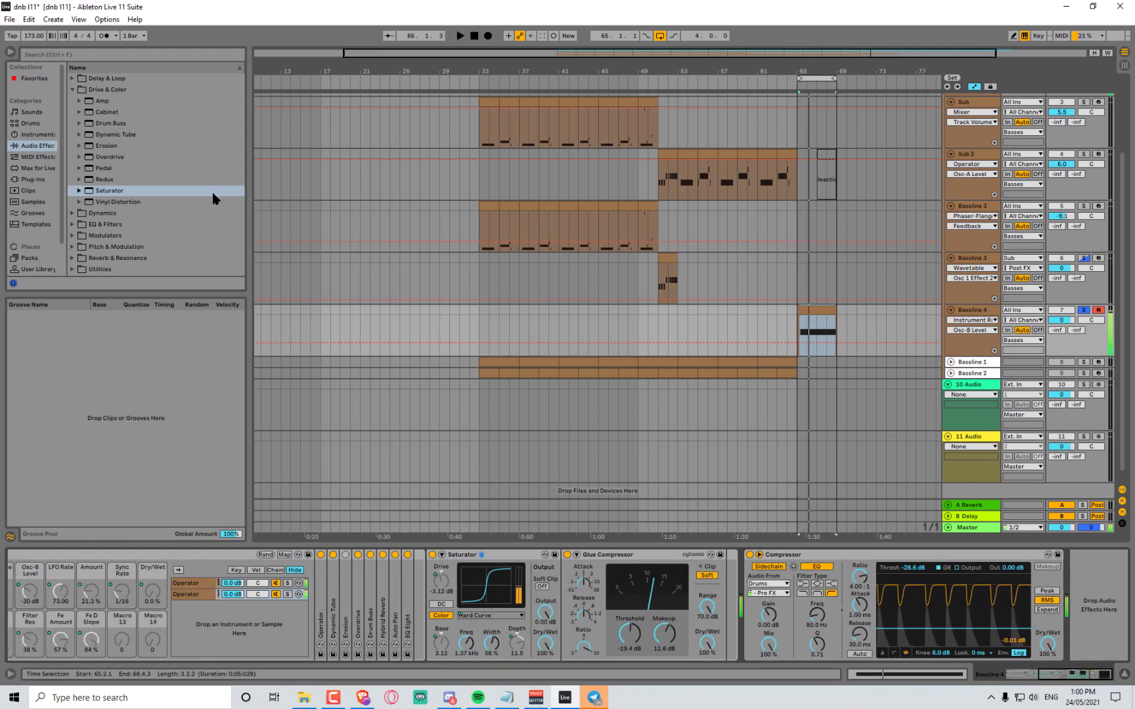
key(space)
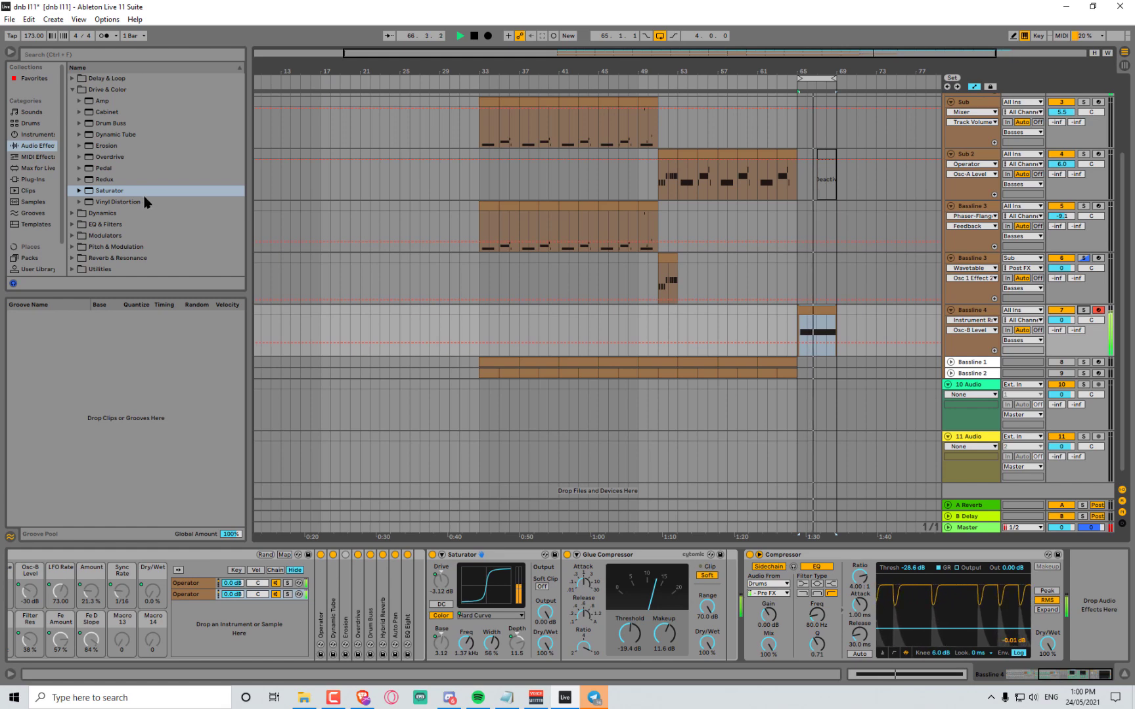
click(97, 224)
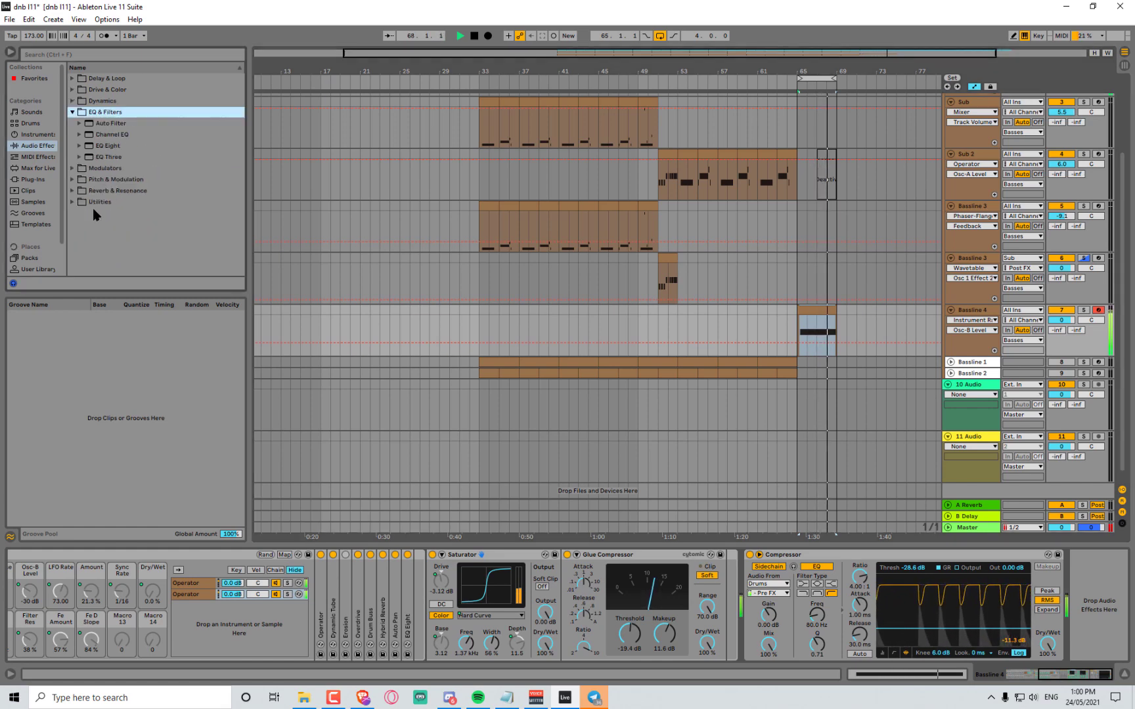
drag(110, 123, 745, 575)
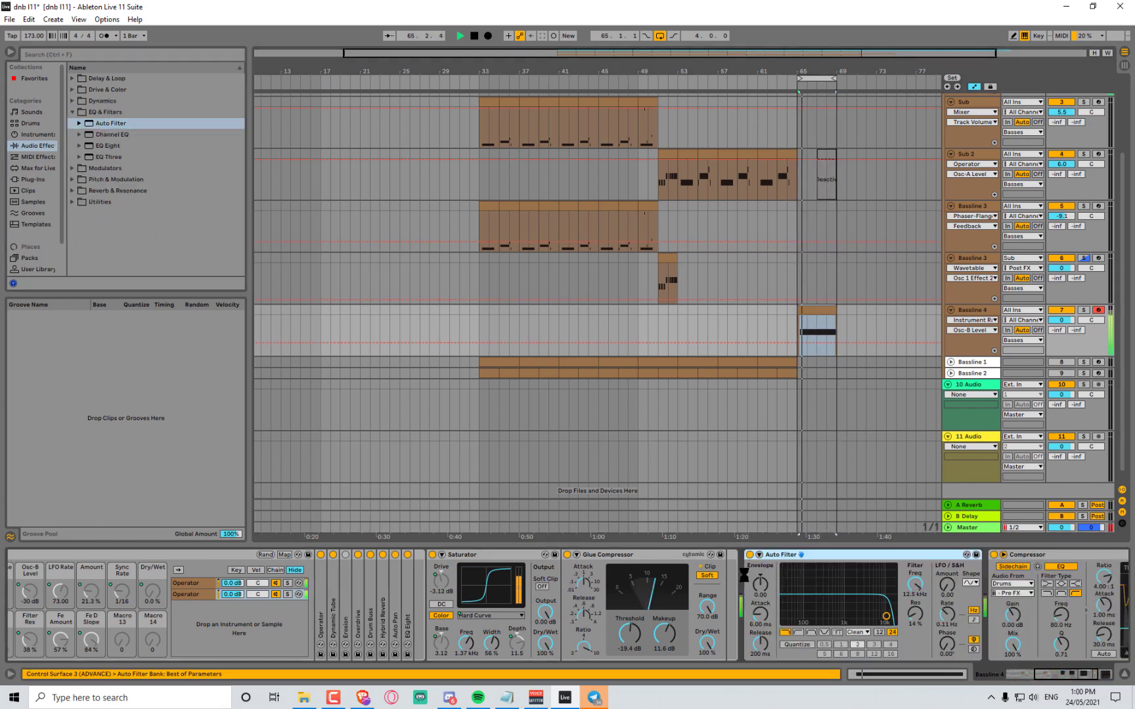
drag(886, 616, 825, 613)
drag(946, 591, 945, 522)
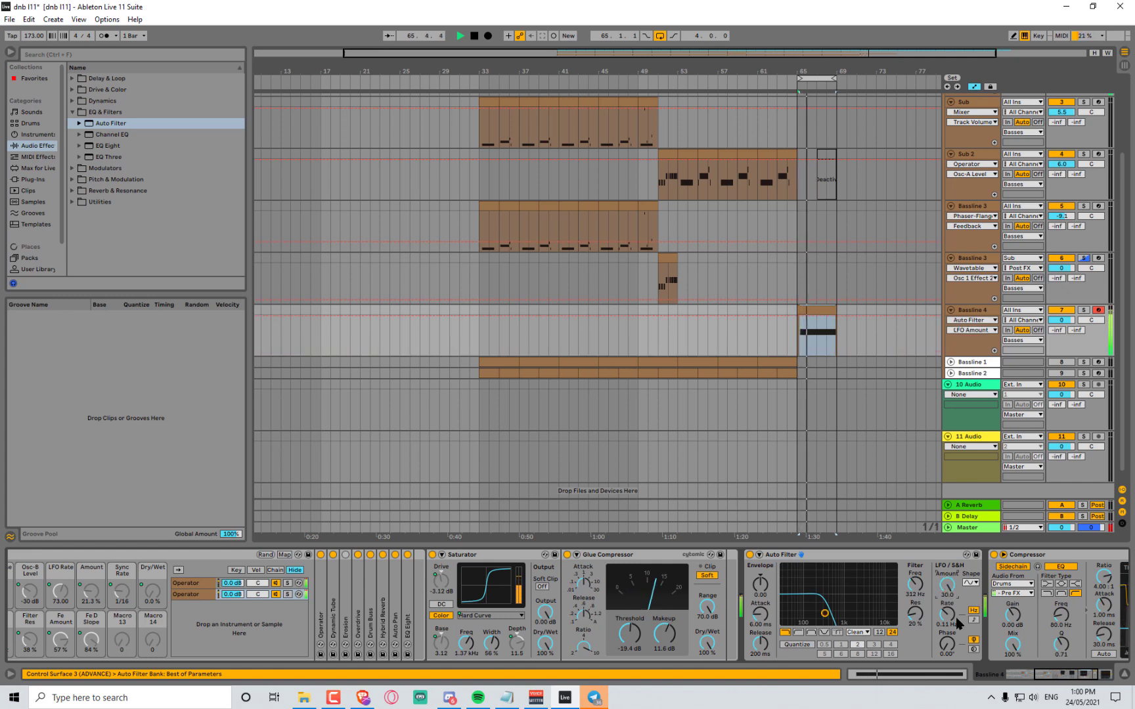
Sync the Auto Filter's LFO to the tempo at 1/8 and adjust the cutoff to about 1.04 kHz with 2.7% resonance
drag(958, 623, 958, 585)
click(968, 583)
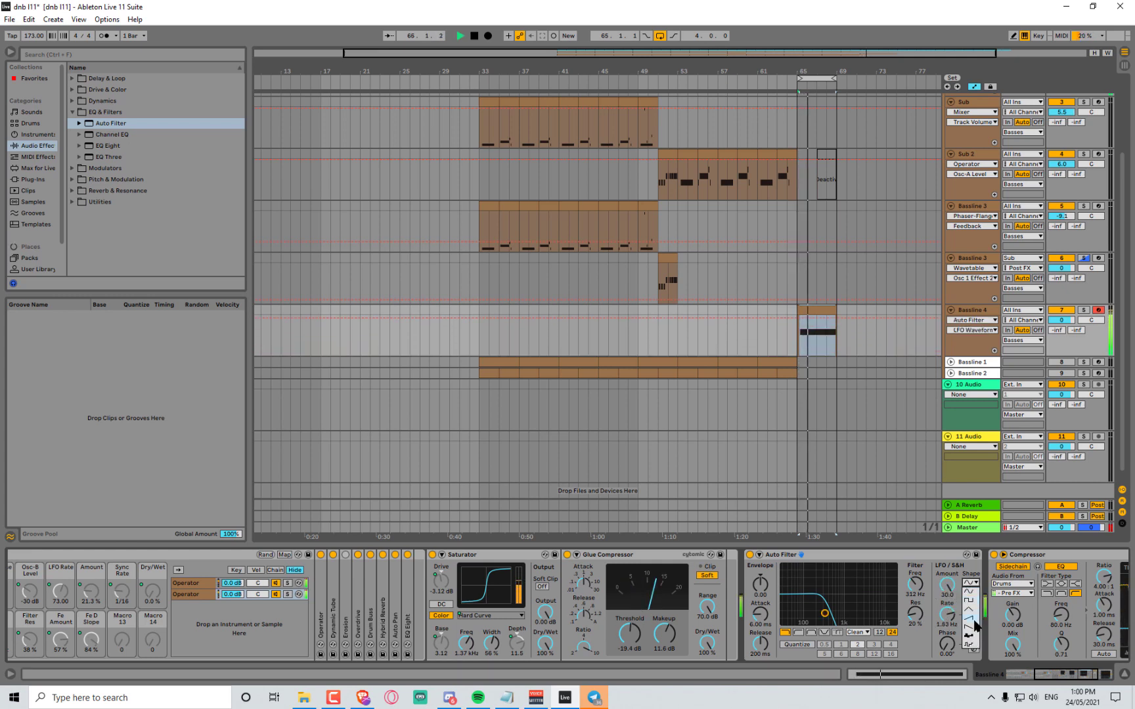
click(969, 593)
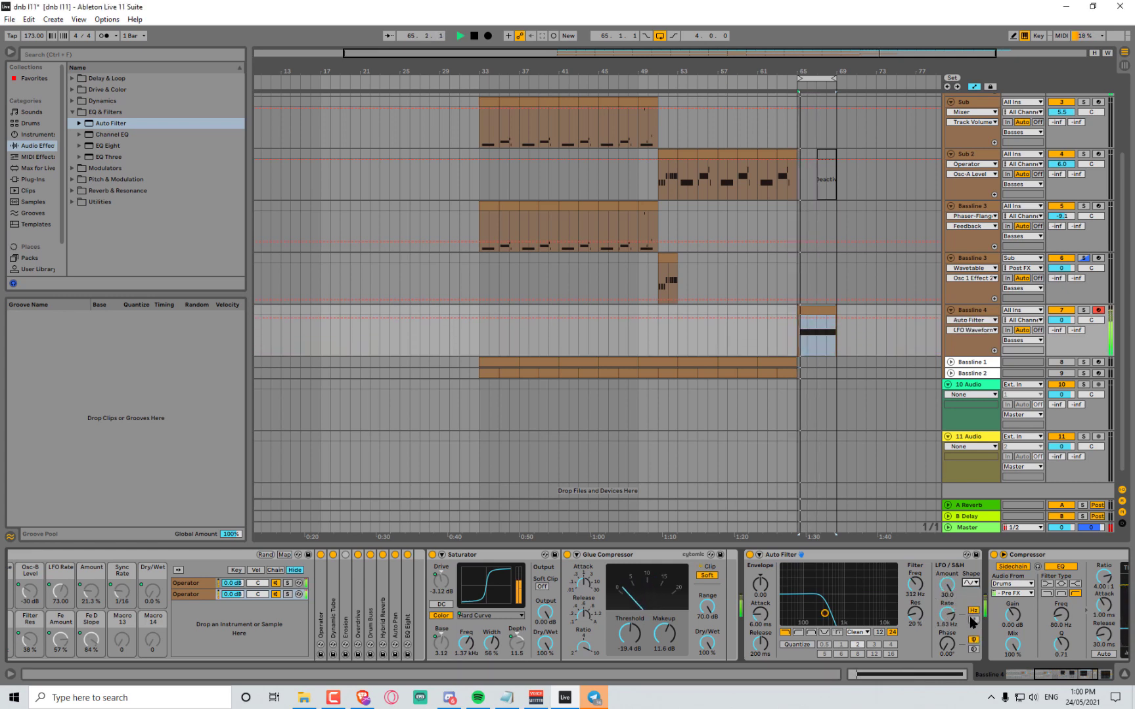
click(974, 620)
key(space)
drag(955, 620, 956, 601)
key(space)
mouse_move(825, 613)
mouse_down()
mouse_move(851, 600)
mouse_move(831, 617)
mouse_up()
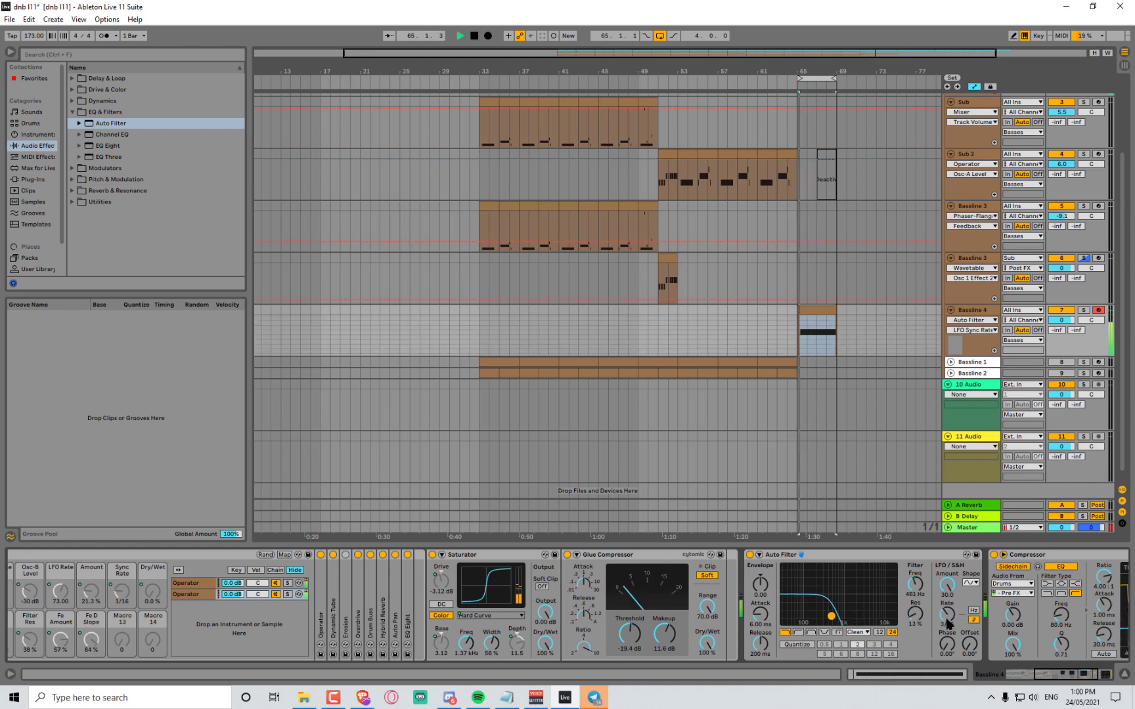
drag(946, 614, 947, 607)
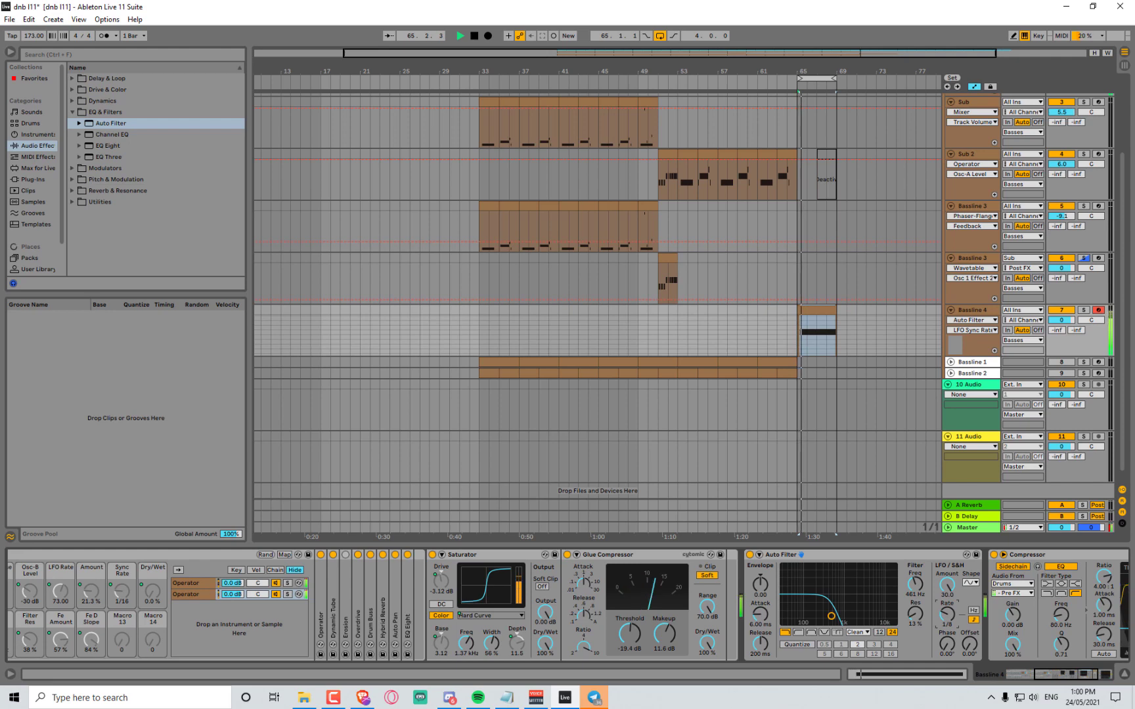
scroll(1018, 650, up, 6)
key(space)
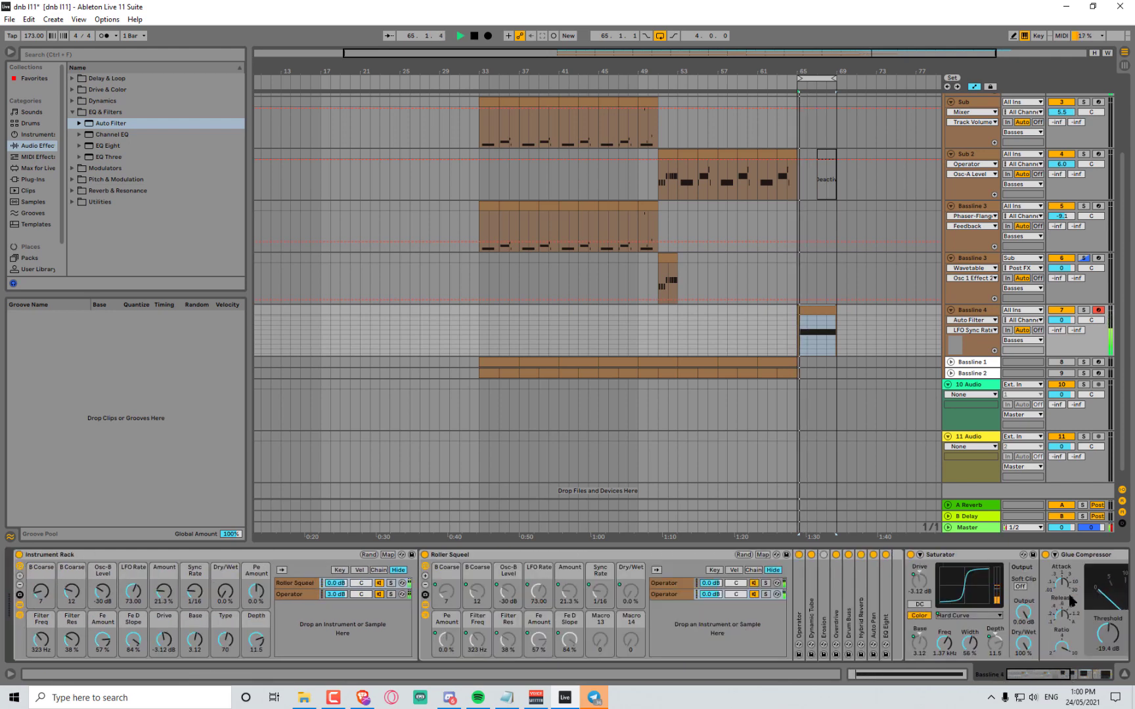
scroll(1071, 599, down, 6)
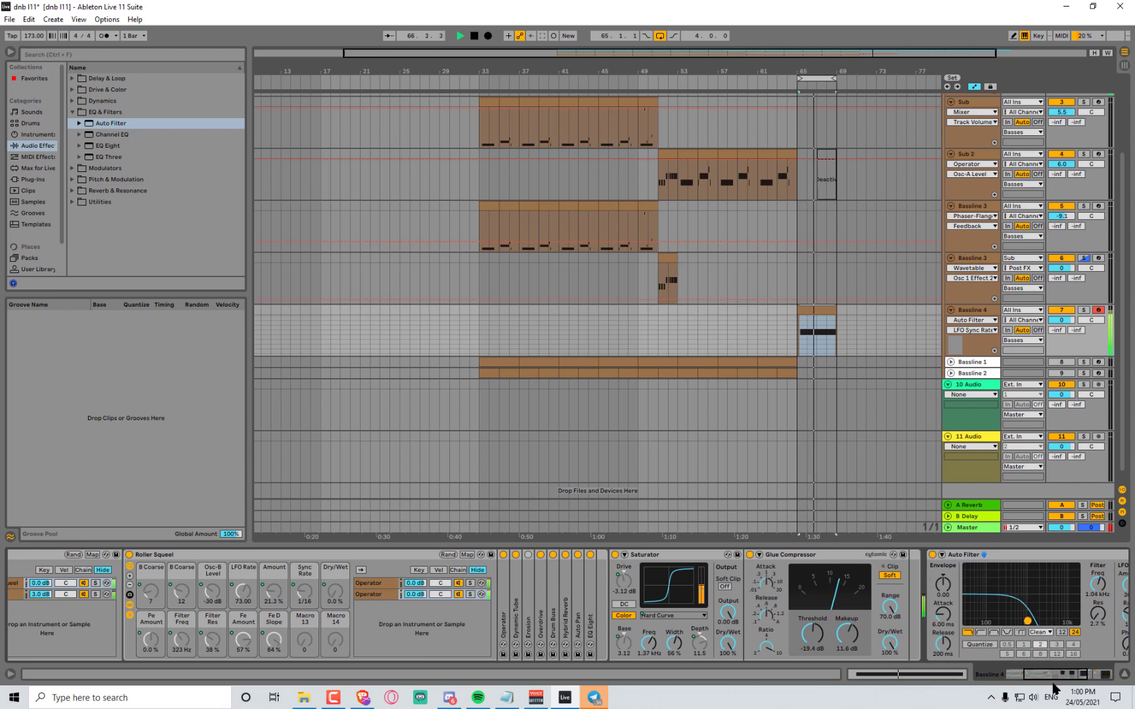
Set the rack's second B Coarse macro to 17, Drive to 12.2 dB, Filter Res to 20% and Filter Freq to about 784 Hz
drag(1049, 674, 957, 670)
click(193, 635)
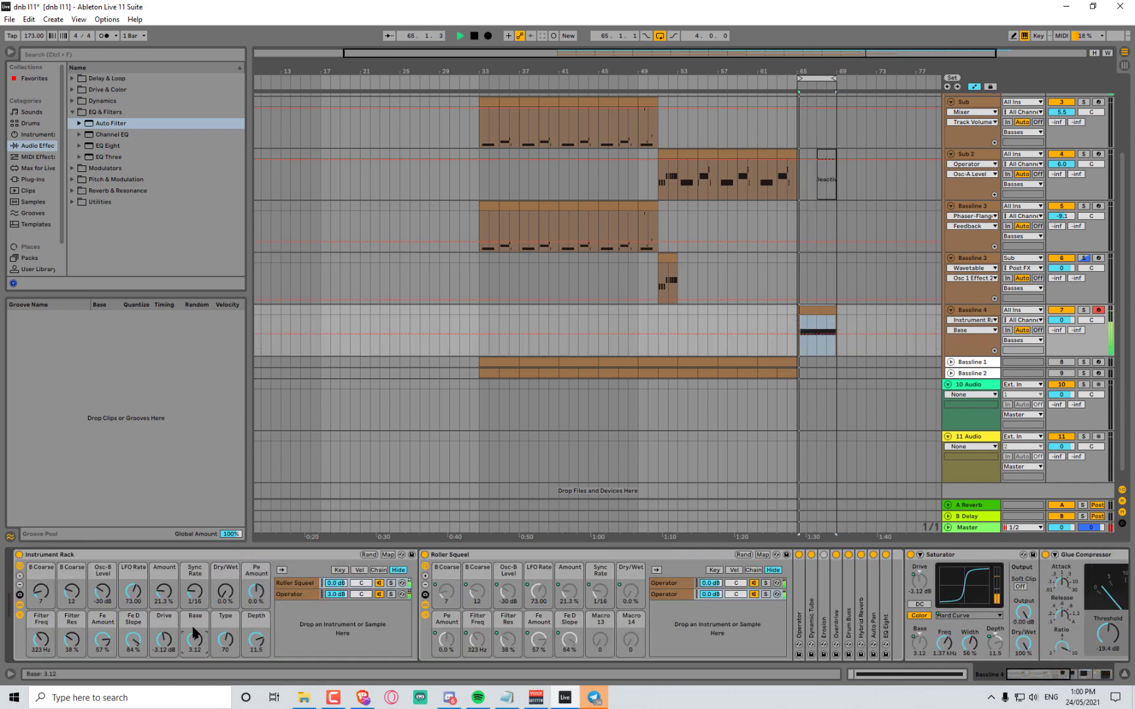
click(72, 591)
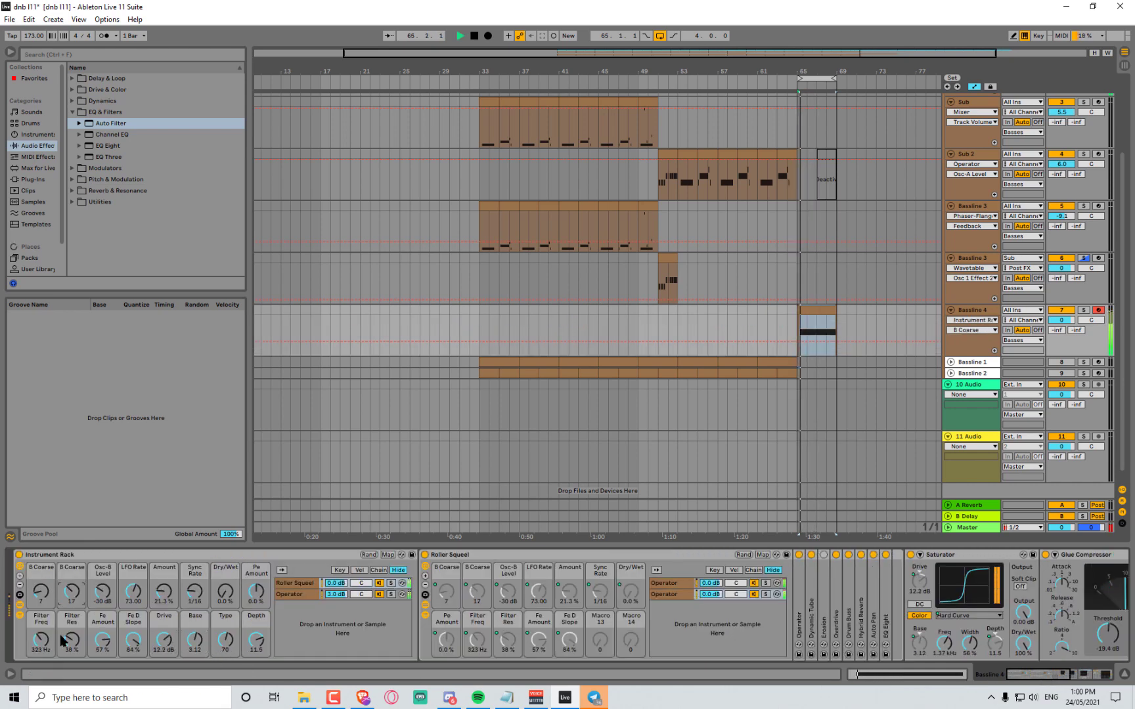
drag(63, 641, 34, 635)
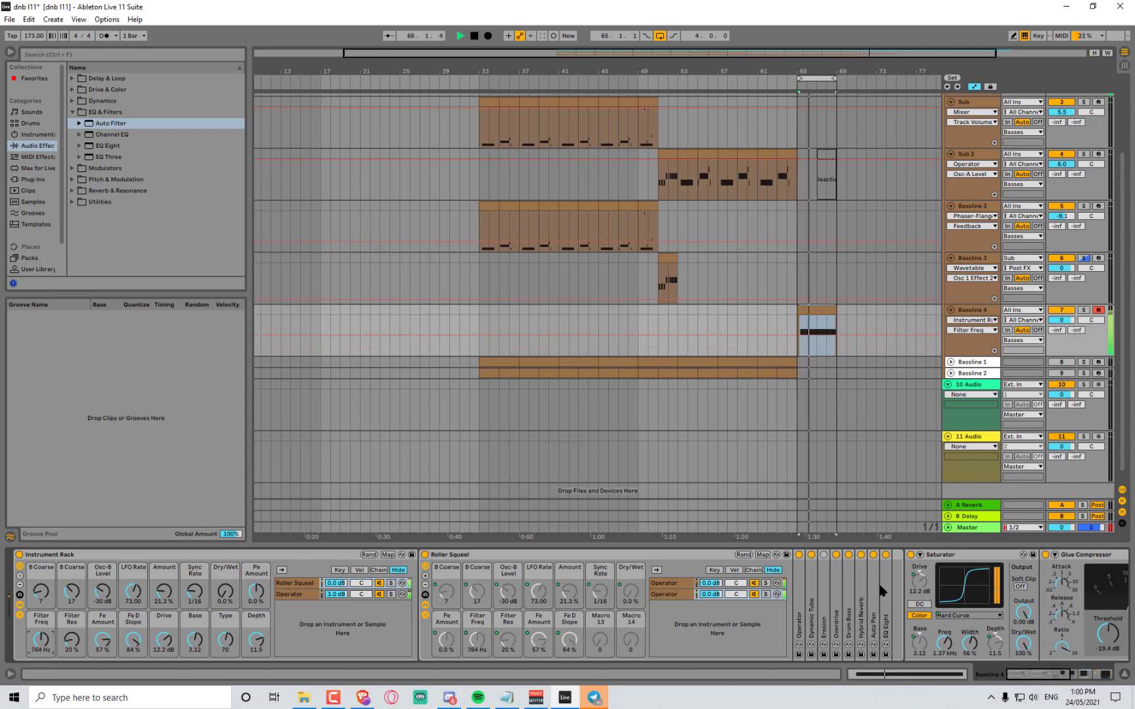
Delete the Auto Filter from the Bassline 4 device chain
scroll(880, 591, down, 15)
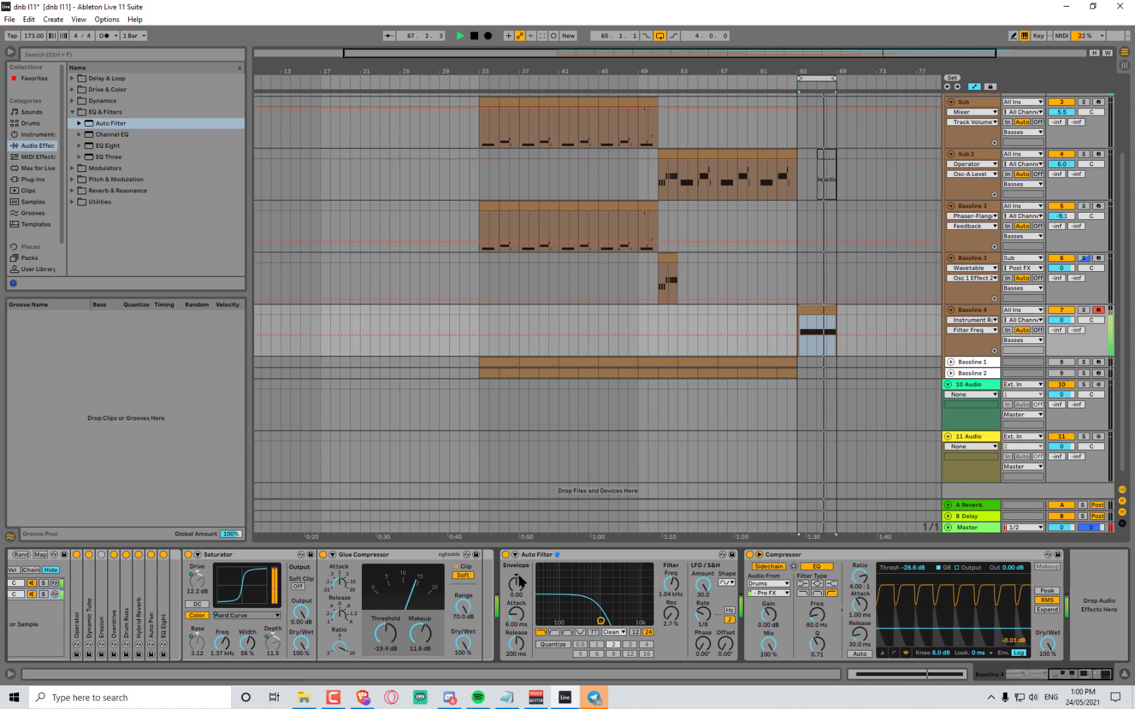
click(577, 557)
key(Delete)
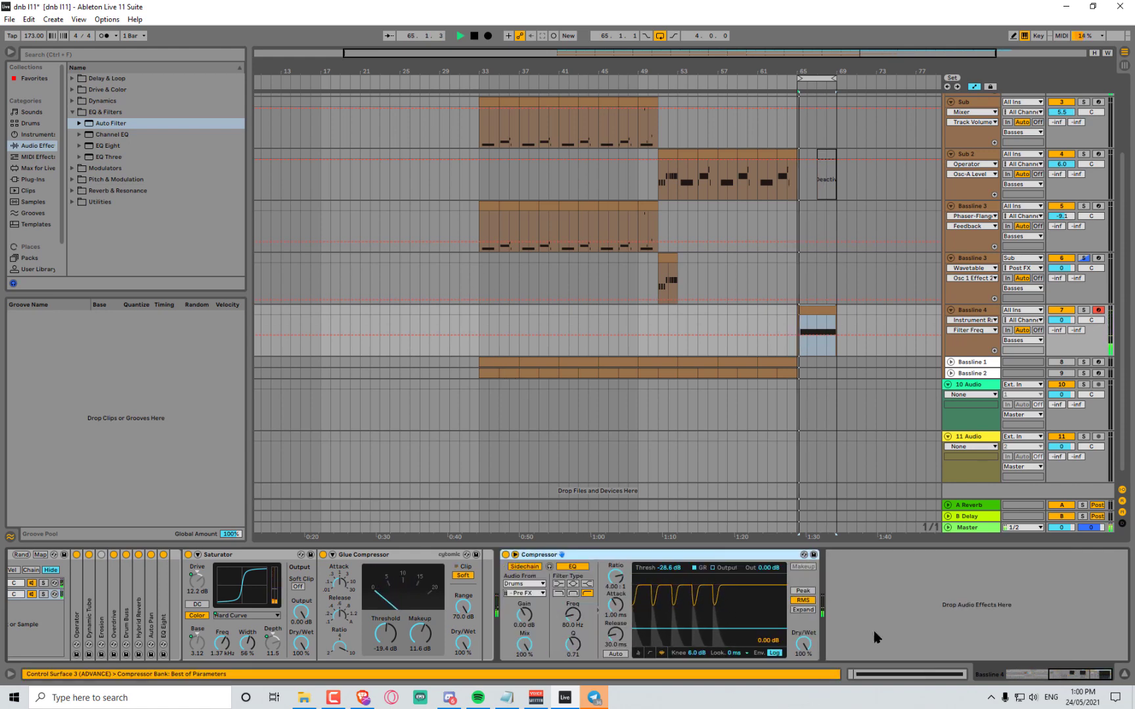
Audition the Operator chain of the Instrument Rack soloed, and release its solo
click(1034, 676)
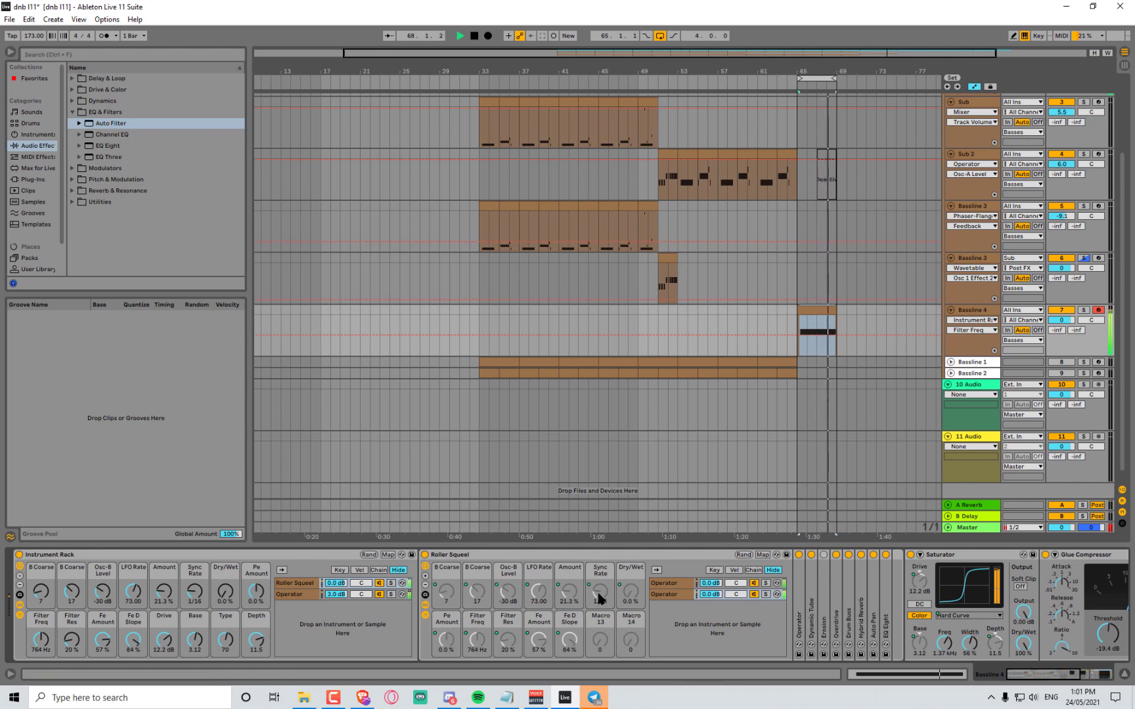
click(391, 595)
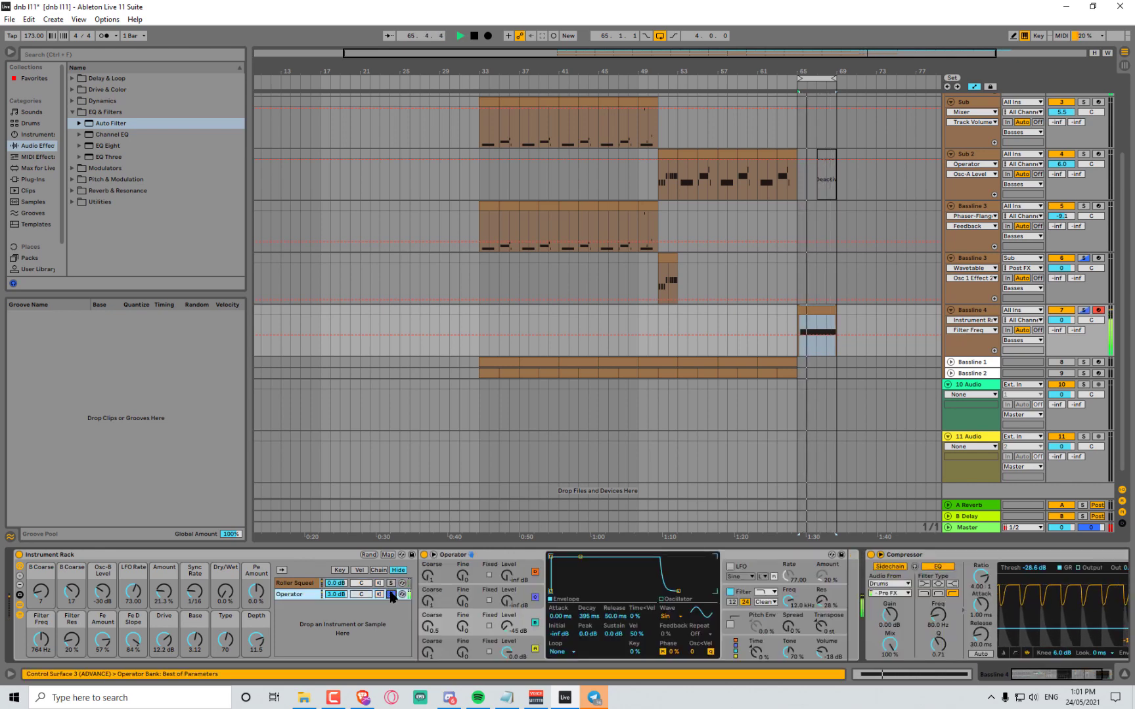
click(391, 594)
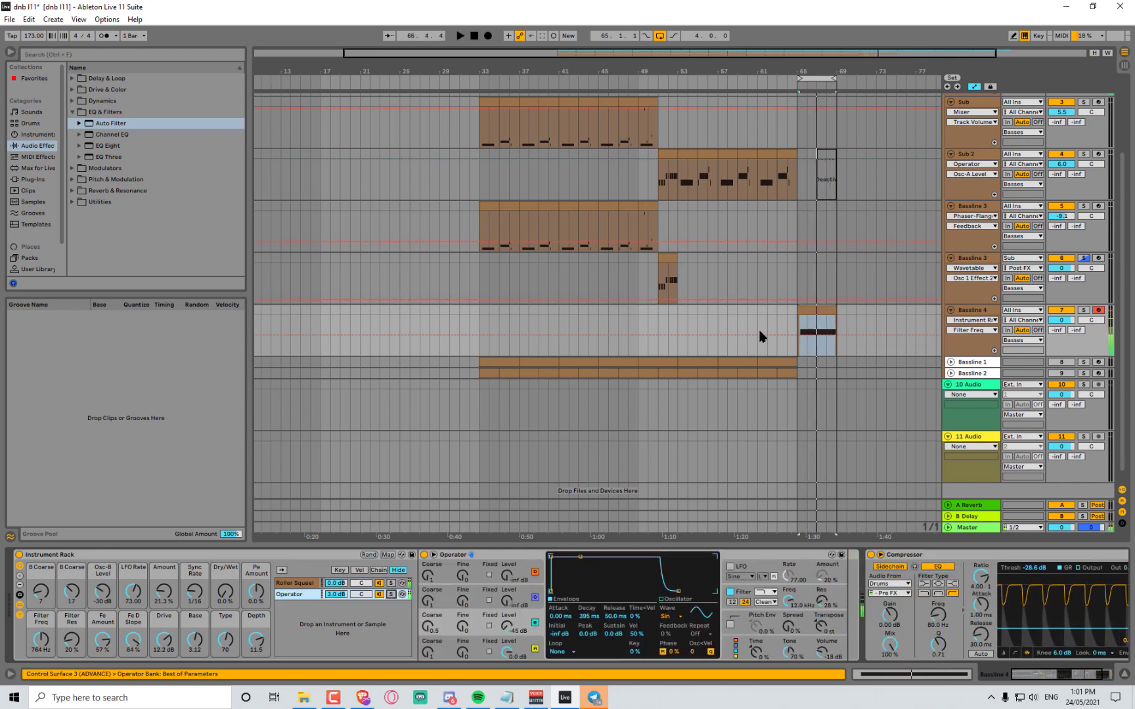
Open the Bassline 4 clip, transpose its long note to F0 and play it back
key(space)
double_click(815, 311)
click(581, 512)
key(ctrl+a)
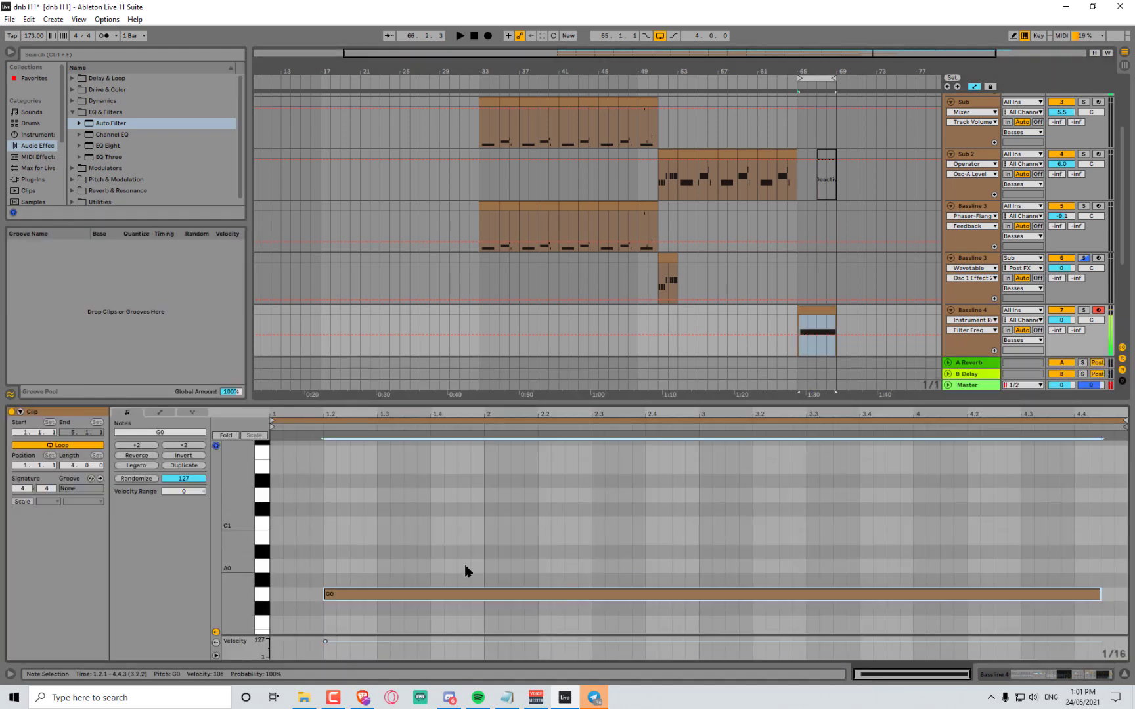
key(shift+Up)
key(Down)
key(Down)
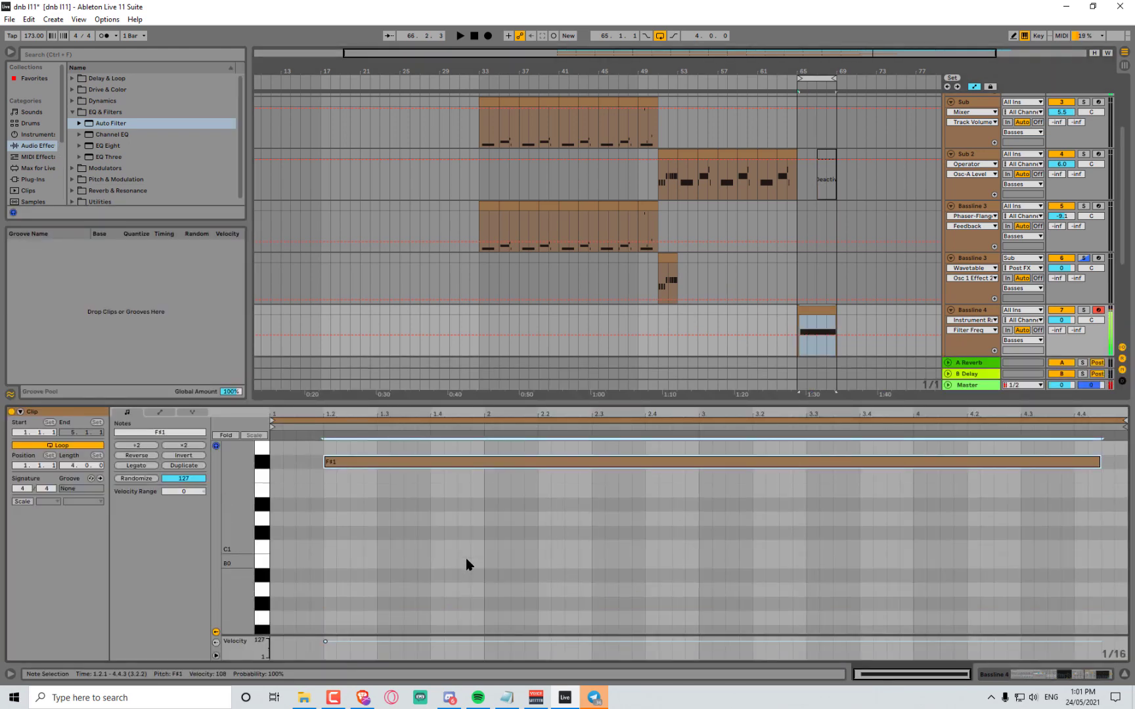
key(shift+Down)
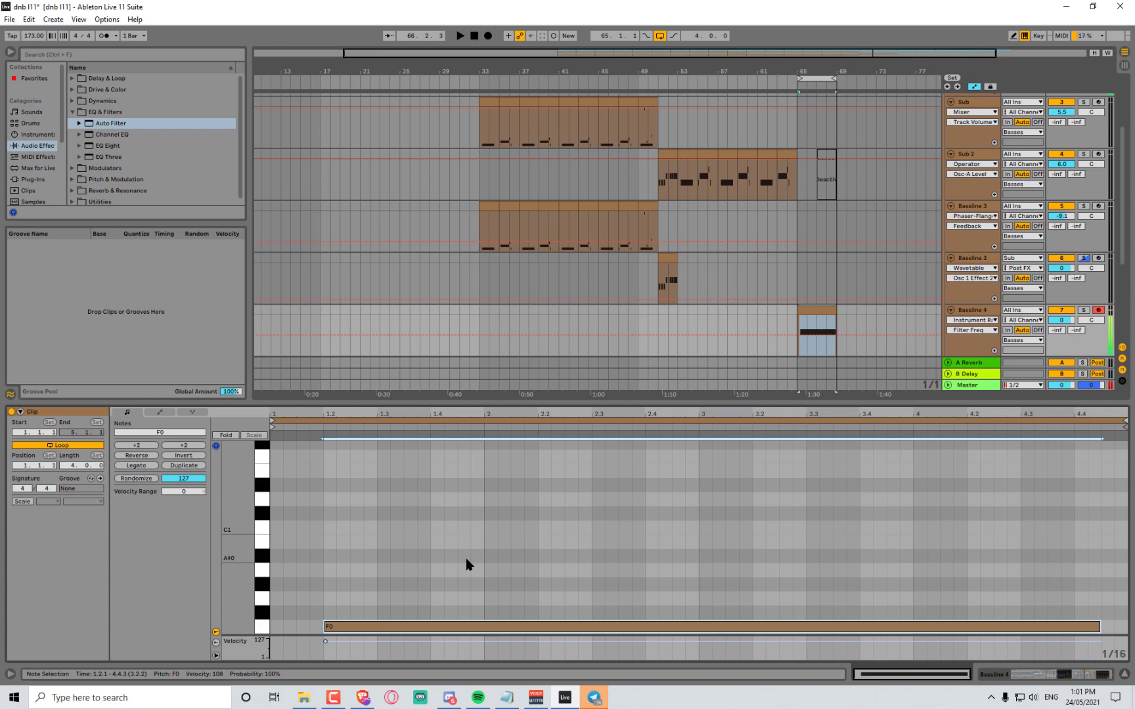
key(Up)
key(Down)
key(space)
Shorten the long note and arrange copies into a three-note F0, F#0, F0 pattern between beats 1.2 and 2.2
scroll(810, 578, down, 2)
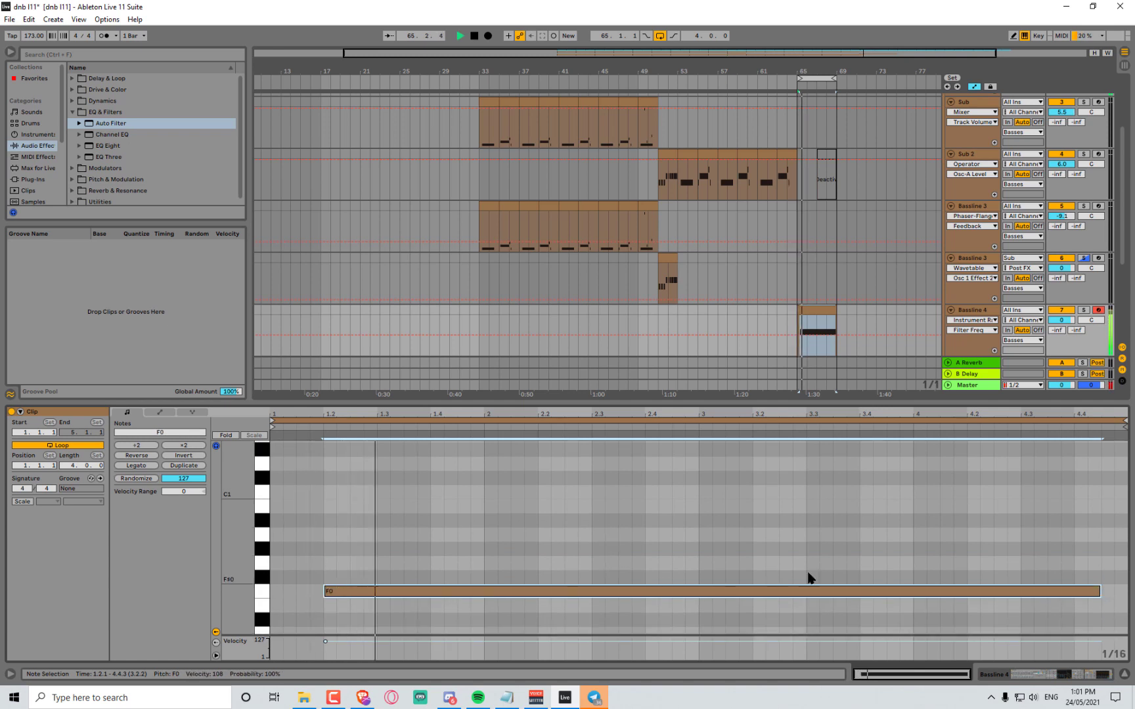
drag(1100, 594, 487, 597)
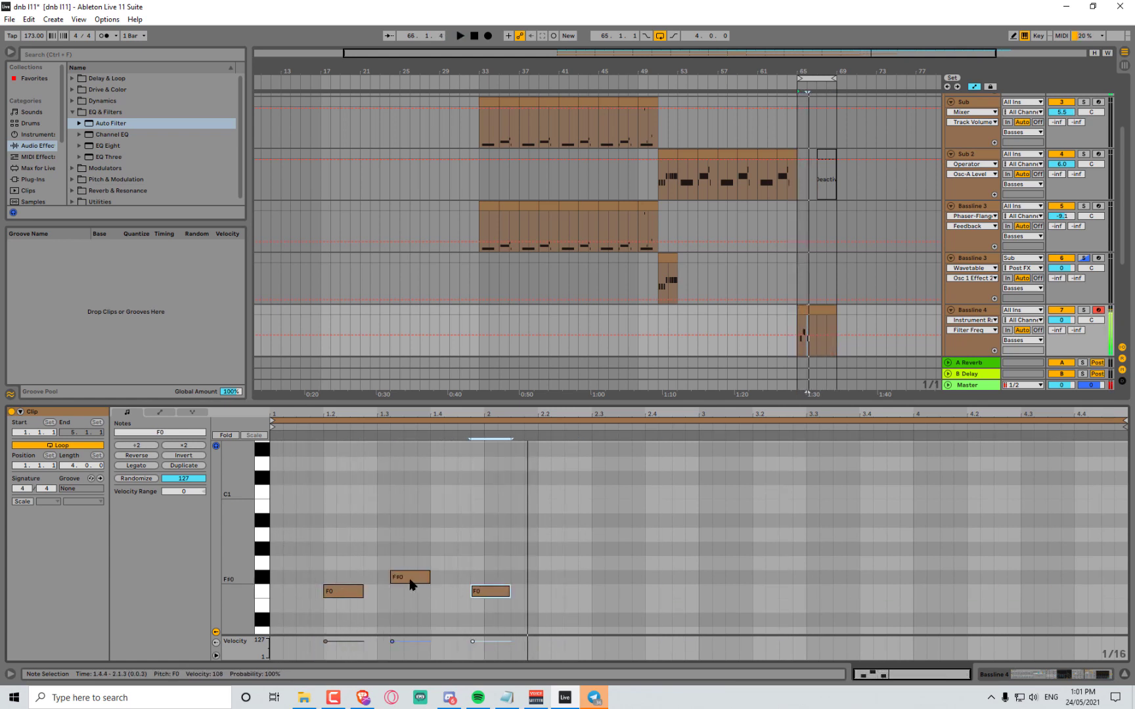
drag(411, 582, 482, 595)
Transpose all three notes up two semitones to G0, G#0 and G0
key(ctrl+a)
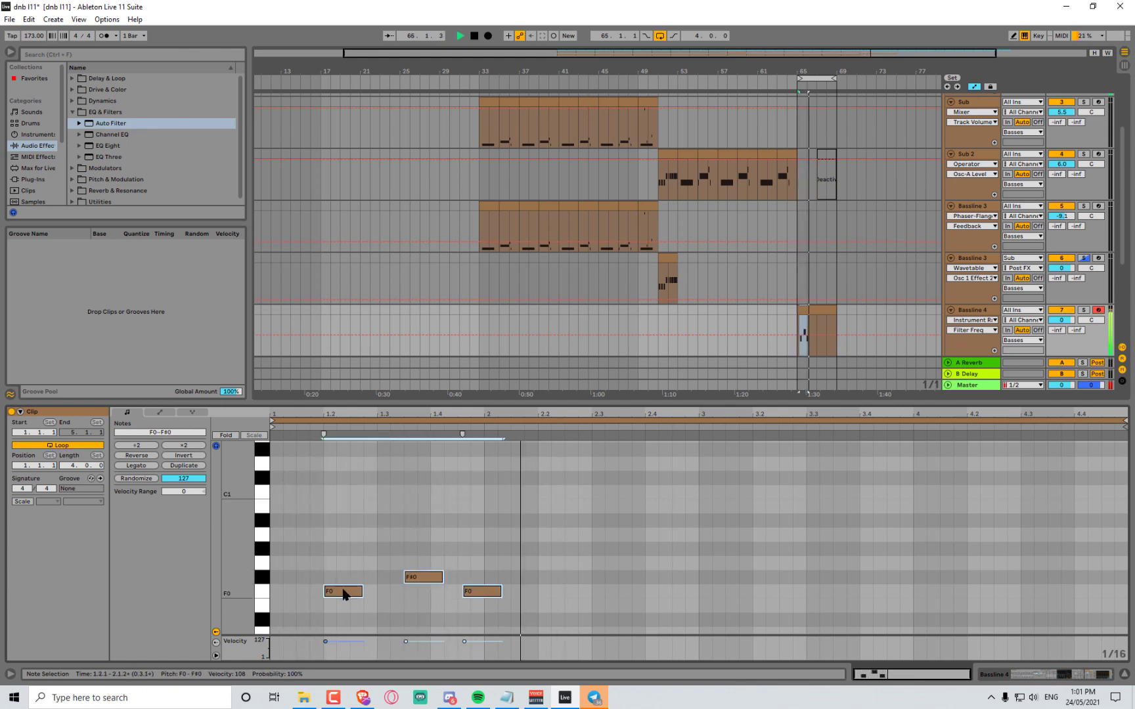
drag(345, 596, 345, 570)
click(392, 592)
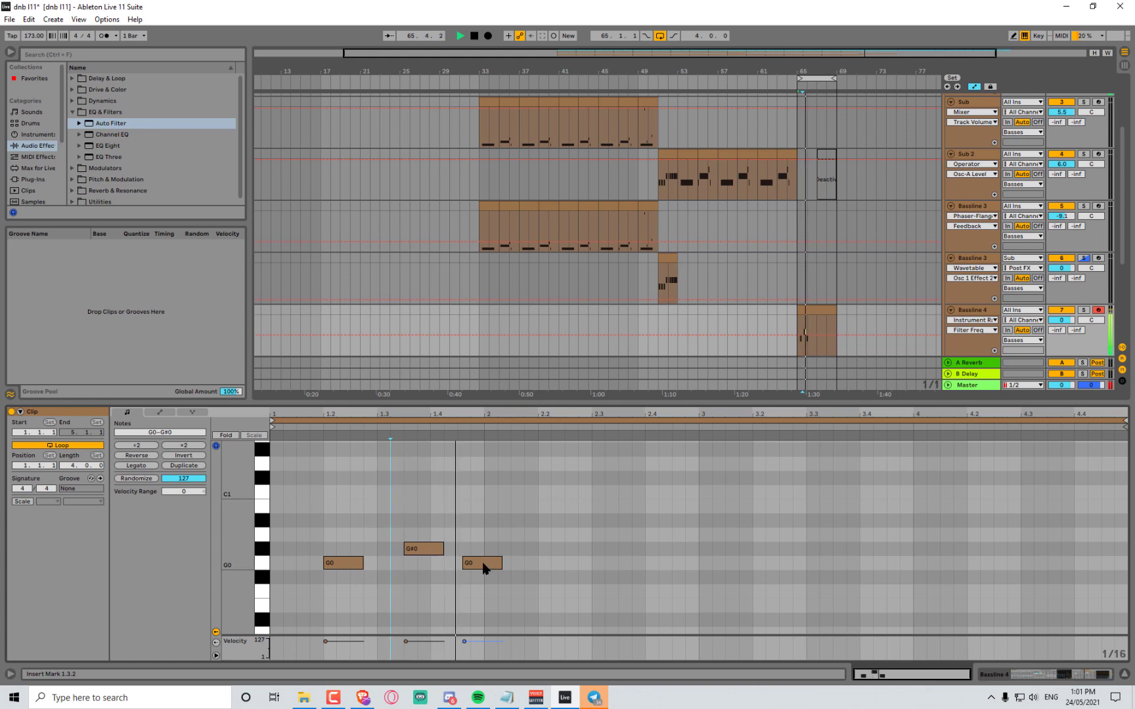
Nudge the third note slightly earlier, drop it an octave to G-1 and extend it to just before beat 4.4
drag(492, 568, 488, 570)
key(shift+Down)
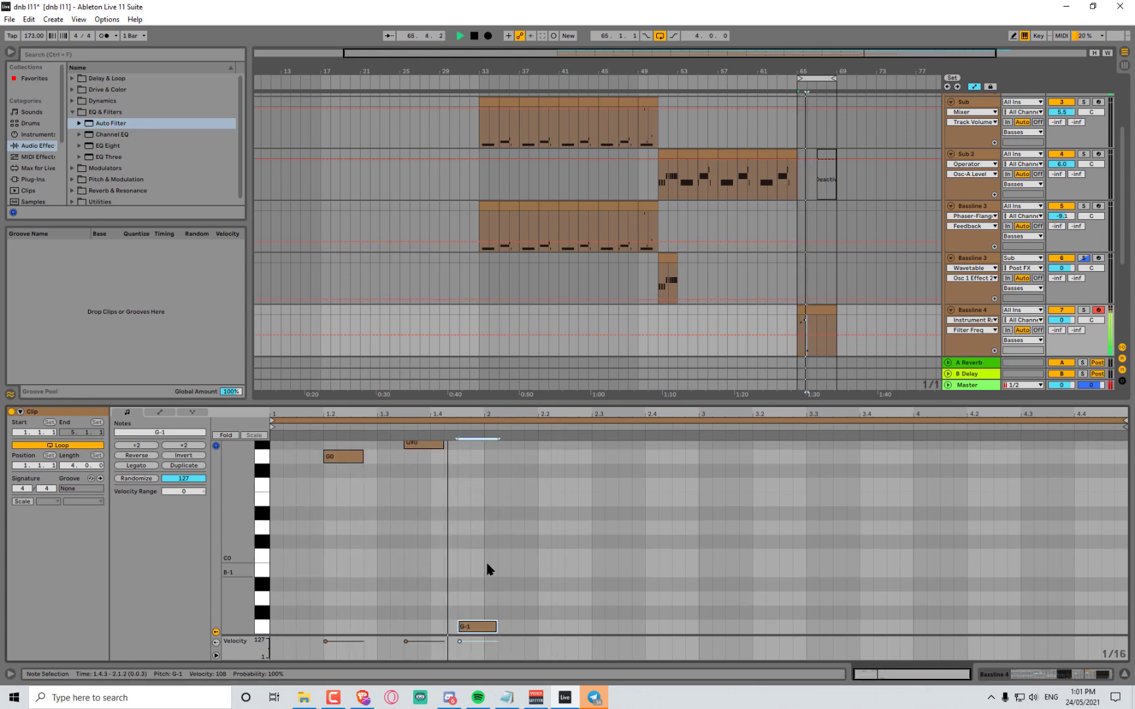
drag(496, 627, 1060, 627)
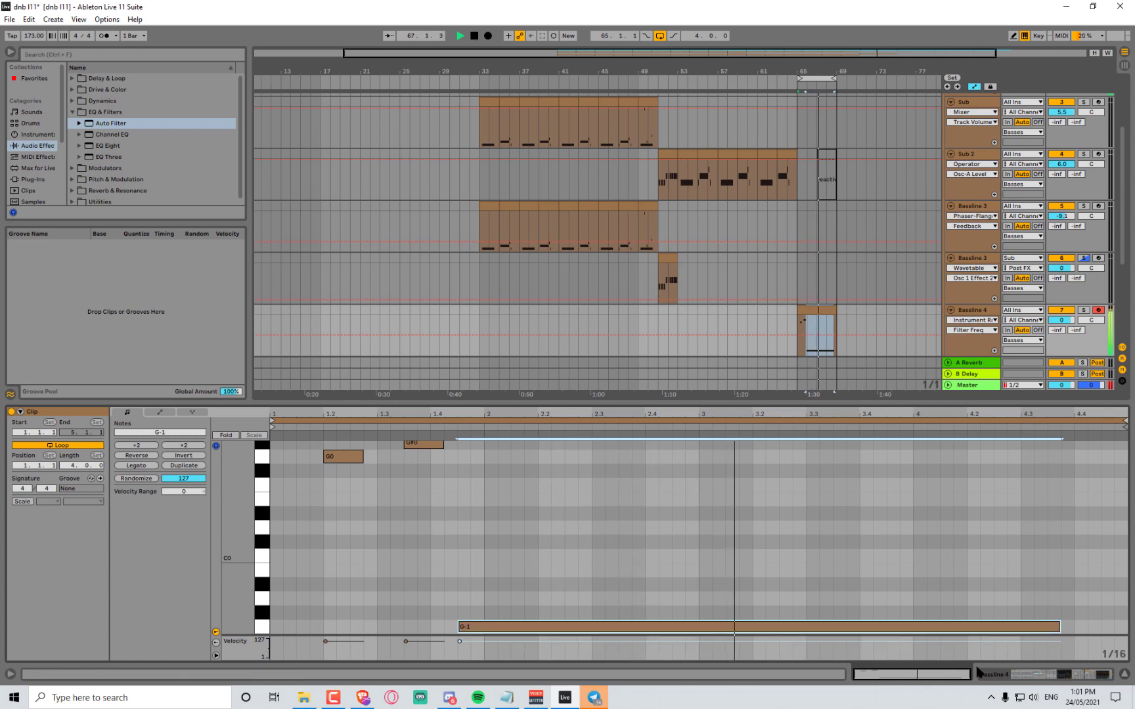
Check the soloed Operator chain, and set the rack's first B Coarse macro to 21 and Filter Freq to 91.3 Hz
click(1078, 677)
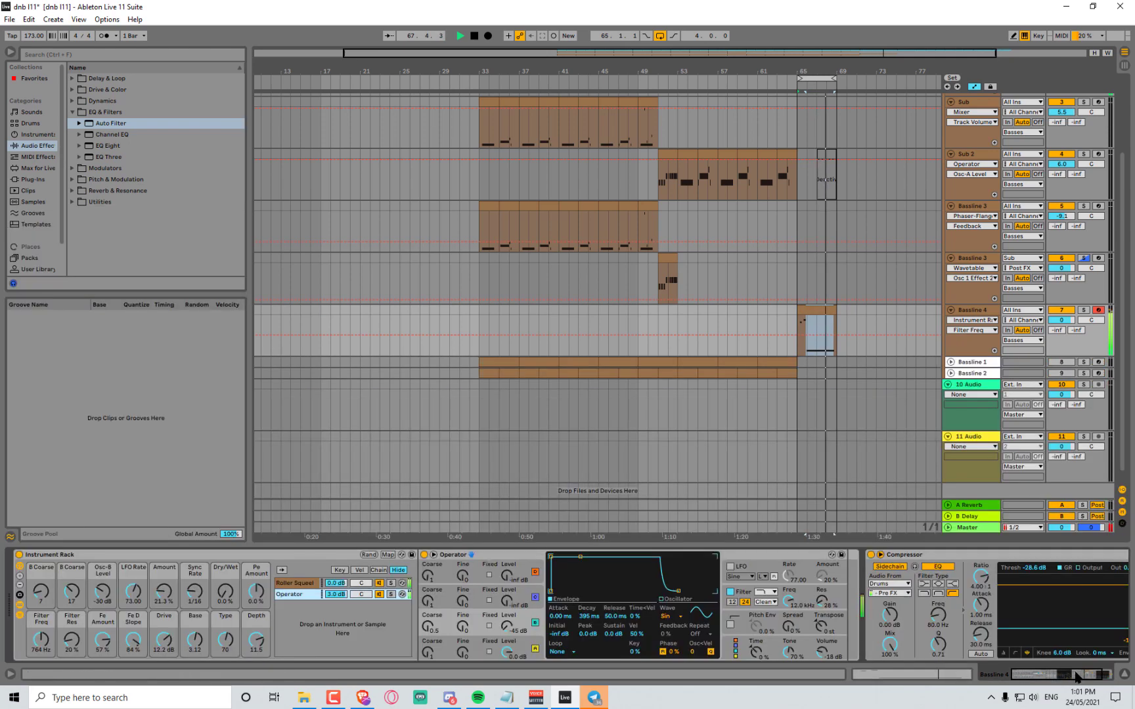
click(391, 594)
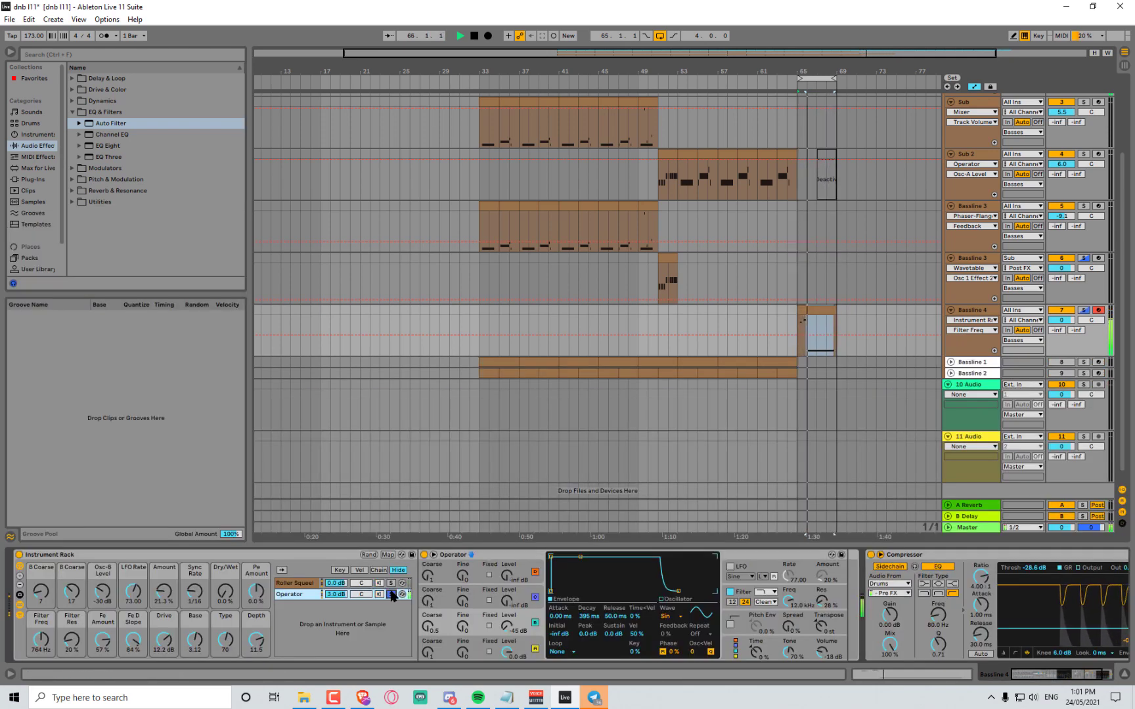
drag(41, 593, 41, 582)
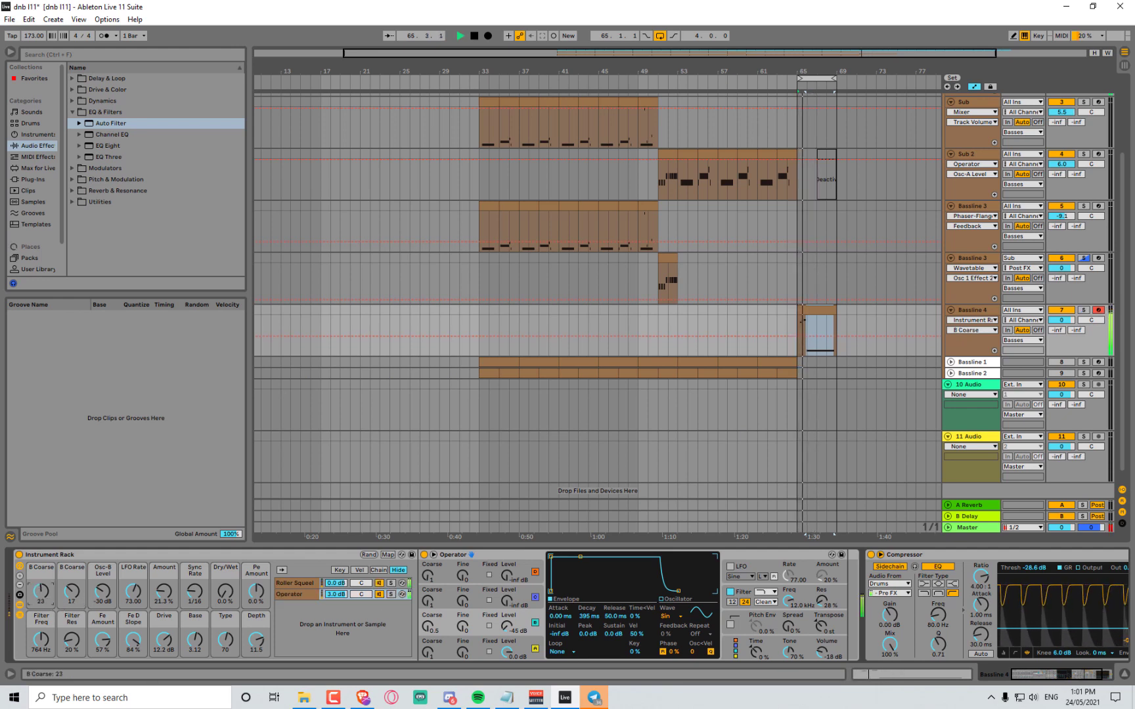
drag(41, 639, 41, 695)
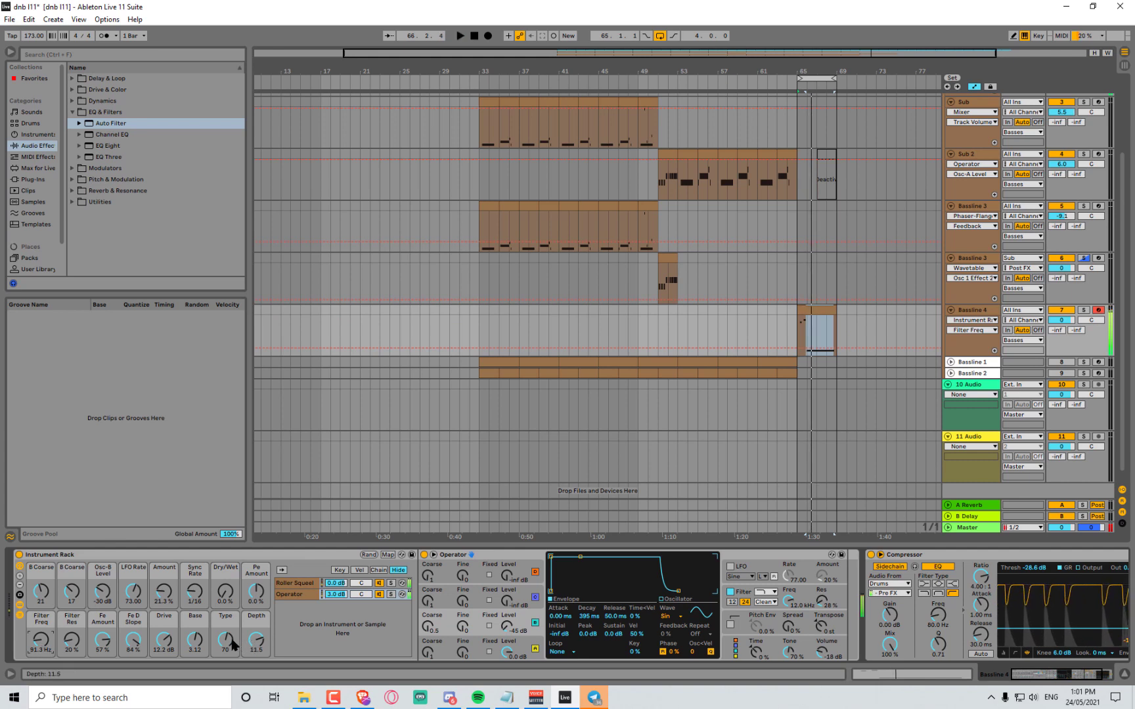
Set the rack's Drive to -4.25 dB, Base to -13.9, Type to 42 and Amount to 40%, and raise its Dry/Wet macro
drag(195, 642, 164, 664)
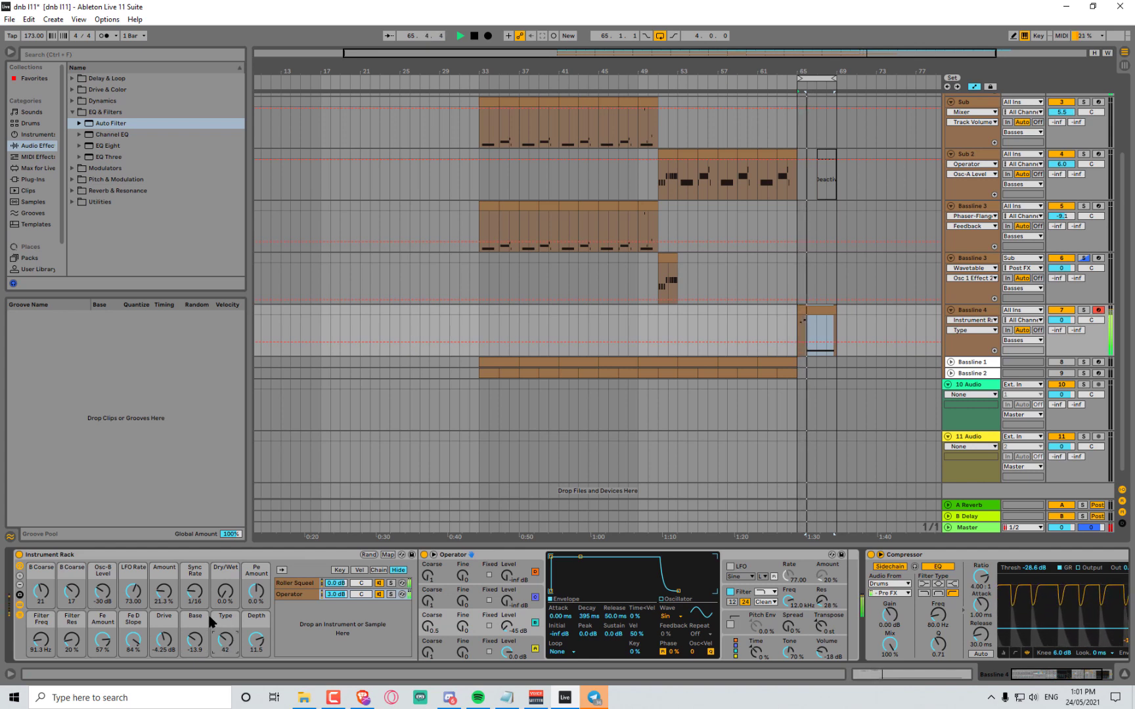
mouse_move(225, 593)
mouse_down()
mouse_move(225, 571)
mouse_move(226, 614)
mouse_move(164, 582)
mouse_move(220, 593)
mouse_up()
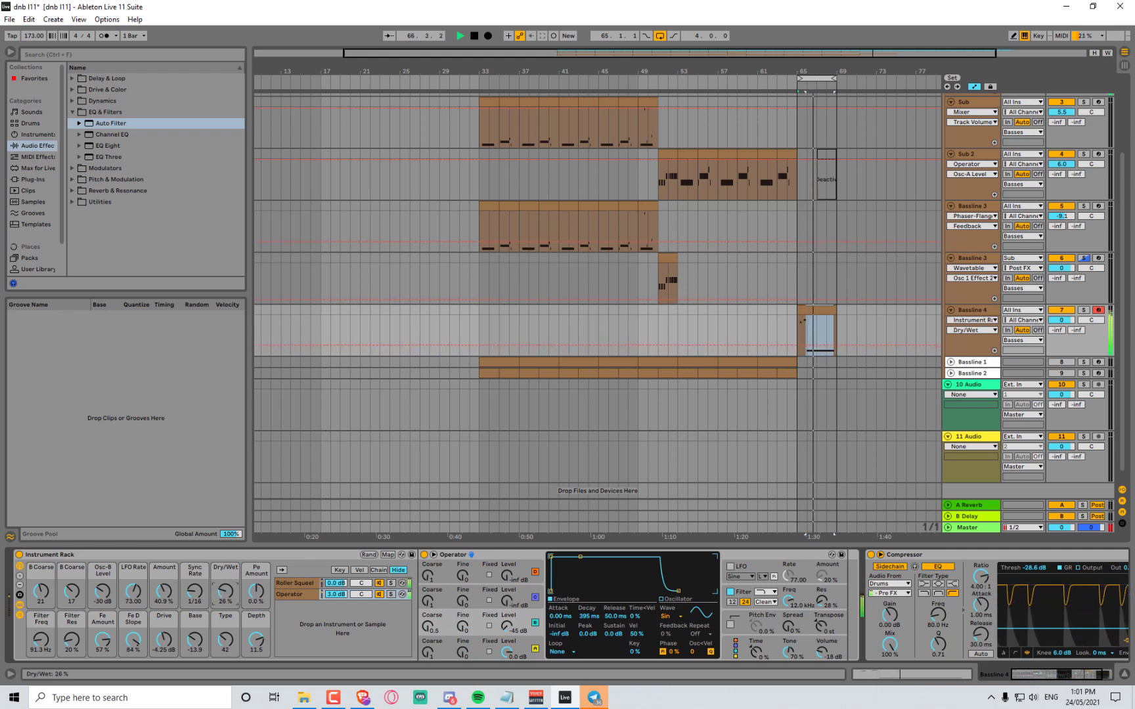
In the Roller Squeel chain, shorten the first Operator chain's Hybrid Reverb decay to 2.01 s
key(space)
scroll(614, 615, right, 3)
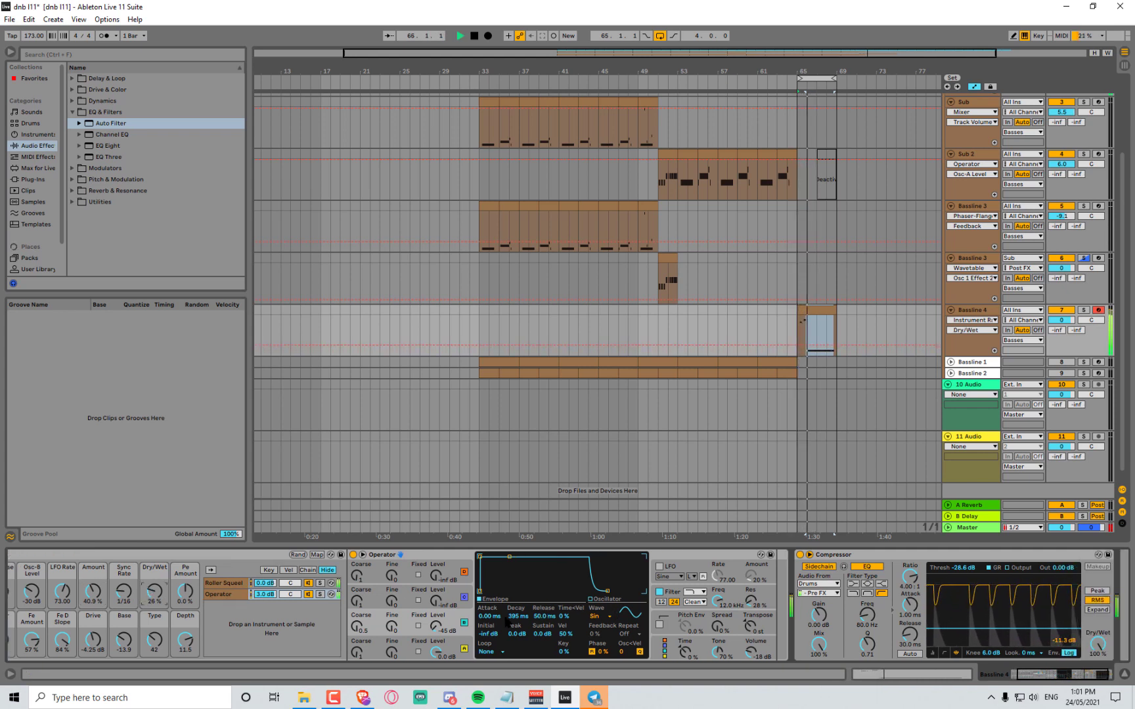
scroll(505, 621, left, 2)
click(266, 584)
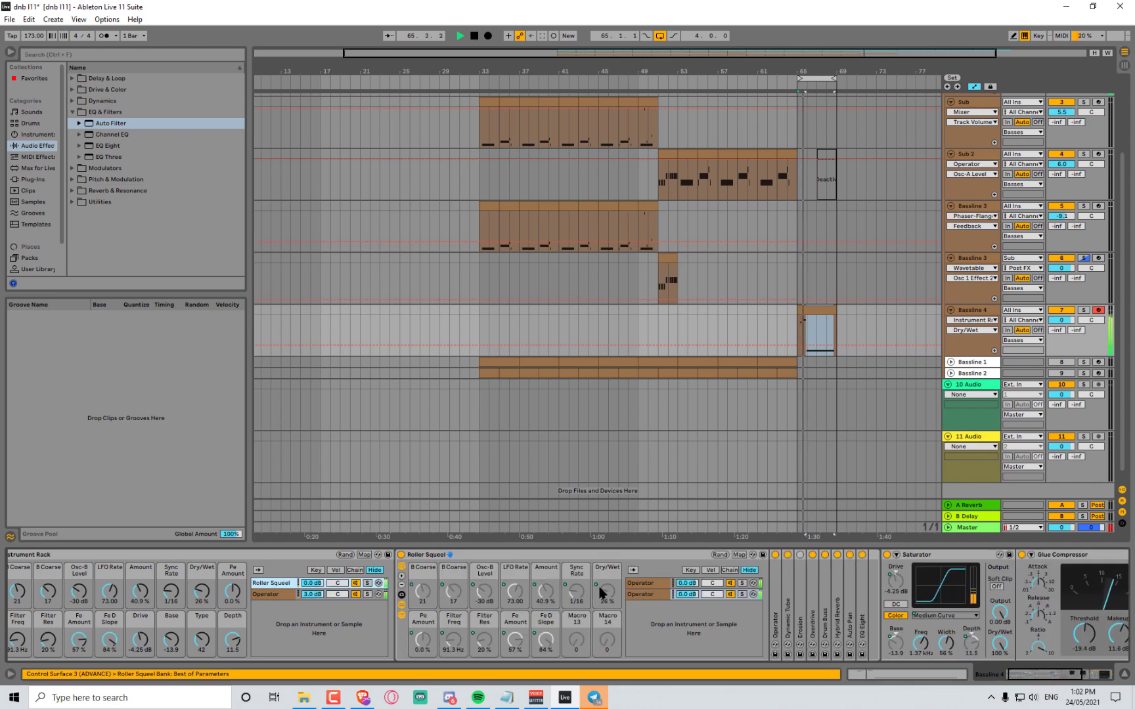
scroll(599, 589, right, 12)
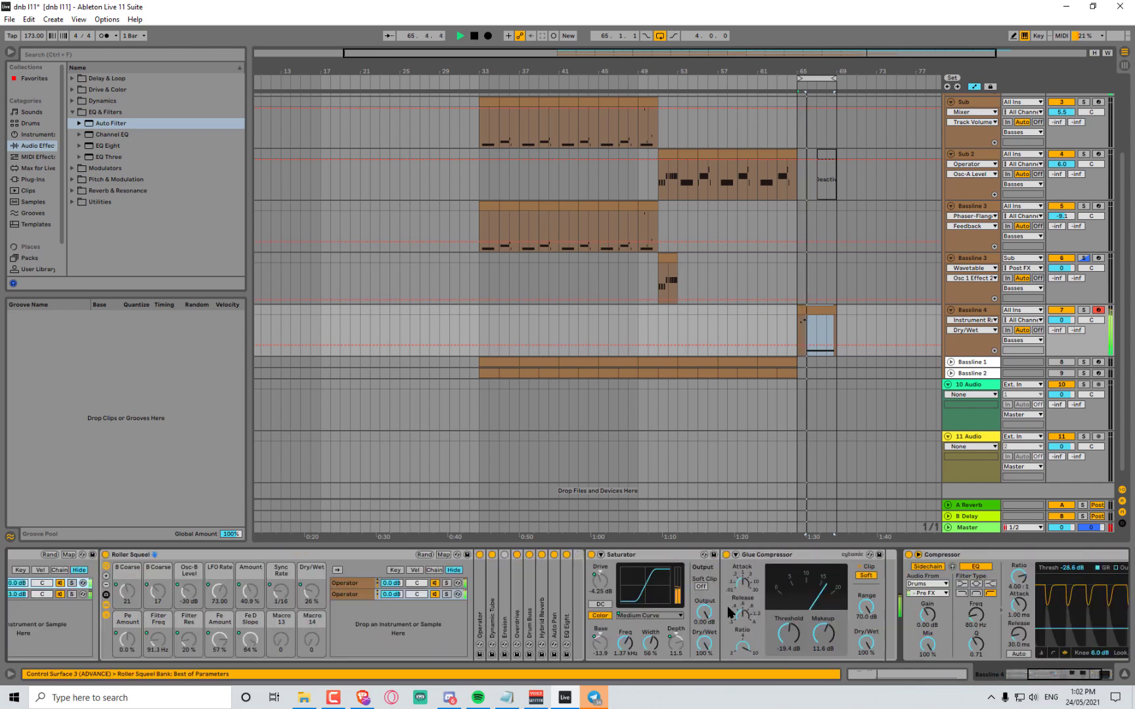
double_click(530, 627)
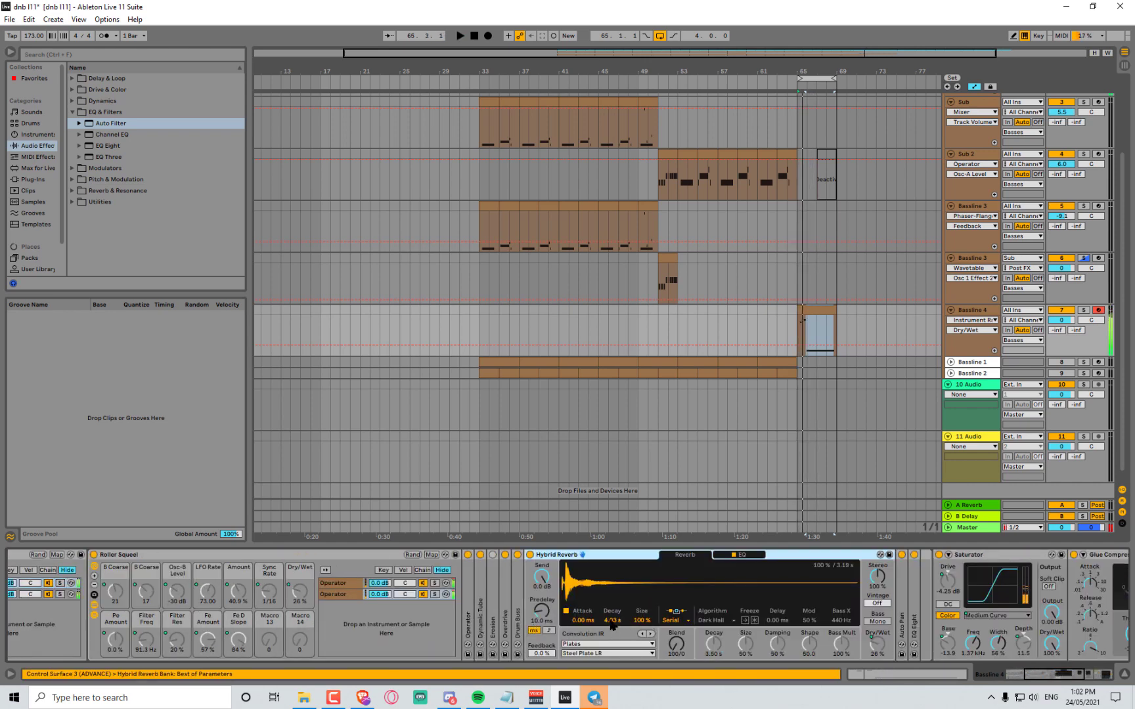
drag(611, 621, 610, 647)
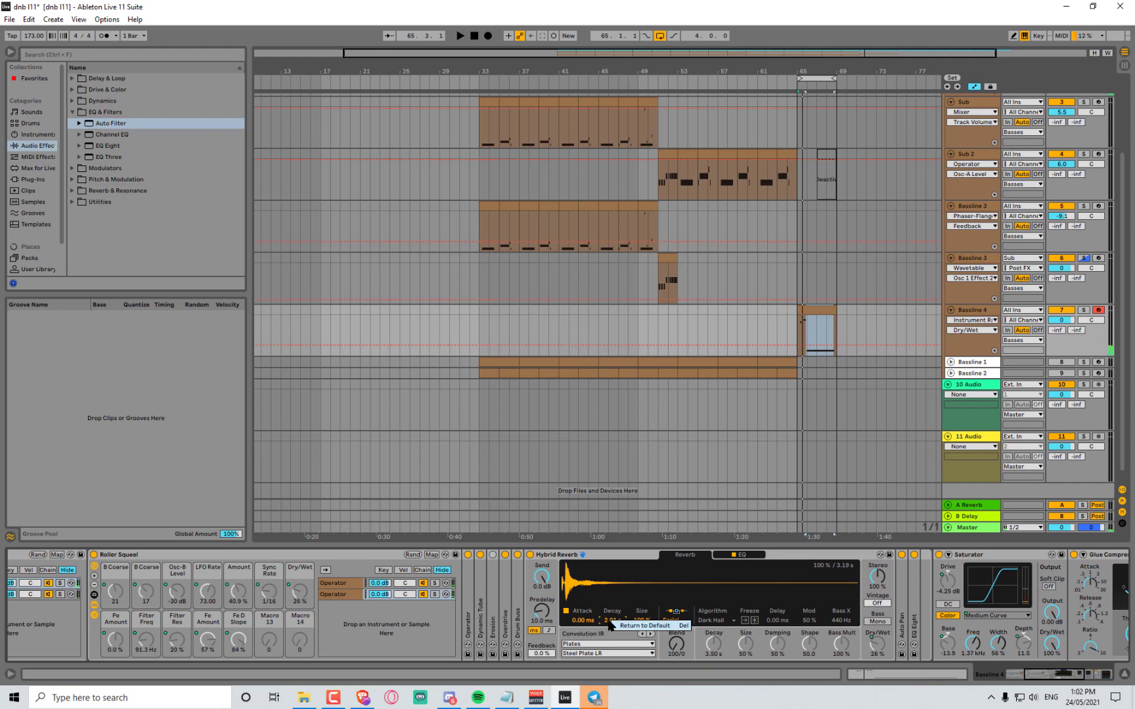
Set the Hybrid Reverb decay on Roller Squeel's second Operator chain to 1.82 s and audition the sound
click(357, 592)
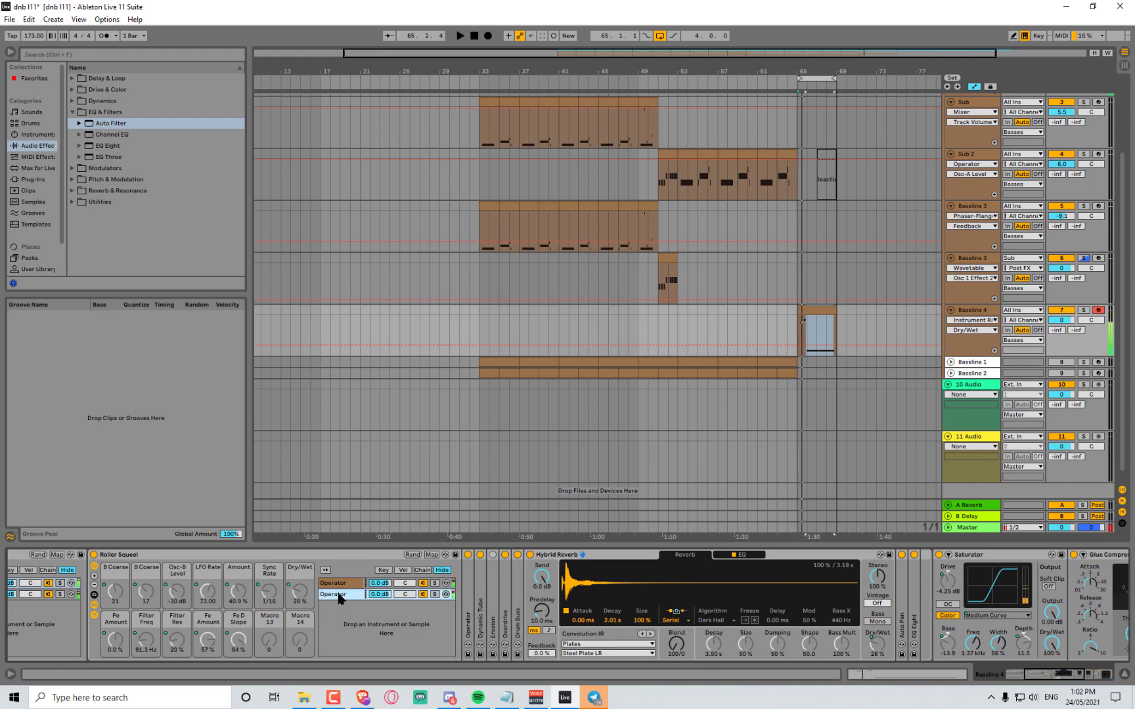
double_click(947, 634)
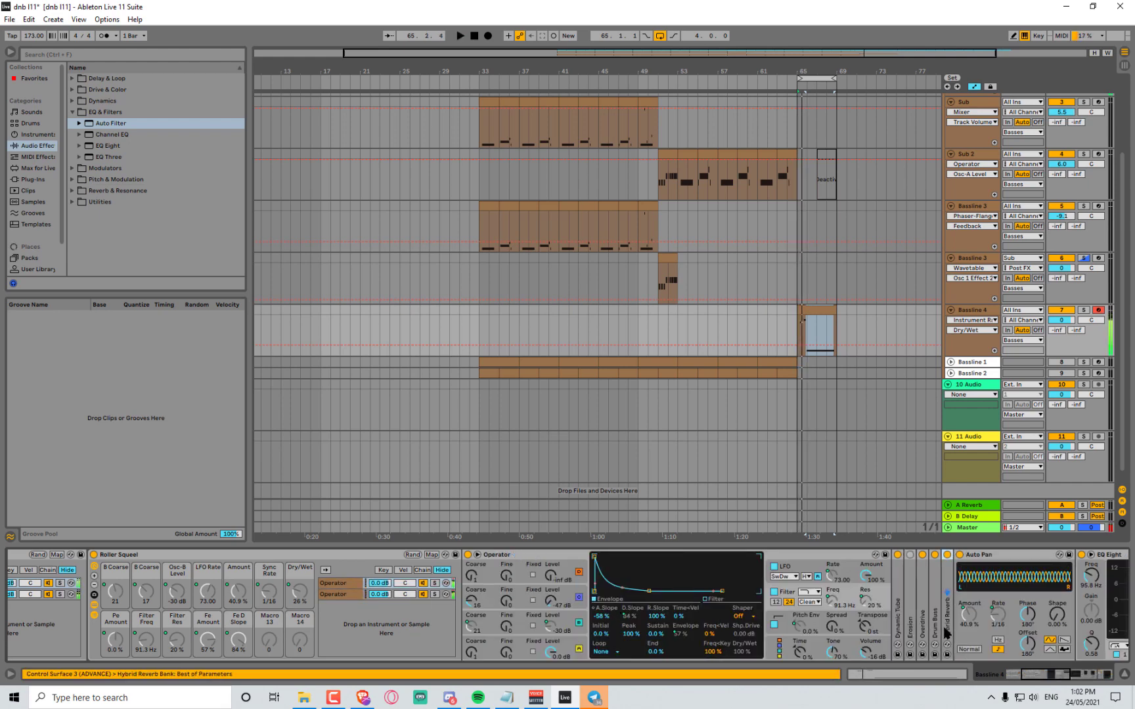
drag(946, 622, 946, 641)
key(space)
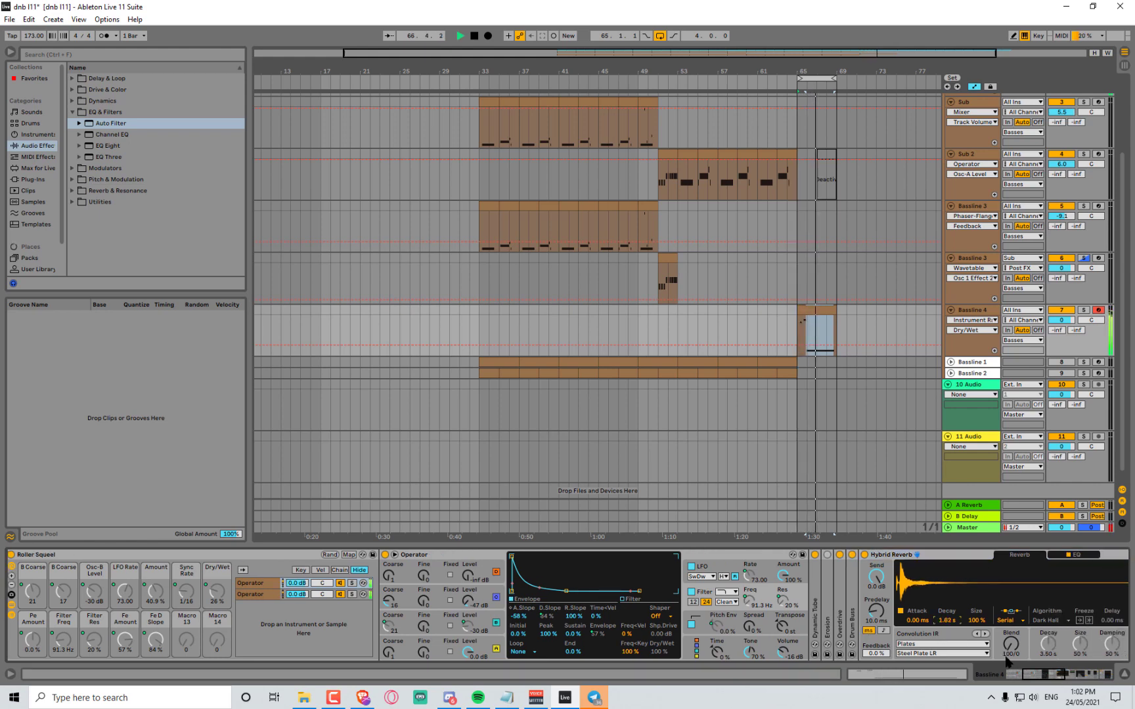
click(1024, 674)
drag(1025, 675, 1015, 676)
key(space)
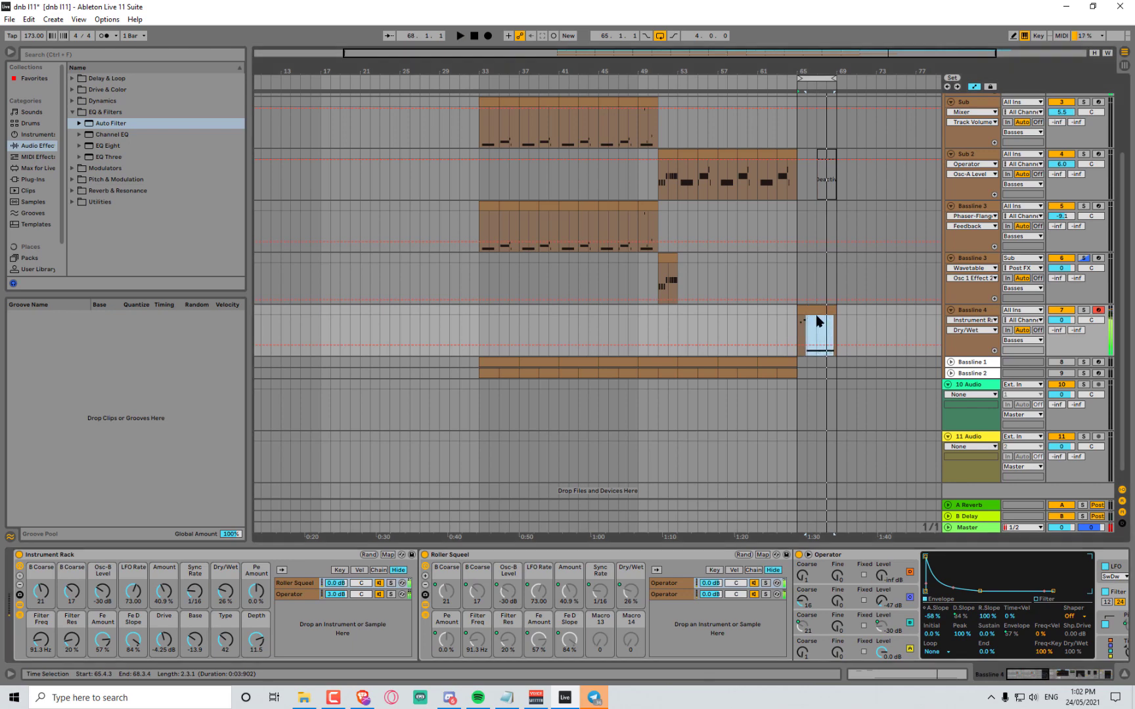
In the Bassline 4 clip, raise the long G-1 note an octave to G0 and shorten the G#0 note at 1.3.3
click(815, 313)
double_click(814, 312)
key(space)
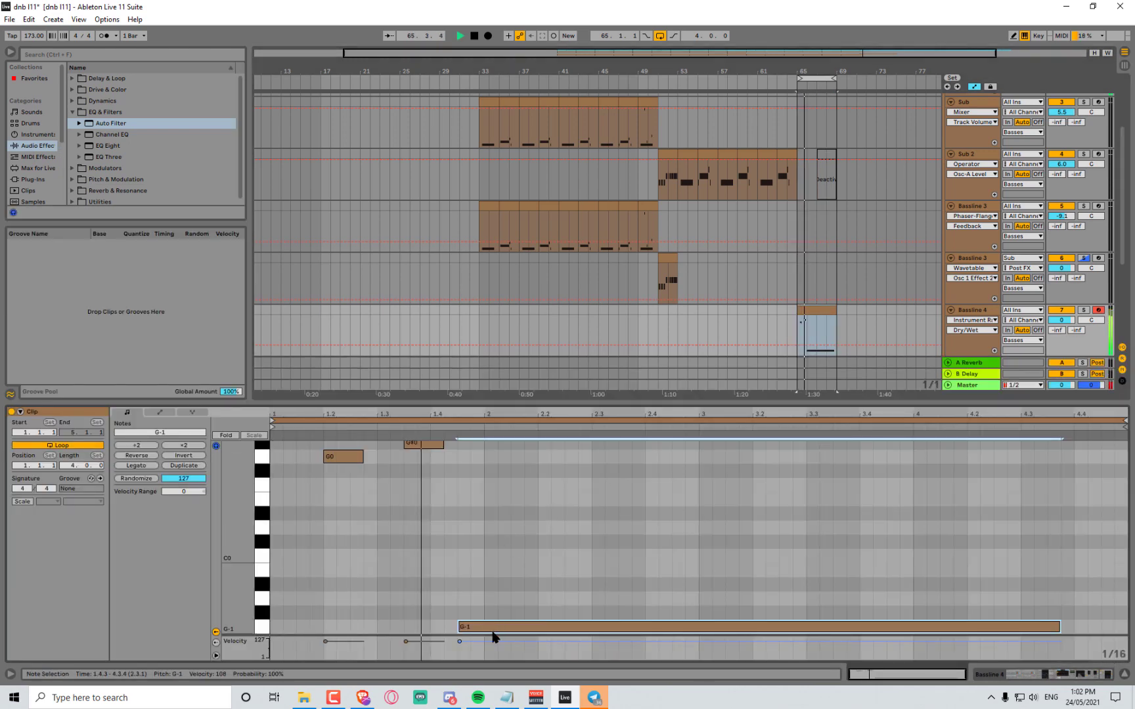
drag(494, 634, 404, 447)
click(438, 444)
key(space)
click(405, 452)
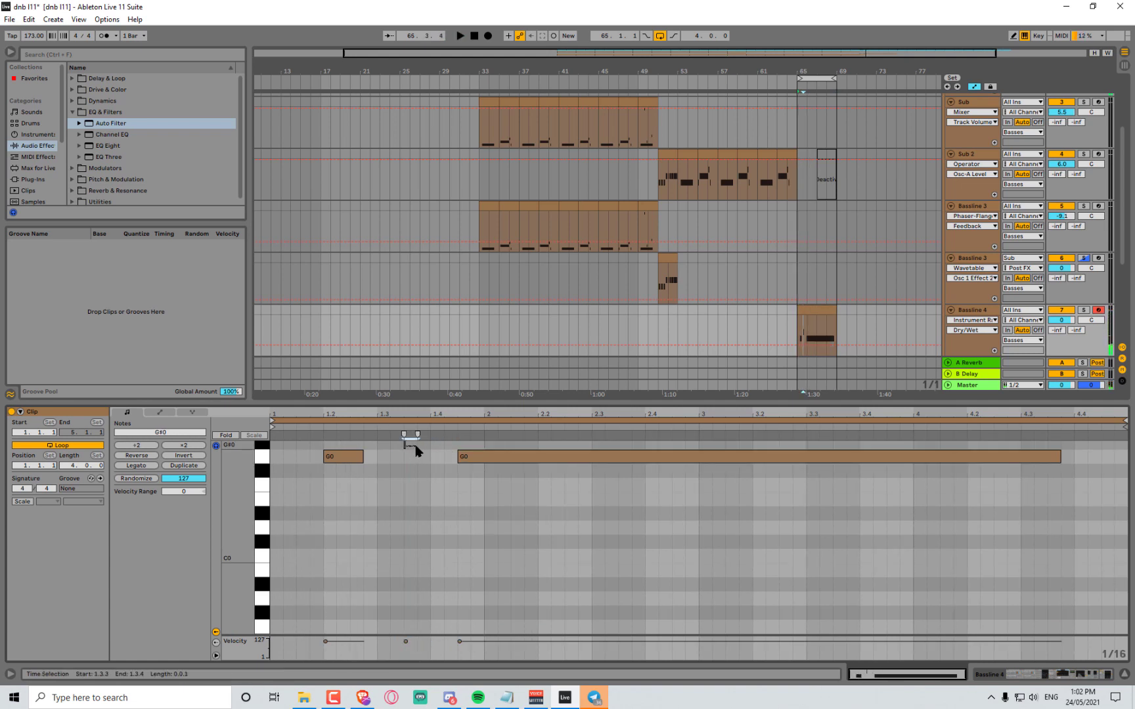
key(space)
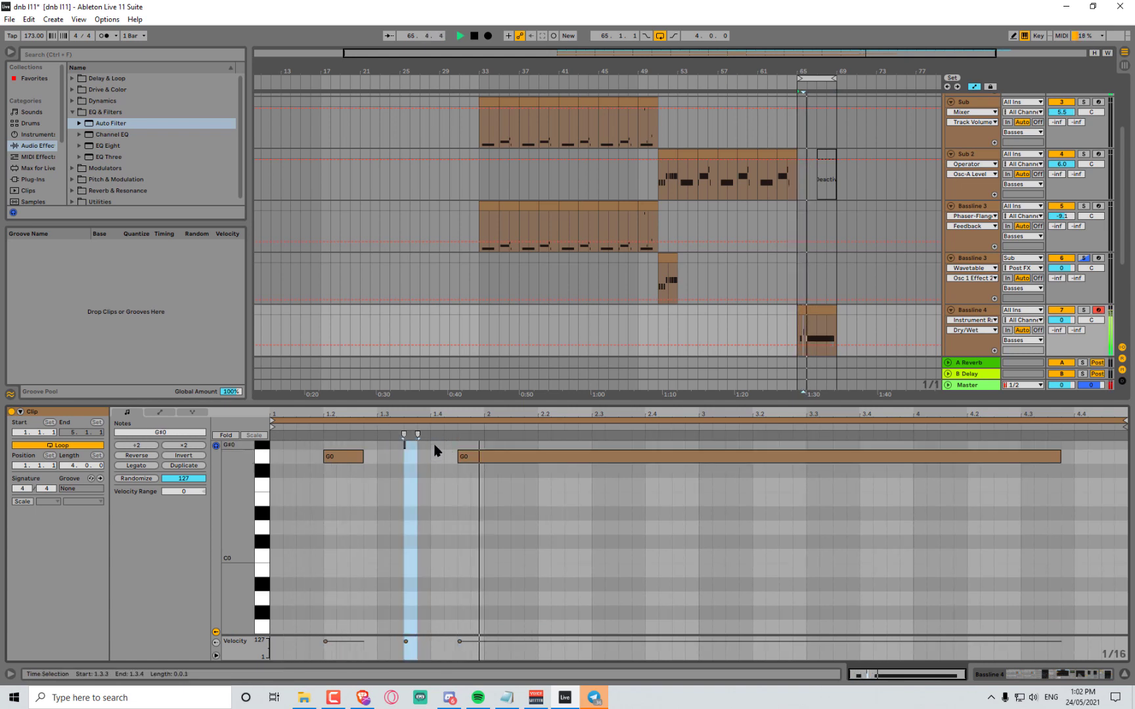
Add a G#0 note from 1.4.3 to 2.1.1, make the one at 1.3.3 a sixteenth long, and start the long G0 note at 2.1.3
double_click(438, 445)
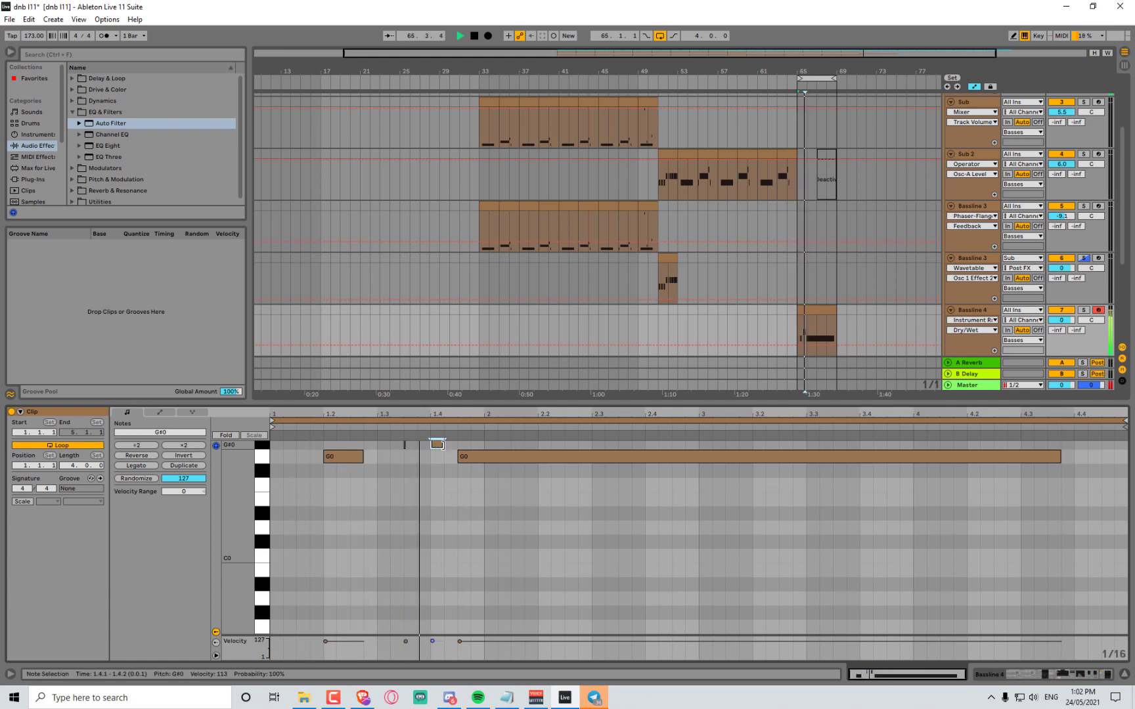
drag(476, 460, 502, 460)
drag(435, 446, 484, 446)
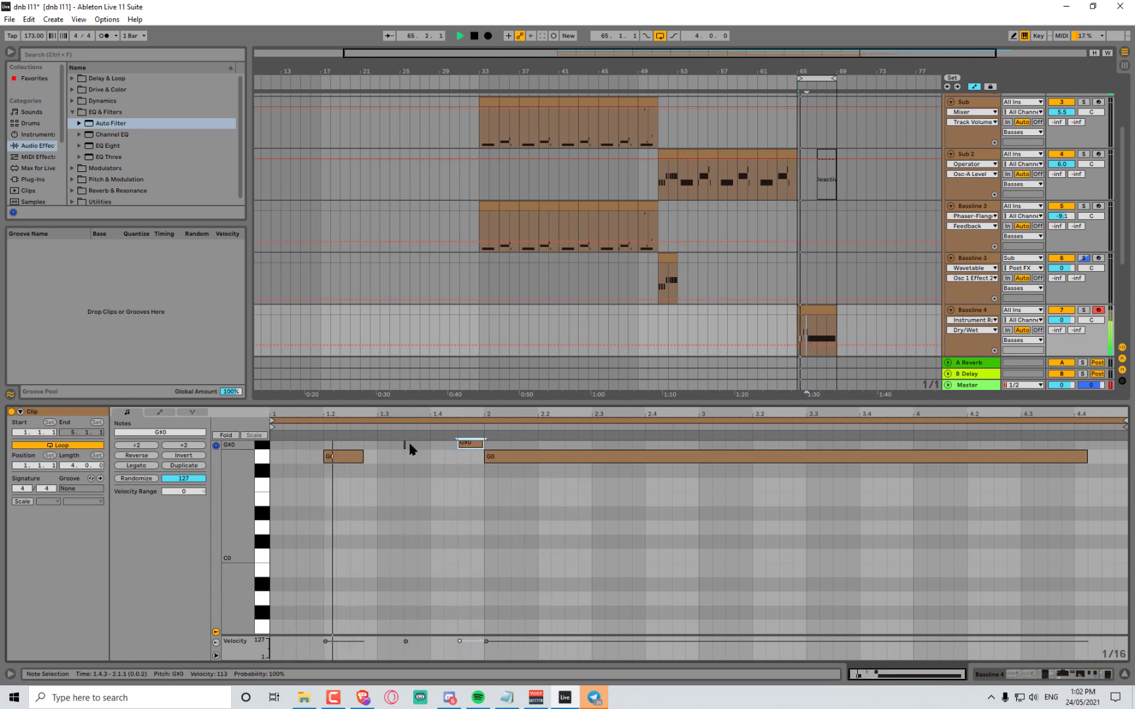
double_click(410, 444)
mouse_move(506, 461)
mouse_down()
mouse_move(542, 464)
mouse_move(519, 465)
mouse_up()
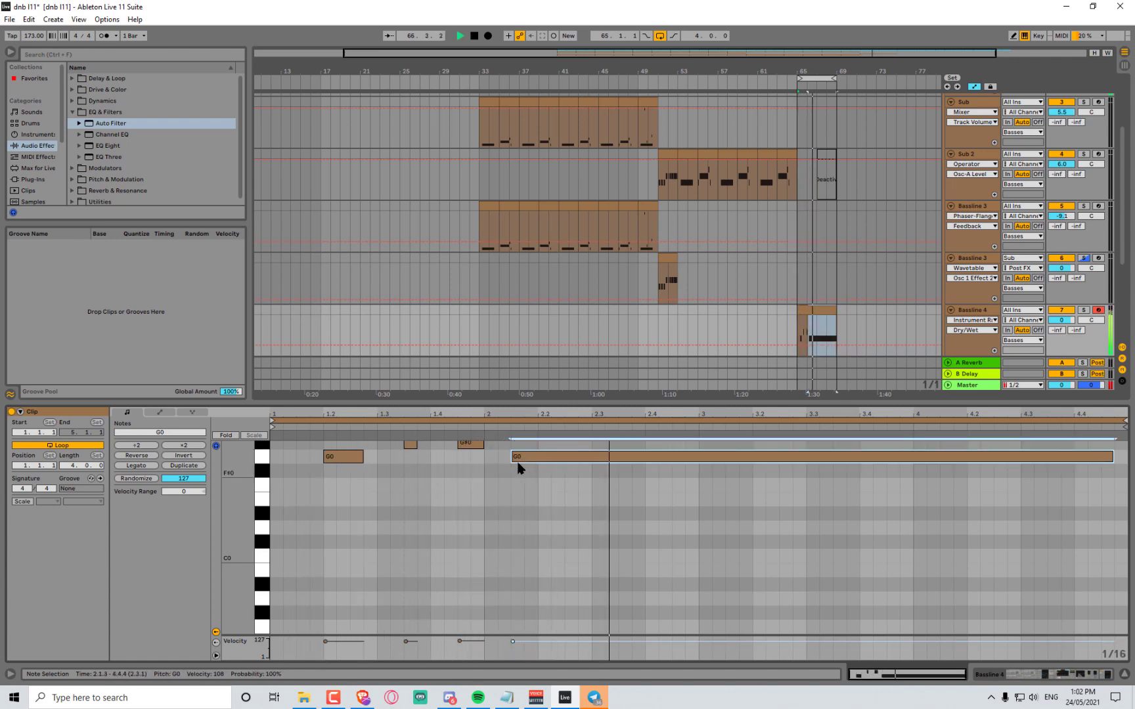
Review Bassline 4's effects chain and set the rack's Filter Freq macro to 205 Hz
click(953, 317)
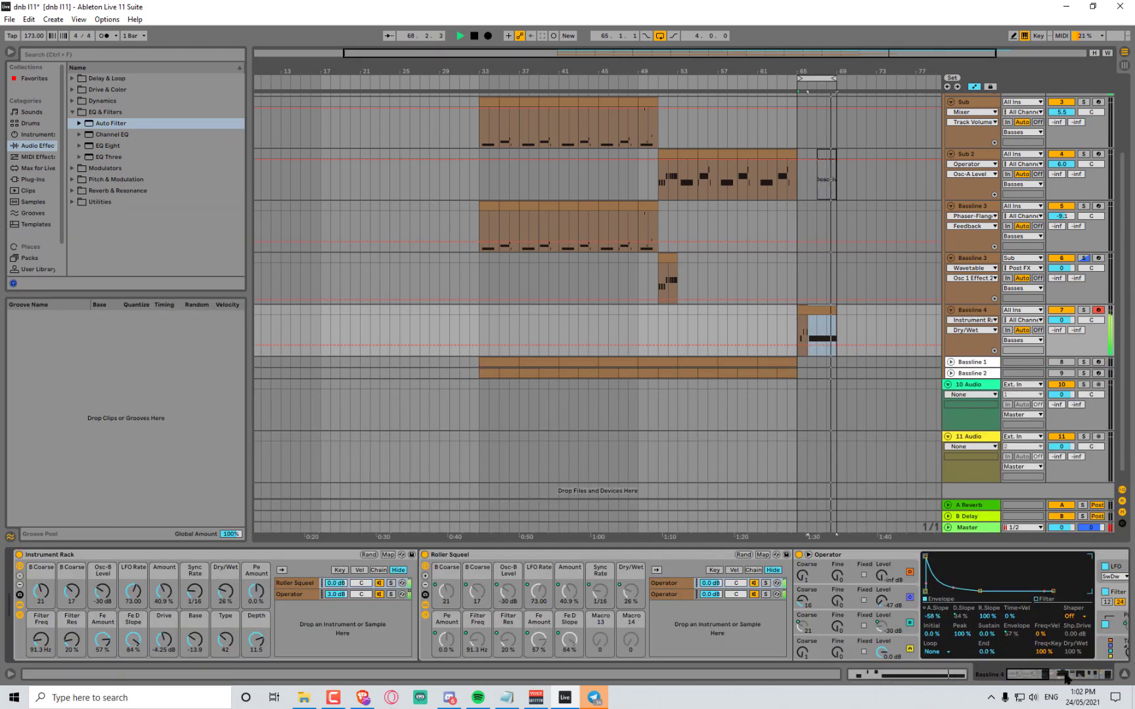
drag(1067, 678, 1099, 675)
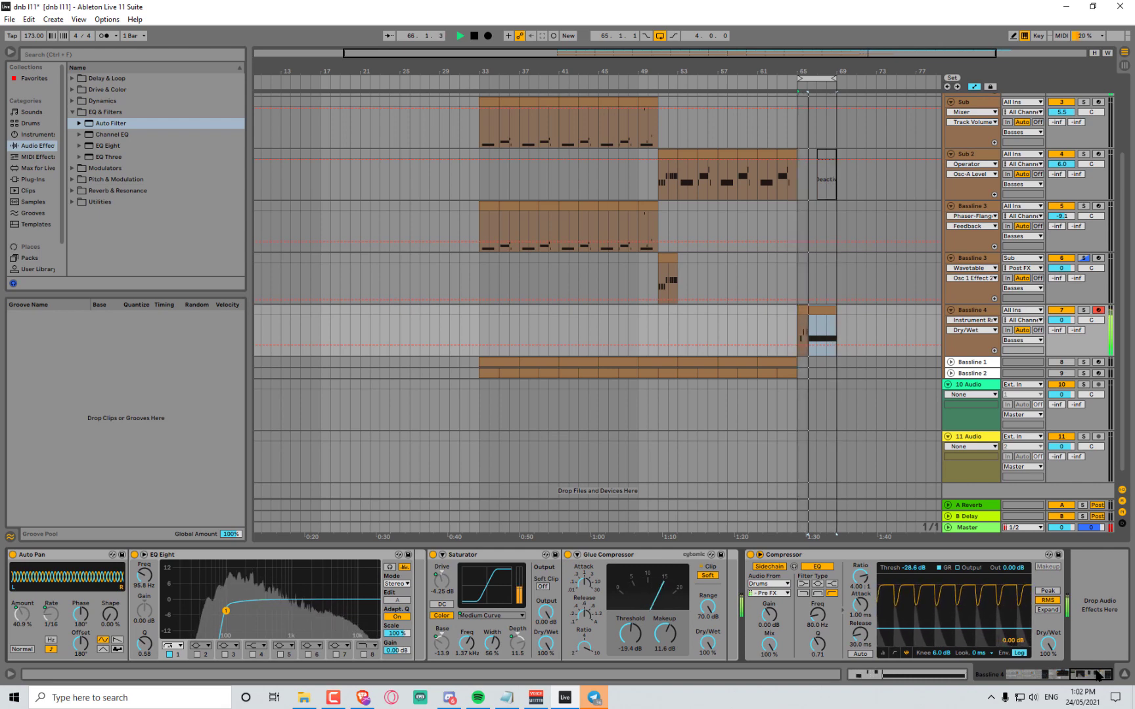
drag(1096, 671, 818, 669)
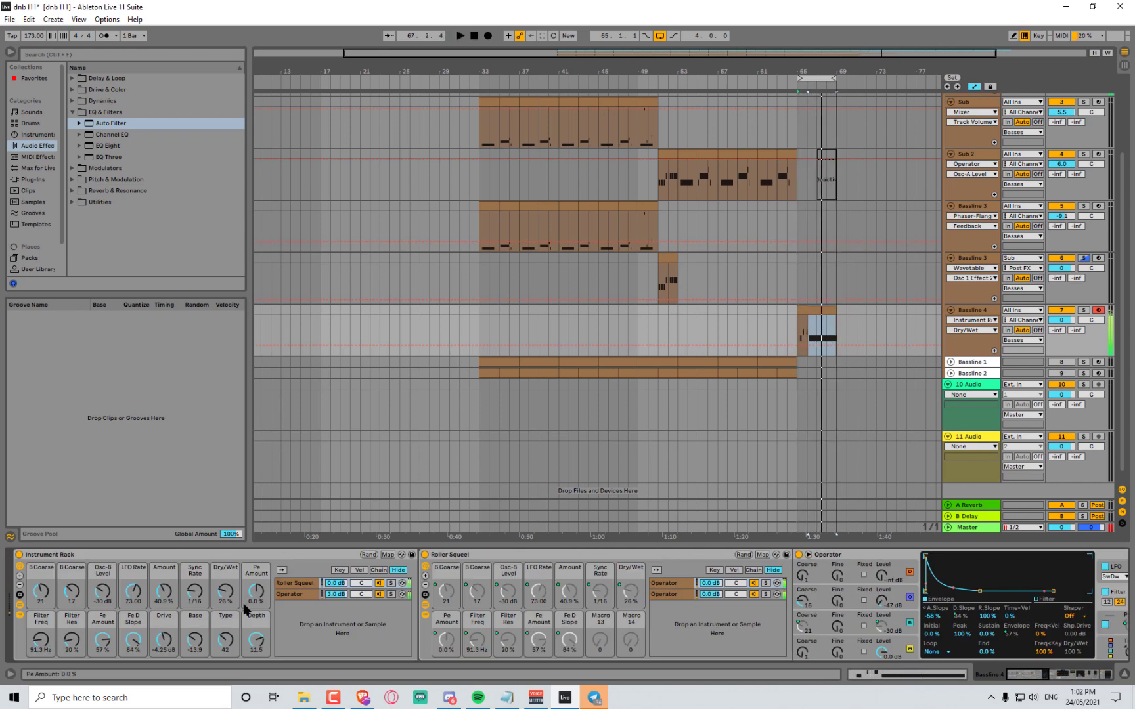
click(41, 639)
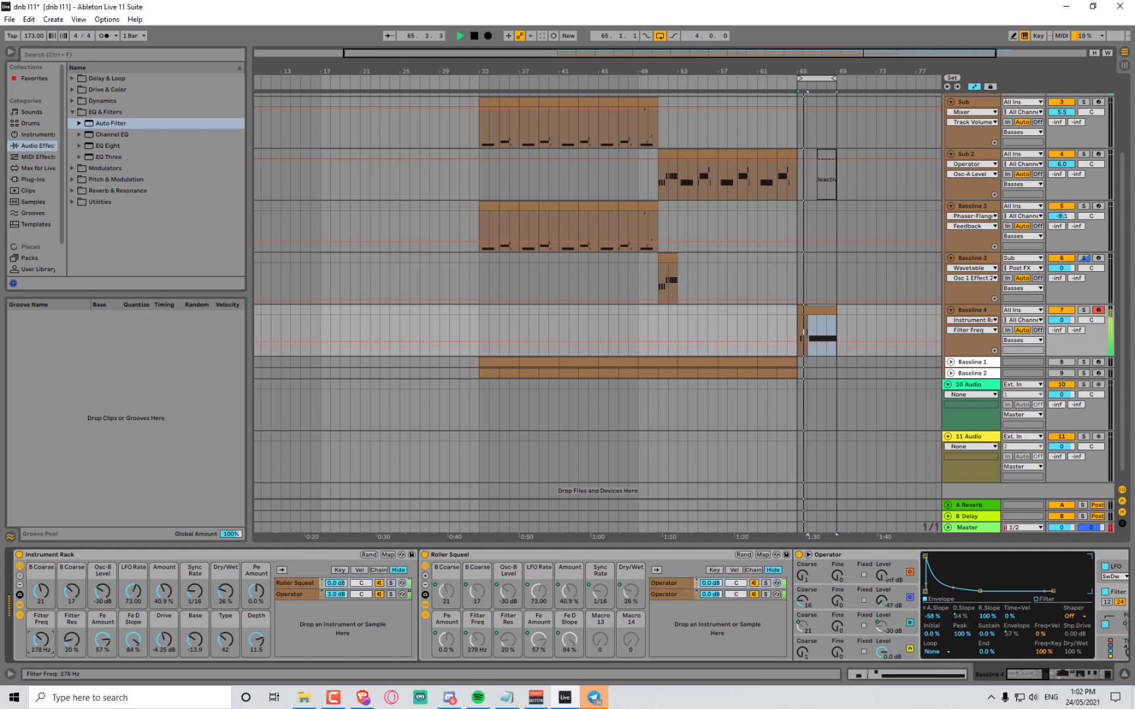
drag(41, 639, 41, 645)
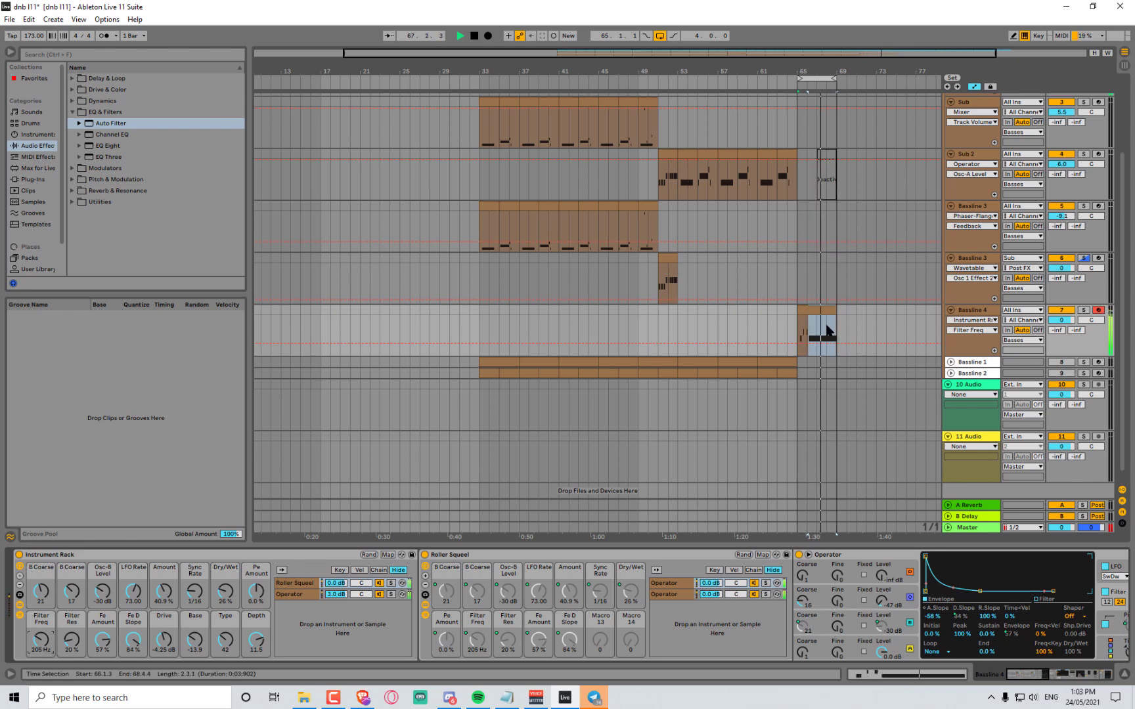
Lower the sidechain Compressor's threshold on the Basses group to -34.0 dB
scroll(900, 251, up, 3)
click(979, 150)
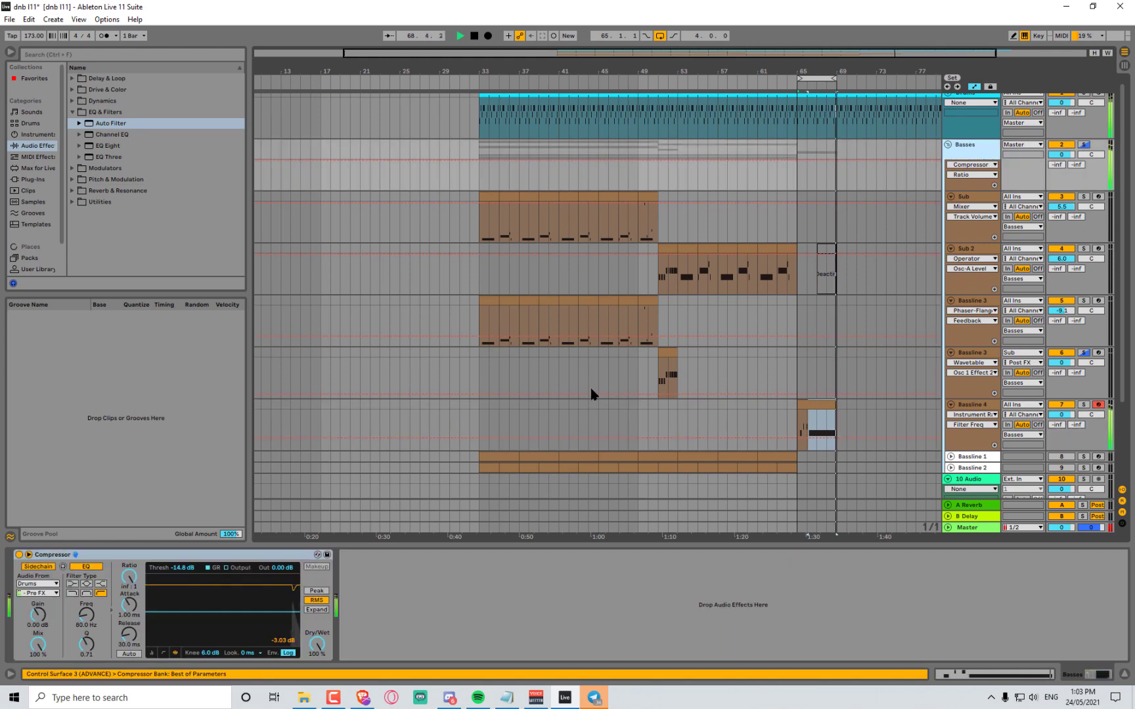
drag(165, 612, 164, 634)
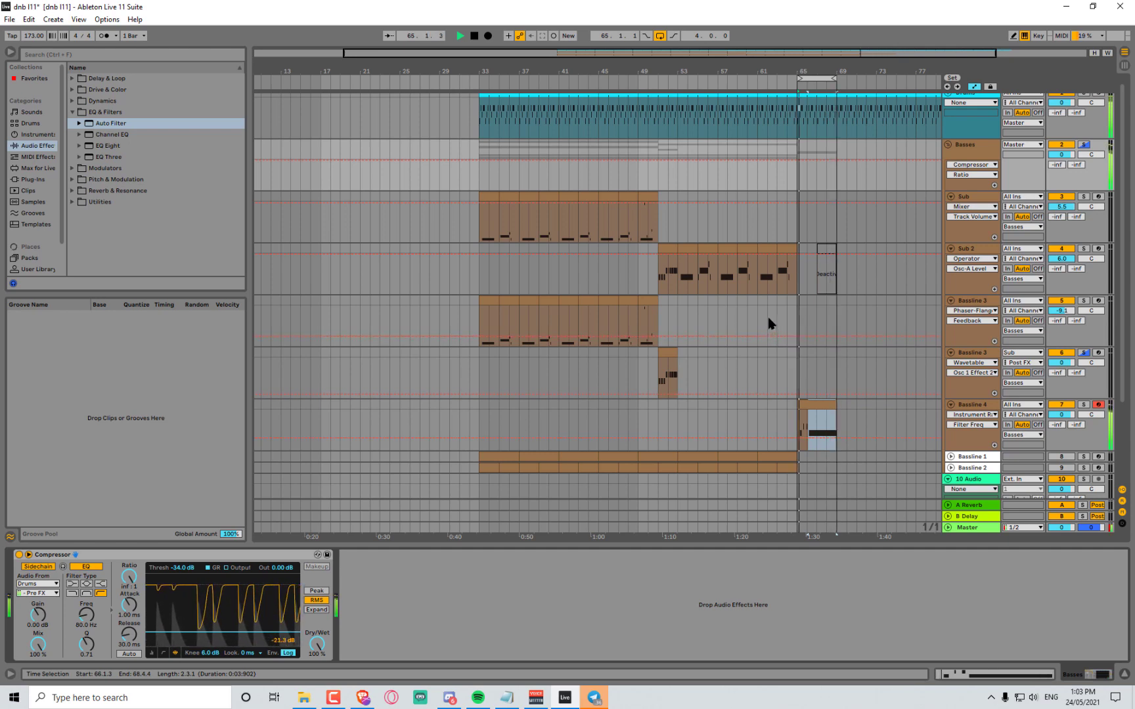
Return to the Bassline 4 track's rack and set the track volume to -3.1 dB
click(981, 405)
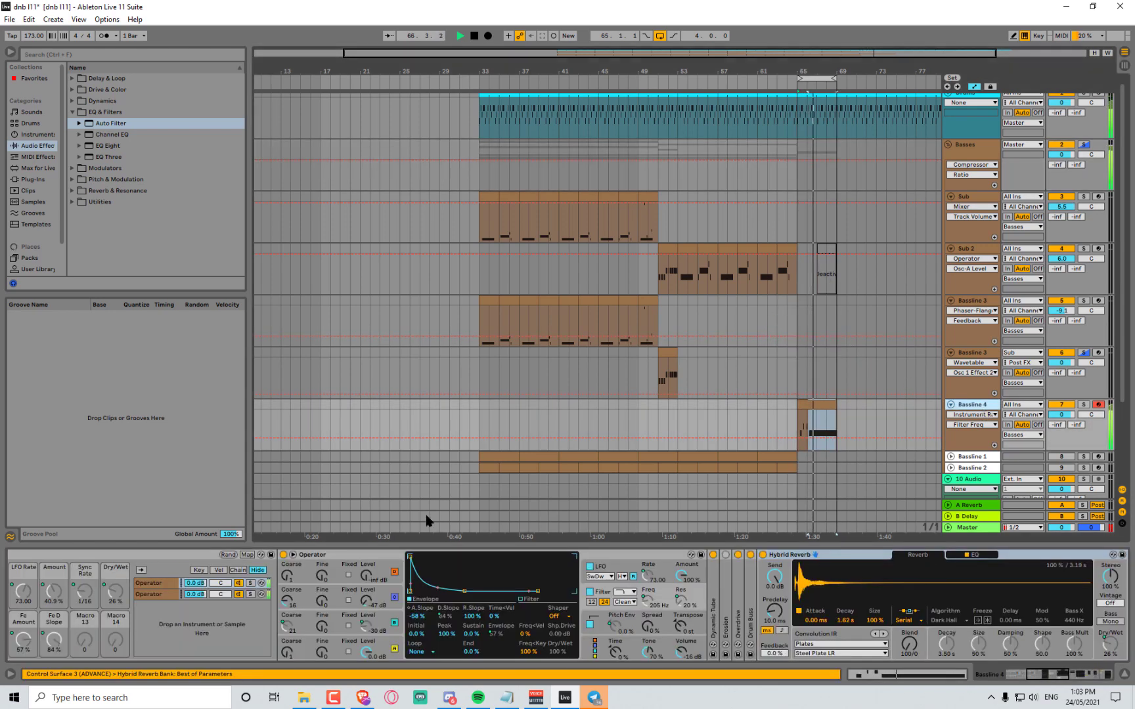
drag(1045, 675, 1024, 674)
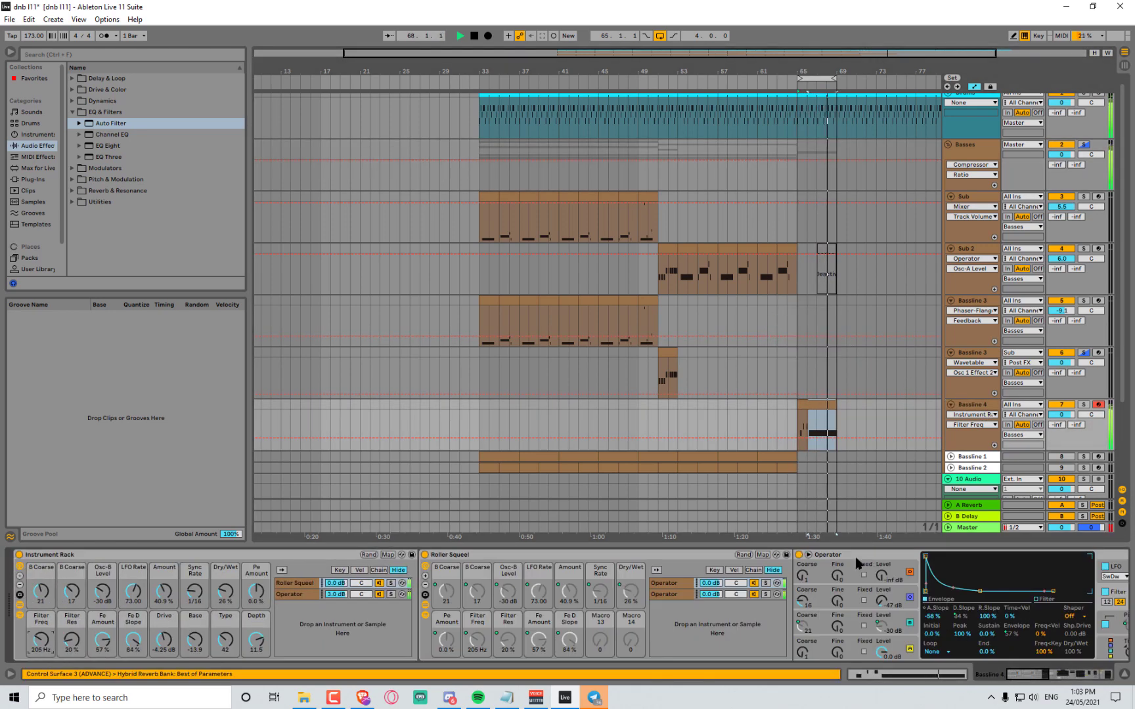
drag(1061, 415, 1061, 430)
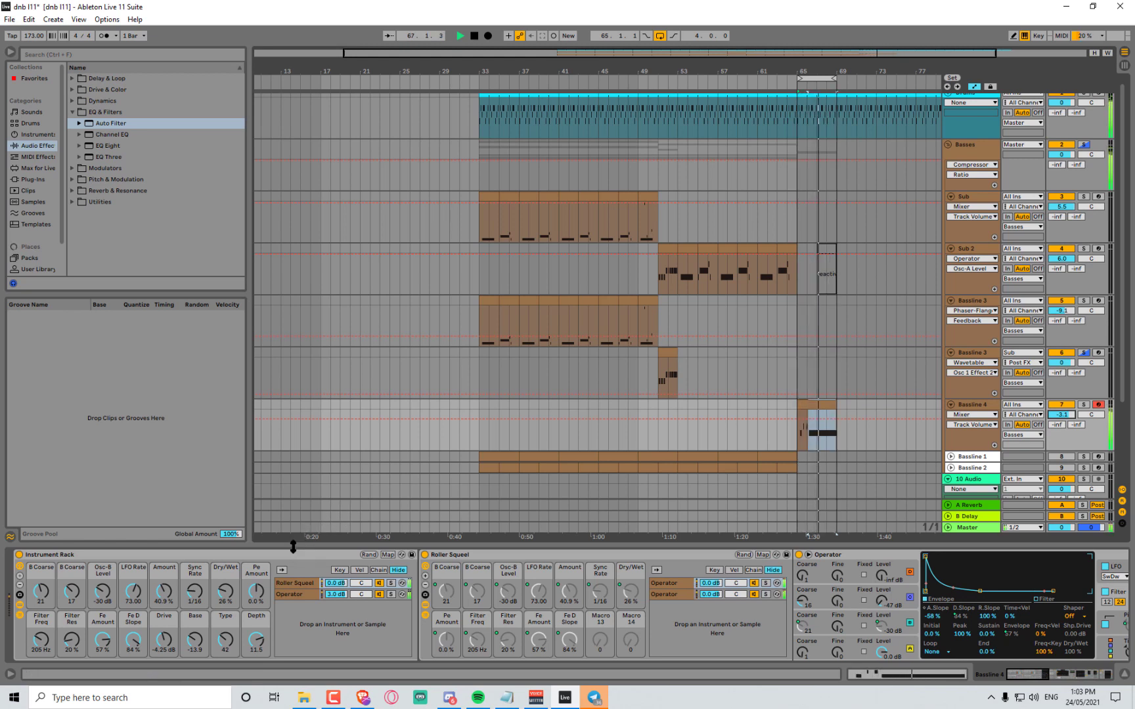
Set the rack's Drive to 21.3 dB, Base to -30.3, and the two B Coarse macros to 3 and 4
drag(195, 641, 195, 624)
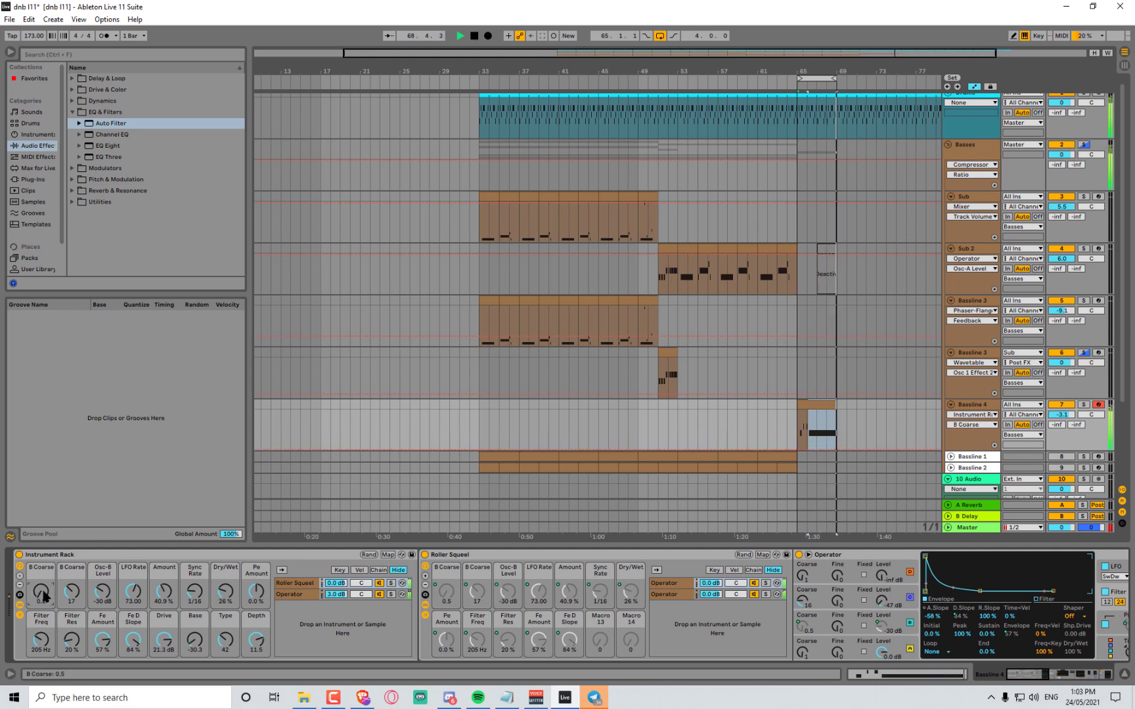
drag(53, 593, 54, 586)
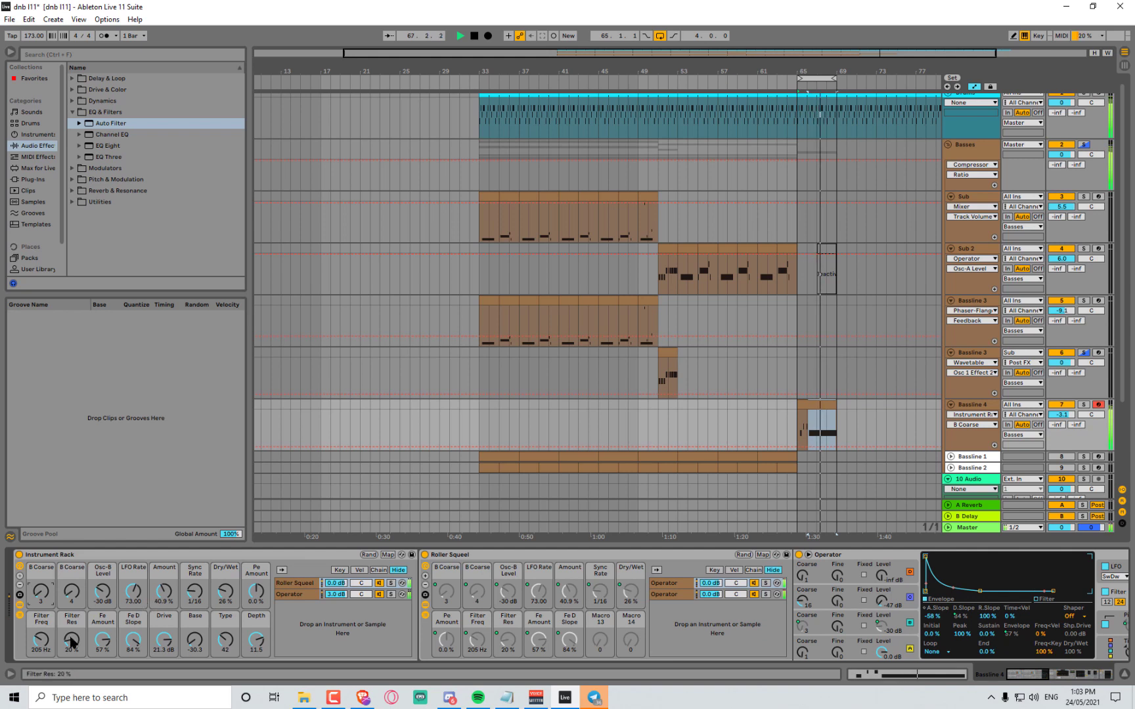
key(space)
Set the rack's Osc-B Level to -24 dB, LFO Rate to 93, Amount and Fe D Slope to 100%, Sync Rate to 1/4 and Depth to -2.46
drag(103, 649, 181, 618)
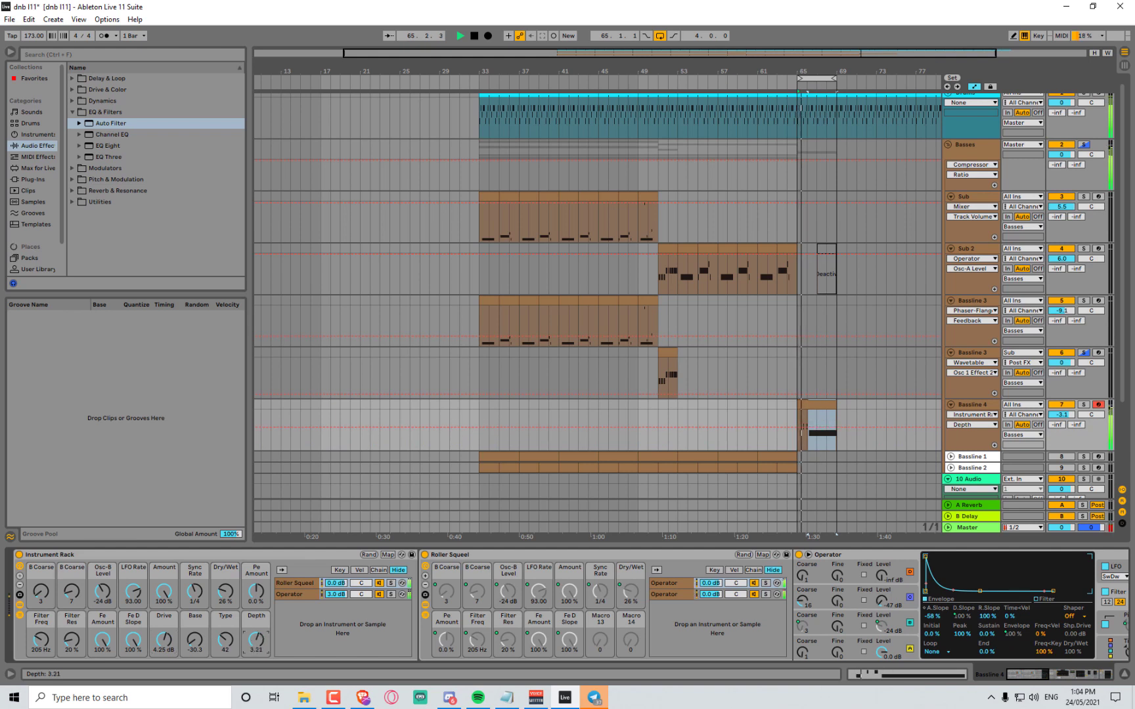
click(225, 639)
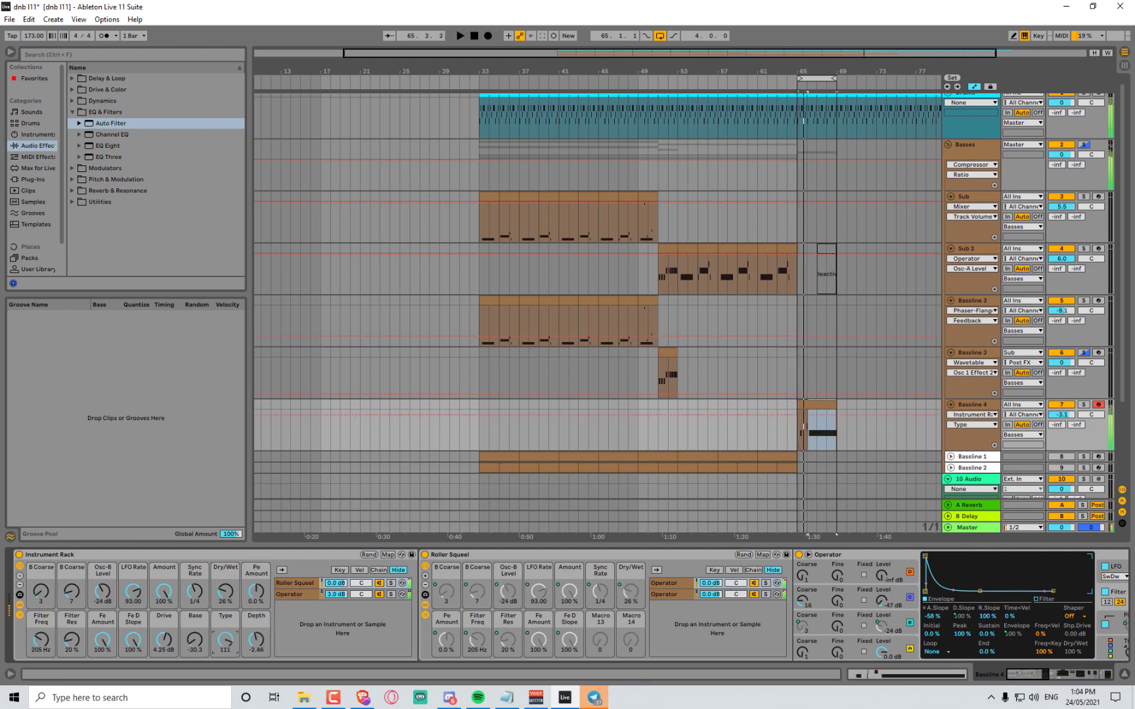
Set the rack's Base to -16.7, Type to 25, Fe Amount to 70%, first B Coarse to 12 and Filter Freq to 40.6 Hz
drag(189, 648, 188, 614)
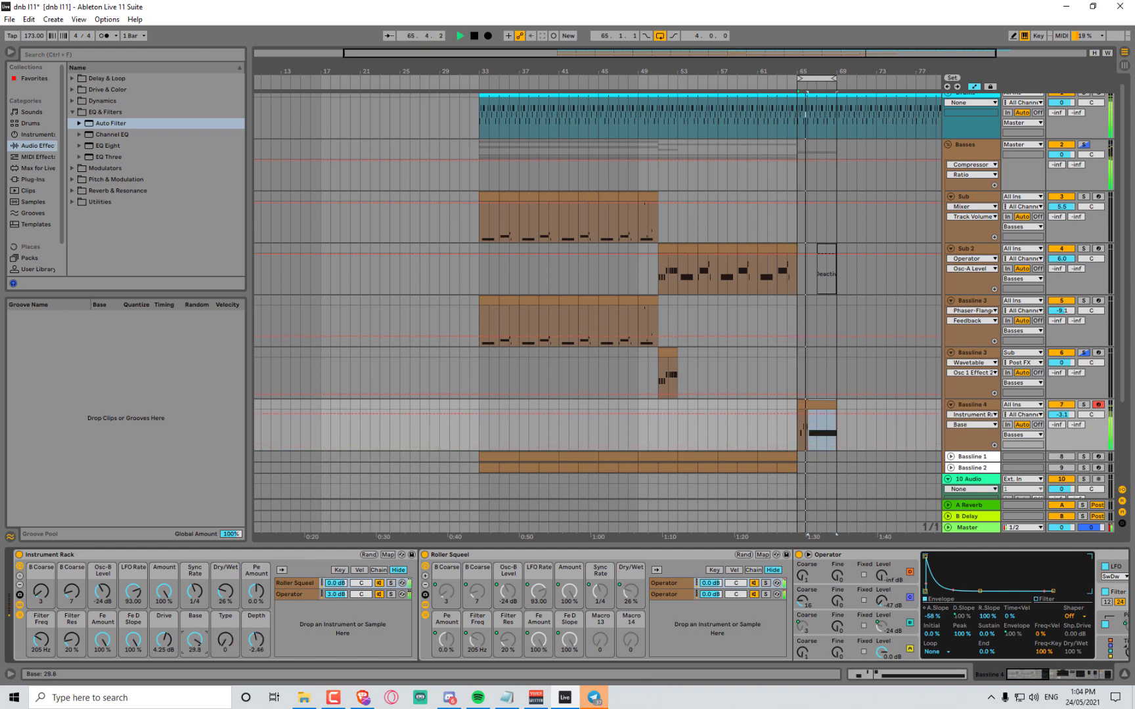
click(222, 650)
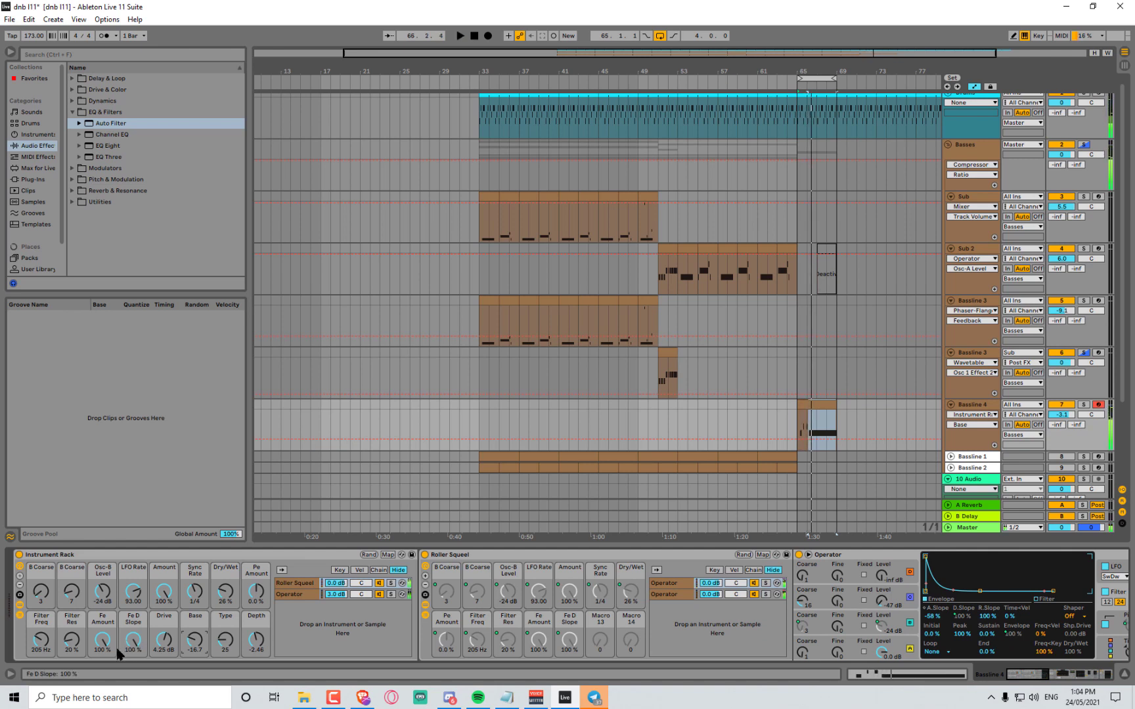
drag(105, 647, 106, 677)
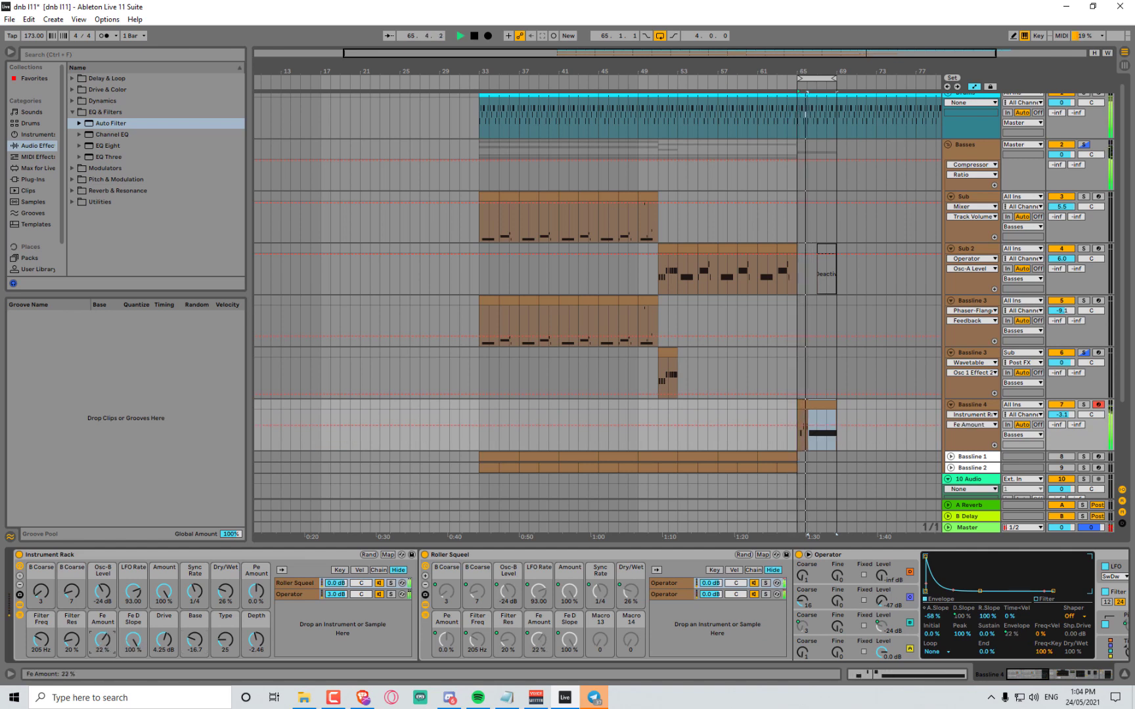
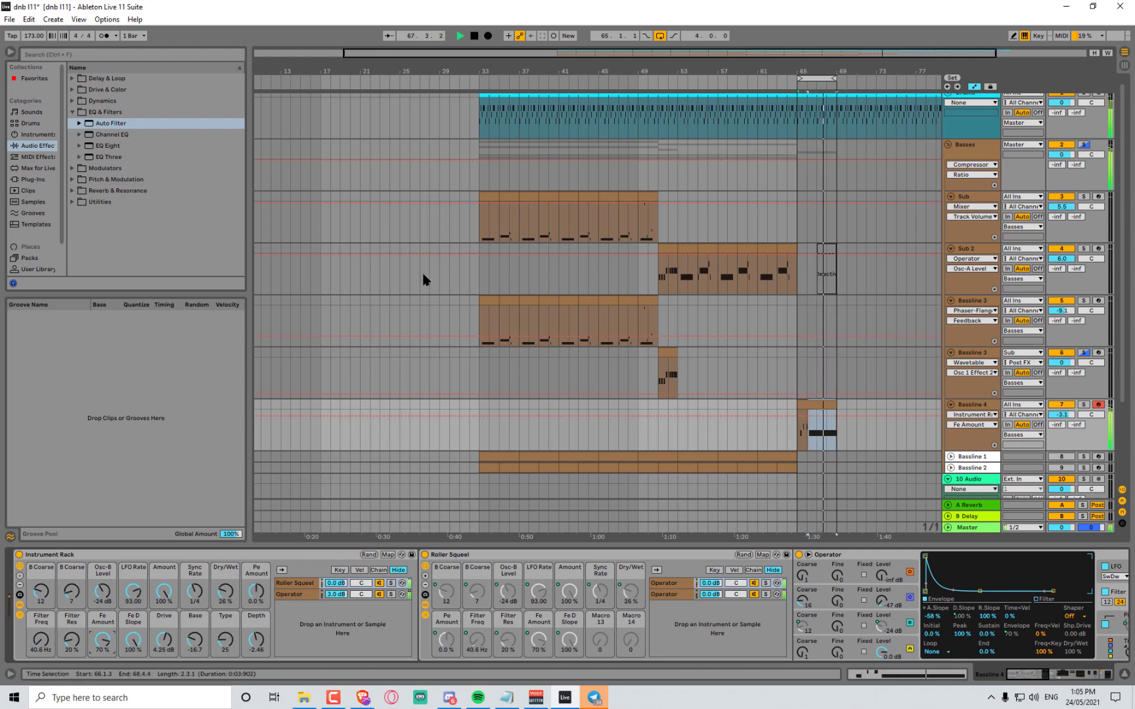
Play the arrangement from bar 33 and again from bar 51 to listen to the earlier bassline sections
click(479, 239)
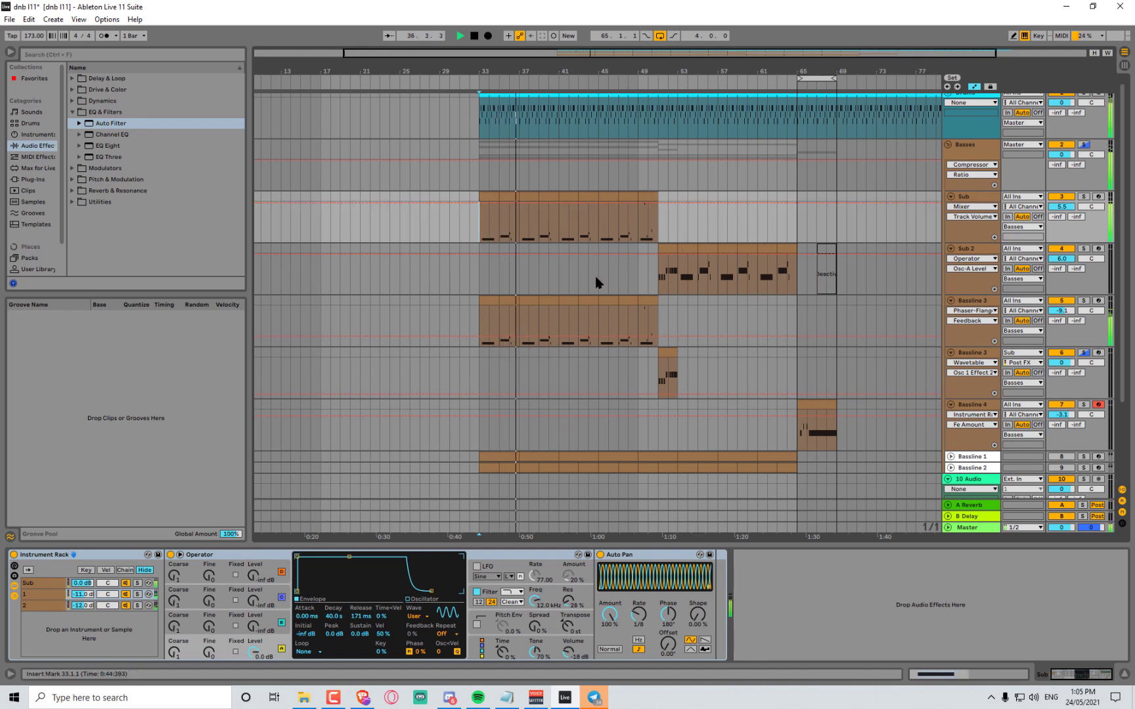
click(655, 281)
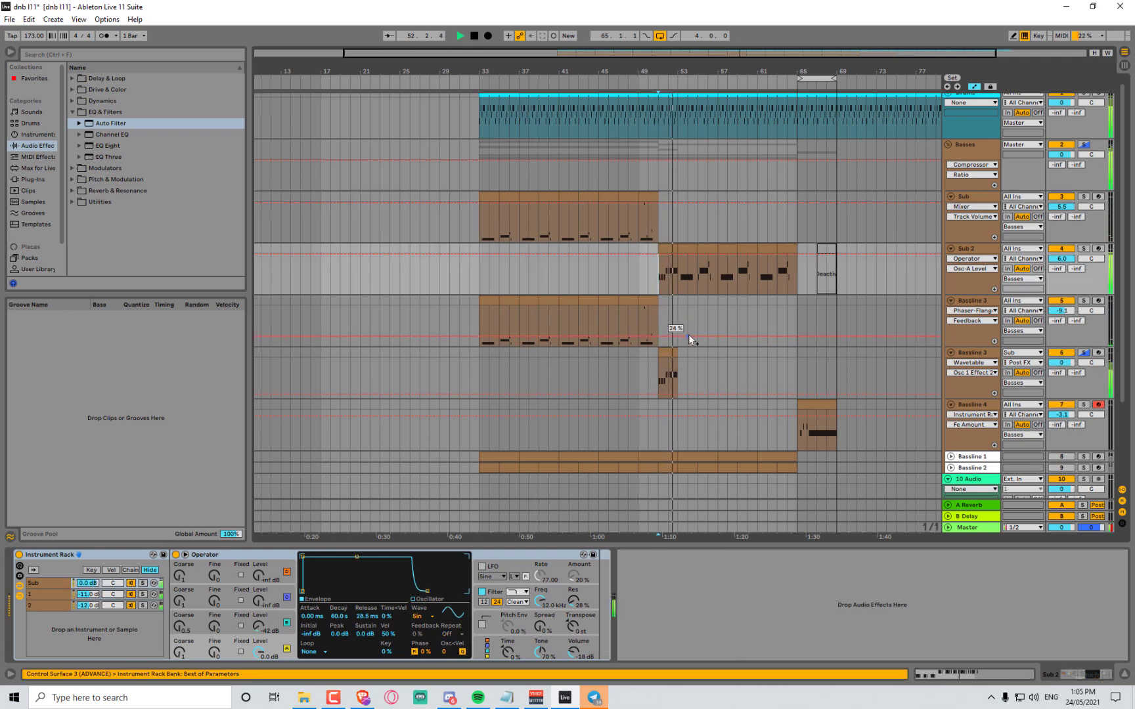
Set the Bassline 4 rack's second B Coarse to 18 and Filter Freq to 176 Hz while playing from bar 65
click(798, 368)
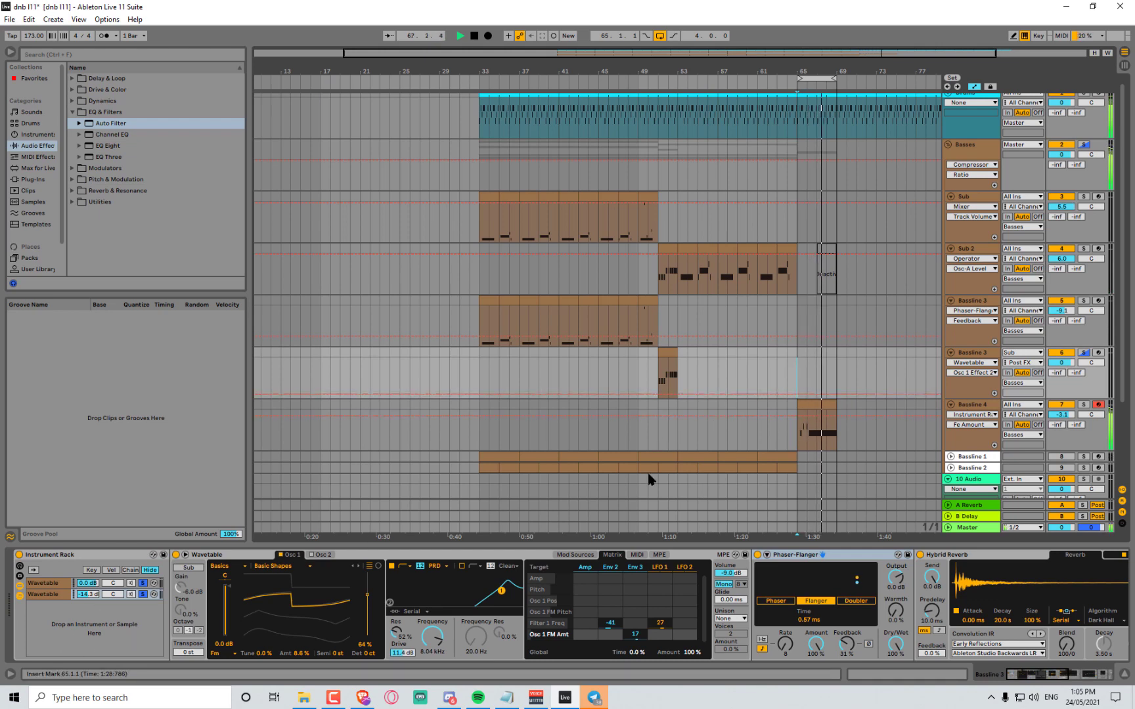
click(977, 407)
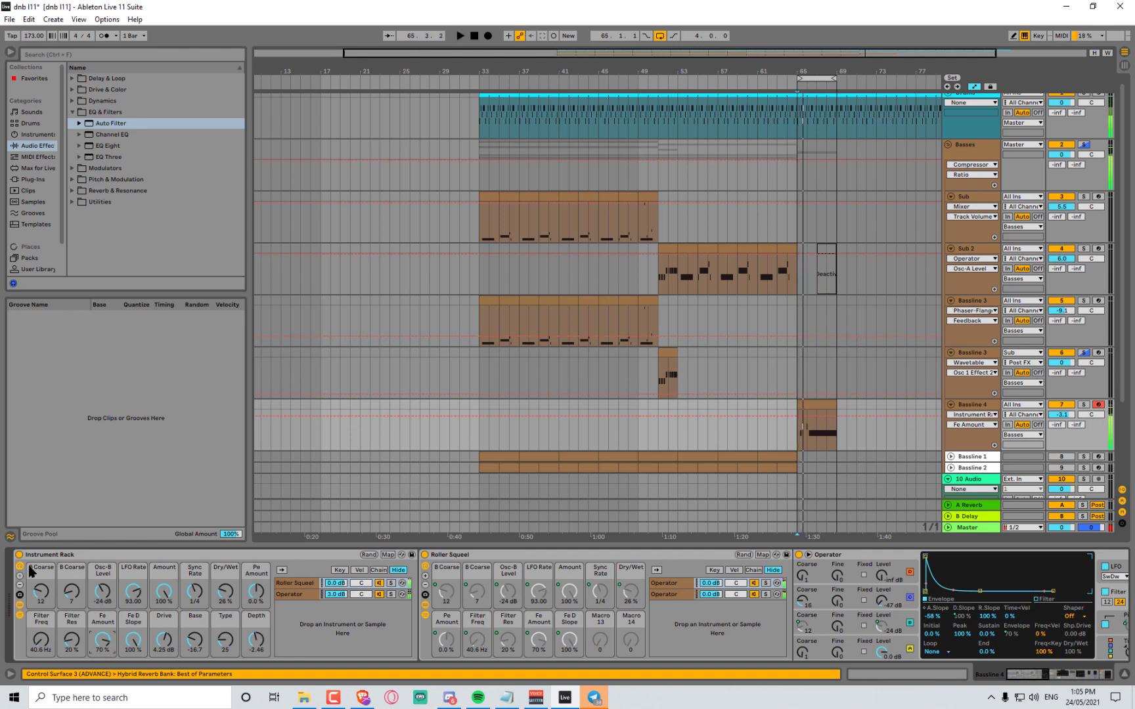
drag(78, 601, 77, 586)
mouse_move(41, 641)
mouse_down()
mouse_move(41, 608)
mouse_move(41, 620)
mouse_up()
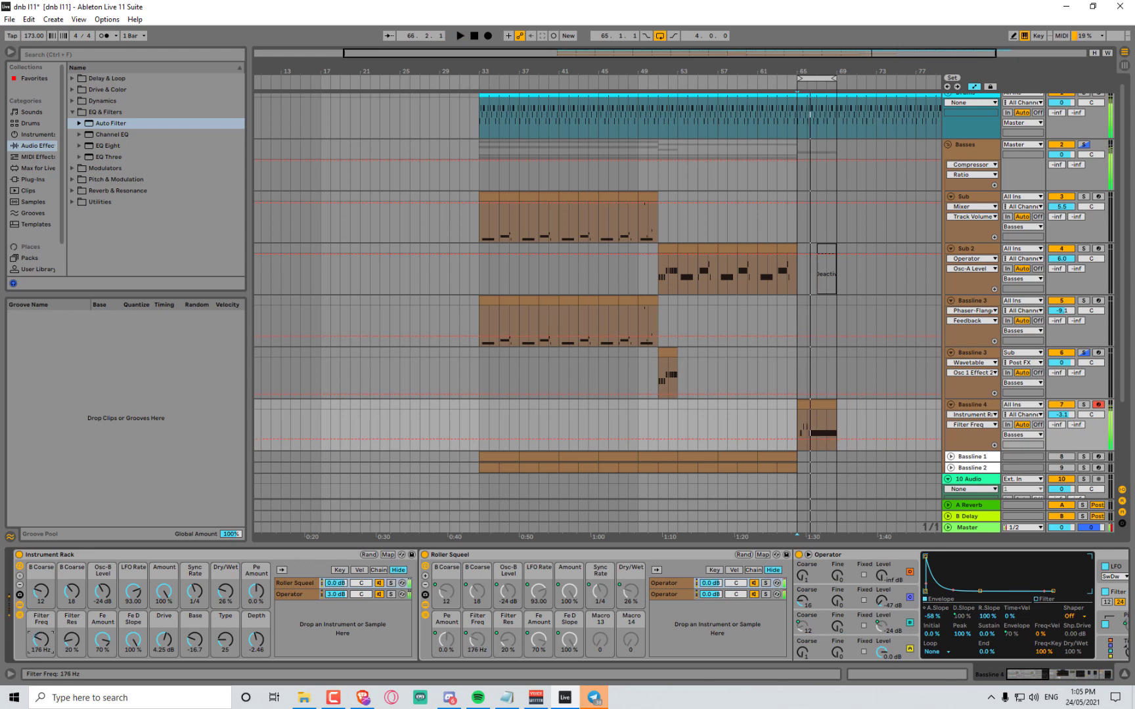
key(space)
key(space)
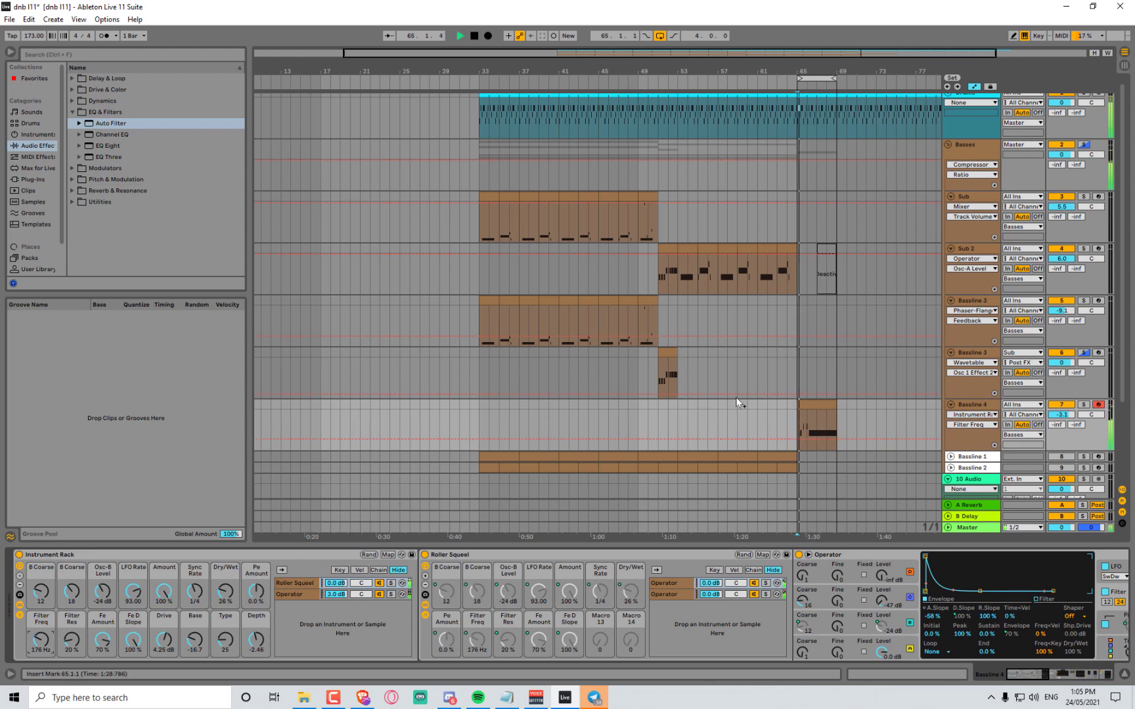
key(space)
Replace all notes in the Bassline 4 clip with one long G-1 note running from 1.1.1 to about 4.4.3
double_click(810, 403)
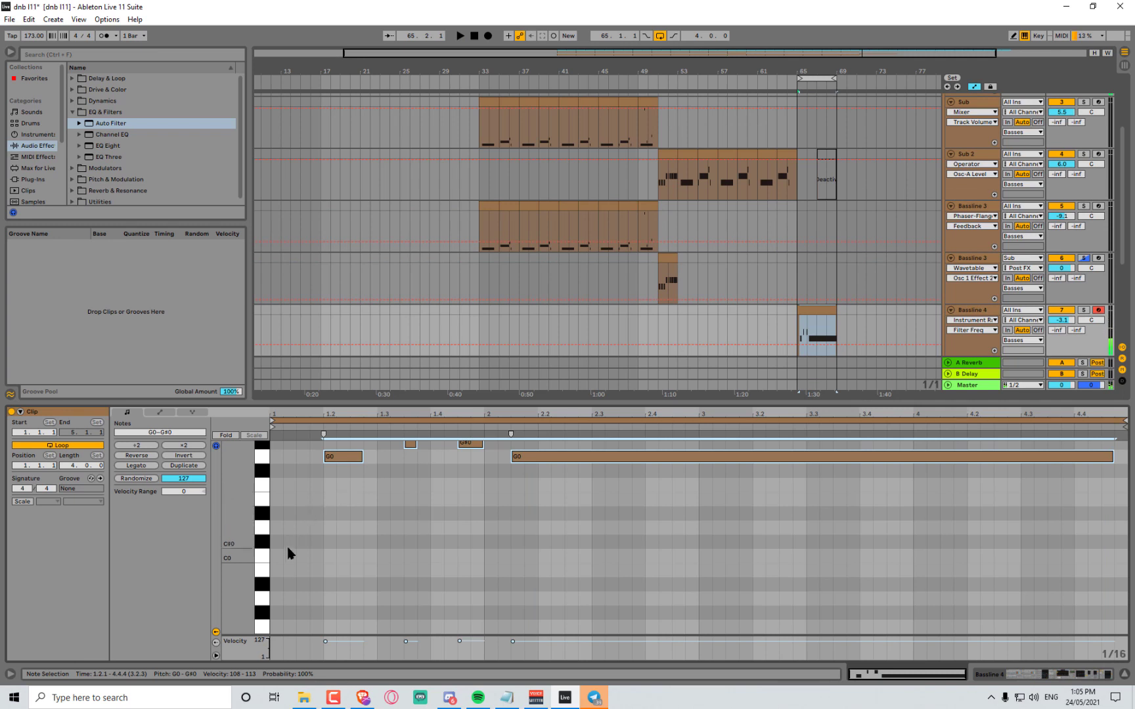
key(Delete)
double_click(280, 627)
key(space)
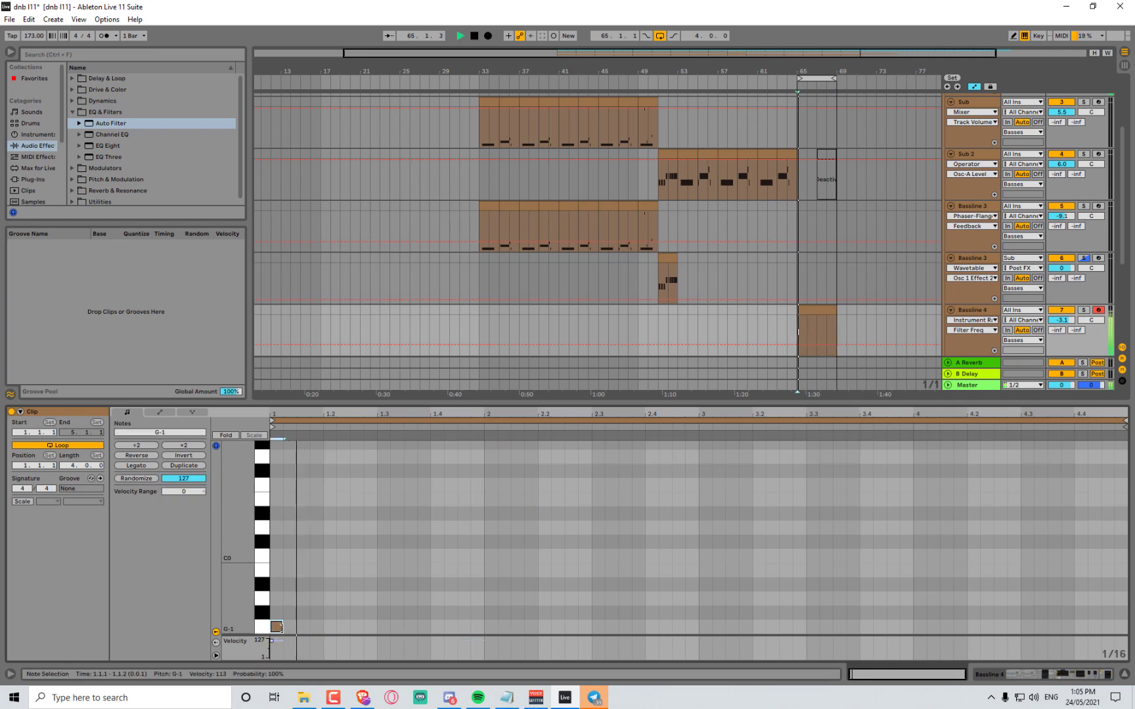
drag(282, 628, 941, 621)
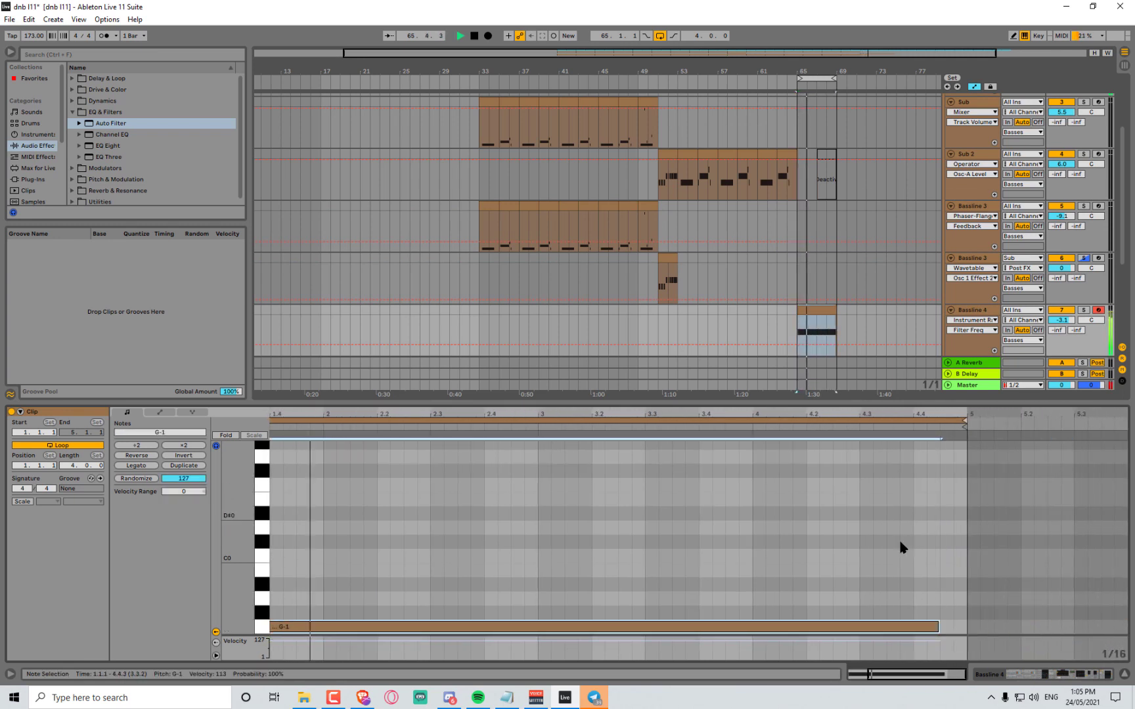
Transpose the long bass note up one octave to G0 and play the clip
key(space)
drag(892, 559, 854, 632)
key(shift+Up)
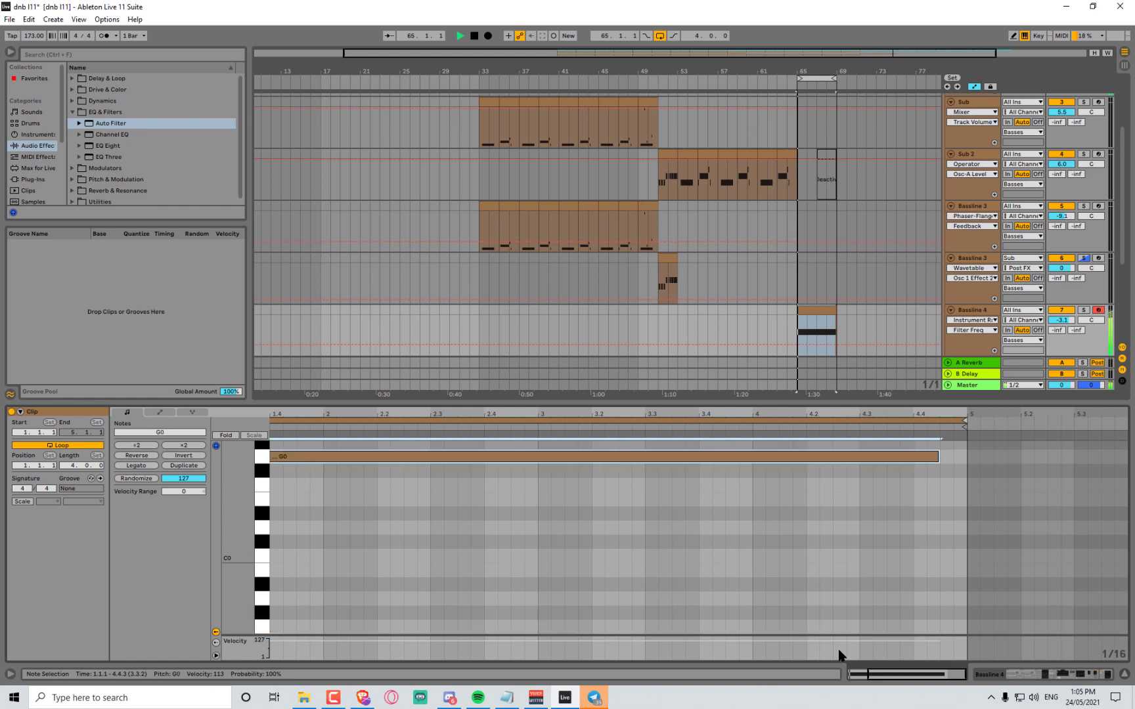
key(space)
key(z)
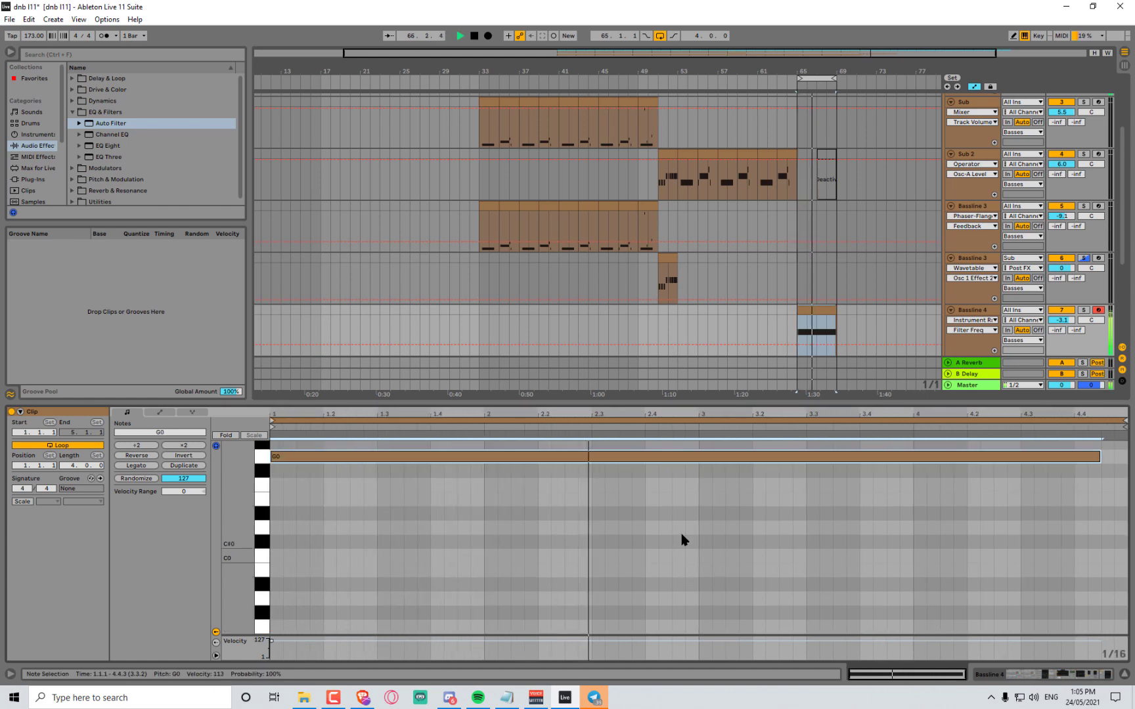
Lower the long bass note to D0, align its start with 1.1.1 and play it
key(space)
drag(522, 461, 511, 531)
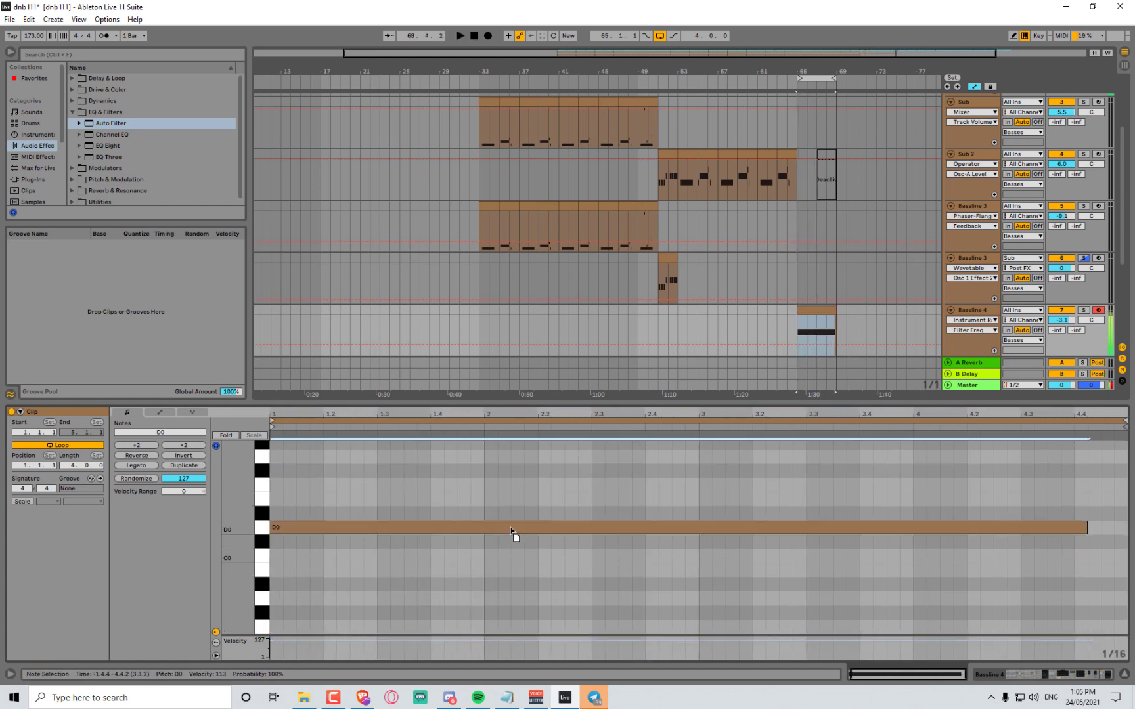
key(space)
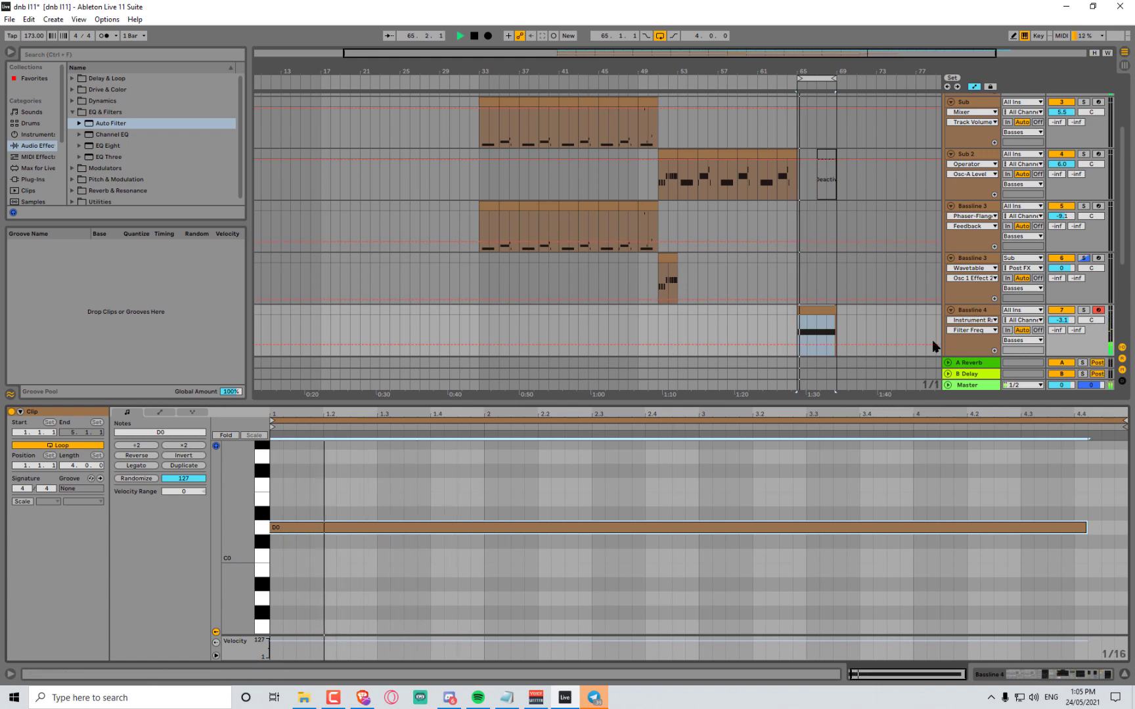
key(space)
click(858, 460)
click(862, 530)
key(Right)
key(Right)
key(Right)
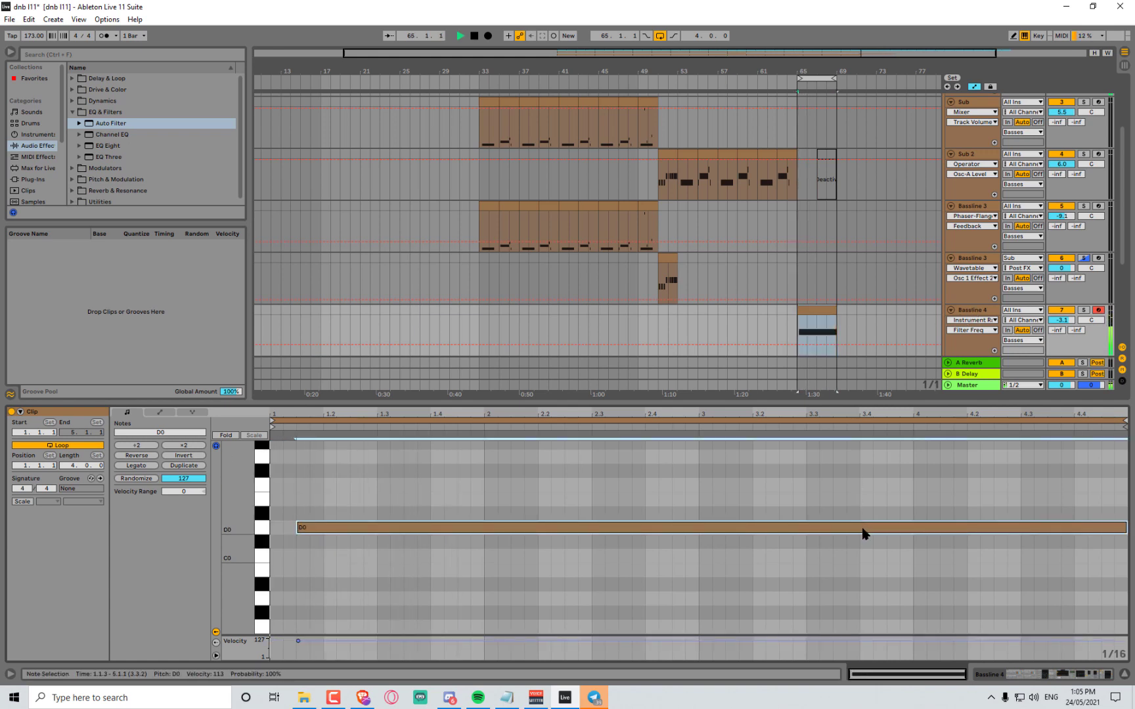
drag(334, 533, 331, 534)
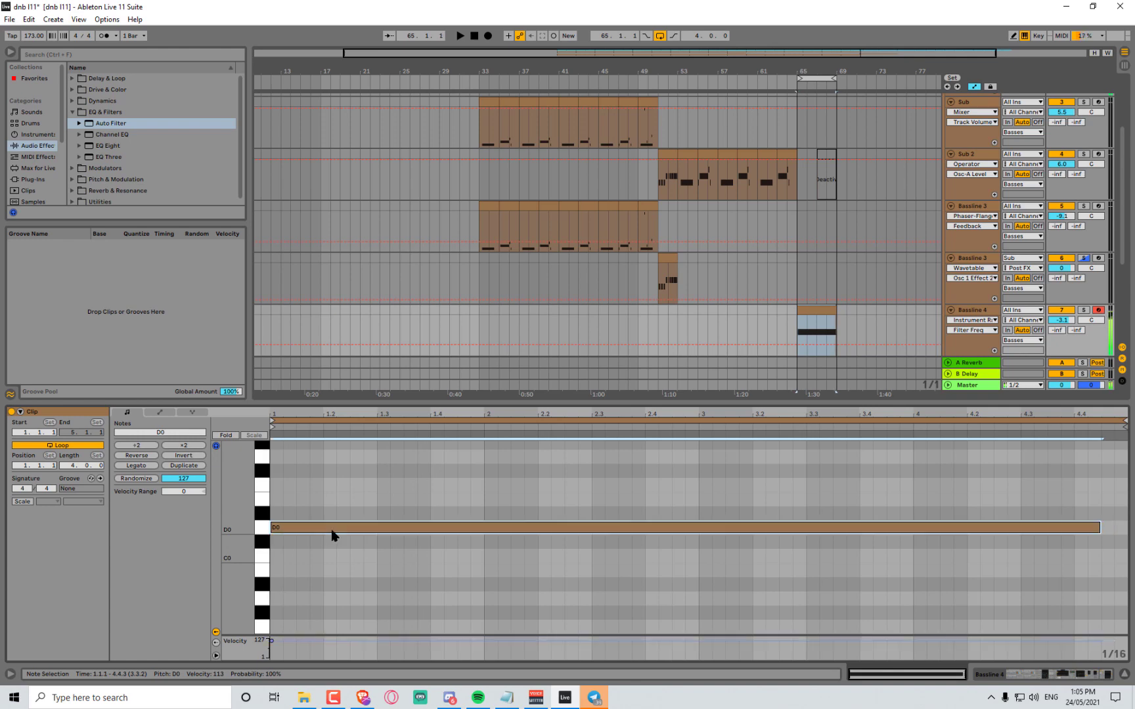
key(space)
Set the rack's B Coarse macros to 11 and 4, Amount 40.2%, Sync Rate 1/3, Dry/Wet 0%, Filter Freq 323 Hz, Drive 34.3 dB, Base 3.12, Depth -2.46
double_click(968, 311)
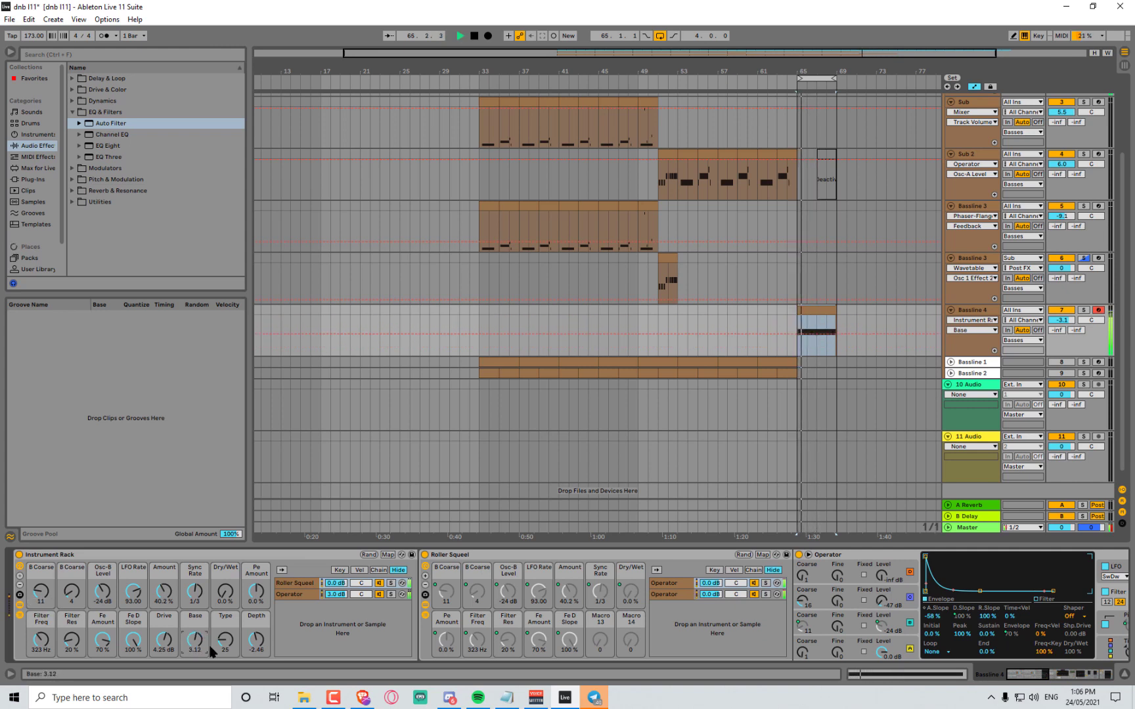
key(space)
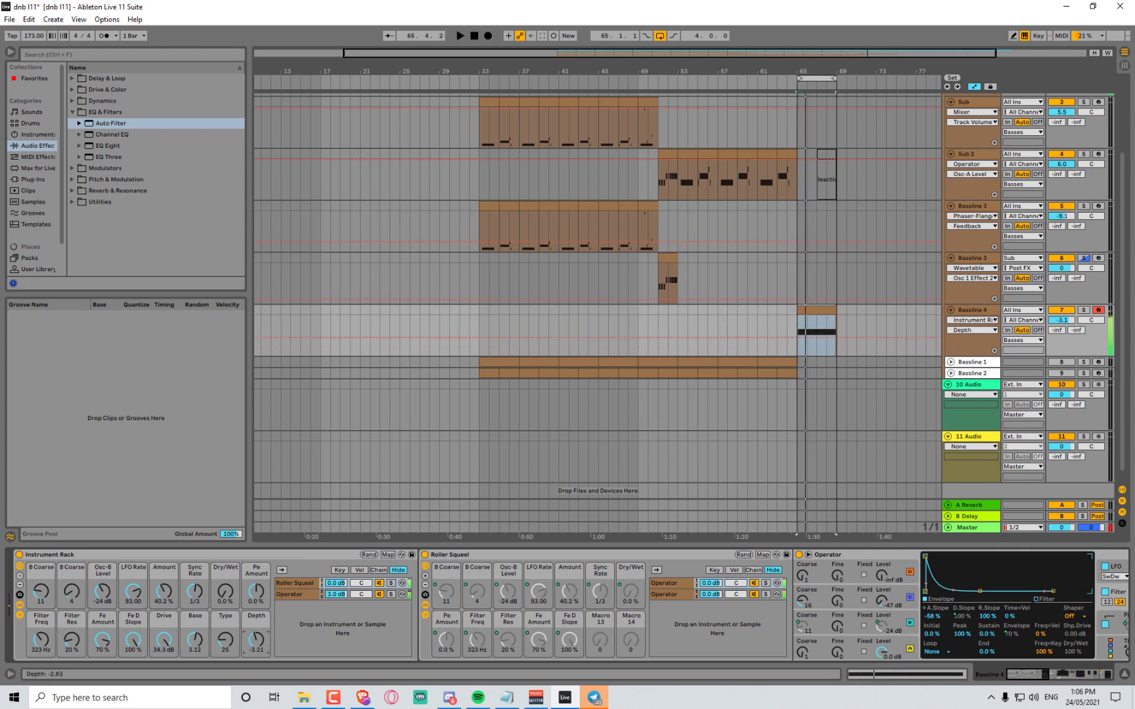
mouse_move(256, 639)
mouse_down()
mouse_move(256, 657)
mouse_move(256, 617)
mouse_up()
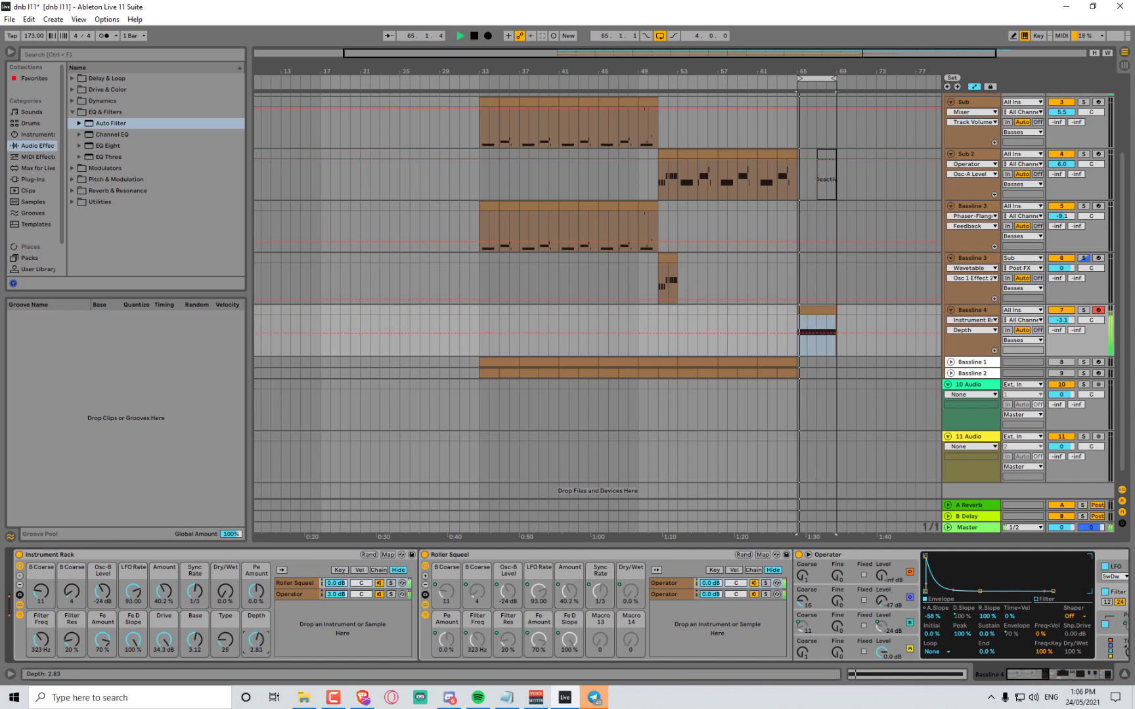
drag(256, 640, 257, 647)
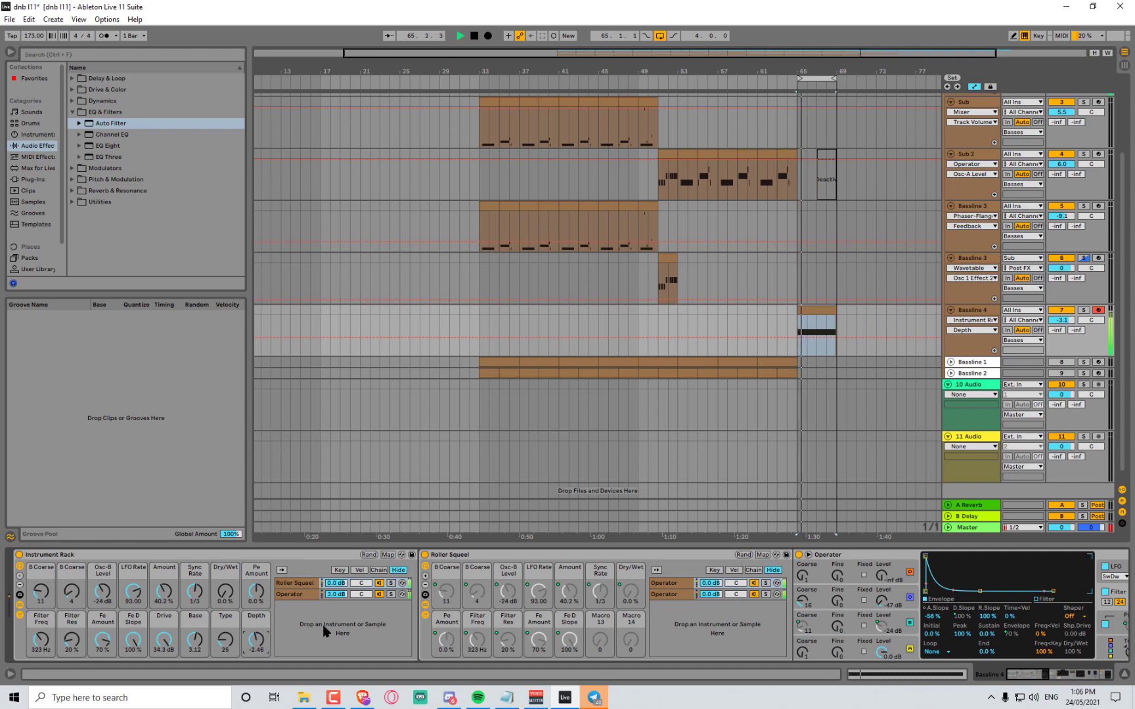
key(space)
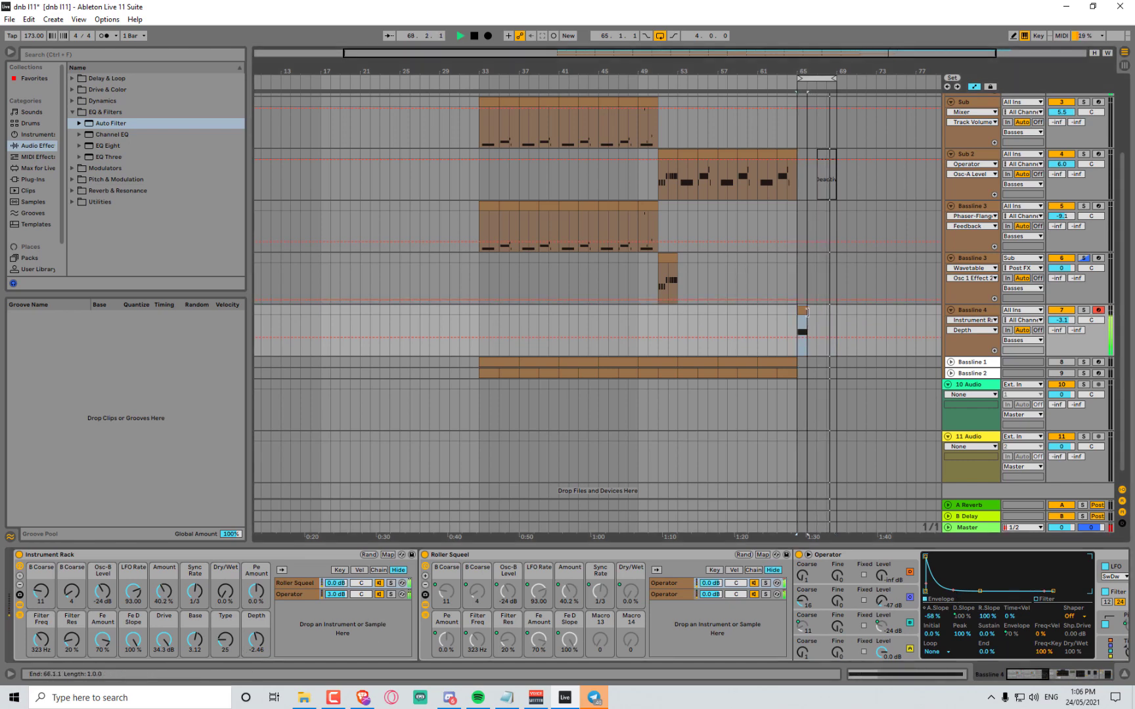
Shorten the long D0 note to three sixteenths and place copies at 1.3.3 and 2.1.1
click(815, 322)
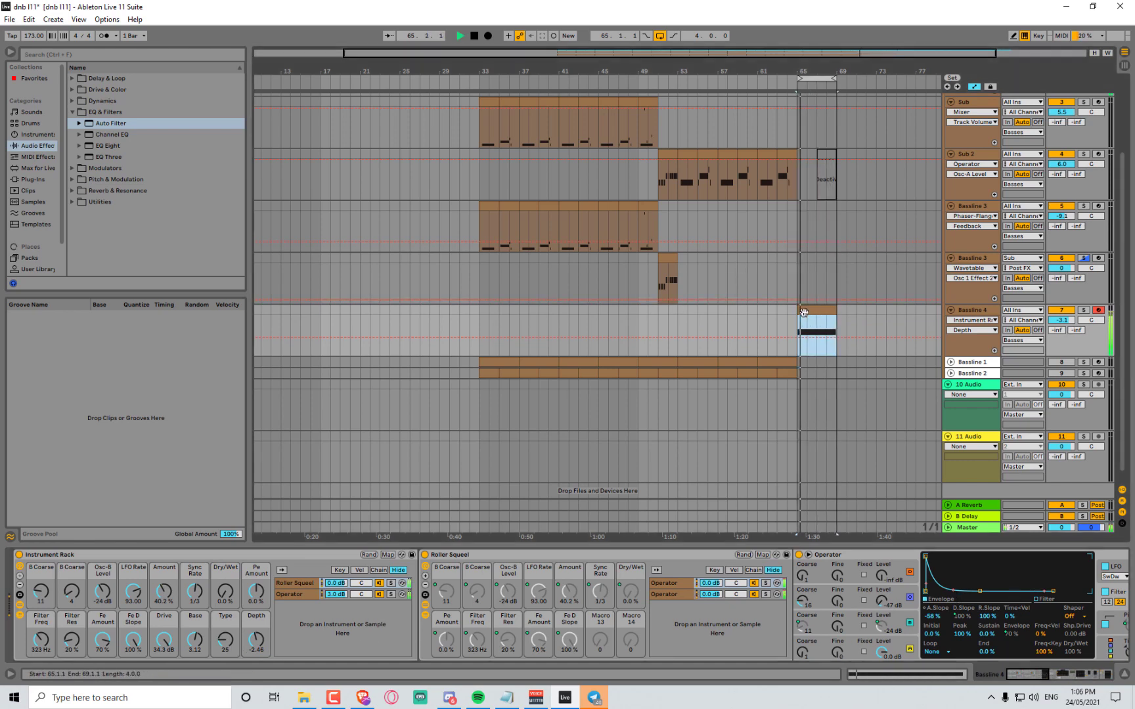
double_click(815, 322)
click(1090, 529)
key(space)
drag(1089, 528, 499, 526)
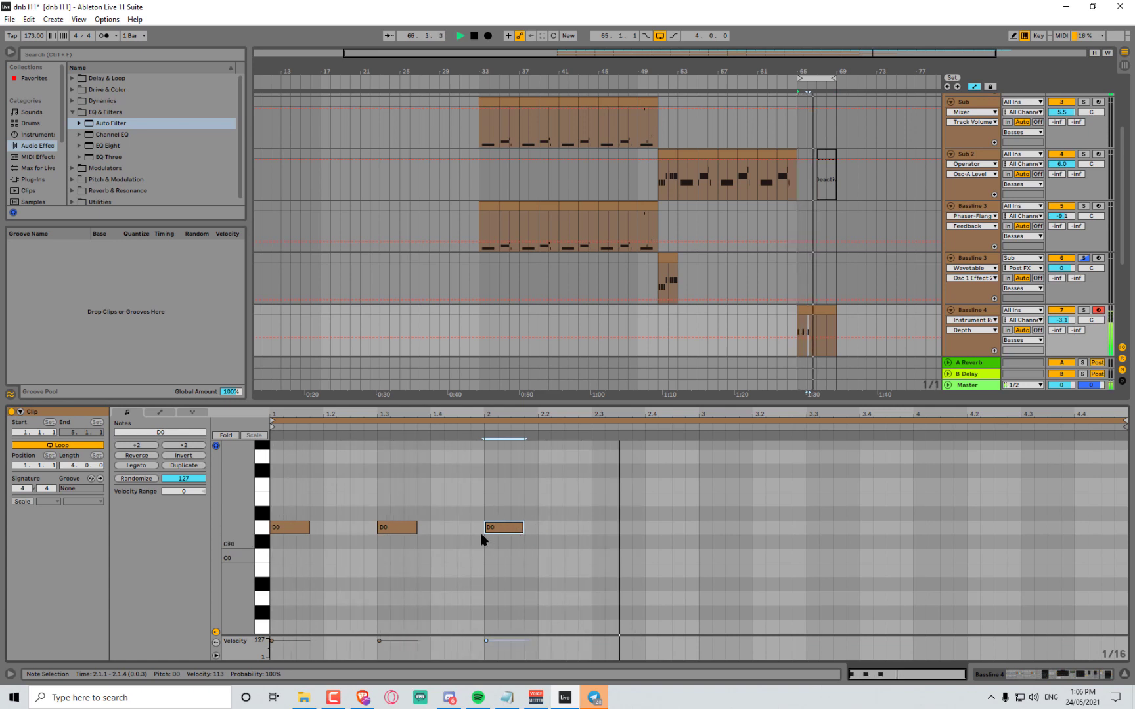
click(395, 531)
drag(396, 531, 426, 533)
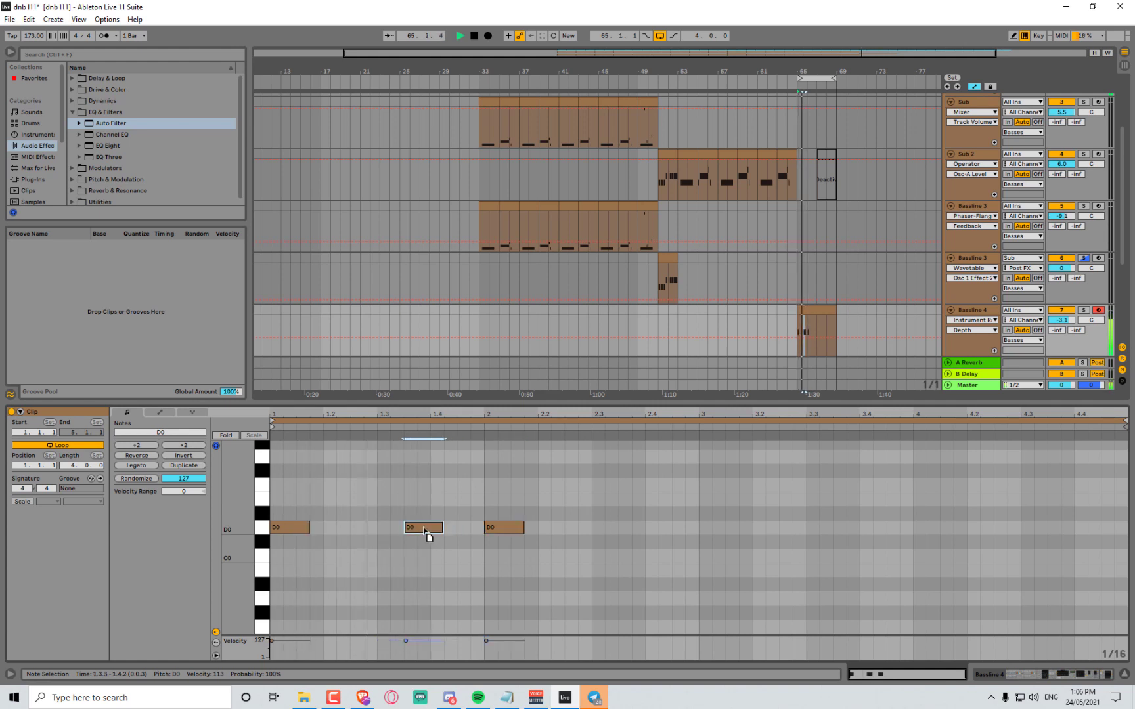
Try a short extra note around 1.2.3, first at D0 and at D#0, and delete it
double_click(370, 528)
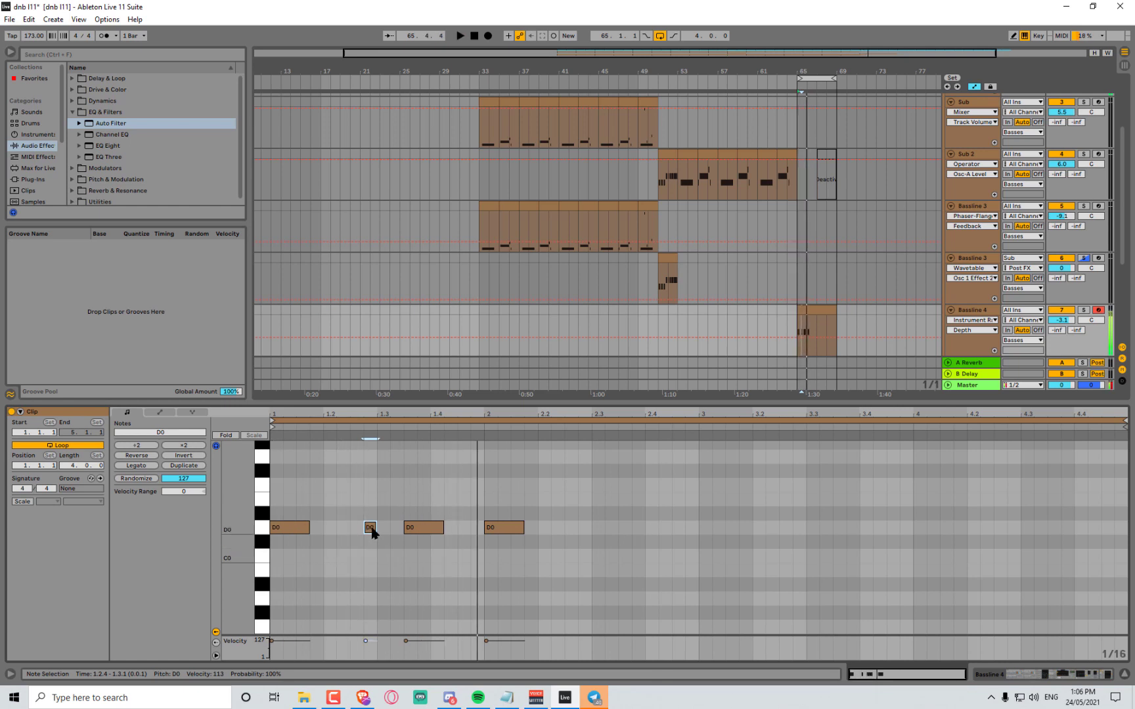
double_click(366, 530)
key(space)
double_click(356, 528)
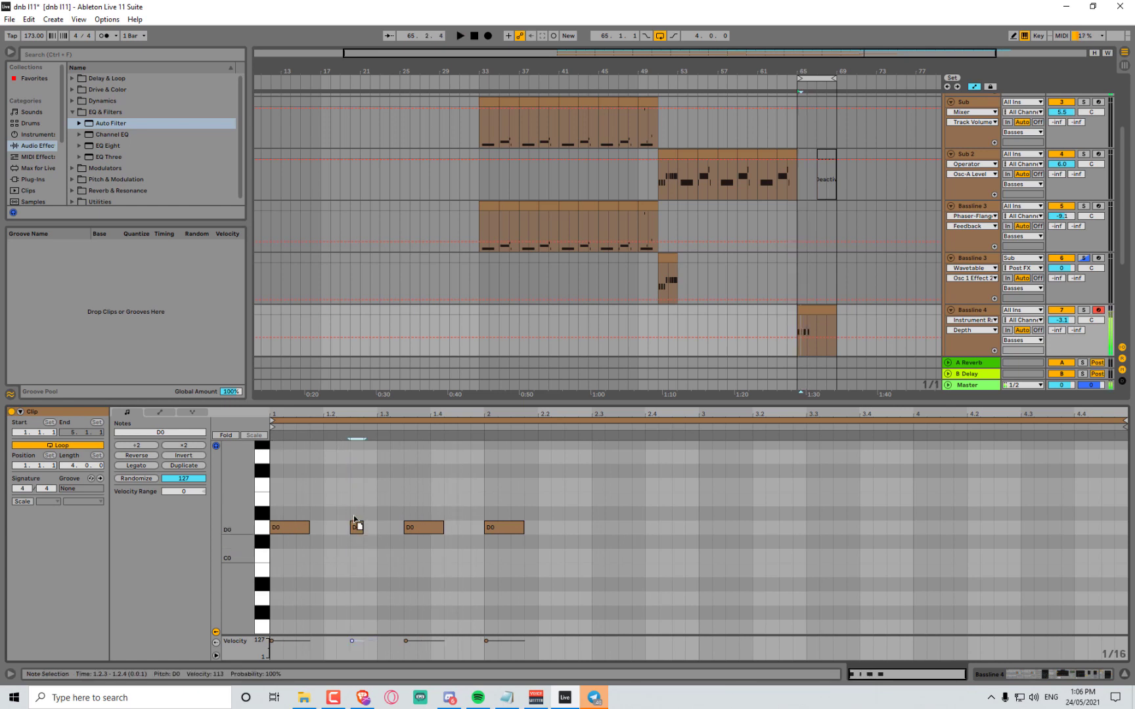
drag(355, 526, 355, 514)
key(space)
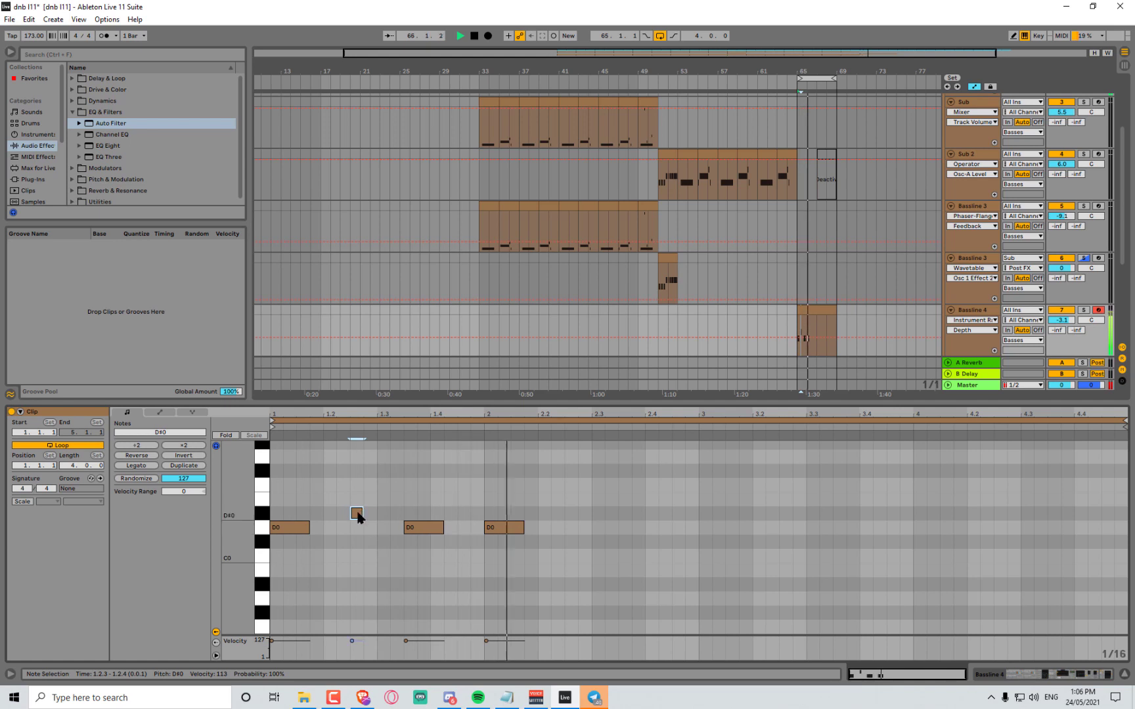
key(Delete)
key(space)
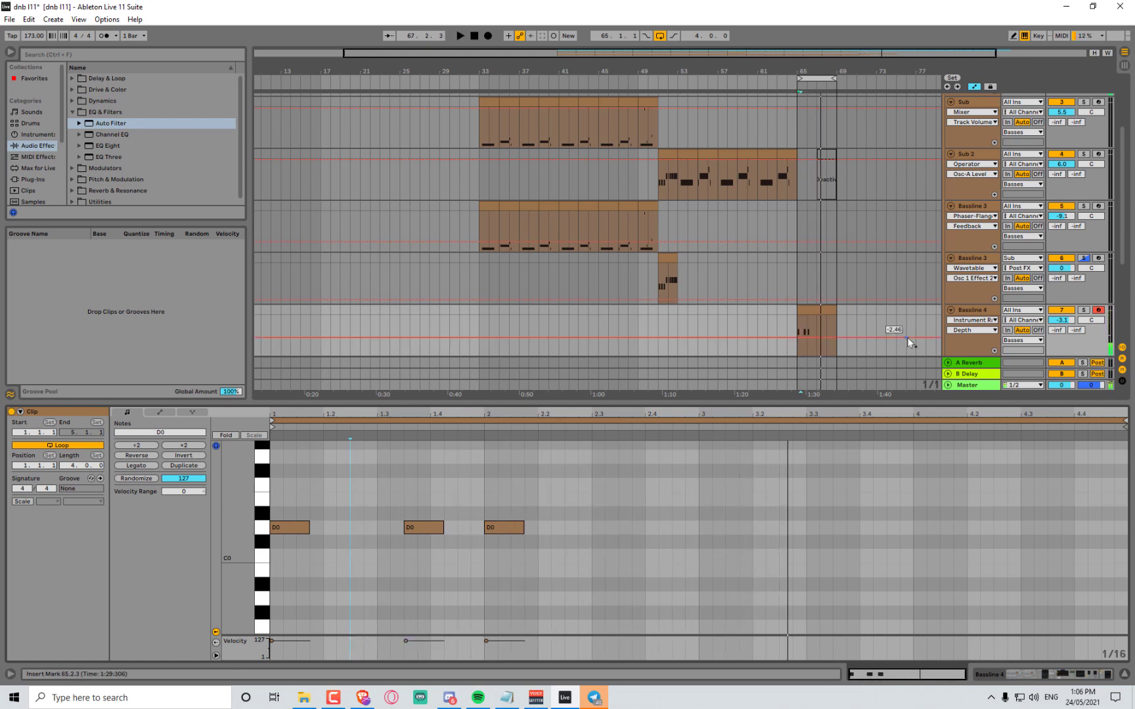
Raise the note at 1.3.3 to D#0 and add a longer D0 note from 2.3.3 to 3.1.1
key(space)
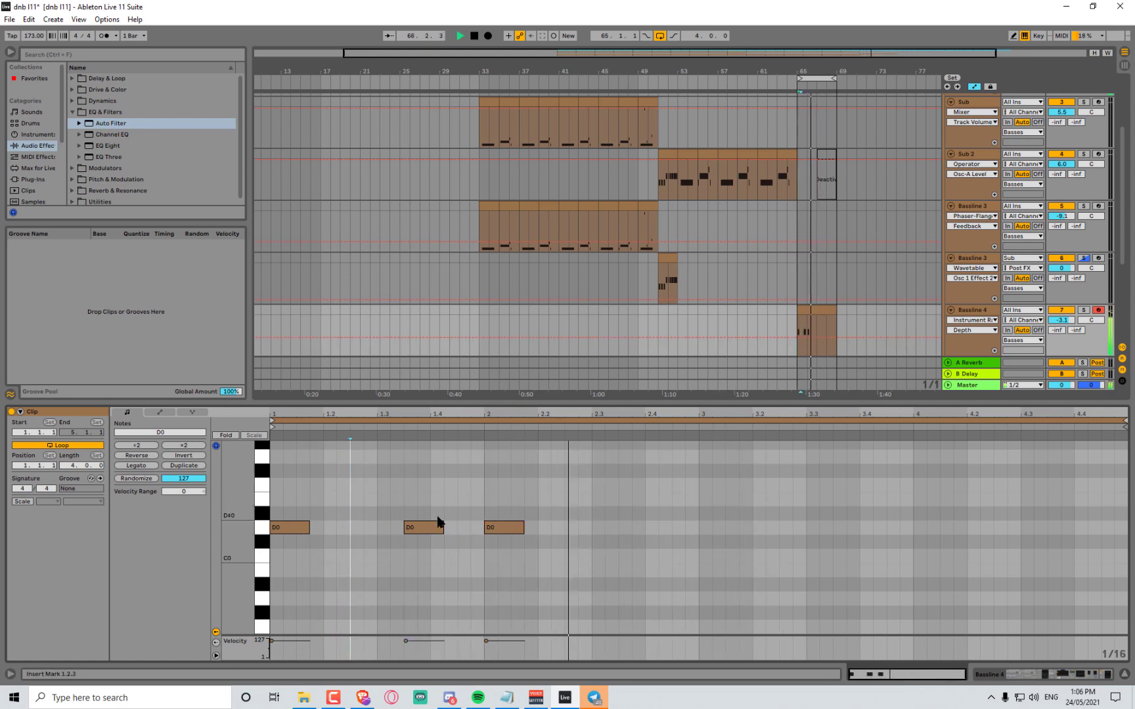
drag(416, 530, 417, 518)
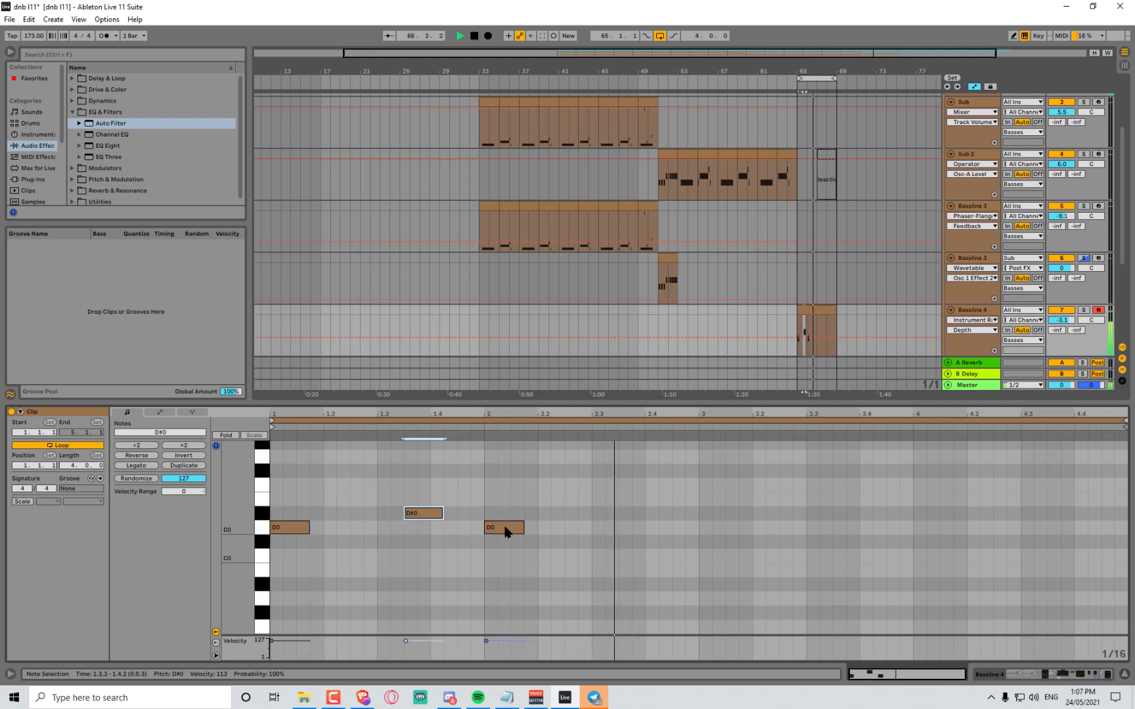
drag(506, 531, 698, 528)
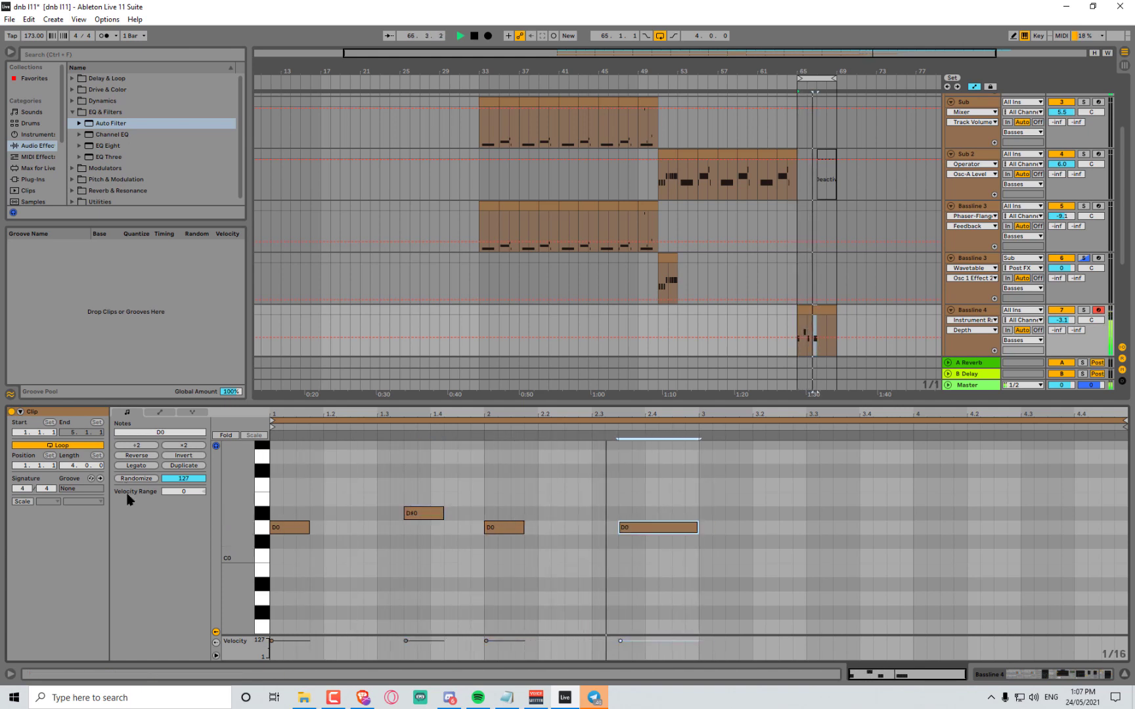
Set the Bassline 4 clip's loop length to 2 bars so the four-note pattern repeats
click(74, 466)
text(1)
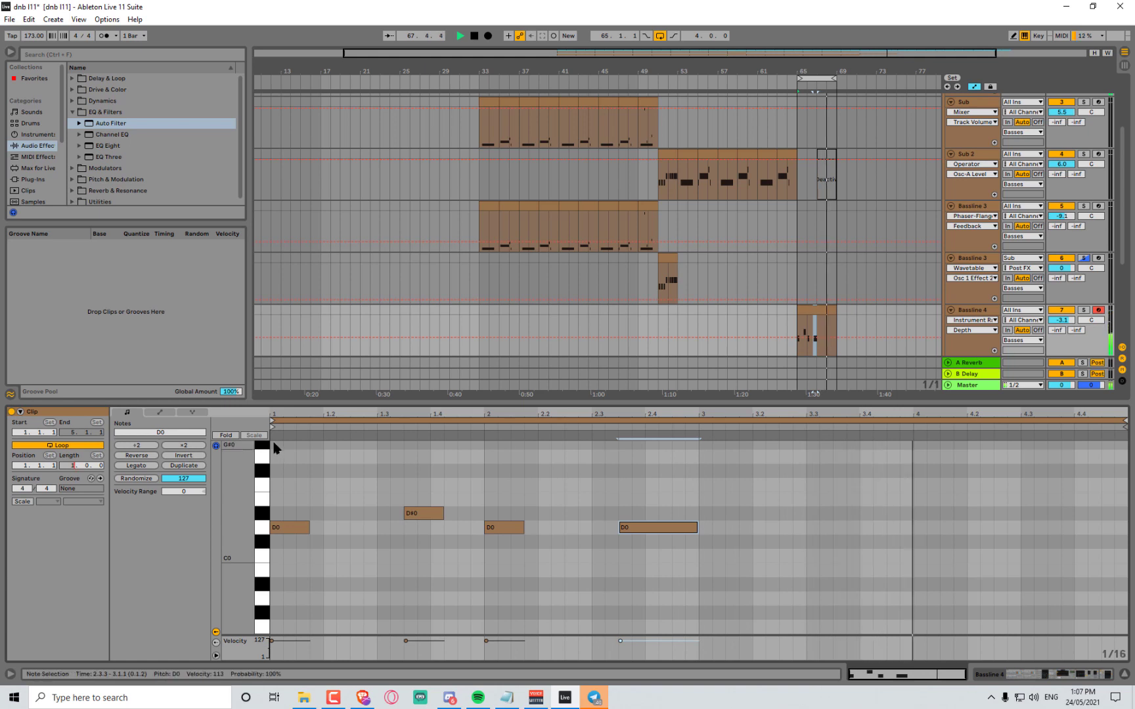
key(Return)
drag(484, 421, 701, 415)
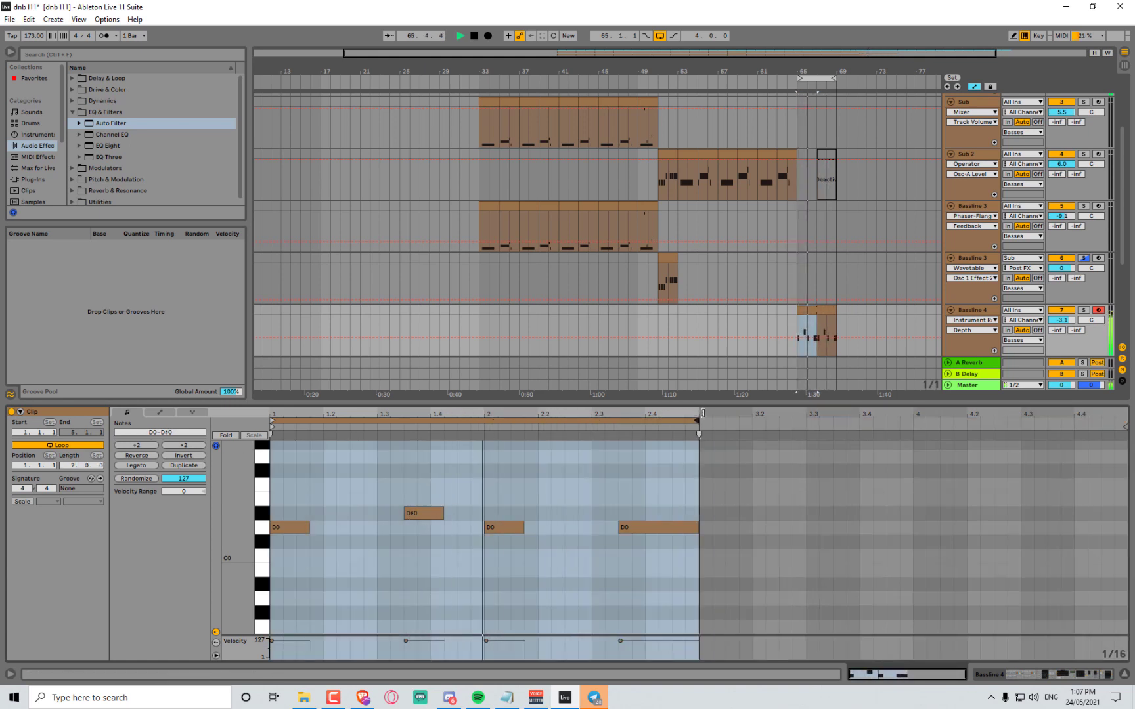
click(654, 480)
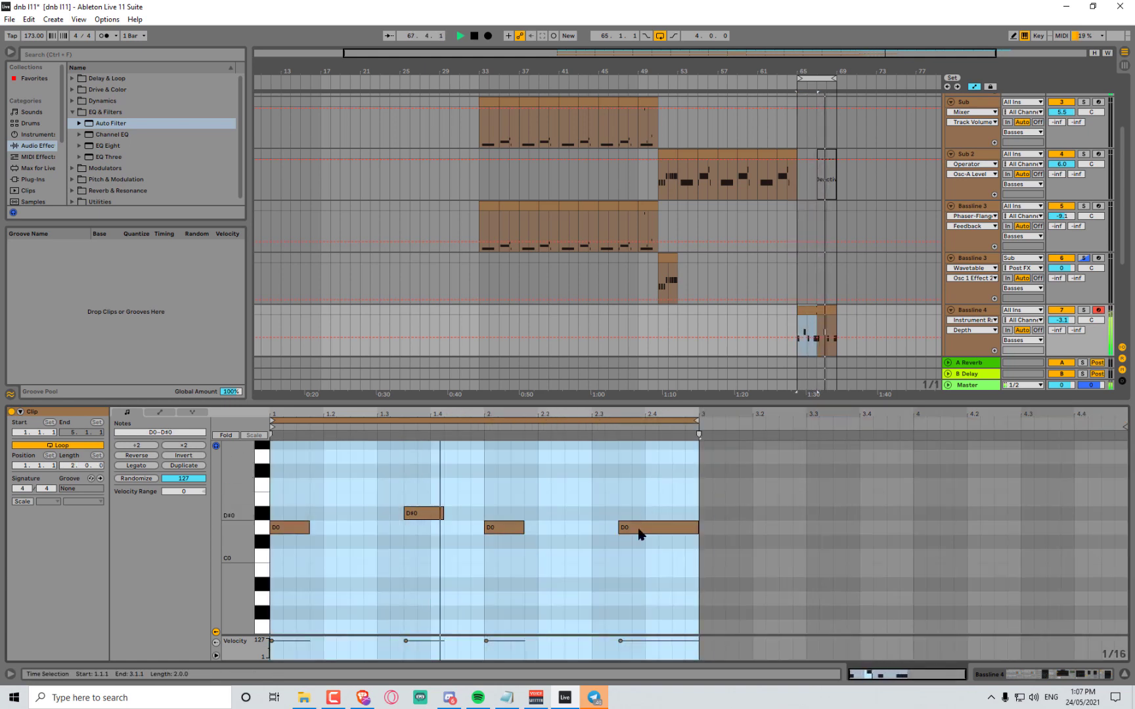
Set the Bassline 4 rack's Depth to 8.99 and make the clip at bar 65 three bars long
click(973, 312)
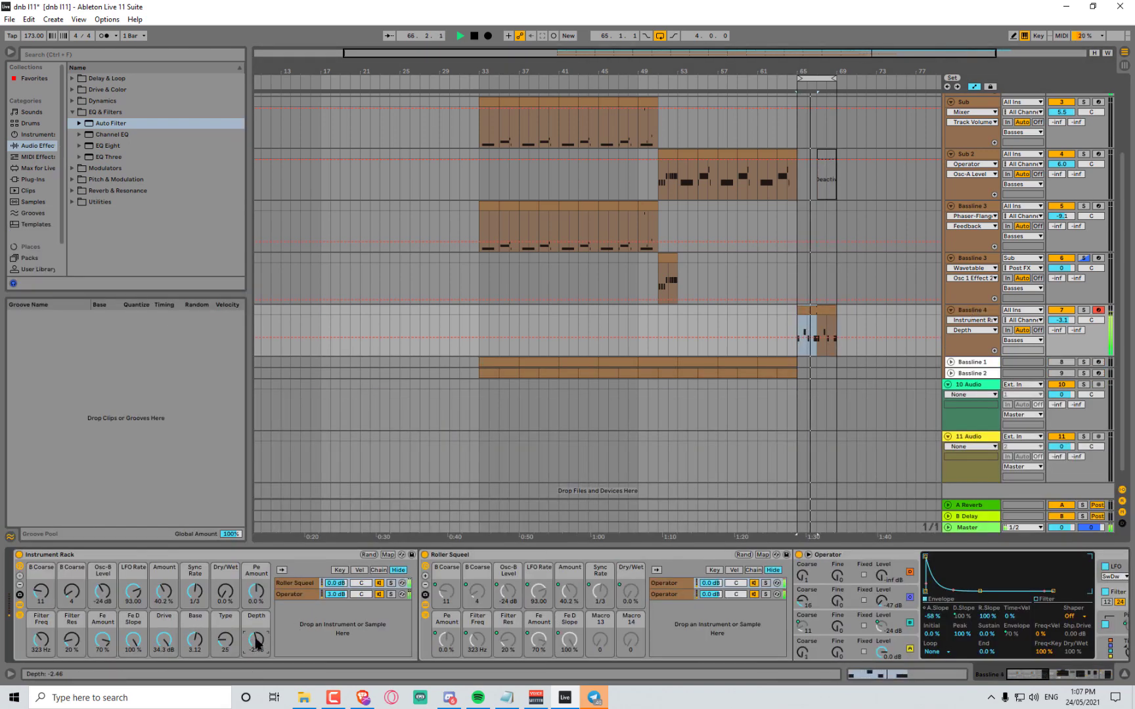
mouse_move(256, 642)
mouse_down()
mouse_move(257, 651)
mouse_move(256, 632)
mouse_move(256, 649)
mouse_up()
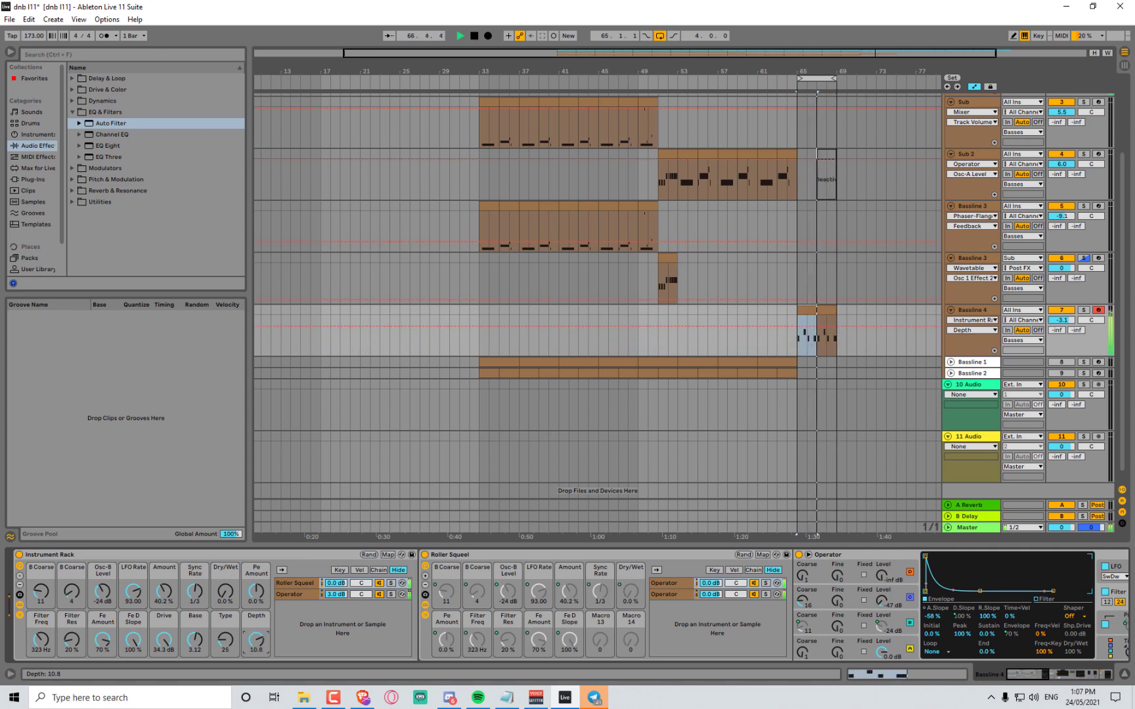
drag(257, 642, 256, 643)
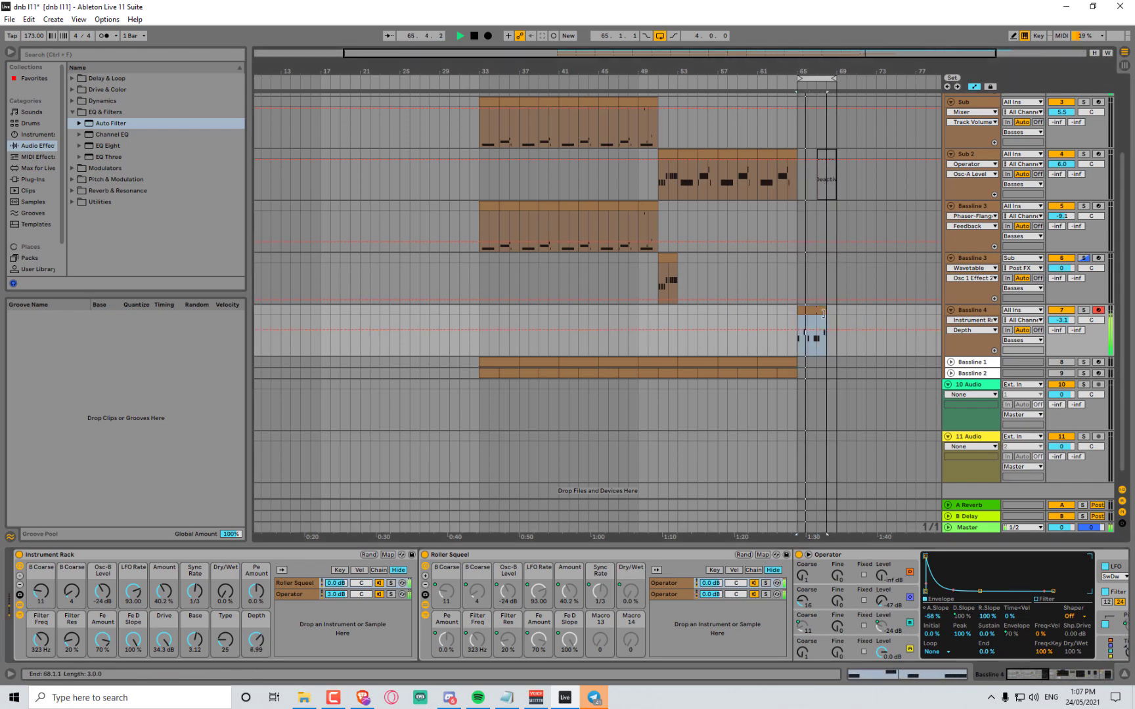
Reactivate the deactivated Sub 2 clip at bar 67
click(829, 156)
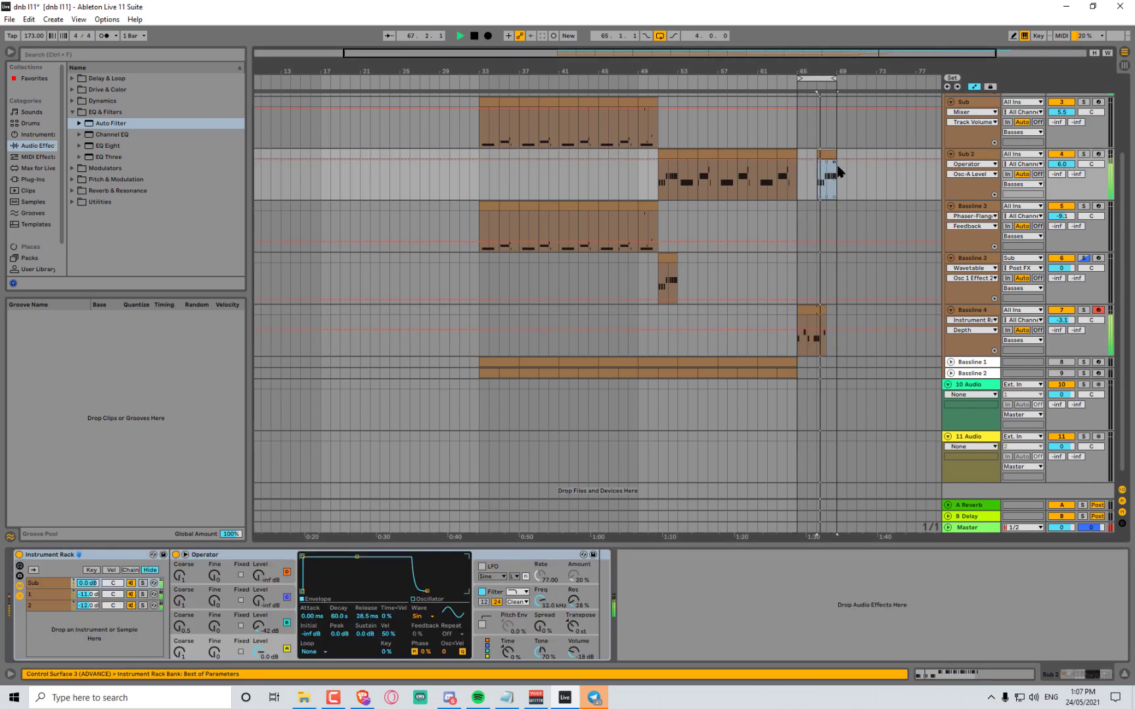
Trim the Bassline 4 clip to end at bar 67 and copy the Bassline 3 clip from bar 51 to bar 67
drag(825, 309, 817, 310)
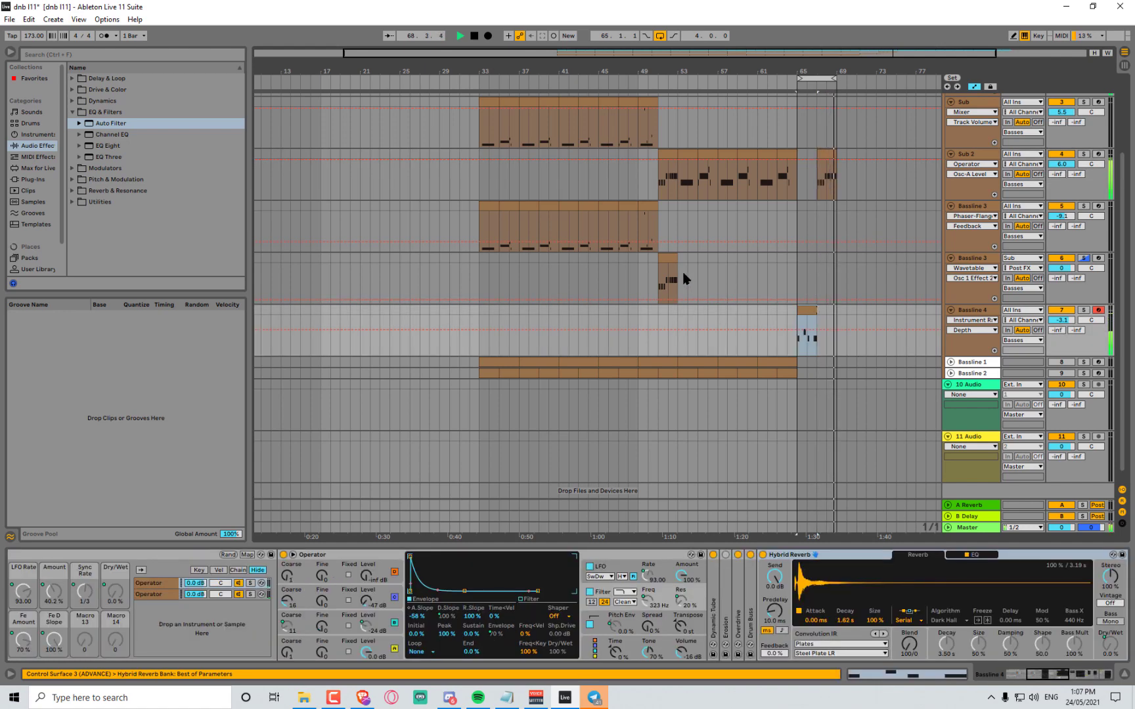
drag(670, 258, 827, 262)
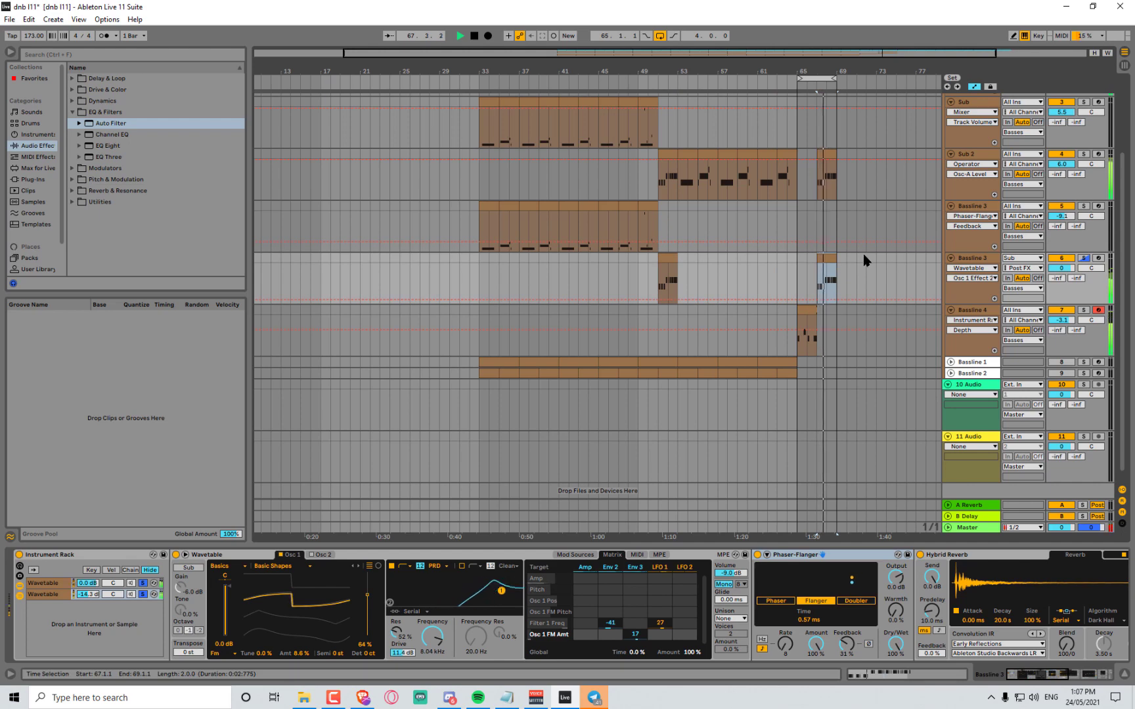
drag(837, 271, 833, 325)
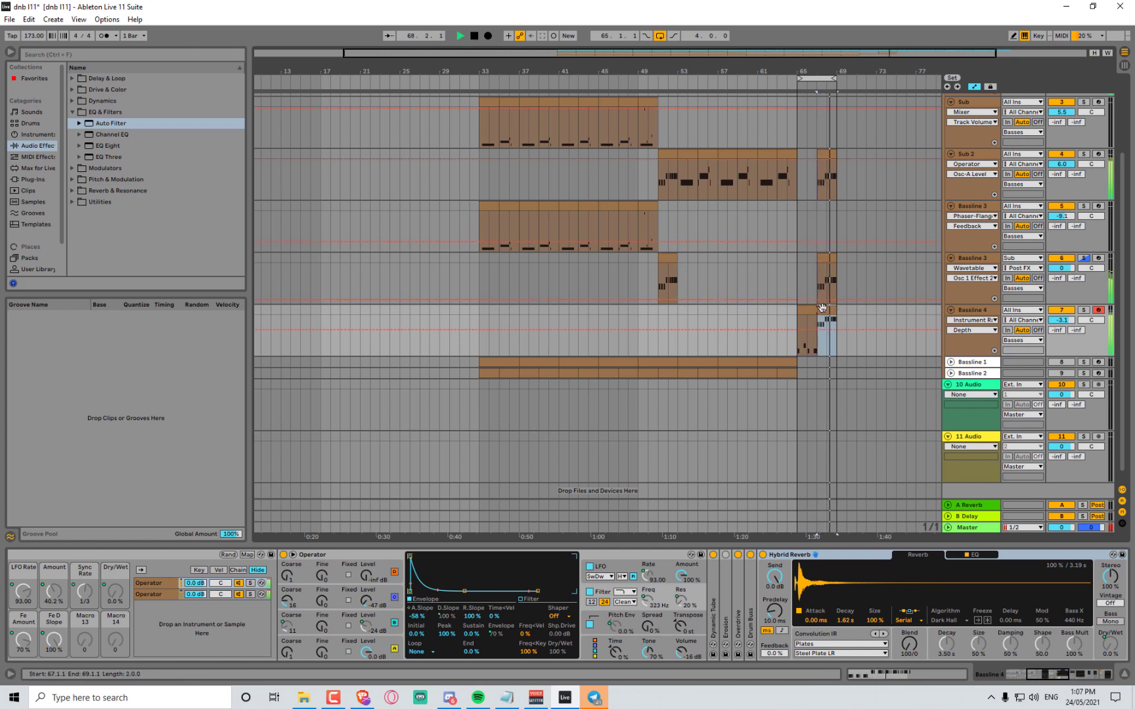
key(Delete)
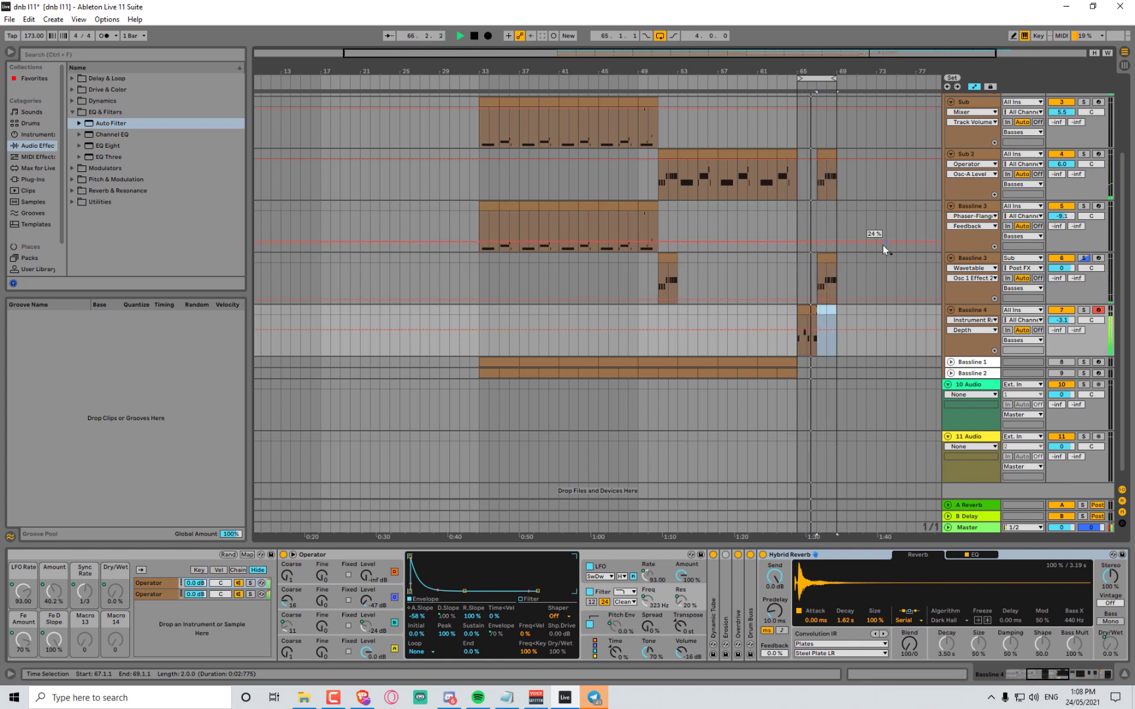
Audition the loop from bar 65 and show the macro variations of the Bassline 4 instrument rack
key(space)
click(971, 312)
key(space)
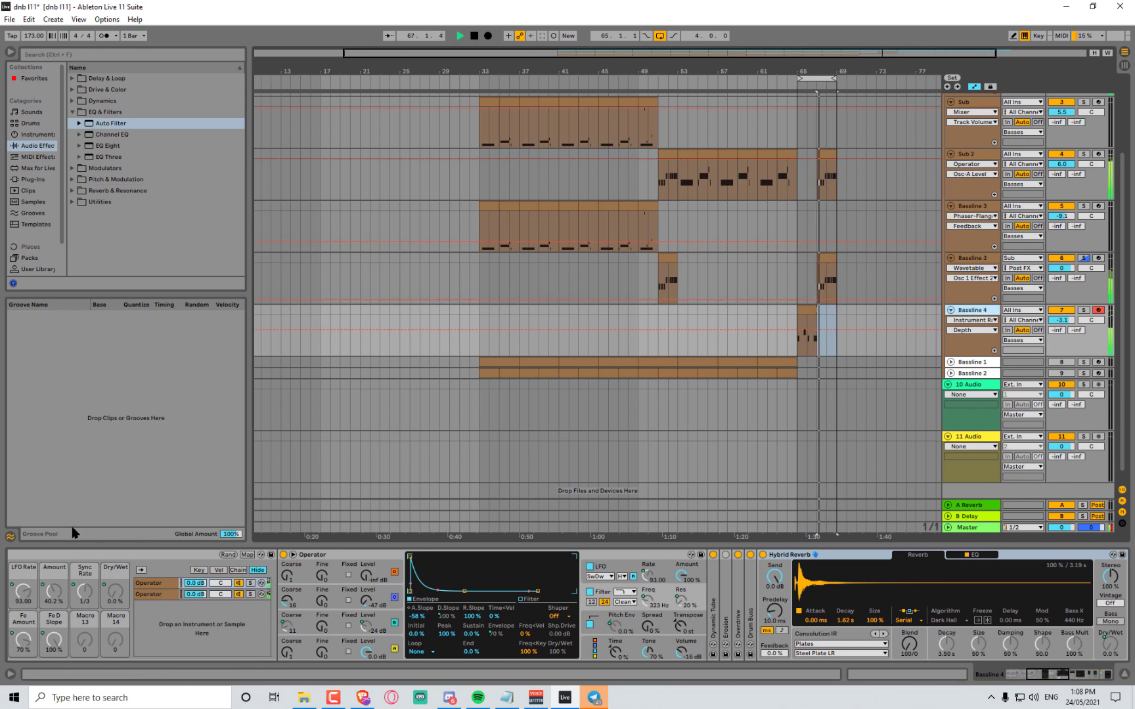
key(space)
key(space)
drag(1038, 674, 993, 675)
key(space)
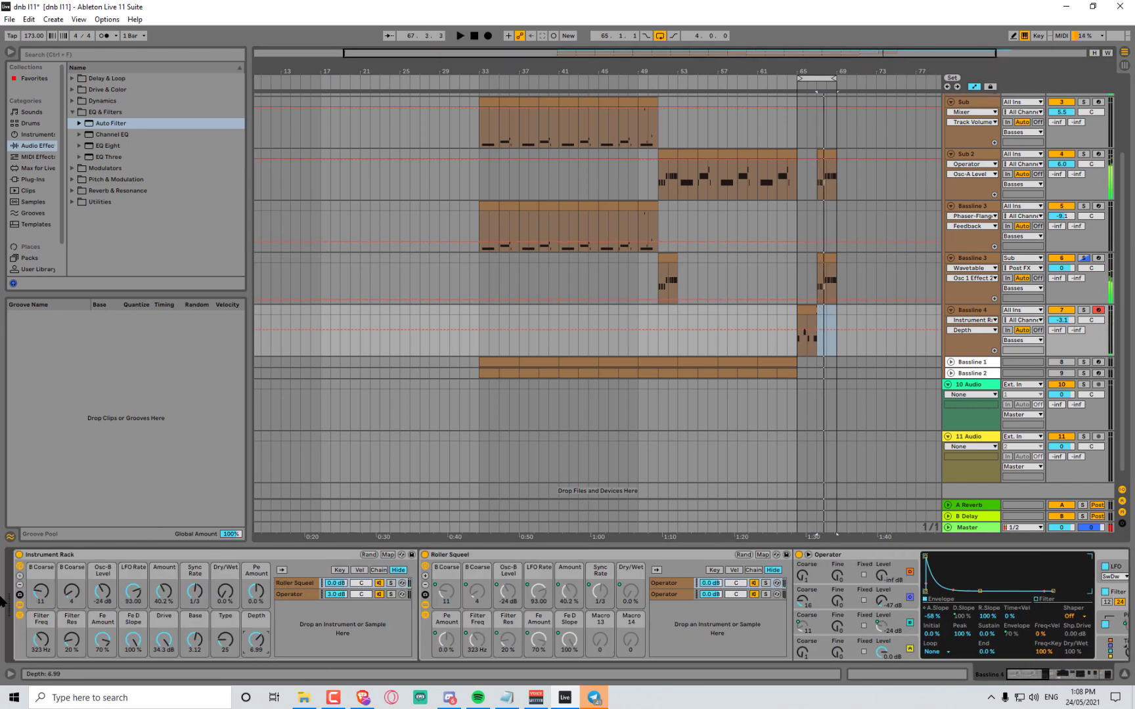
click(799, 326)
key(space)
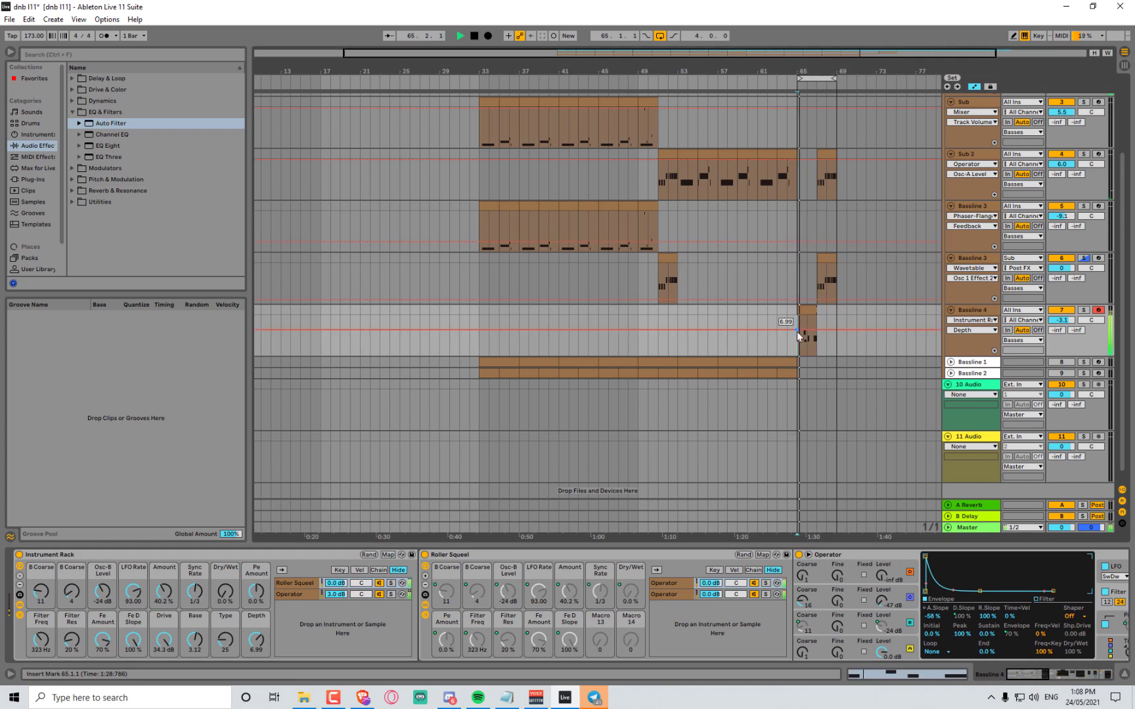
click(20, 605)
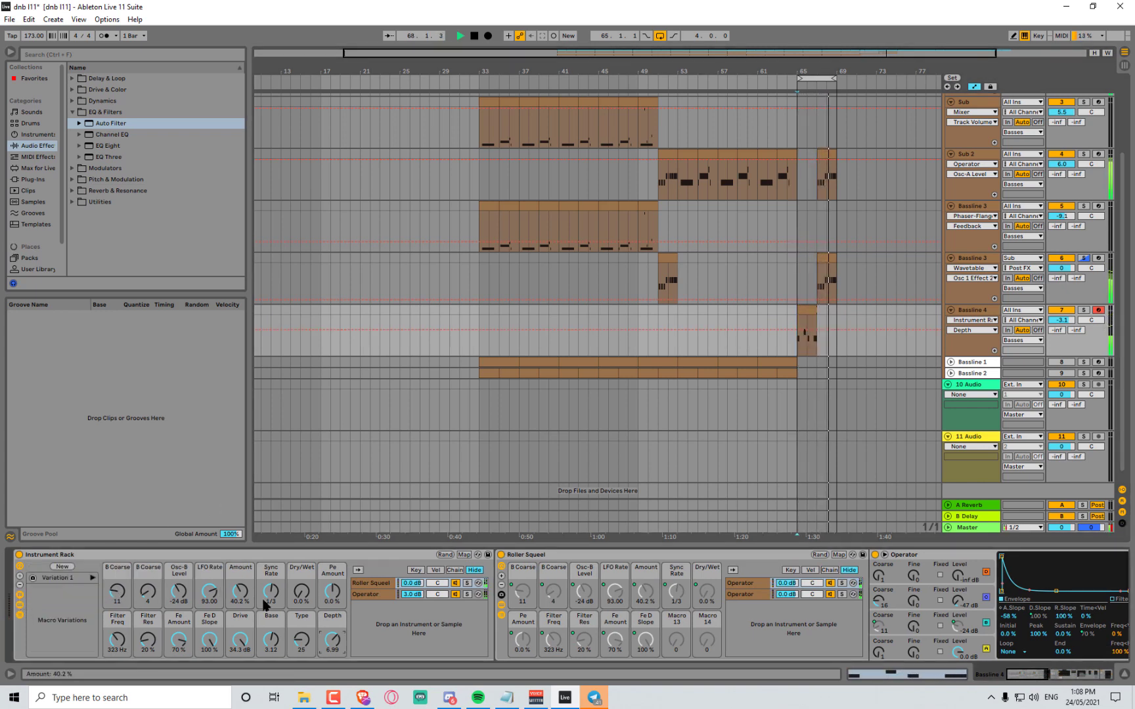
key(space)
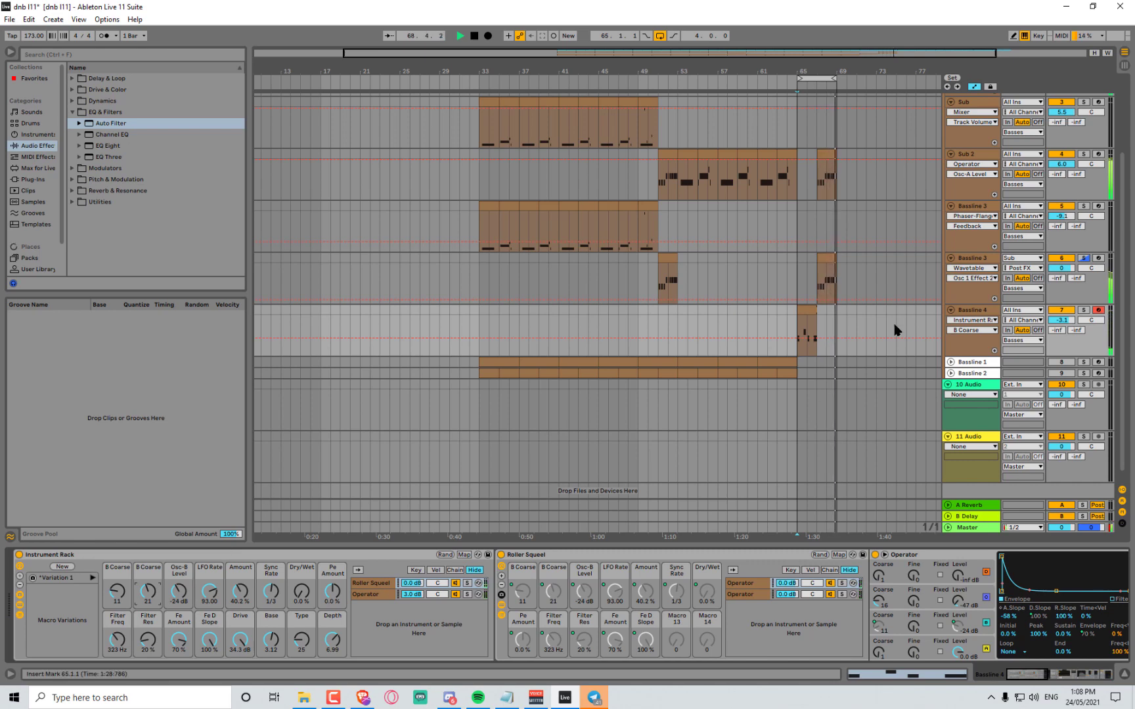
Transpose all notes of the Bassline 3 clip at bar 67 down to D0 and D#0
click(829, 259)
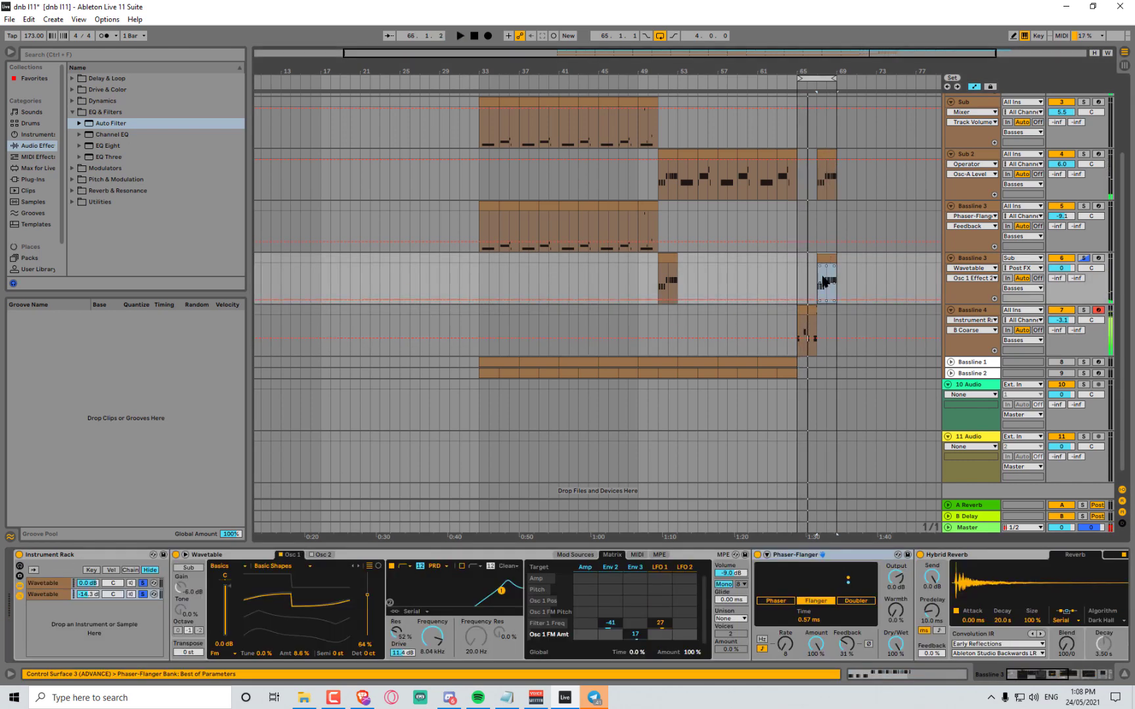
double_click(829, 257)
key(space)
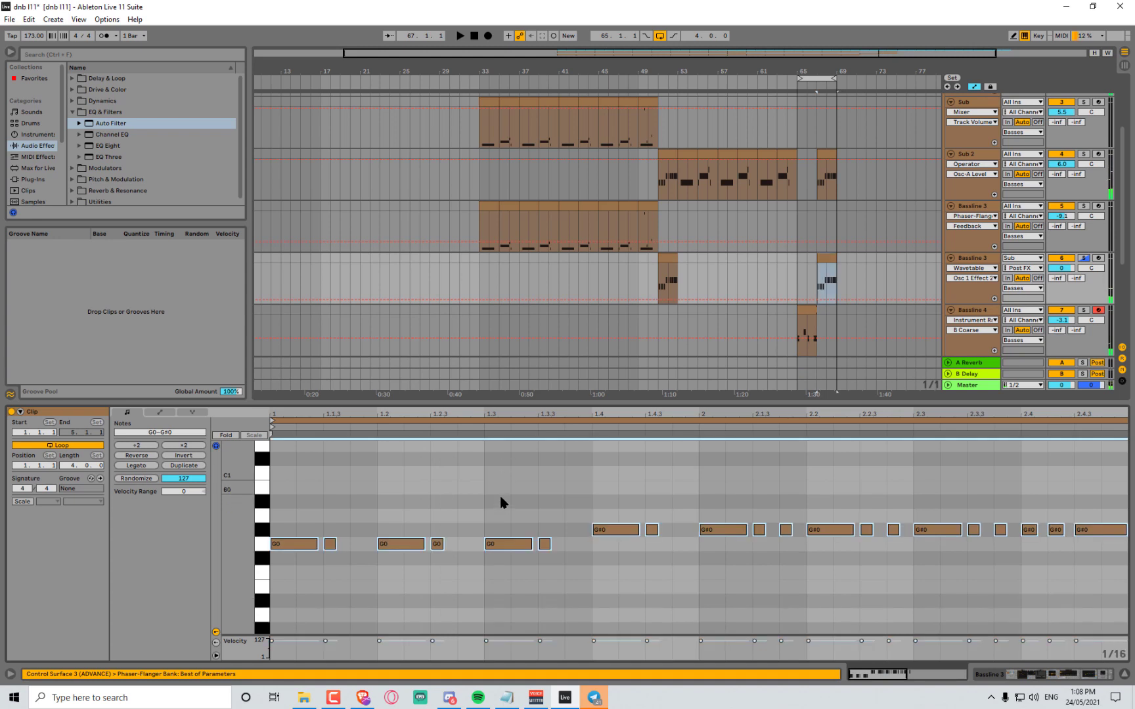
key(Down)
key(Down)
key(Down)
key(Down)
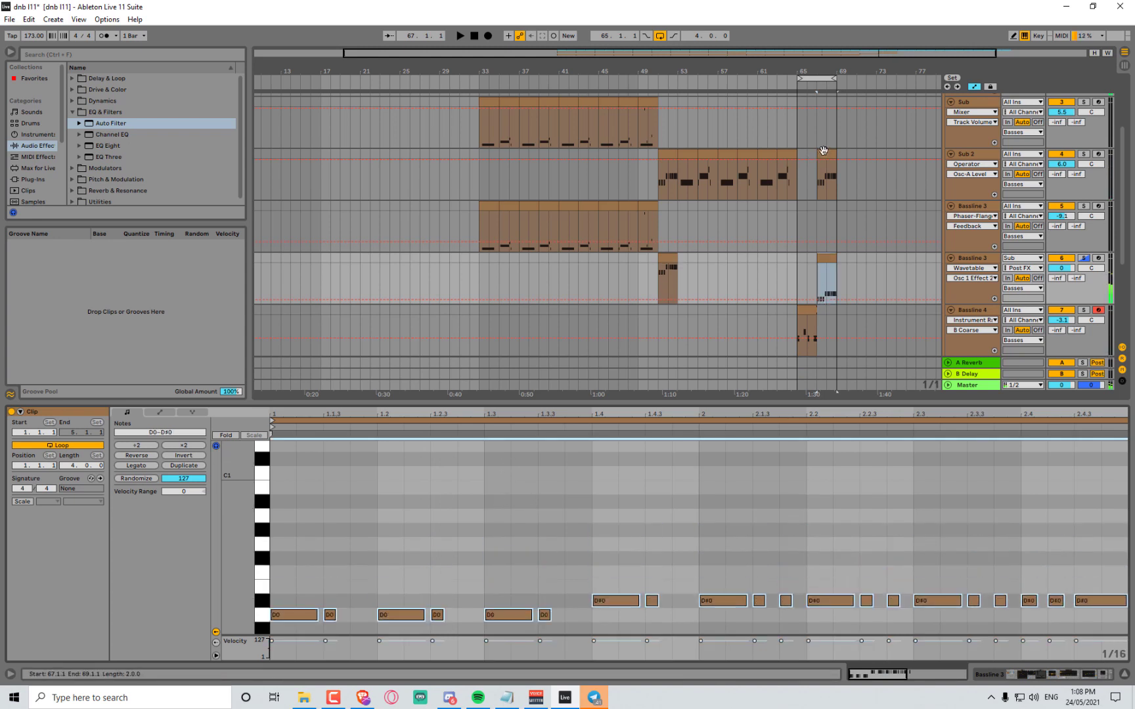
Transpose all notes of the Sub 2 clip at bar 67 down to D0 and D#0 and play the loop
click(823, 151)
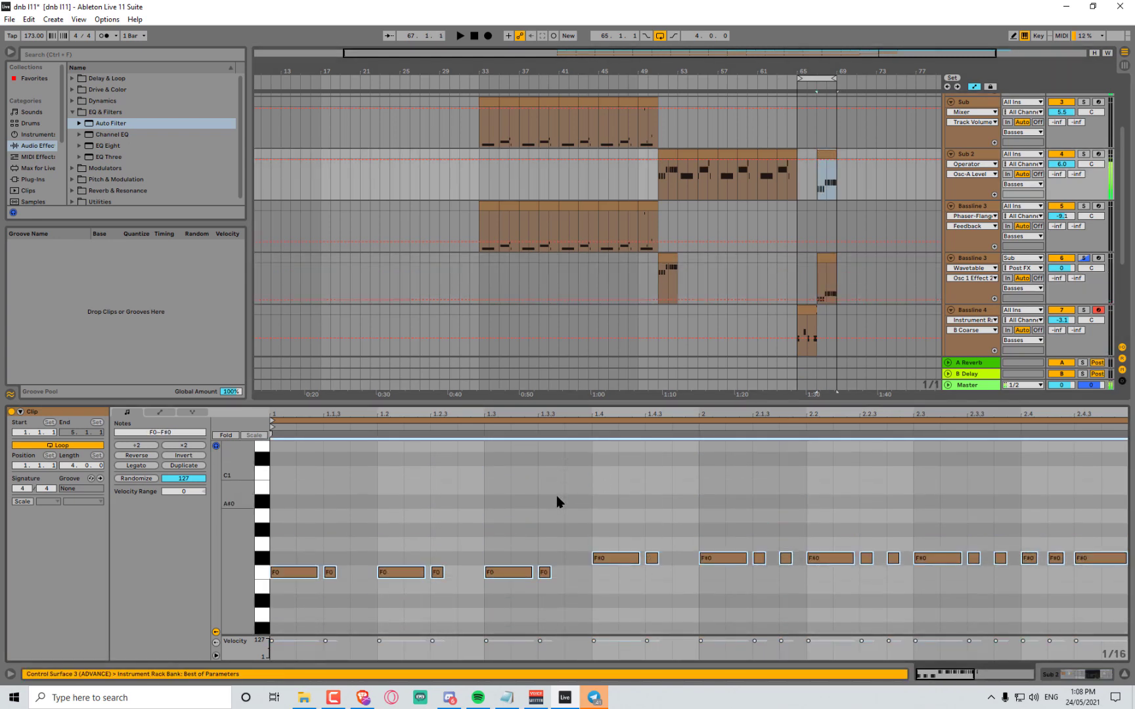
key(Down)
key(Down)
key(Down)
key(space)
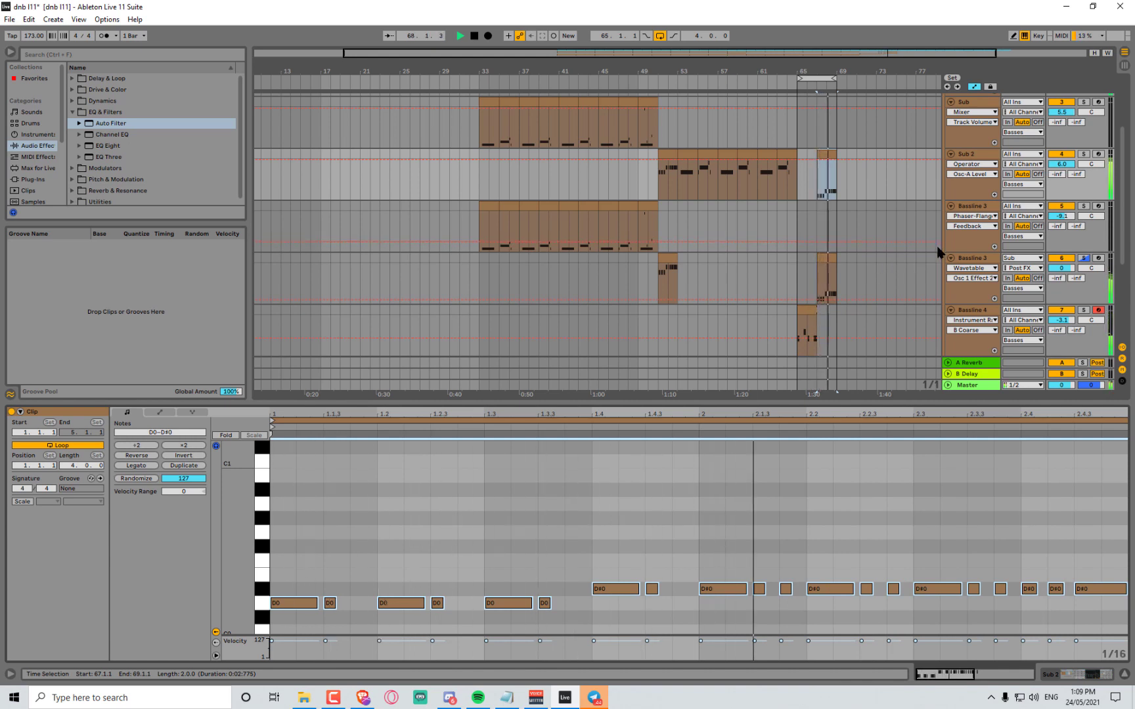
Set the second B Coarse macro of the Bassline 4 rack to 5 while auditioning its clip
mouse_move(908, 244)
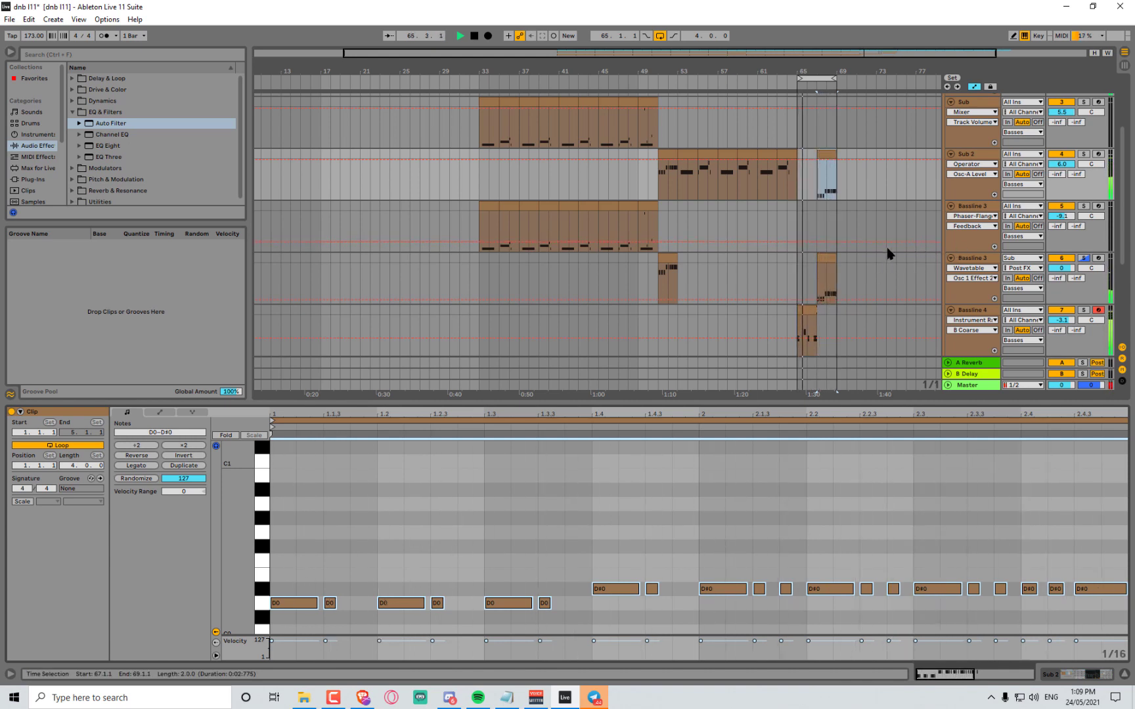
click(948, 315)
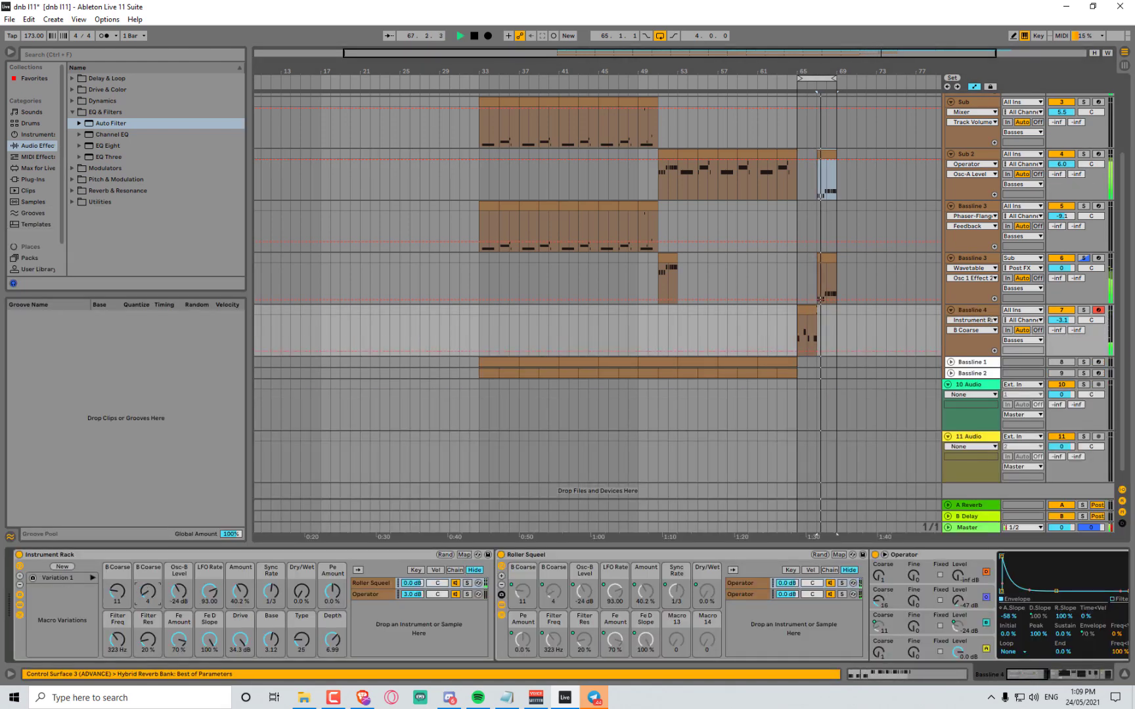
click(808, 320)
key(space)
click(808, 310)
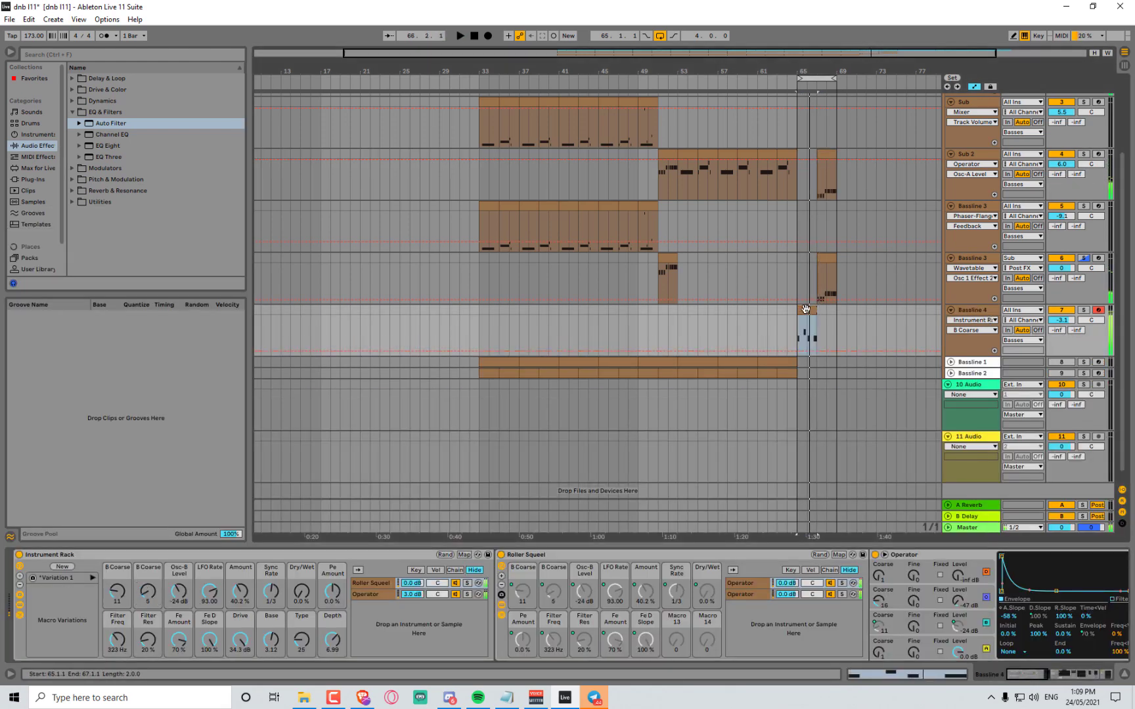
key(space)
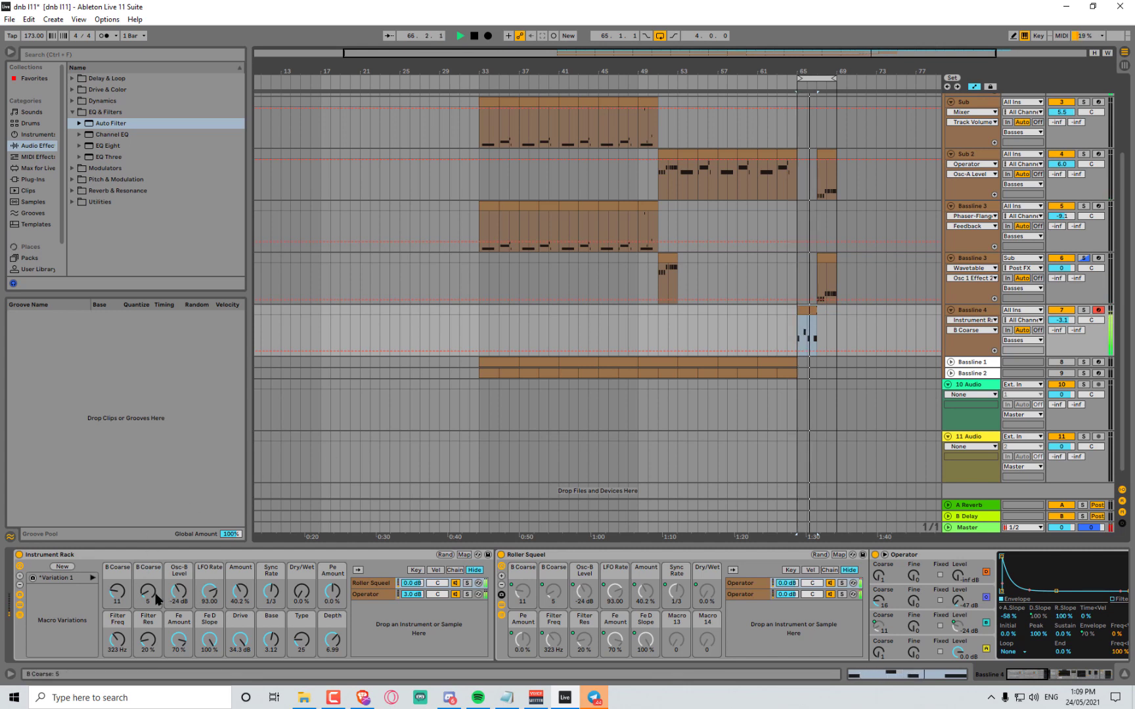
key(space)
Audition the Bassline 4 track from the computer keyboard, shifting the keyboard octave down and back up
click(971, 312)
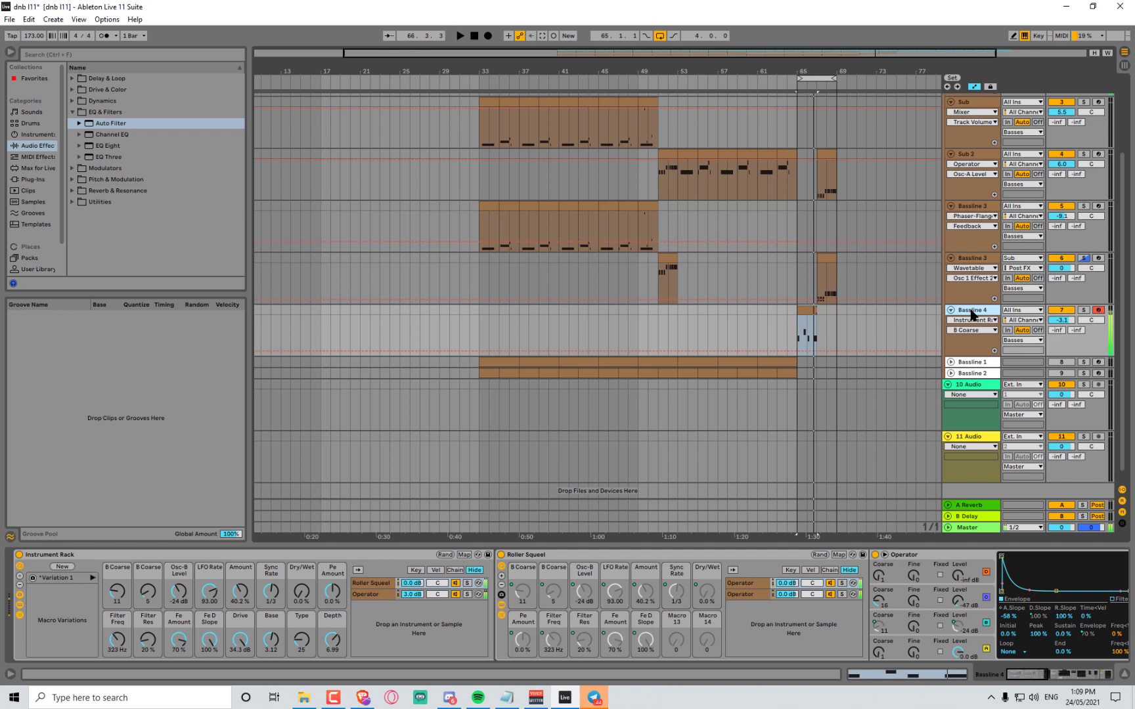
key(z)
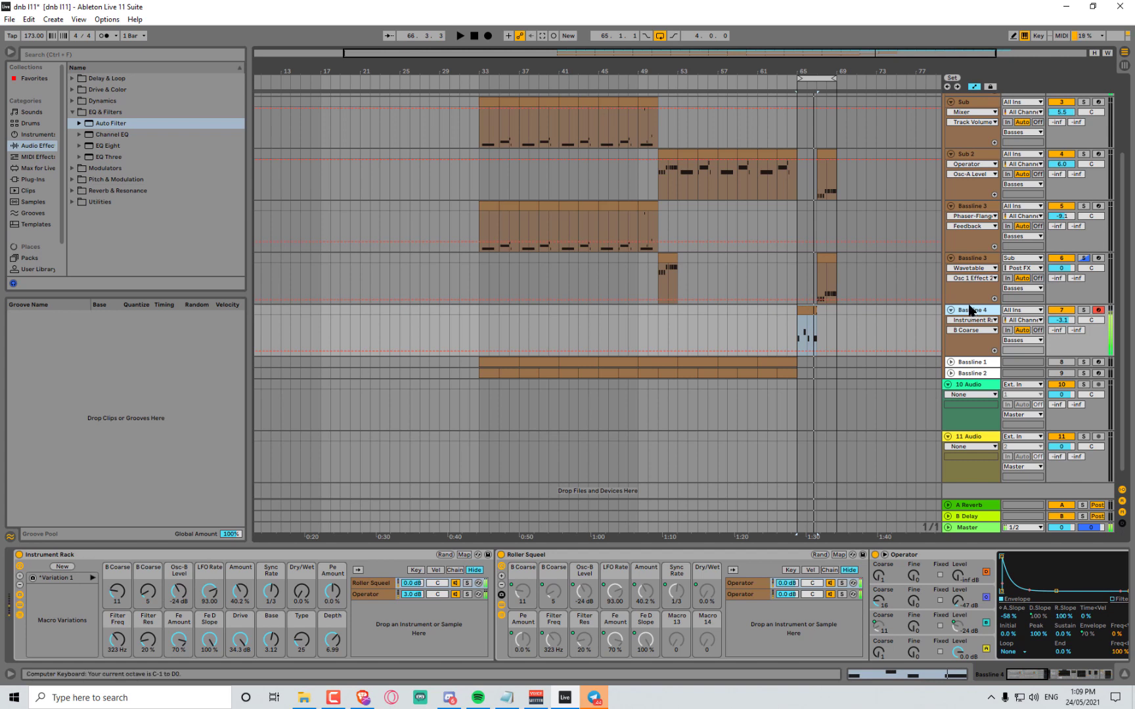
key(x)
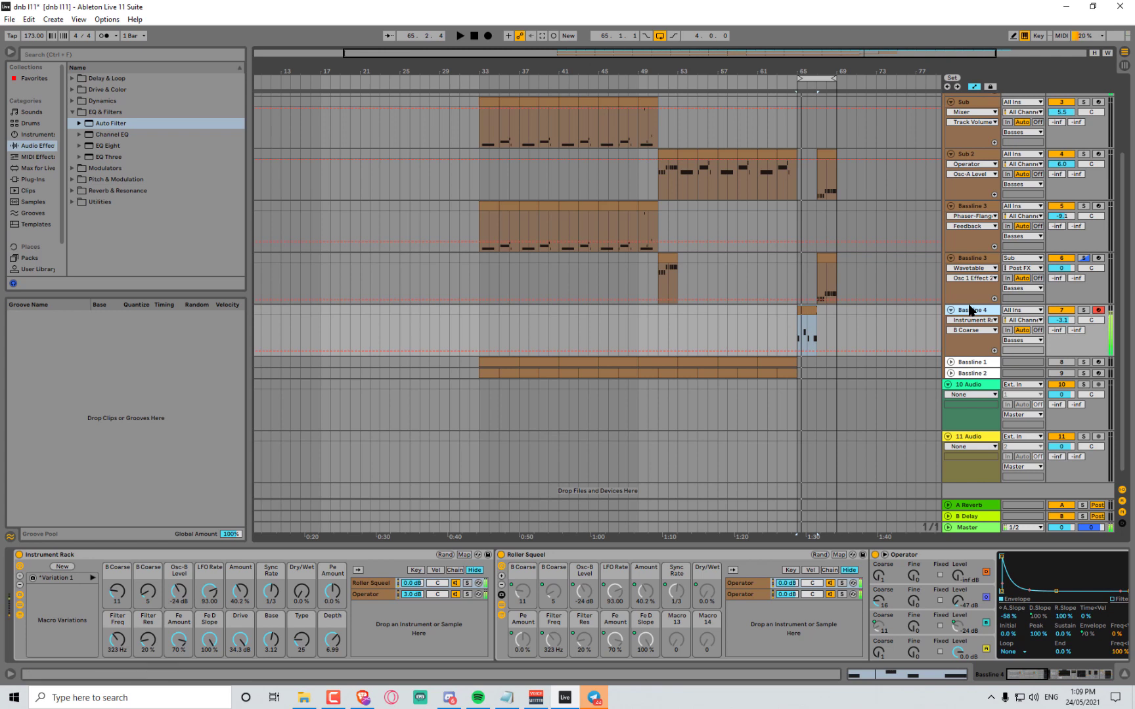
Set the Bassline 4 rack's Osc-B Level to -20 dB and its Drive to 8.79 dB during playback
key(space)
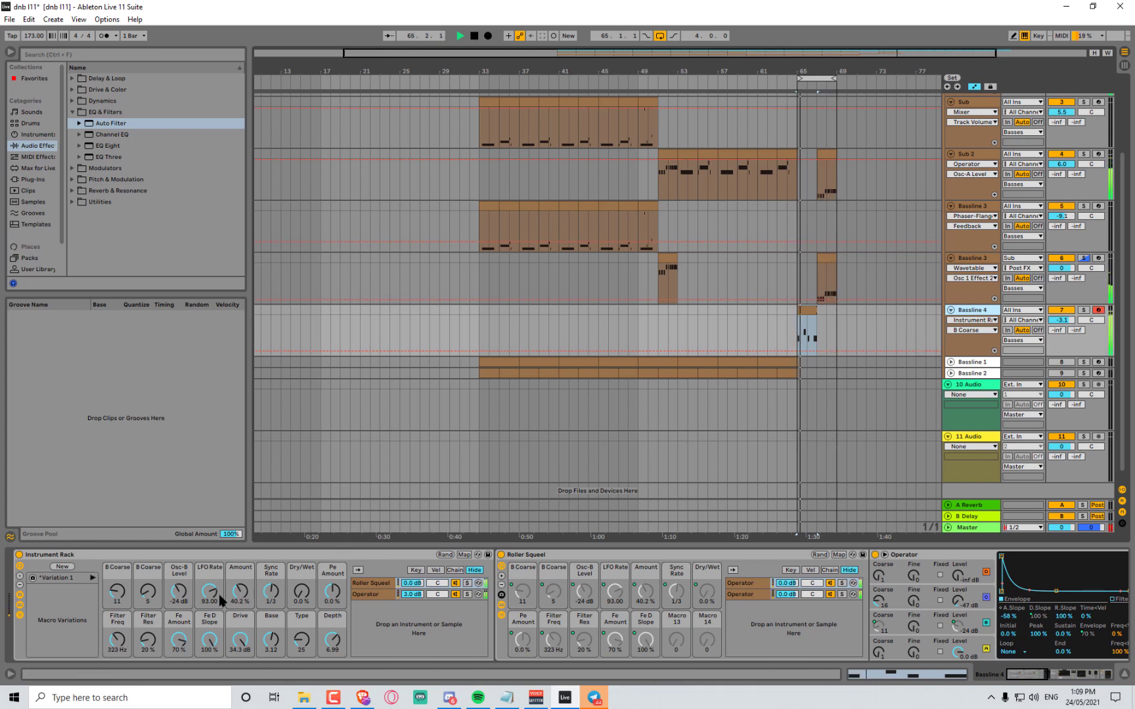
mouse_move(180, 591)
mouse_down()
mouse_move(179, 576)
mouse_move(179, 614)
mouse_move(179, 586)
mouse_up()
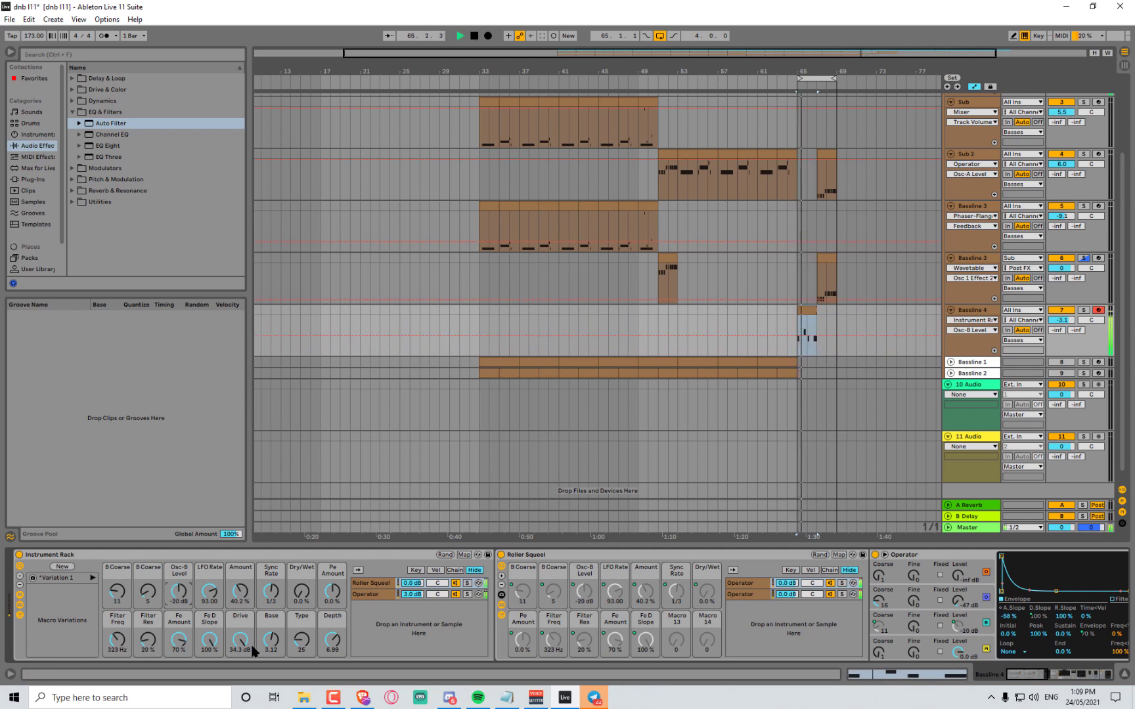
drag(245, 641, 245, 670)
key(space)
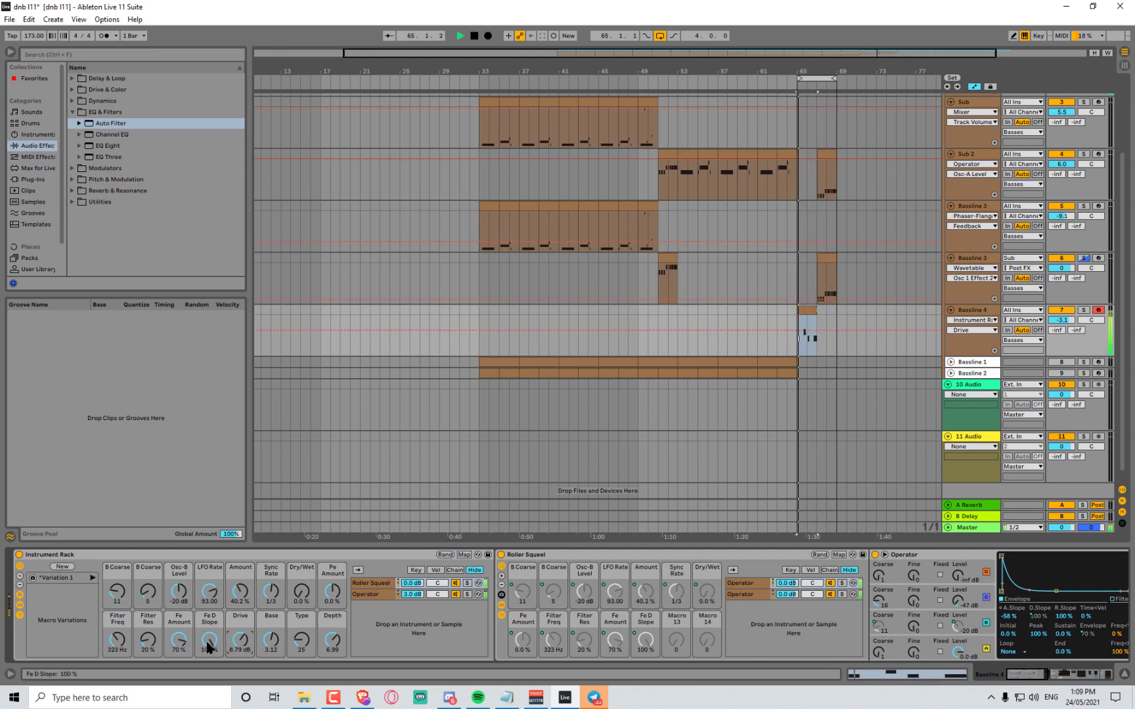
Set the Bassline 4 rack's Fe D Slope to 80 %, Fe Amount to 60 %, Type to 100 and Depth to 15.3
drag(209, 641, 179, 668)
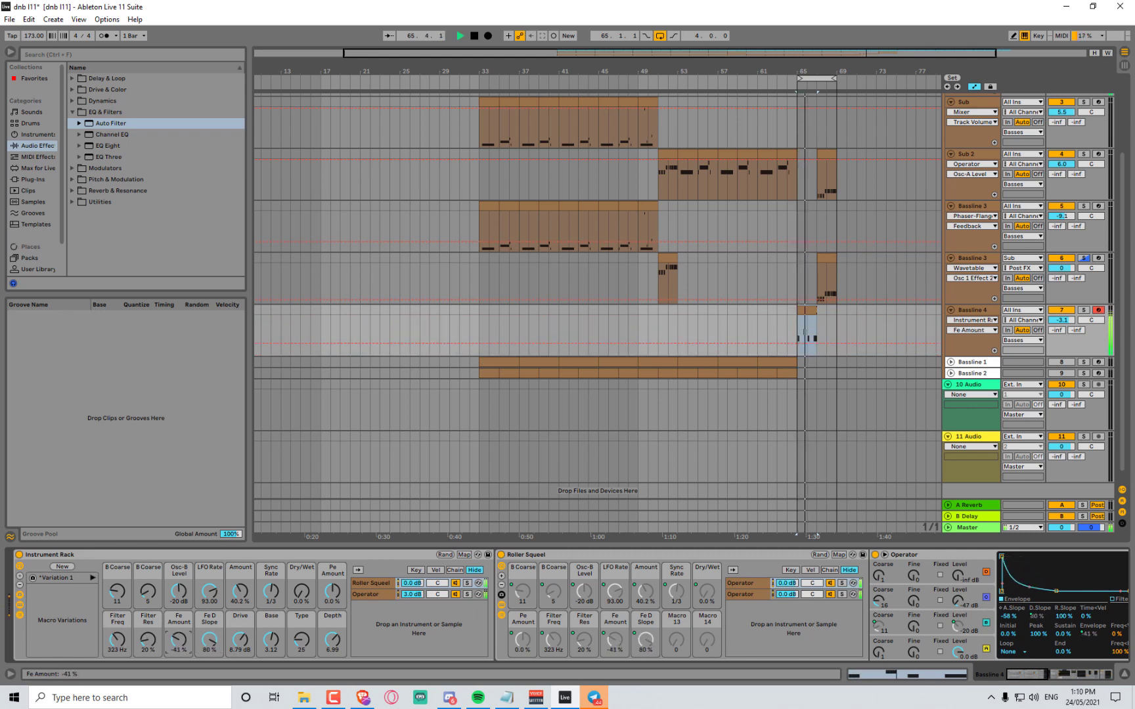
drag(179, 669, 179, 634)
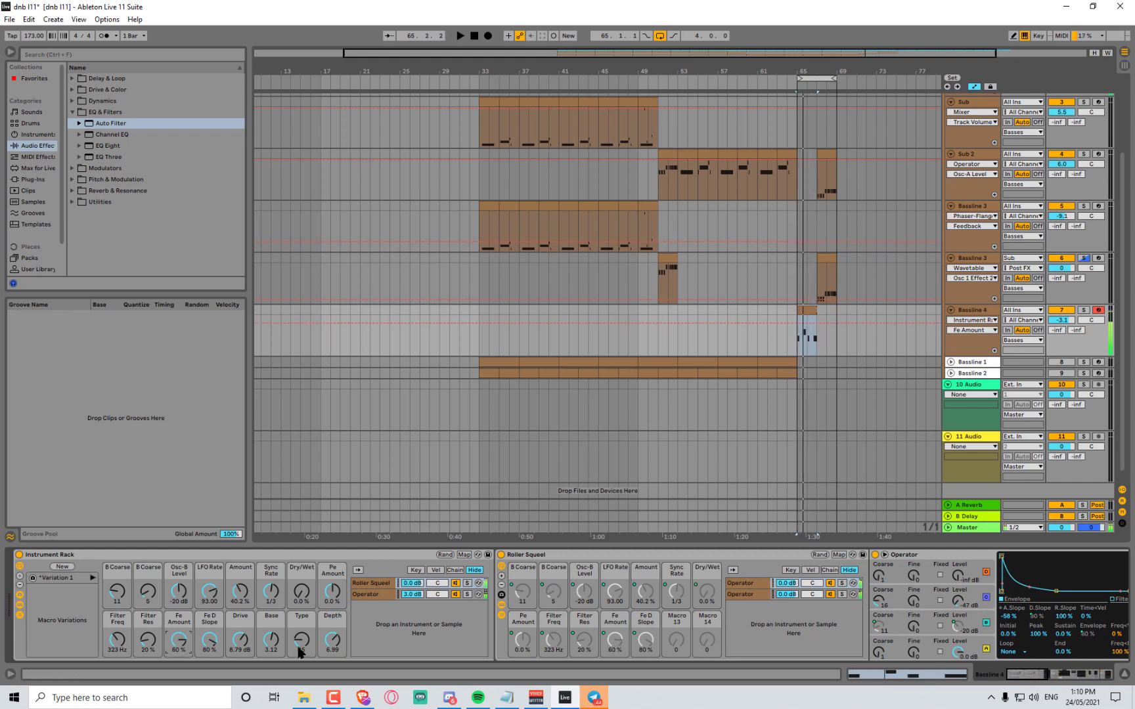
drag(302, 640, 326, 631)
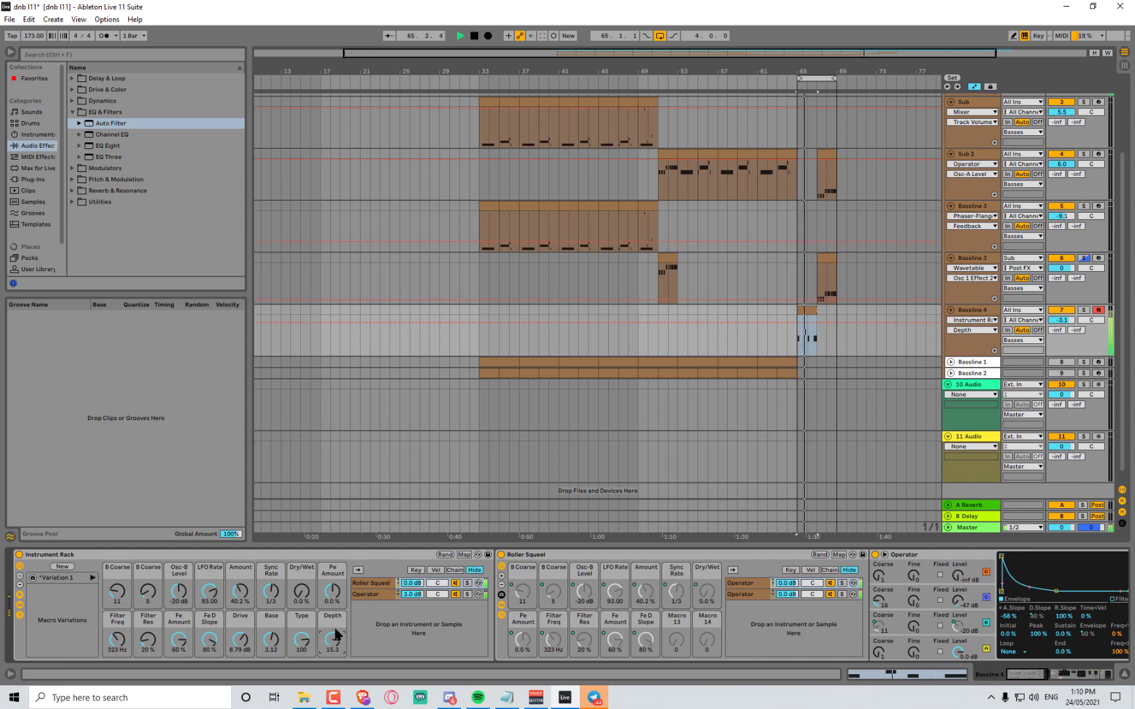
Stop playback and rename the Bassline 4 instrument rack "Roller Squeel"
key(space)
click(134, 557)
key(ctrl+r)
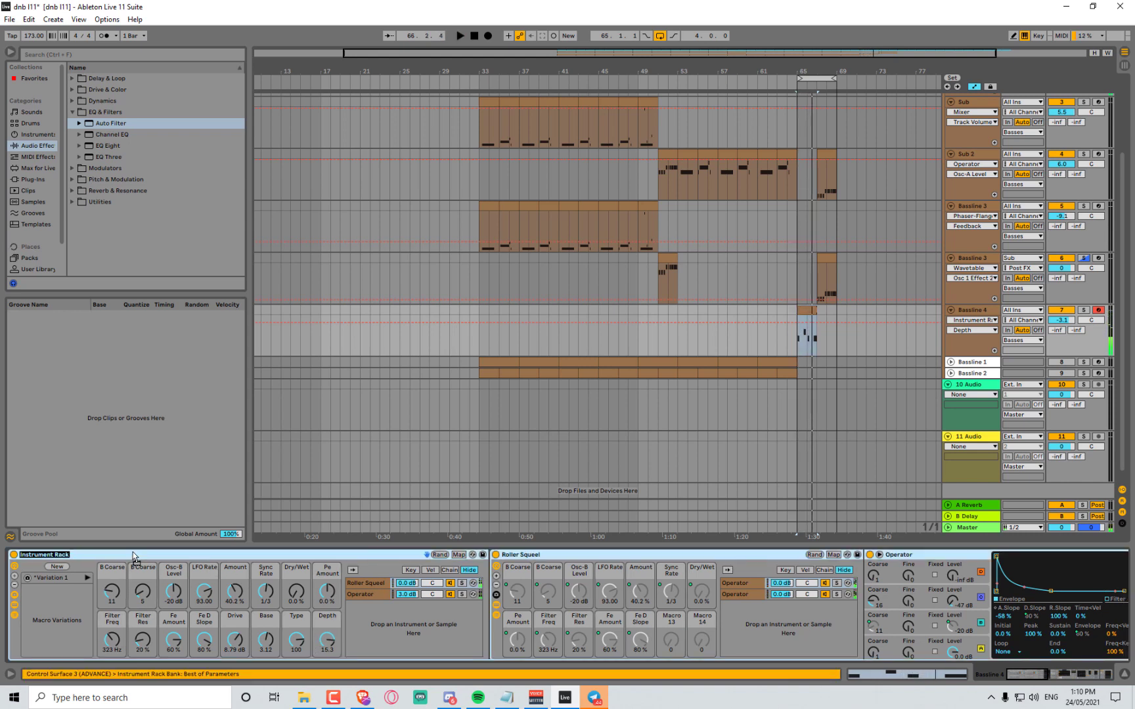
text(Roller Squeel)
key(Return)
Set the rack's Amount to 97.6 % and Sync Rate to 3/4, and reset Pe Amount to 0.0 %
key(space)
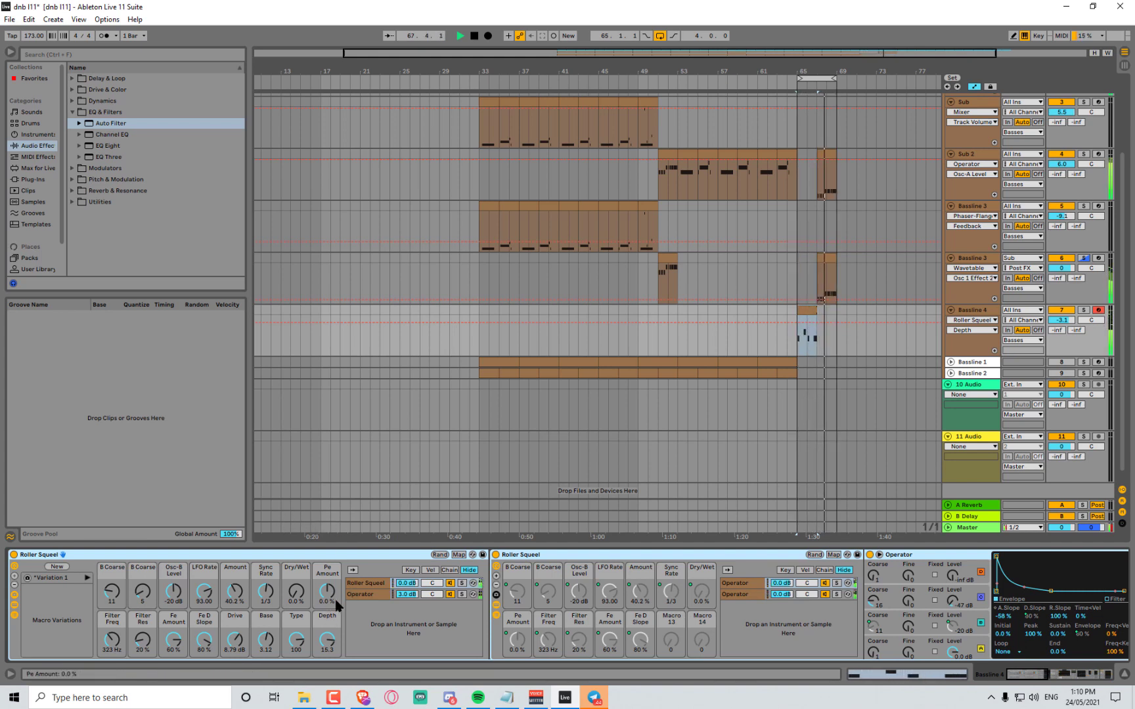
drag(239, 595, 296, 576)
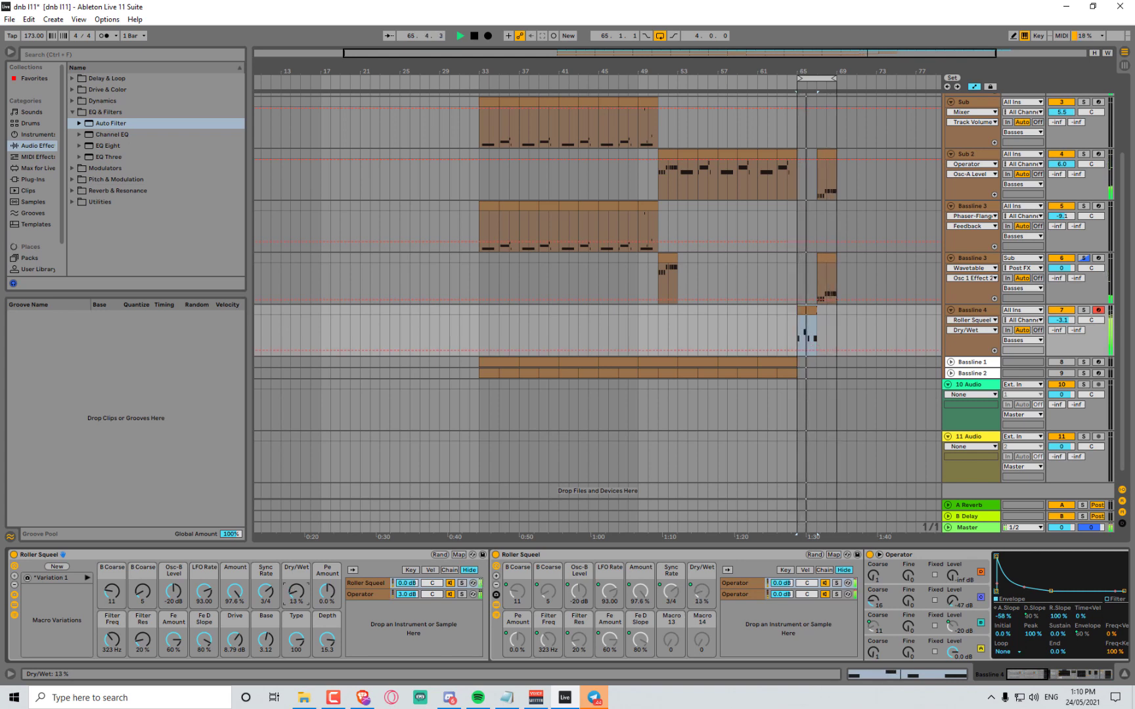
mouse_move(327, 591)
mouse_down()
mouse_move(327, 614)
mouse_move(328, 587)
mouse_up()
key(space)
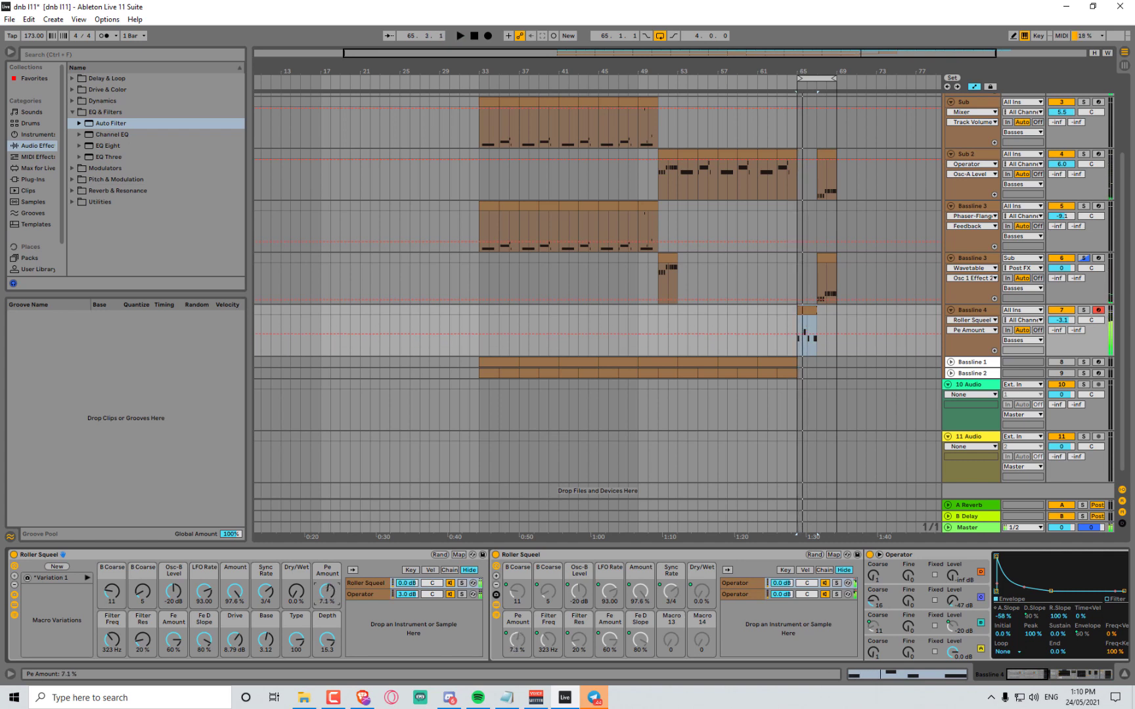
double_click(327, 597)
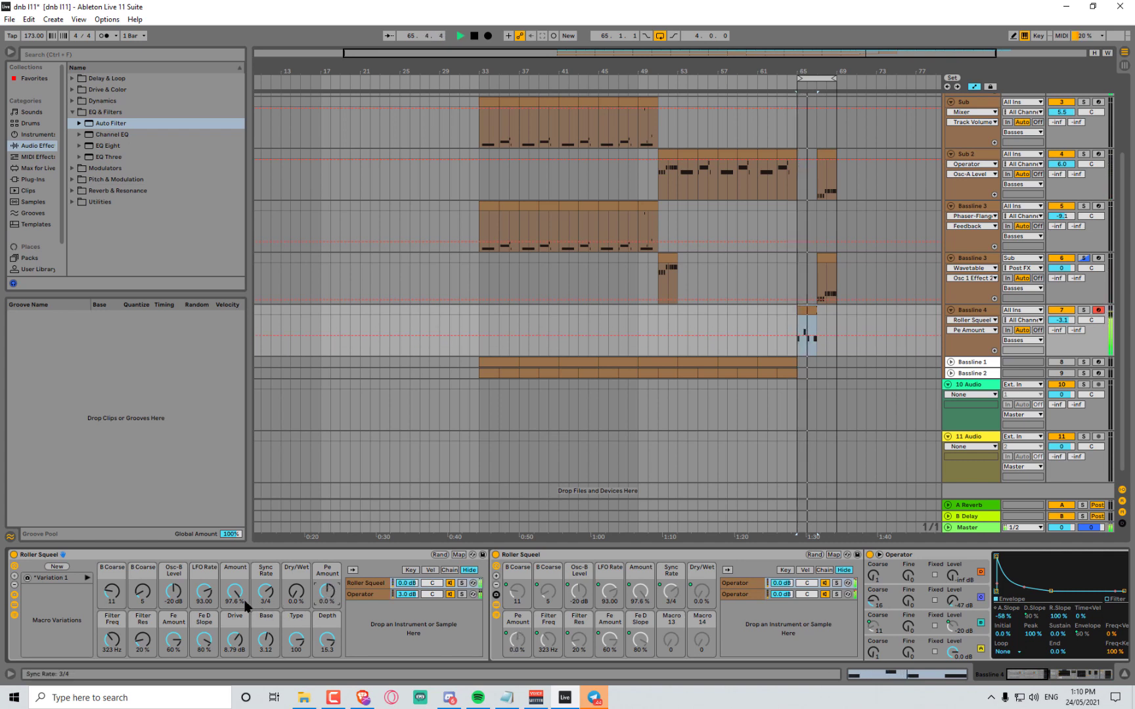
Adjust the Roller Squeel rack's Osc-B Level to about -15 dB while the loop plays
drag(185, 595, 184, 589)
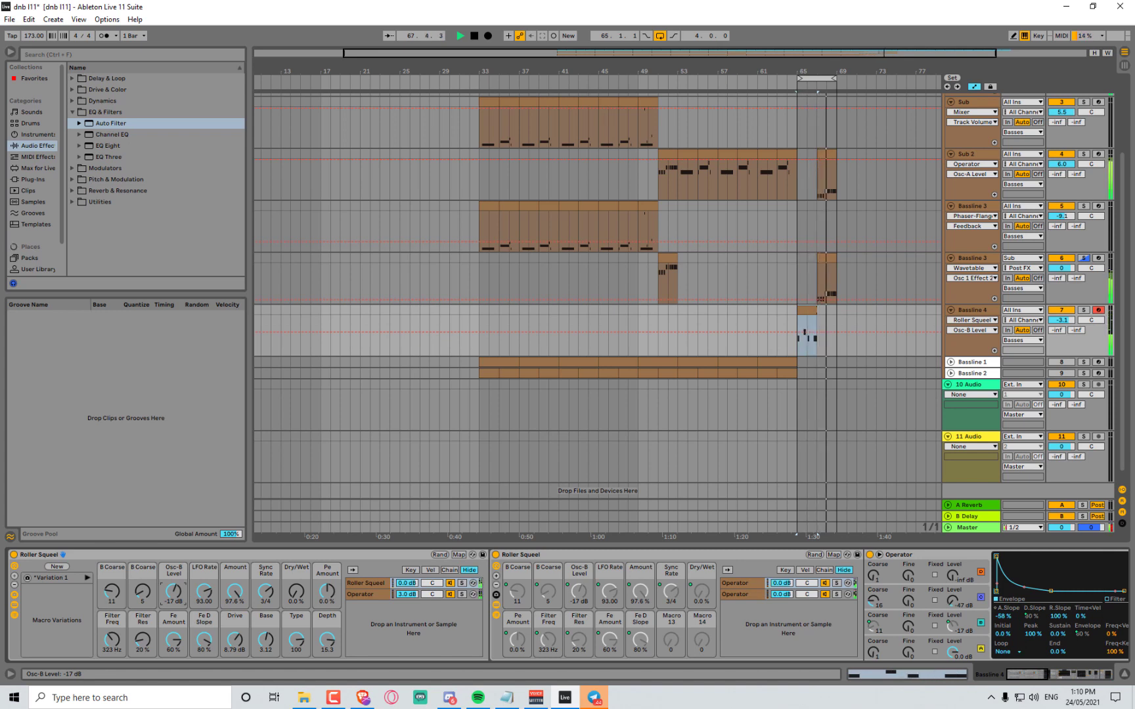
drag(185, 588, 184, 575)
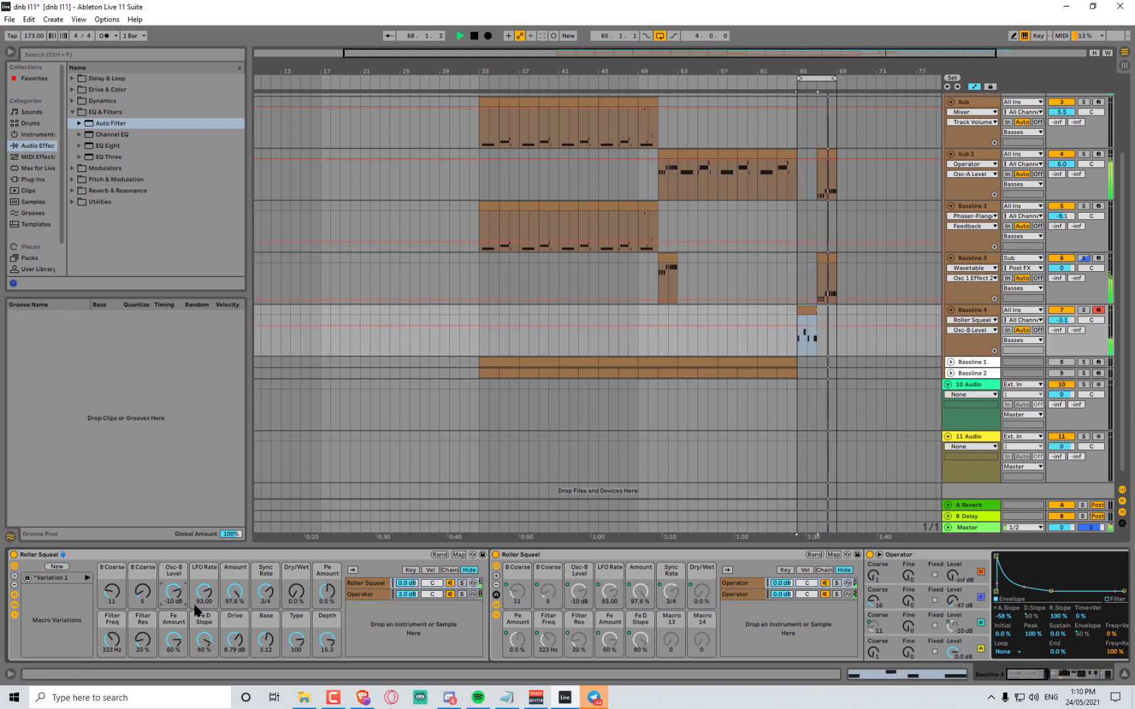
mouse_move(173, 592)
mouse_down()
mouse_move(174, 620)
mouse_move(175, 579)
mouse_up()
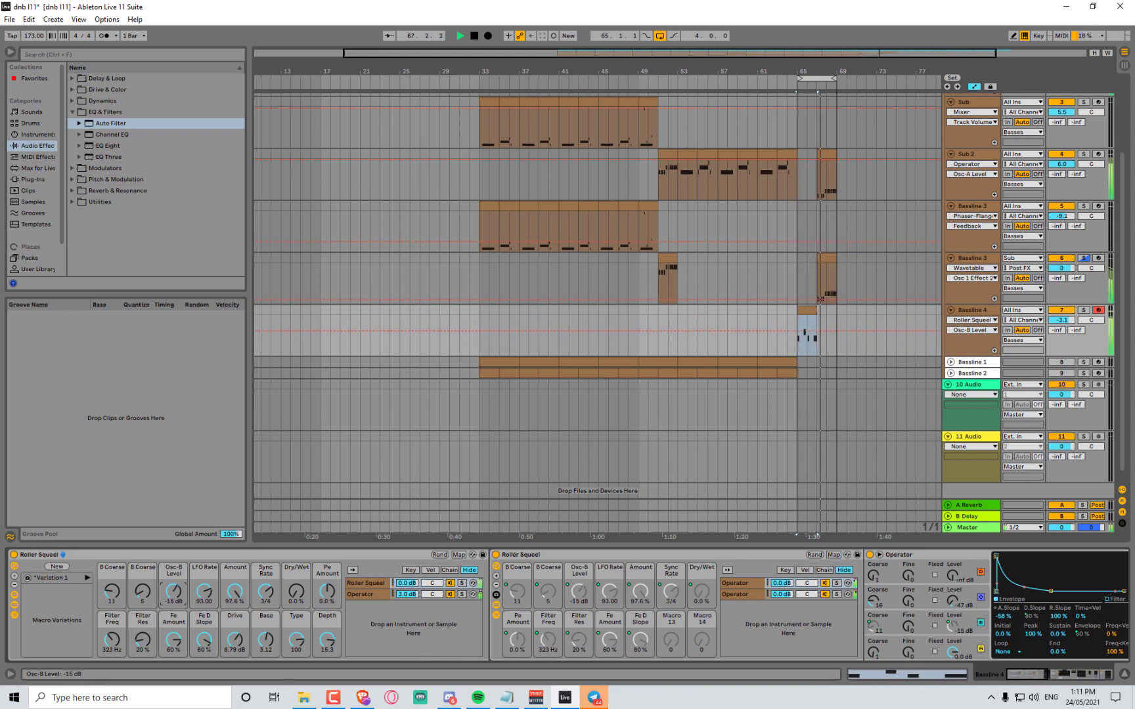
Rename the Roller Squeel rack's first three macros "FM Pitch 1", "FM Pitch 2" and "FM Amount"
click(109, 569)
key(ctrl+r)
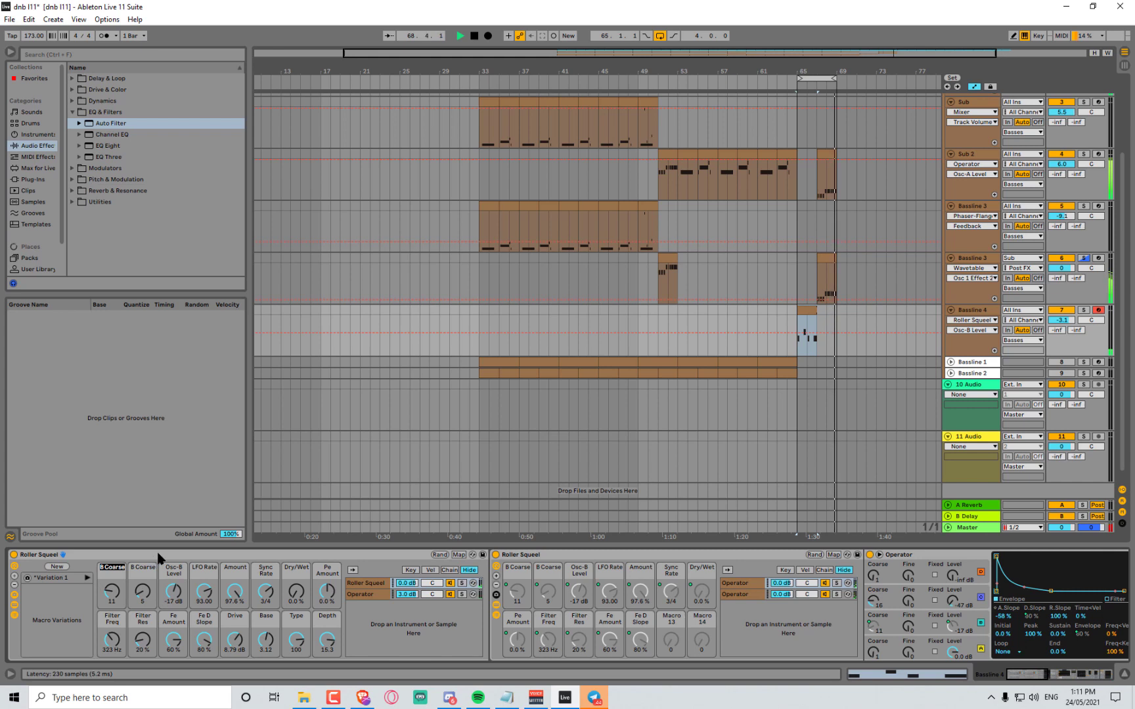
text(FM)
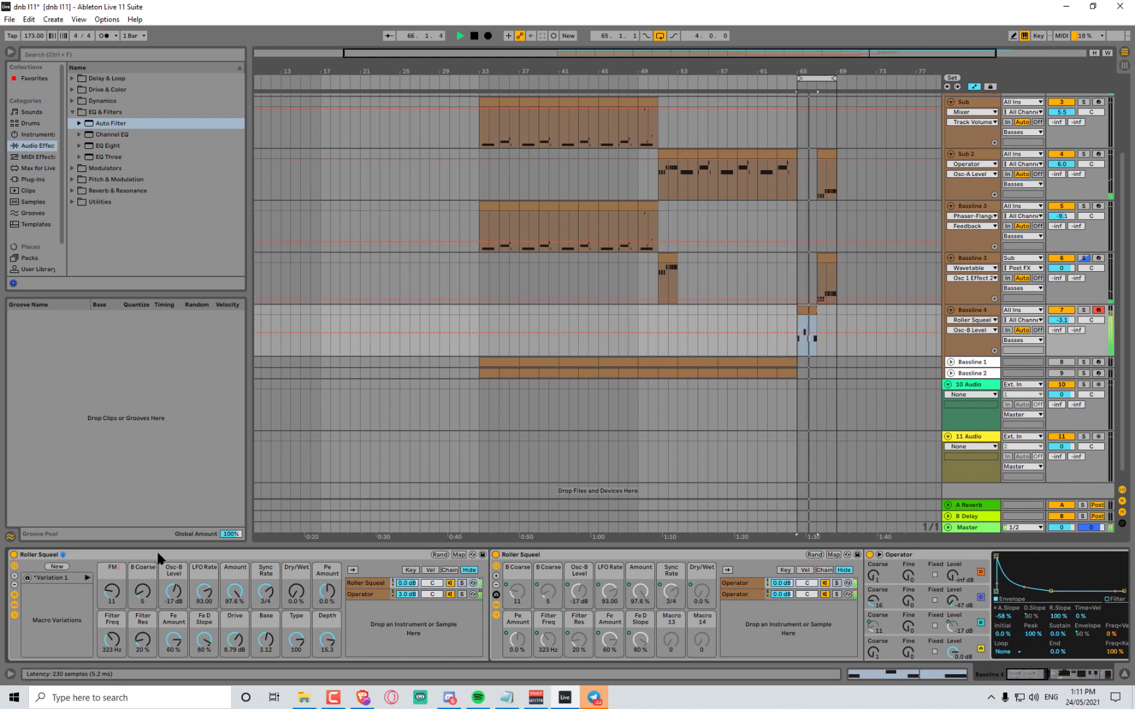
text( Pitch 1)
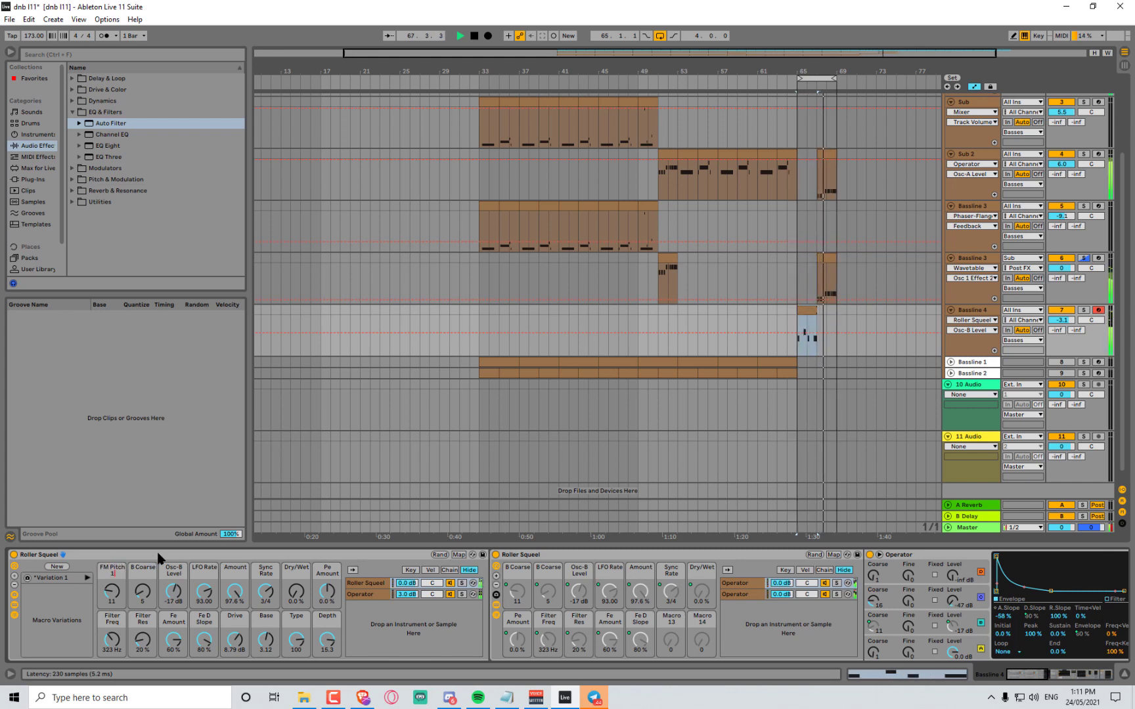
key(Tab)
text(FM Pit)
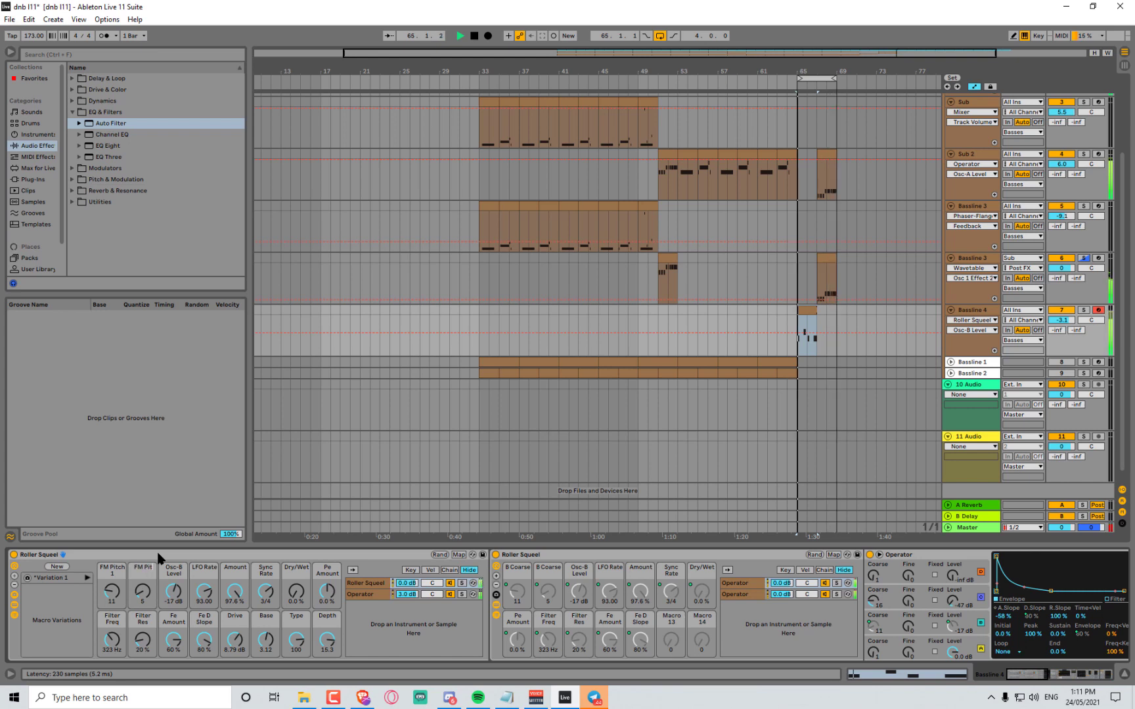
text(ch 2)
key(Tab)
text(FM A)
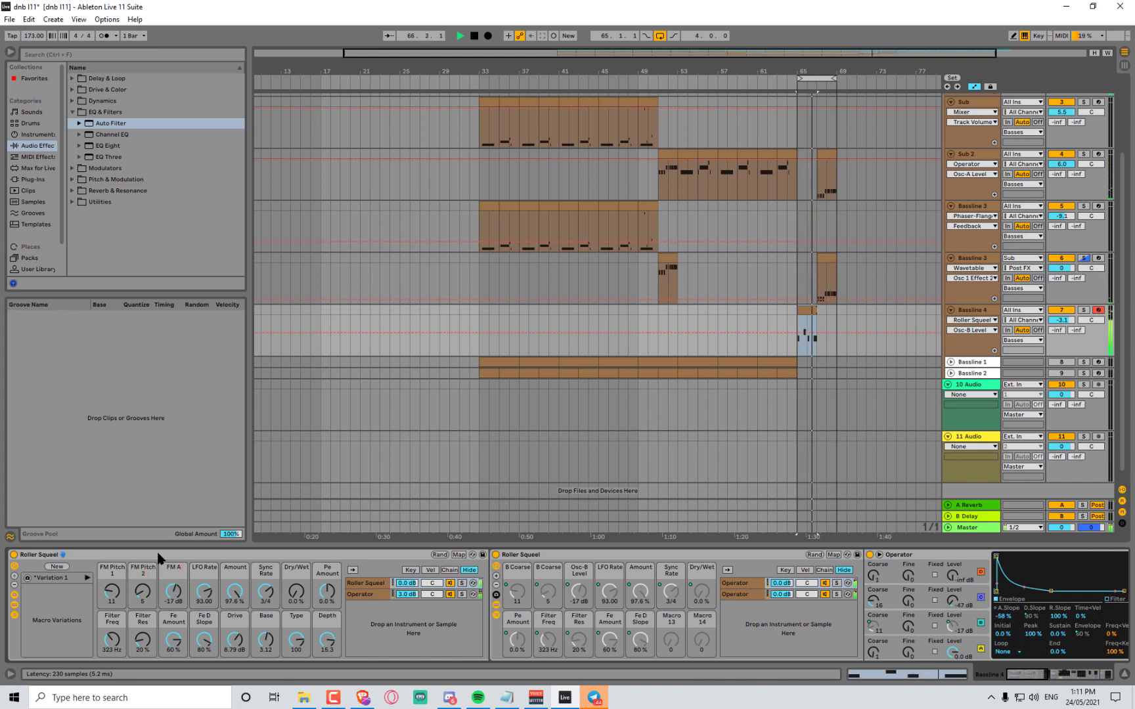
text(mount)
key(Tab)
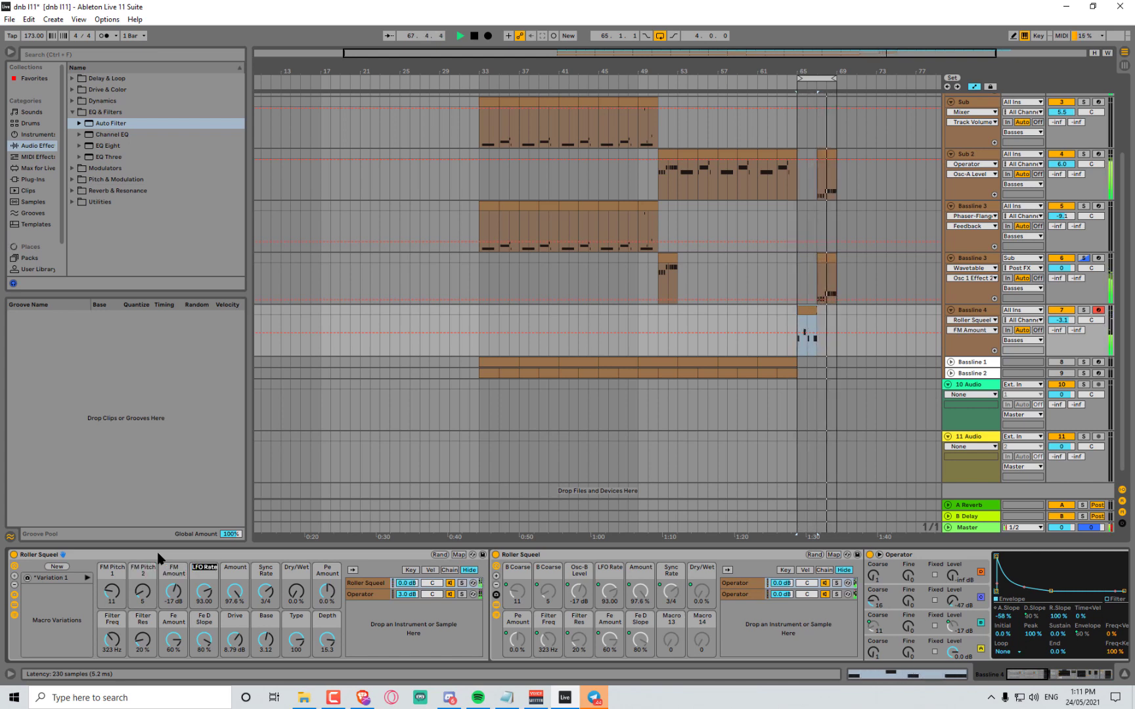
Rename the LFO Rate, Amount and Sync Rate macros "Filter LFO Rate", "Spread Amount" and "Spread Rate"
text(Filter LFO)
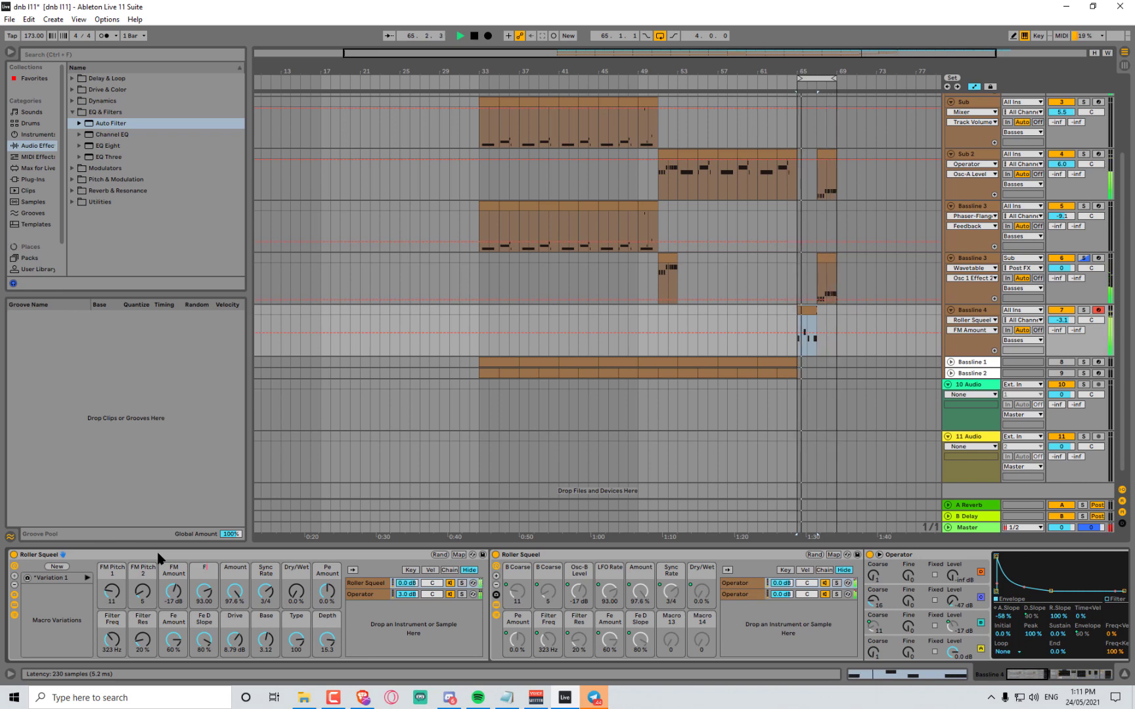
key(Return)
text(Rate)
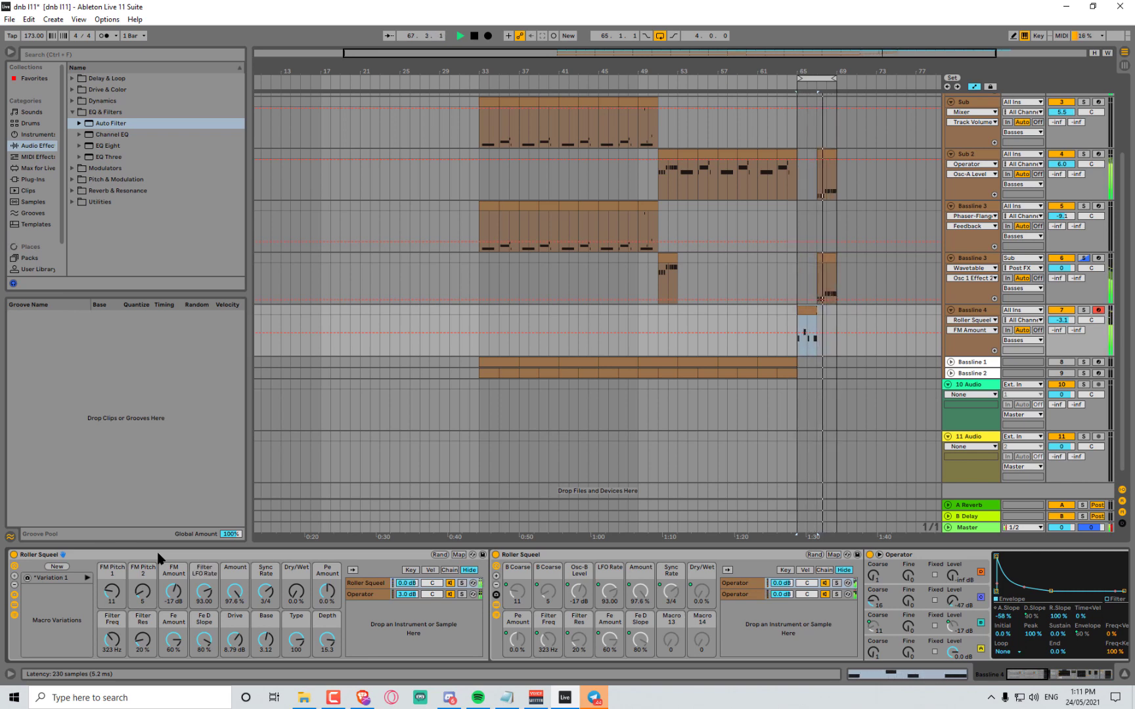
key(Tab)
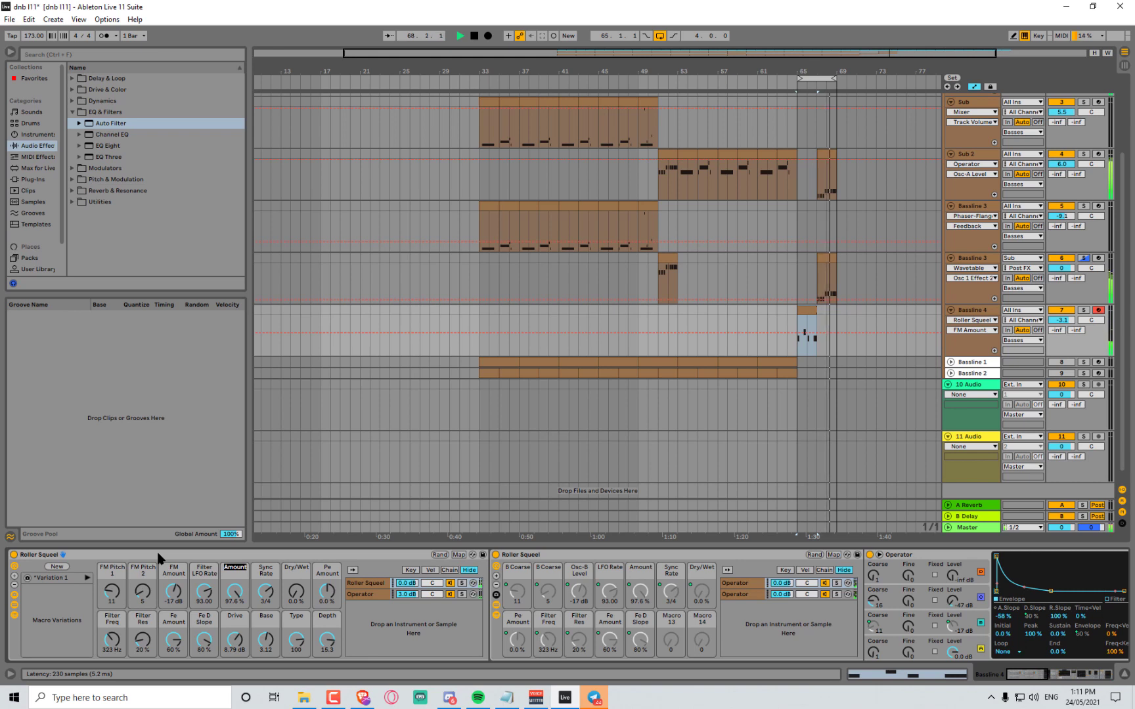
text(Spread Amount)
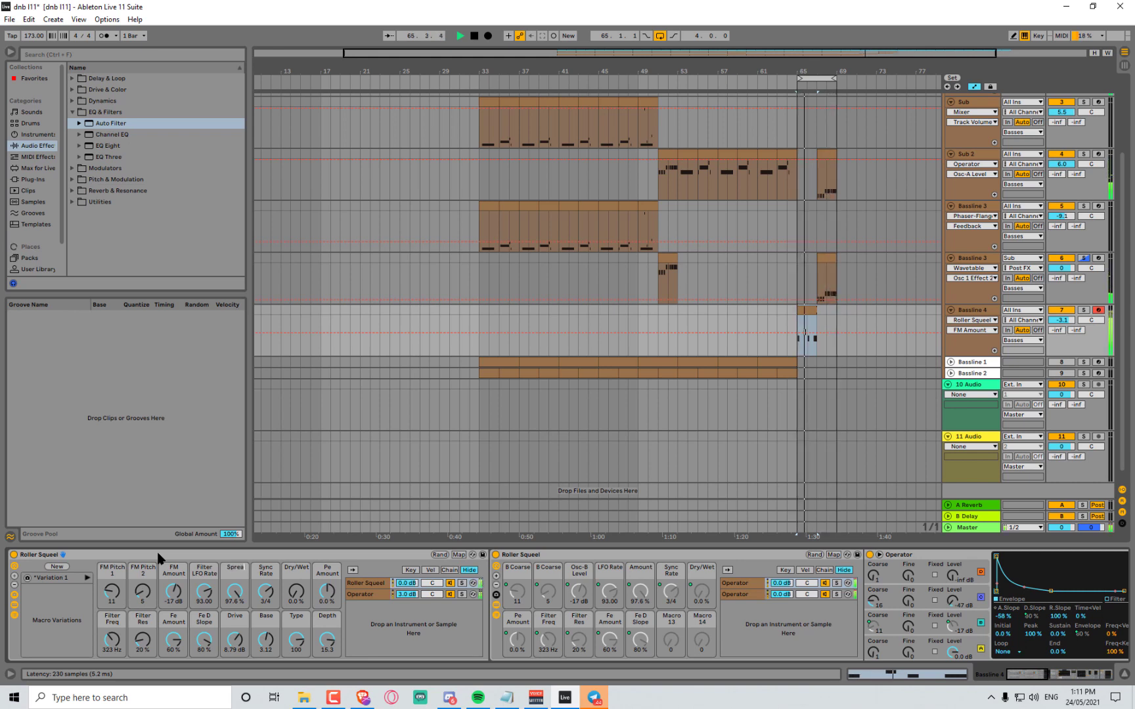
key(Return)
key(Tab)
text(S)
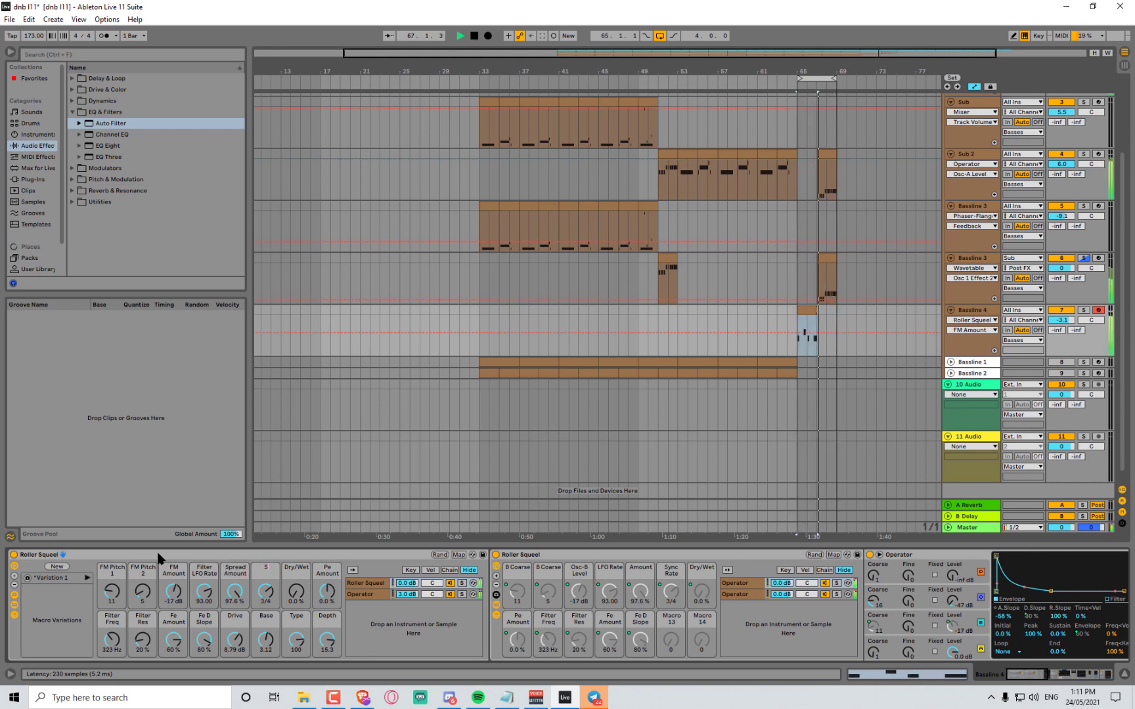
text(pread Rate)
Rename the Dry/Wet macro "Reverb Amount" and the Pe Amount macro "P. Env Amount"
key(Tab)
text(Re)
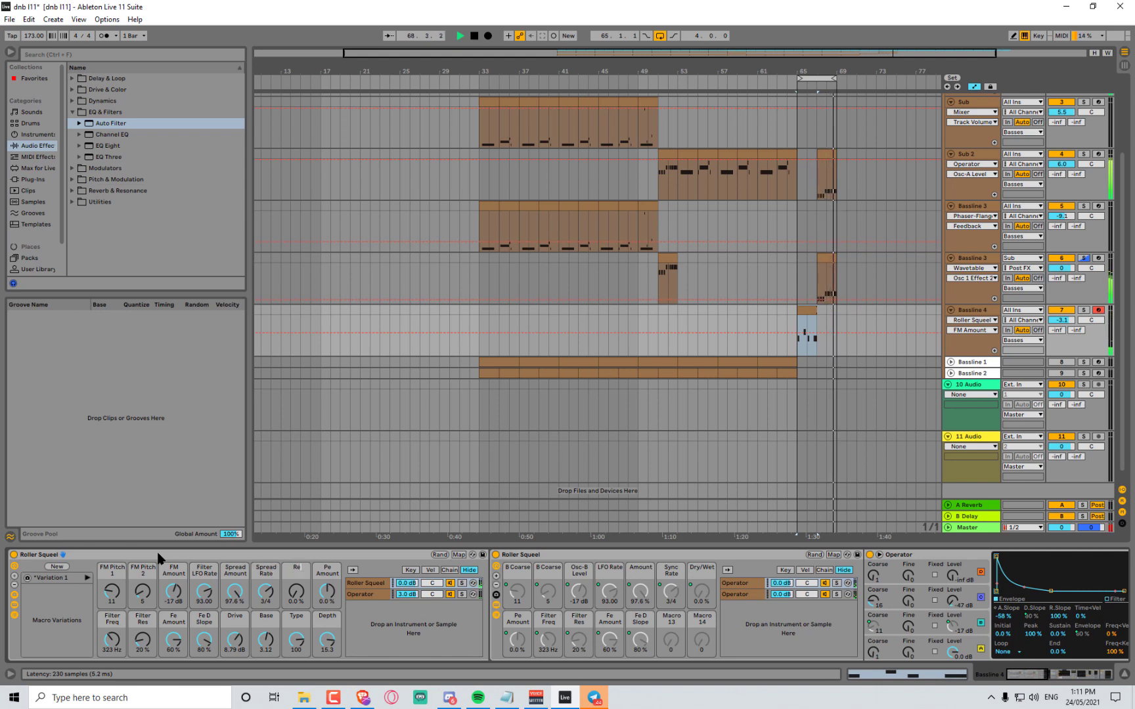
text(verb Amount)
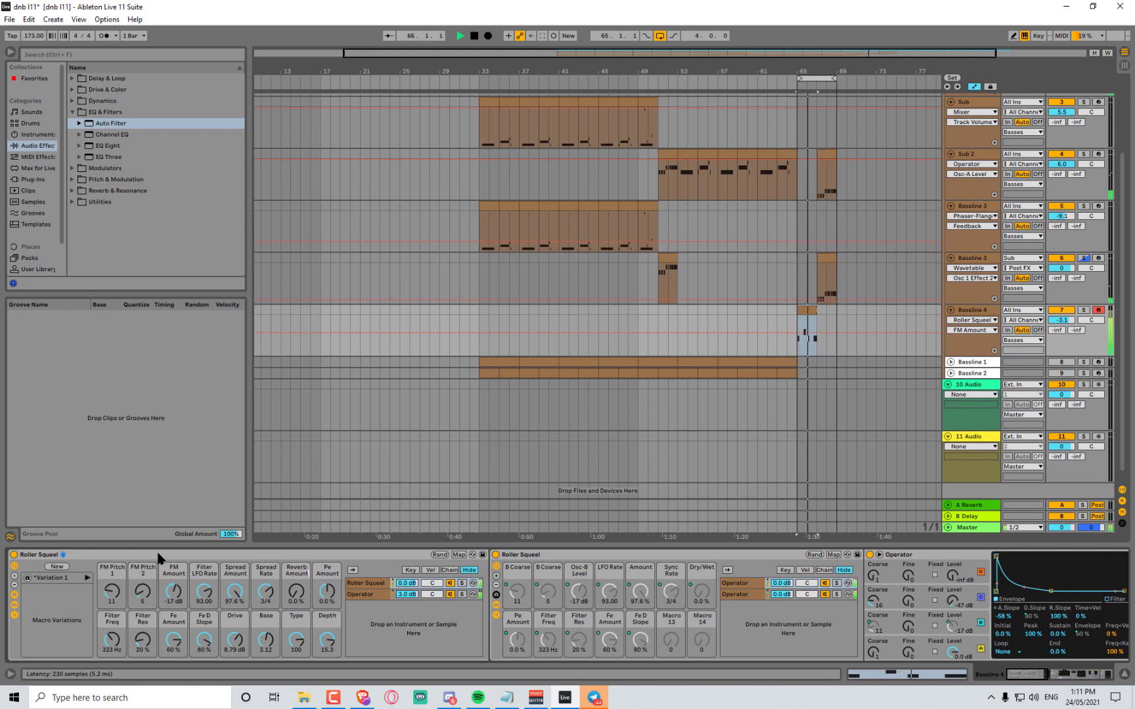
key(Tab)
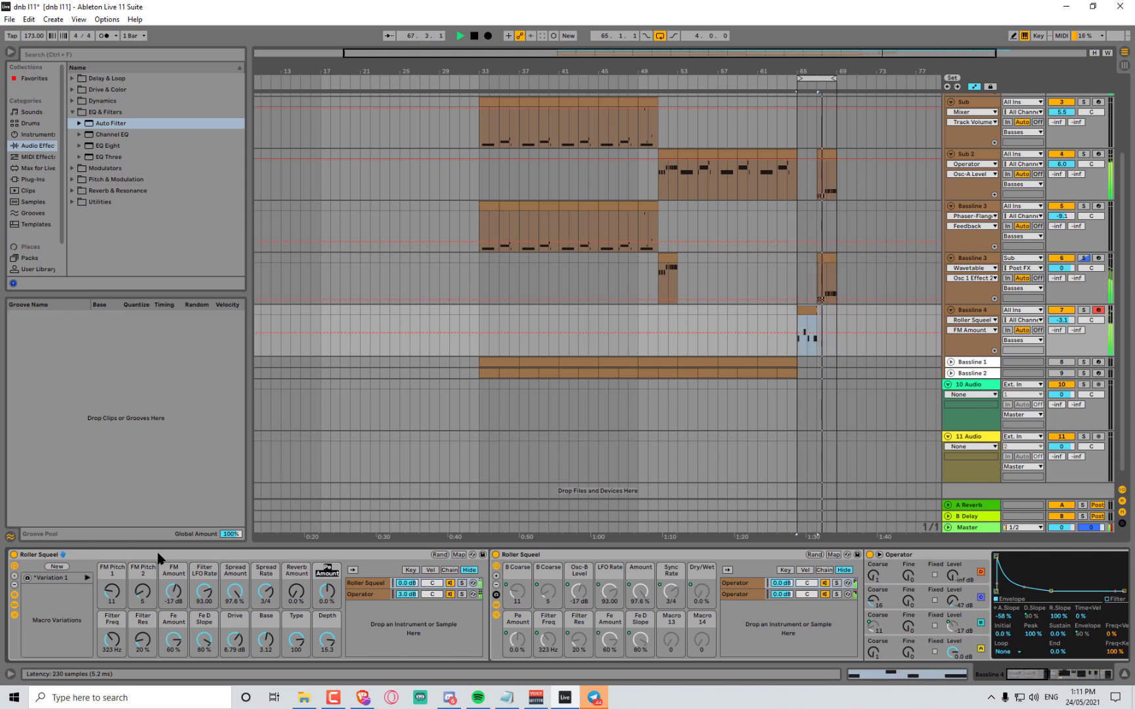
text(Pitch Env)
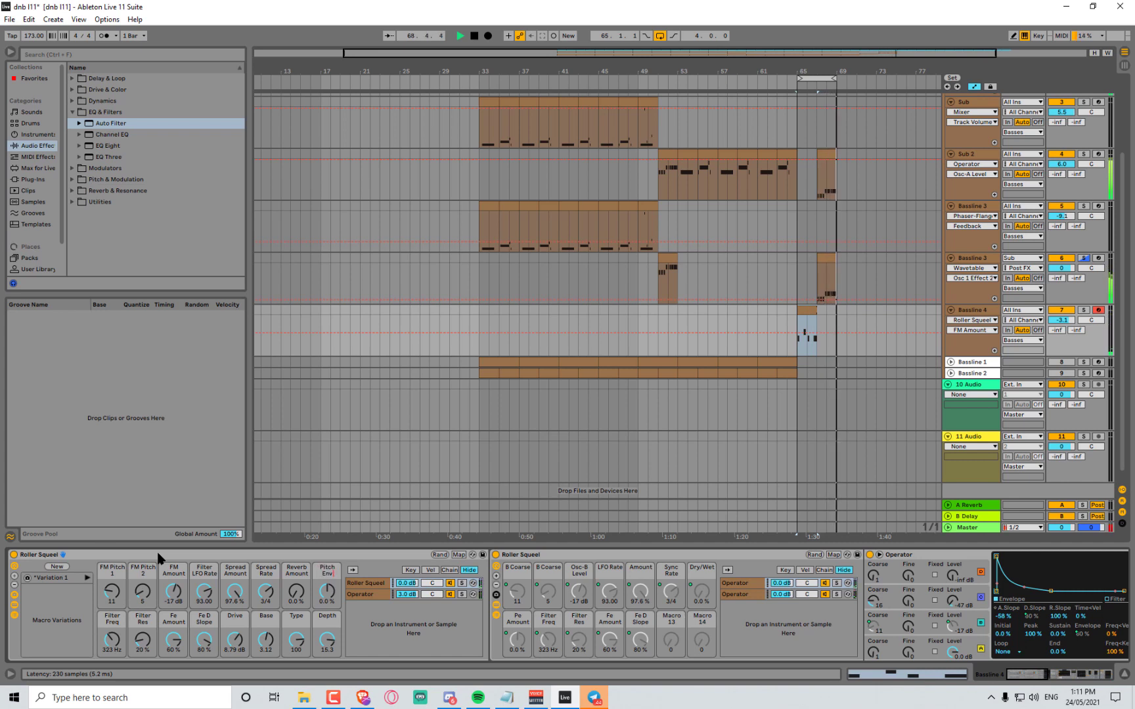
text( Amnt)
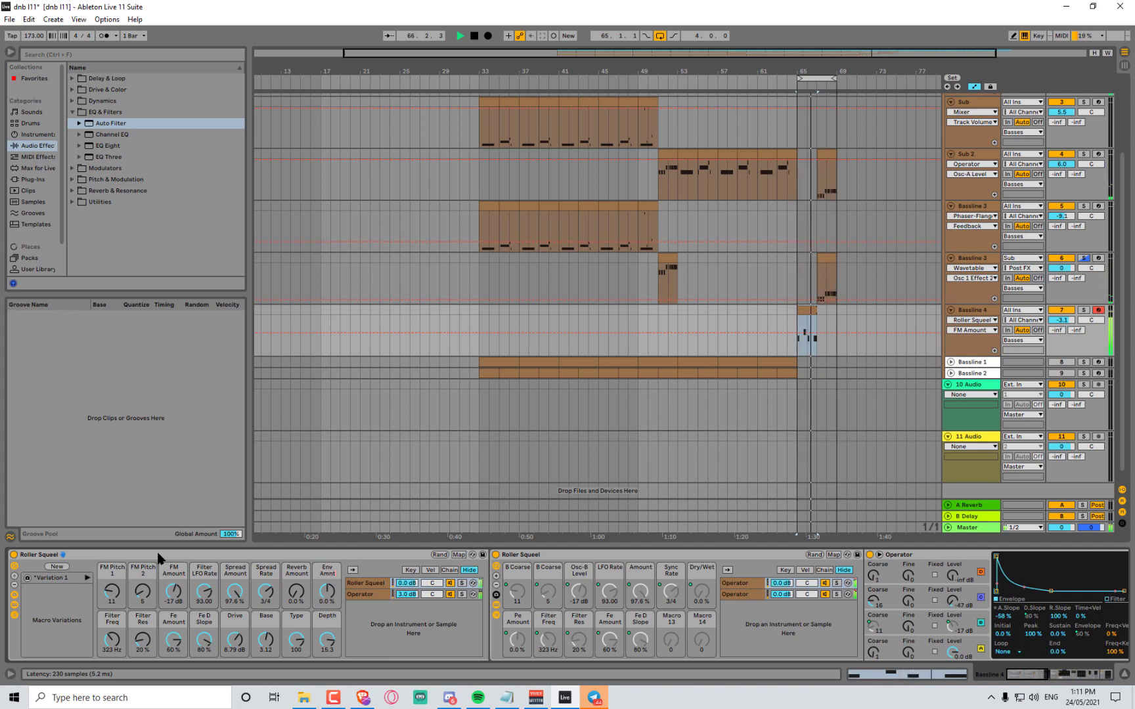
key(Return)
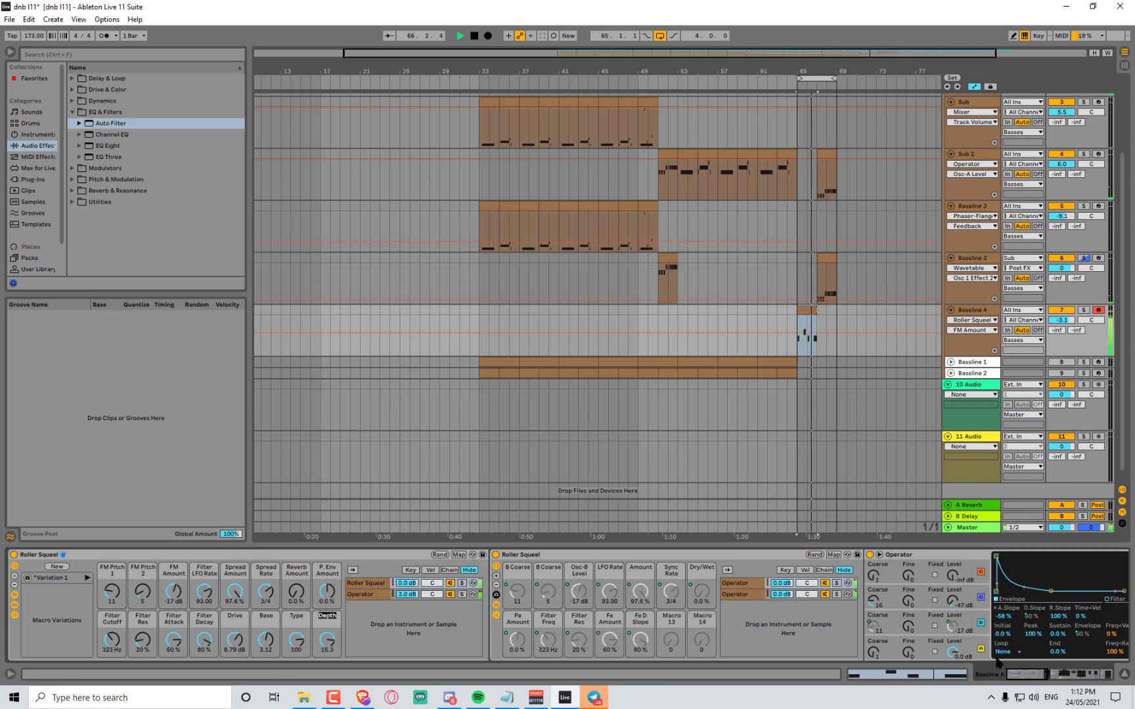
Rename the Drive, Base, Type and Depth macros "Saturate Drive", "Saturate Base", "Saturate Type" and "Saturate Depth"
mouse_move(1024, 673)
mouse_down()
mouse_move(1093, 670)
mouse_move(1014, 671)
mouse_up()
click(242, 617)
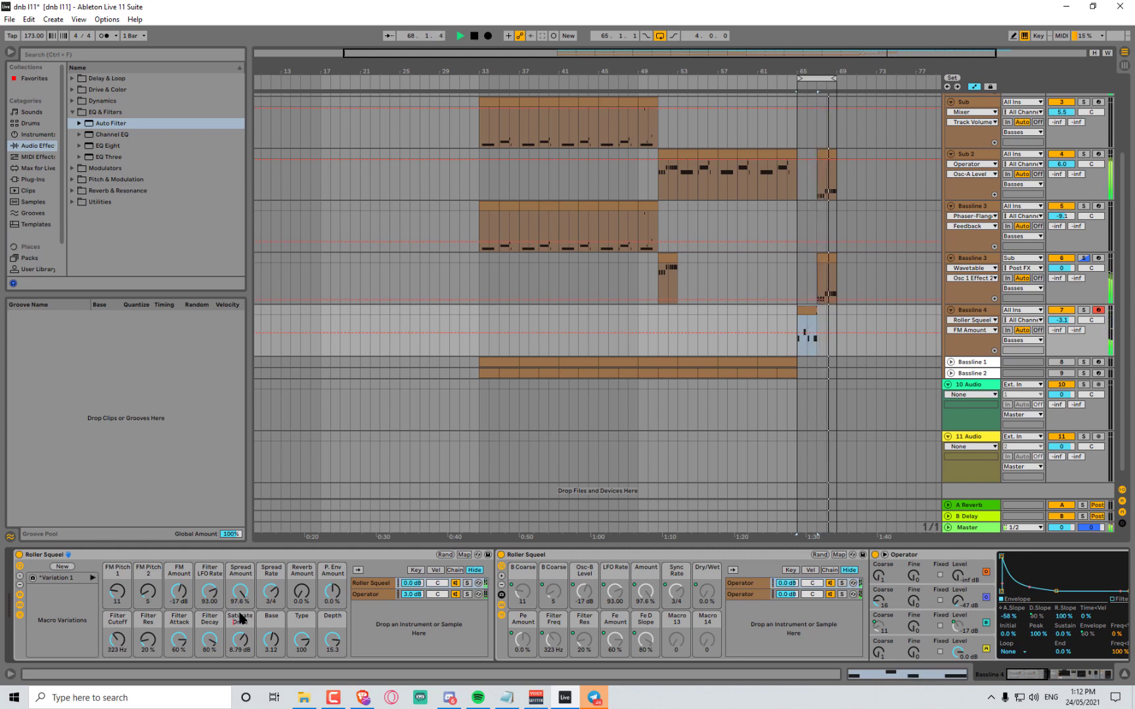
click(303, 619)
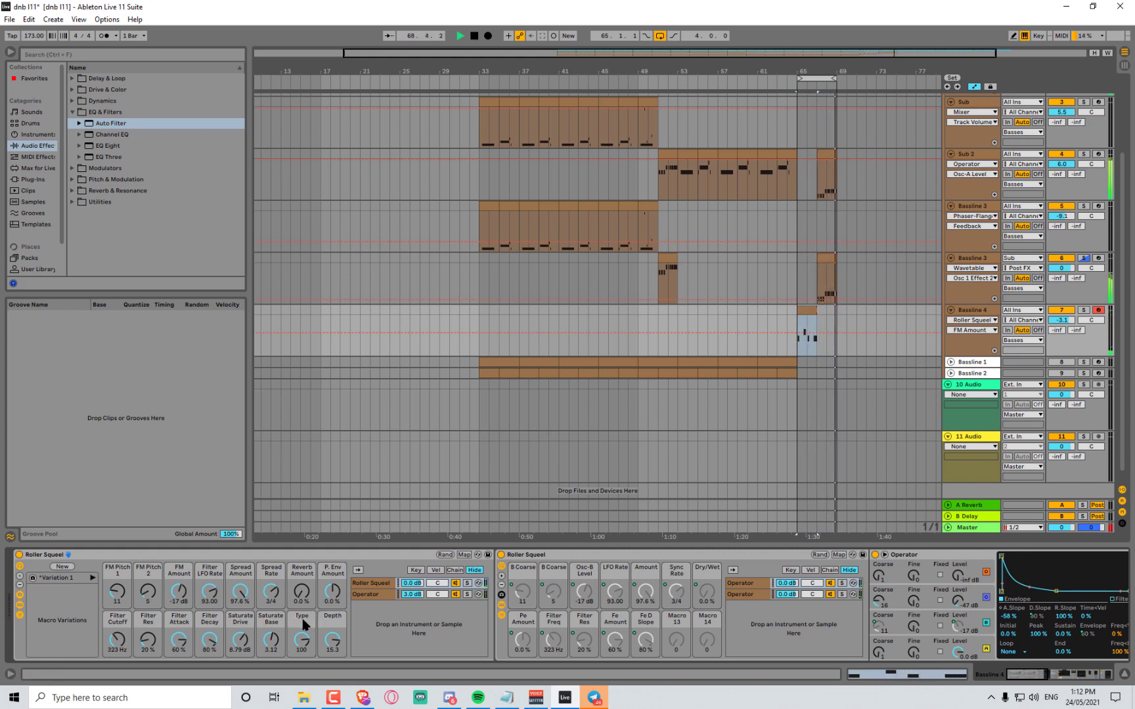
text(Saturate)
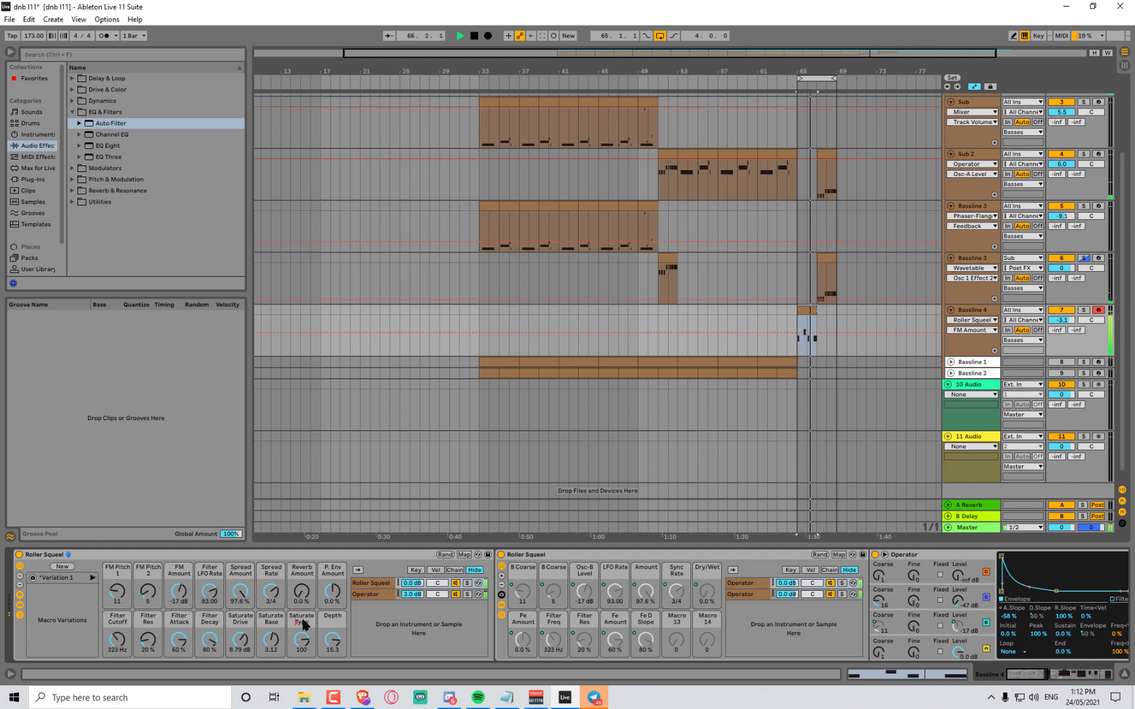
click(329, 618)
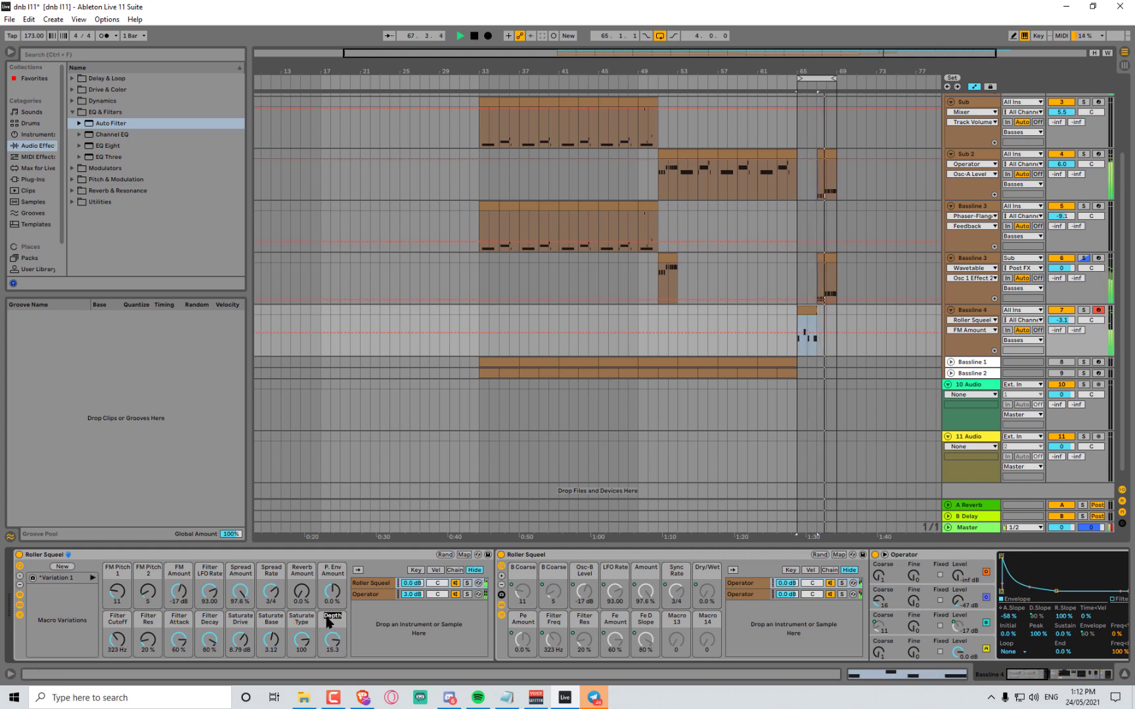
text(Saturate)
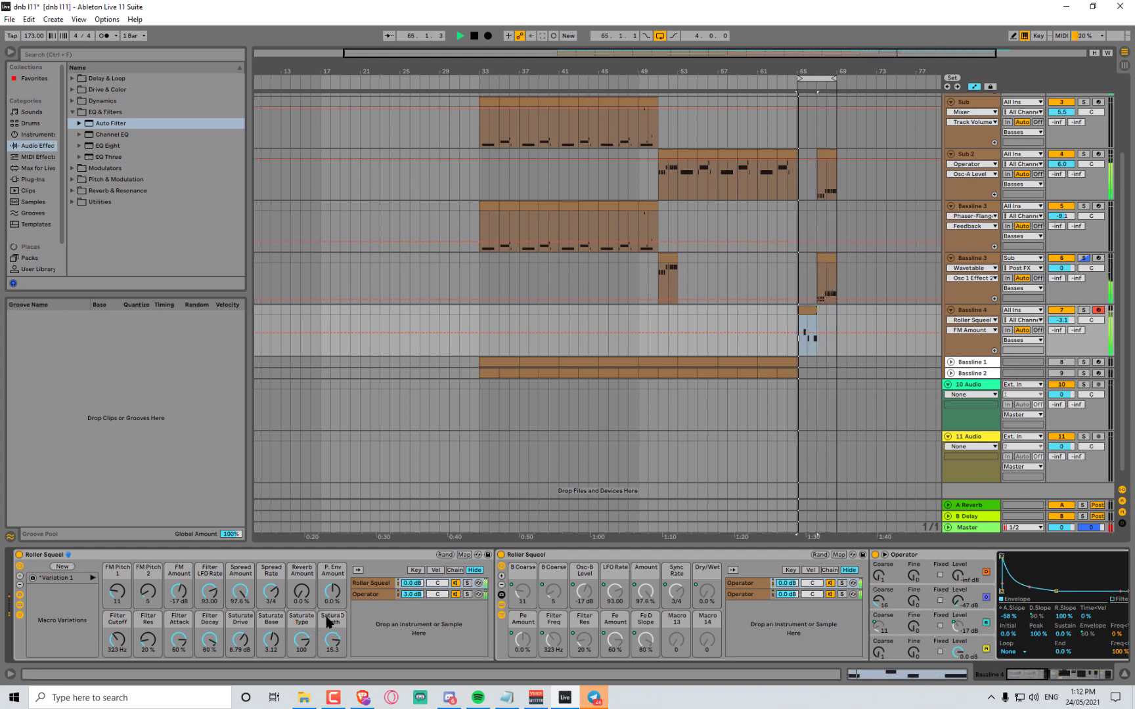
key(Return)
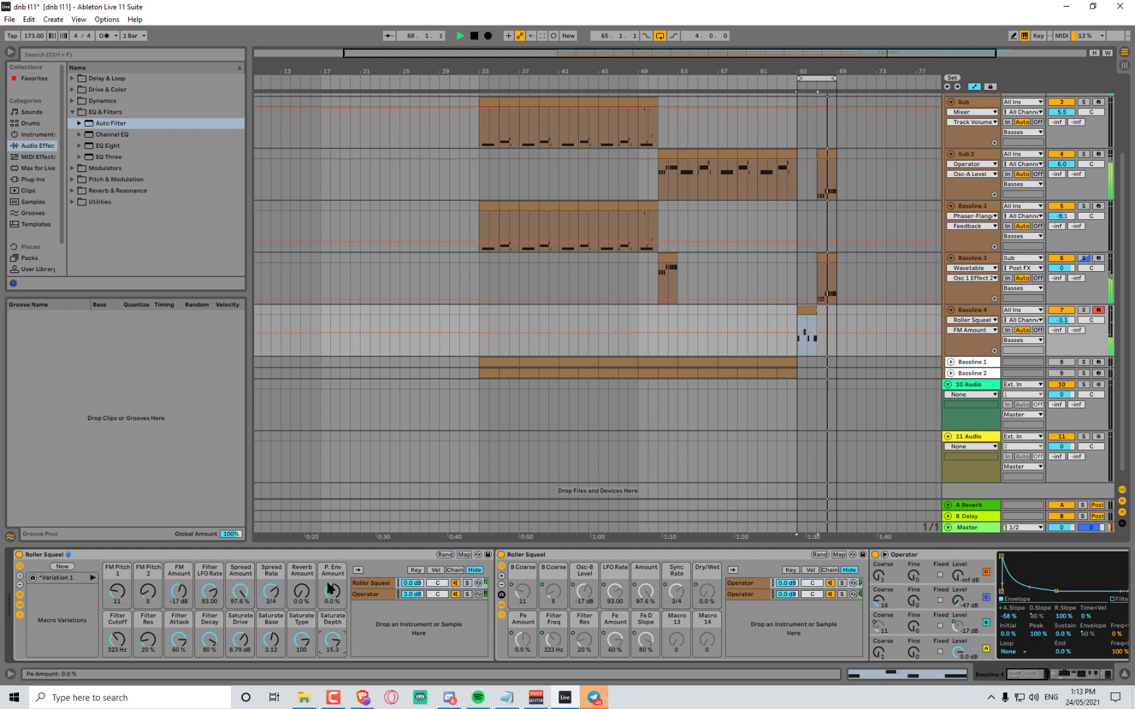
Store the current macro settings as a new variation, then recall Variation 1 and return to Variation 2 to compare them
click(60, 568)
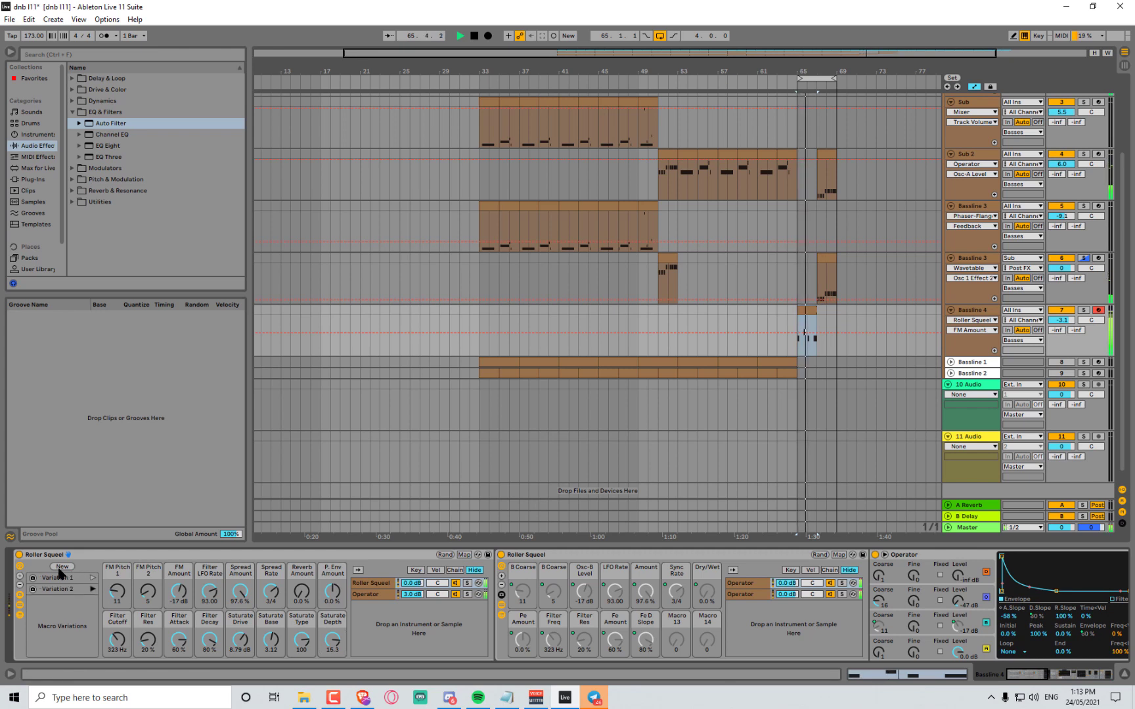
click(93, 579)
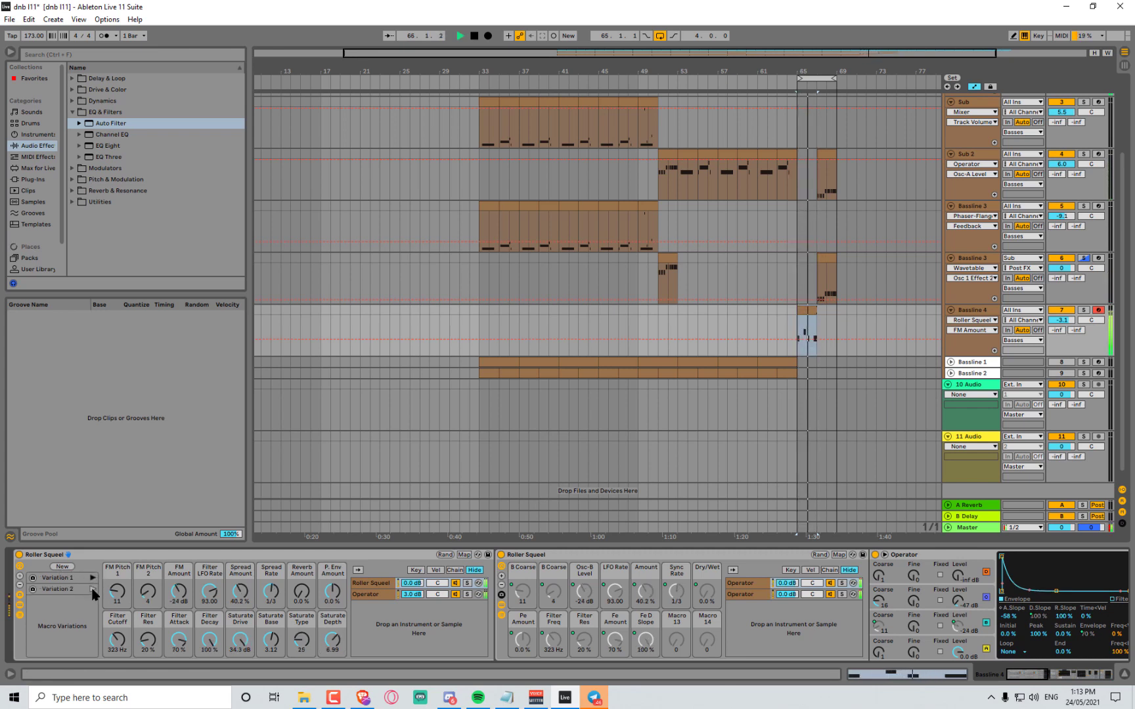
click(93, 590)
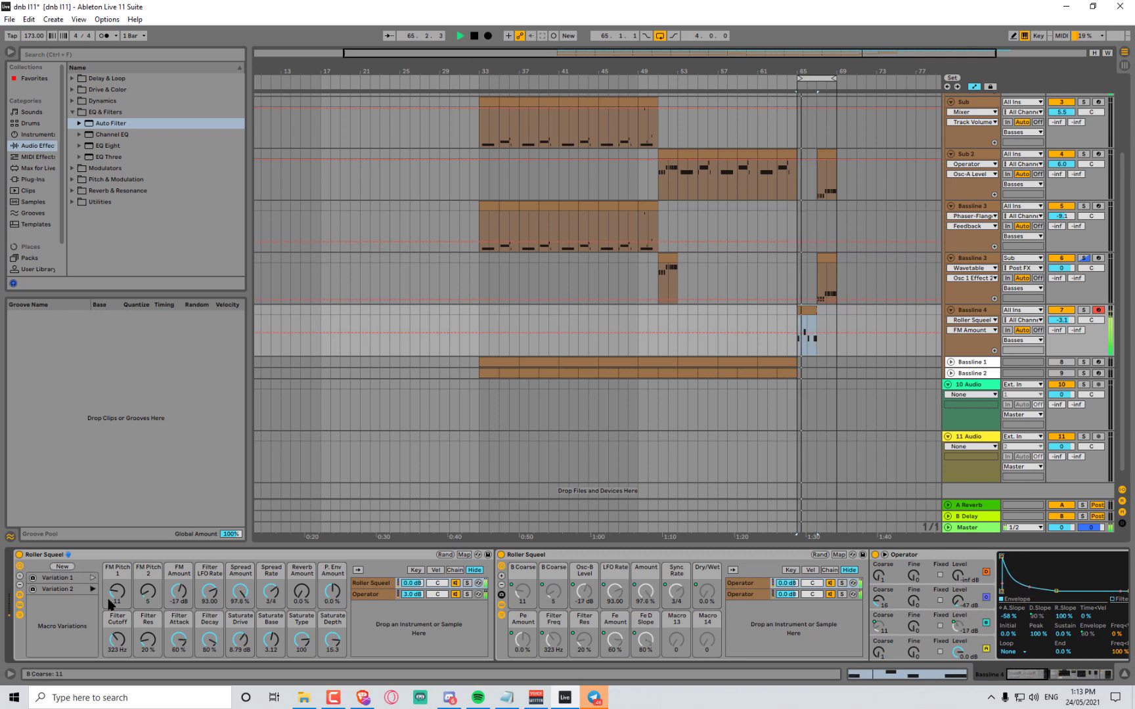
Set the rack's FM Pitch 2 to 20 and Reverb Amount to 20 %, and lower the Filter Cutoff while checking playback
drag(146, 592, 146, 559)
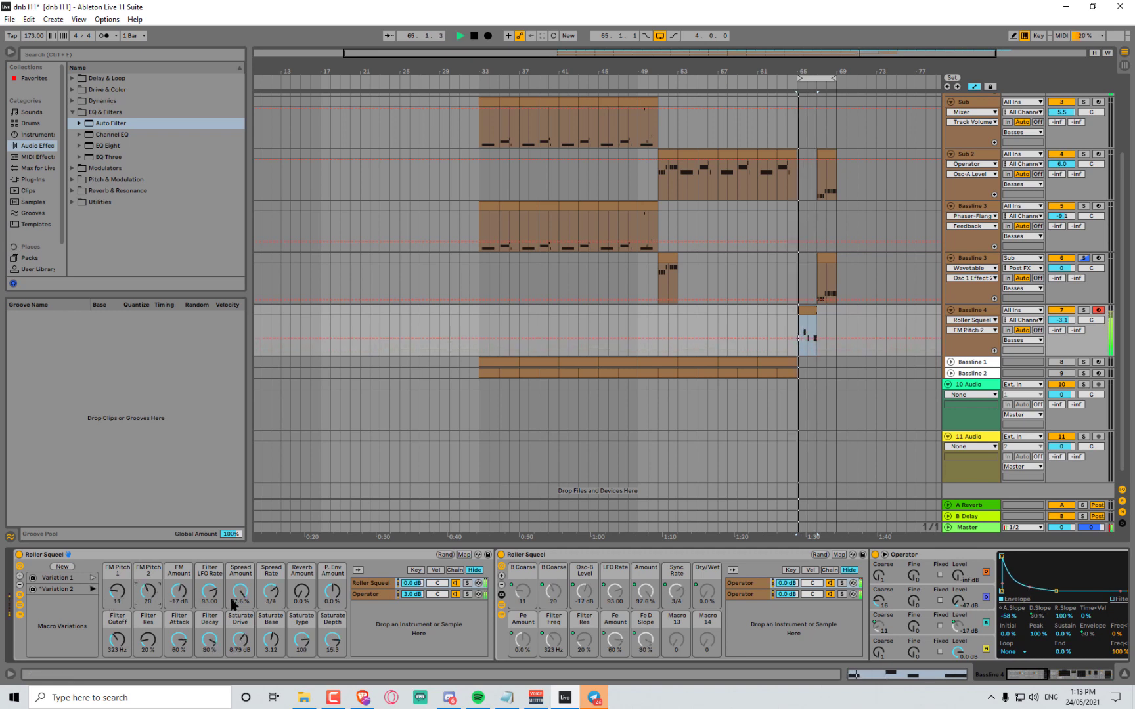
drag(301, 598, 302, 585)
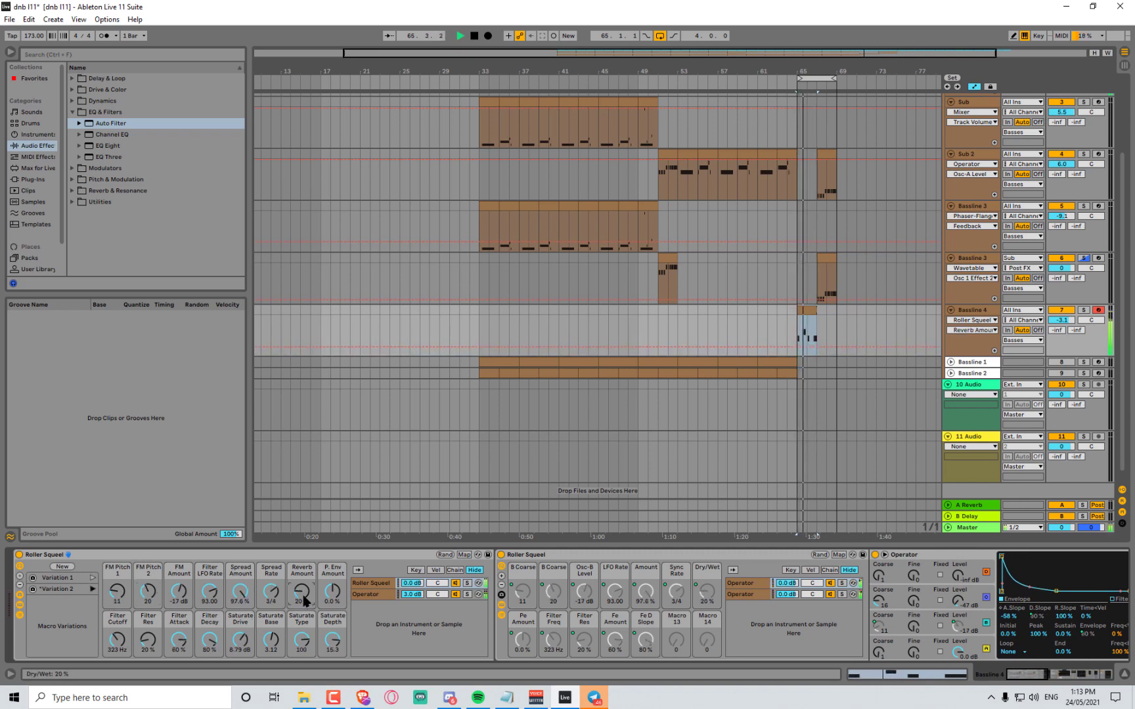
drag(112, 642, 111, 686)
key(space)
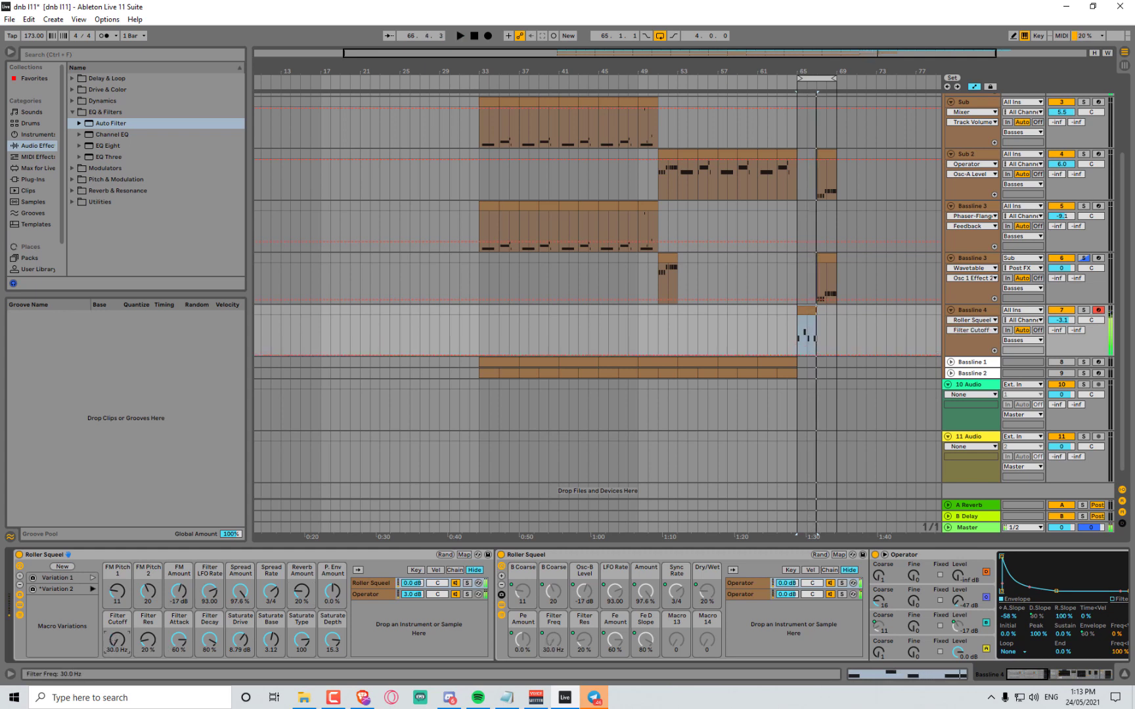
key(space)
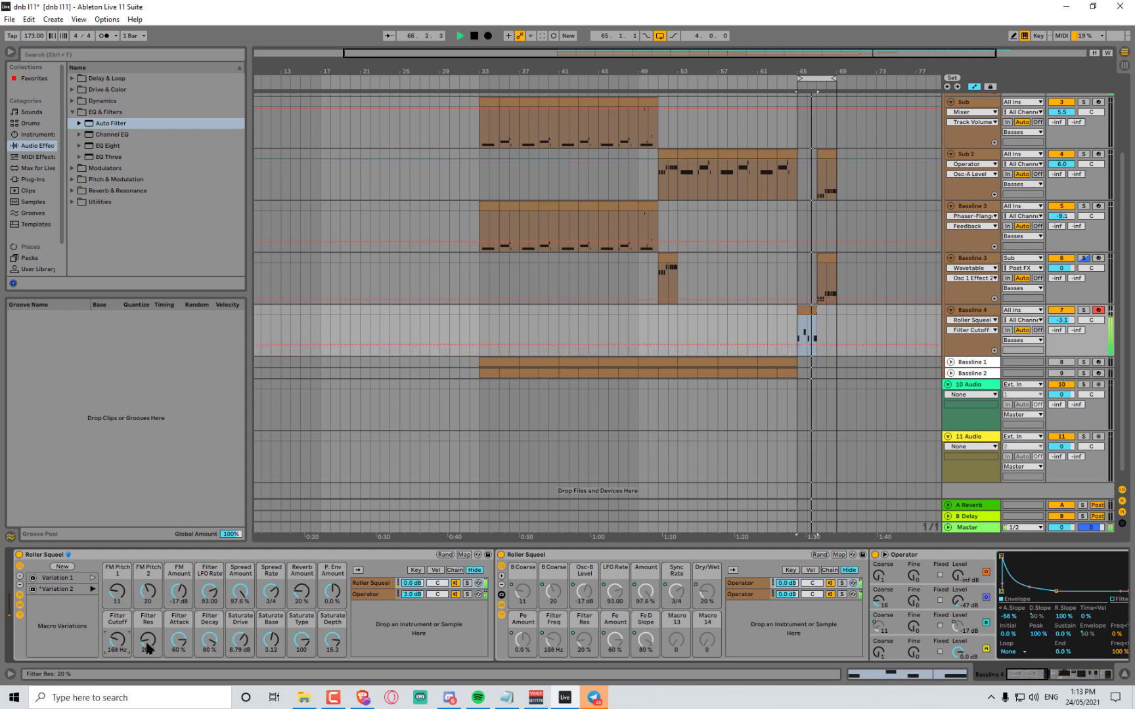
Set Filter Cutoff to 292 Hz, Filter Res to 77 %, Filter Attack to 7 %, Filter Decay to 20 % and Saturate Depth to -12.7
drag(148, 647, 179, 621)
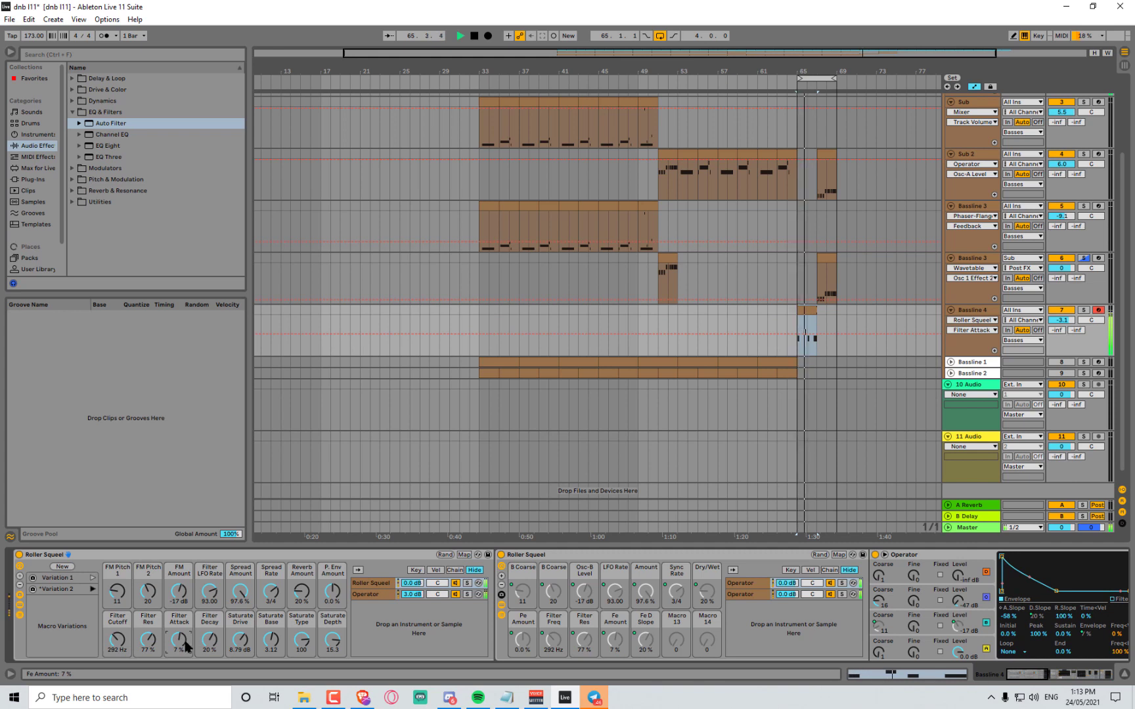
drag(333, 641, 333, 657)
key(space)
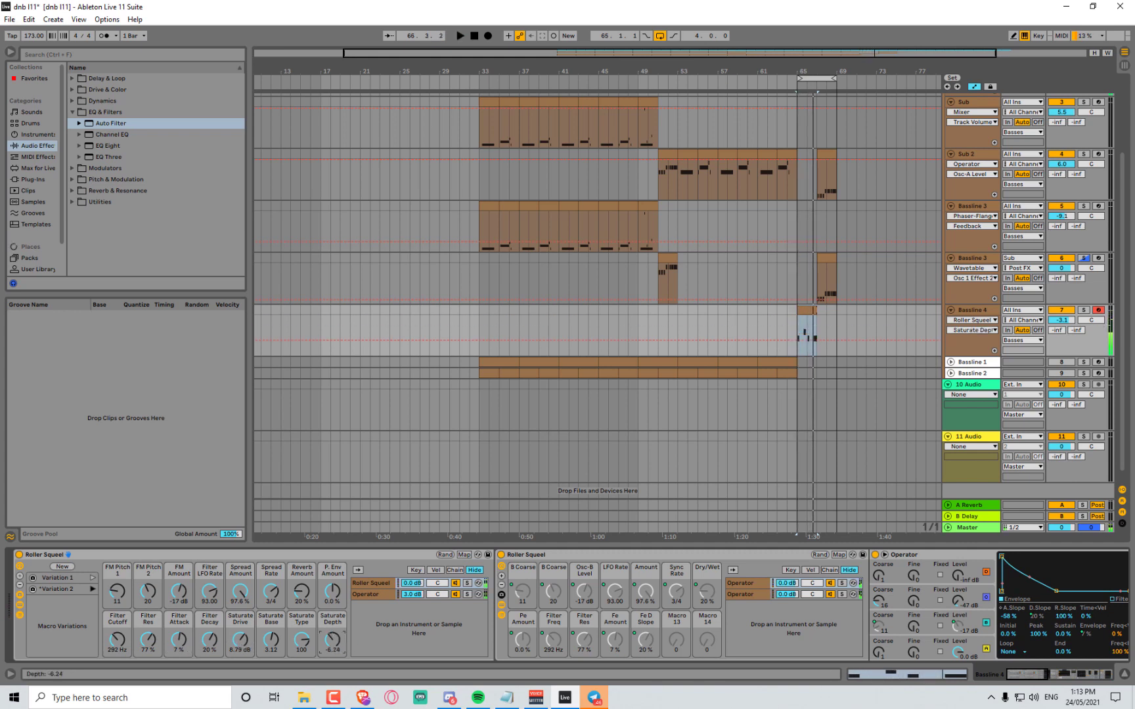
key(space)
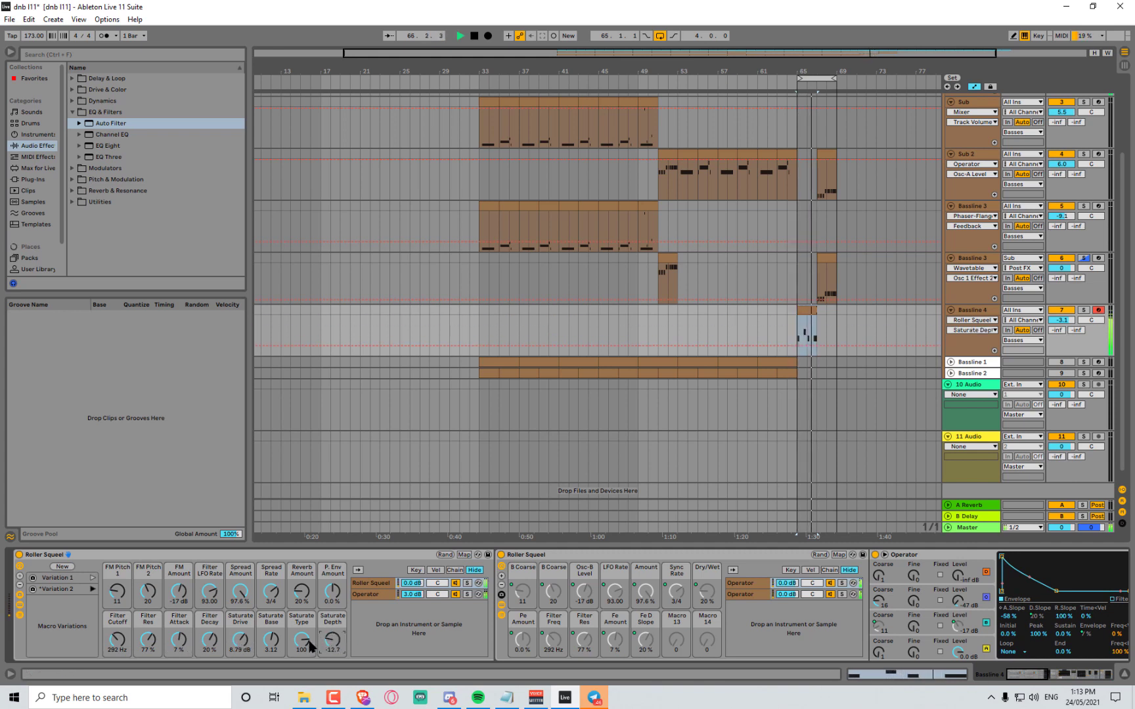
Set FM Amount to -33 dB, Filter LFO Rate to 80, Spread Amount to 100 %, Spread Rate to 1/24 and Reverb Amount to 13 %
drag(179, 593, 179, 618)
key(space)
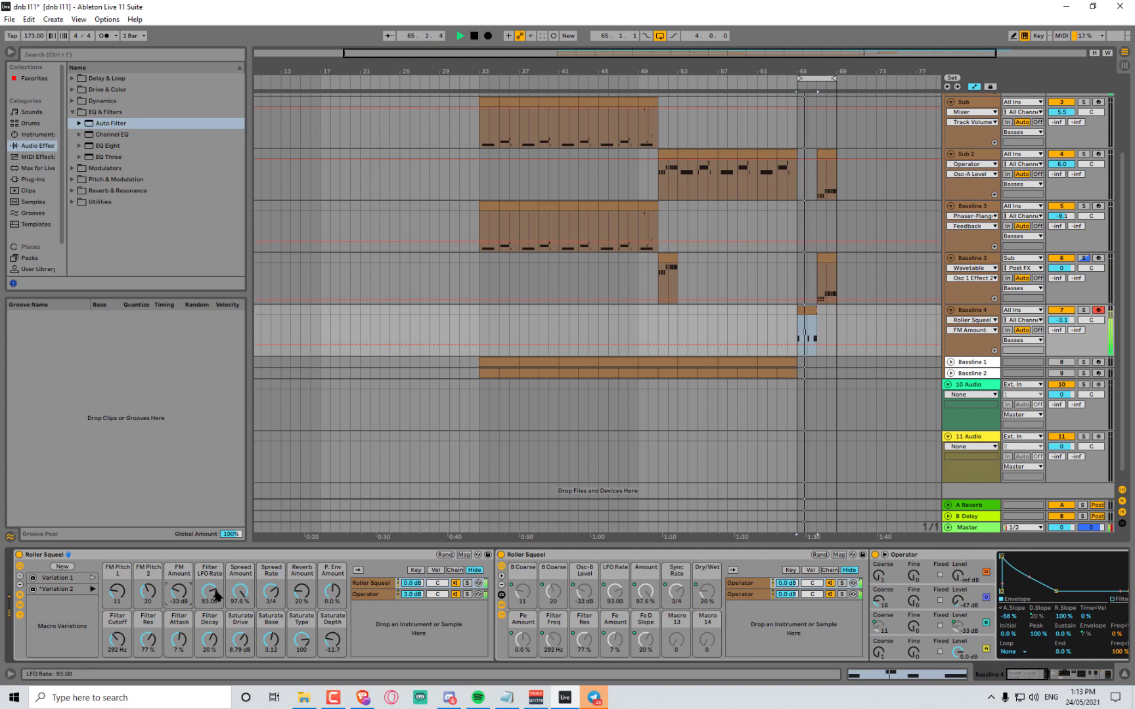
key(space)
mouse_move(210, 594)
mouse_down()
mouse_move(209, 614)
mouse_move(248, 597)
mouse_move(248, 631)
mouse_move(248, 597)
mouse_move(276, 606)
mouse_move(275, 617)
mouse_move(250, 584)
mouse_move(301, 606)
mouse_move(298, 590)
mouse_move(270, 580)
mouse_move(271, 595)
mouse_up()
key(space)
key(space)
key(space)
key(space)
key(space)
key(space)
key(space)
key(space)
key(space)
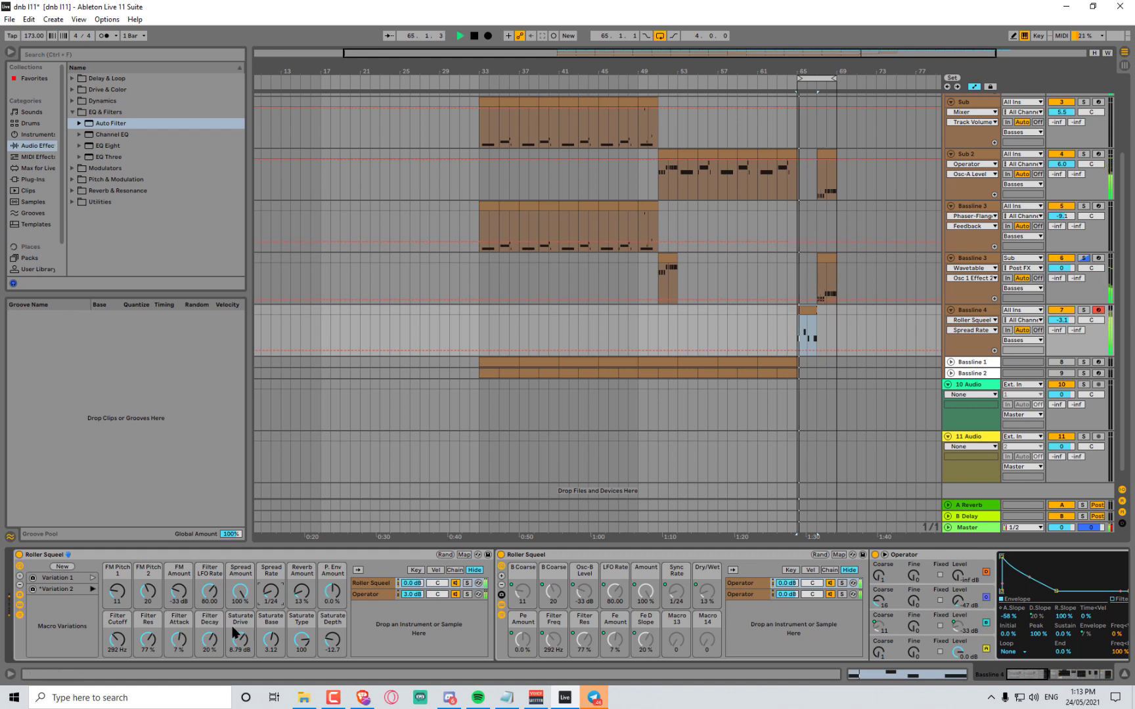
Set the Roller Squeel rack's Saturate Base to -8.22, Saturate Depth to -6.88 and Saturate Type to 97 while auditioning the clip
key(space)
key(space)
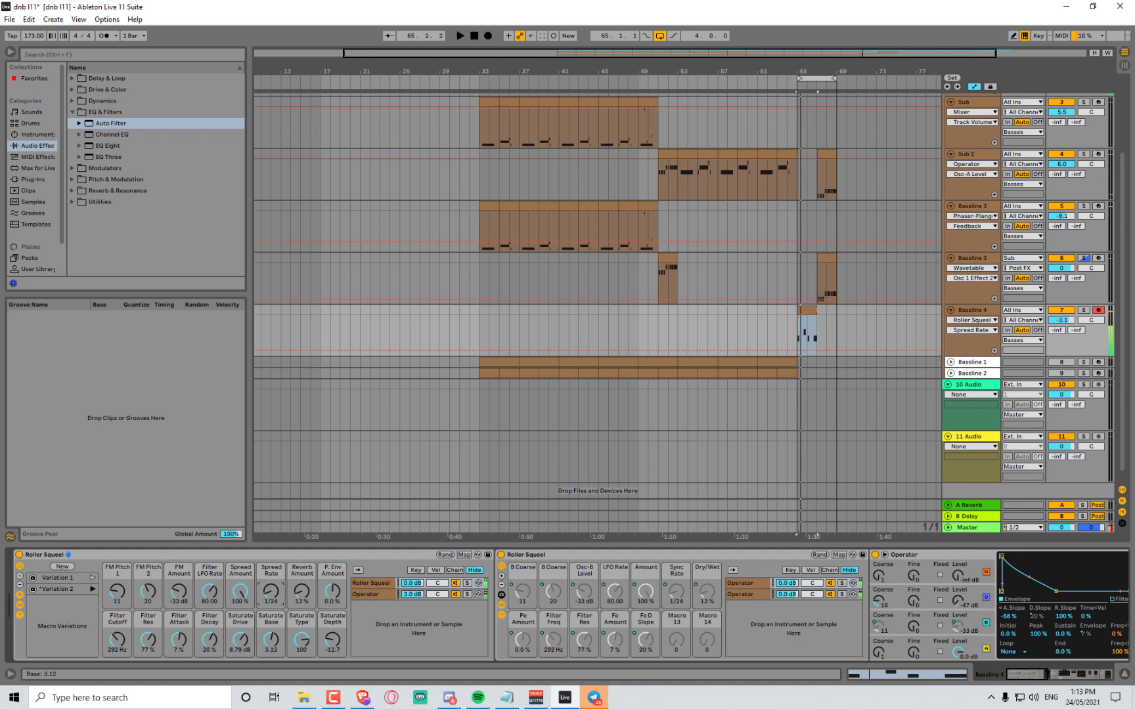
mouse_move(271, 641)
mouse_down()
mouse_move(271, 657)
mouse_move(271, 642)
mouse_up()
key(space)
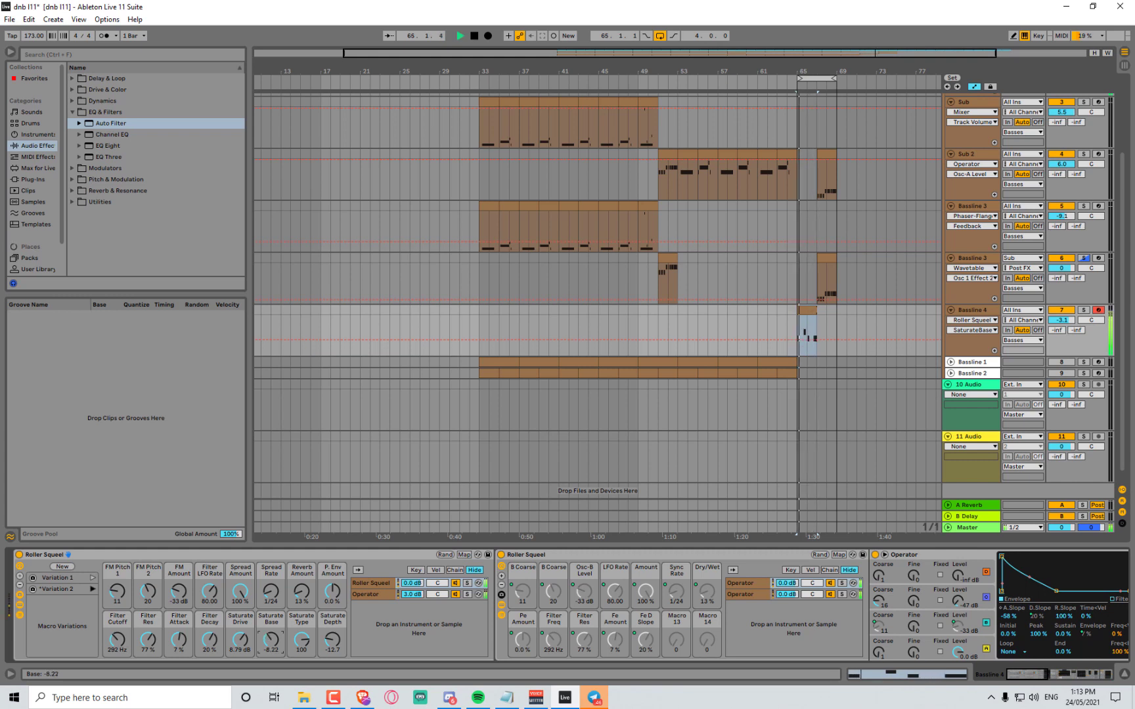
key(space)
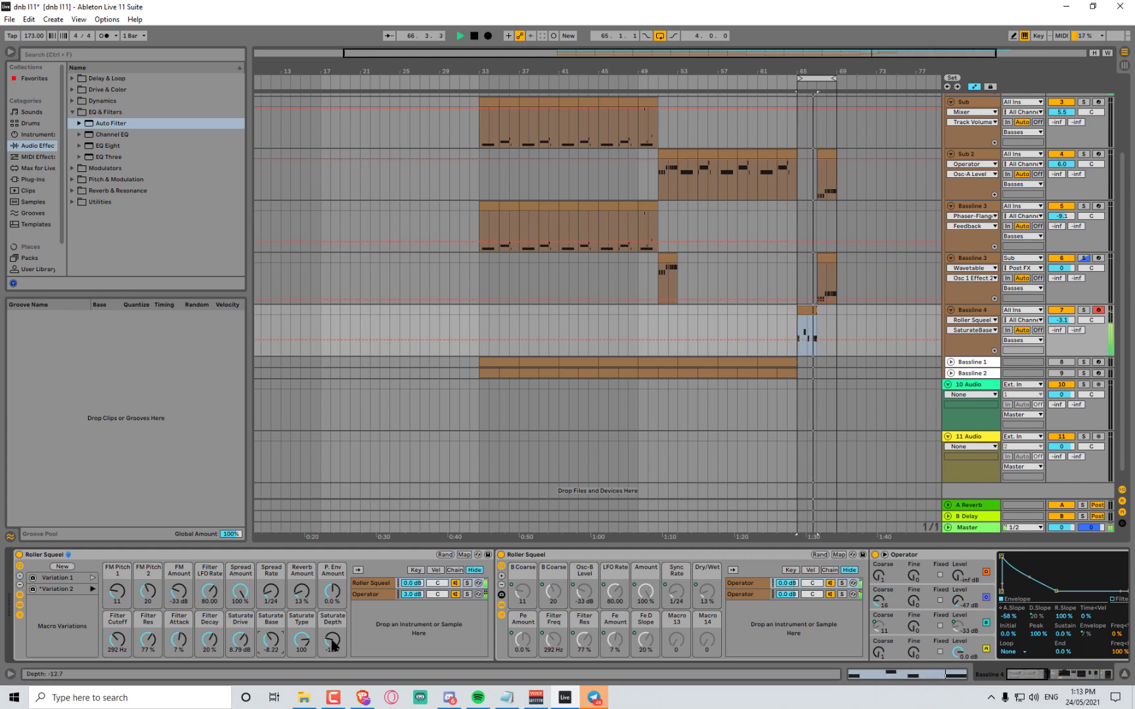
key(space)
drag(333, 645, 302, 652)
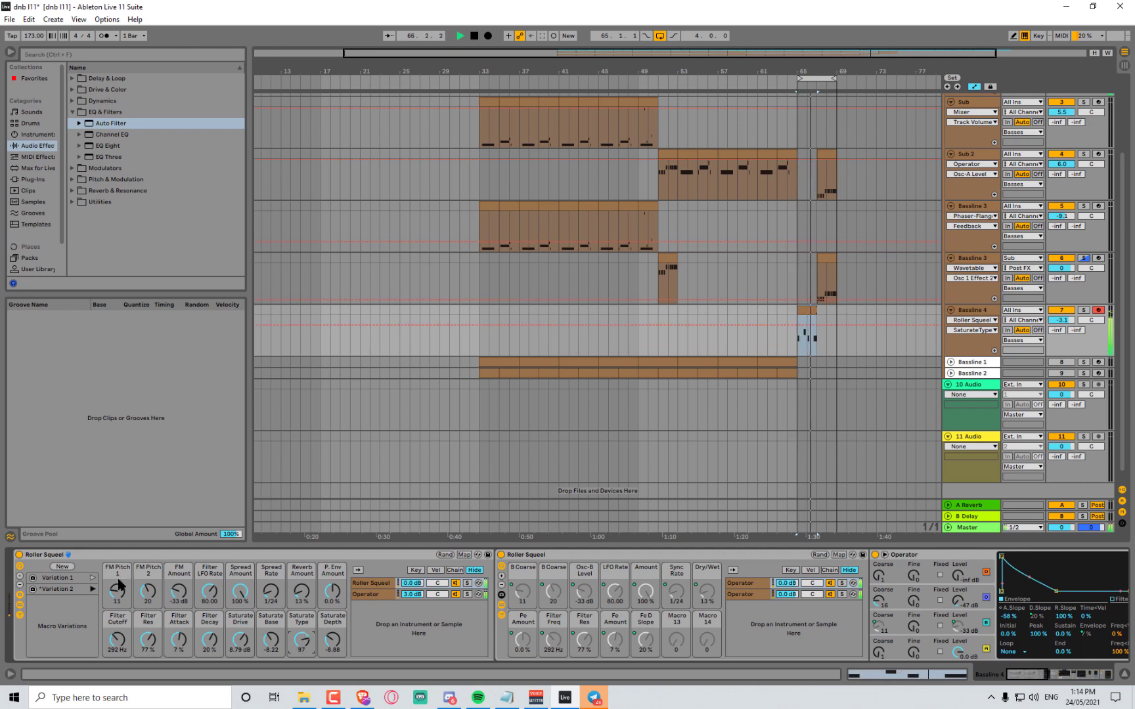
Store the current macro settings as a new variation, then recall Variations 1, 2 and 3 in turn to compare them in playback
click(62, 567)
click(93, 578)
key(space)
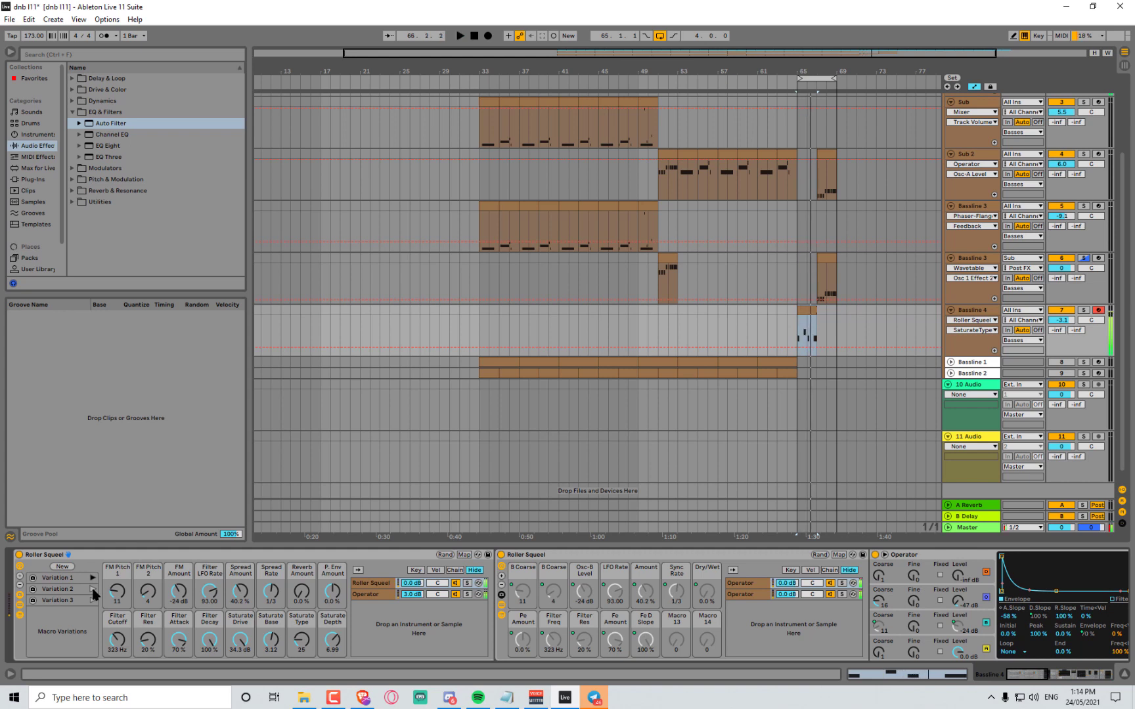
click(92, 589)
key(space)
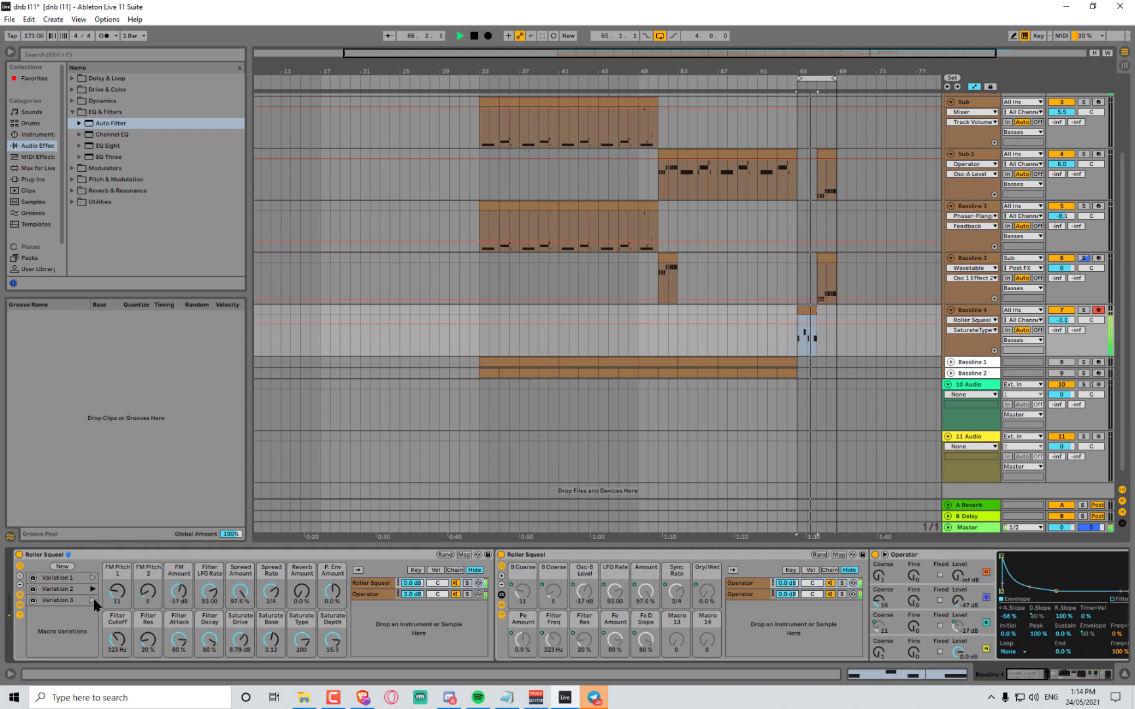
click(92, 600)
key(space)
key(space)
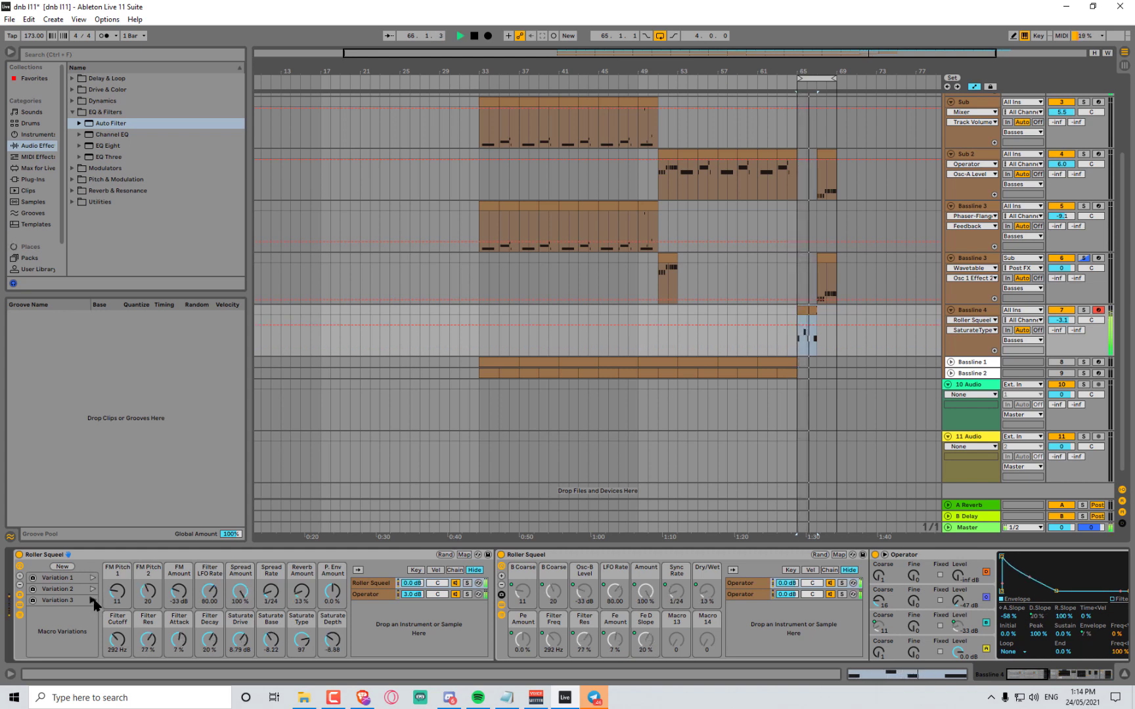
Recall Variation 2 and return to Variation 1, listening to each in playback
key(space)
click(93, 589)
key(space)
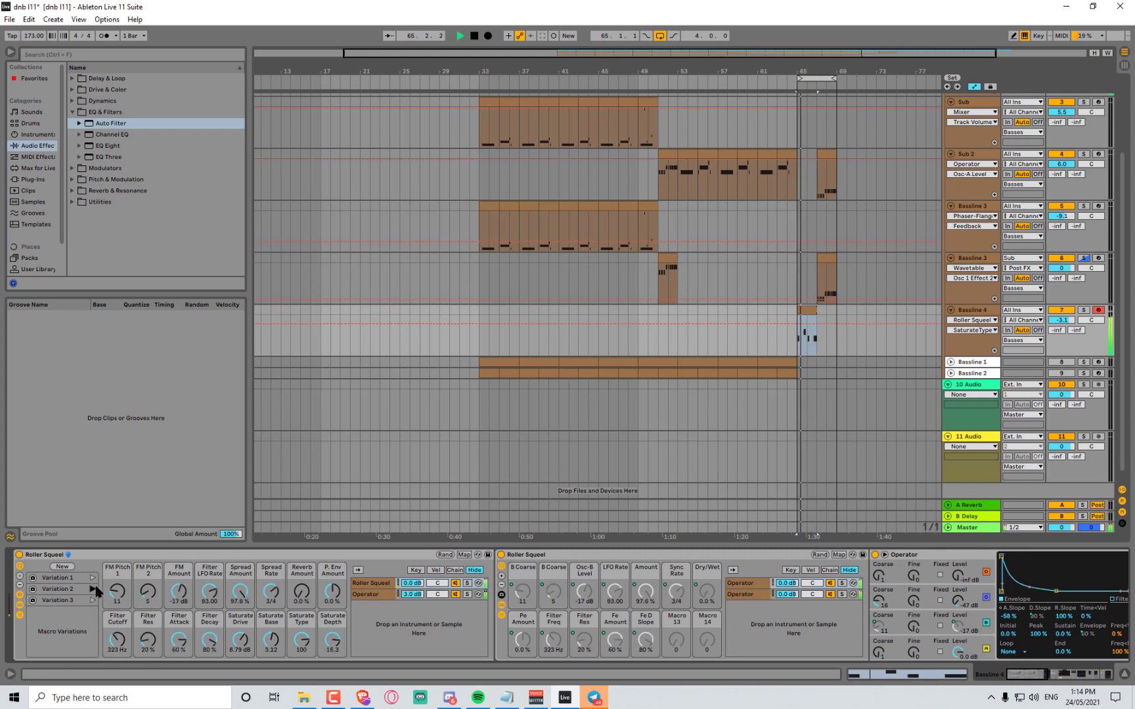
click(93, 578)
key(space)
key(space)
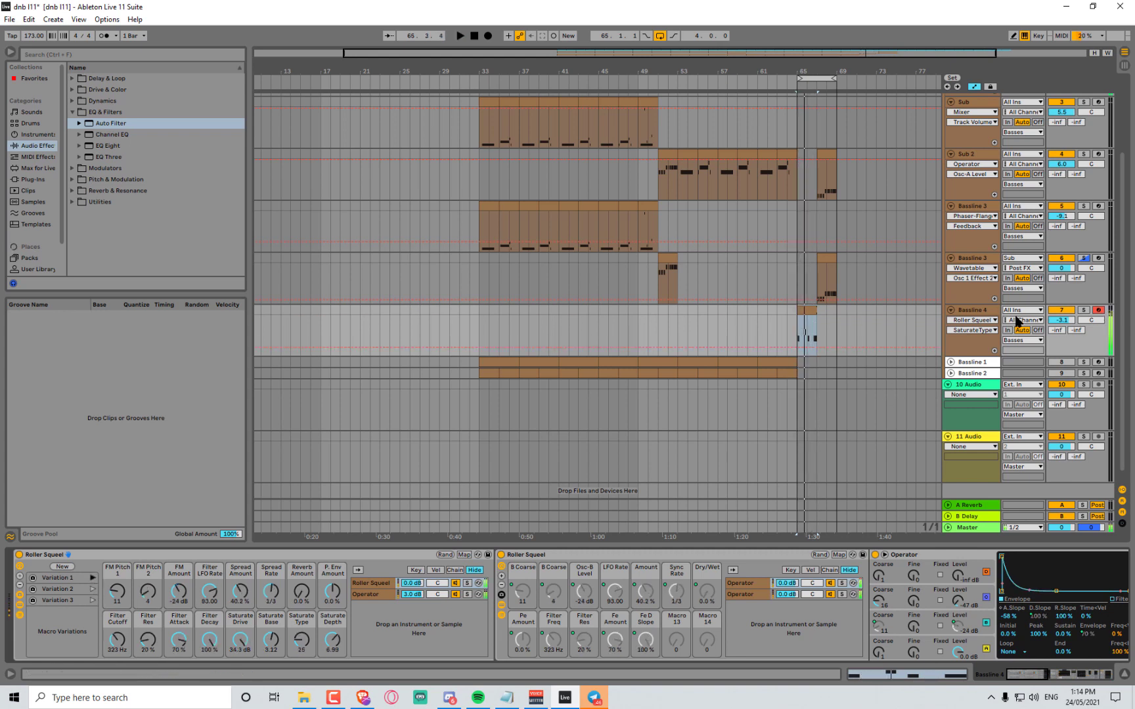
Solo the Bassline 4 track and the Operator chain in its rack, then play the loop to hear that layer alone
click(1084, 310)
key(space)
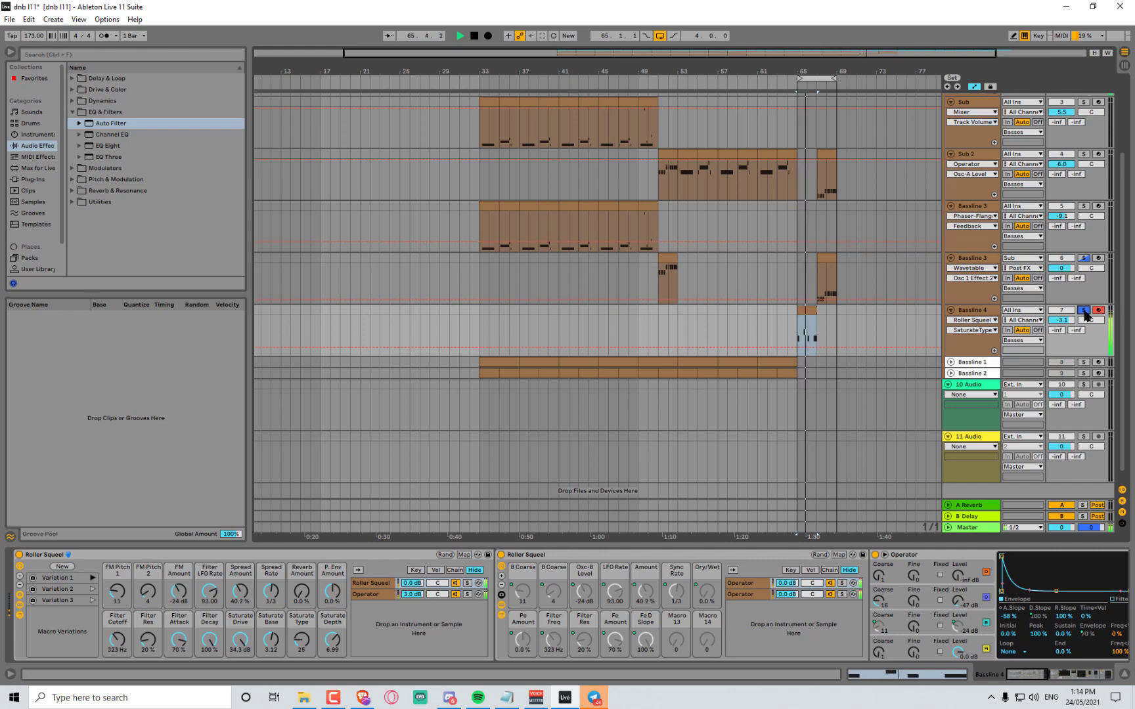
click(467, 595)
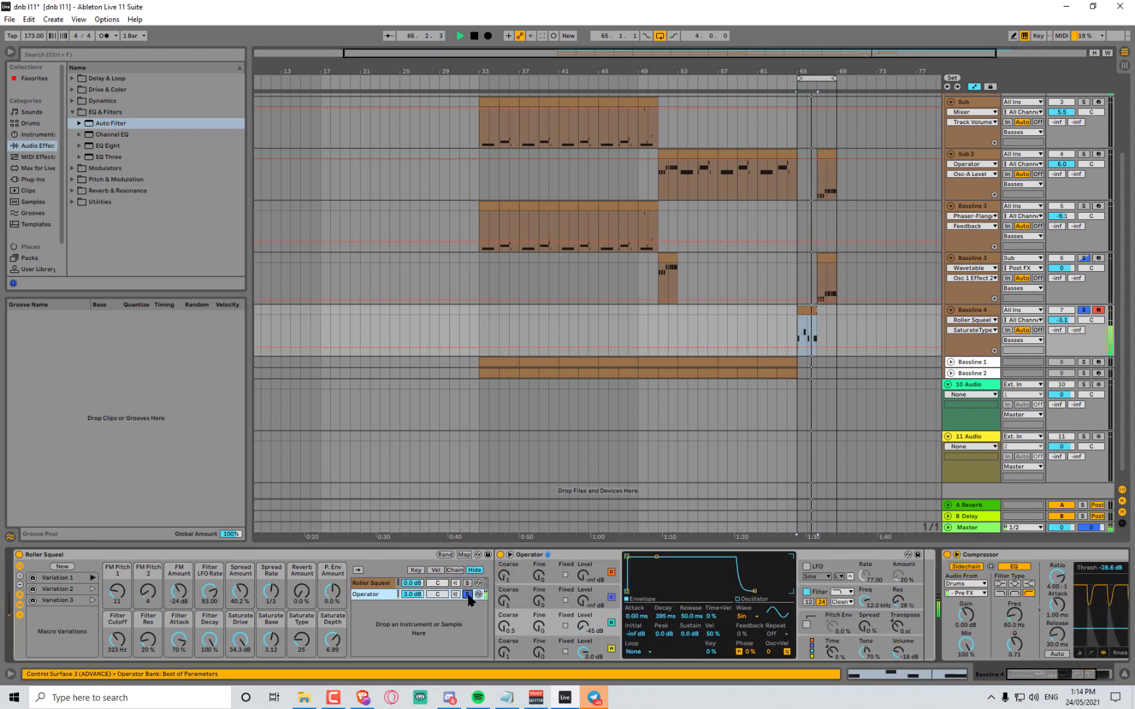
key(space)
key(space)
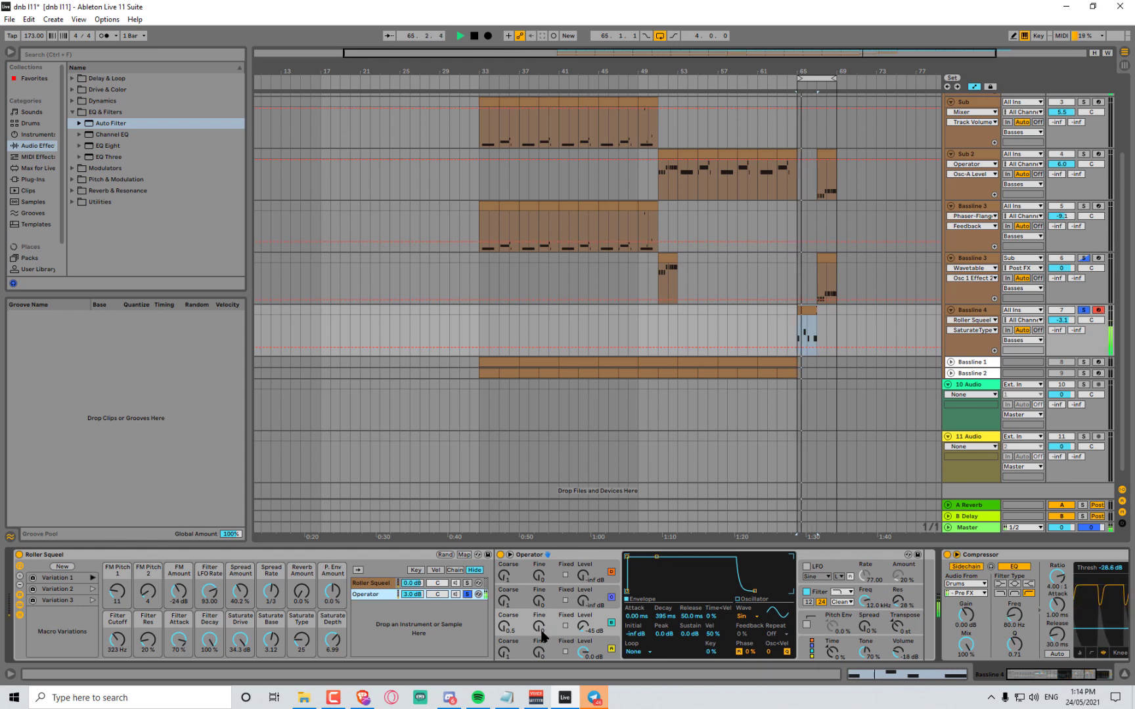
In the Operator layer, set oscillator B's decay to 51.7 ms and sustain to 0 dB, adjust its level, and set oscillator C's level to -35 dB
click(812, 650)
drag(586, 601, 586, 525)
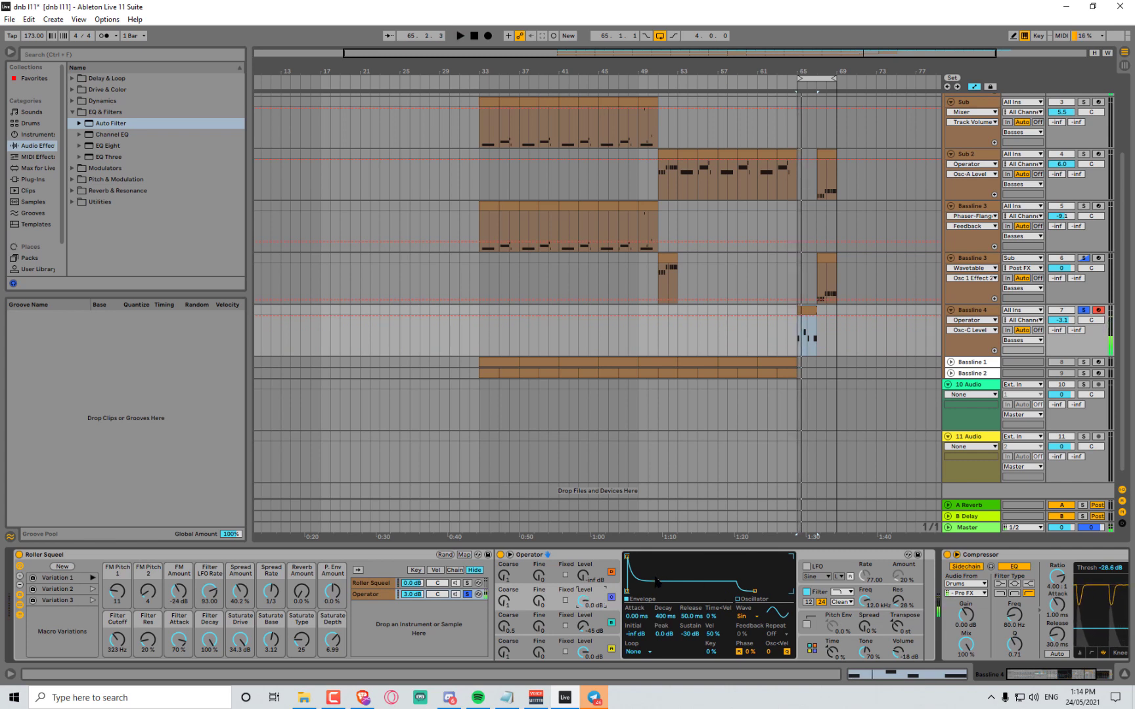
drag(656, 581, 647, 557)
click(513, 601)
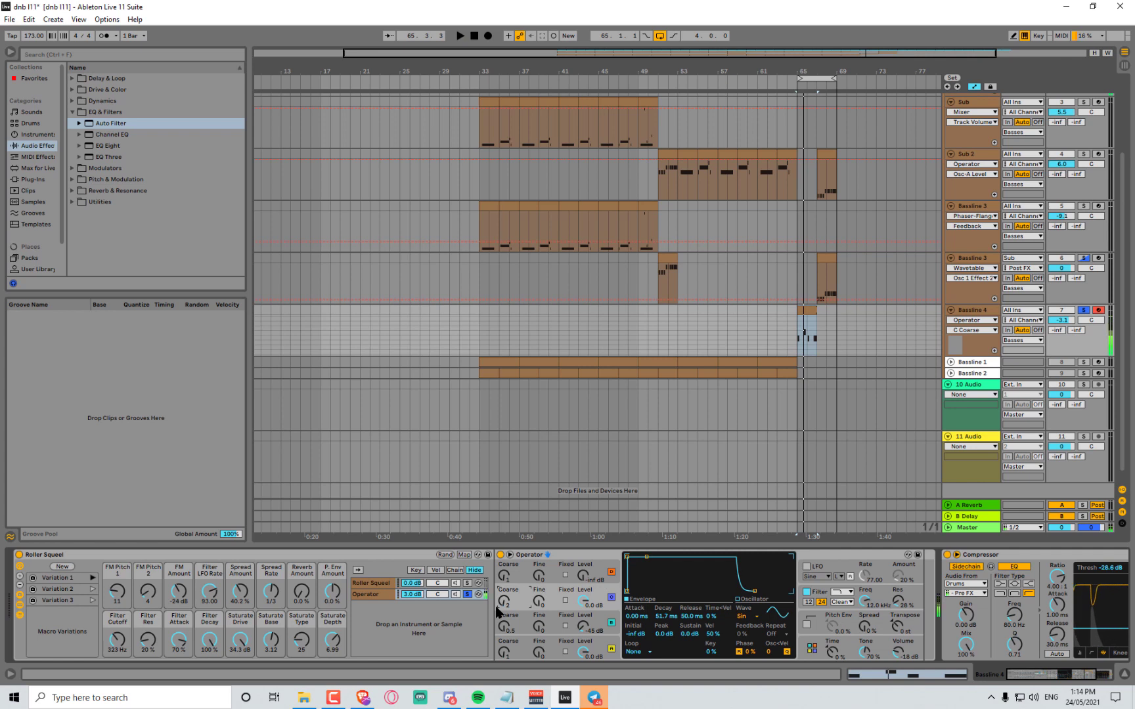
drag(583, 601, 584, 624)
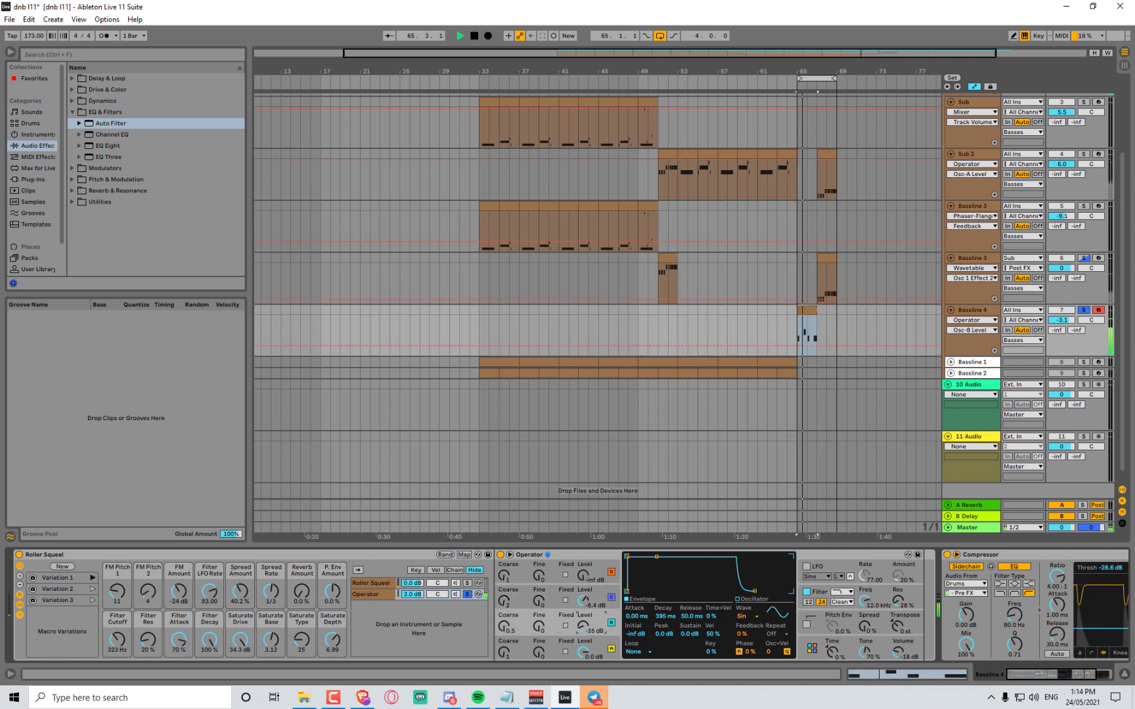
key(space)
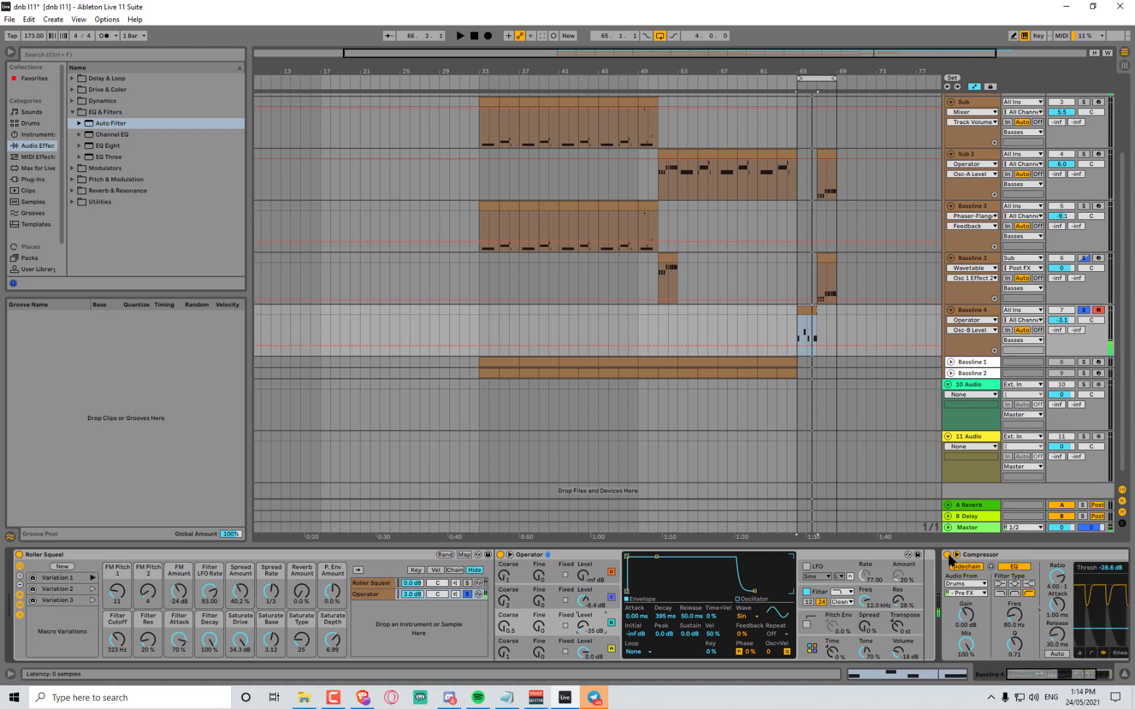
Turn off the sidechain Compressors on the Bassline 4 track and the Basses group, then play the loop
click(947, 556)
key(space)
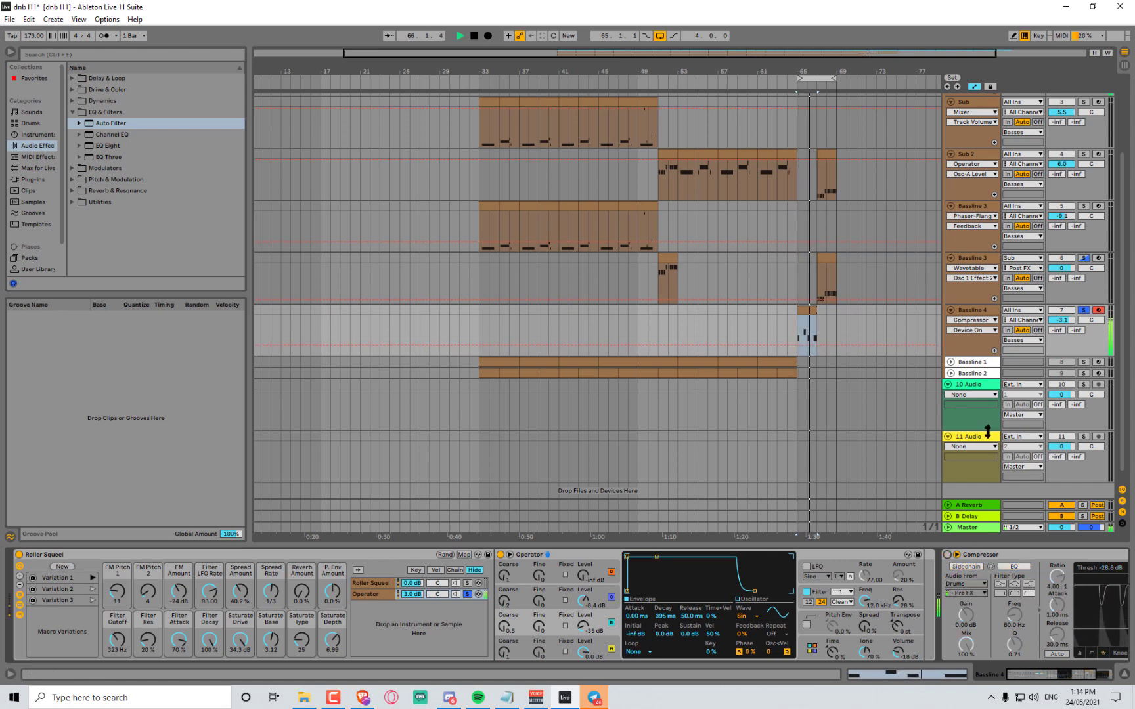
key(space)
scroll(975, 151, up, 3)
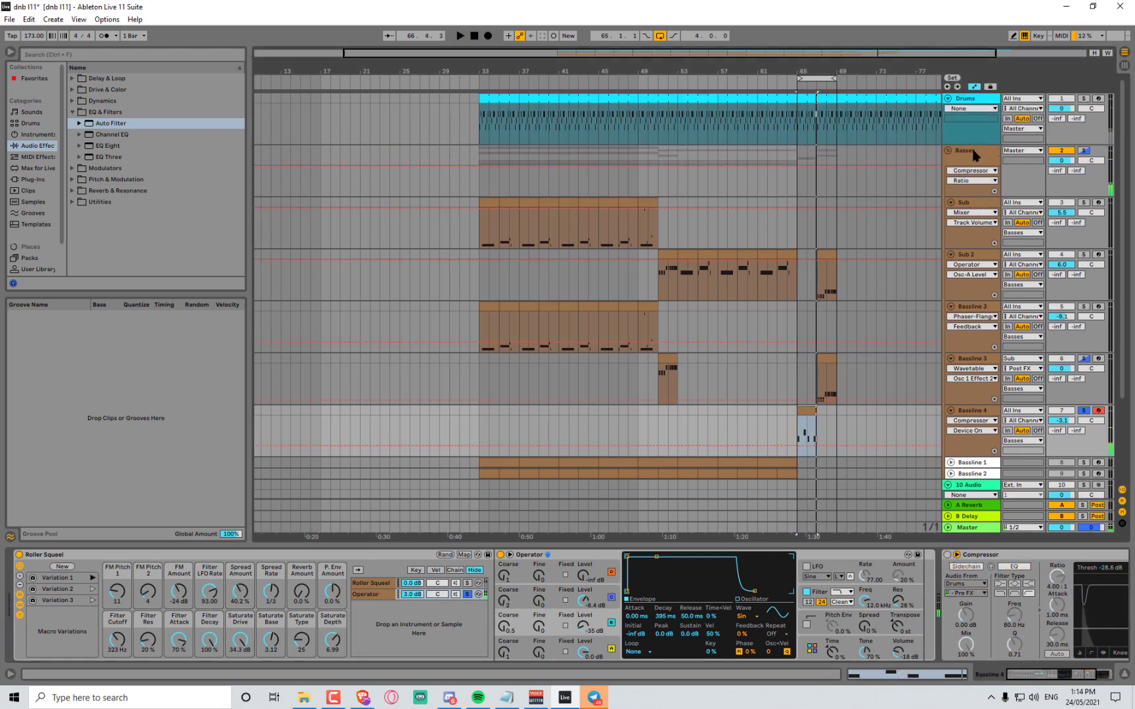
click(976, 154)
scroll(742, 460, down, 1)
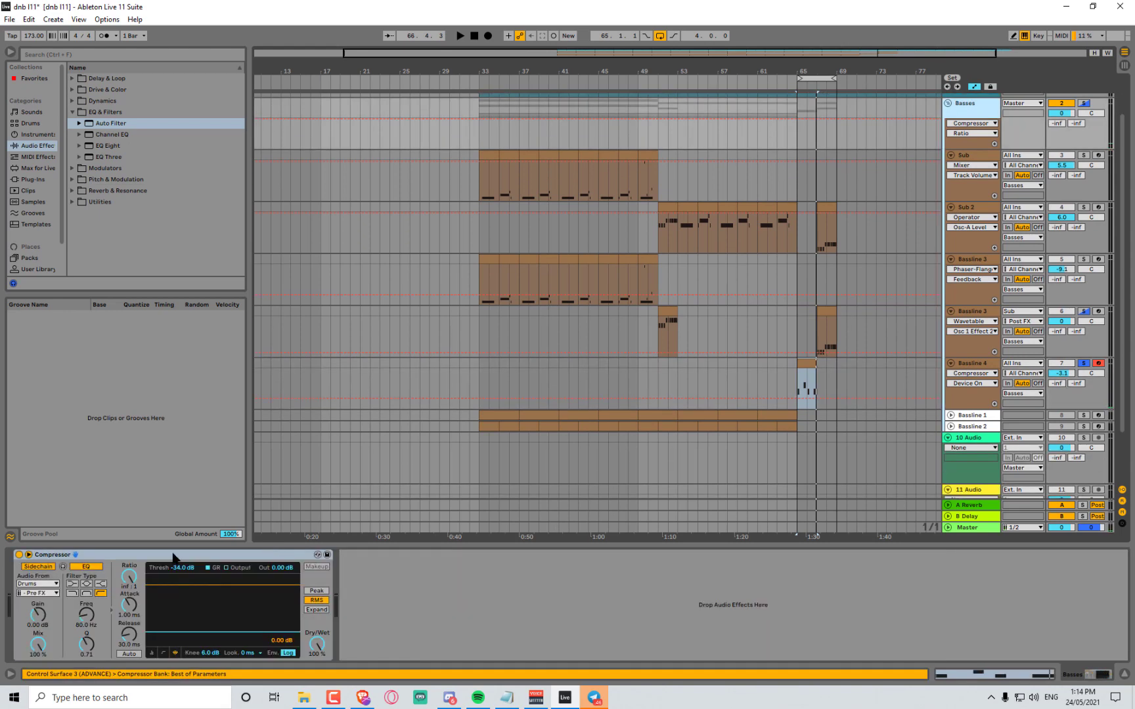
click(19, 555)
key(space)
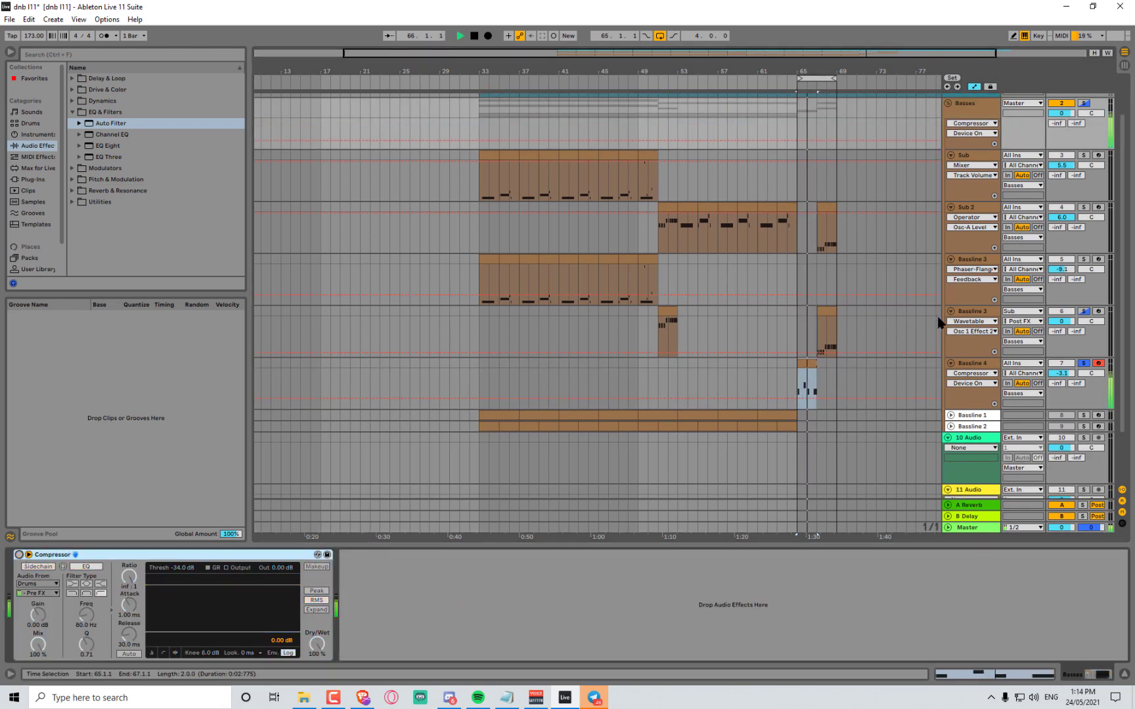
Return to the Bassline 4 devices, unsolo the Operator chain and play both rack layers together
click(974, 363)
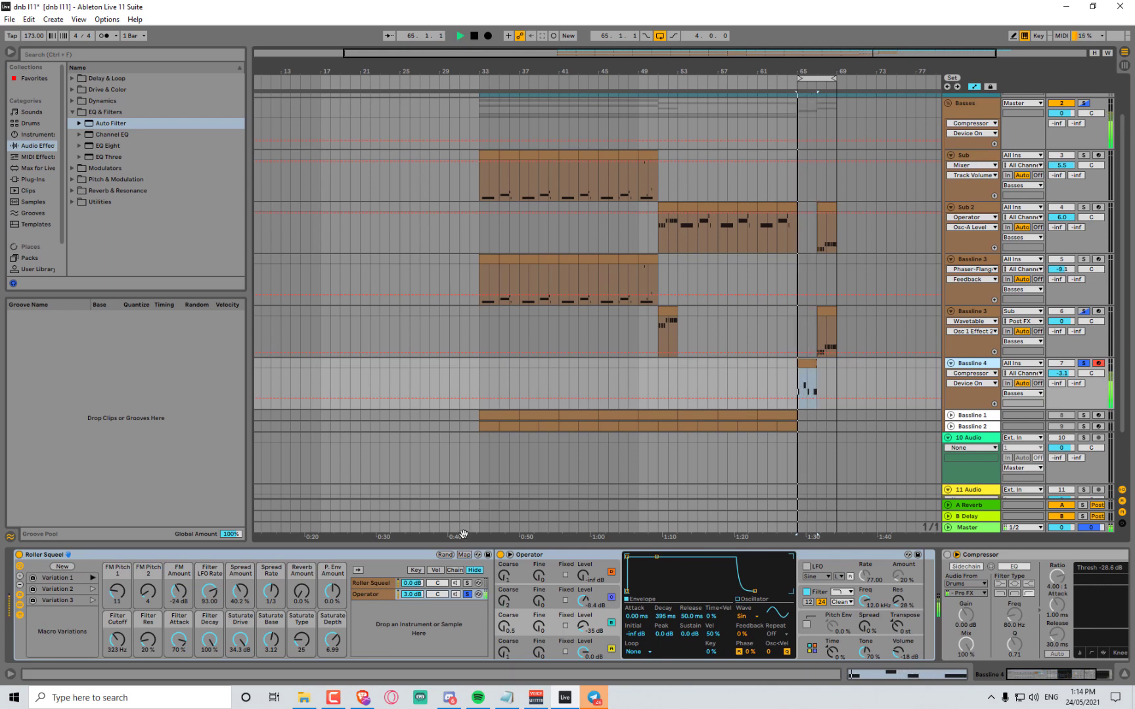
click(467, 594)
key(space)
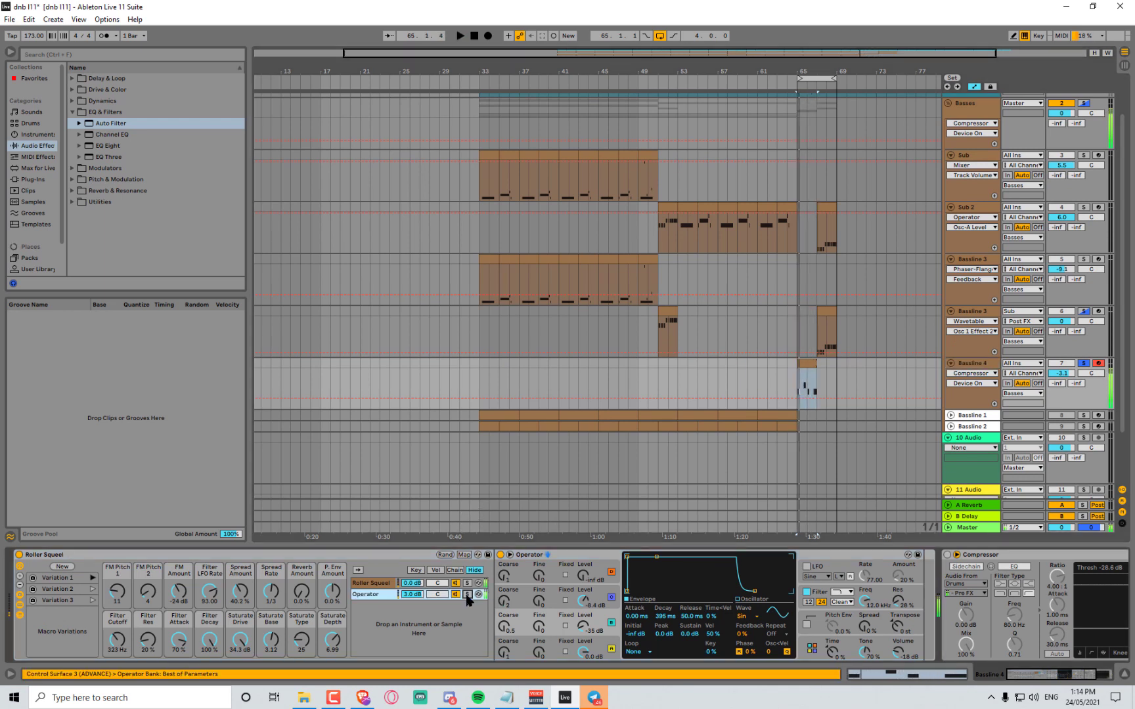
key(space)
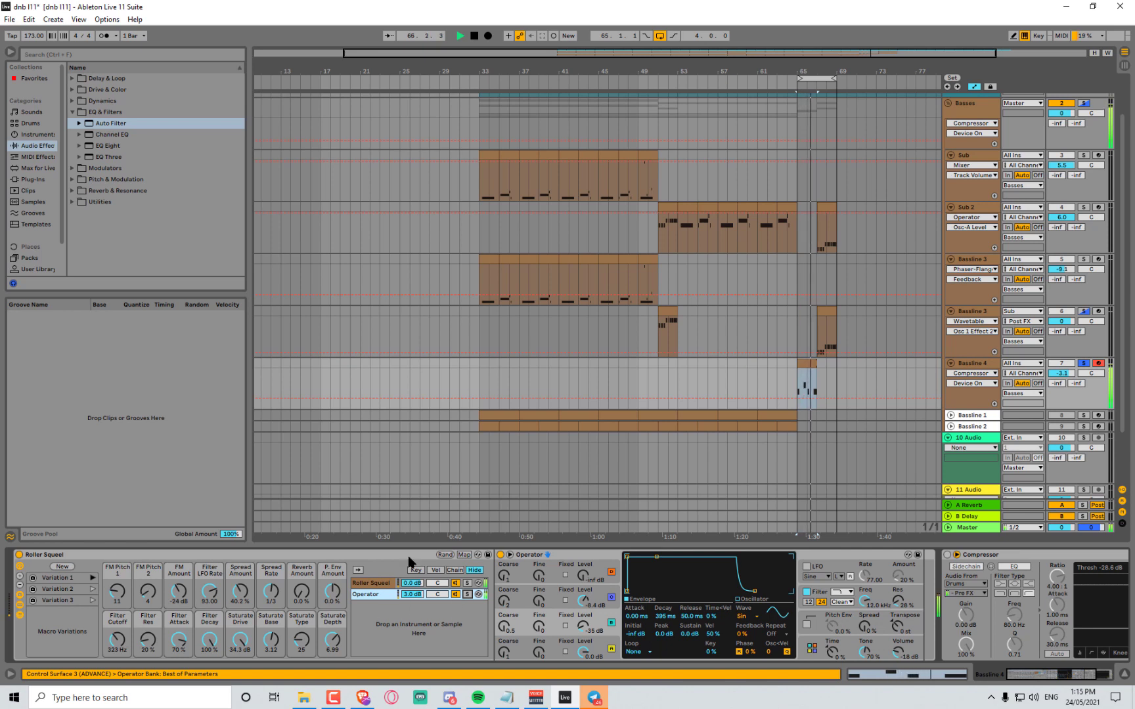
key(space)
Recall Variation 2 and then Variation 3 during playback to compare them with both layers active
click(92, 589)
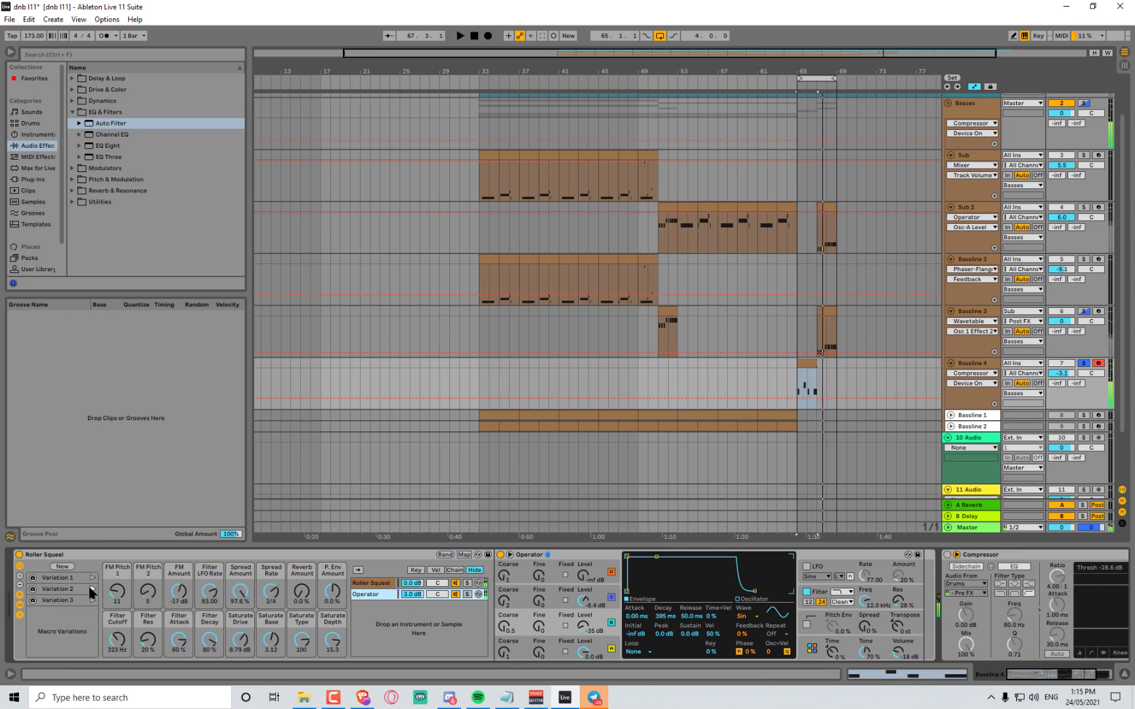
key(space)
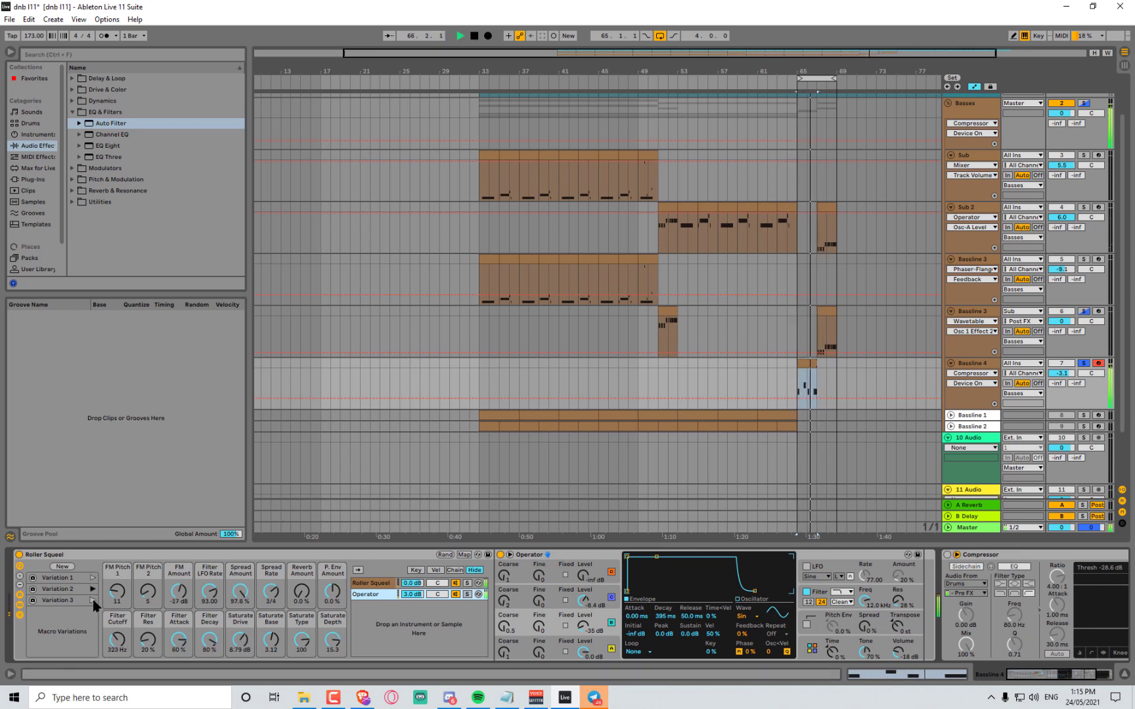
click(92, 600)
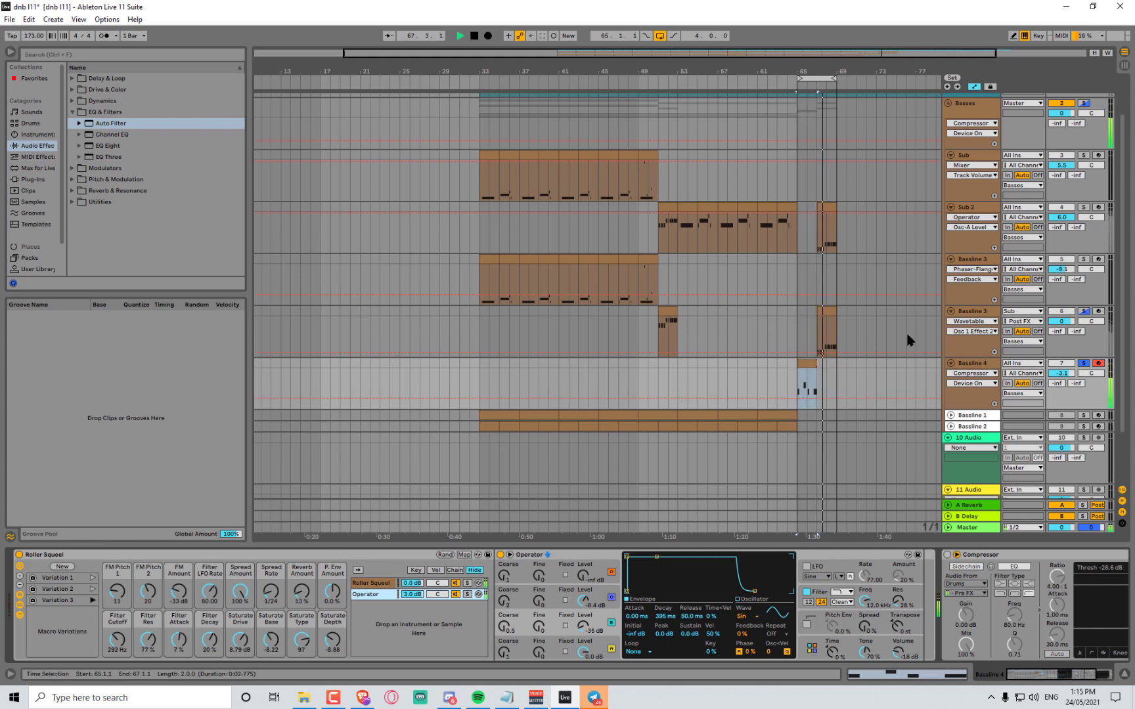
Unsolo Bassline 4 to hear it in the full mix, then solo it again and replay the loop
click(1083, 363)
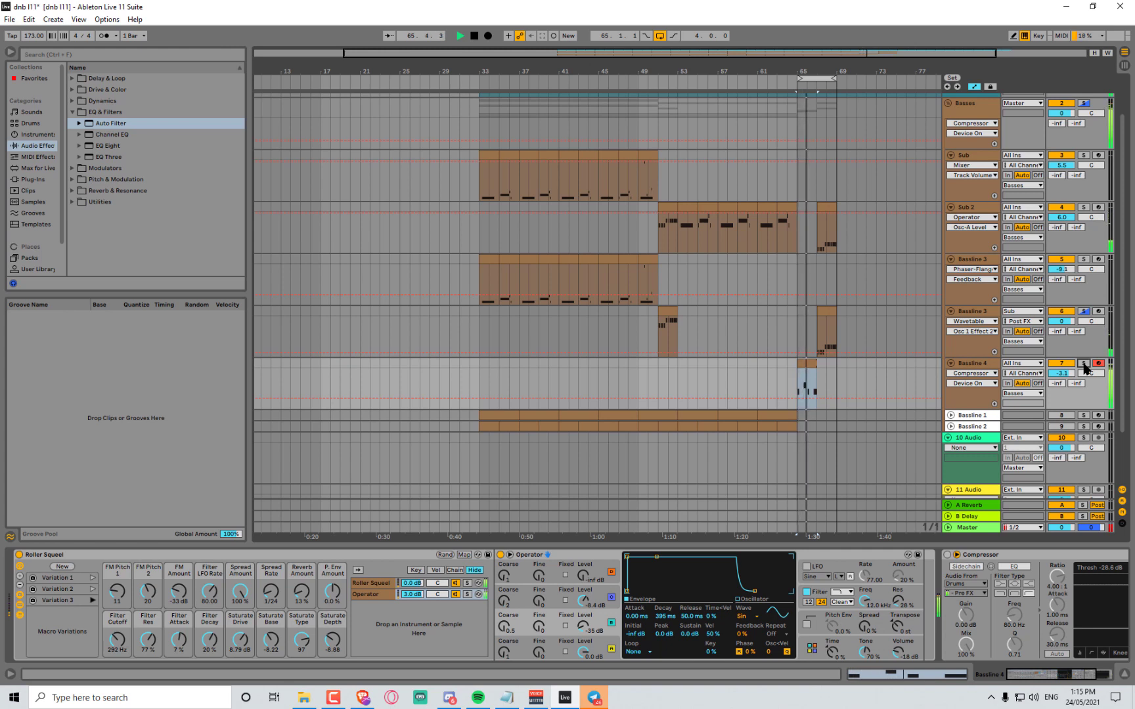
click(1083, 363)
key(space)
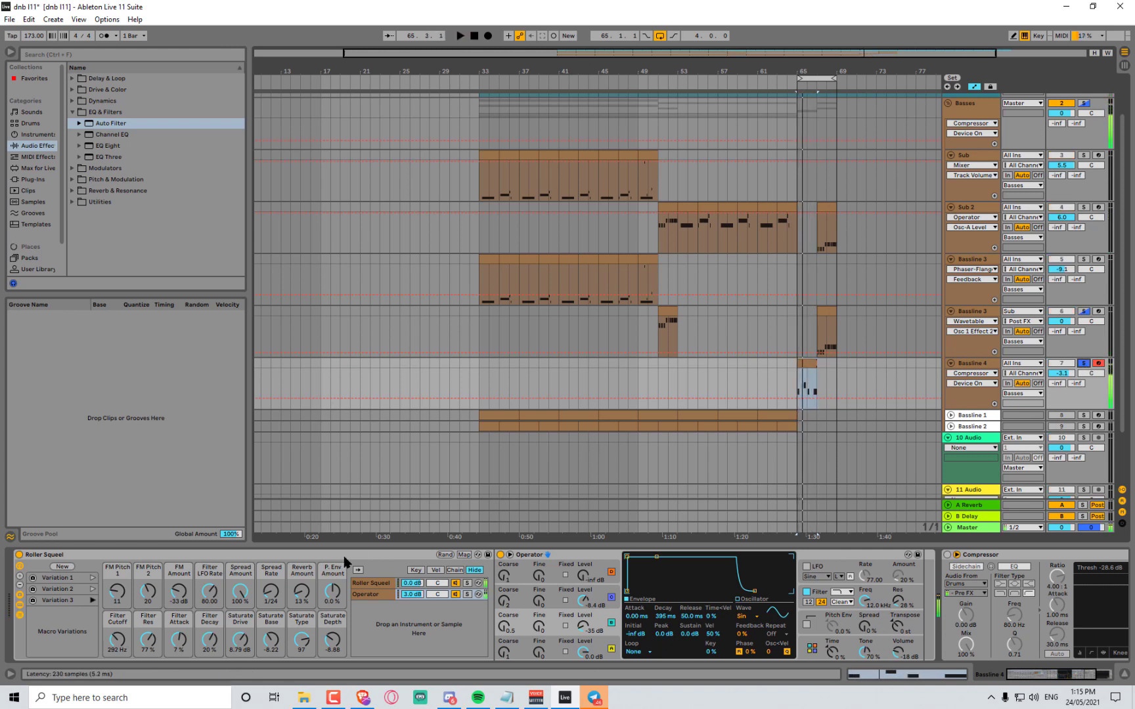
key(space)
key(space)
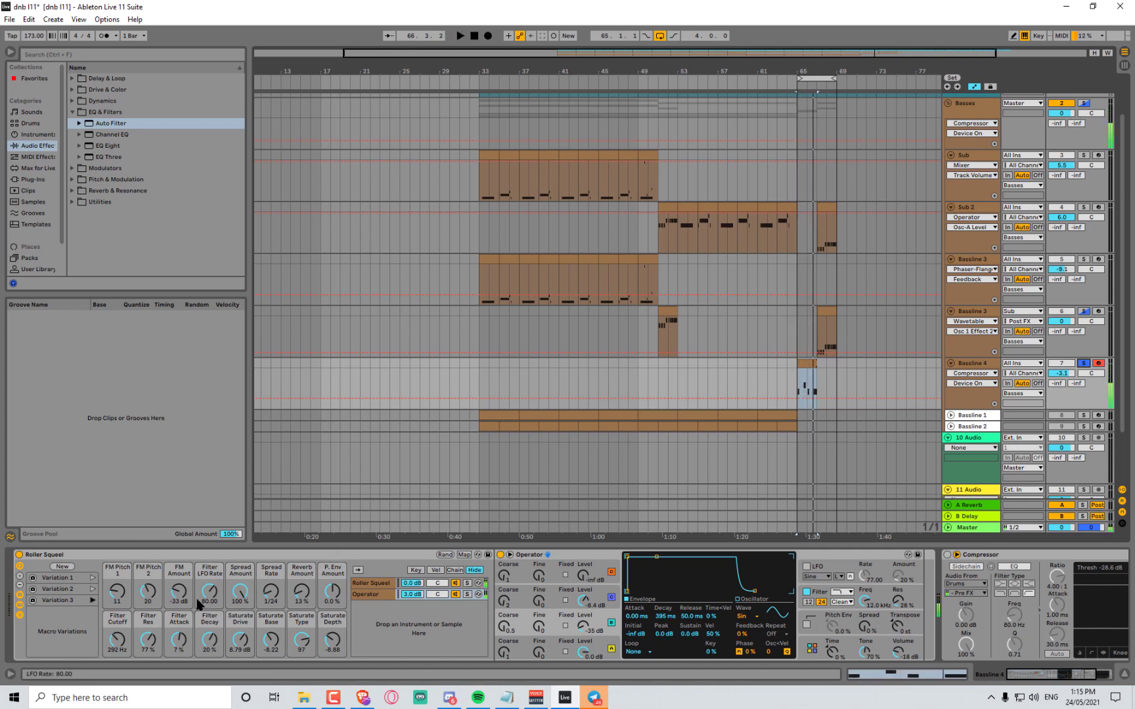
Set FM Amount to -12 dB, Filter Res to 28 %, Filter Attack to 57 %, Filter Decay to -45 % and Filter LFO Rate to 16
drag(180, 595, 180, 572)
key(space)
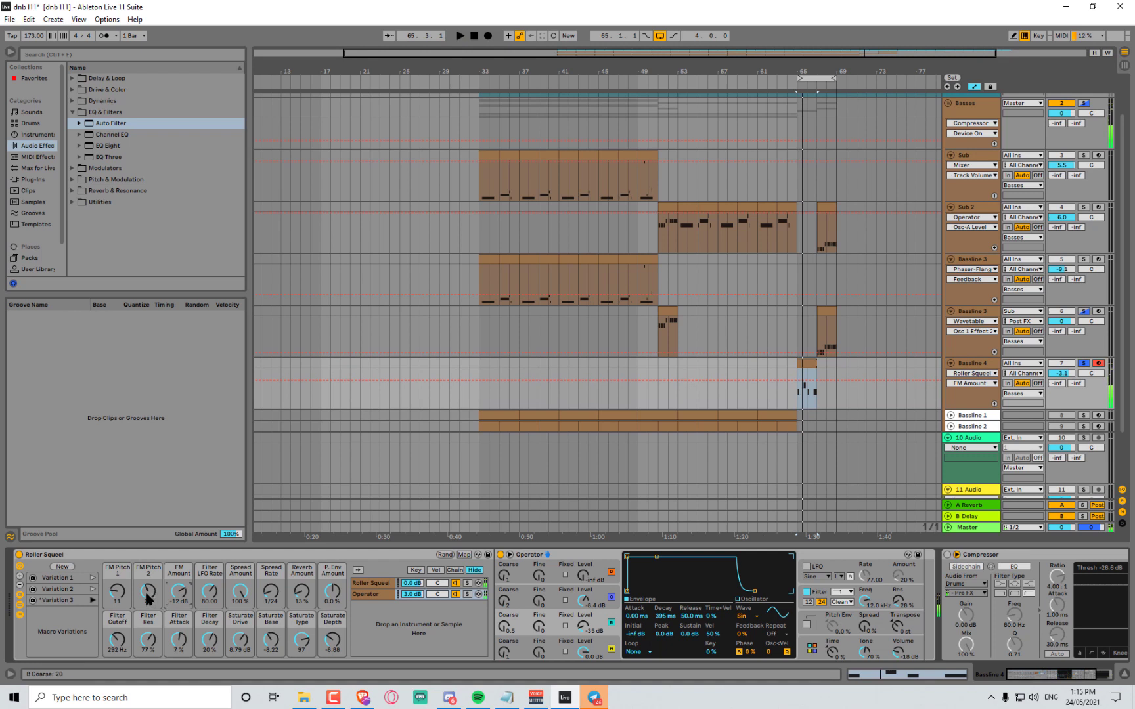
key(space)
drag(149, 639, 209, 663)
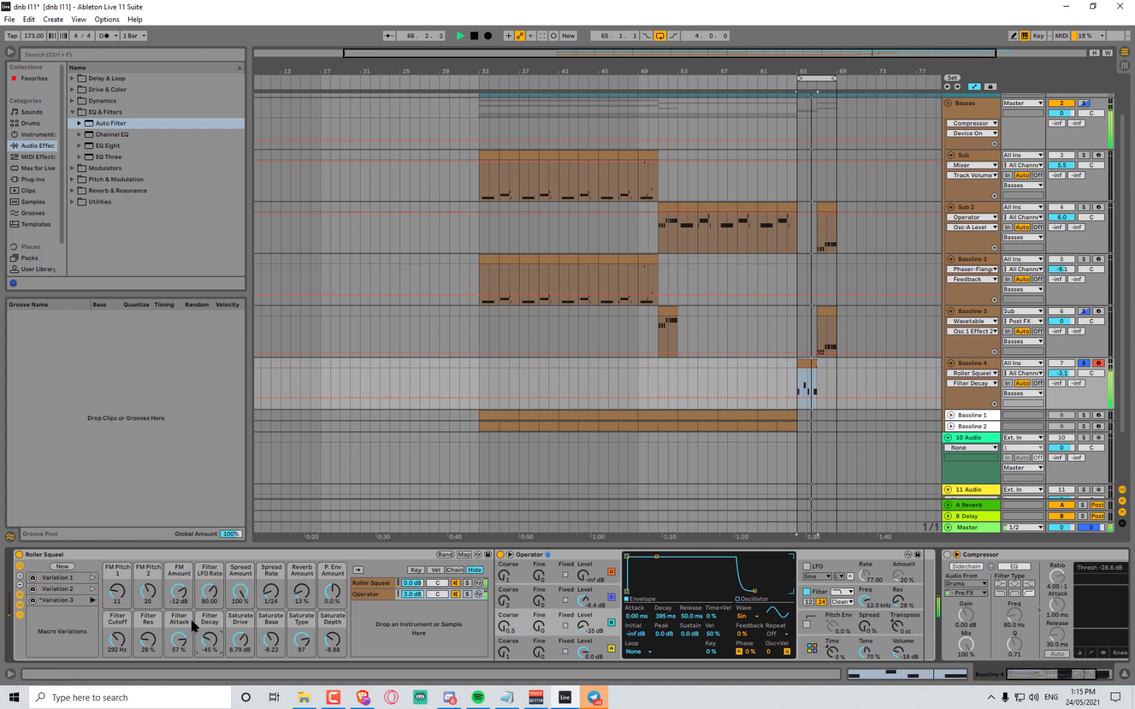
drag(210, 593, 210, 611)
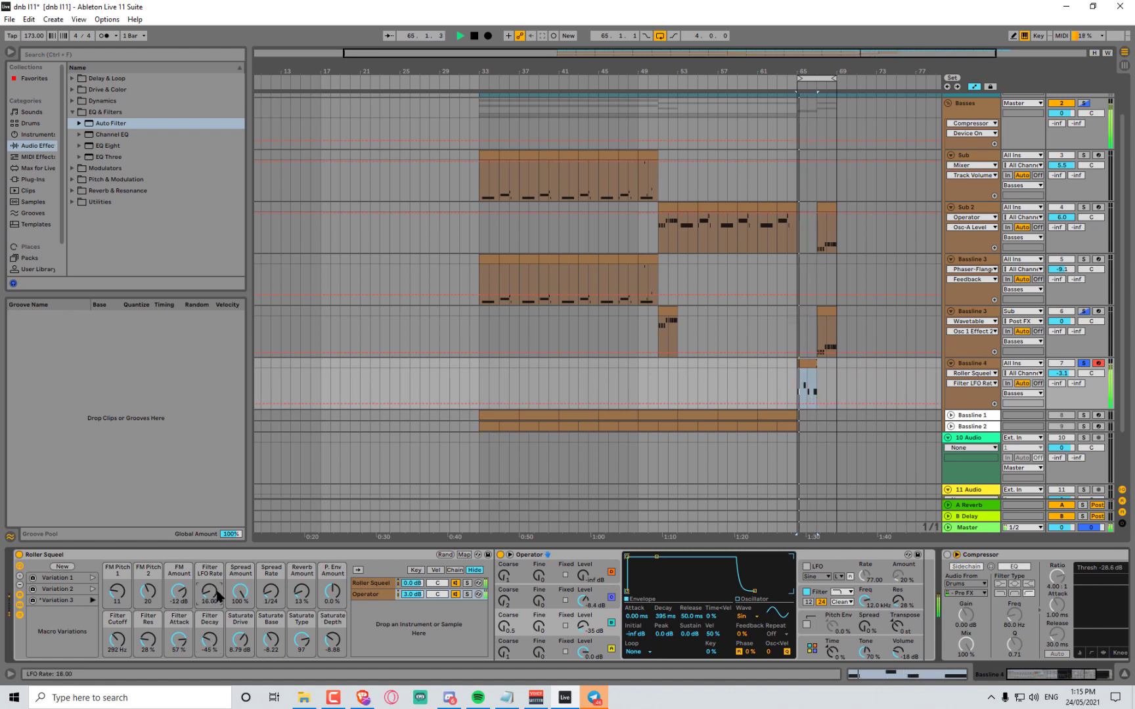
Set Spread Rate to 1, Reverb Amount to 0 %, Saturate Drive to 31.5 dB, Saturate Base to 27.5, Saturate Type to 10 and Saturate Depth to 13.0
drag(271, 591, 333, 625)
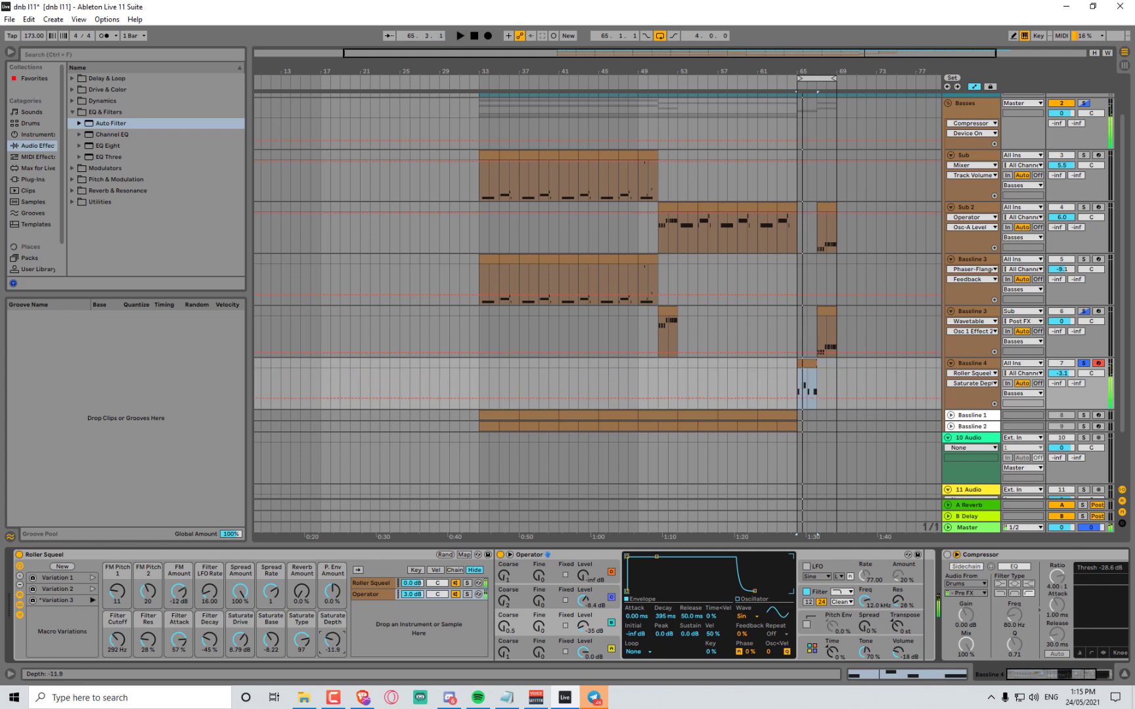
drag(243, 638, 243, 604)
key(space)
drag(326, 647, 301, 644)
key(space)
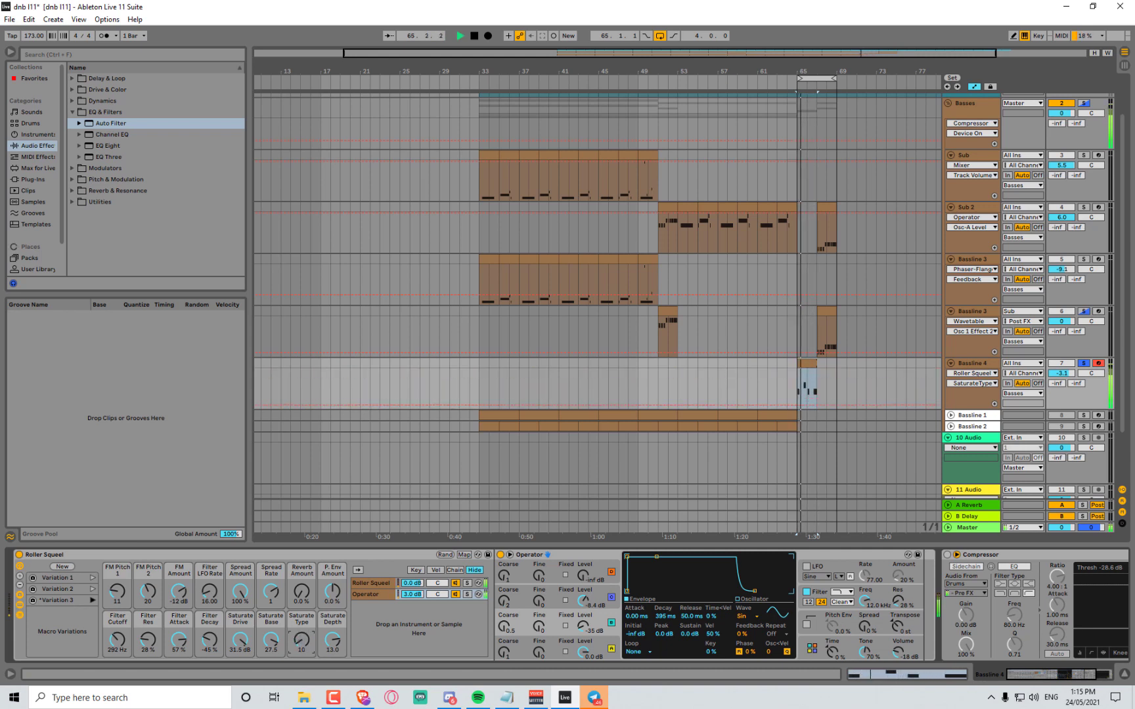
key(space)
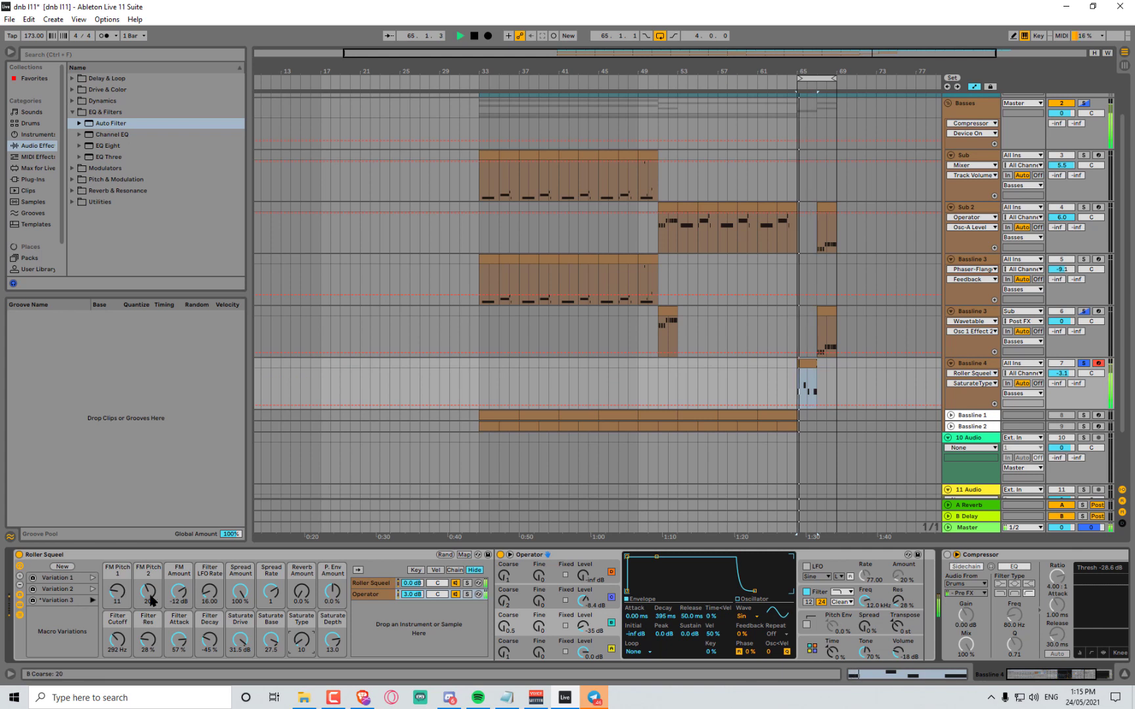
Set FM Pitch 2 to 7, FM Amount to -20 dB, Filter Cutoff to 195 Hz, Filter Res to 76 %, Saturate Base to 0.28 and Saturate Depth to 10.8
drag(152, 600, 178, 578)
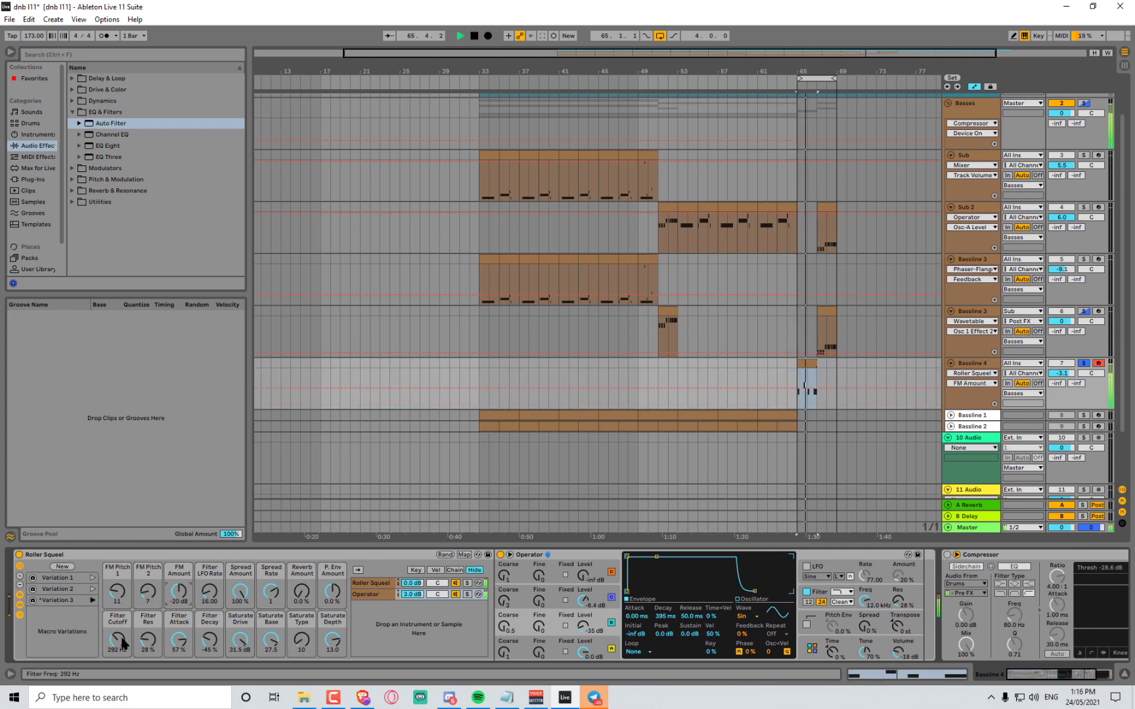
mouse_move(118, 639)
mouse_down()
mouse_move(118, 614)
mouse_move(117, 642)
mouse_move(147, 641)
mouse_move(114, 625)
mouse_move(143, 659)
mouse_move(111, 644)
mouse_up()
key(space)
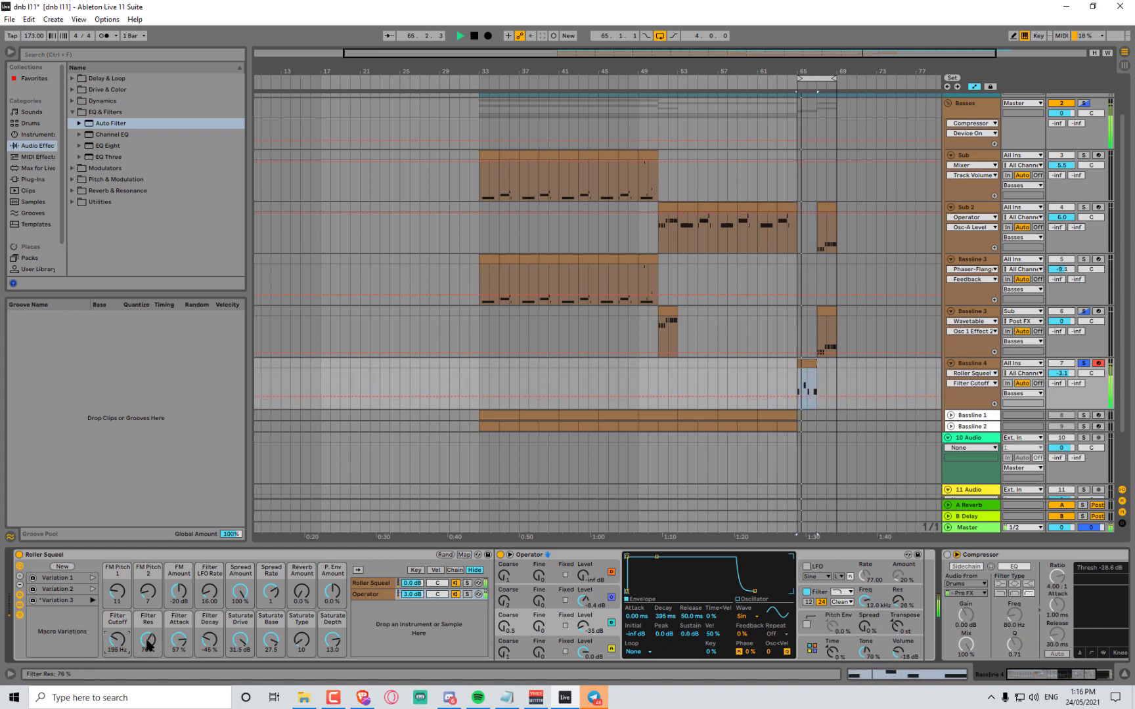
drag(322, 647, 322, 676)
key(space)
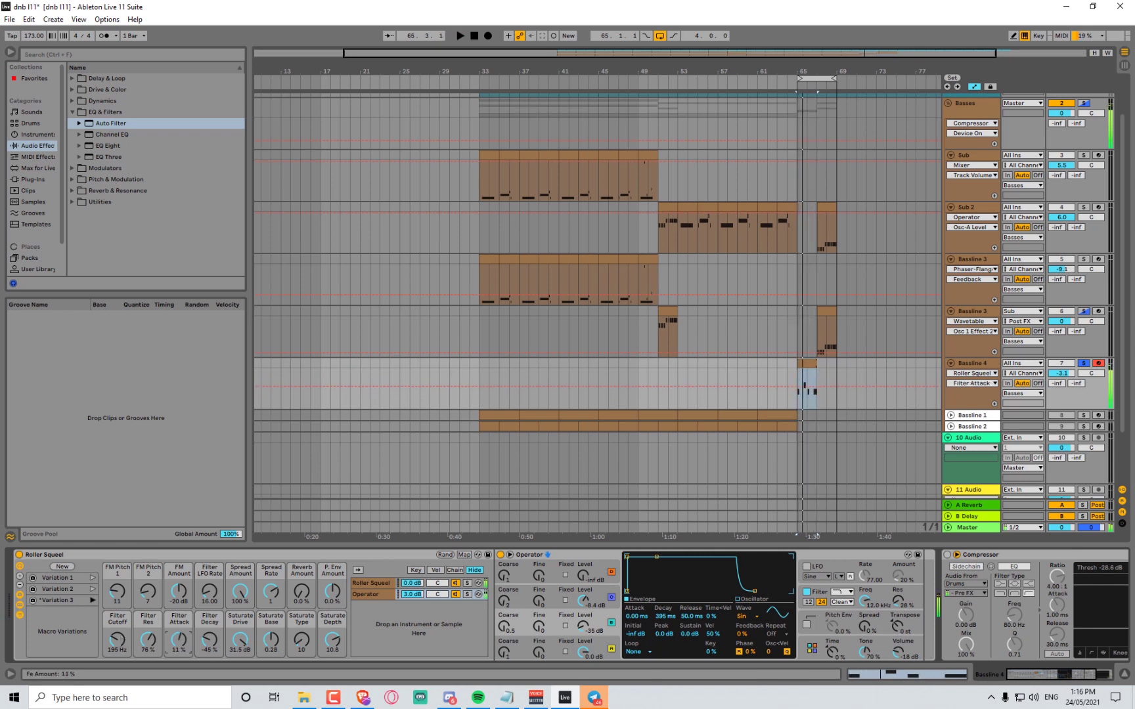
Try Filter Cutoff at 30 Hz, 2.71 kHz and 1.09 kHz with Filter Attack at -49 % while restarting the loop
key(space)
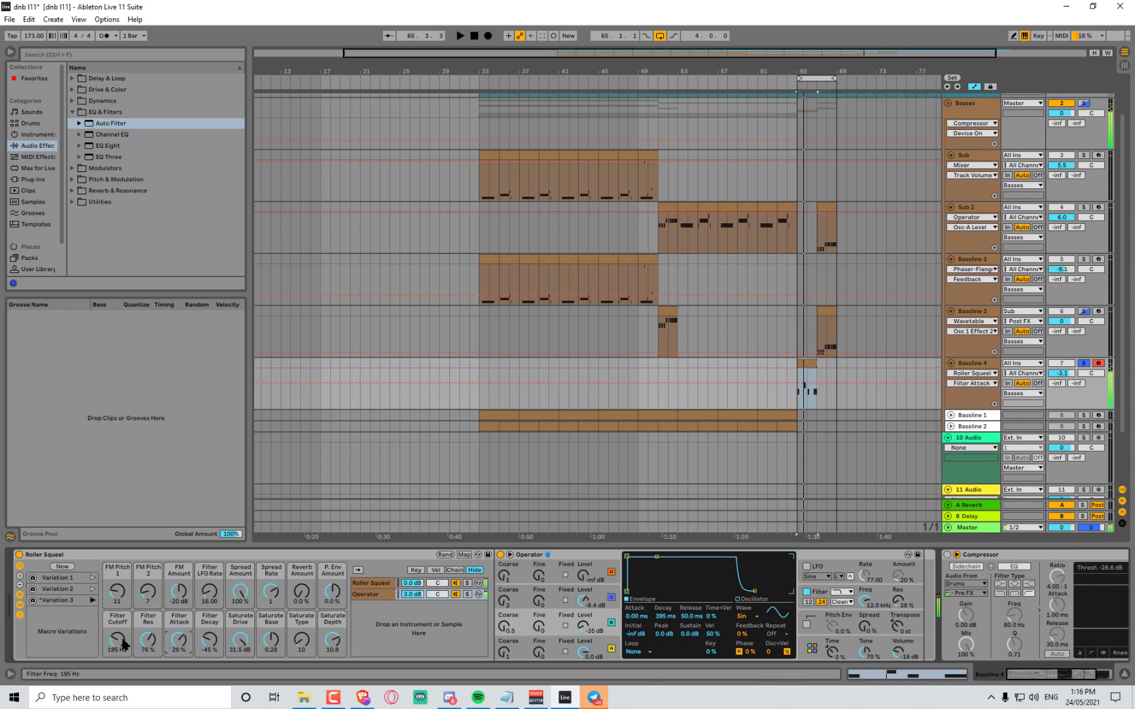
key(space)
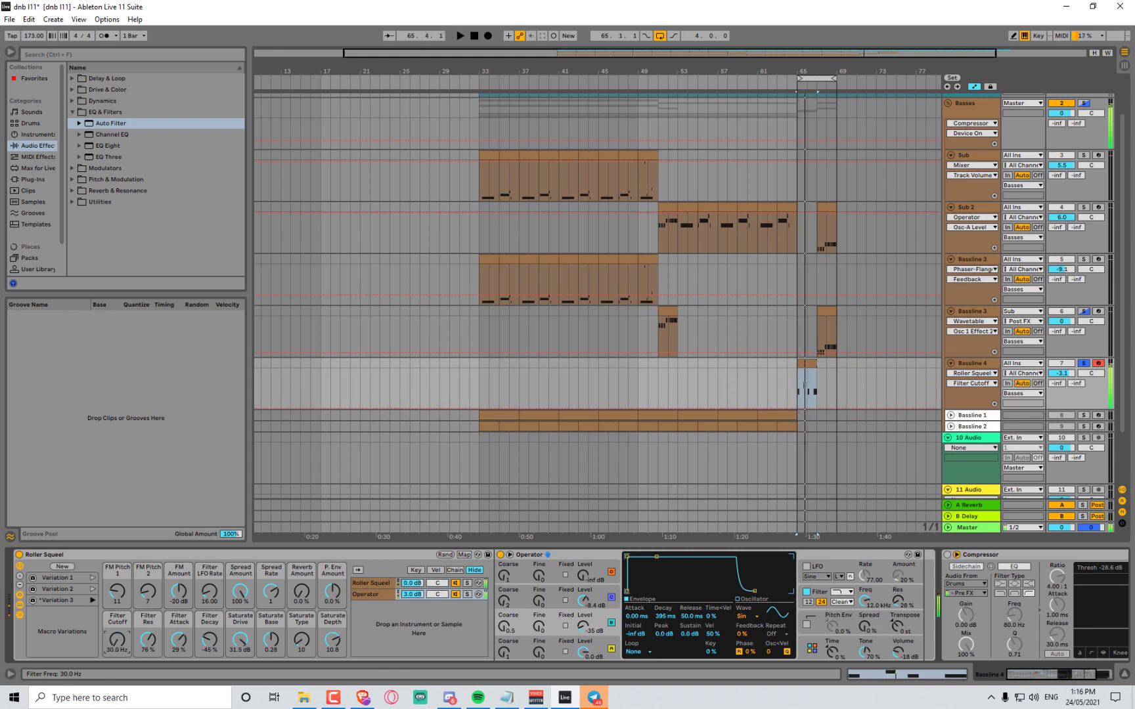
key(space)
drag(117, 641, 172, 667)
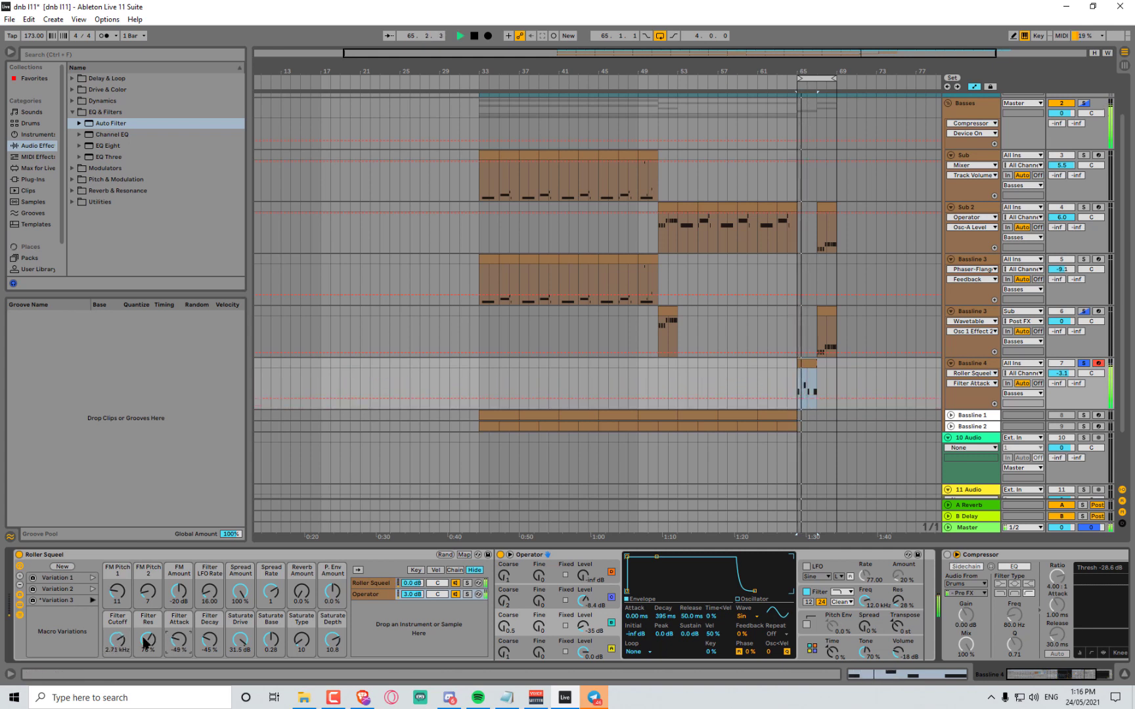
key(space)
drag(117, 641, 117, 617)
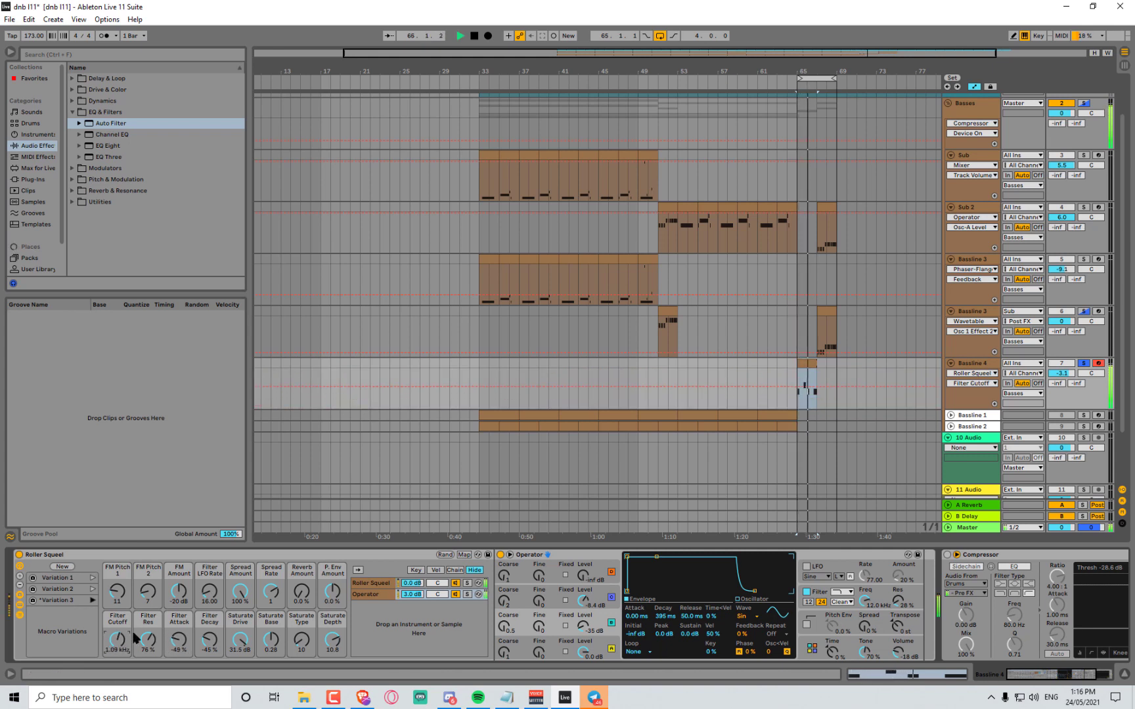
Set FM Pitch 1 to 25, FM Pitch 2 to 2, Filter Cutoff to 396 Hz, Filter Res to 6.9 % and Filter Attack to 24 %
drag(175, 641, 118, 591)
key(space)
key(space)
drag(118, 641, 149, 689)
drag(120, 646, 120, 662)
key(space)
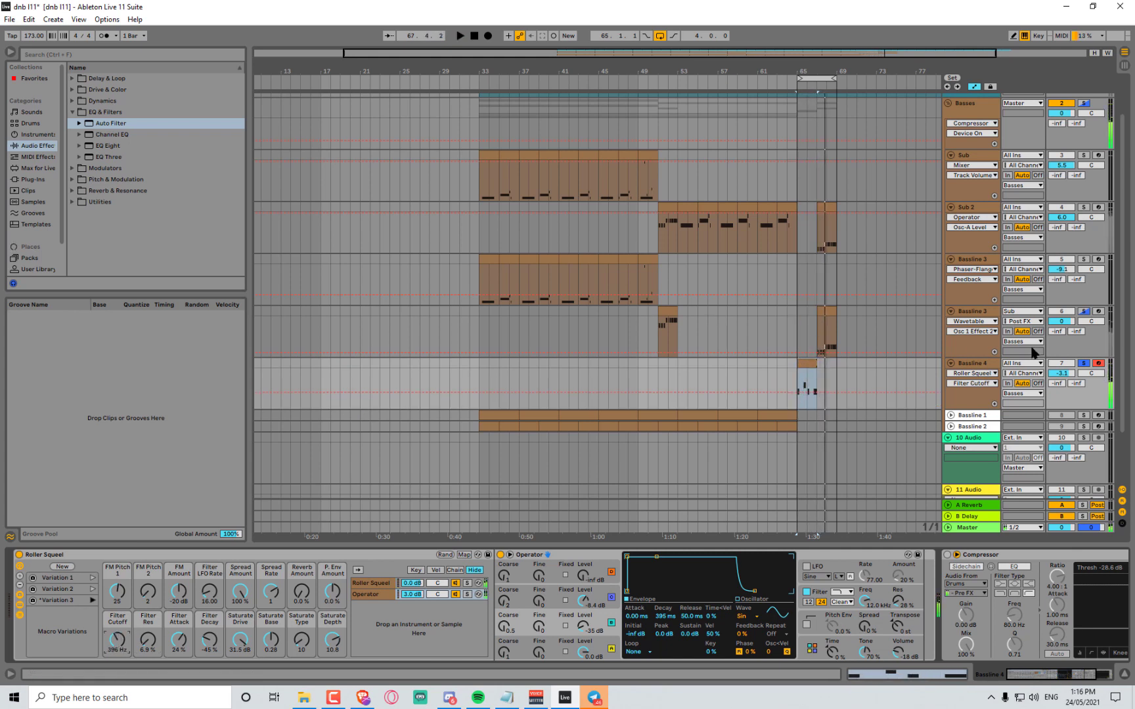
Unsolo Bassline 4 and enable the sidechain compressors on Bassline 4 and the Basses group during playback
click(1084, 364)
key(space)
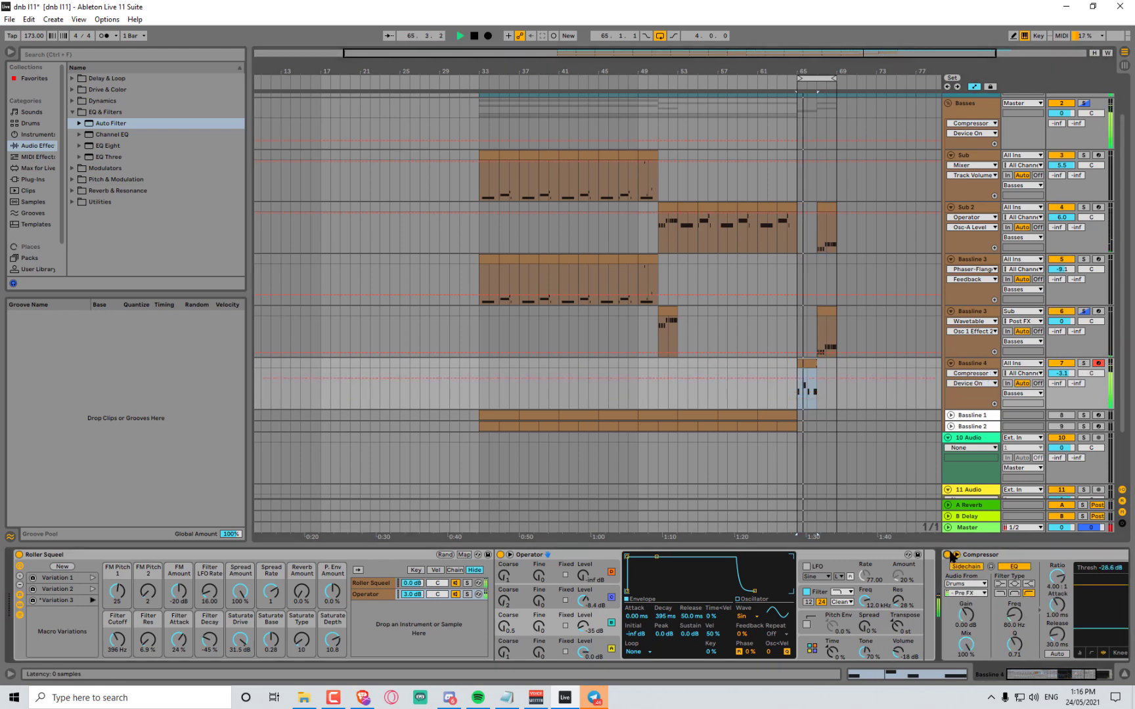
scroll(1084, 368, up, 2)
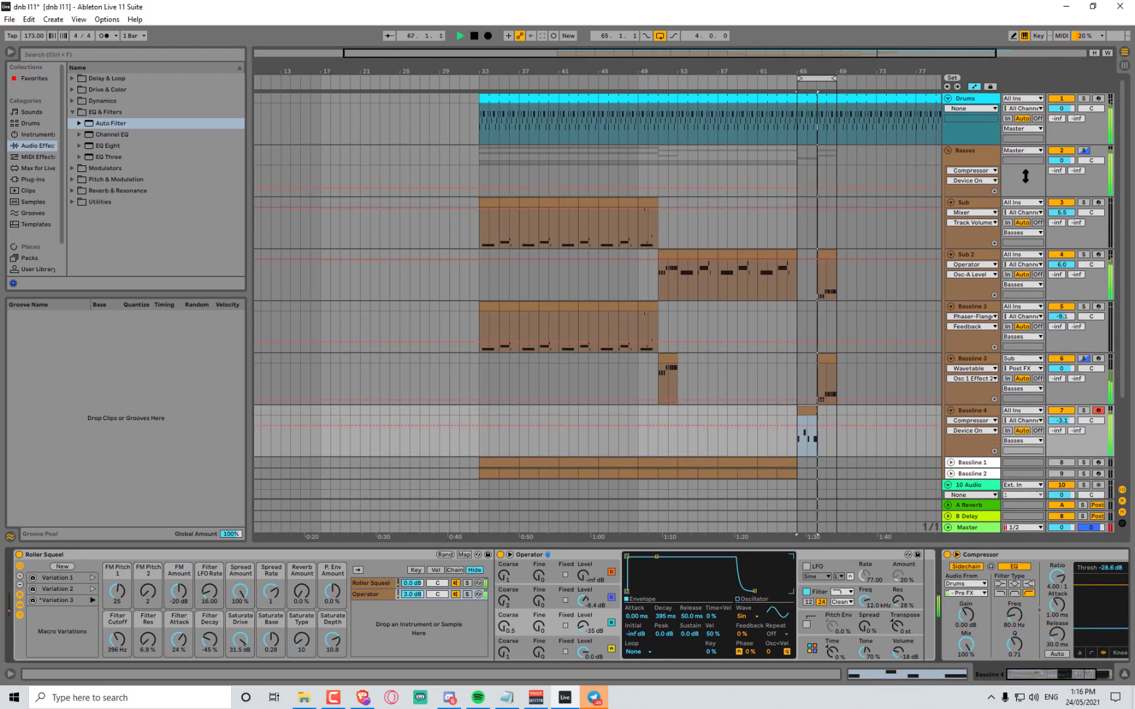
click(966, 158)
click(19, 555)
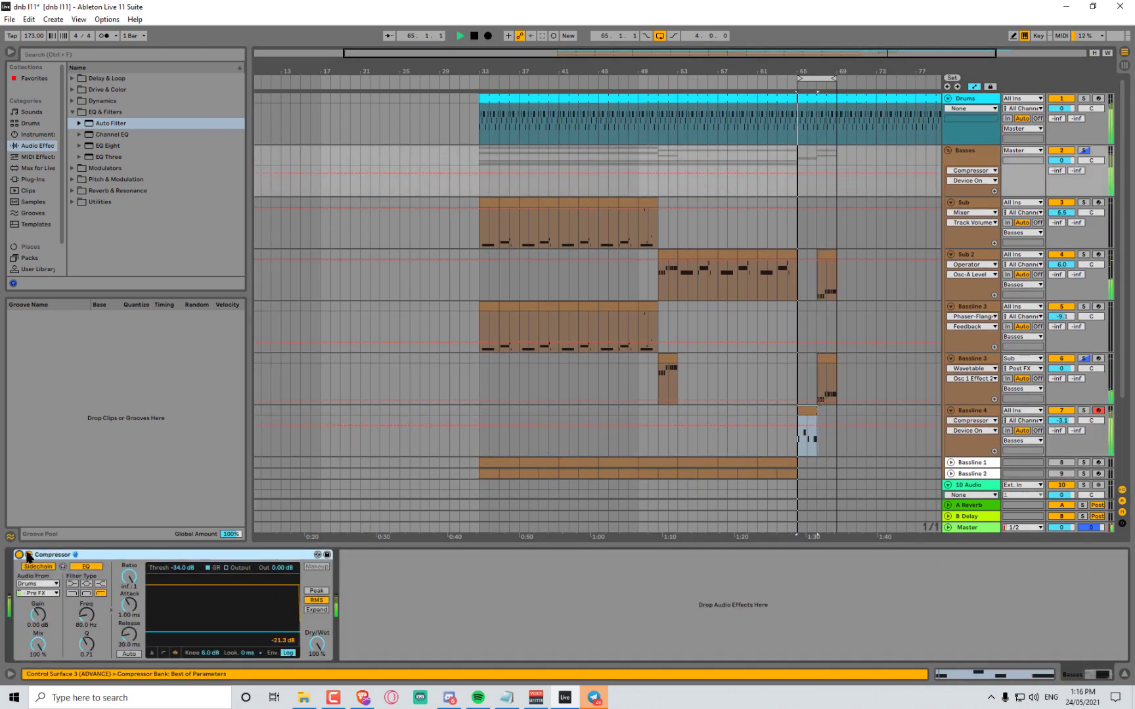
Reselect the Bassline 4 track to show its Roller Squeel rack, and replay the loop in the full mix
scroll(835, 355, down, 1)
click(971, 375)
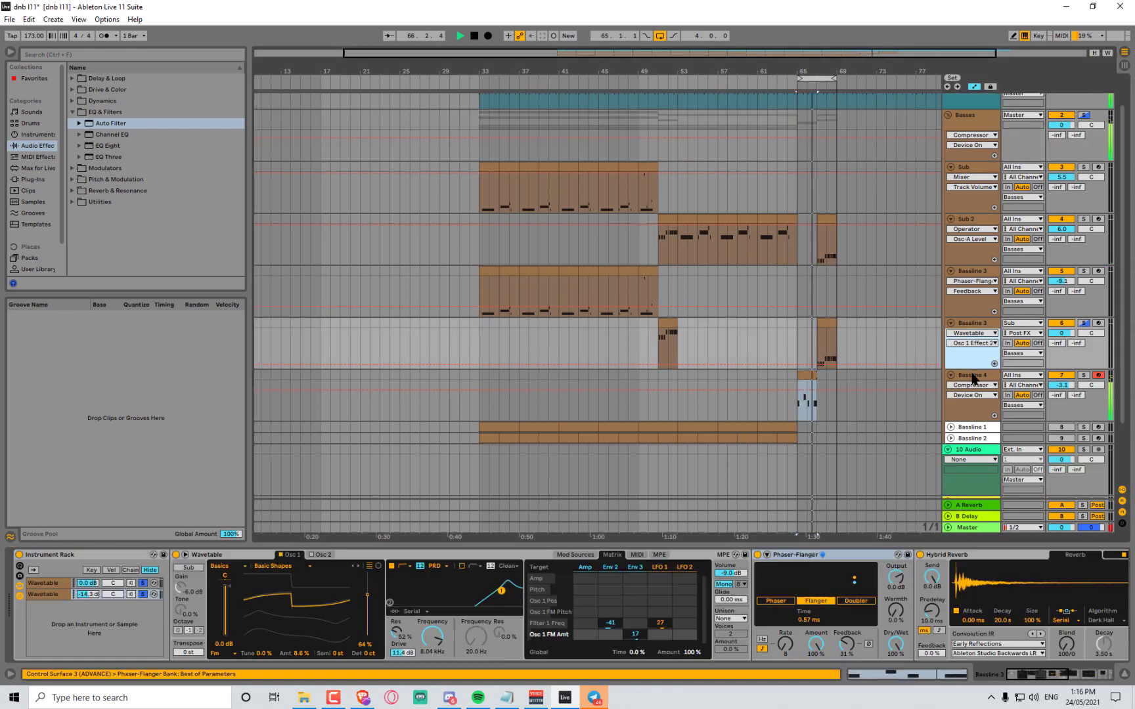
click(968, 385)
click(966, 381)
click(971, 375)
key(space)
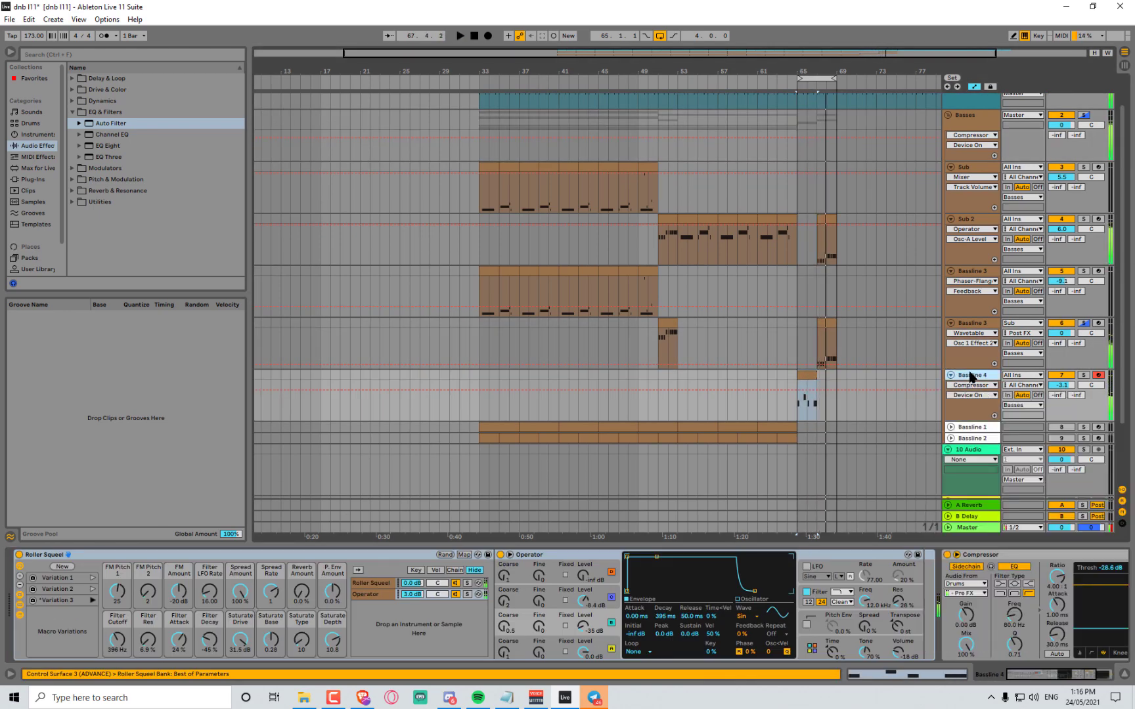
key(space)
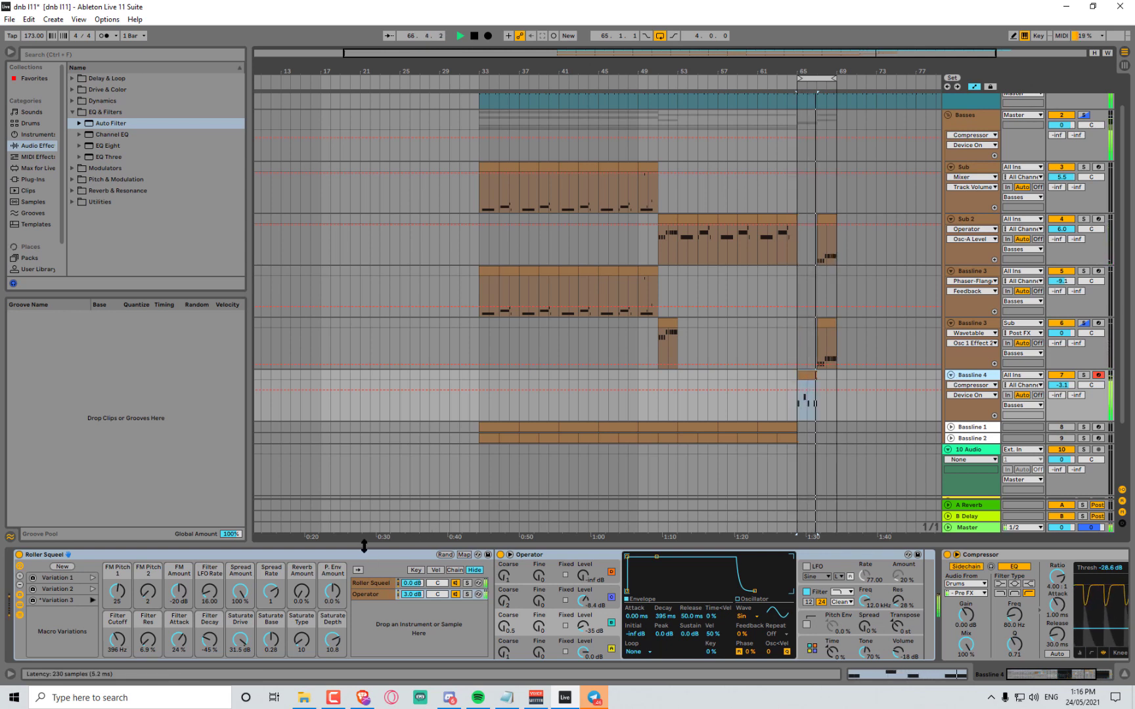
Color the FM Pitch 1 and FM Pitch 2 macros yellow, and the FM Amount and Filter LFO Rate macros black
right_click(128, 575)
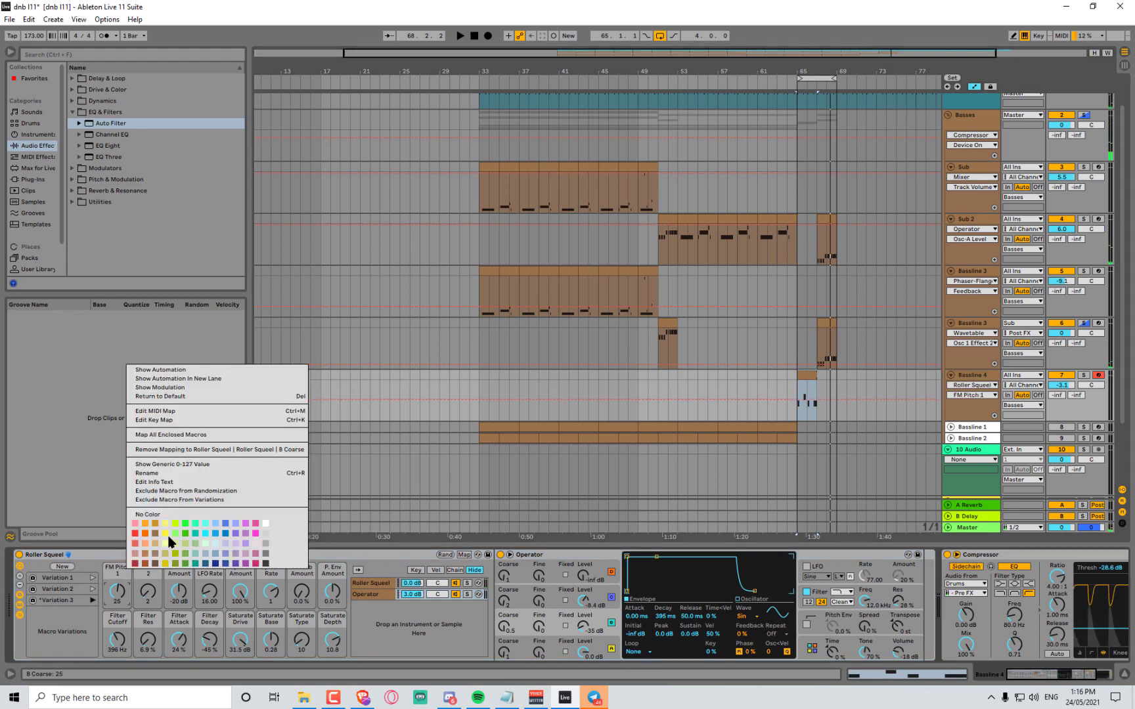
click(168, 537)
right_click(146, 568)
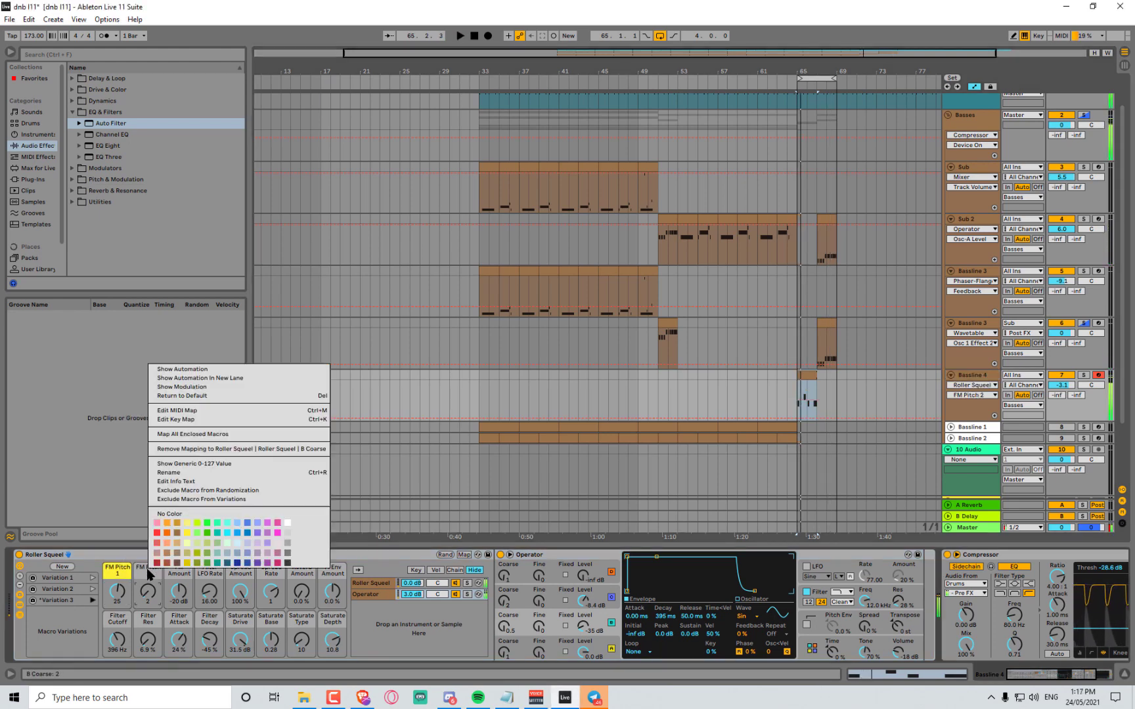
click(184, 533)
right_click(185, 573)
click(319, 563)
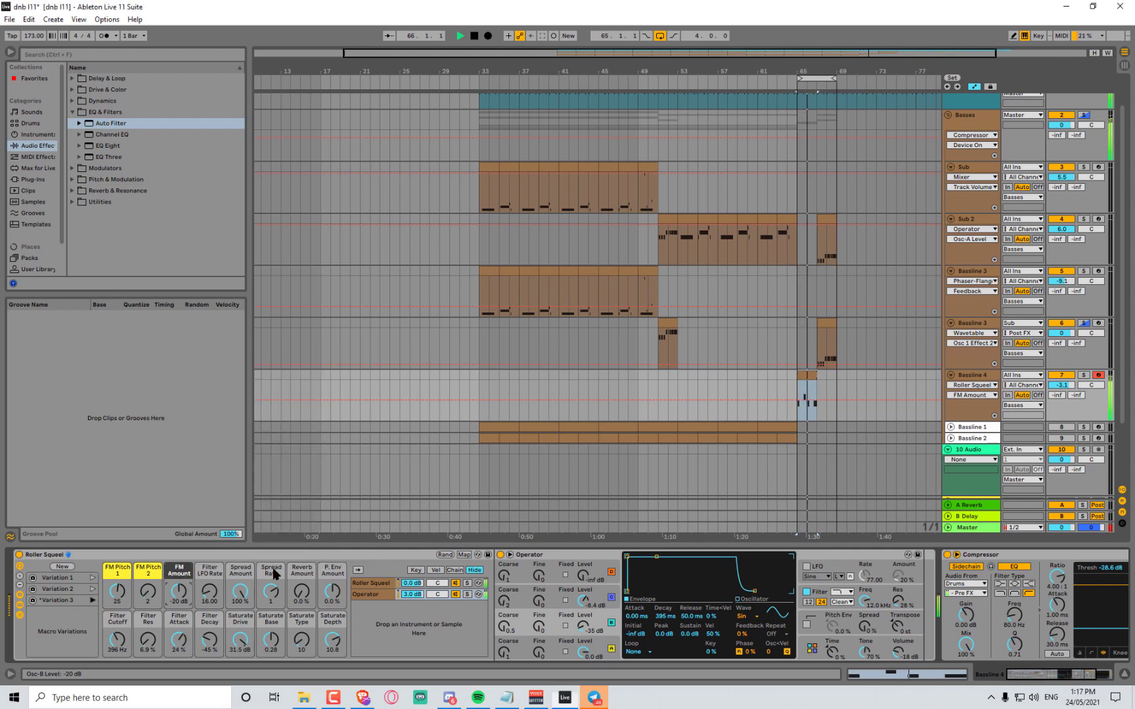
right_click(223, 576)
click(355, 562)
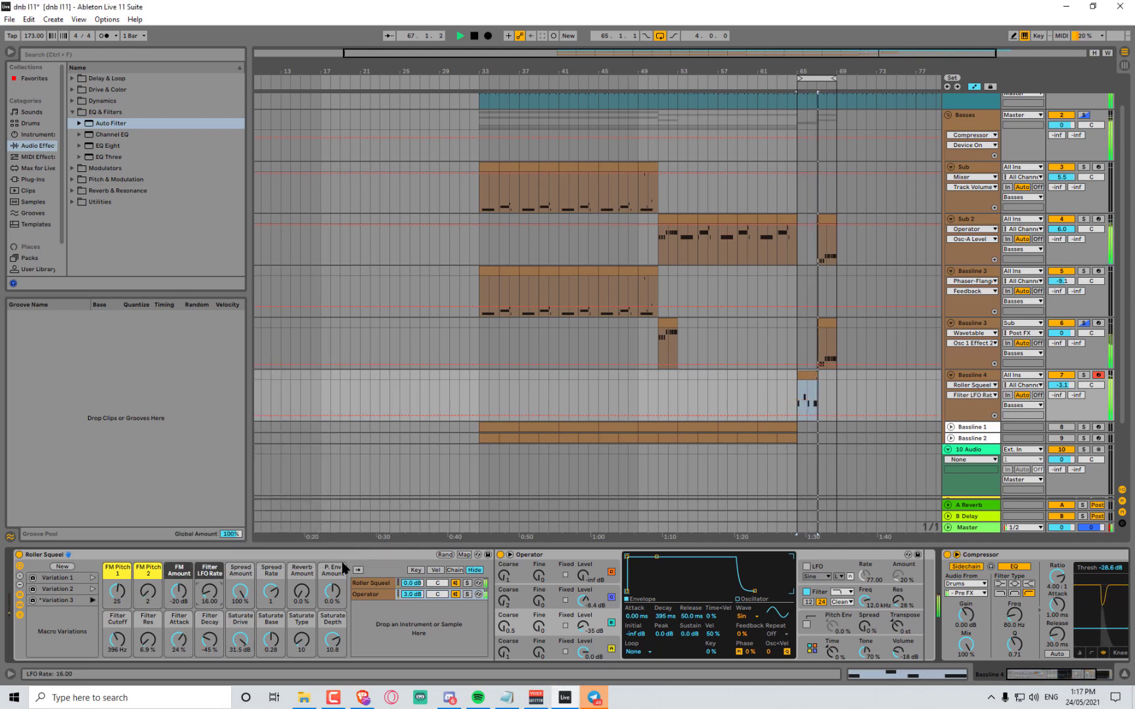
Color the Spread Amount and Spread Rate macros yellow, and the Reverb Amount and P. Env Amount macros black
right_click(241, 574)
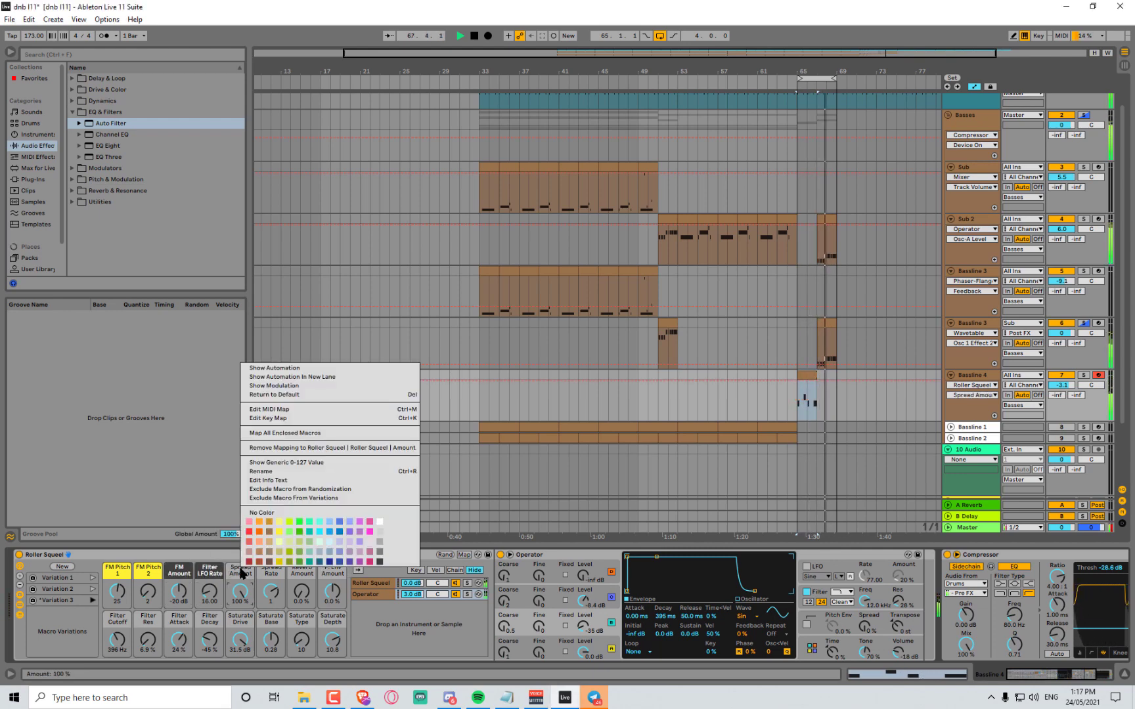
click(279, 531)
right_click(271, 576)
click(312, 537)
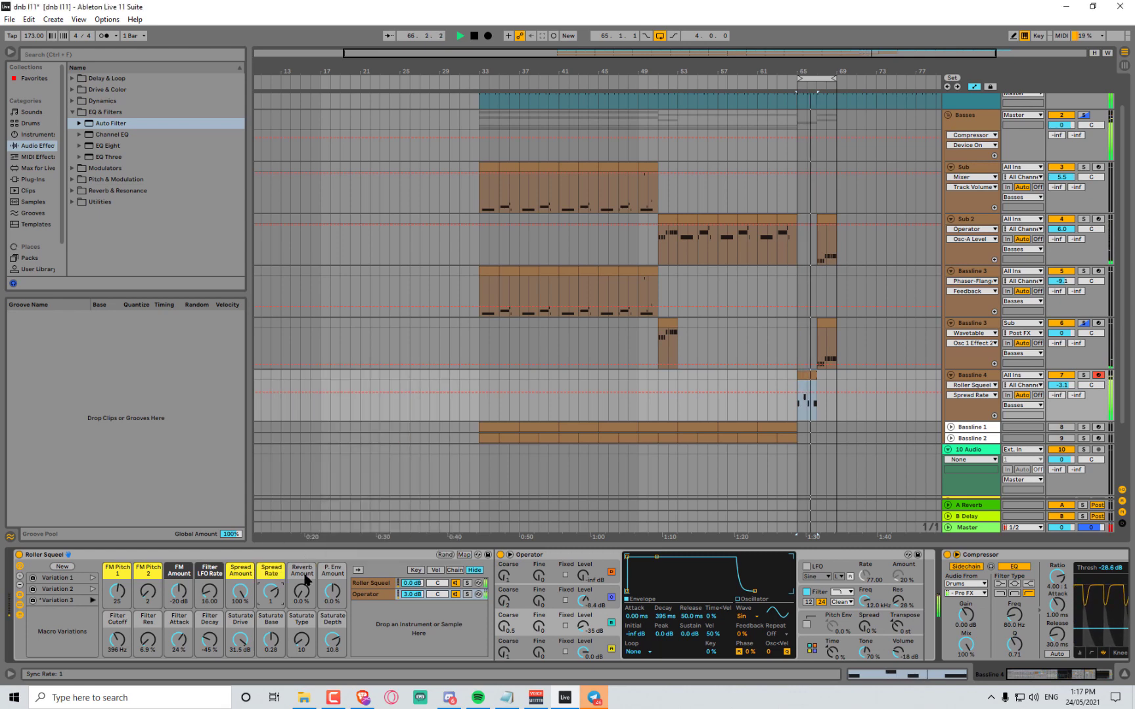
right_click(302, 575)
click(440, 564)
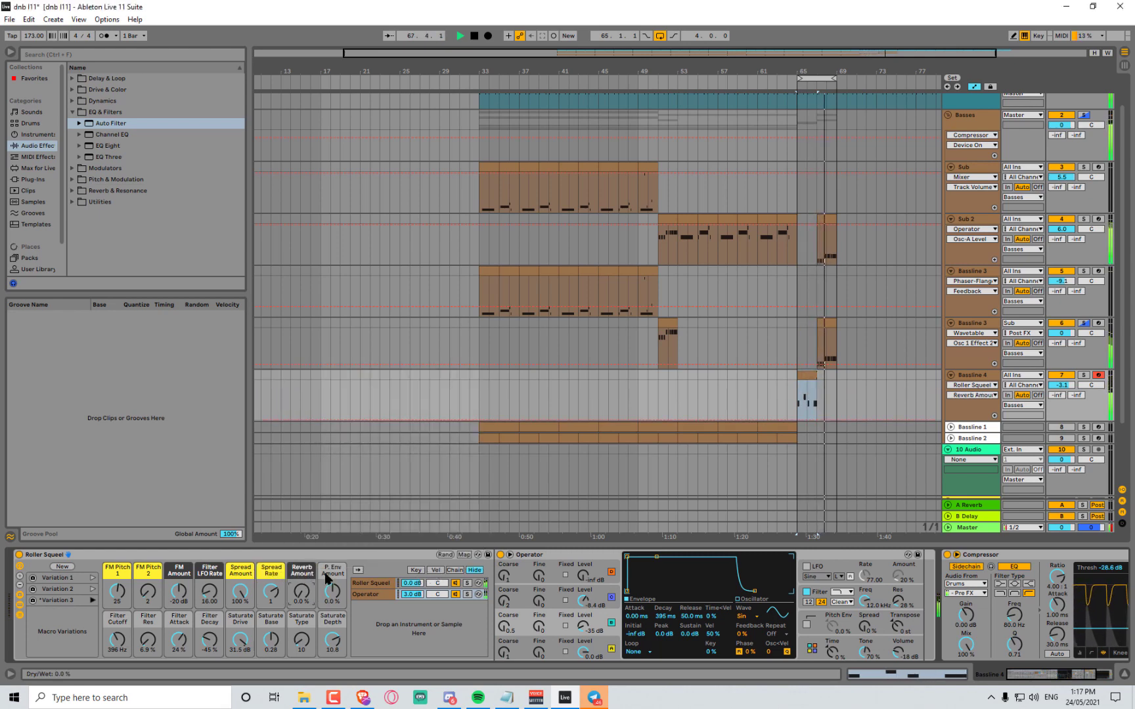
right_click(328, 578)
click(466, 571)
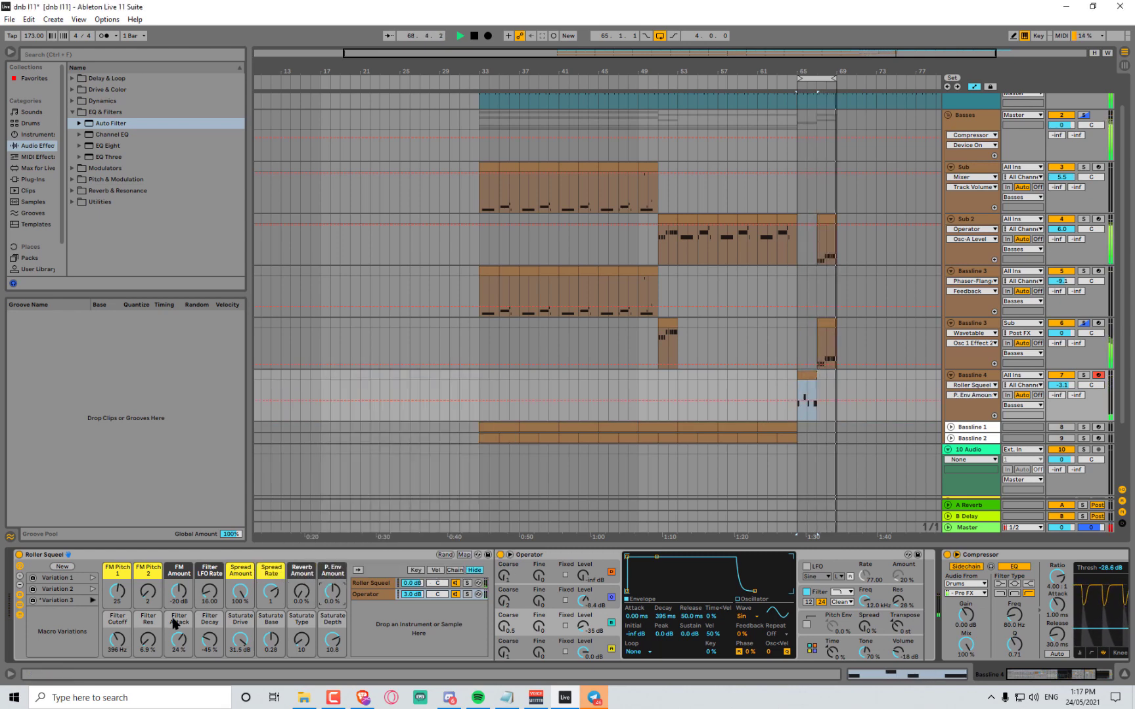
Color the Filter Cutoff and Filter Res macros black, and the Filter Attack and Filter Decay macros yellow
right_click(125, 623)
click(266, 616)
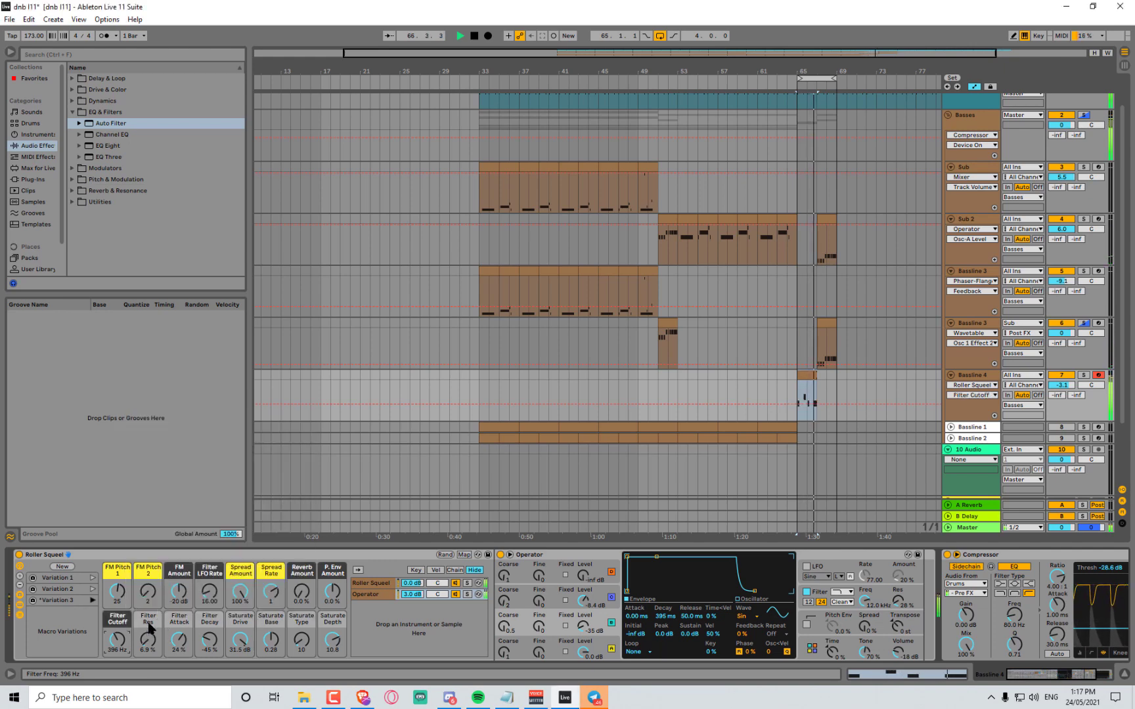
right_click(149, 622)
click(290, 615)
right_click(182, 622)
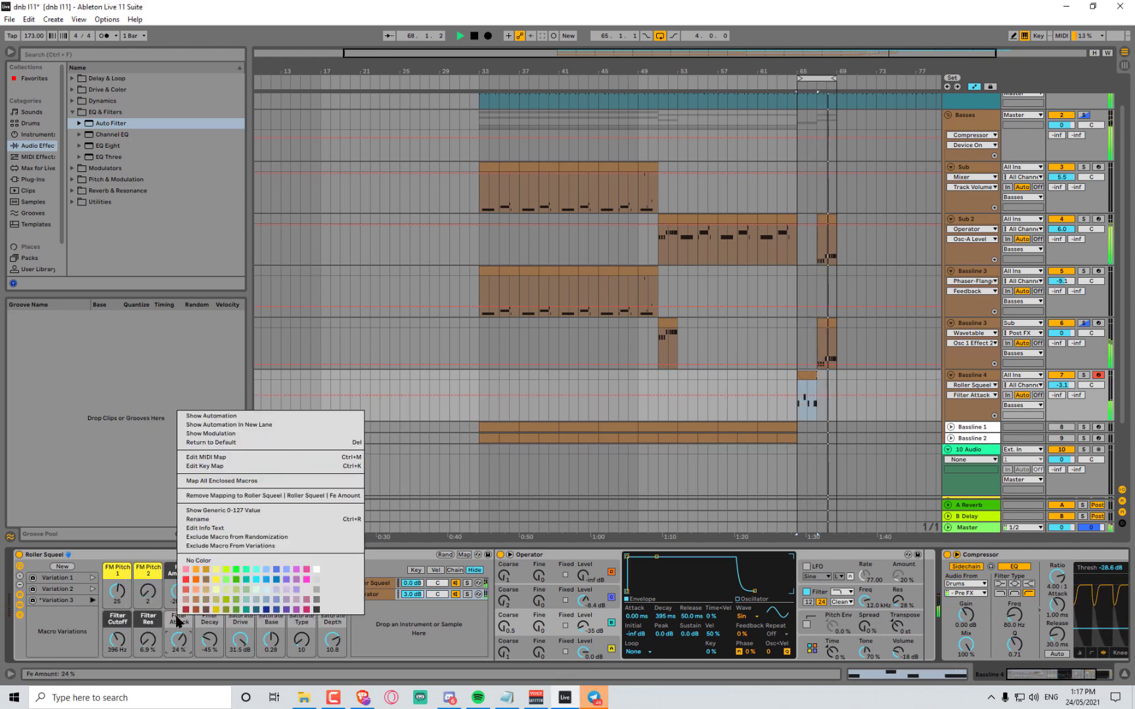
click(212, 593)
right_click(209, 625)
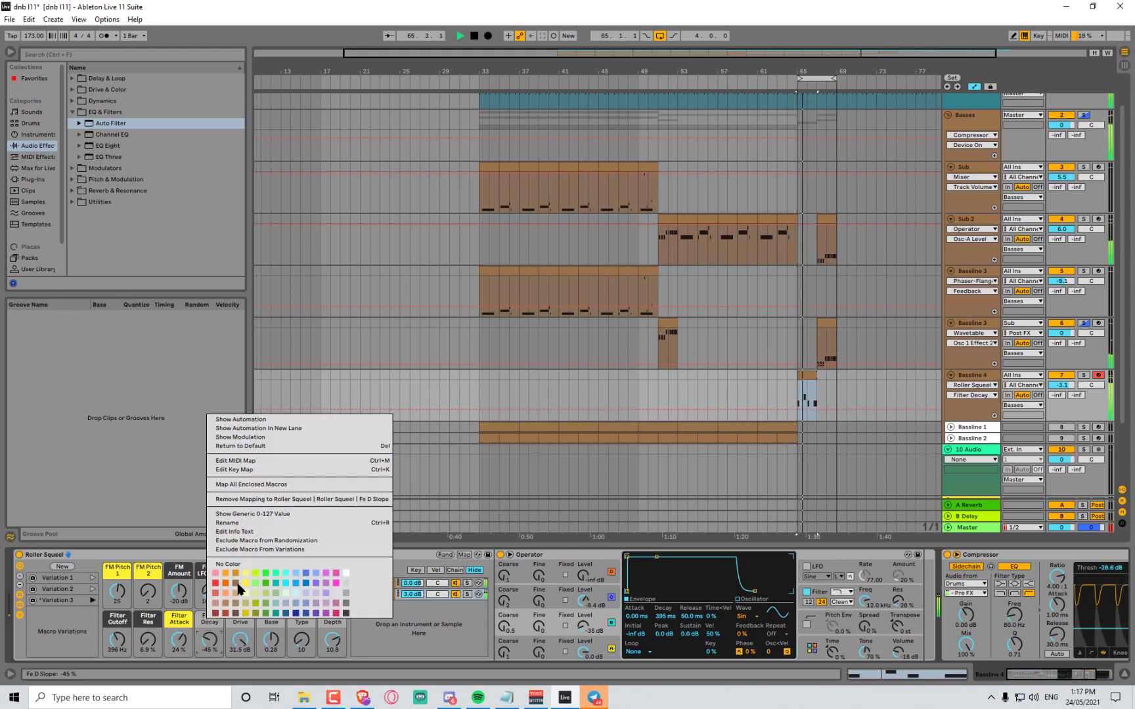
click(255, 592)
Color the Saturate Drive and Saturate Base macros black, and the Saturate Type and Saturate Depth macros yellow
right_click(243, 625)
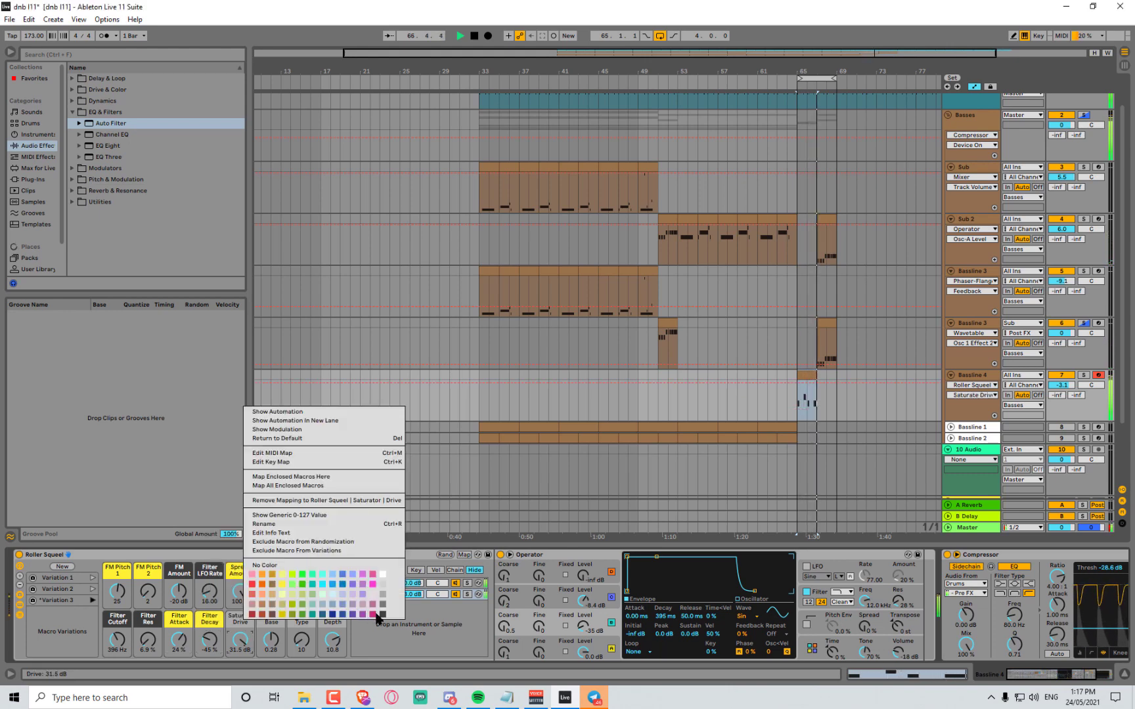
click(382, 614)
right_click(272, 621)
click(414, 609)
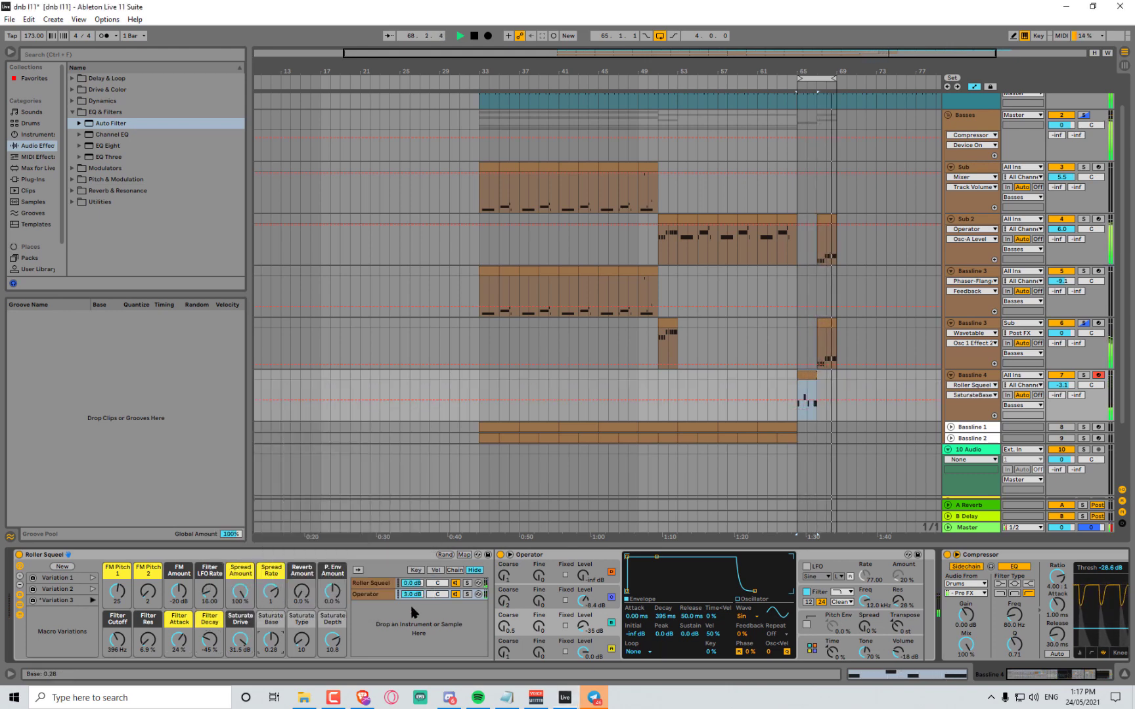
right_click(303, 619)
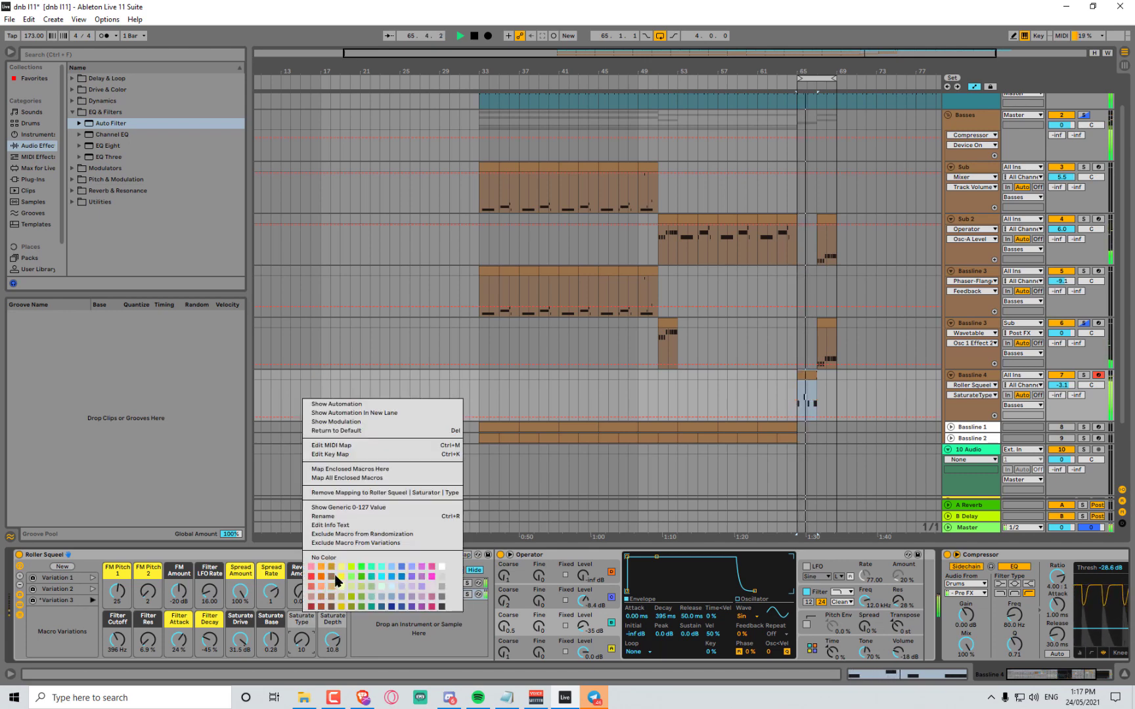
click(341, 577)
right_click(331, 621)
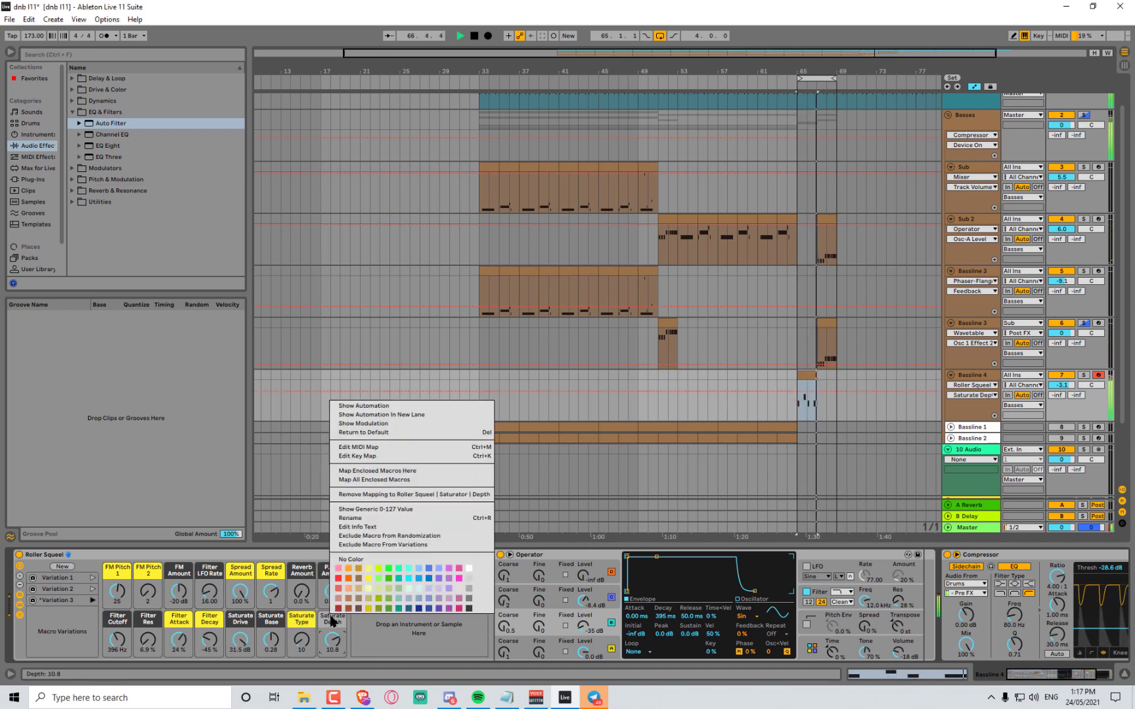
click(369, 578)
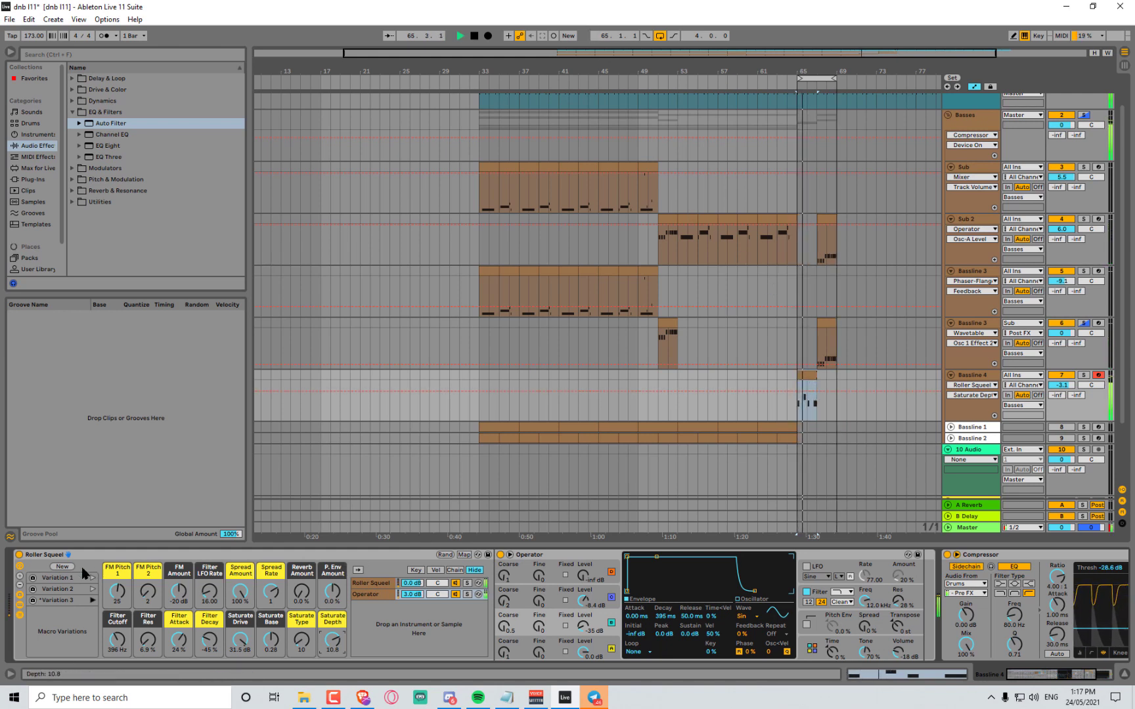
Store a new macro variation and set FM Pitch 1 to 18, FM Pitch 2 to 23, Filter Cutoff to 2.57 kHz and Filter Attack to 100 %
click(62, 566)
key(space)
drag(148, 591, 124, 617)
drag(179, 642, 210, 656)
key(space)
Show Operator's filter envelope and set the Filter Decay macro to -10 % while restarting the loop to hear the change
click(821, 593)
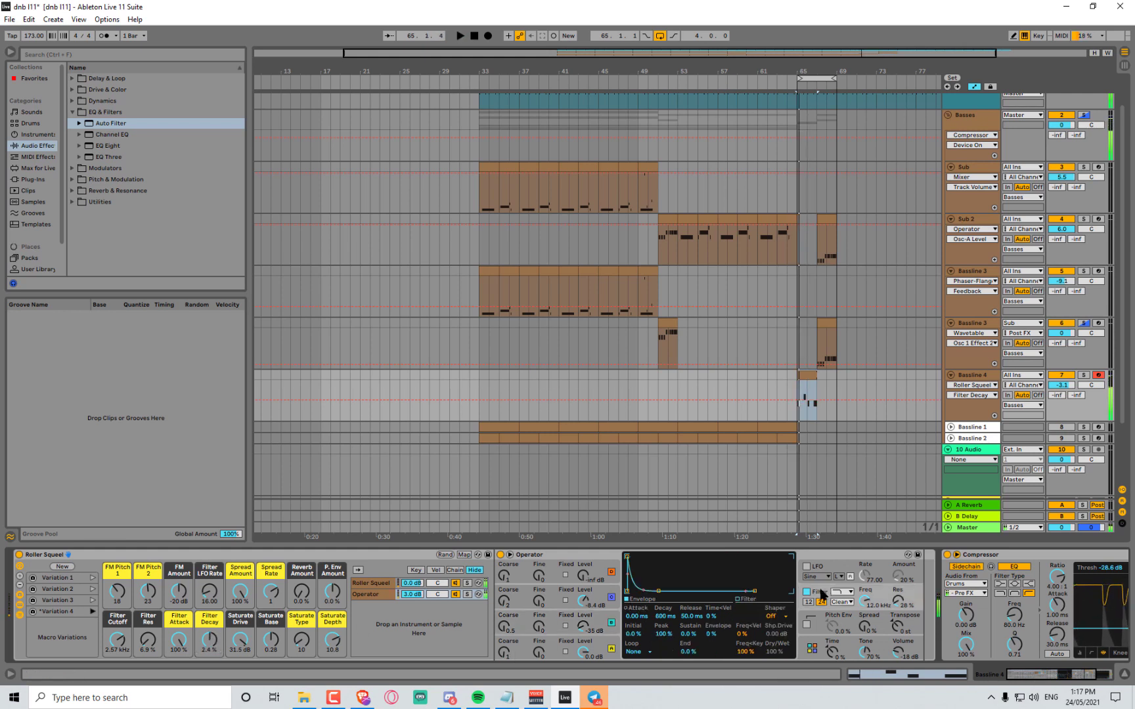
key(space)
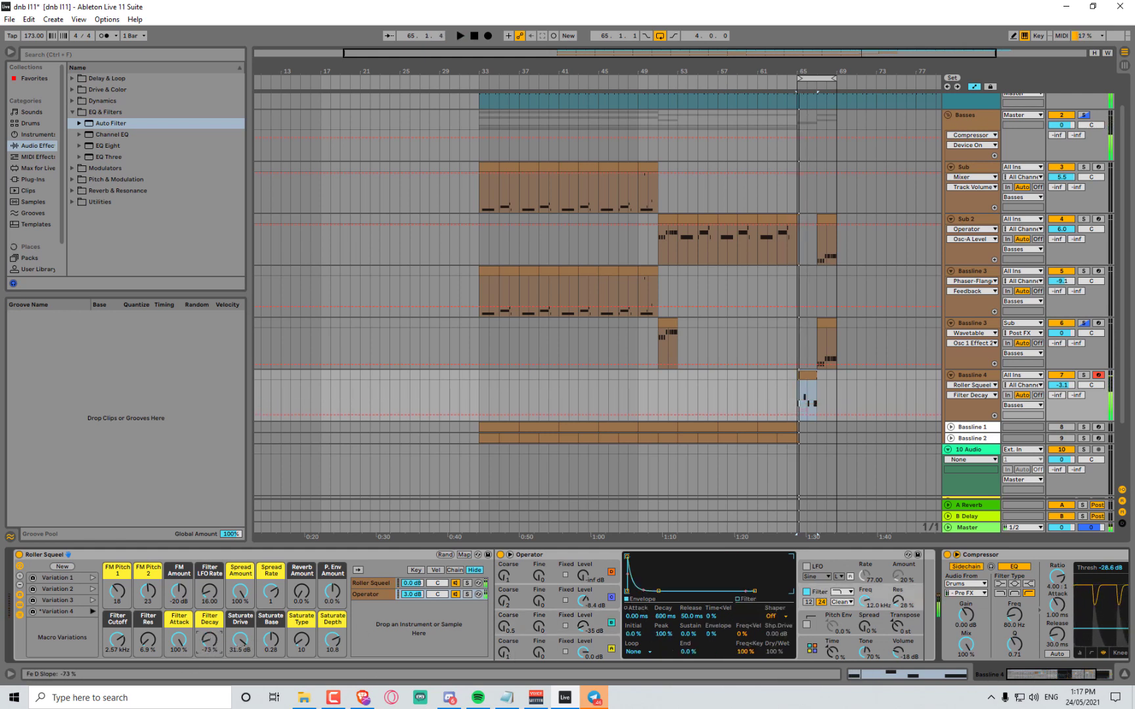
drag(209, 640, 210, 649)
key(space)
key(space)
key(space)
key(space)
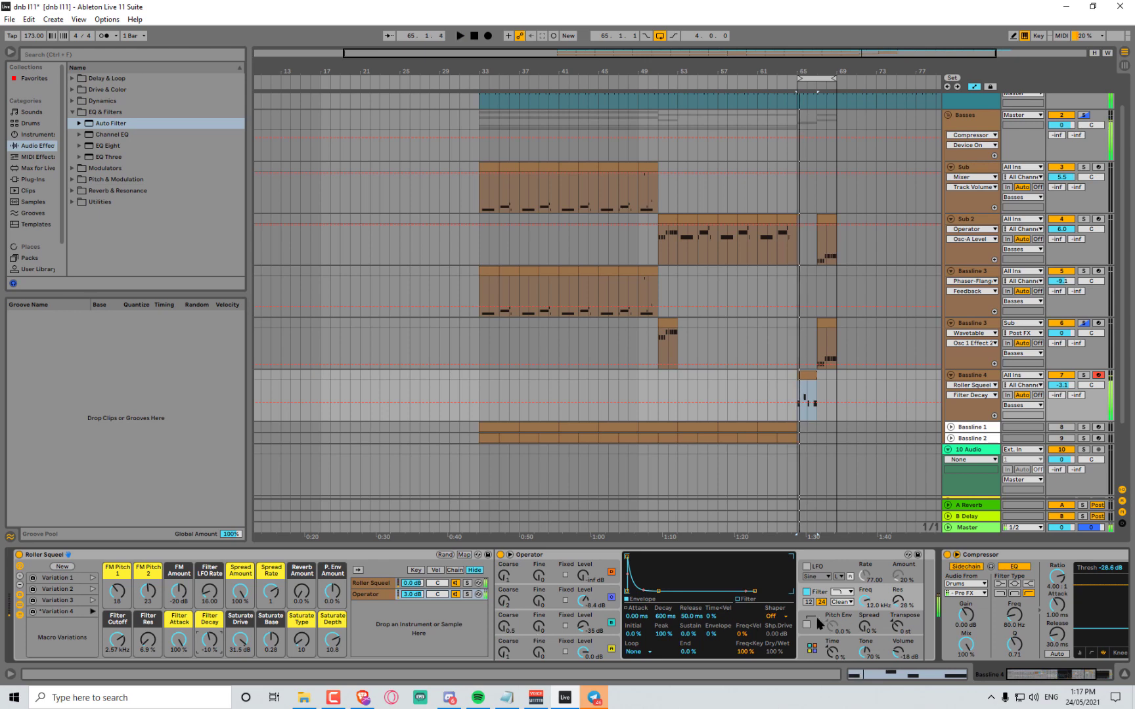
Show Operator's pitch envelope, open the Roller Squeel chain to reveal its inner rack and devices, and replay the loop
click(817, 618)
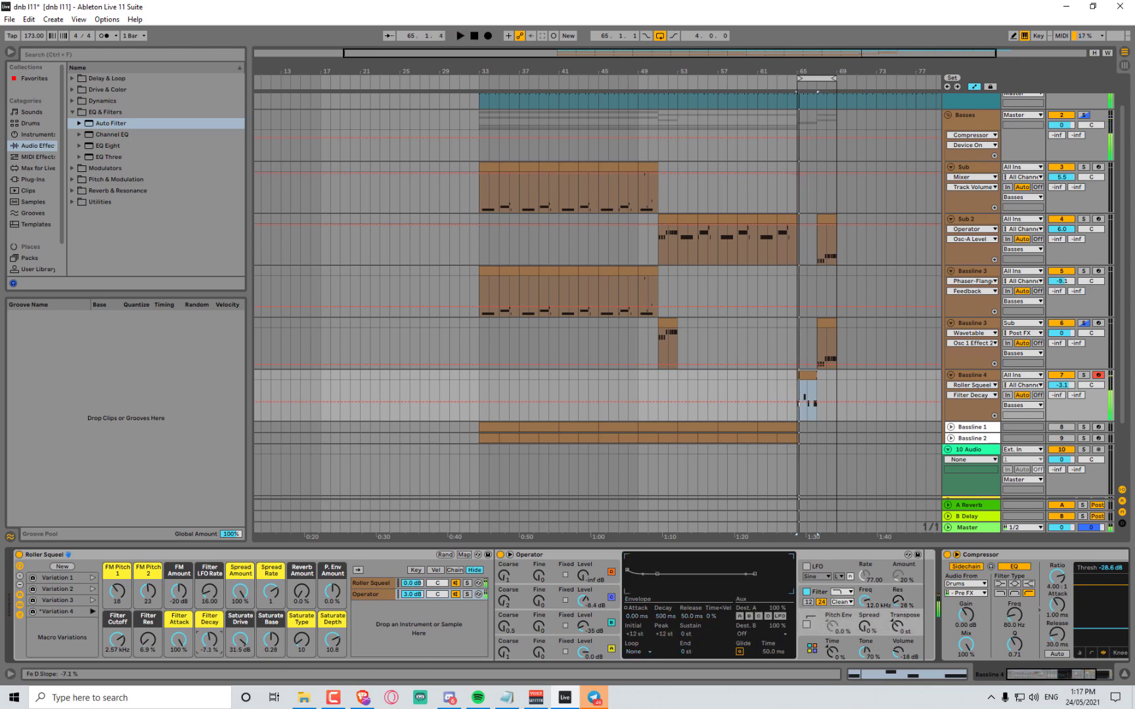
click(370, 584)
key(space)
key(space)
key(space)
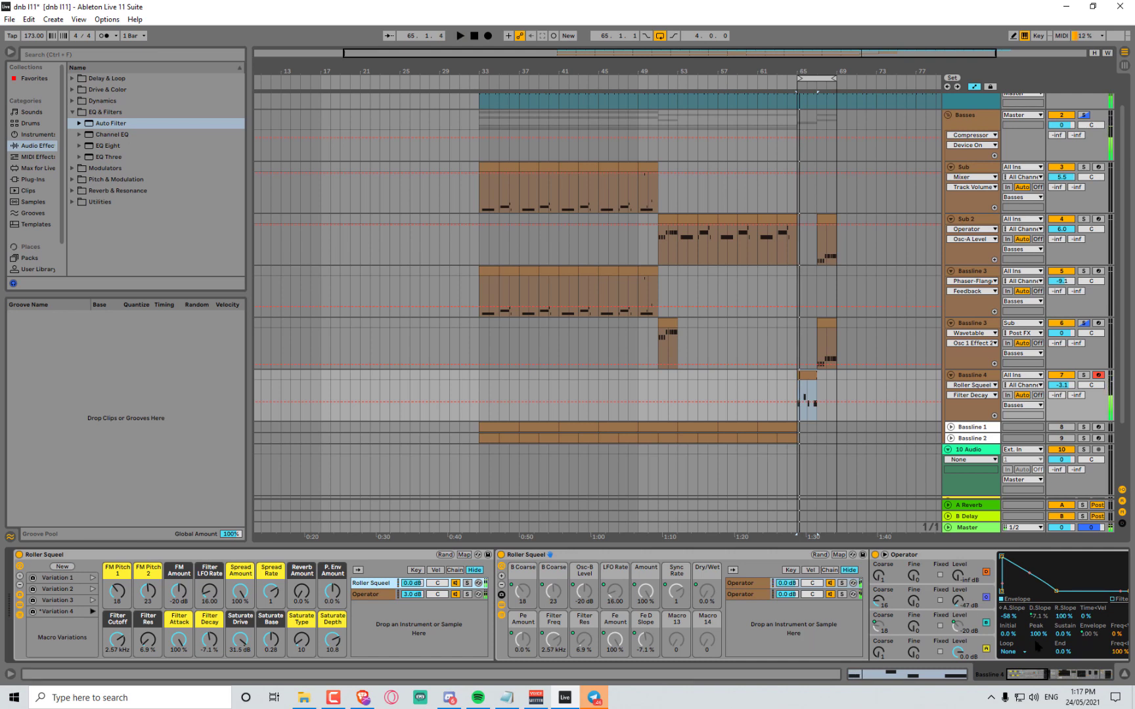
Rename the Filter Attack macro to Filter Env, and set Filter Env to 98 % and Filter Decay to -42 %
drag(210, 640, 179, 654)
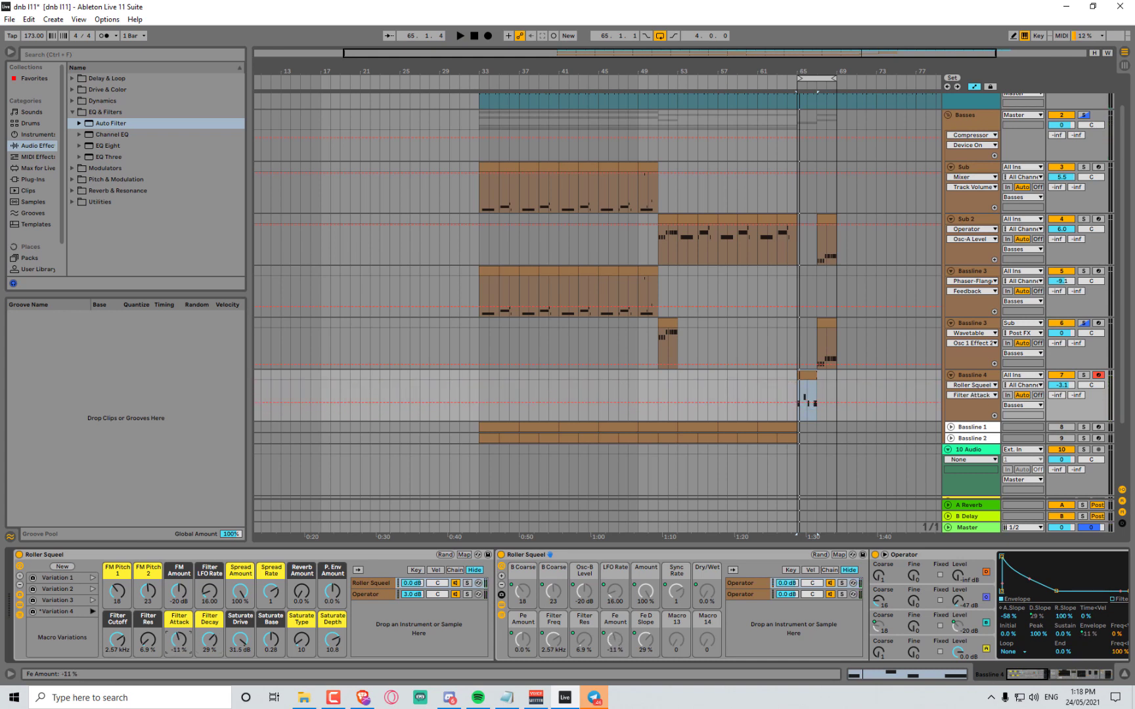
click(180, 624)
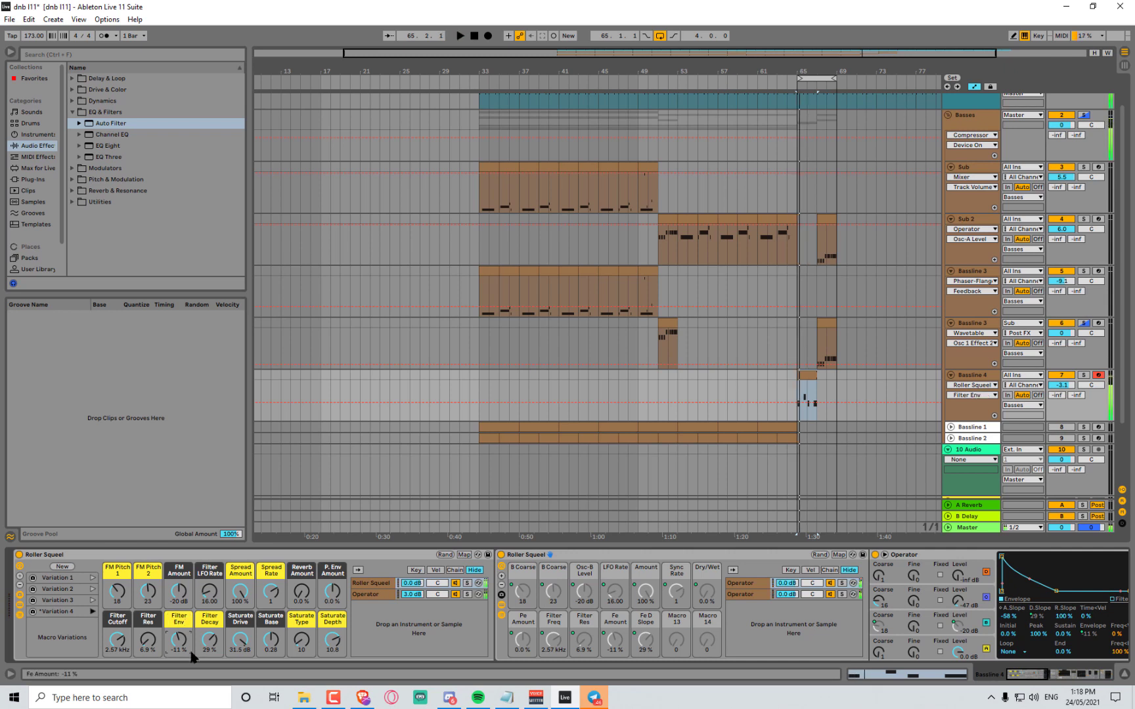
drag(181, 644, 207, 677)
key(space)
key(space)
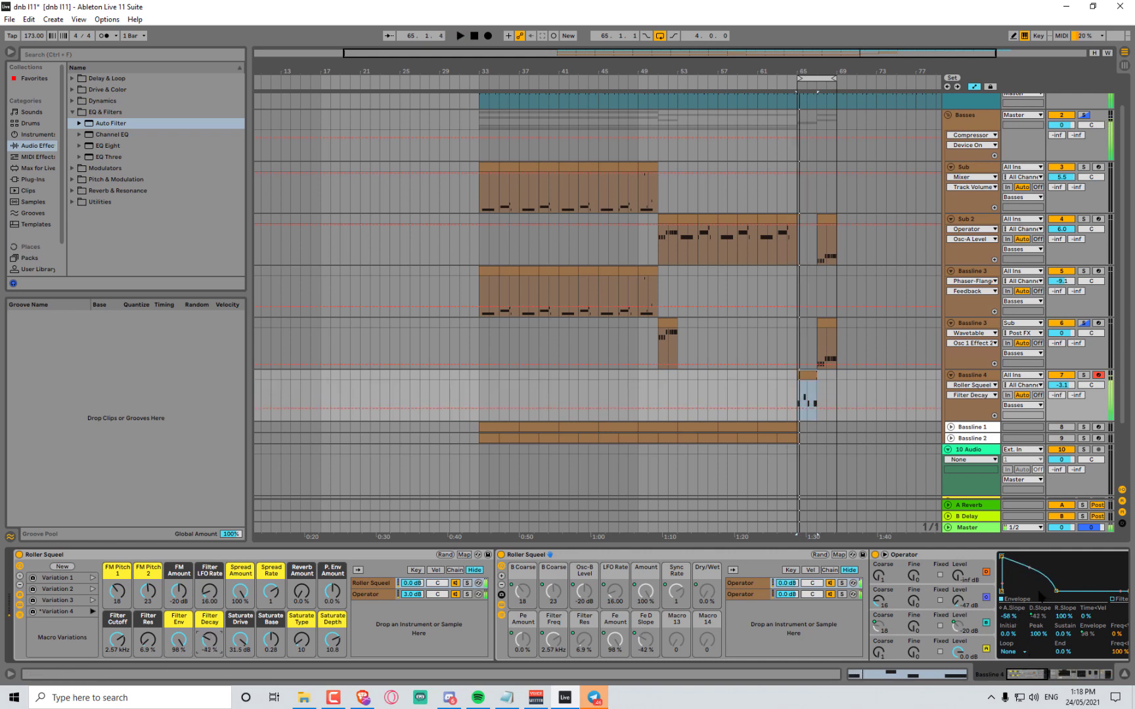
Try a filter envelope attack of 2.10 s in the first inner Operator while repeatedly restarting the loop
drag(1002, 557, 1046, 558)
key(space)
key(space)
key(space)
key(space)
key(space)
key(space)
key(space)
key(space)
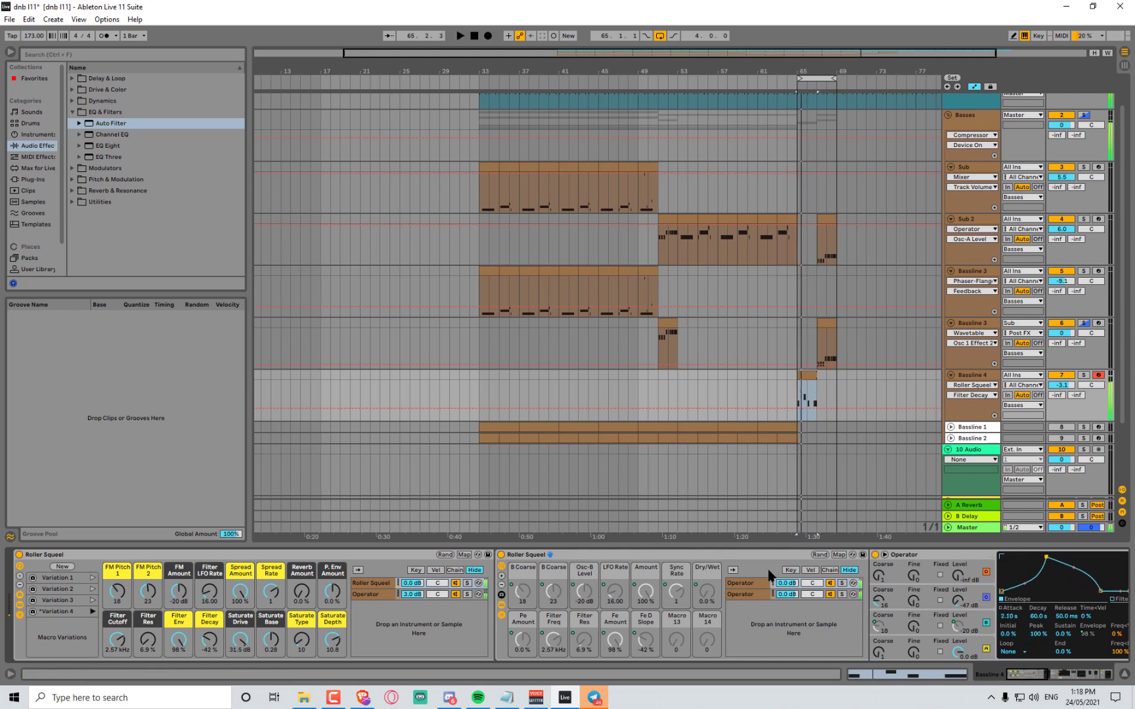
Unfold the second inner chain's Operator and set the filter envelope attack to 0.00 ms in both inner Operators
click(756, 586)
click(755, 595)
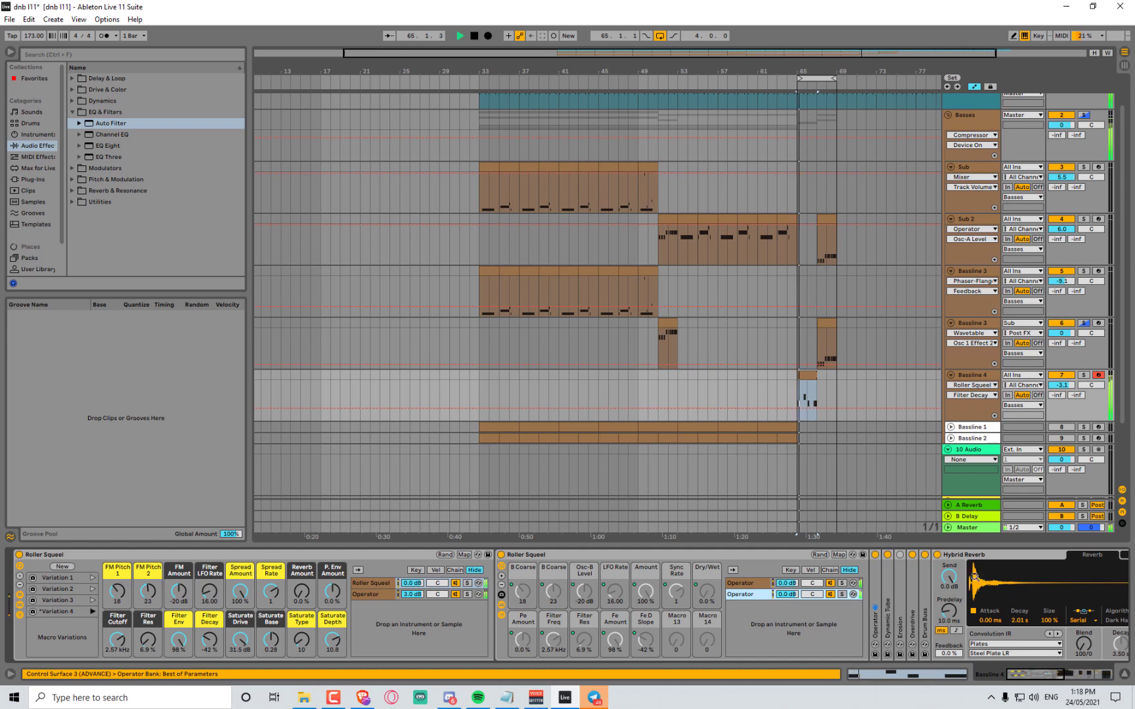
double_click(874, 632)
key(space)
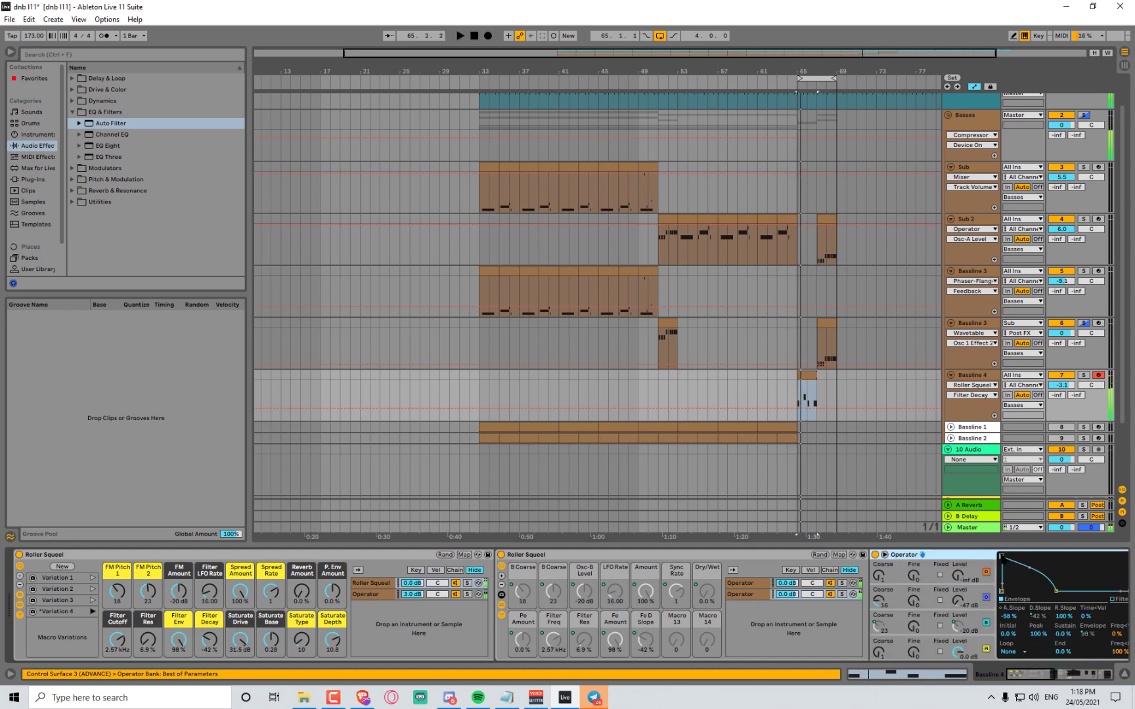
key(space)
drag(1056, 557, 1002, 558)
key(space)
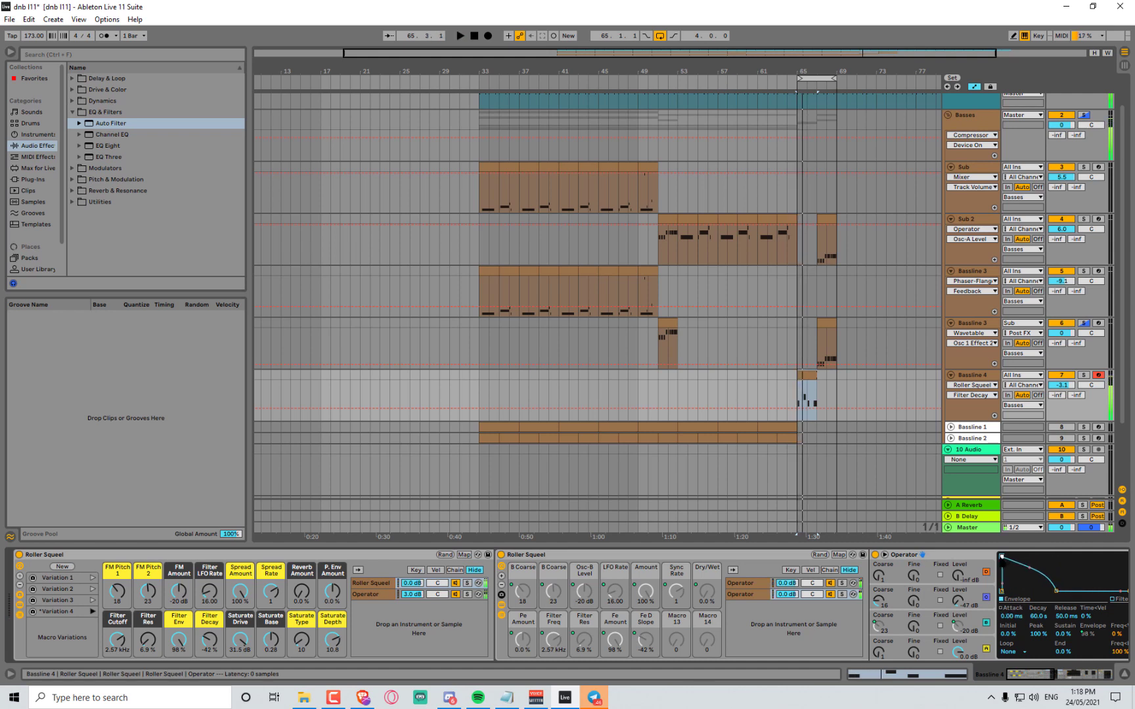
click(743, 595)
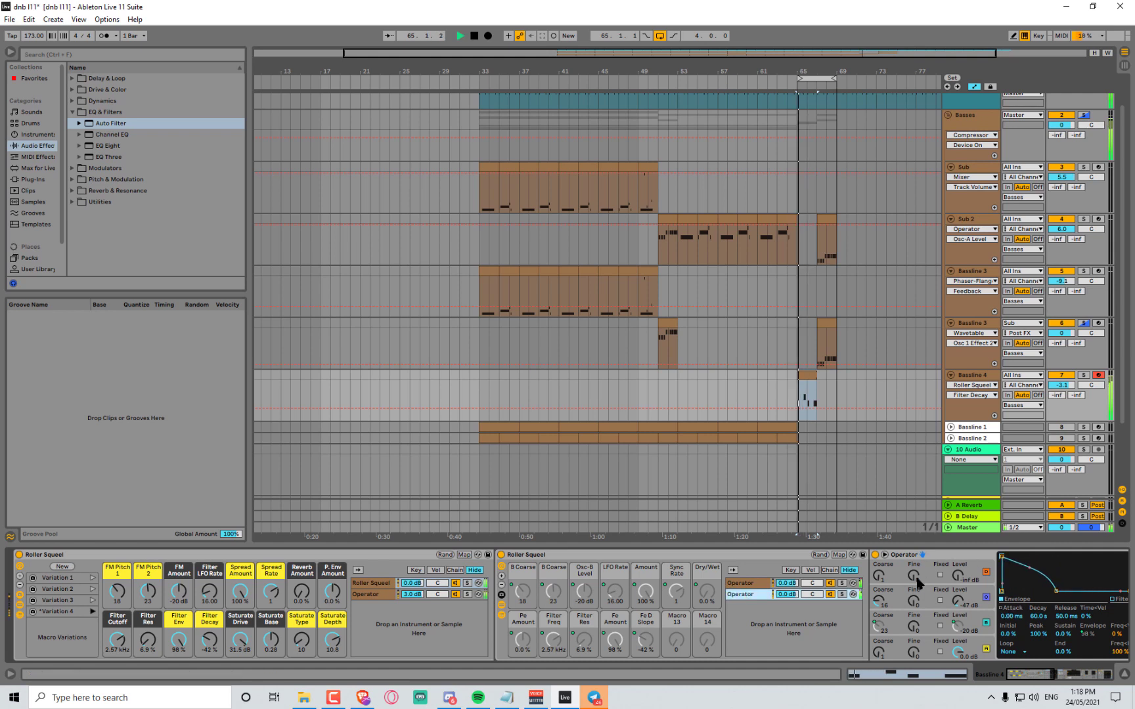
click(755, 583)
drag(1048, 558, 1002, 557)
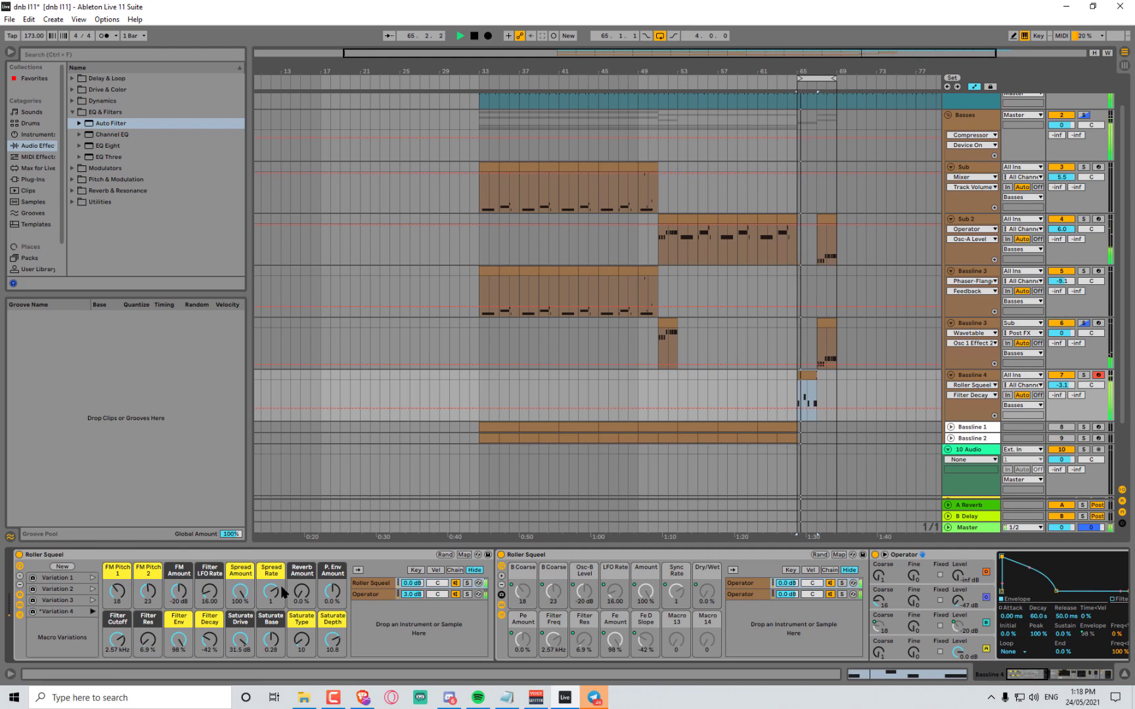
Set the Filter Env macro to 100 %, Filter Cutoff to 30.0 Hz, FM Pitch 1 to 12 and FM Pitch 2 to 8
click(179, 639)
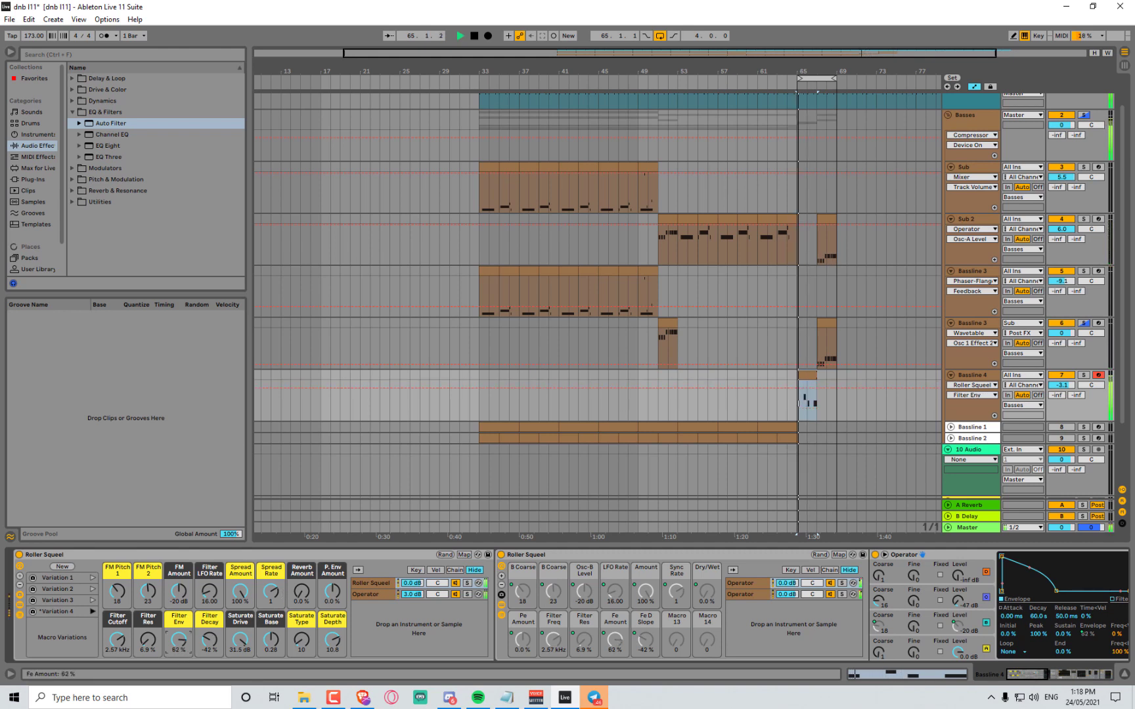
drag(117, 640, 117, 670)
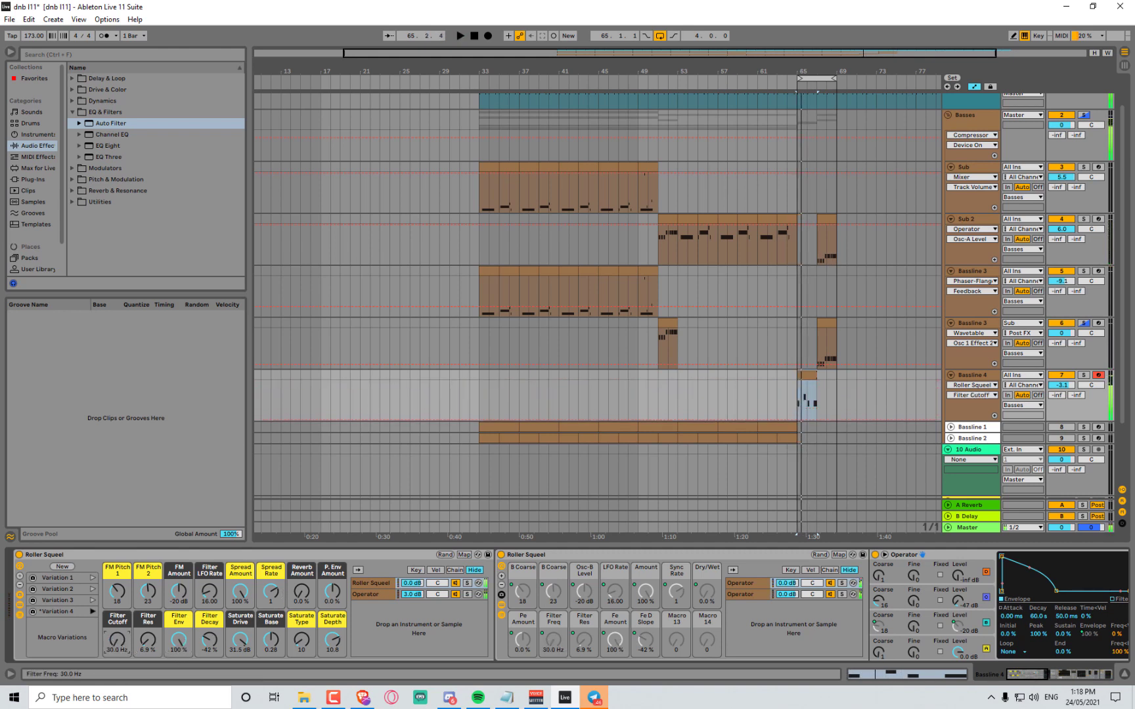
drag(149, 592, 149, 608)
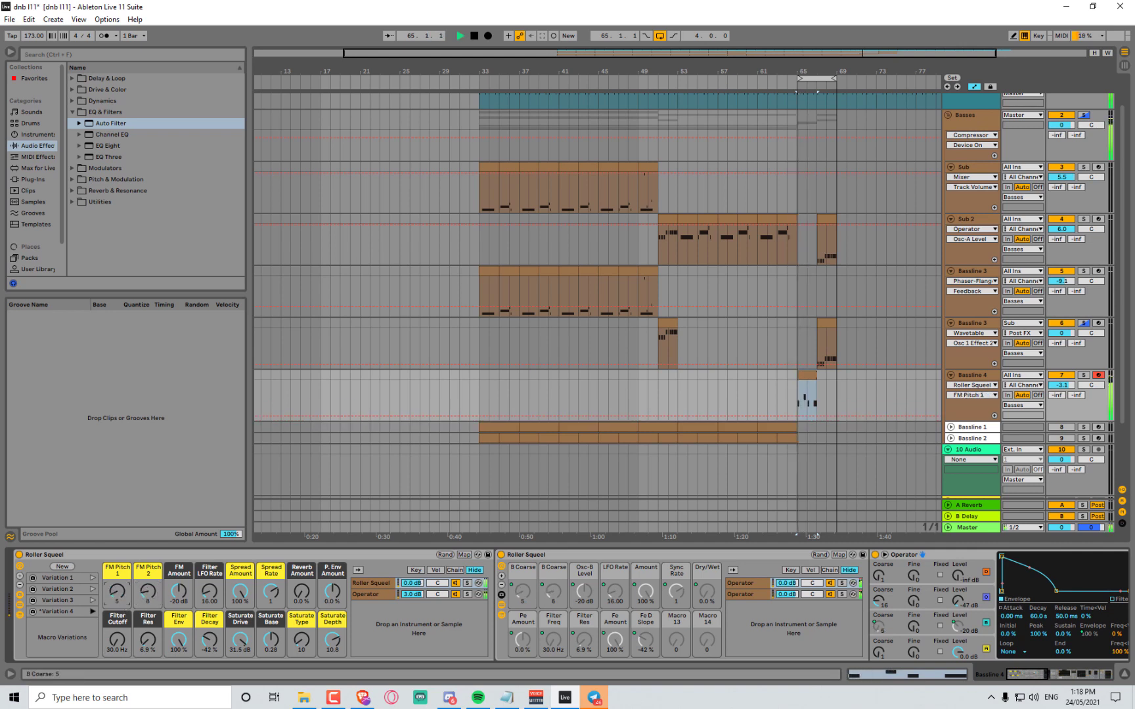
key(space)
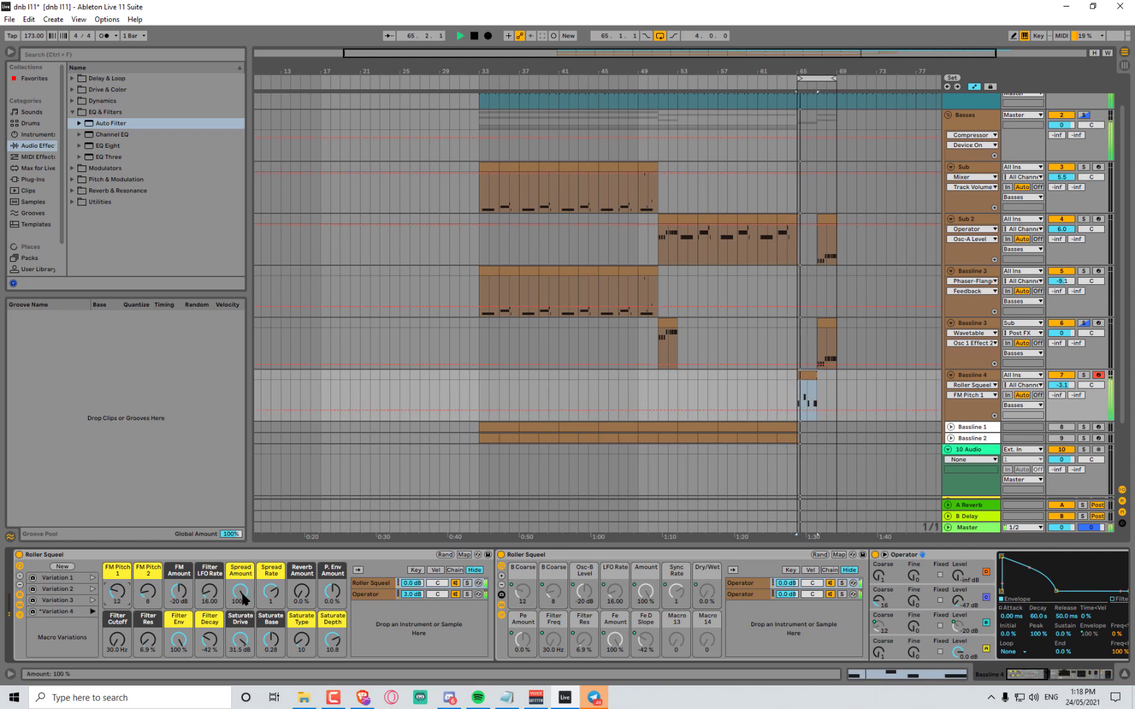
Set Spread Amount to 55.1 %, Spread Rate to 1/3, Filter LFO Rate to 102.00 and FM Amount to -0.6 dB
drag(268, 601, 241, 637)
key(space)
key(space)
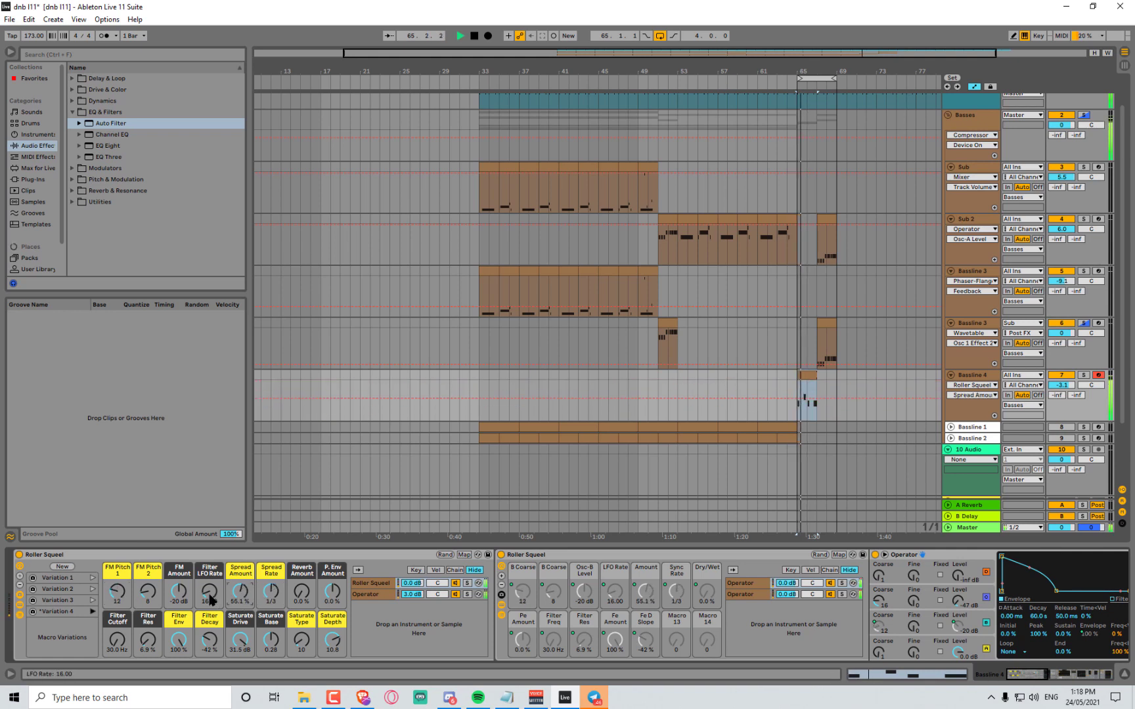
drag(209, 598, 180, 554)
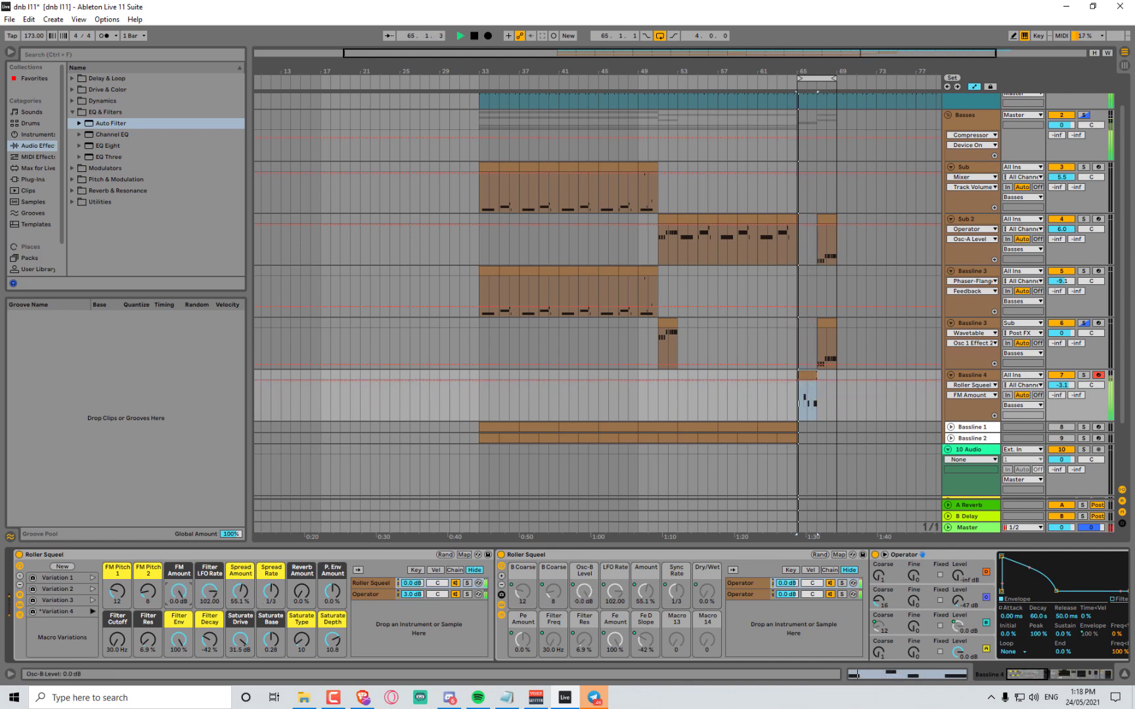
drag(178, 591, 178, 584)
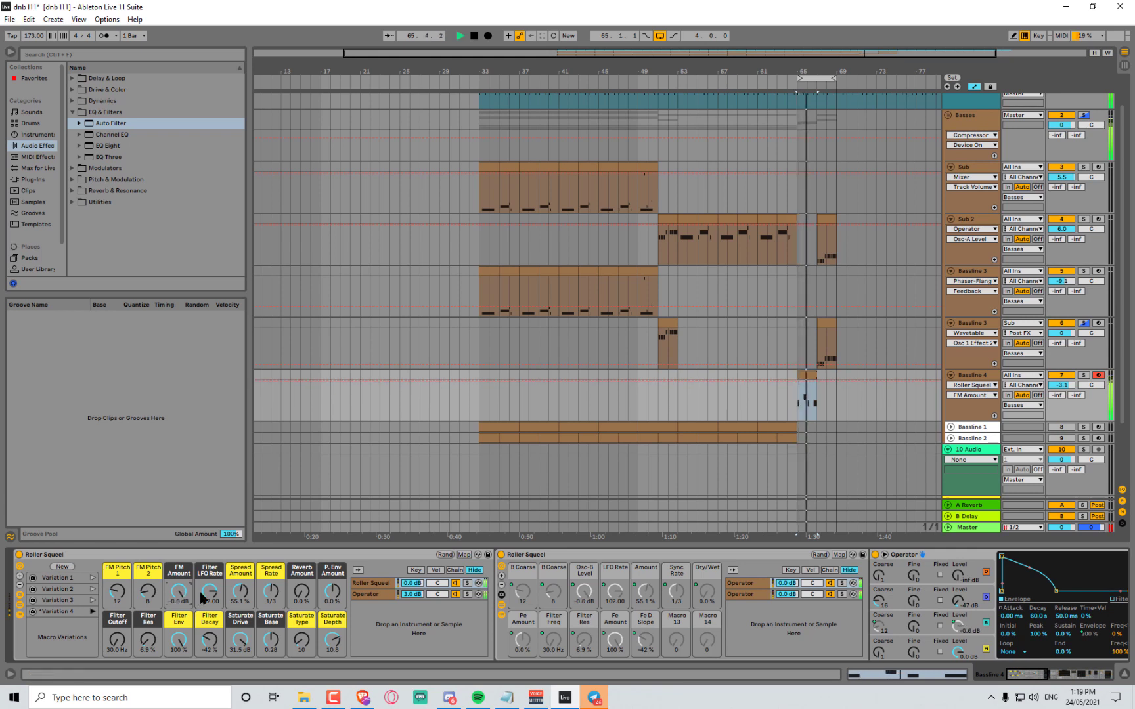
Set the Reverb Amount macro to 14 % and shorten the first inner Operator chain's Hybrid Reverb decay to 591 ms
mouse_move(301, 593)
mouse_down()
mouse_move(301, 574)
mouse_move(302, 609)
mouse_move(301, 586)
mouse_up()
key(space)
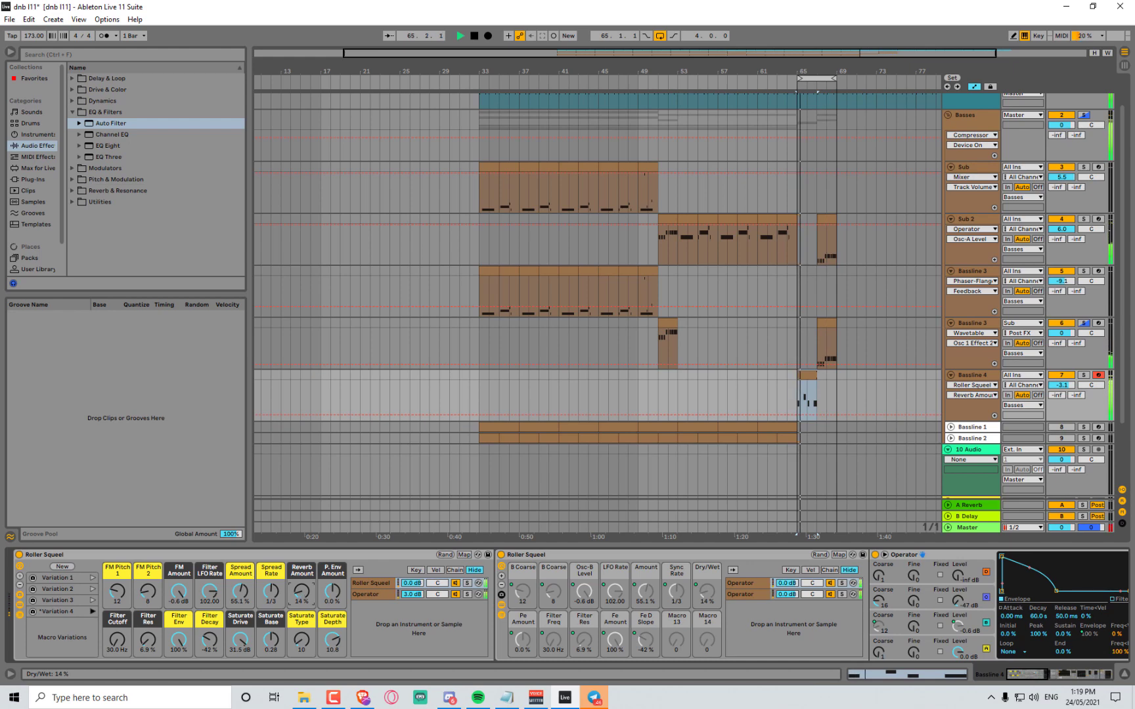
drag(1036, 674, 1071, 671)
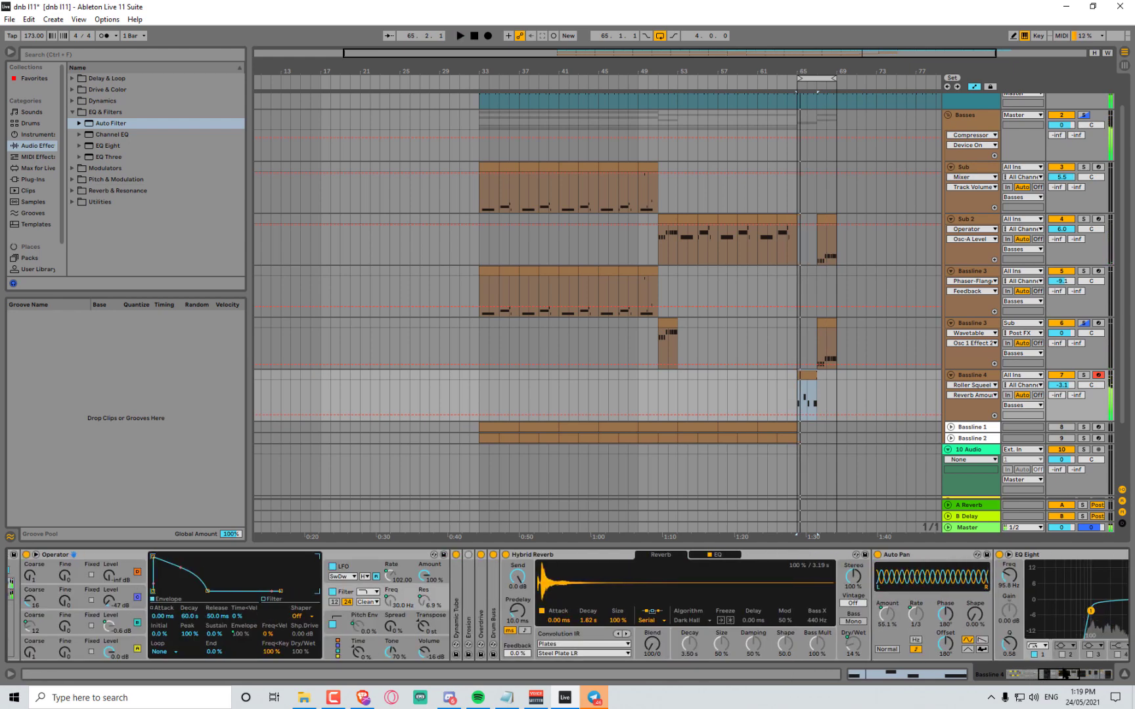
drag(588, 620, 588, 637)
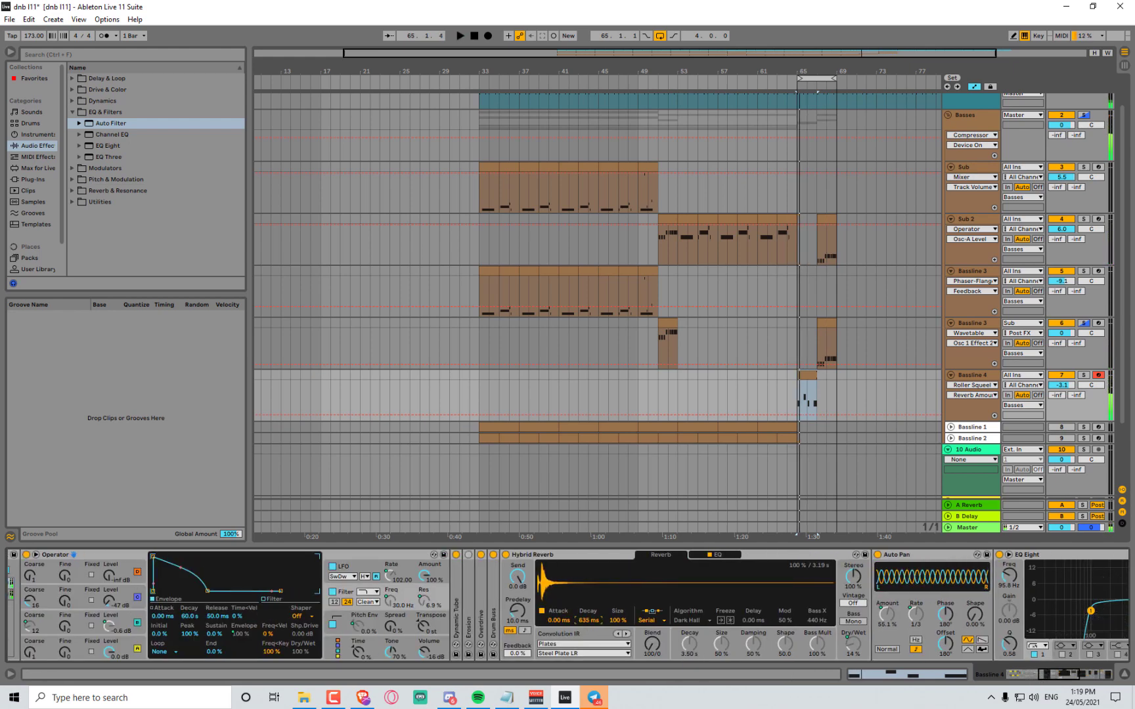
key(space)
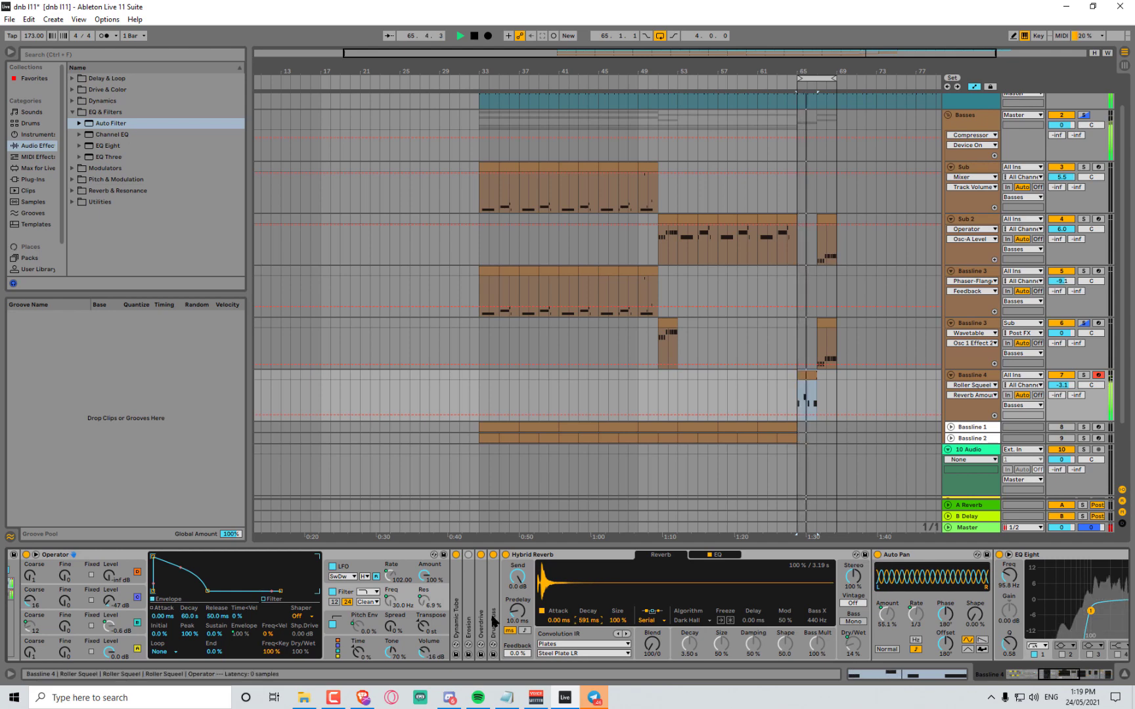
Shorten the Hybrid Reverb decay in the second inner Operator chain and return to the rack's macros
click(1015, 674)
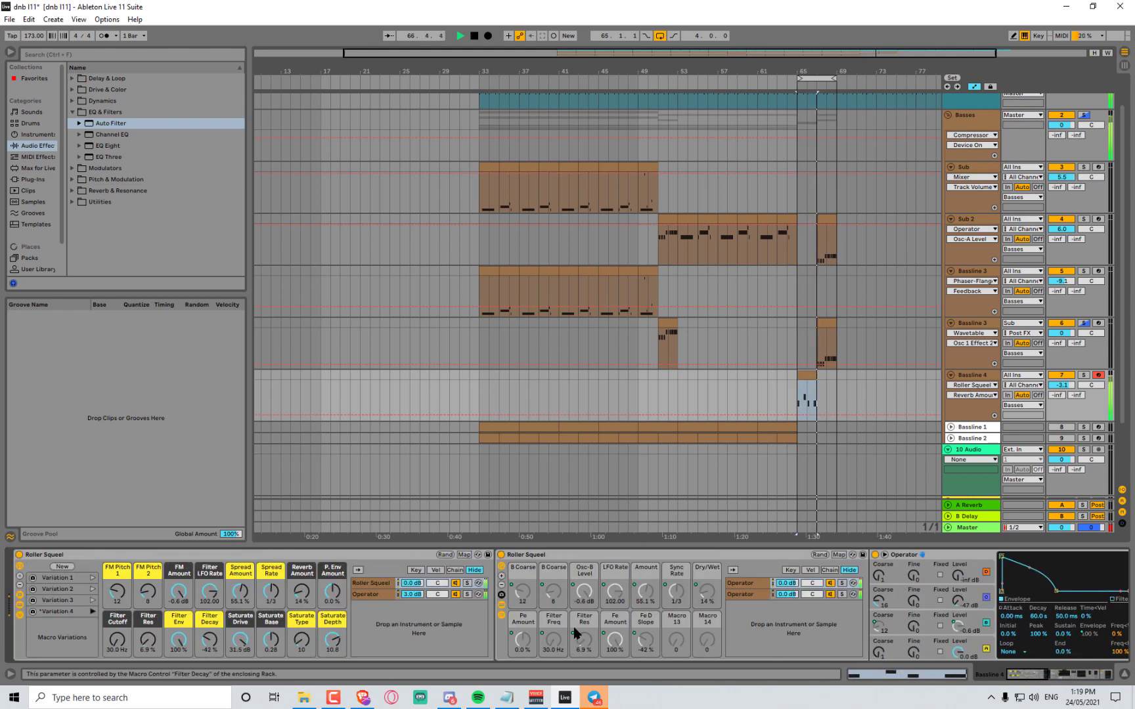
click(372, 596)
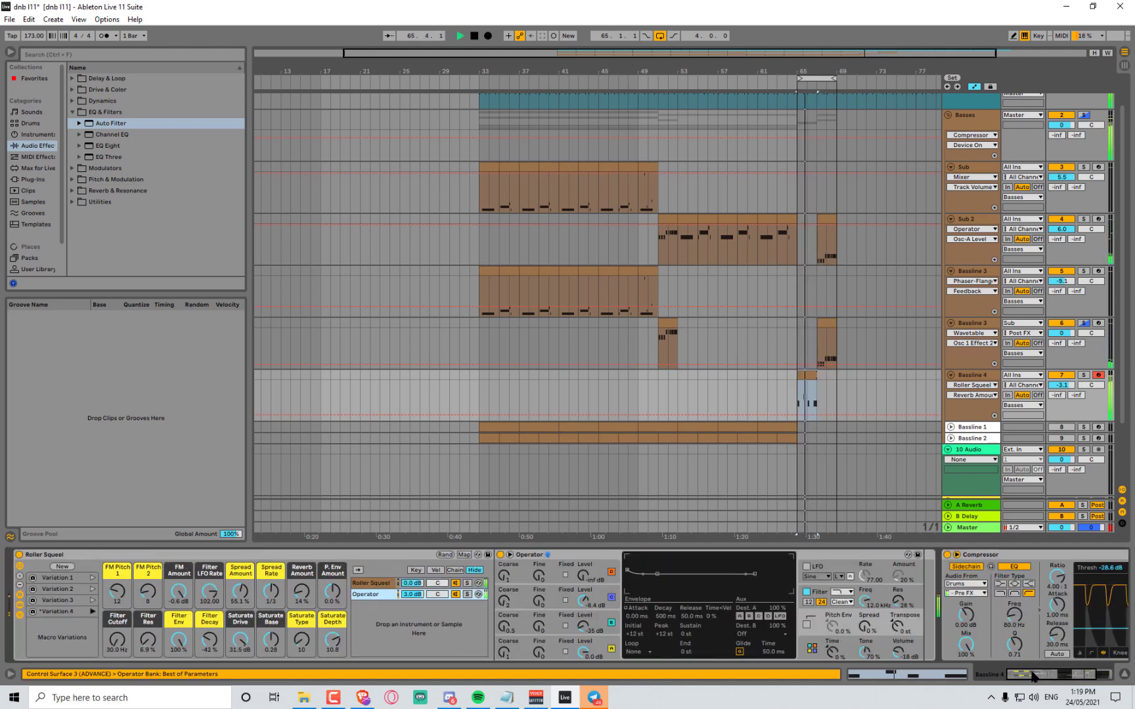
click(385, 584)
key(space)
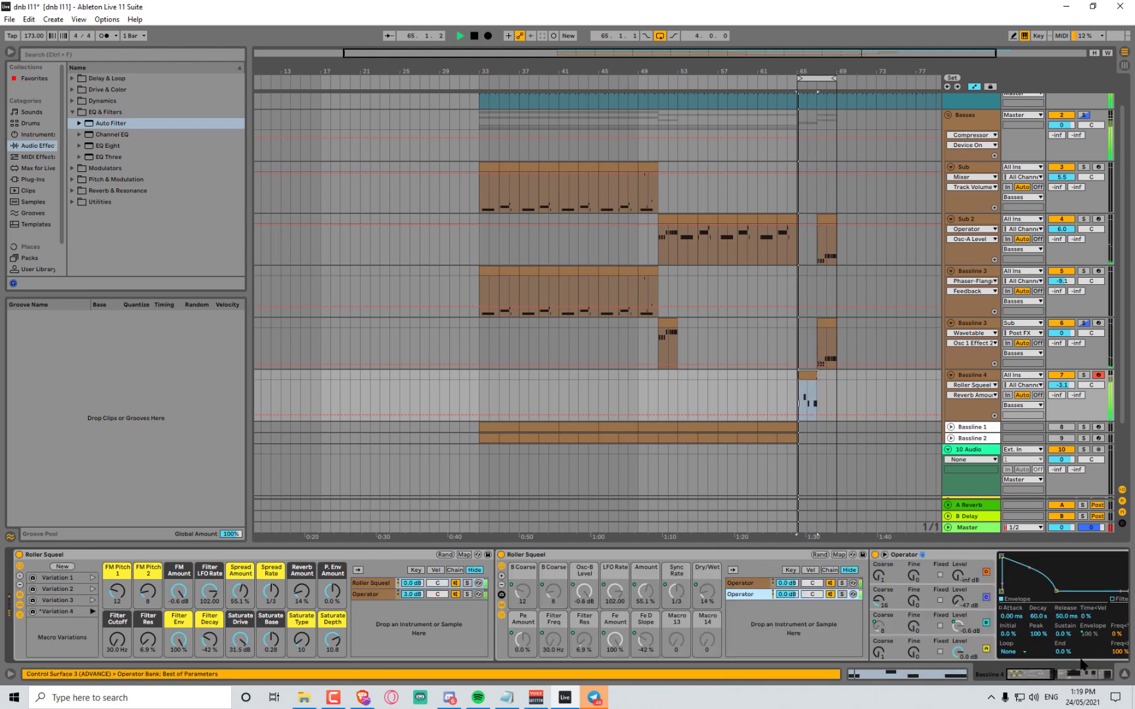
click(1081, 676)
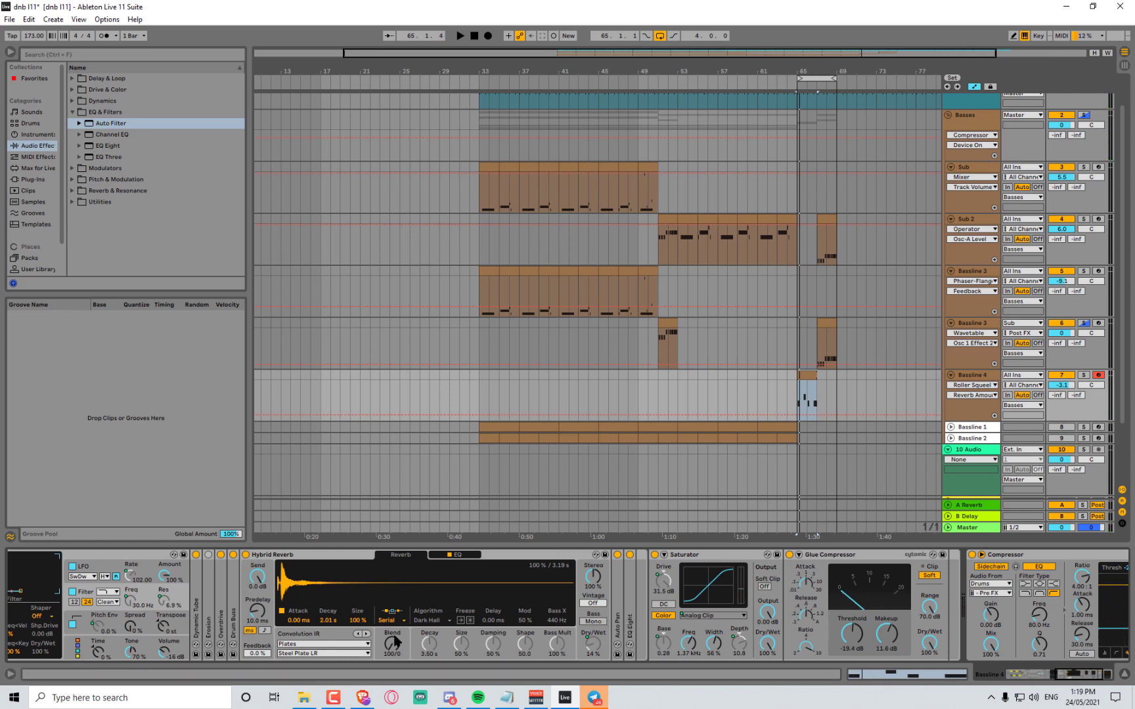
key(space)
drag(327, 620, 327, 653)
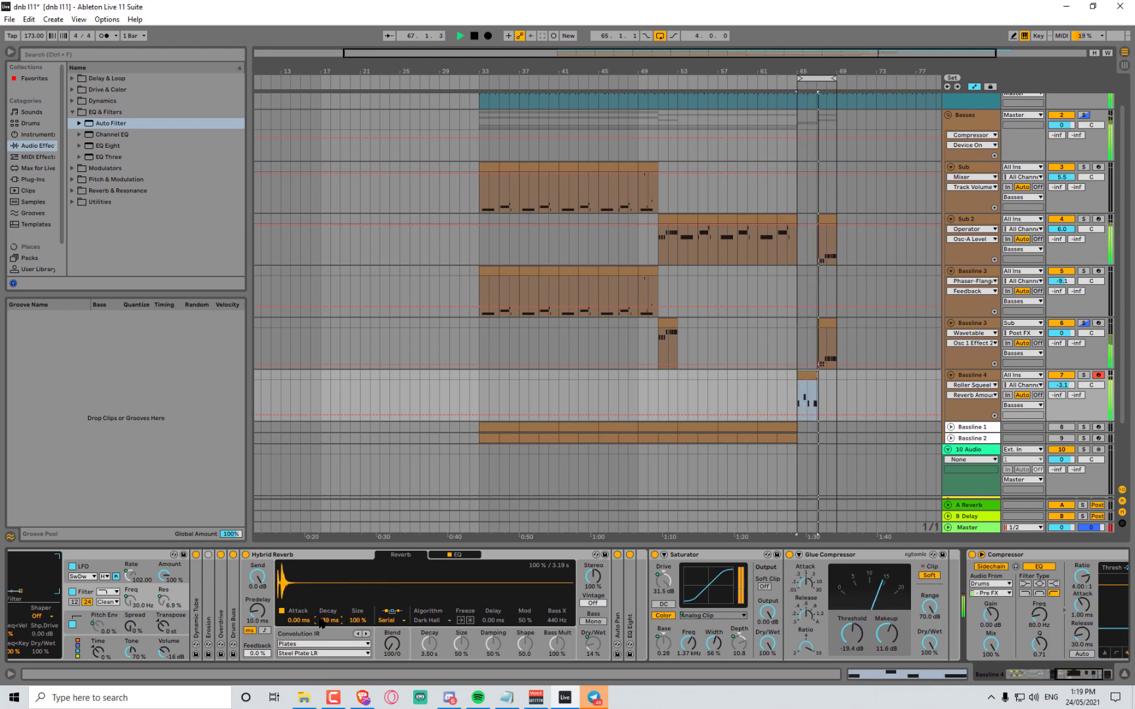
drag(1084, 671, 1025, 672)
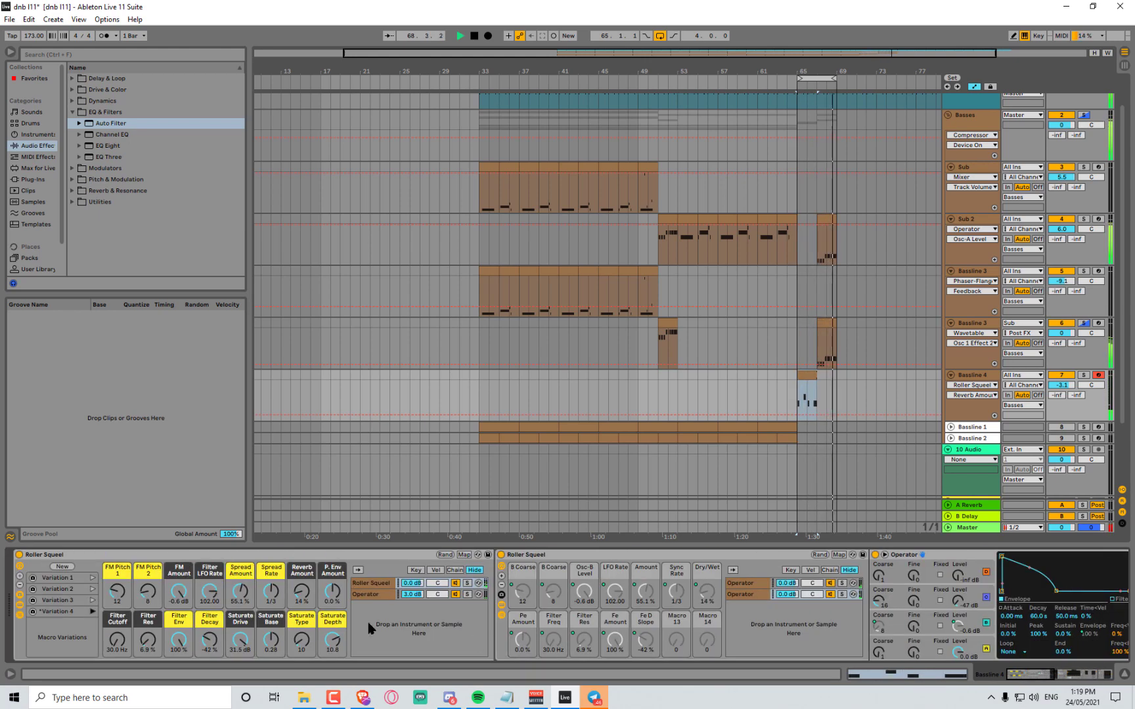
Audition the Reverb Amount macro at 100 % and lower it to 6.3 %
drag(302, 593, 301, 540)
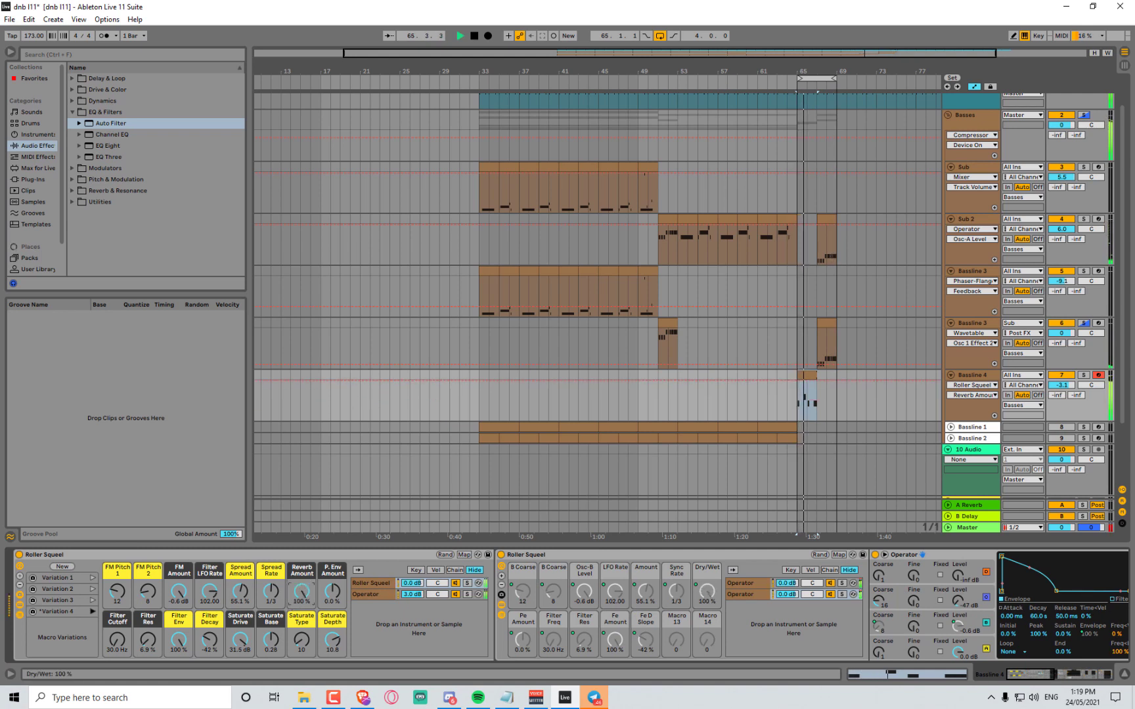
drag(302, 592, 301, 658)
key(space)
Set Saturate Drive to -2.55 dB, Saturate Type to 53 and Saturate Depth to -18.3, and raise Saturate Base
drag(306, 599, 250, 683)
click(272, 645)
drag(261, 640, 260, 614)
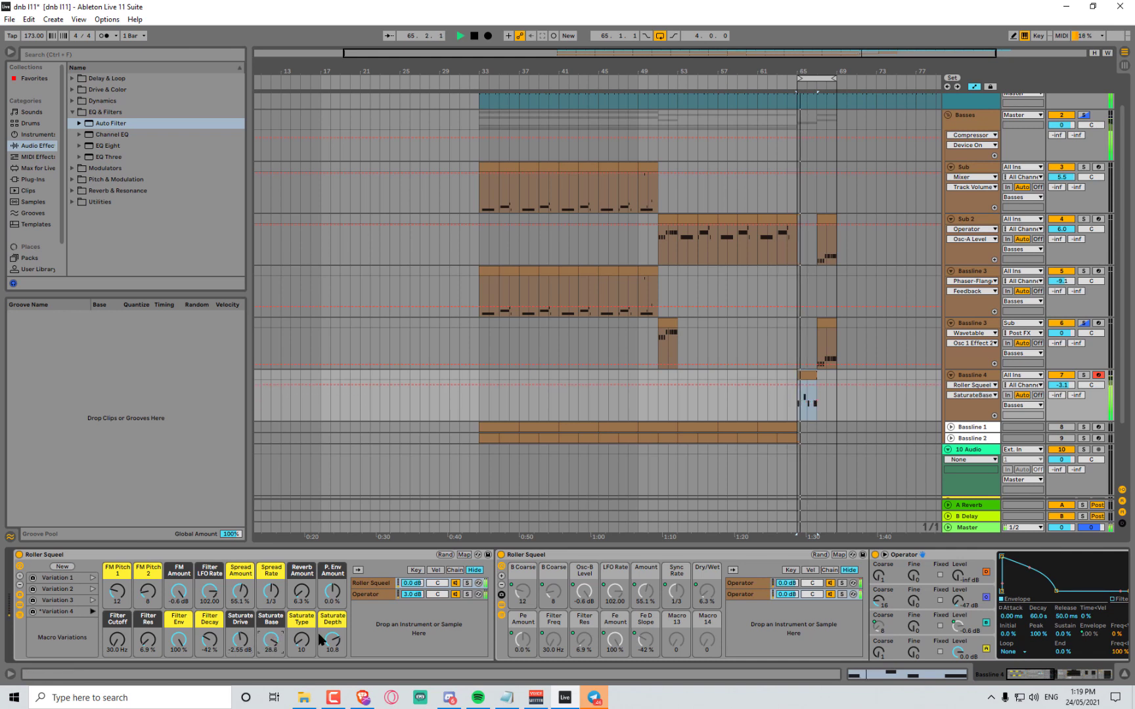
drag(326, 634, 330, 649)
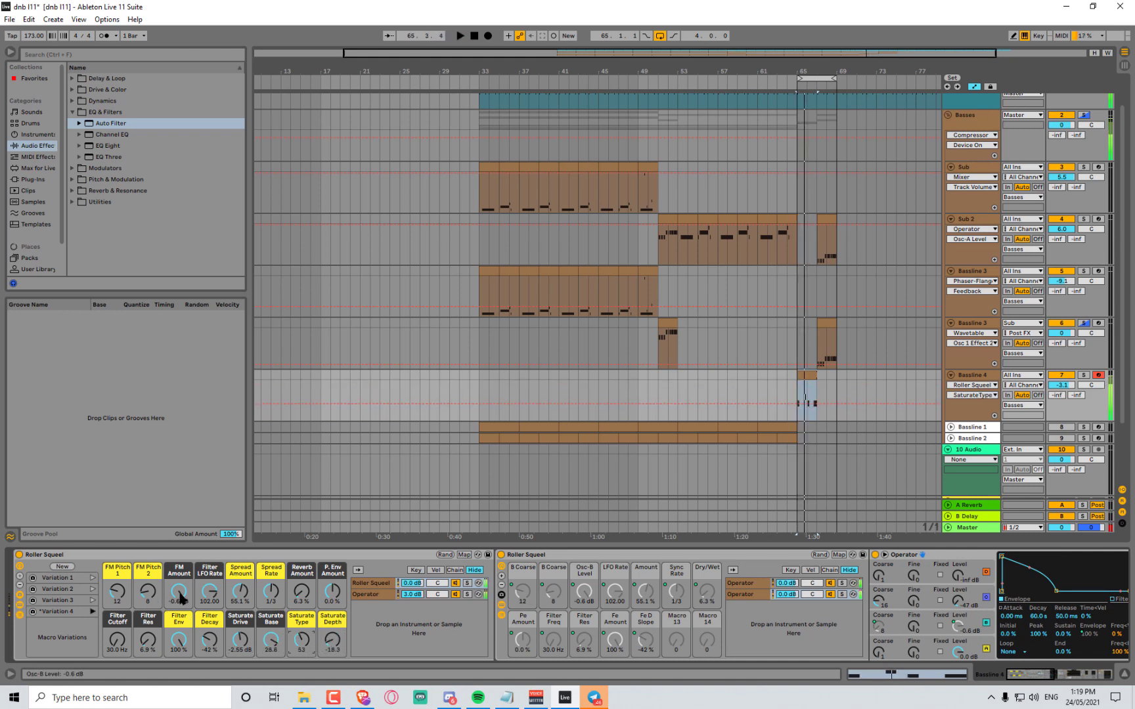
Set FM Amount to -inf dB, Filter Cutoff to 1.72 kHz, Saturate Base to 6.52, Filter Res to 125 % and Filter Decay to 100 %
drag(184, 596, 119, 597)
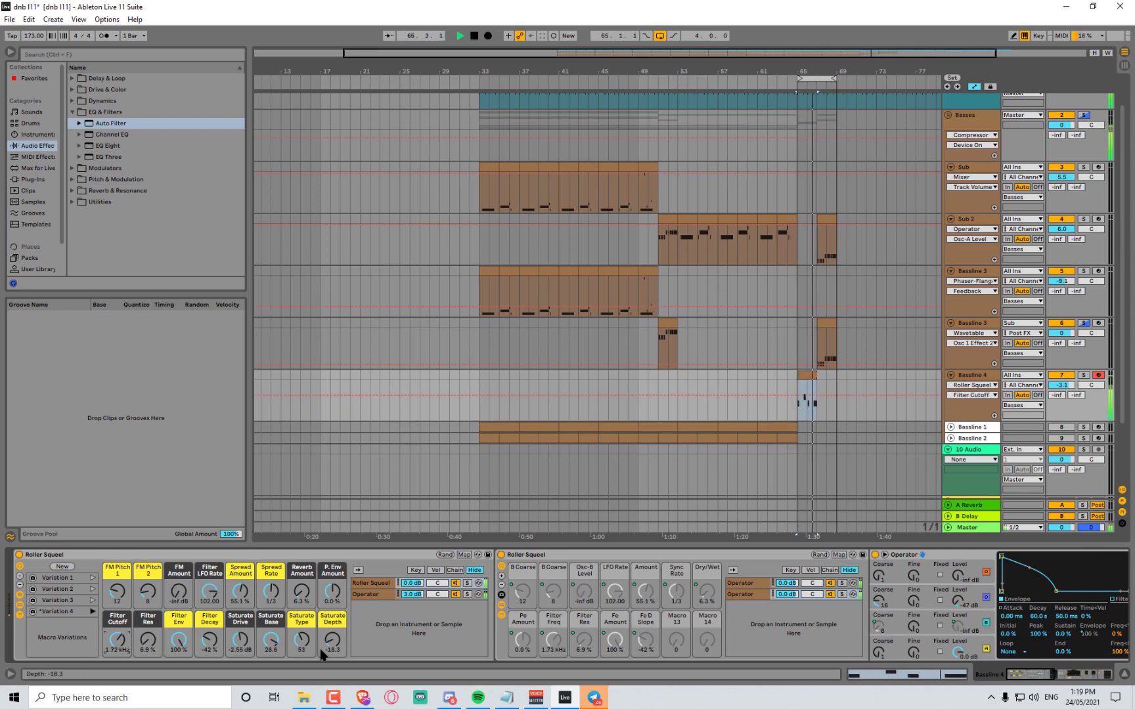
drag(270, 639, 271, 654)
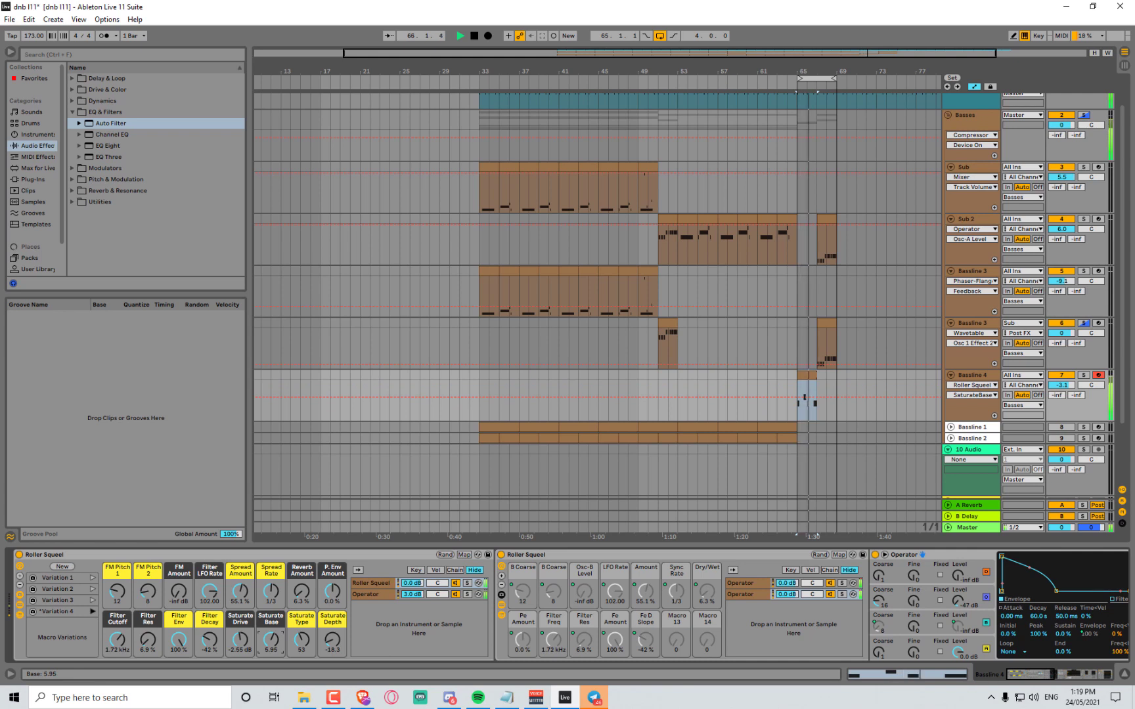
drag(148, 643, 210, 585)
key(space)
key(space)
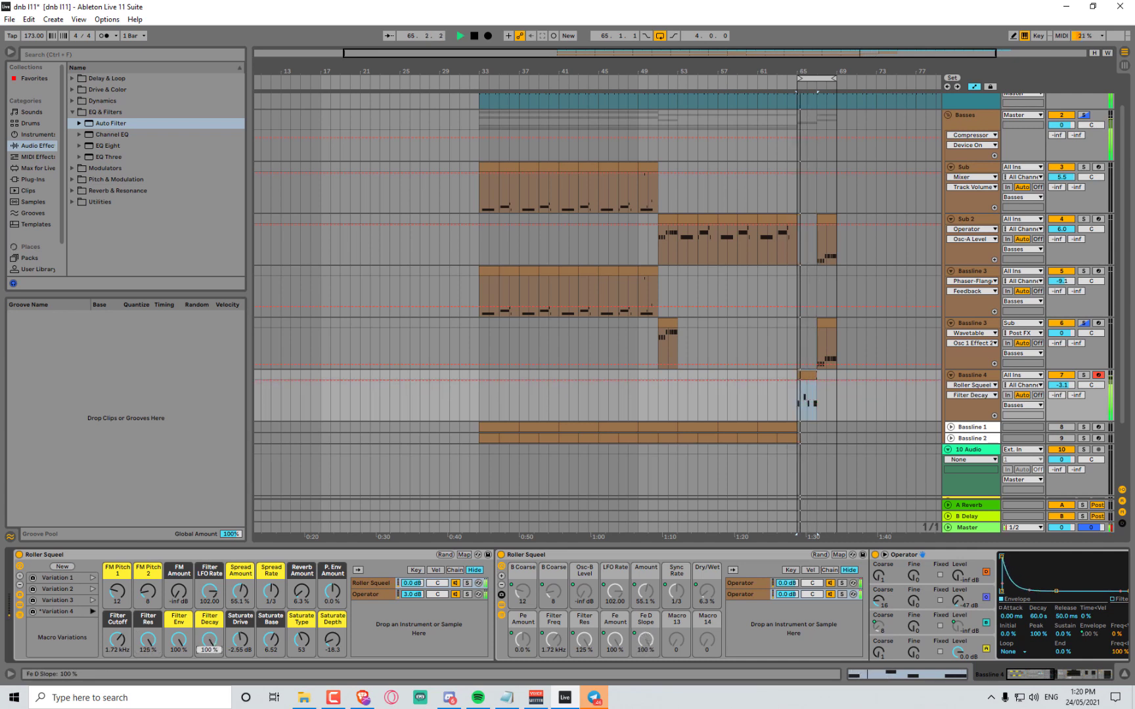
Lower the Filter Cutoff macro to 112 Hz and restart the loop to hear the change
mouse_move(117, 640)
mouse_down()
mouse_move(117, 656)
mouse_move(117, 636)
mouse_up()
key(space)
key(space)
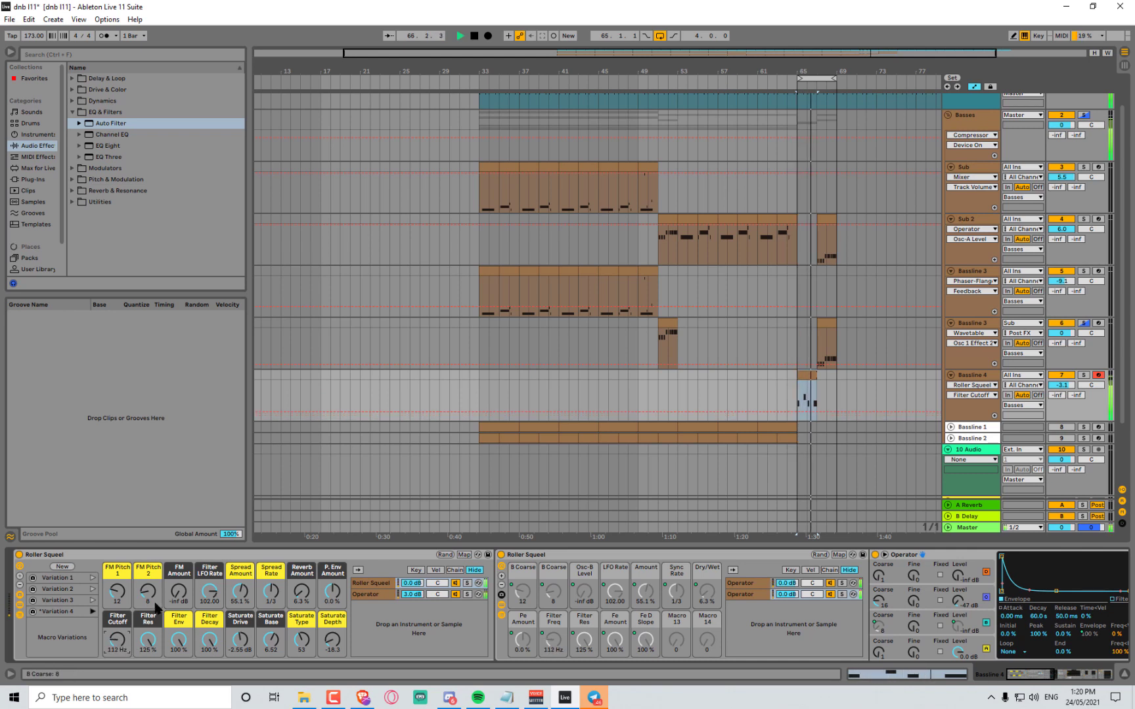
key(space)
key(space)
Set the FM Amount macro to -23 dB and Reverb Amount to 39 % while replaying the loop
mouse_move(174, 592)
mouse_down()
mouse_move(174, 562)
mouse_move(178, 586)
mouse_up()
key(space)
drag(178, 591, 179, 594)
key(space)
key(space)
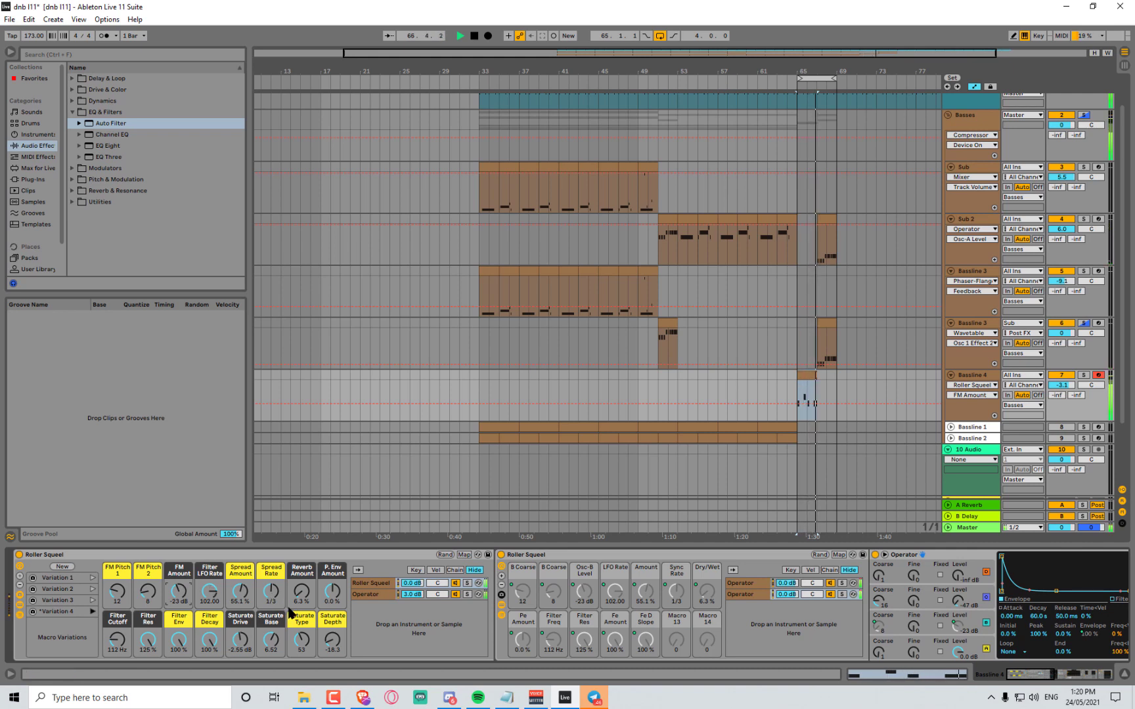
drag(302, 592, 301, 552)
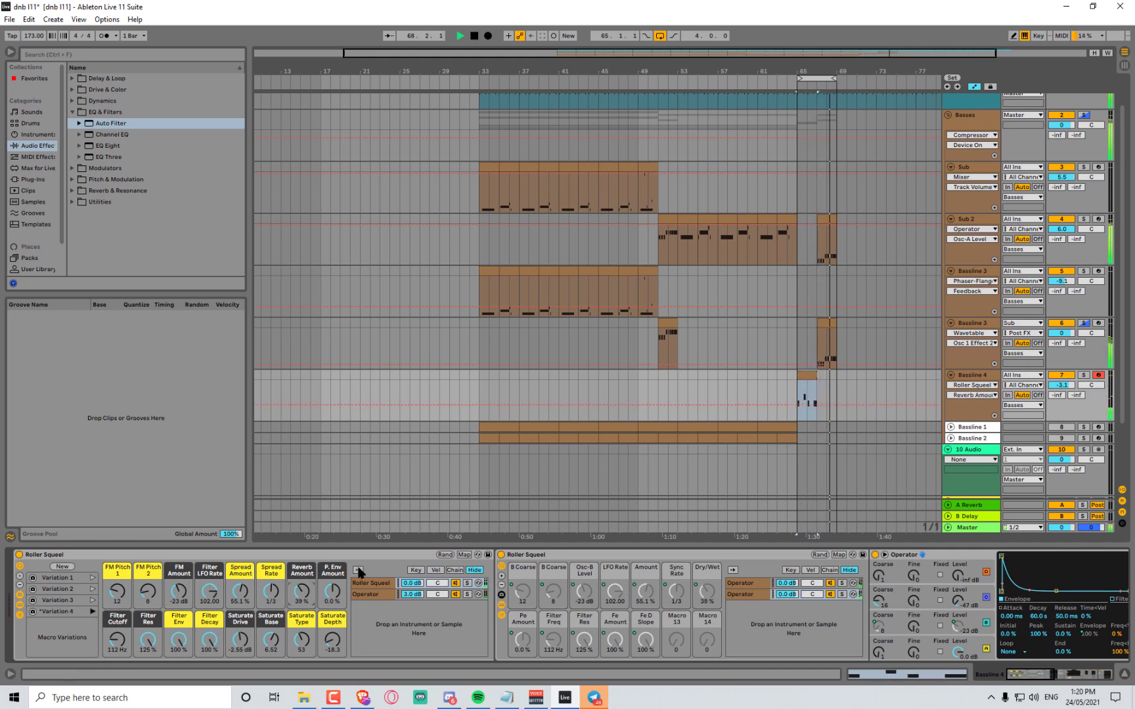
Set the Filter Res macro to 31 %, Filter Cutoff to 52.3 Hz, Filter Env to 41 % and Filter Decay to 29 %
drag(151, 641, 151, 680)
drag(120, 639, 214, 642)
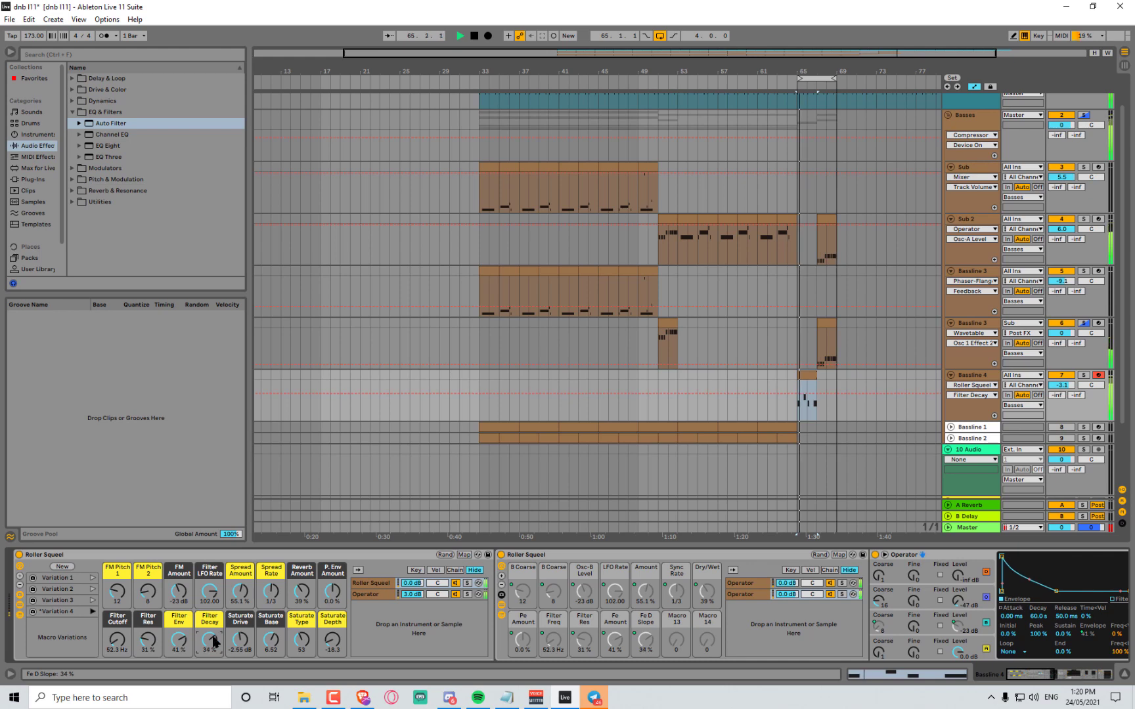
right_click(215, 642)
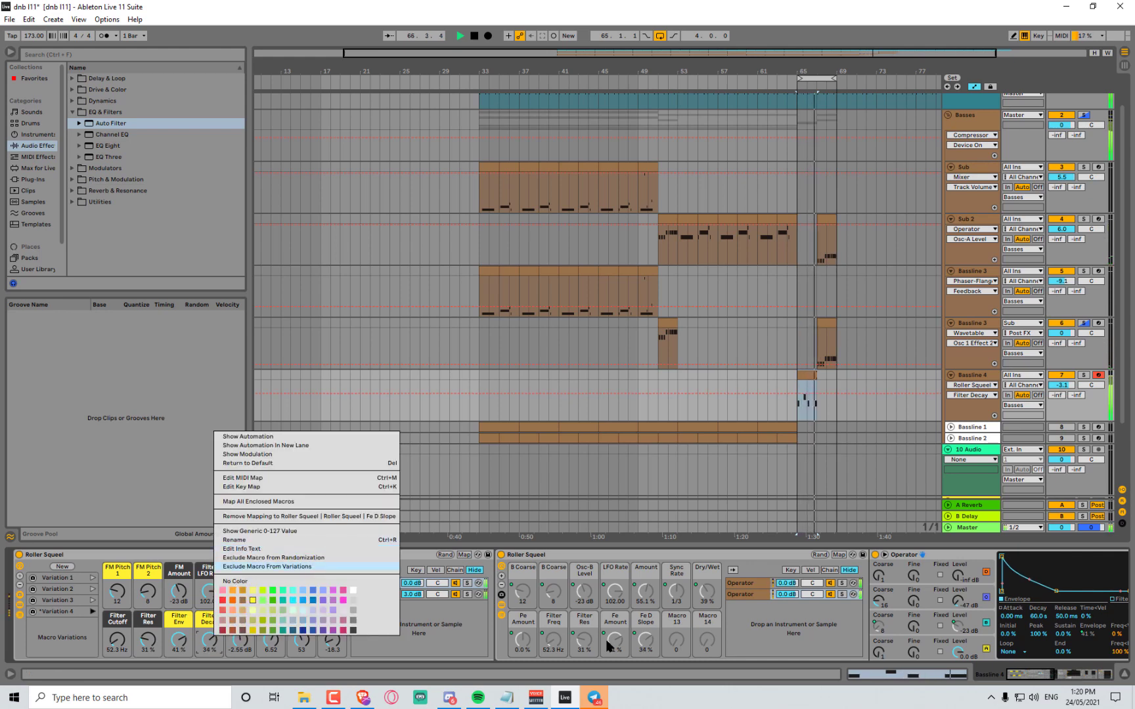
click(632, 644)
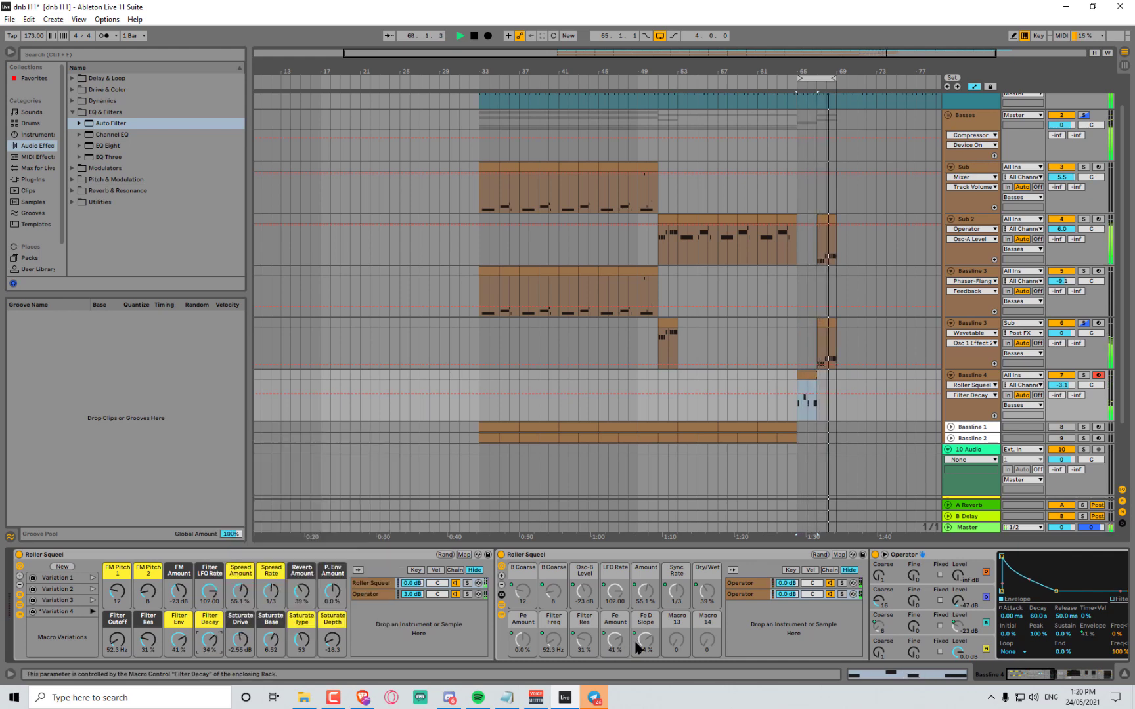
drag(647, 647, 647, 661)
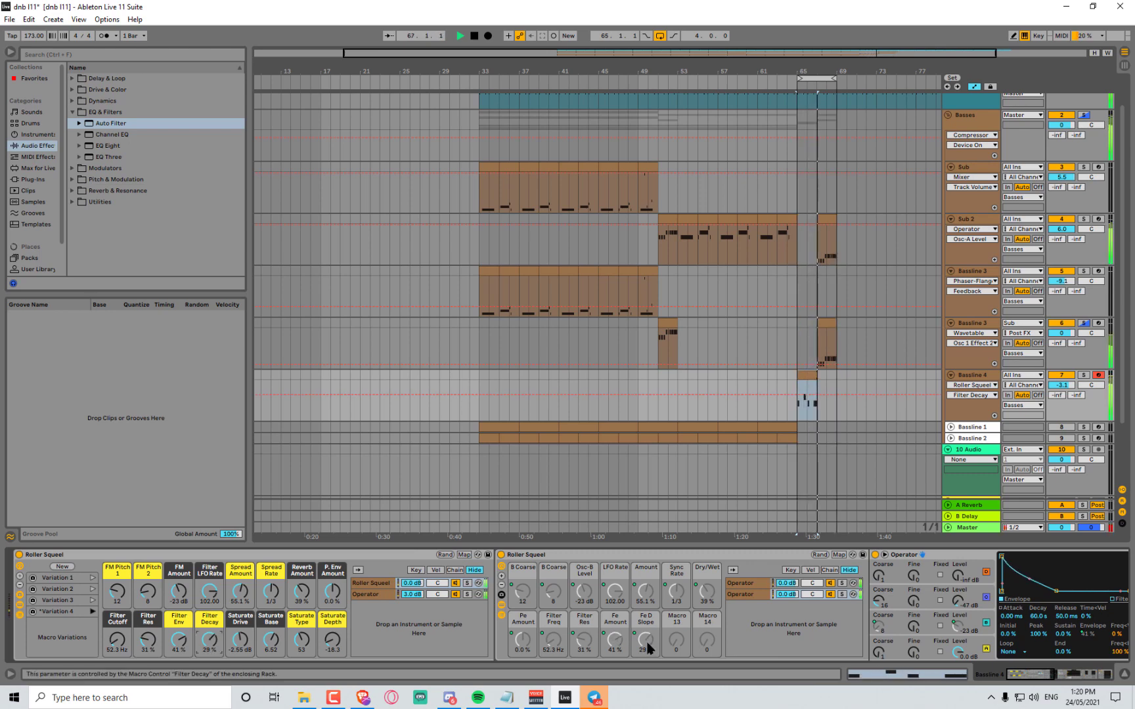
right_click(646, 645)
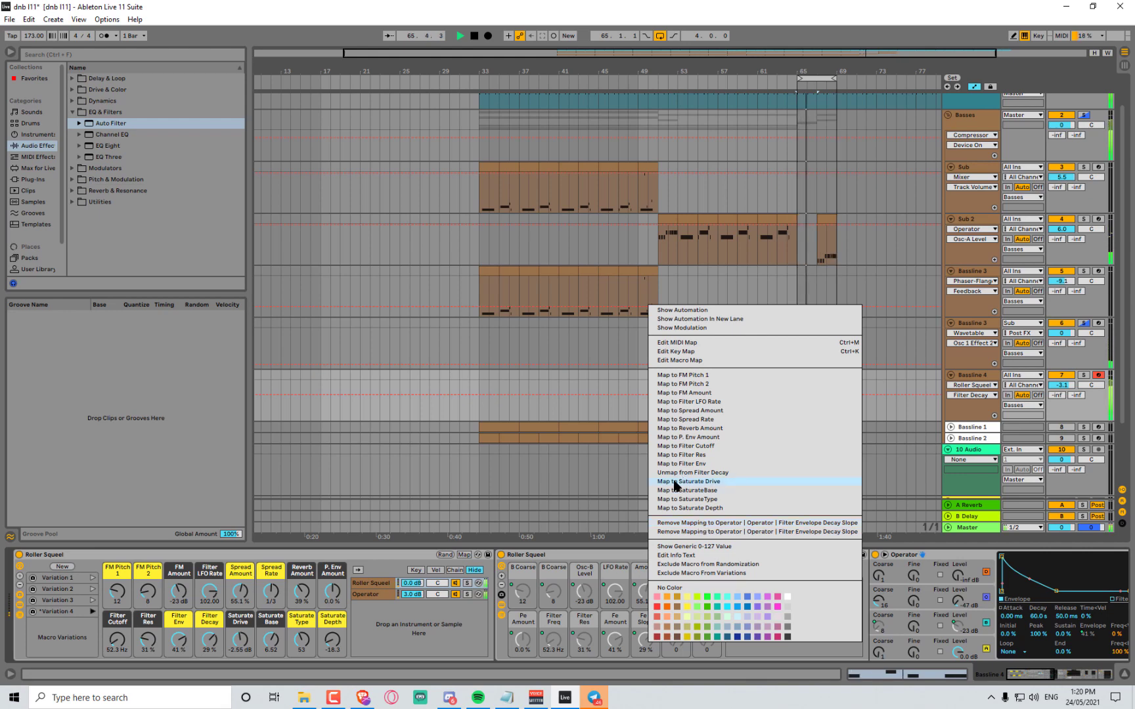
click(417, 636)
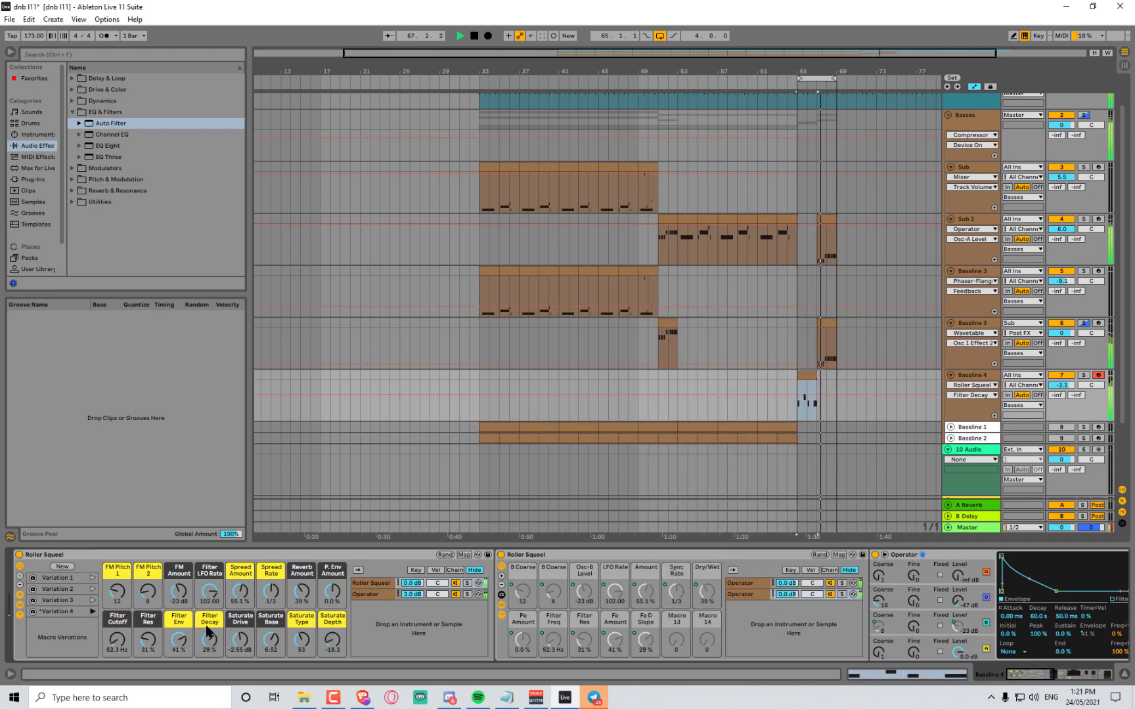
Set FM Amount to -21 dB, Saturate Type to 0, Saturate Depth to 11.5 and Filter Cutoff to 340 Hz, and store a new macro variation
drag(178, 593, 179, 572)
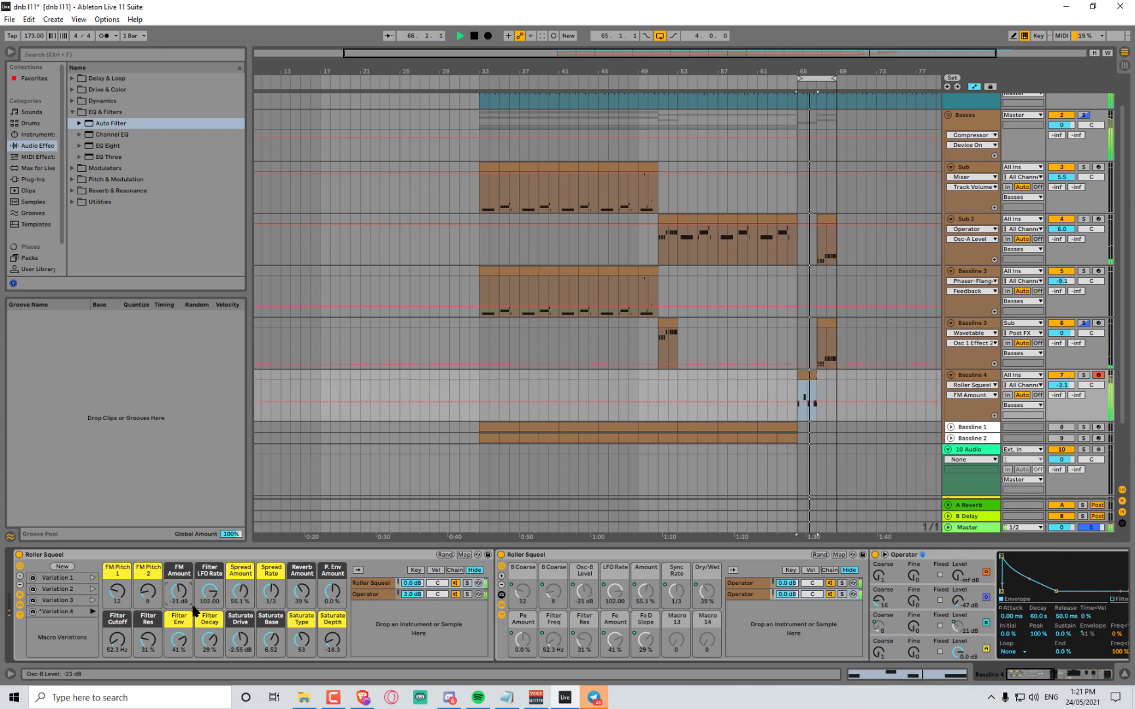
mouse_move(333, 643)
mouse_down()
mouse_move(333, 616)
mouse_move(306, 680)
mouse_move(335, 633)
mouse_up()
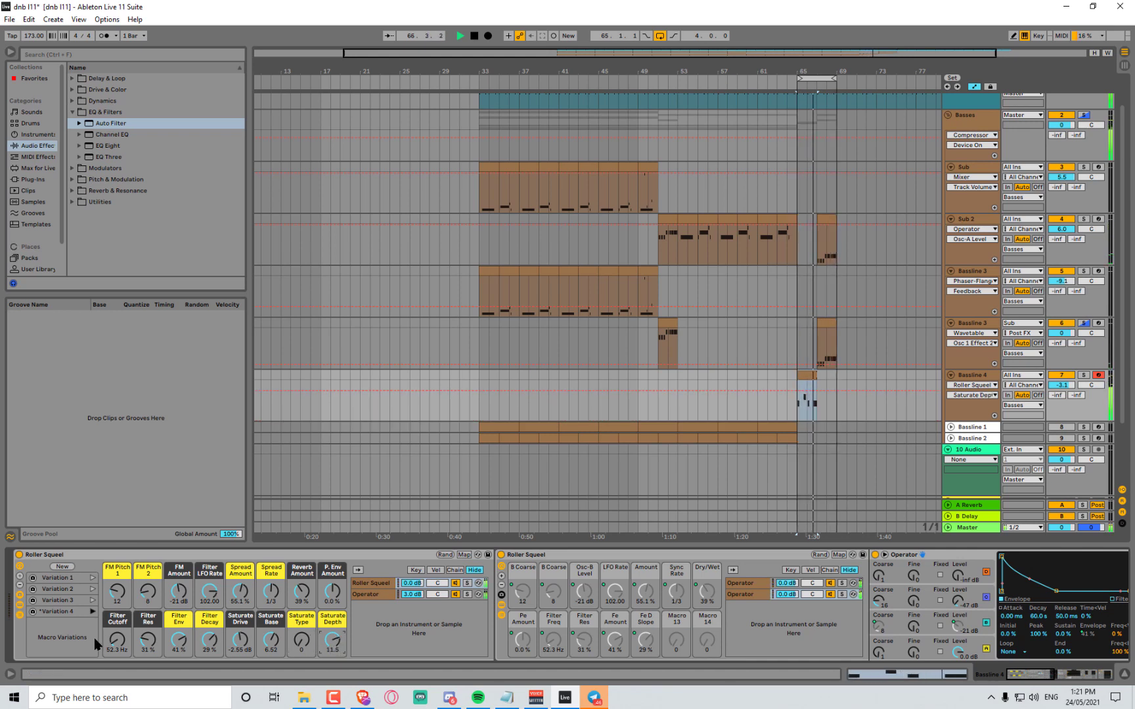
drag(117, 641, 117, 629)
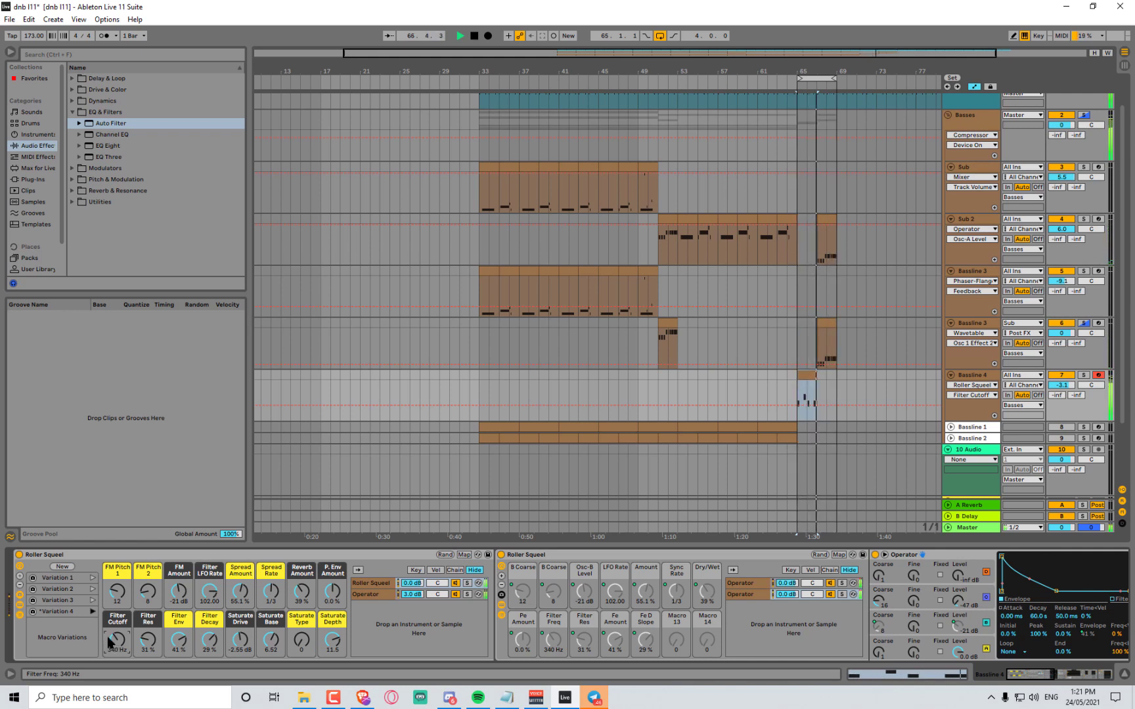
click(66, 568)
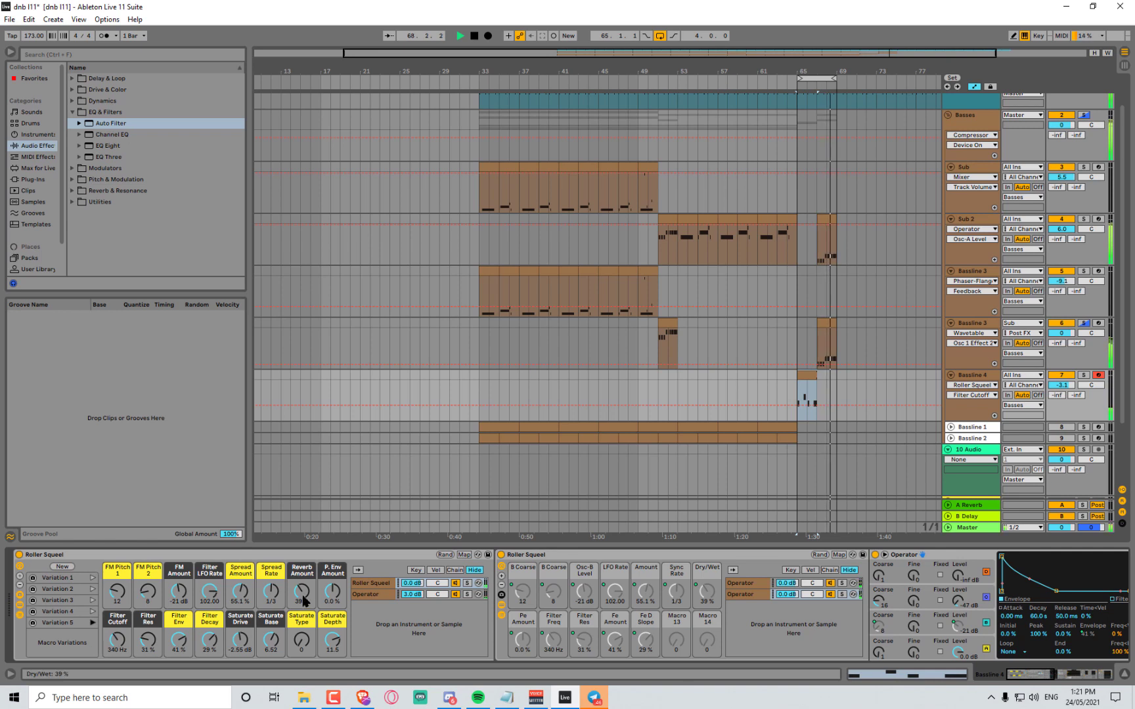
Set Reverb Amount to 12 %, FM Pitch 1 to 4, FM Pitch 2 to 5, Filter Cutoff to 7.44 kHz and Filter Env to 3 %
drag(302, 601, 303, 618)
click(124, 603)
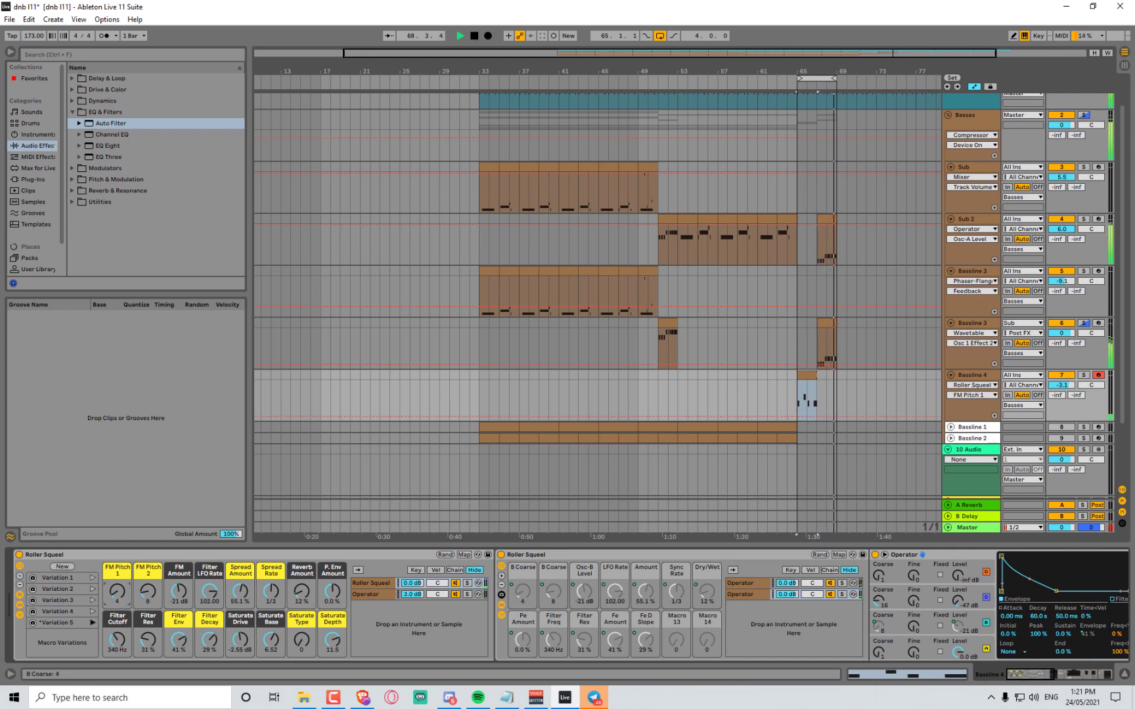
drag(149, 595, 149, 600)
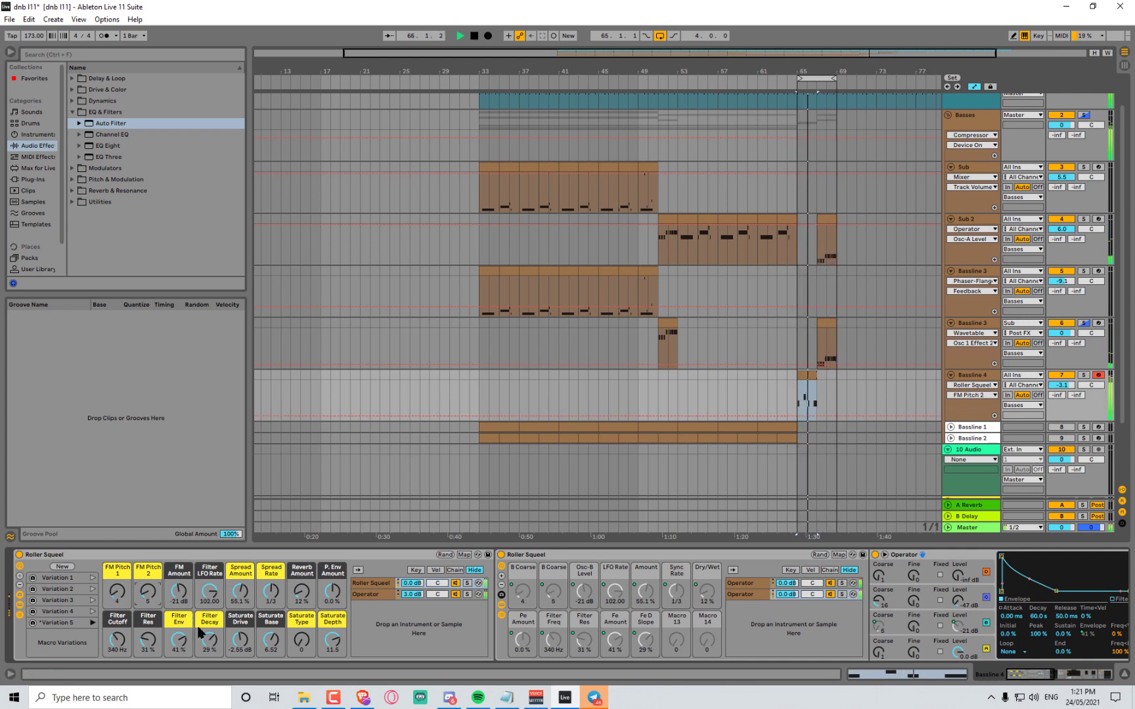
drag(119, 641, 179, 651)
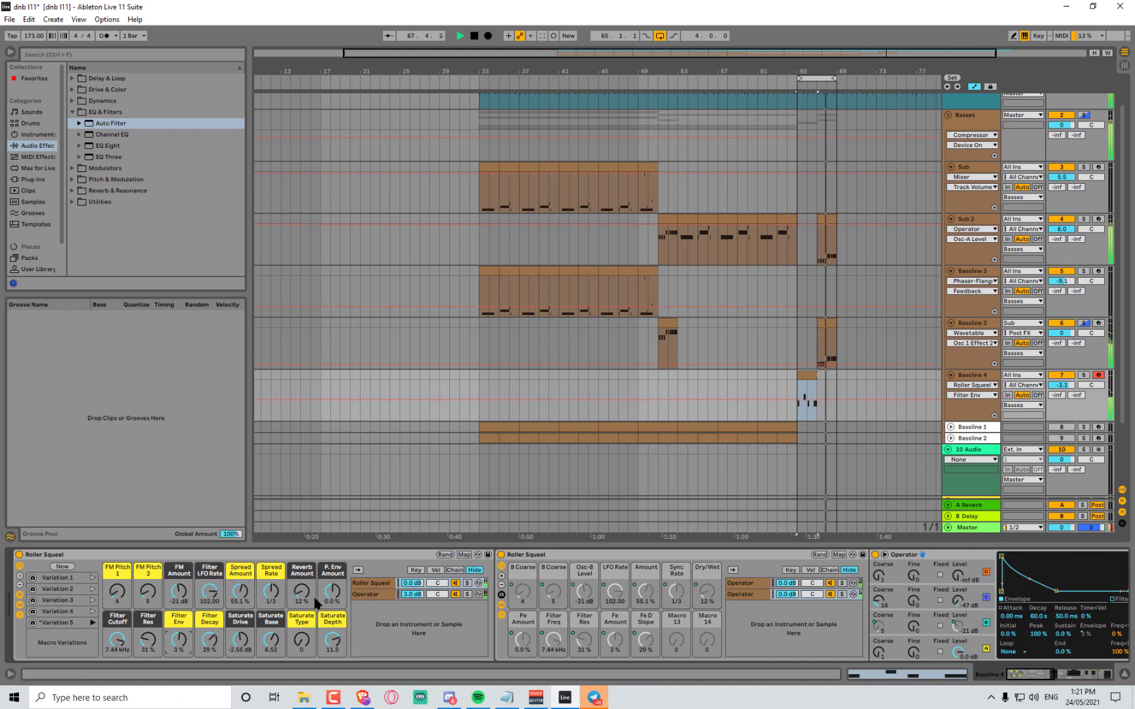
Set Saturate Depth to -21.0, Type to 71, Drive to 36.0 dB, Base to -36.0 and Reverb Amount to 0 %, and store a new variation
drag(309, 601, 309, 571)
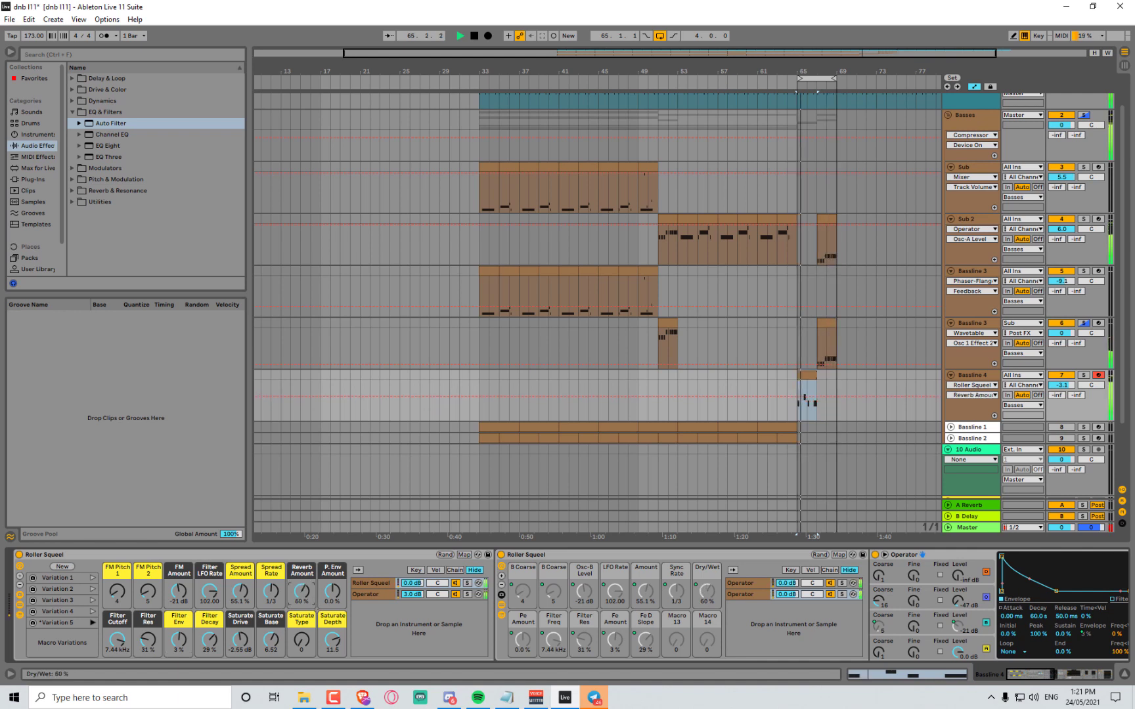
mouse_move(332, 640)
mouse_down()
mouse_move(301, 588)
mouse_move(331, 632)
mouse_move(332, 611)
mouse_move(332, 651)
mouse_up()
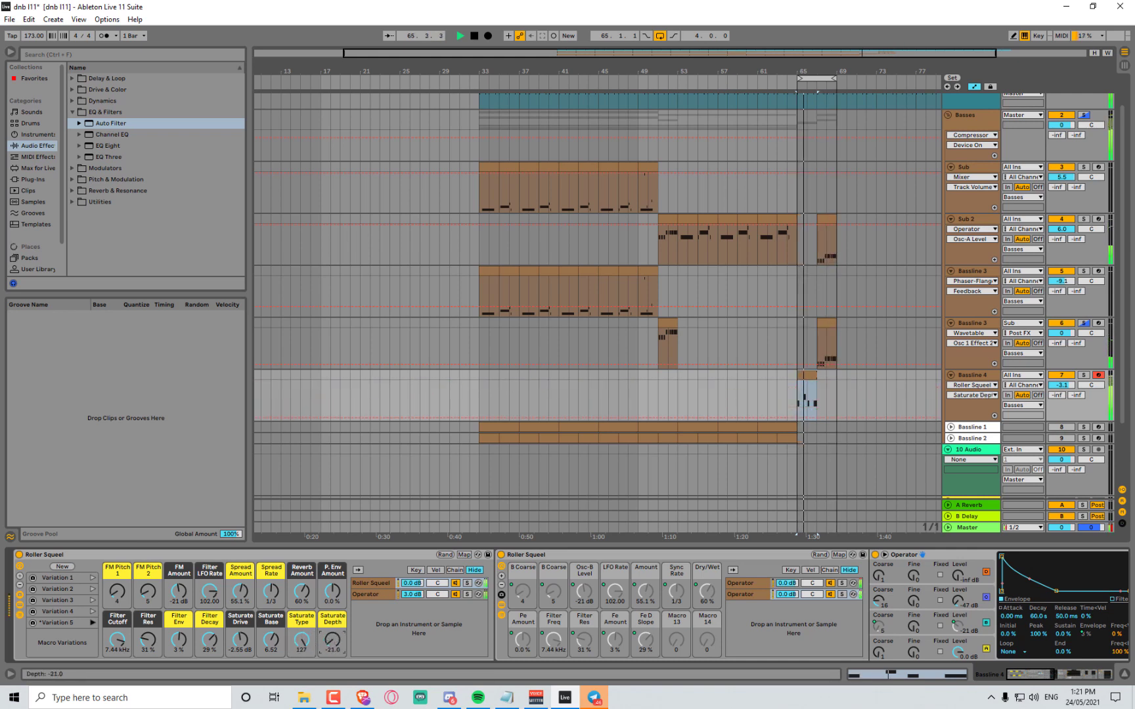
click(301, 640)
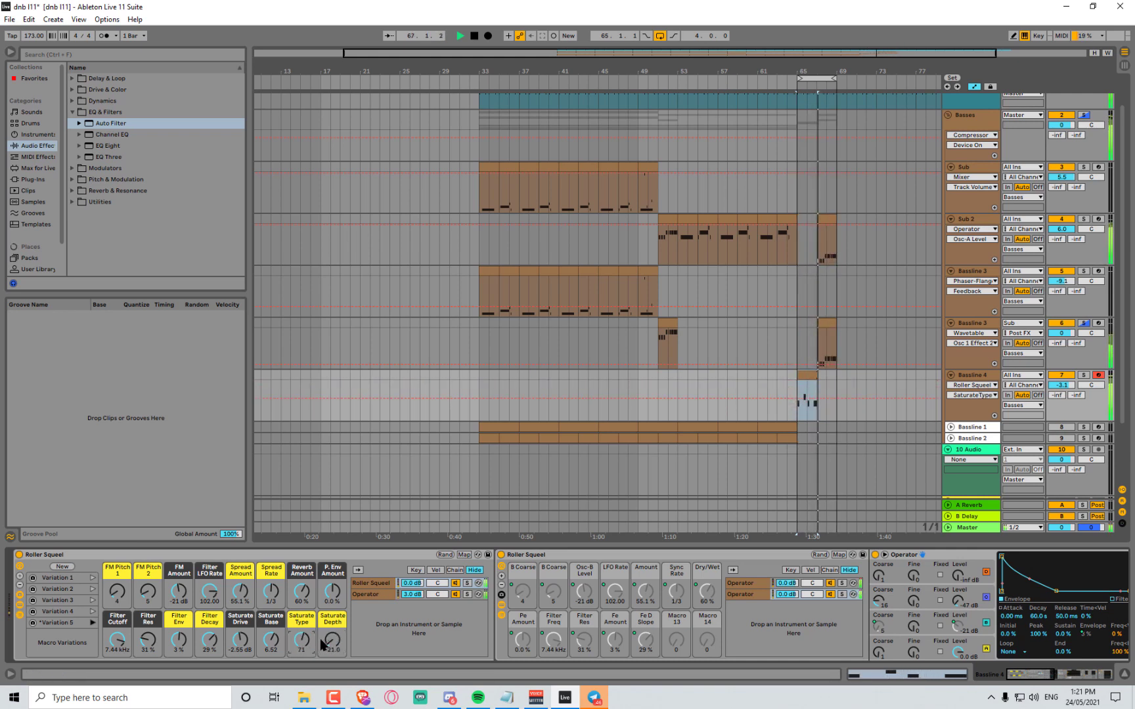
drag(271, 641, 302, 631)
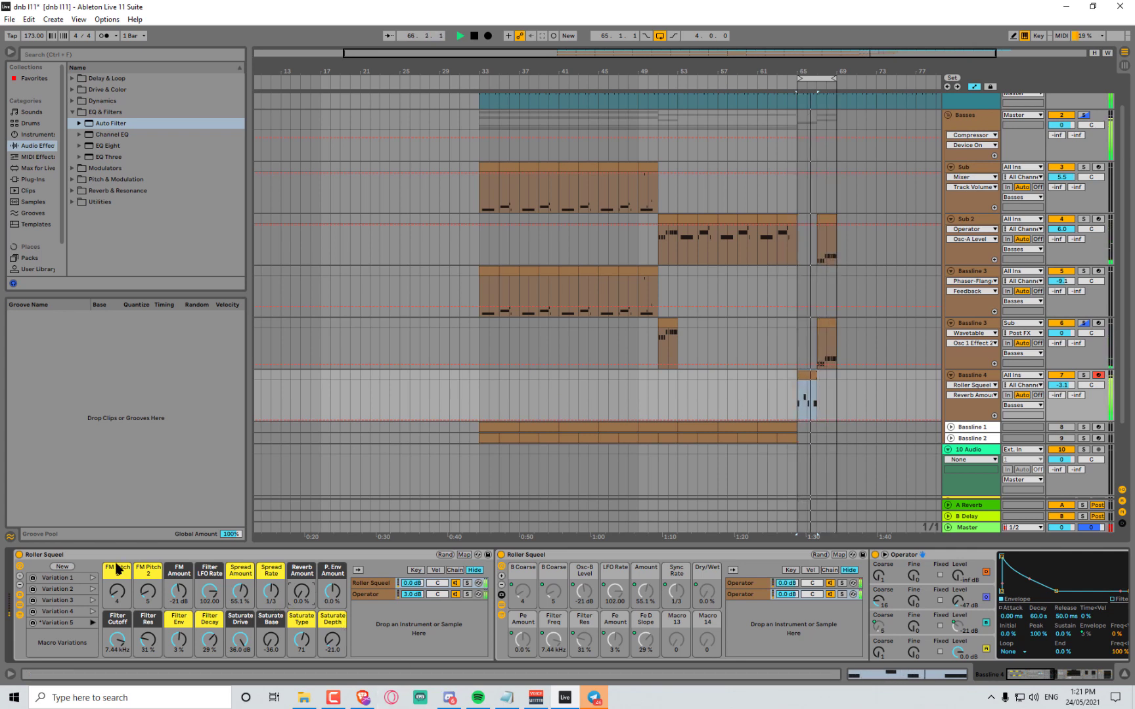
click(60, 567)
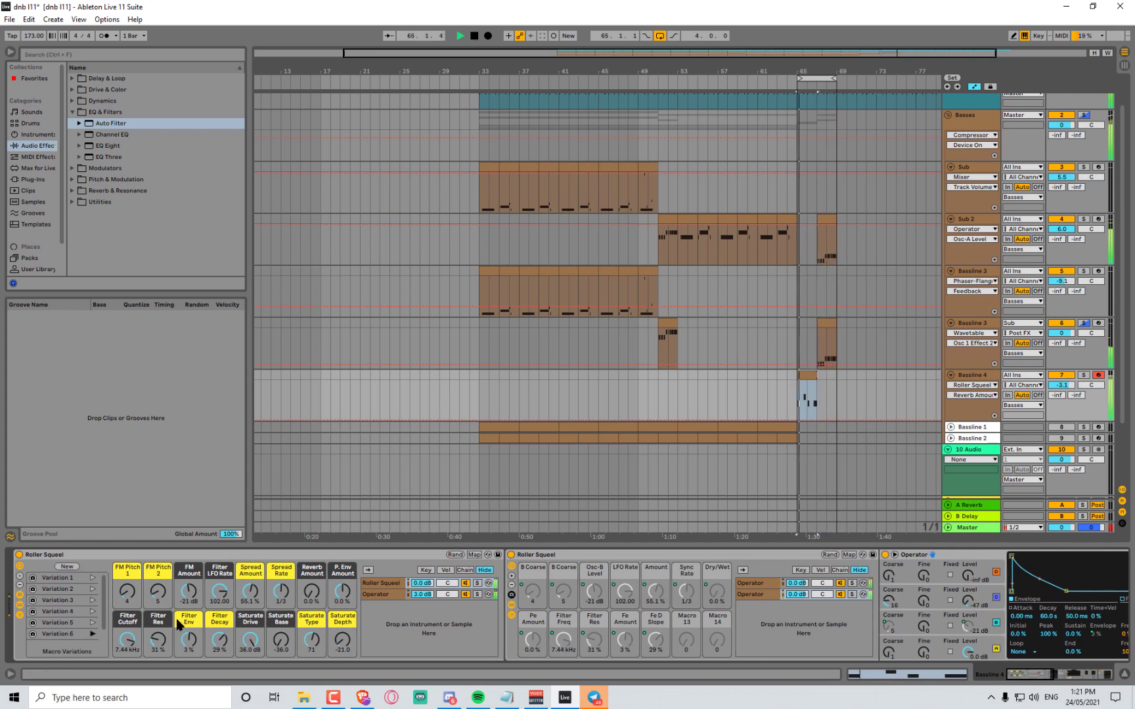
Set both FM Pitch macros to 48, FM Amount to -22 dB, Saturate Drive to 0.28 dB and Saturate Base to 0.85
mouse_move(190, 591)
mouse_down()
mouse_move(189, 571)
mouse_move(189, 608)
mouse_move(158, 559)
mouse_move(128, 559)
mouse_move(191, 593)
mouse_up()
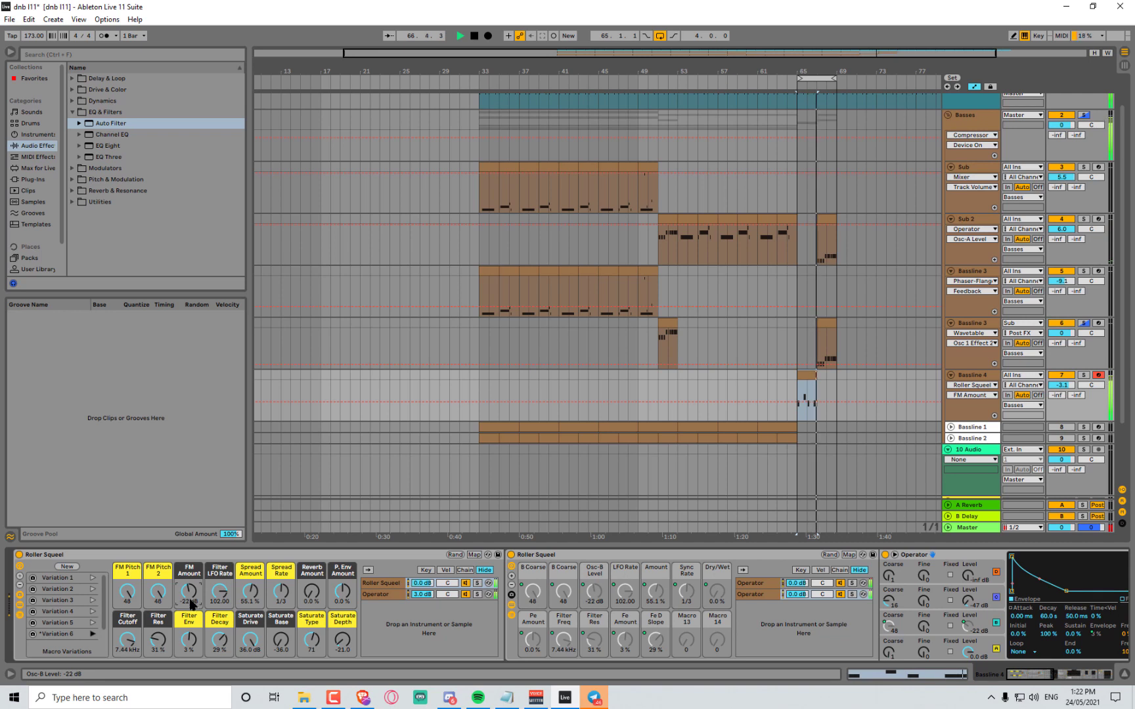
drag(253, 640, 255, 647)
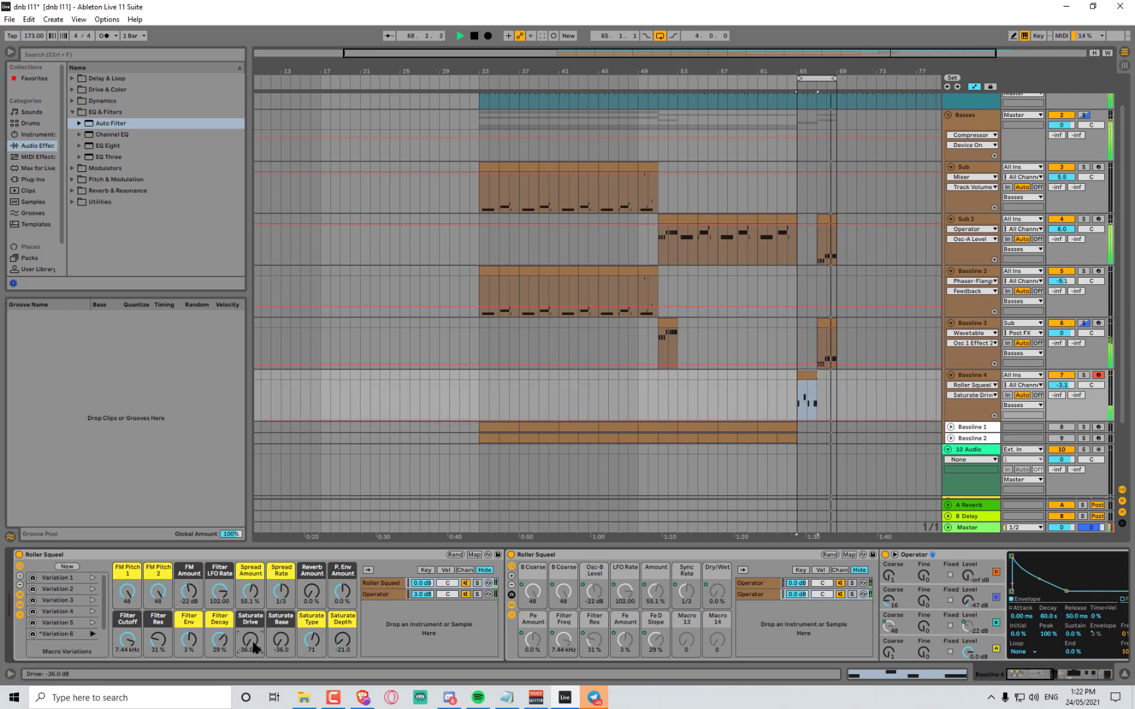
drag(254, 647, 255, 621)
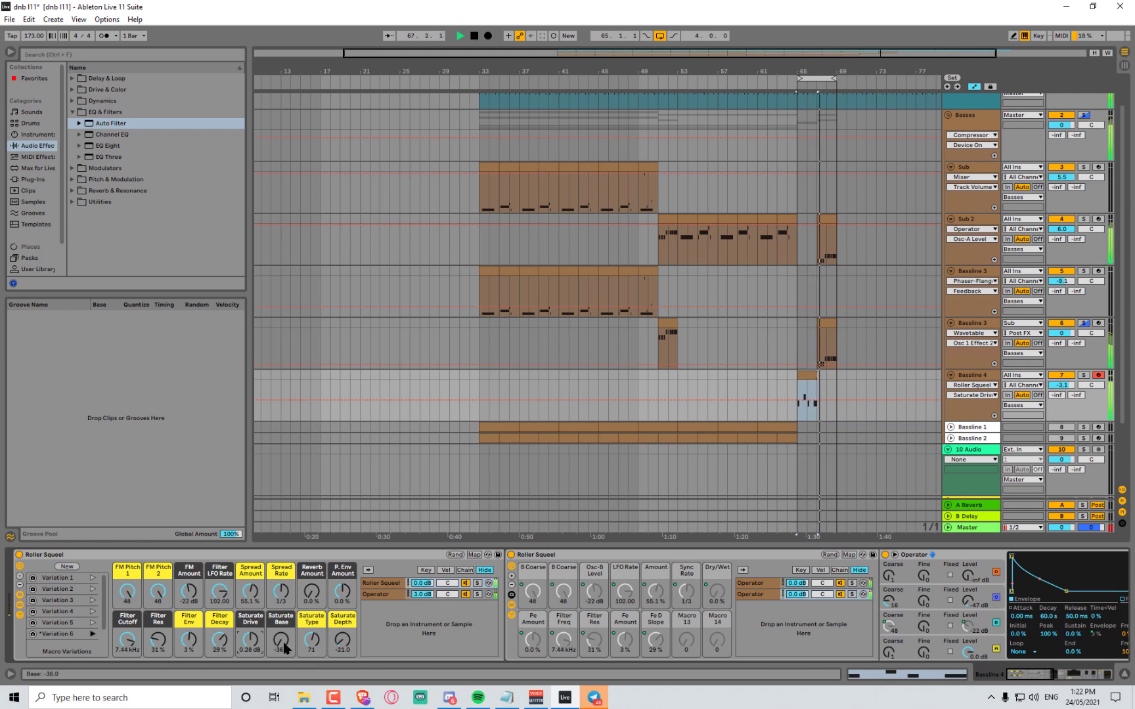
drag(284, 643, 284, 617)
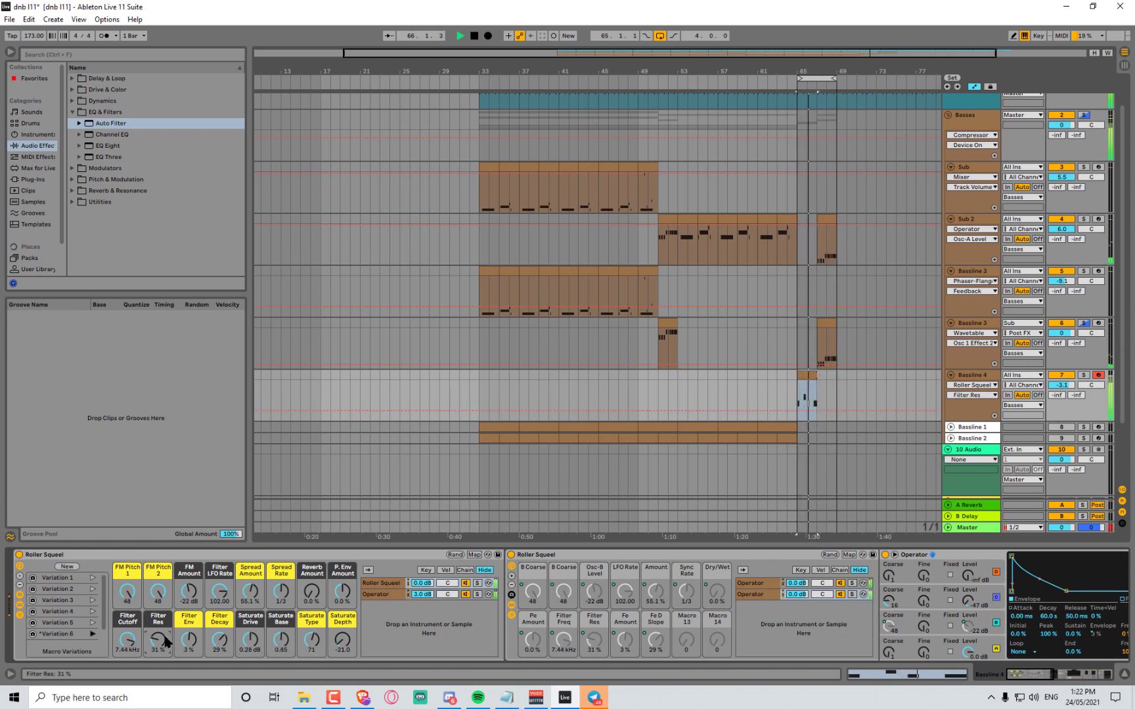
Set Filter Res to 0 %, Env to 44 %, Decay to 100 % and Cutoff to 1.33 kHz, with FM Pitch 1 at 31 and Pitch 2 at 30
drag(158, 641, 203, 670)
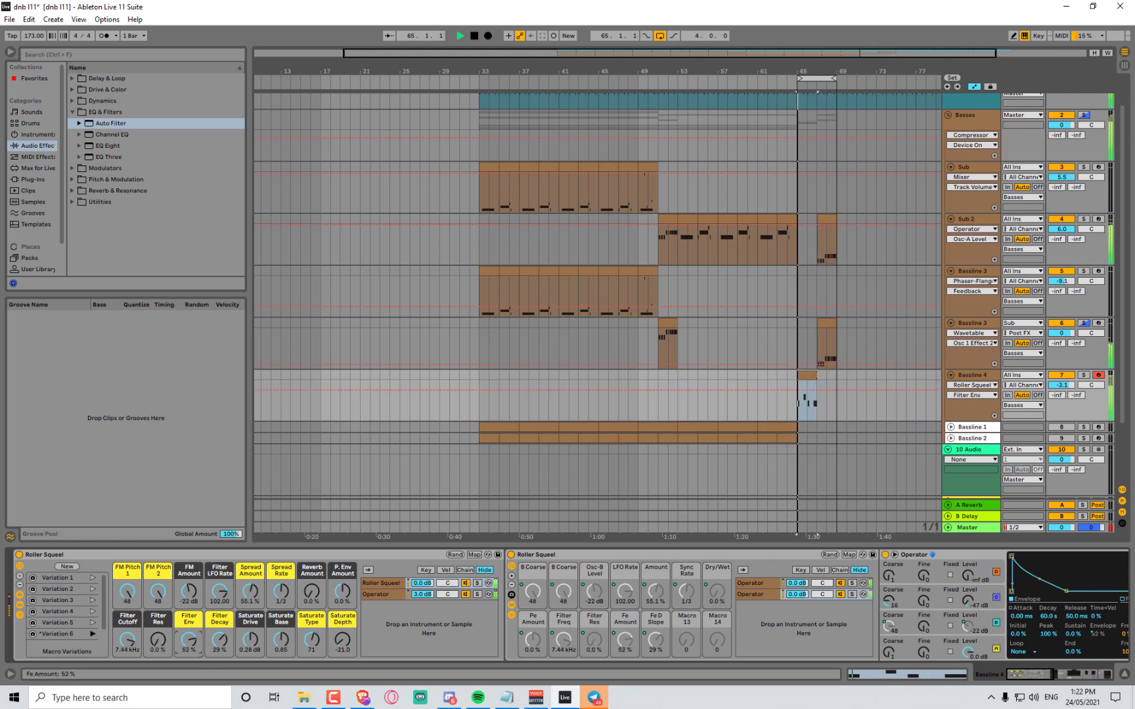
drag(220, 641, 220, 597)
mouse_move(135, 645)
mouse_down()
mouse_move(135, 683)
mouse_move(135, 667)
mouse_up()
drag(148, 589, 128, 611)
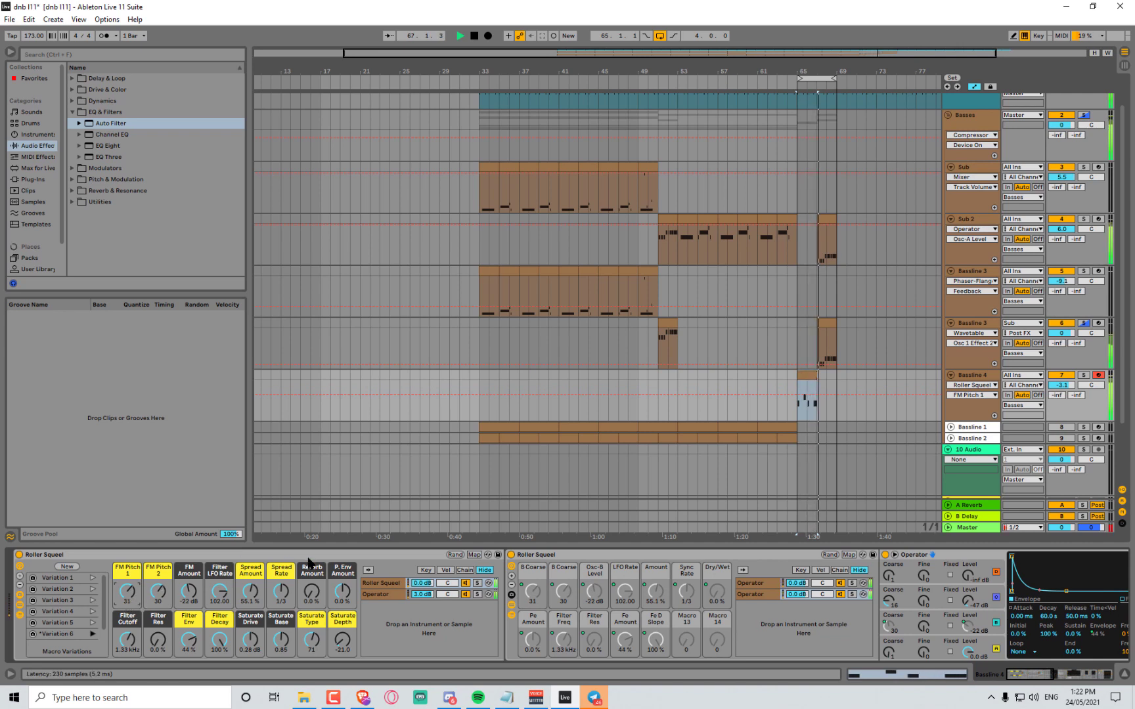
Set Saturate Depth to -8.88, Spread Amount to 24.4 %, Spread Rate to 3/8 and Filter Decay to 15 %, and store a new variation
drag(341, 641, 337, 582)
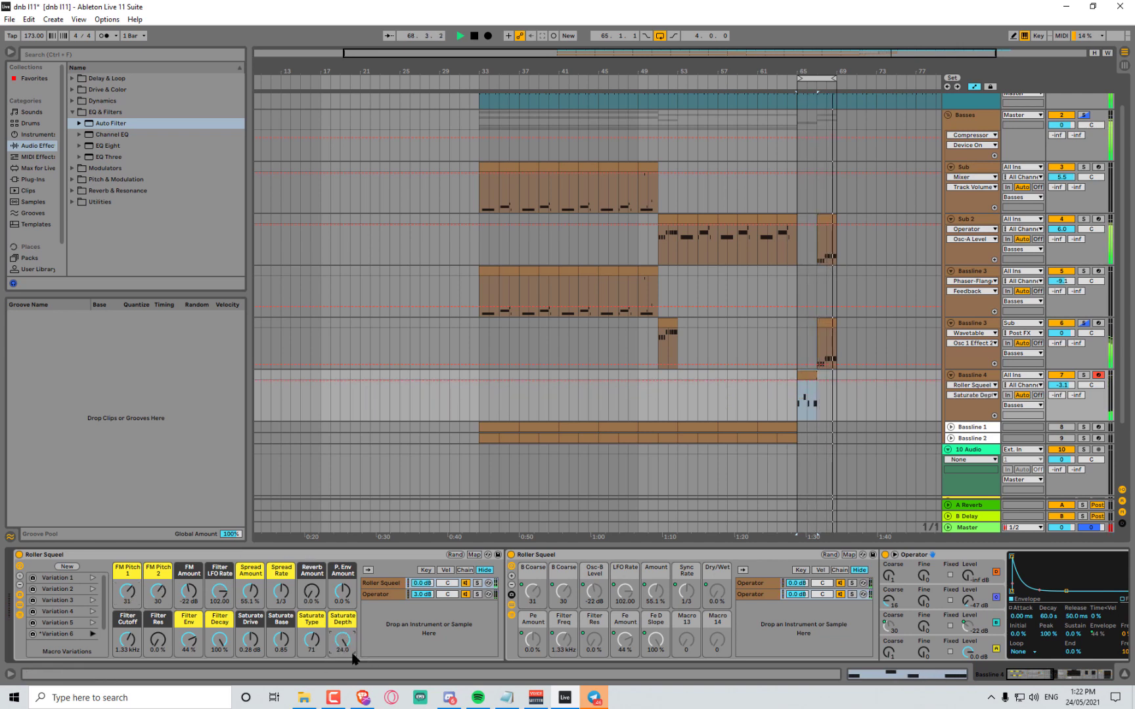
drag(344, 641, 344, 683)
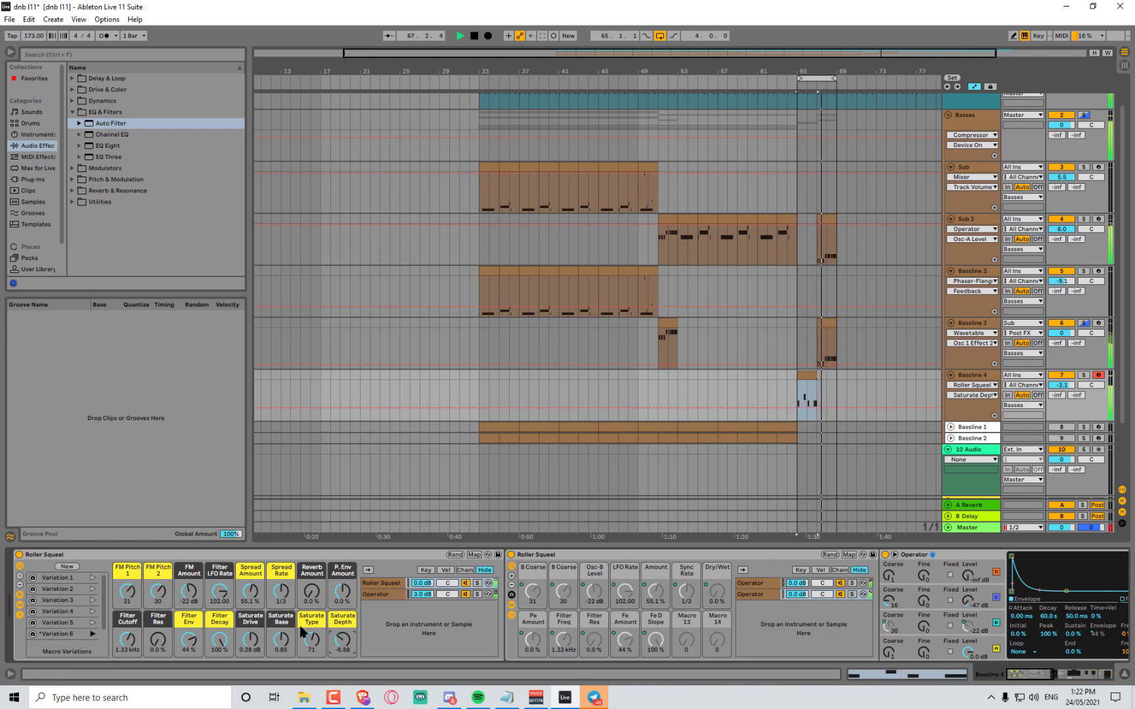
drag(279, 592, 312, 607)
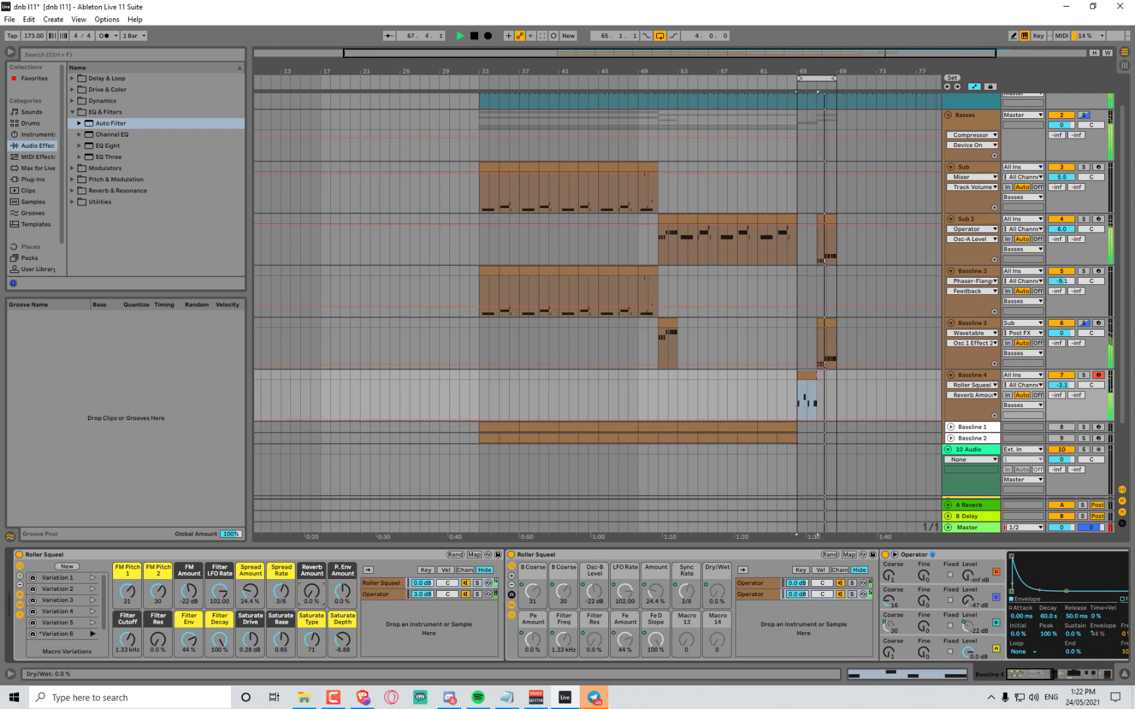
drag(197, 637, 219, 674)
click(217, 648)
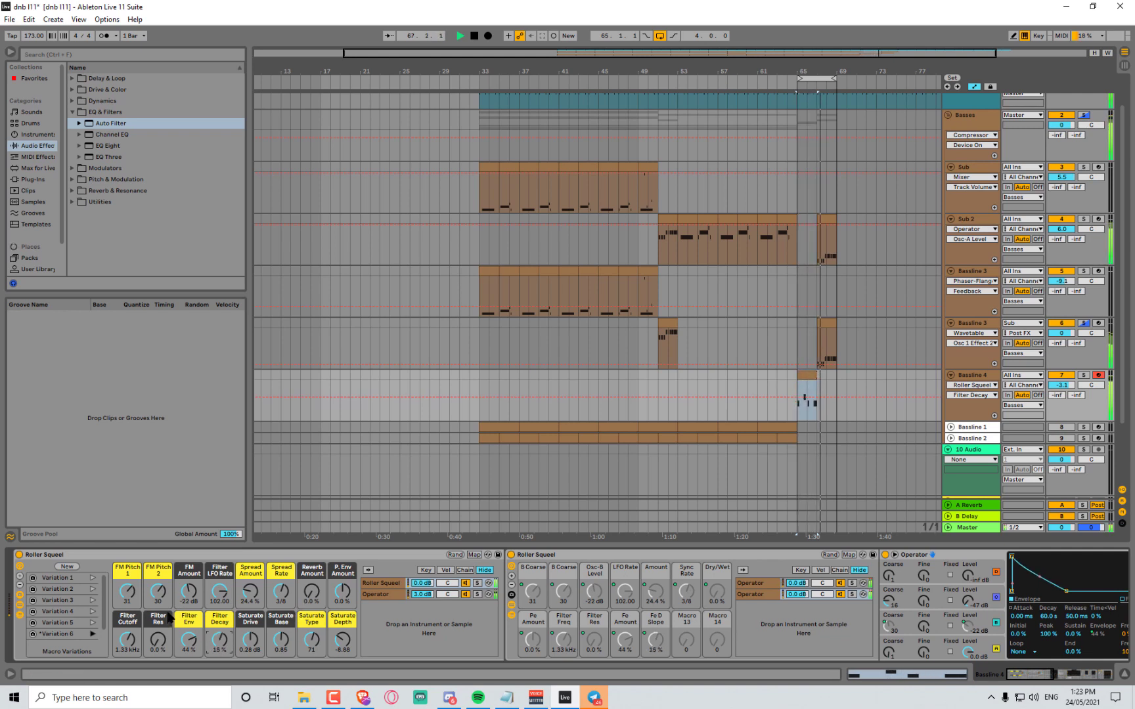
click(68, 566)
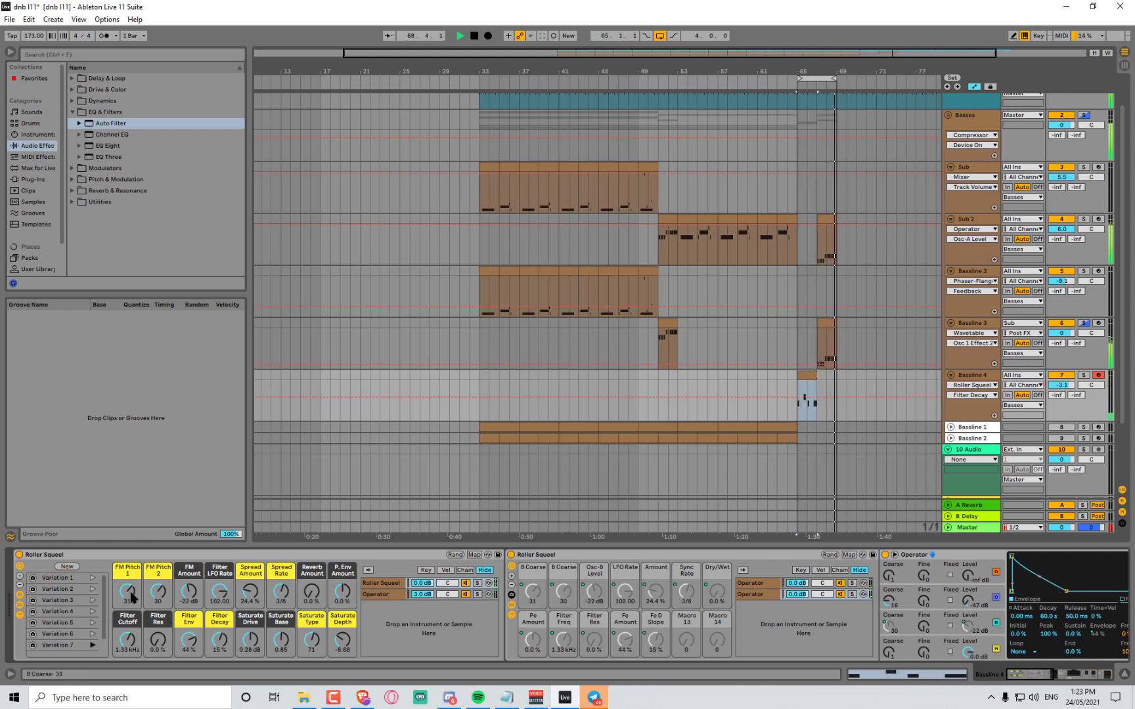
Set FM Pitch 1 to 2, FM Pitch 2 to 3, FM Amount to 0.0 dB and Saturate Type to 0
mouse_move(128, 591)
mouse_down()
mouse_move(127, 611)
mouse_move(189, 577)
mouse_move(190, 617)
mouse_move(189, 608)
mouse_move(128, 614)
mouse_move(129, 588)
mouse_up()
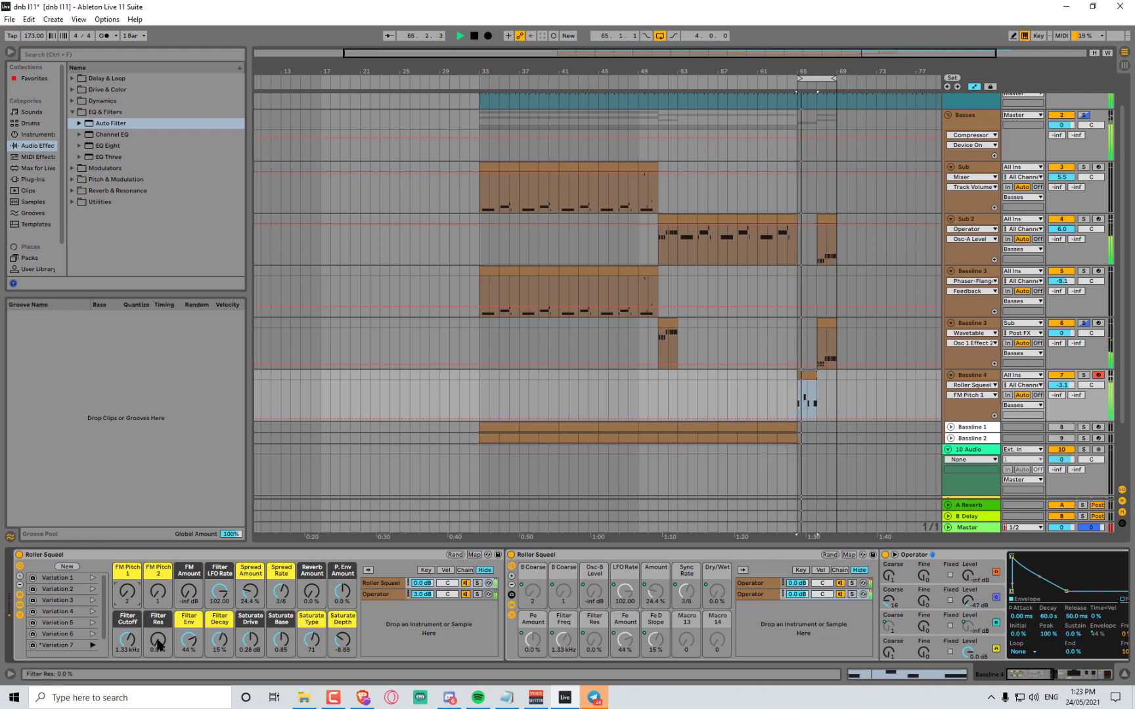
mouse_move(159, 644)
mouse_down()
mouse_move(158, 618)
mouse_move(158, 645)
mouse_up()
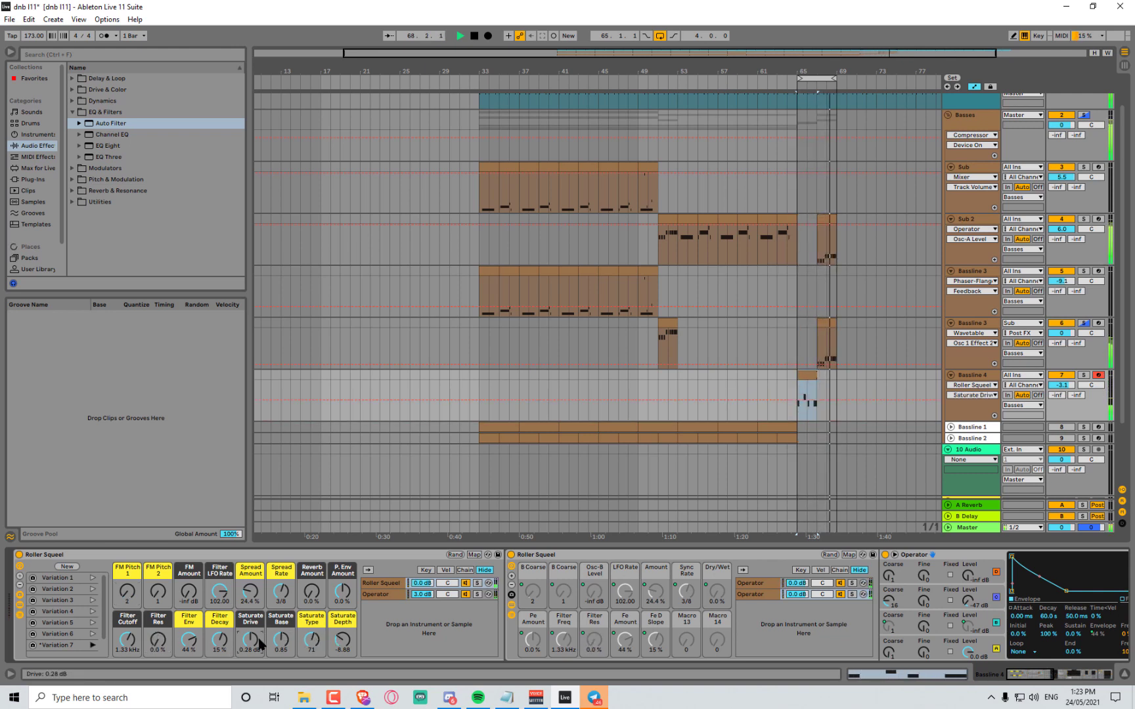
drag(324, 642, 324, 657)
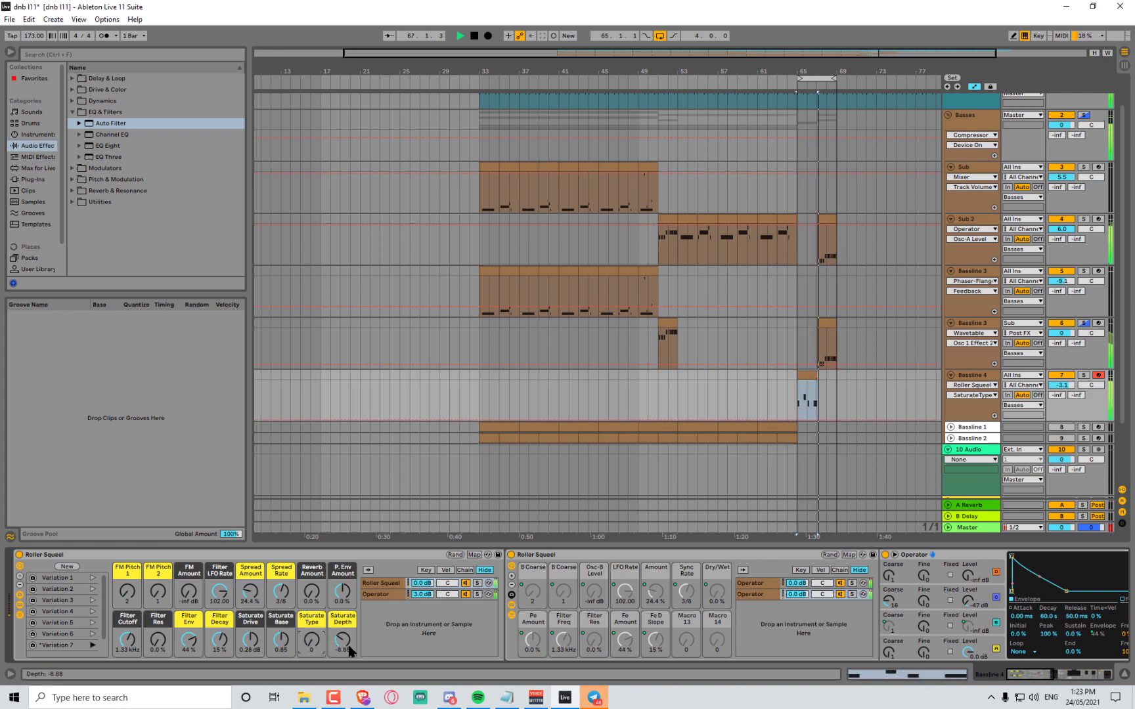
drag(190, 592, 164, 594)
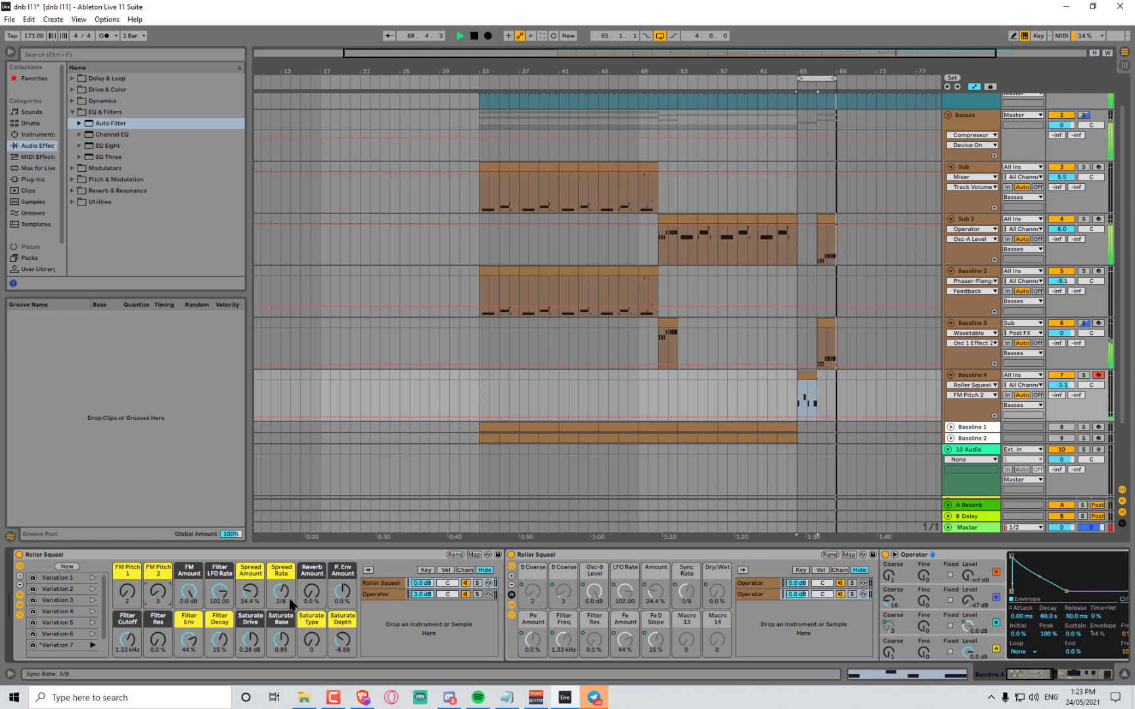
Set Spread Amount to 100 %, Spread Rate to 1/12, Saturate Depth to -2.08, Saturate Drive to -21.3 dB and Saturate Base to 19.6
drag(280, 586, 282, 629)
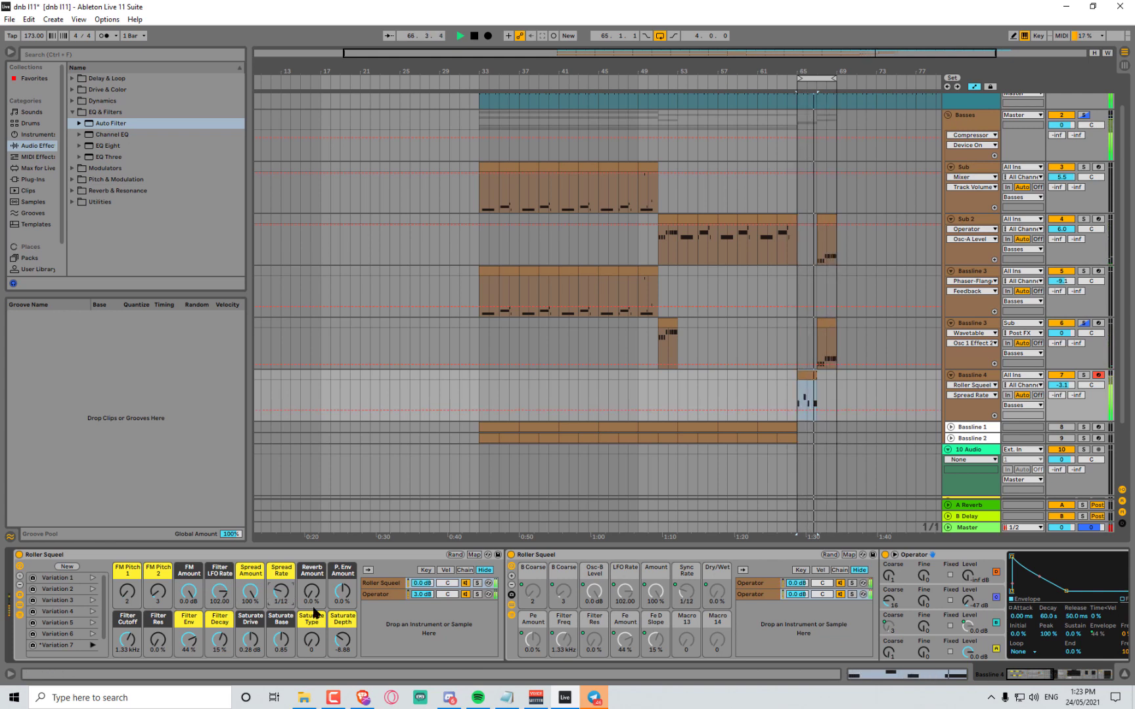
mouse_move(318, 608)
mouse_down()
mouse_move(318, 586)
mouse_move(318, 609)
mouse_up()
drag(331, 654, 285, 610)
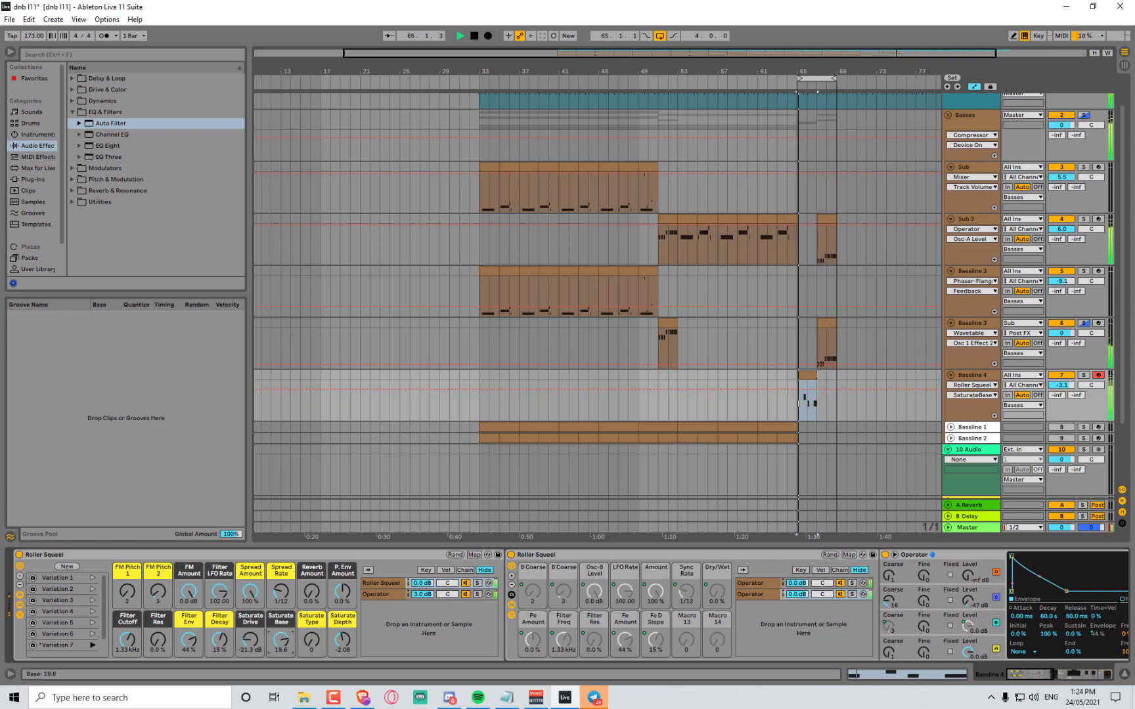
Set Filter Env to 90 %, Filter Decay to 78 %, Saturate Base to 4.25, Saturate Drive to -3.12 dB and Saturate Depth to -15.7
drag(192, 641, 193, 614)
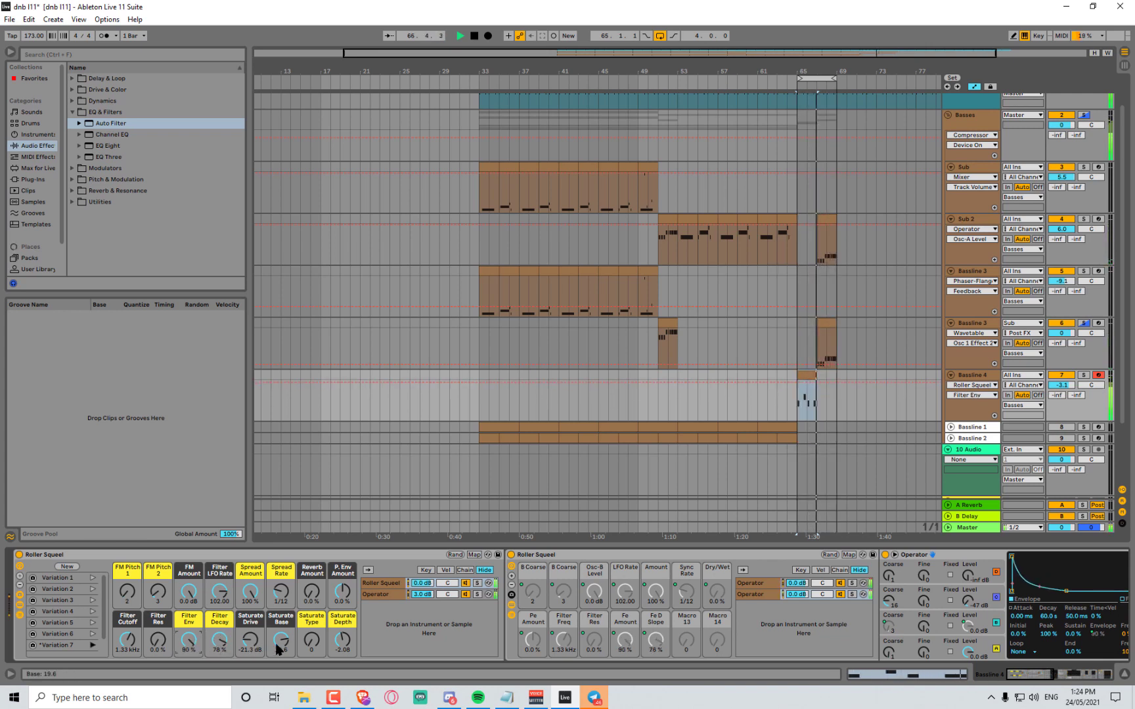
drag(278, 650, 253, 652)
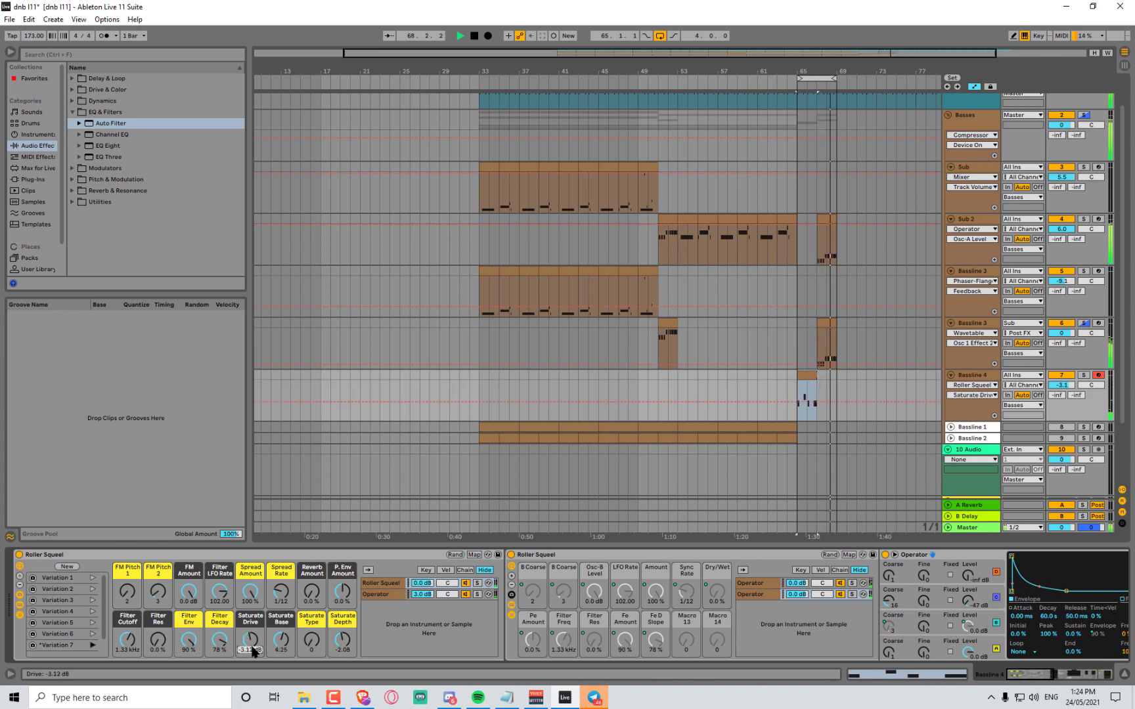
mouse_move(342, 642)
mouse_down()
mouse_move(343, 624)
mouse_move(344, 656)
mouse_up()
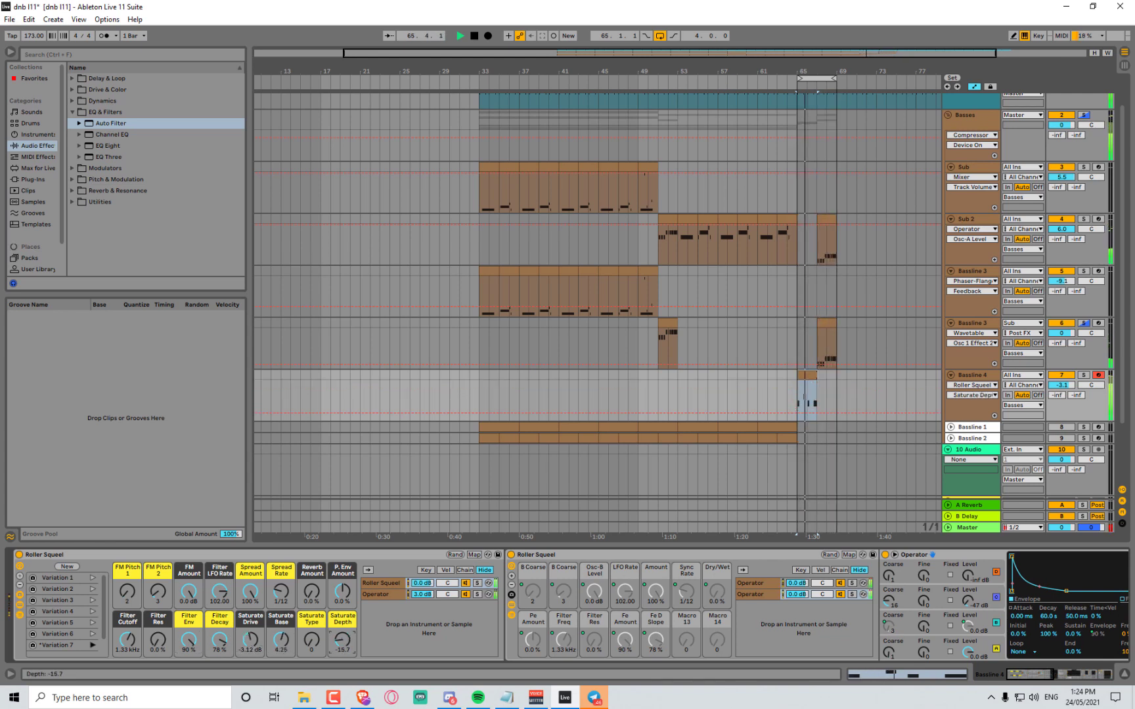
Lower the Roller Squeel rack's FM Amount to -12 dB and its Filter Cutoff to 239 Hz
click(189, 593)
mouse_move(189, 592)
mouse_down()
mouse_move(189, 604)
mouse_move(190, 594)
mouse_up()
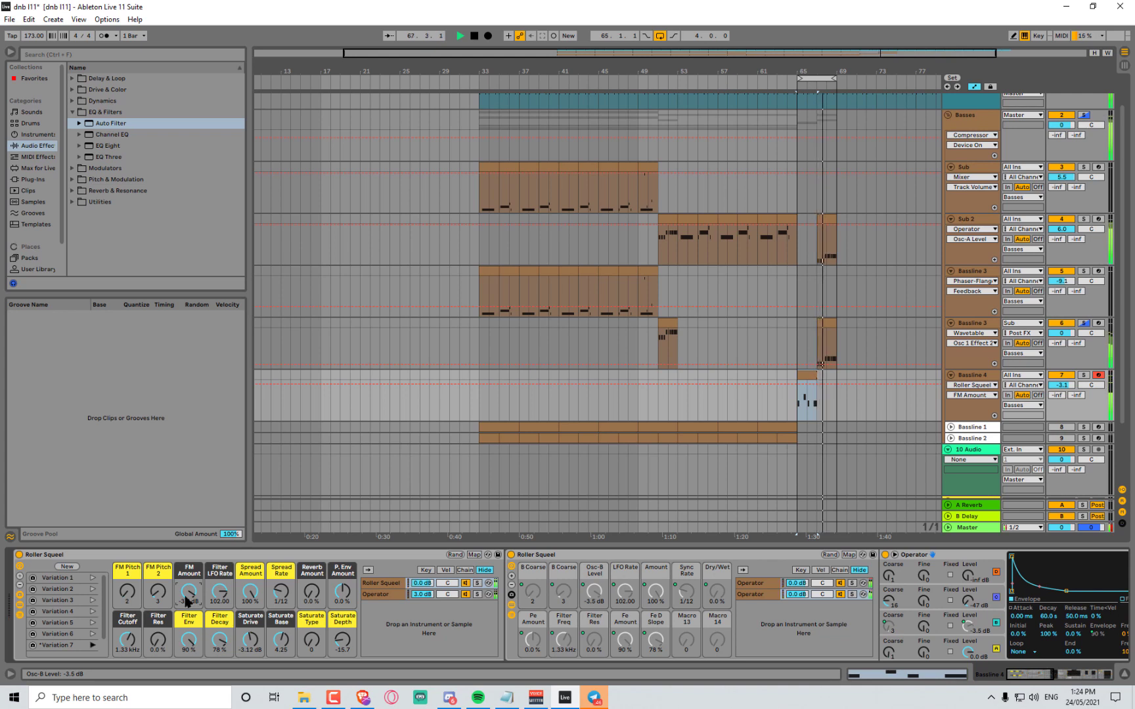
drag(187, 603, 189, 586)
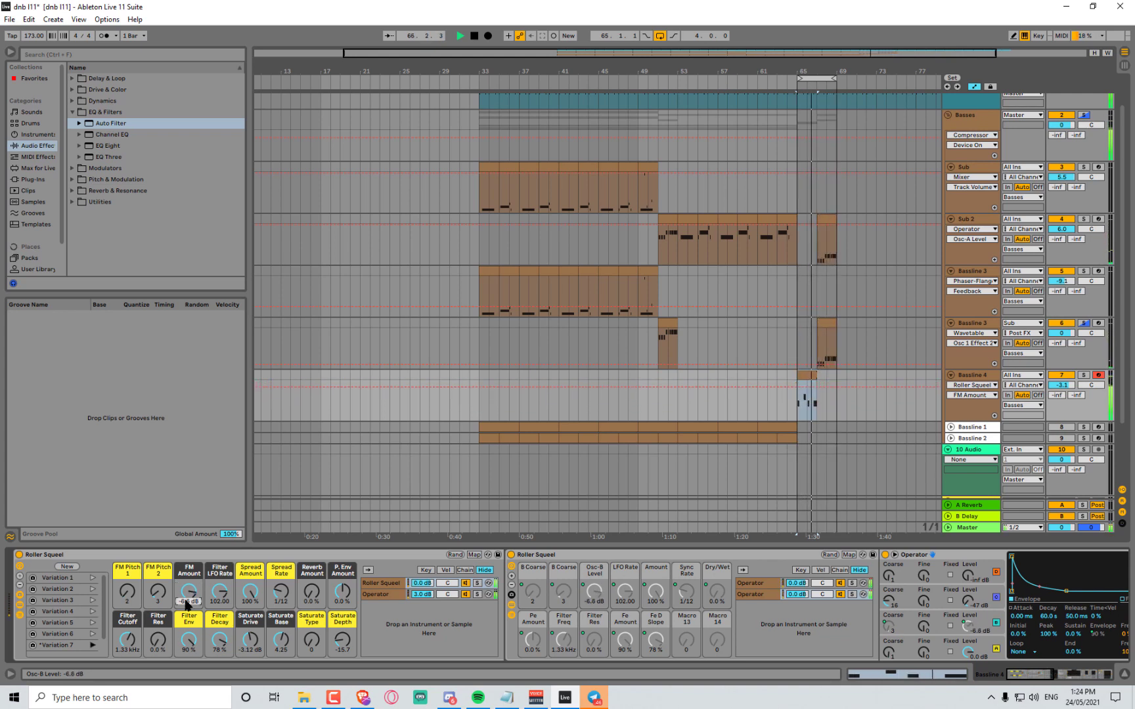
drag(128, 639, 128, 653)
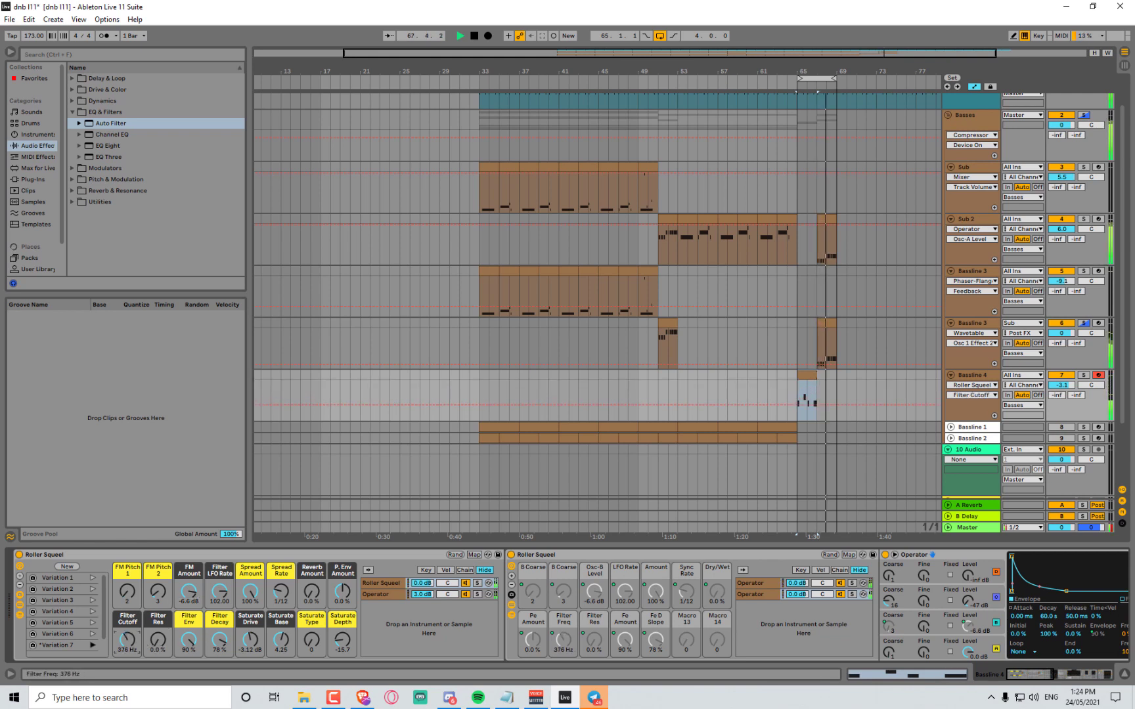
drag(188, 591, 188, 600)
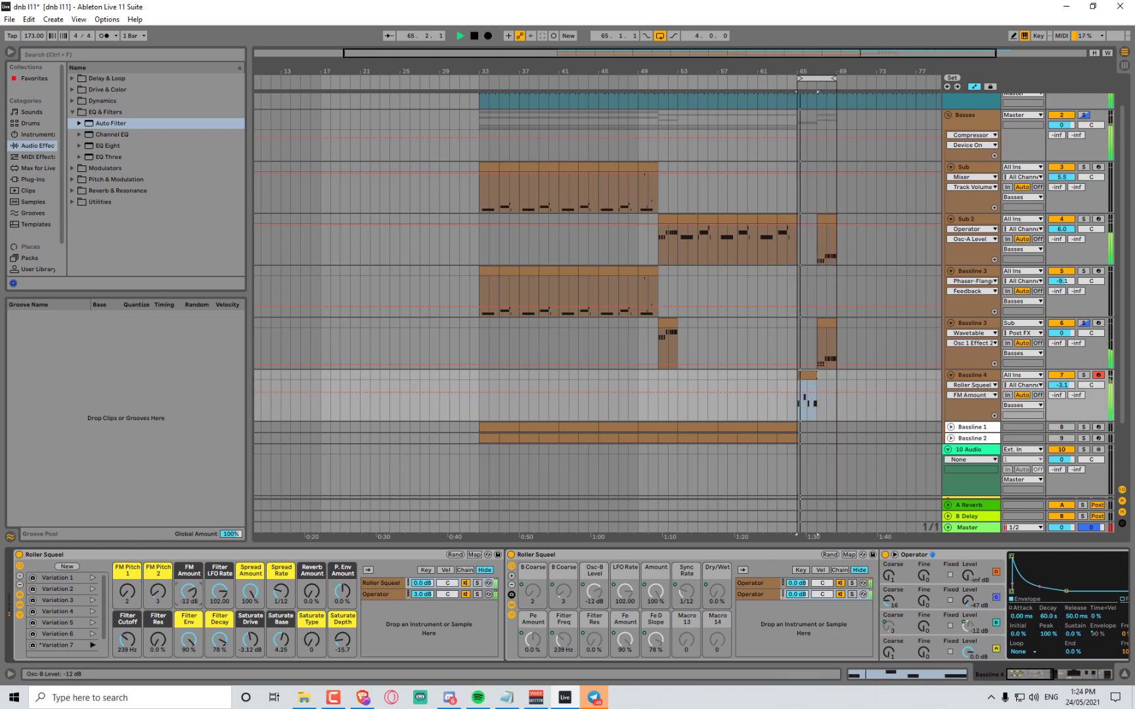
Set Saturate Type to 127, Saturate Base to 13.3, Saturate Drive to 29.6 dB, Saturate Depth to 15.7 and FM Pitch 2 to 4
click(283, 639)
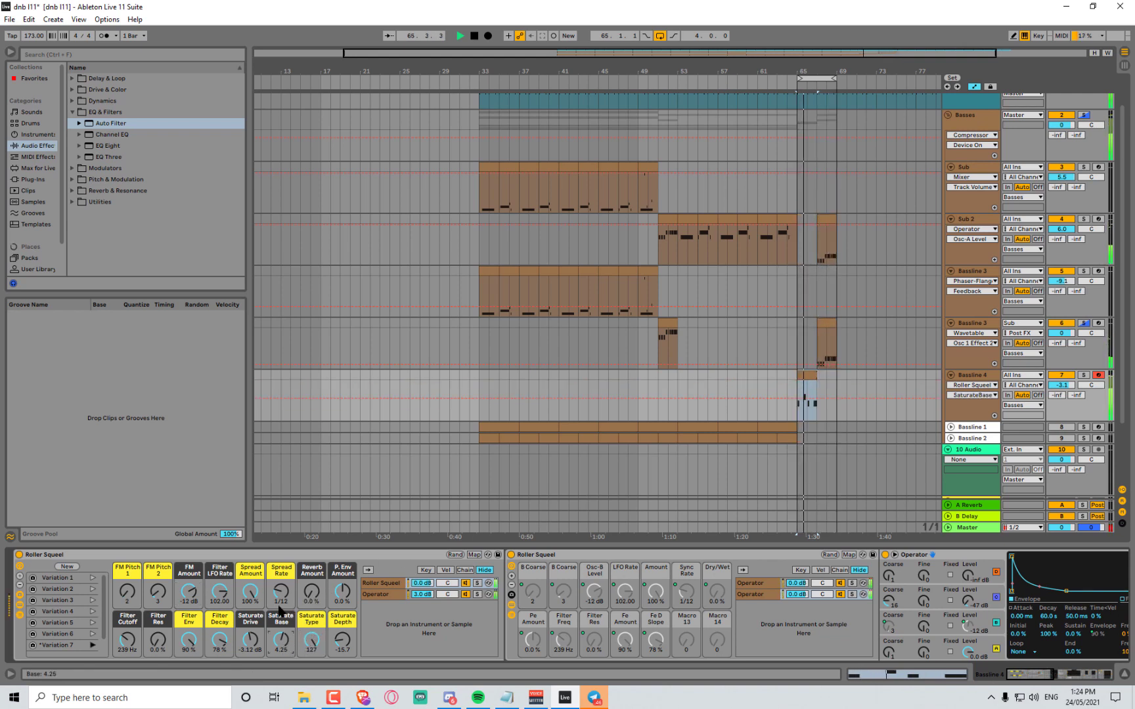
drag(280, 638, 281, 626)
drag(158, 591, 158, 589)
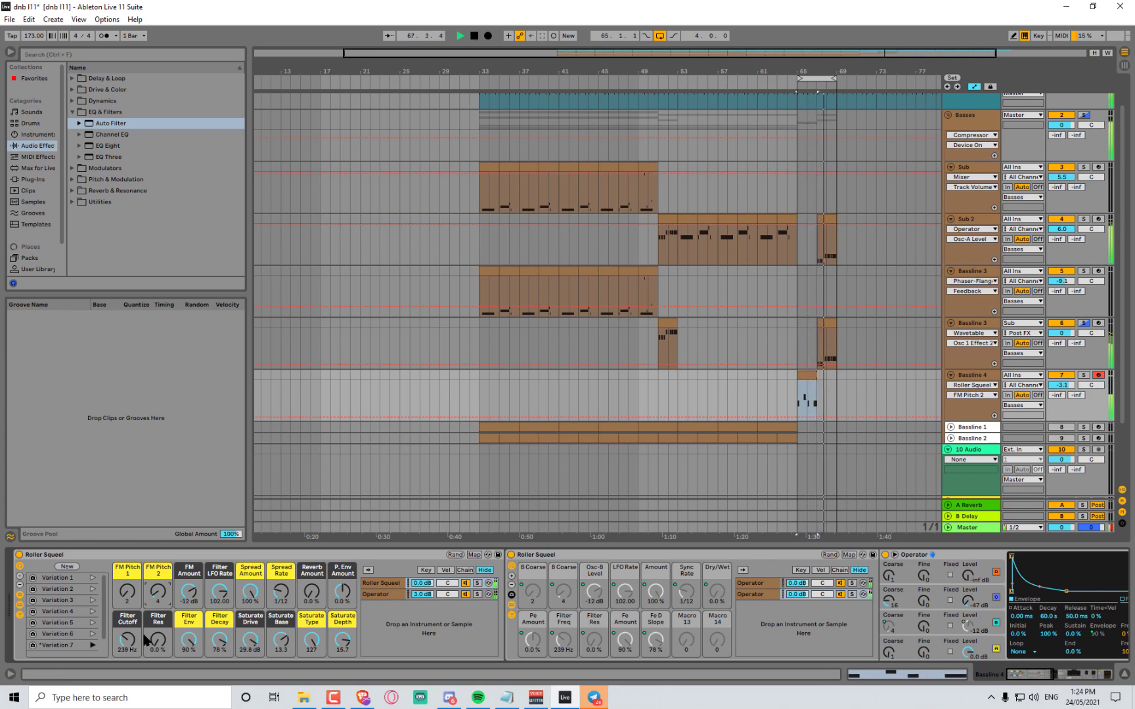
Set FM Amount to -14 dB and Spread Amount to 67.7 %, and store the macro settings as a new variation
click(190, 594)
drag(190, 593, 253, 599)
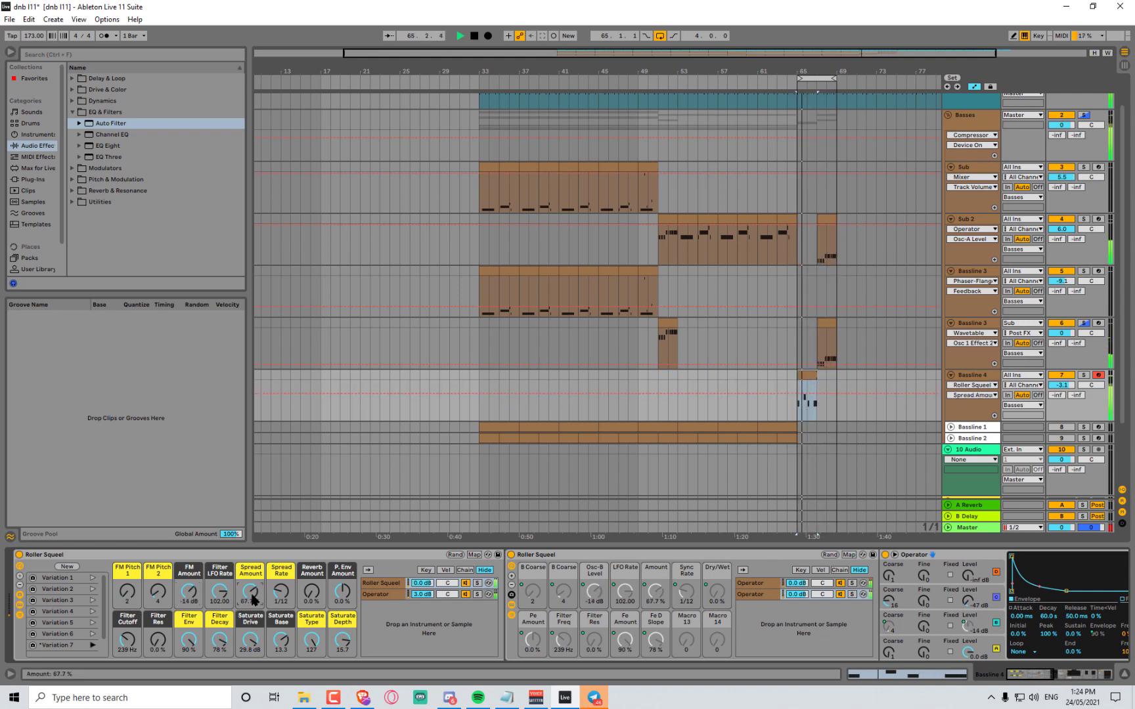
click(68, 567)
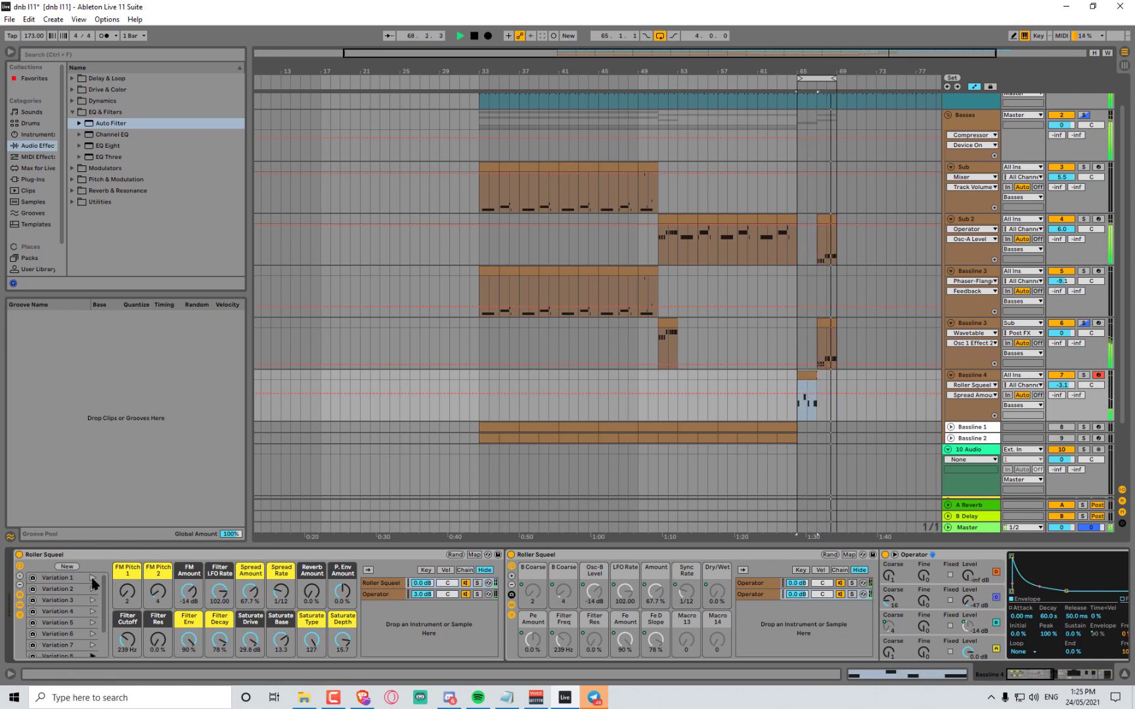
Audition the Roller Squeel rack's stored macro variations in order, from Variation 1 through Variation 8, against the looped mix
click(93, 578)
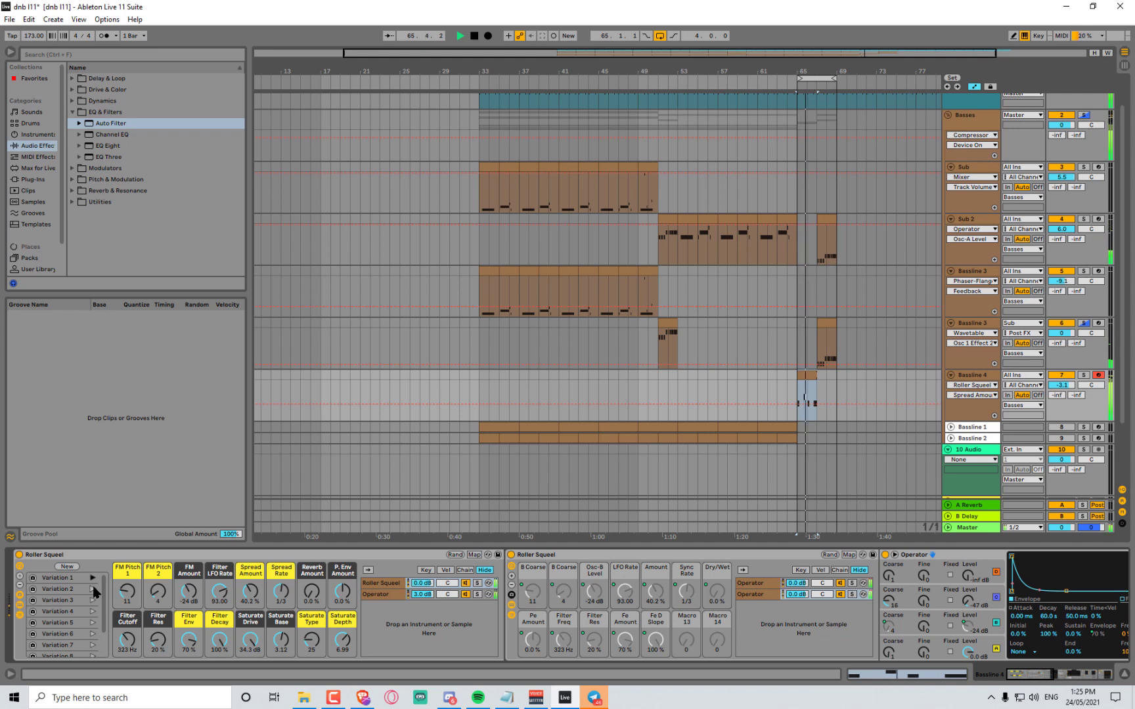
click(94, 589)
key(space)
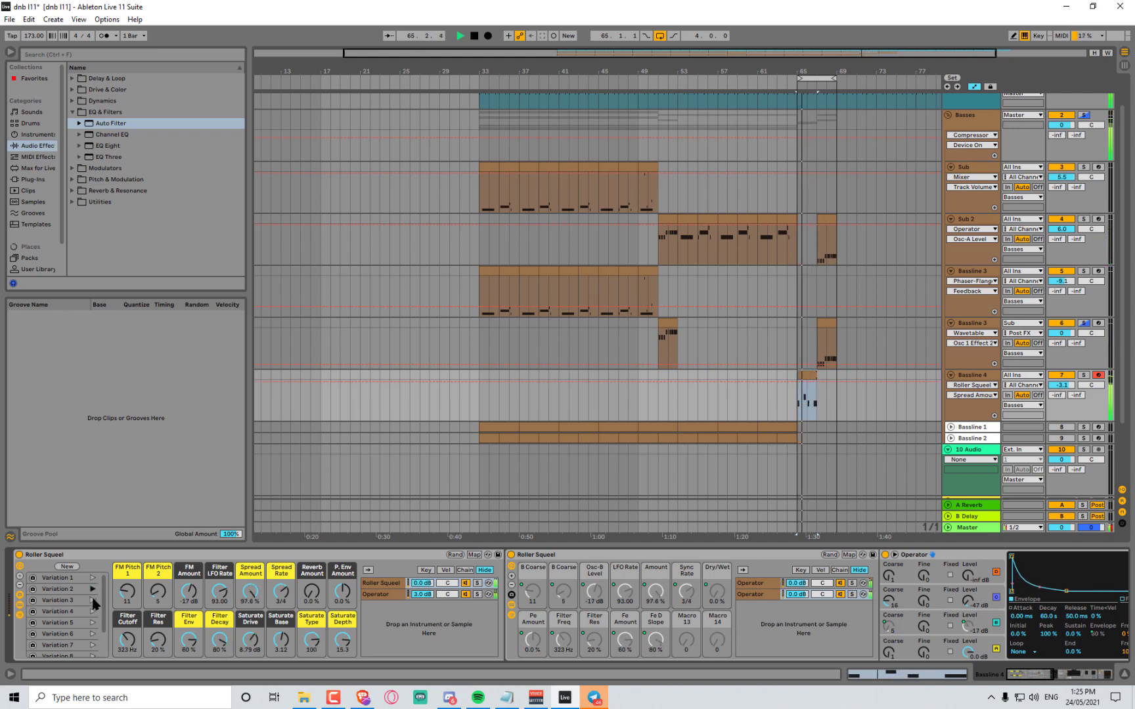
click(92, 600)
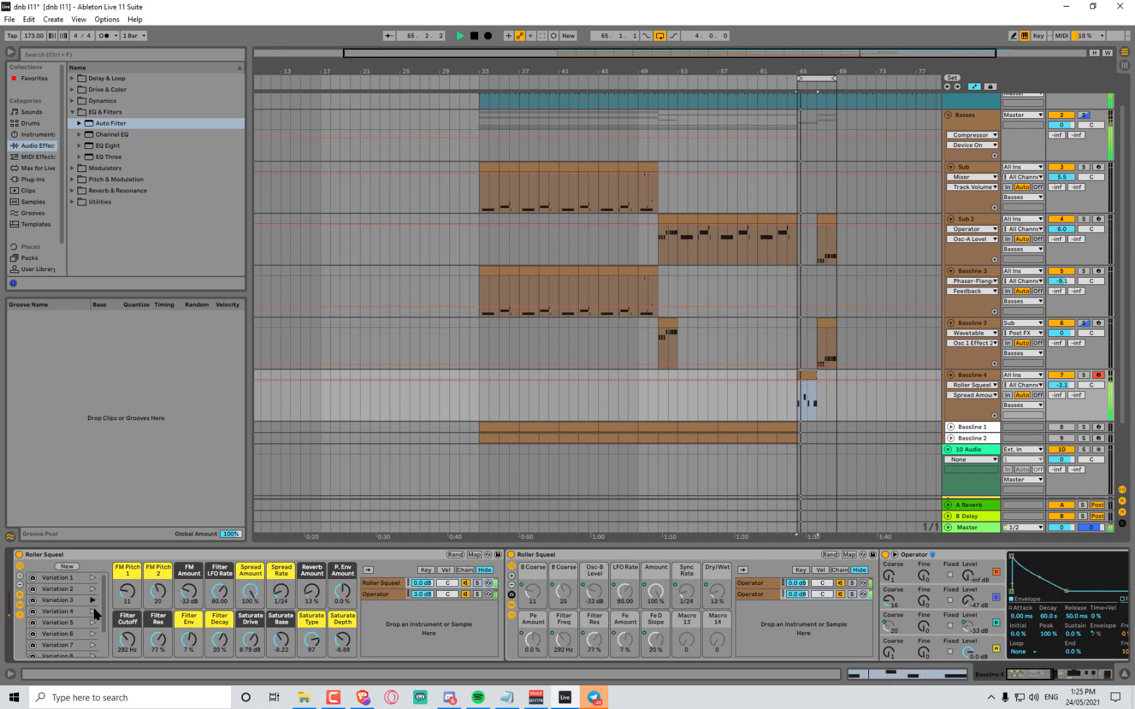
click(93, 612)
key(space)
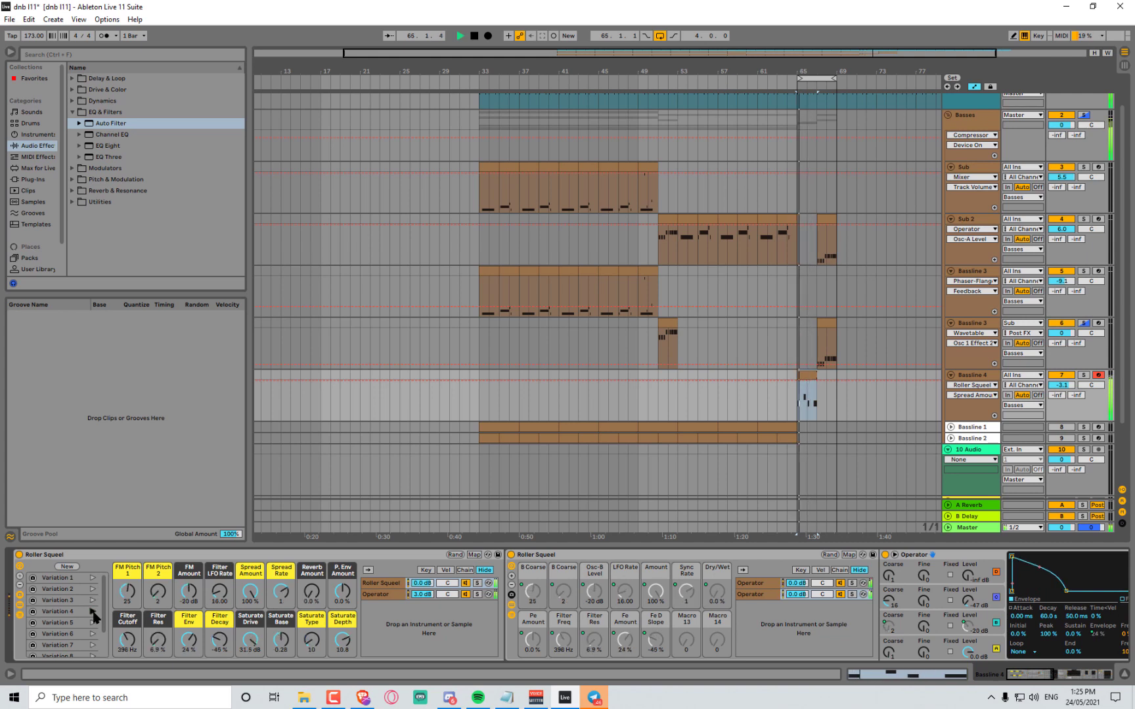
scroll(93, 612, down, 3)
click(94, 594)
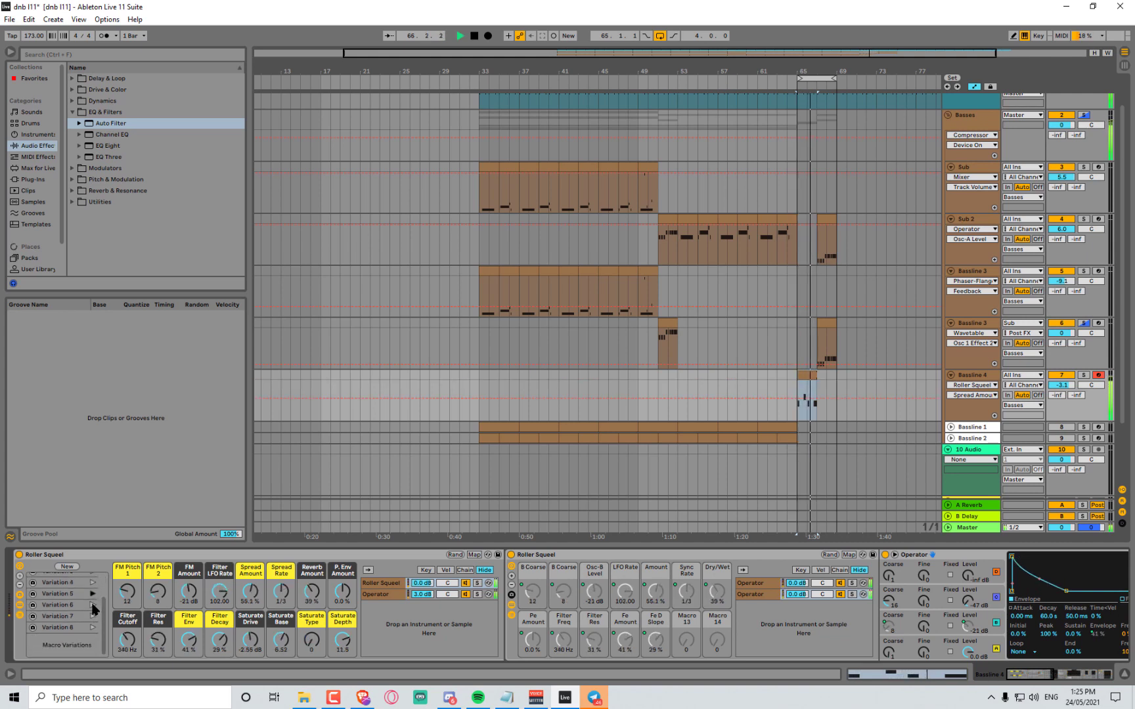
click(94, 605)
key(space)
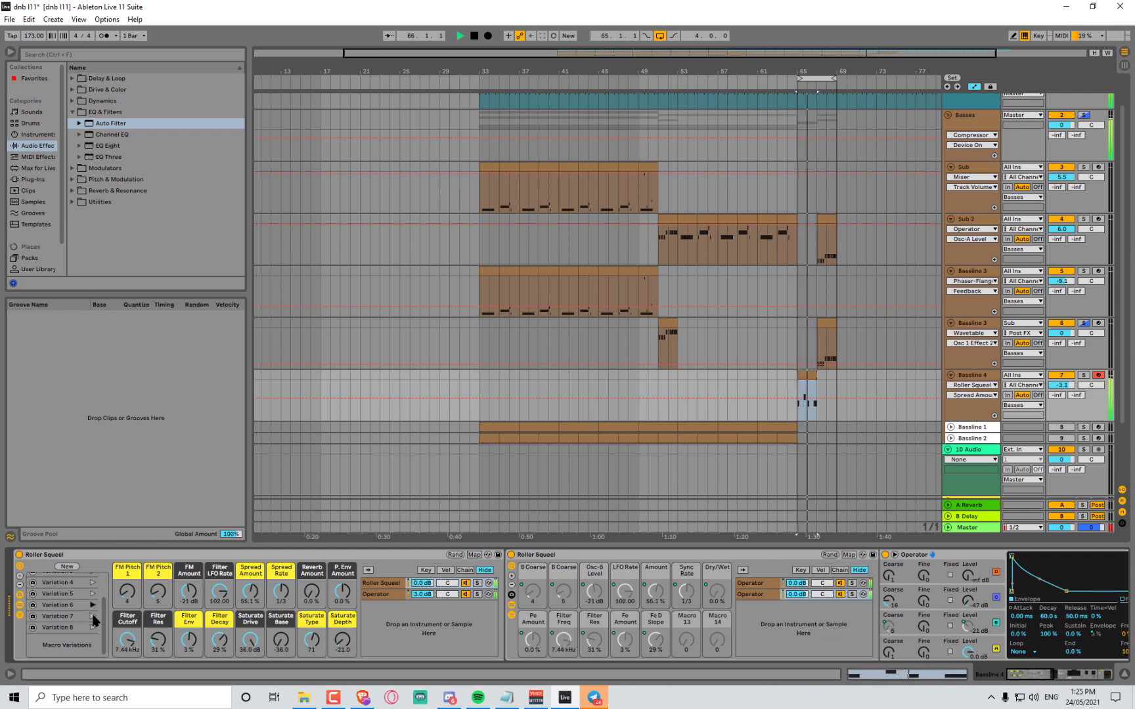
click(94, 616)
key(space)
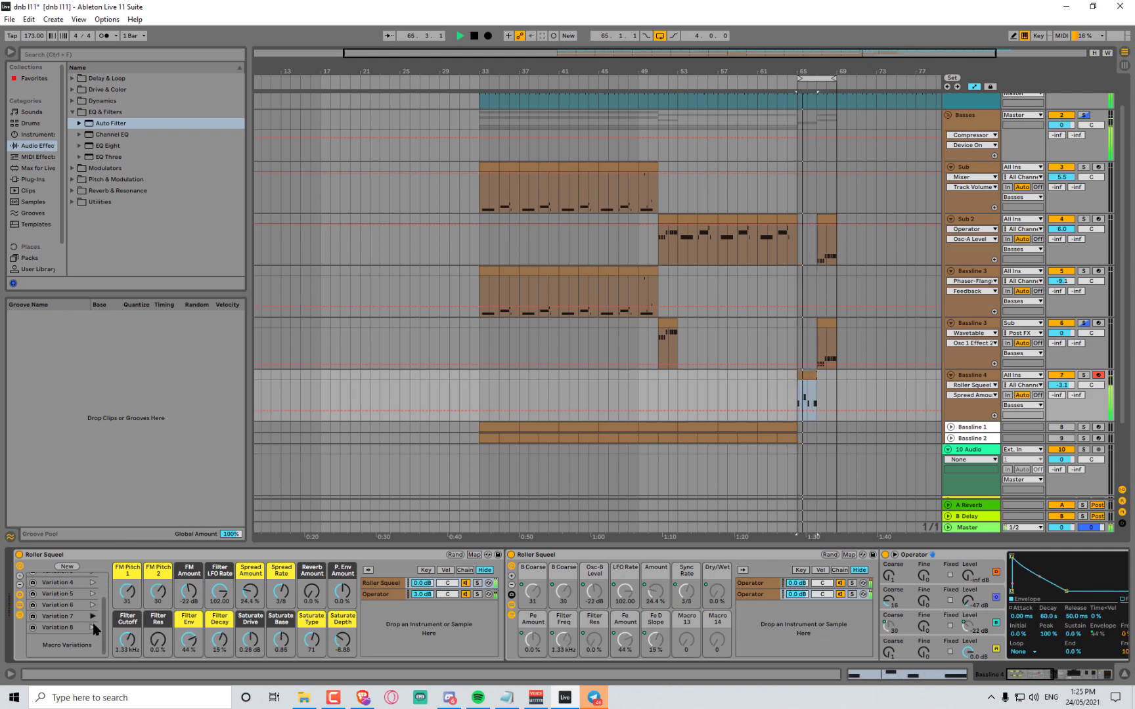
click(93, 627)
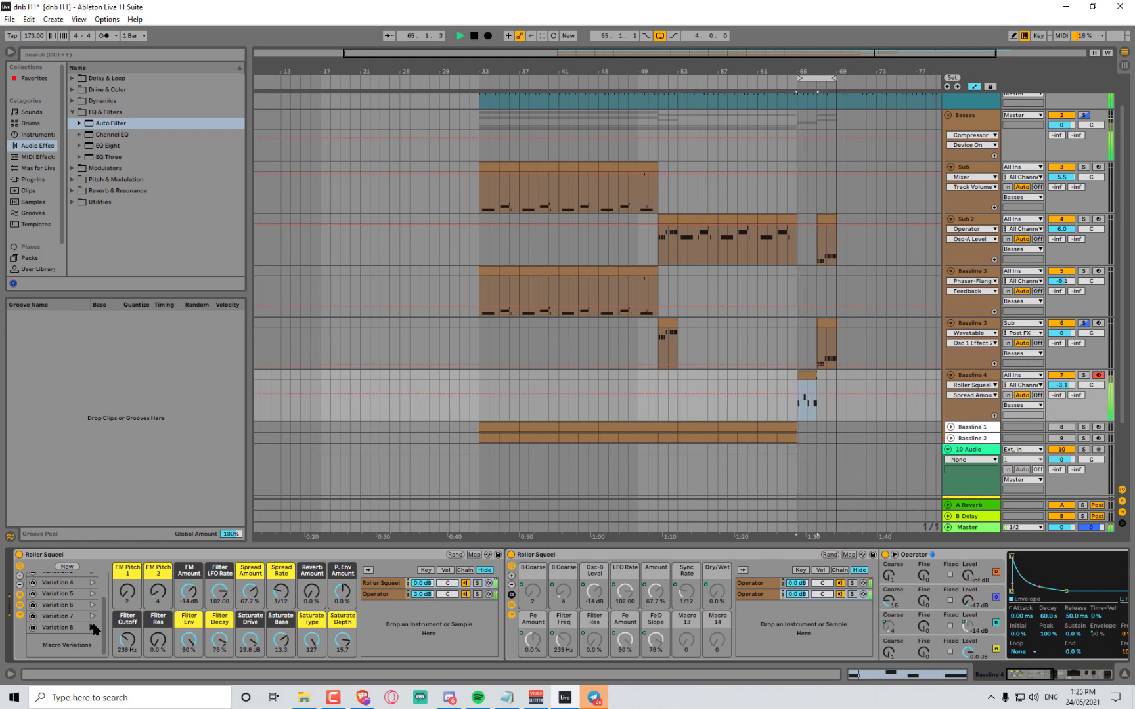